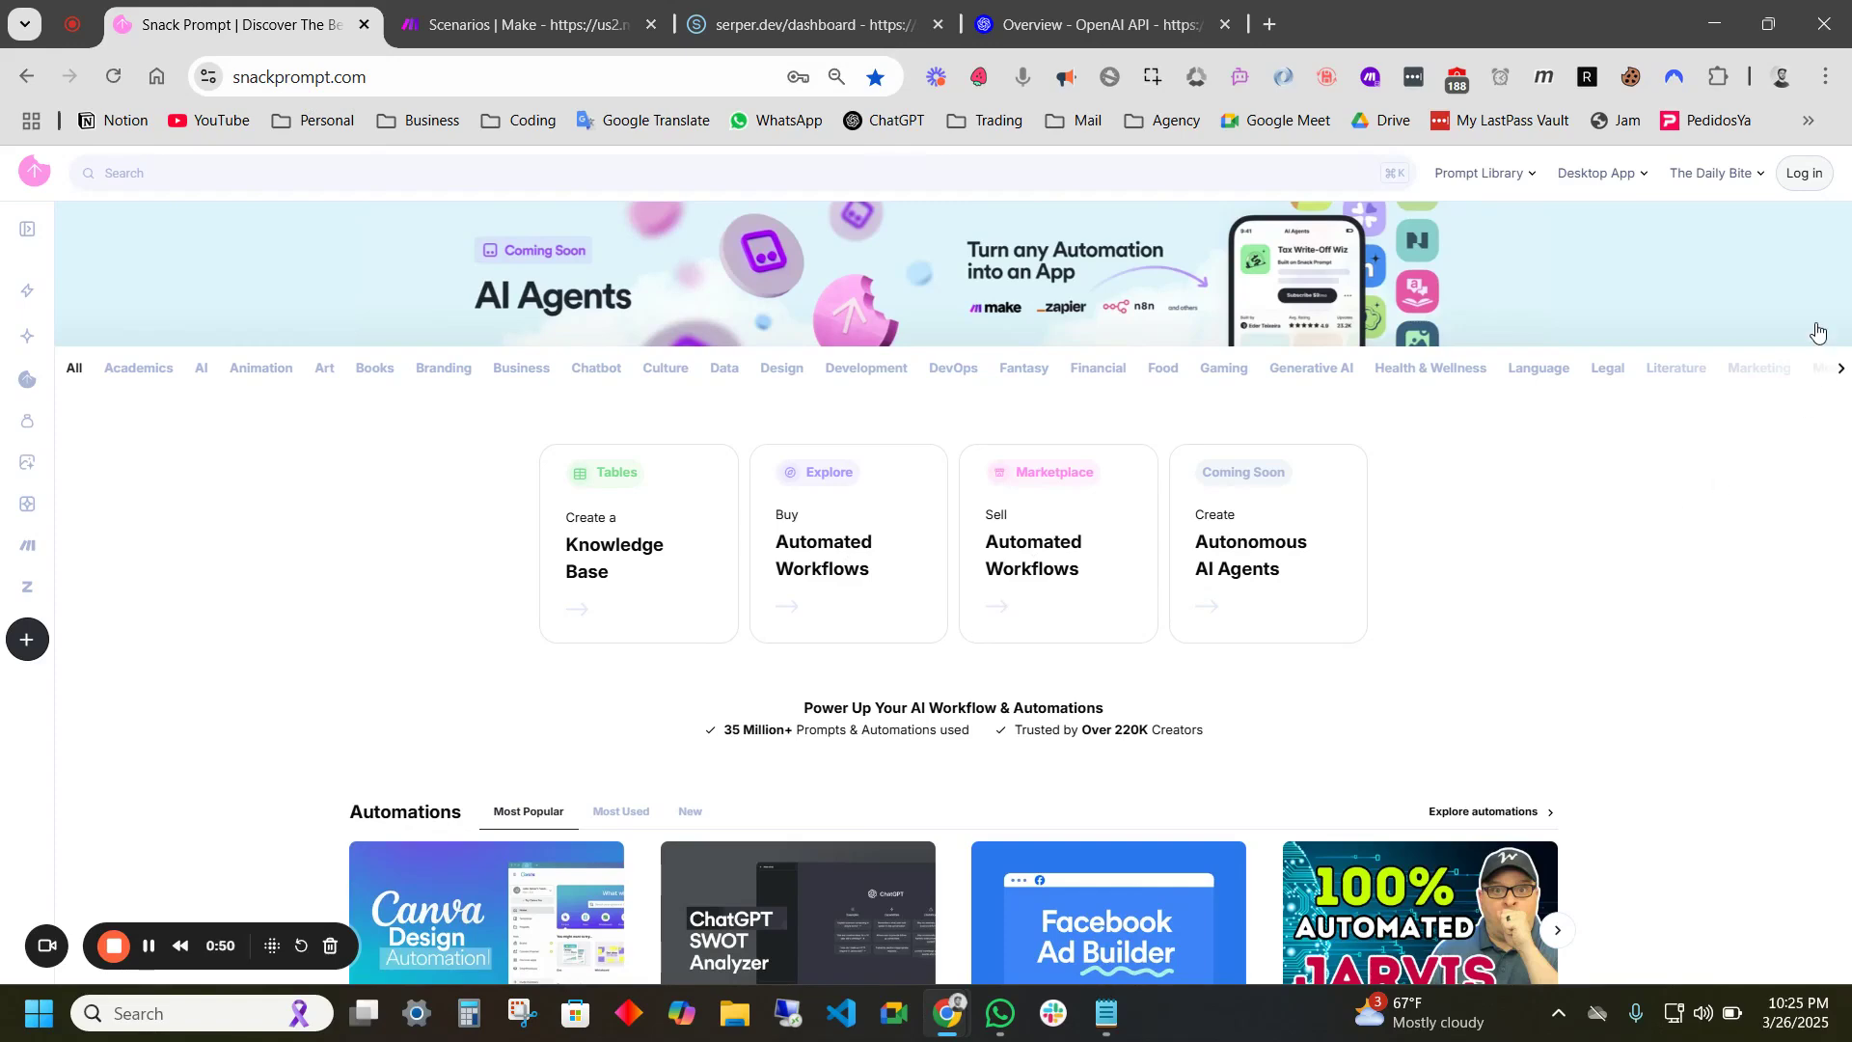
- Log in to Snack Prompt with a Google account and collapse the empty All tables section
left_click(1804, 177)
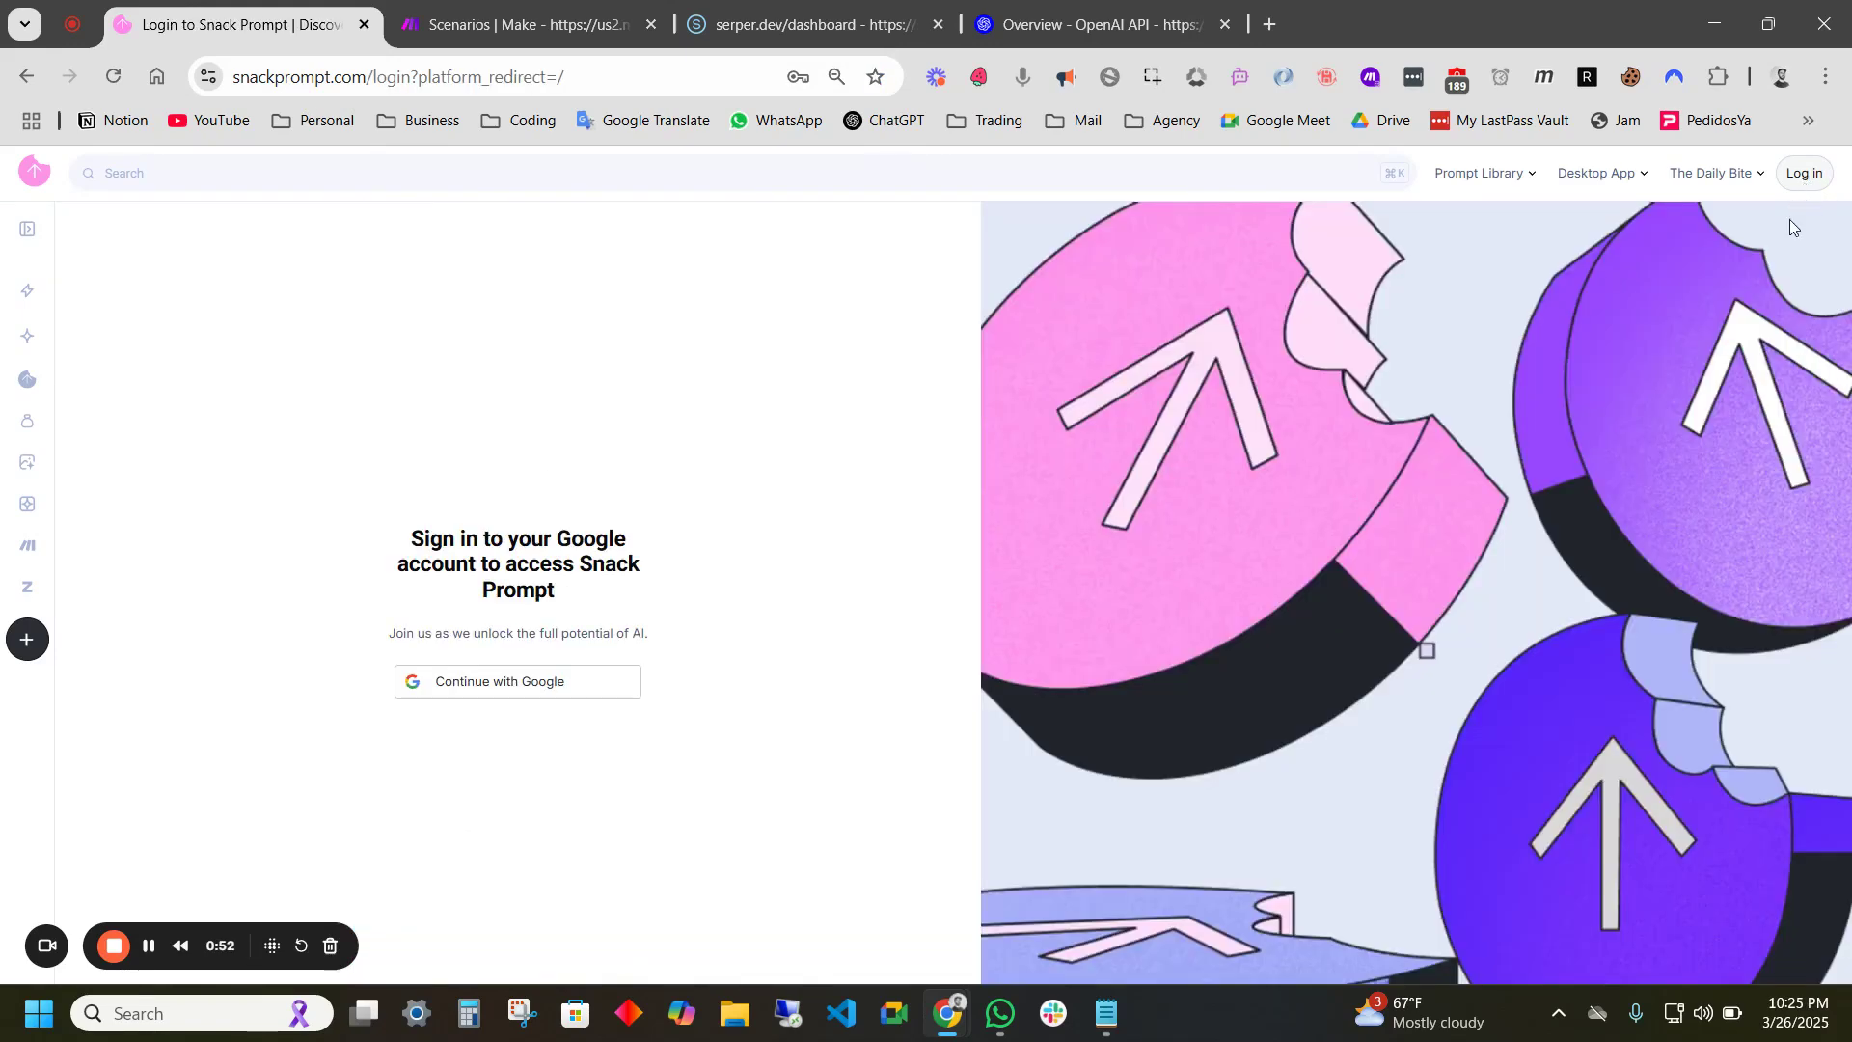
left_click(508, 685)
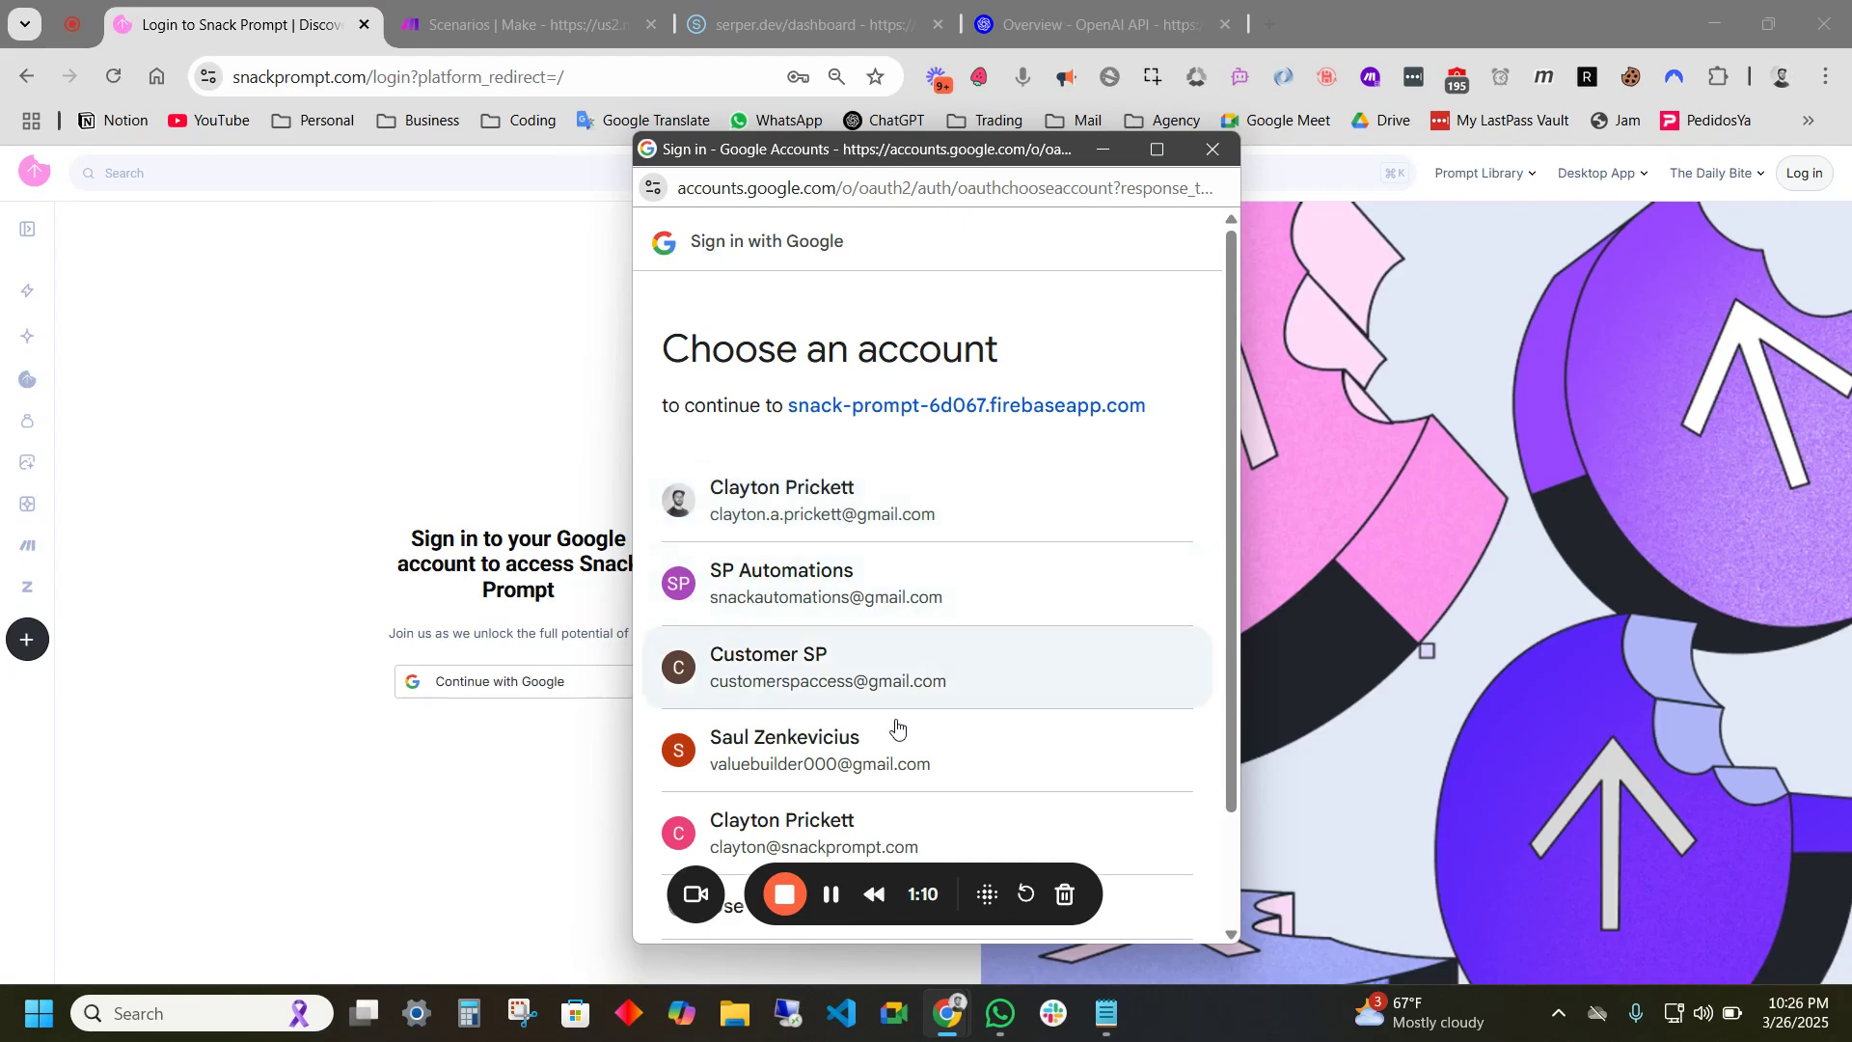
left_click(897, 833)
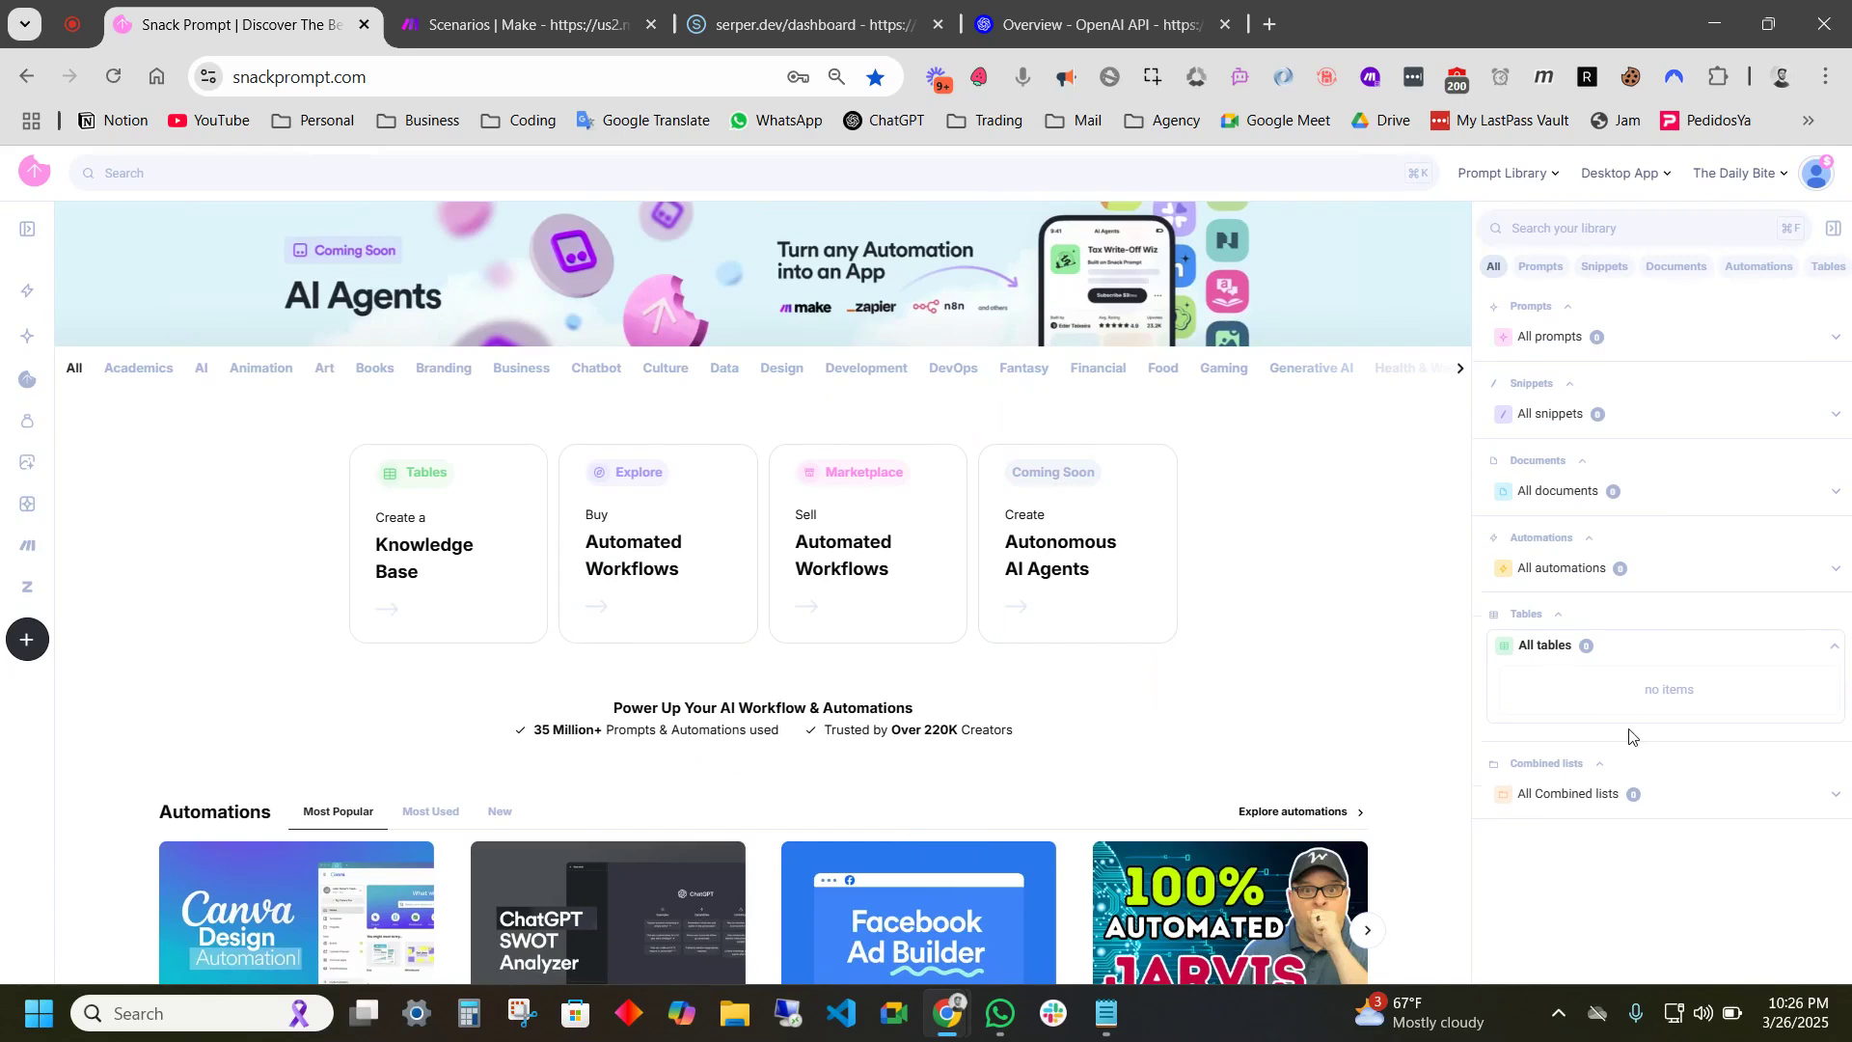
left_click(1562, 646)
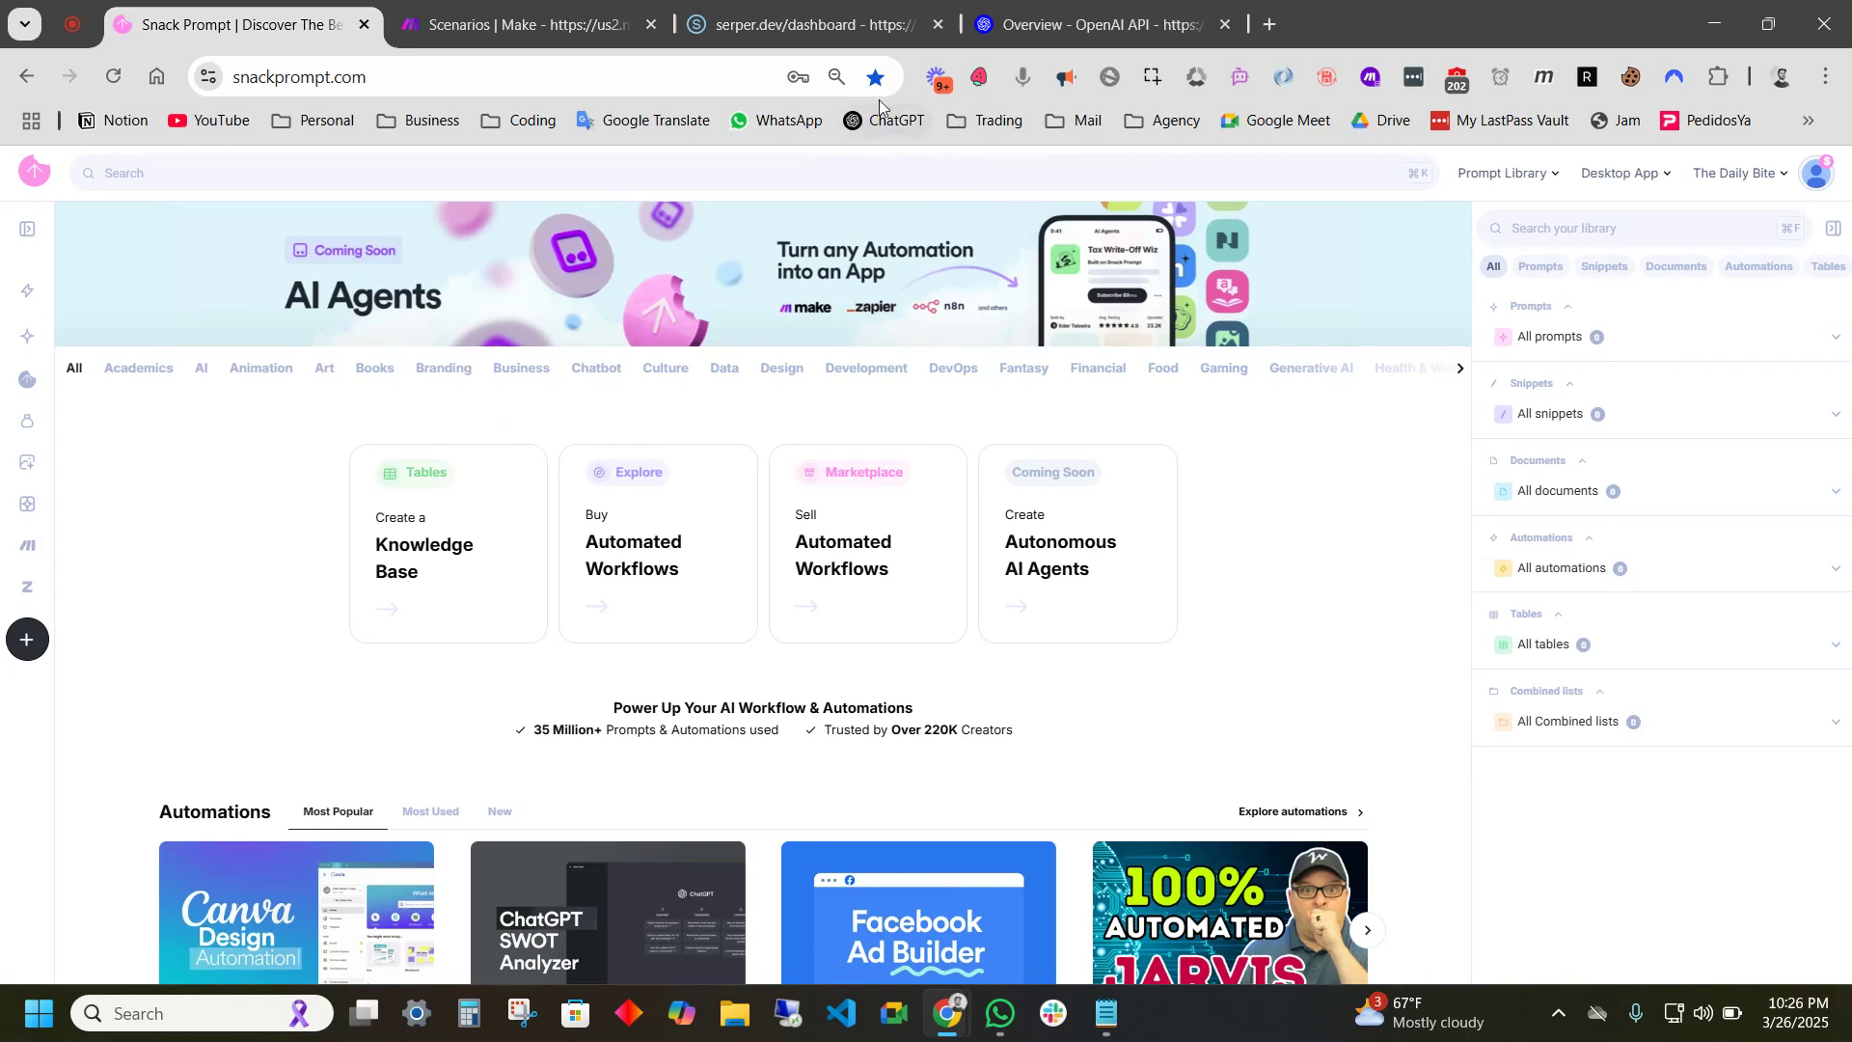
- Open the Google Scraper AI Agent automation page from the copied URL
left_click(542, 77)
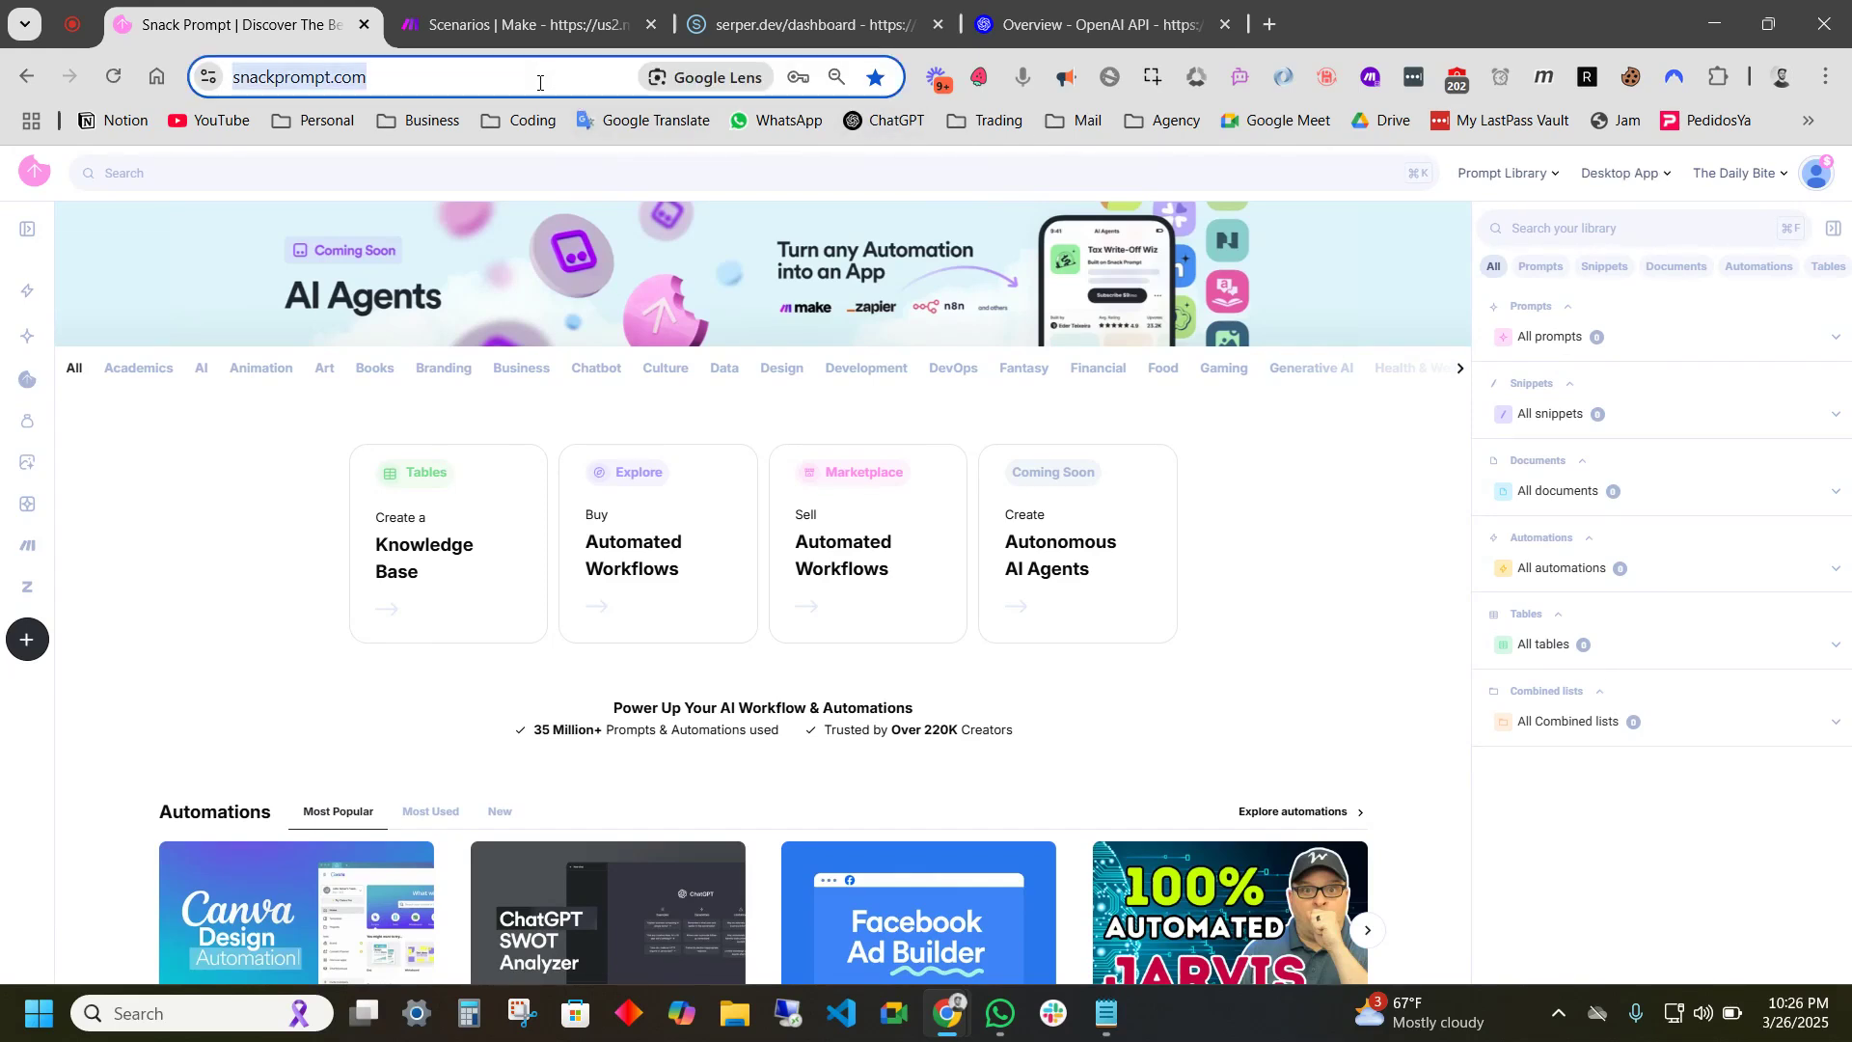
key("super+v")
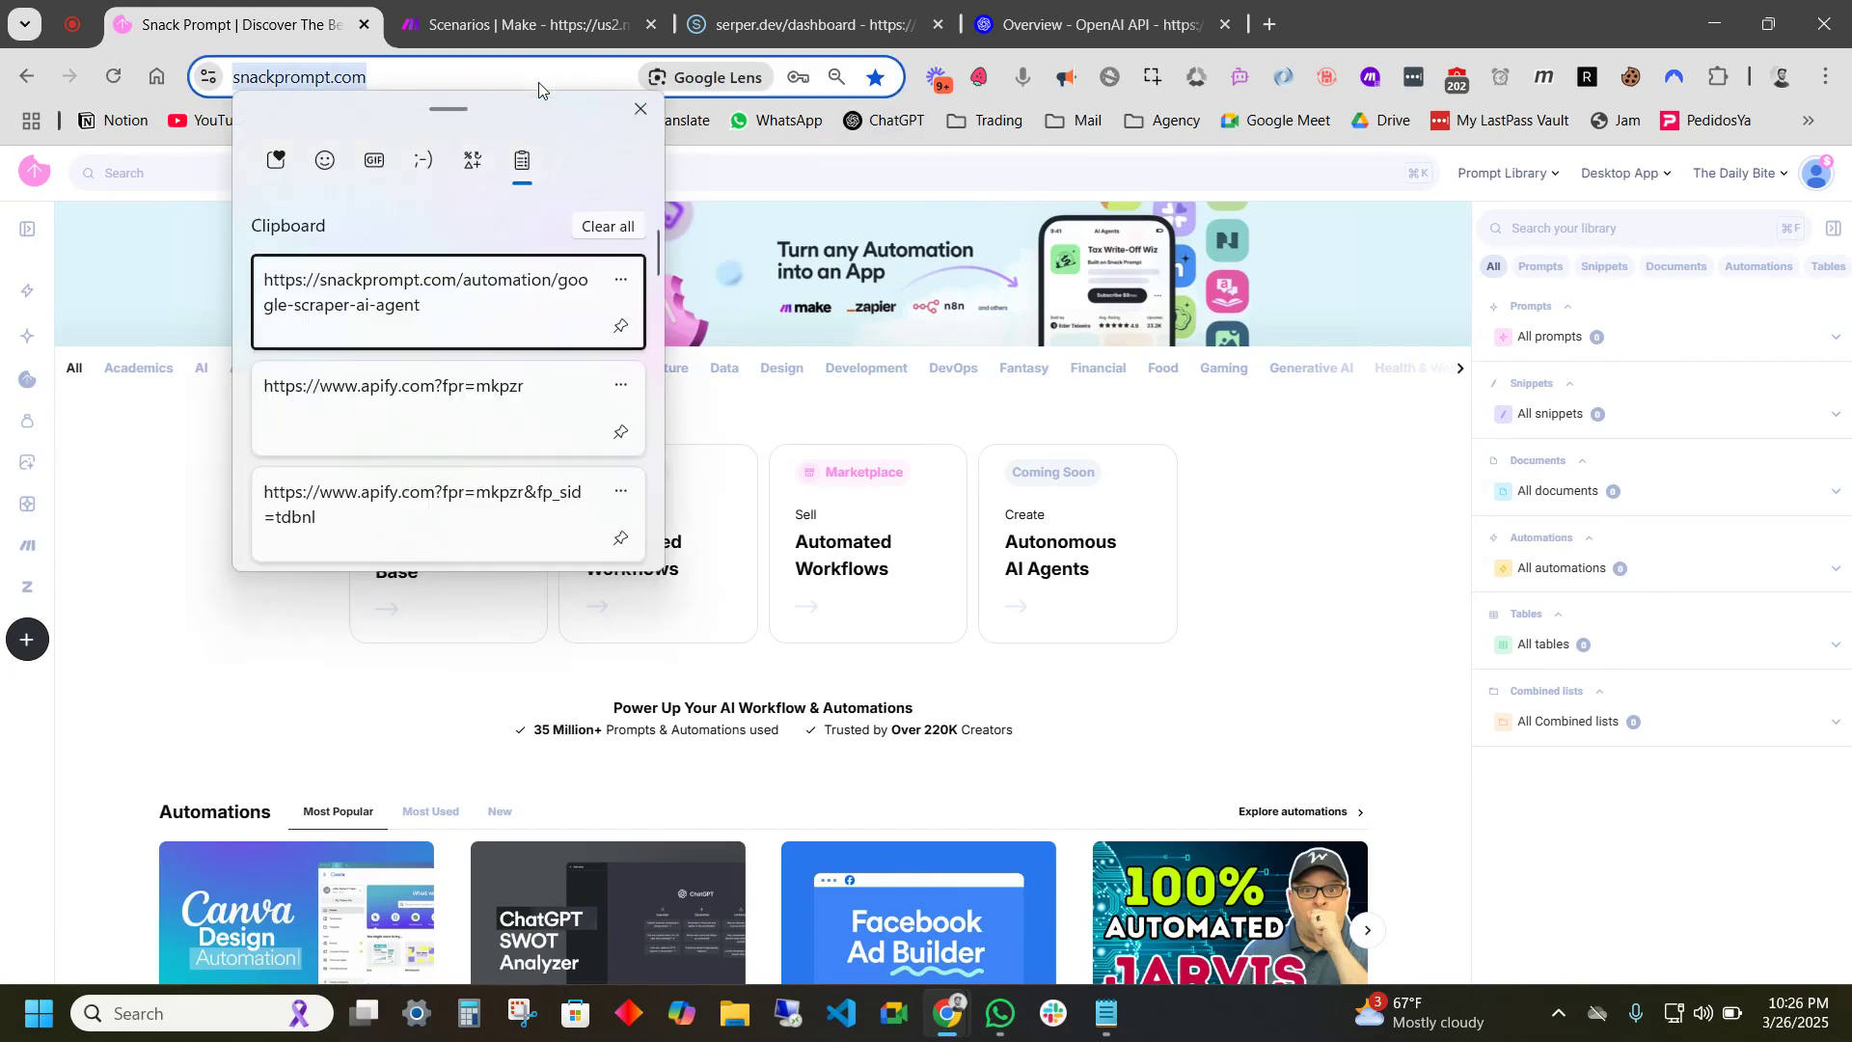
left_click(428, 290)
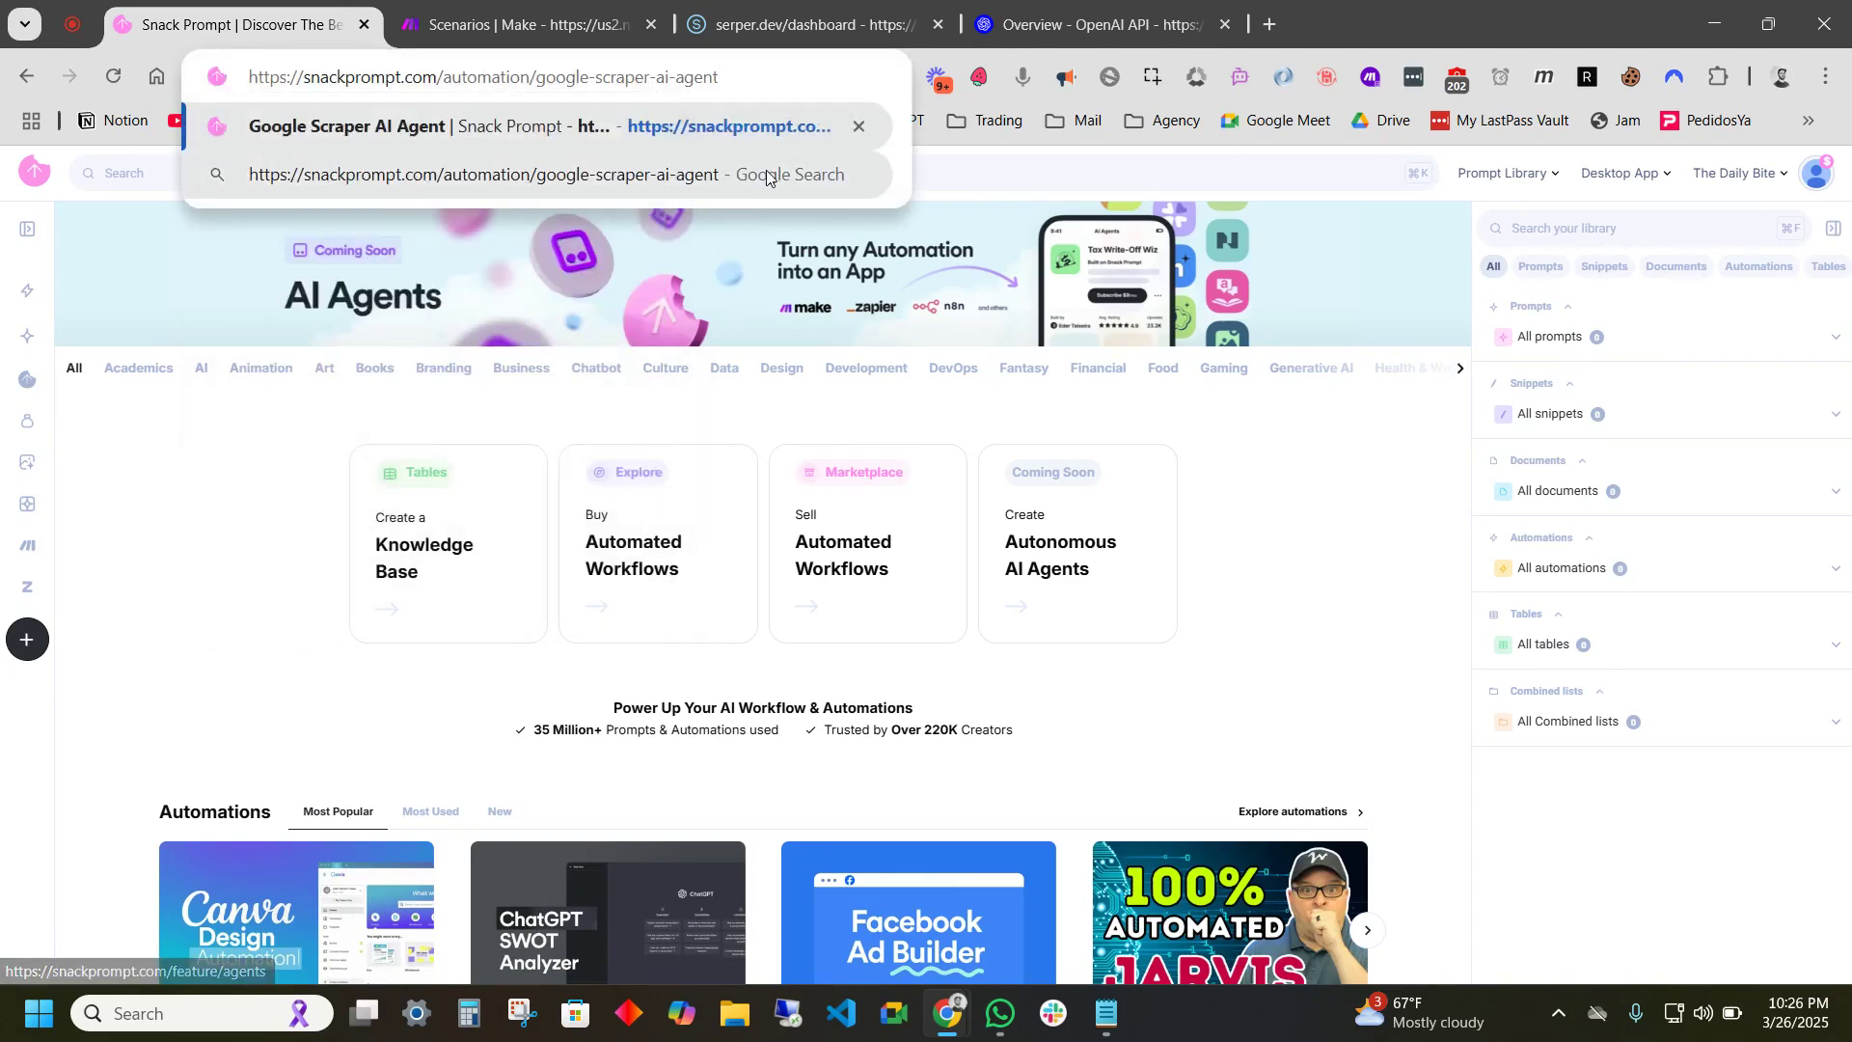
key("Return")
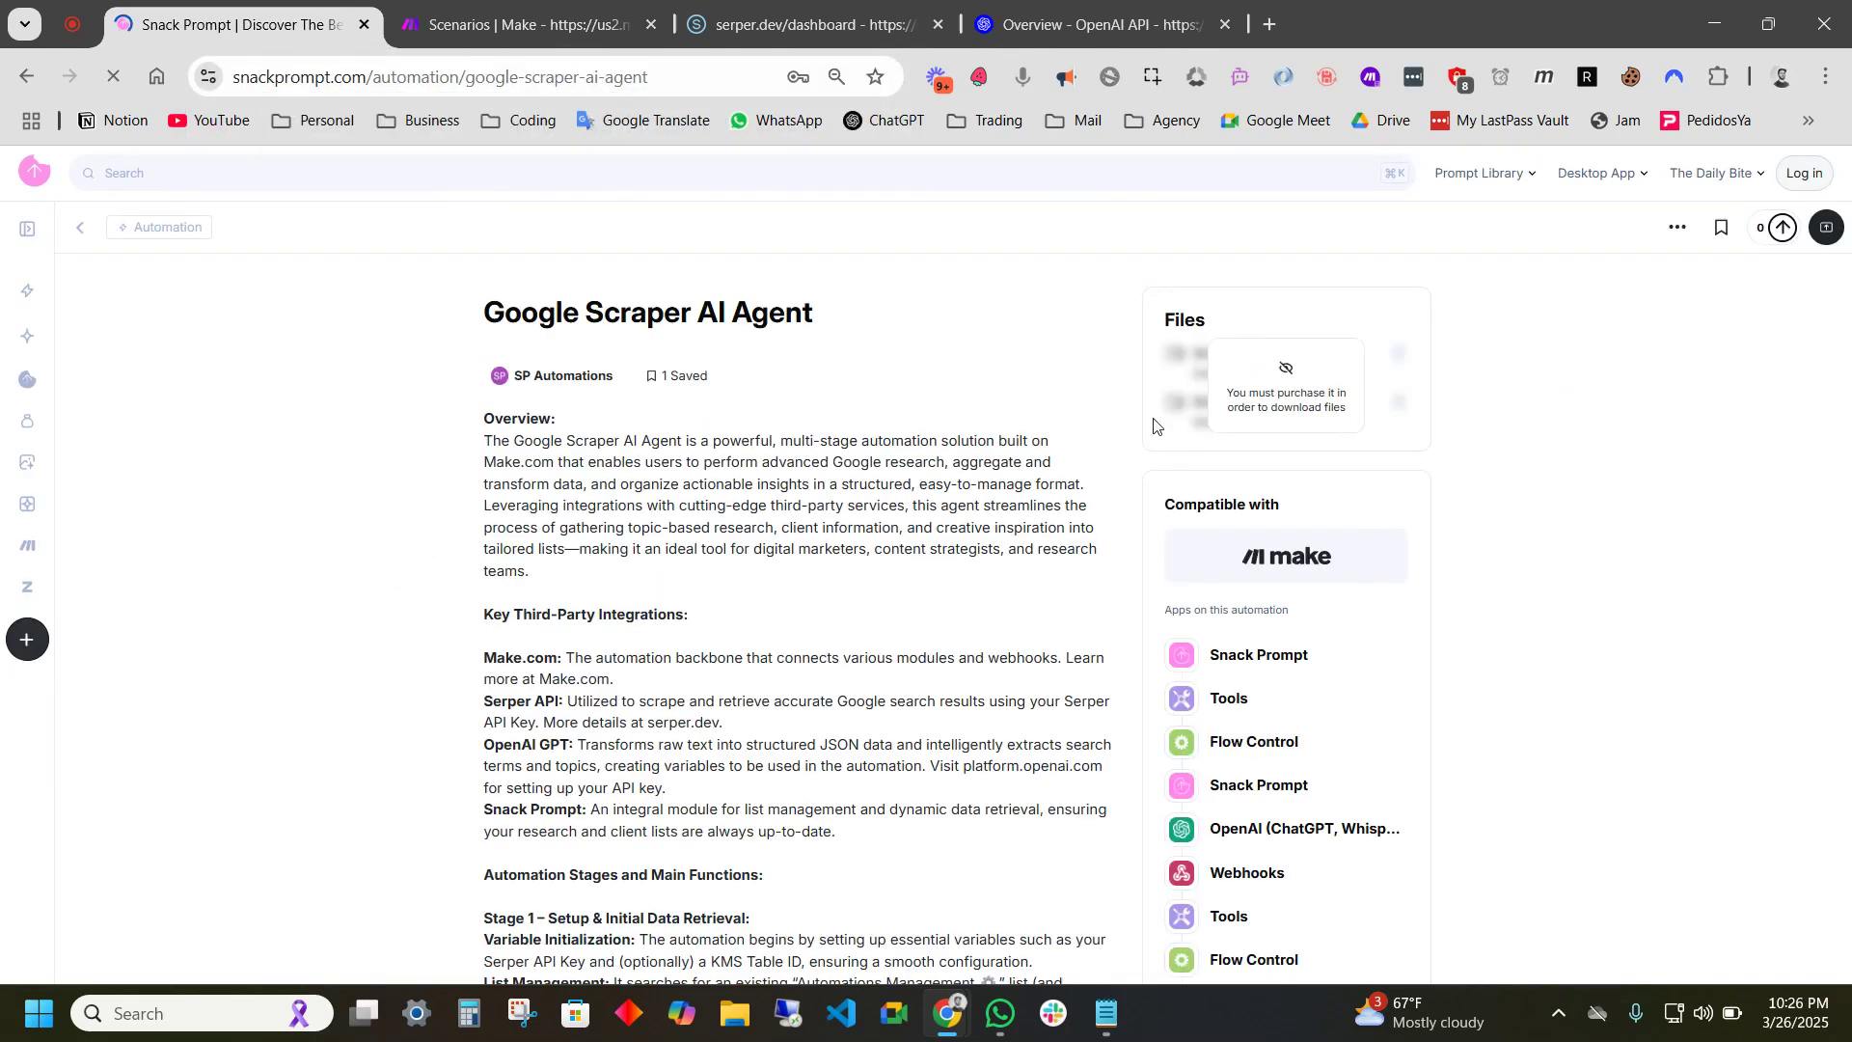
- Read the page title and overview after cancelling an accidental Stage 1 blueprint download
left_click(1292, 382)
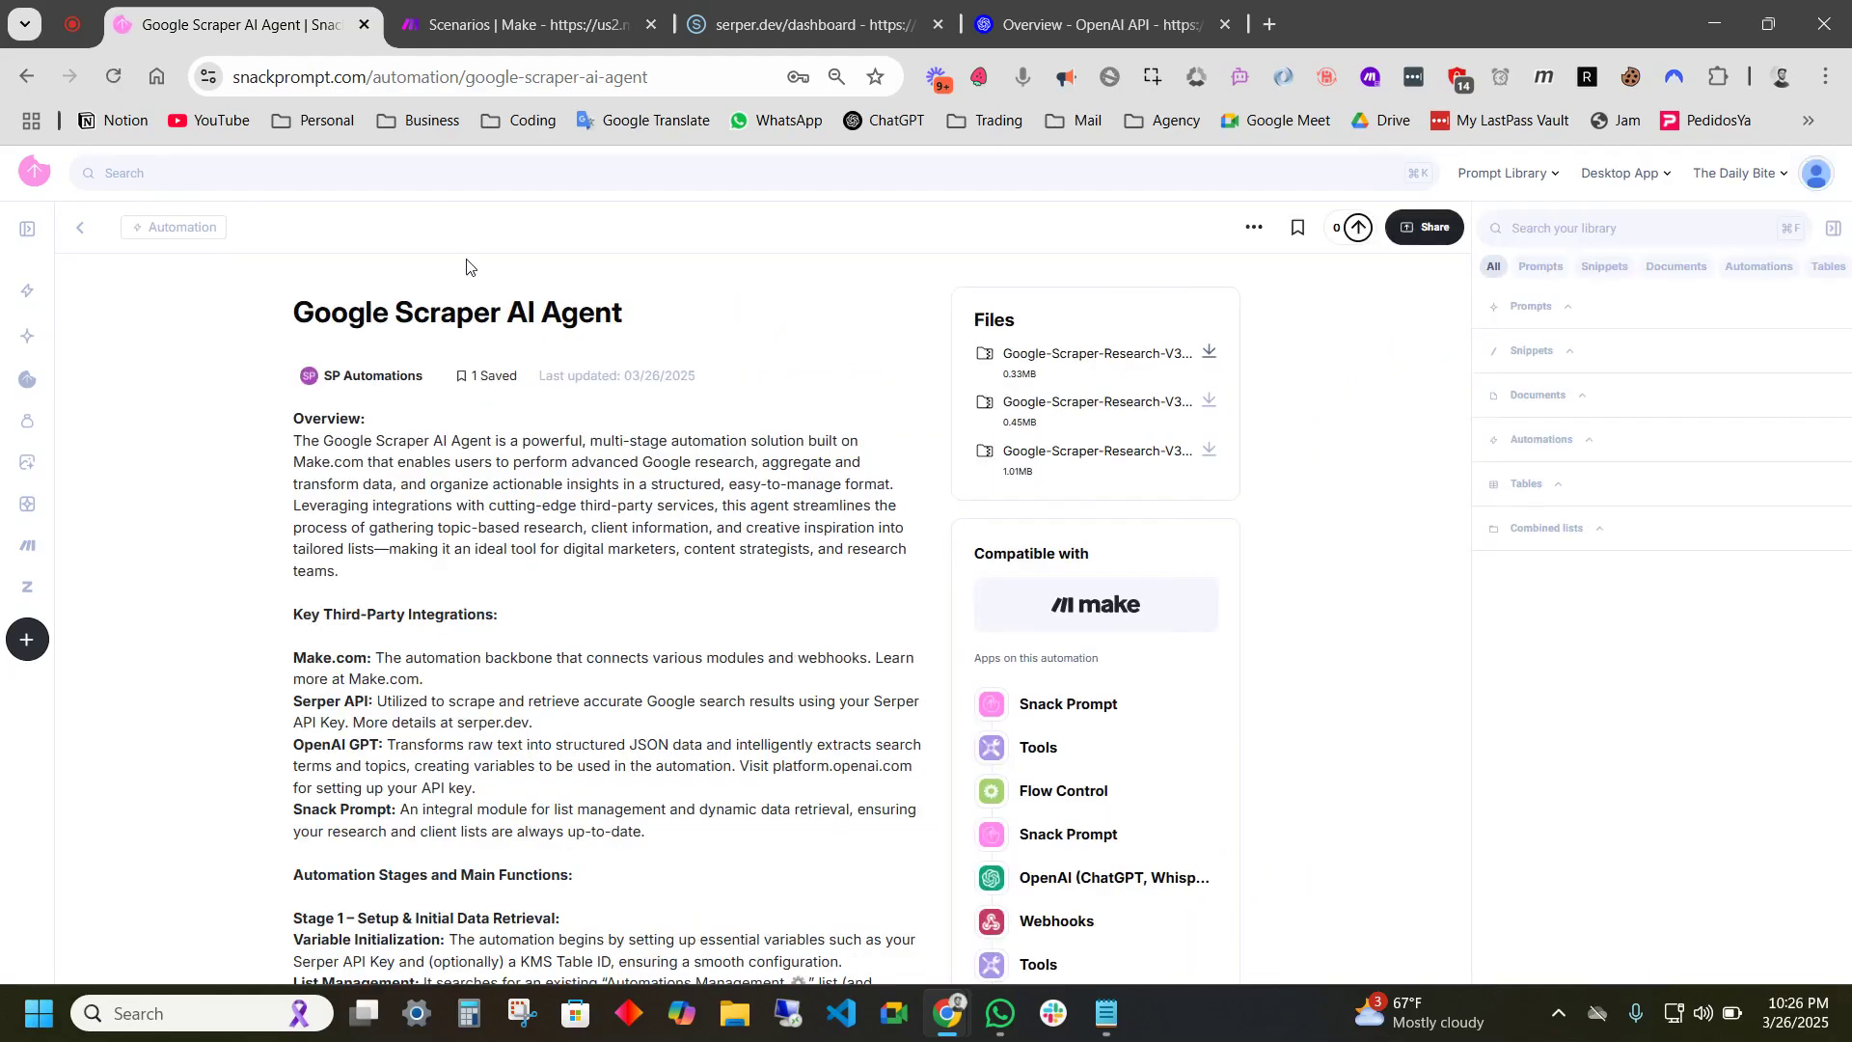
left_click(1058, 273)
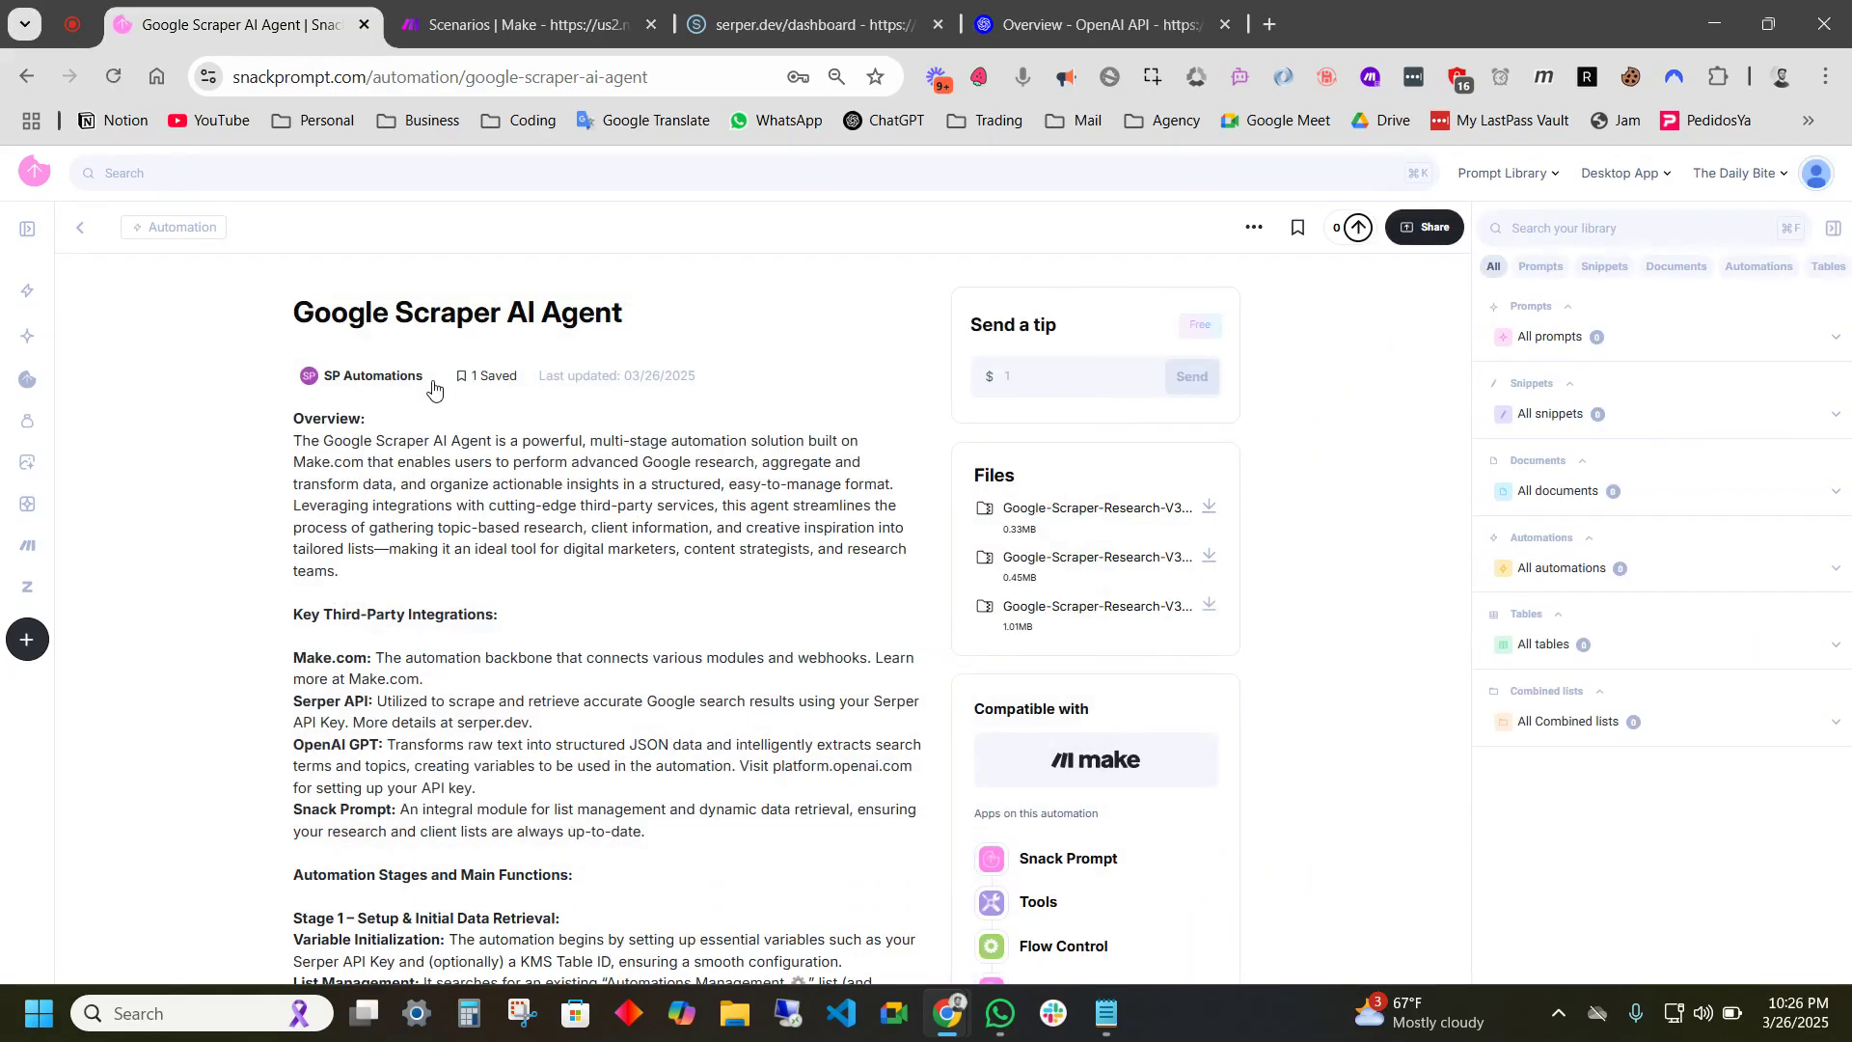
scroll(553, 849, "down", 10)
scroll(675, 627, "up", 10)
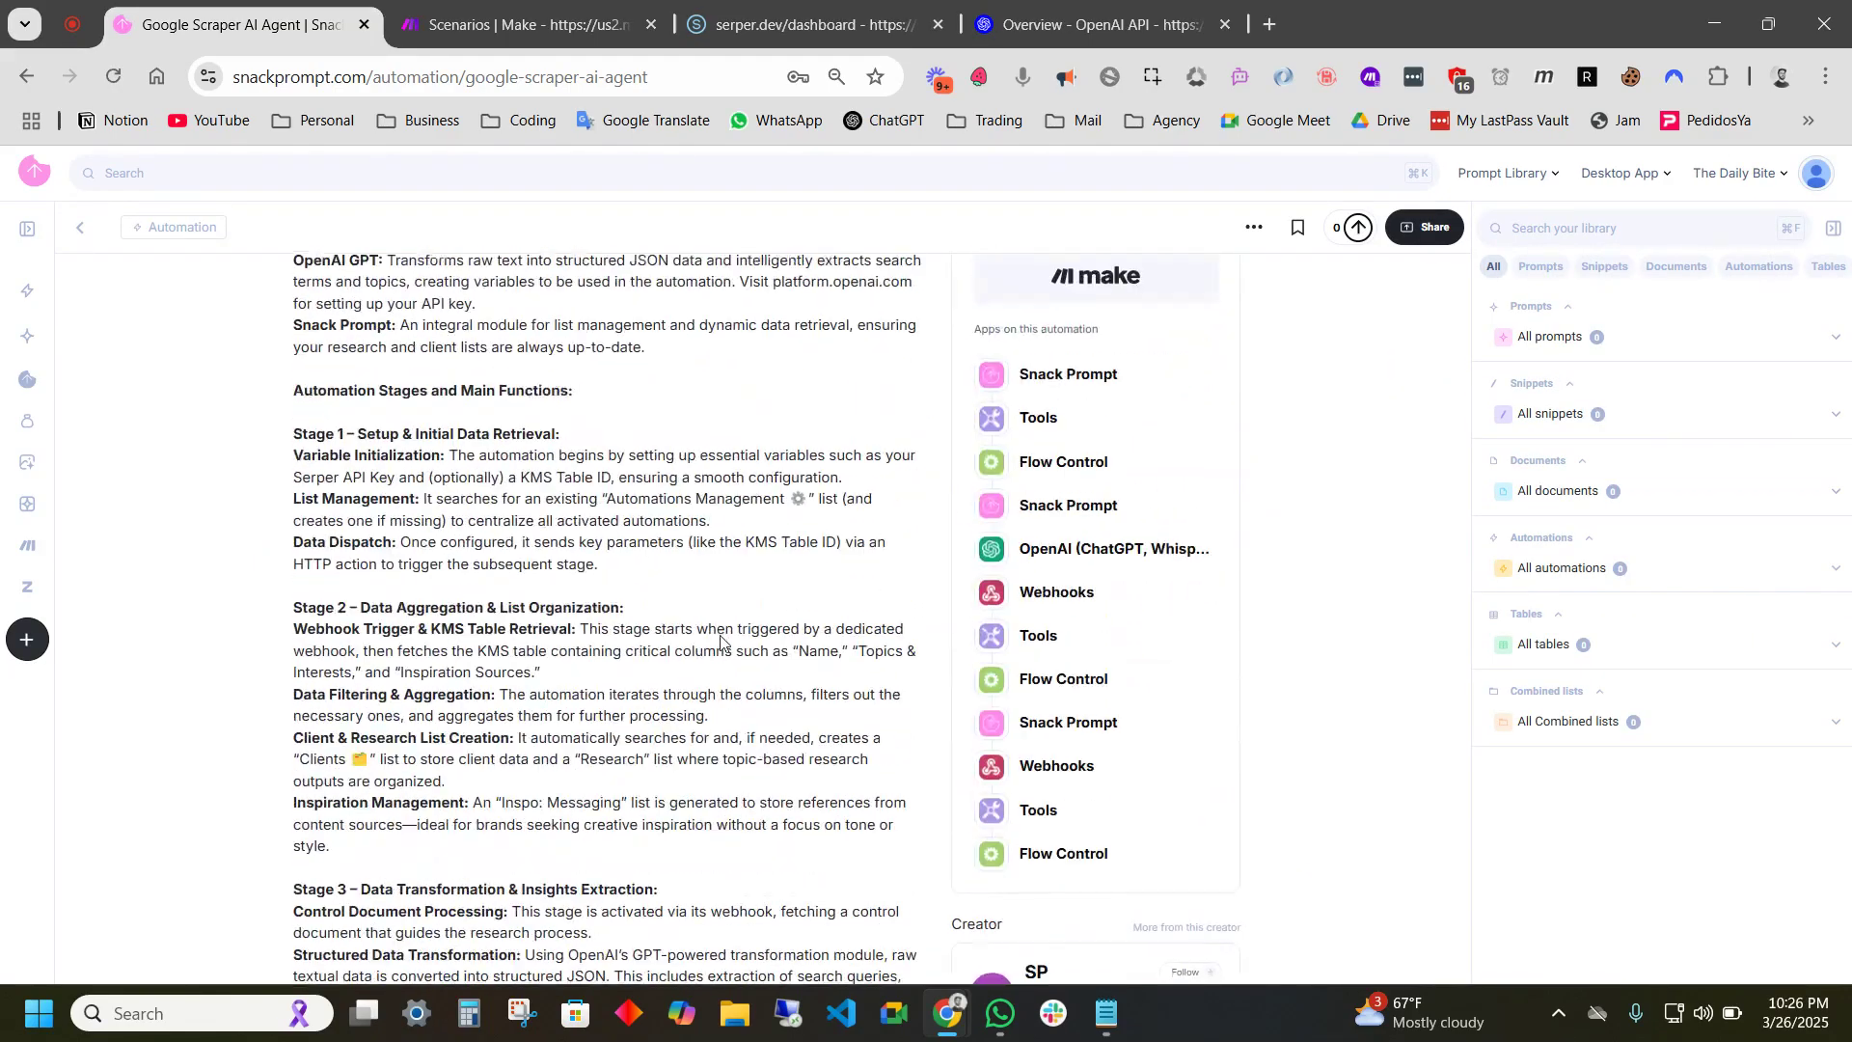
left_click_drag(294, 306, 653, 319)
left_click(685, 325)
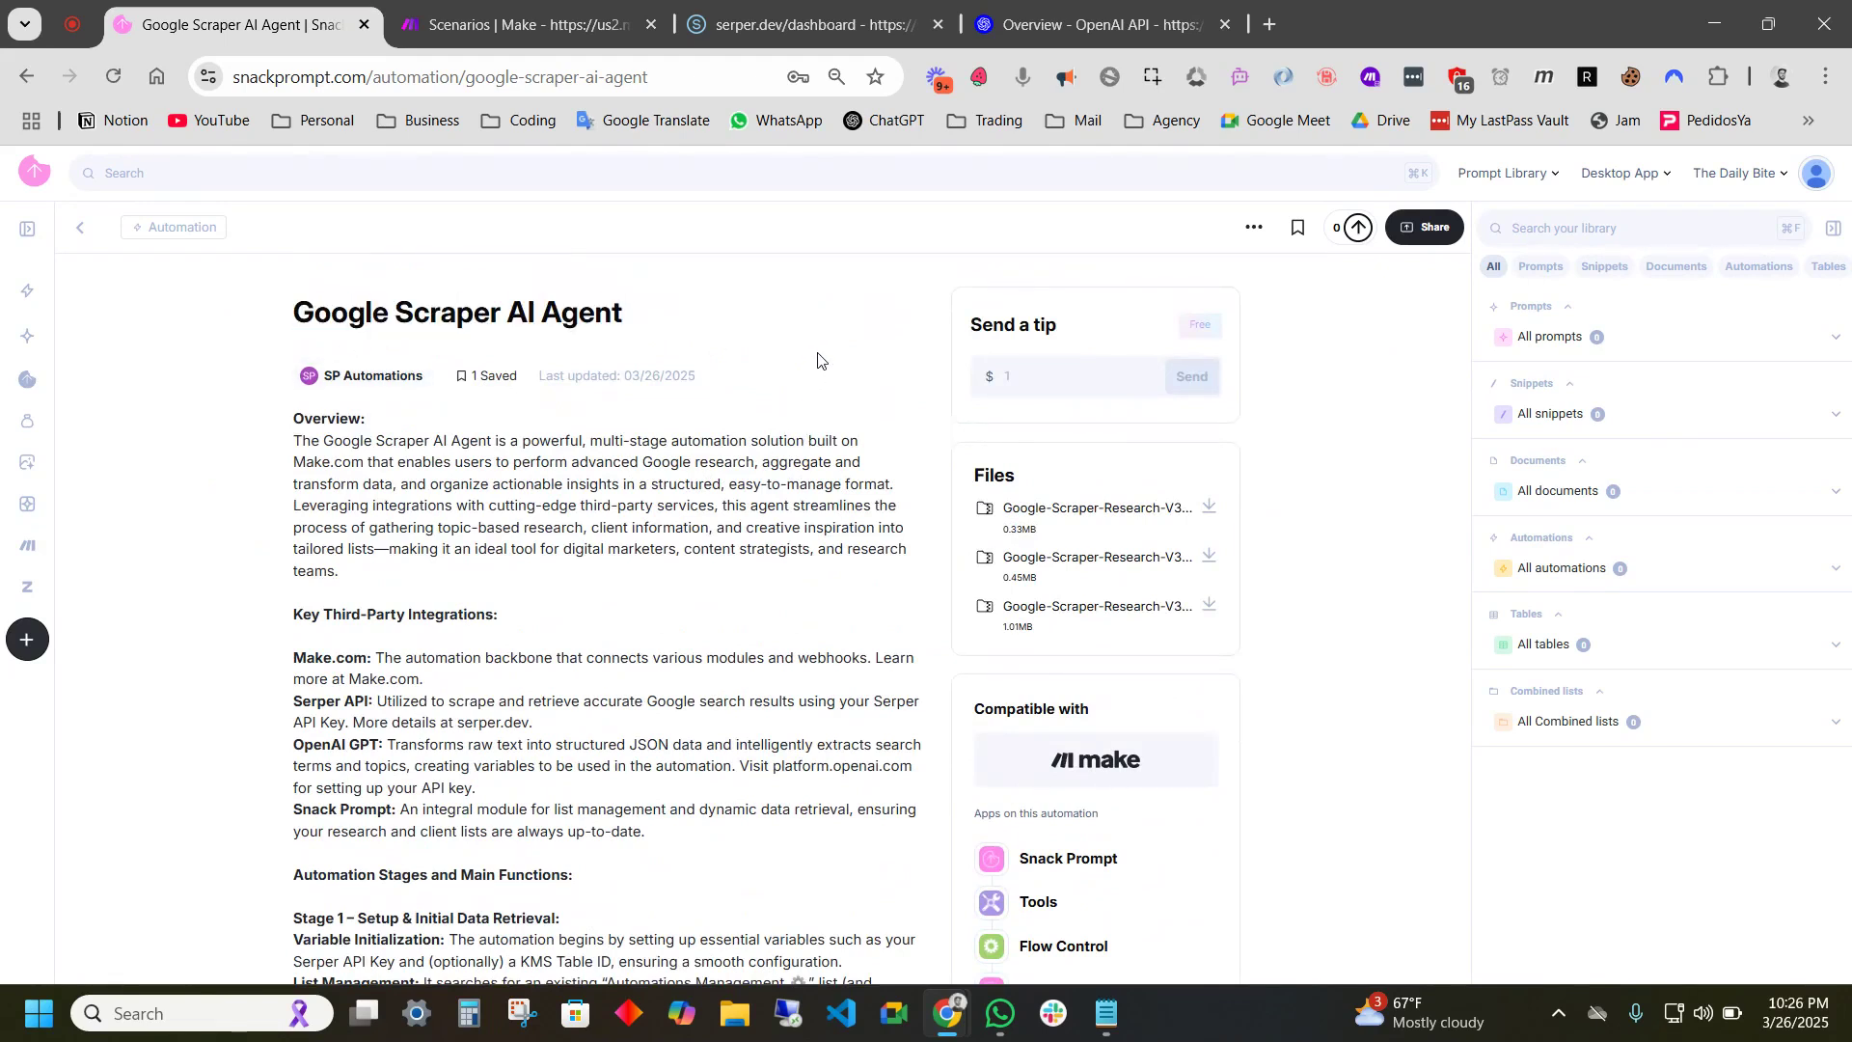
left_click_drag(396, 439, 779, 444)
left_click(649, 469)
- Save the Stage 1, Stage 3 and Stage 2 blueprint JSON files into the blueprints folder
left_click(1205, 509)
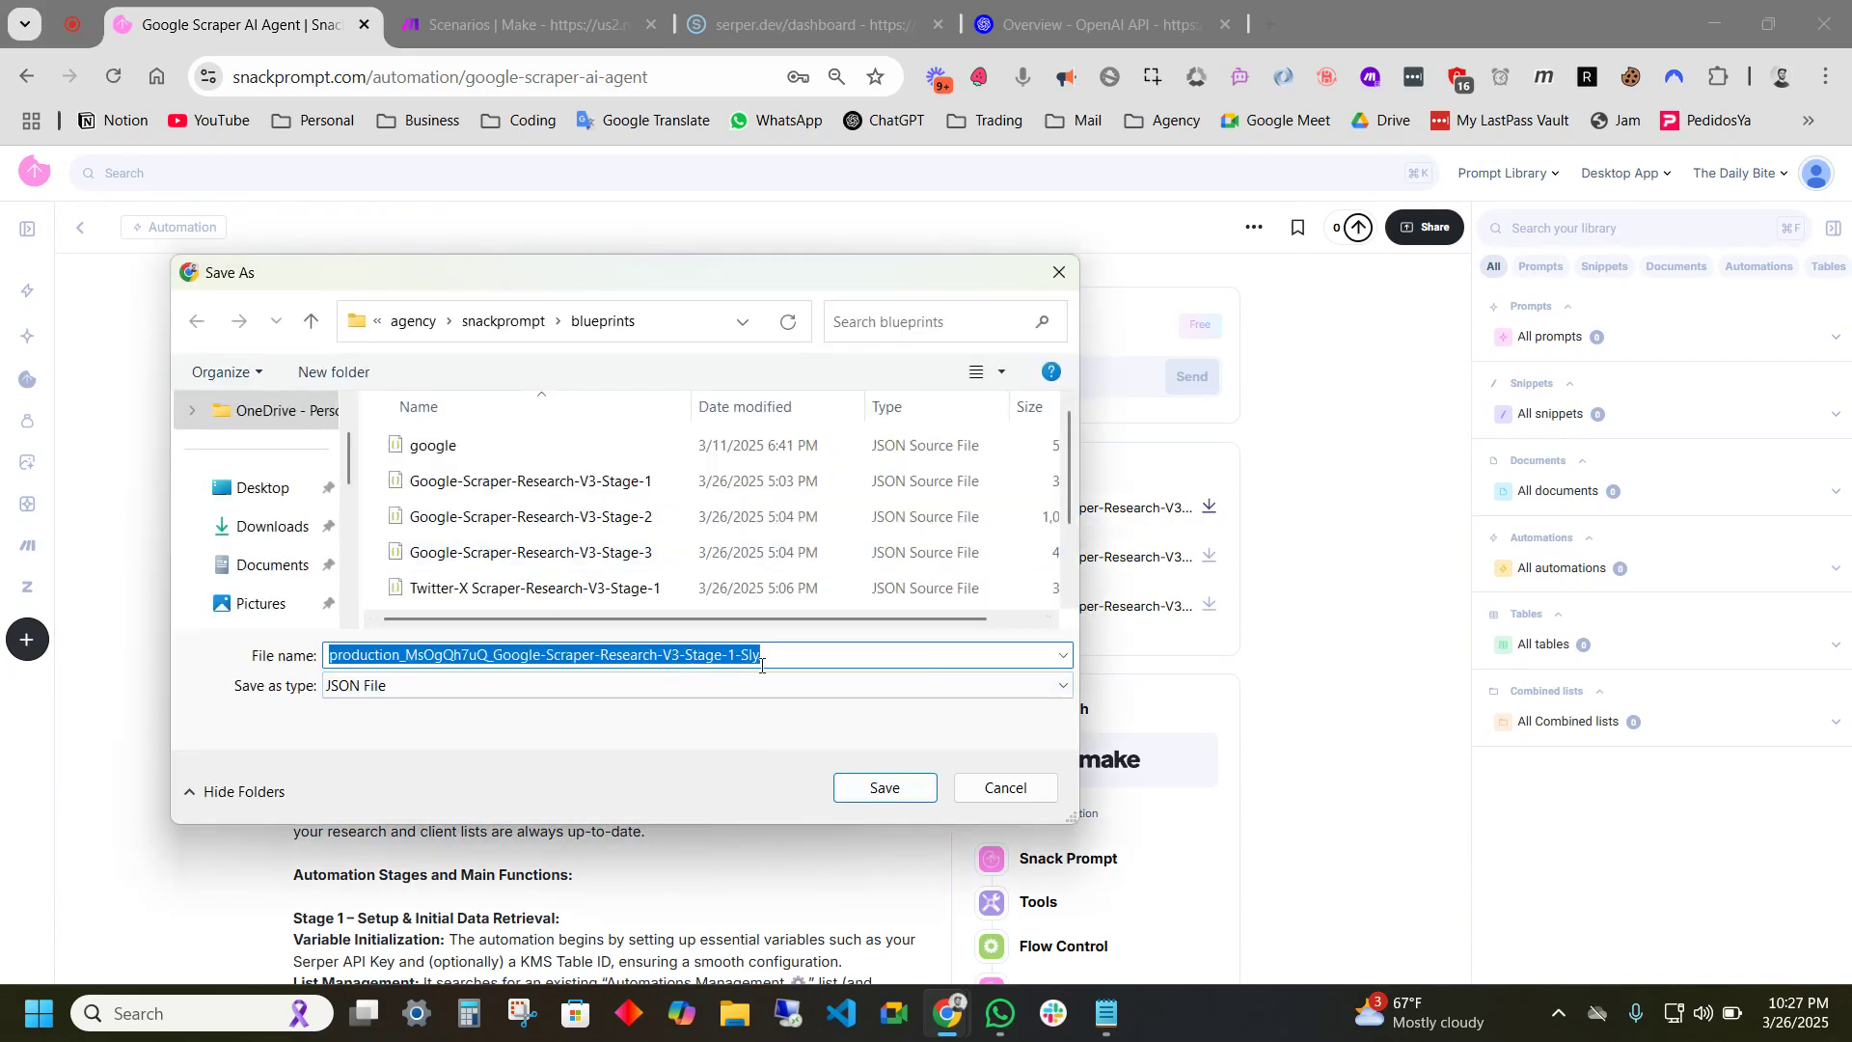
left_click(886, 789)
left_click(1209, 559)
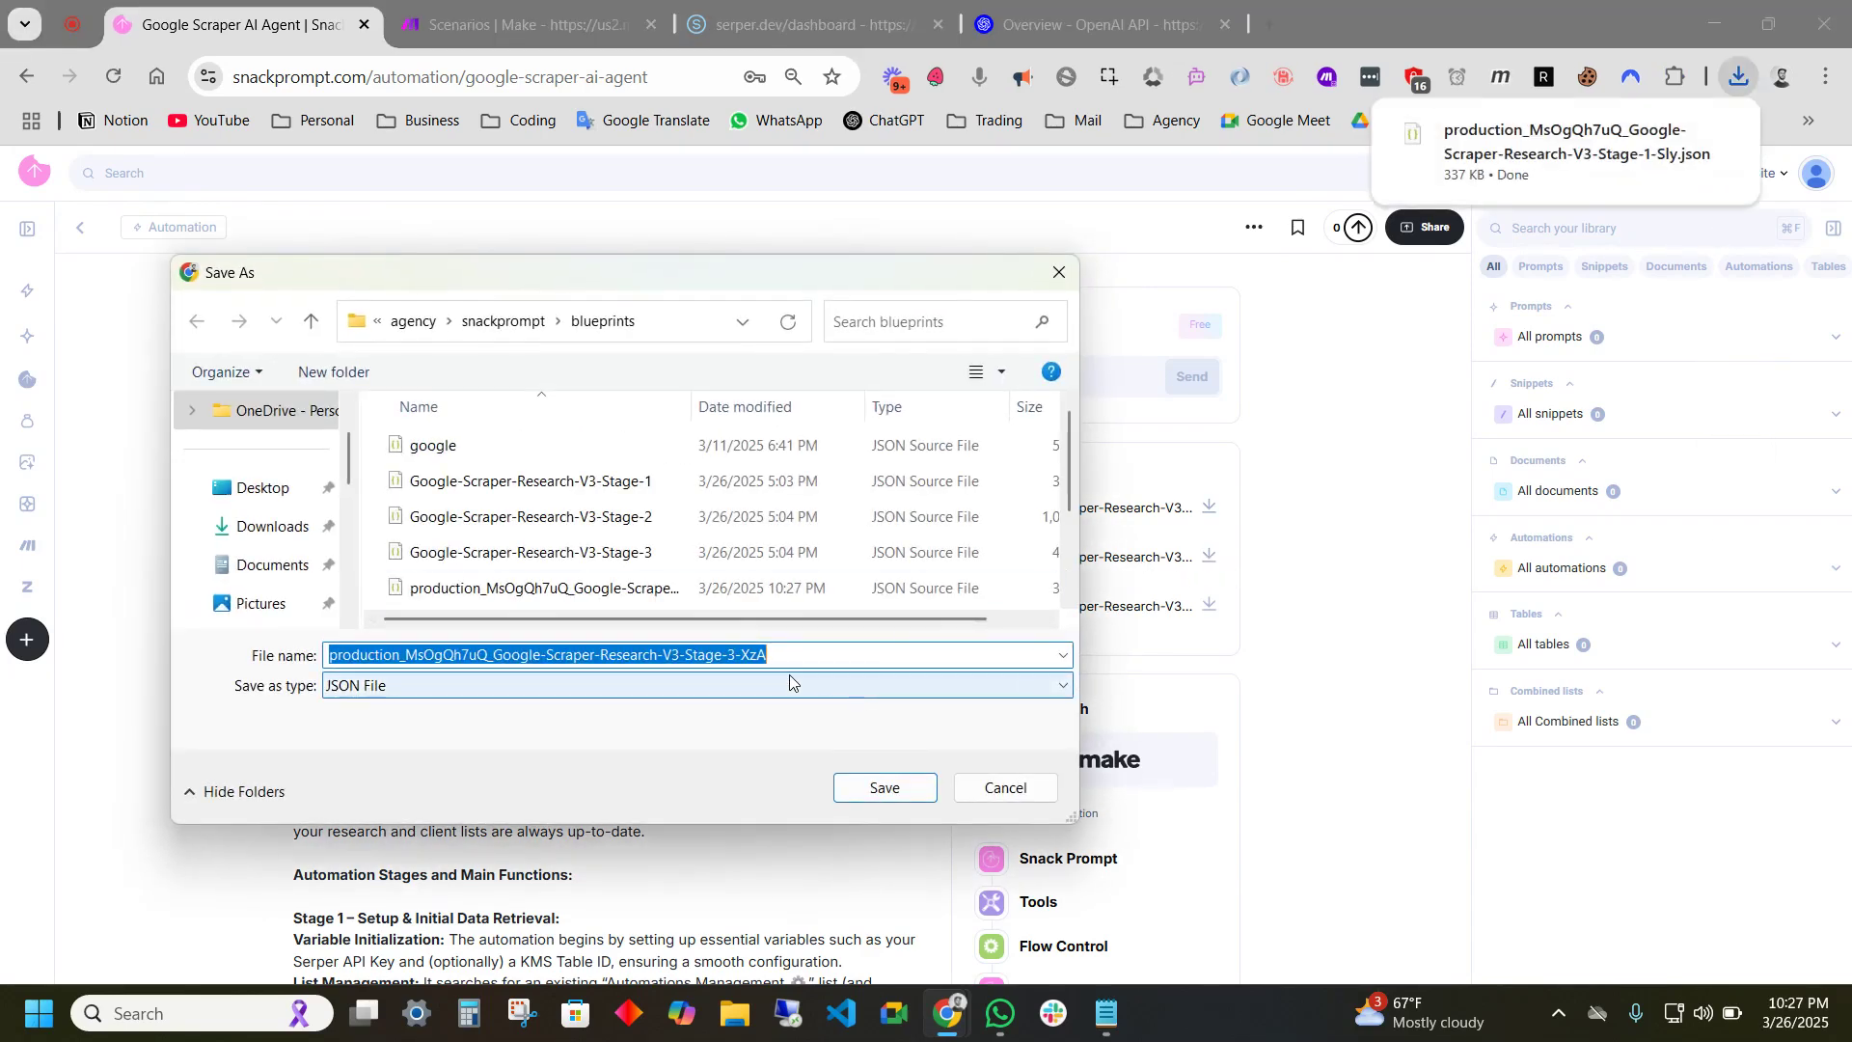
left_click(885, 788)
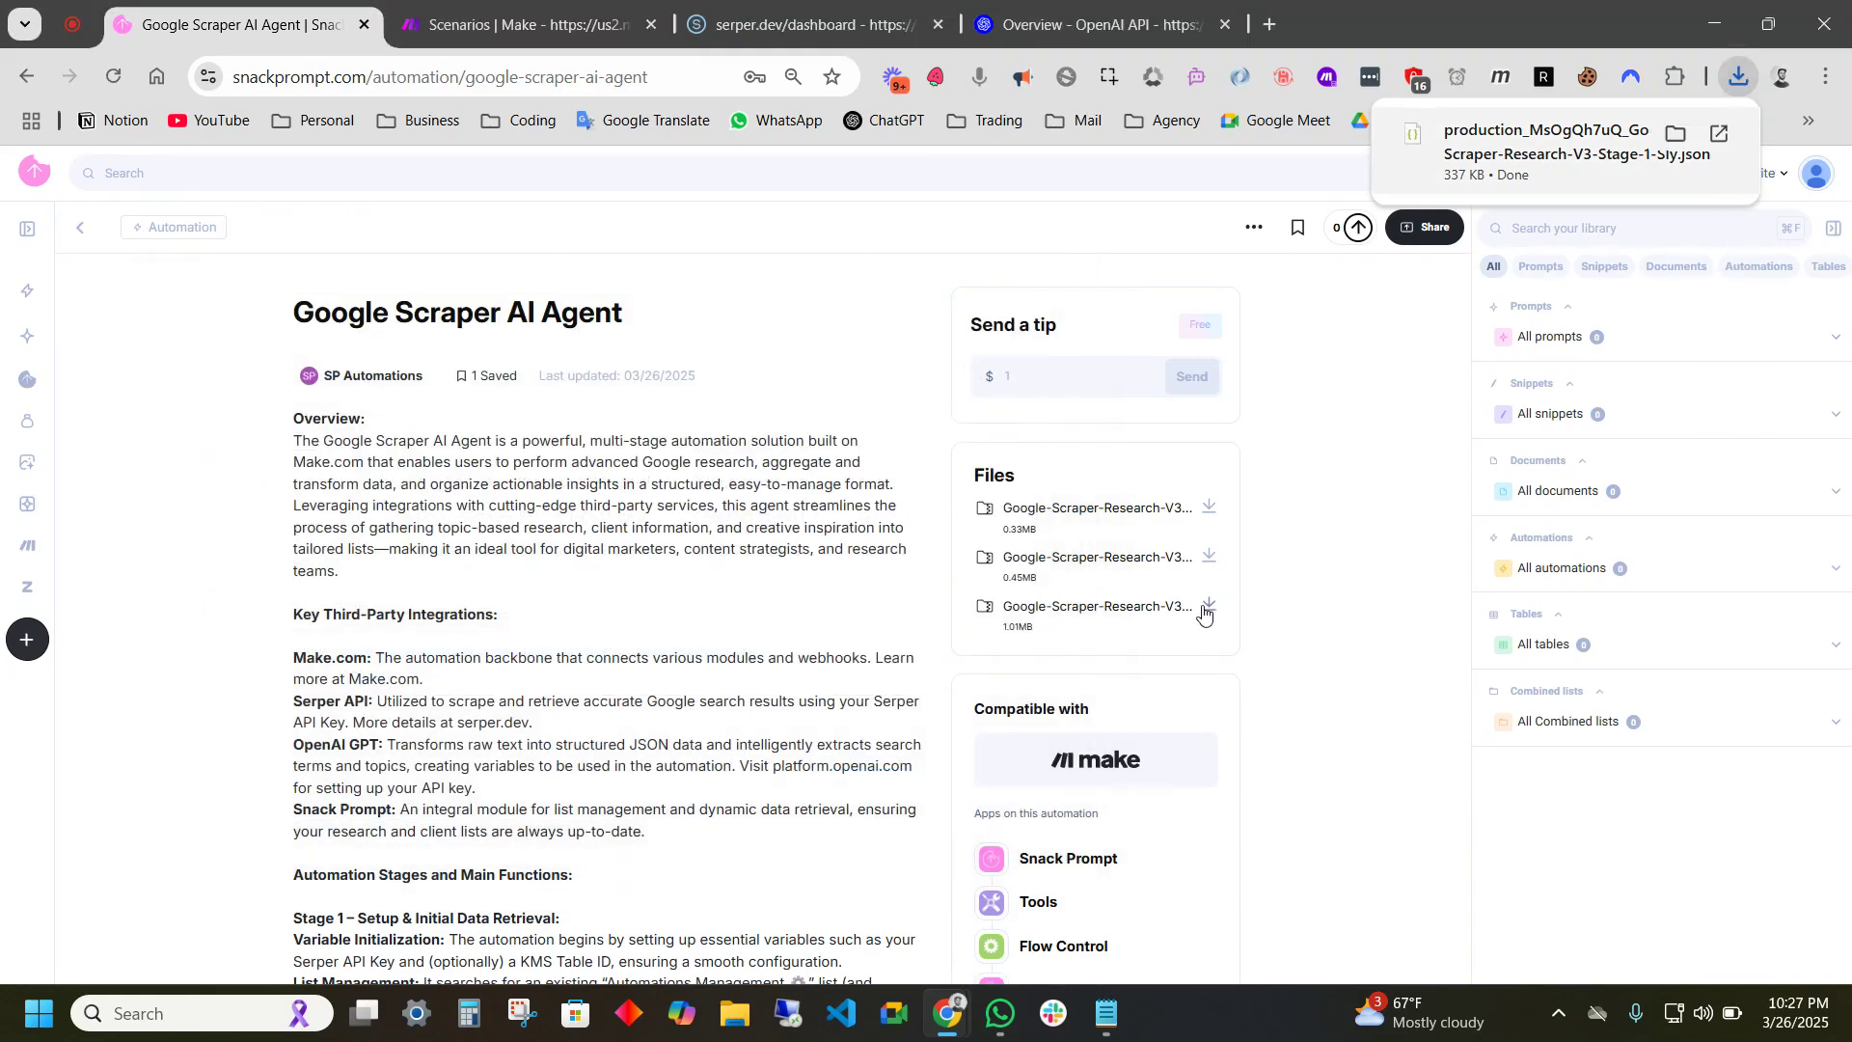
left_click(1209, 608)
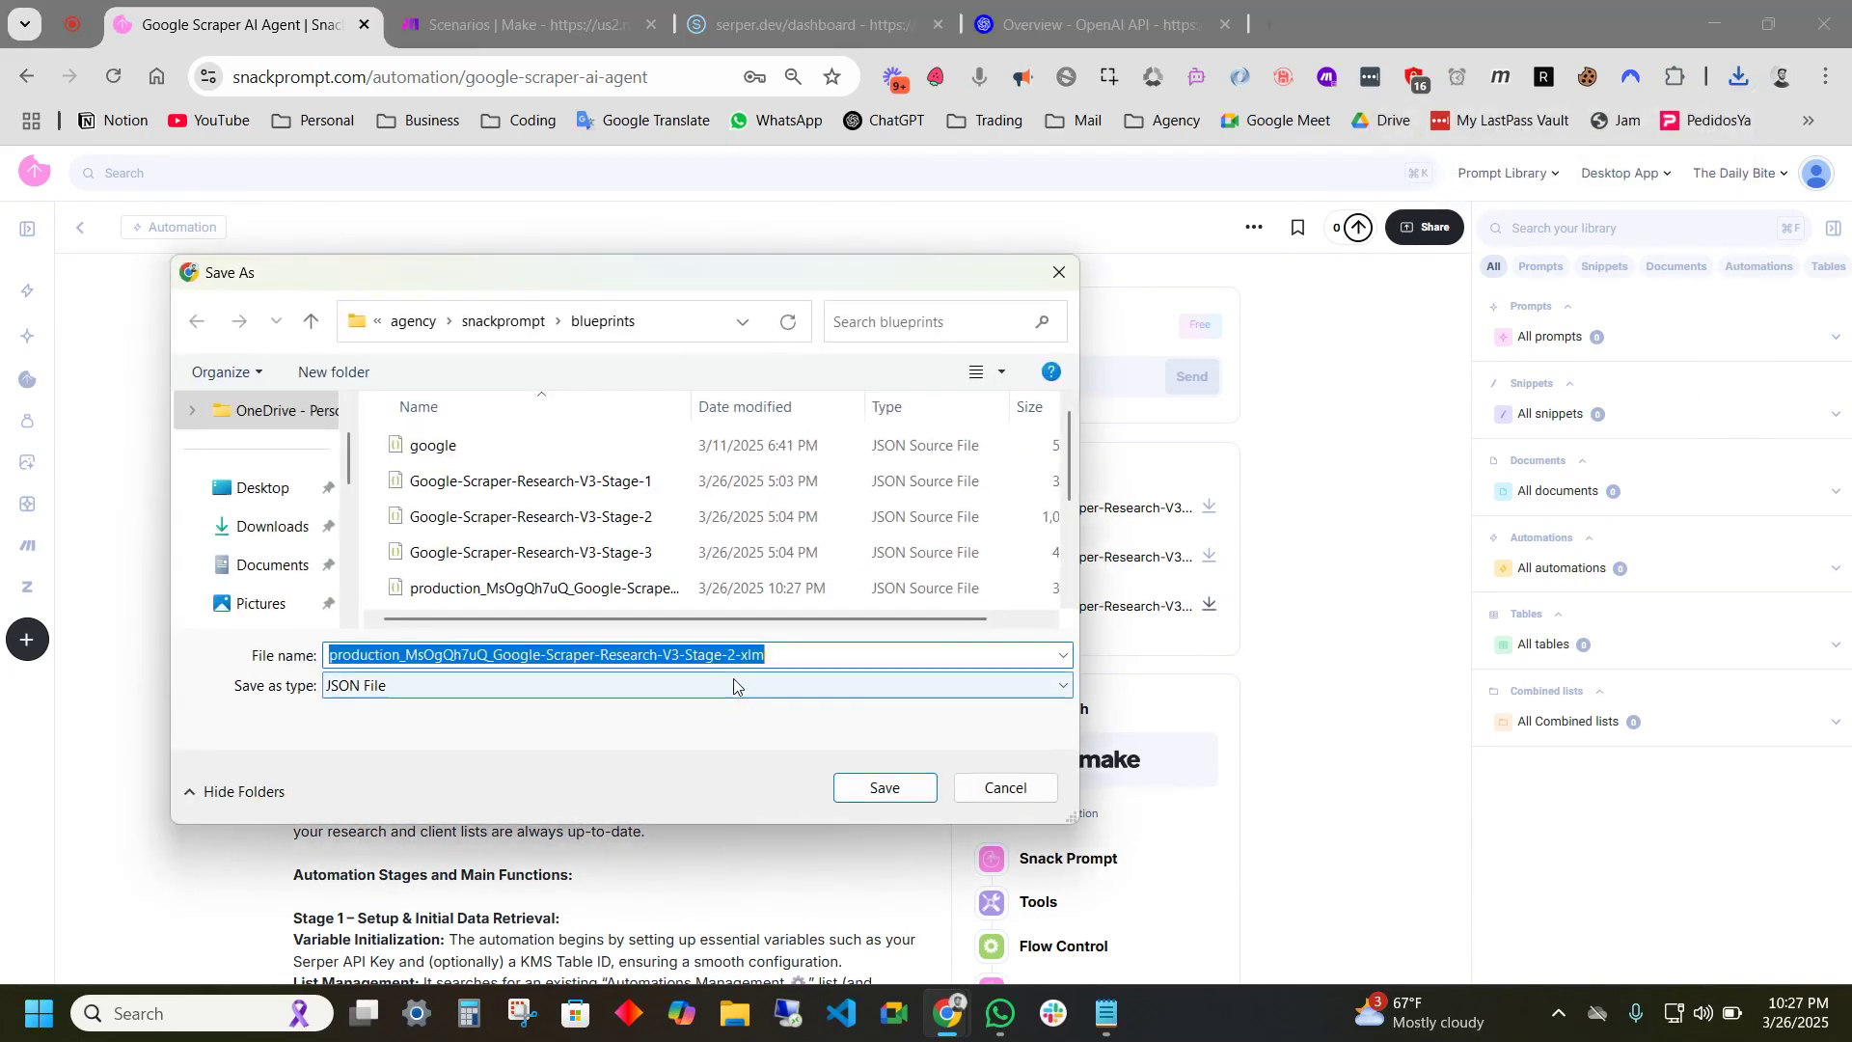
left_click(883, 787)
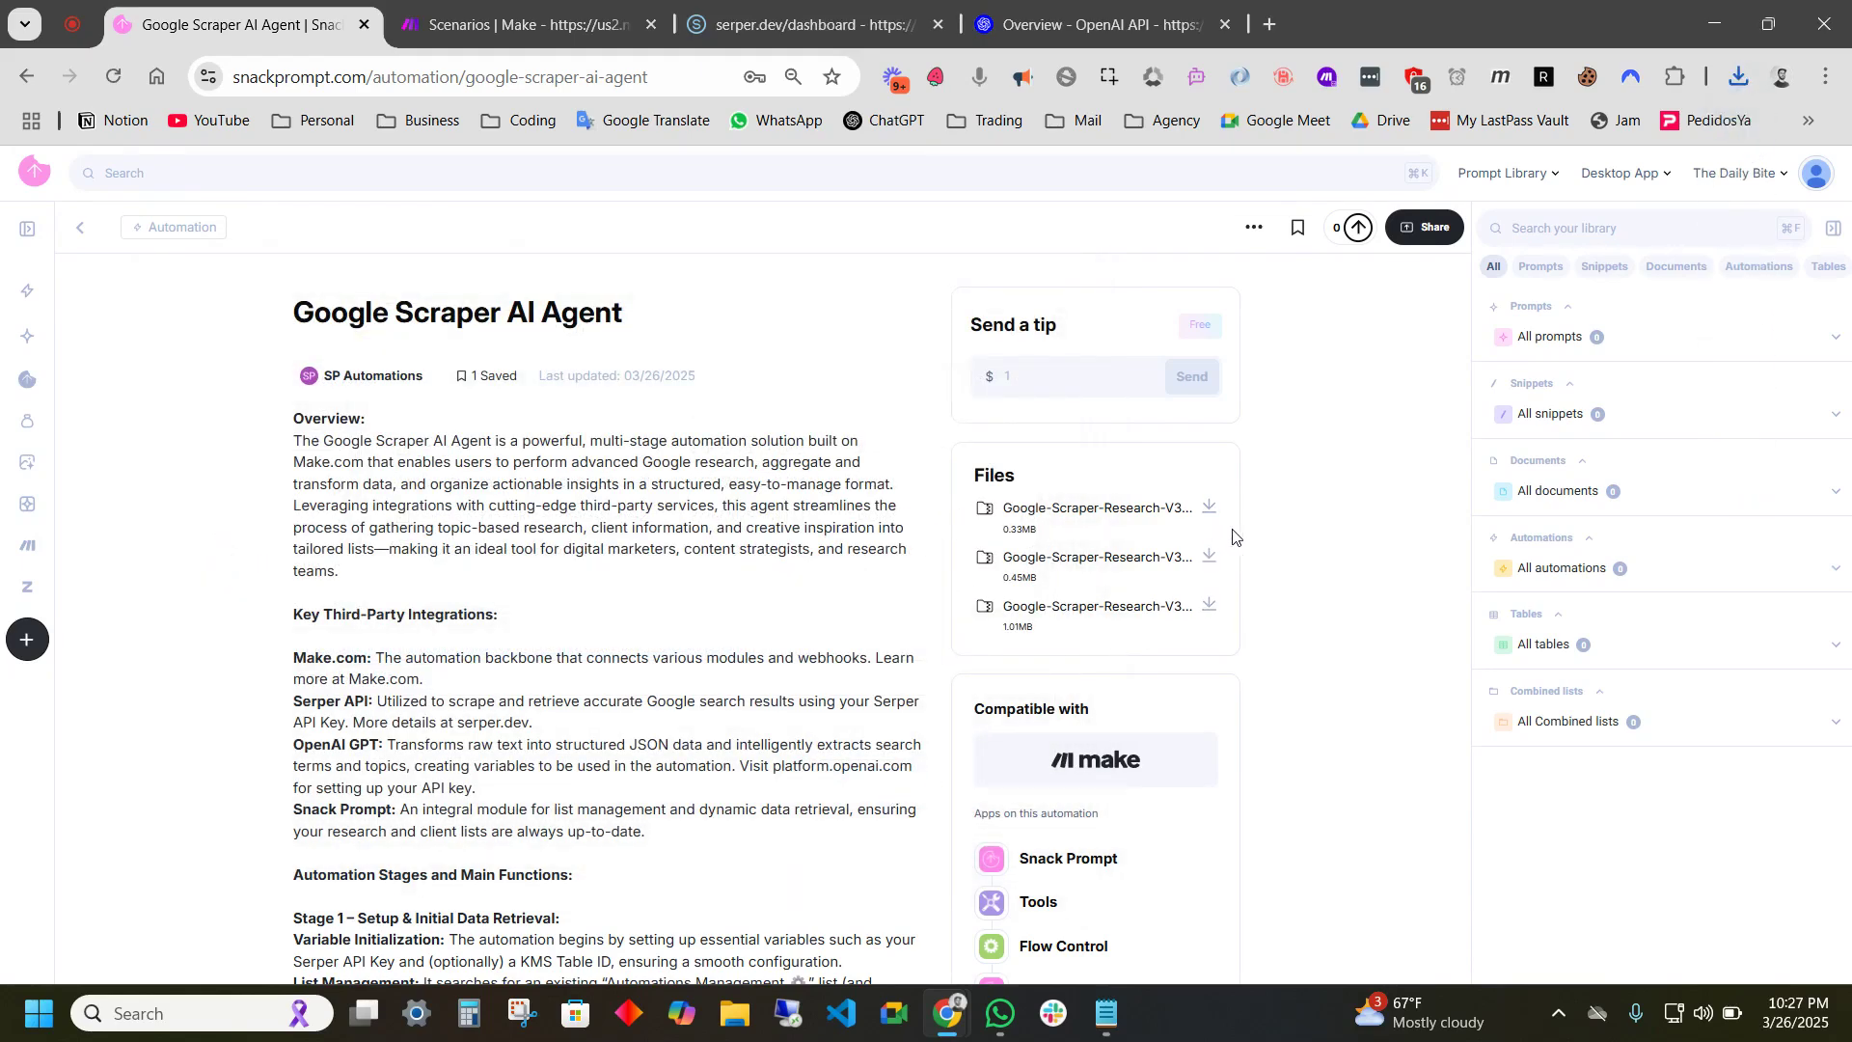
left_click(509, 21)
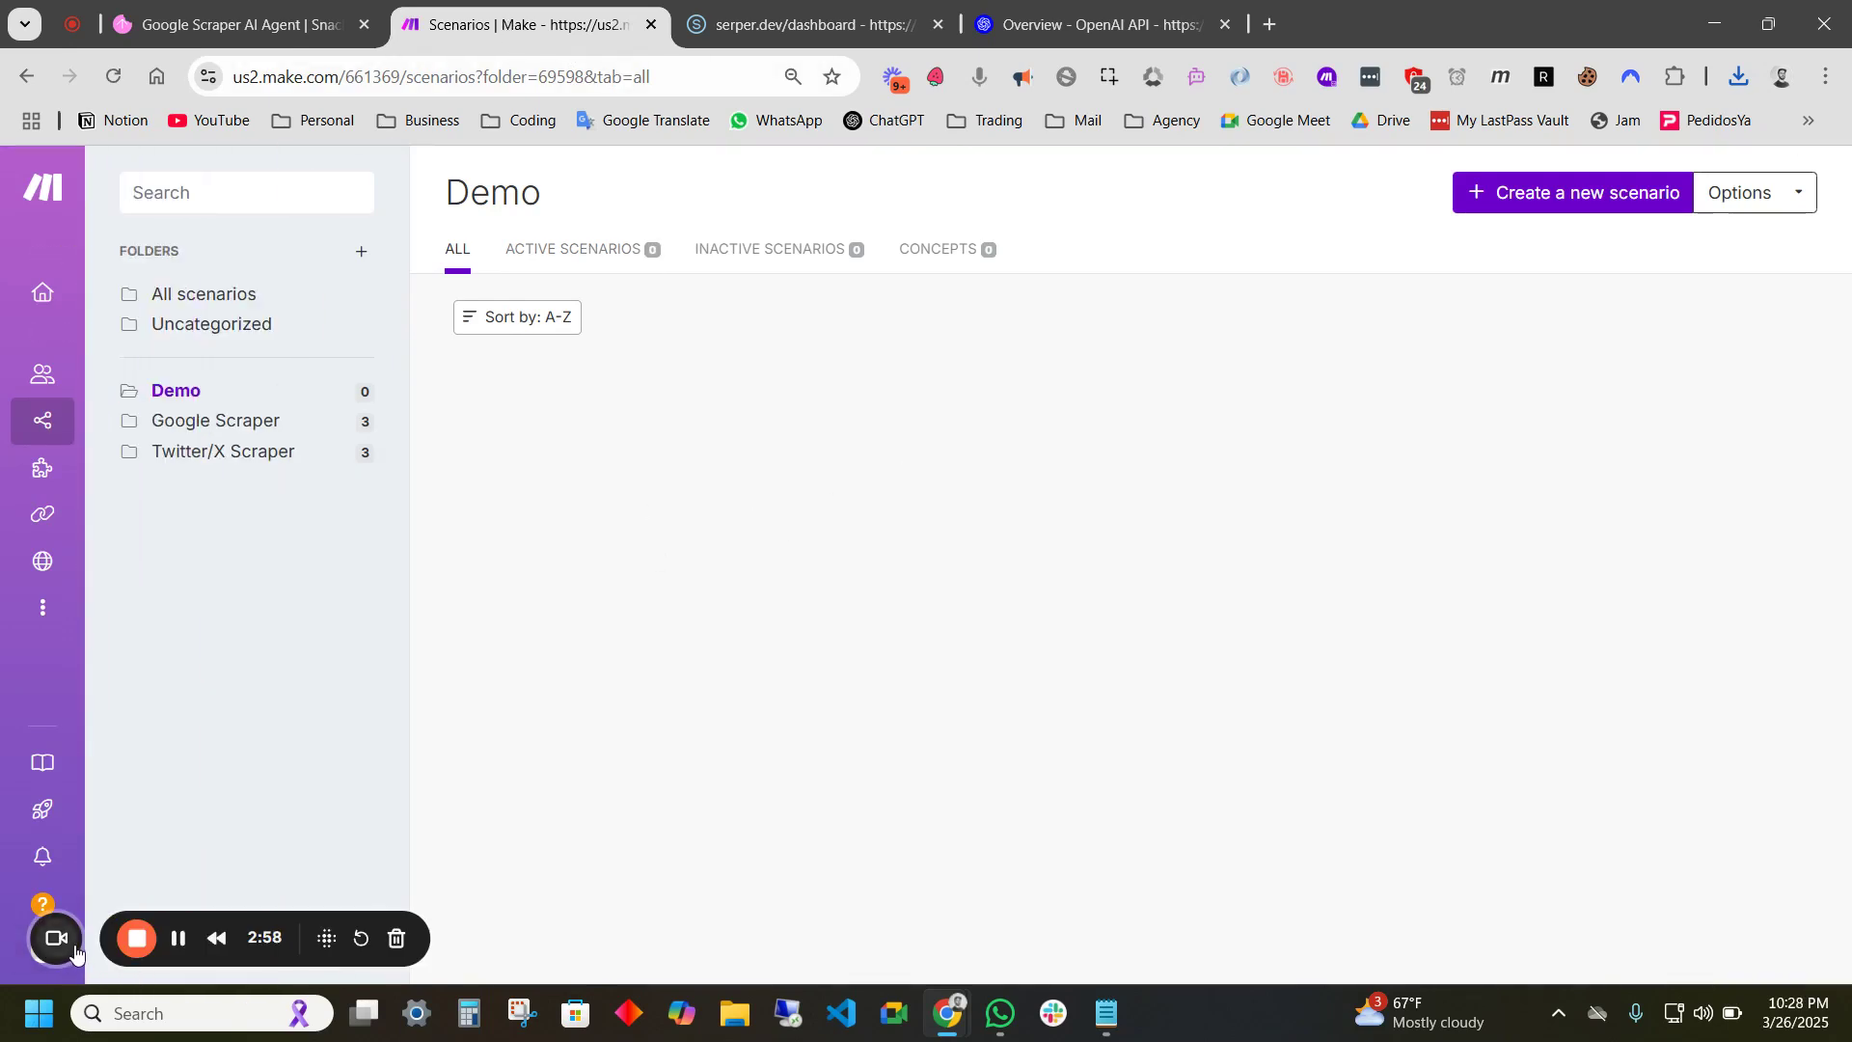
- Start a new blank scenario inside Make's Demo folder
left_click(143, 938)
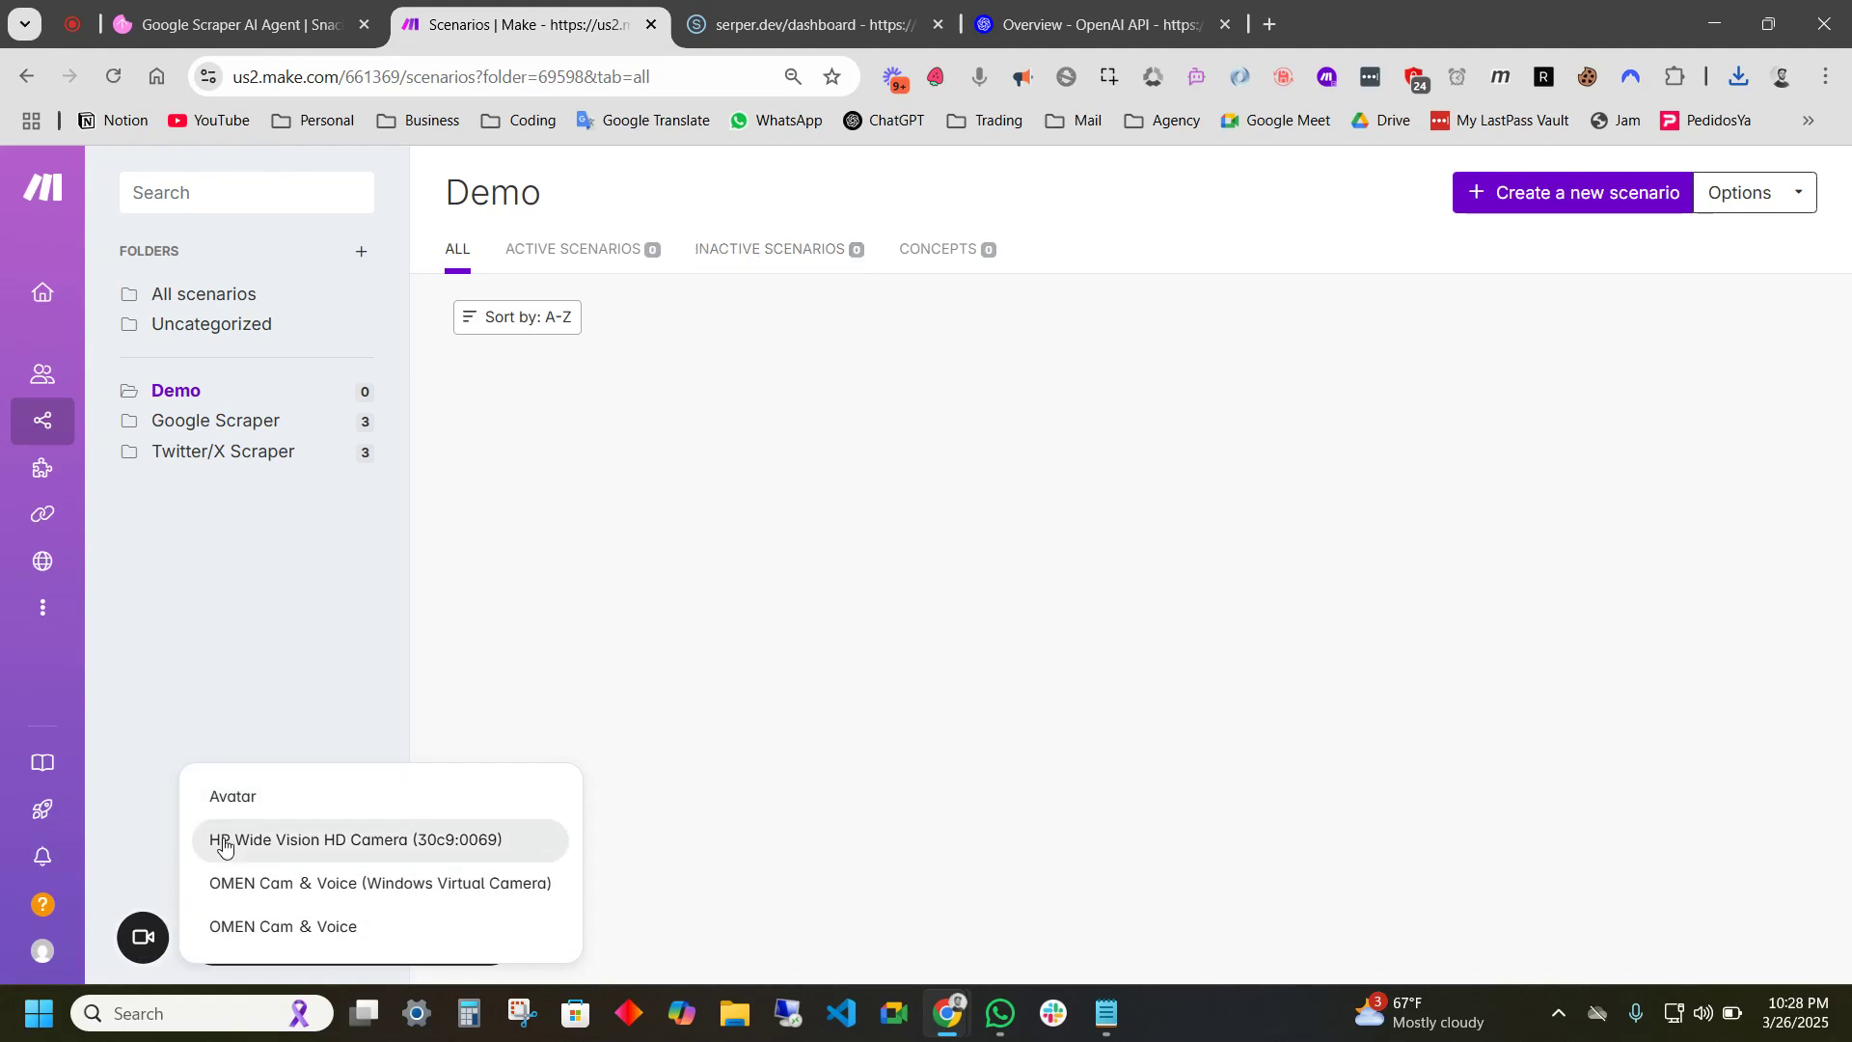
left_click(243, 798)
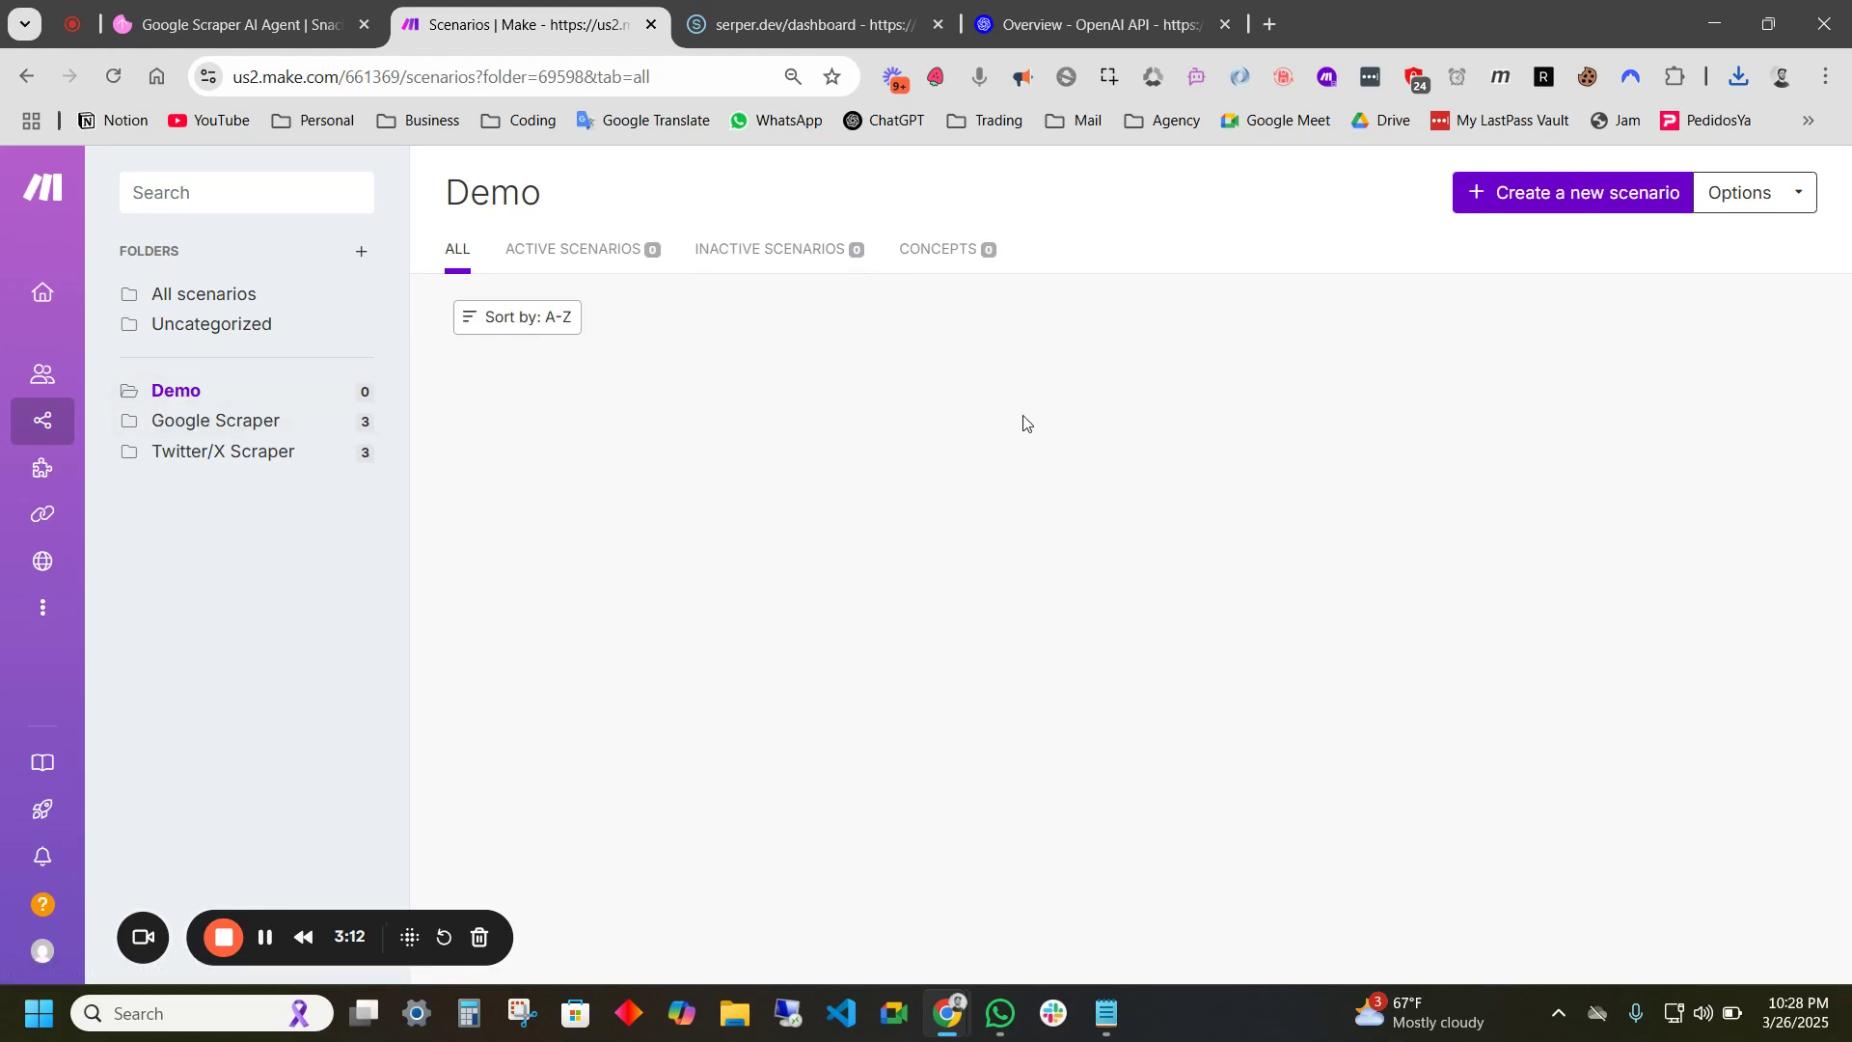
left_click(1540, 197)
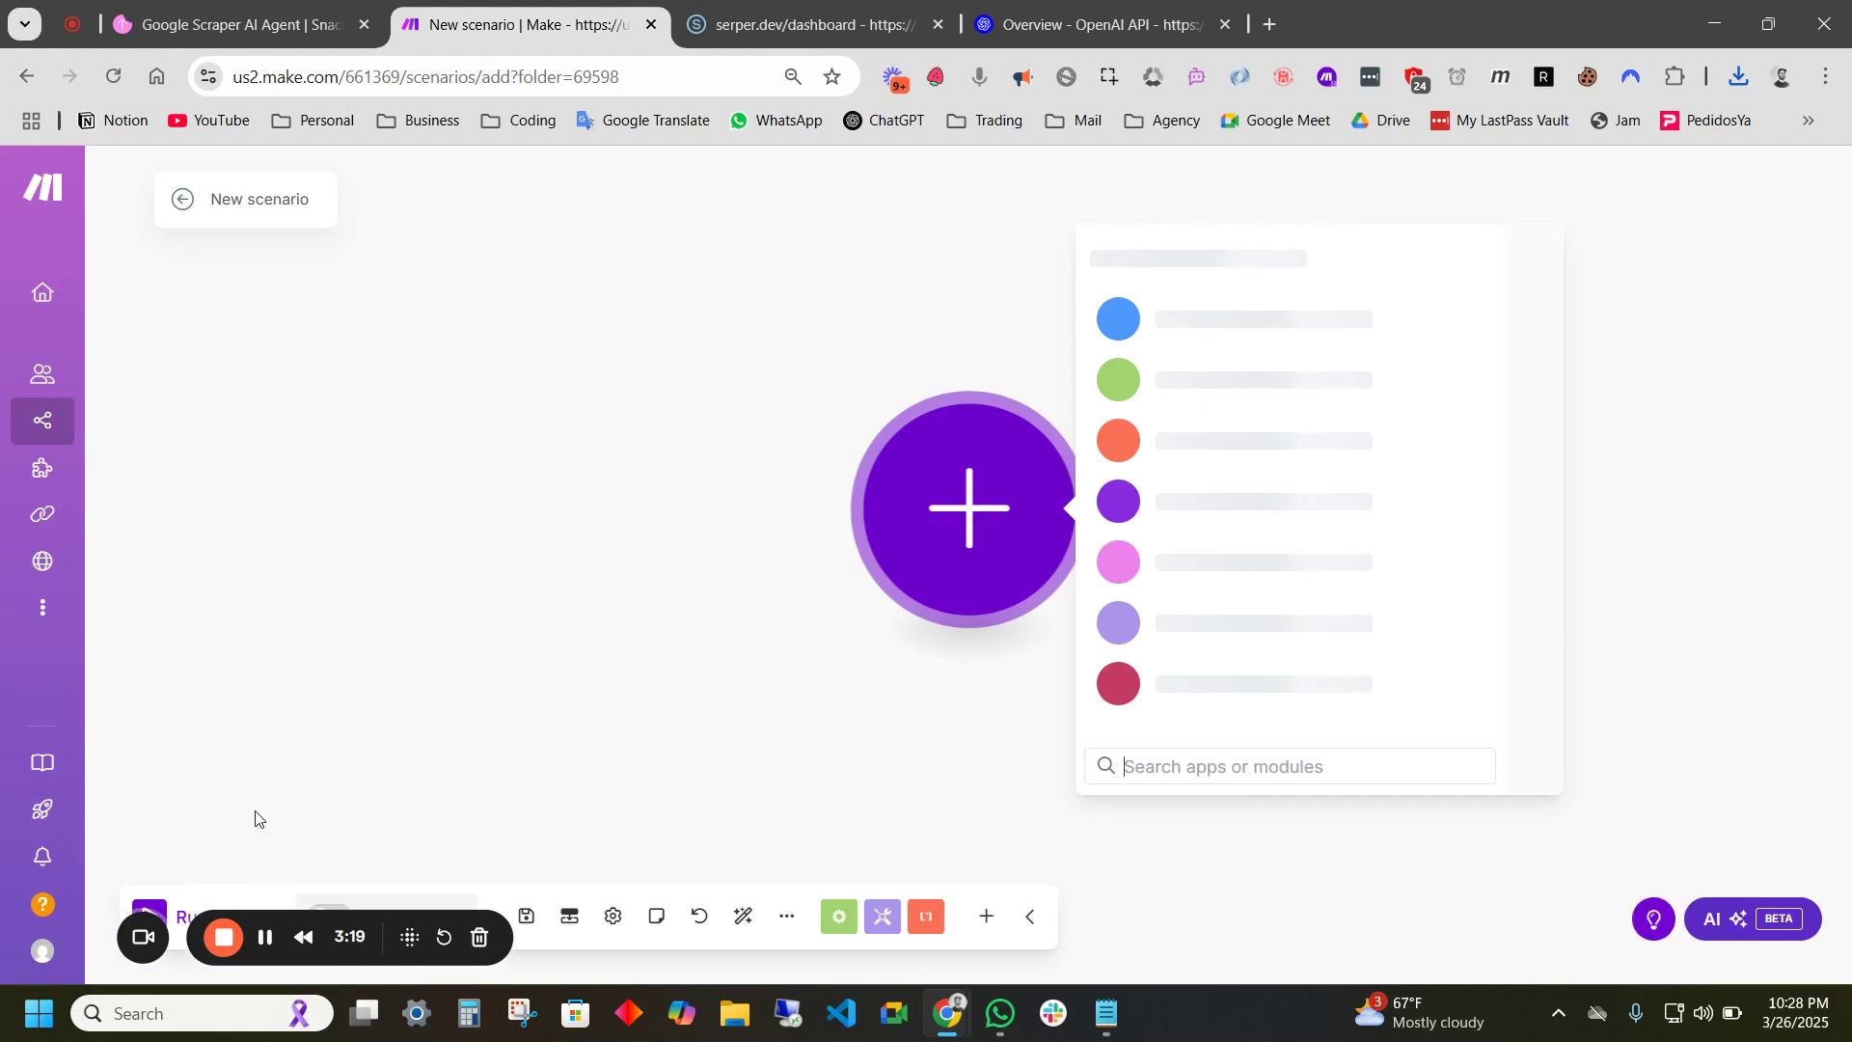
left_click_drag(504, 950, 521, 852)
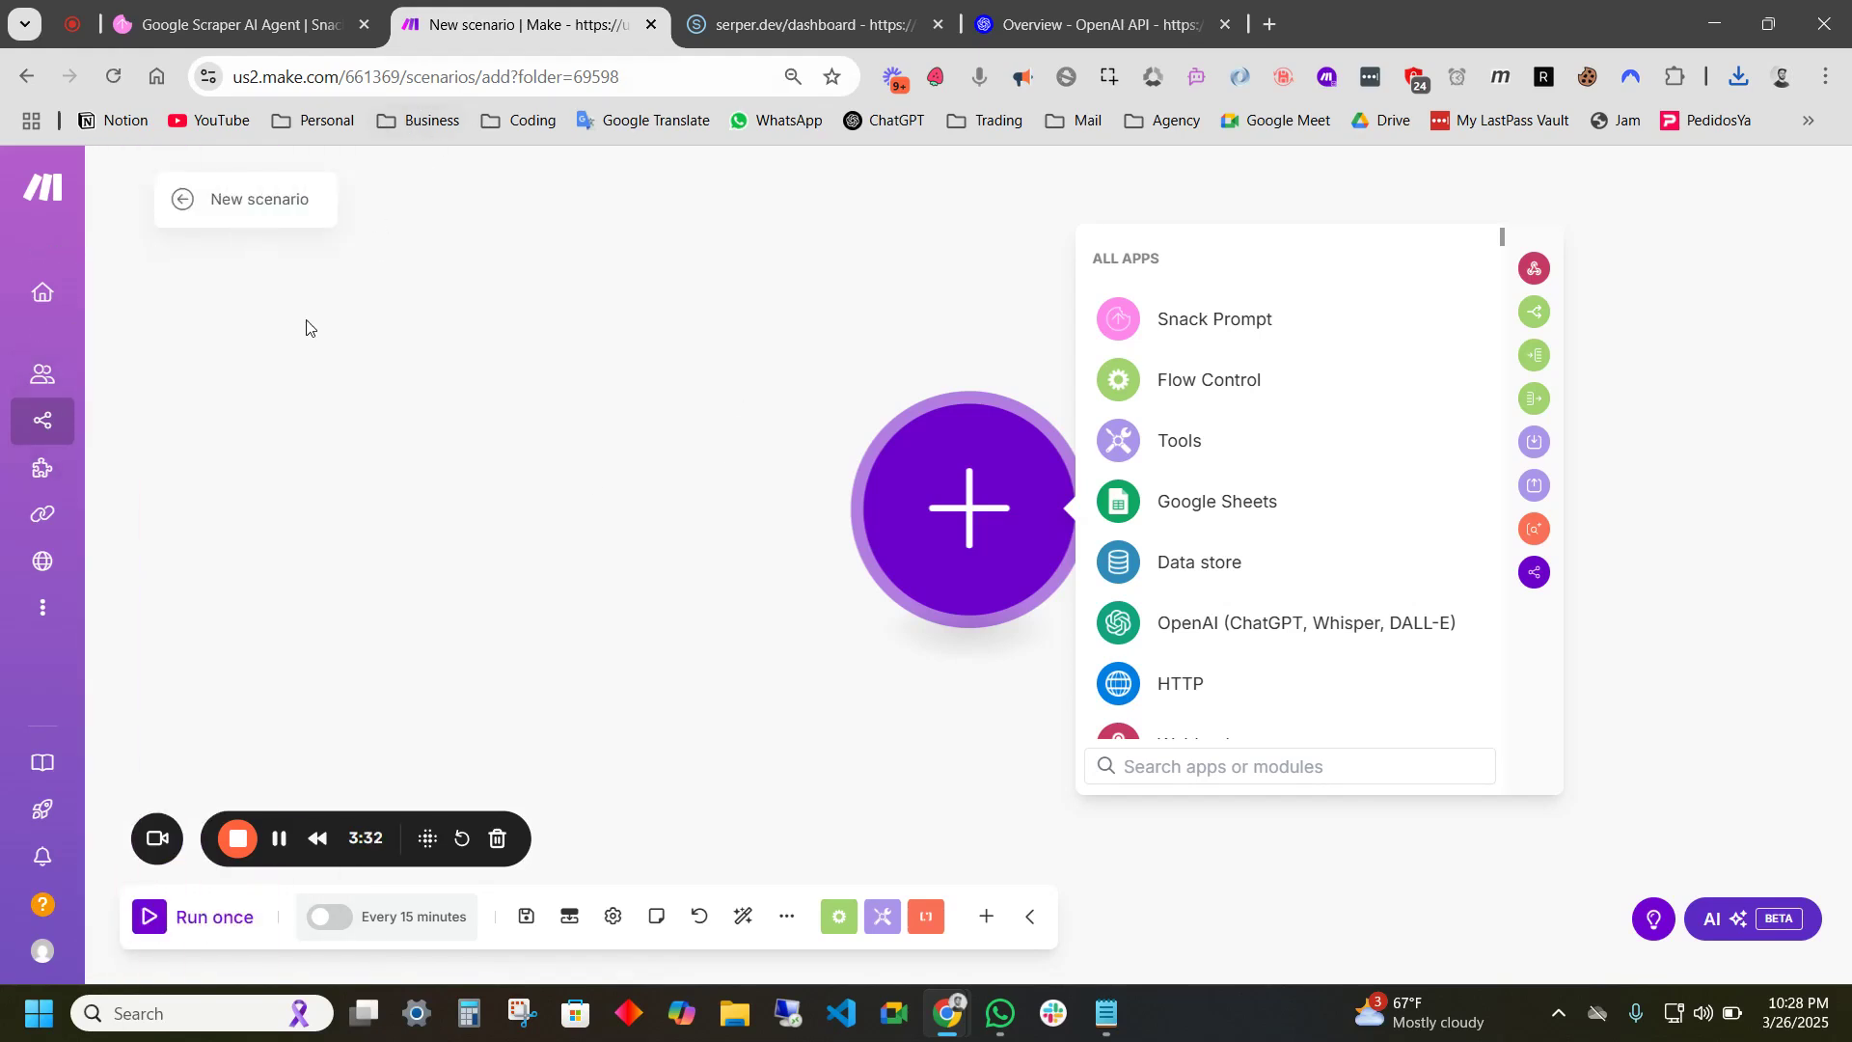
mouse_move(58, 422)
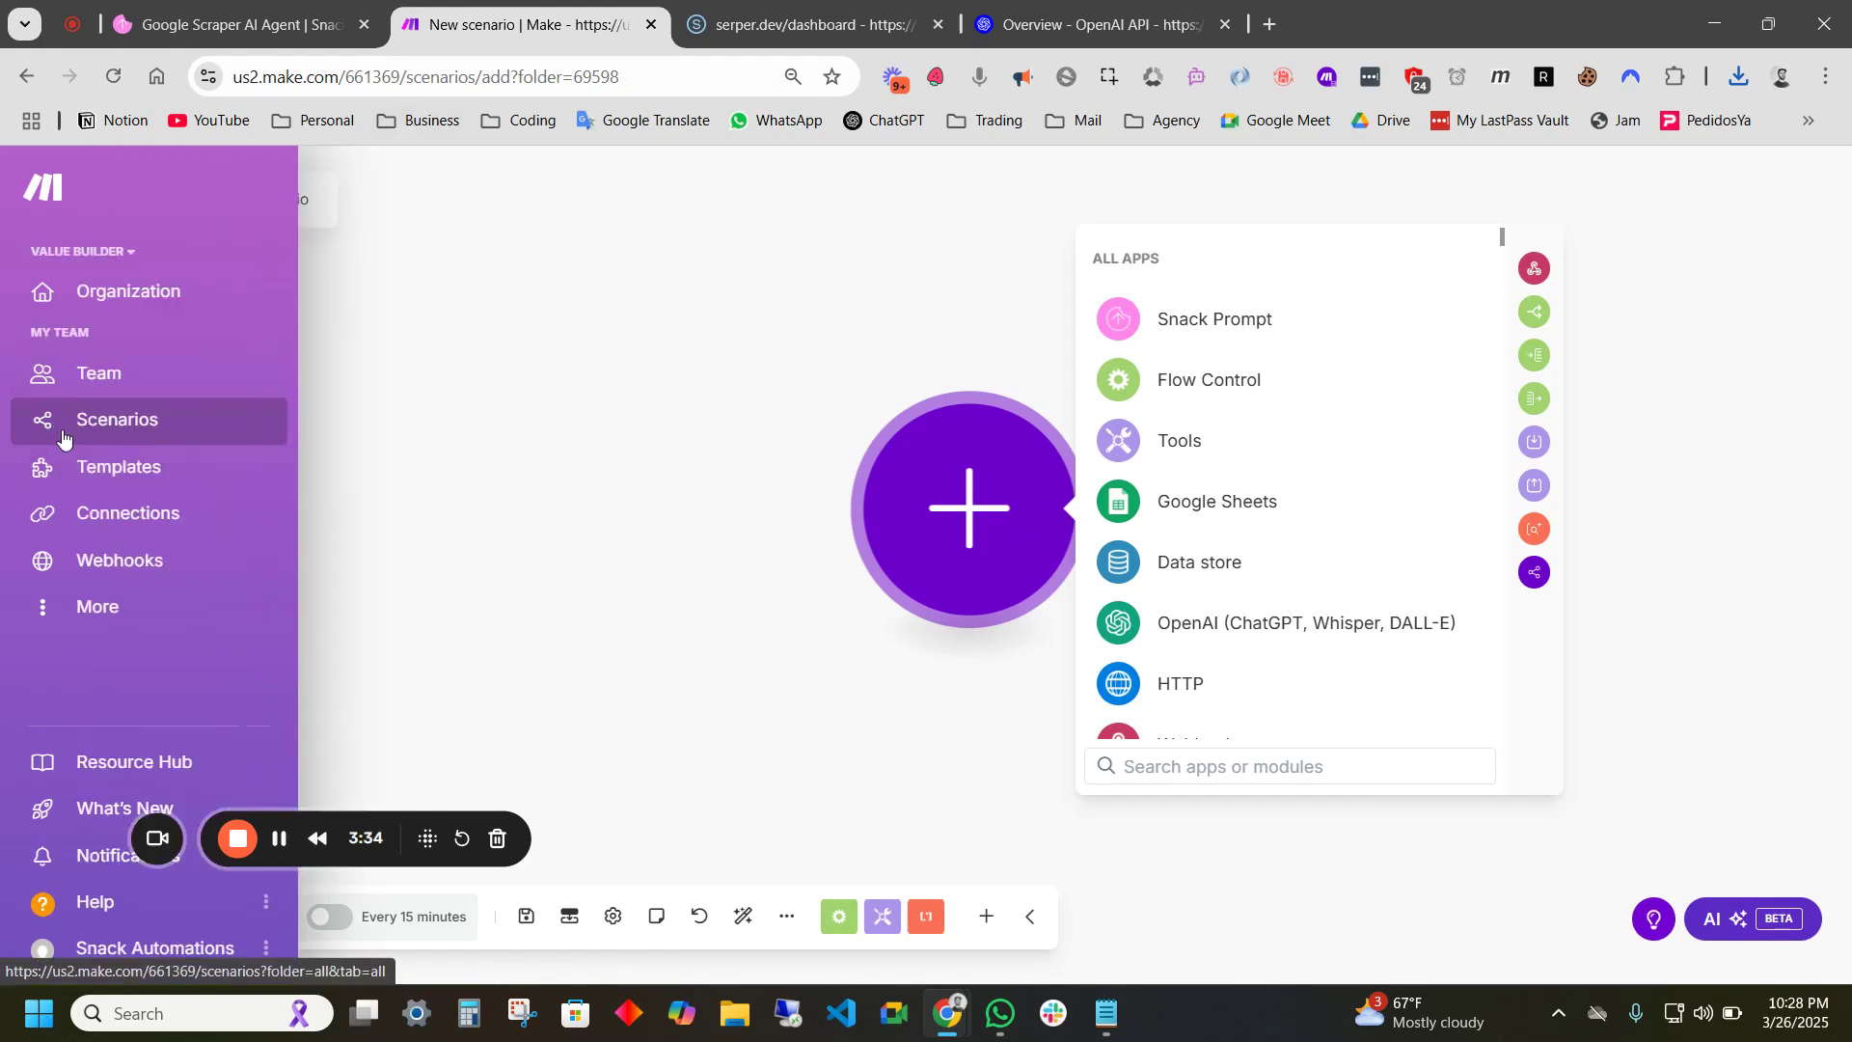
- Check the 1,000 monthly operations limit and compare plans, including Core's 10,000-operation option
left_click(136, 293)
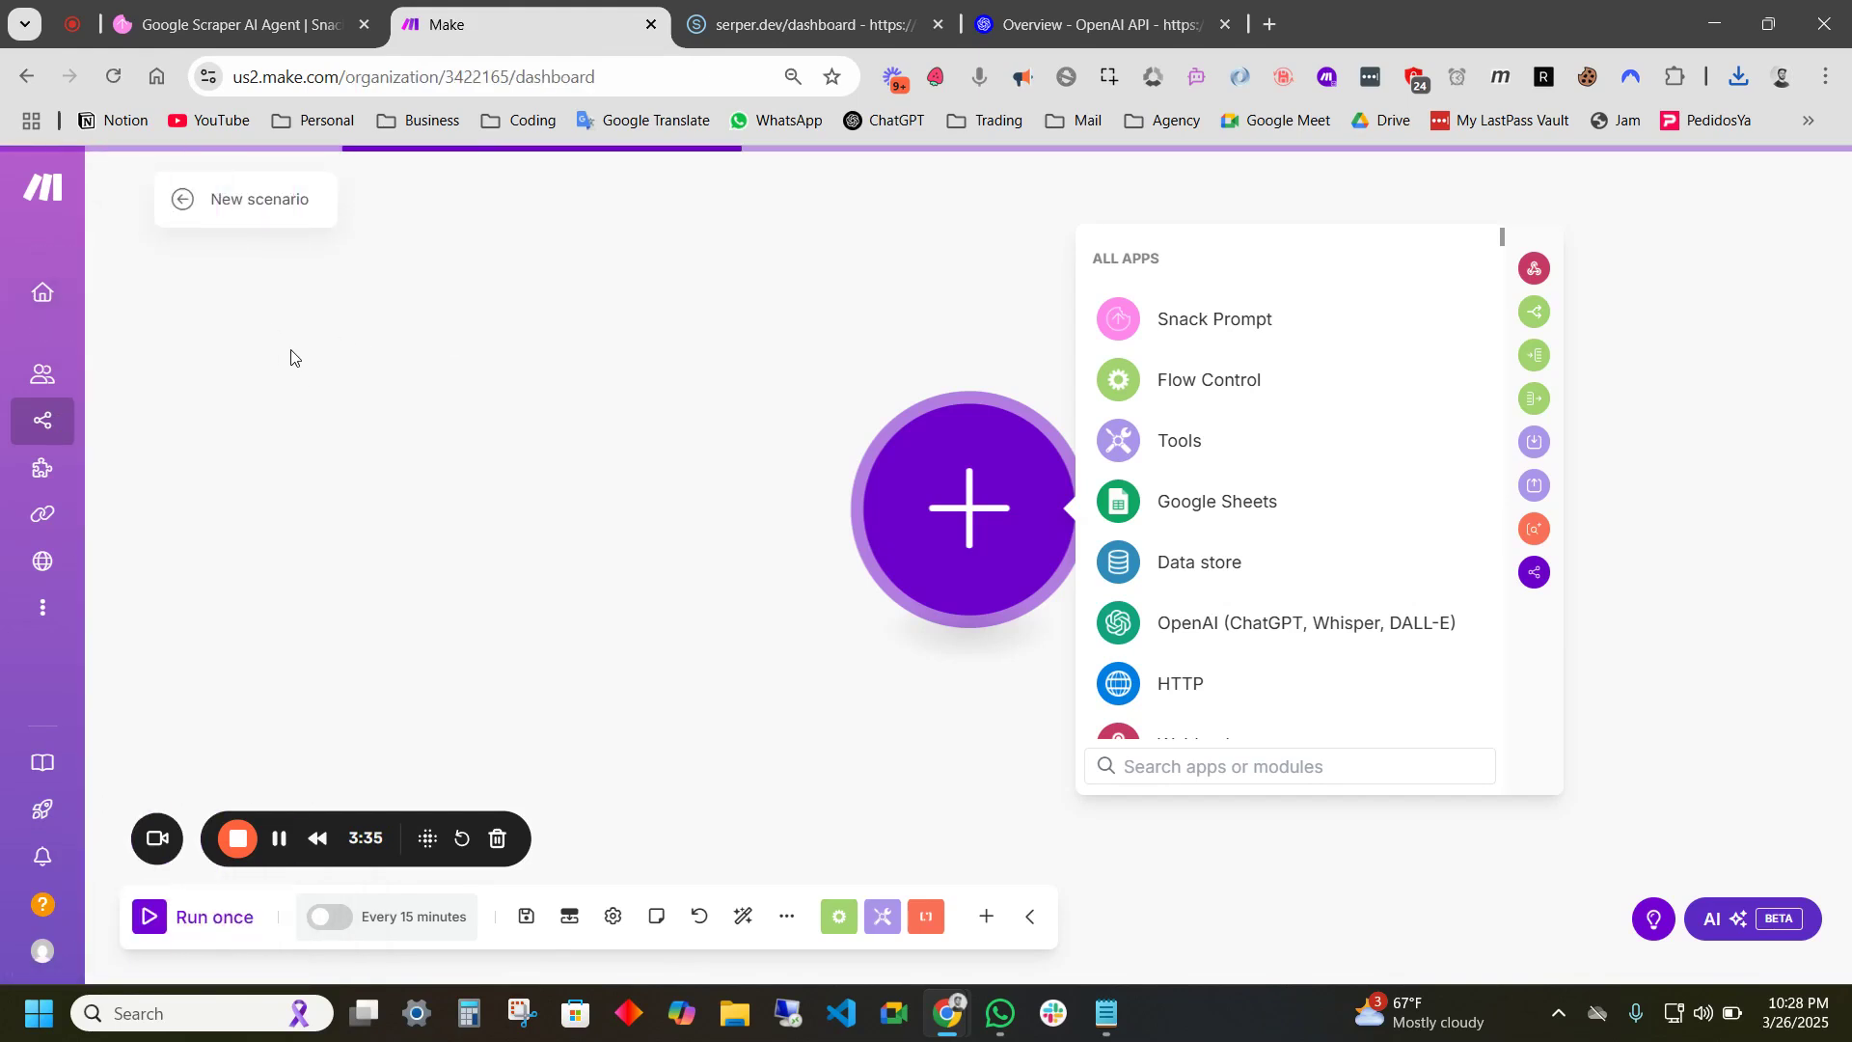
left_click_drag(670, 491, 620, 495)
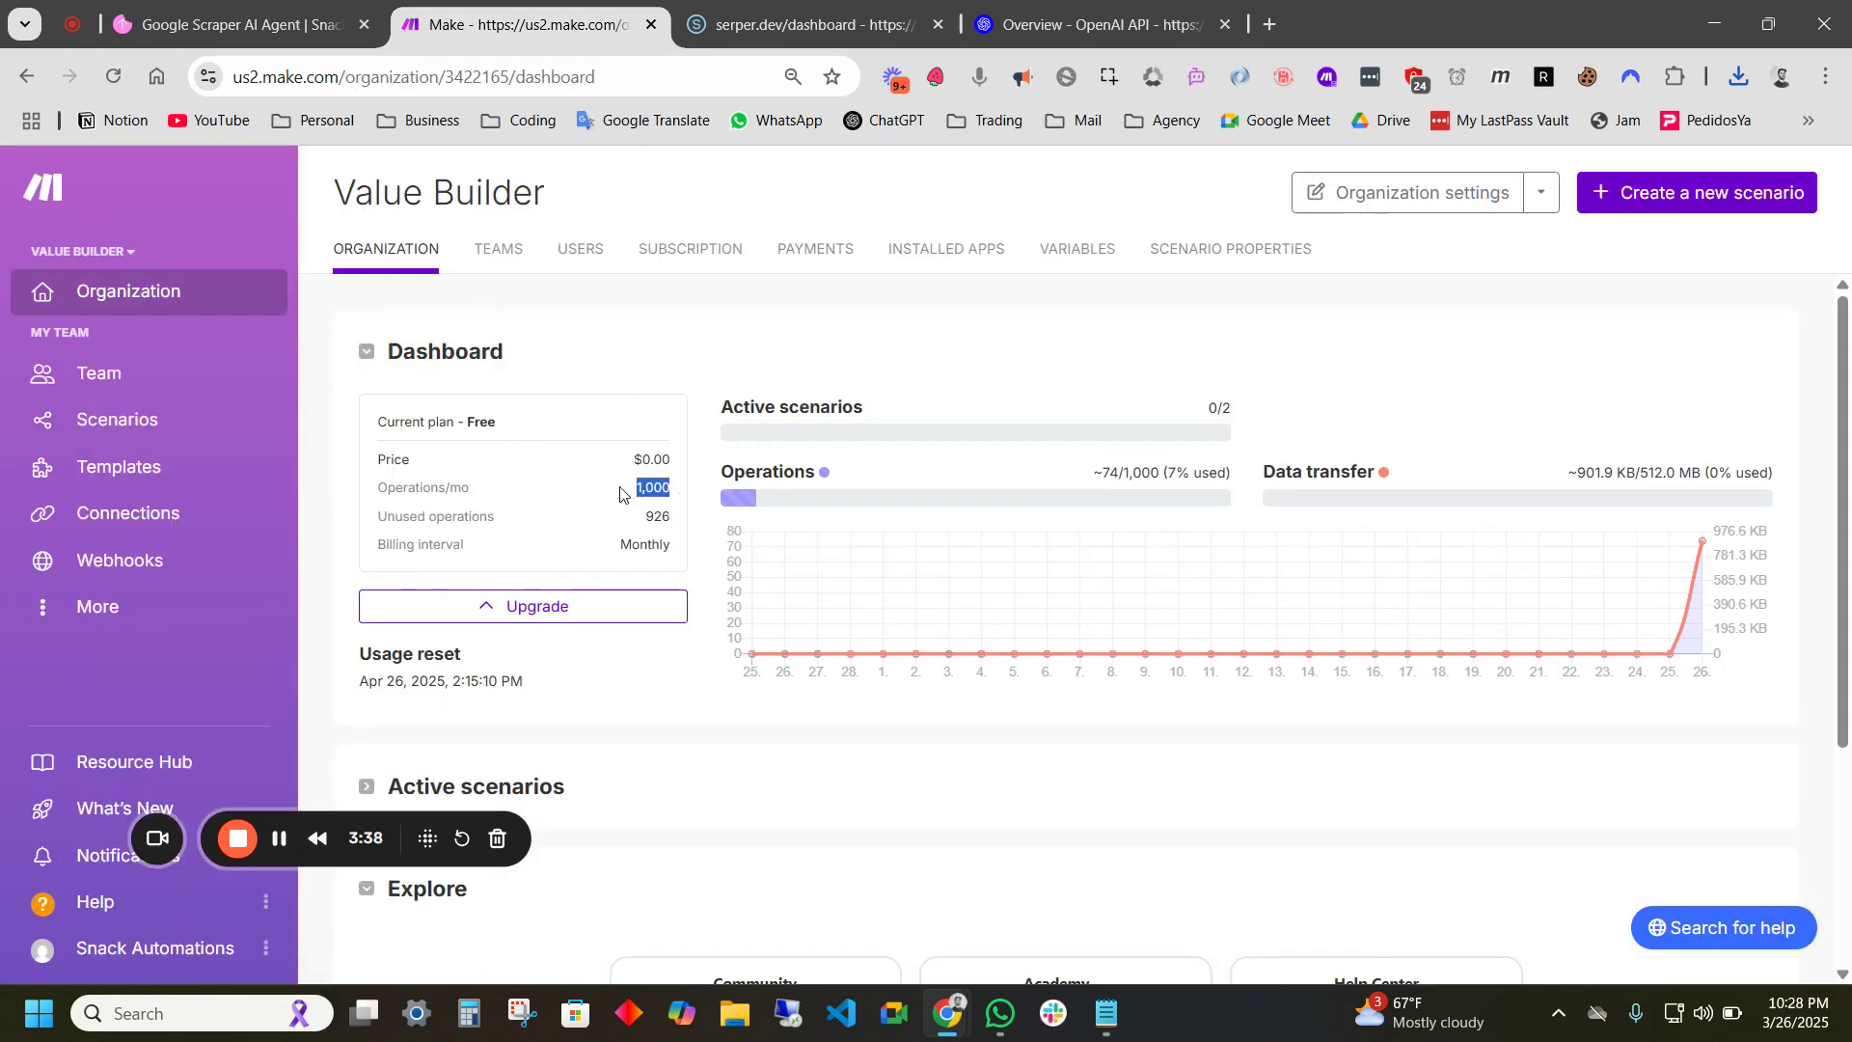
left_click(692, 252)
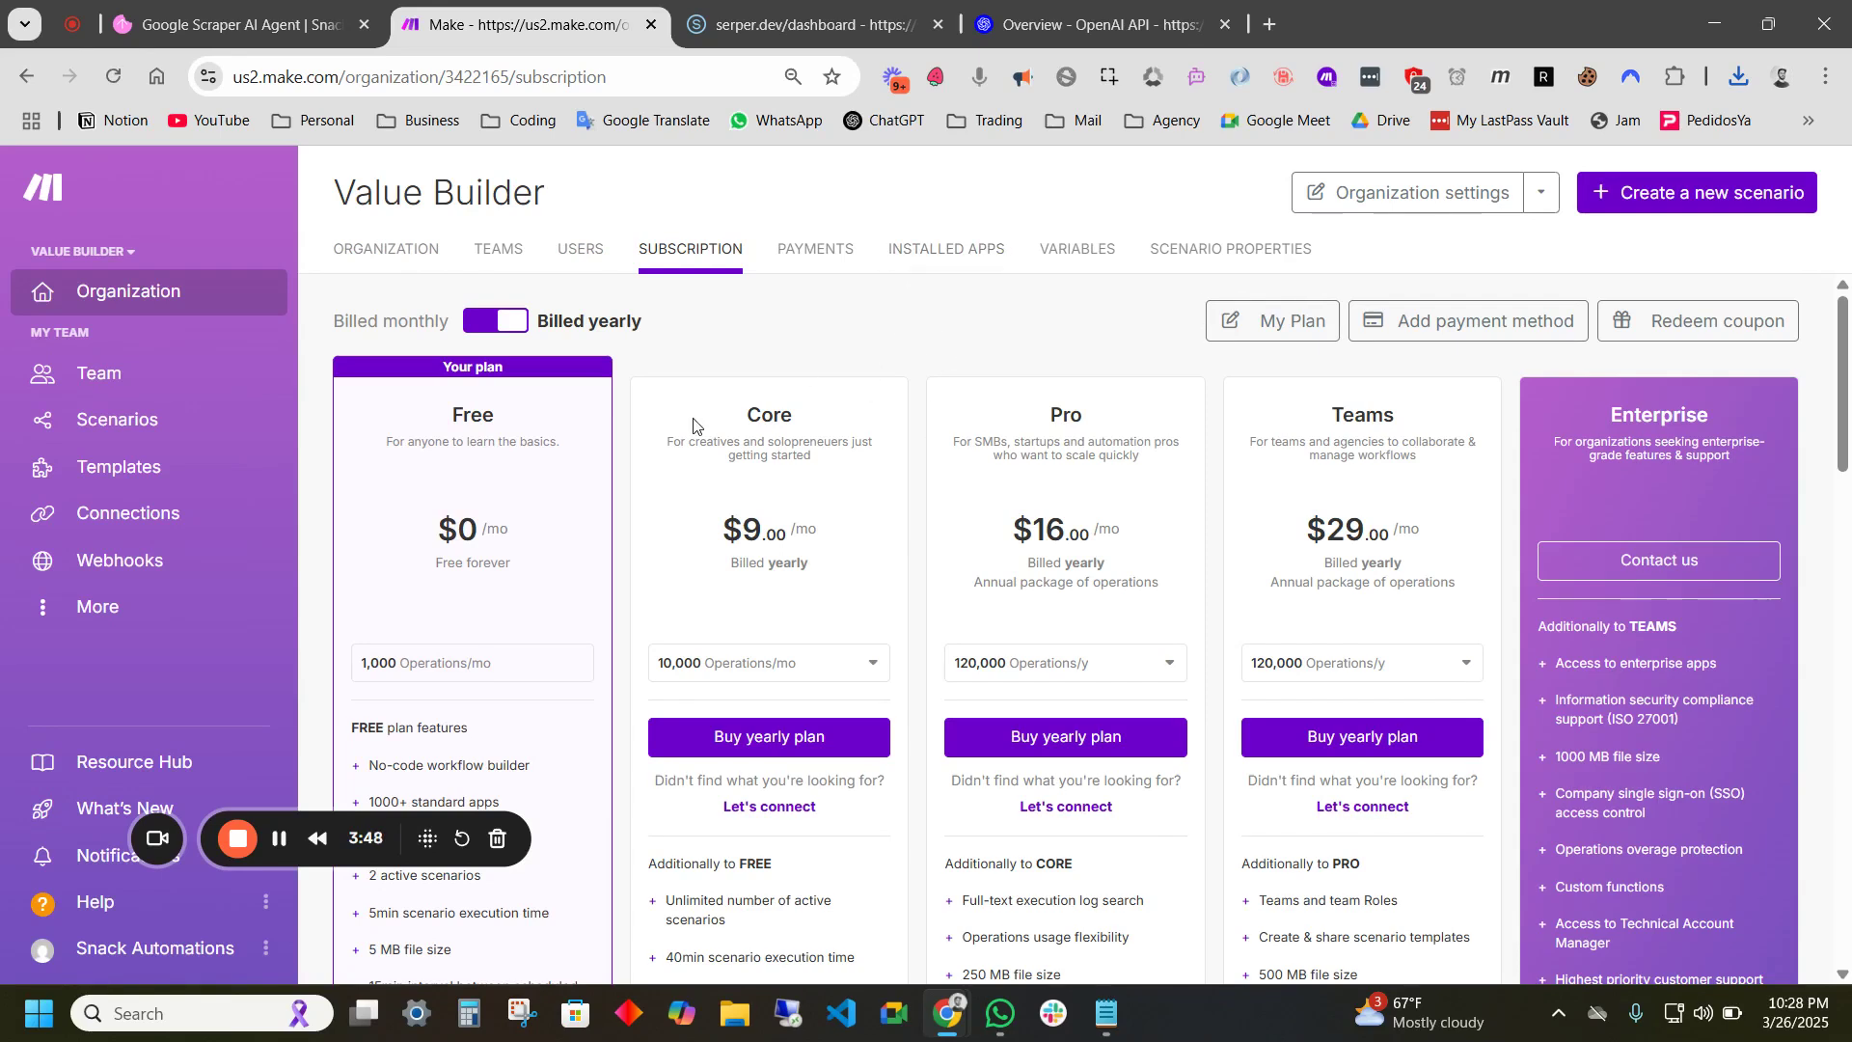
left_click(849, 662)
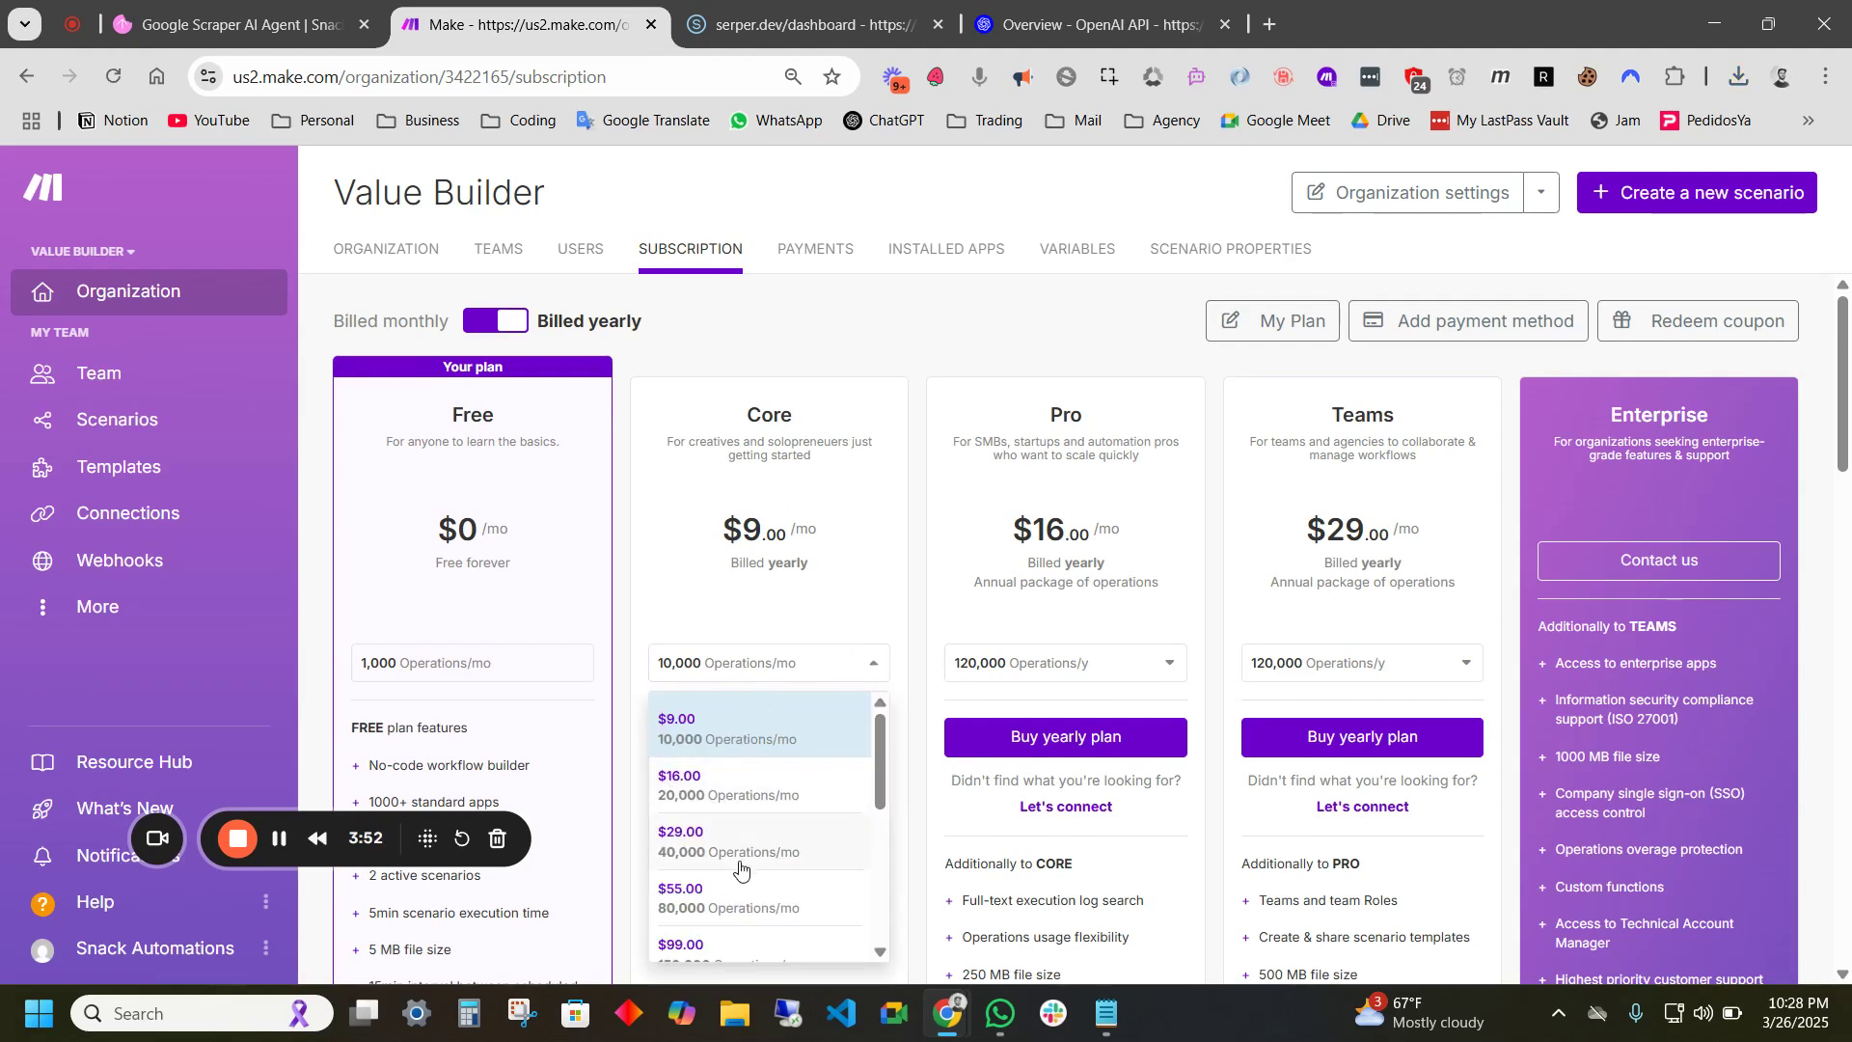
scroll(712, 879, "down", 1)
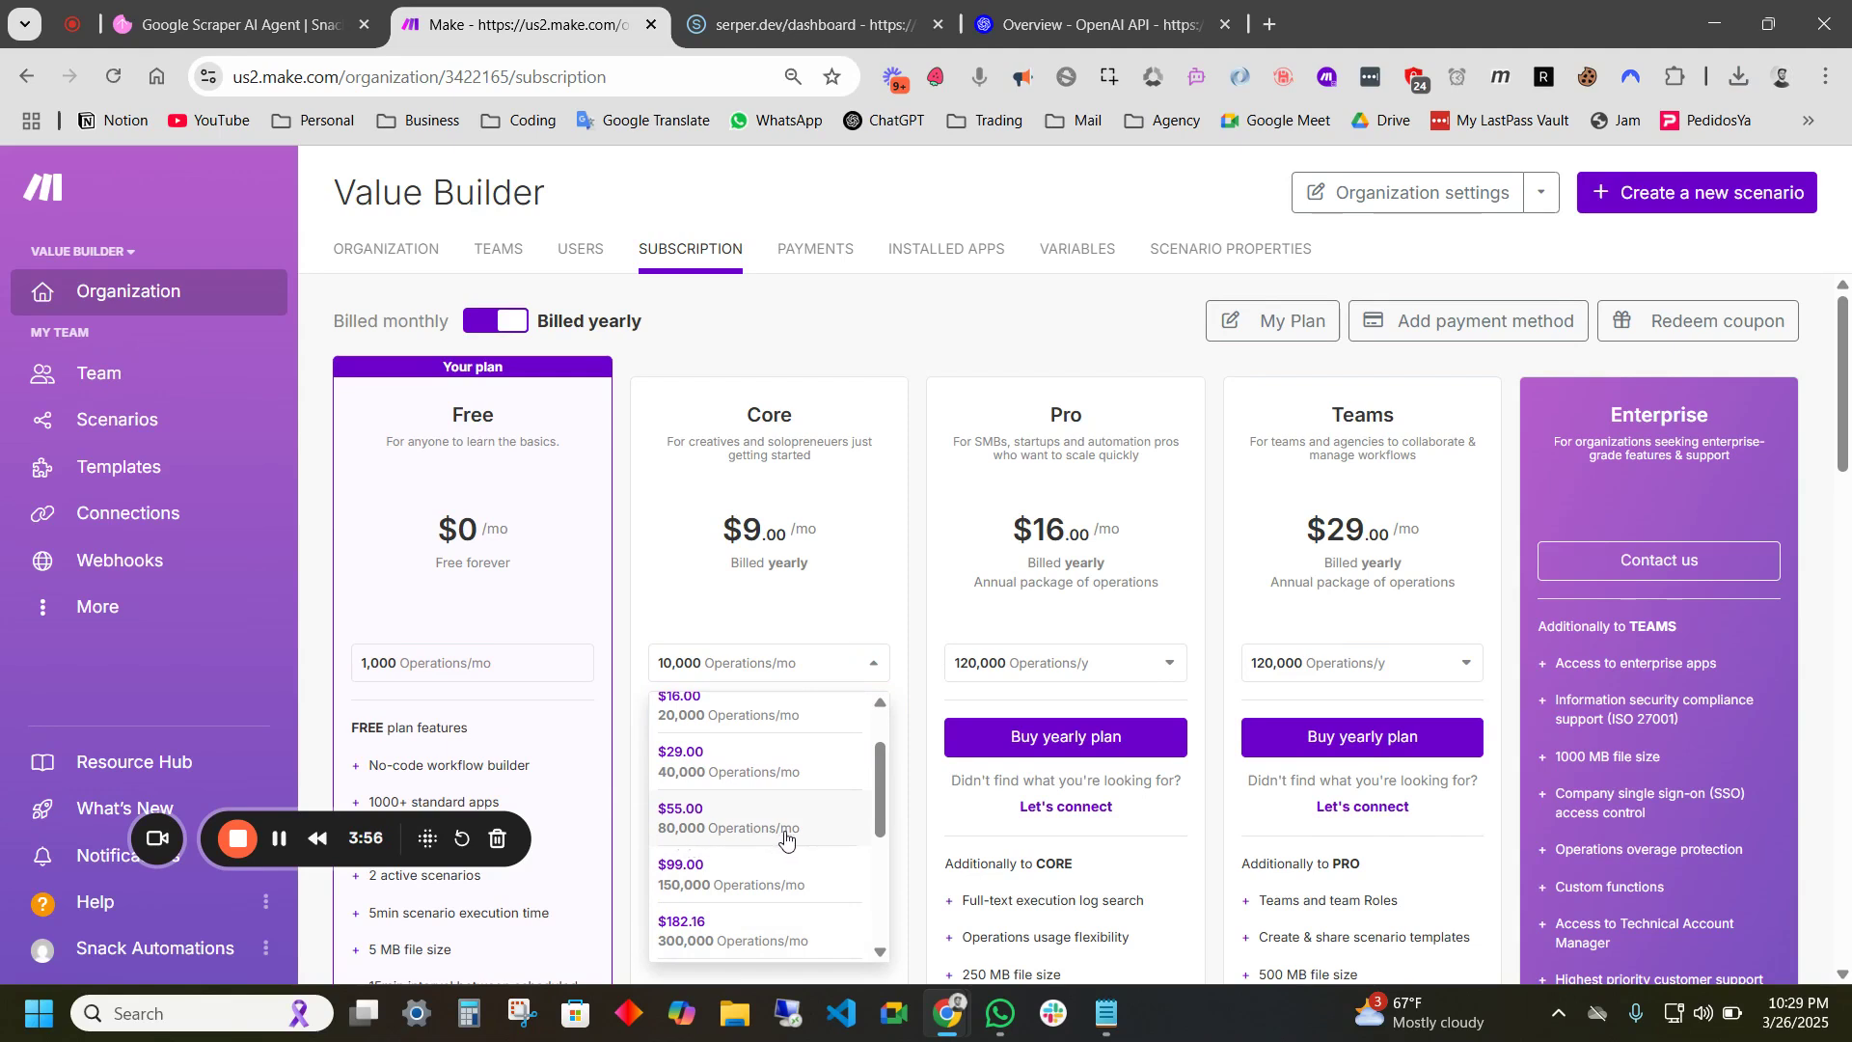
left_click(844, 347)
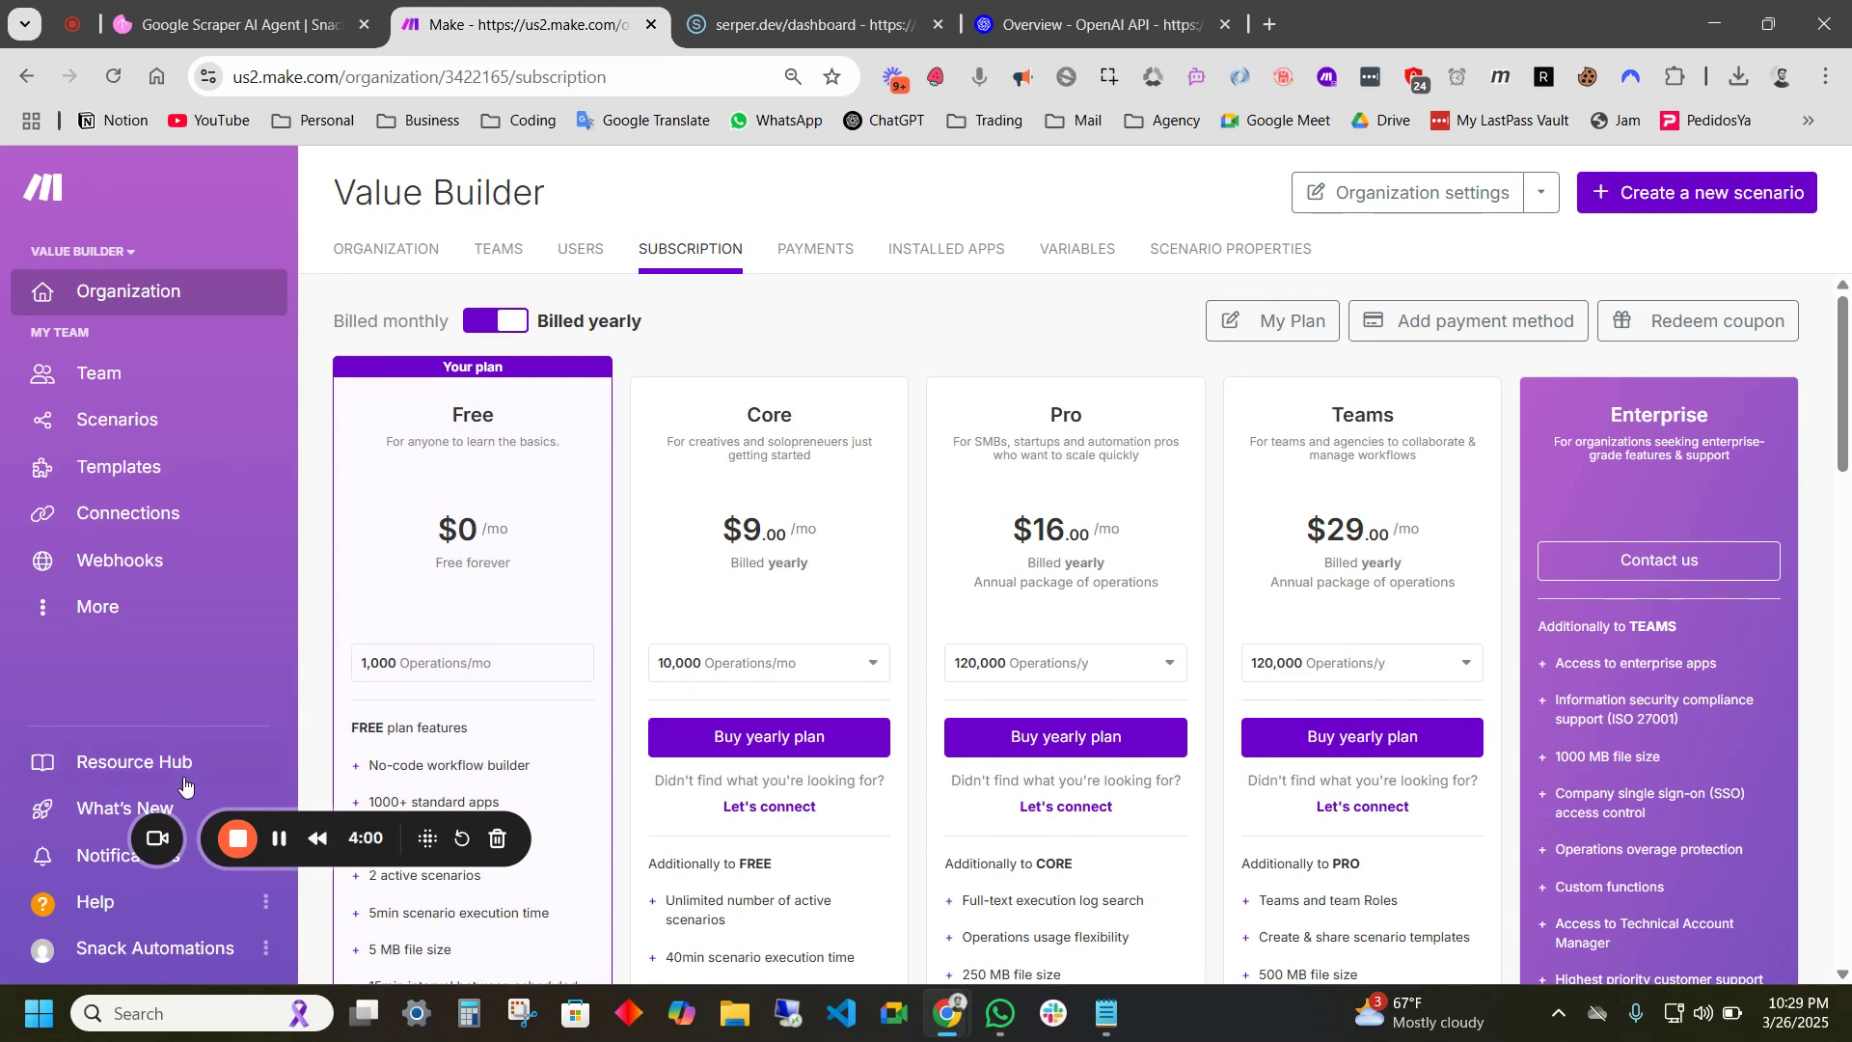
left_click_drag(509, 849, 624, 948)
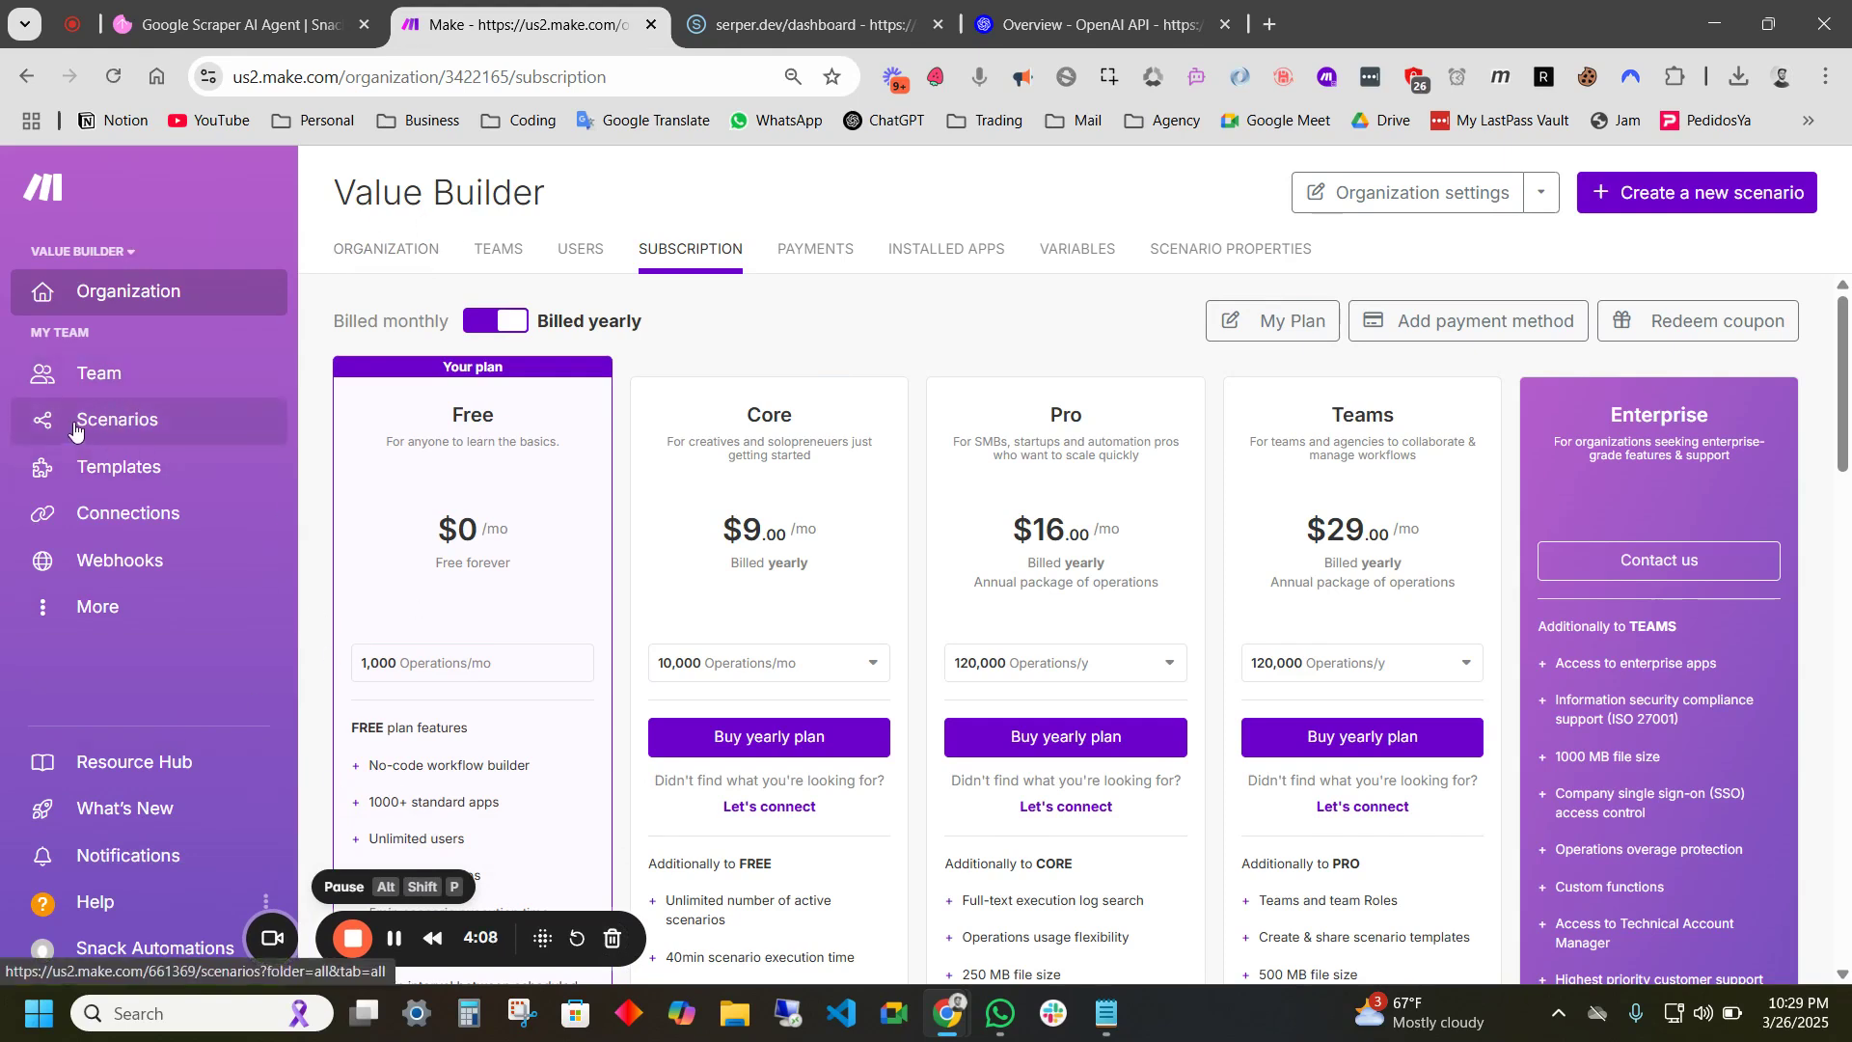
- Create a new scenario in the Demo folder
left_click(152, 434)
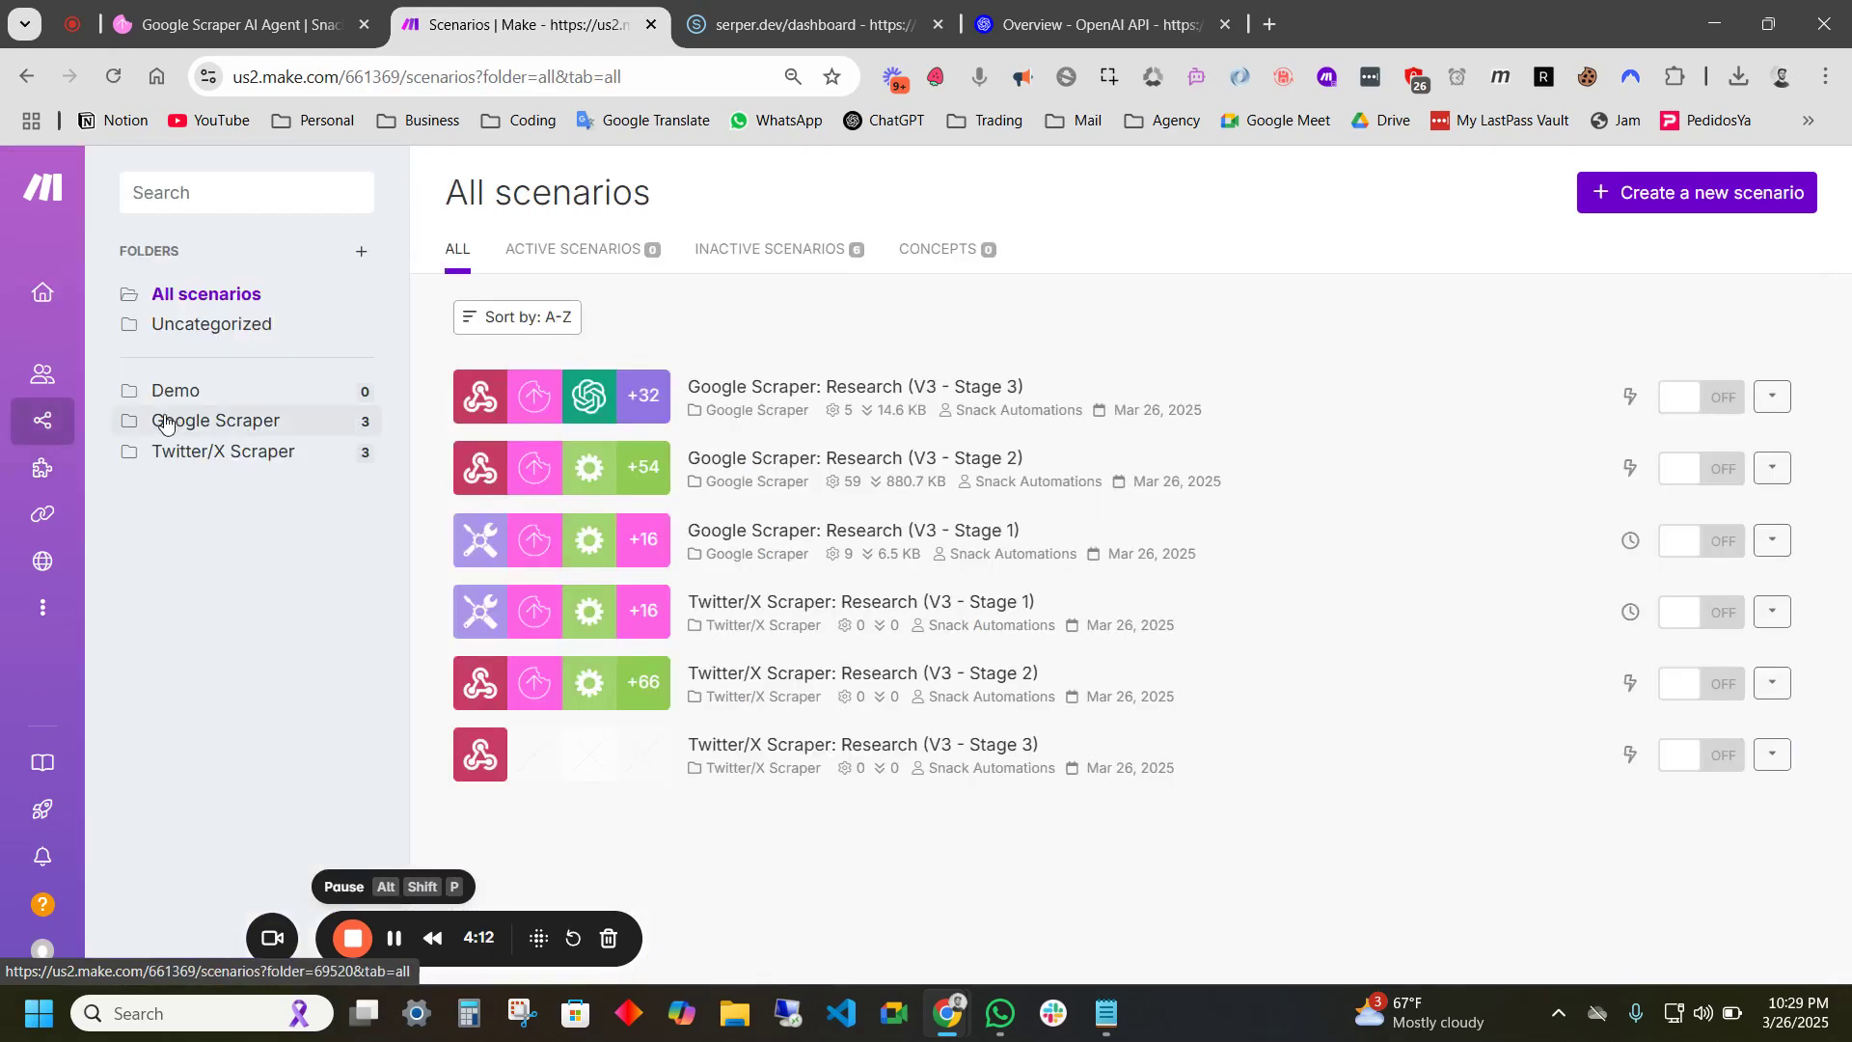
left_click(183, 390)
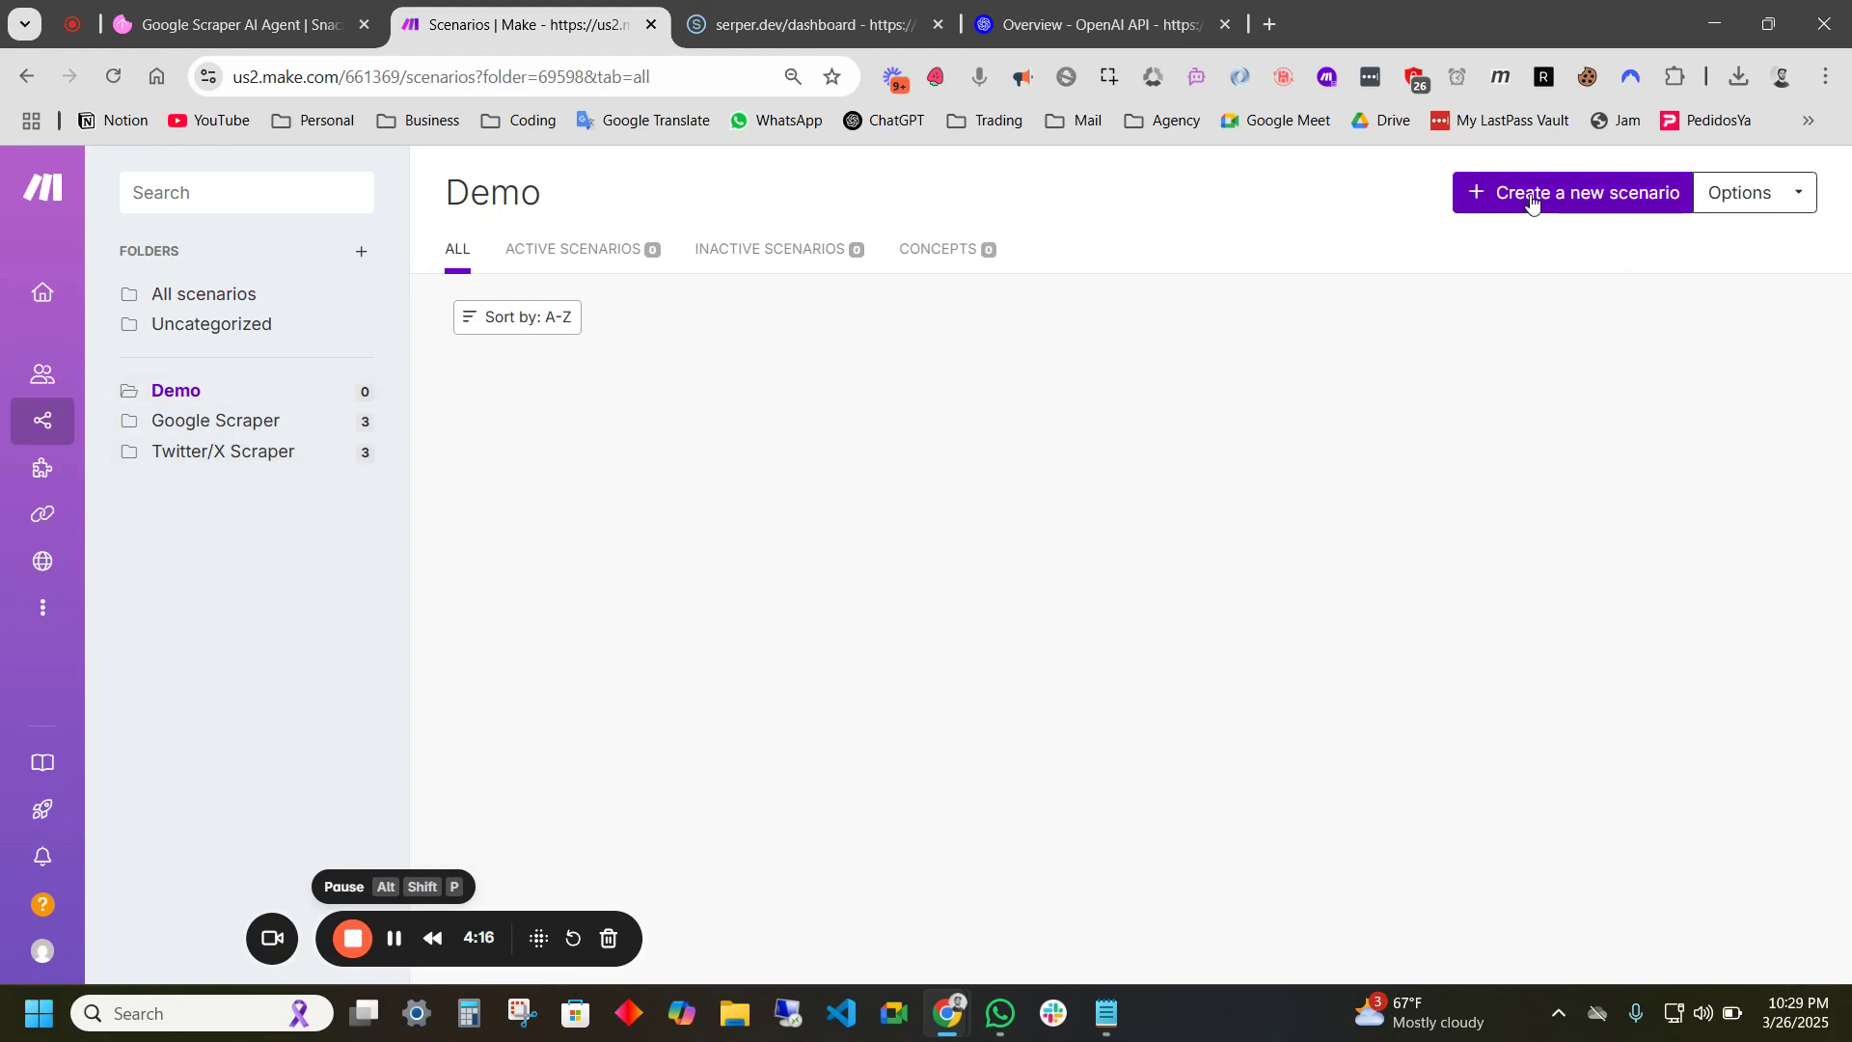
left_click(1538, 194)
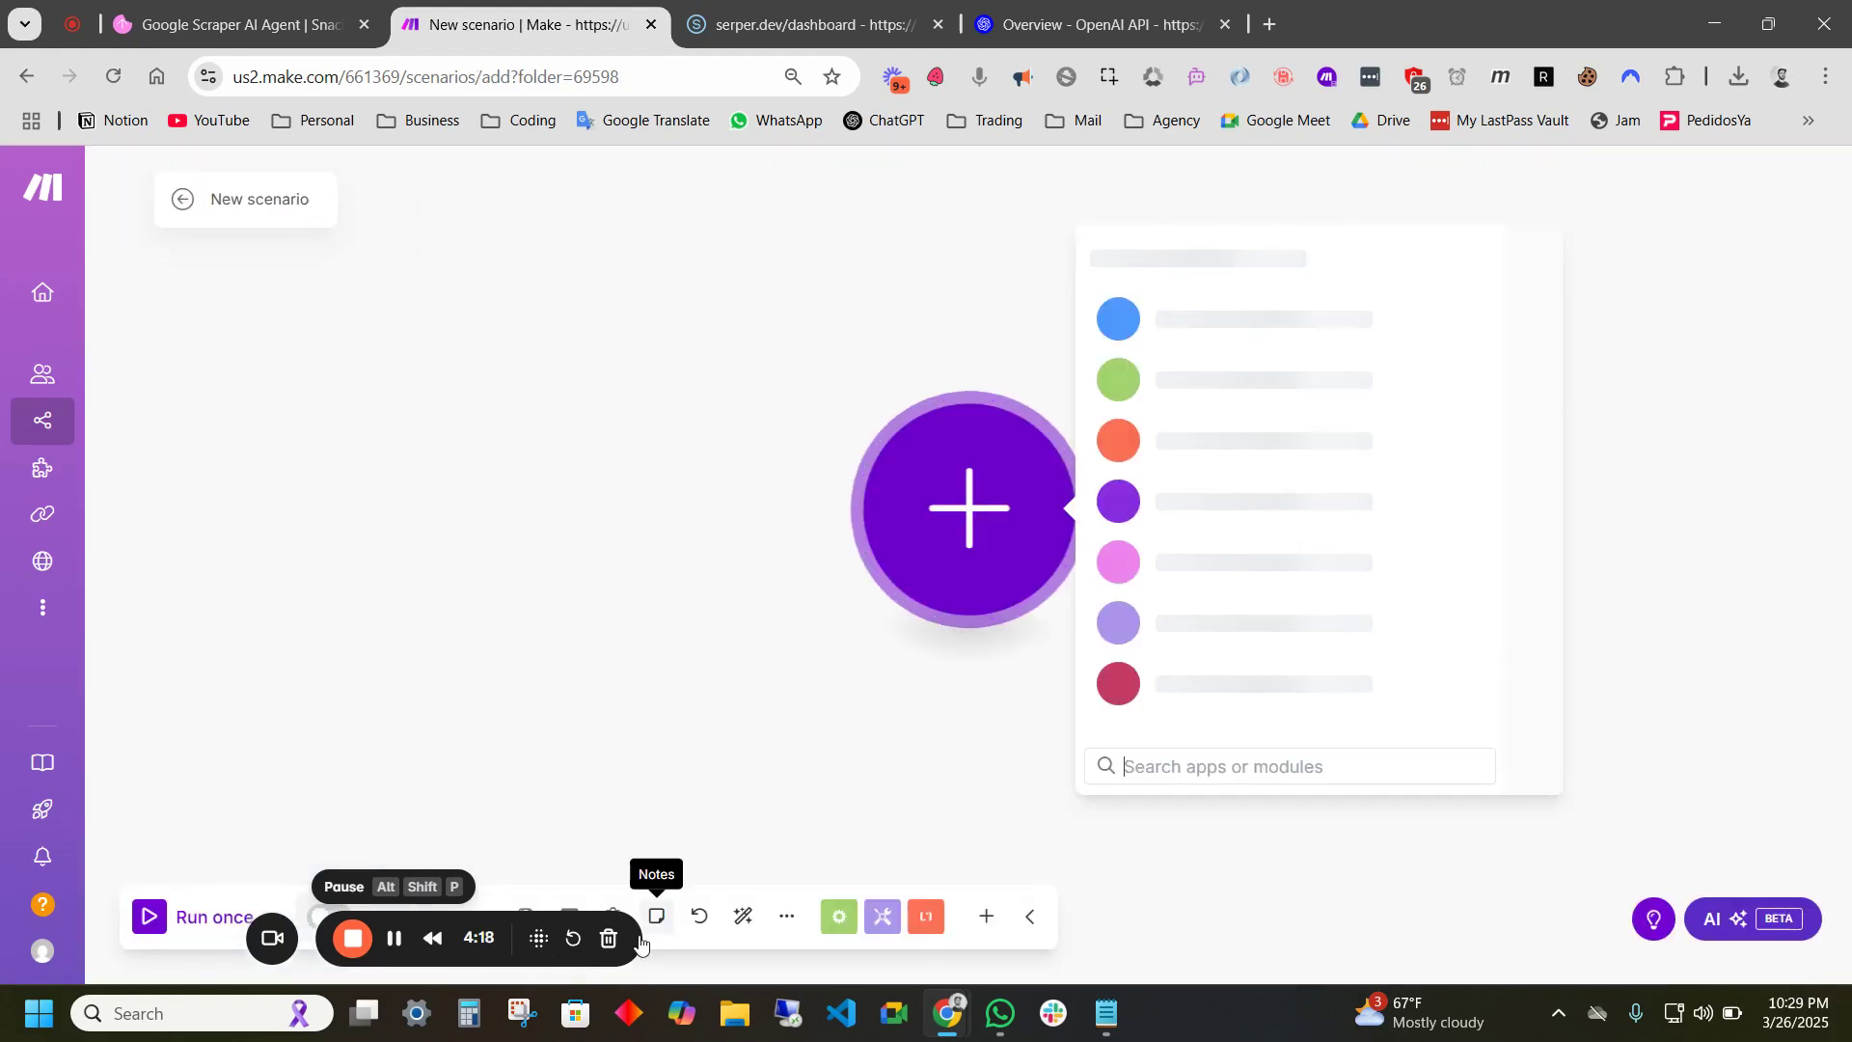
left_click(591, 839)
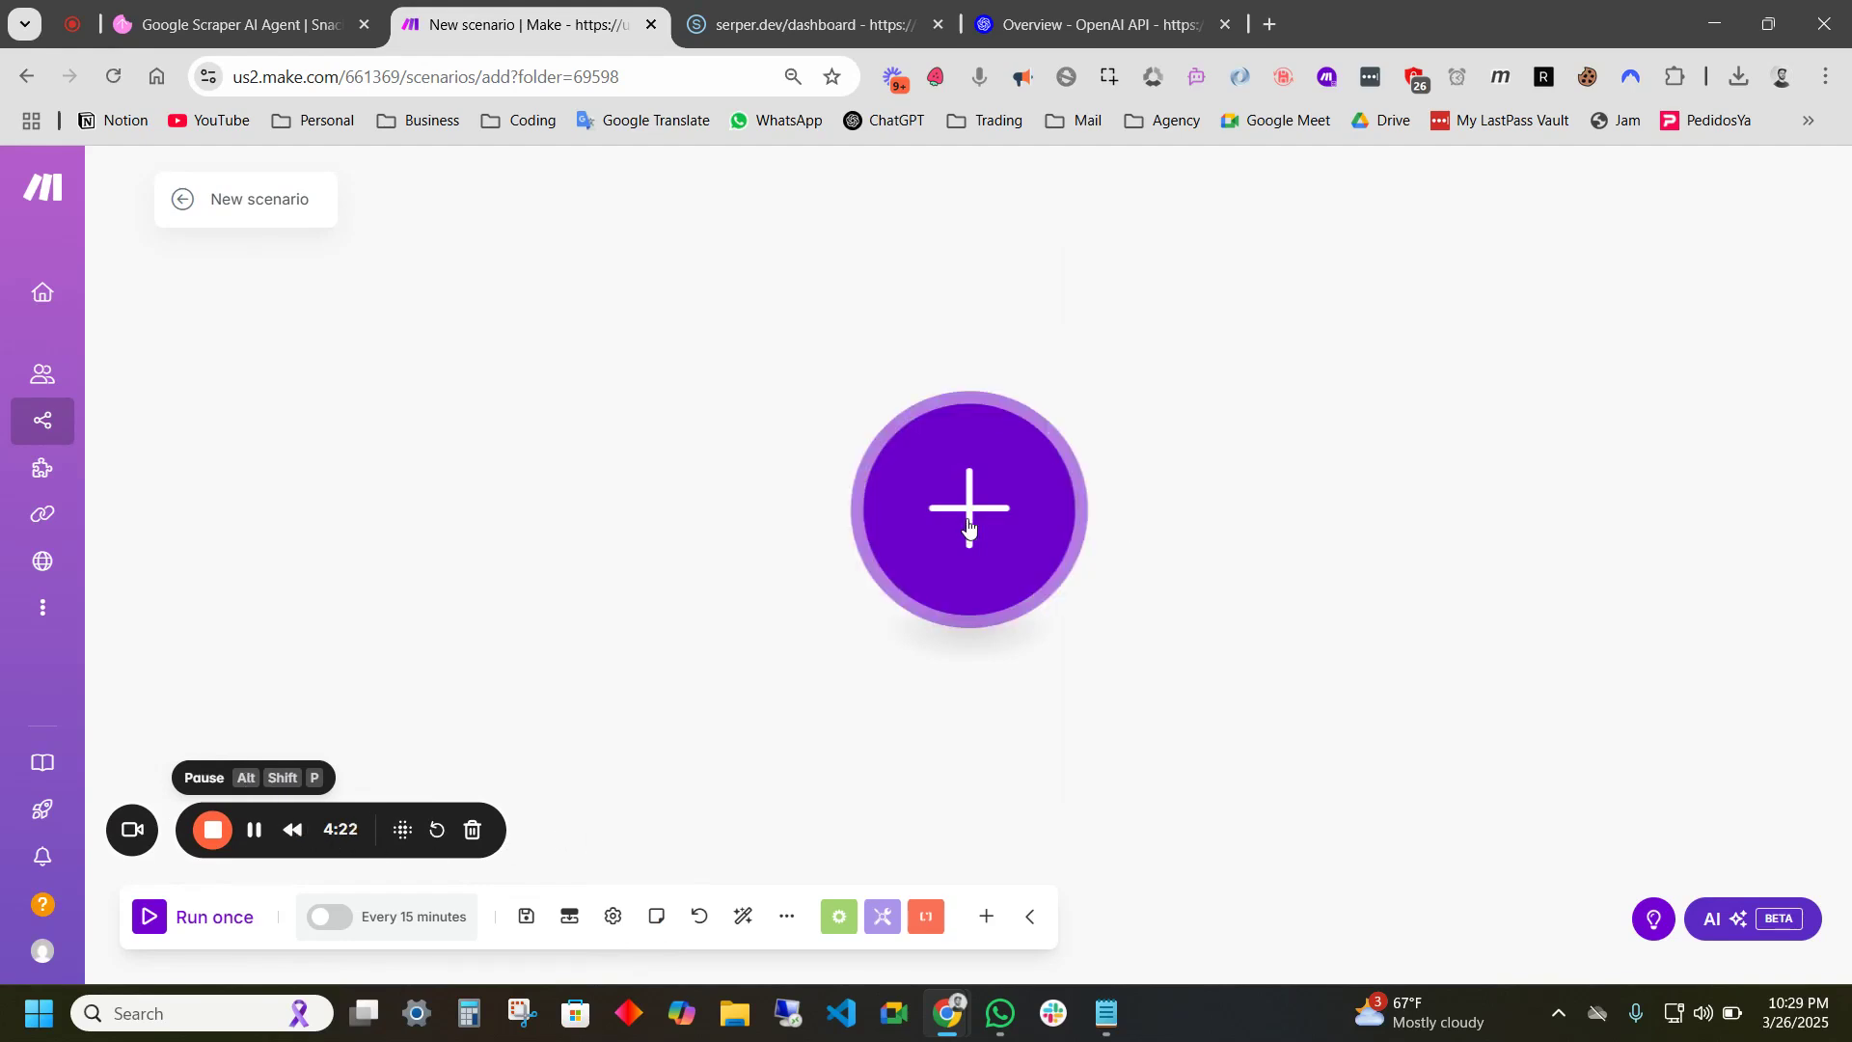
left_click(969, 526)
- Import the Stage 1 Google Scraper blueprint JSON file into the scenario
left_click(786, 914)
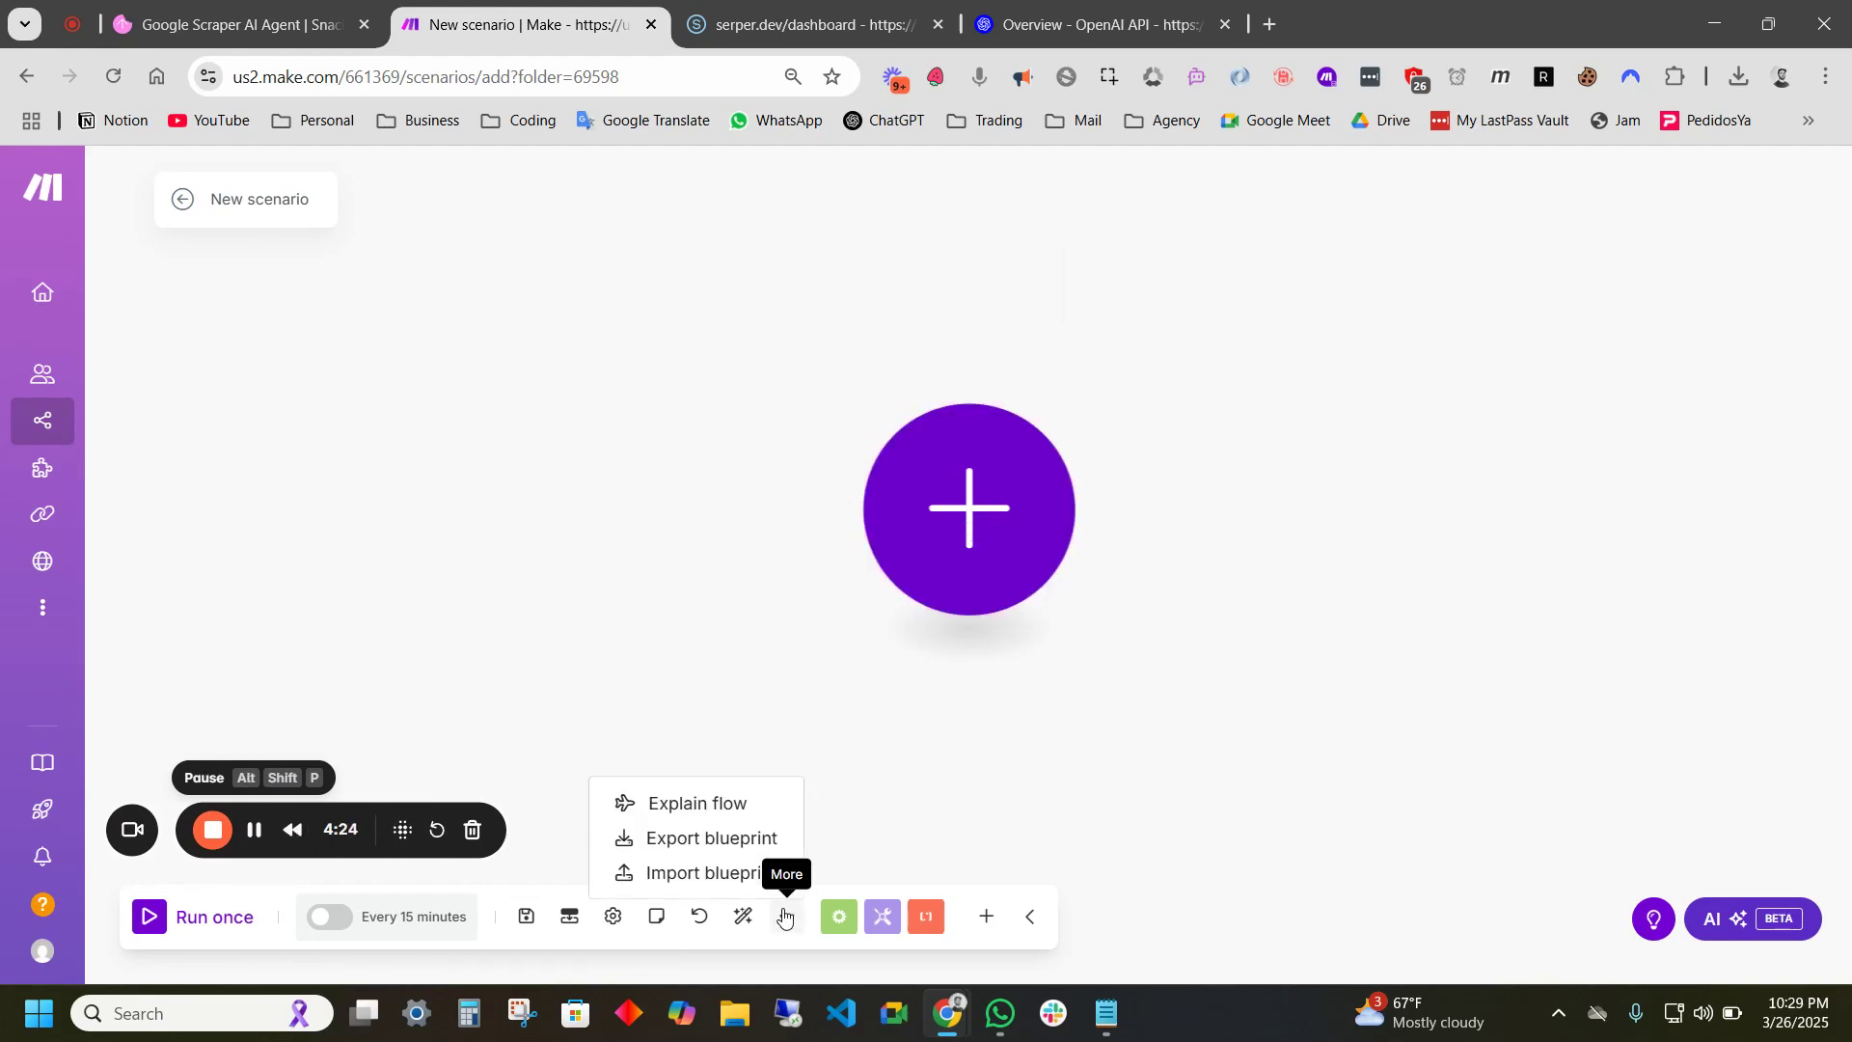
left_click(748, 874)
left_click(784, 590)
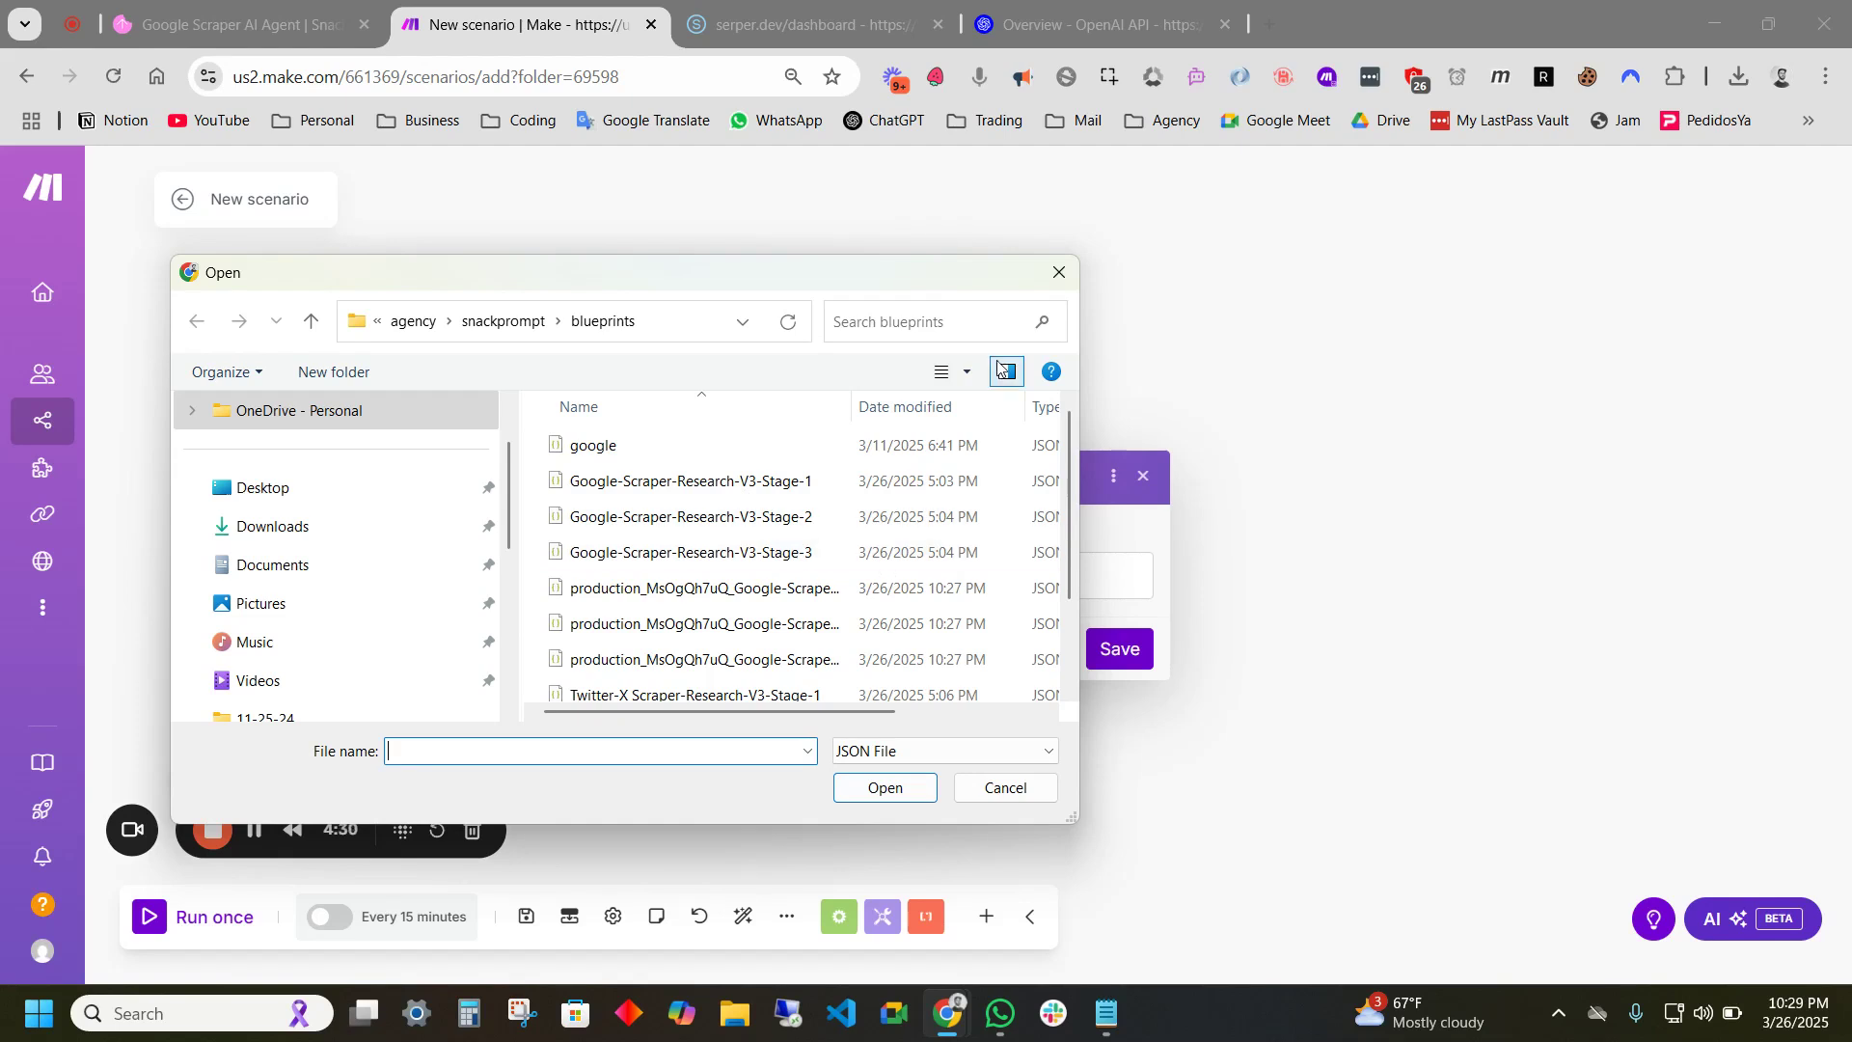
left_click_drag(999, 274, 947, 192)
left_click_drag(1035, 439, 1342, 438)
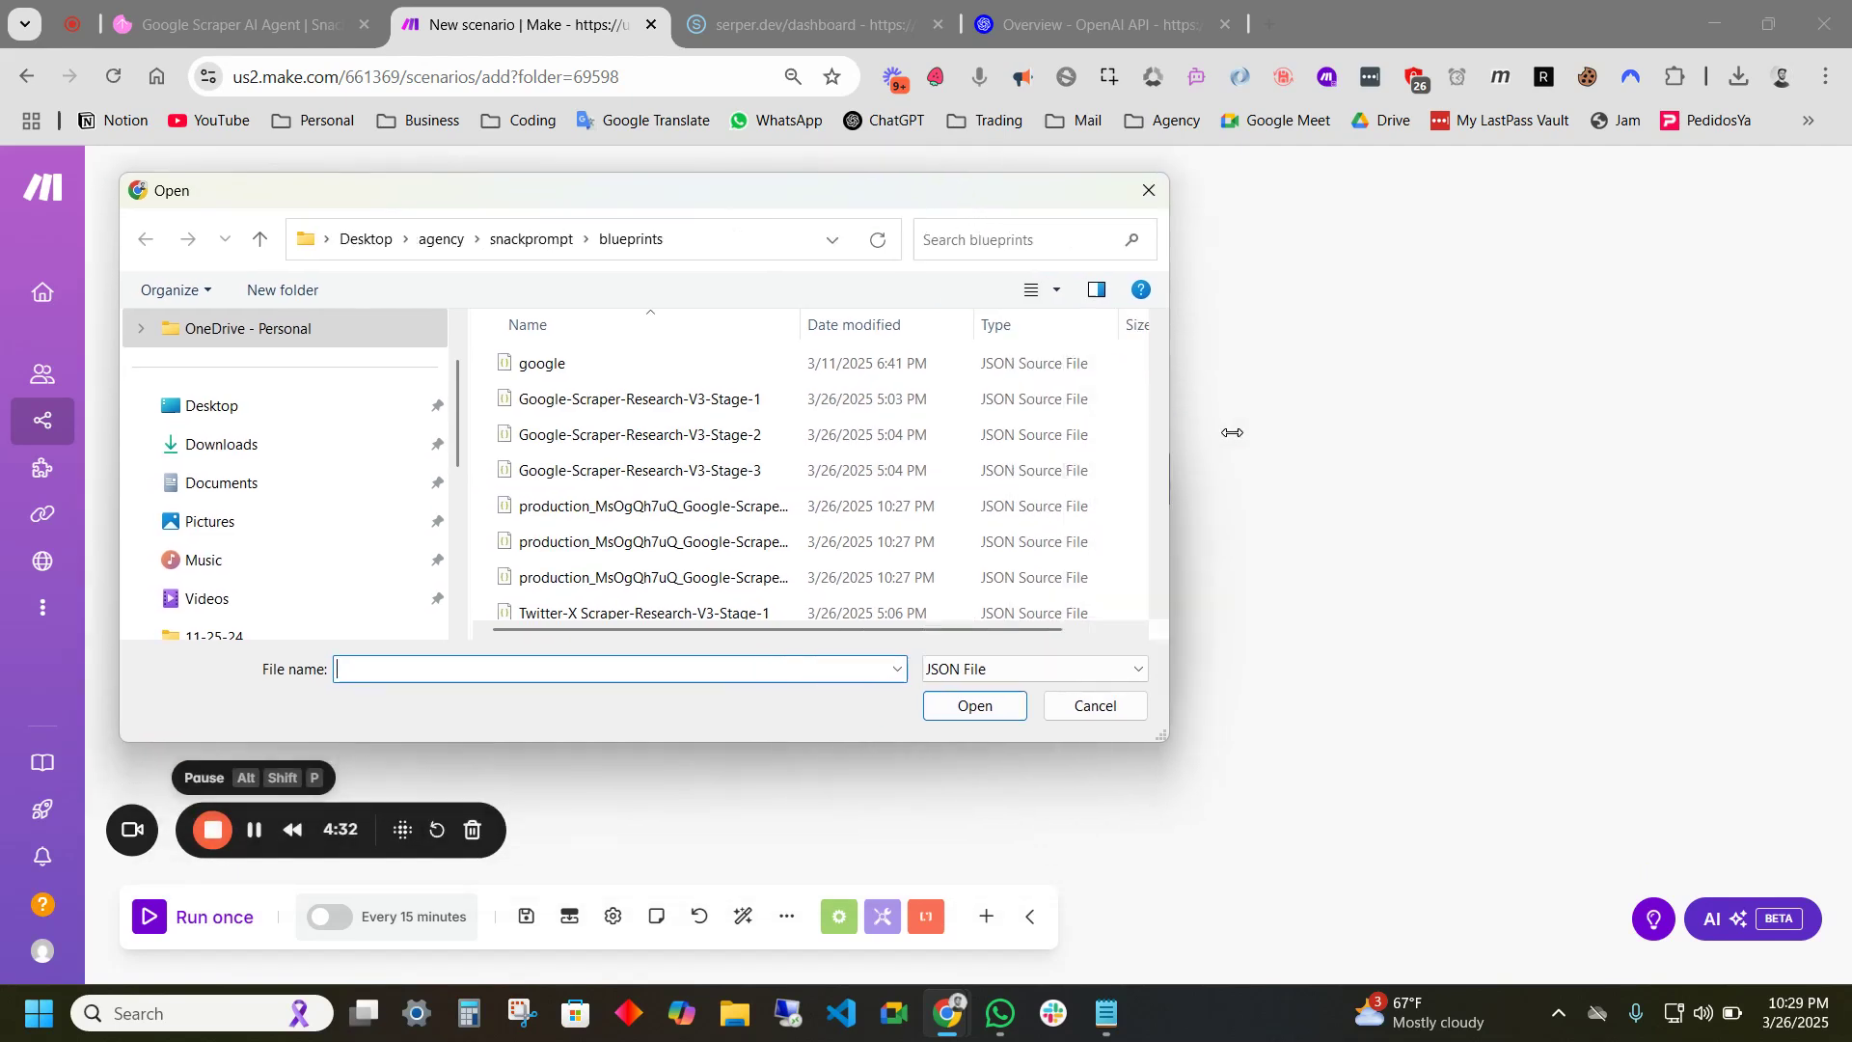
scroll(872, 463, "down", 1)
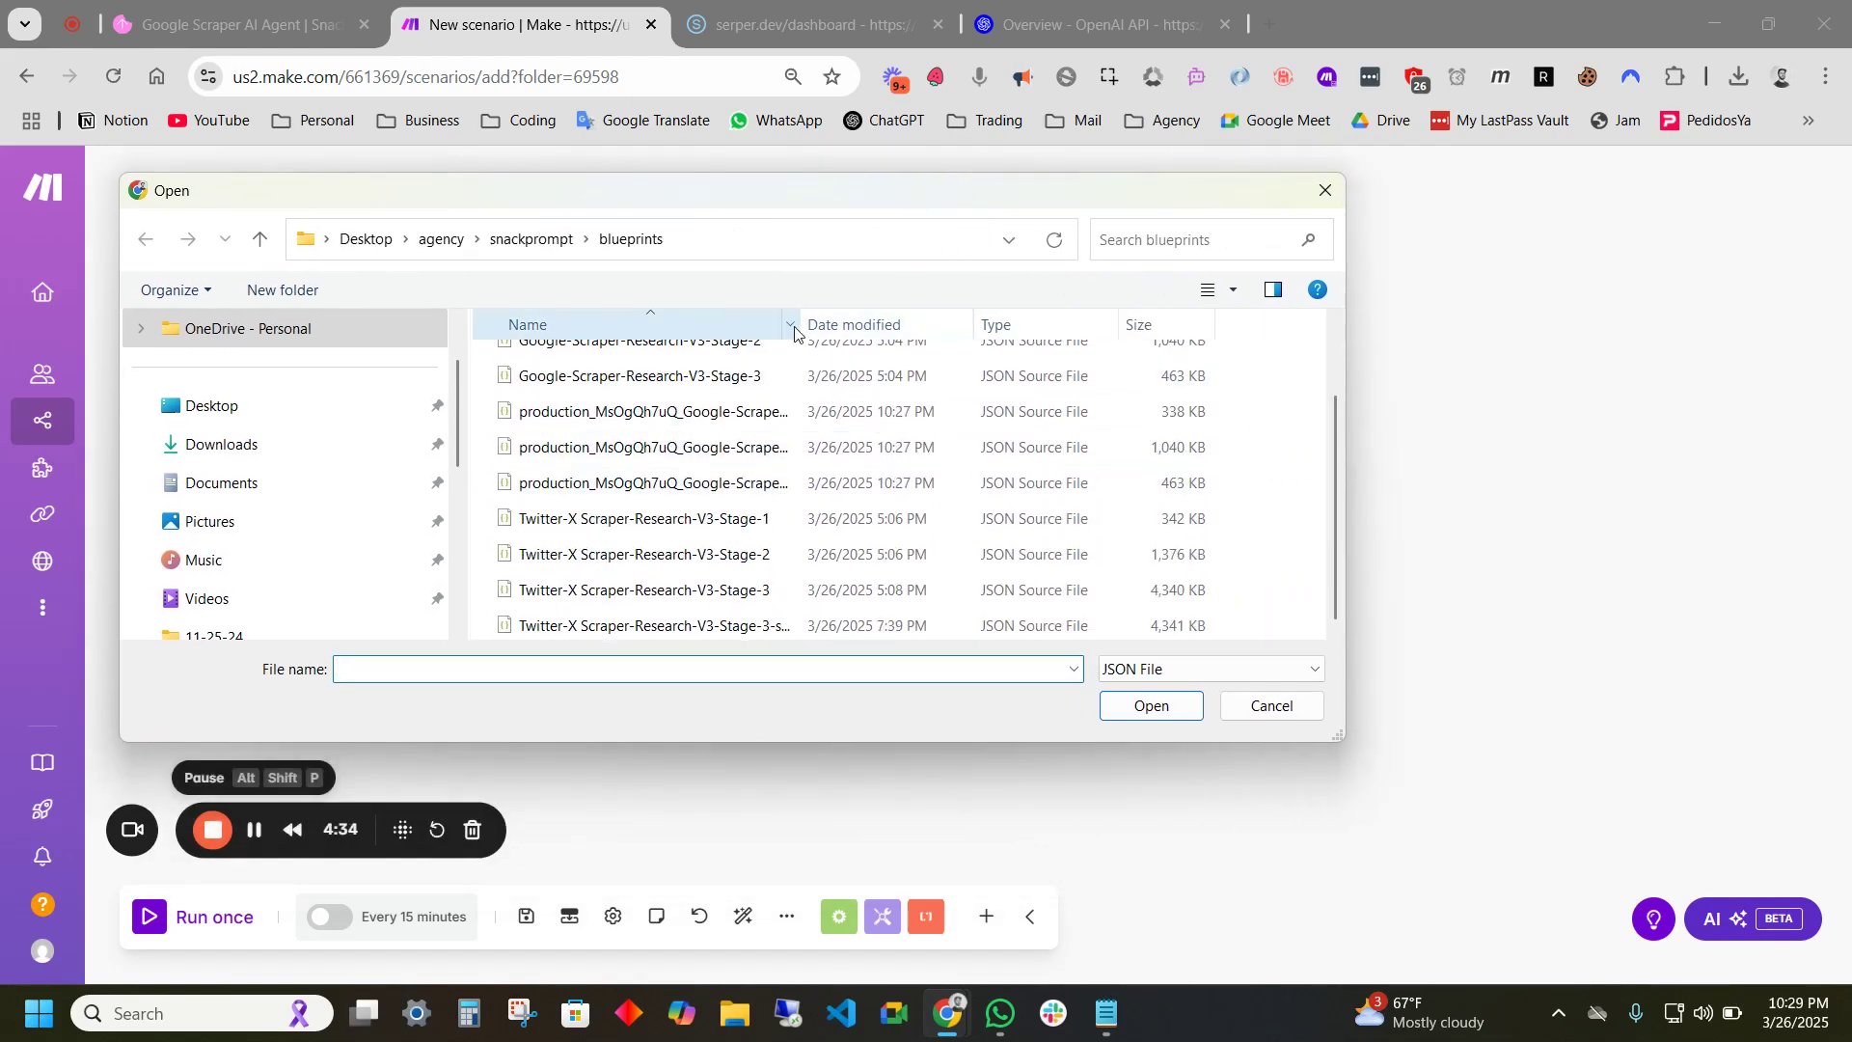
left_click_drag(801, 328, 1045, 329)
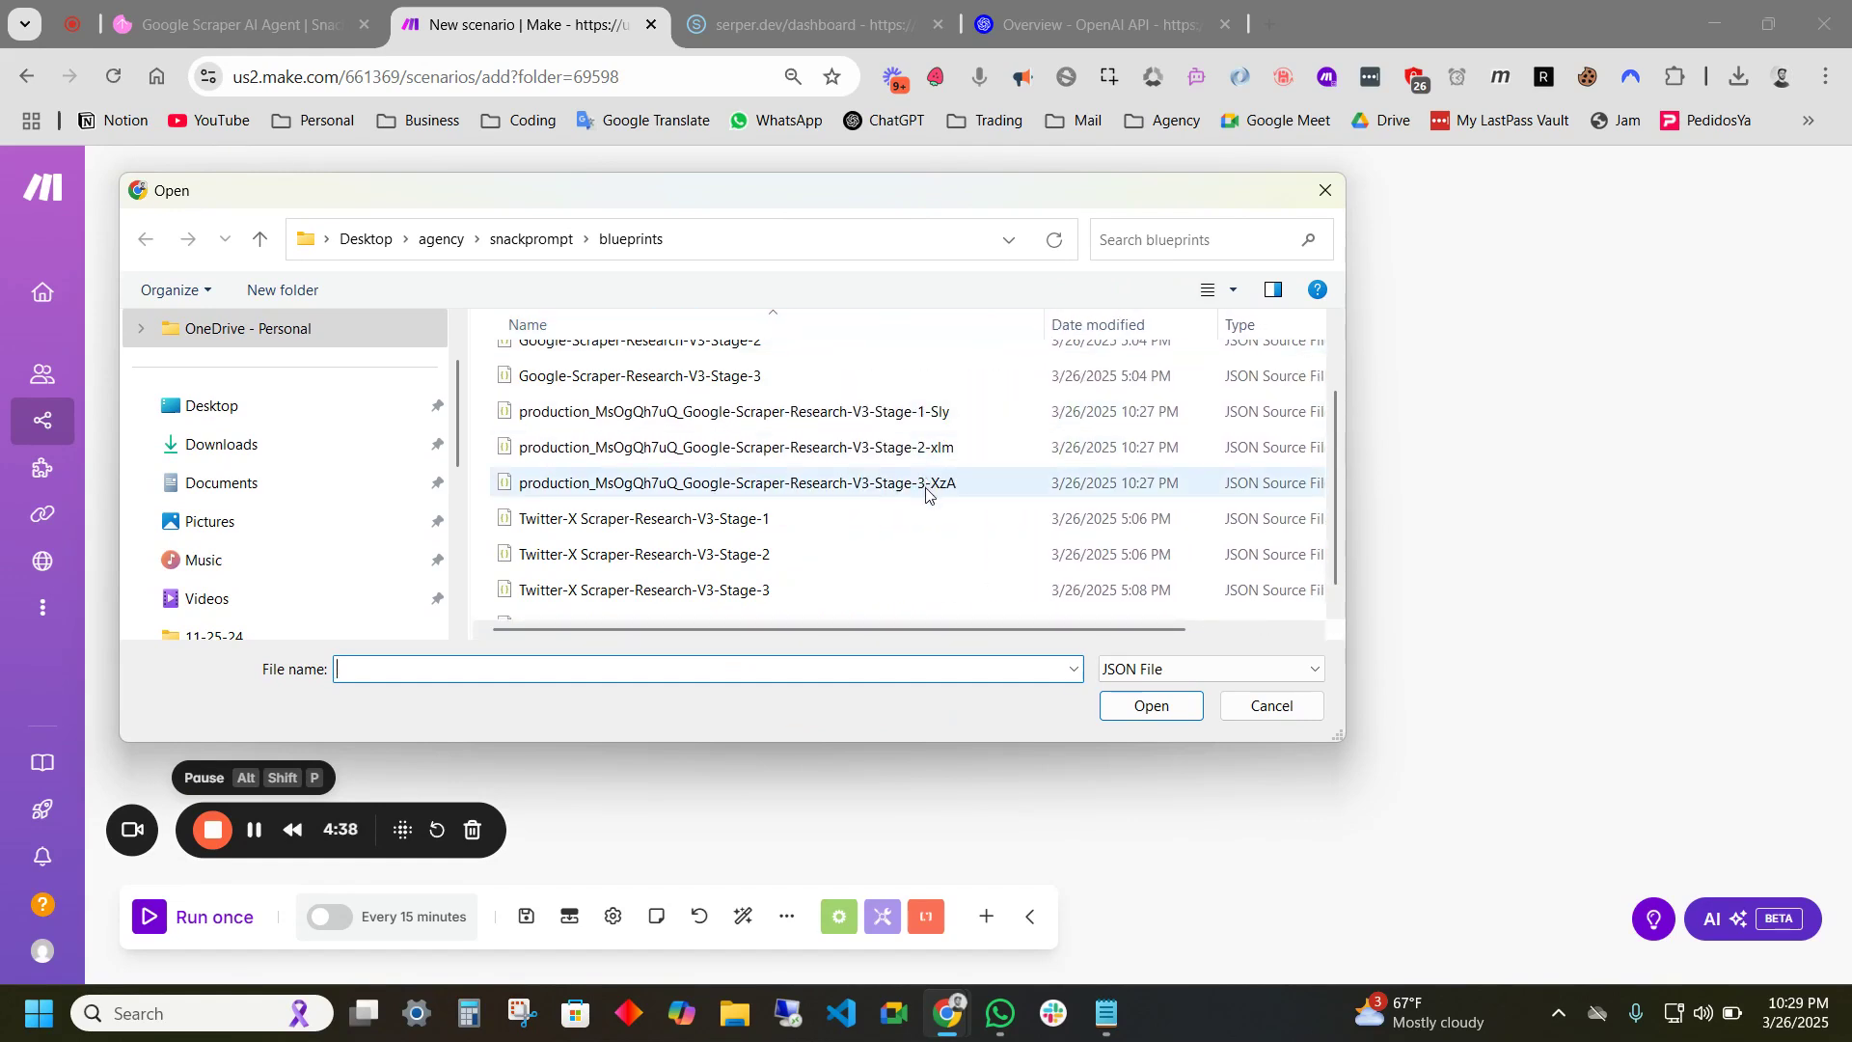
left_click(901, 414)
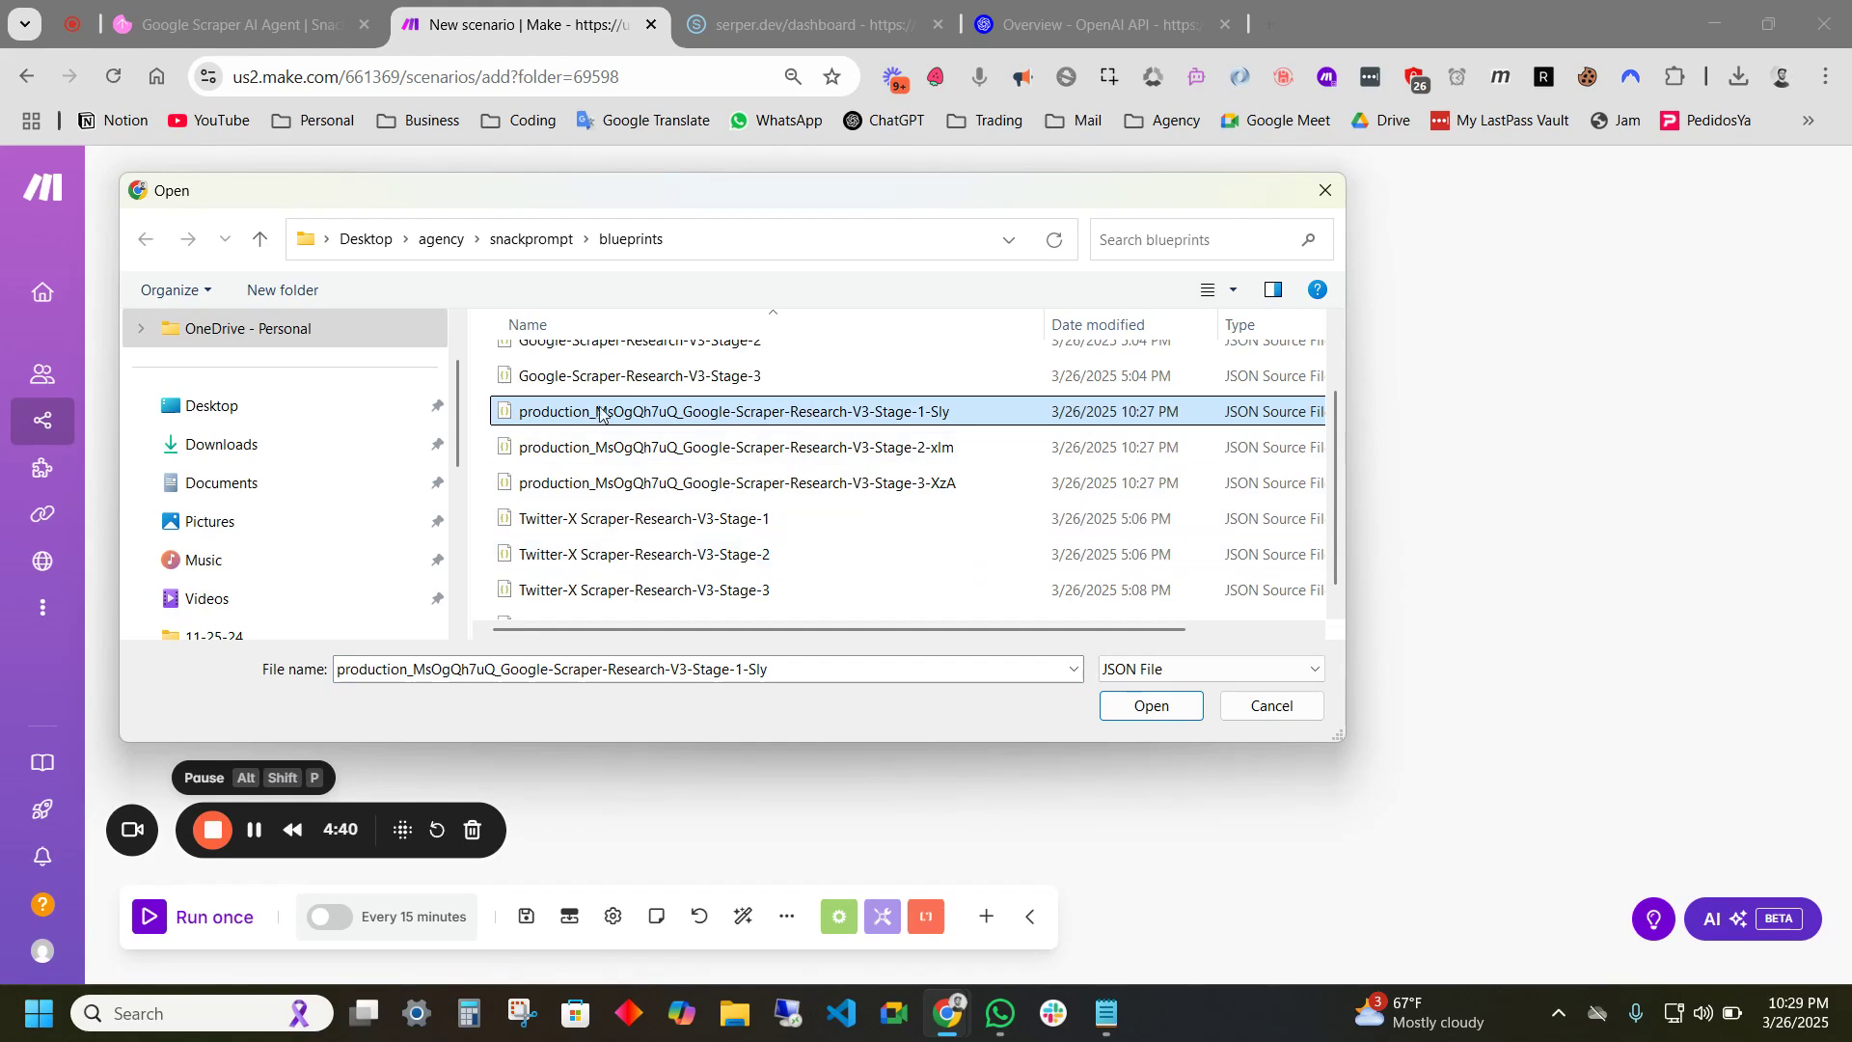
left_click(1145, 709)
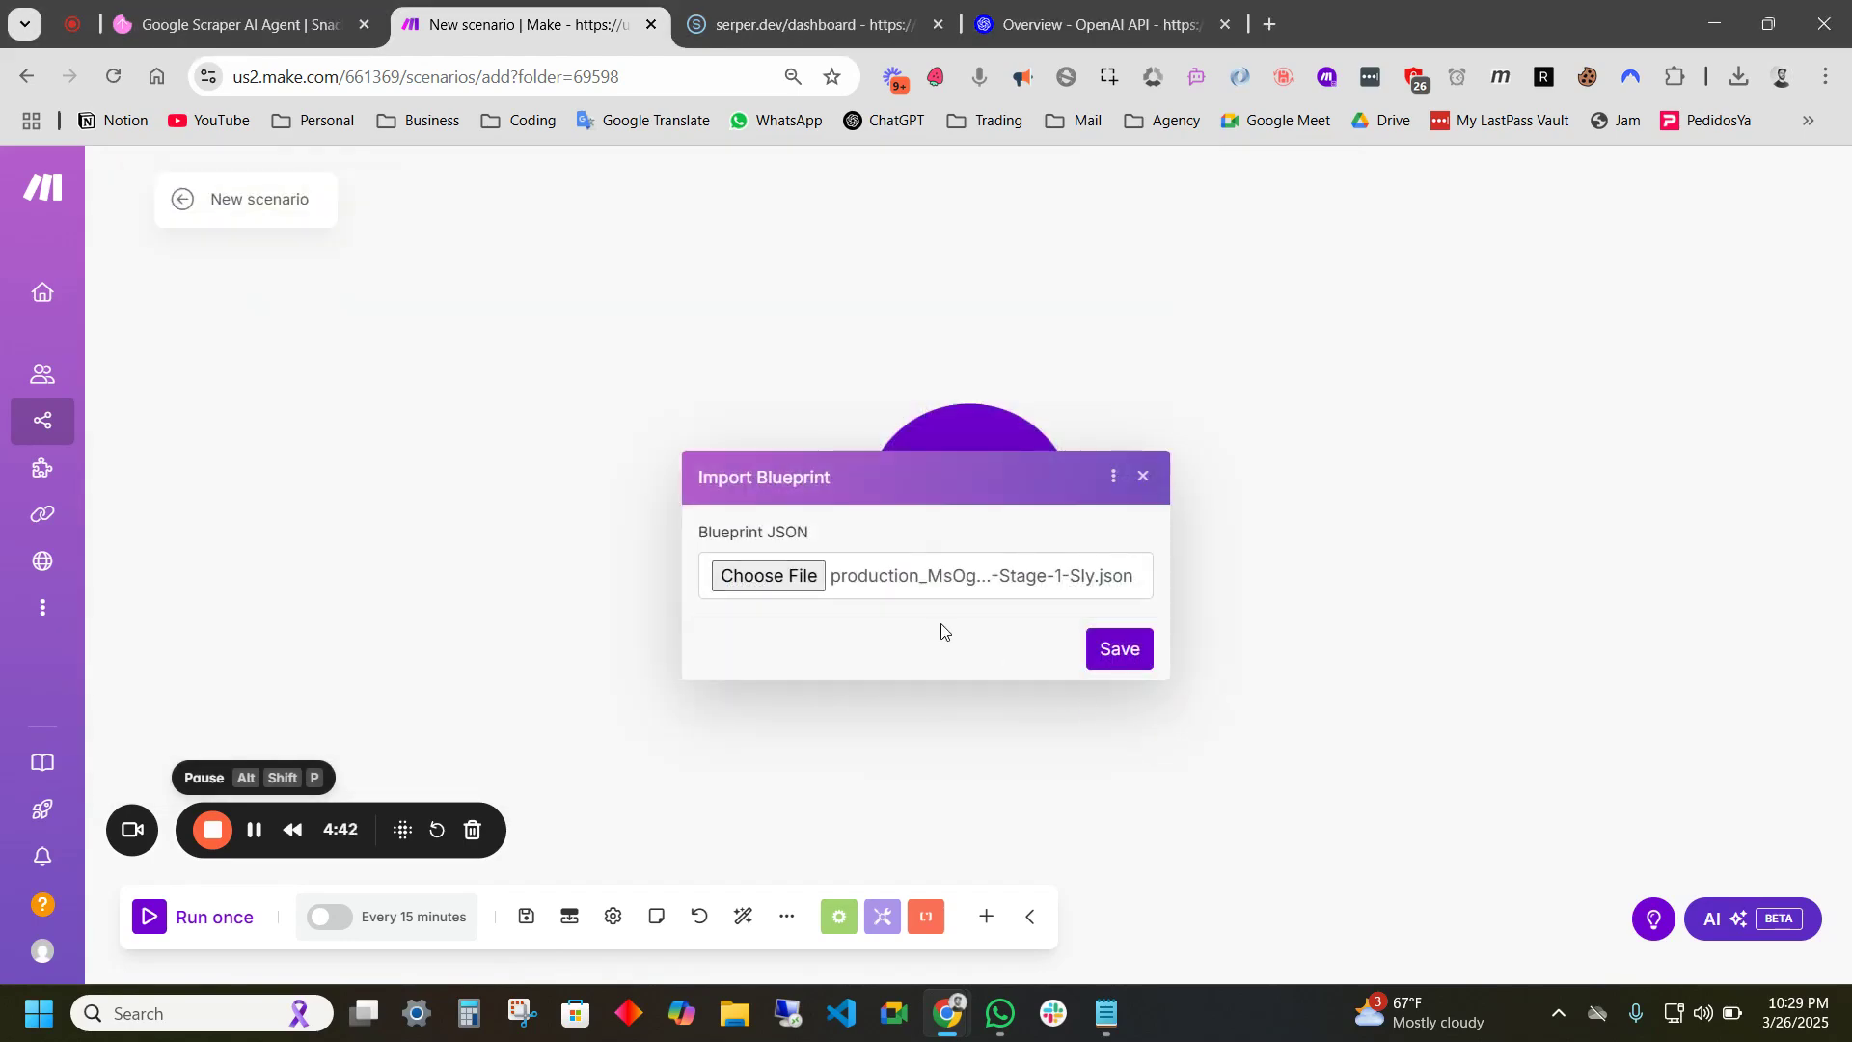
left_click(1118, 652)
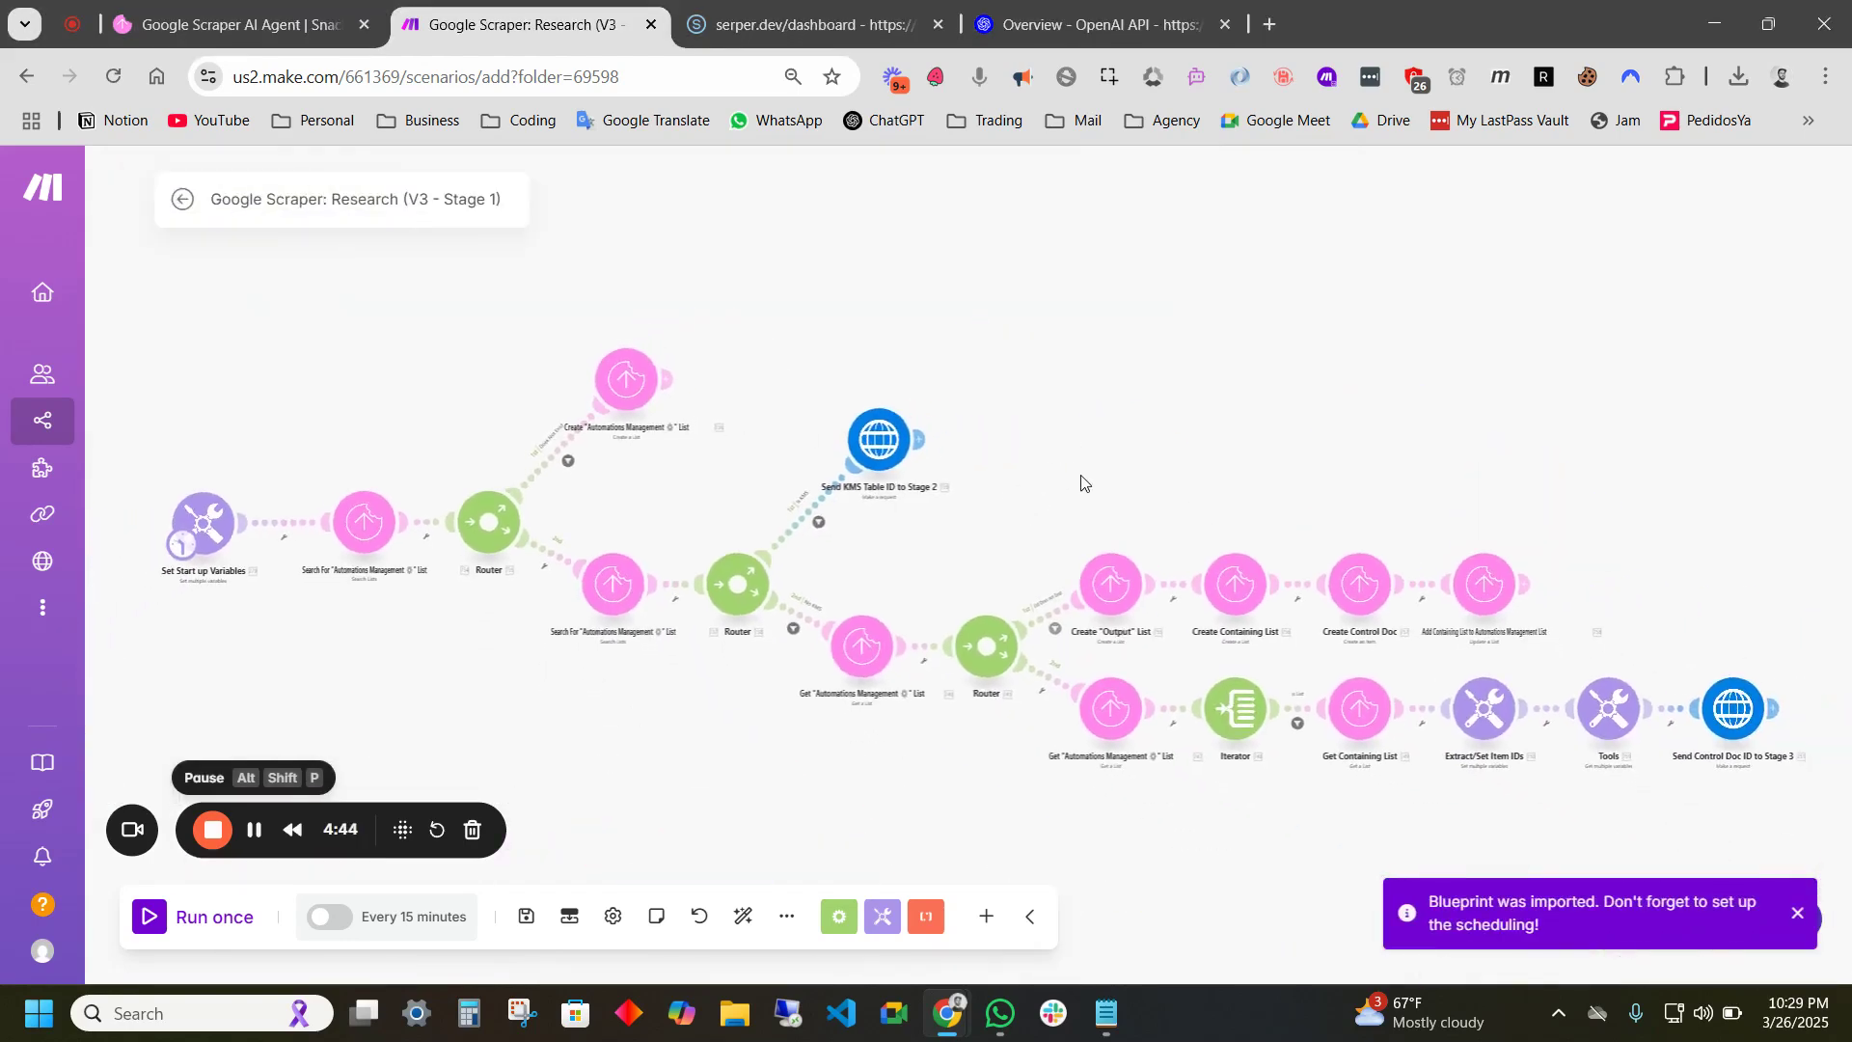
- Open the Search For list module and start adding a new Snack Prompt connection
left_click_drag(1062, 403, 1078, 401)
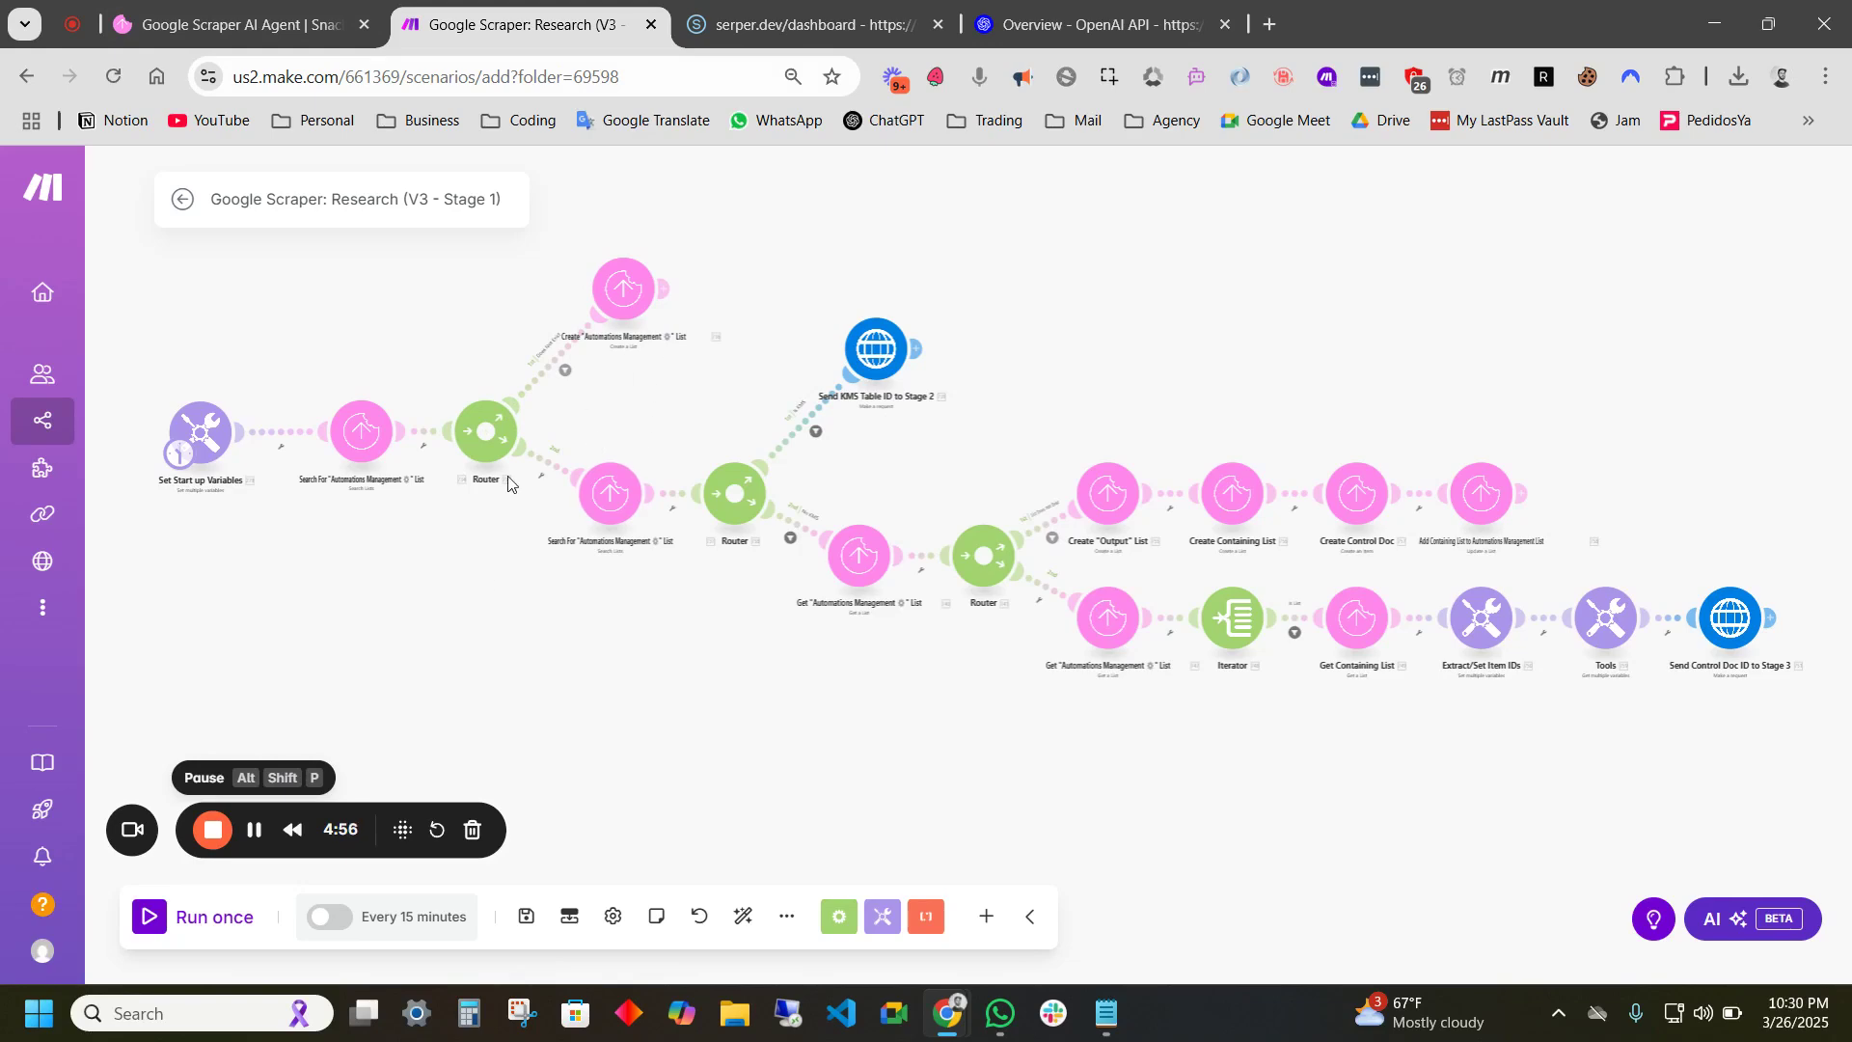
scroll(545, 466, "up", 5)
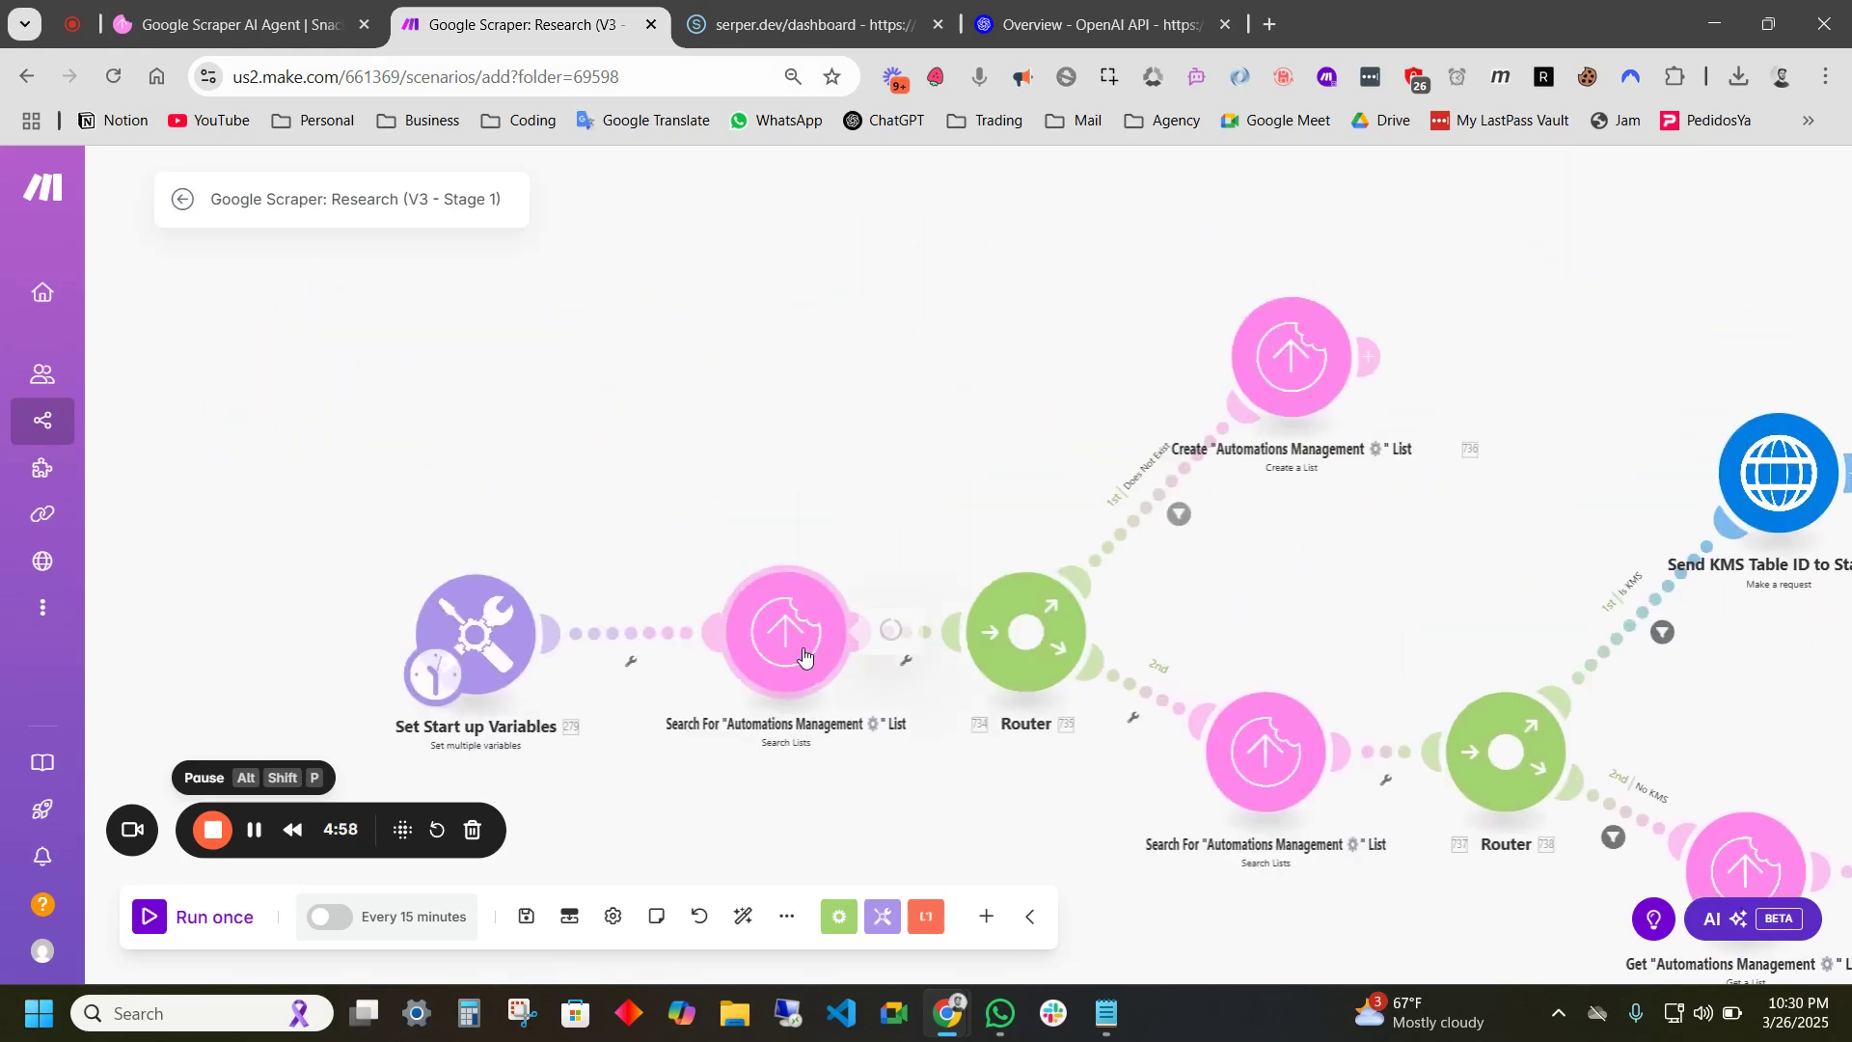
left_click(804, 656)
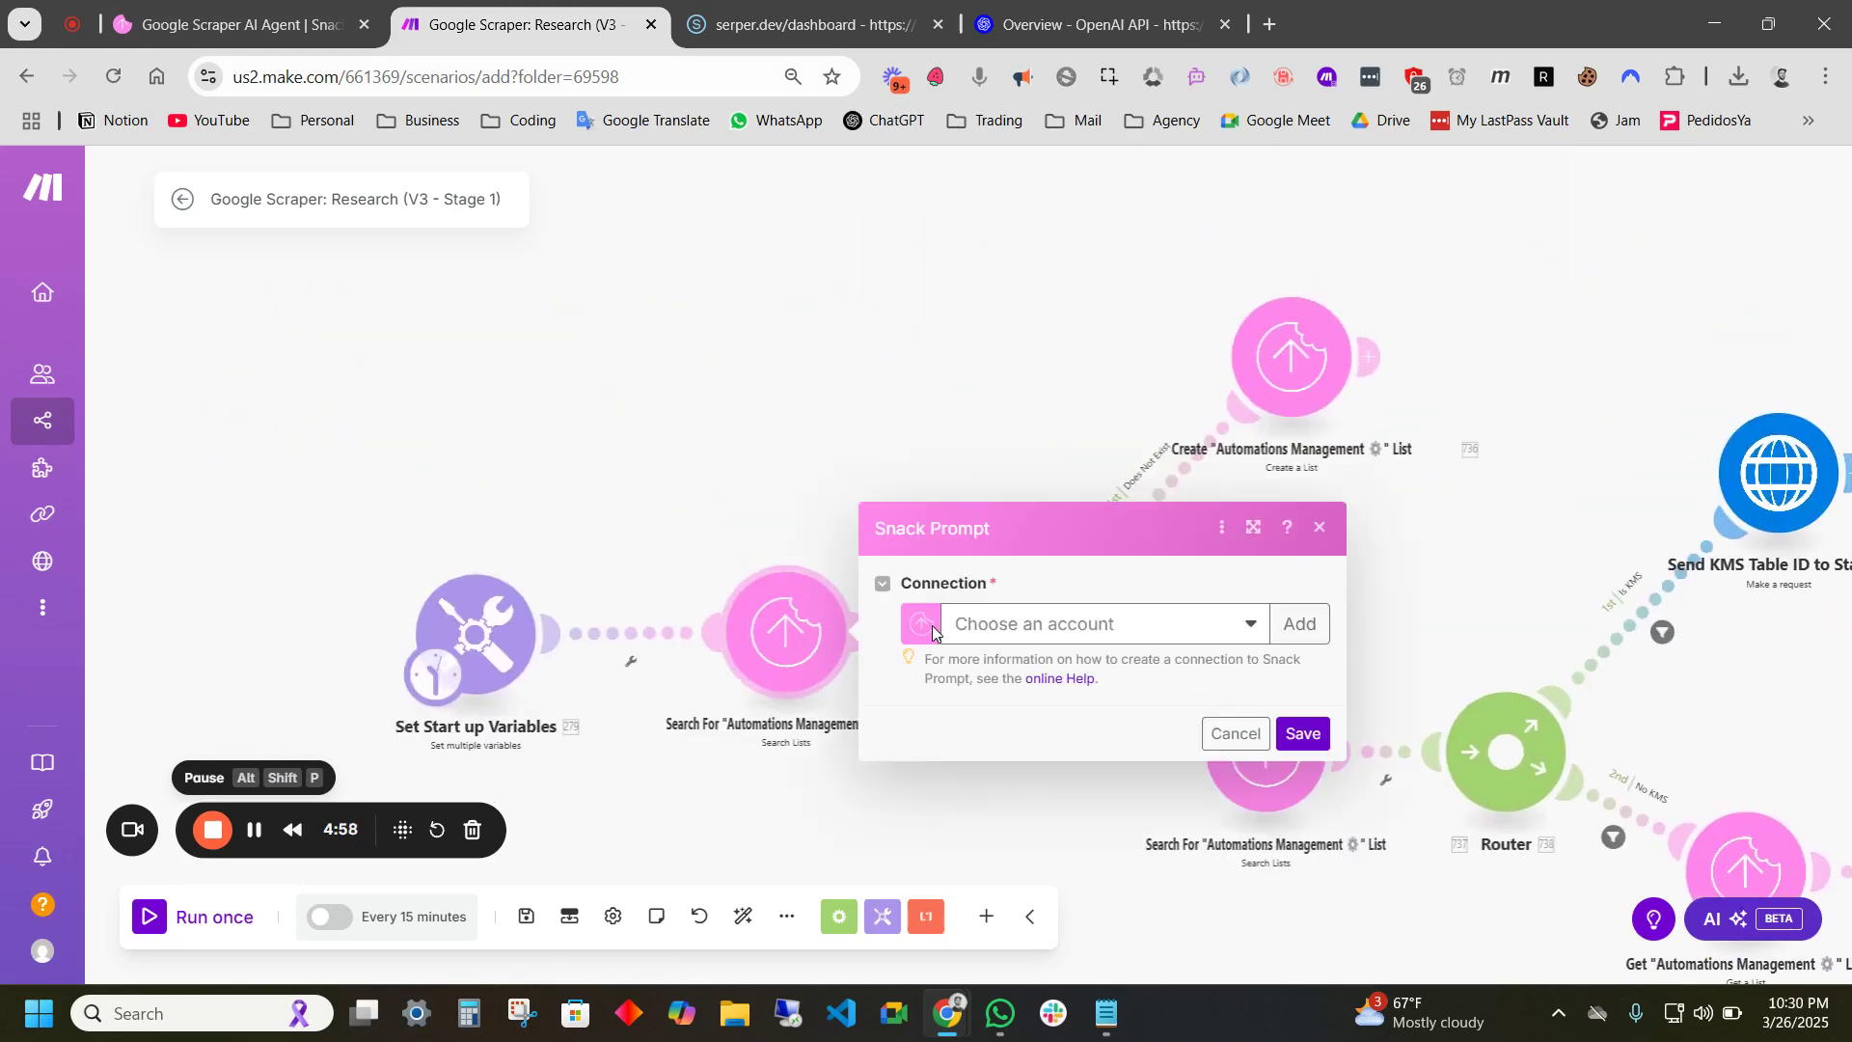
left_click(1077, 632)
left_click(1080, 625)
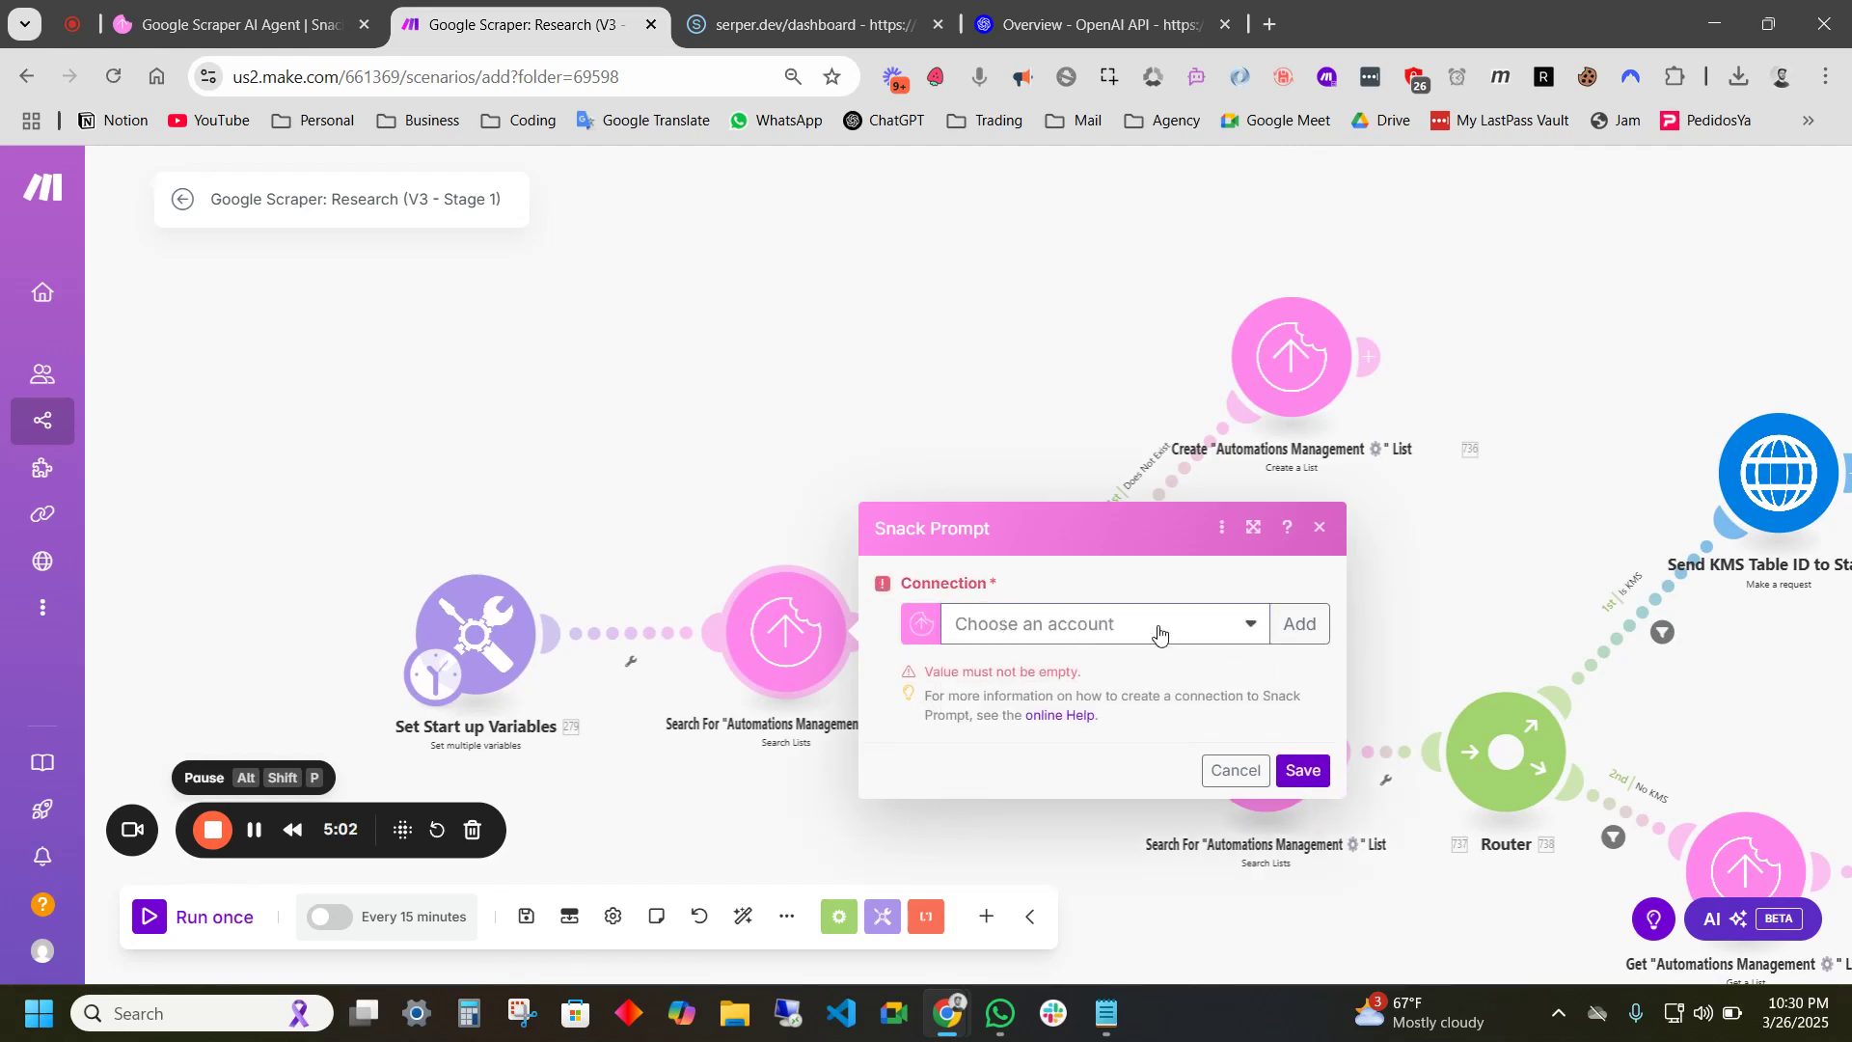
left_click(1310, 636)
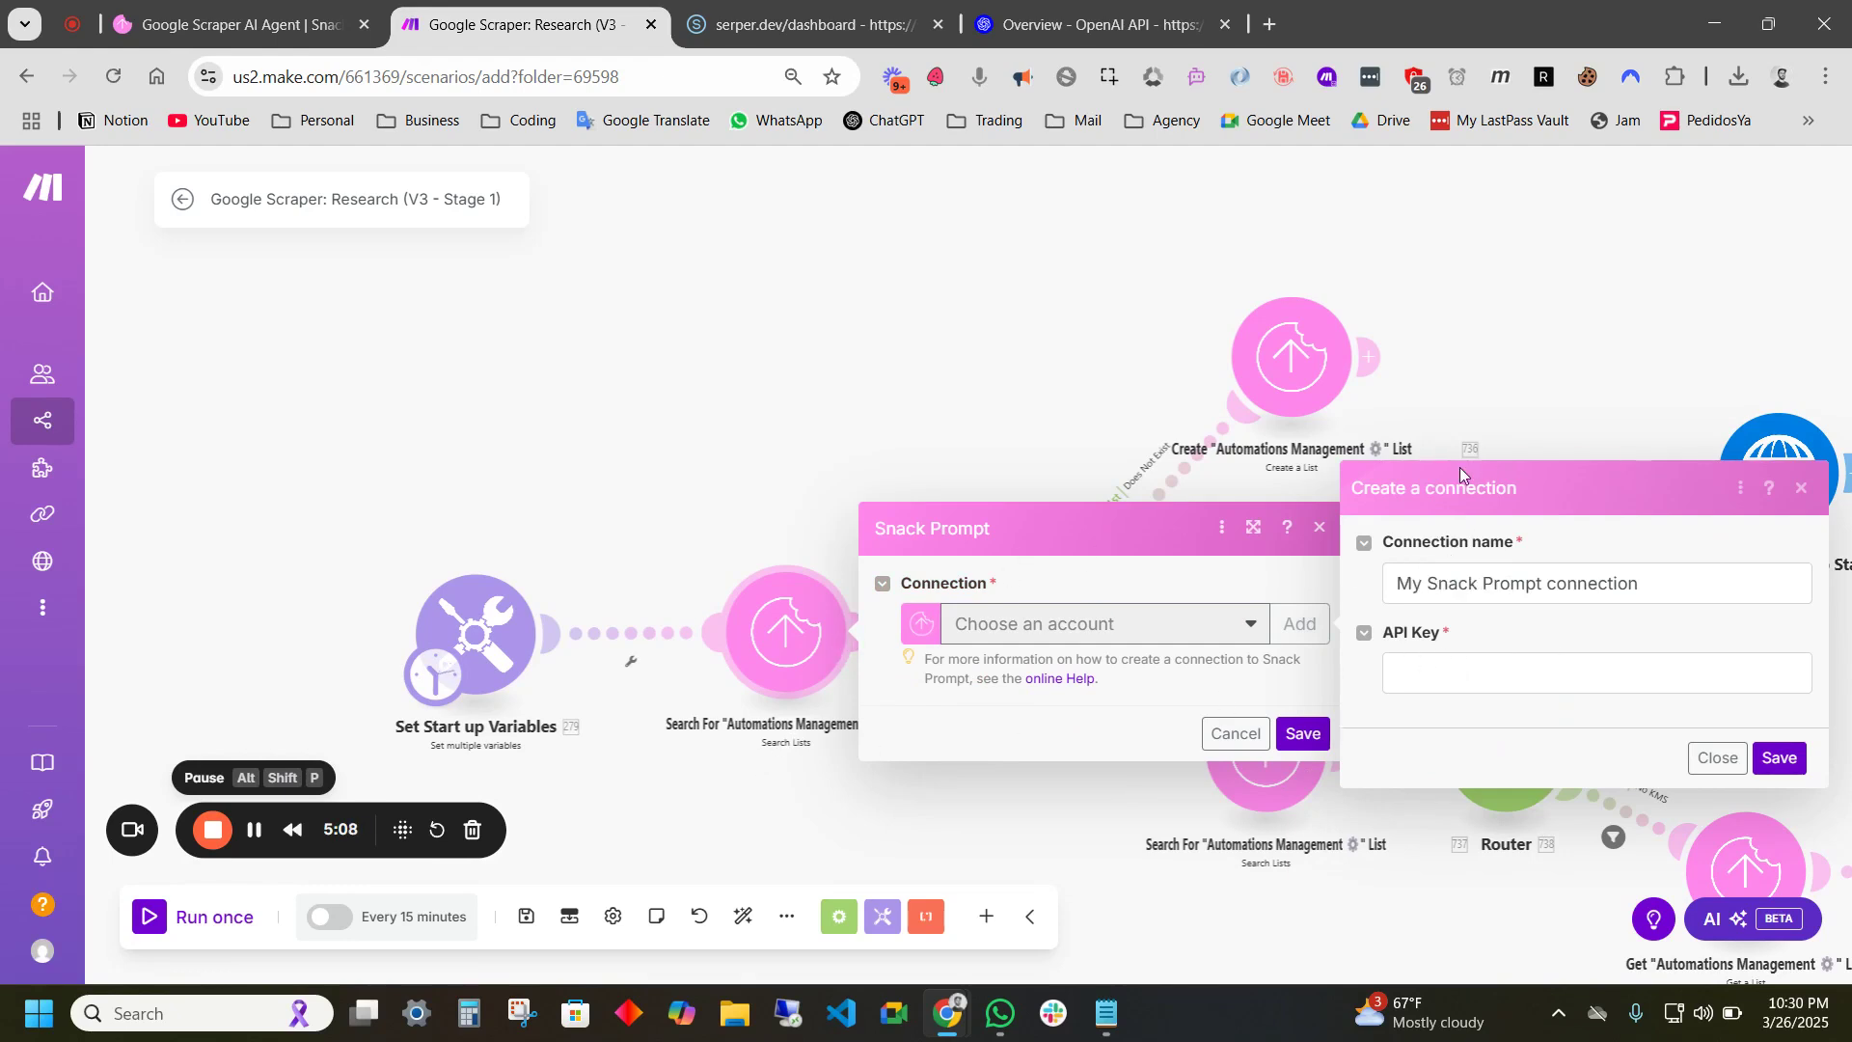
- Create a Snack Prompt API key named 'Demo Key' and copy its secret
left_click(263, 33)
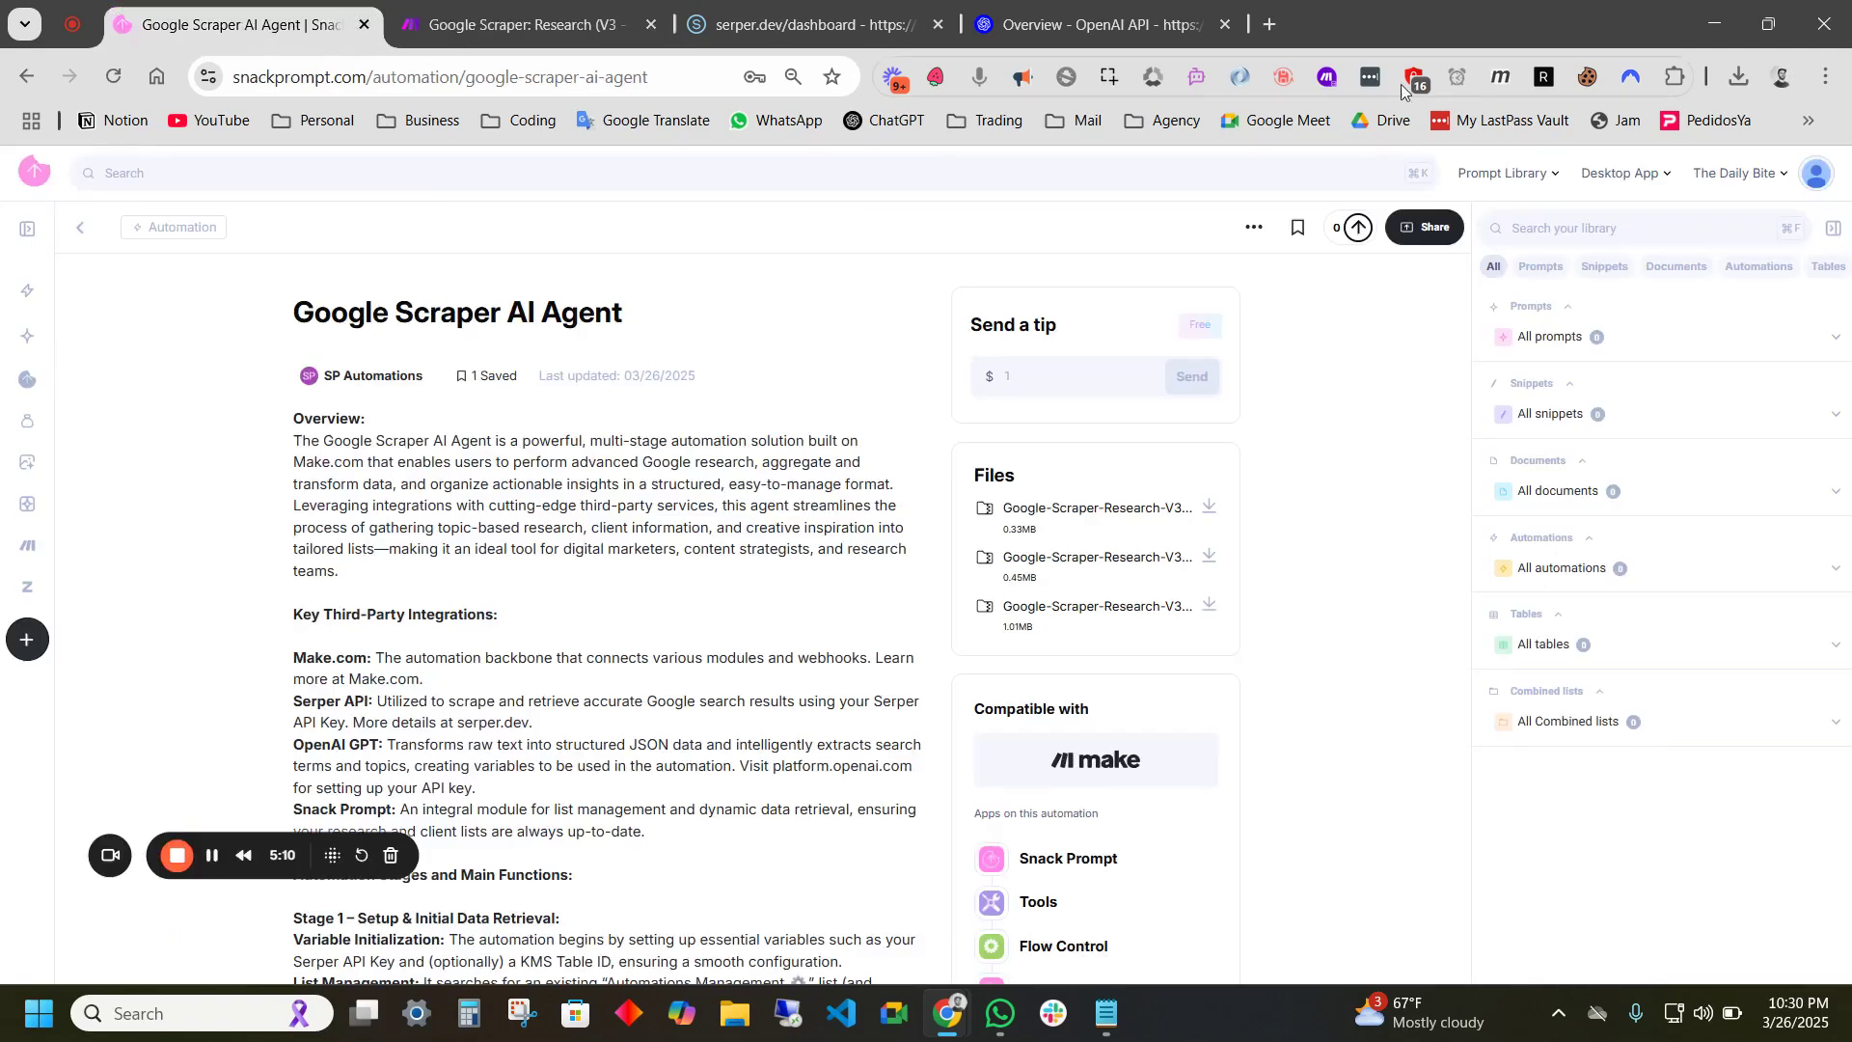
left_click(1819, 178)
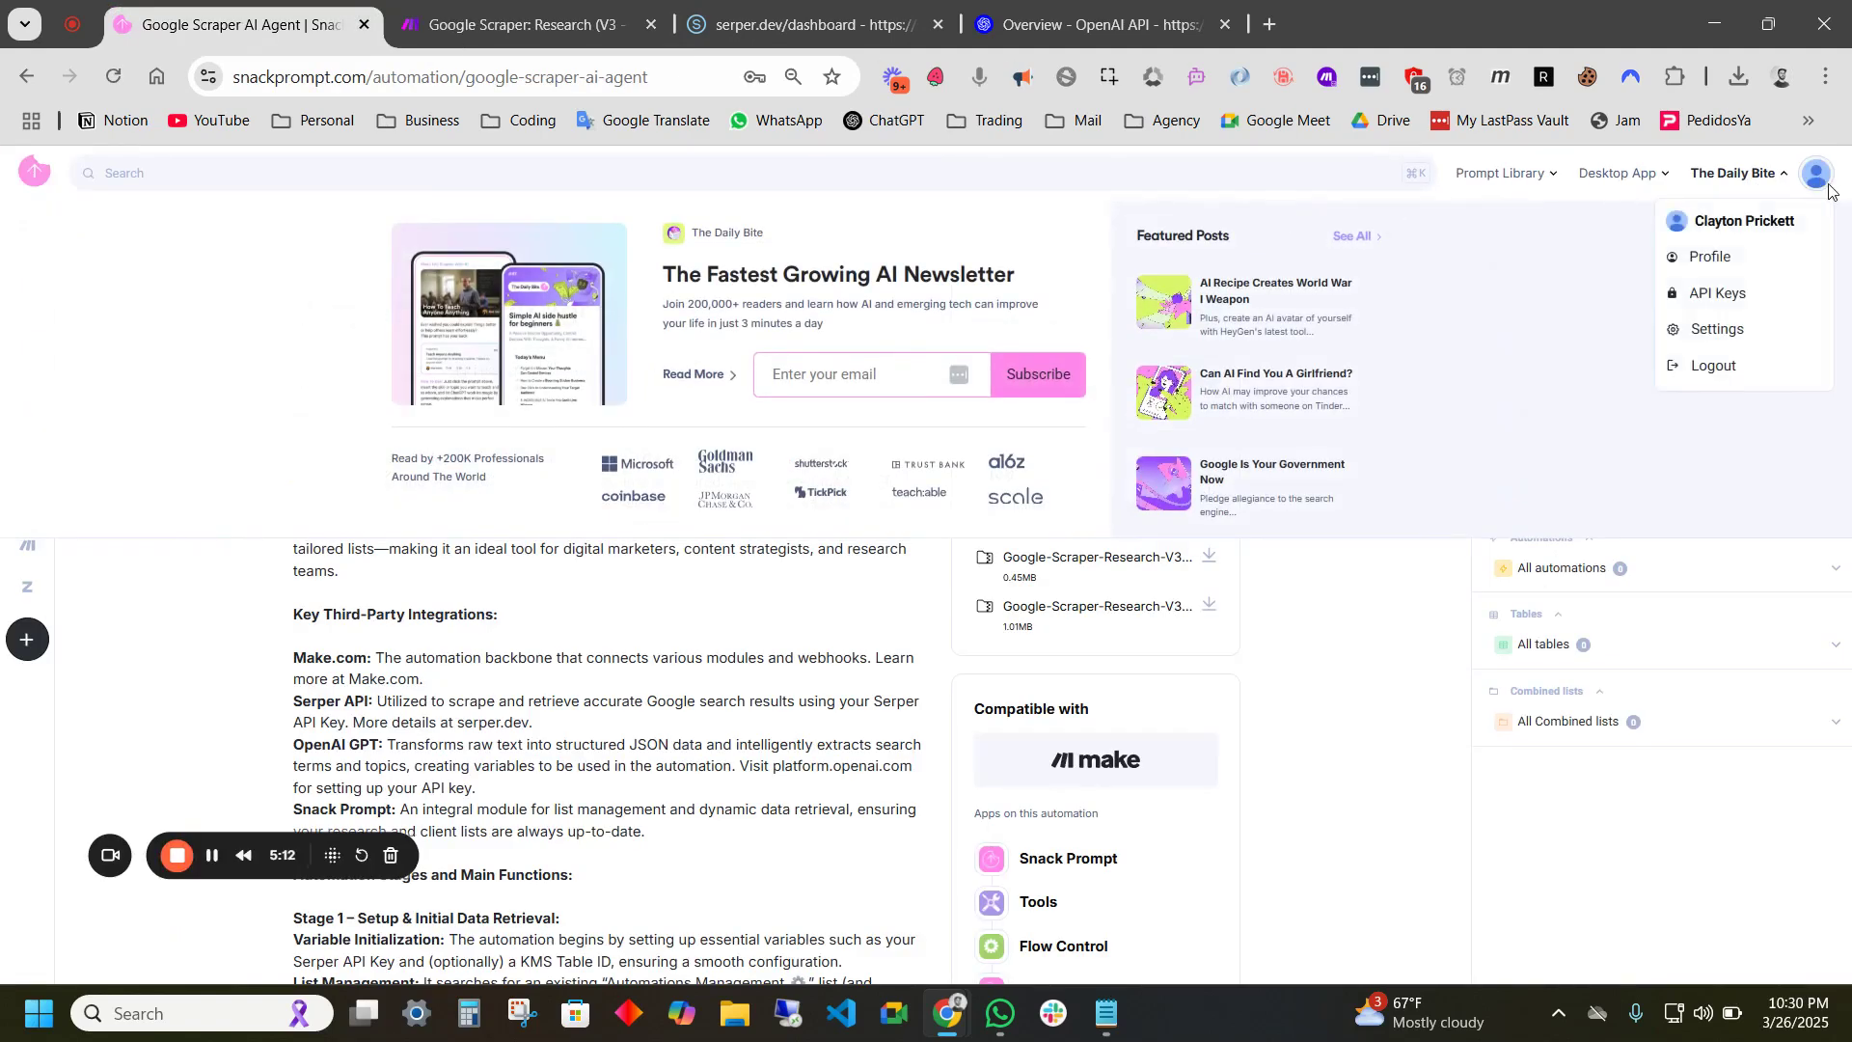
left_click(1718, 304)
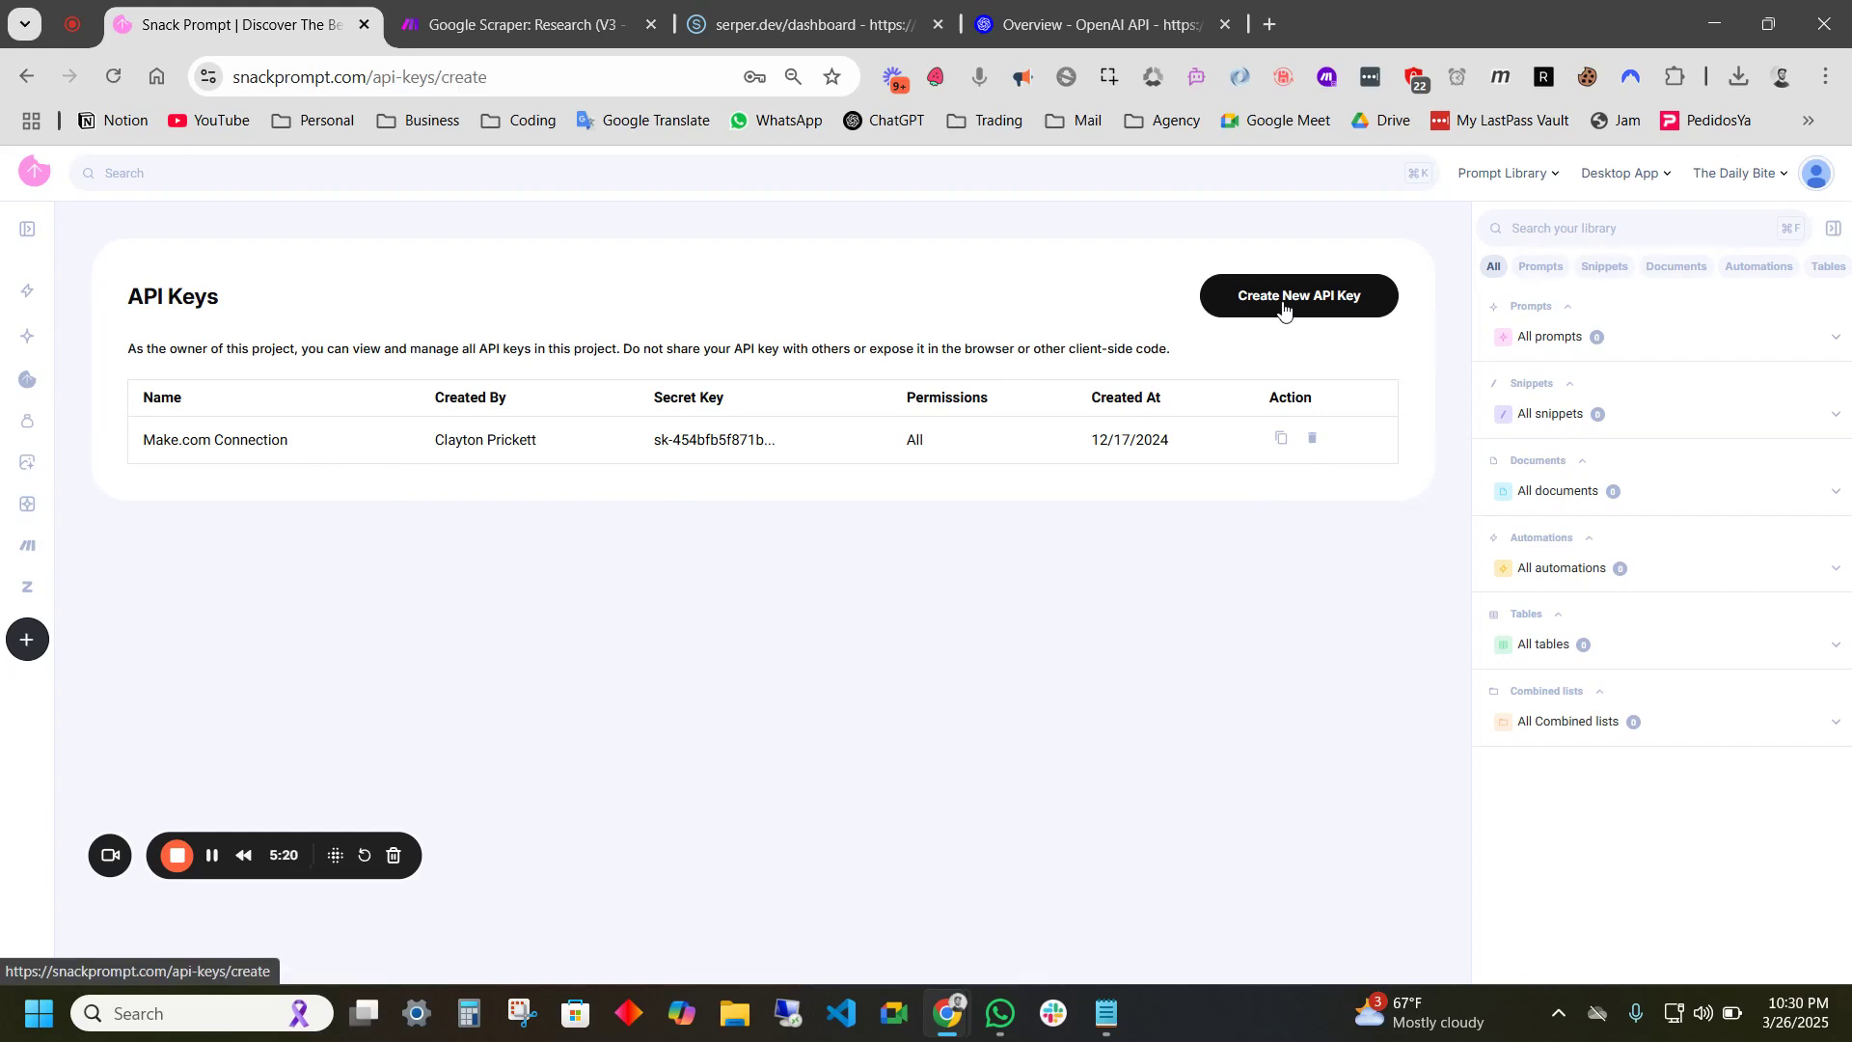
left_click(1283, 302)
left_click(690, 468)
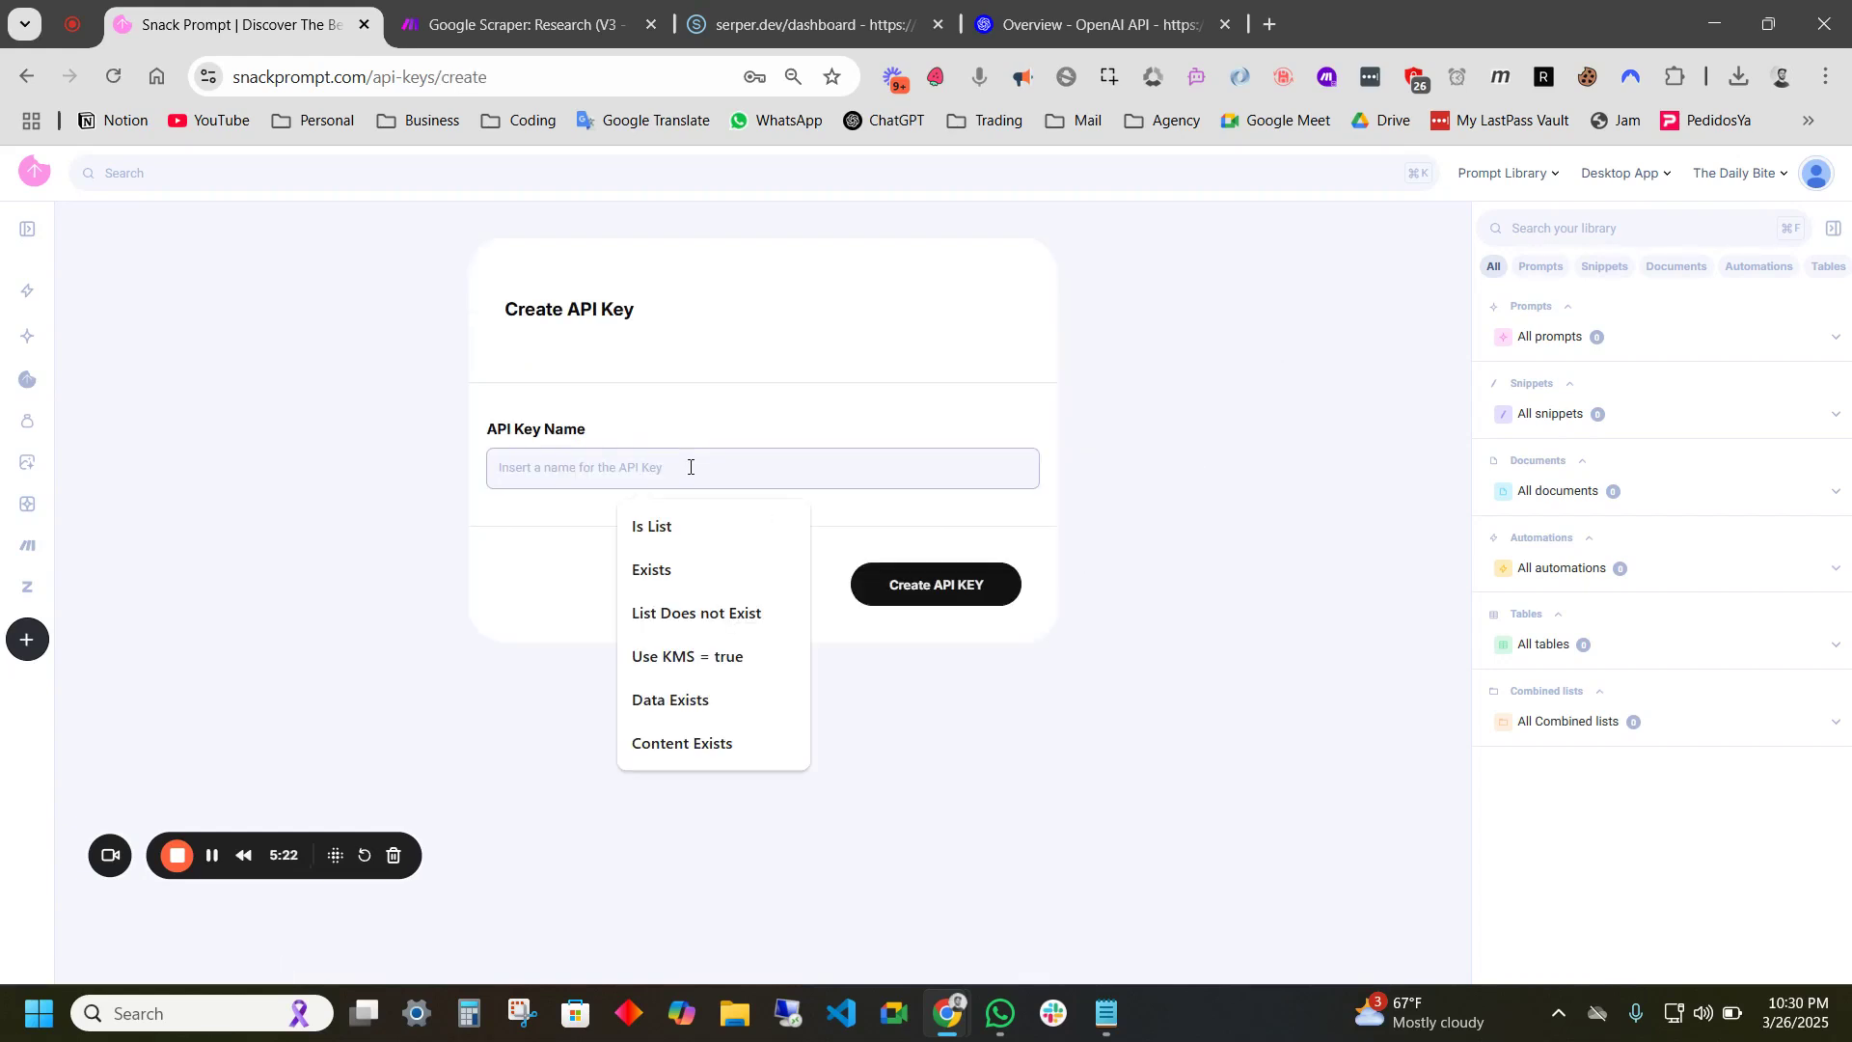
type("Demo Ke")
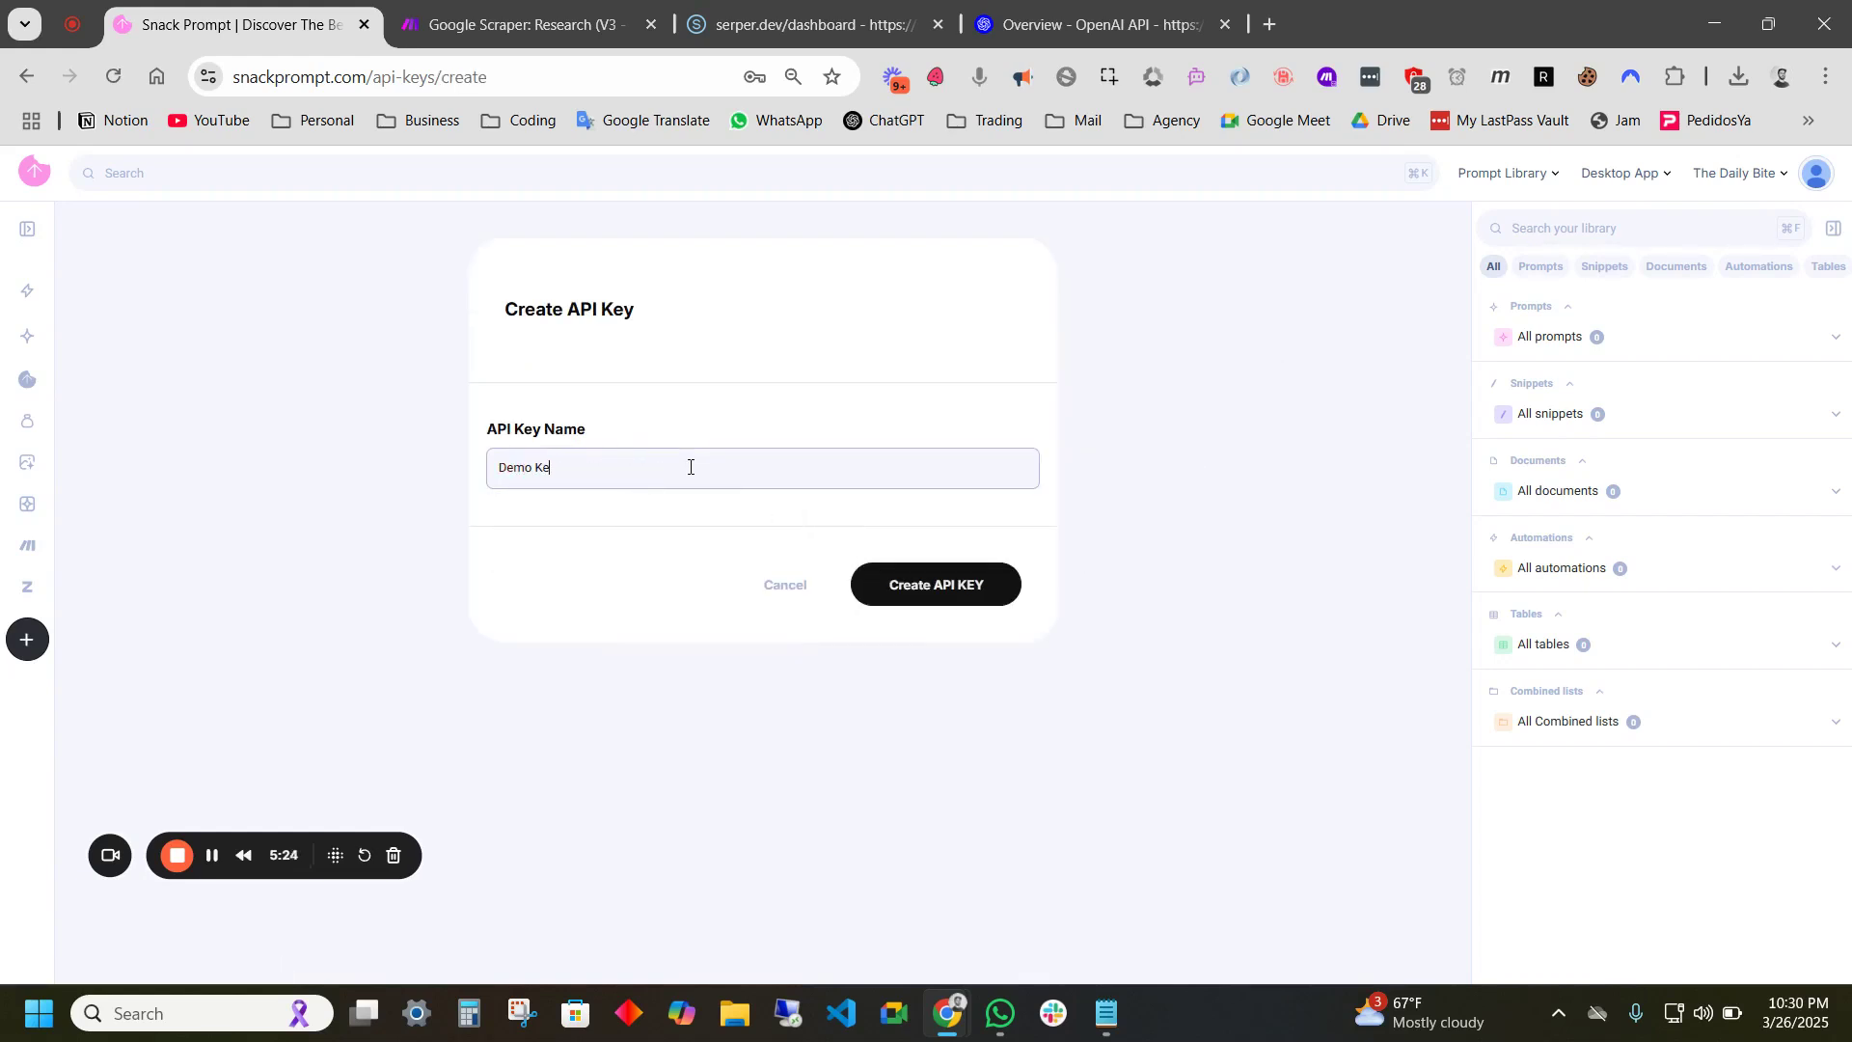
left_click(932, 584)
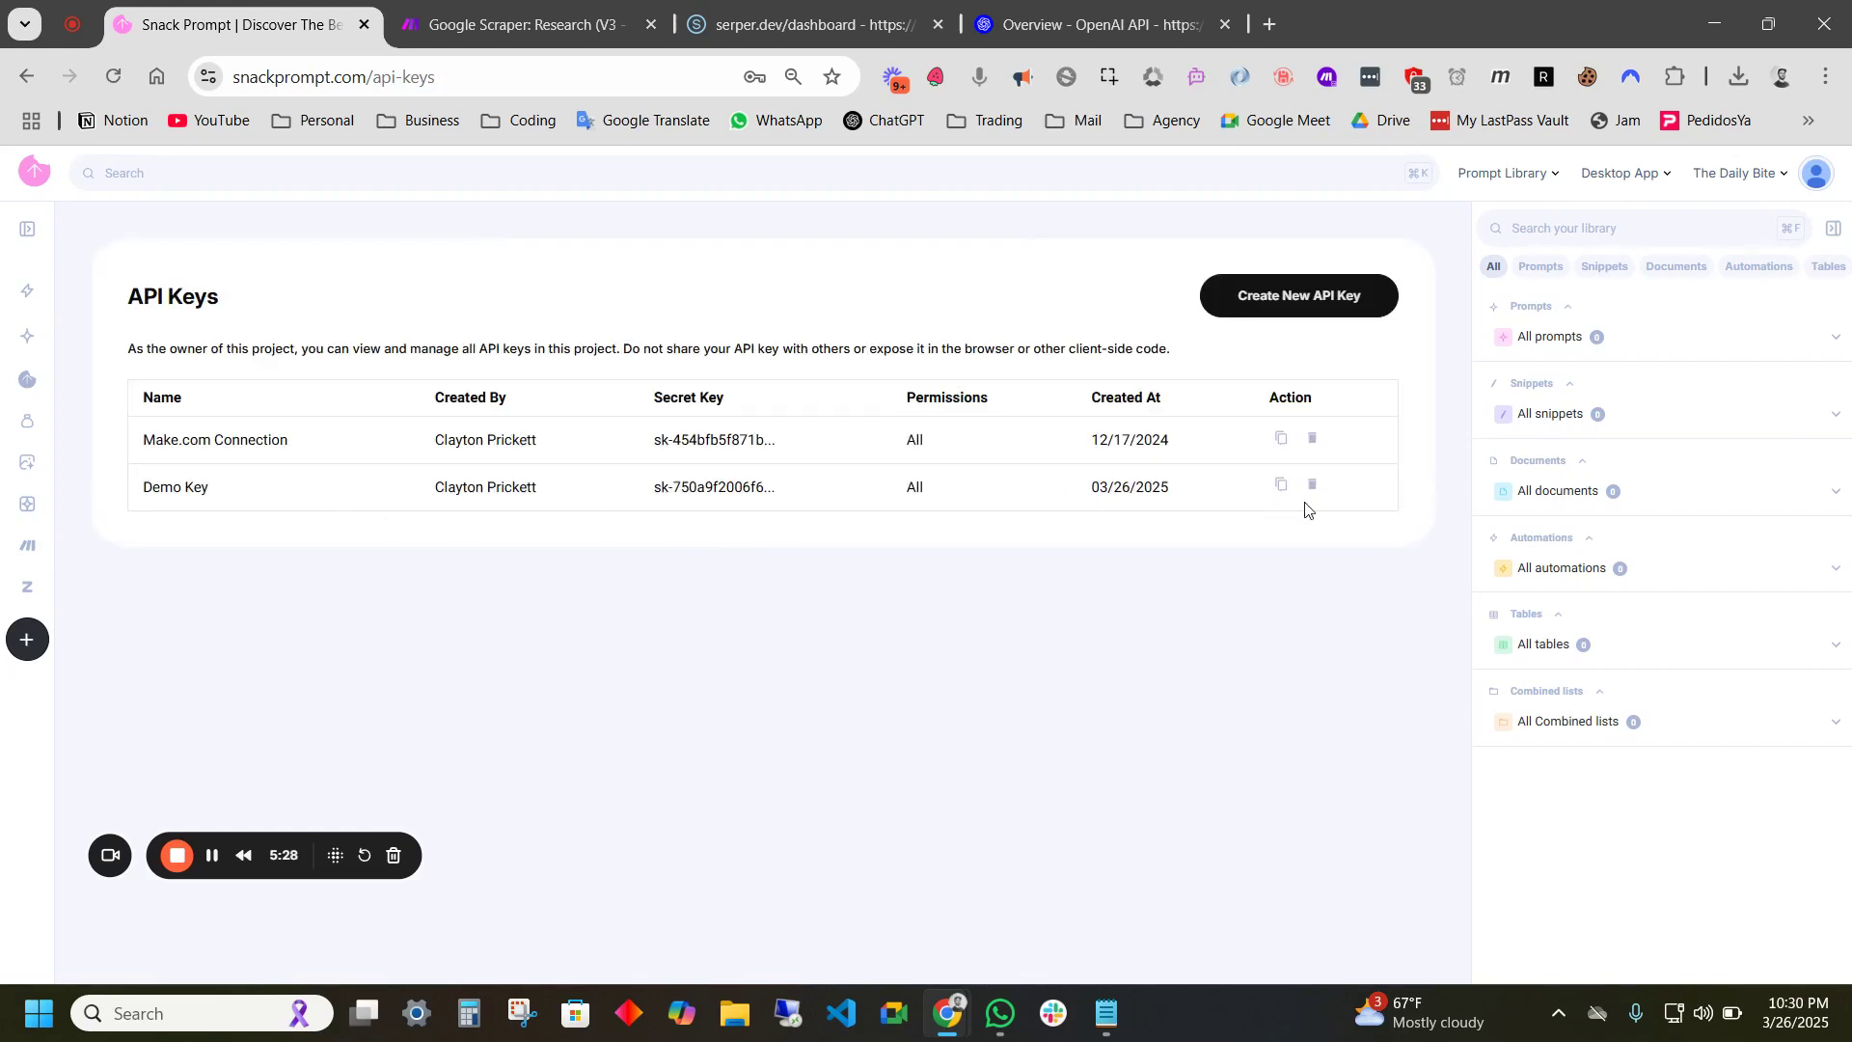
left_click(1287, 494)
left_click(517, 21)
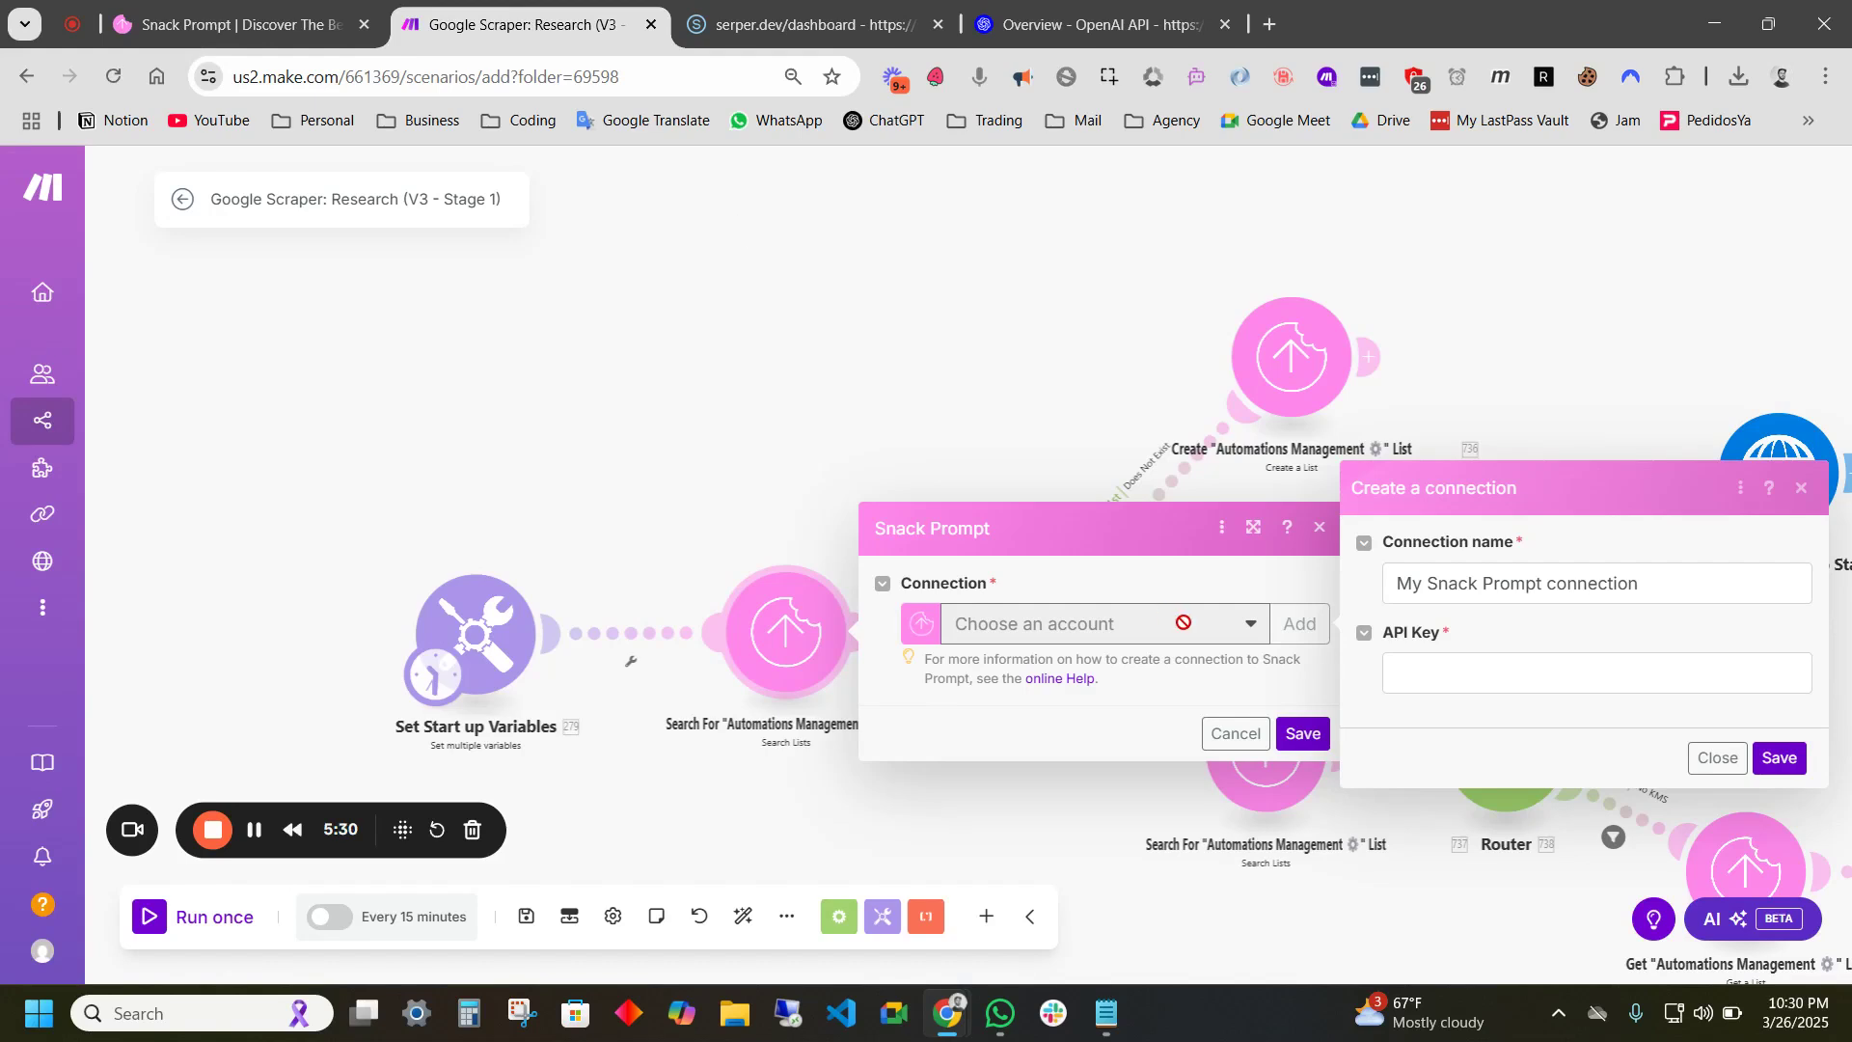
- Paste the API key, name the connection 'CP Demo Connection', and save it
left_click(1445, 673)
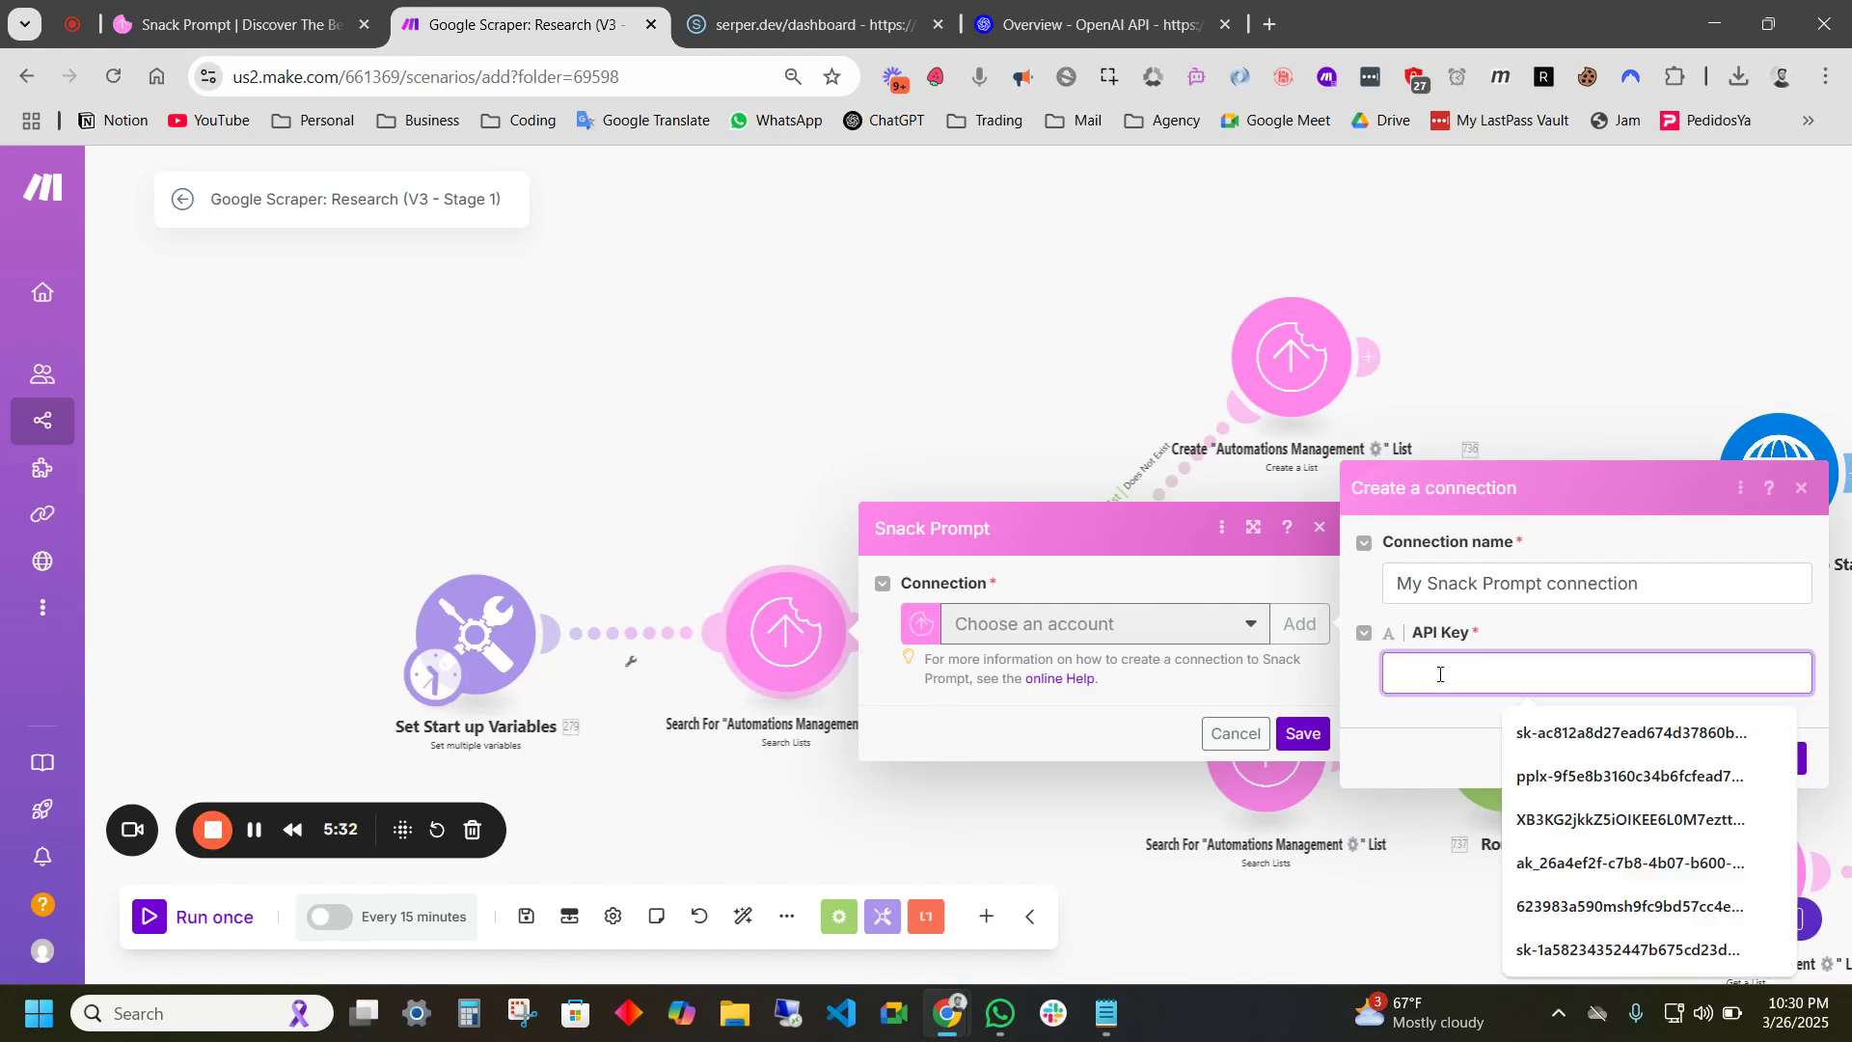
key("ctrl+v")
left_click_drag(1661, 585, 1311, 600)
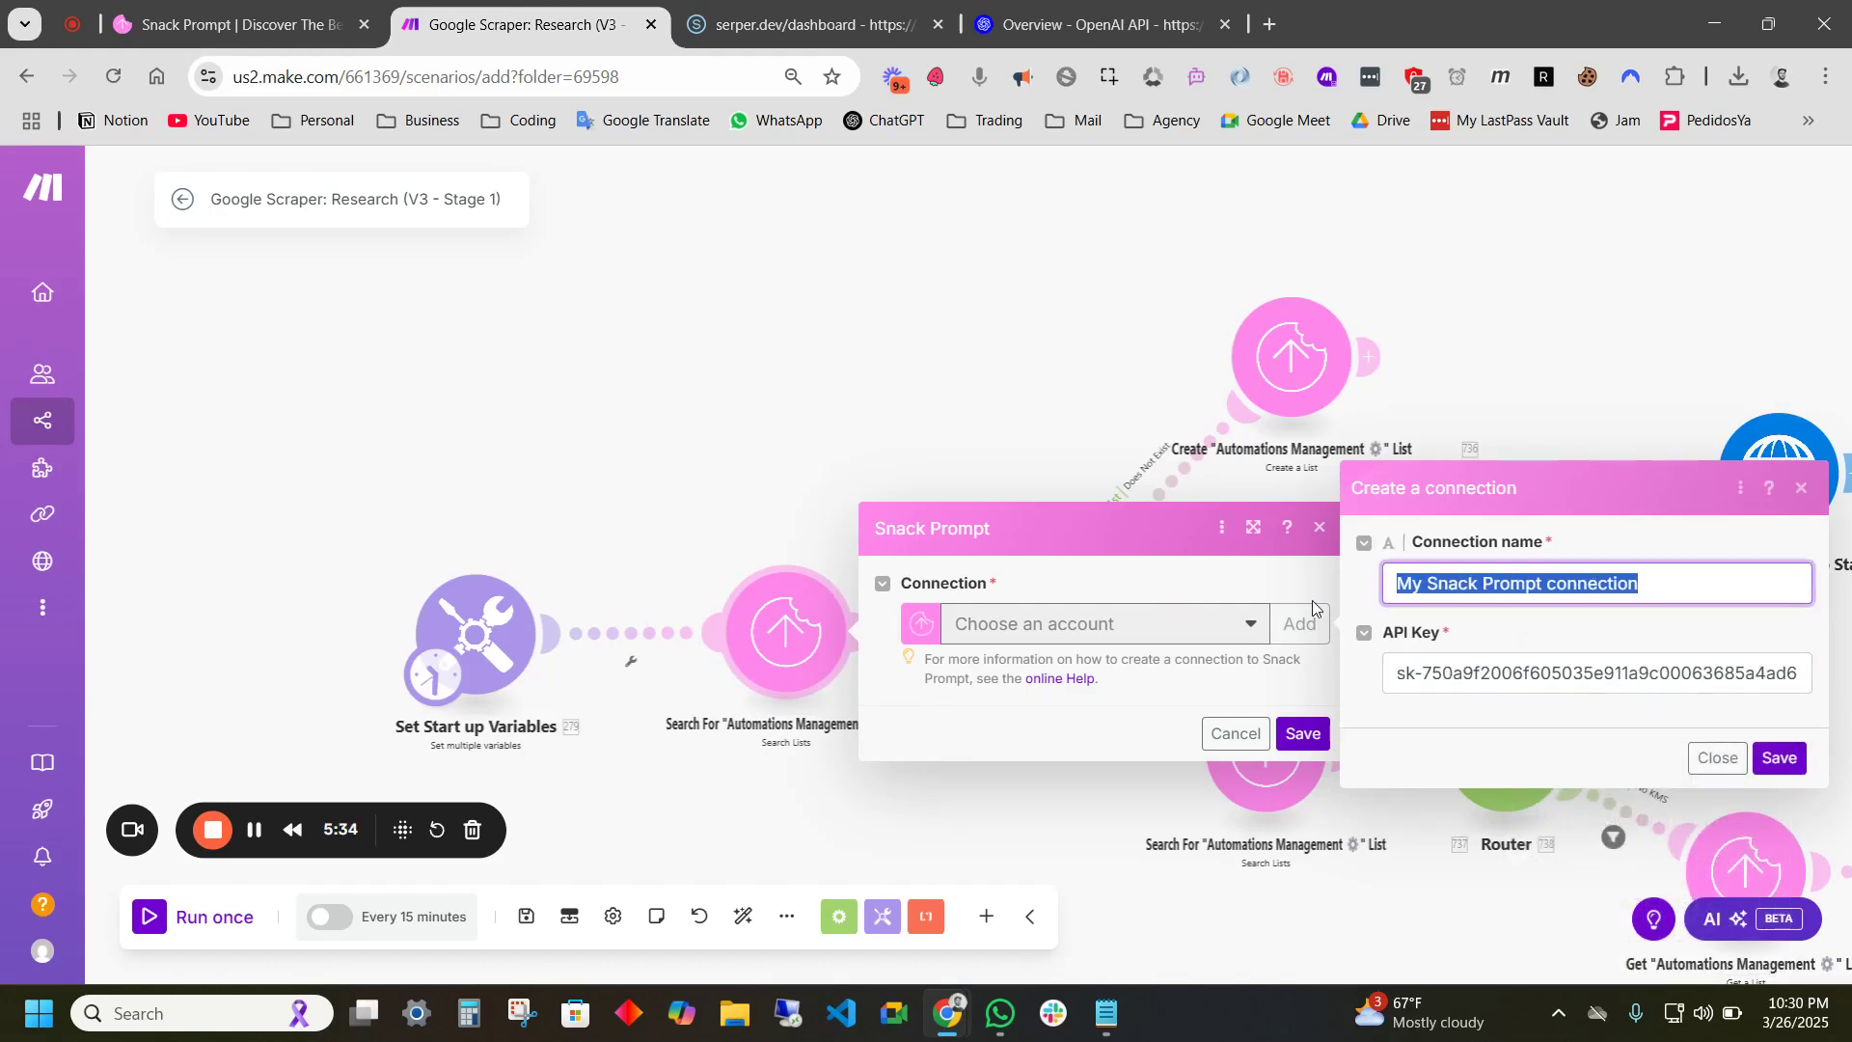
type("CP")
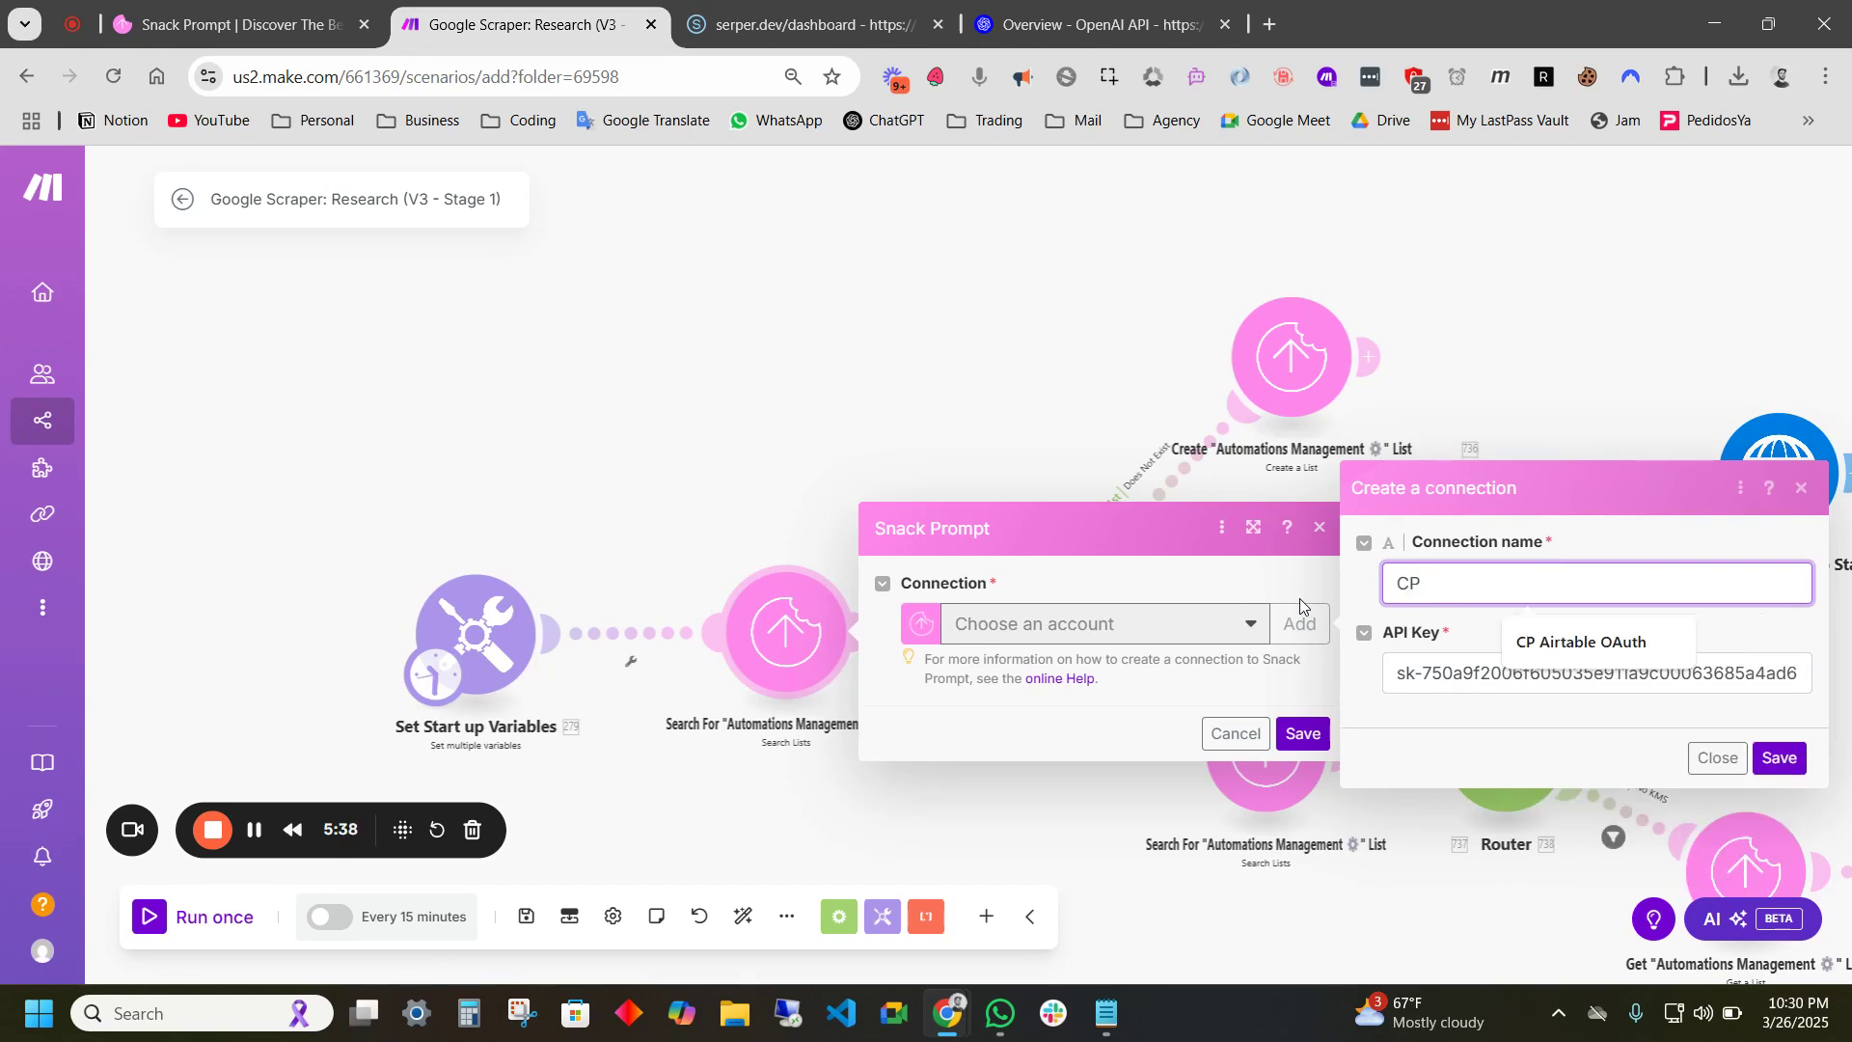
type(" Demo Connection")
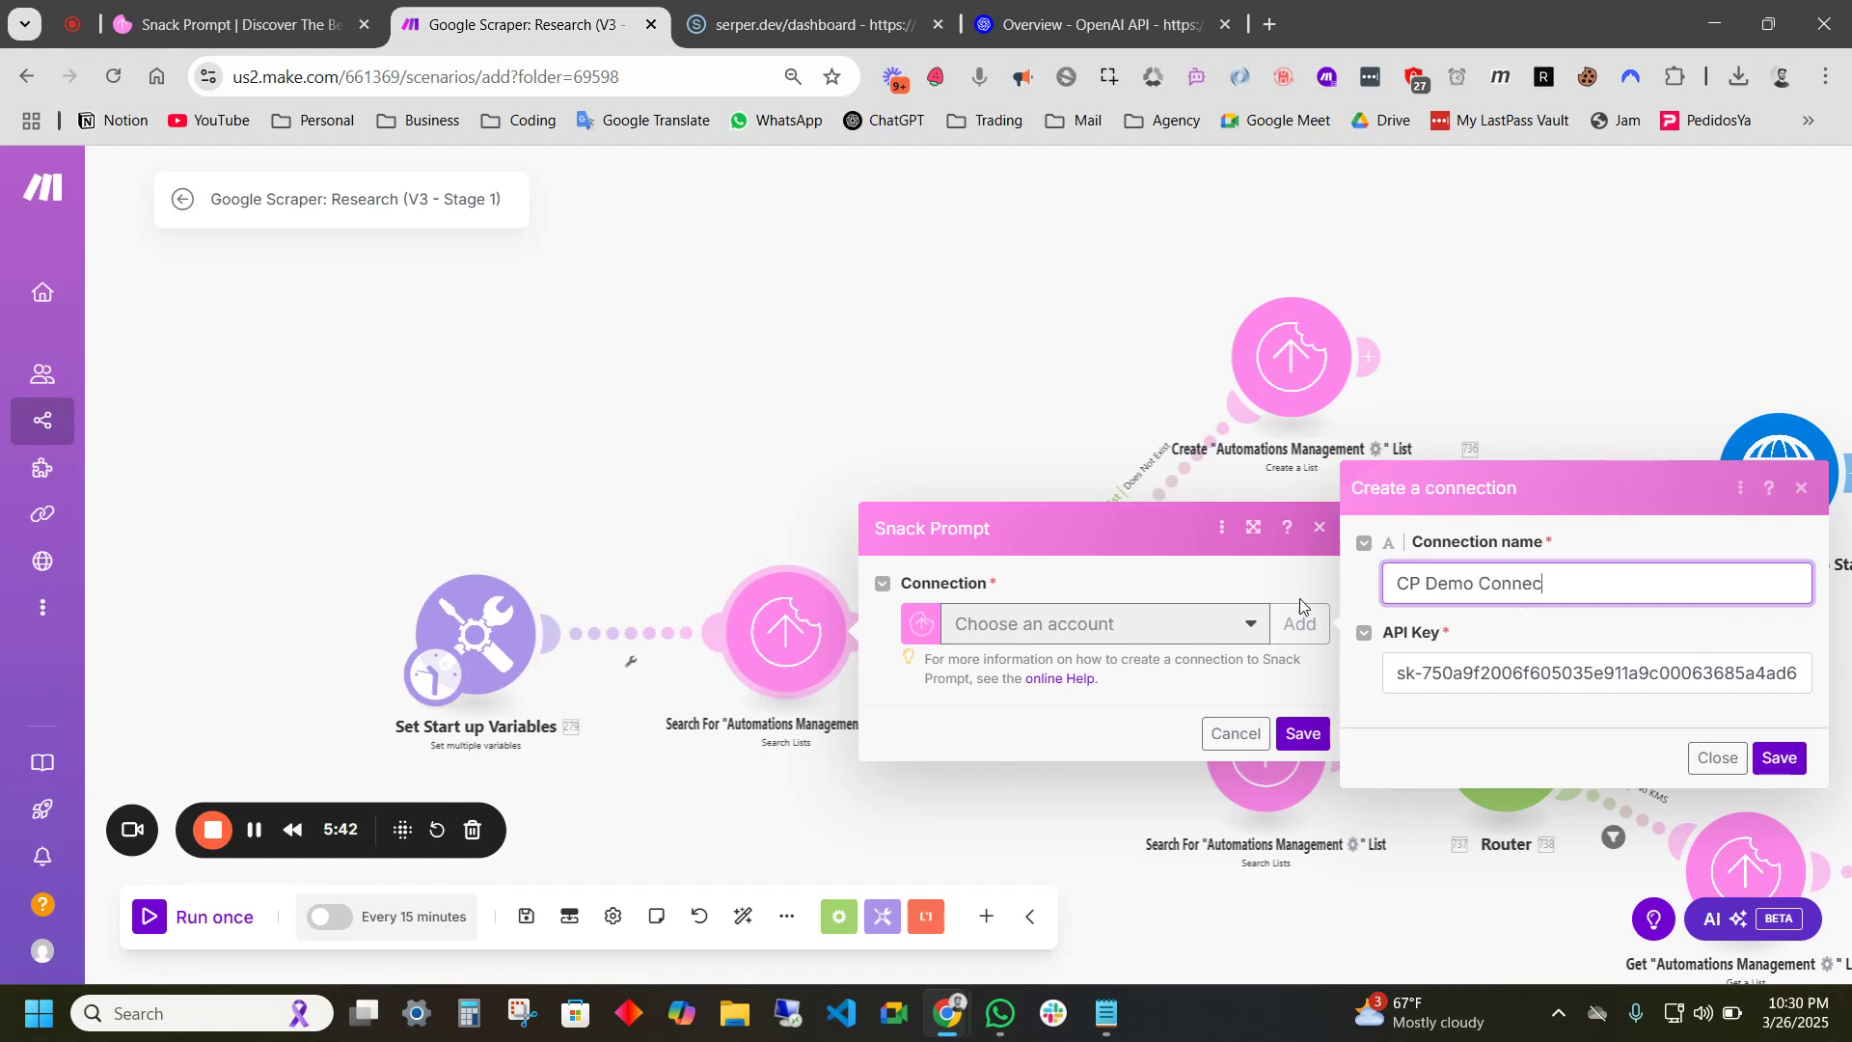
left_click(1779, 758)
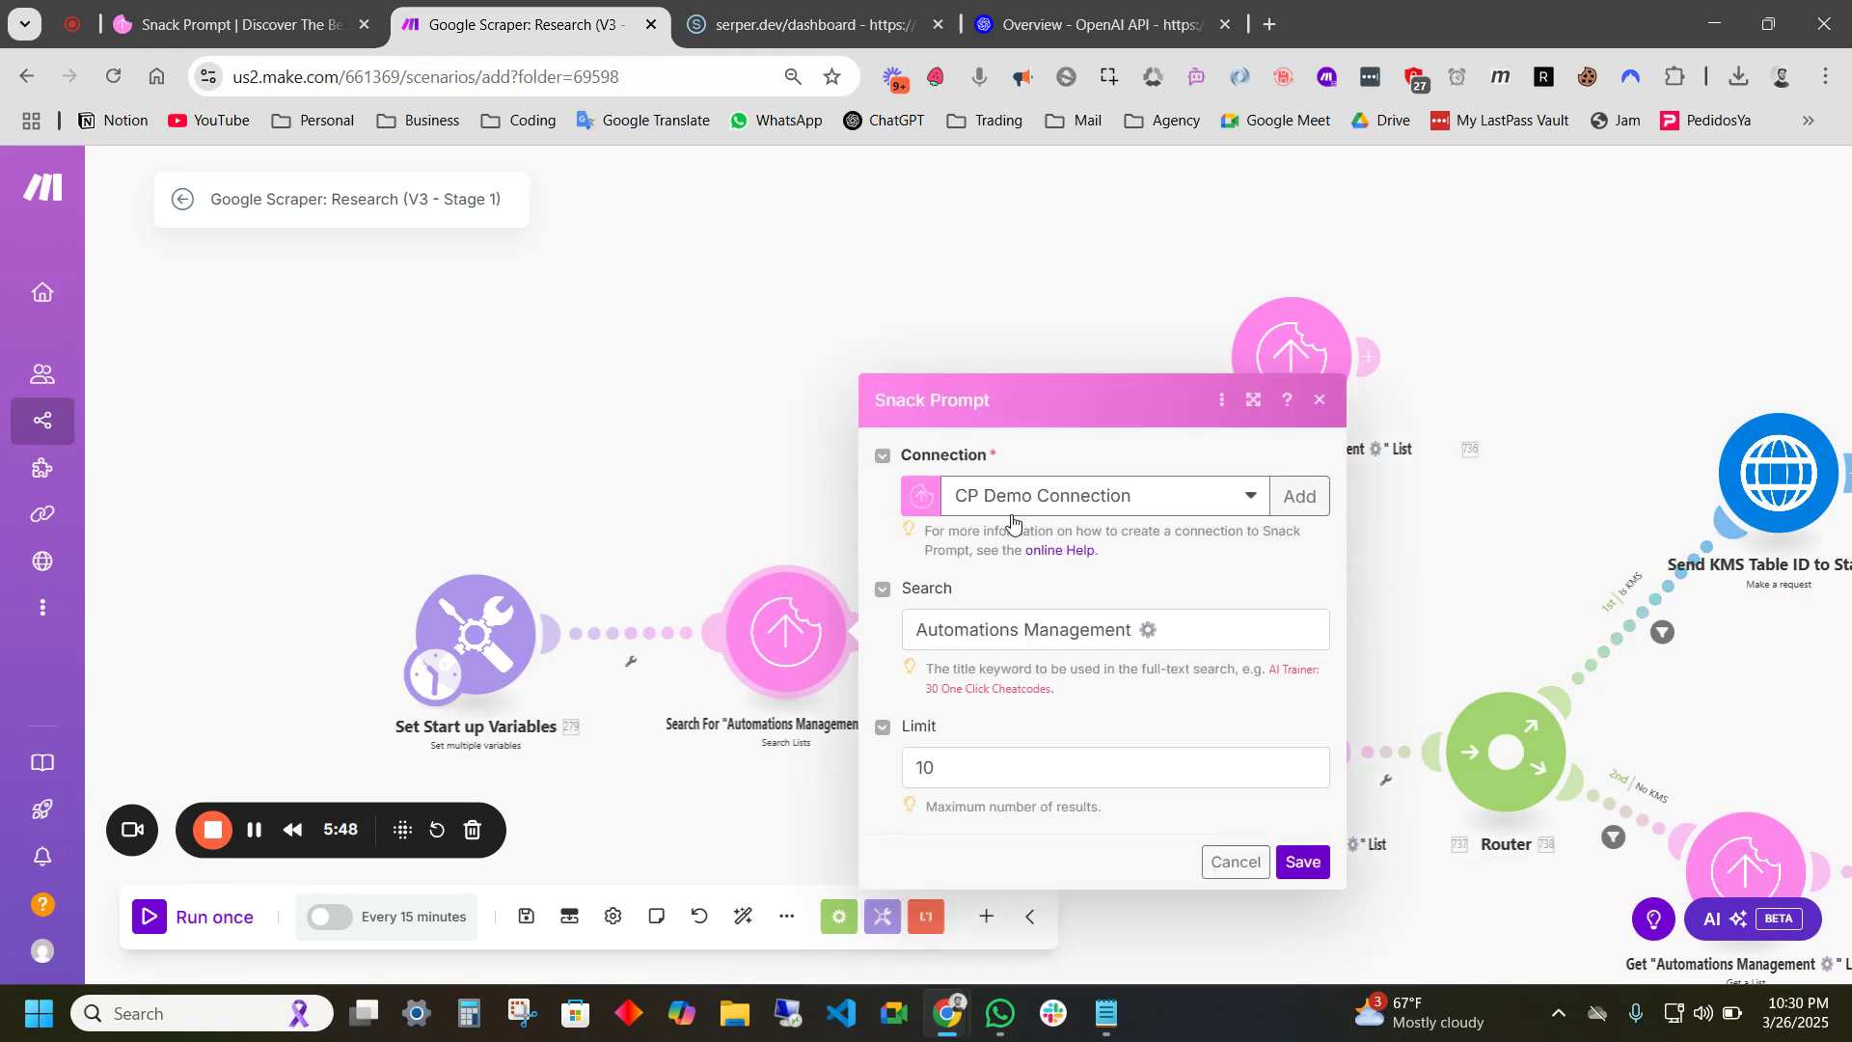
- Save the Search For module settings and survey the rest of the scenario
left_click(1303, 863)
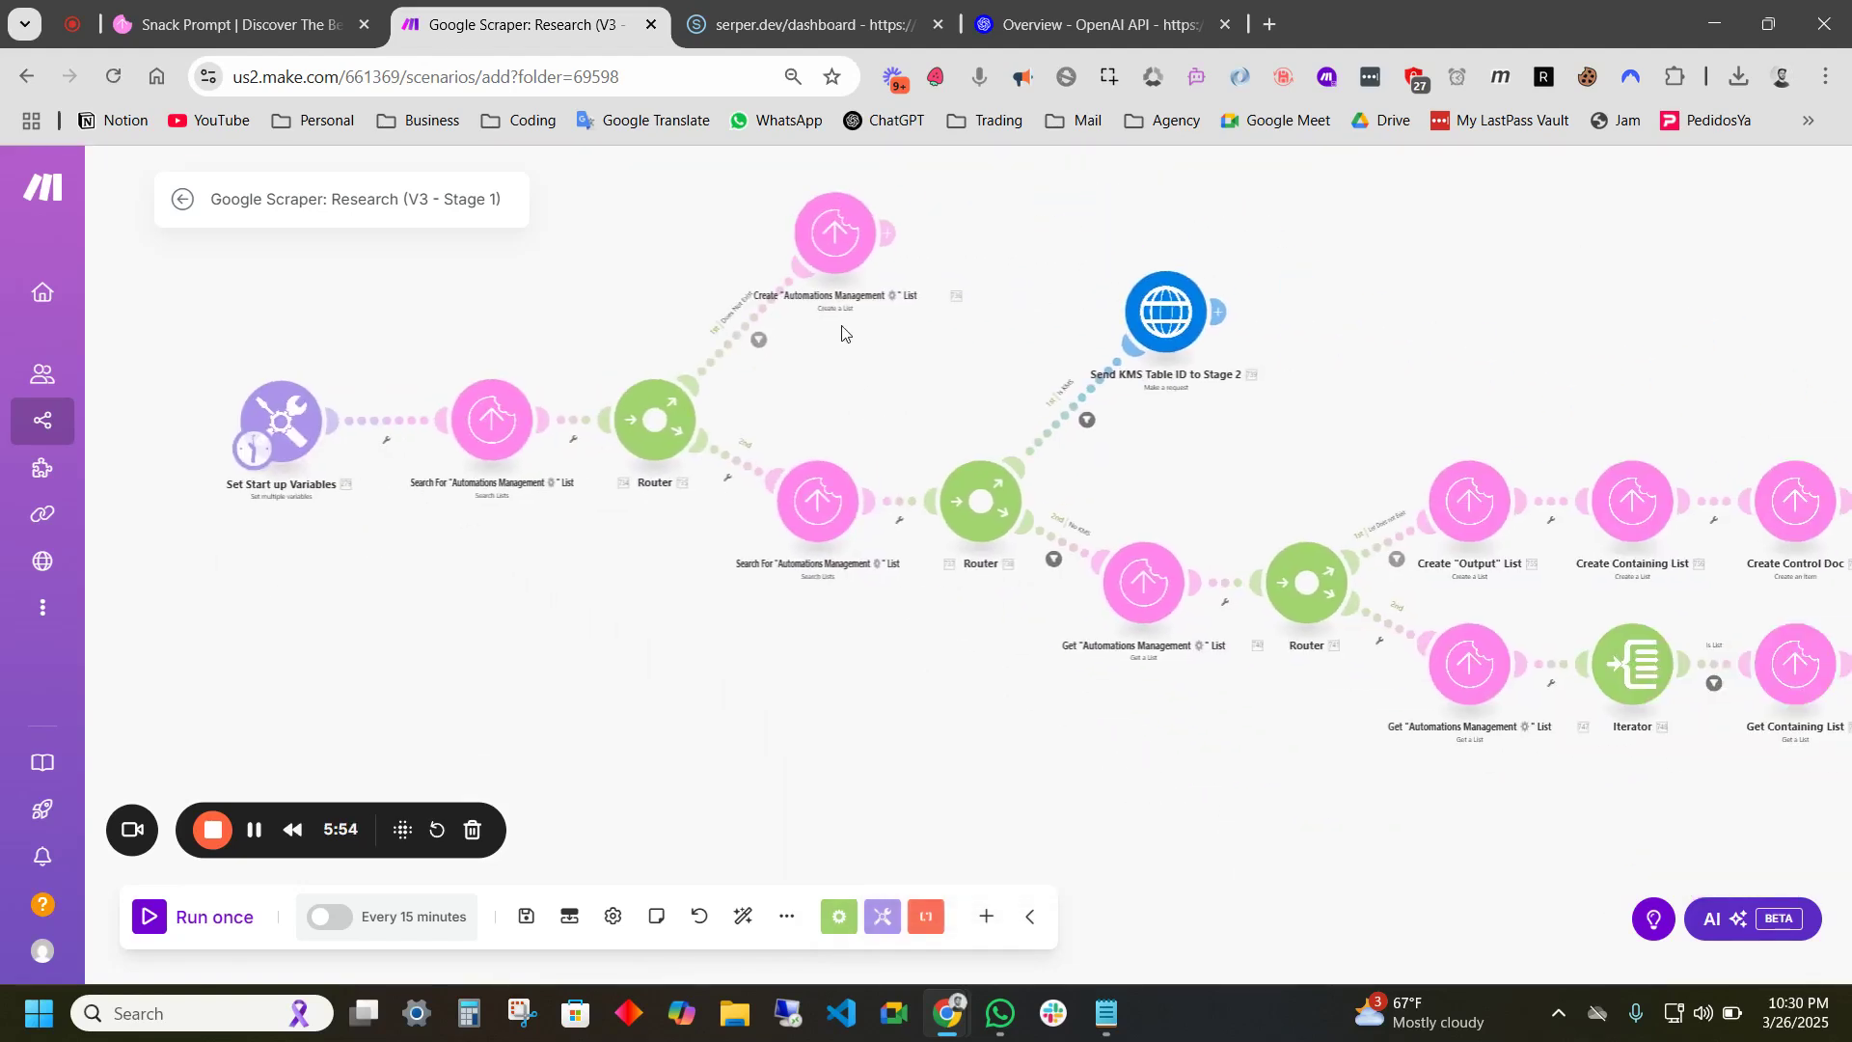
left_click_drag(1507, 374, 1281, 304)
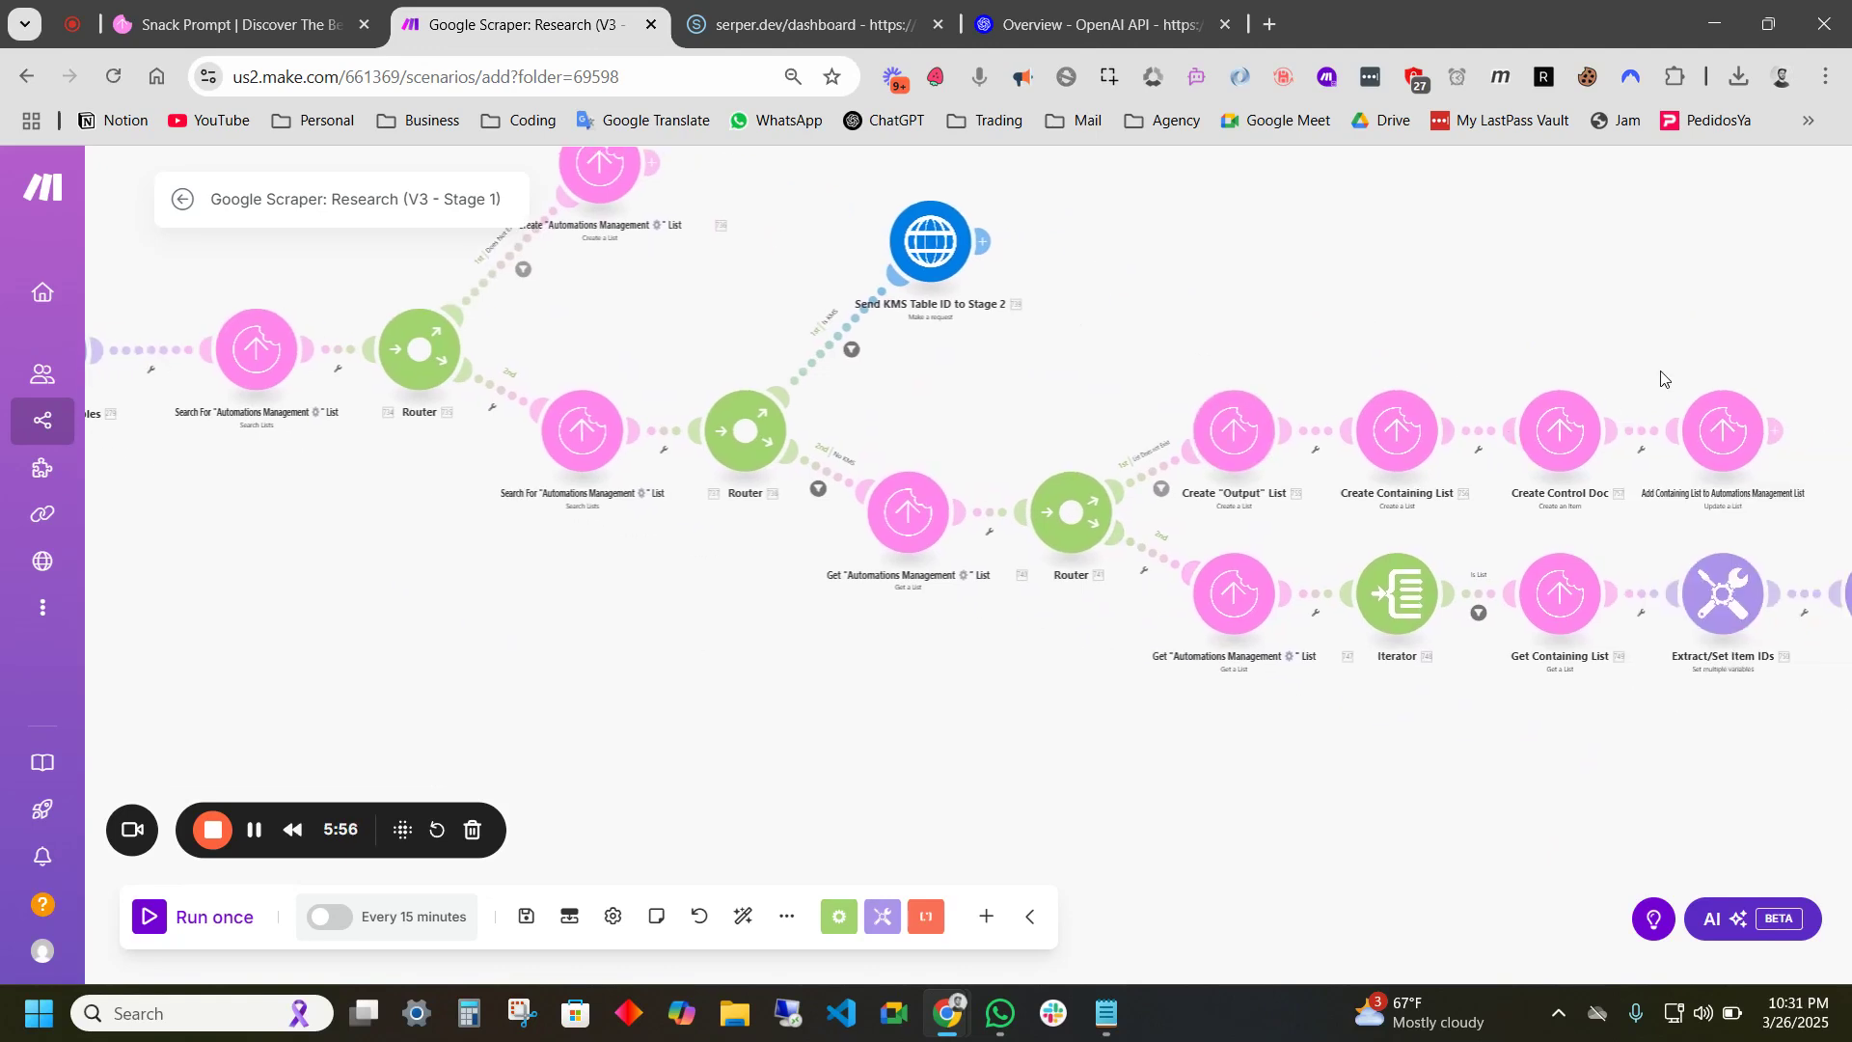
left_click_drag(1649, 385, 1344, 331)
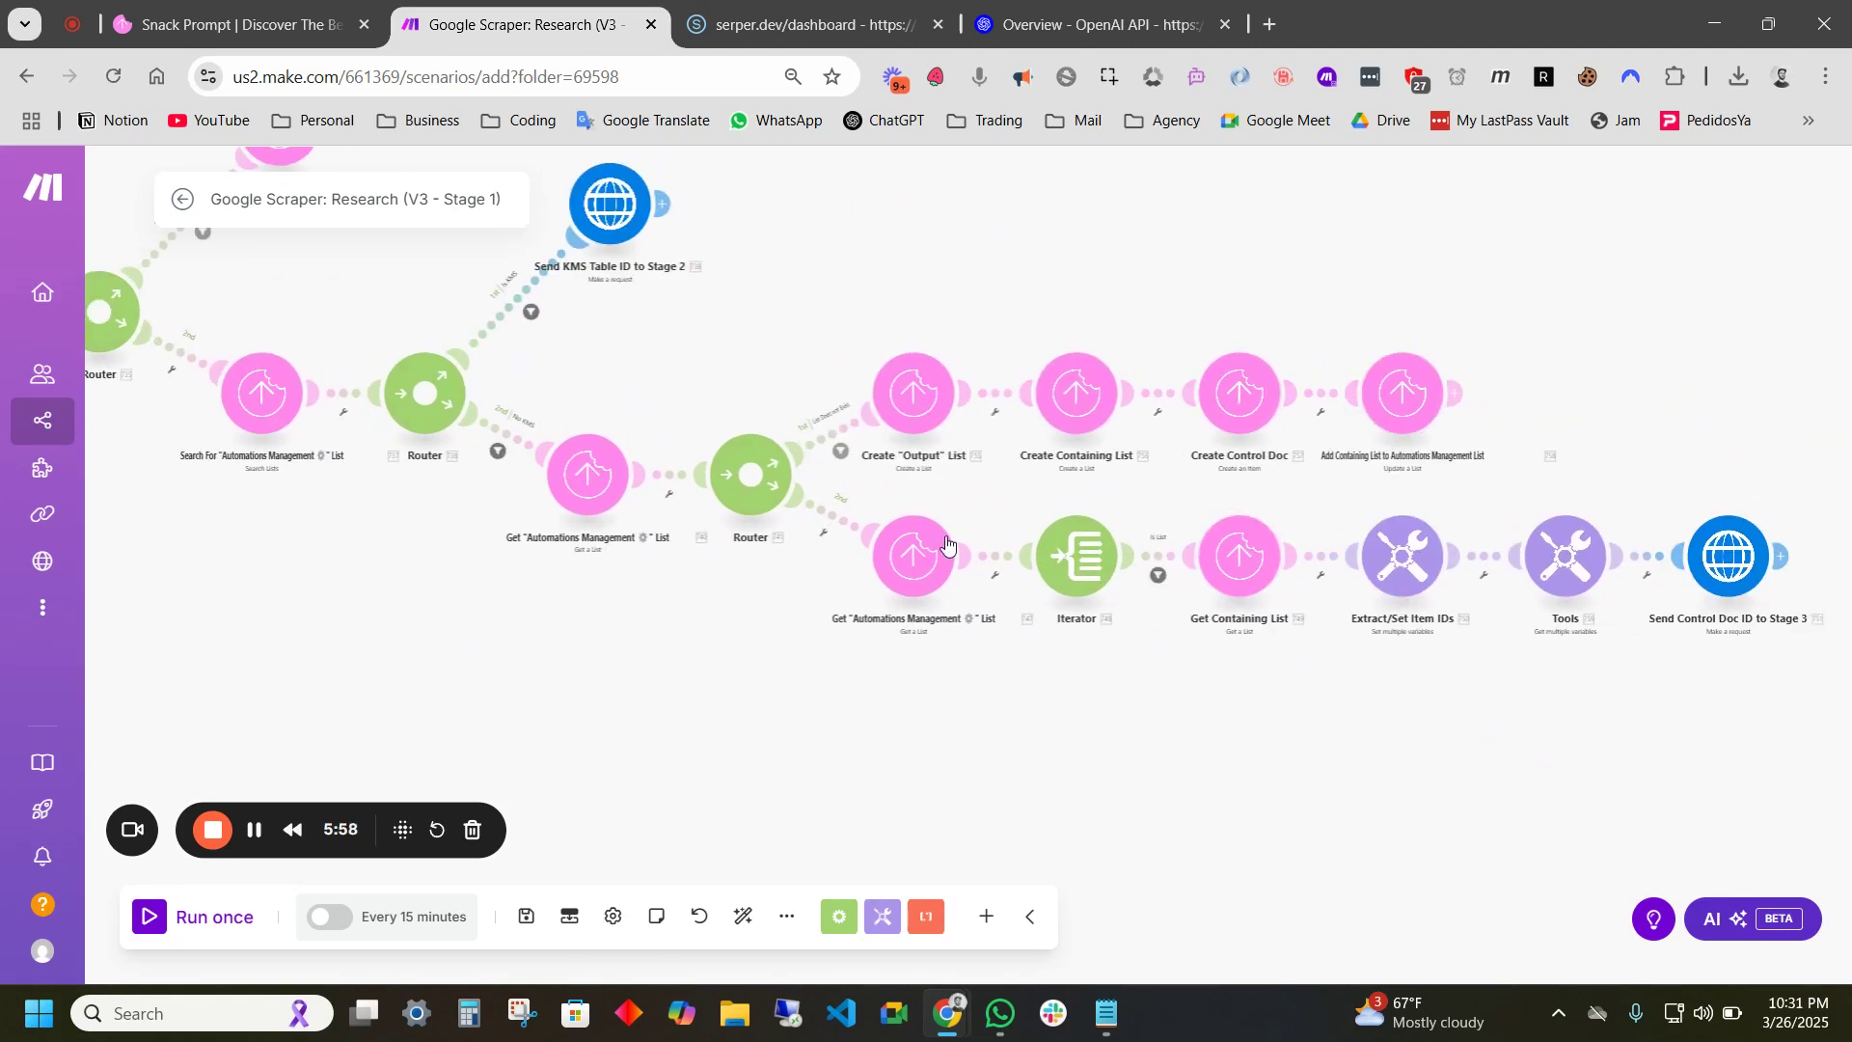
left_click_drag(777, 628, 1009, 778)
left_click_drag(607, 479, 933, 487)
- Set CP Demo Connection on the Create "Automations Management" List and second Search modules
left_click(1003, 387)
left_click(1195, 371)
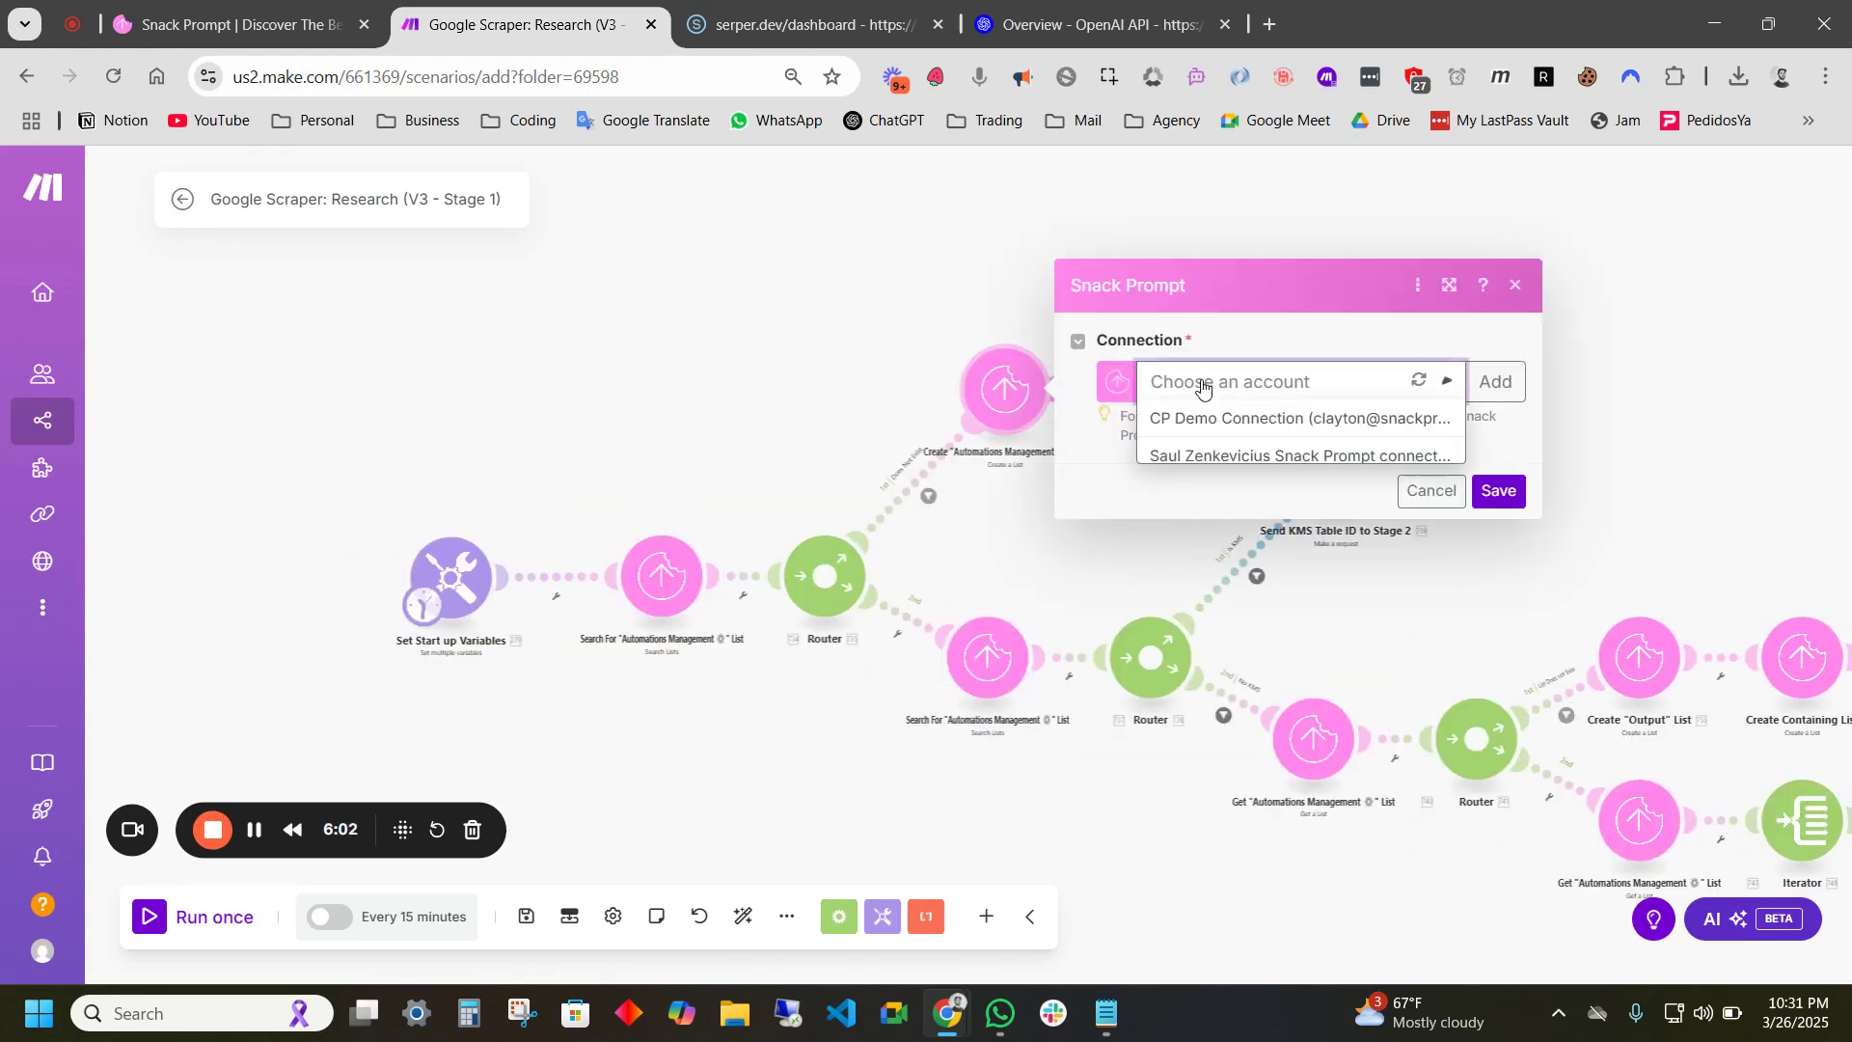
left_click(1154, 417)
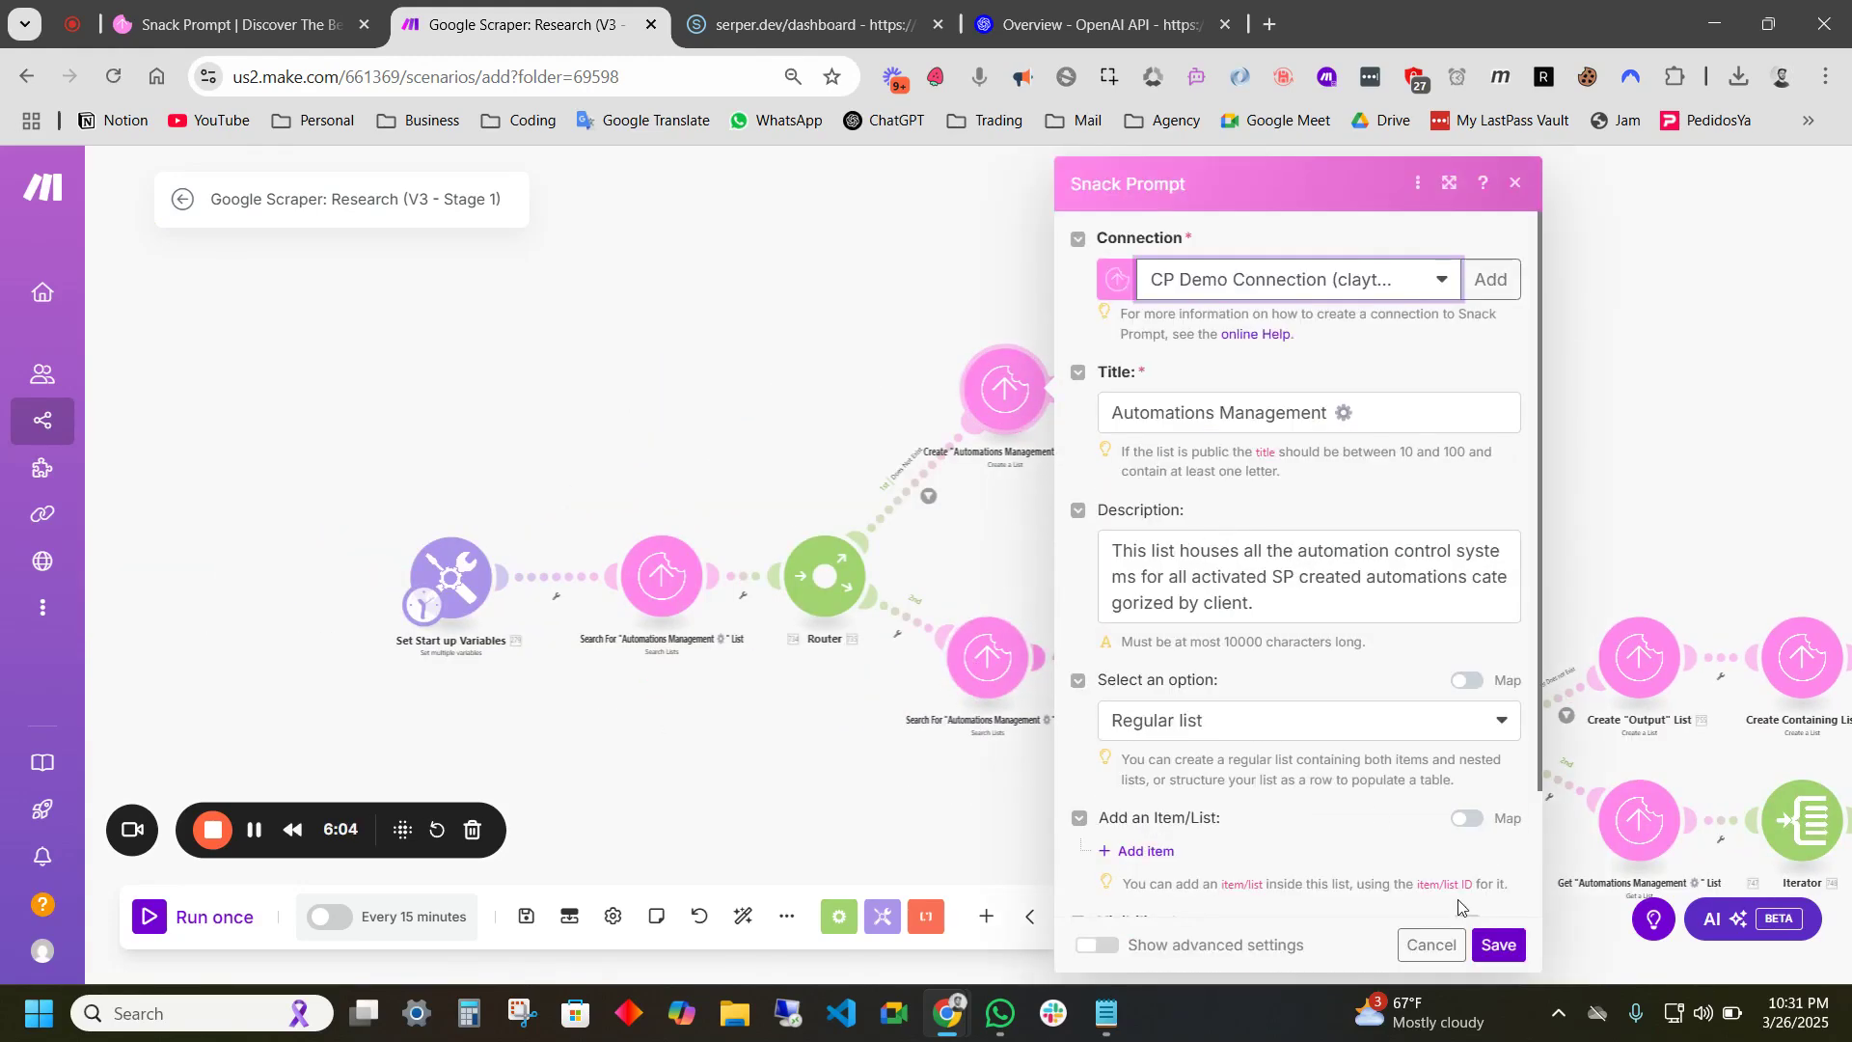
left_click(1494, 953)
left_click(986, 656)
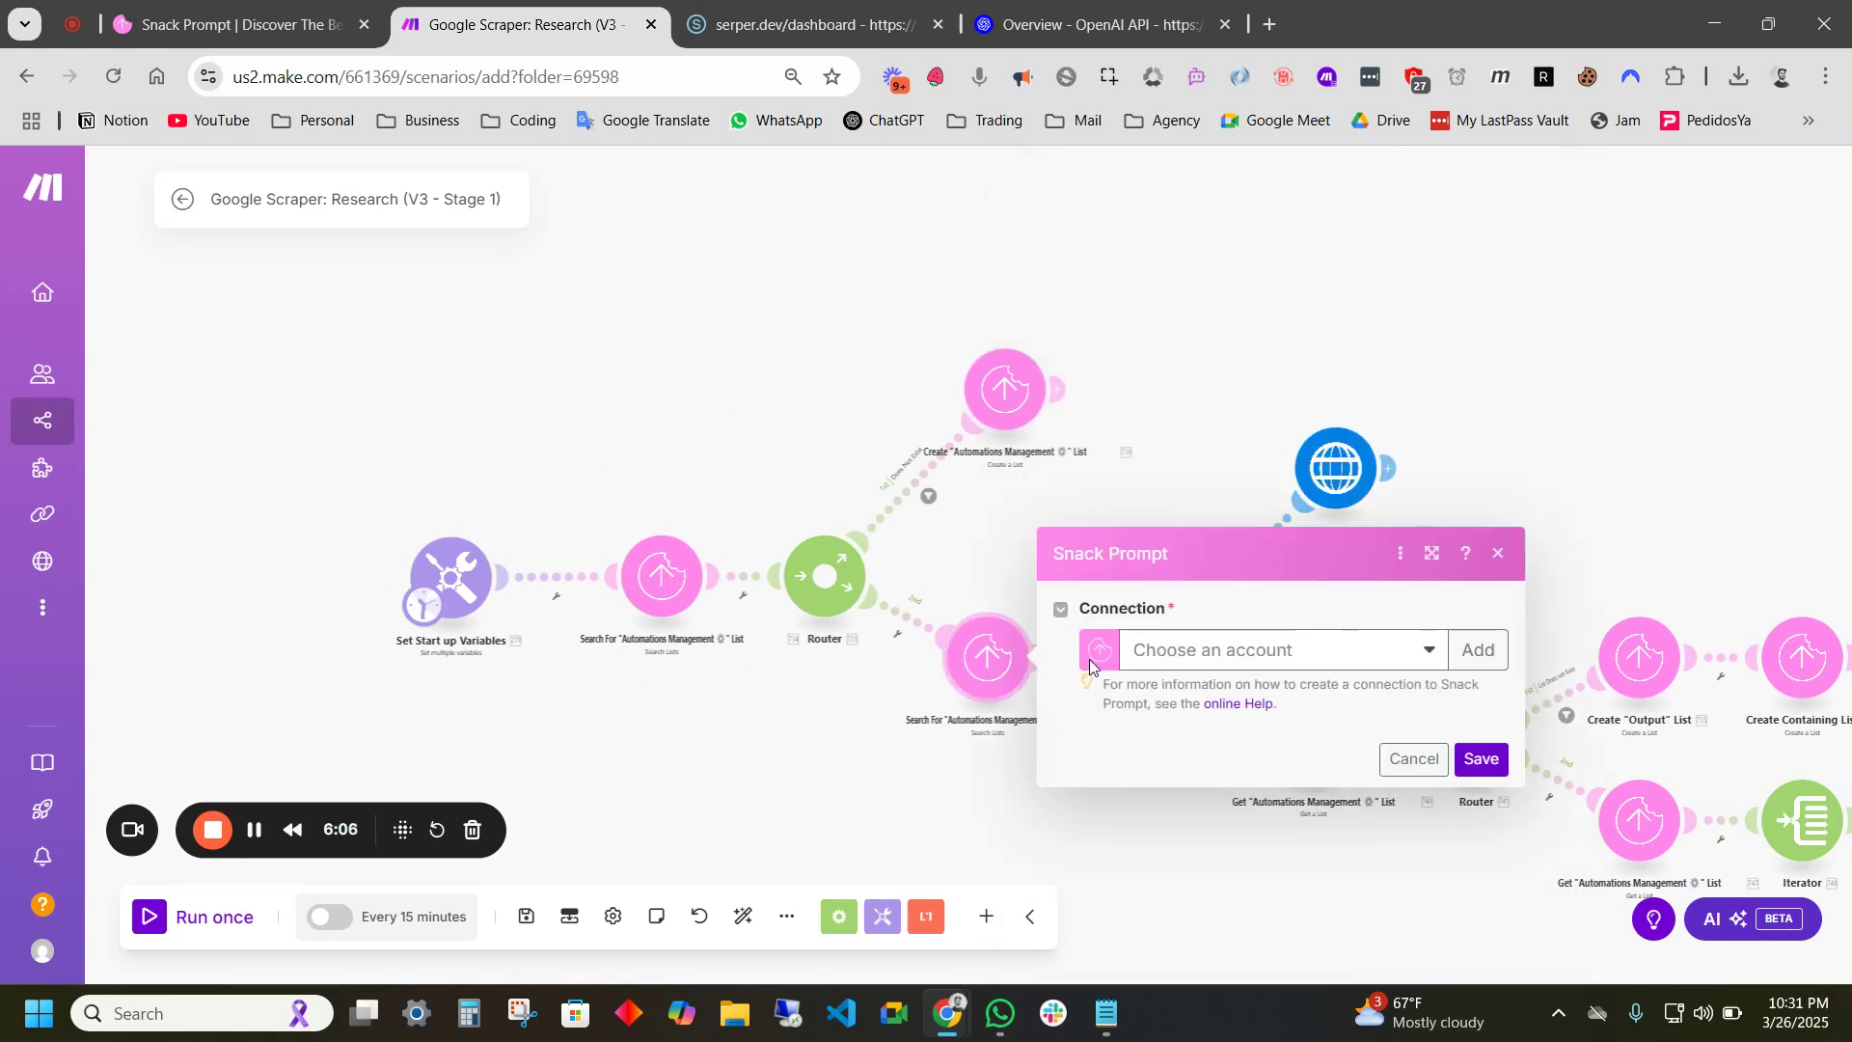
left_click(1196, 649)
left_click(1201, 687)
left_click(1476, 885)
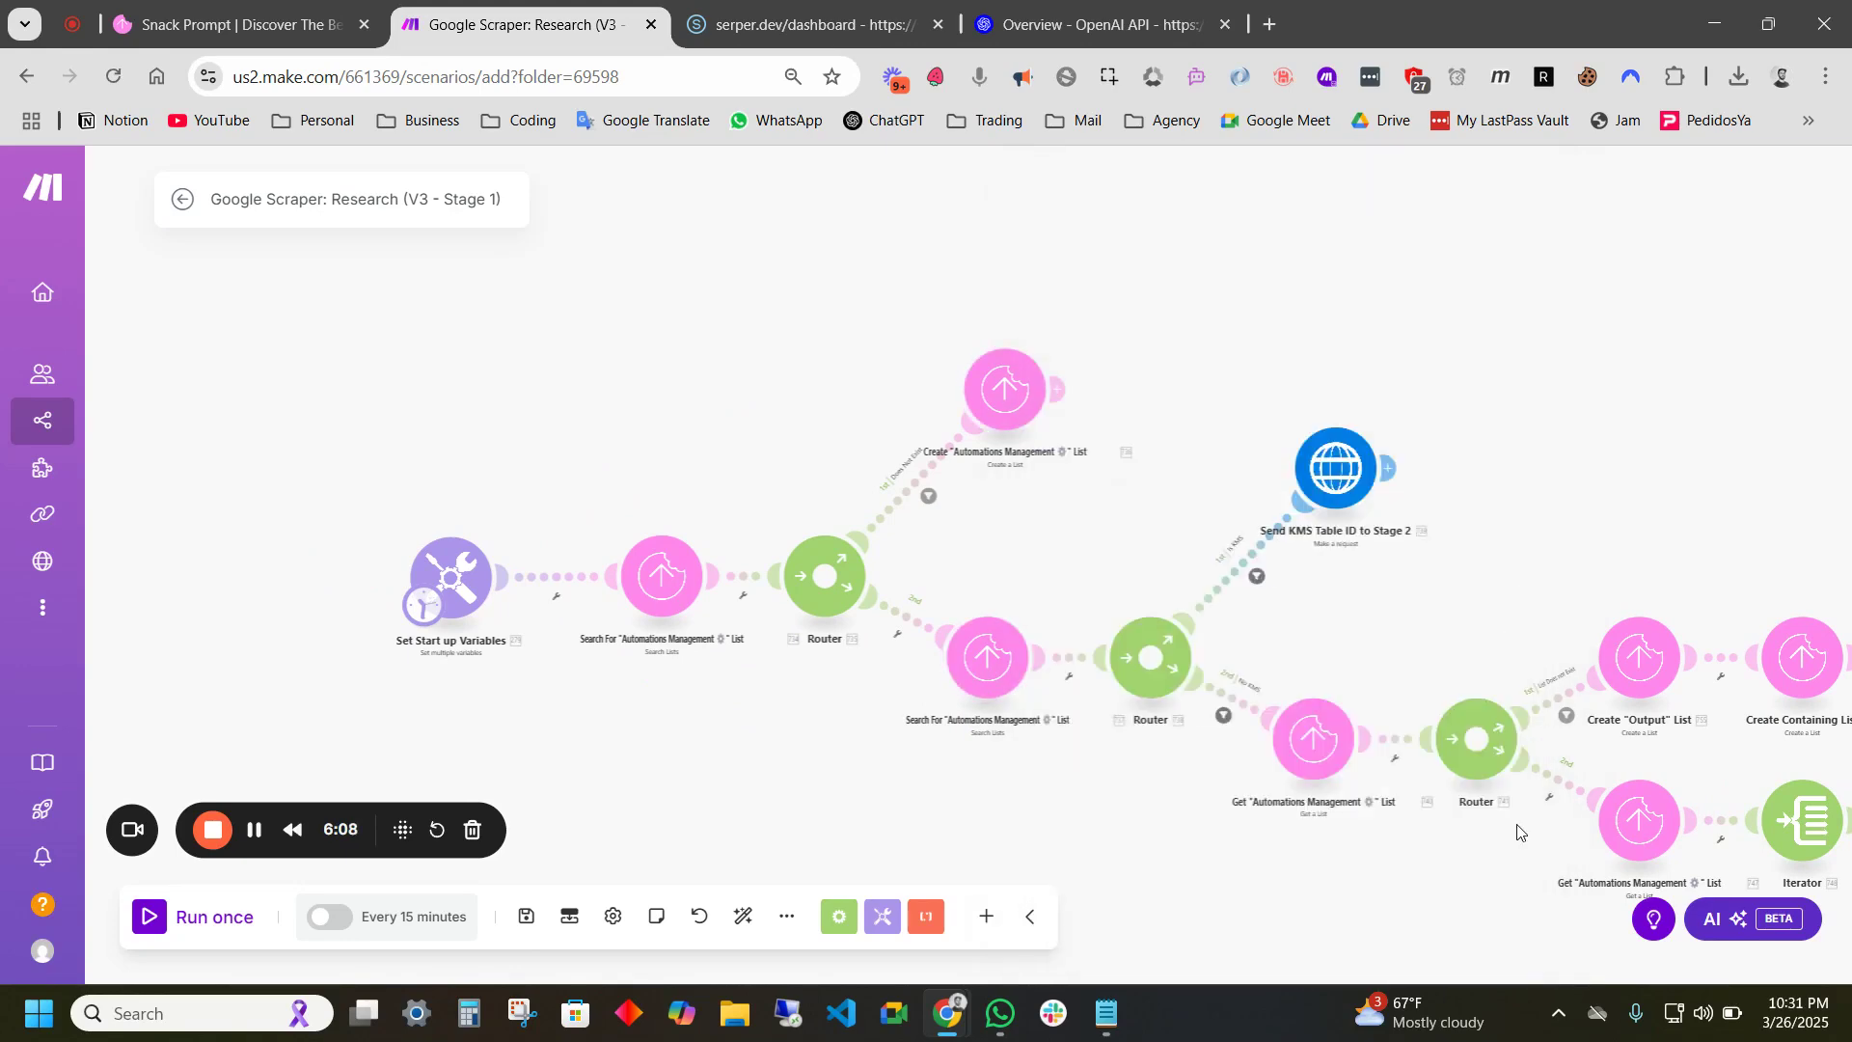
- Set CP Demo Connection on the Get "Automations Management" List and Create "Output" List modules
left_click(1096, 628)
left_click(1244, 608)
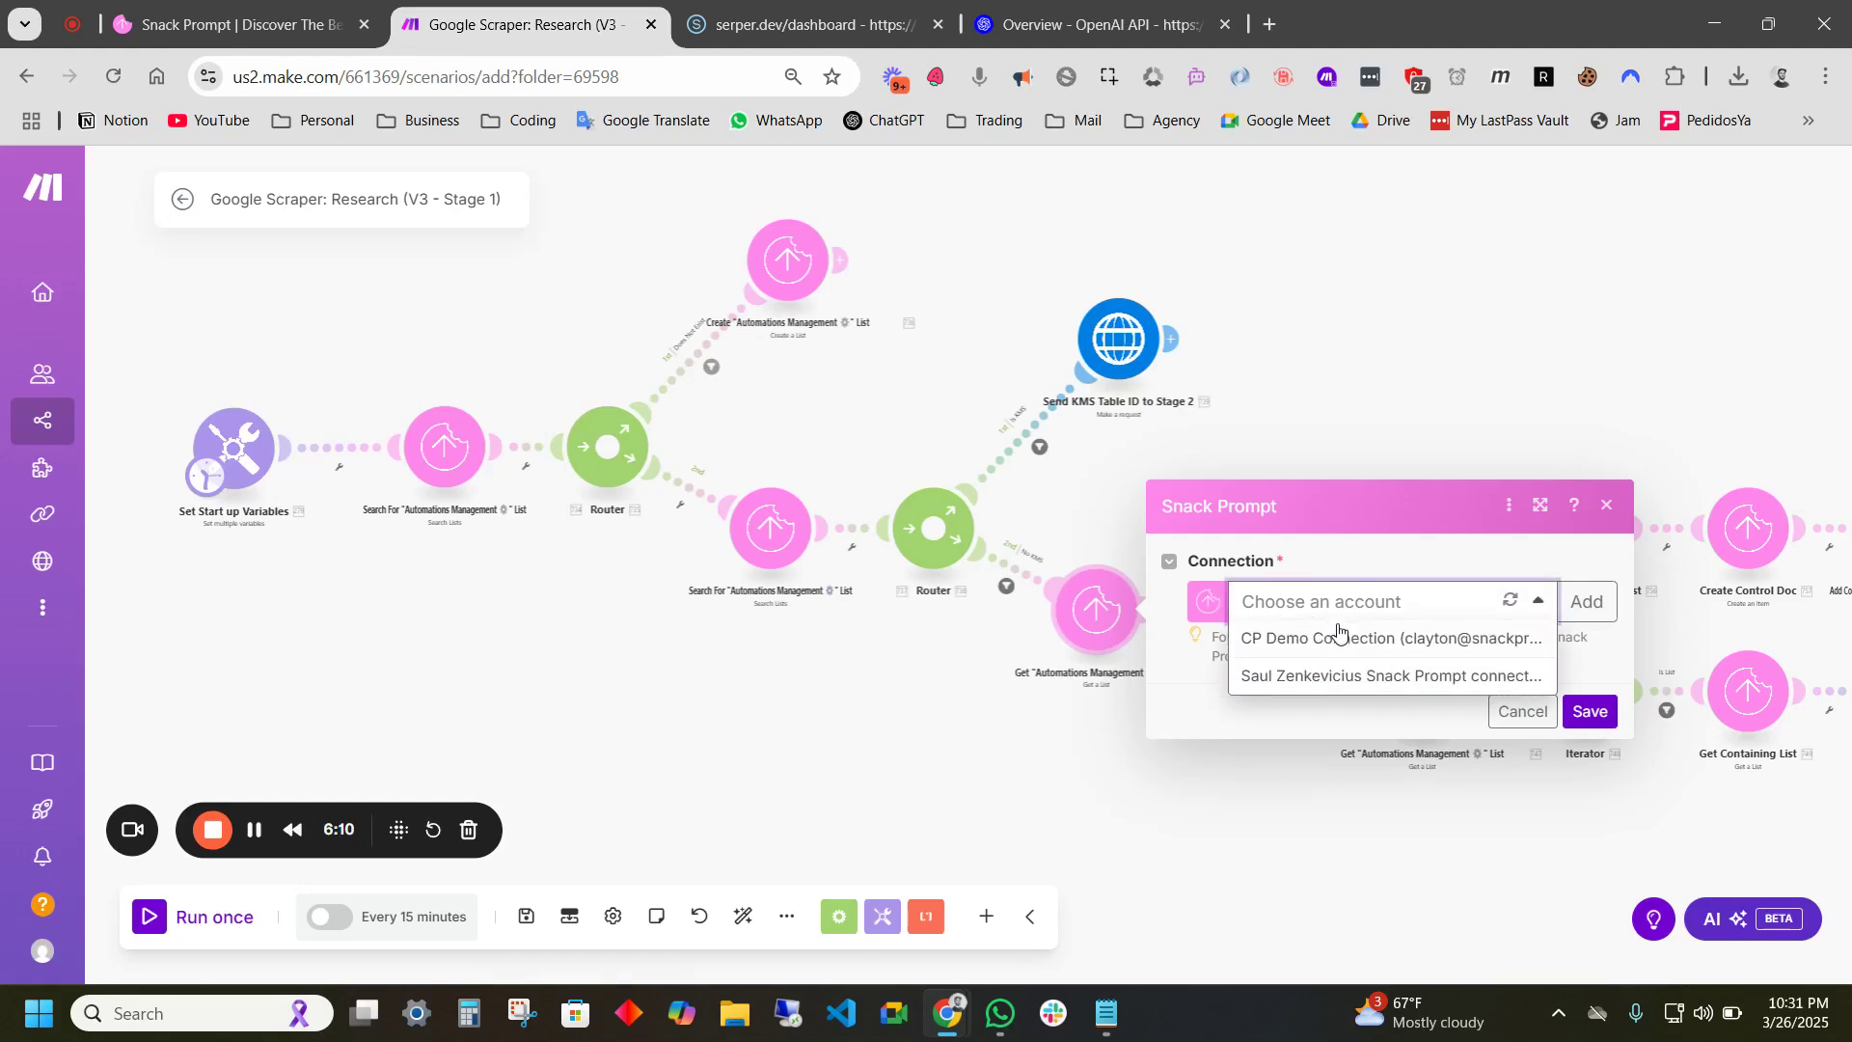
left_click(1341, 638)
left_click(1584, 871)
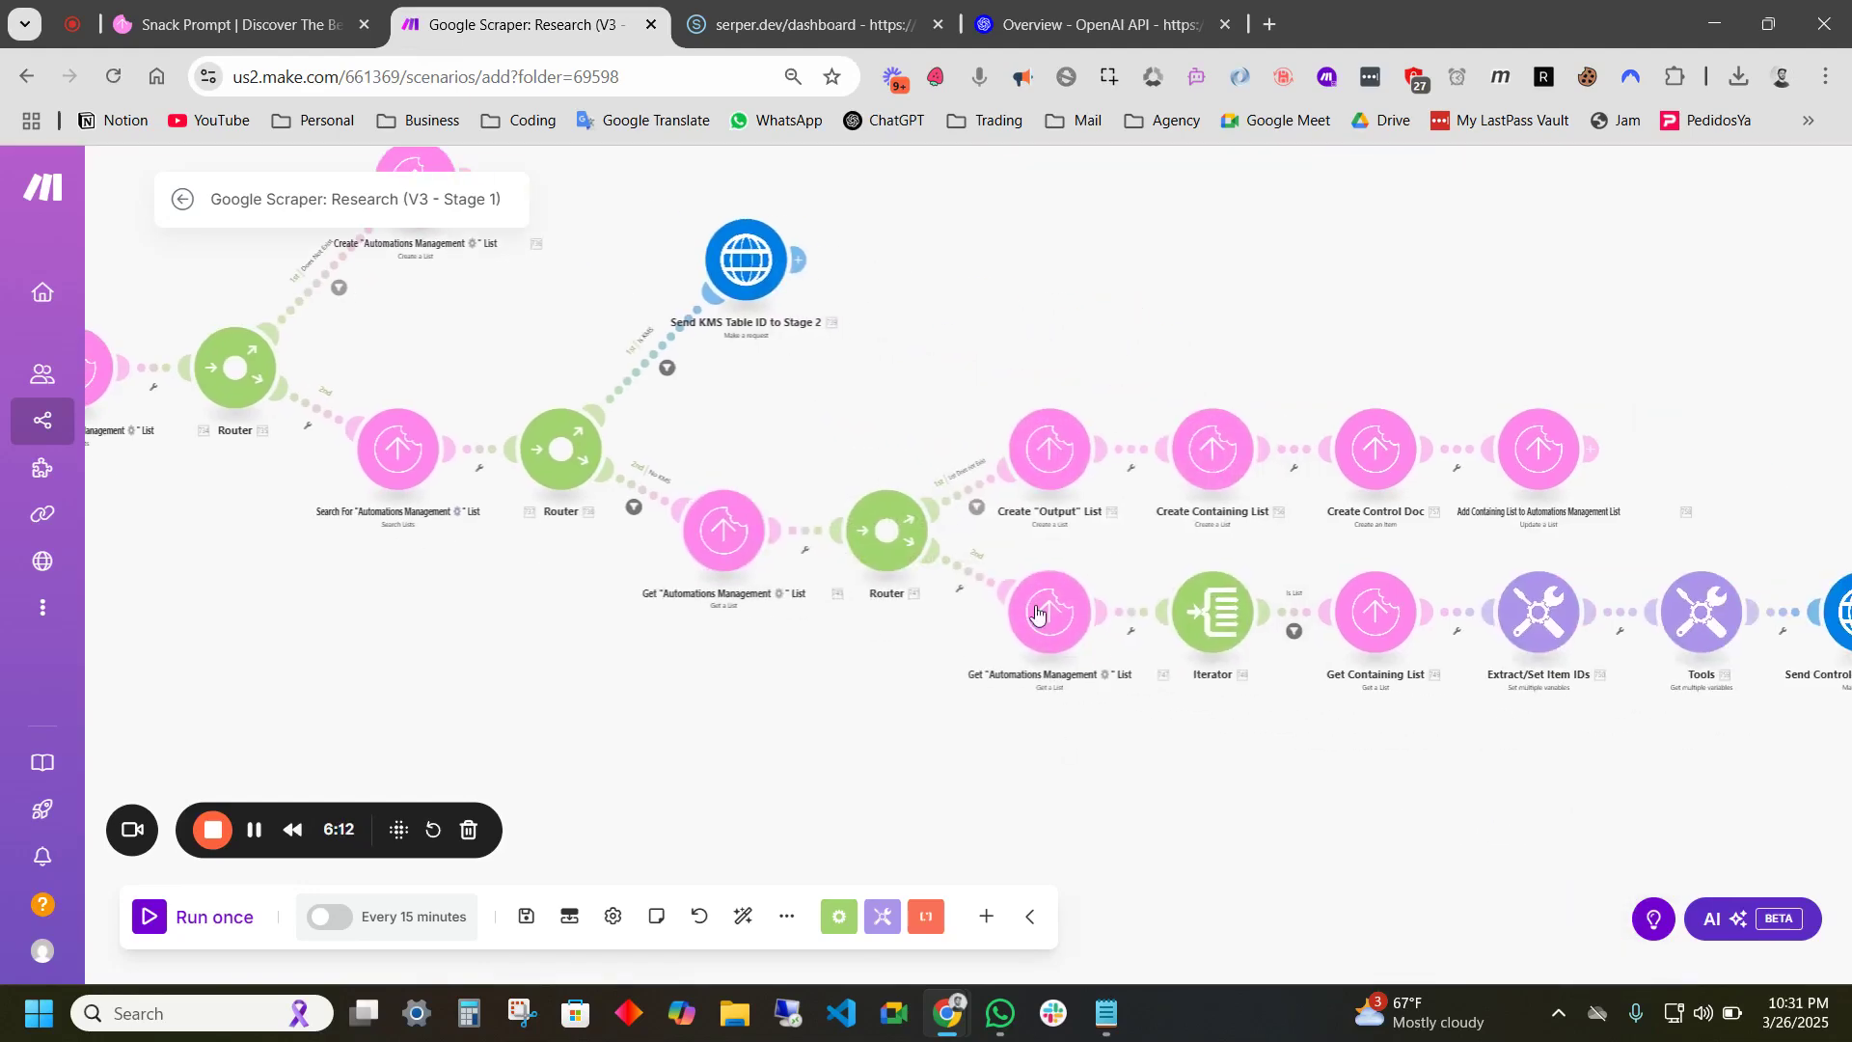
left_click(1047, 449)
left_click(1251, 453)
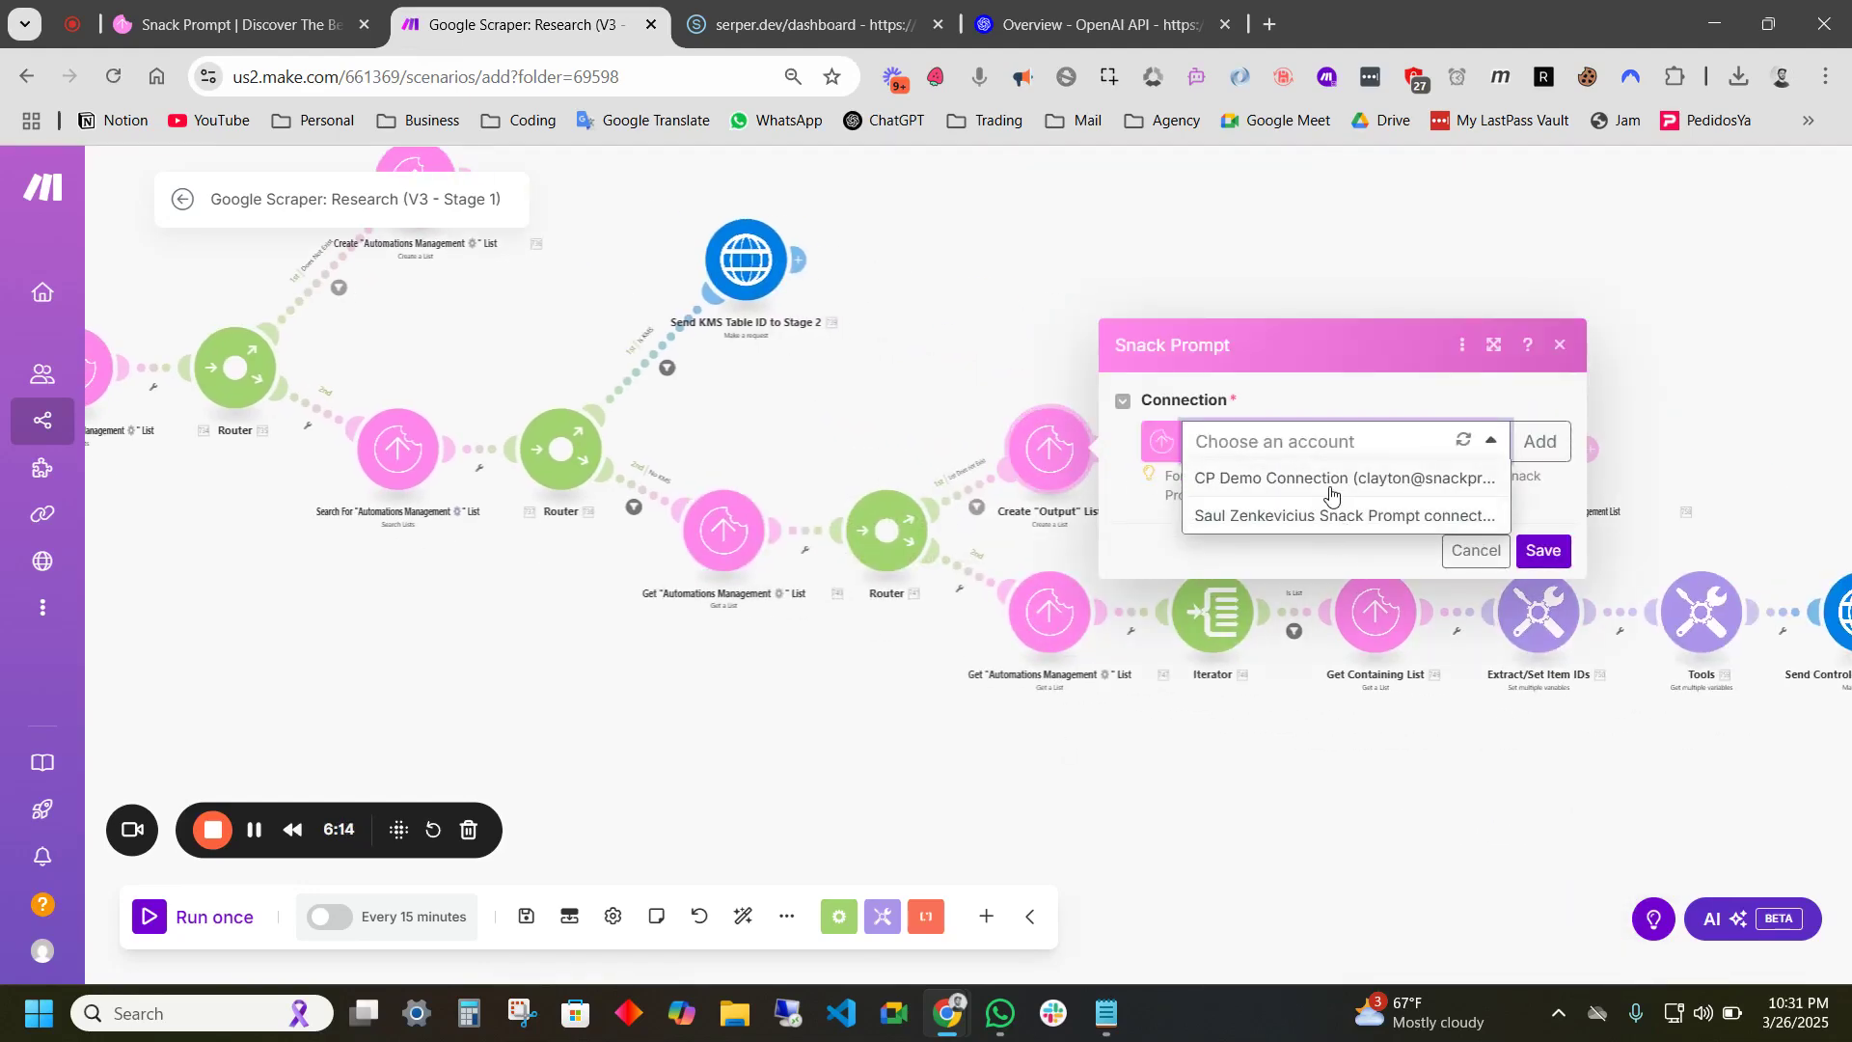
left_click(1329, 482)
left_click(1543, 944)
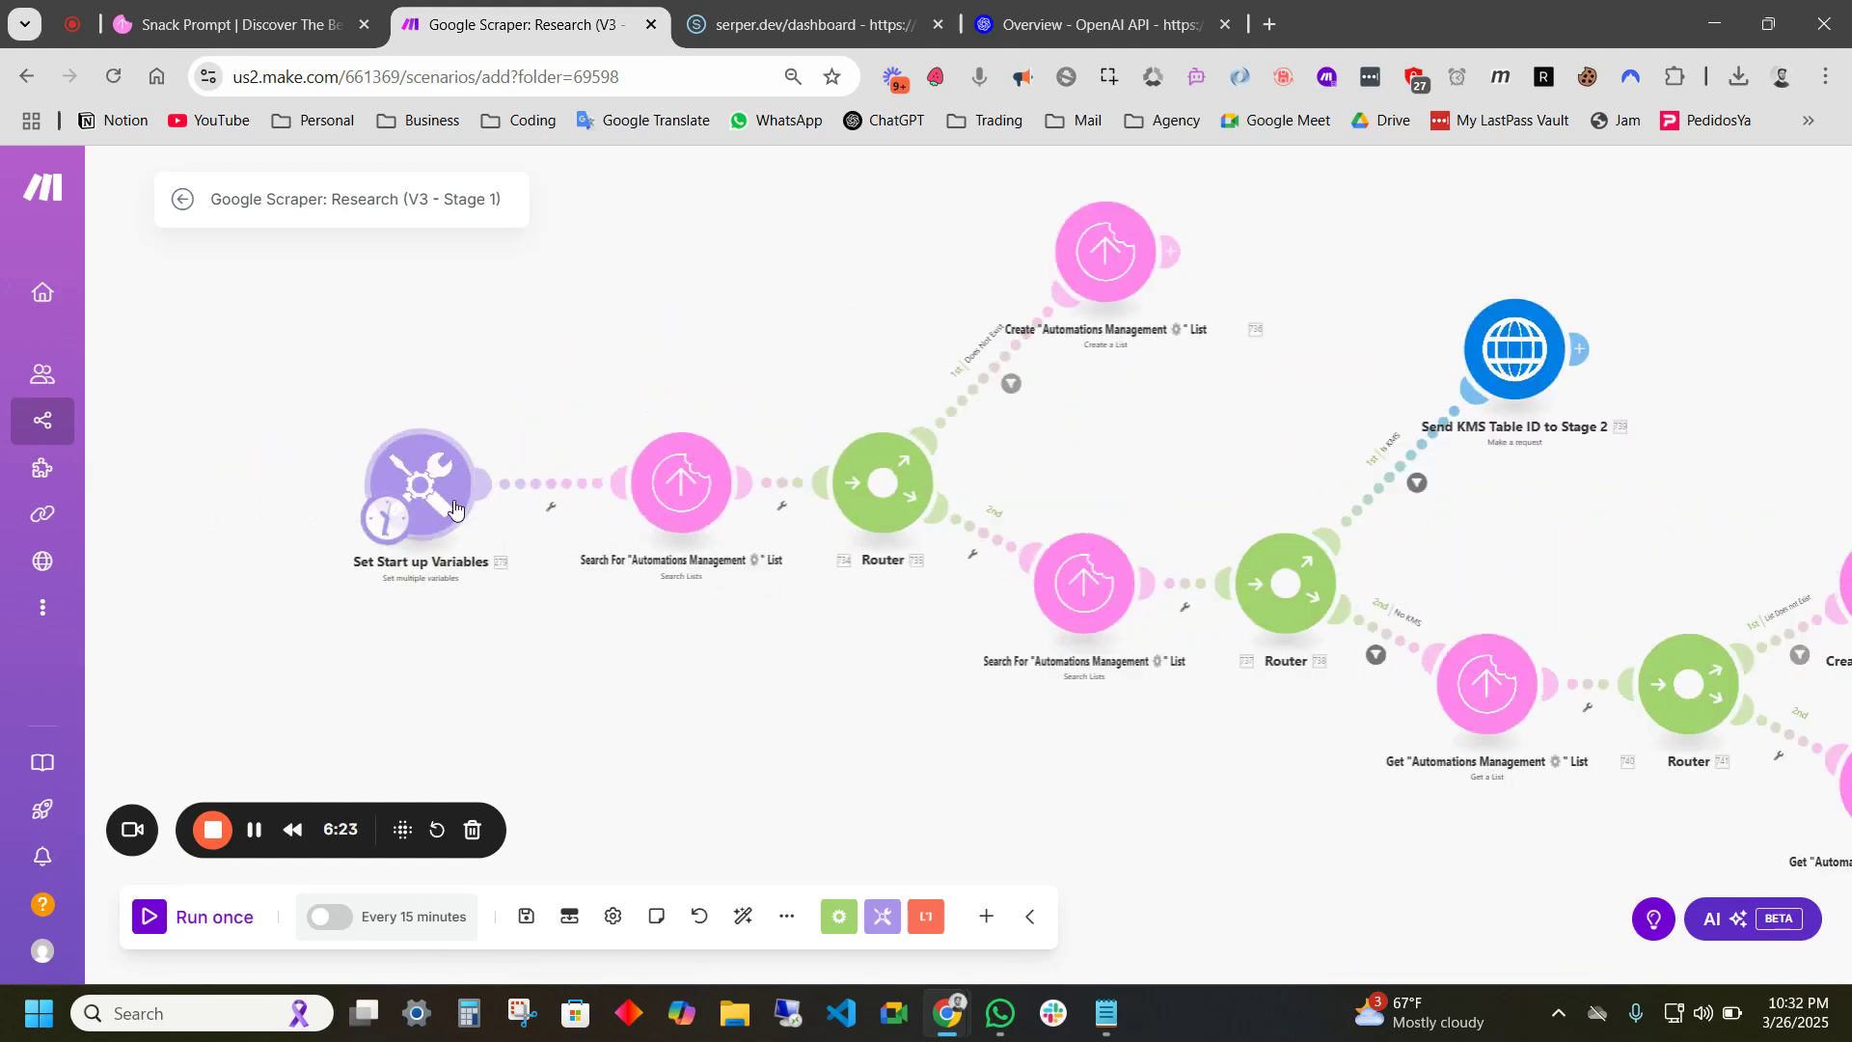
- Empty the Serper API Key and KMS Table ID start-up variable values, then go back to Snack Prompt
left_click(429, 513)
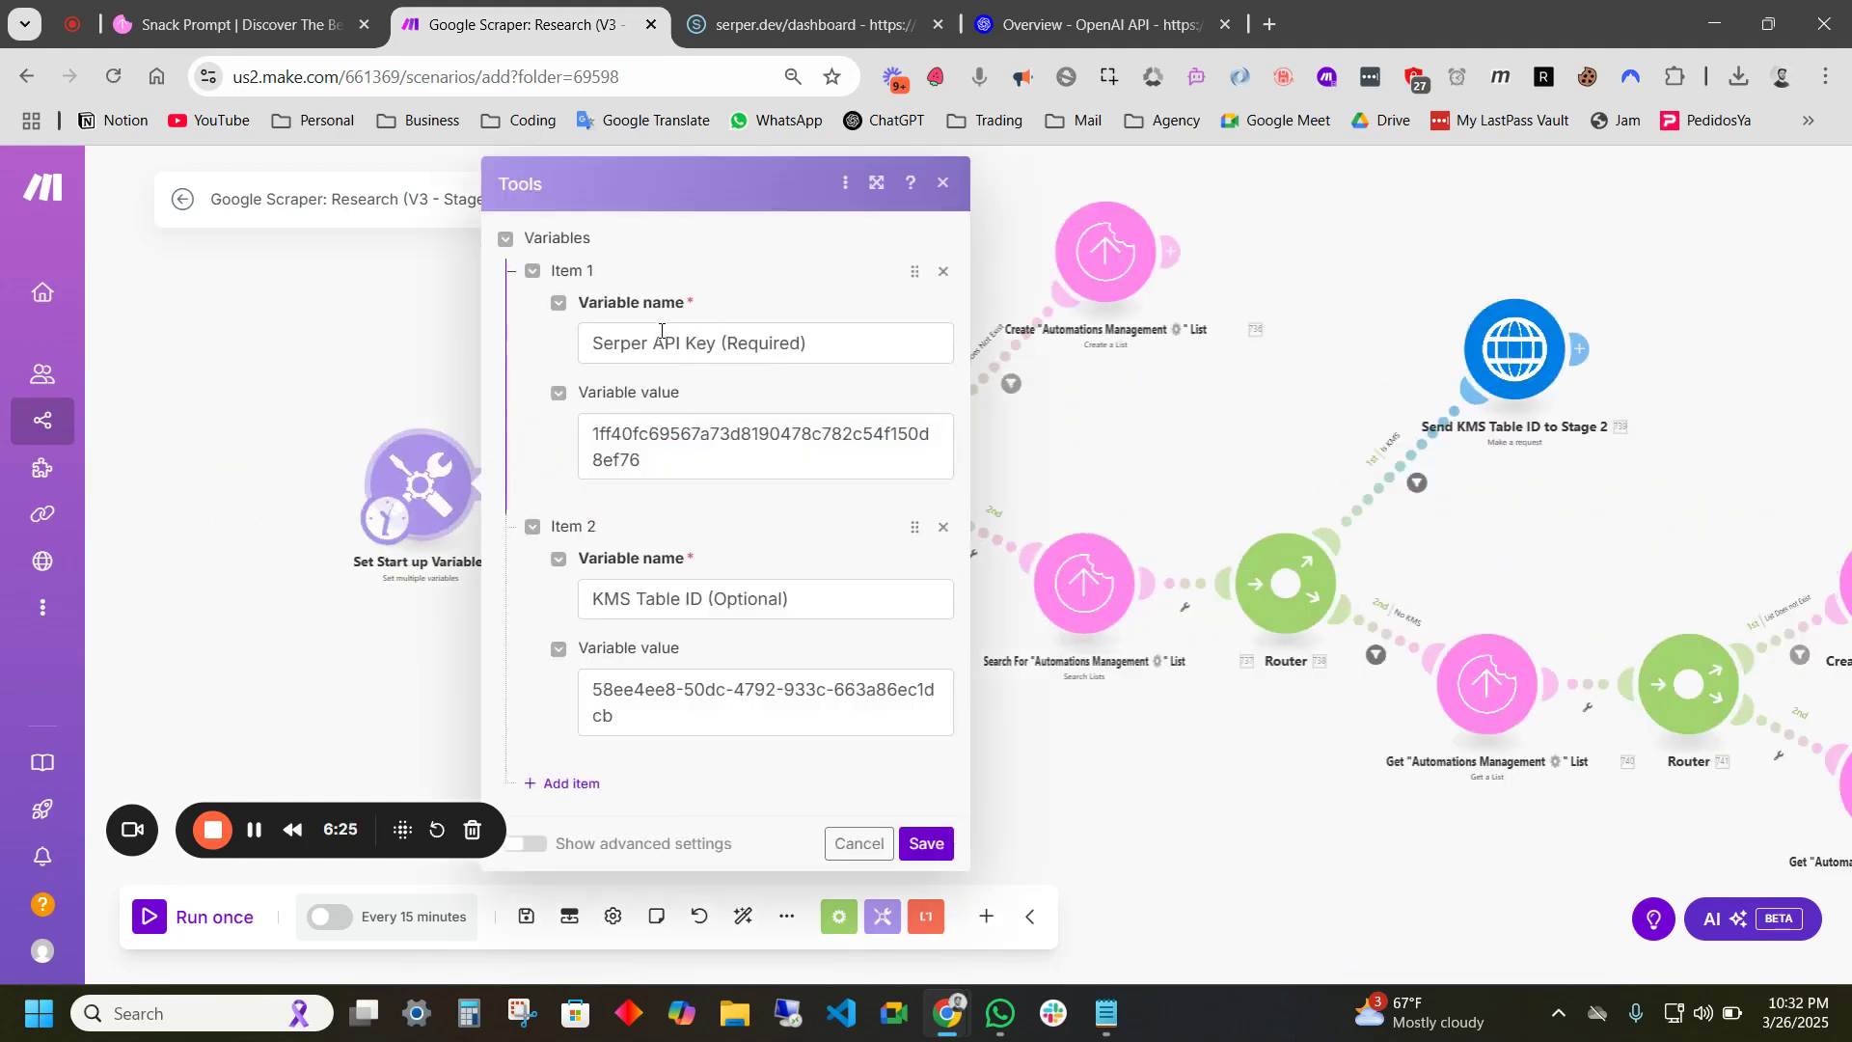
left_click(674, 427)
key("ctrl+a")
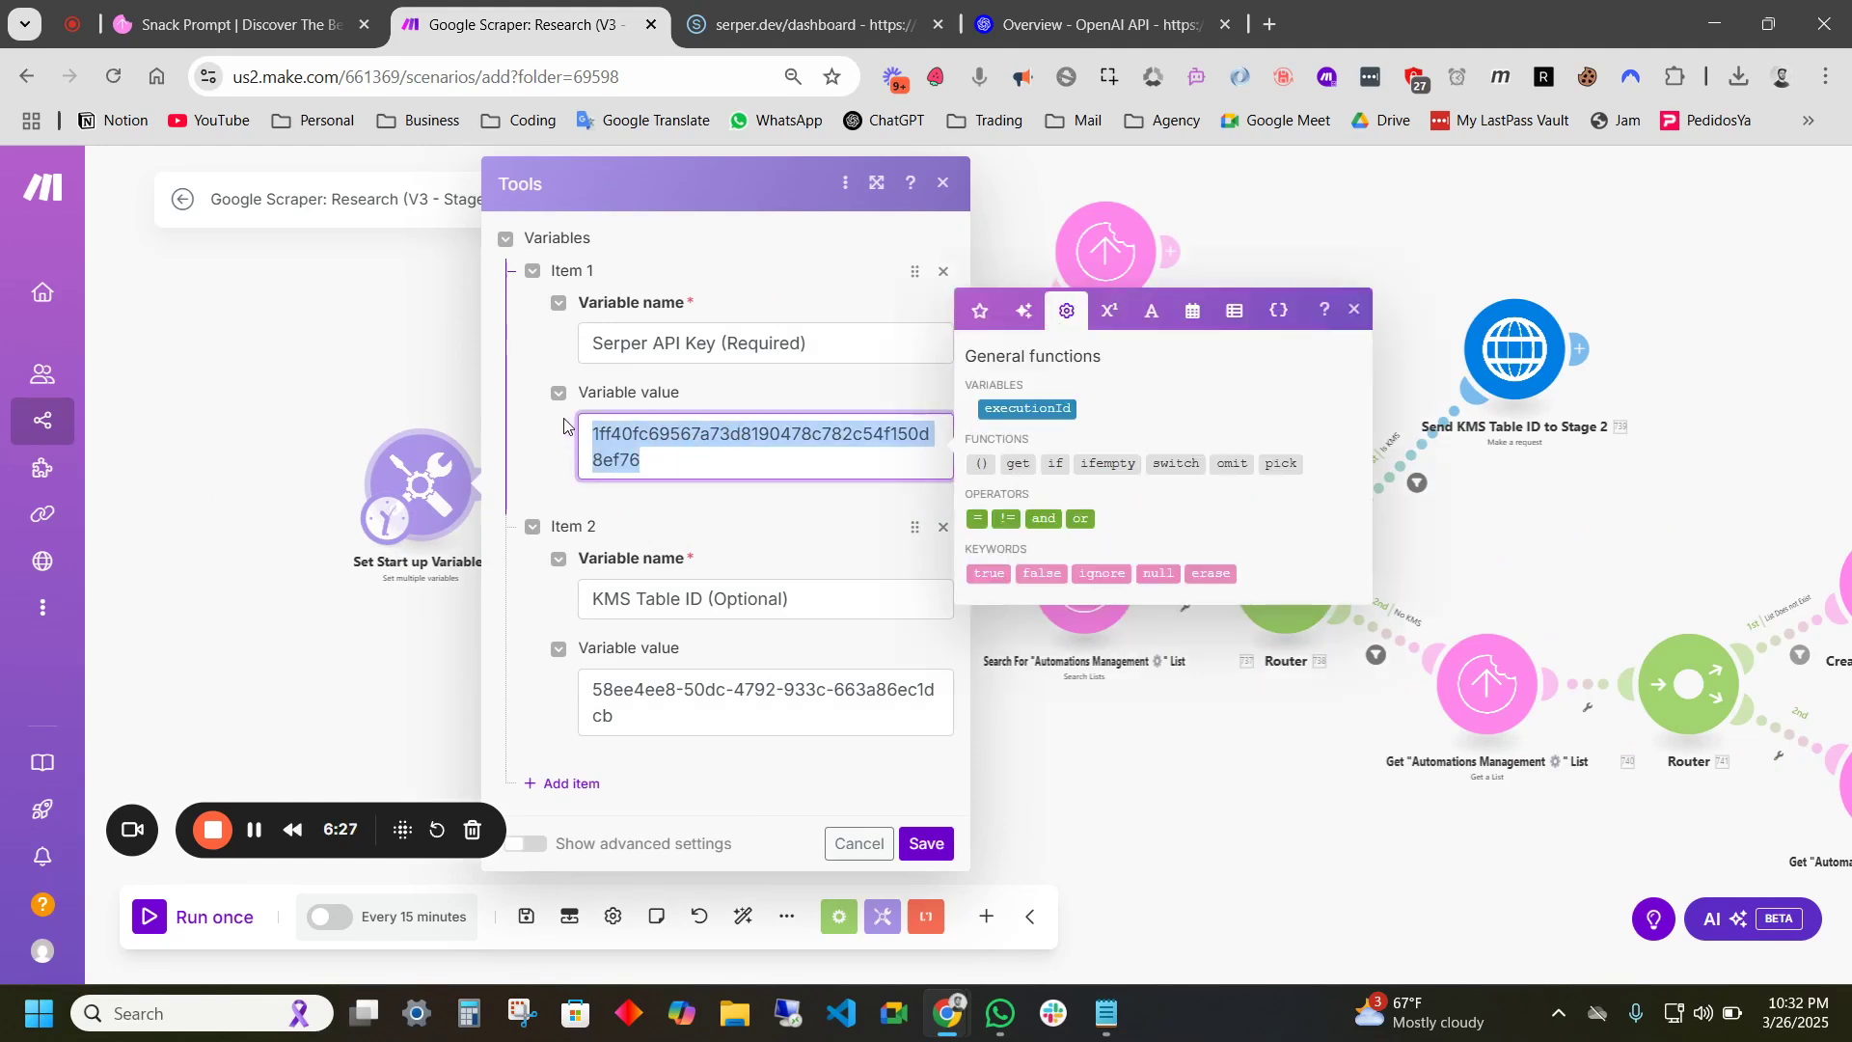
key("BackSpace")
left_click(588, 652)
key("ctrl+a")
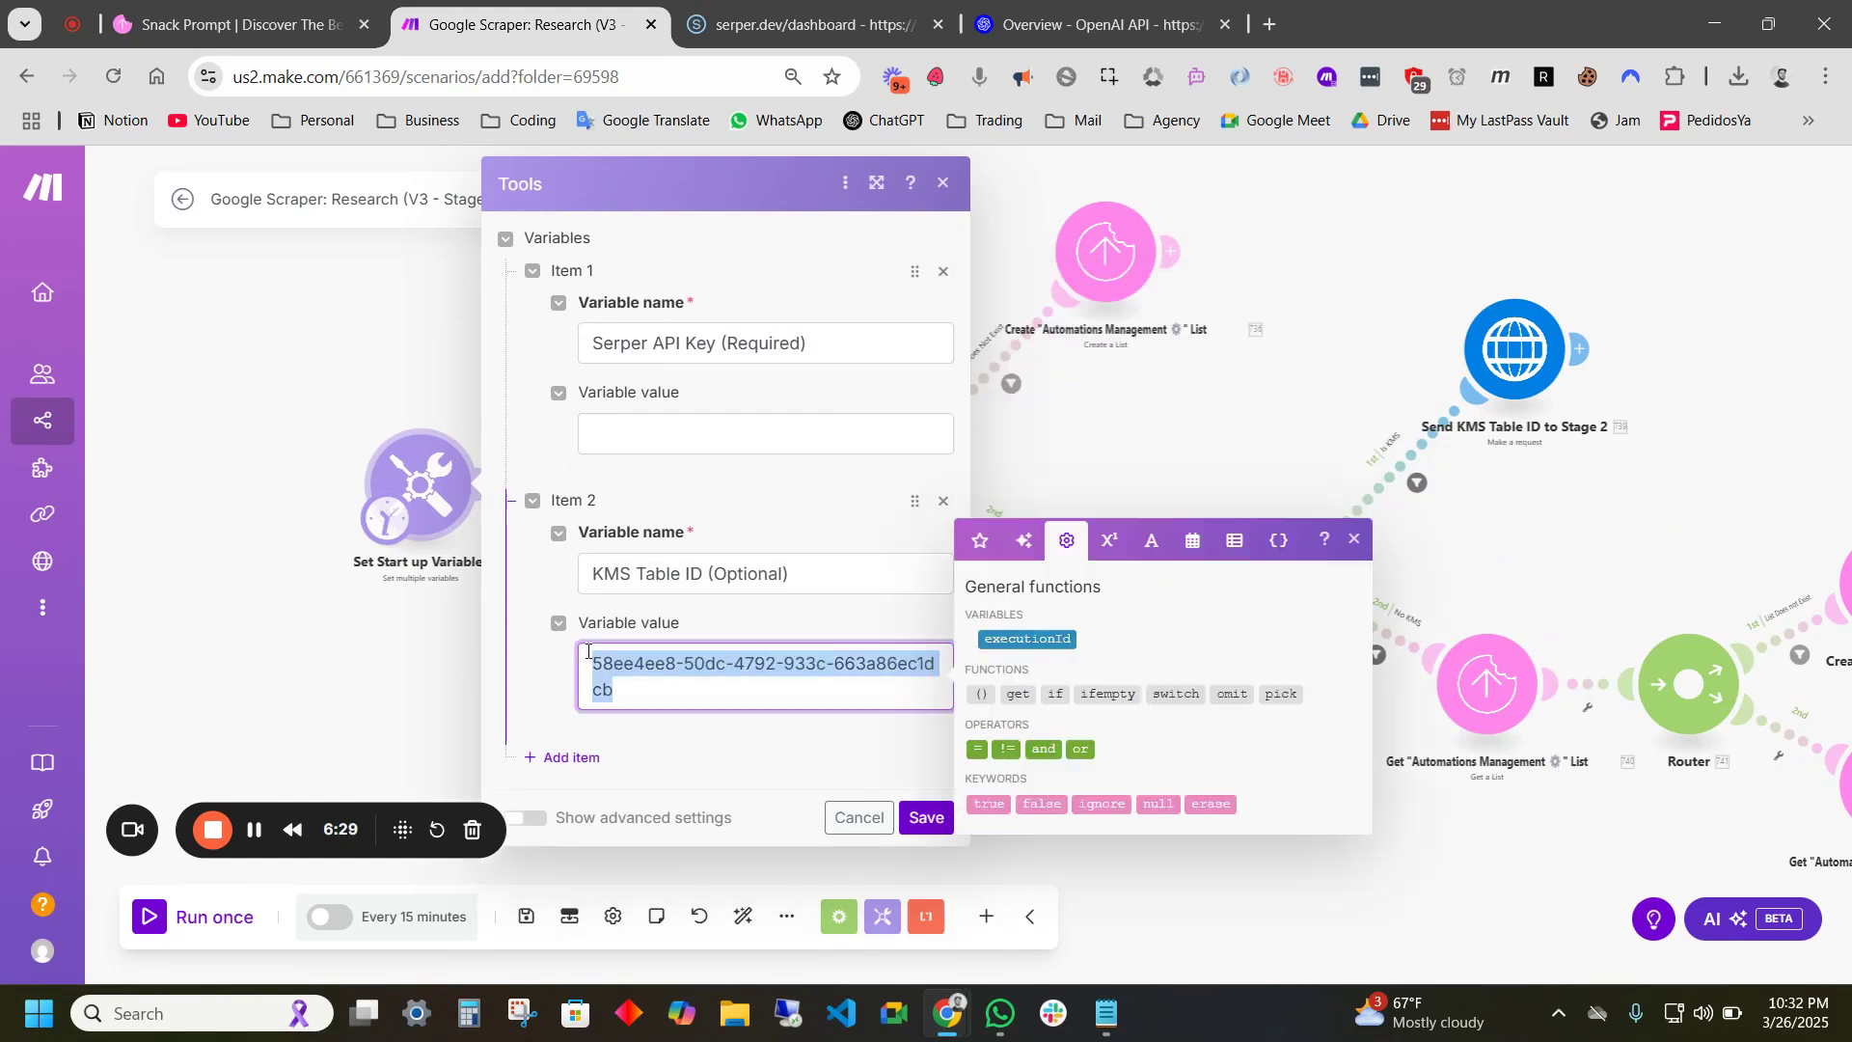
key("BackSpace")
left_click(548, 680)
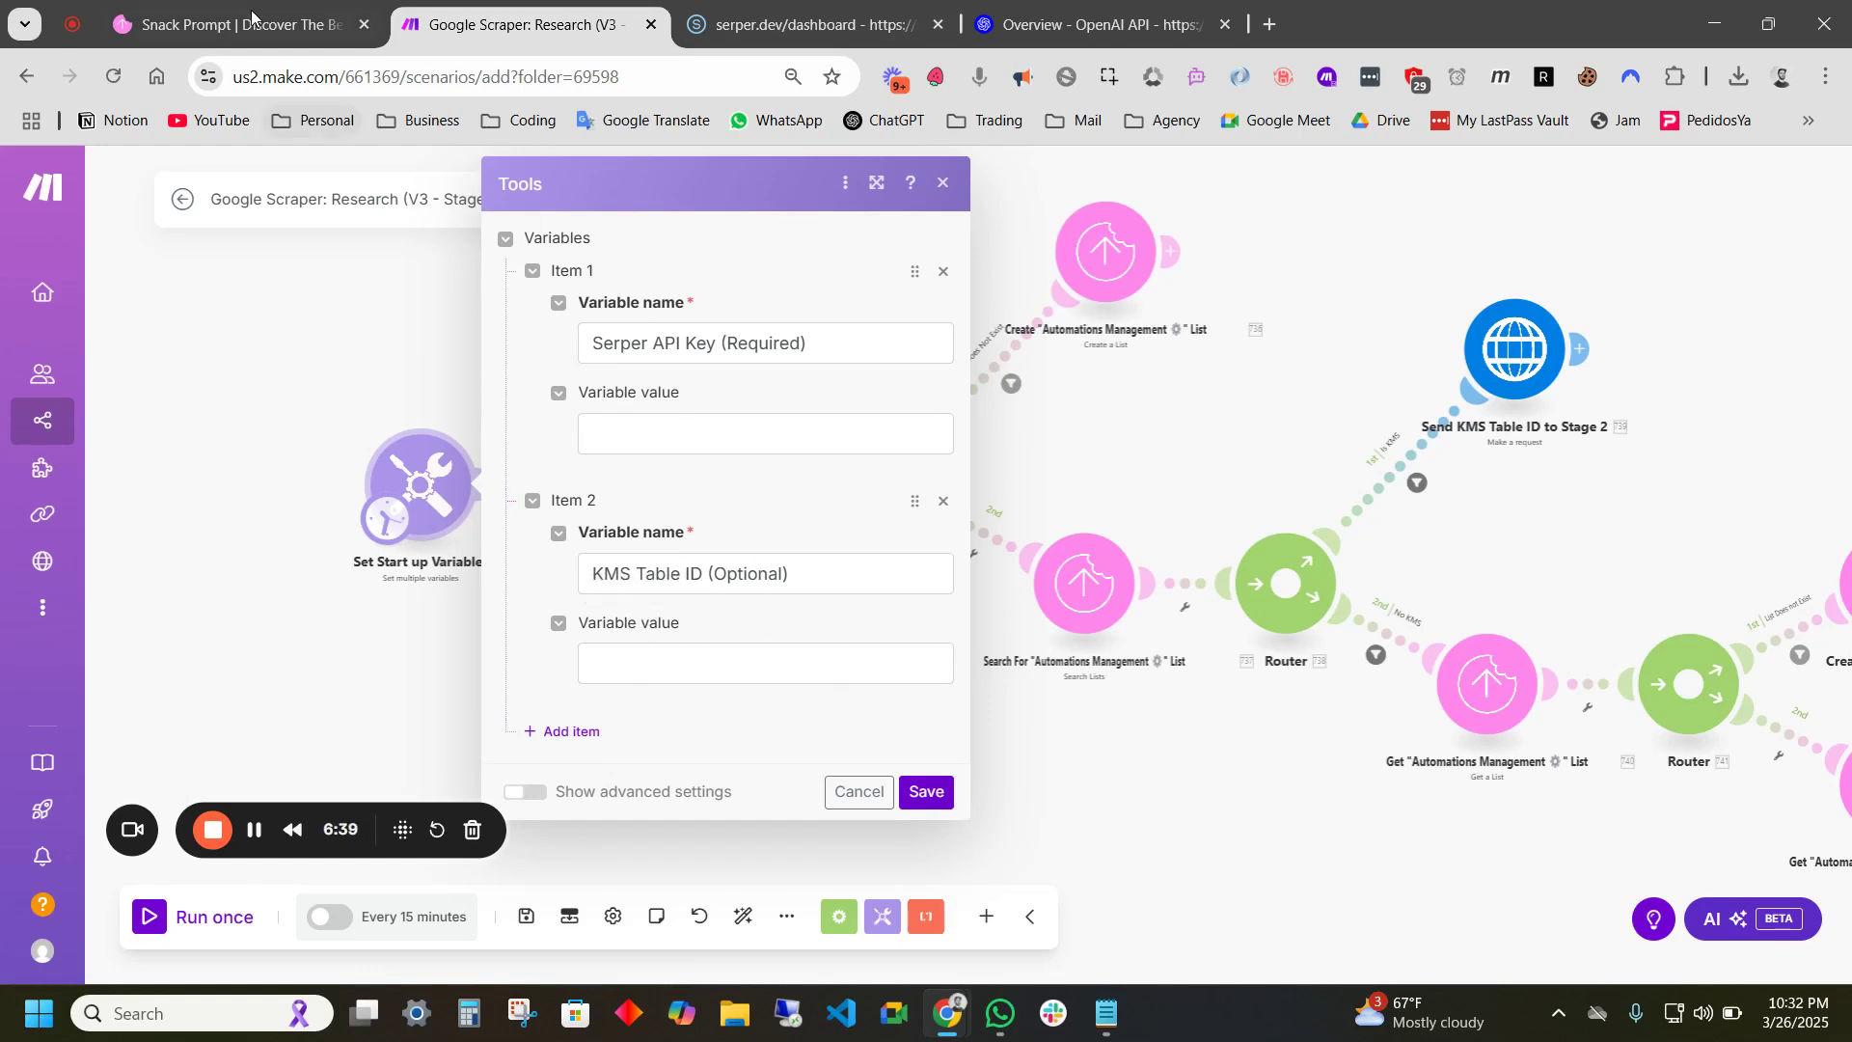
left_click(223, 27)
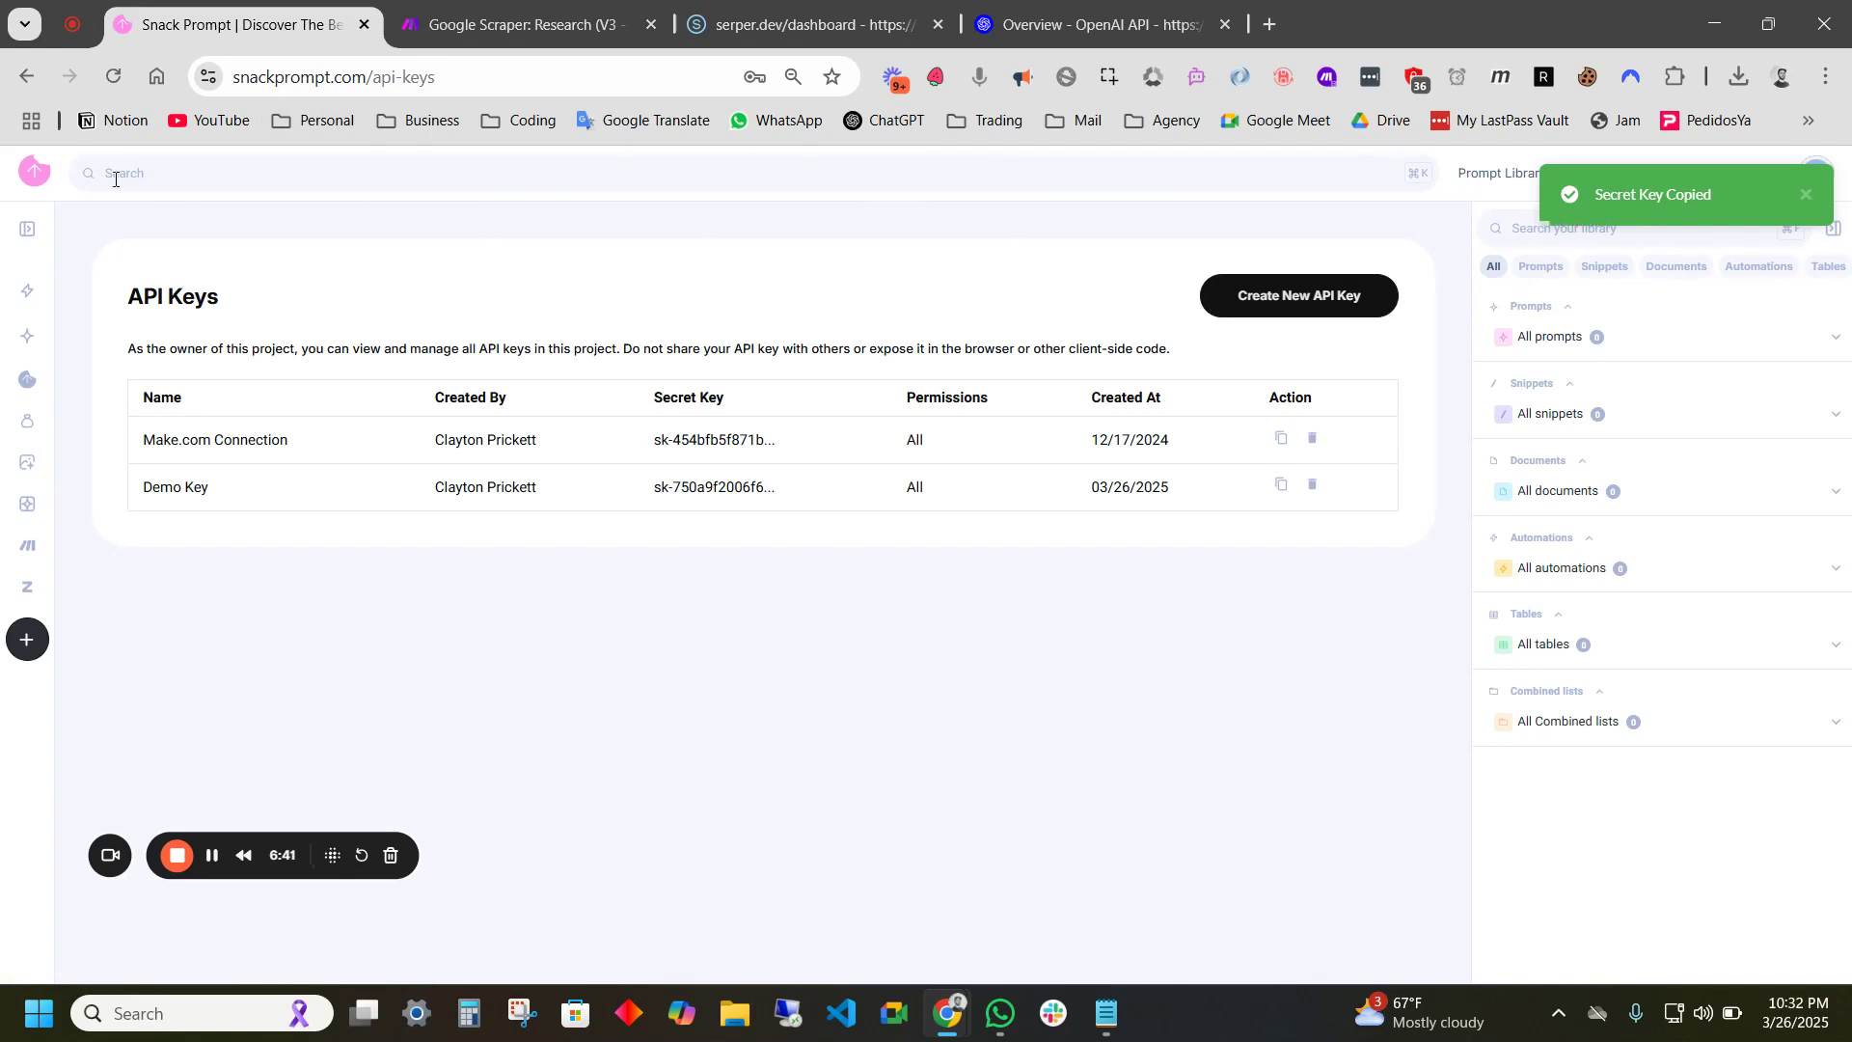
- Create a knowledge base from the Complete KMS Table template and list All tables in the library
left_click(36, 185)
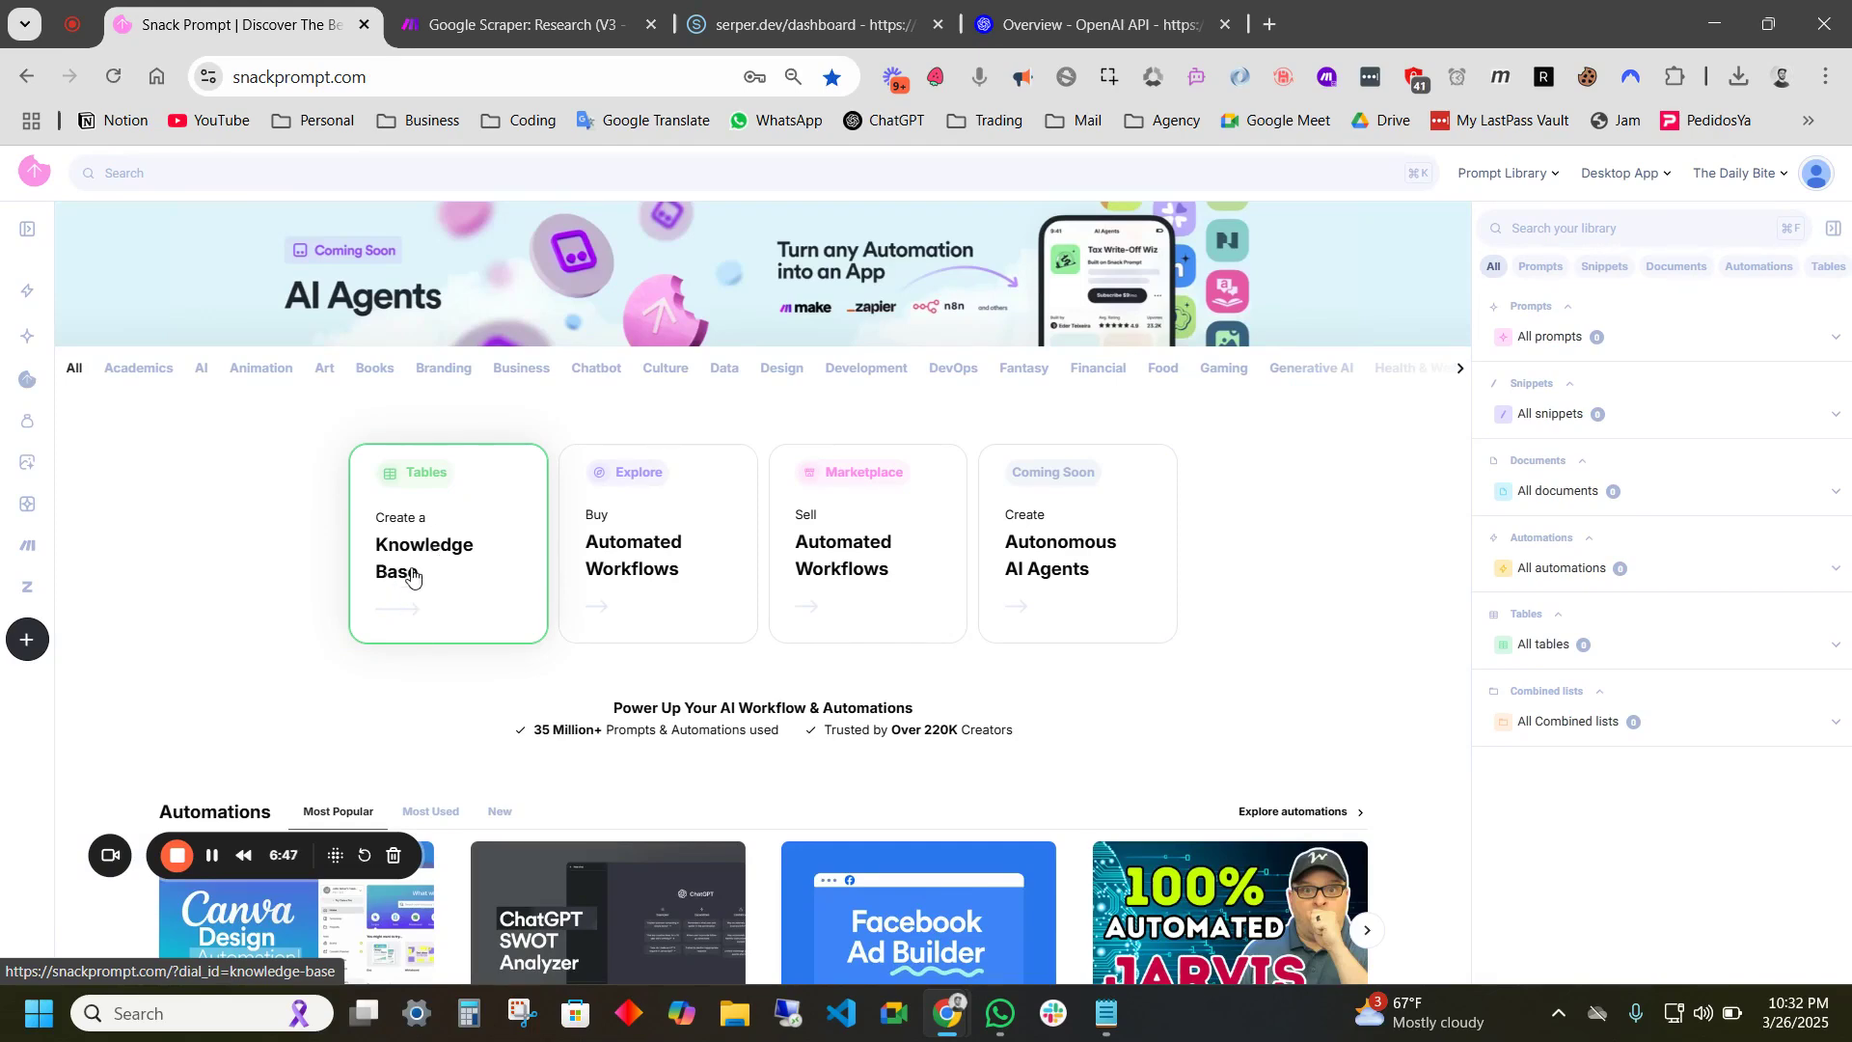
left_click(417, 570)
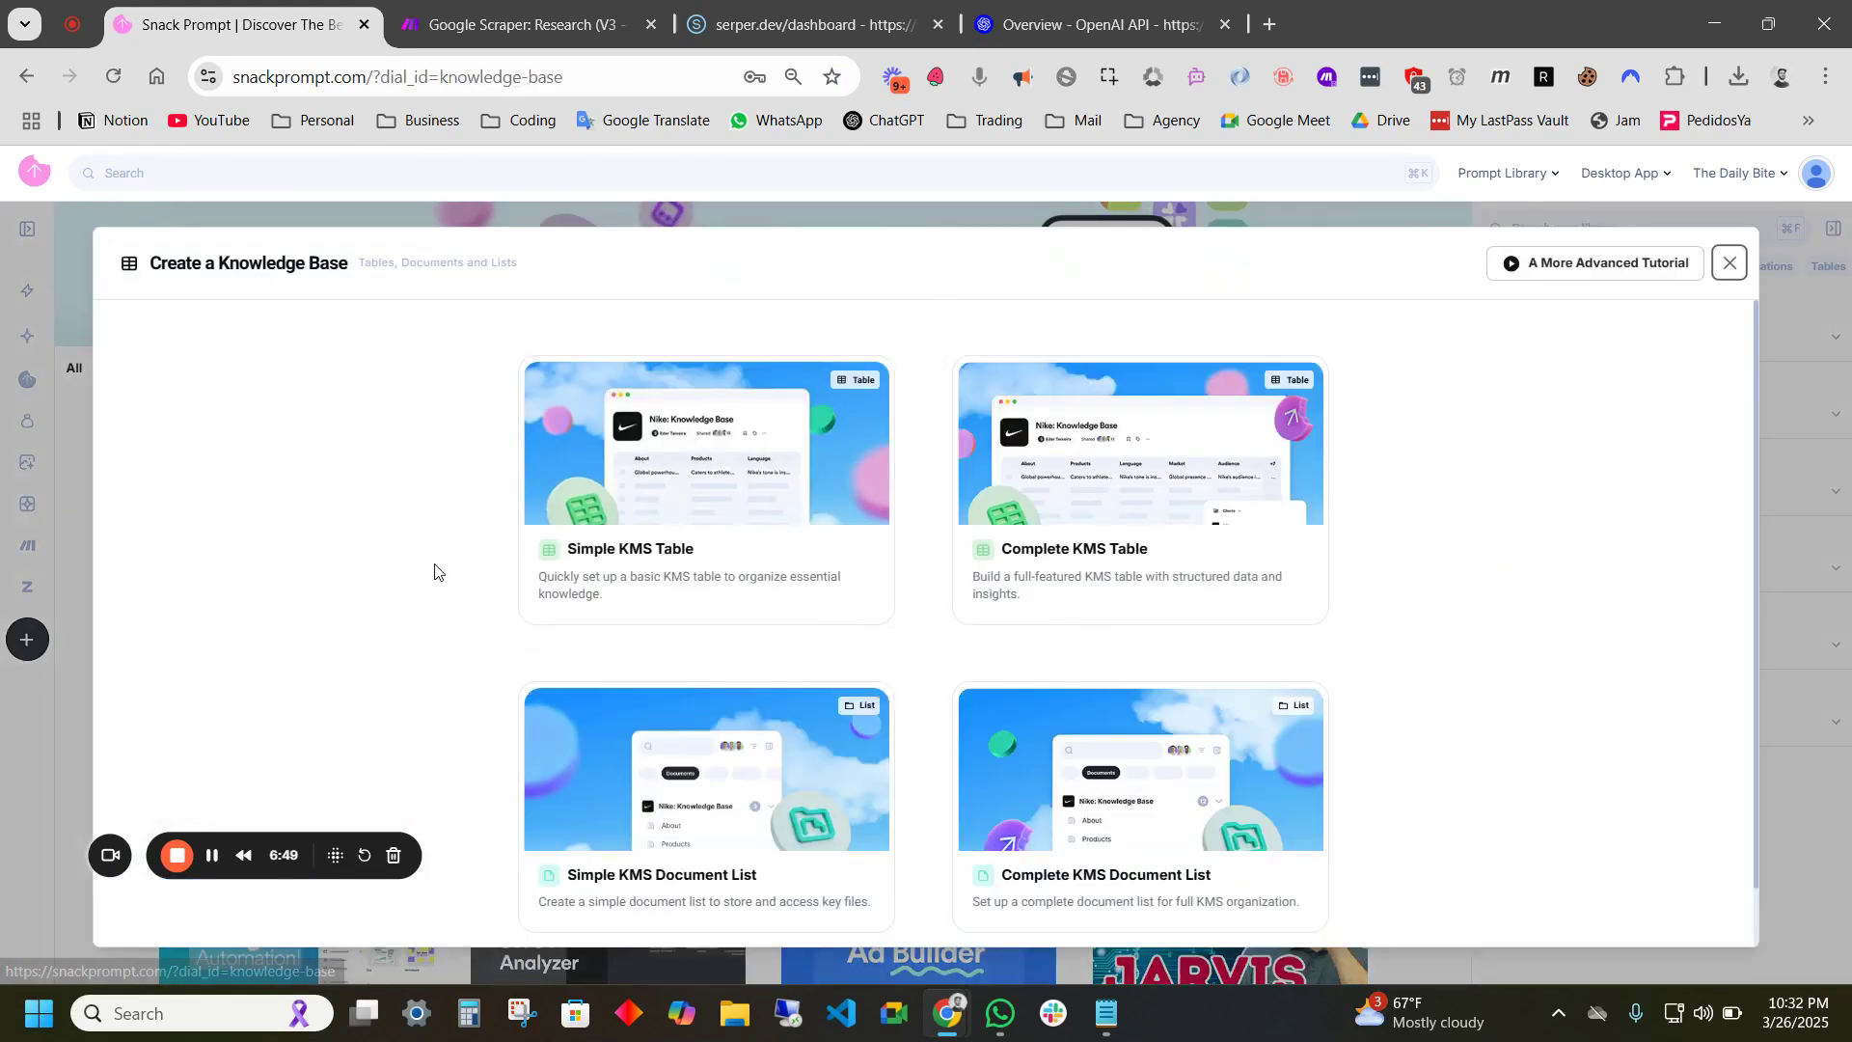
left_click(1099, 598)
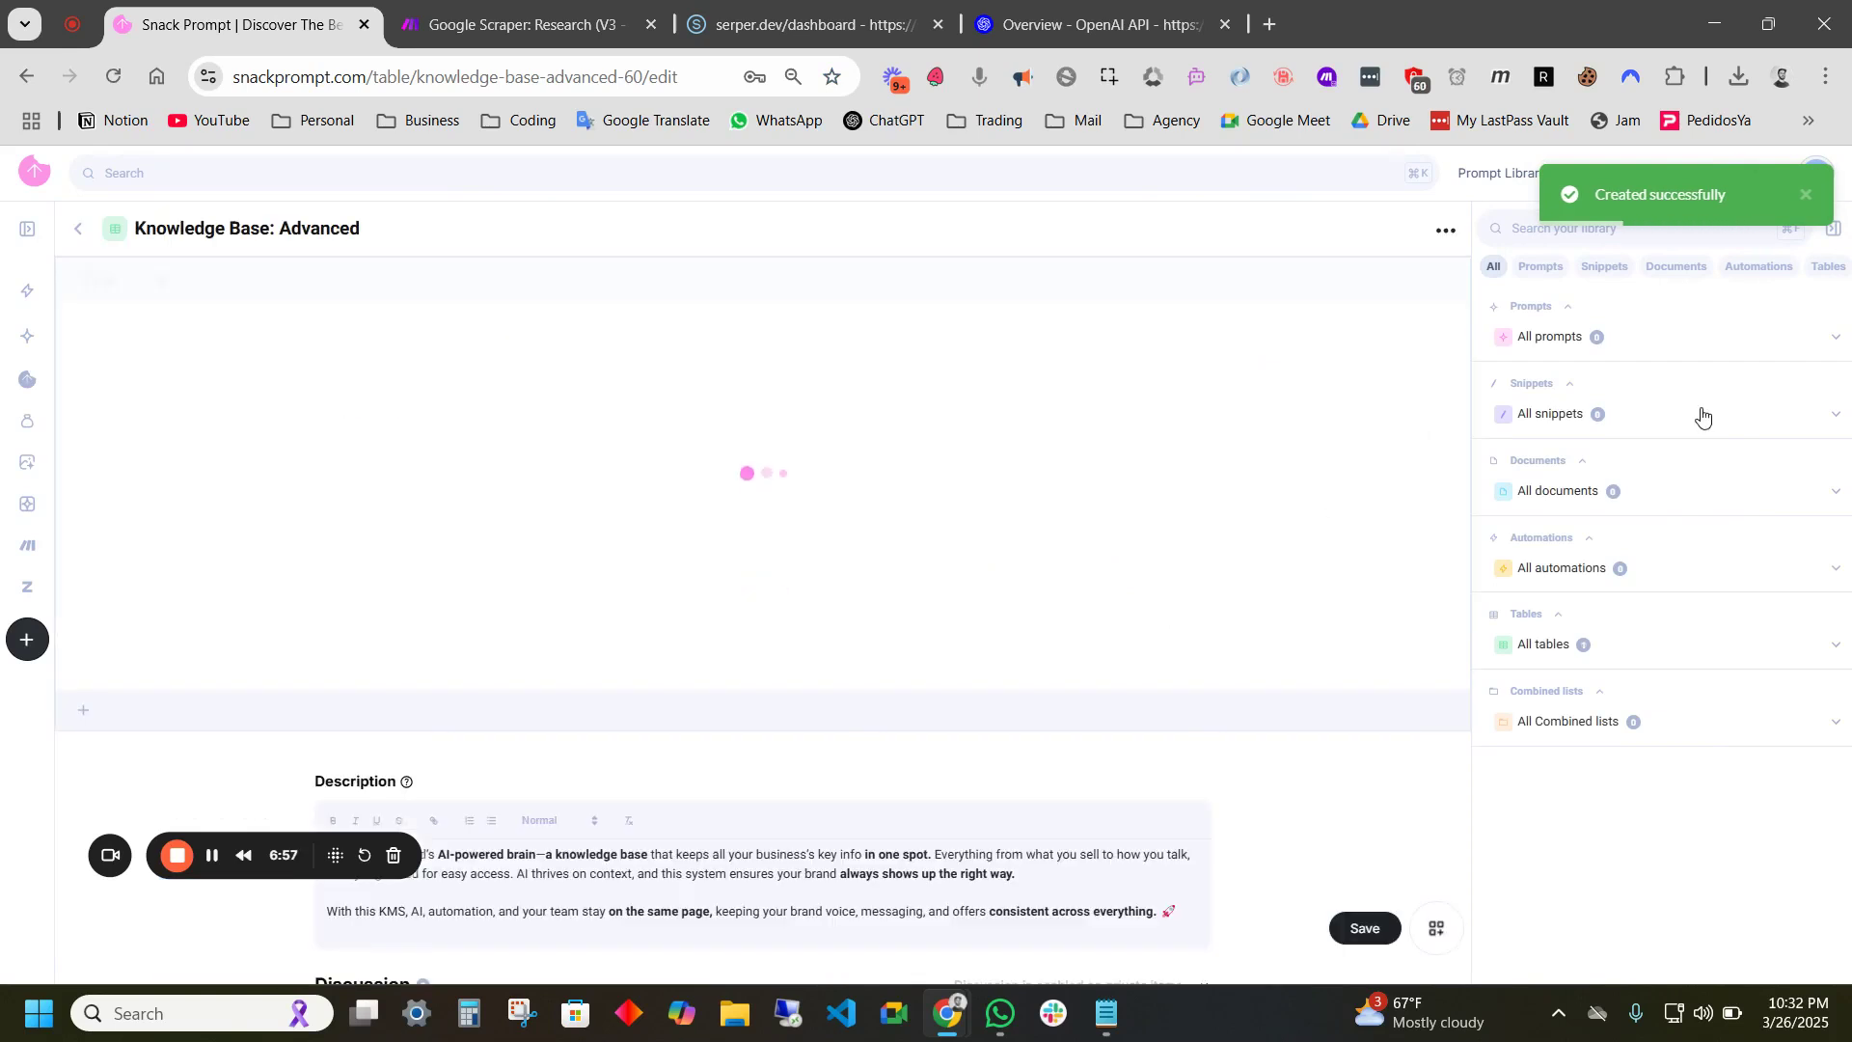
left_click(1542, 645)
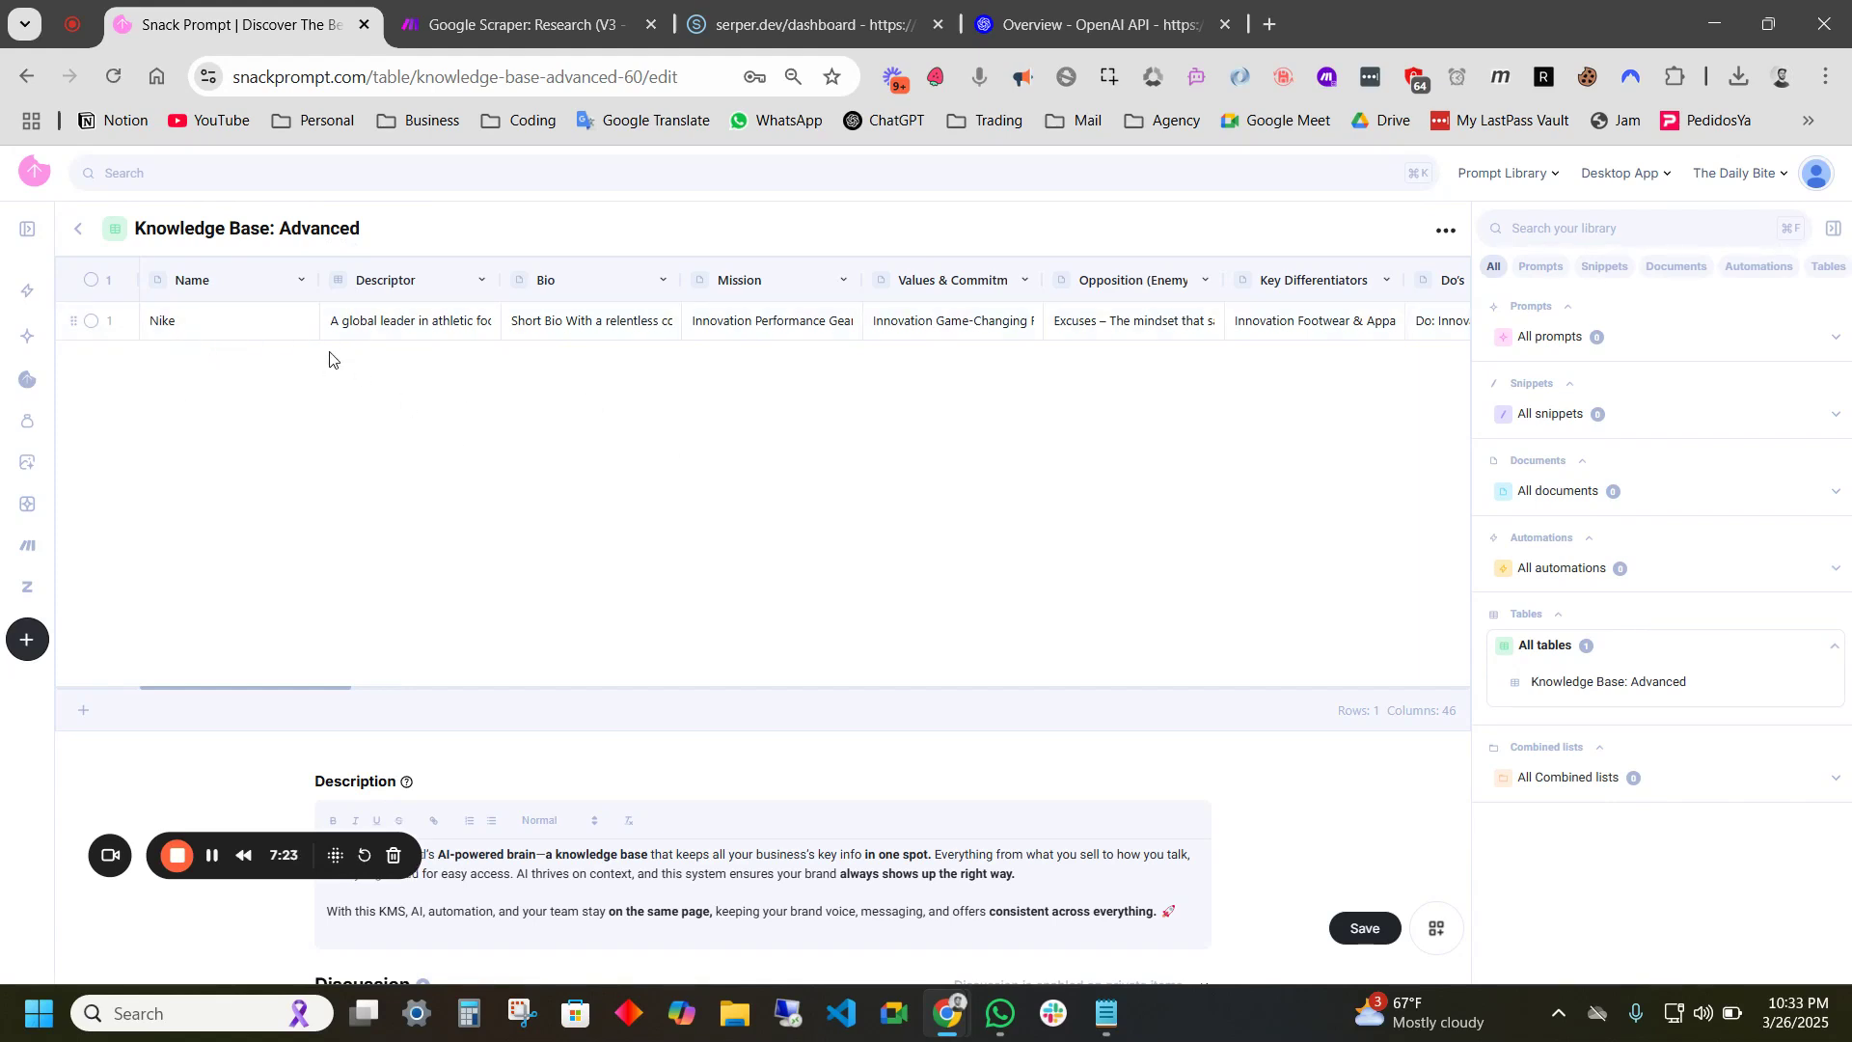
left_click(174, 330)
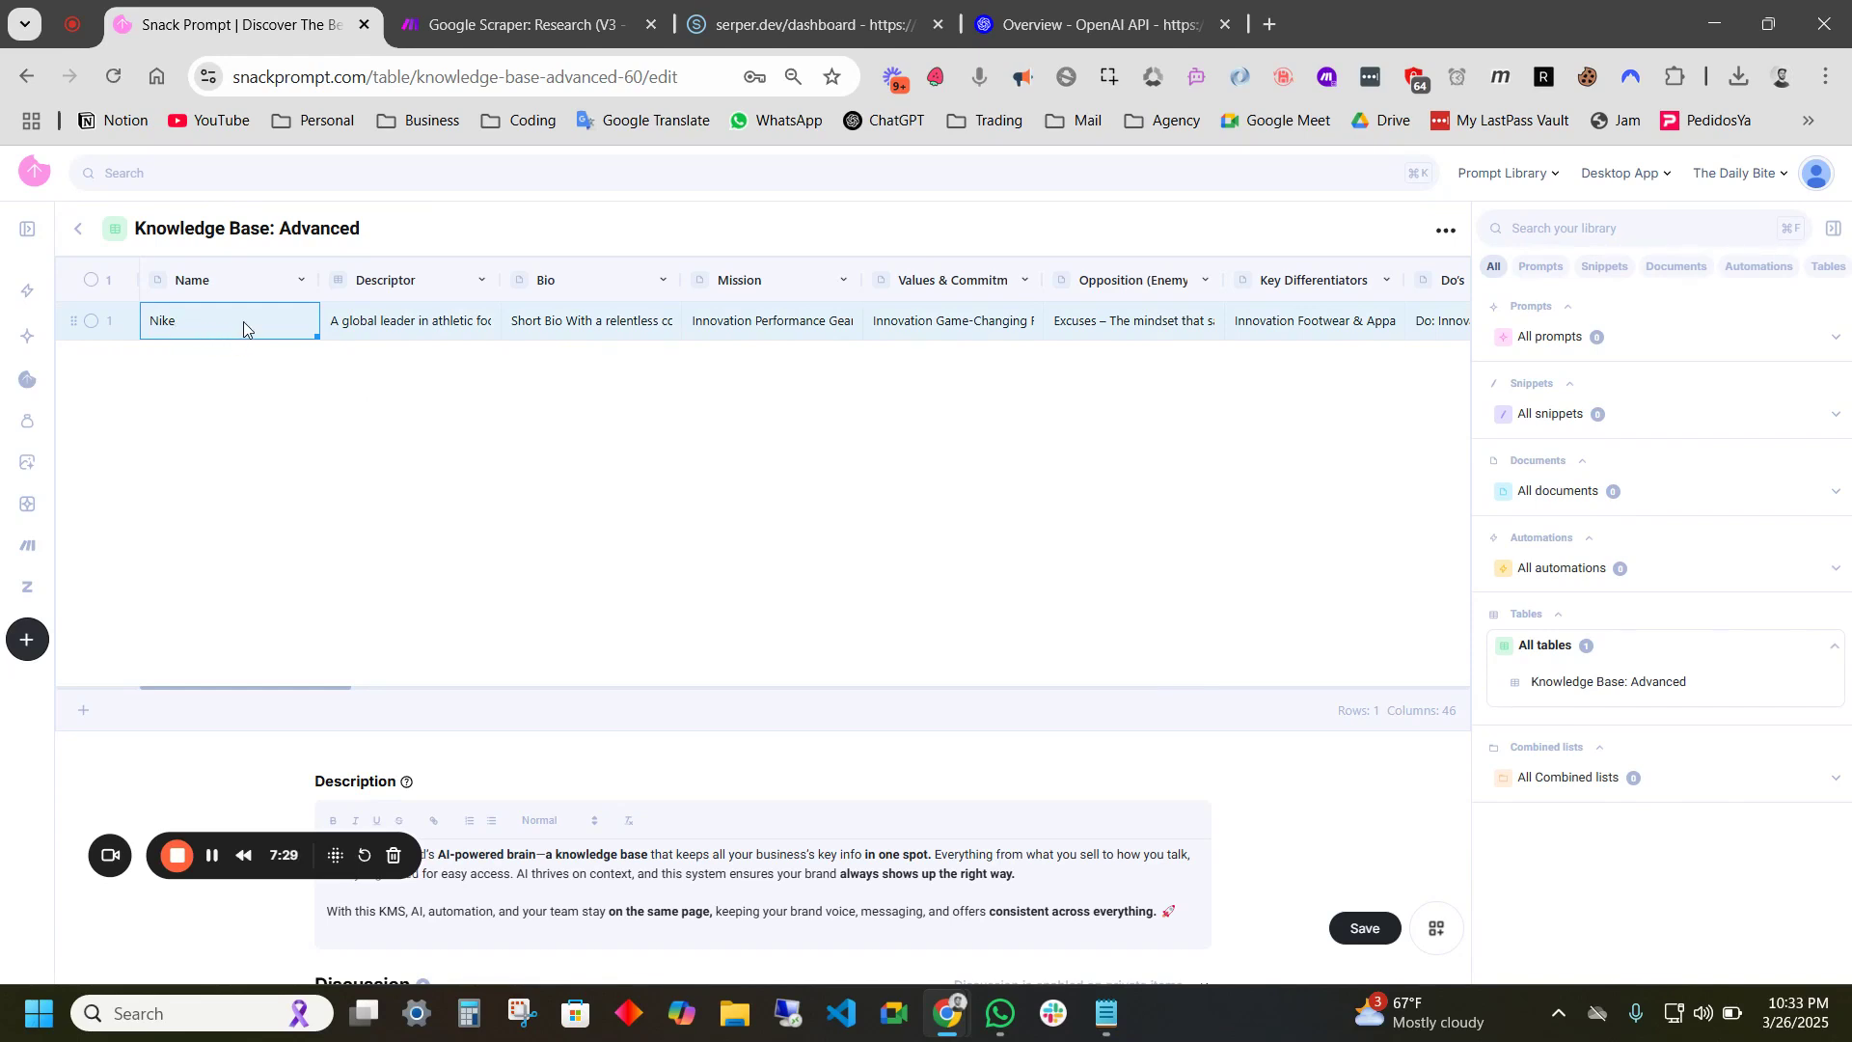
left_click(359, 326)
left_click(582, 335)
left_click(748, 326)
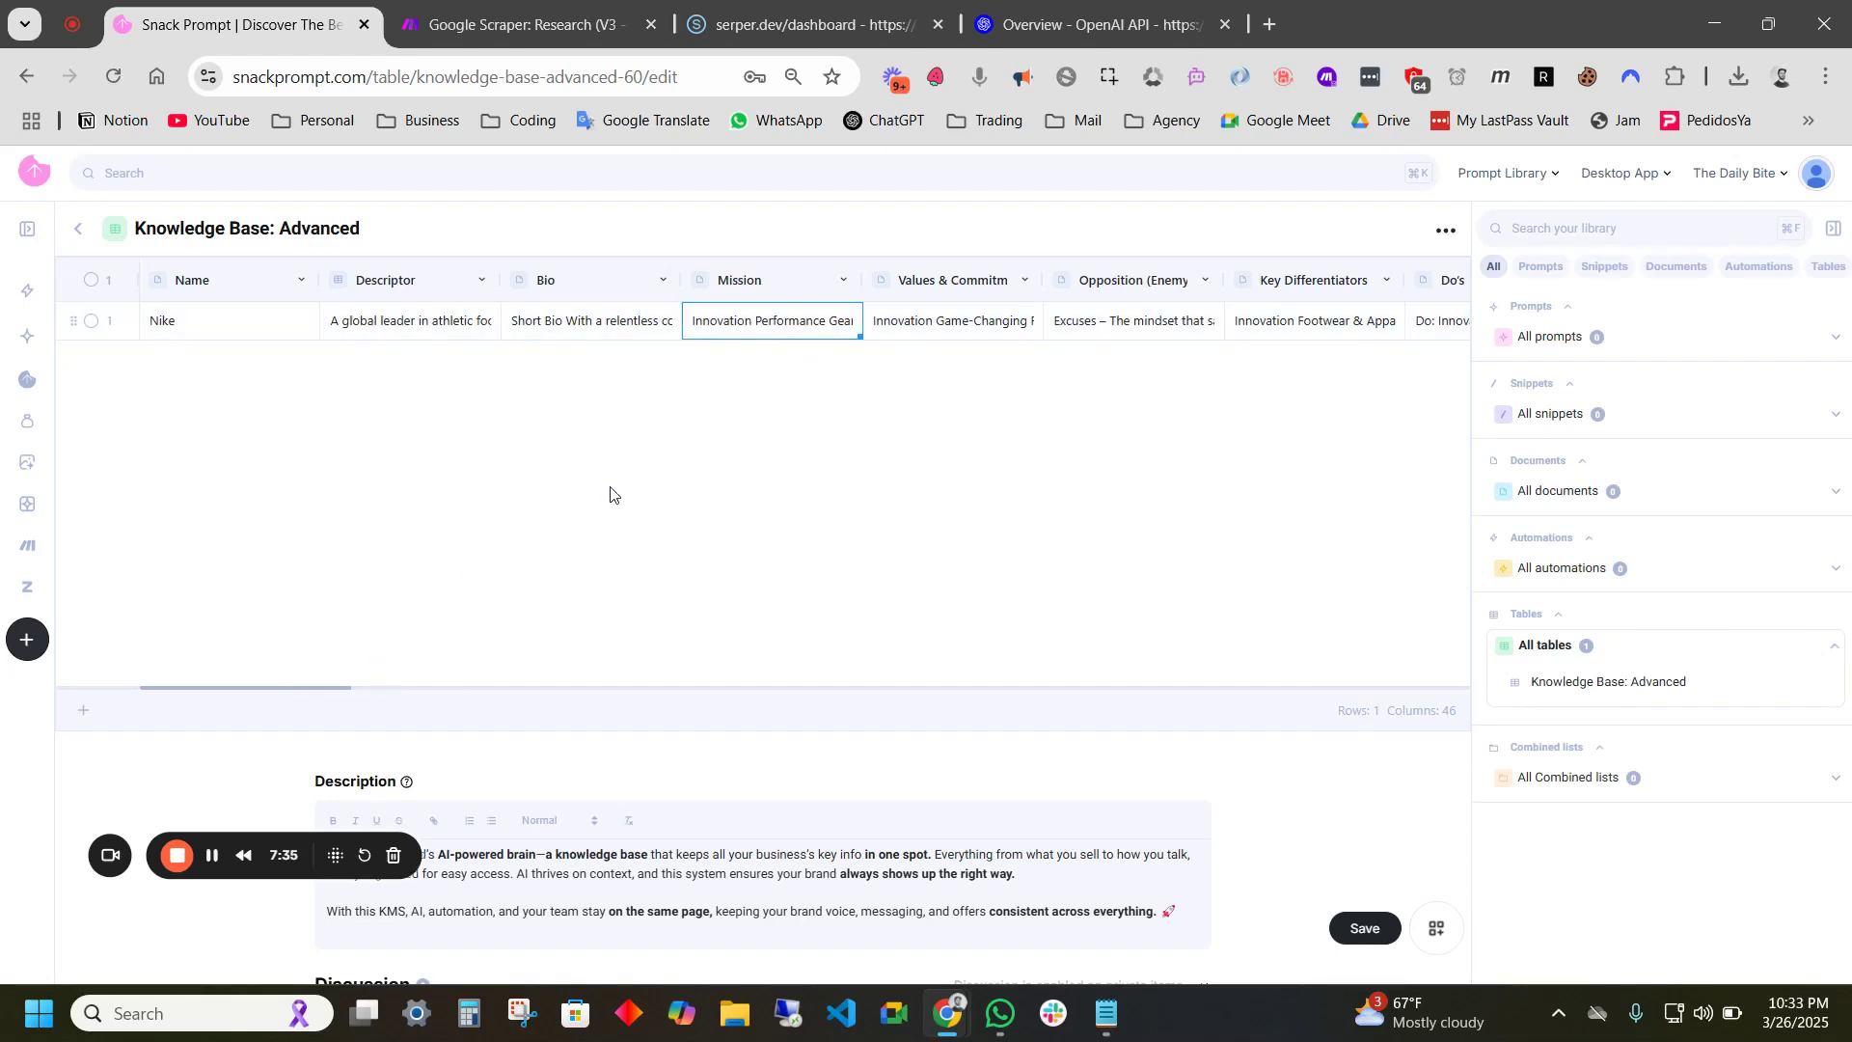
scroll(733, 417, "right", 2)
left_click(345, 323)
double_click(345, 323)
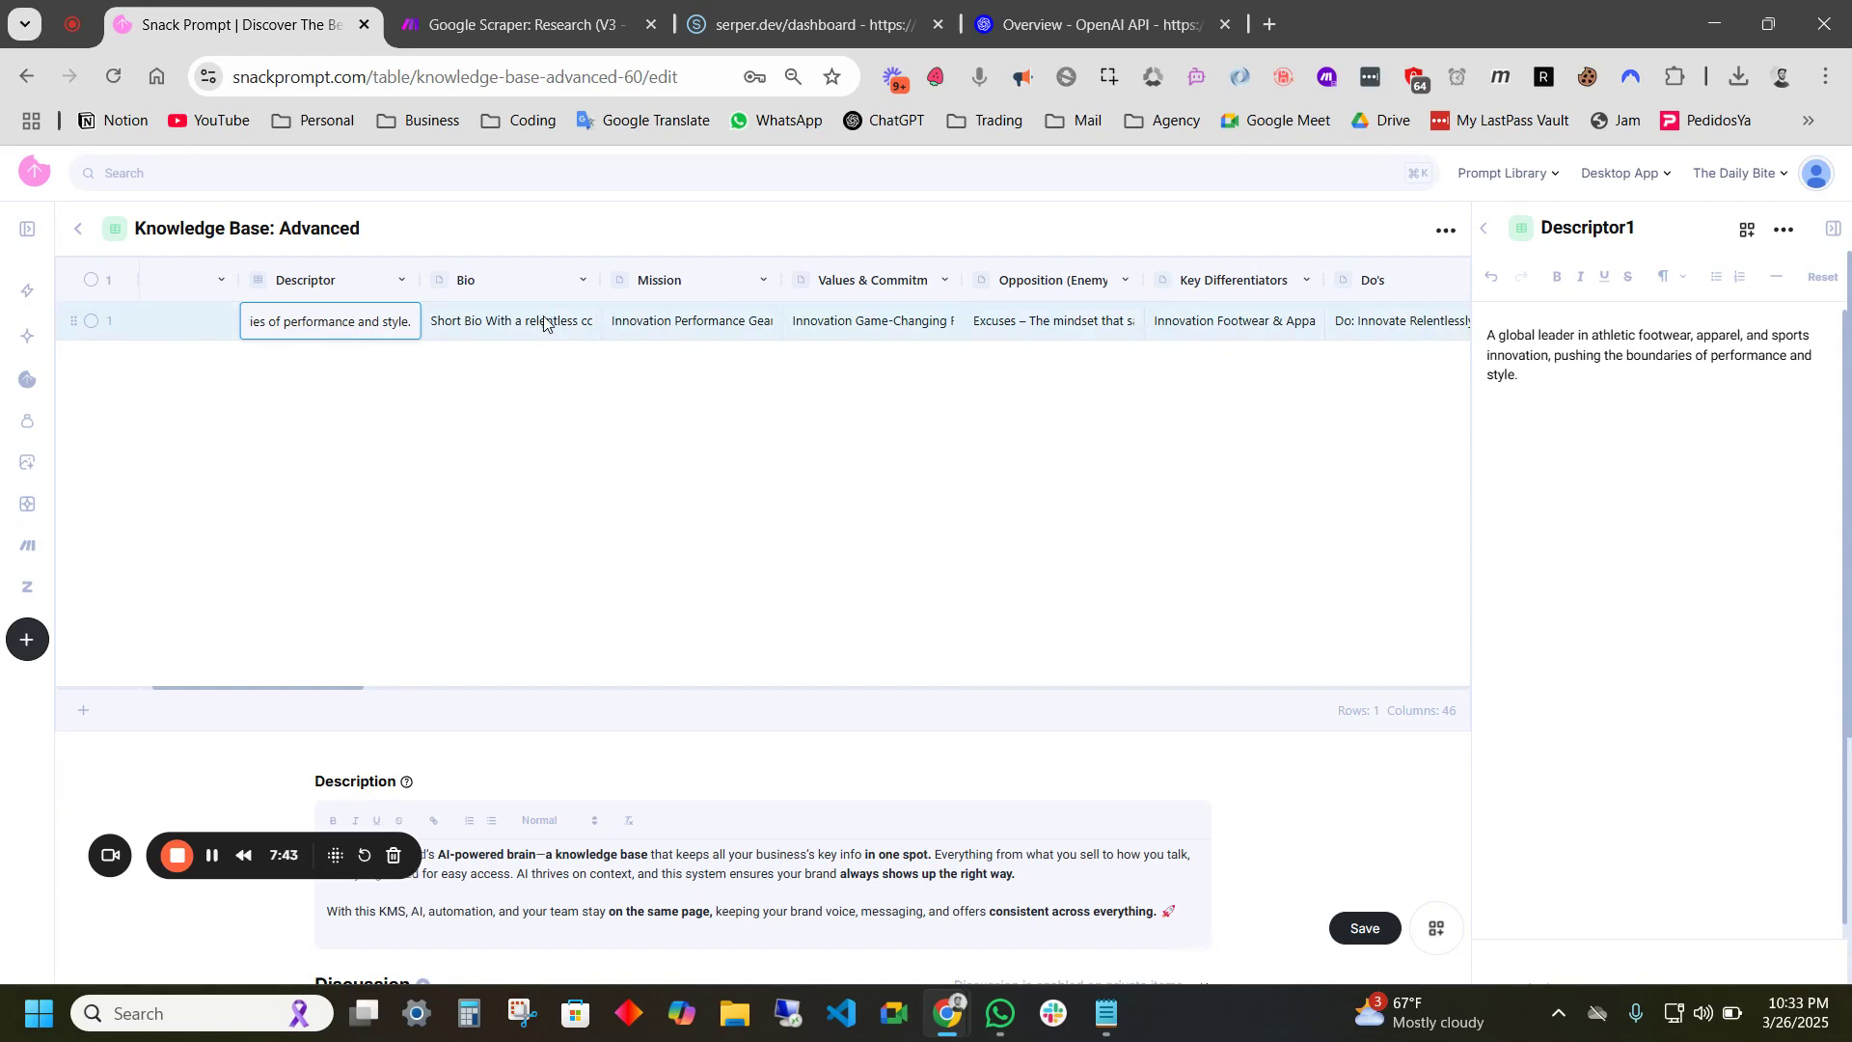
scroll(356, 328, "left", 1)
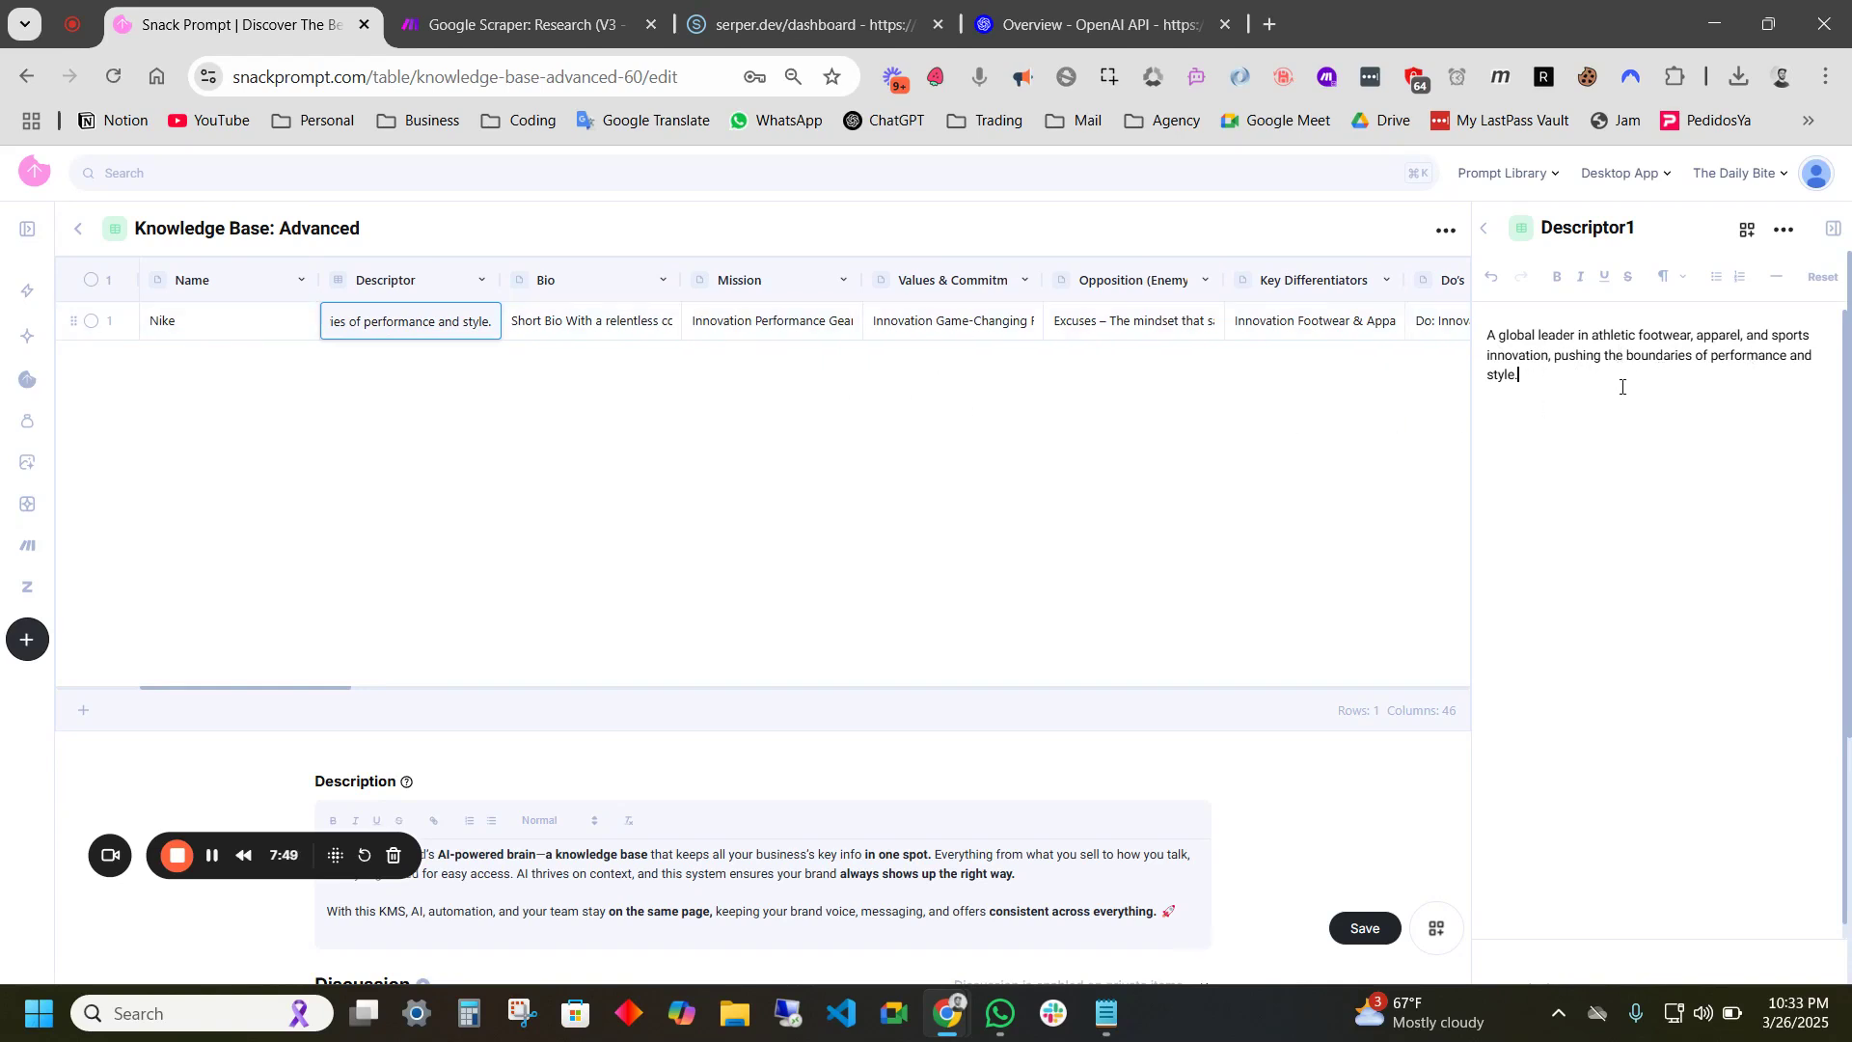
left_click(636, 328)
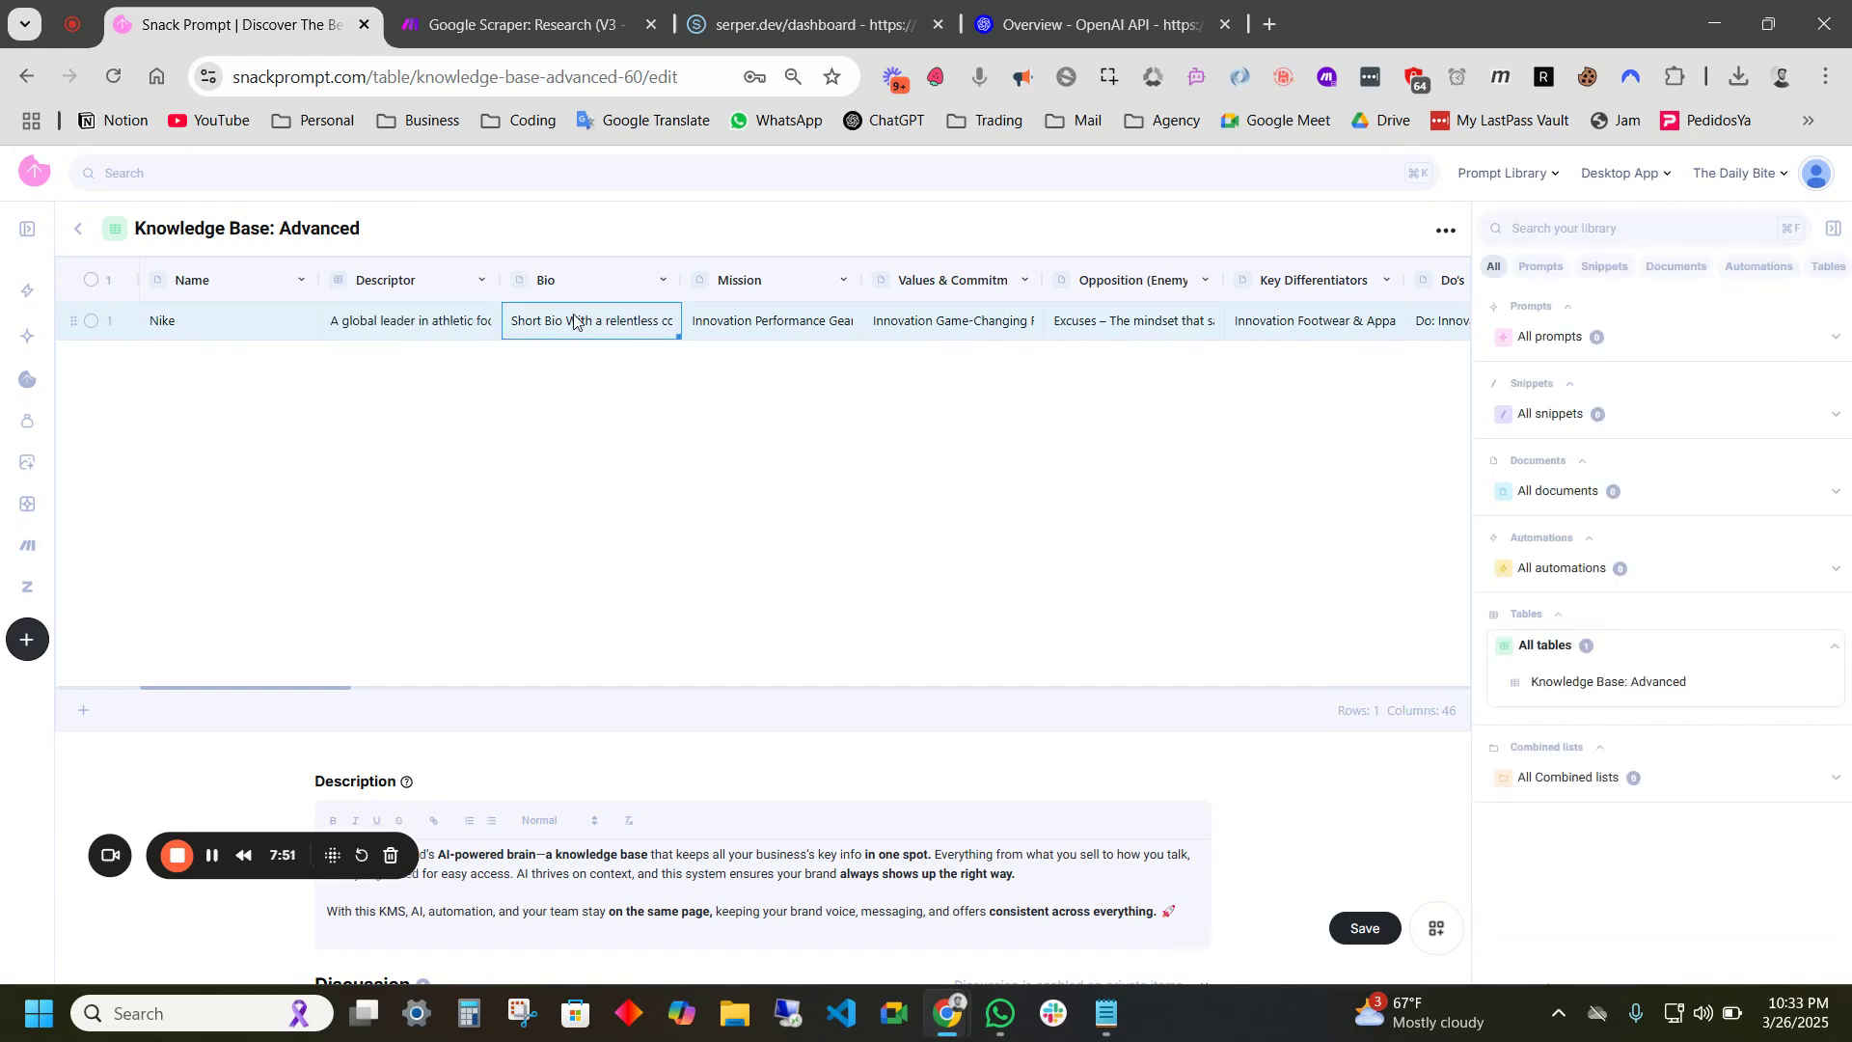
double_click(1448, 710)
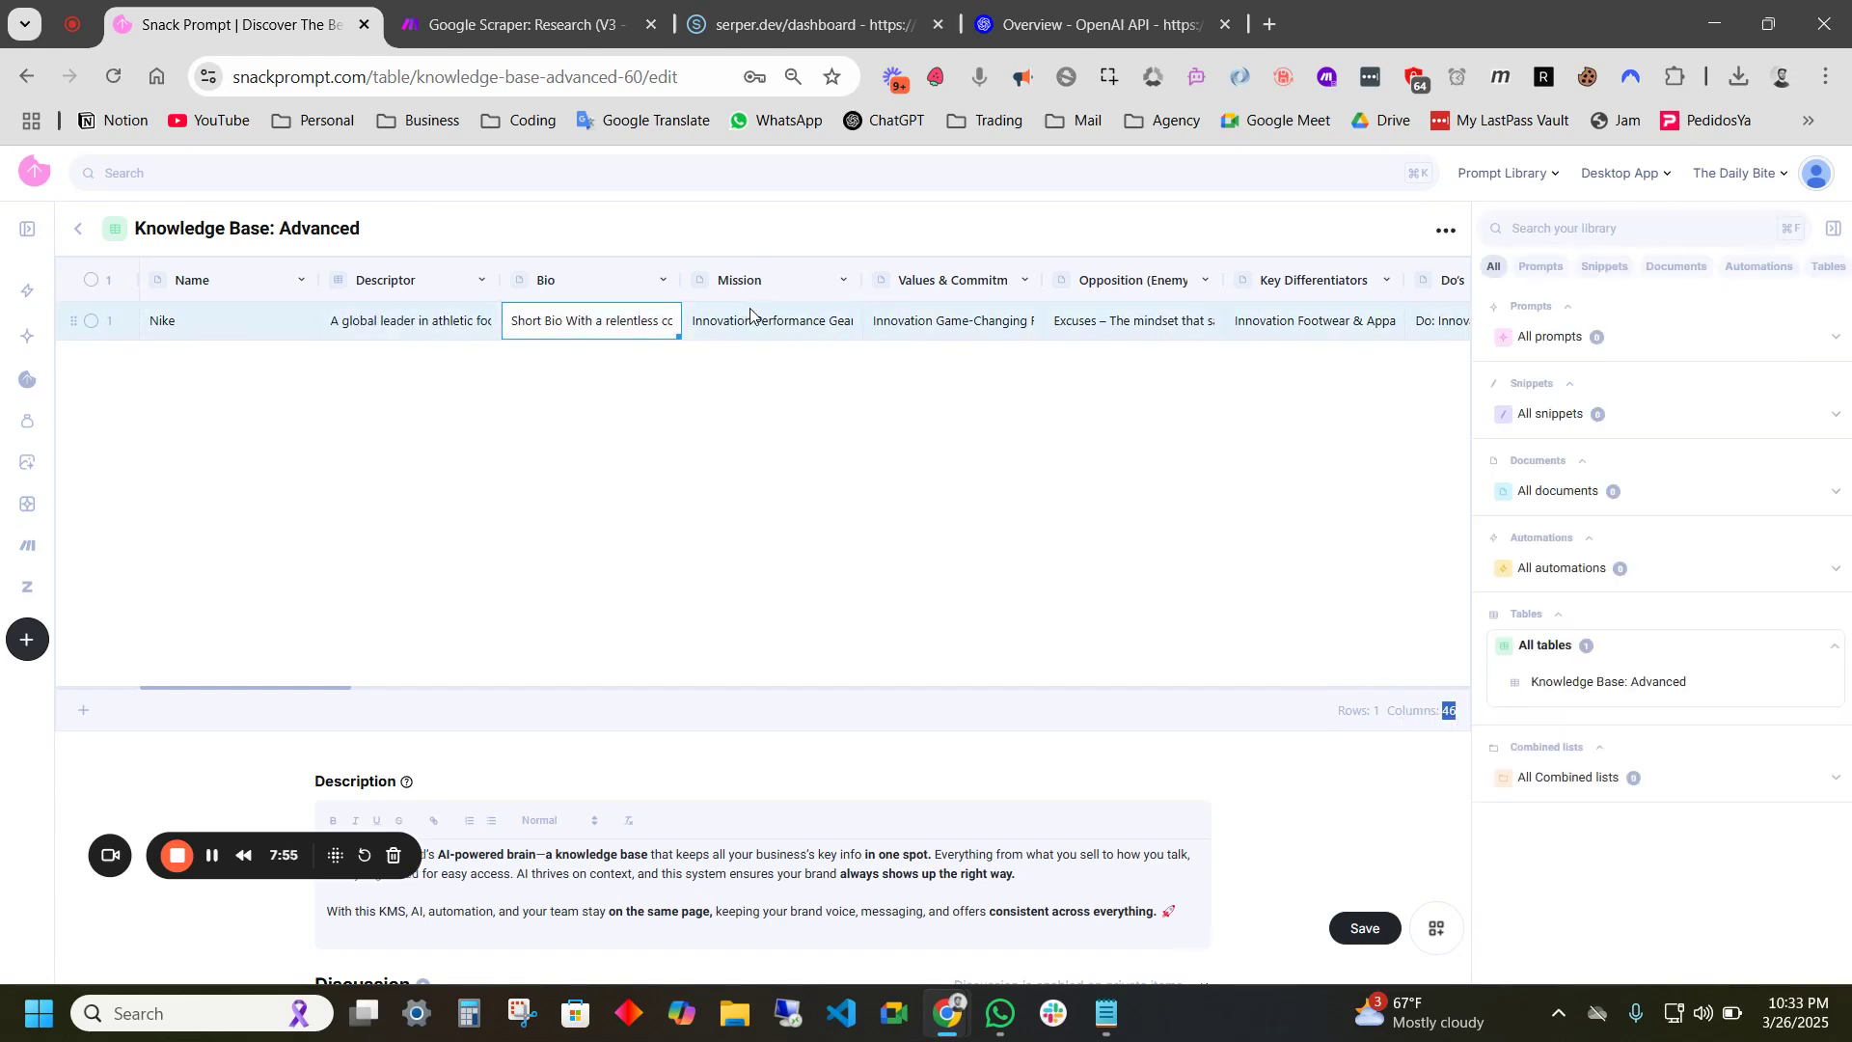
- Add a second, empty row beneath the Nike row
scroll(748, 309, "right", 10)
scroll(754, 287, "right", 15)
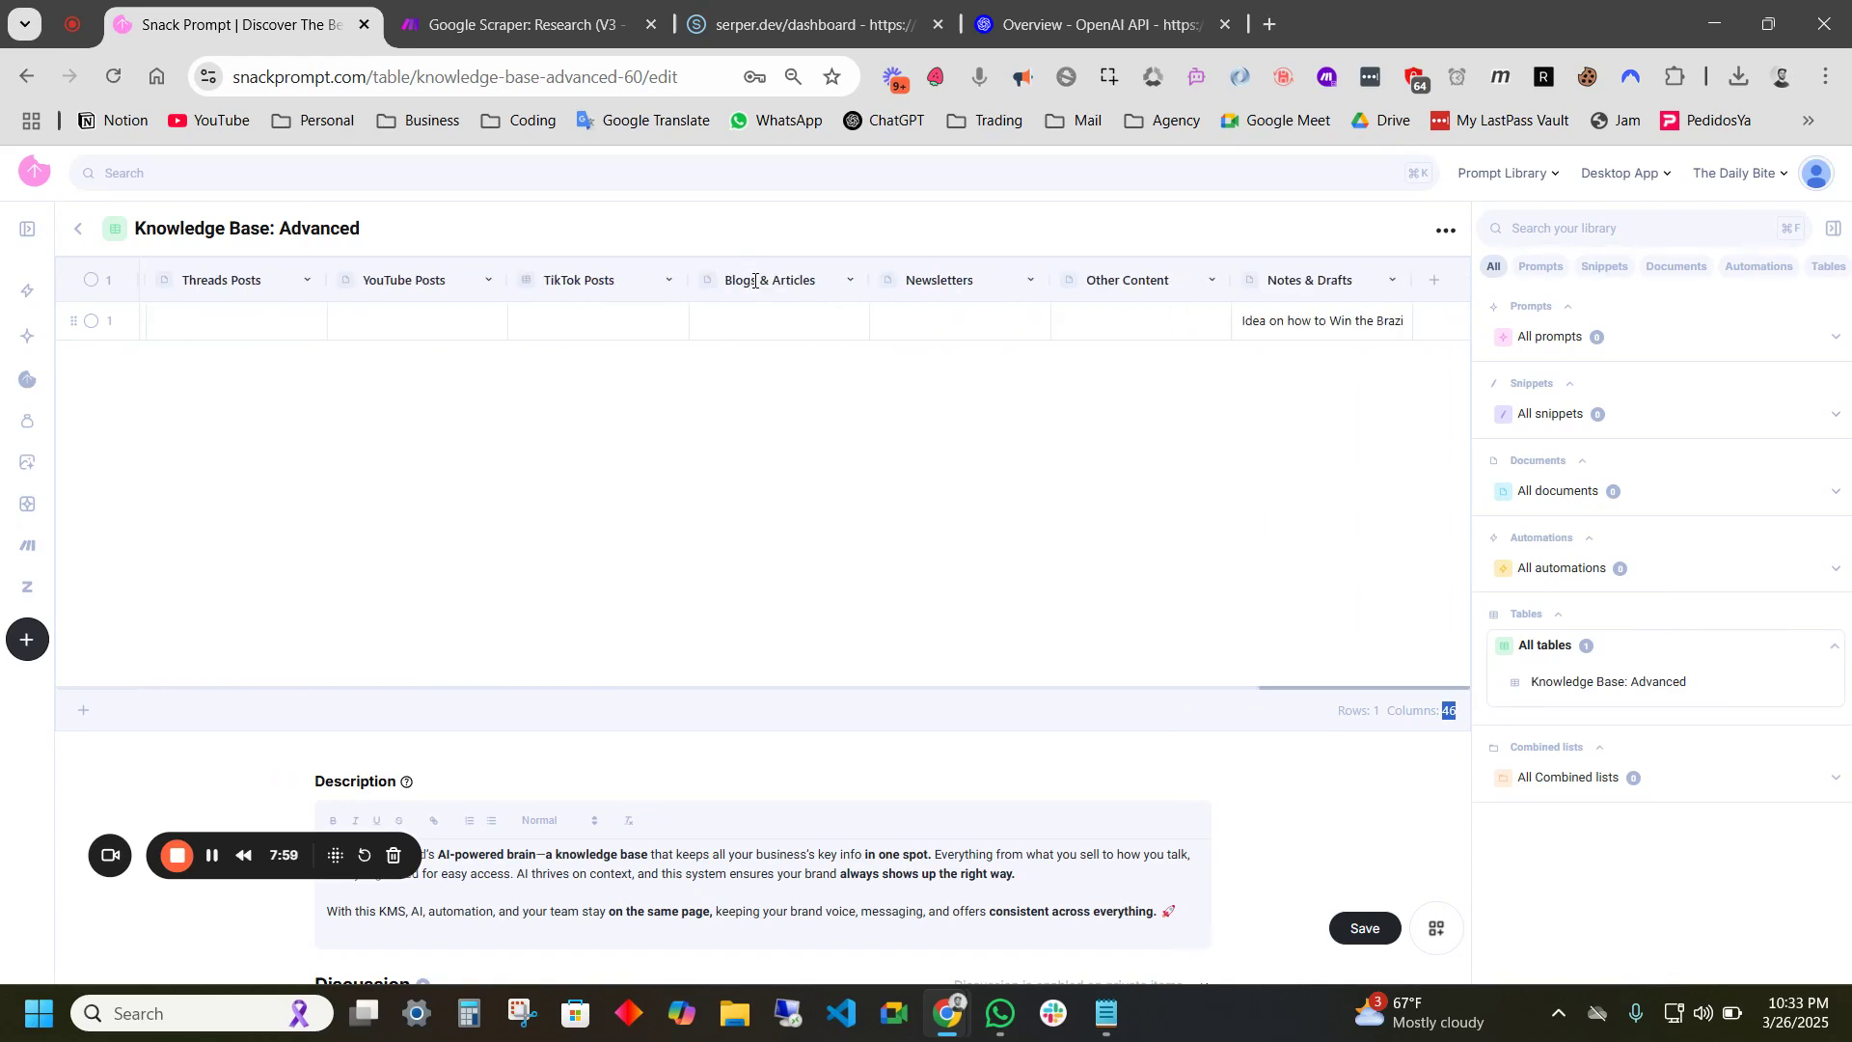
scroll(755, 281, "left", 10)
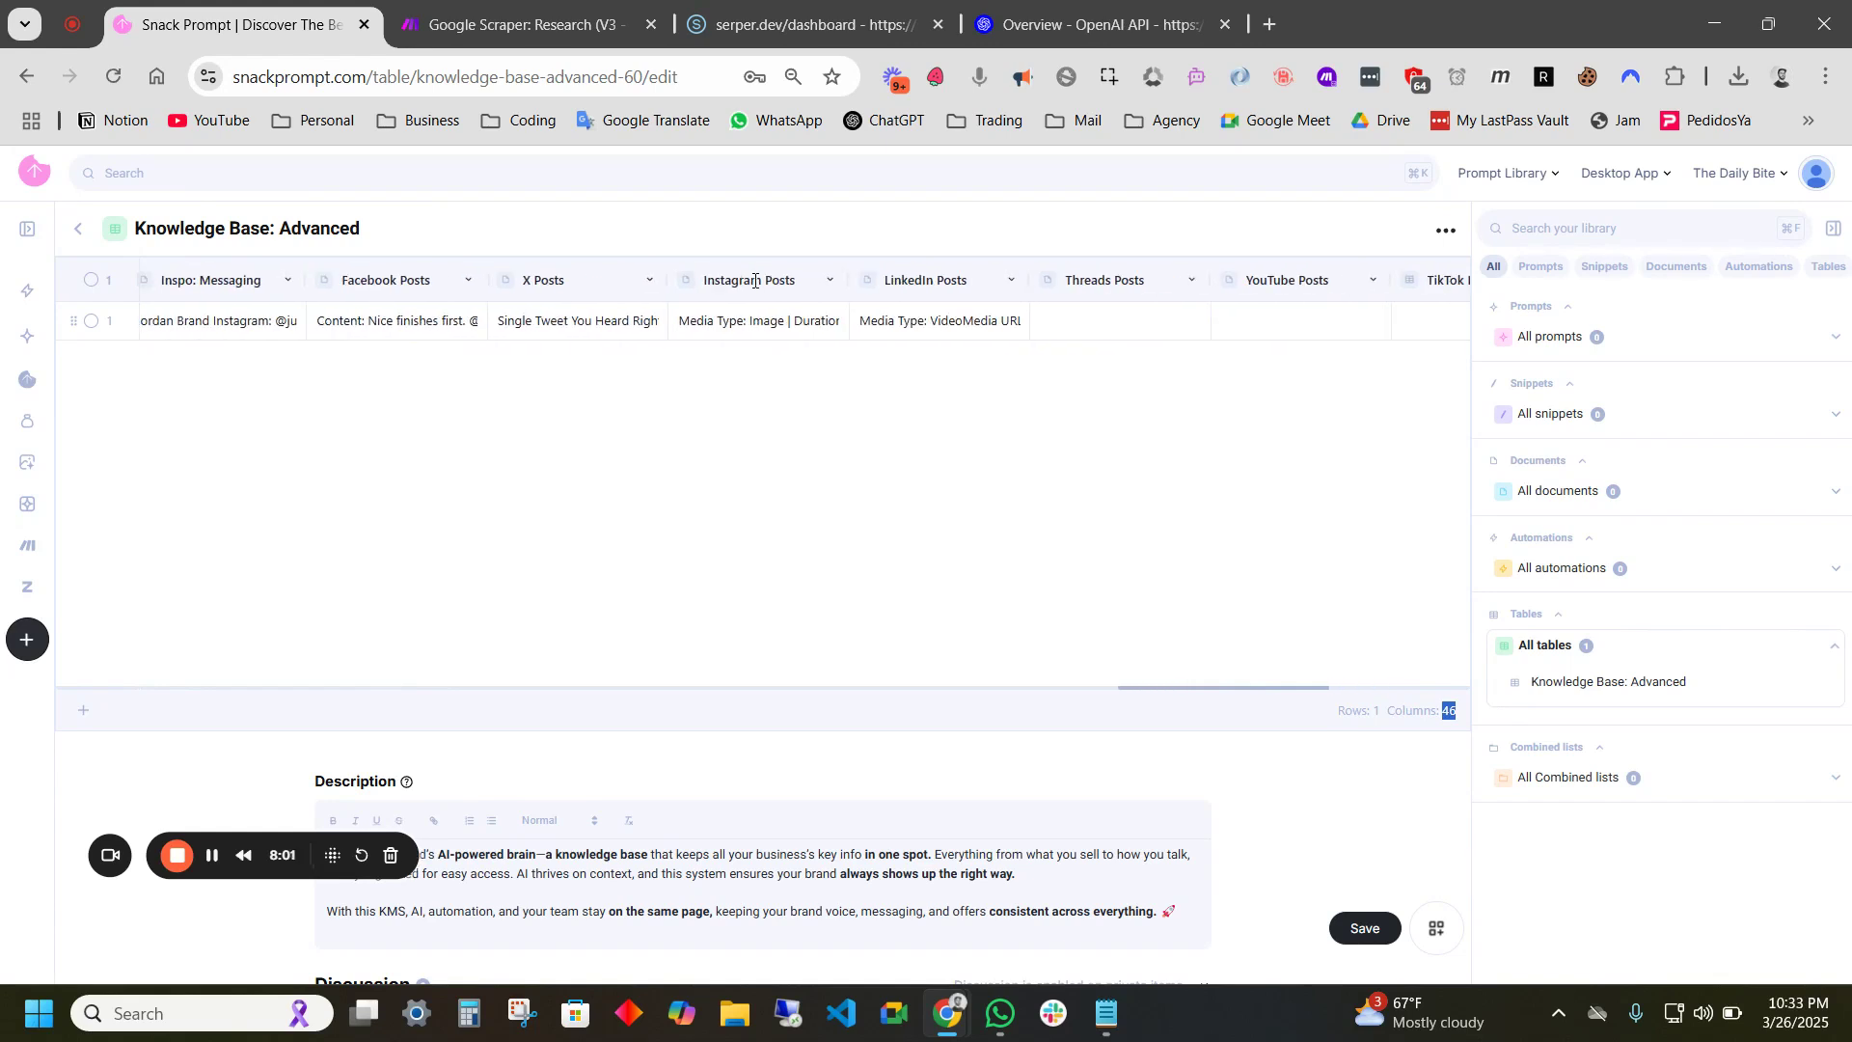
scroll(756, 284, "left", 5)
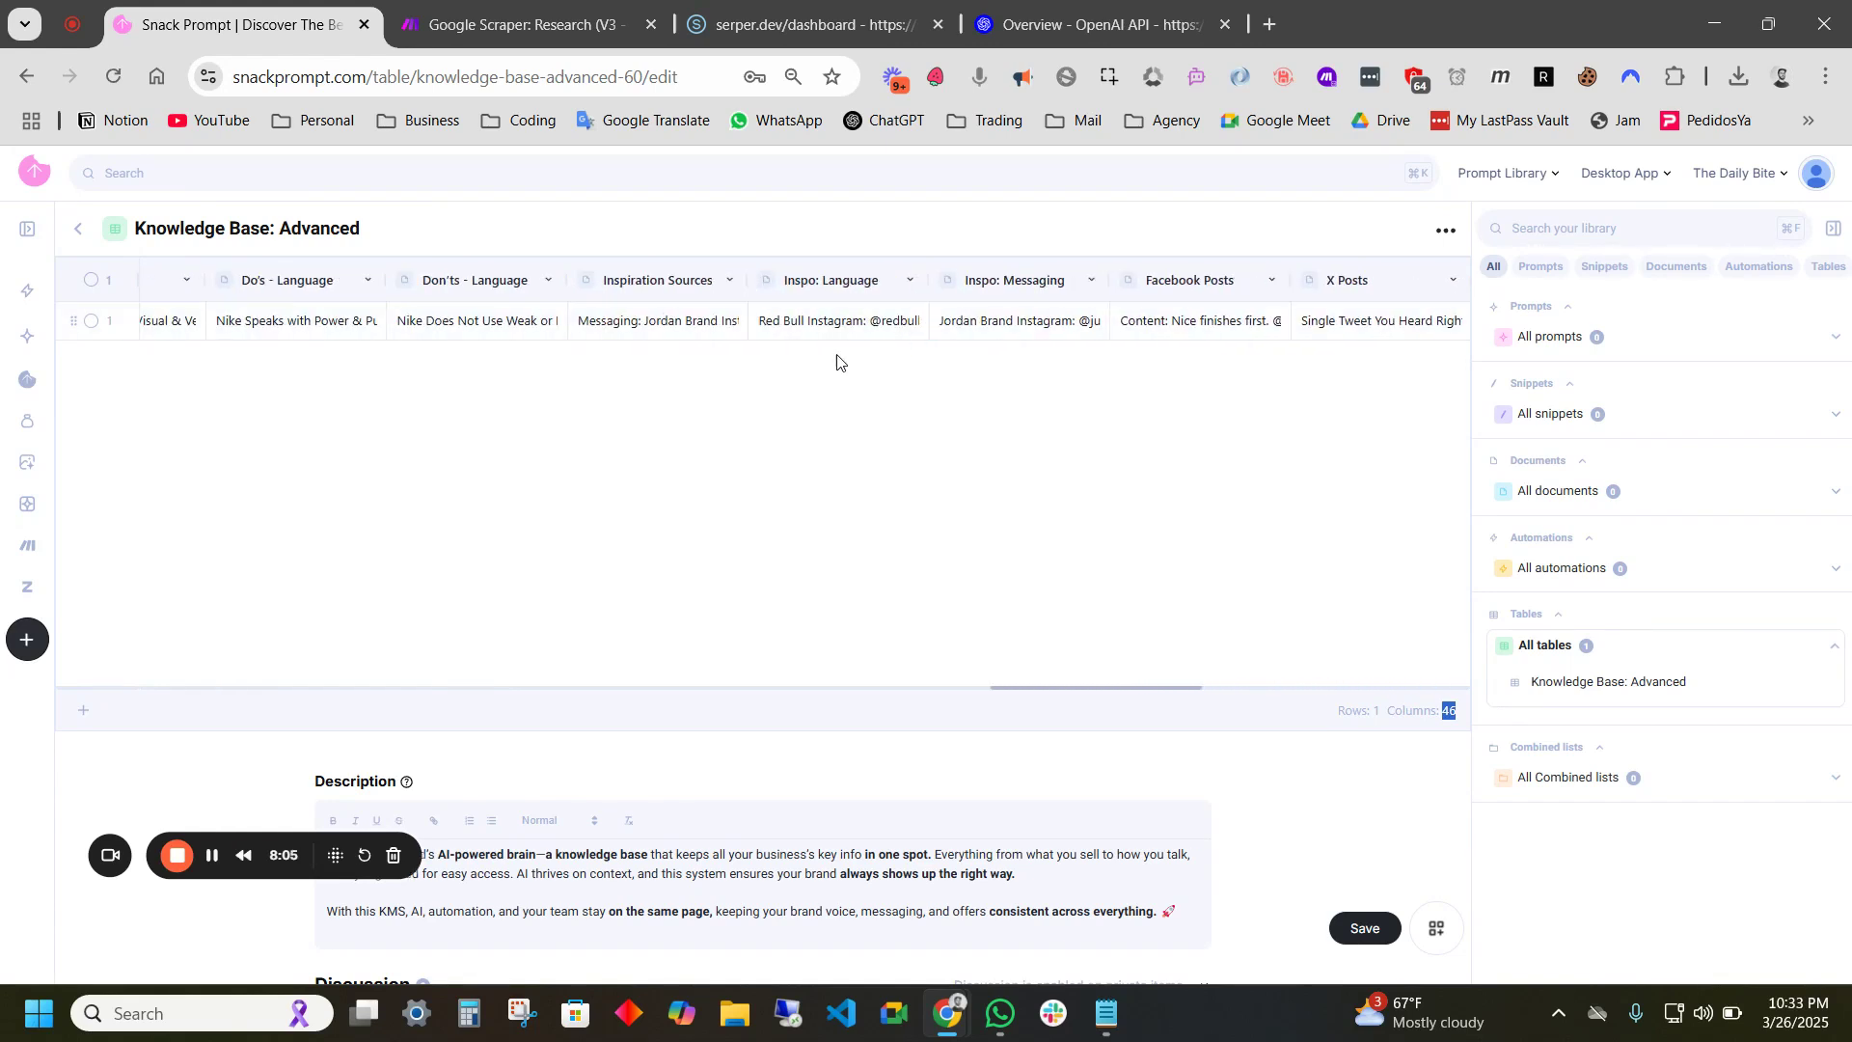
scroll(826, 336, "left", 2)
scroll(824, 335, "left", 3)
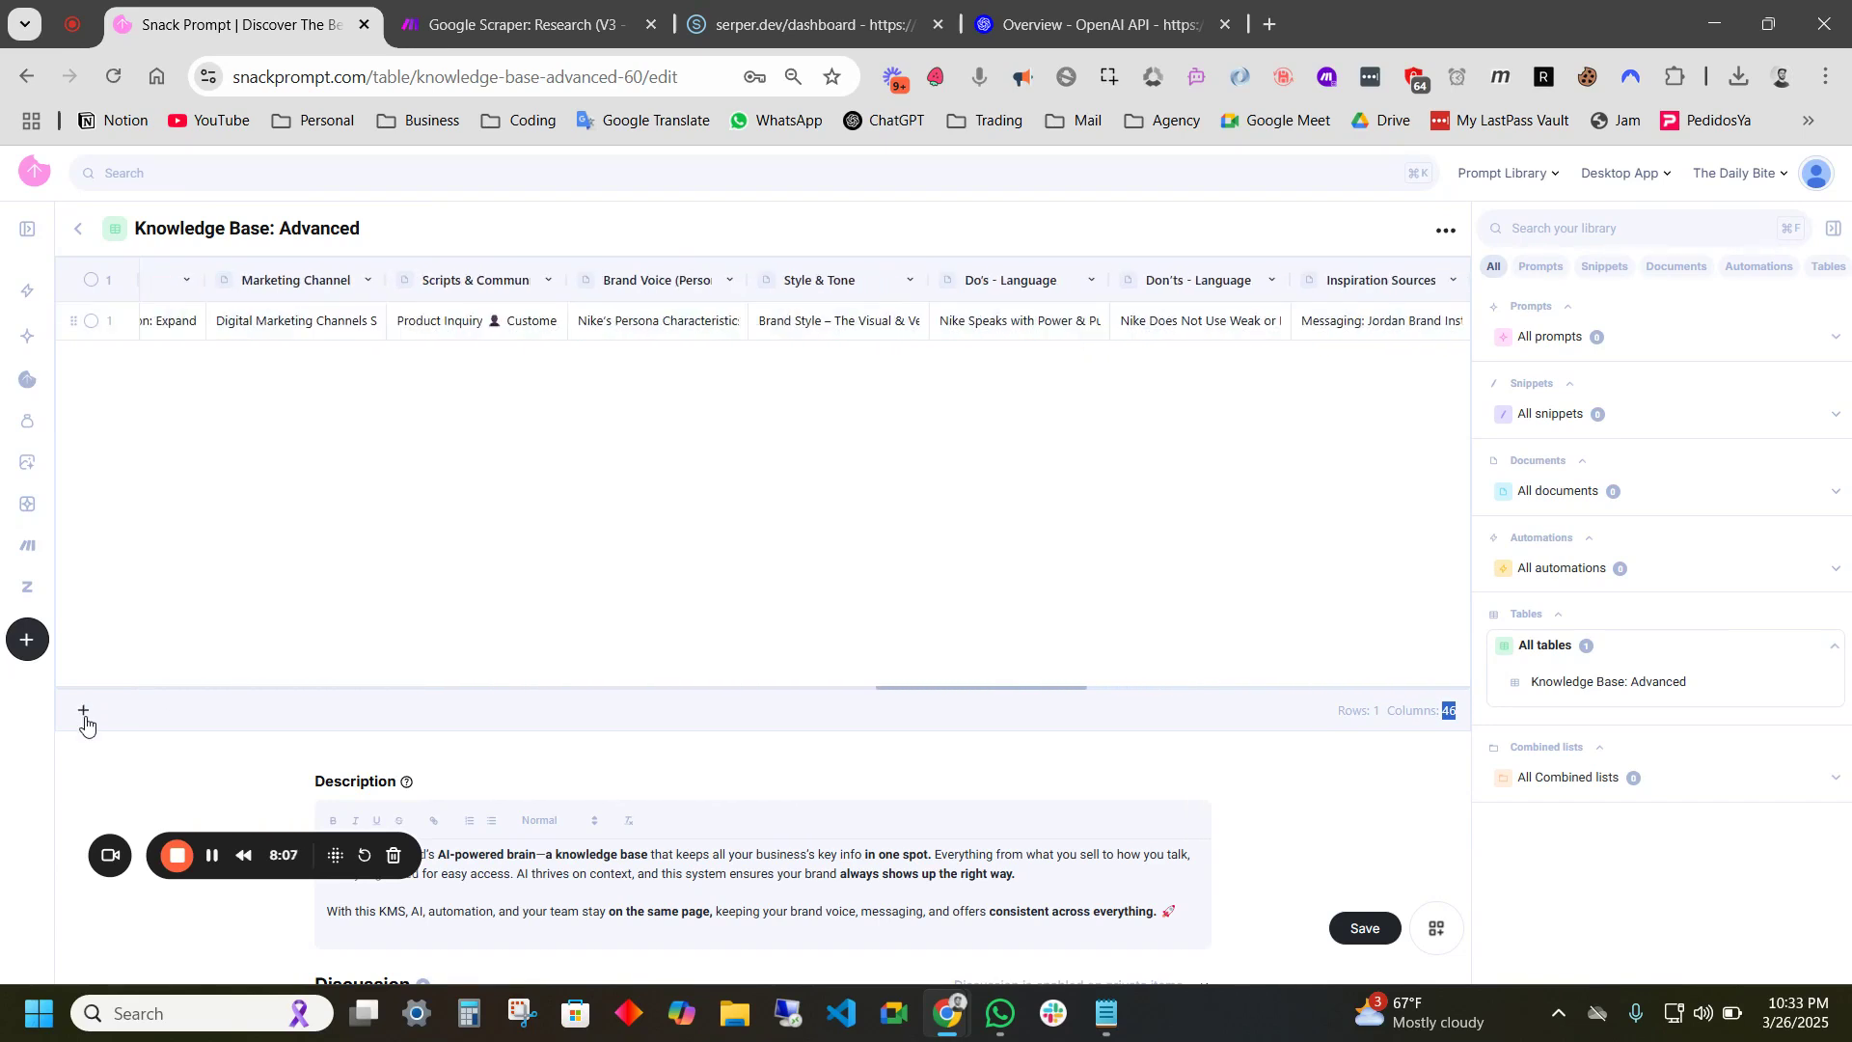
left_click(83, 710)
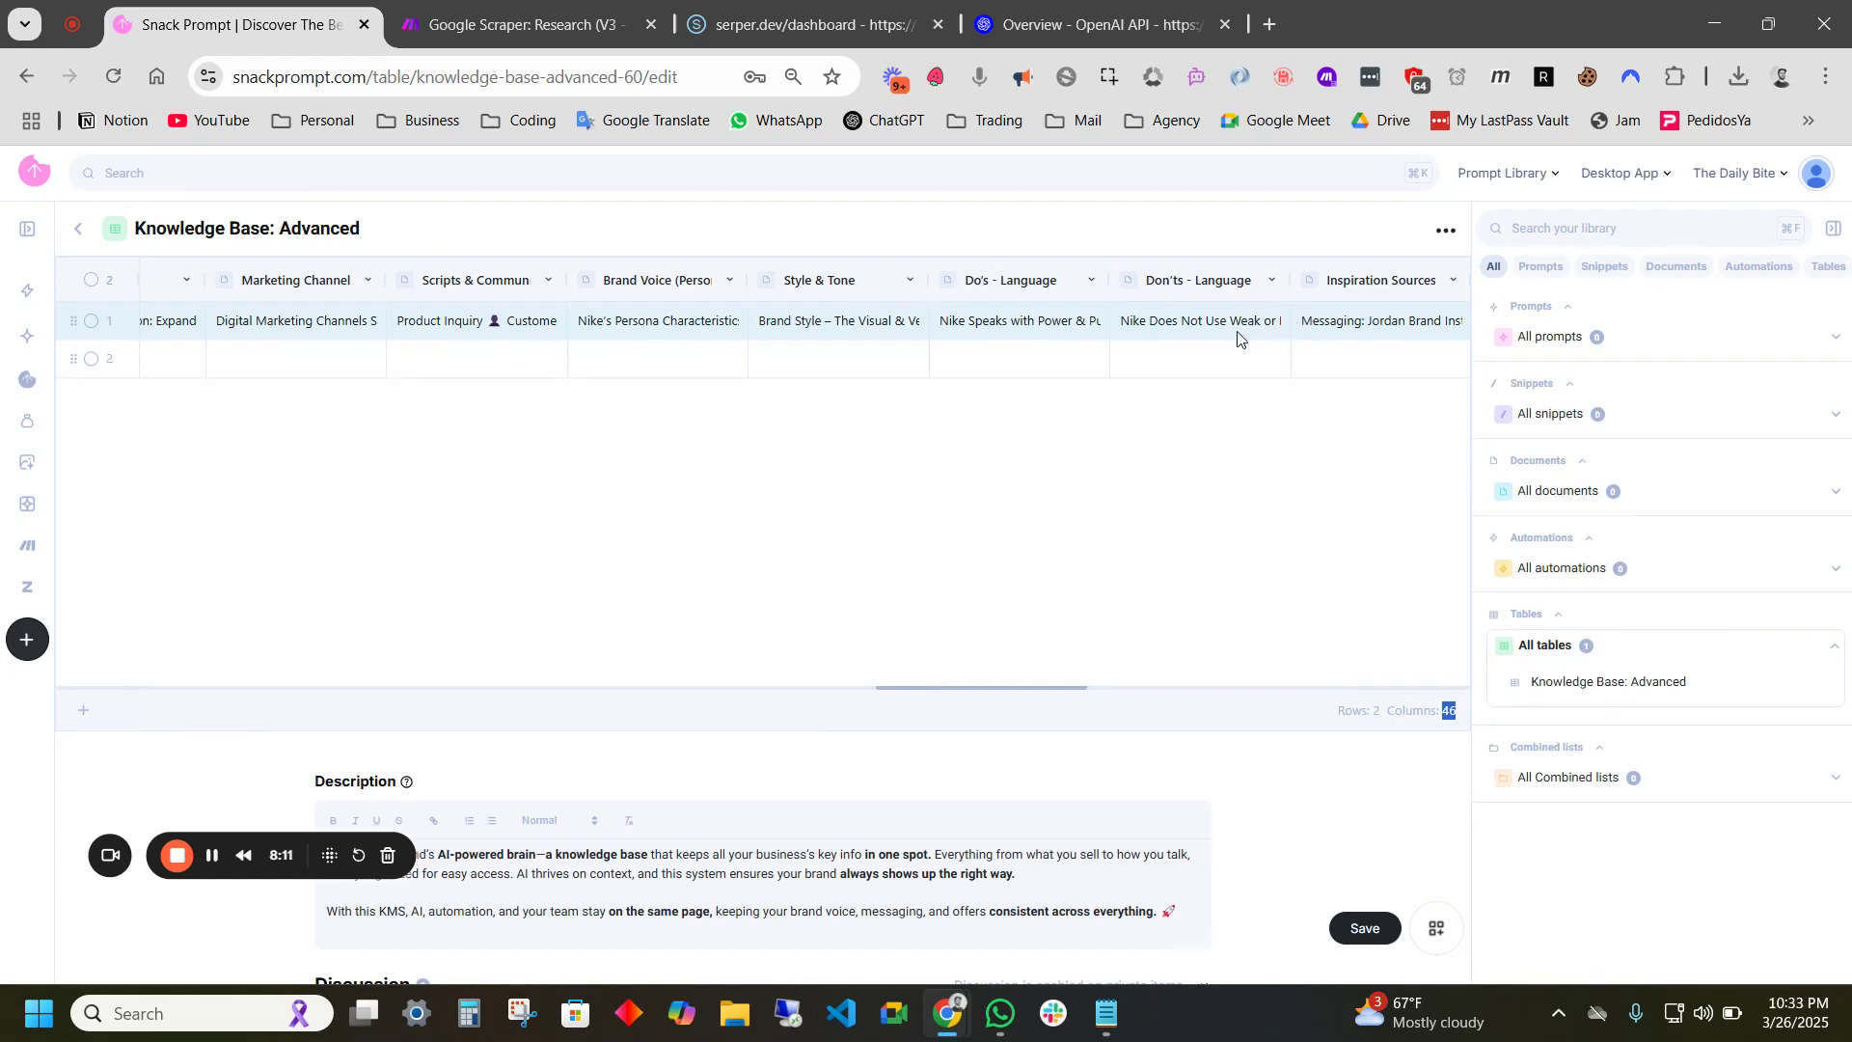
- Select Nike's Inspiration Sources entry, then its Topics & Interests entry
scroll(1286, 333, "right", 3)
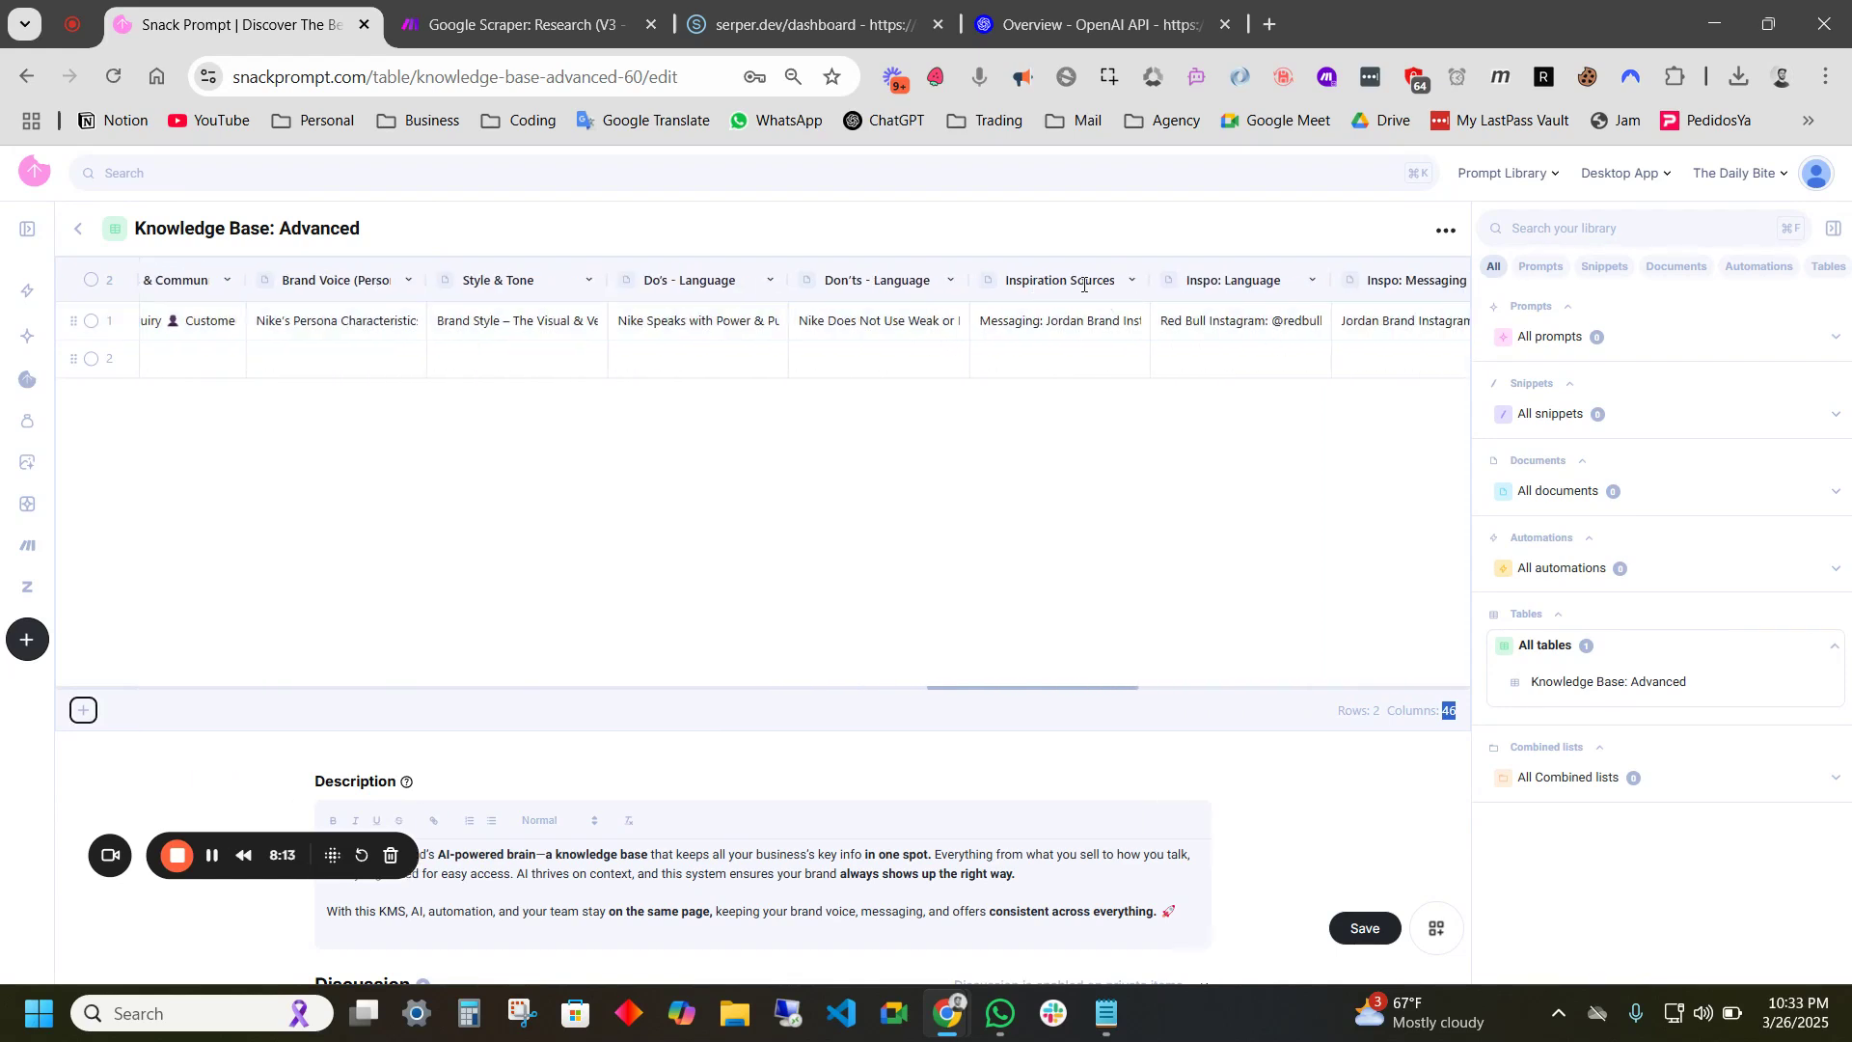
left_click(1062, 330)
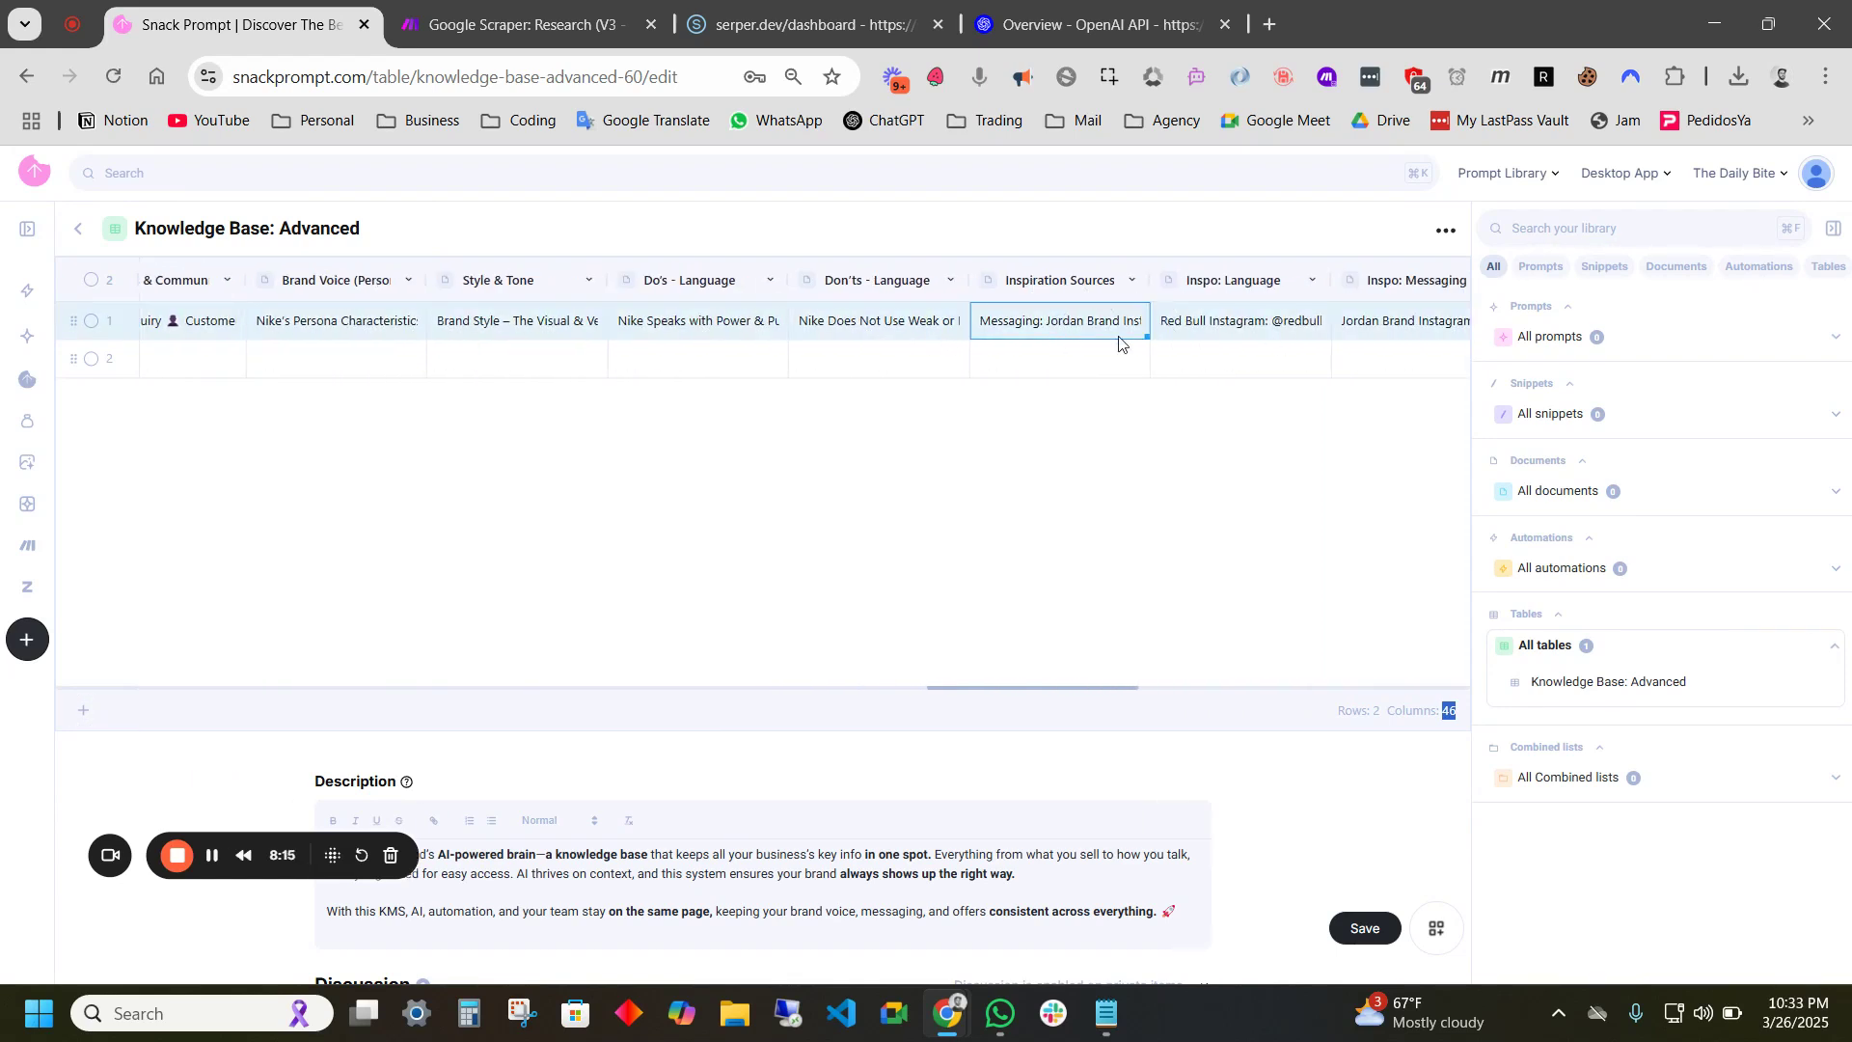
scroll(578, 323, "left", 5)
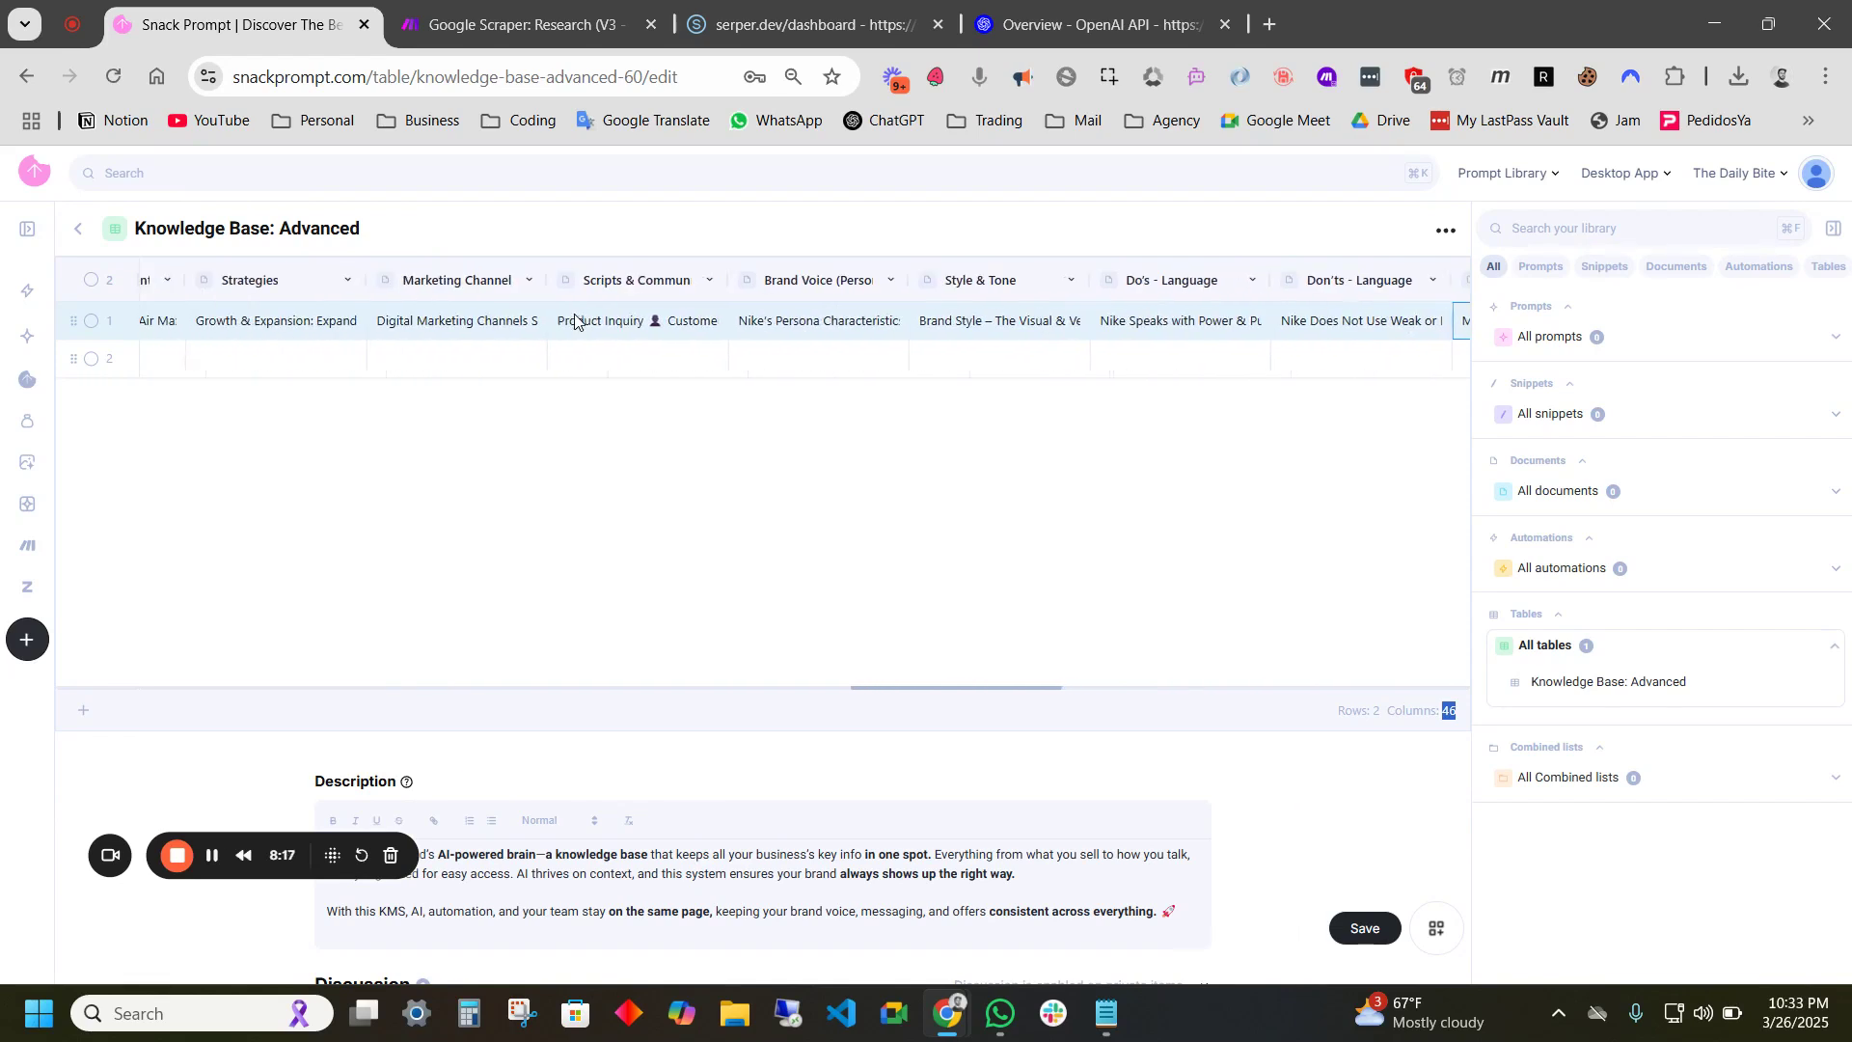
scroll(759, 323, "left", 10)
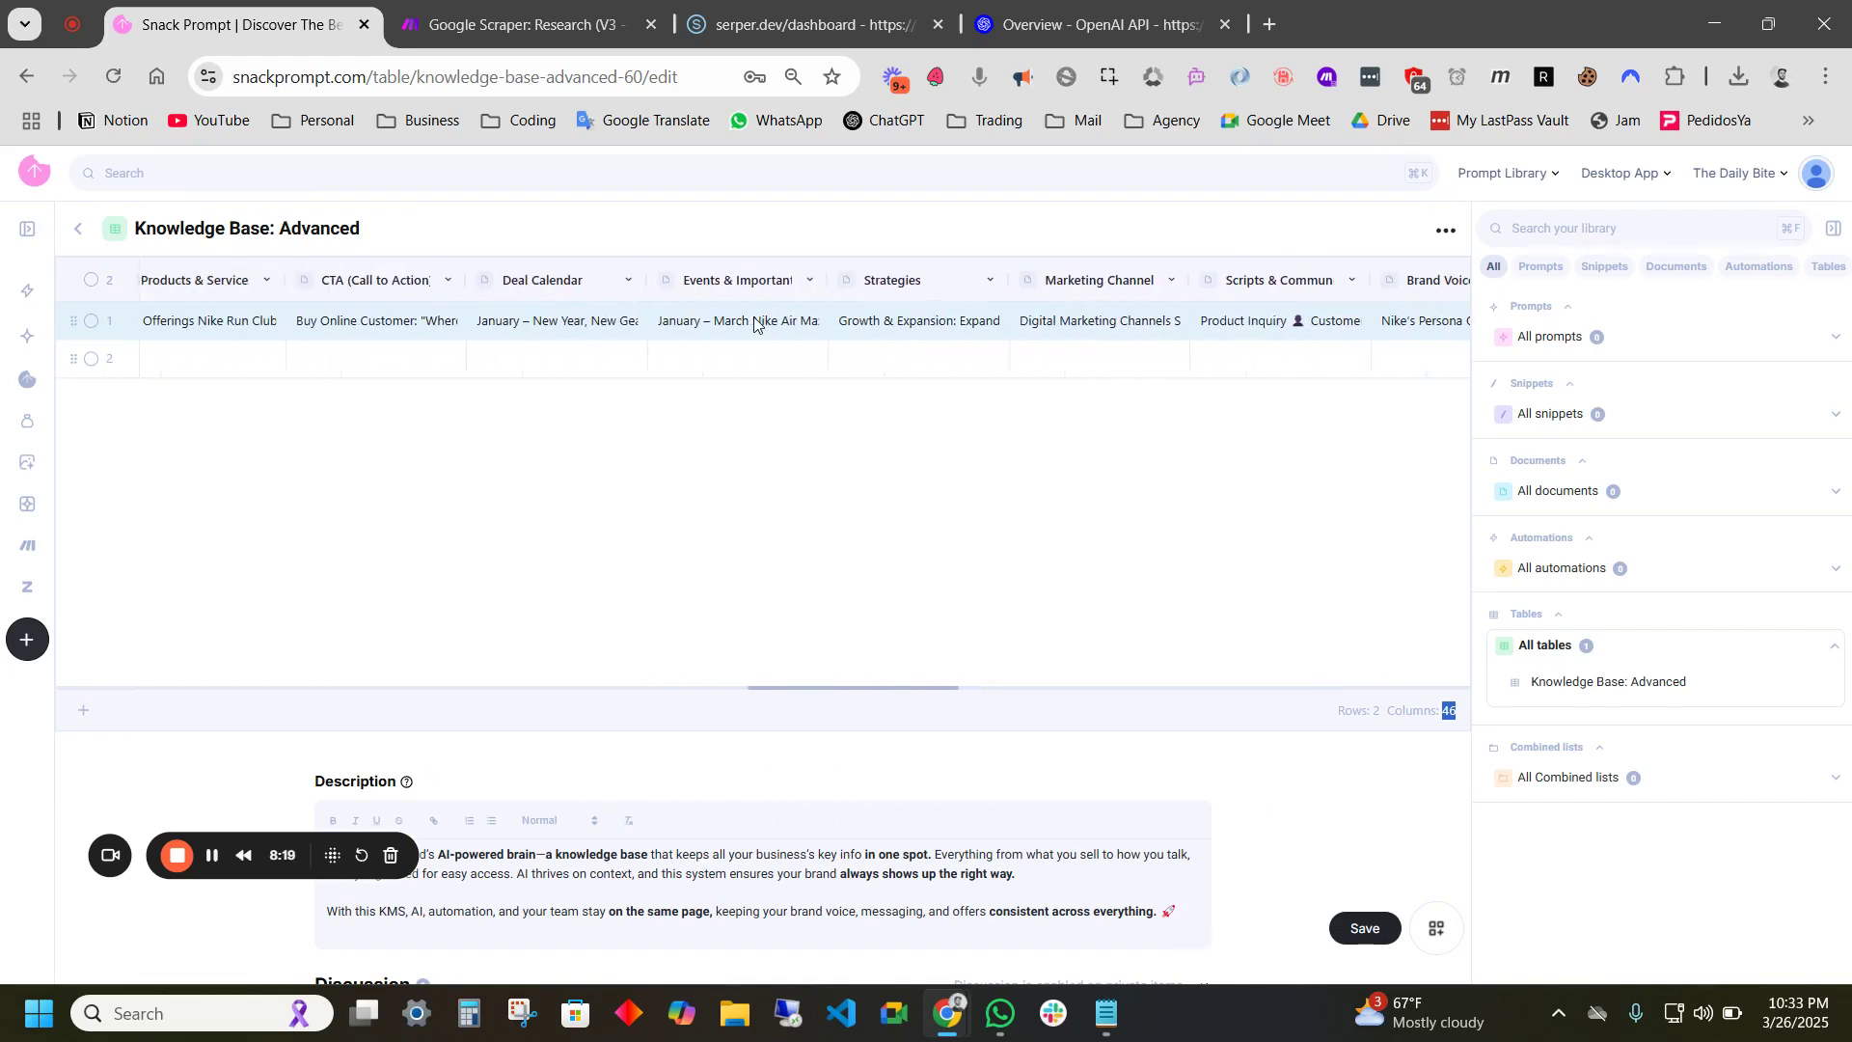
scroll(754, 324, "left", 8)
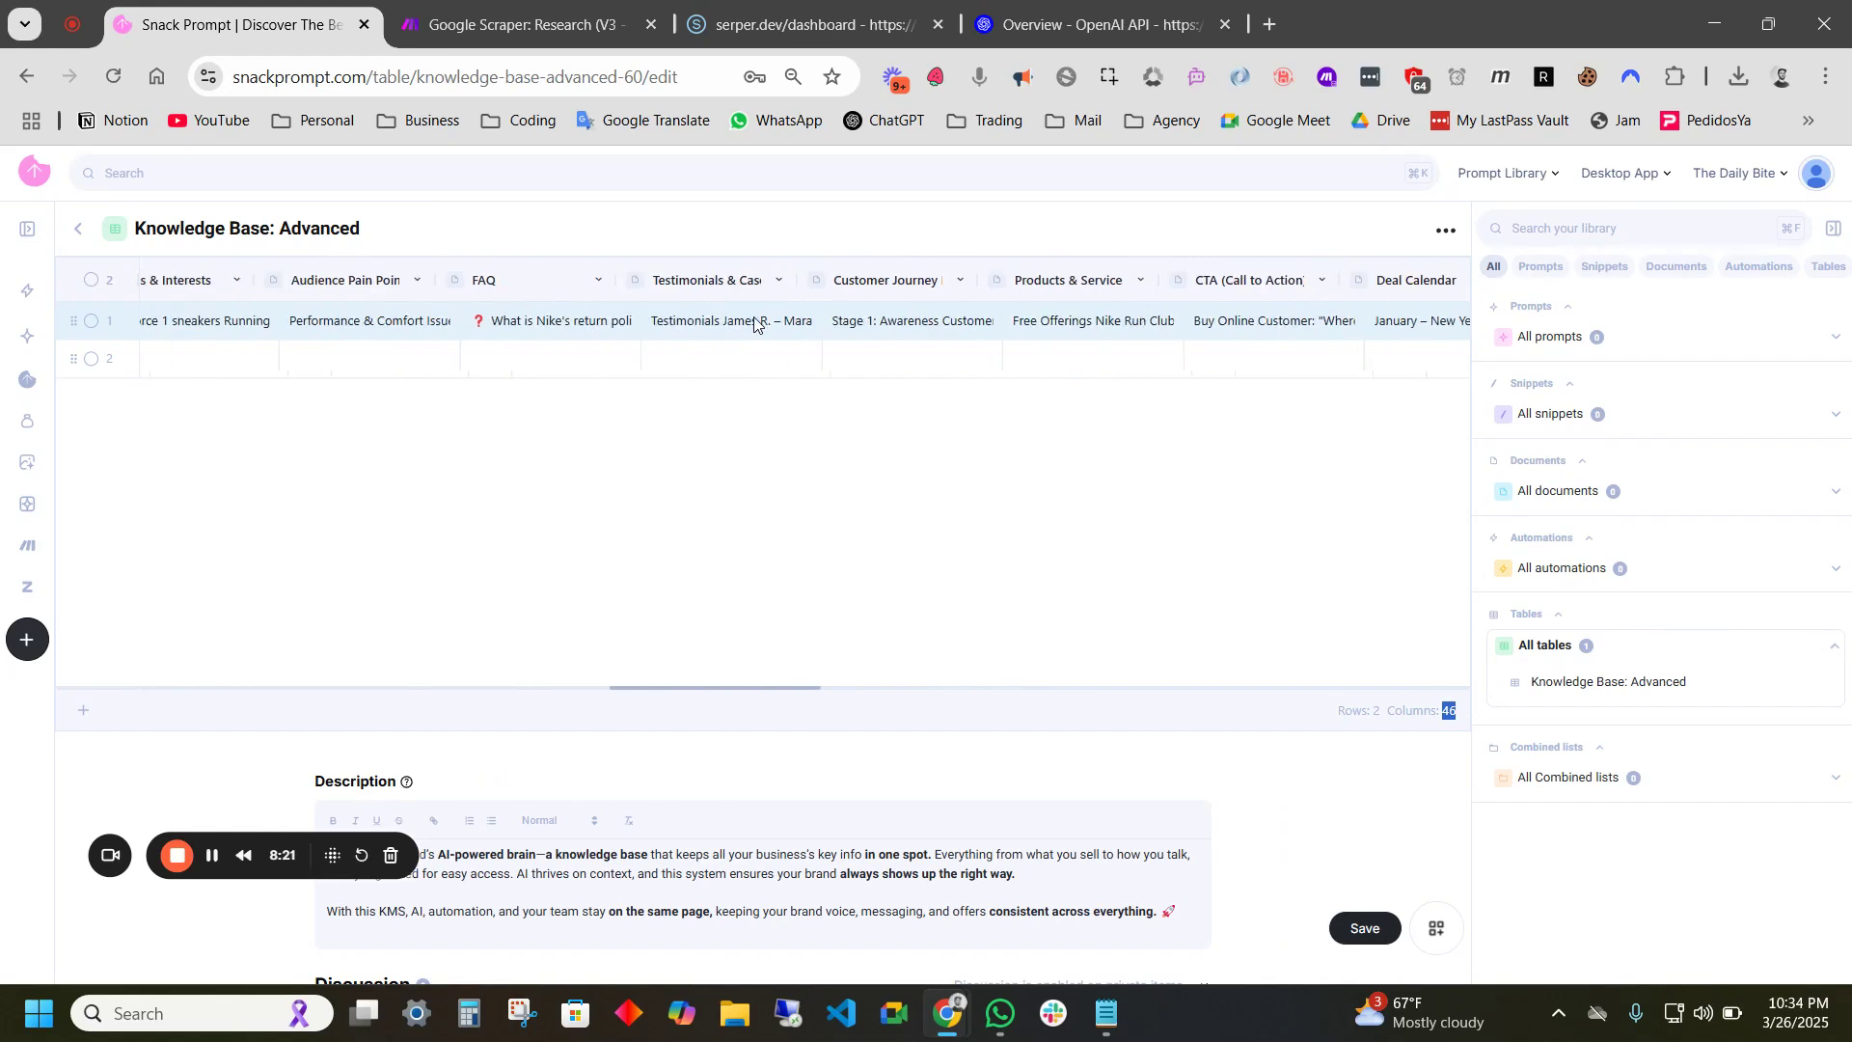
scroll(754, 324, "left", 4)
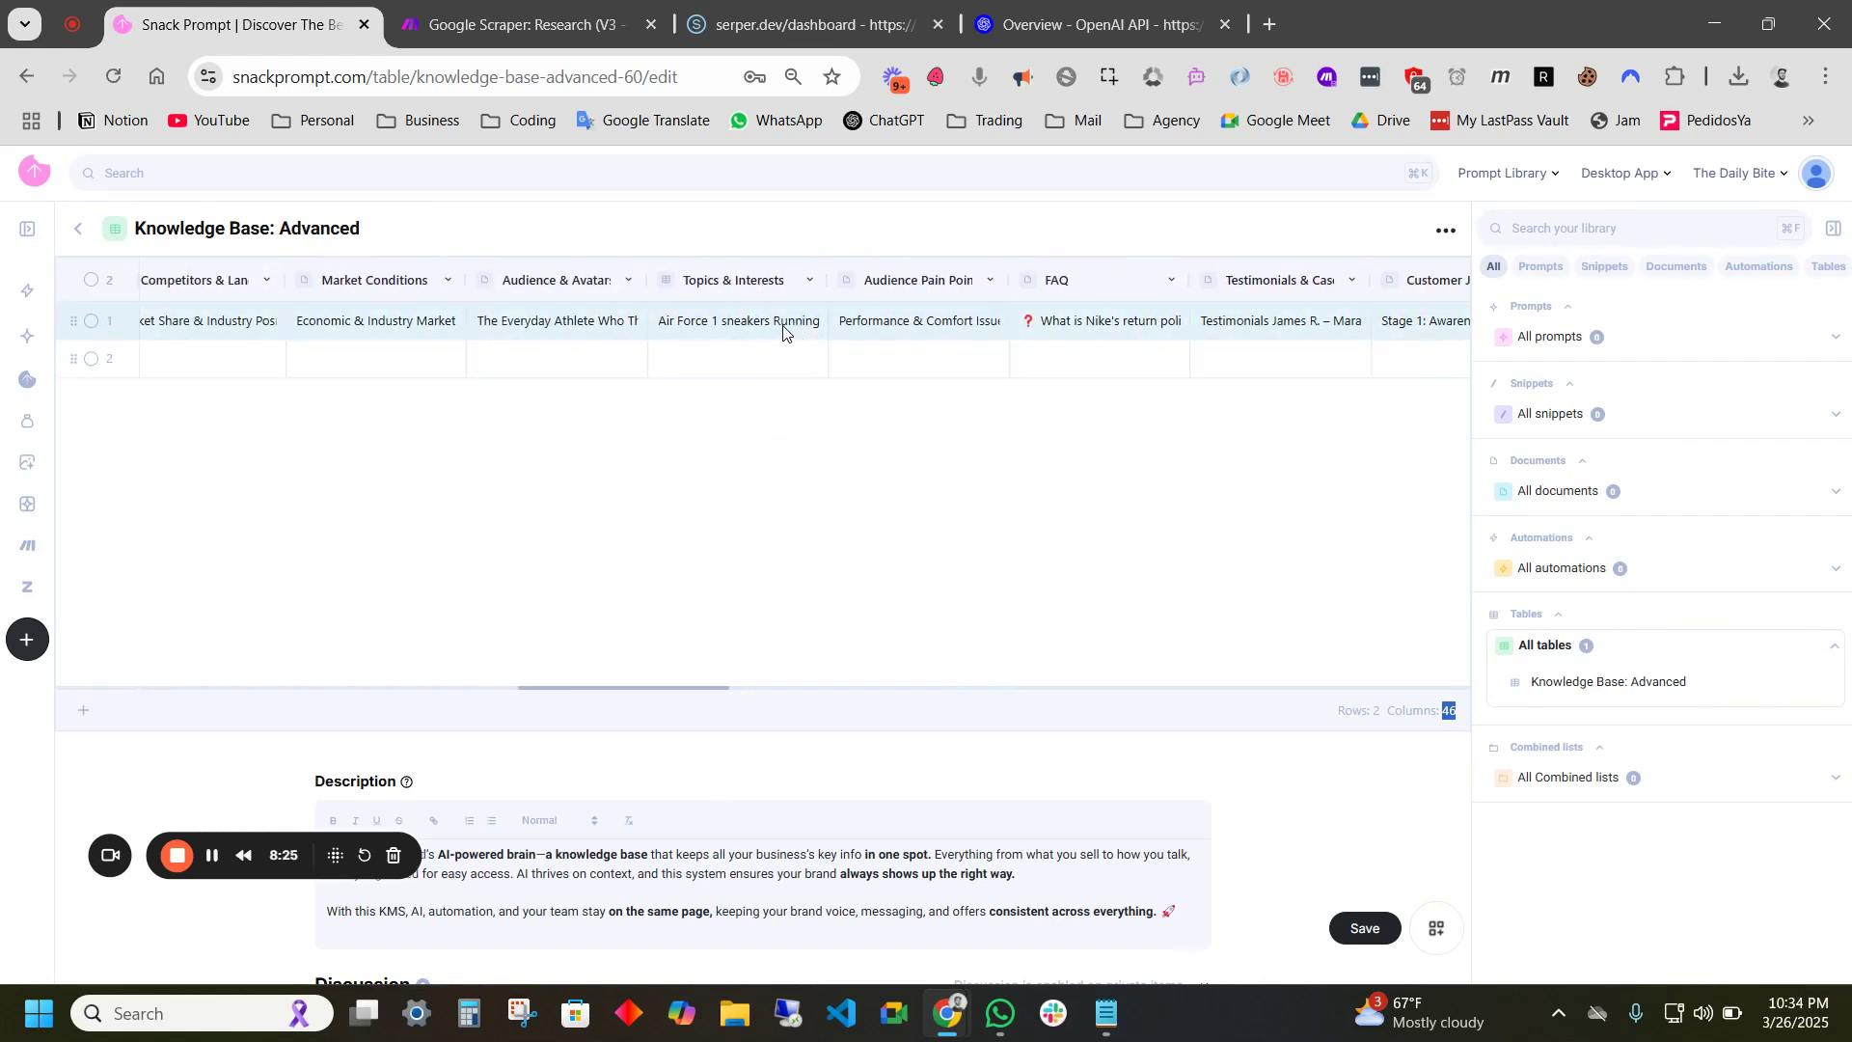
left_click(762, 331)
- Open Nike's Topics & Interests entry and review the Air Force 1 sneakers and Running shoes topics
double_click(762, 331)
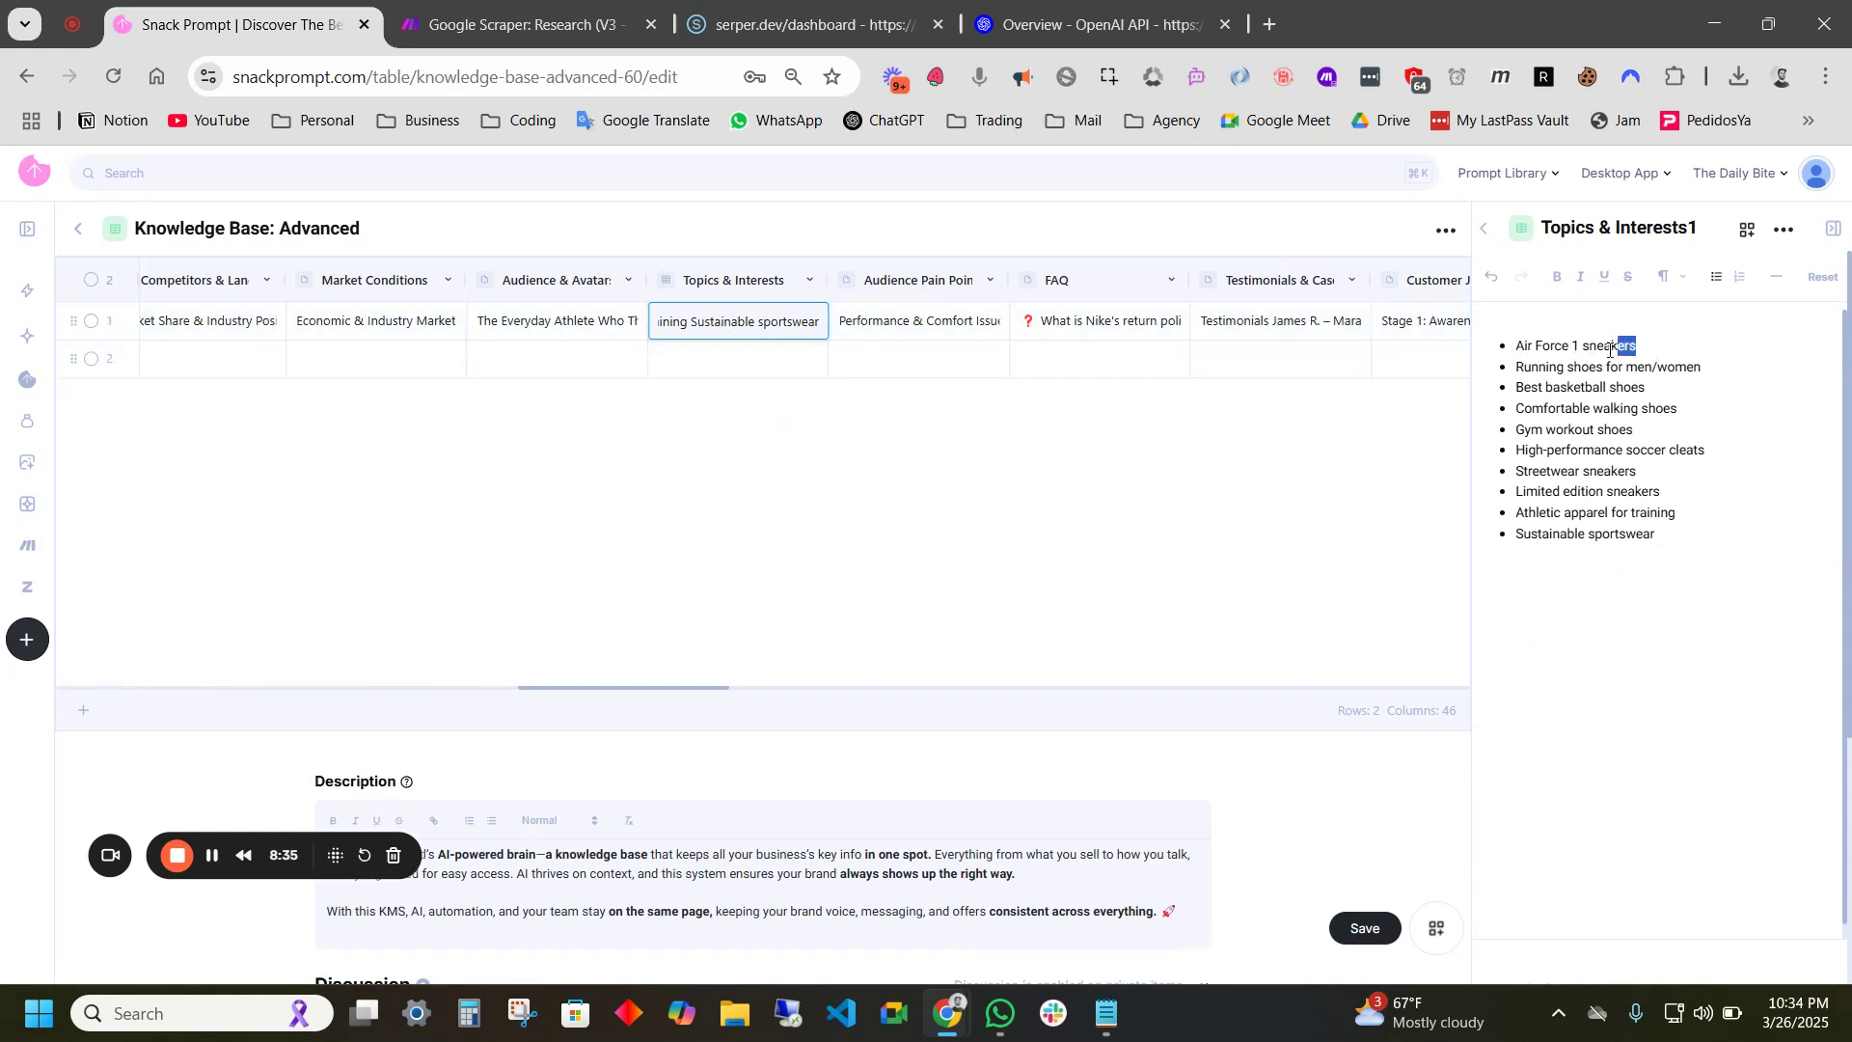
left_click_drag(1634, 349, 1516, 347)
left_click_drag(1711, 370, 1514, 372)
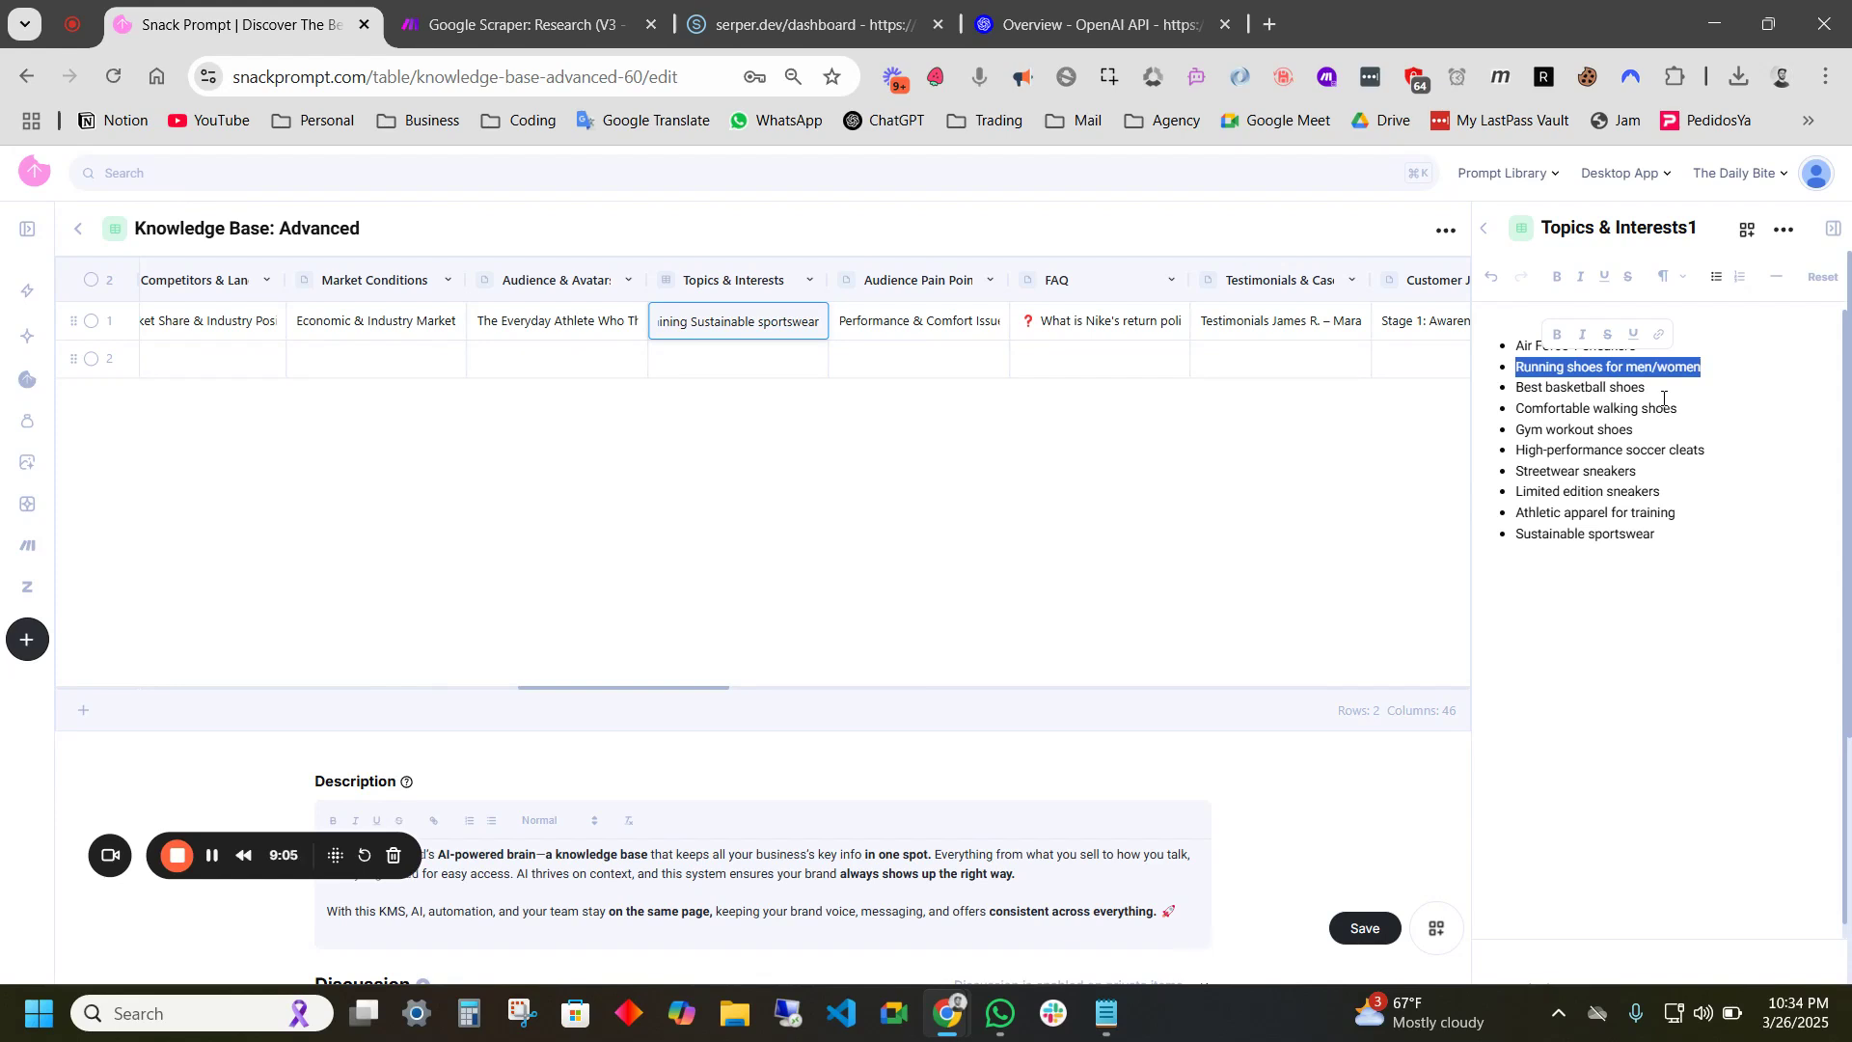
left_click(1663, 396)
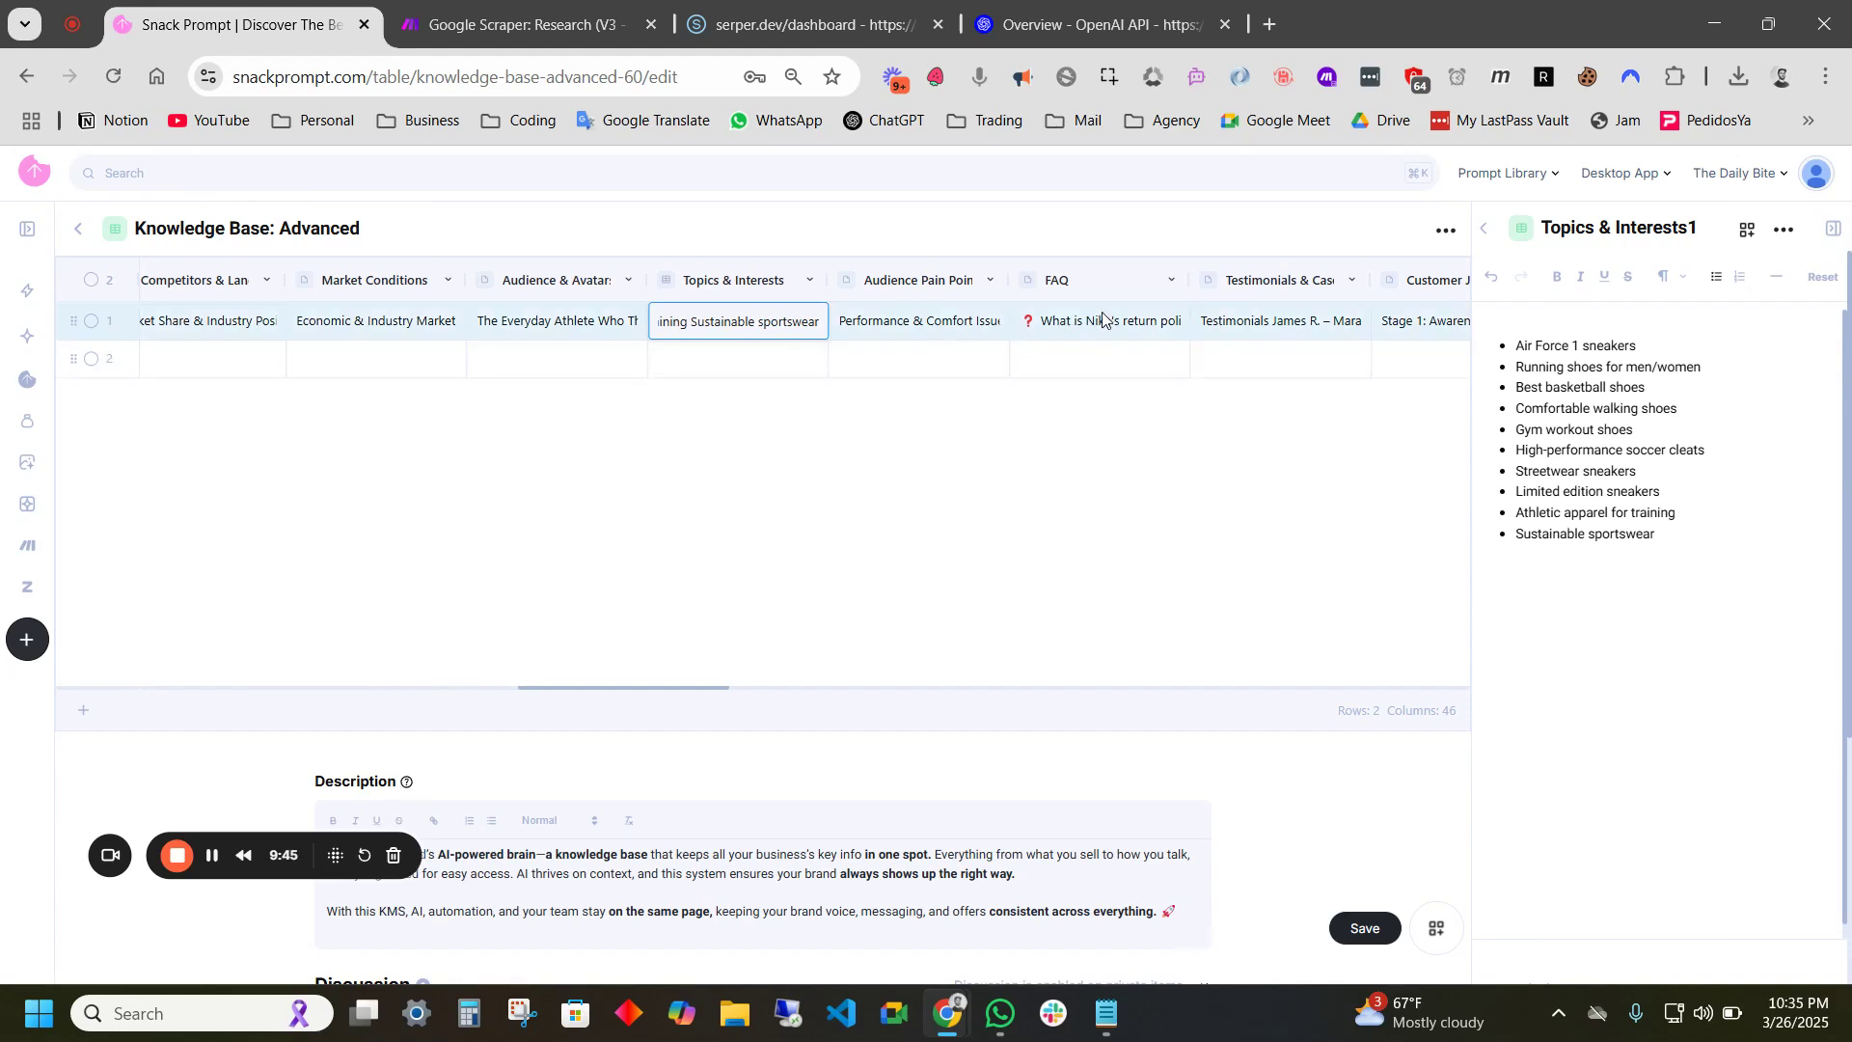
scroll(1128, 328, "right", 5)
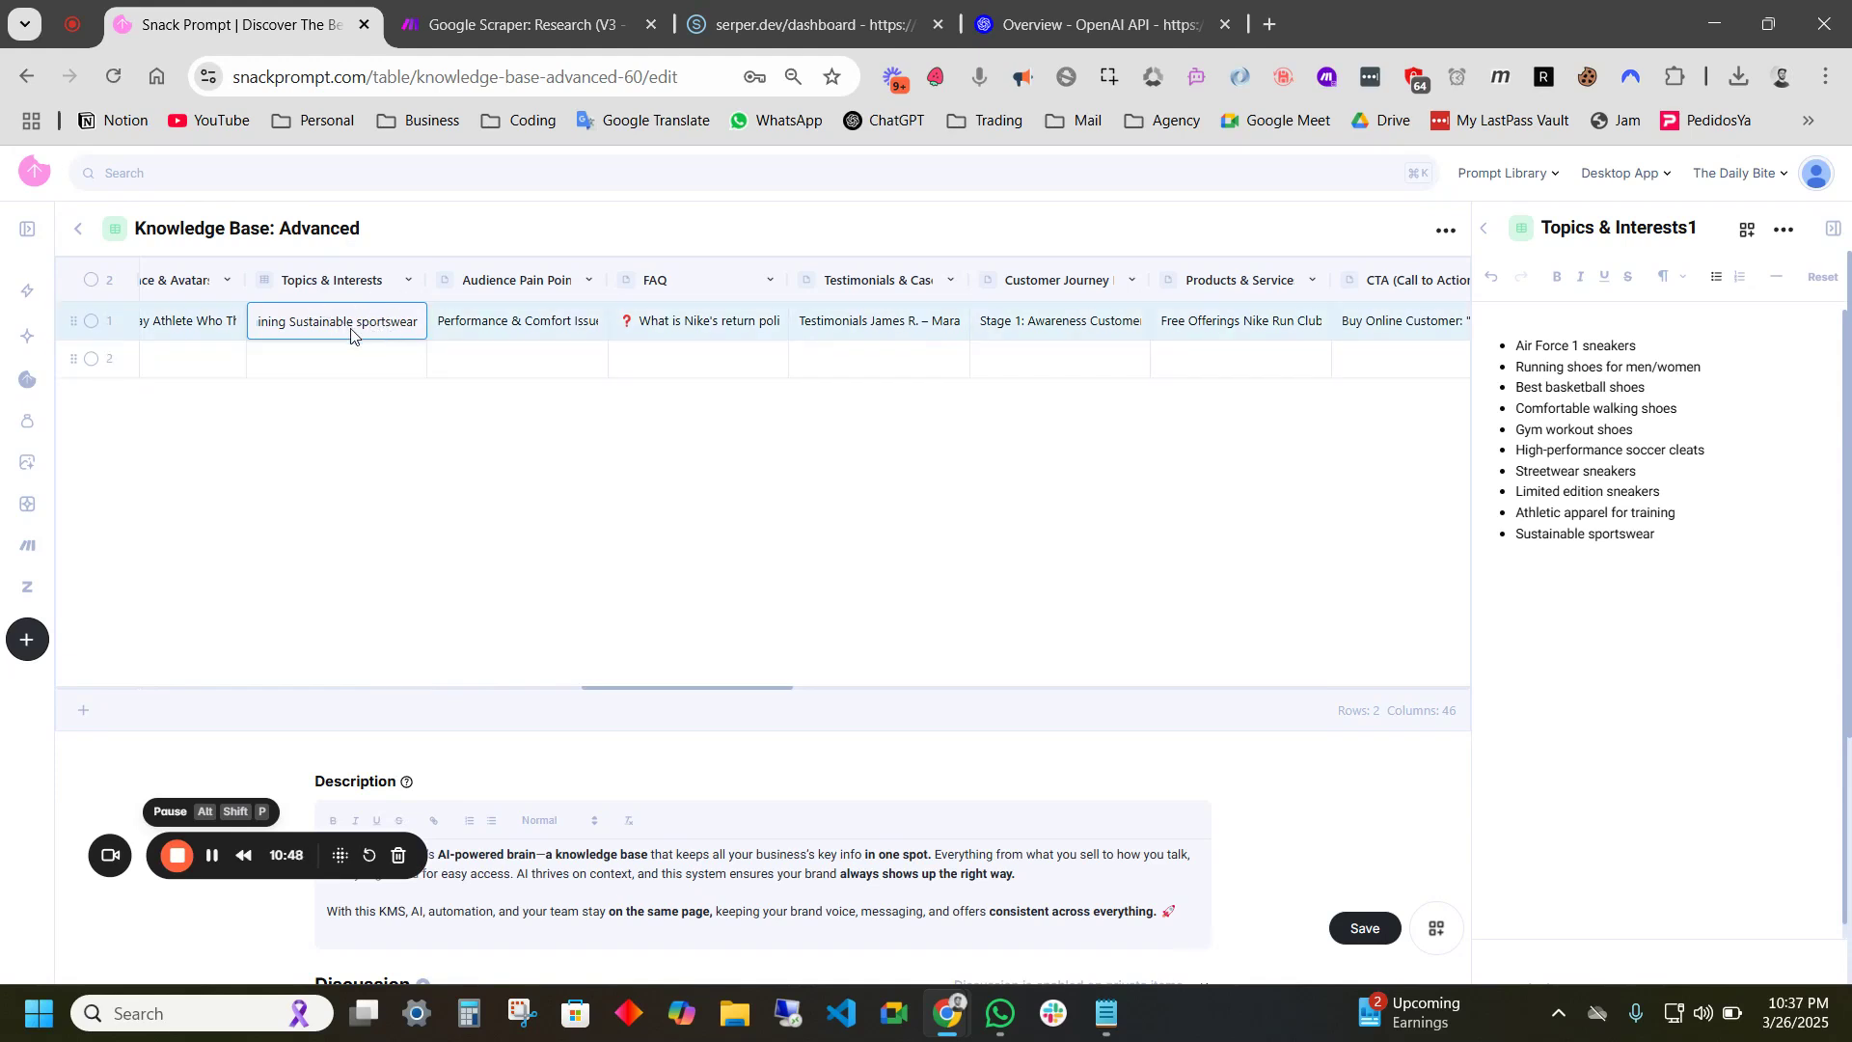
- Enter the placeholder 'Company Name' in row 2's Name cell
scroll(386, 367, "left", 20)
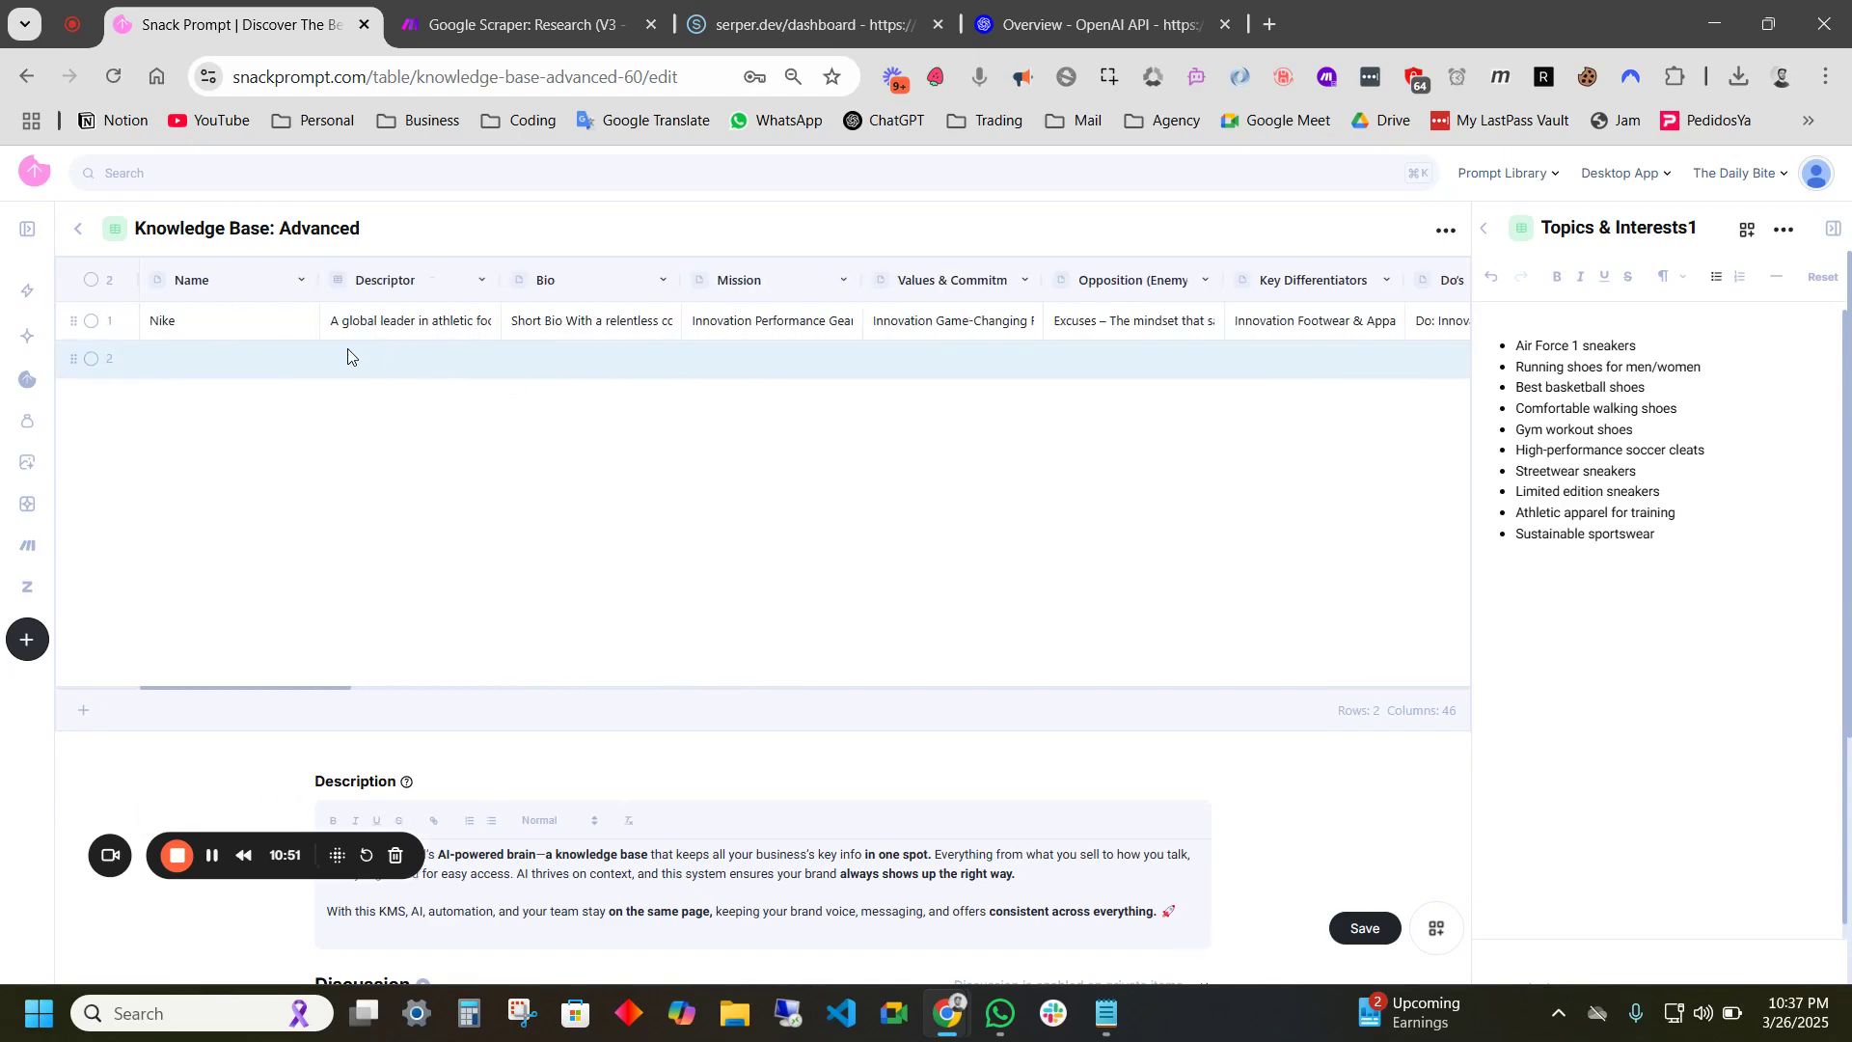
left_click(246, 370)
type("Cla")
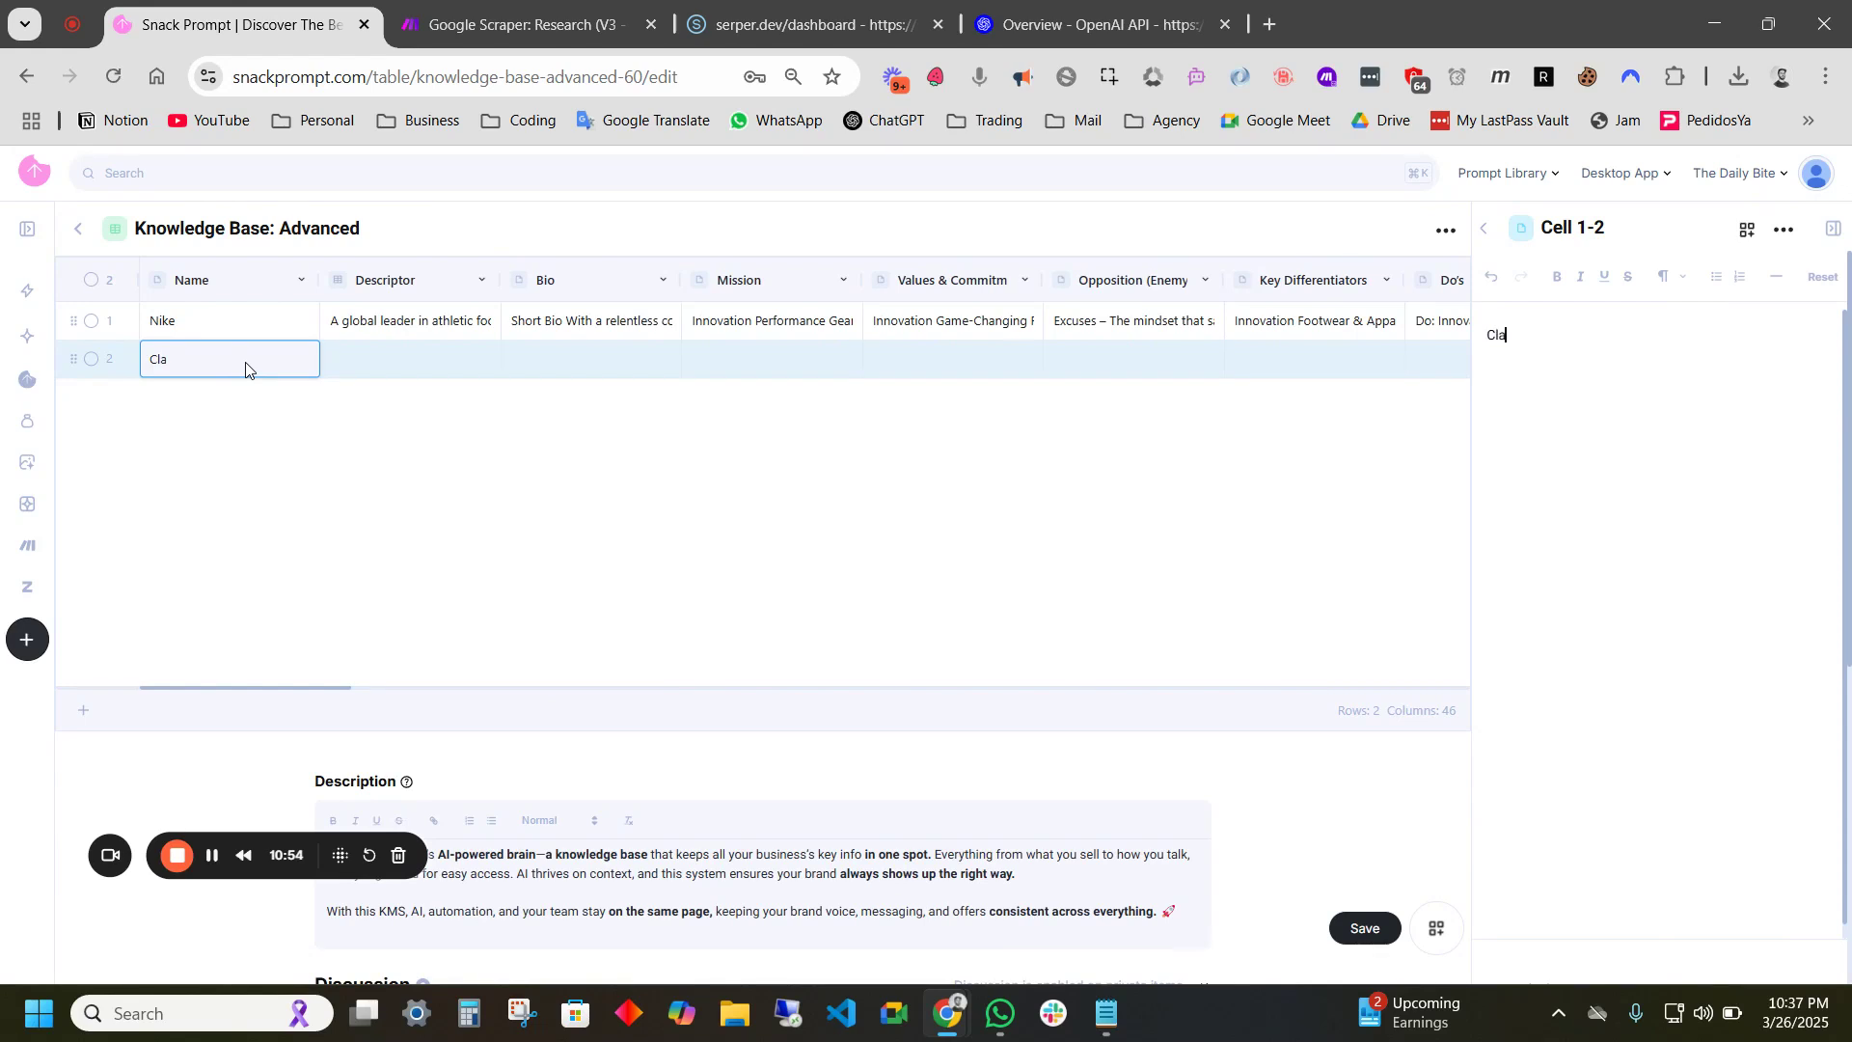
type("ent Name")
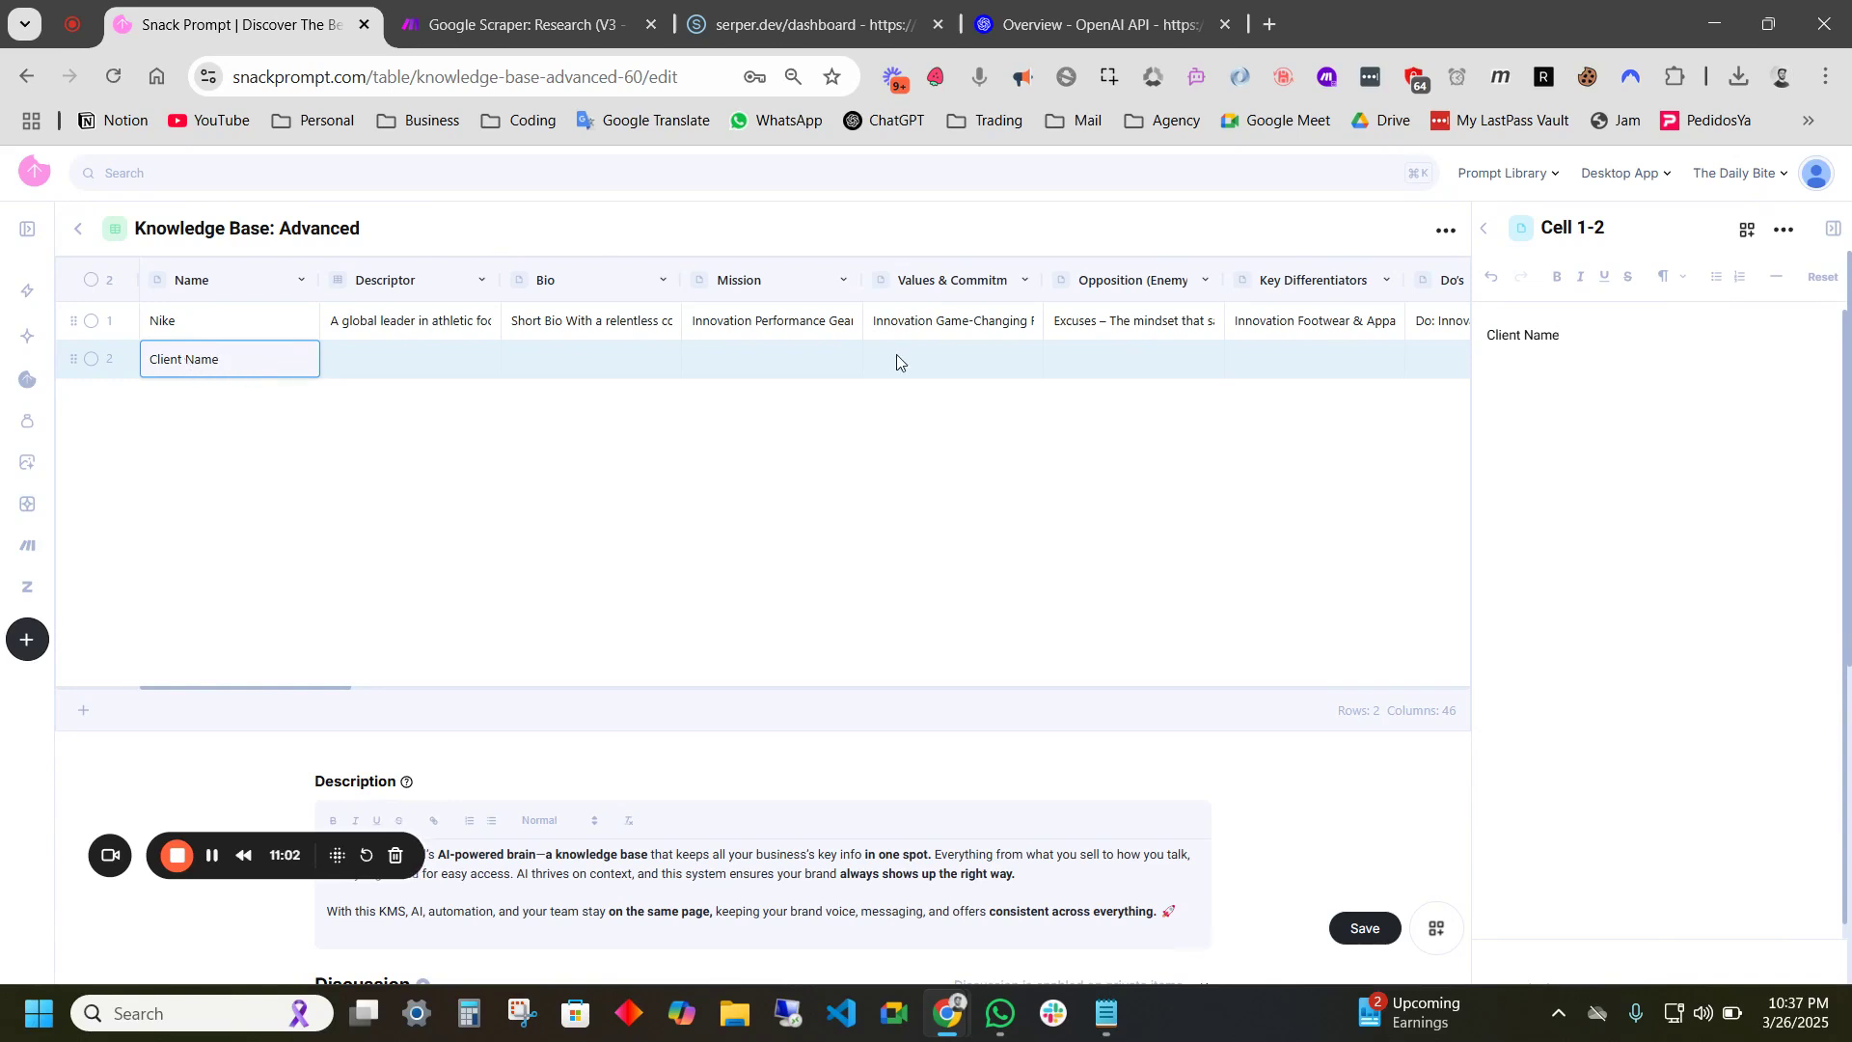
left_click_drag(1505, 338, 1495, 337)
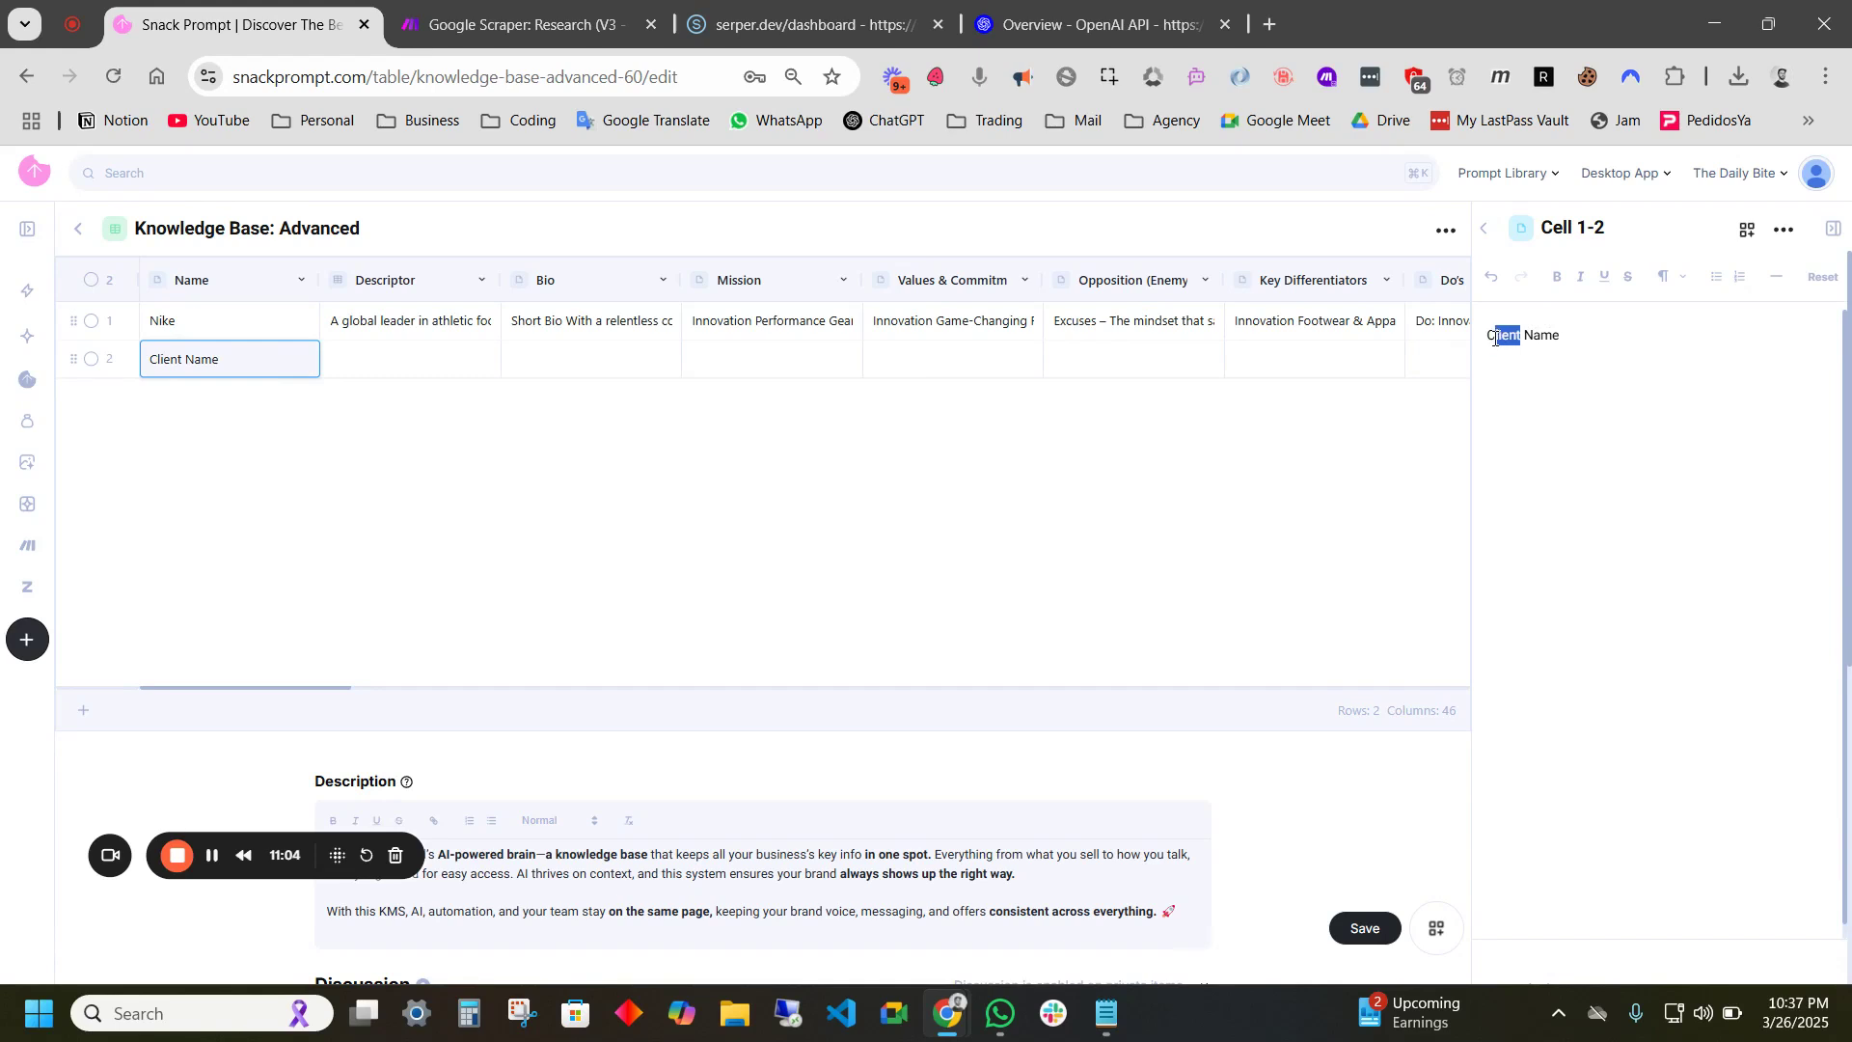
type("ompany")
left_click(1179, 372)
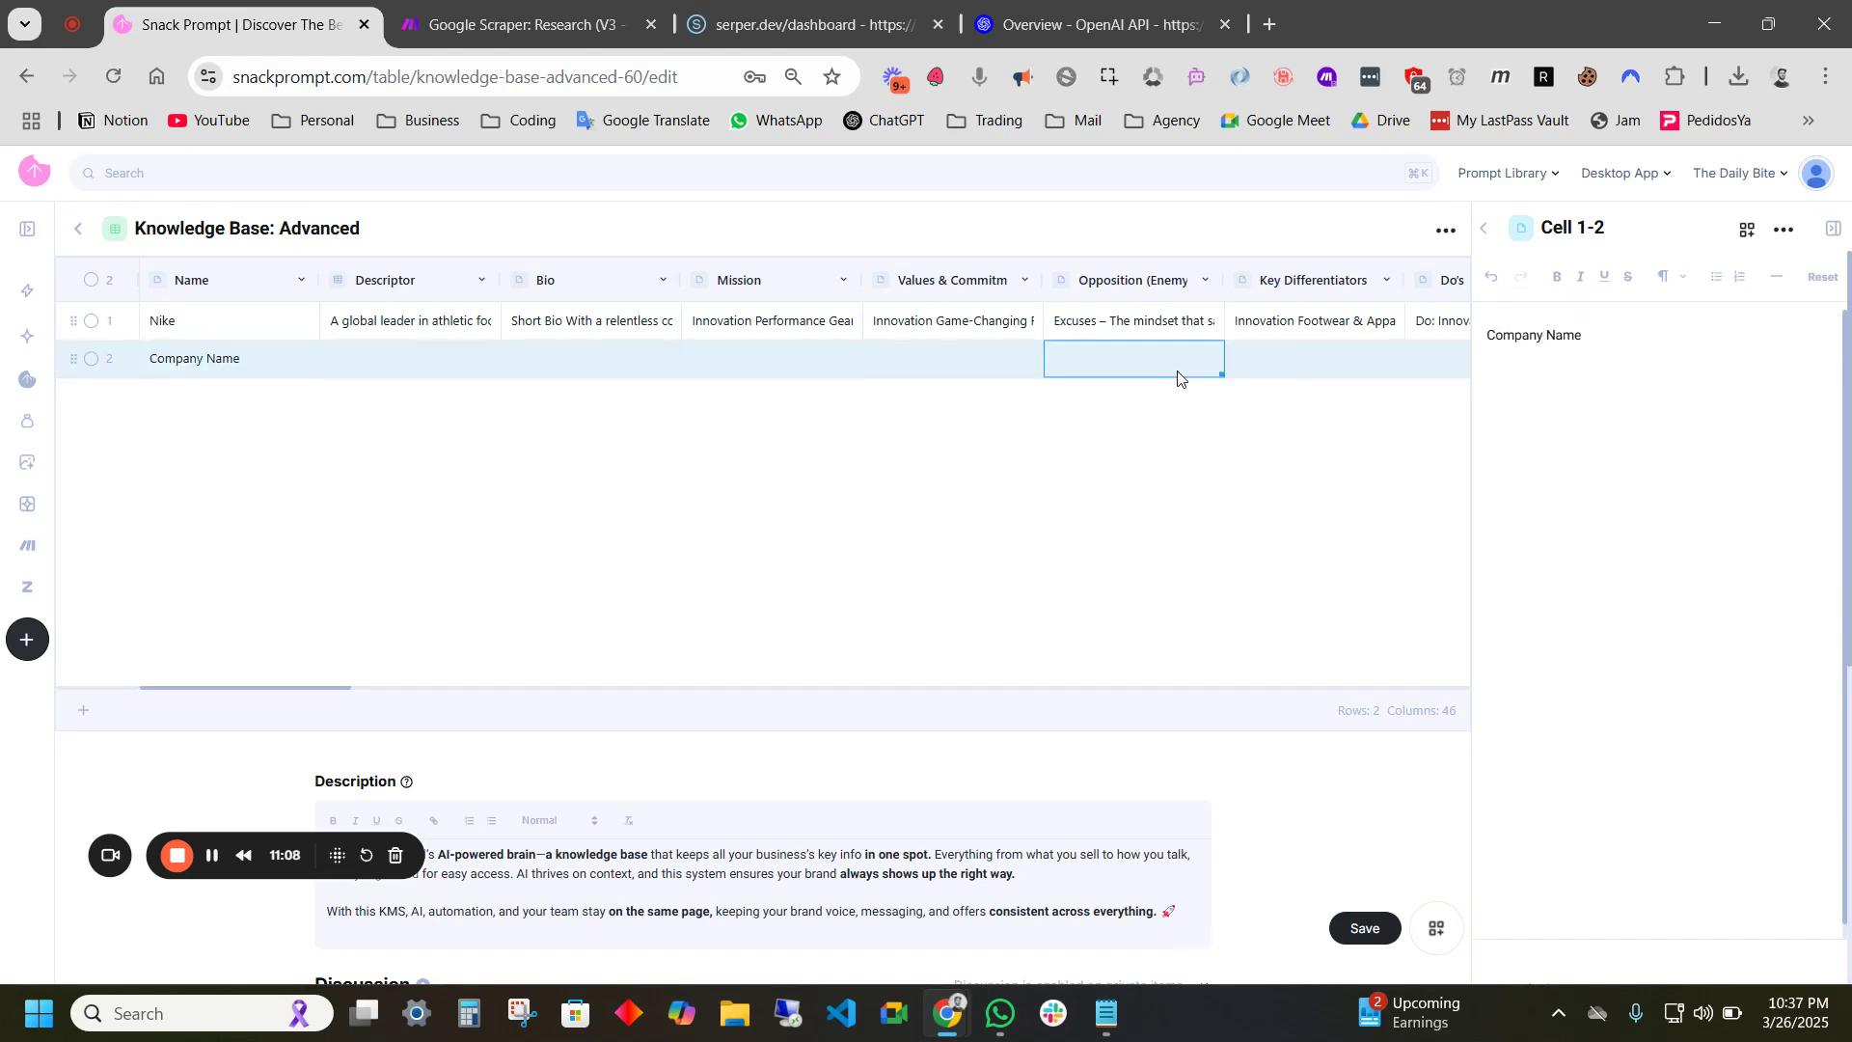
- Start row 2's Topics & Interests entry with a '-' bullet
scroll(1269, 374, "right", 10)
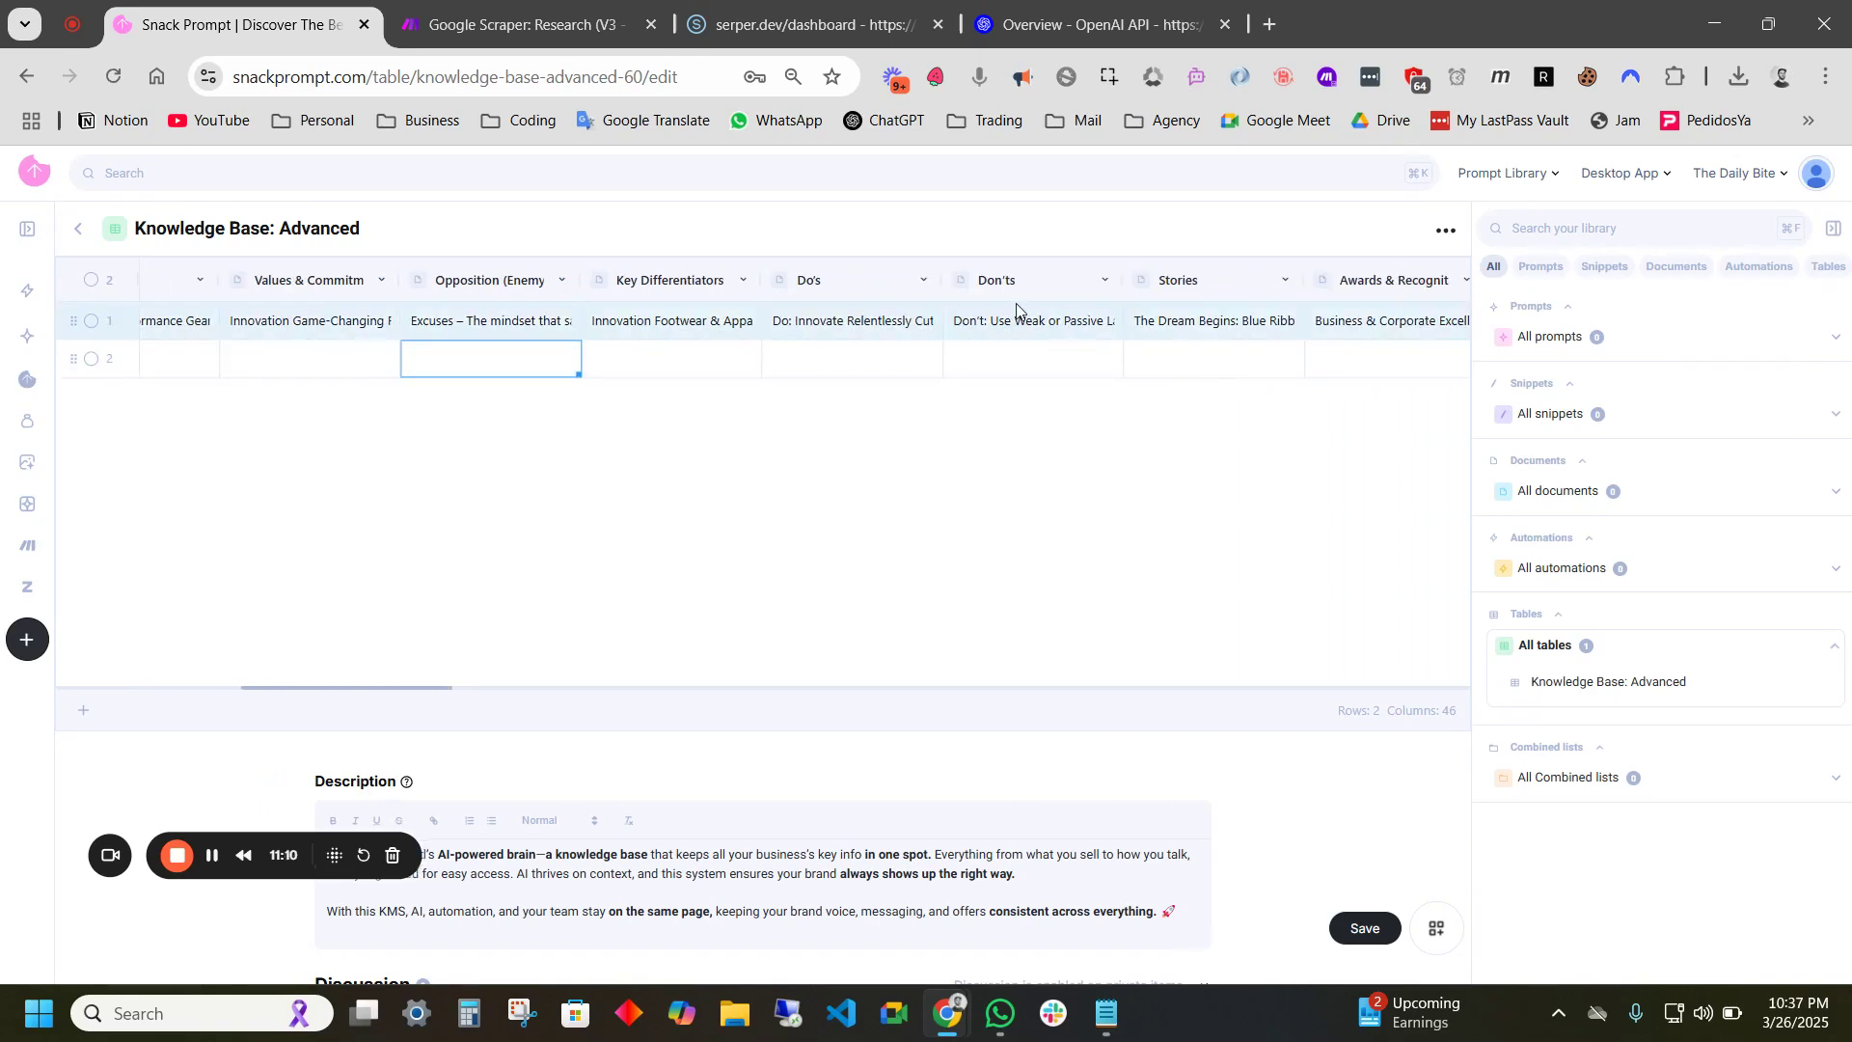
scroll(1314, 356, "right", 8)
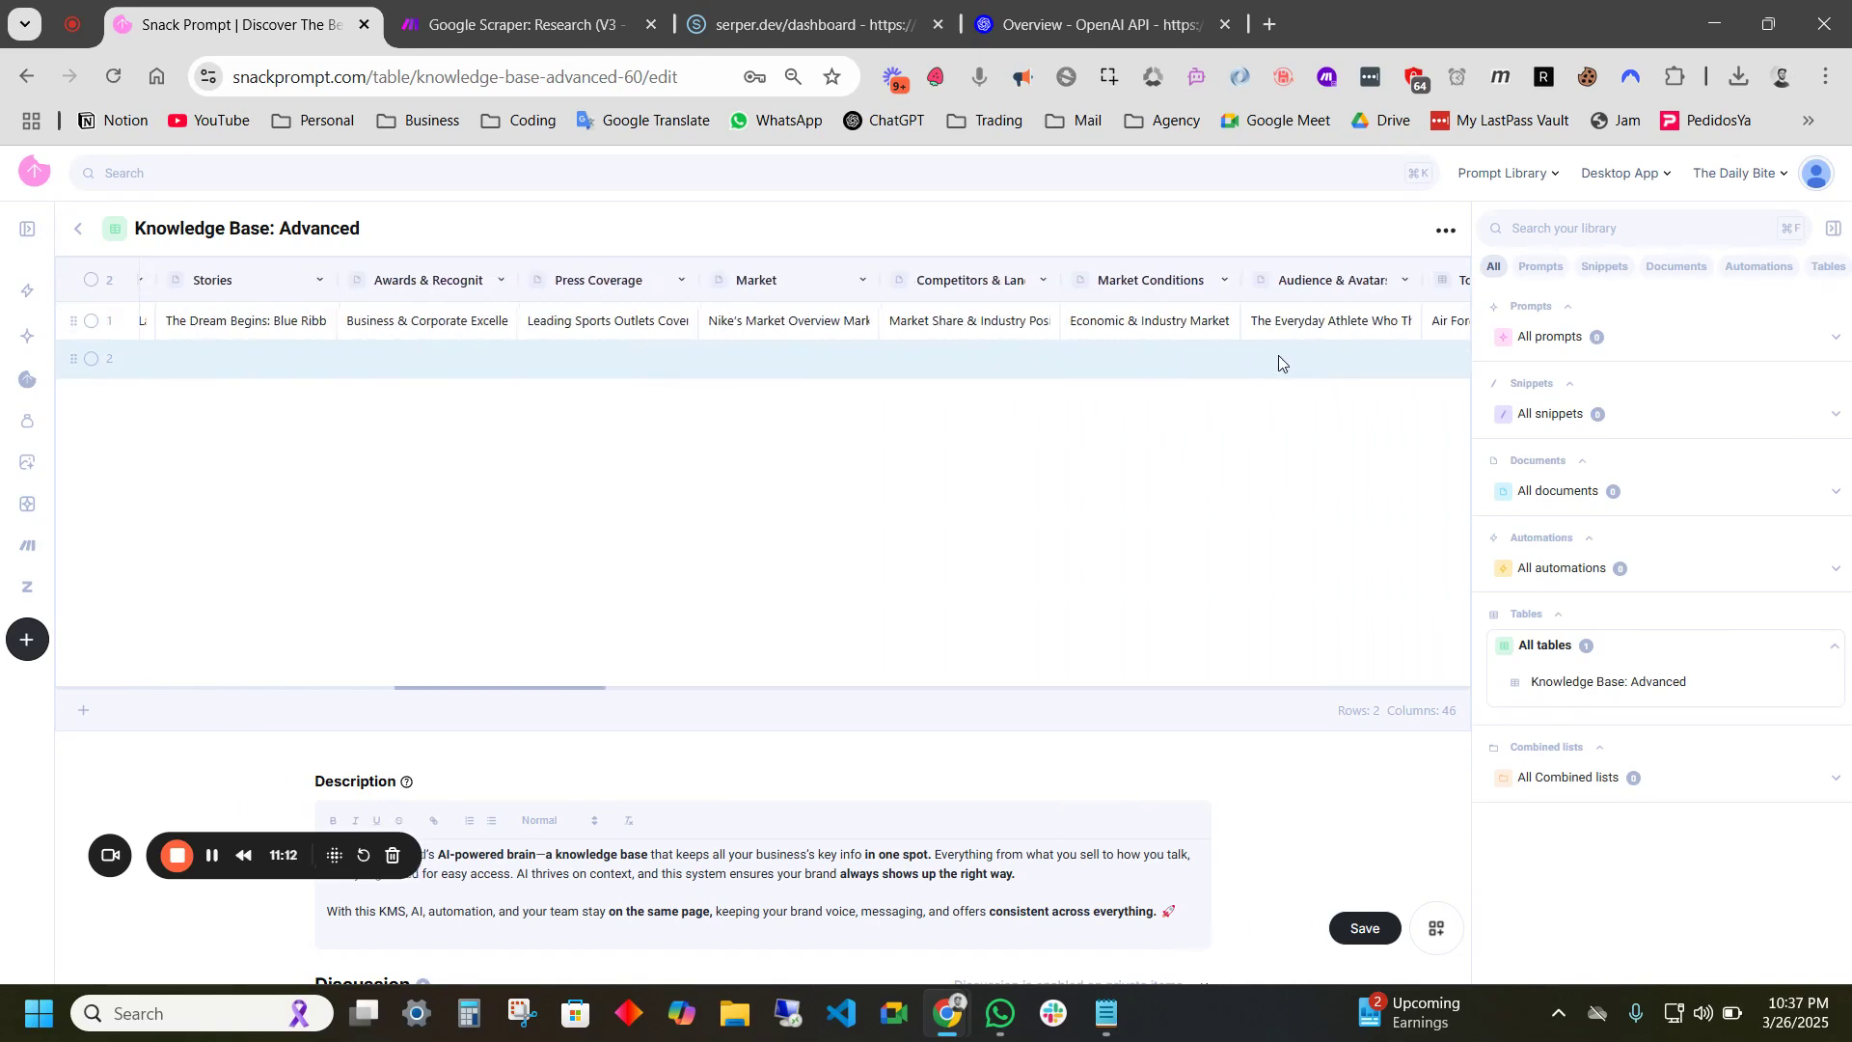
scroll(1051, 349, "right", 1)
left_click(1096, 357)
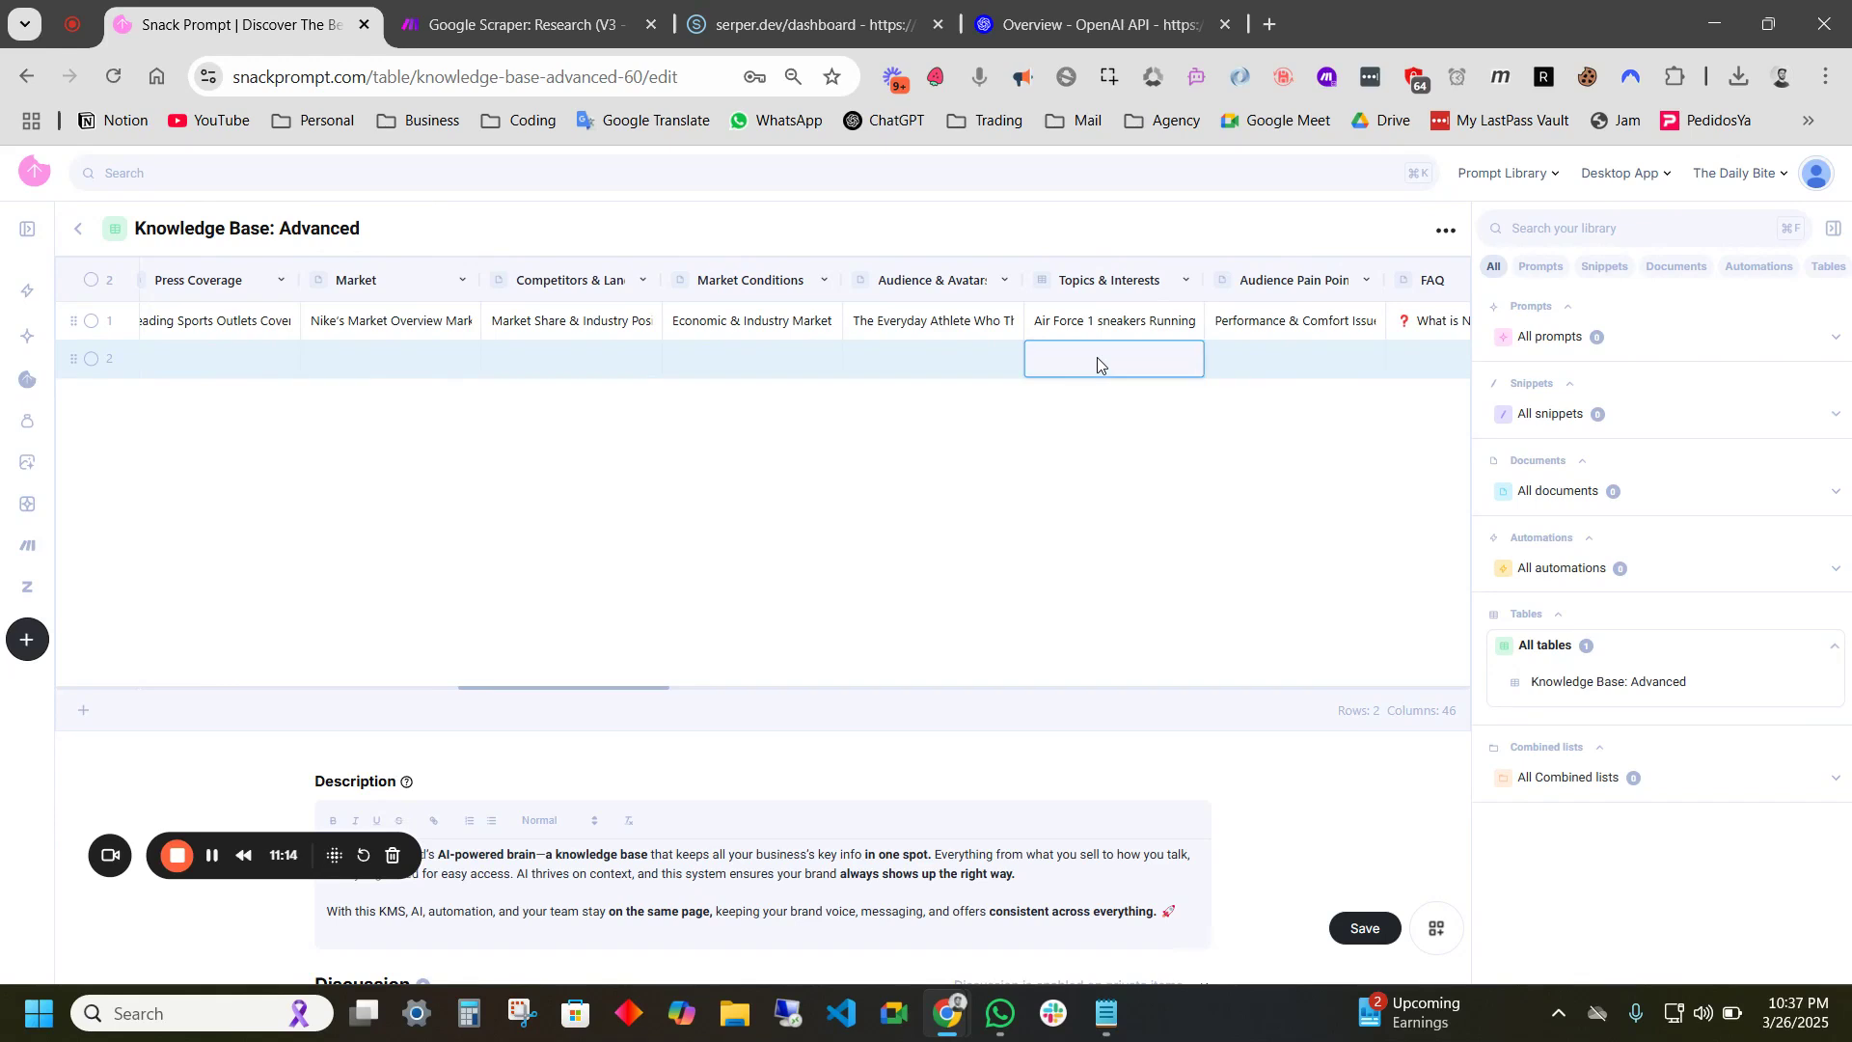
type("-")
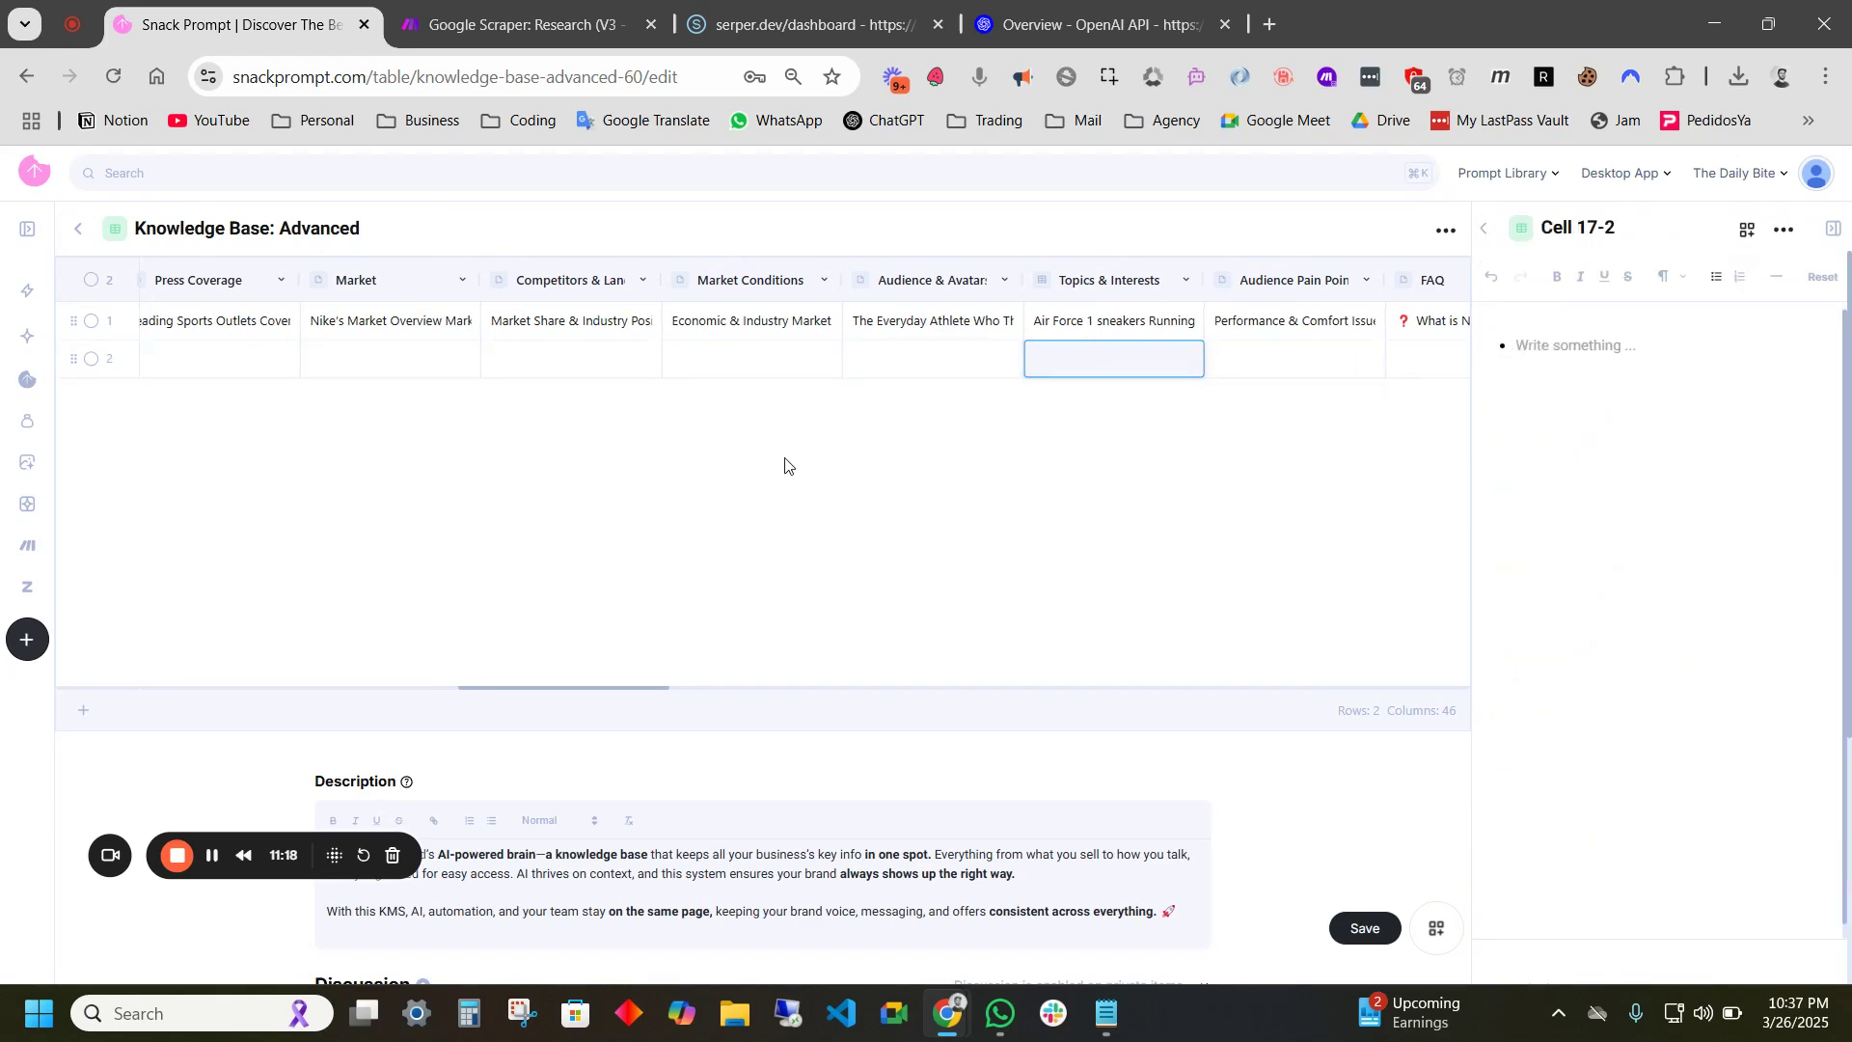
- Replace row 2's Company Name placeholder with Nexa Roofing
scroll(982, 372, "left", 15)
left_click(252, 359)
left_click_drag(1579, 335, 1438, 351)
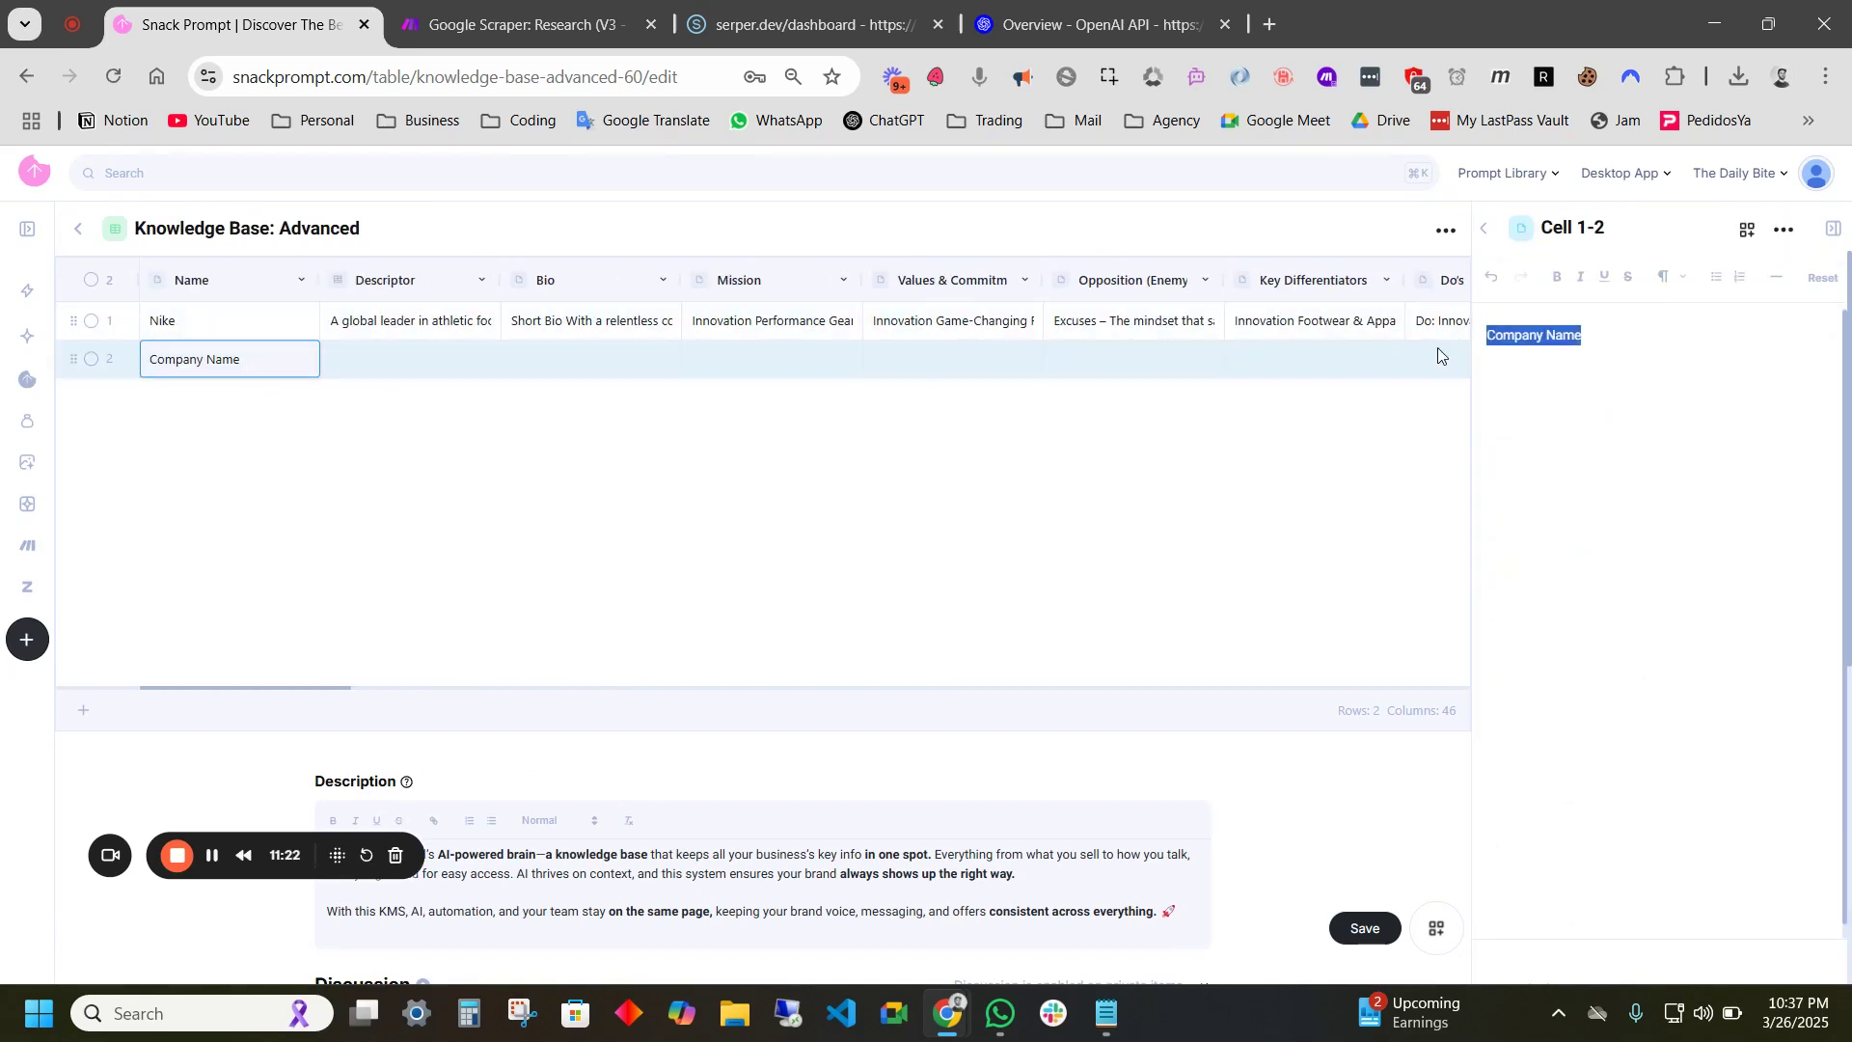
type("Nexa")
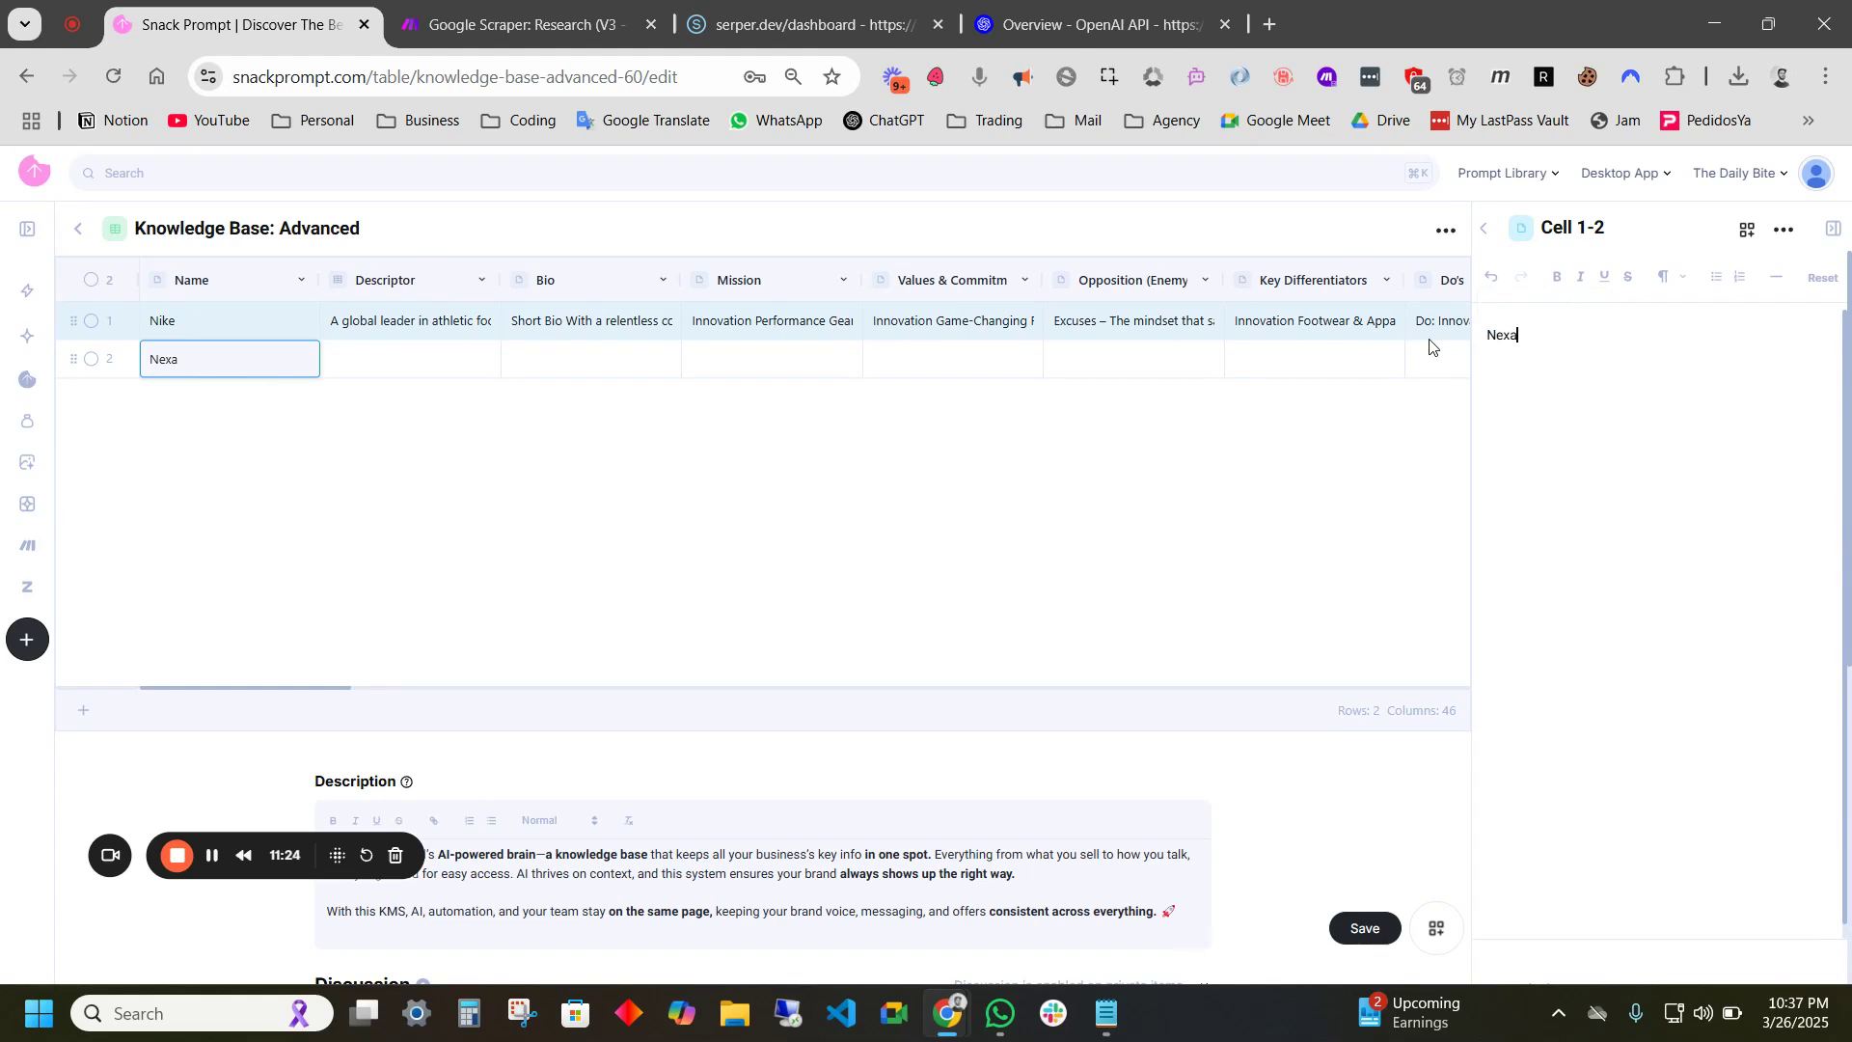
type(" Roofi")
left_click(1389, 363)
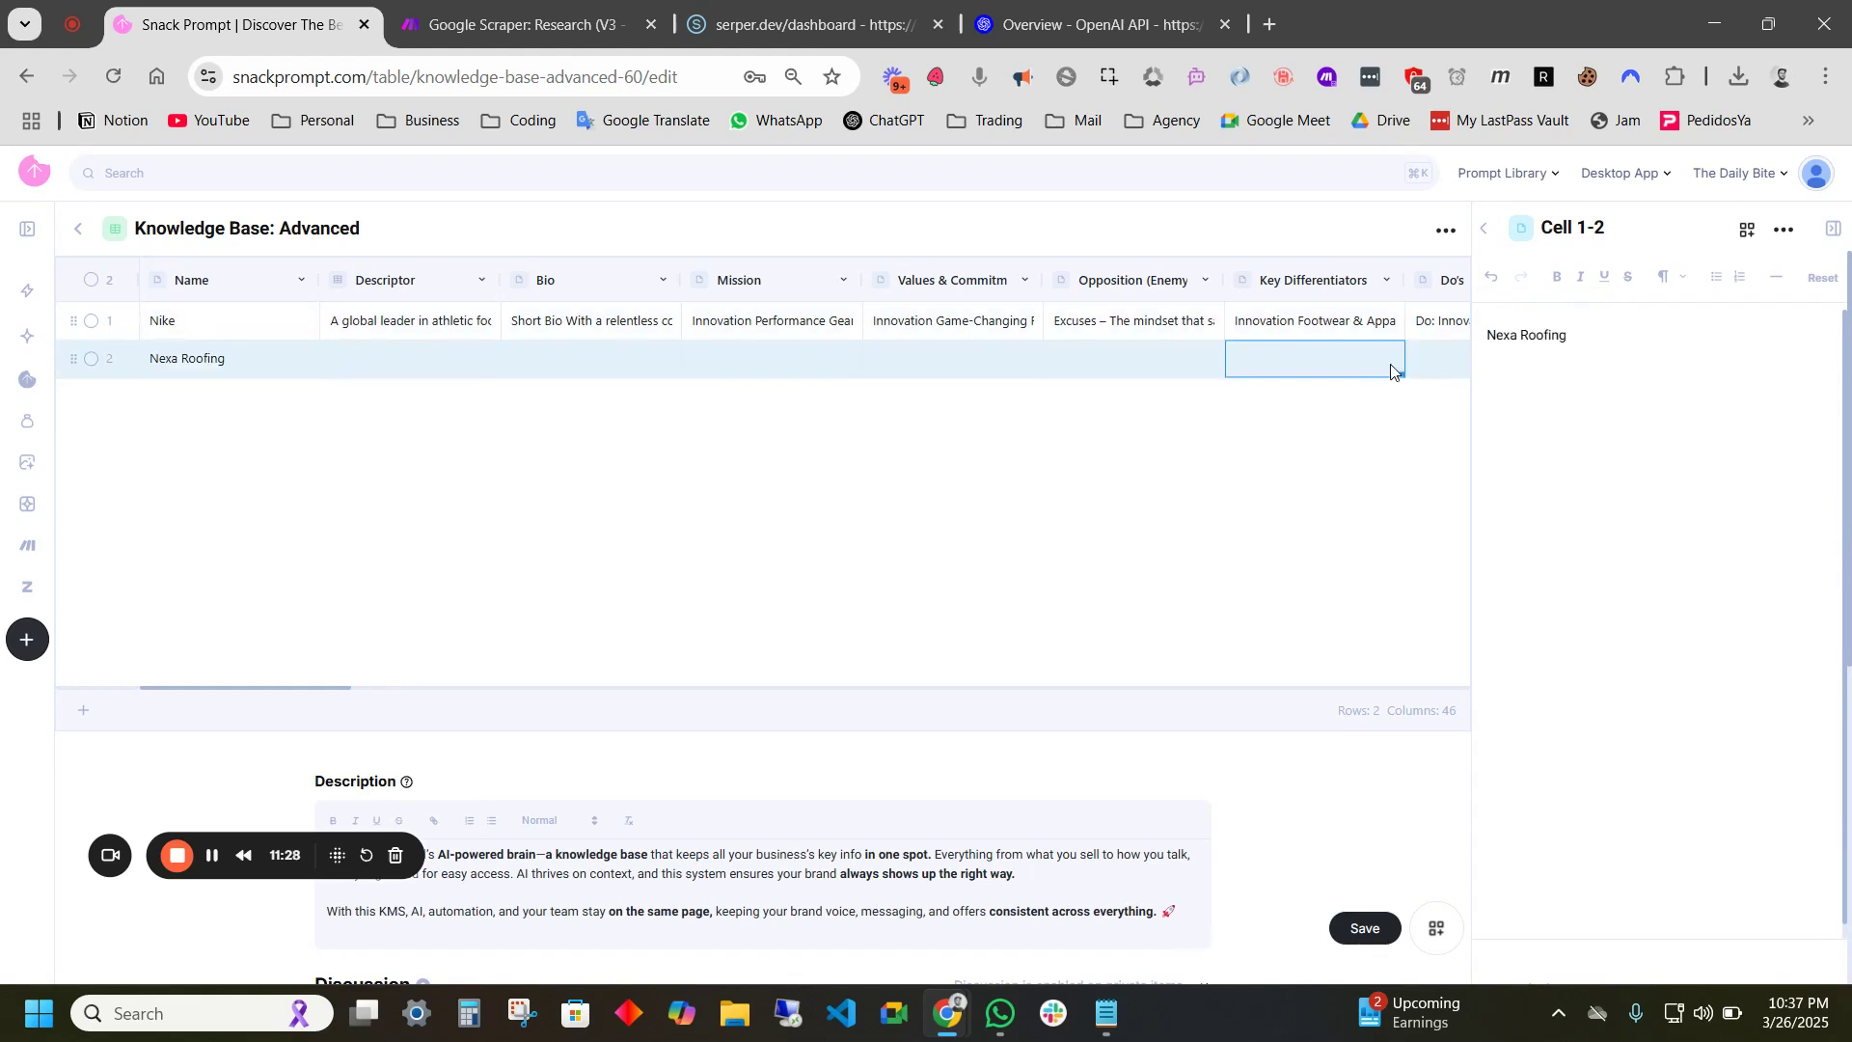
scroll(1379, 351, "right", 5)
scroll(1380, 351, "right", 7)
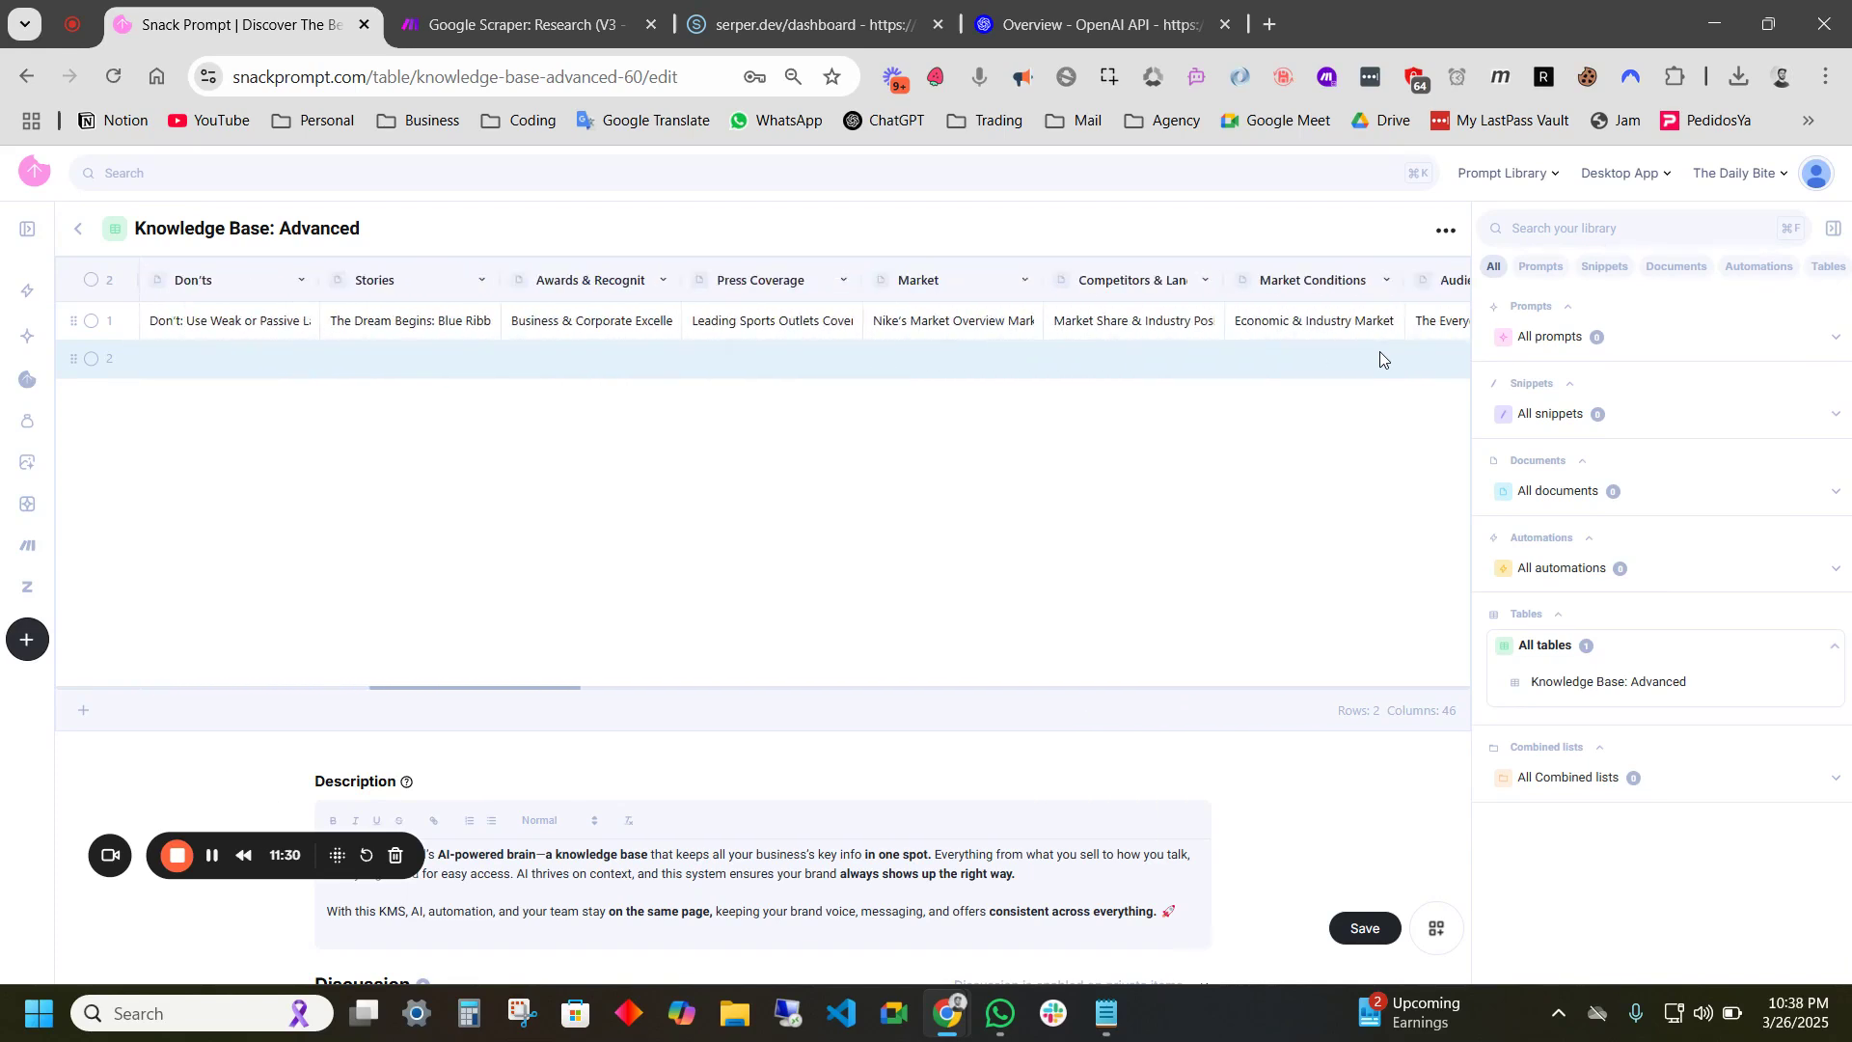
scroll(1379, 351, "right", 3)
- Write the first bullet query 'how much is it to replace a roof' in row 2's Topics & Interests
left_click(1138, 360)
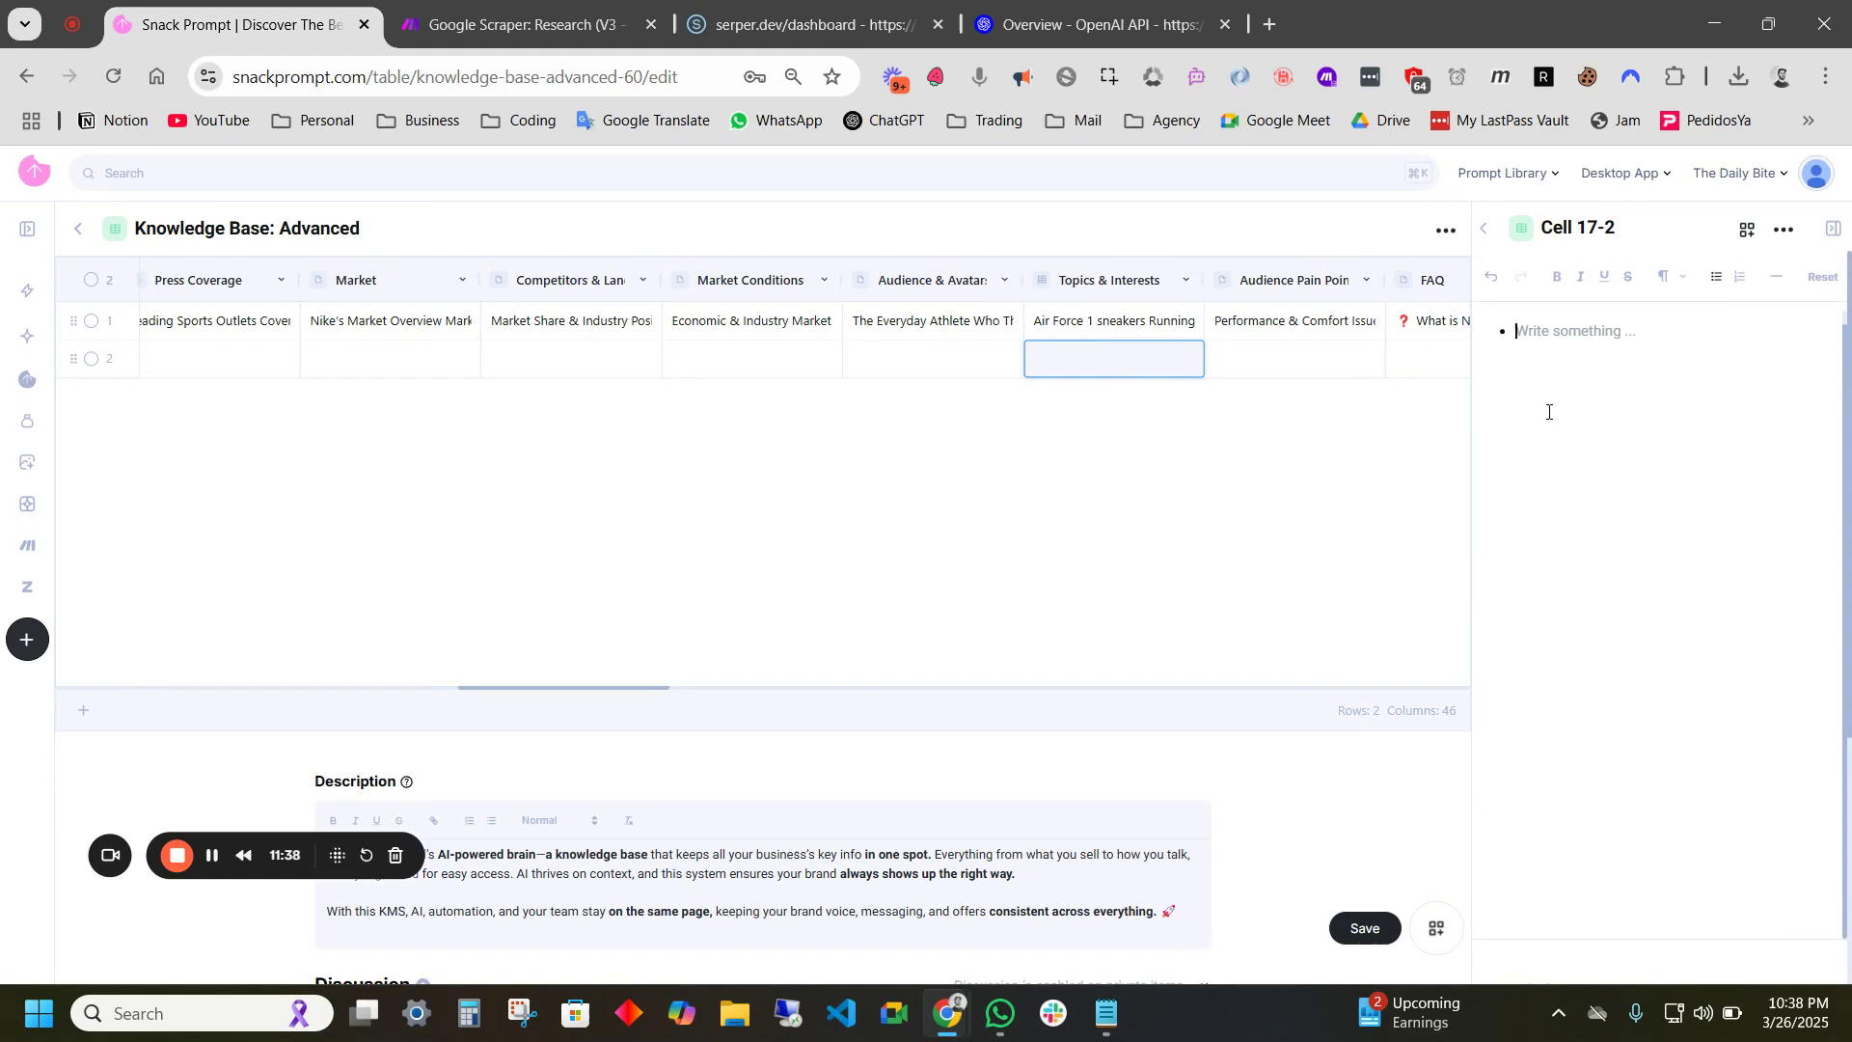
type("how much is a metal")
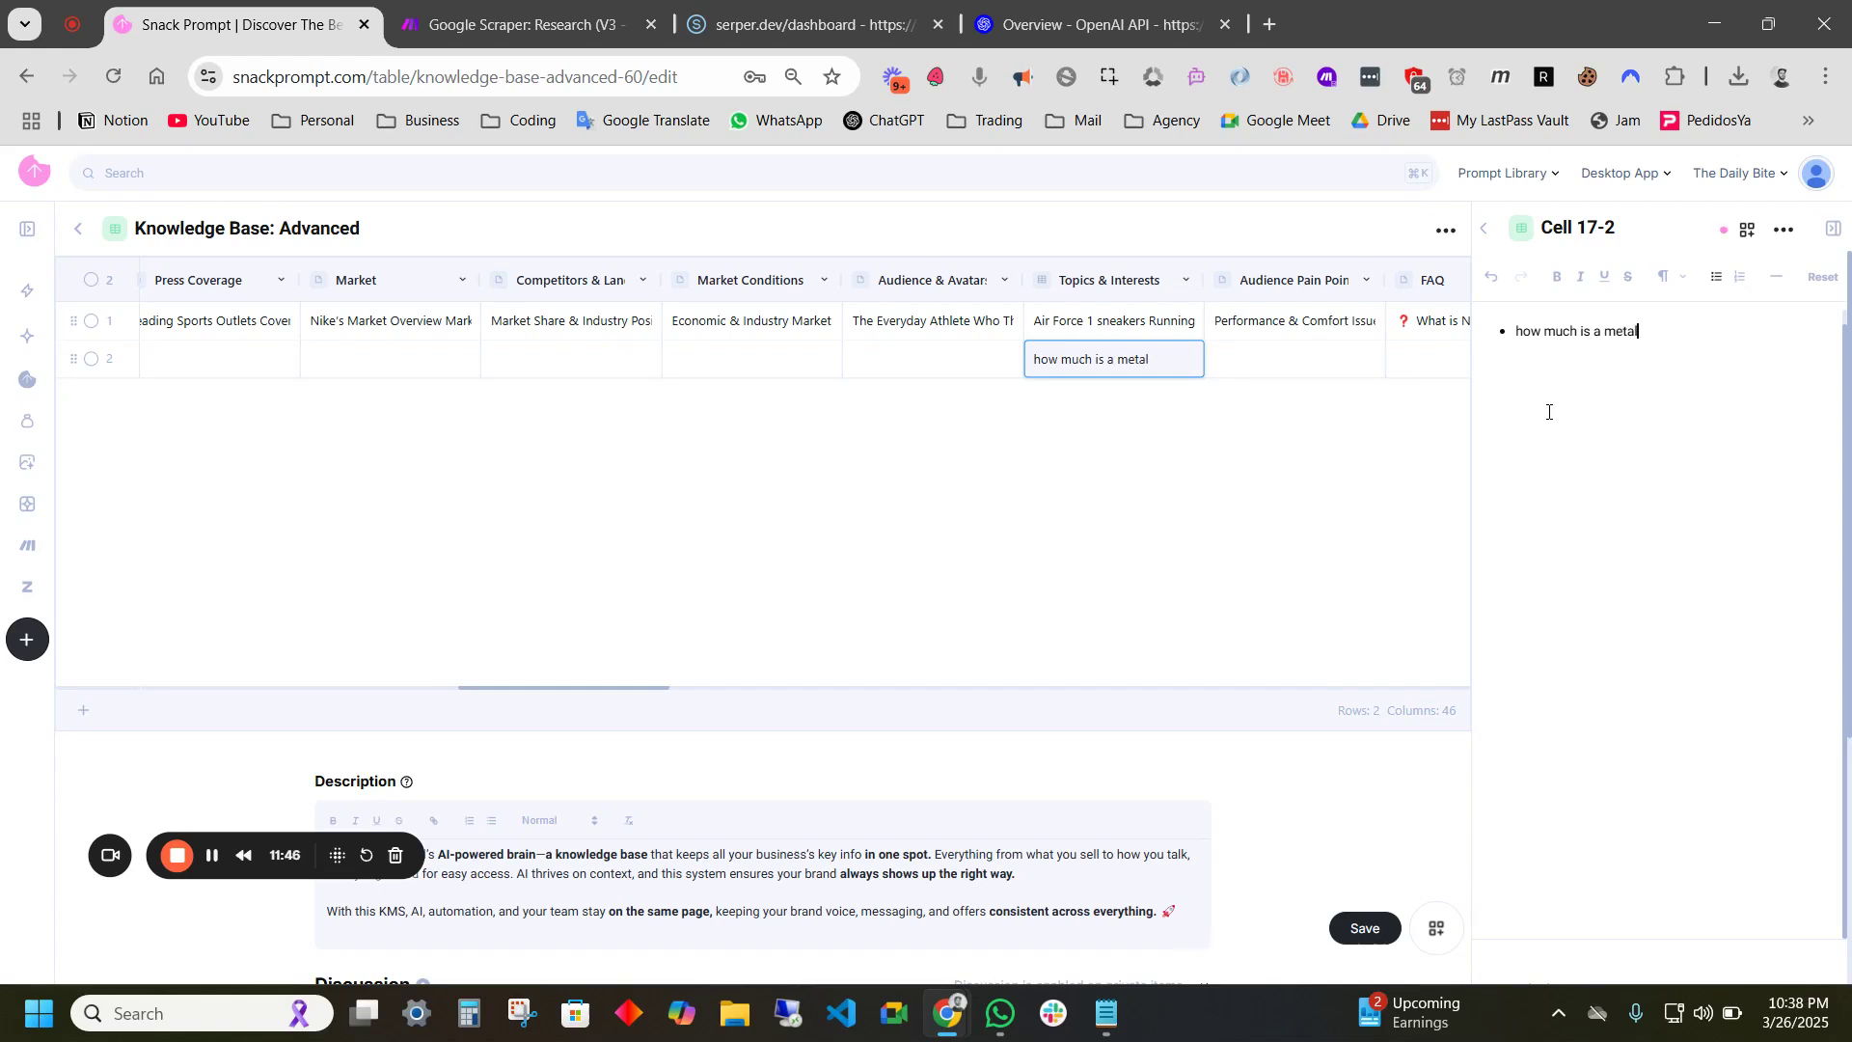
key("BackSpace")
key("BackSpace")
key("BackSpace")
key("BackSpace")
key("BackSpace")
key("BackSpace")
key("BackSpace")
type("it to replace a roof")
key("Return")
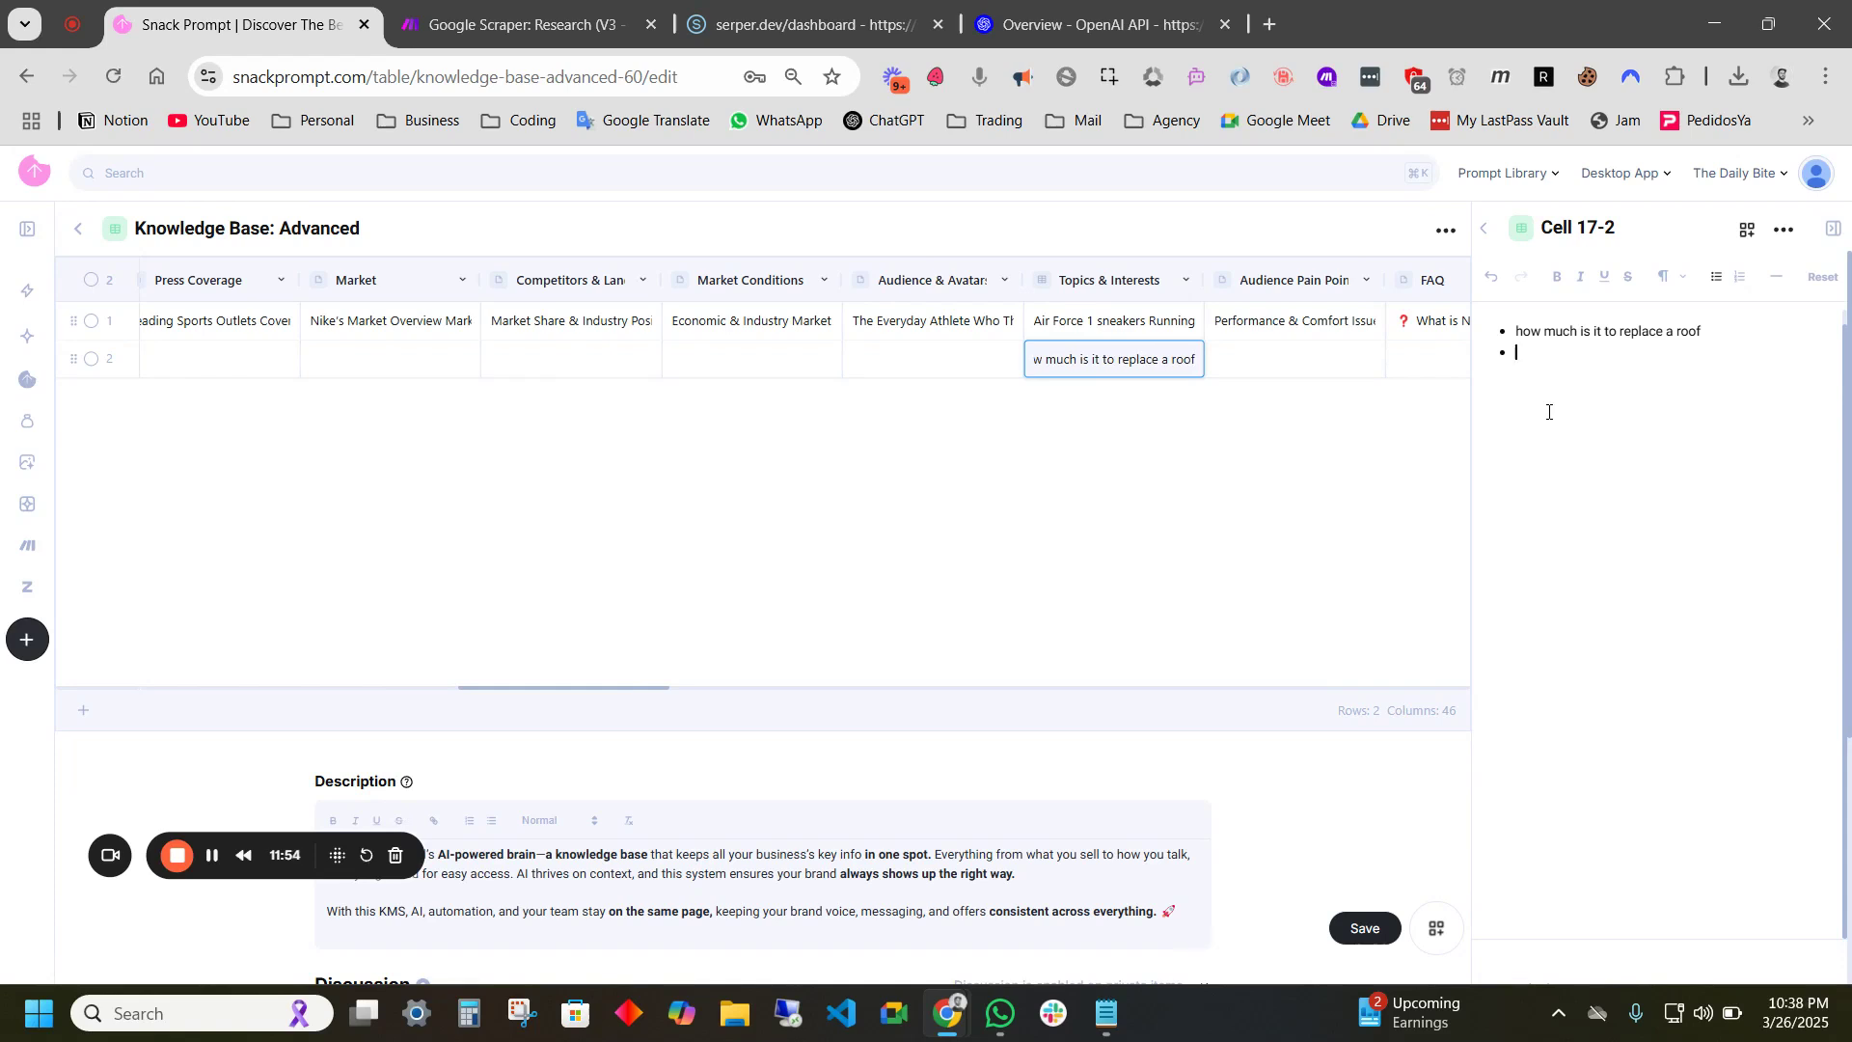
- Add bullets 'metal roofing contractors near me' and 'dallas texas weather conditions', correcting the weather typo
type("metal reoofing contractors")
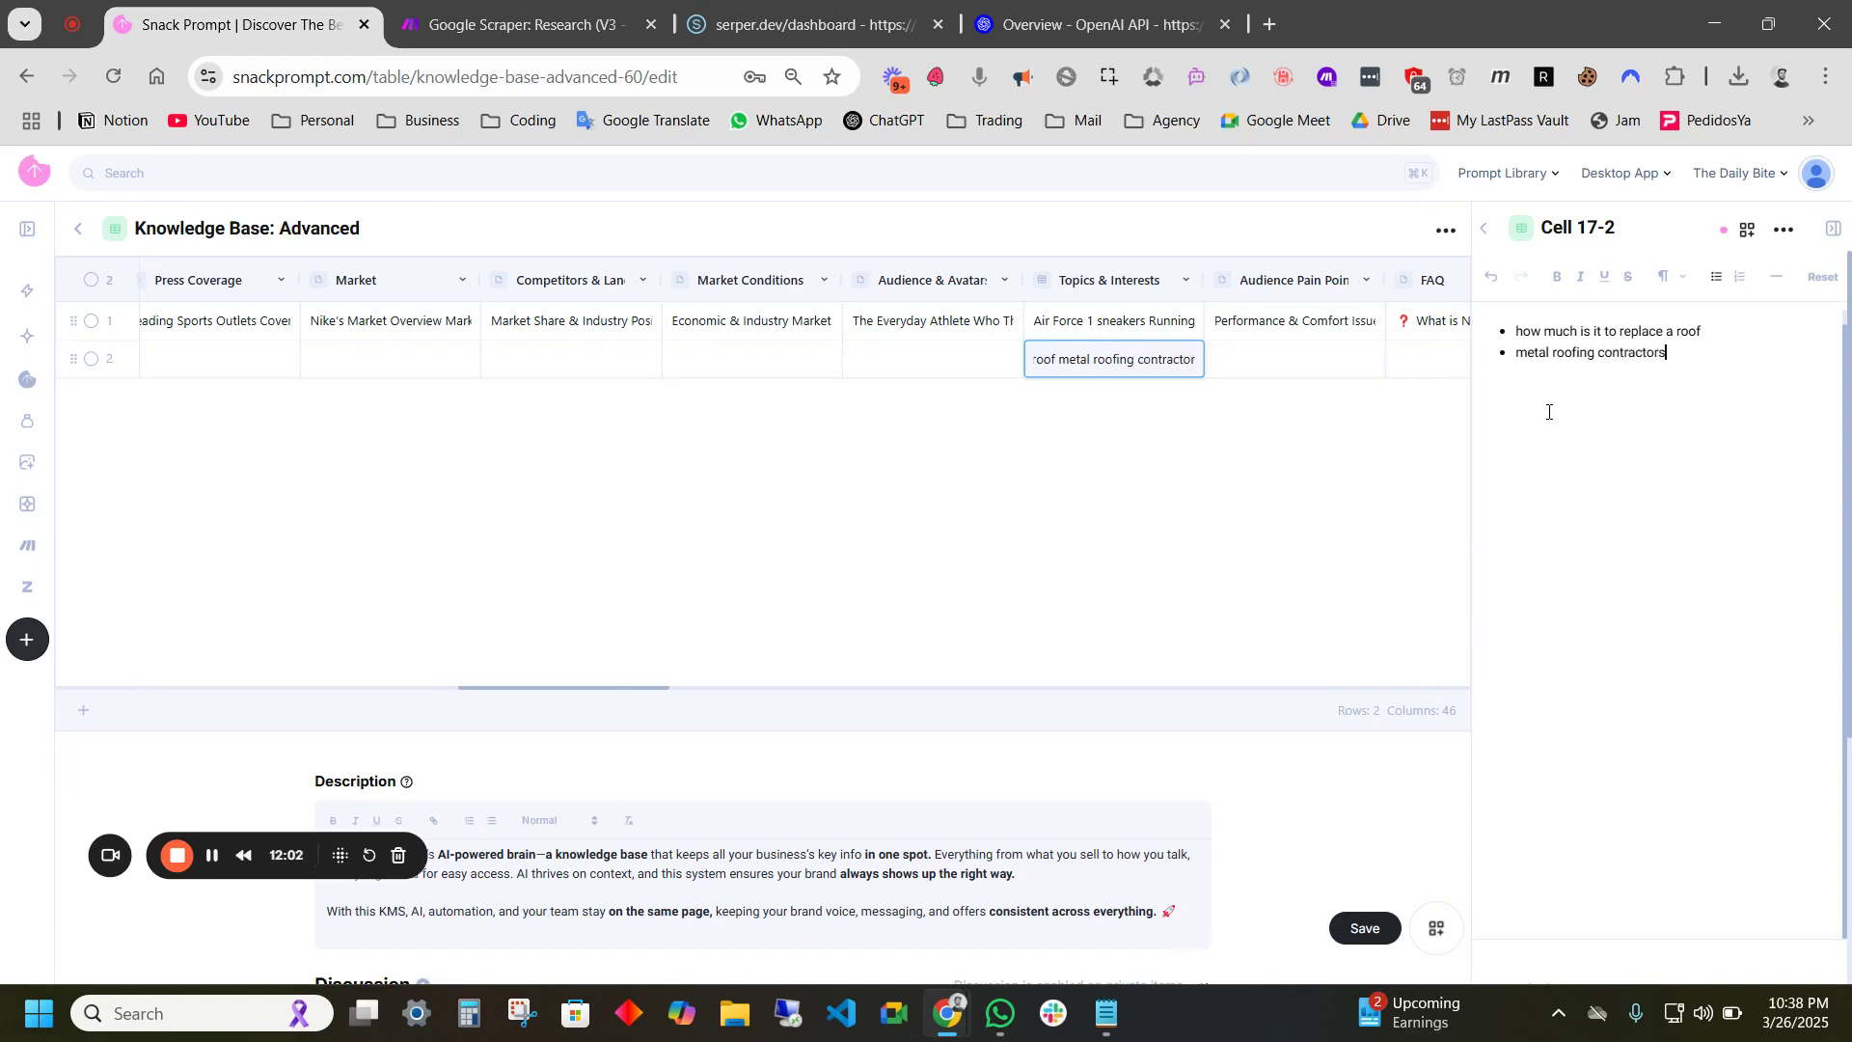
type(" near me")
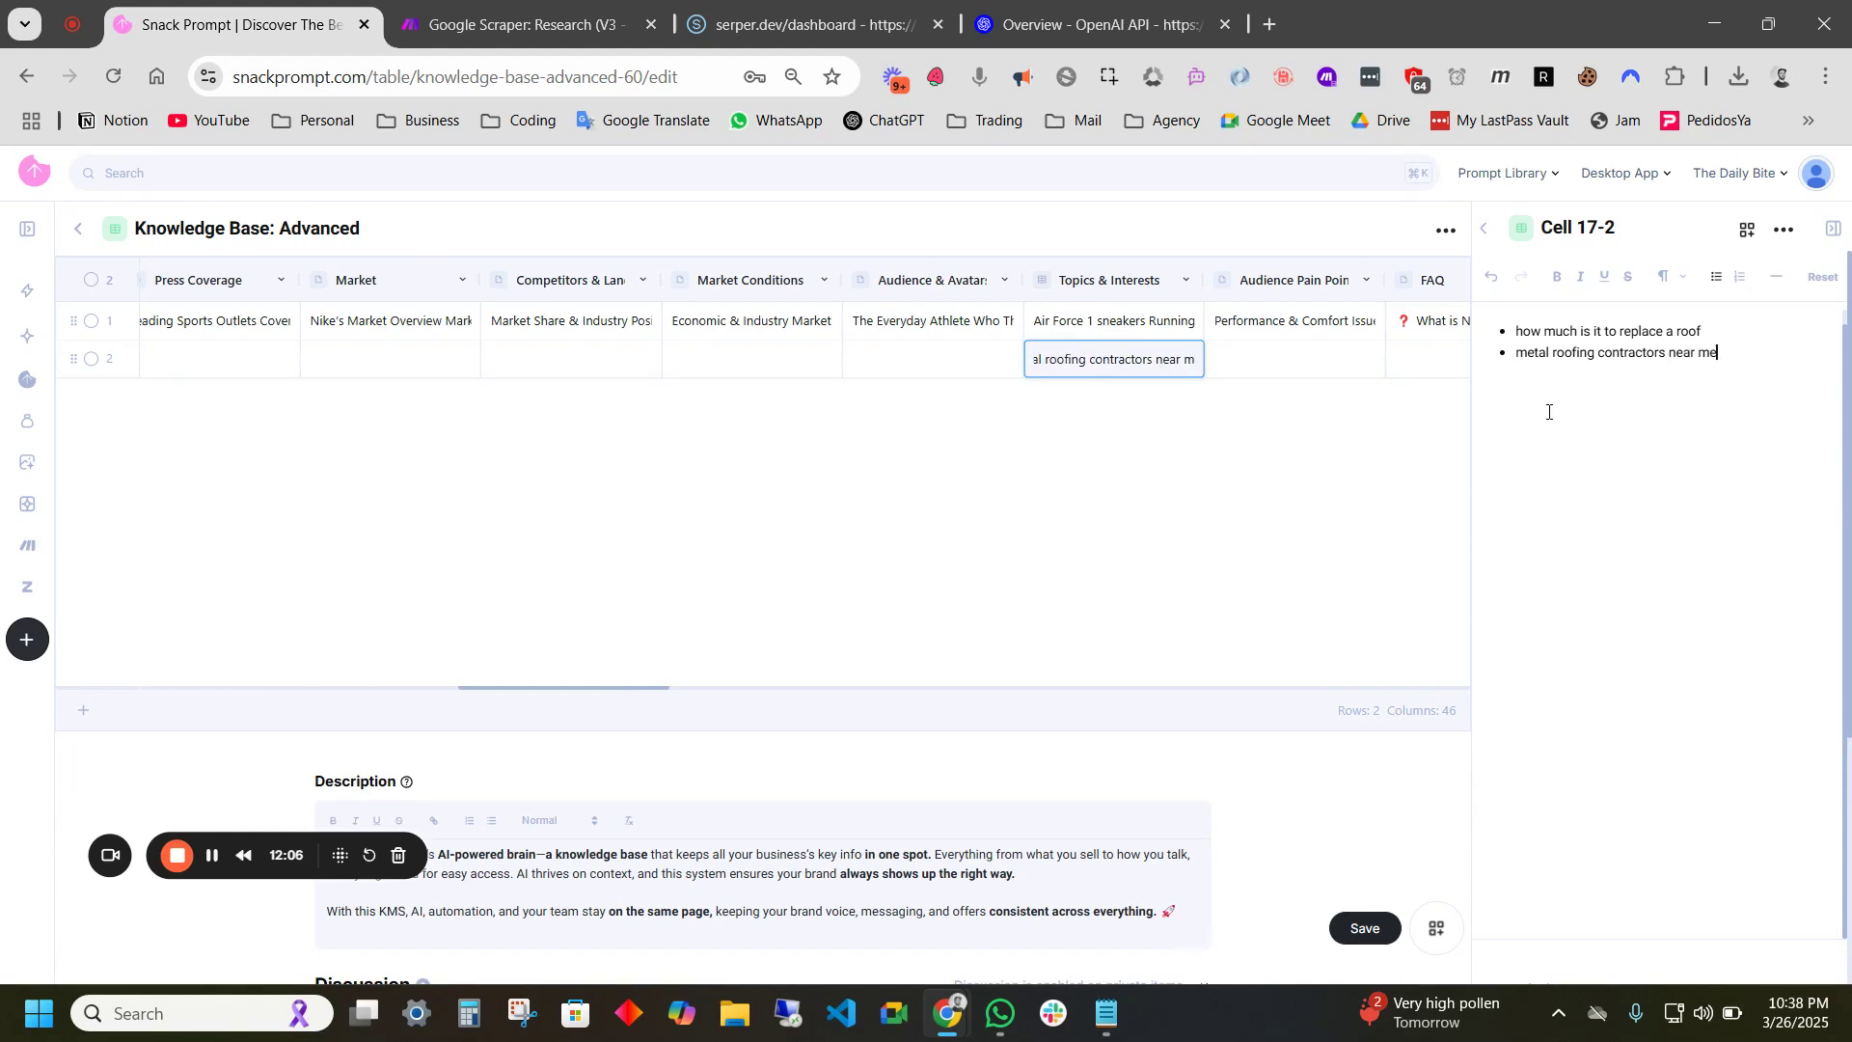
key("Return")
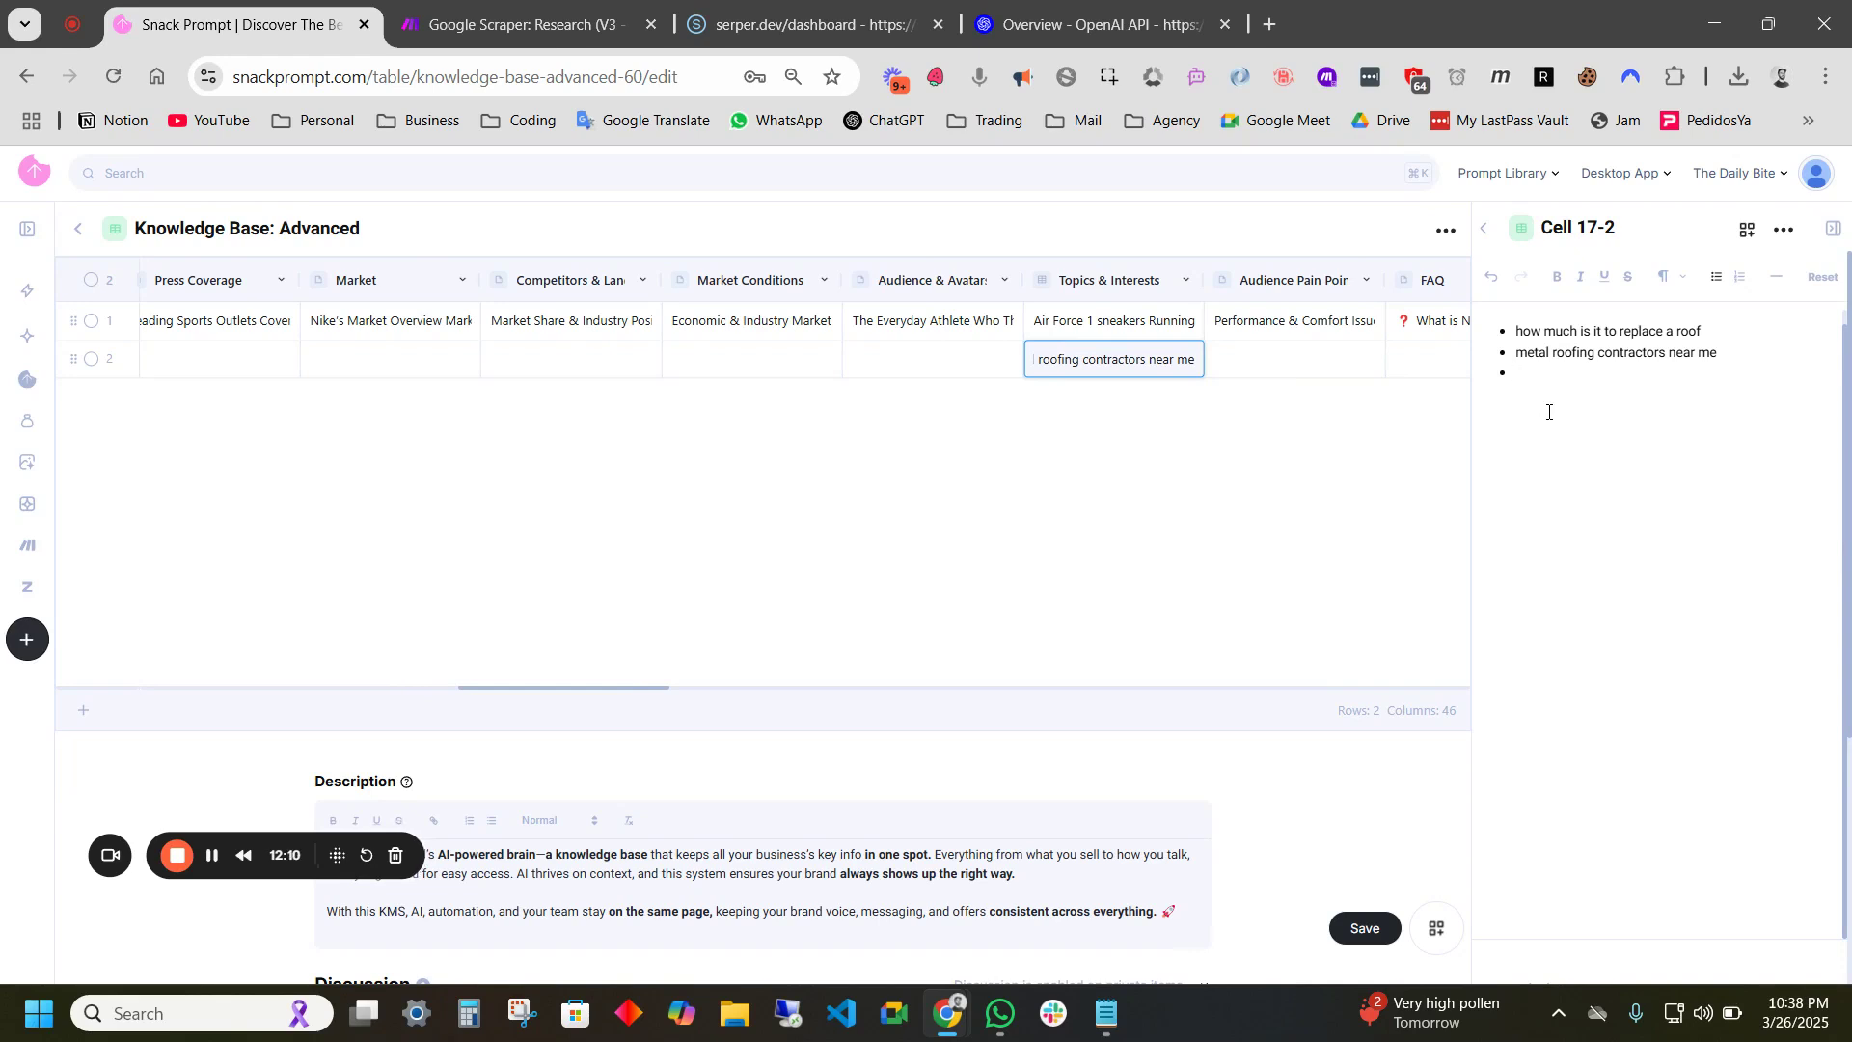
type("dallas texas whea")
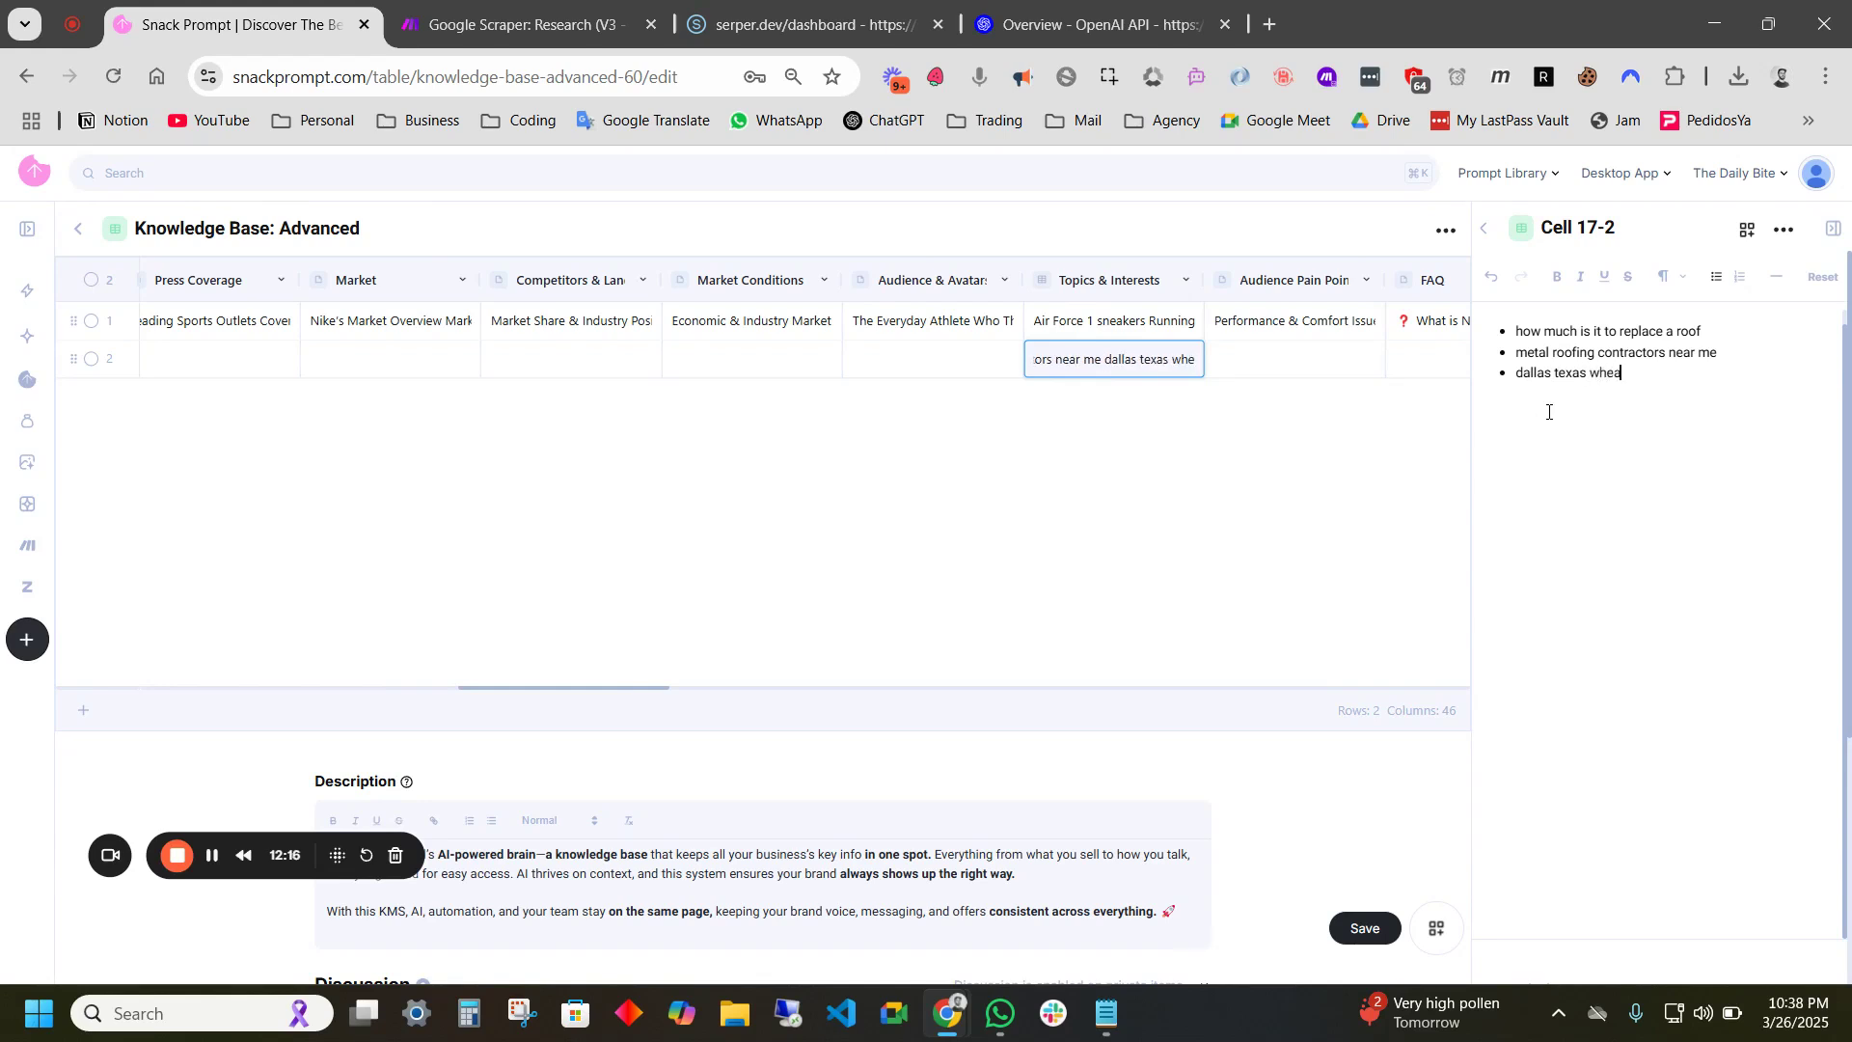
type("ther conditions")
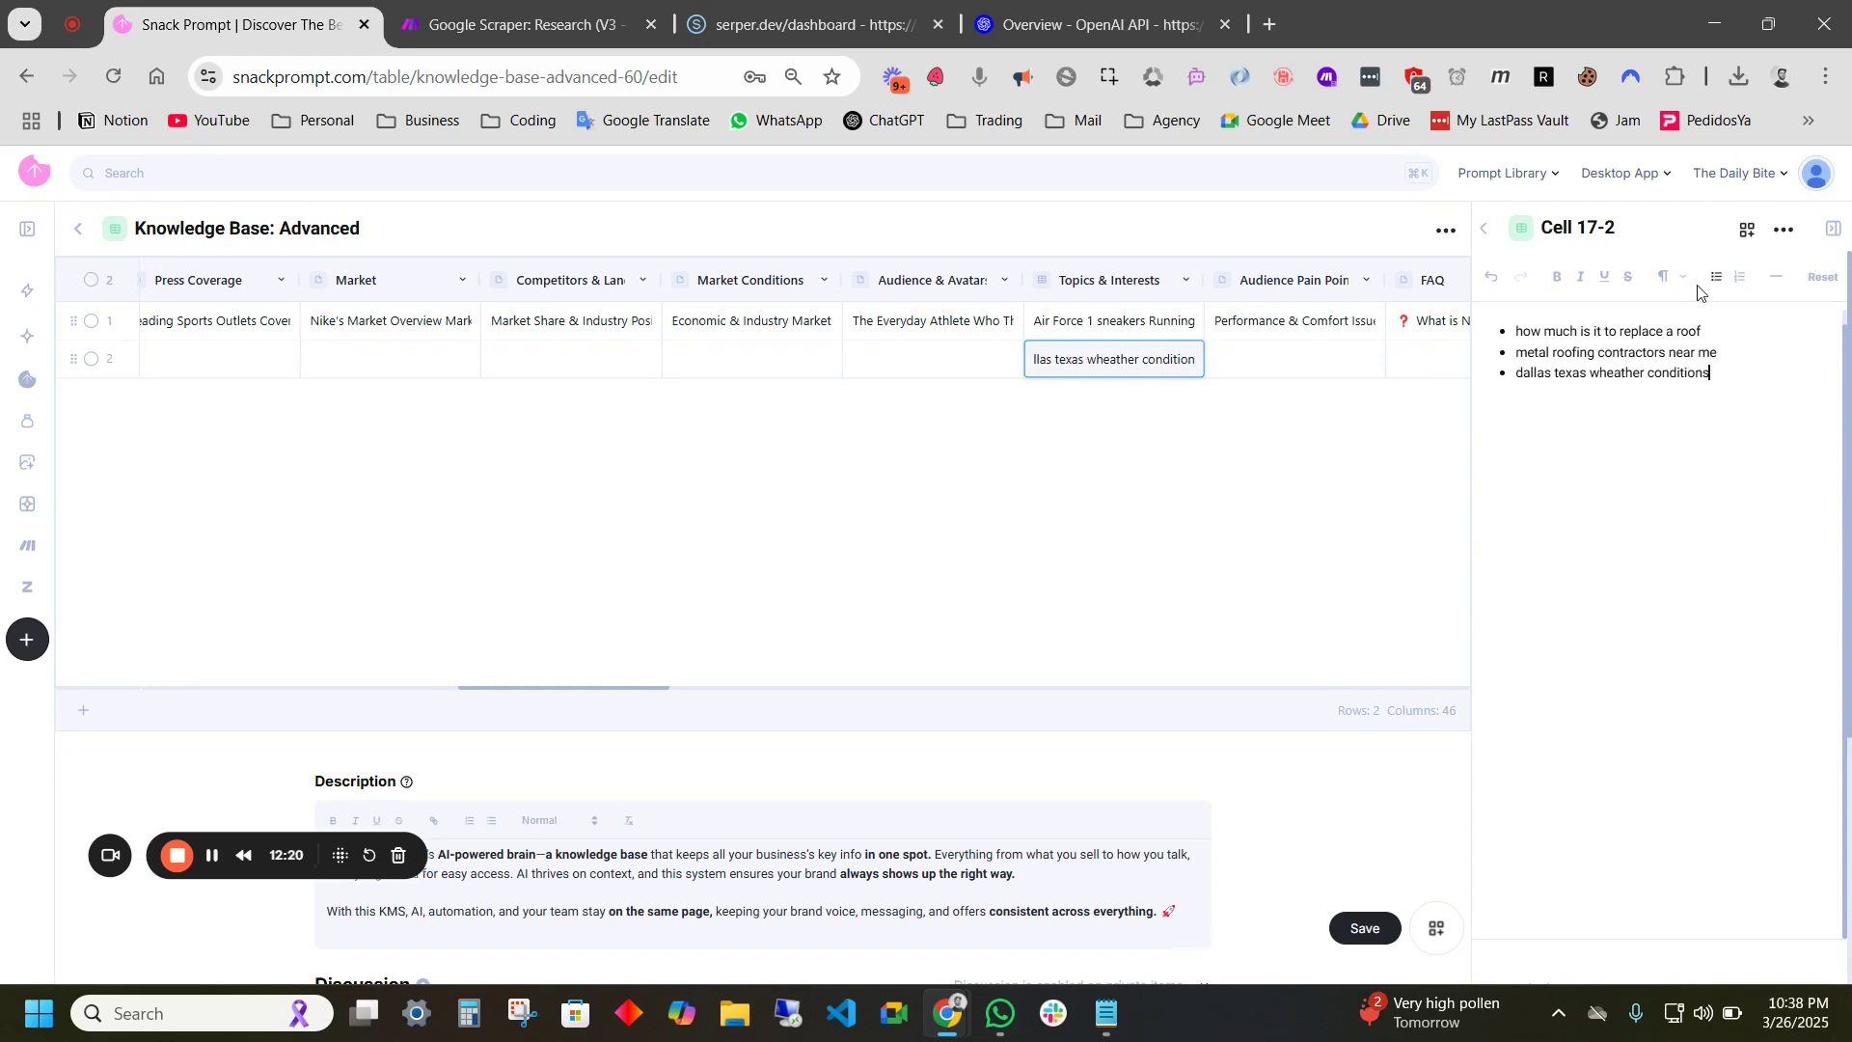
left_click(1609, 375)
key("BackSpace")
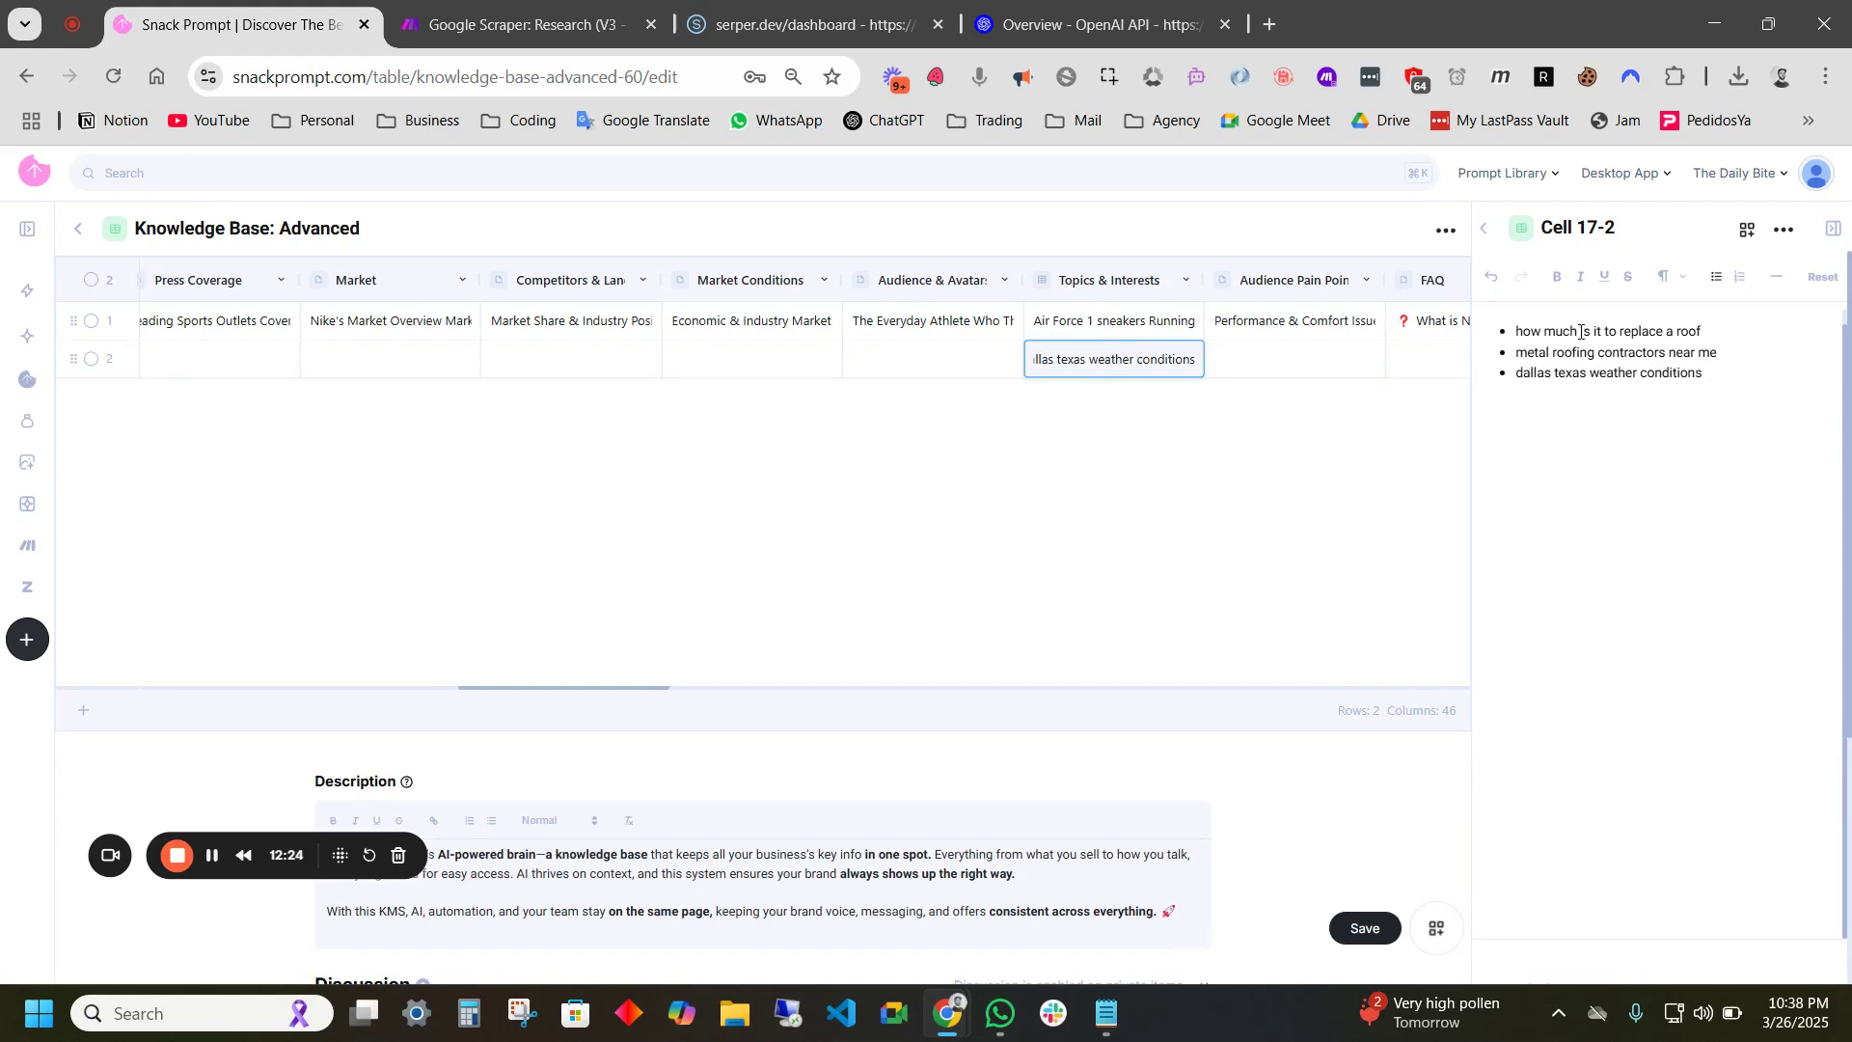
left_click(1711, 372)
mouse_move(1517, 334)
left_mouse_down()
mouse_move(1709, 333)
mouse_move(1515, 353)
left_mouse_up()
left_click(1725, 332)
left_click(1703, 374)
left_click_drag(1714, 331, 1512, 331)
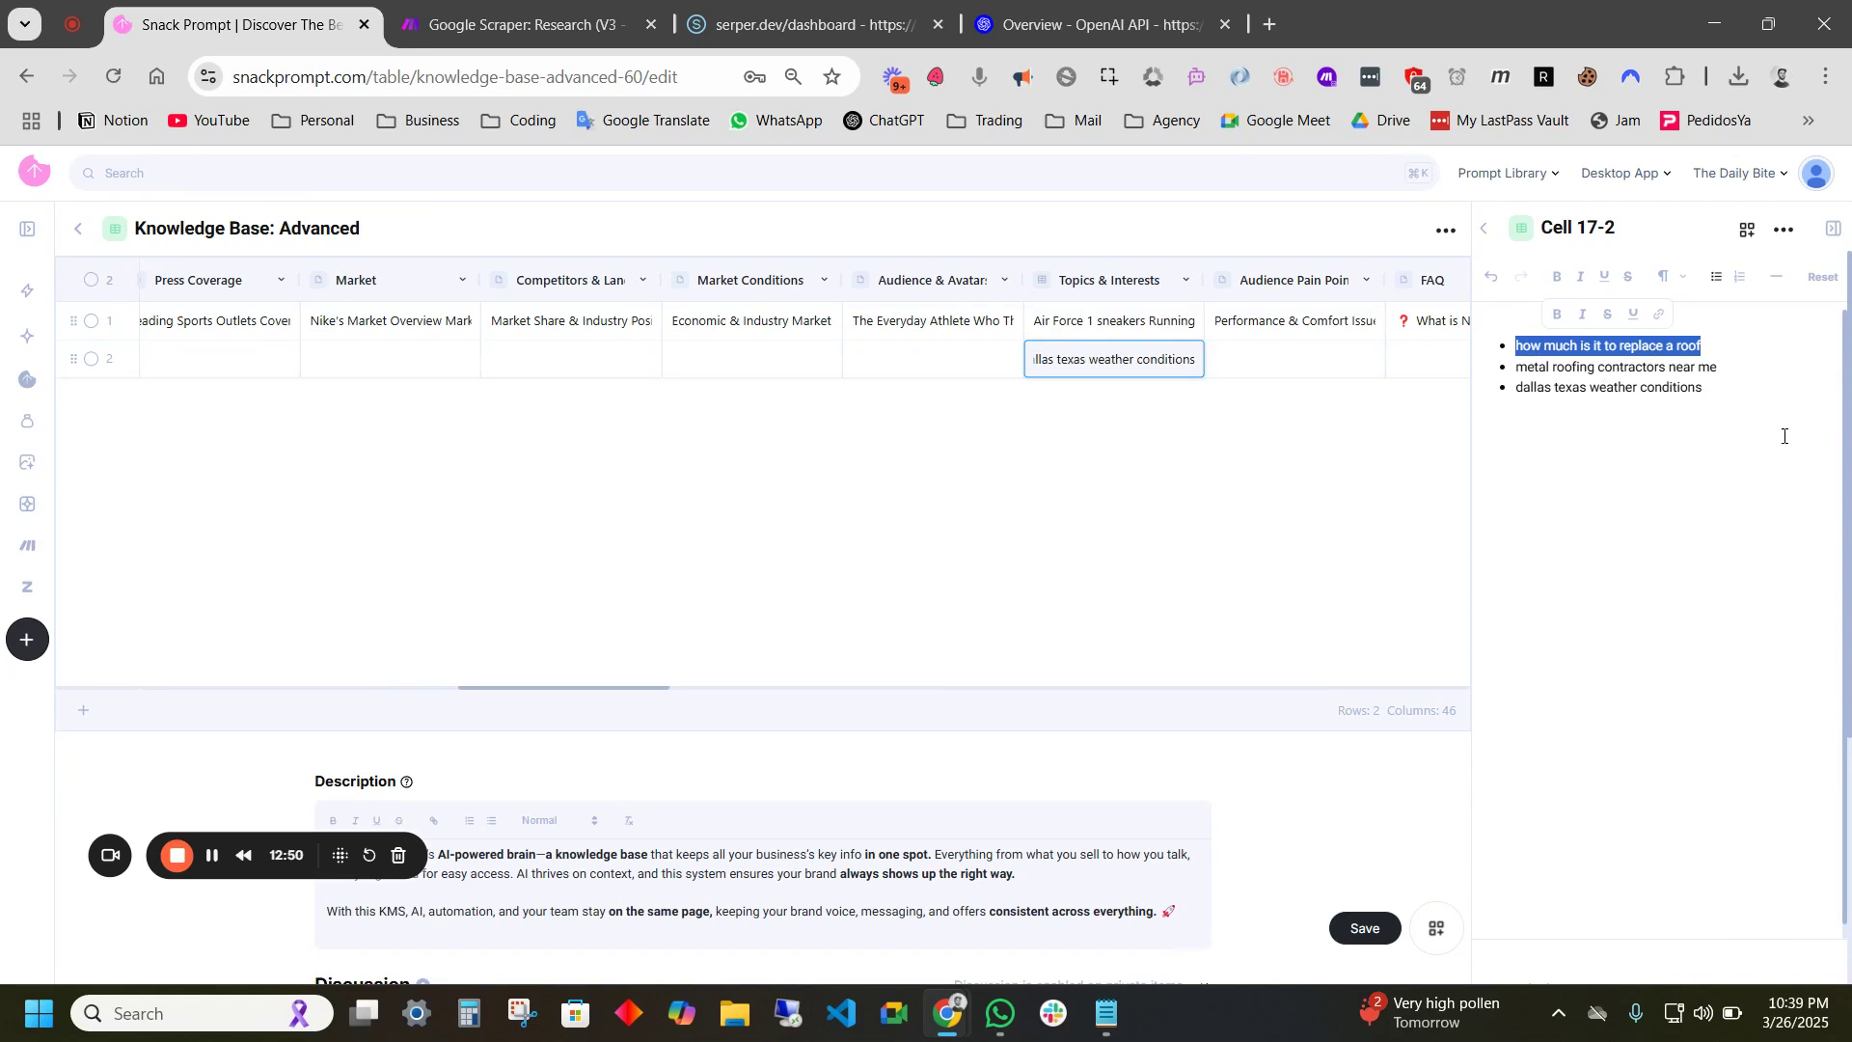
left_click(1730, 358)
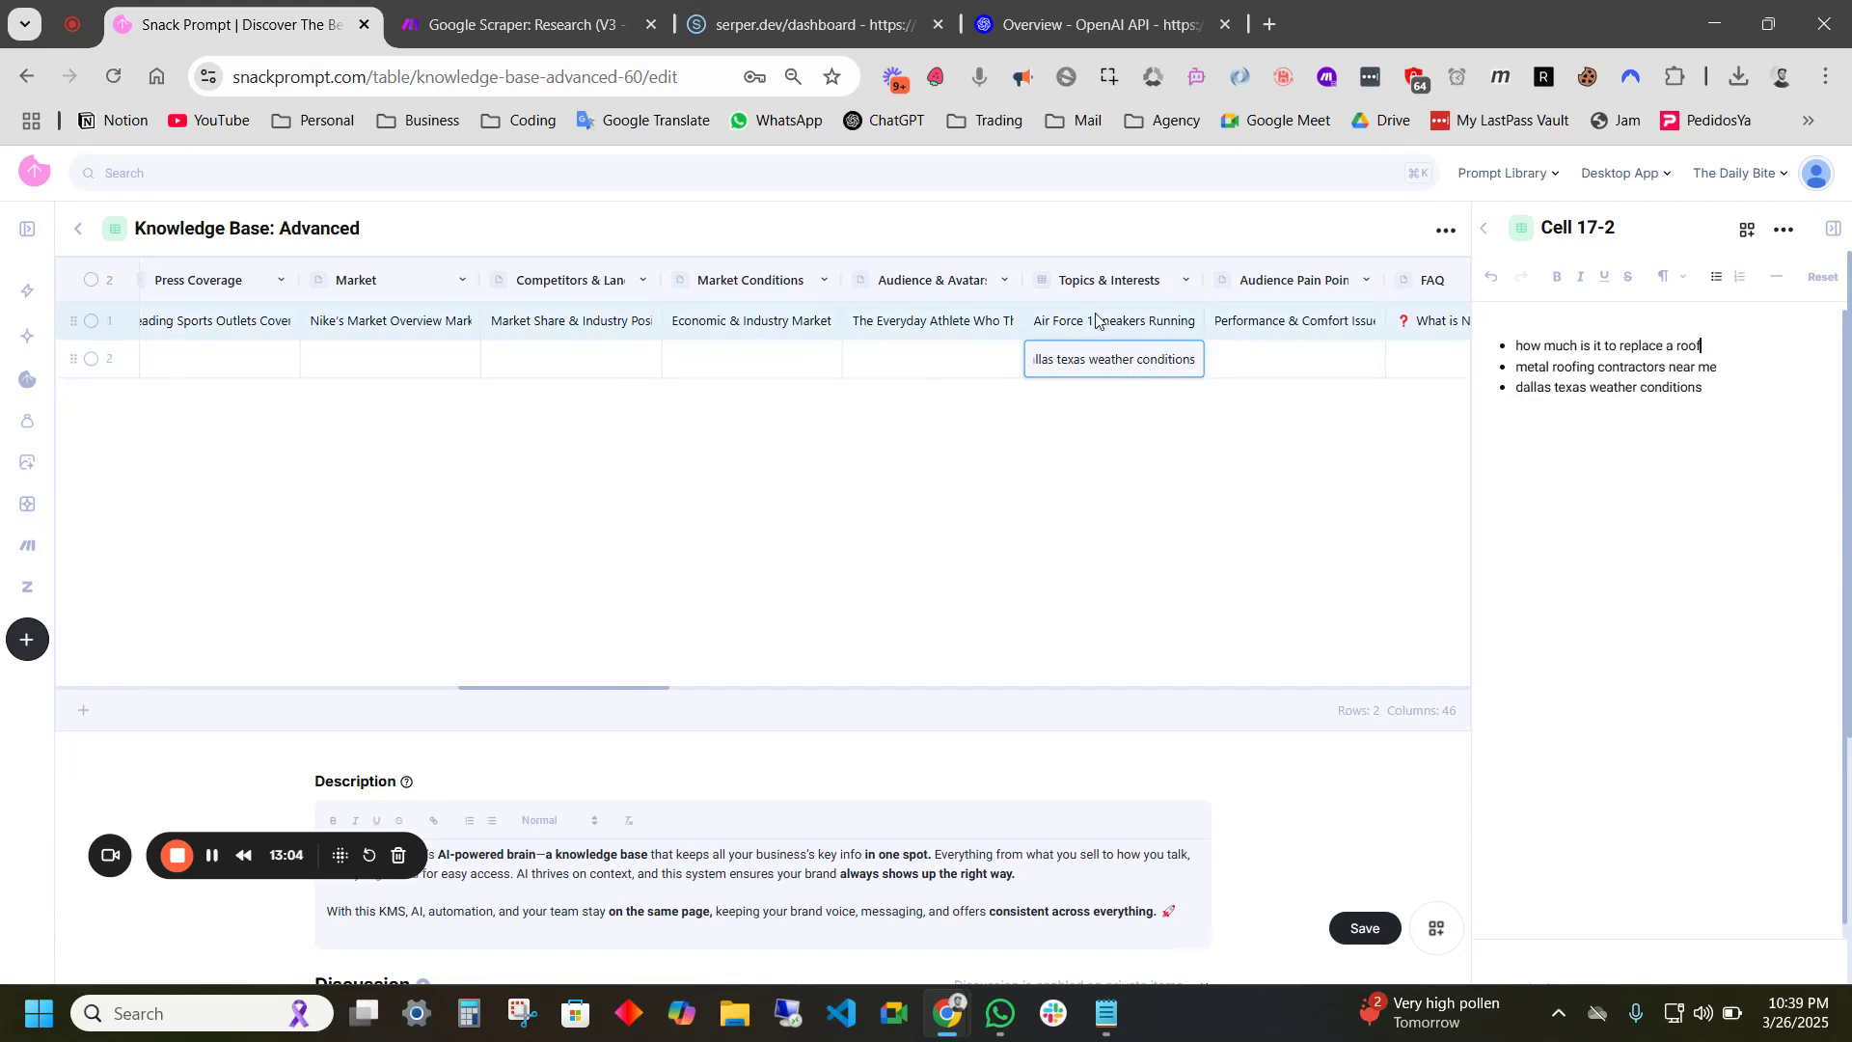
scroll(740, 348, "left", 10)
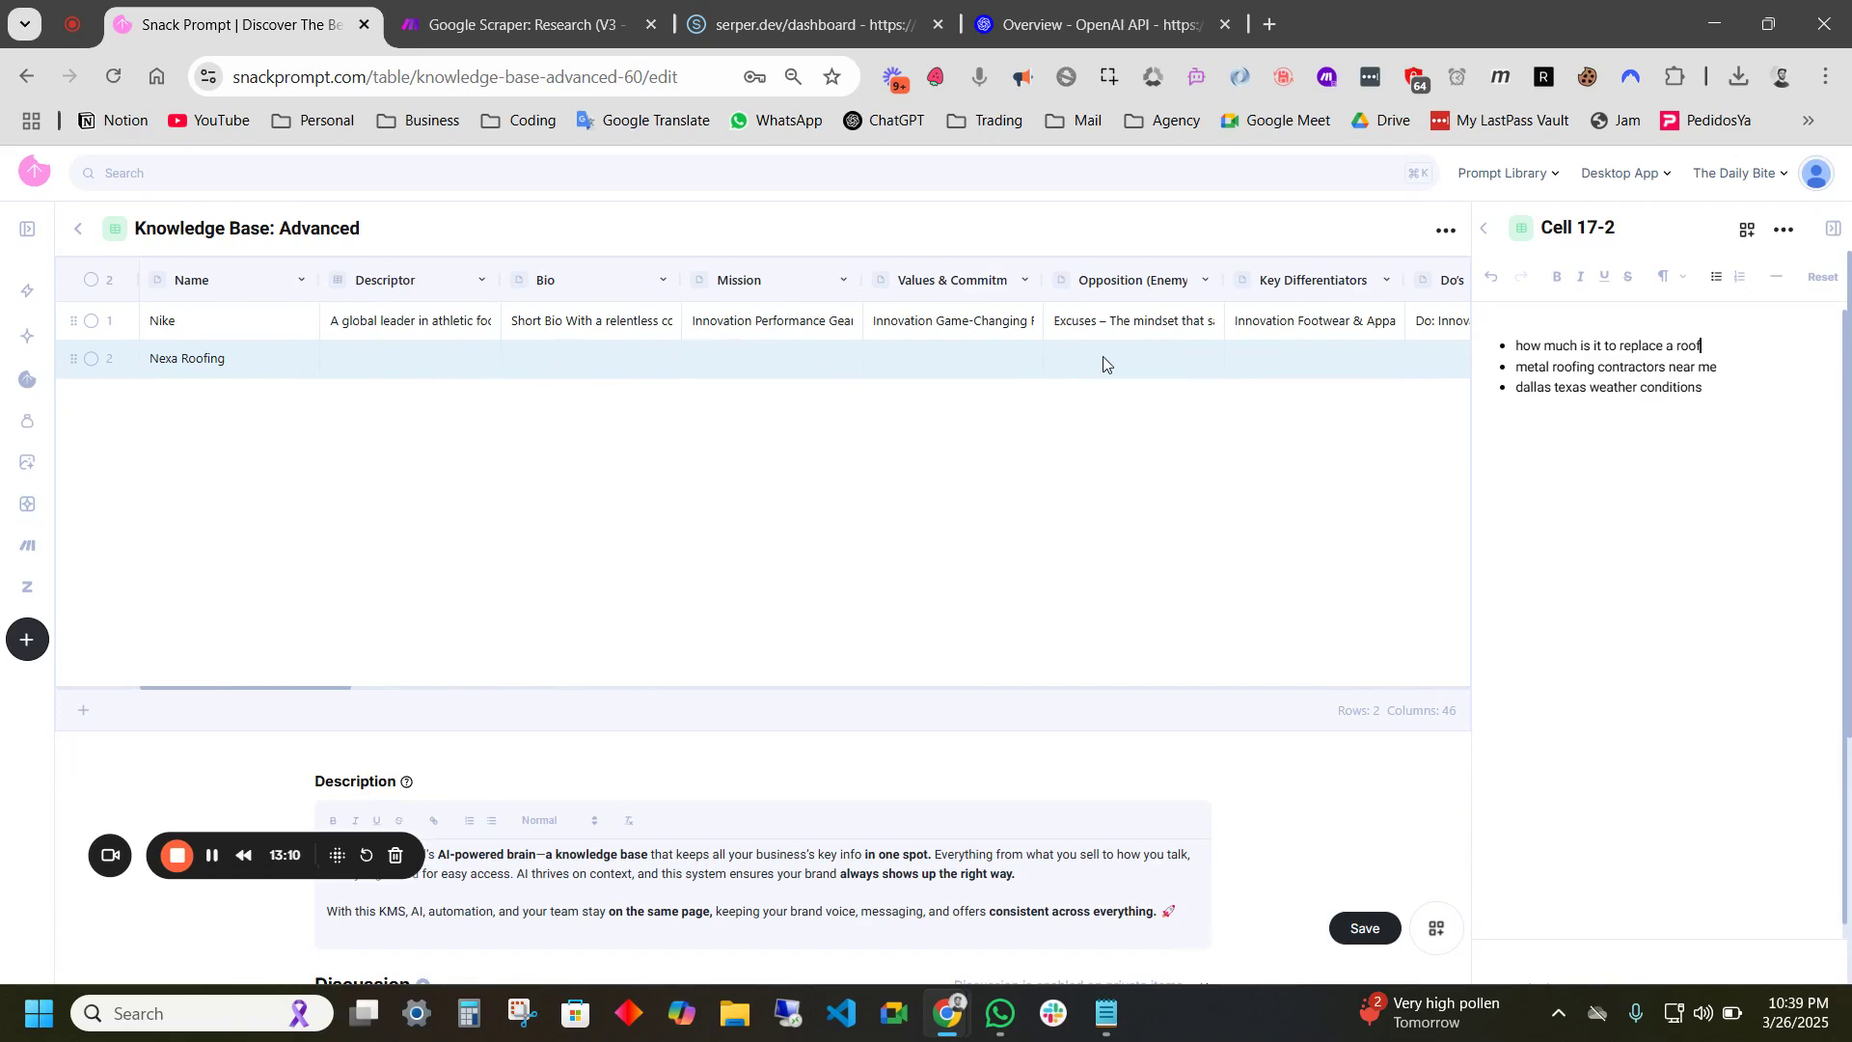
scroll(654, 359, "right", 12)
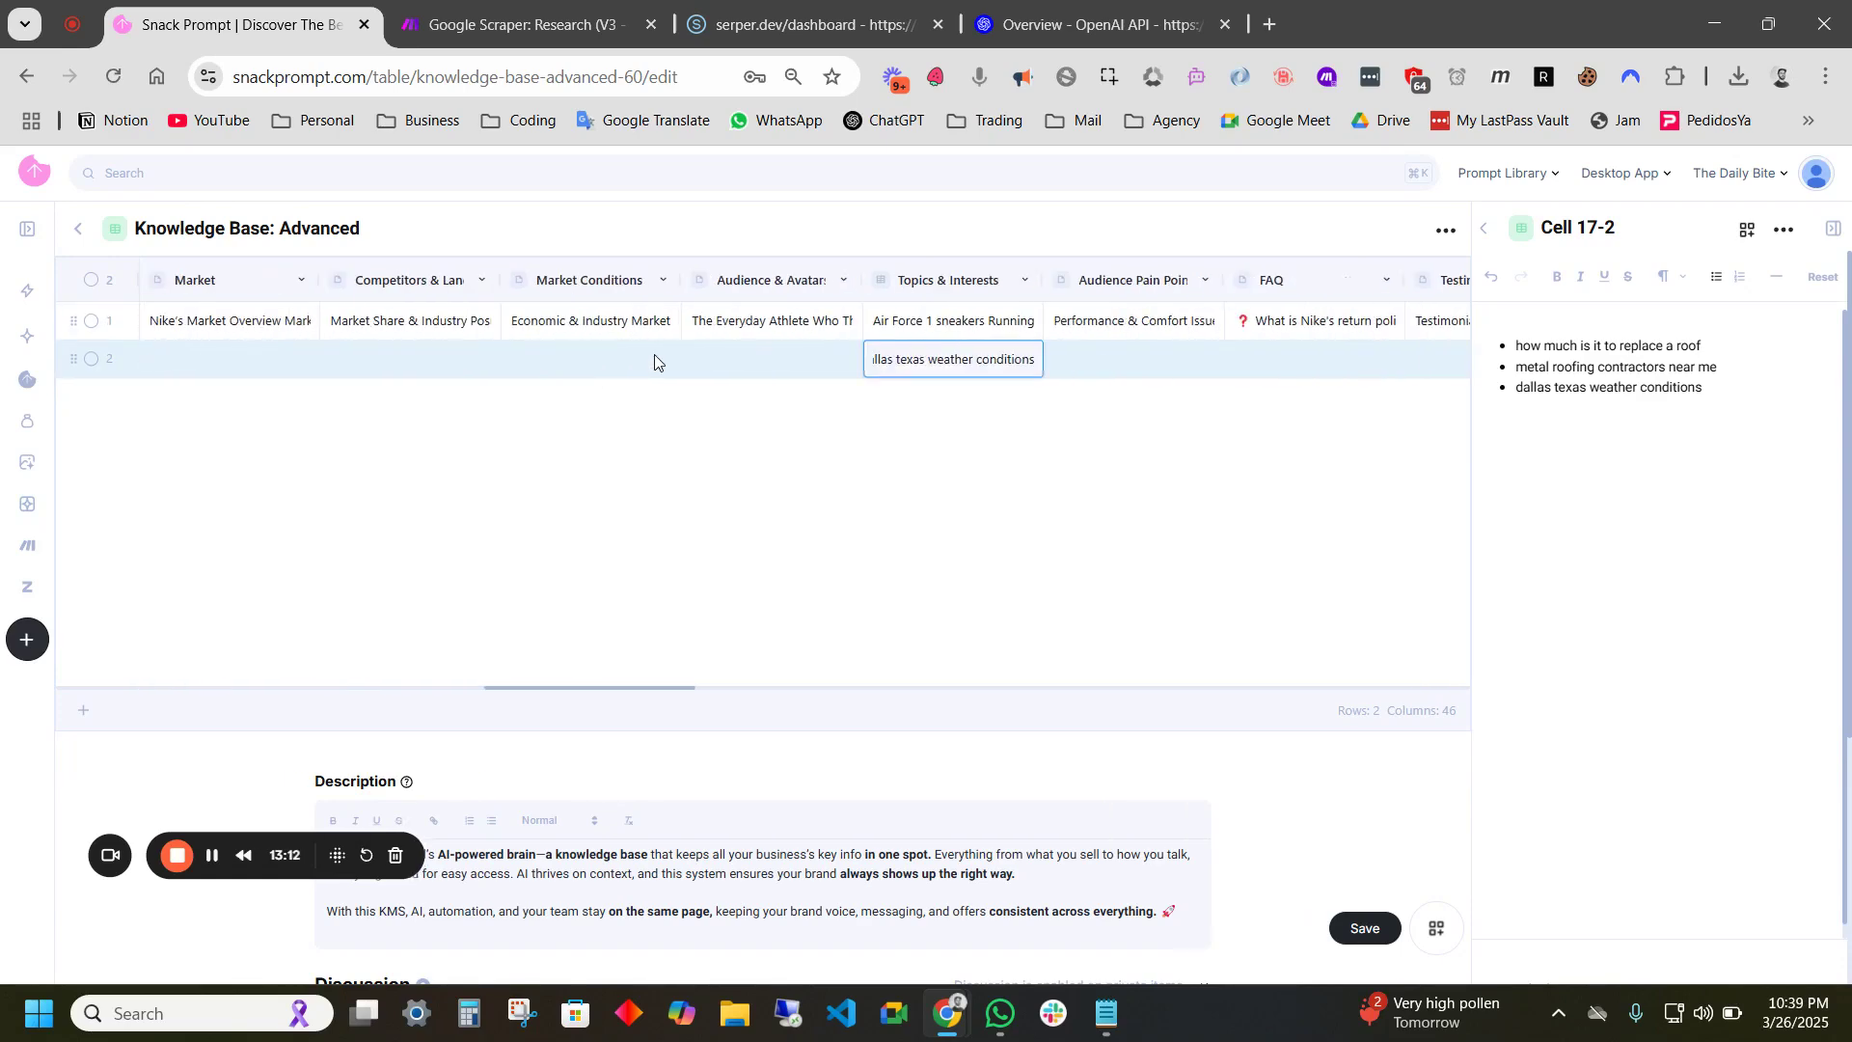
scroll(654, 359, "right", 10)
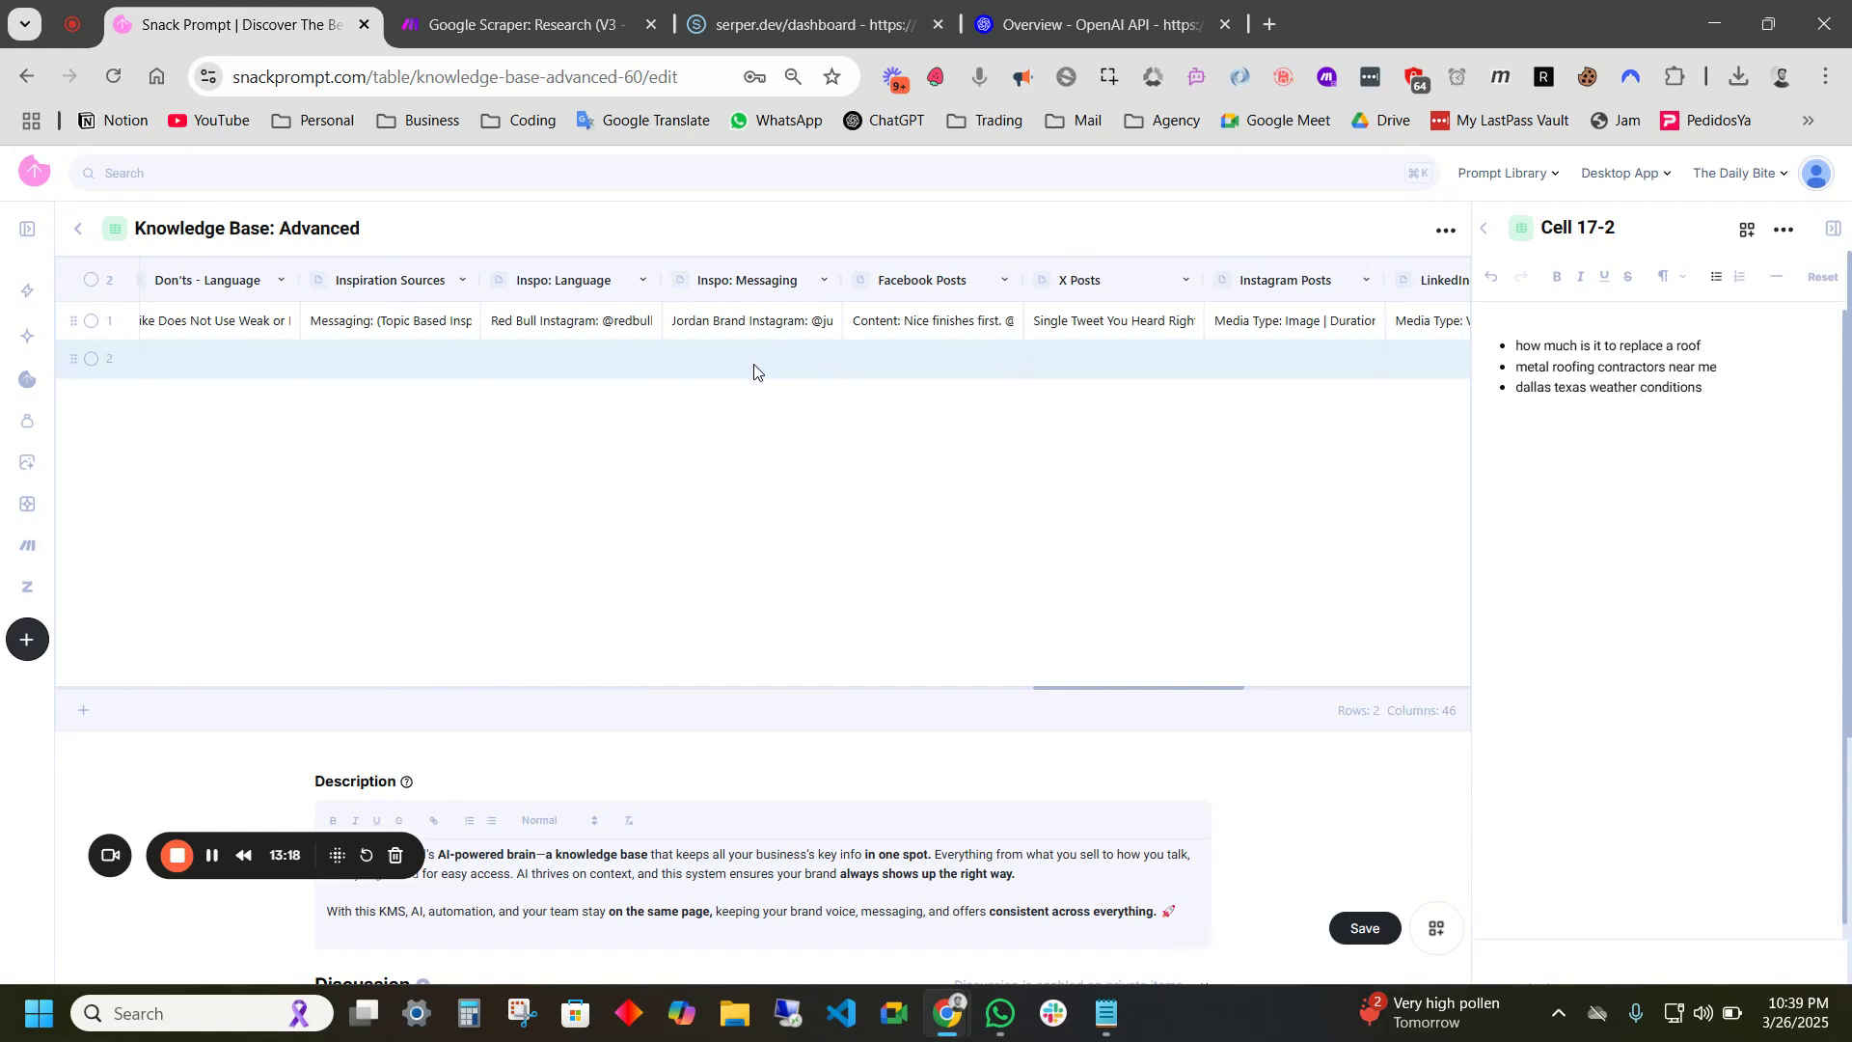
scroll(813, 361, "left", 10)
scroll(813, 359, "left", 15)
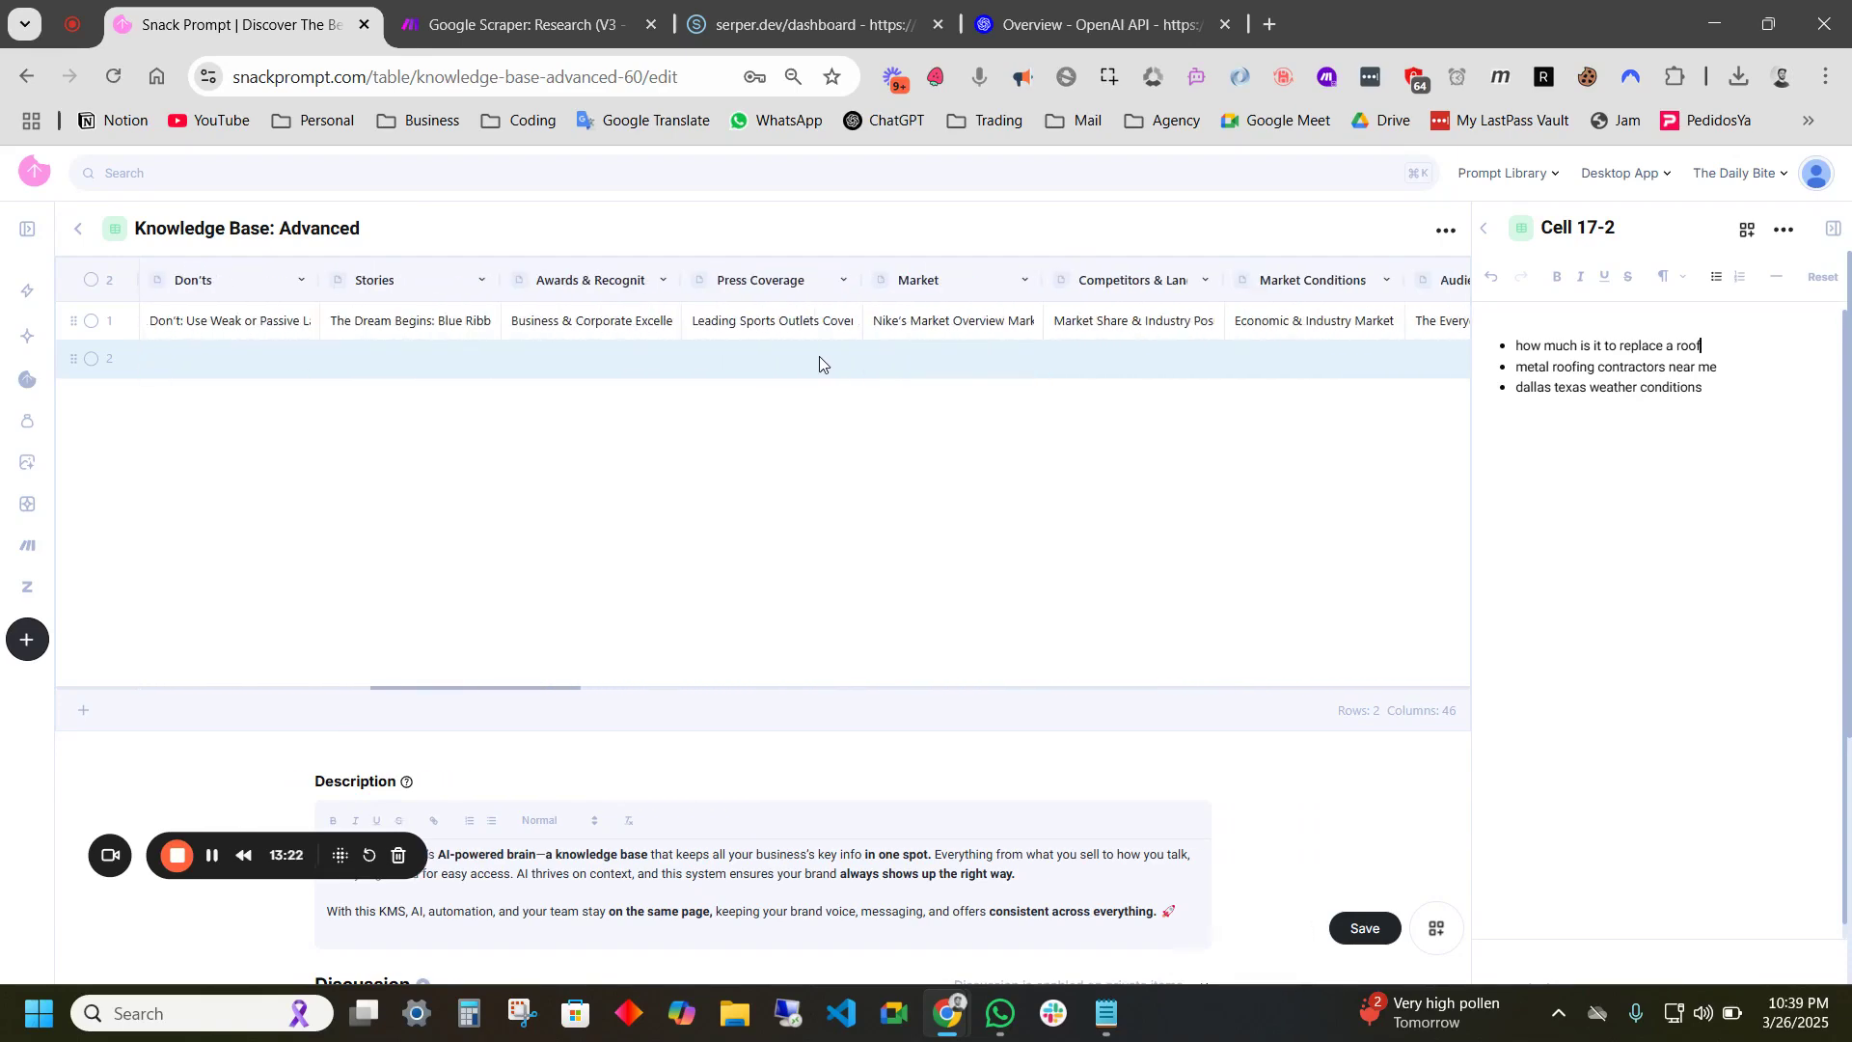
scroll(756, 372, "left", 5)
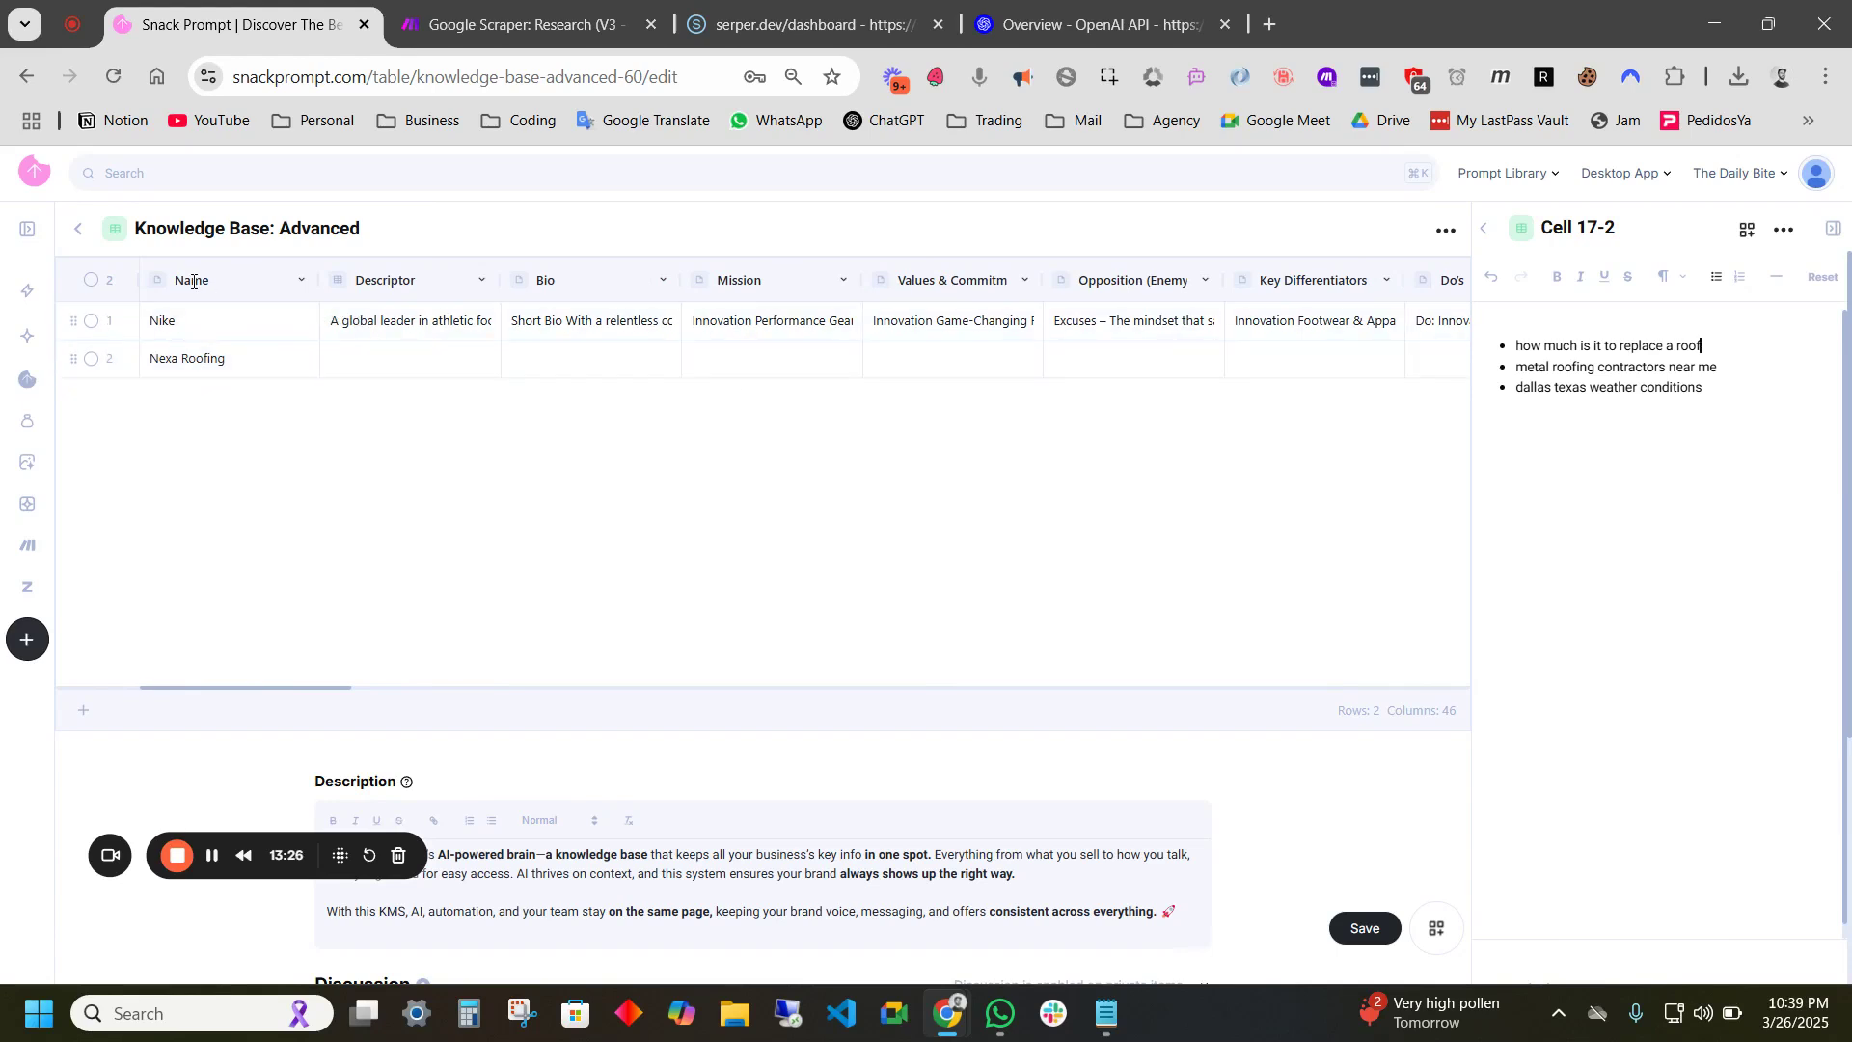
scroll(931, 381, "right", 10)
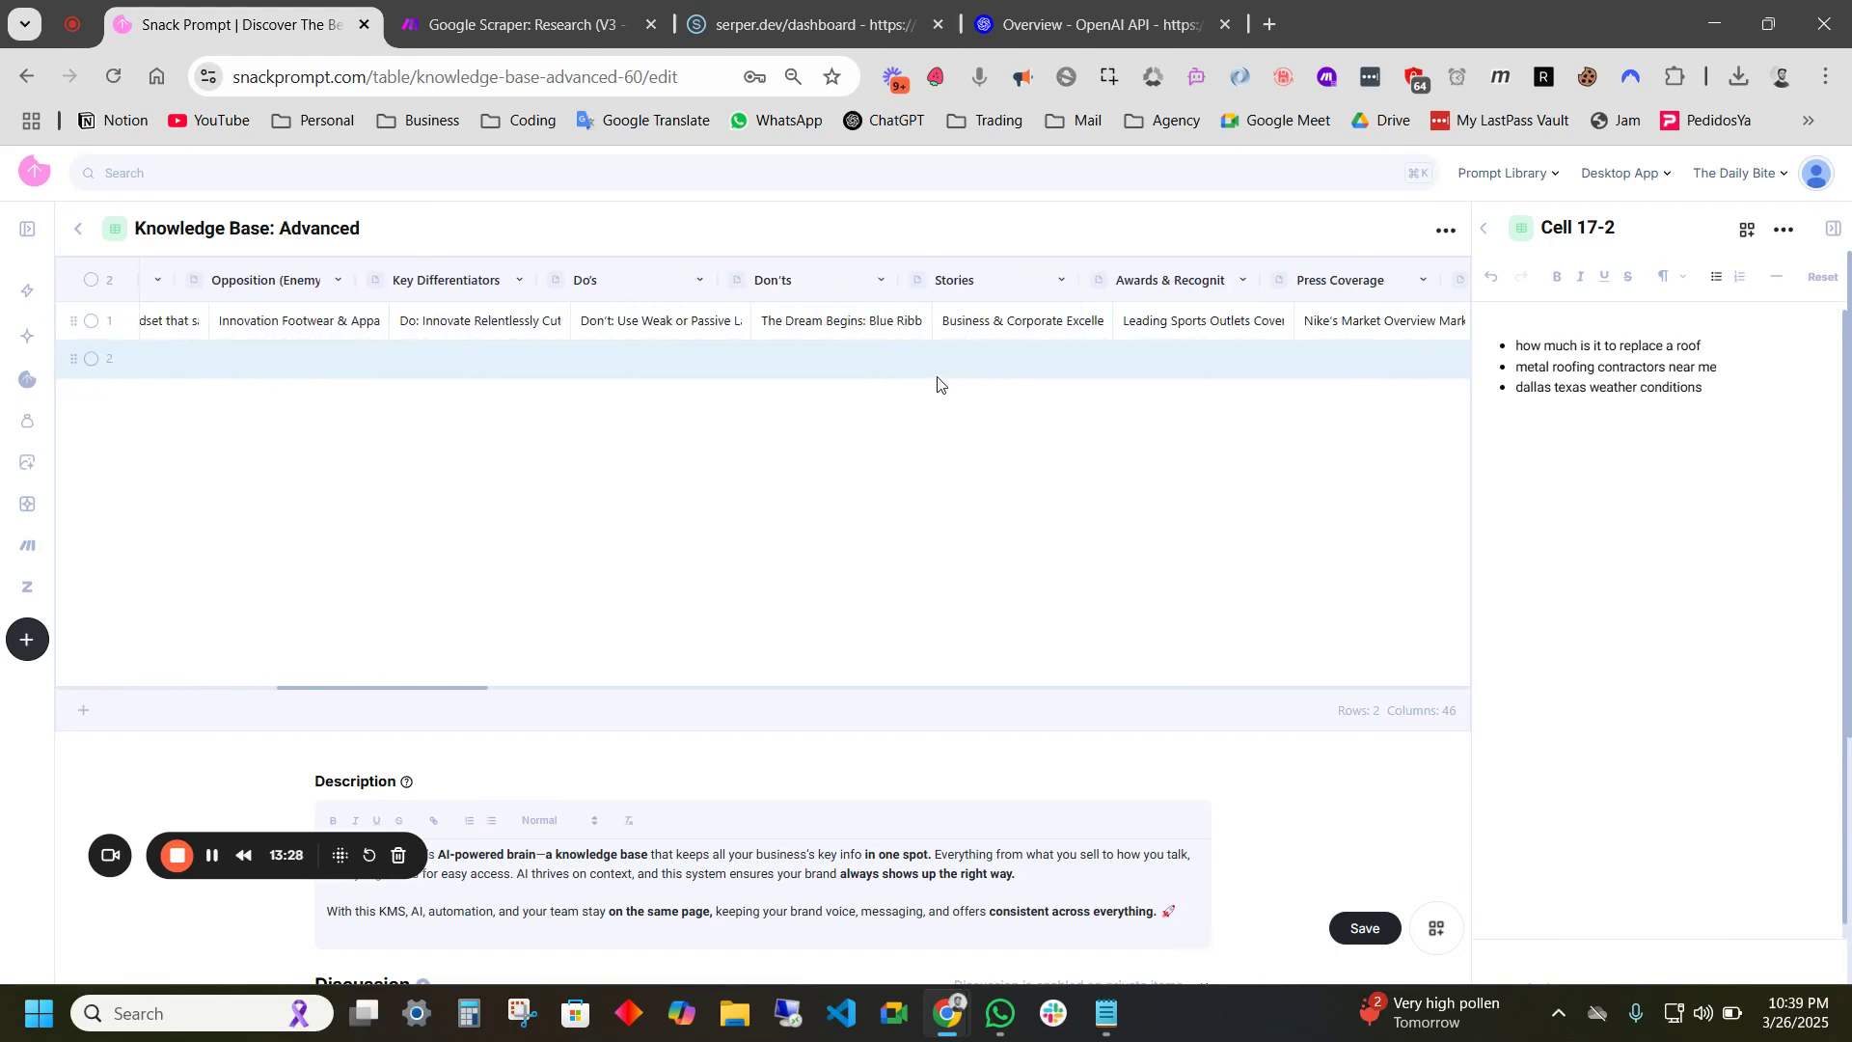
scroll(733, 367, "left", 5)
scroll(731, 371, "left", 5)
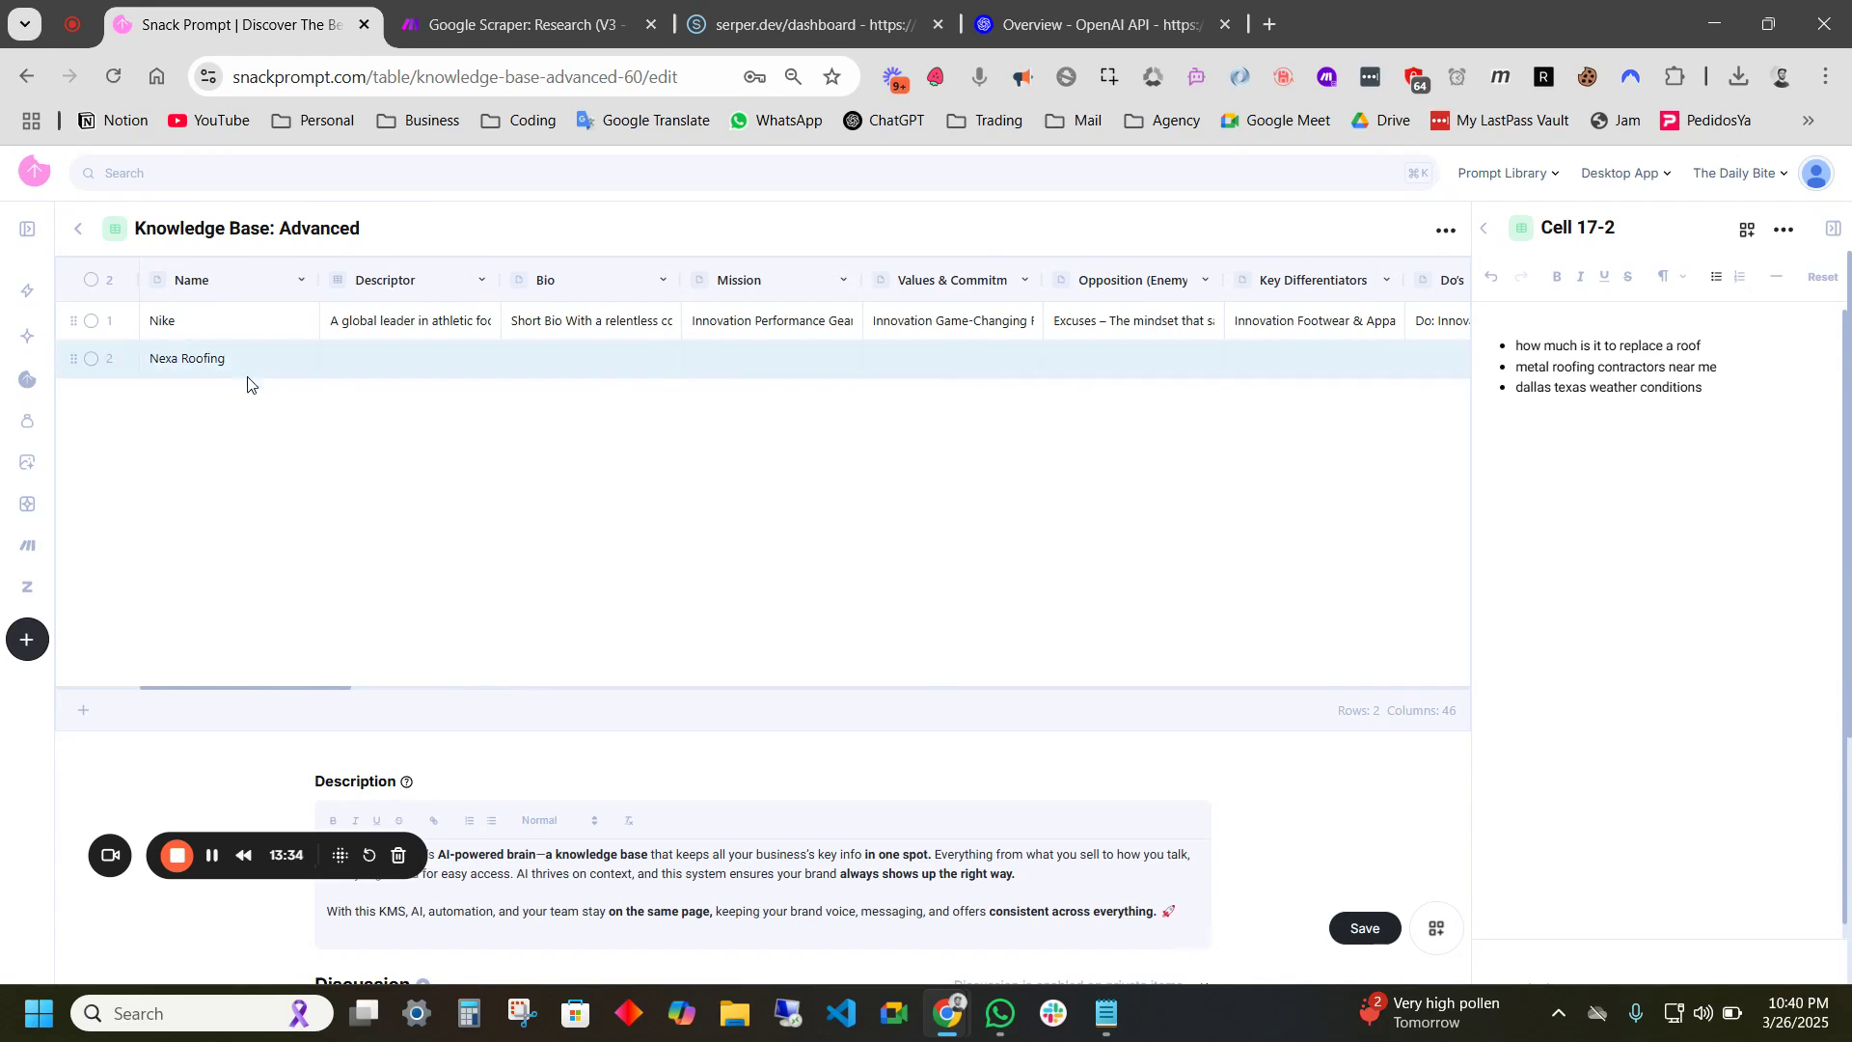
- Delete the Nike row so Nexa Roofing remains, and open its Descriptor cell
left_click(91, 321)
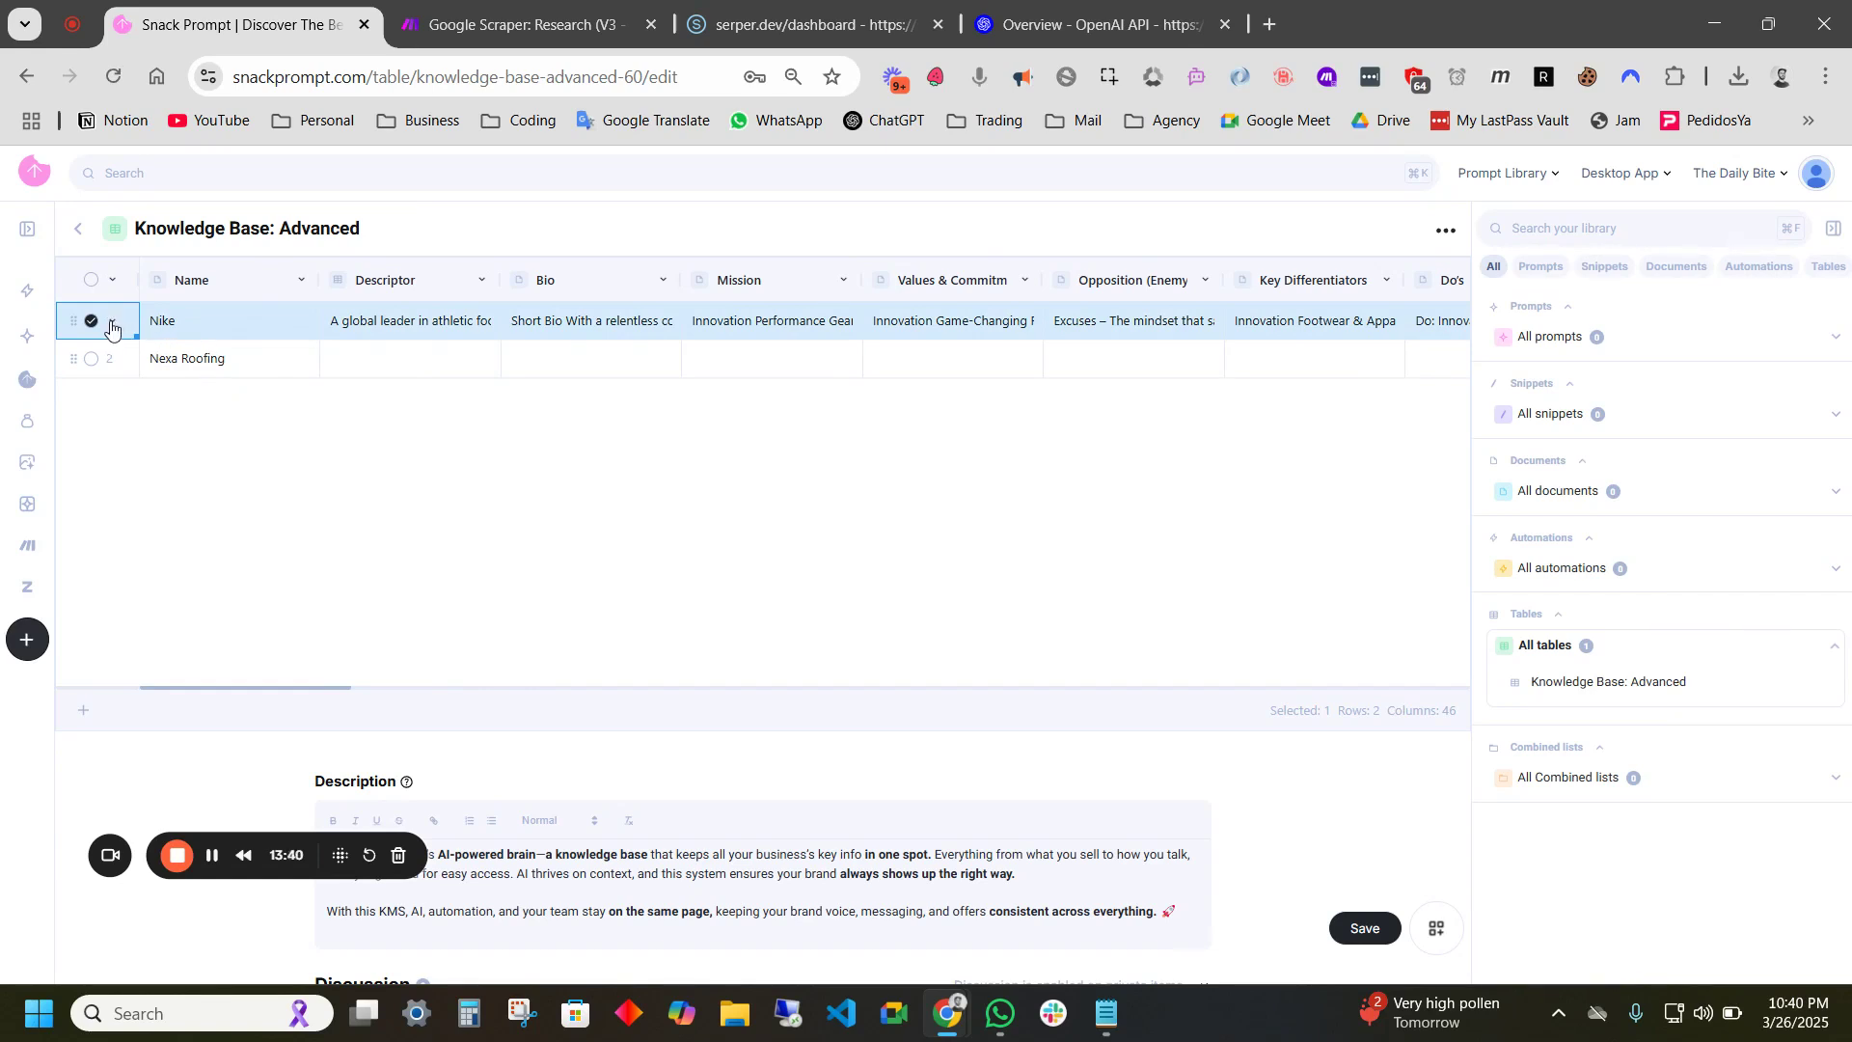
left_click(113, 322)
left_click(85, 665)
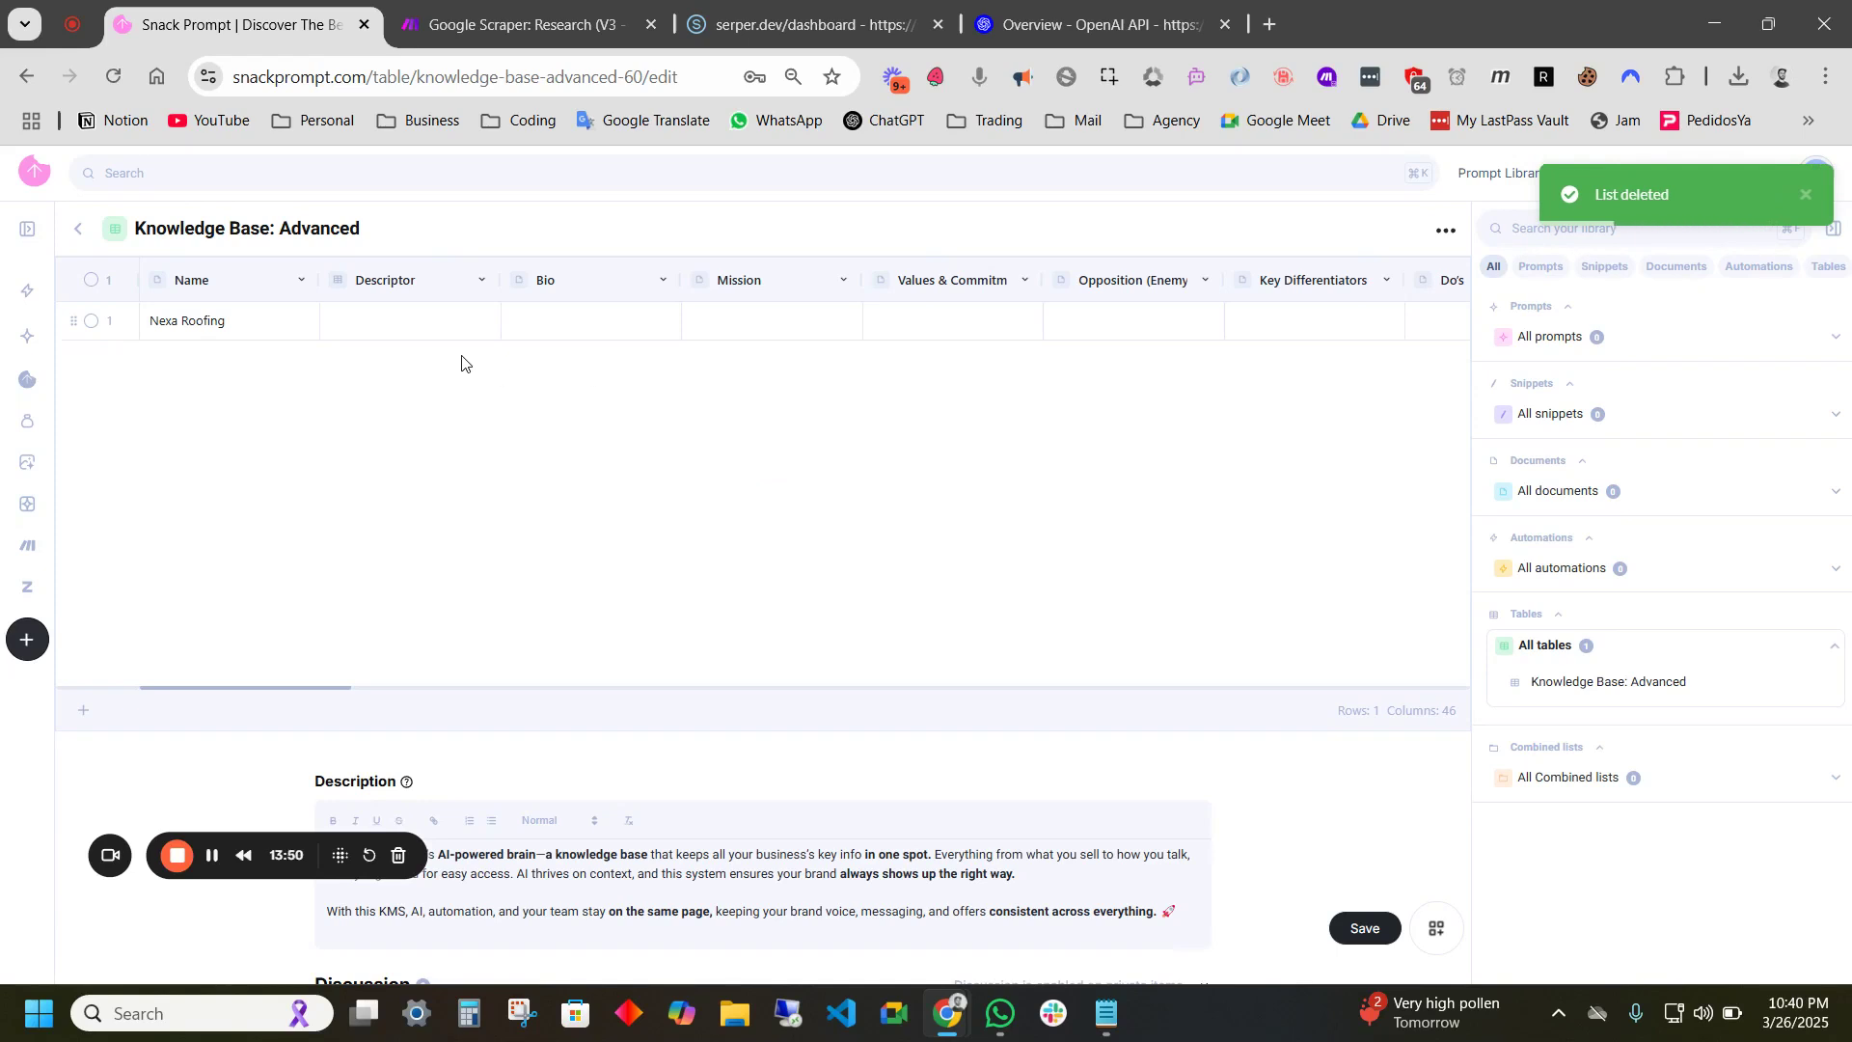
left_click(389, 326)
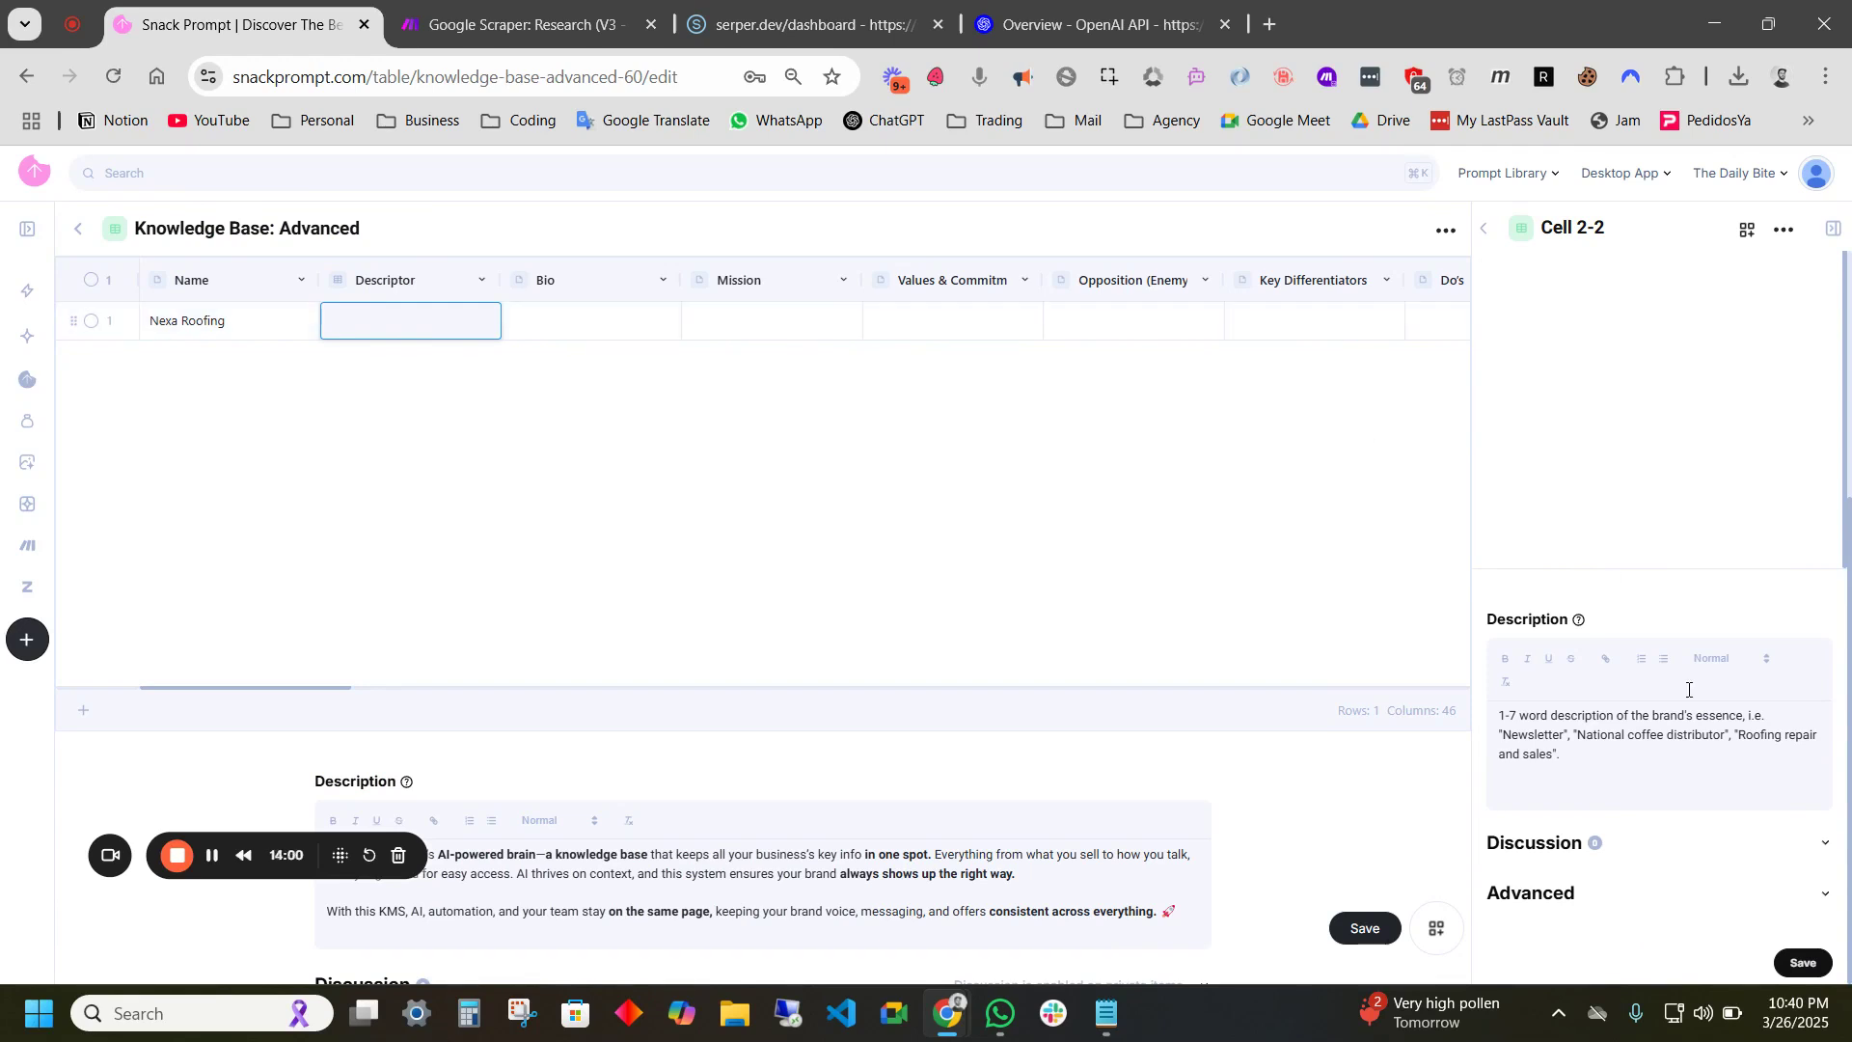
- Copy the knowledge base's table ID from its options menu and return to the Make scenario
left_click_drag(1579, 755, 1497, 715)
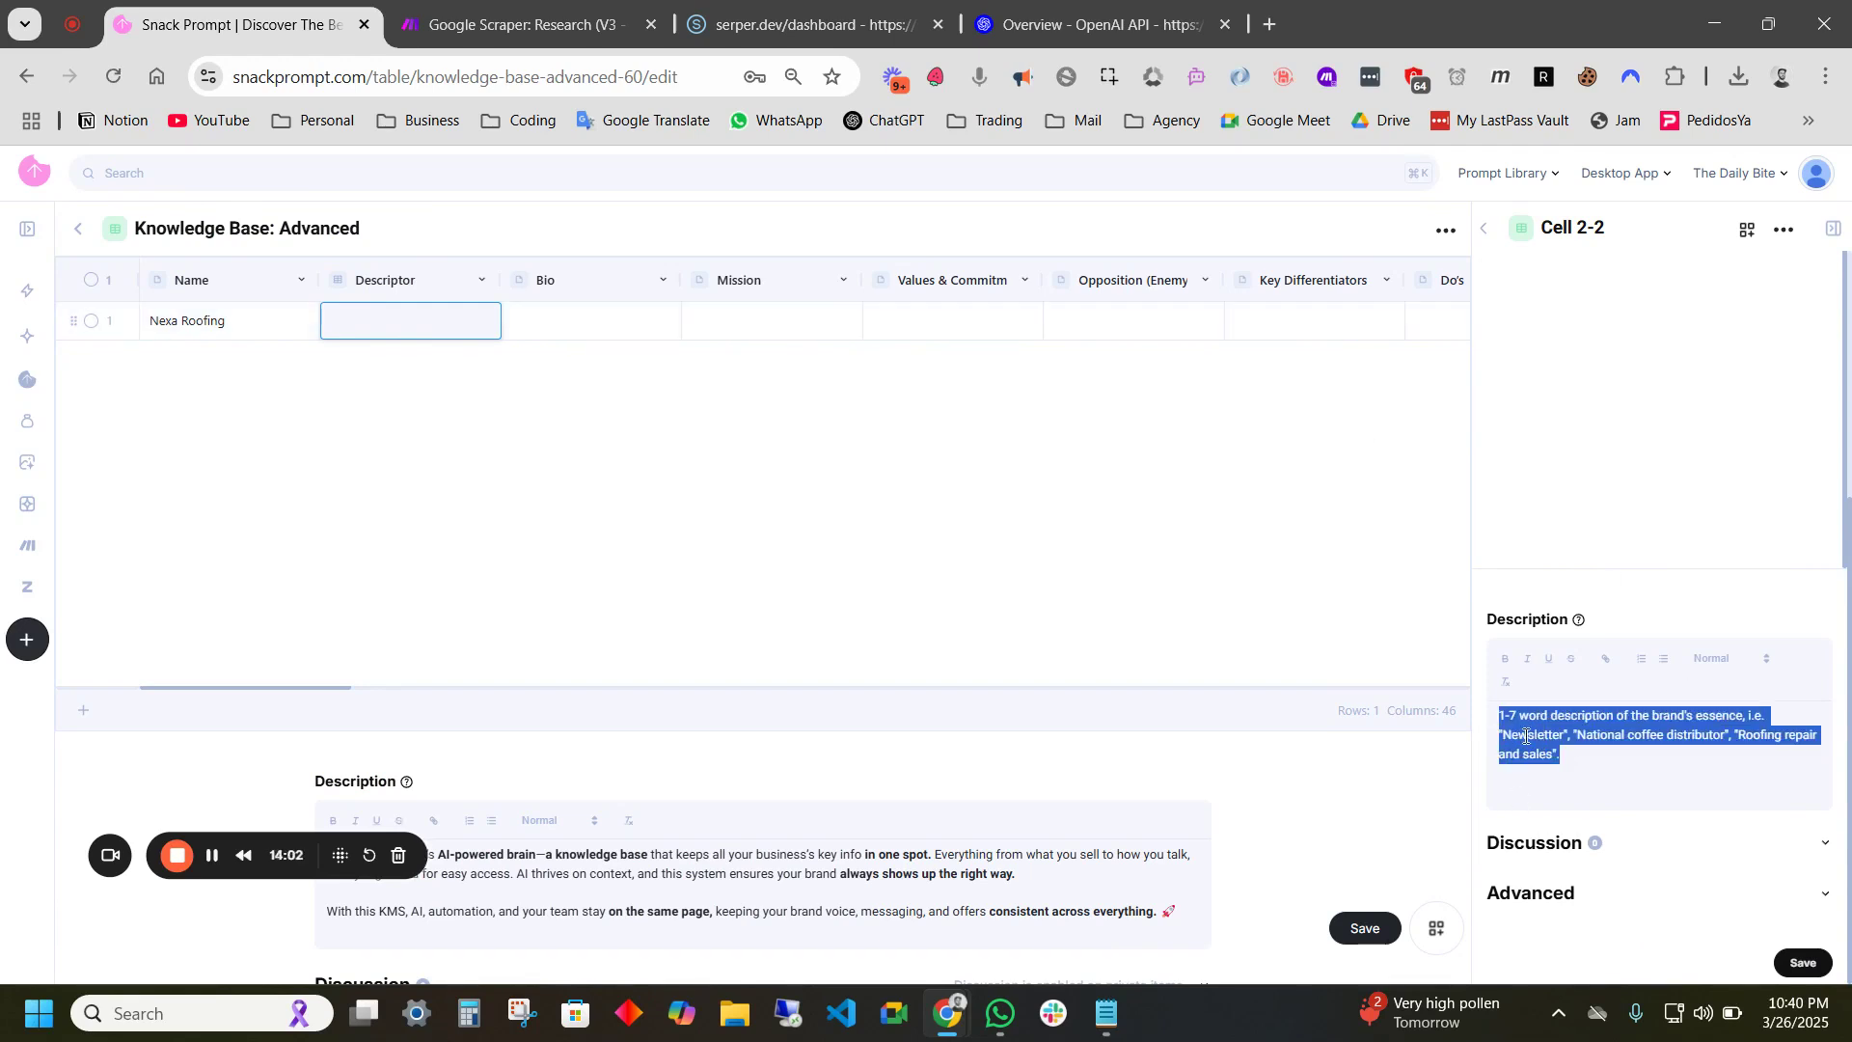
left_click(1609, 755)
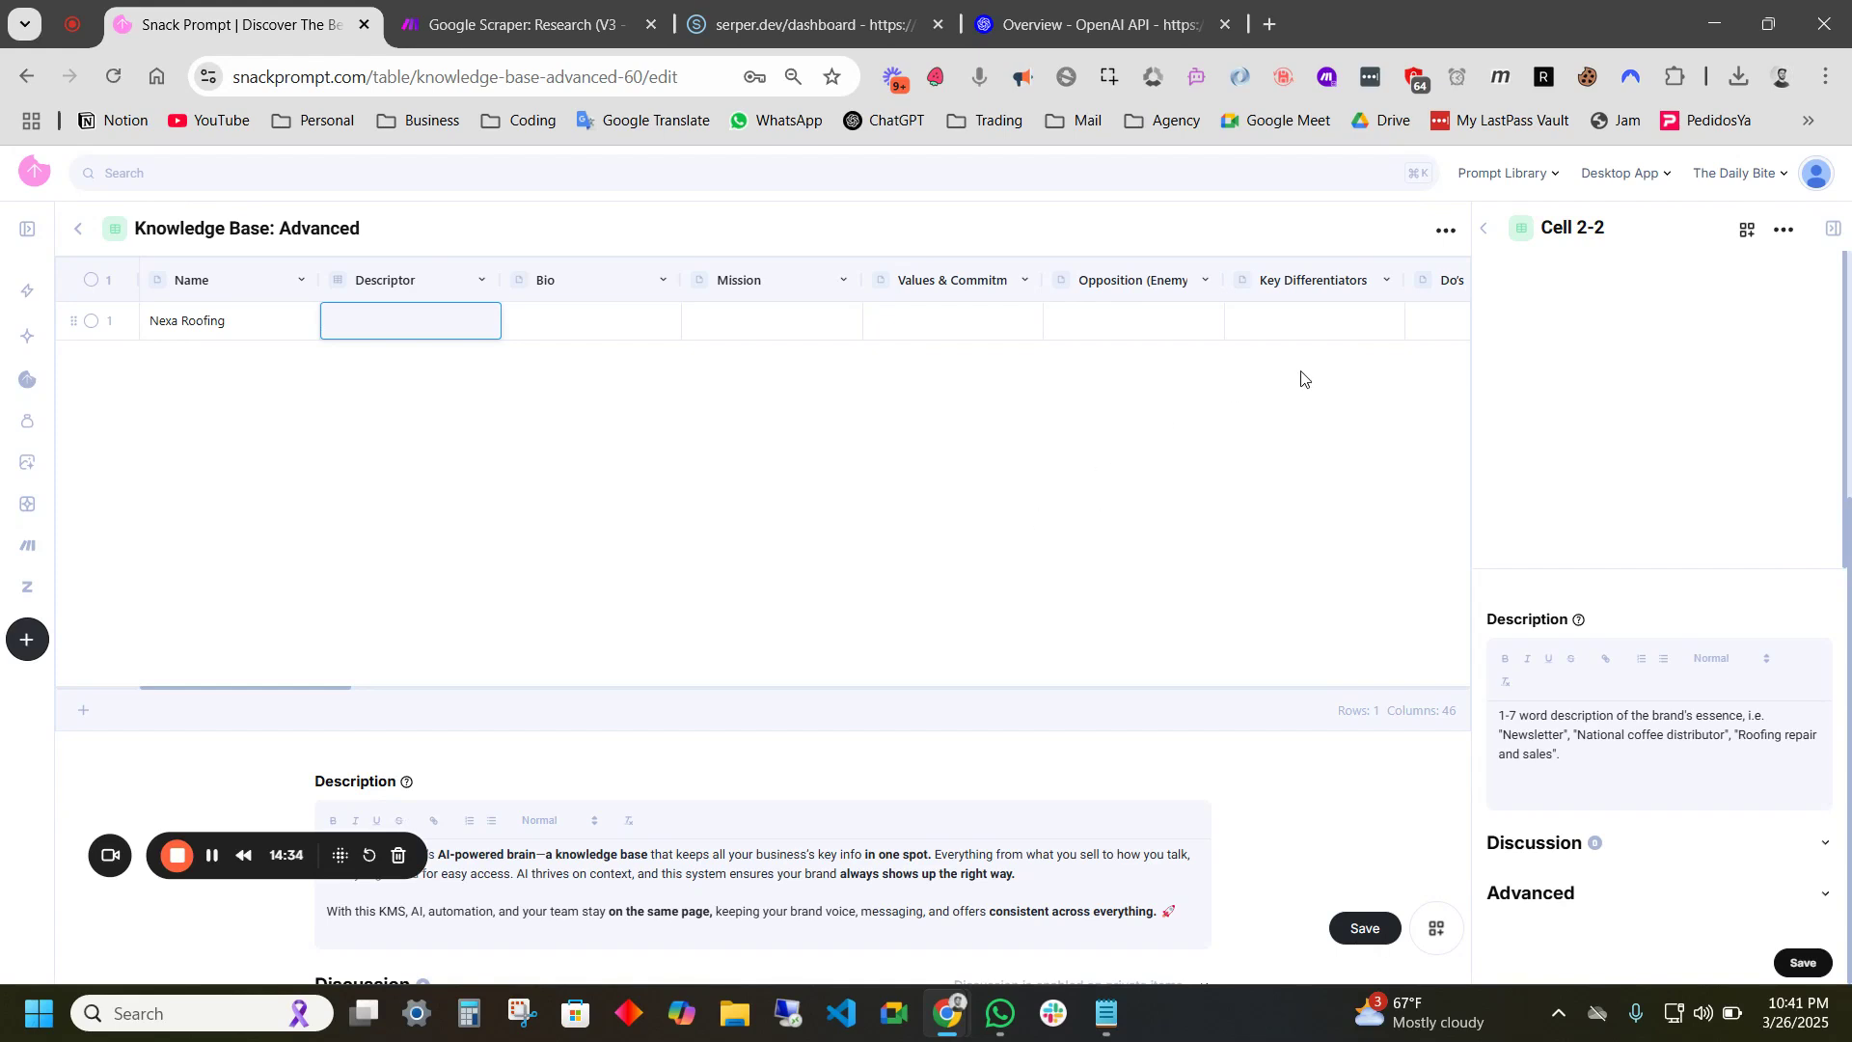
scroll(868, 376, "right", 10)
scroll(880, 369, "right", 5)
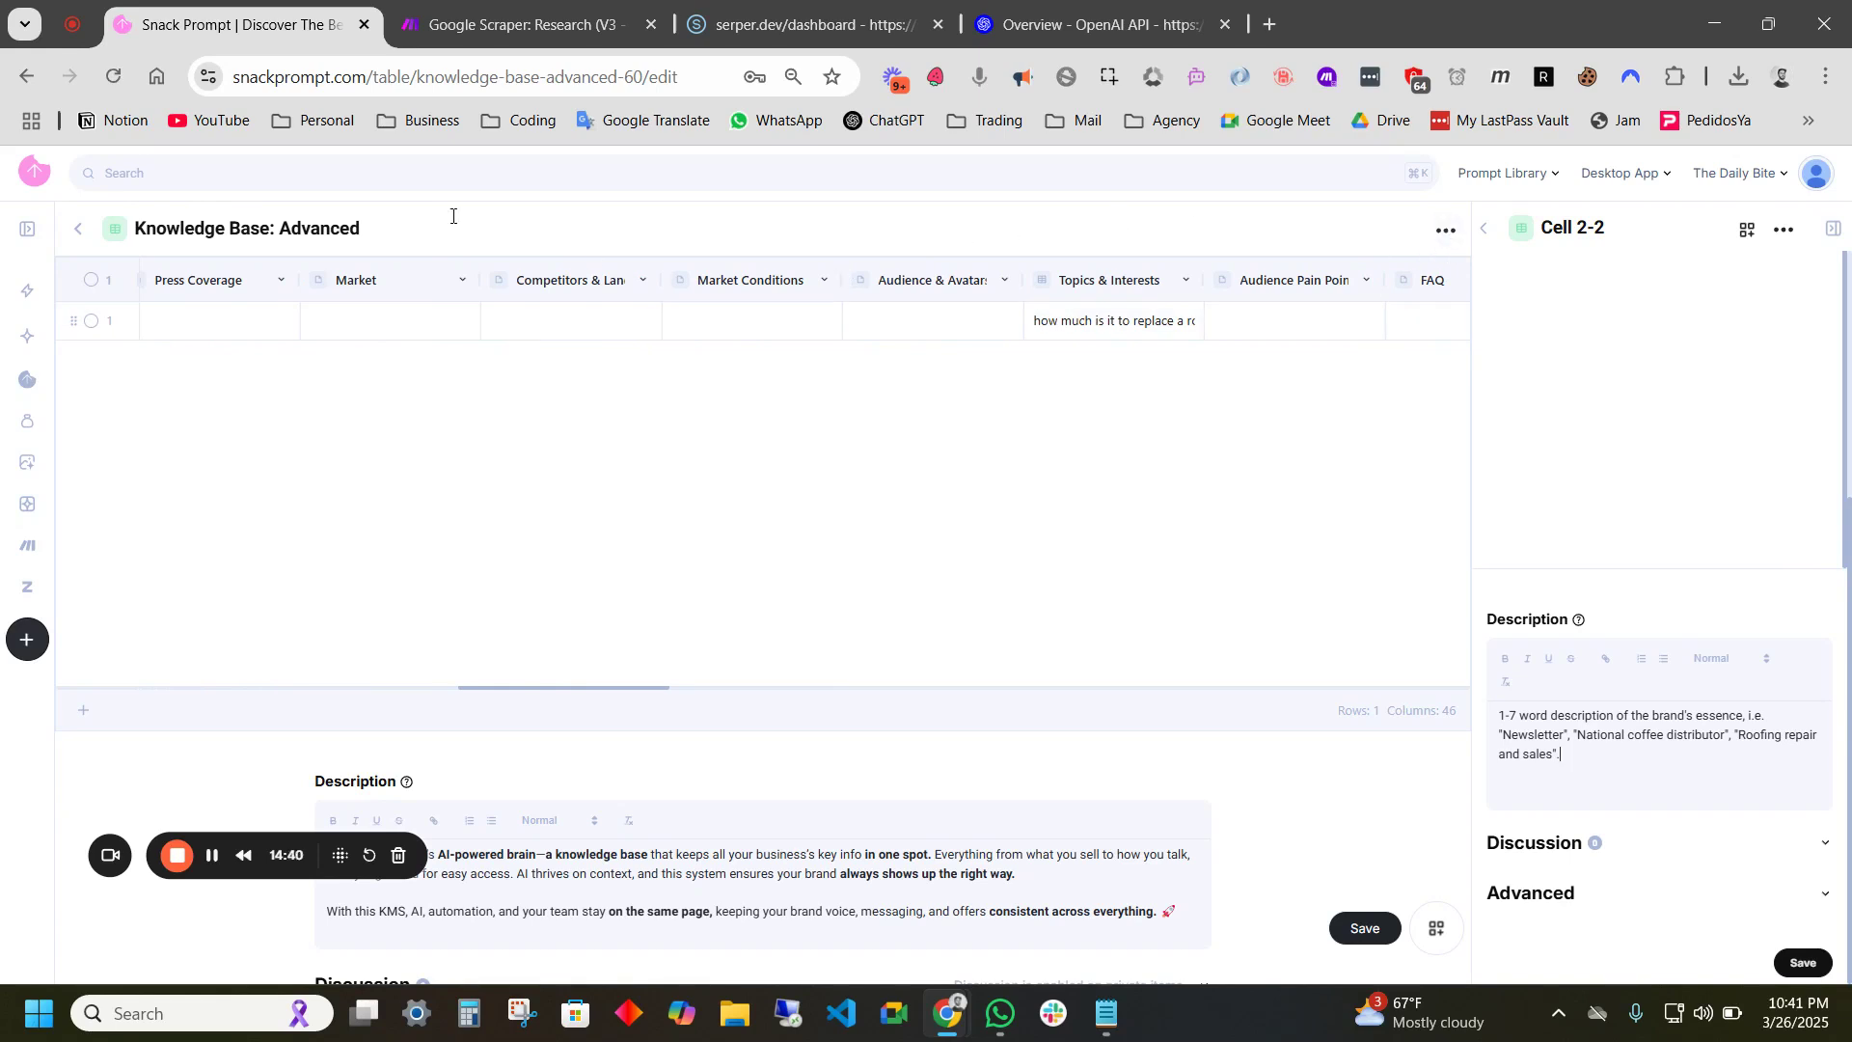
left_click(1446, 232)
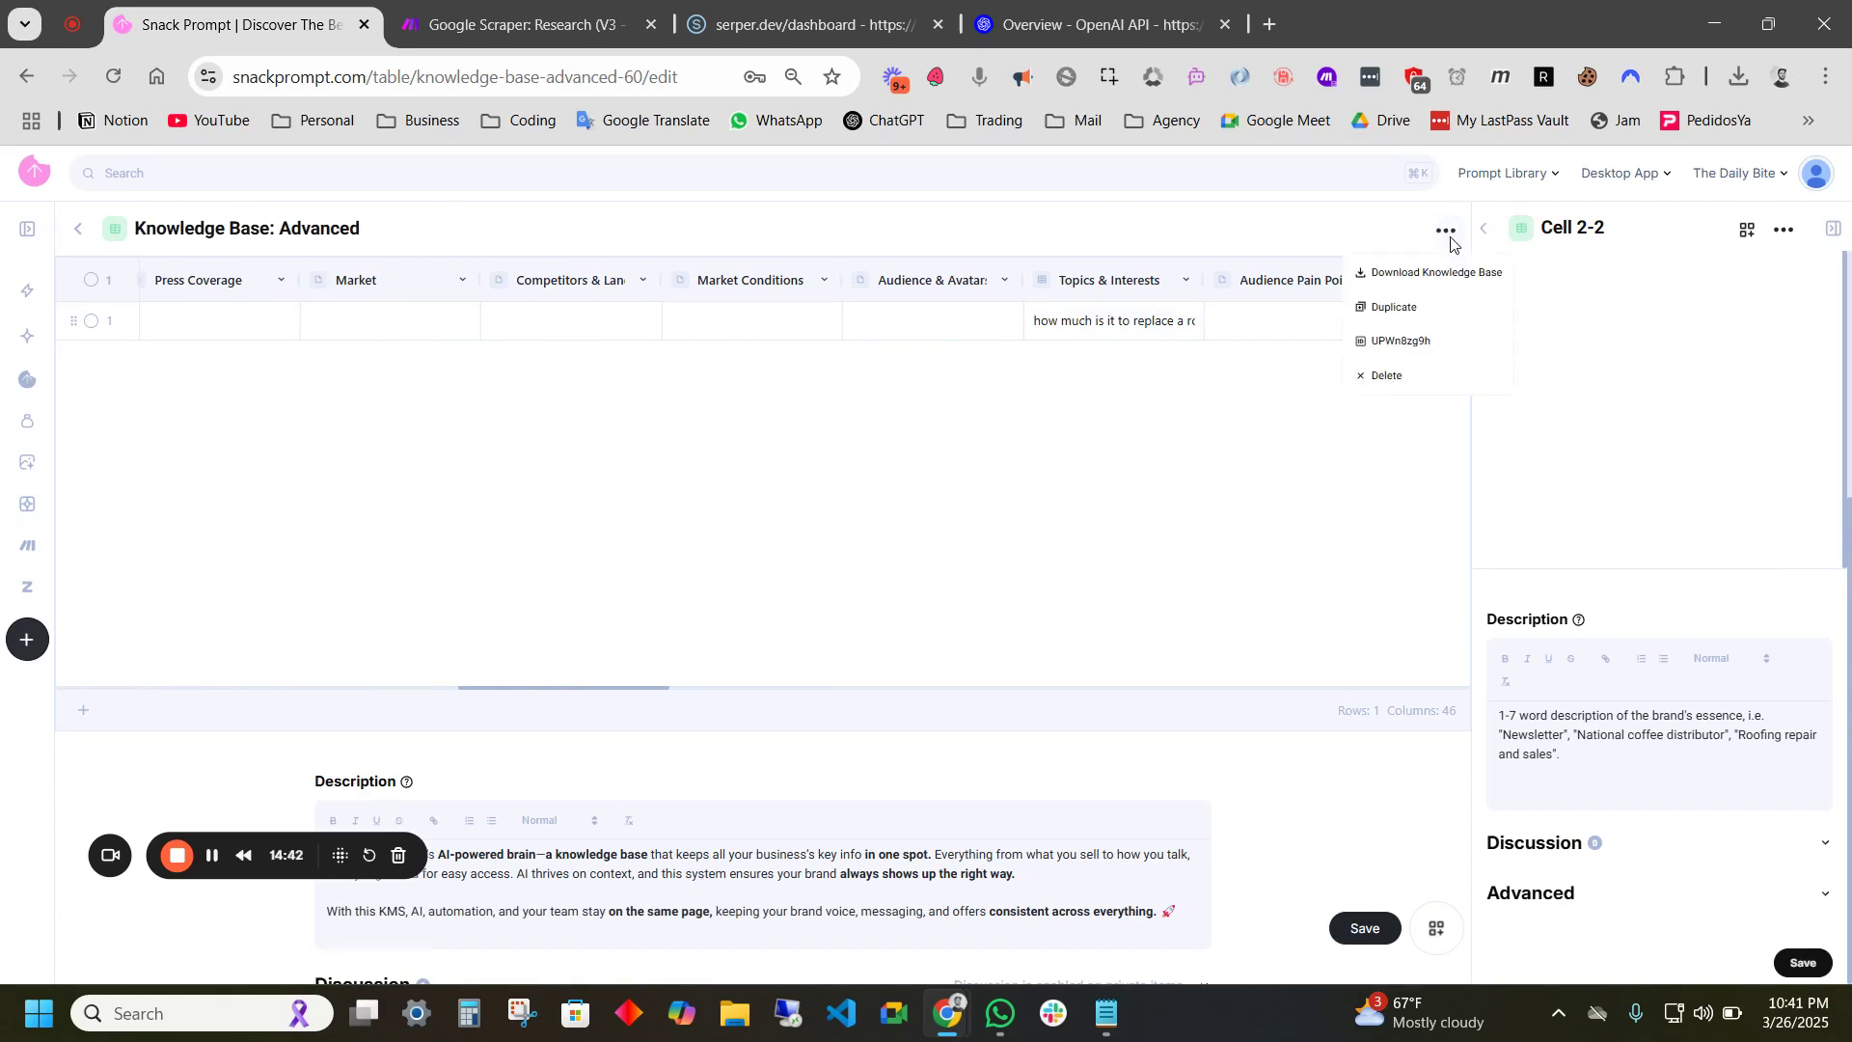
left_click(1444, 233)
left_click(1443, 233)
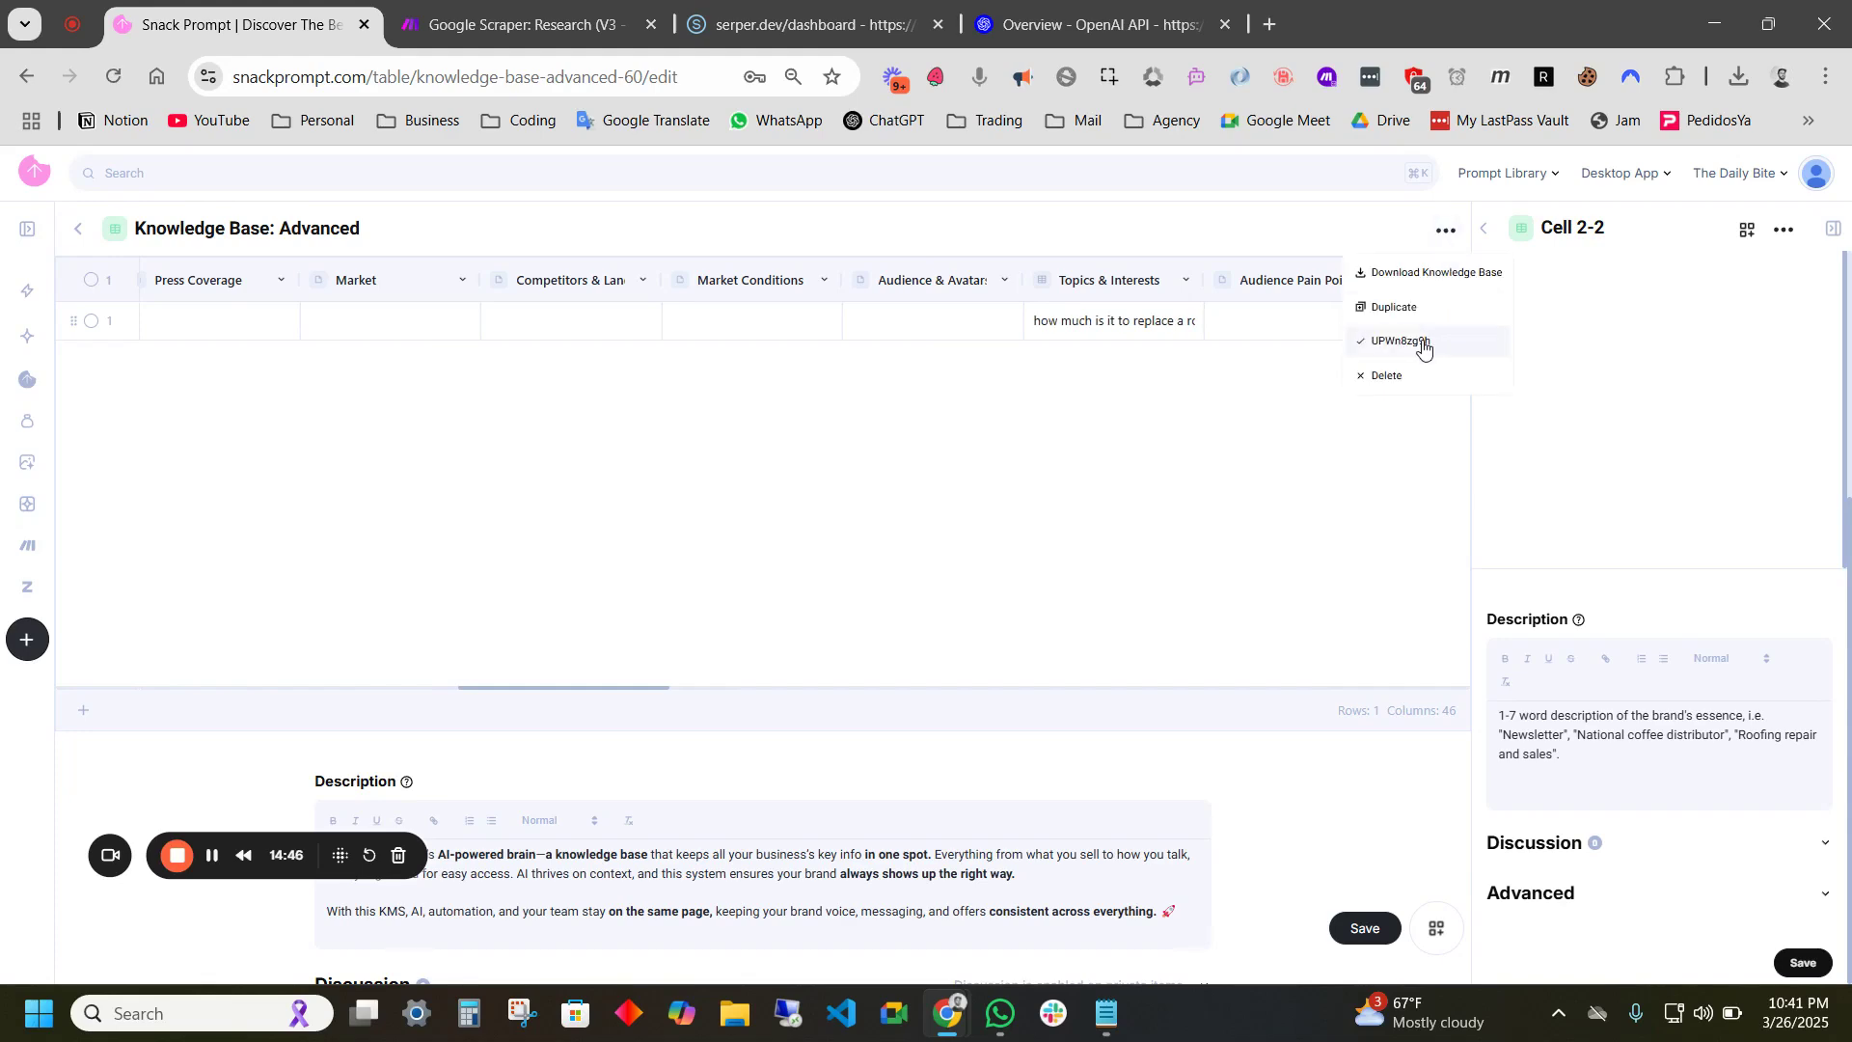
left_click(520, 24)
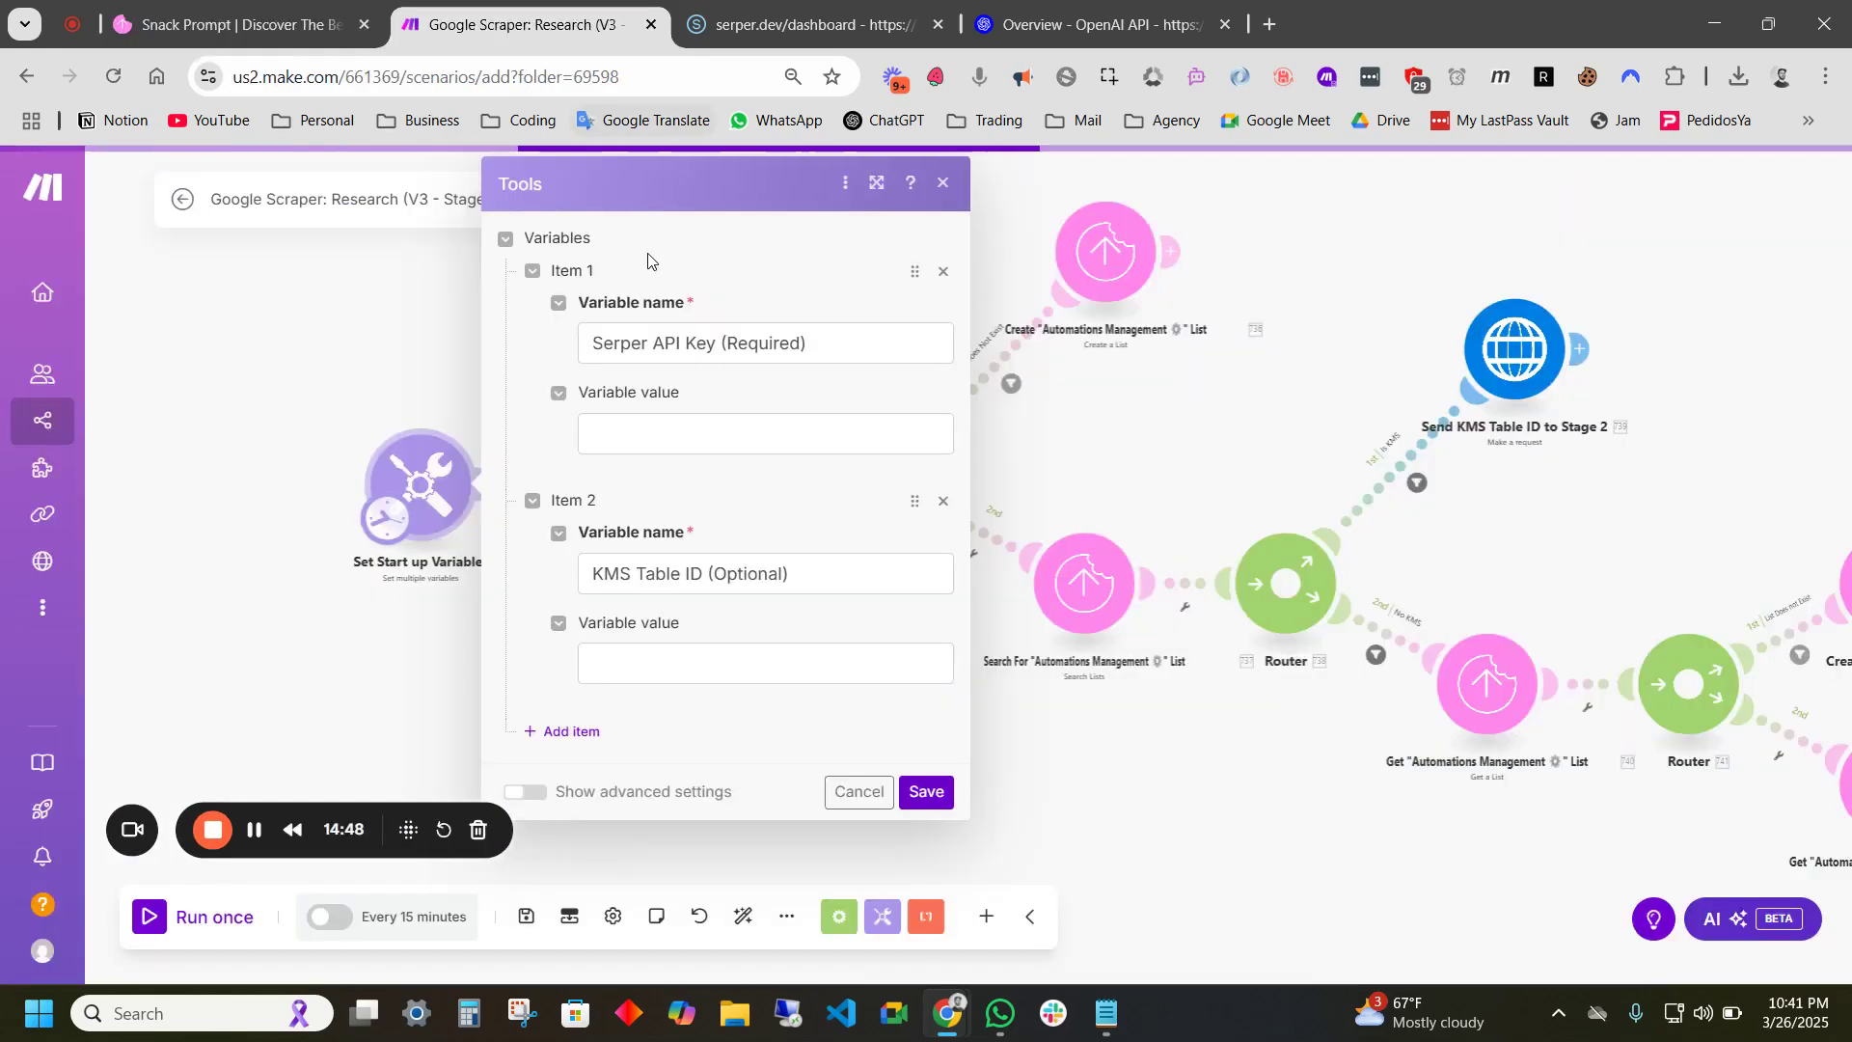
- Paste the copied table ID UPWn8zg9h into the KMS Table ID variable value
left_click(649, 668)
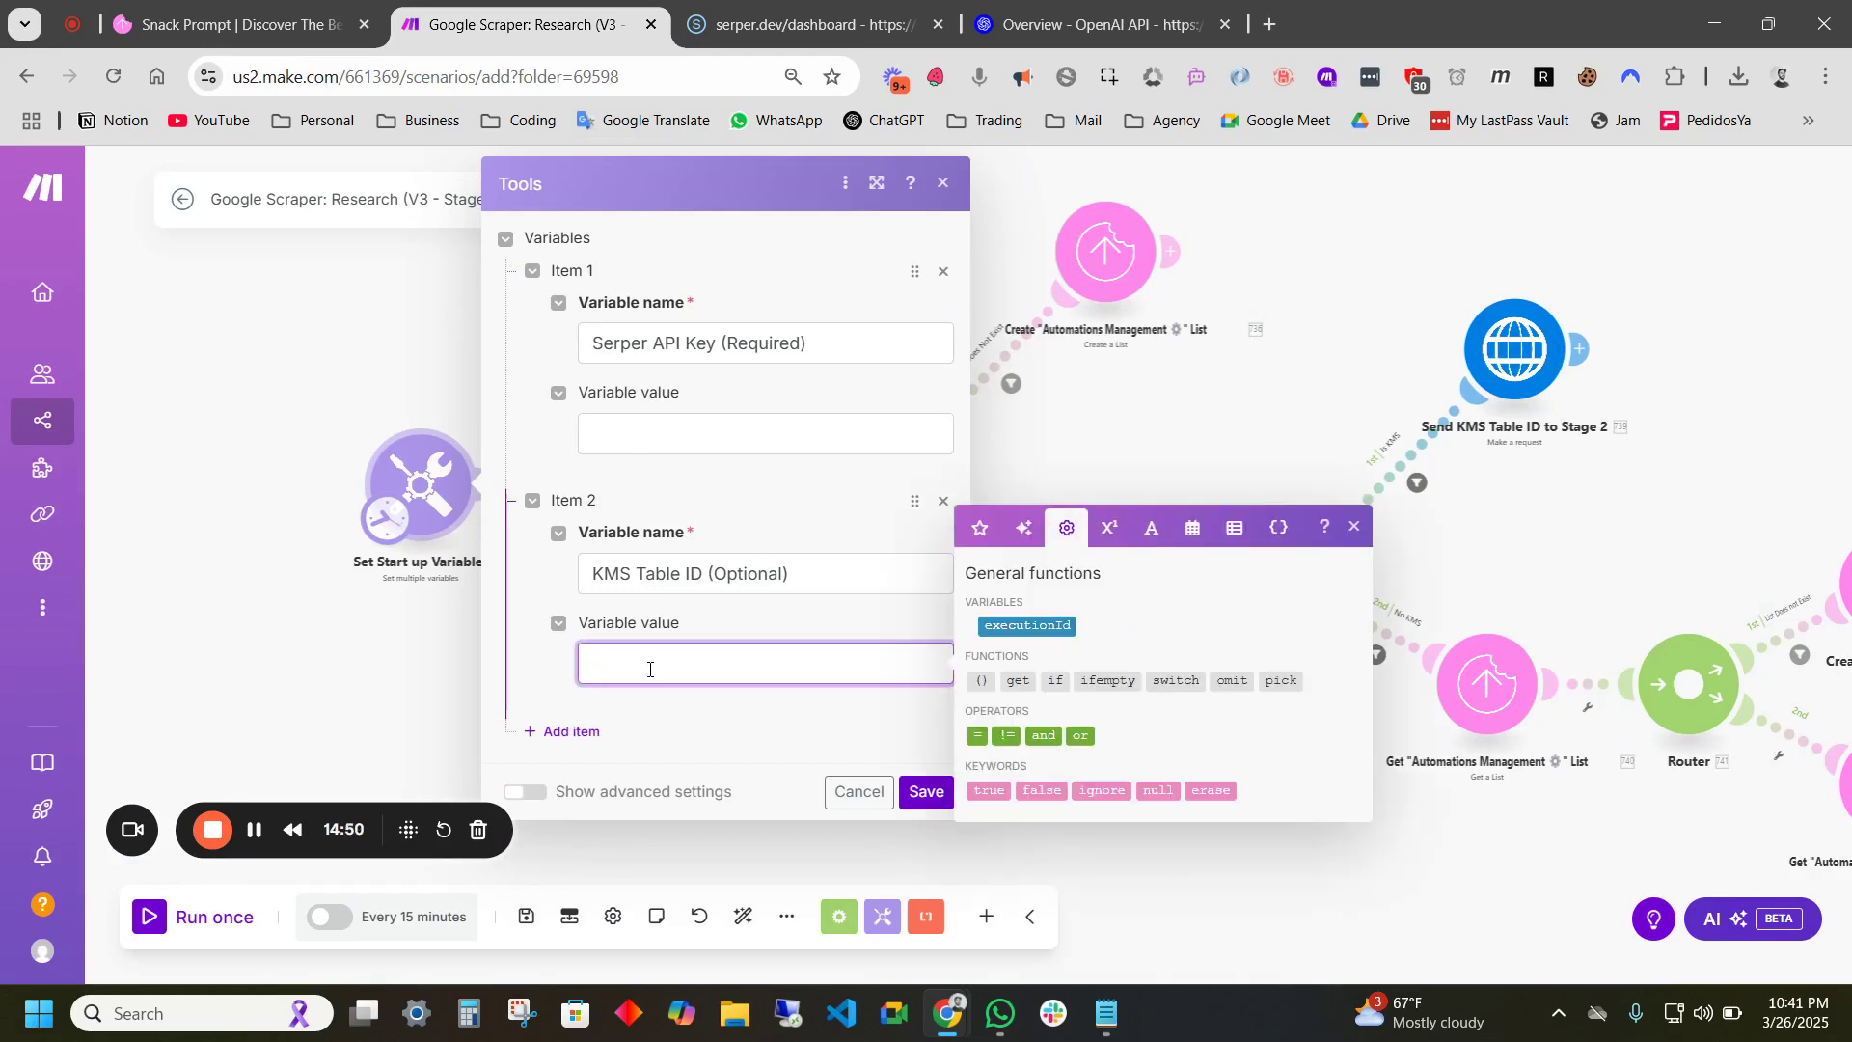
type("UPWn8zg9h")
left_click(829, 735)
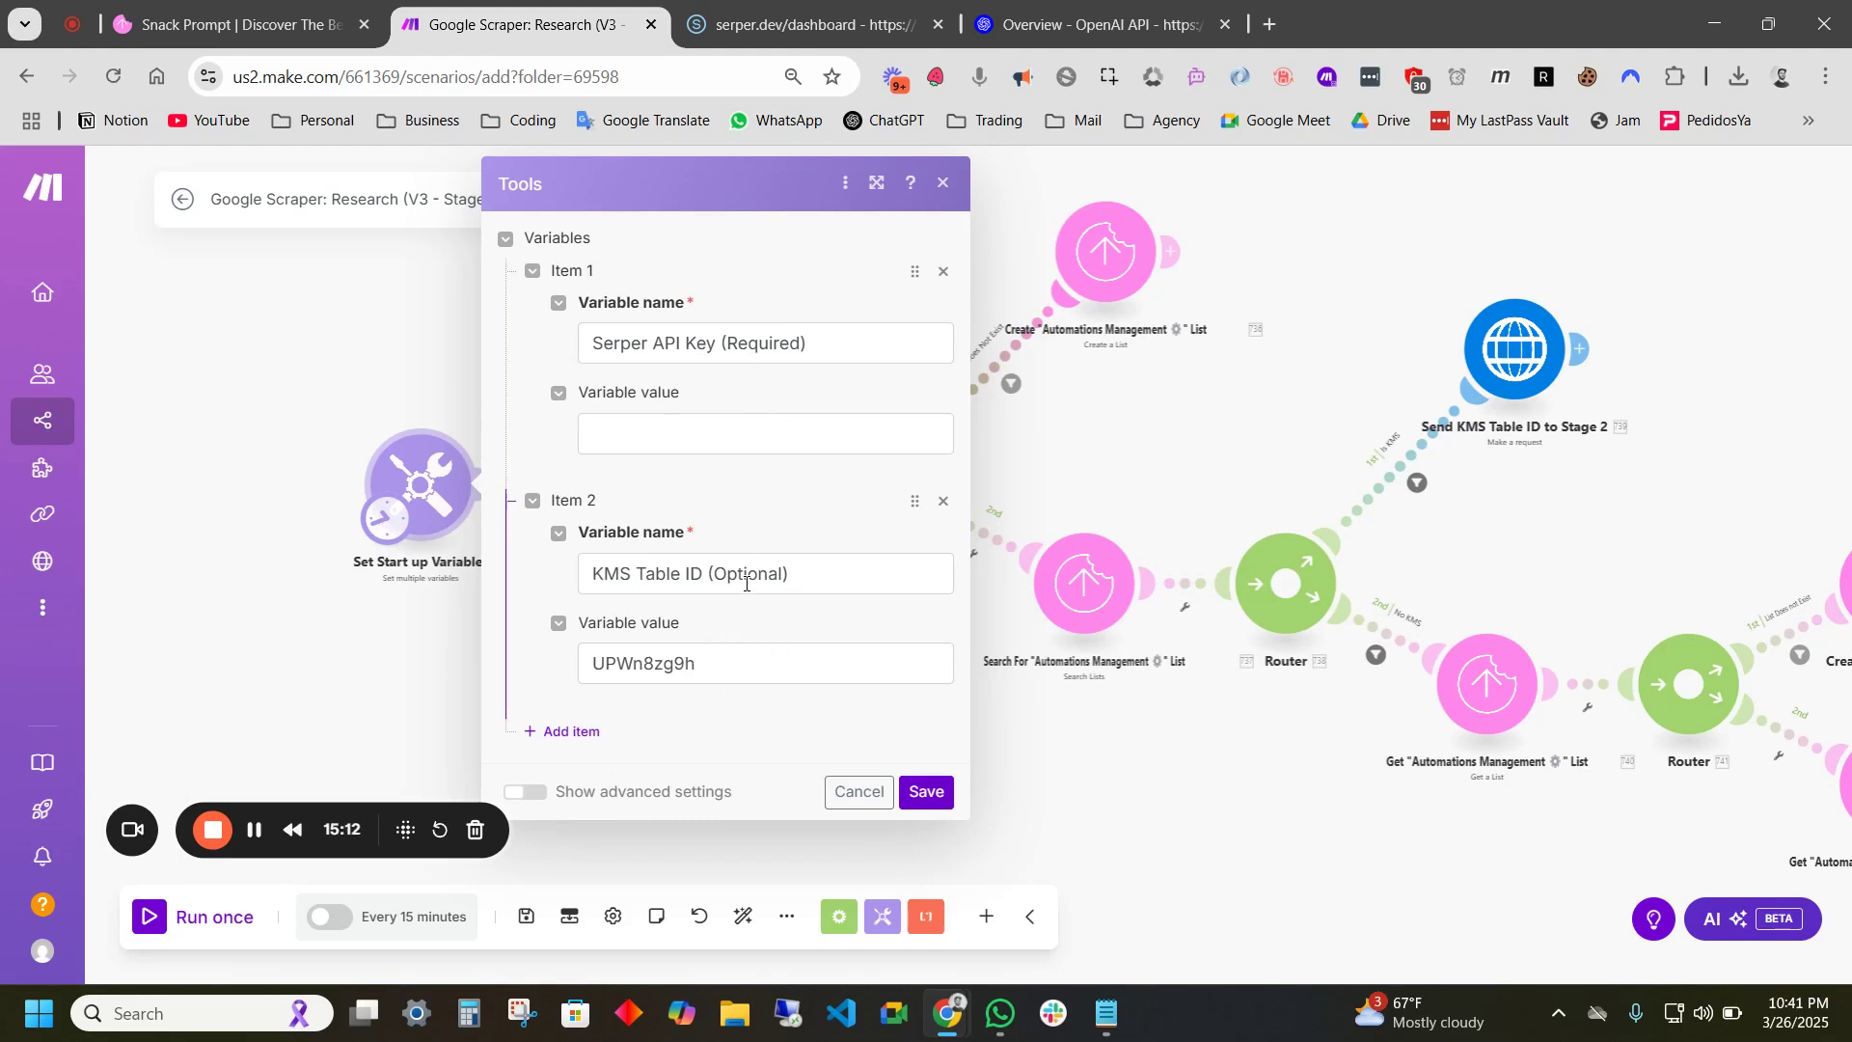
- Pan and zoom the scenario canvas to review its modules from start to end
scroll(876, 661, "down", 5)
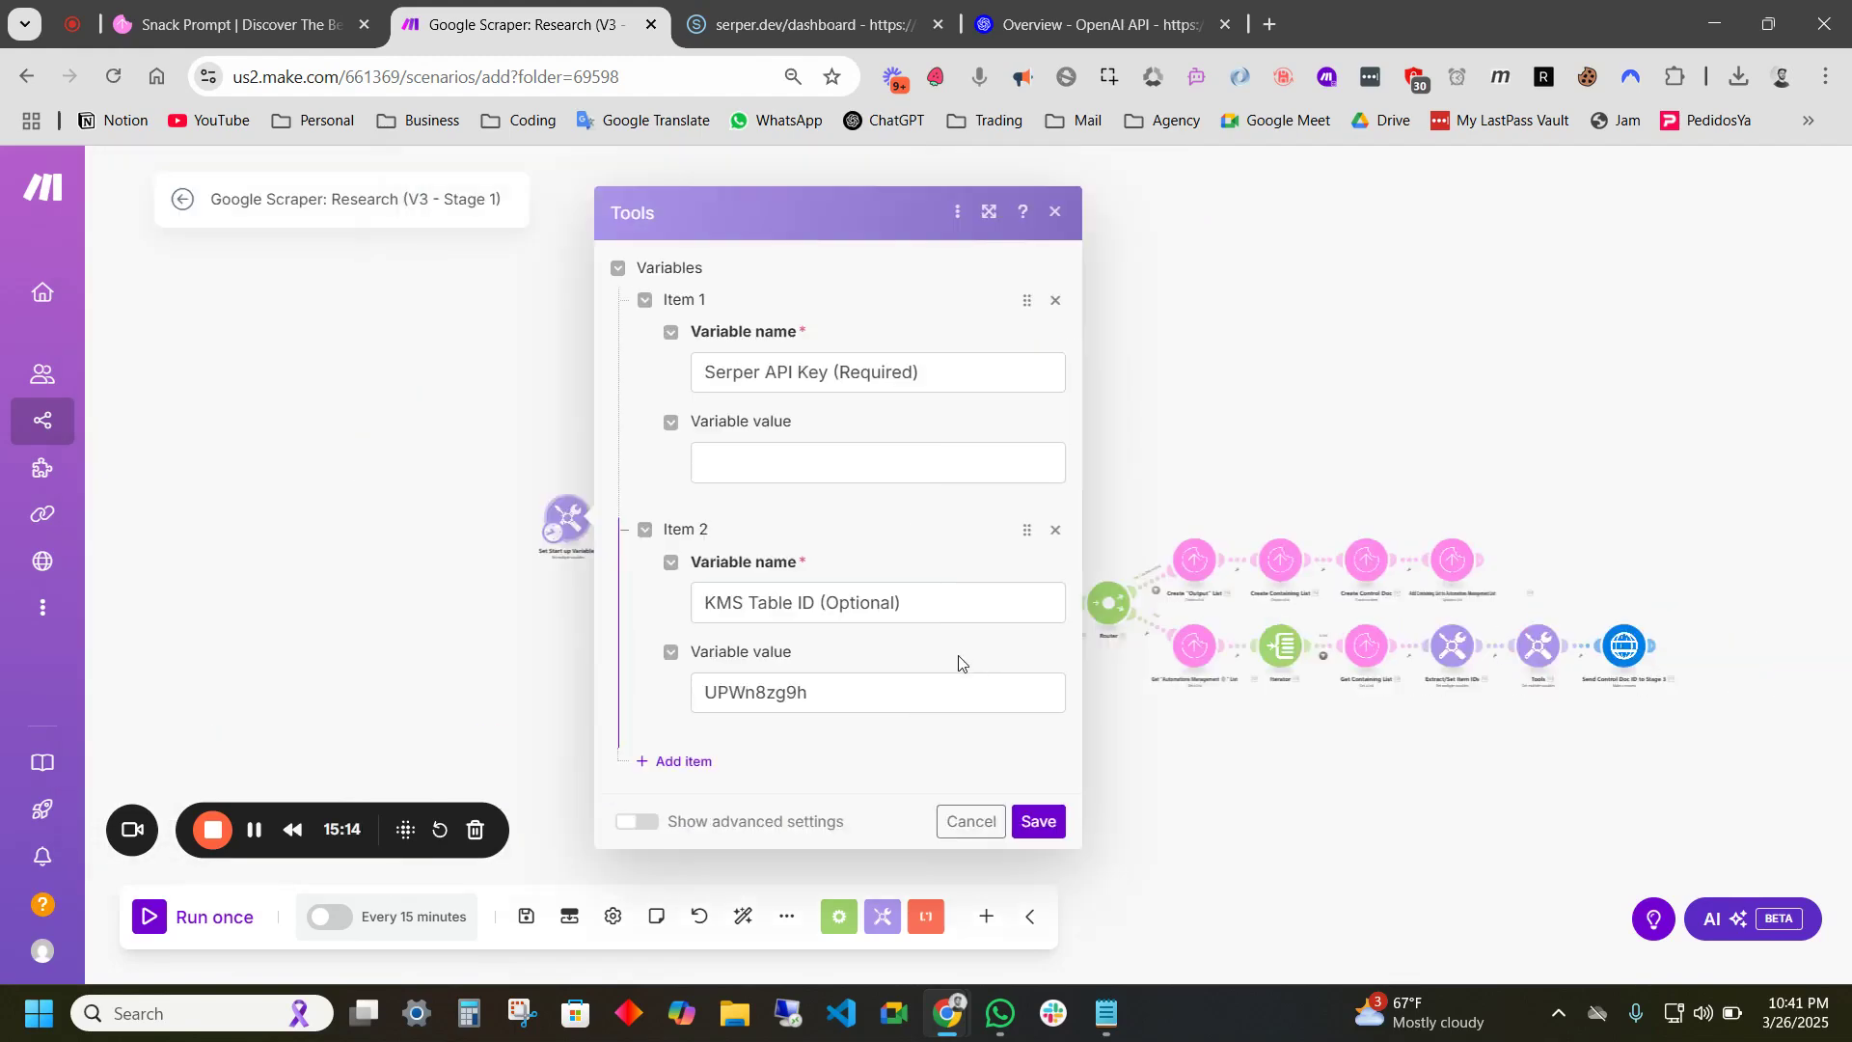
scroll(1206, 724, "up", 5)
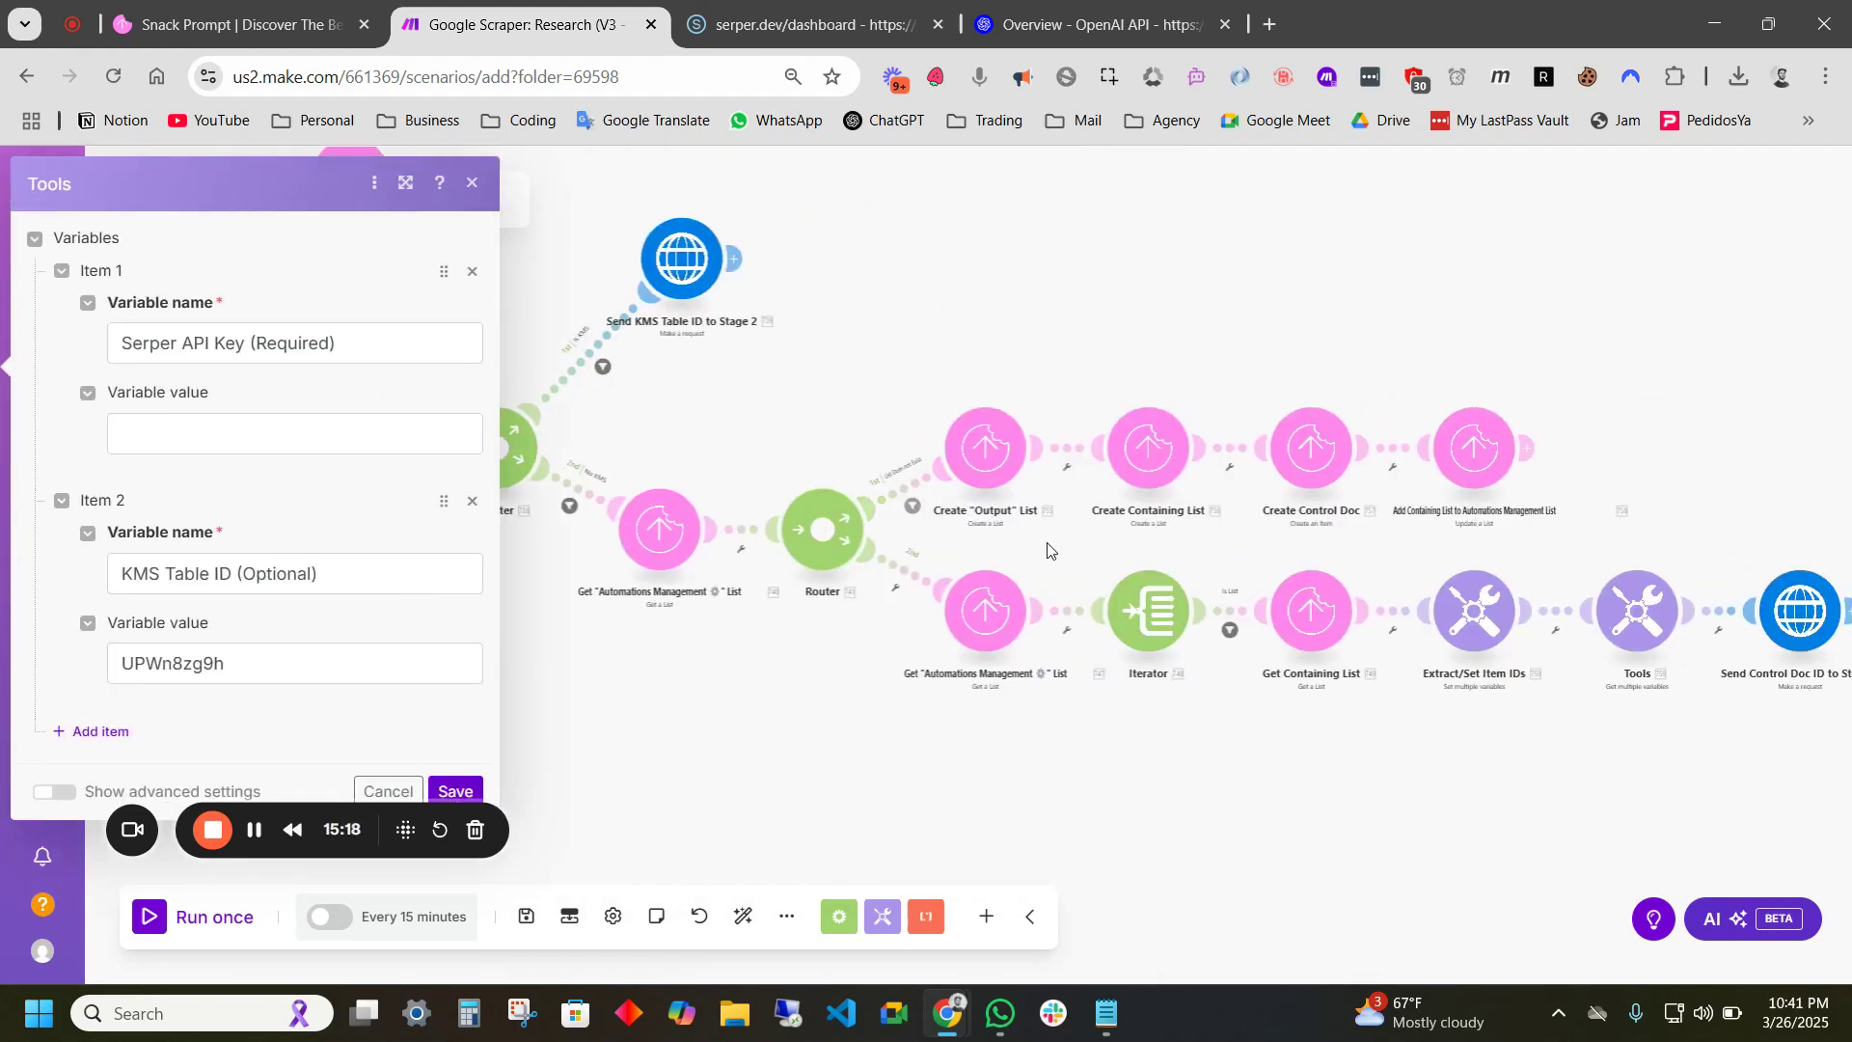
left_click_drag(1154, 546, 1051, 515)
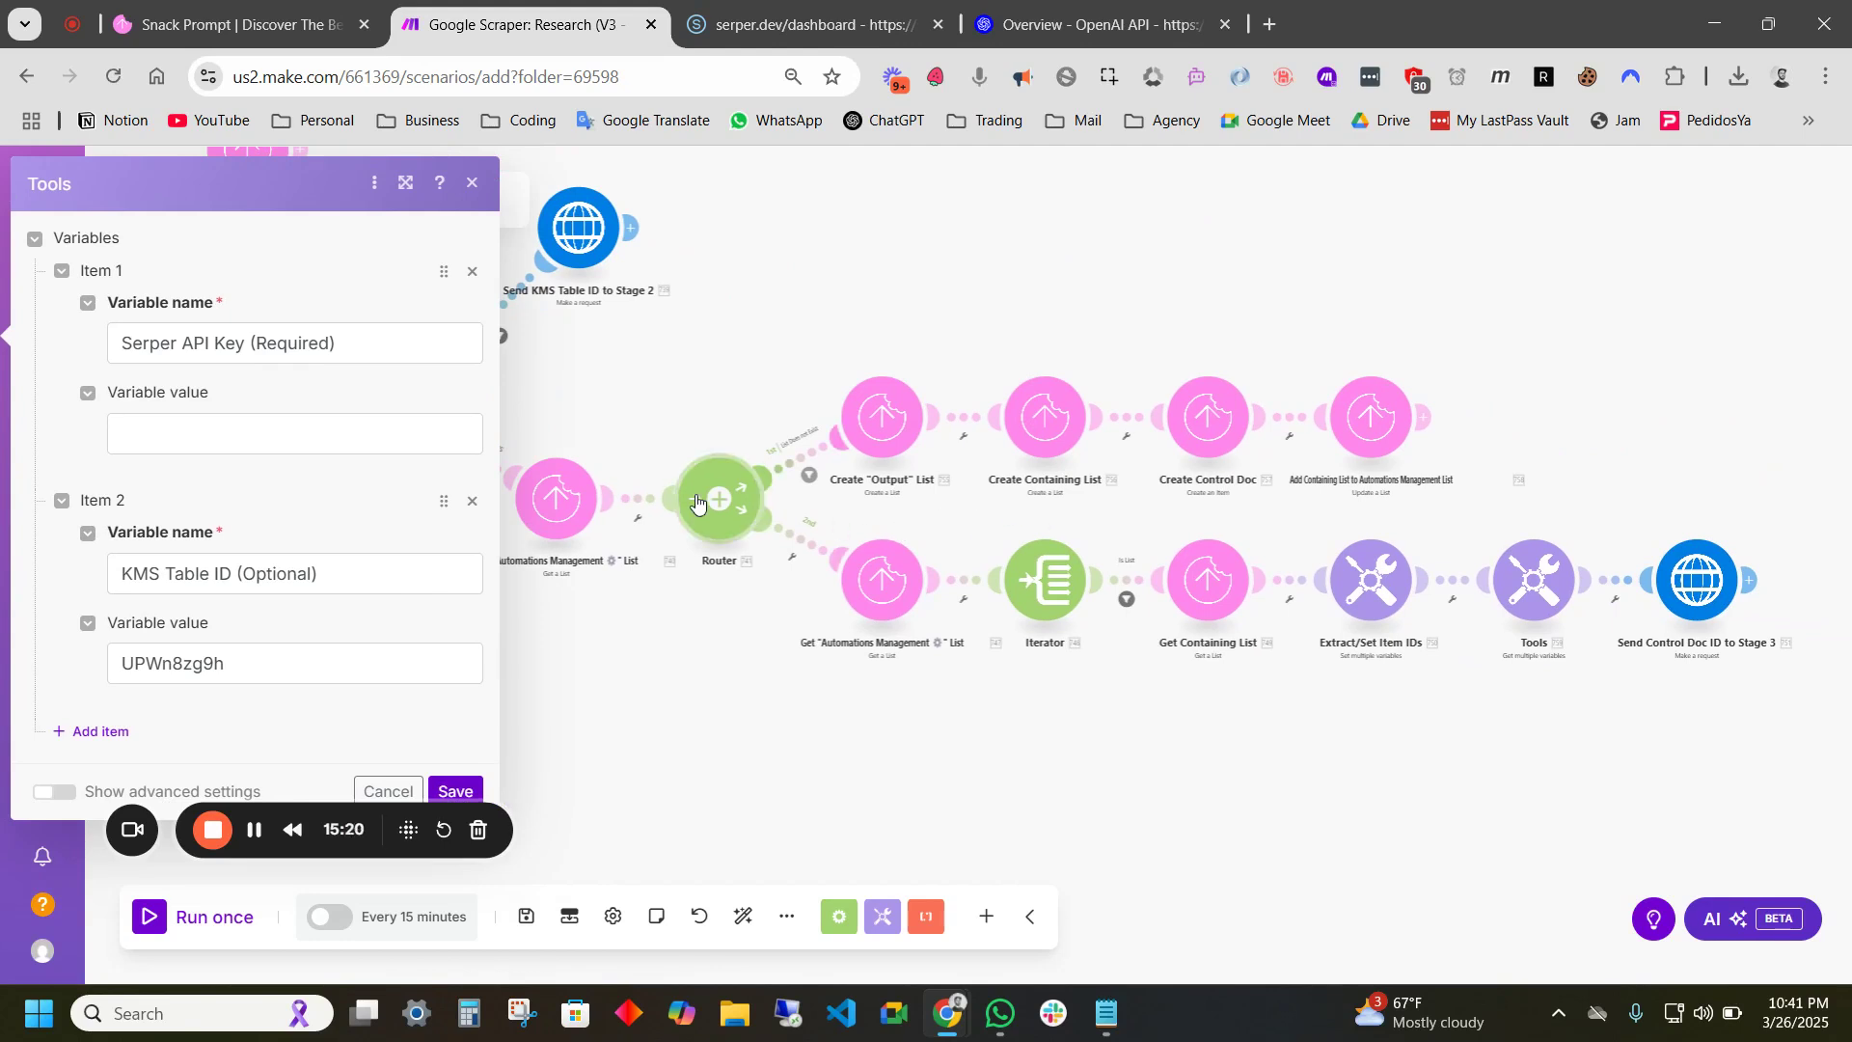
left_click_drag(921, 511, 1257, 513)
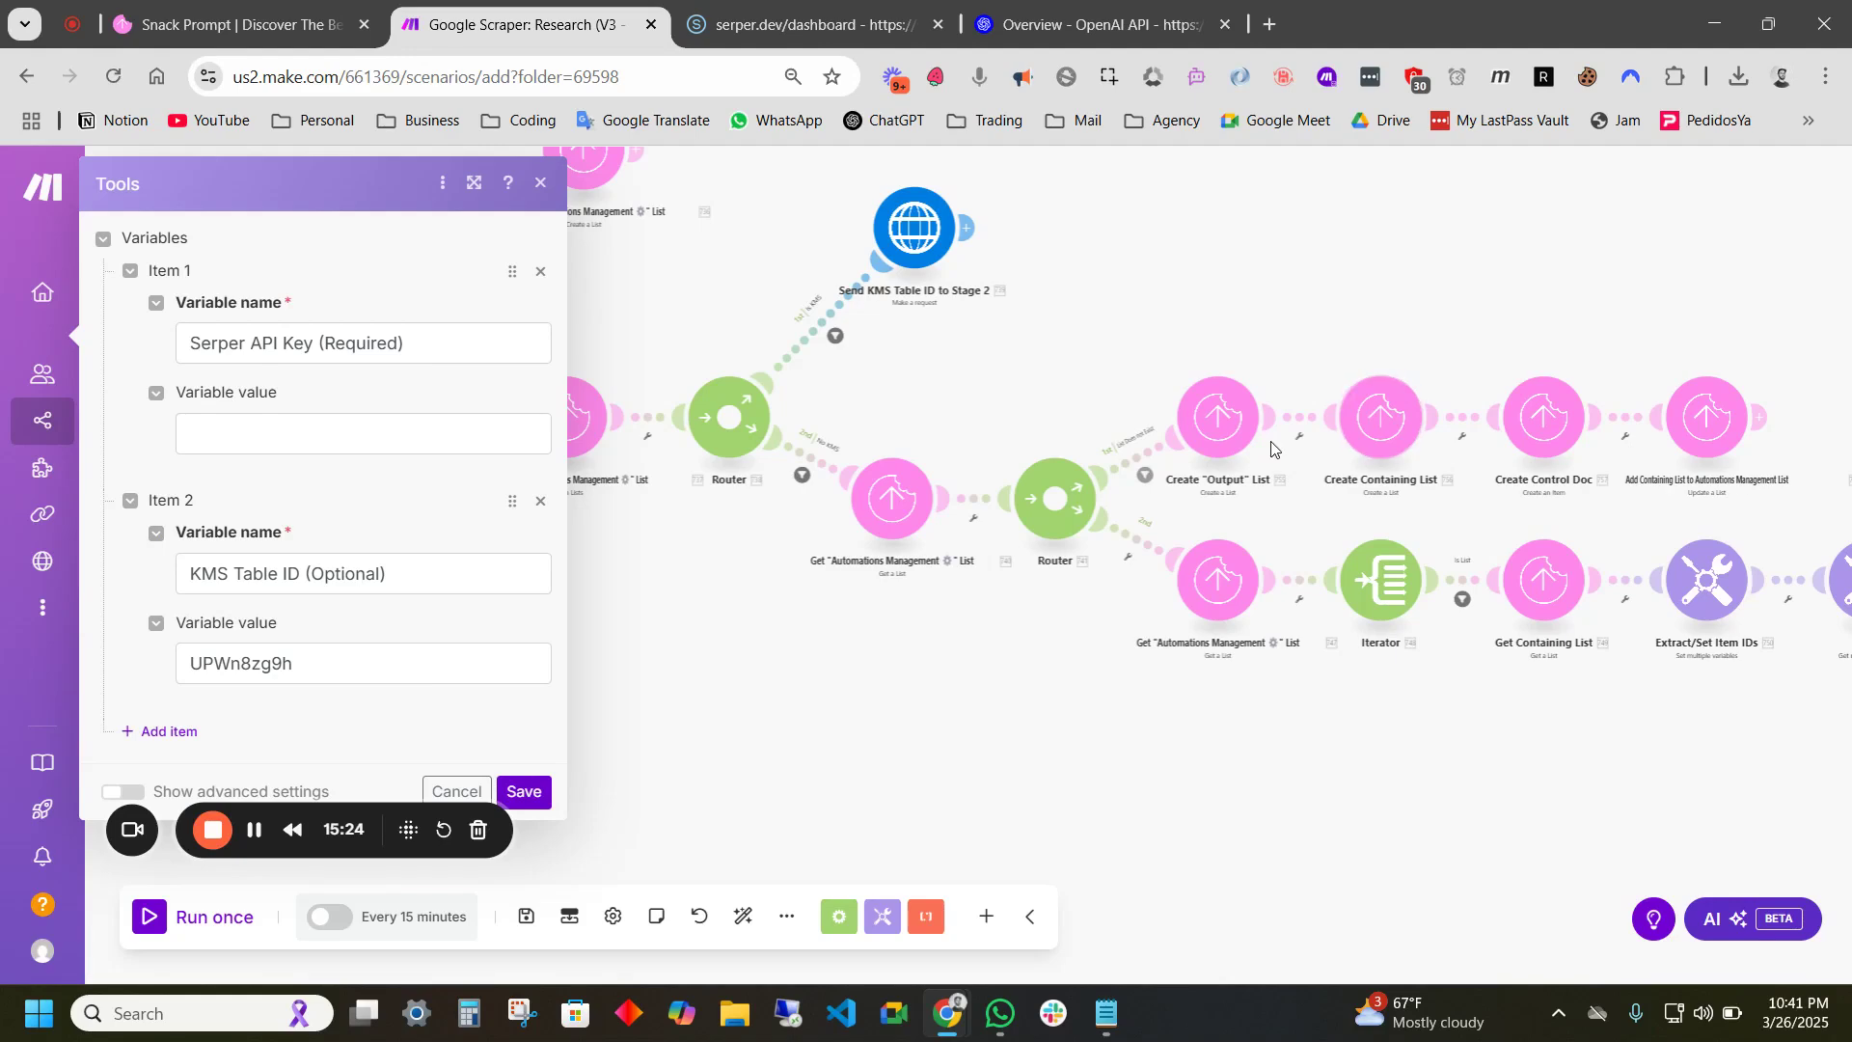
scroll(1254, 434, "down", 5)
left_click_drag(1210, 386, 1118, 438)
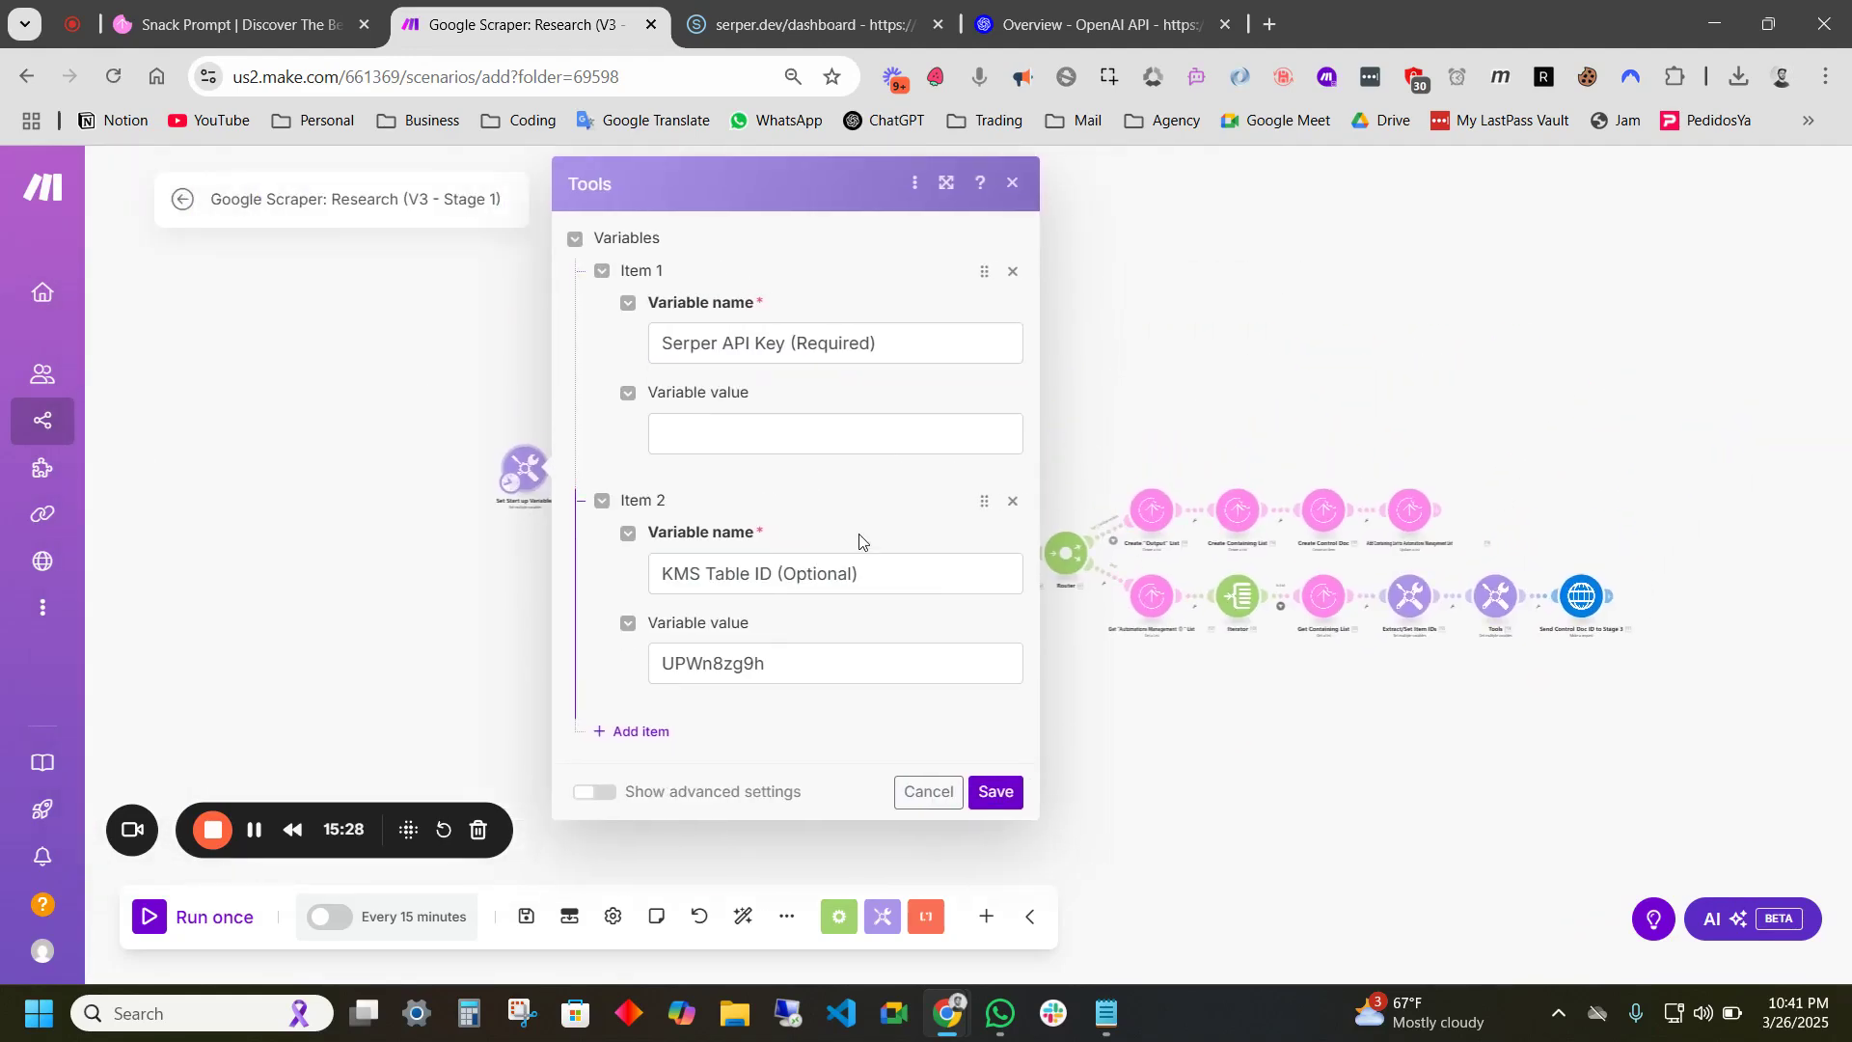
scroll(512, 507, "up", 3)
left_click_drag(510, 508, 450, 552)
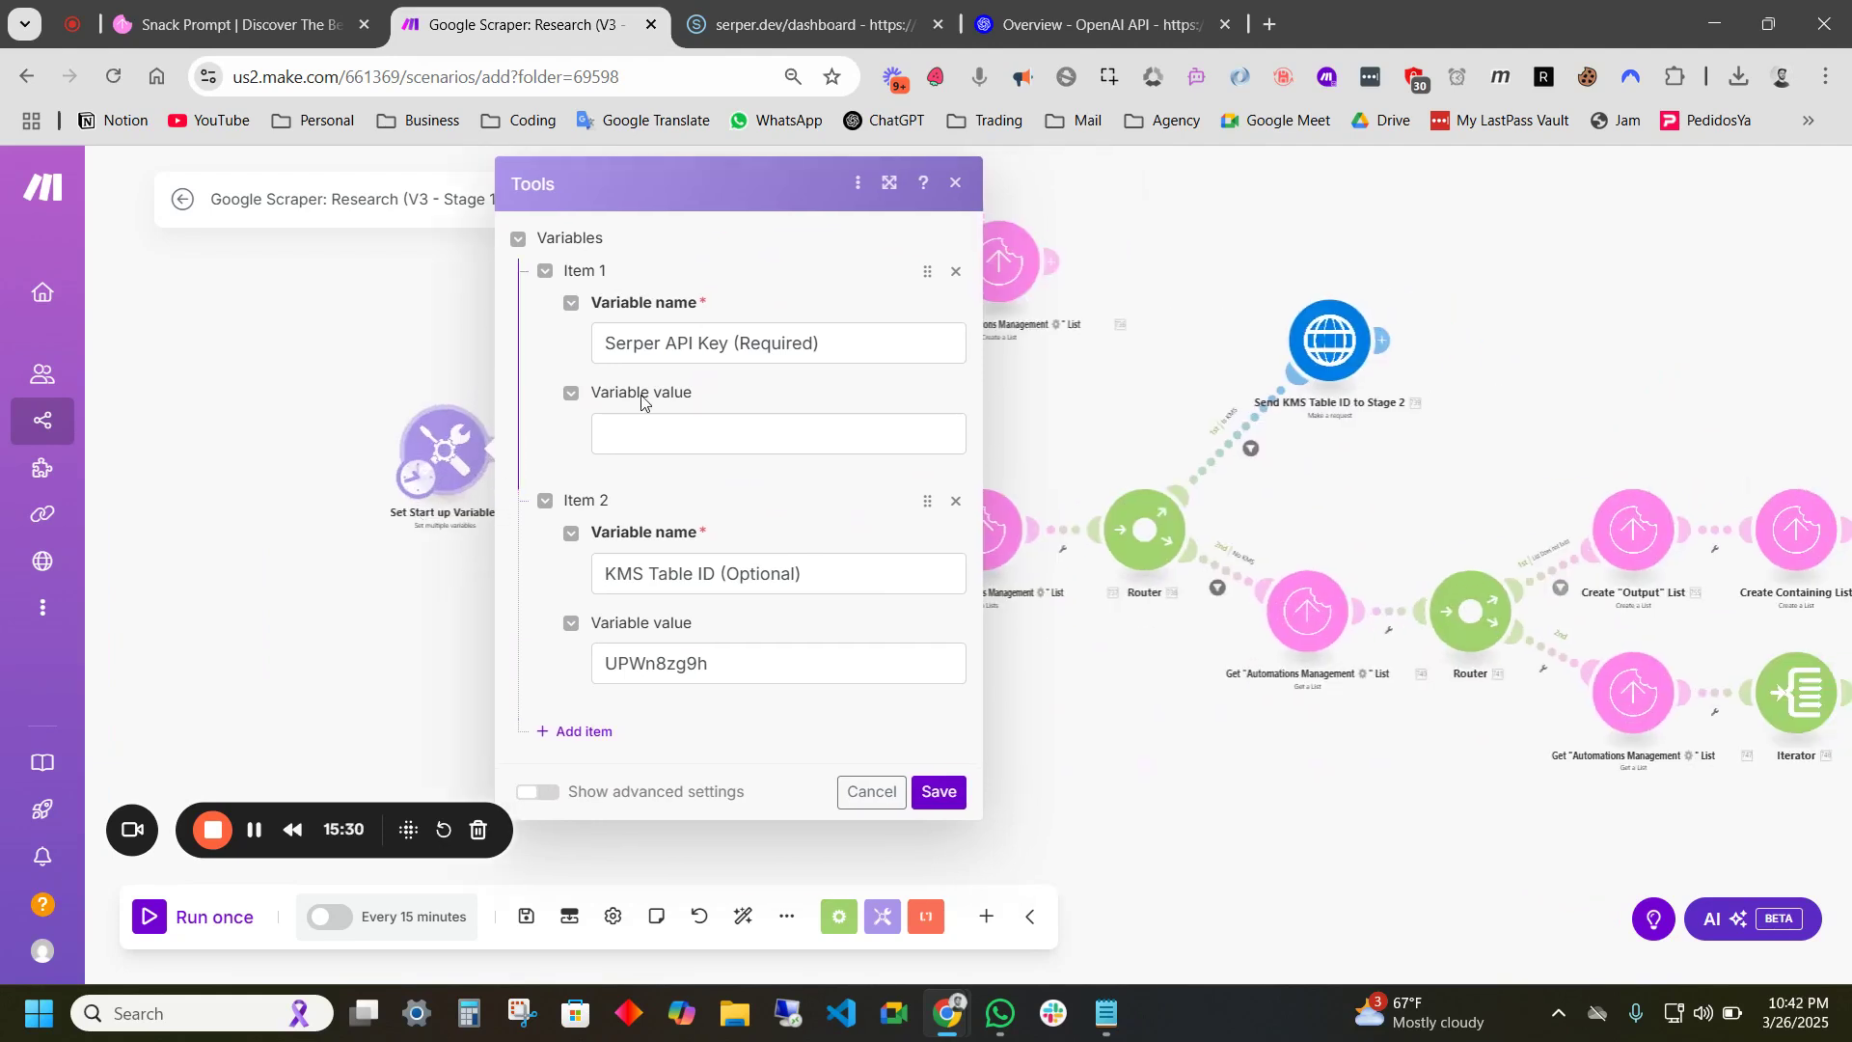
left_click_drag(1124, 391, 1061, 377)
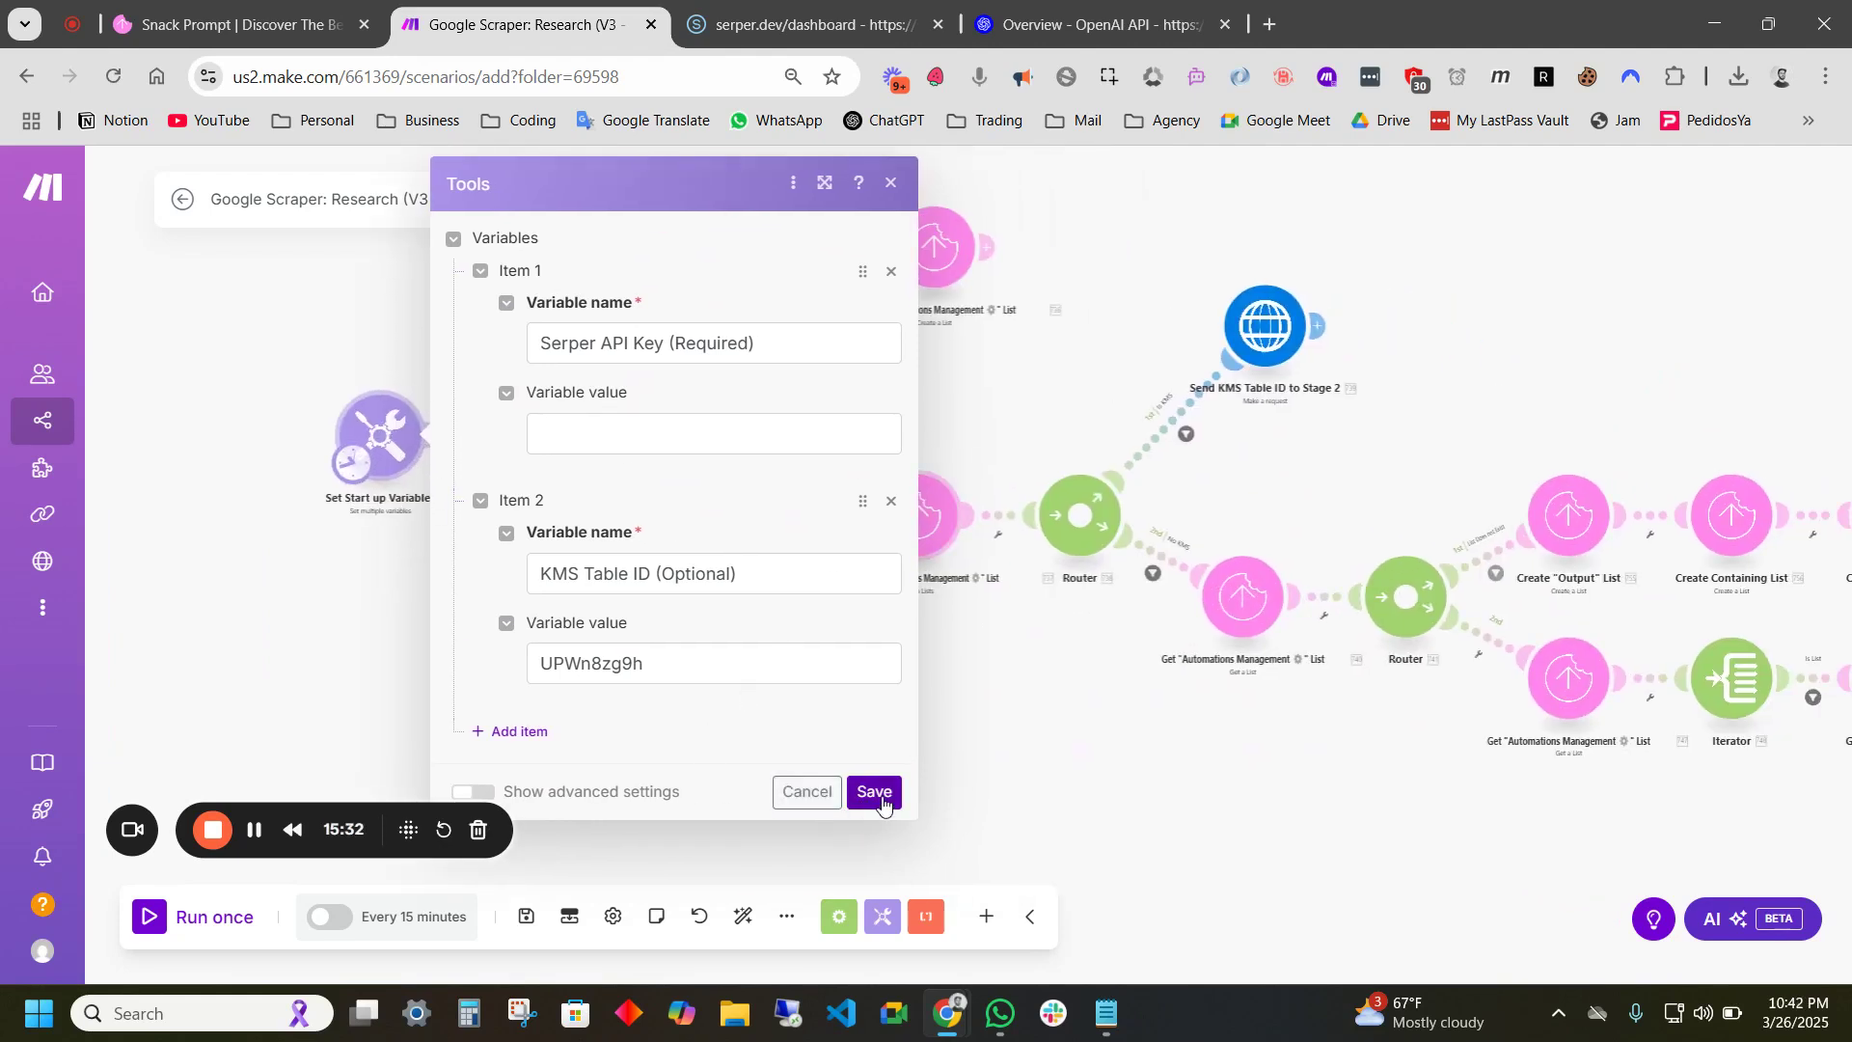
- Register a serper.dev account with name, the account e-mail and a password, passing the human check
left_click(806, 24)
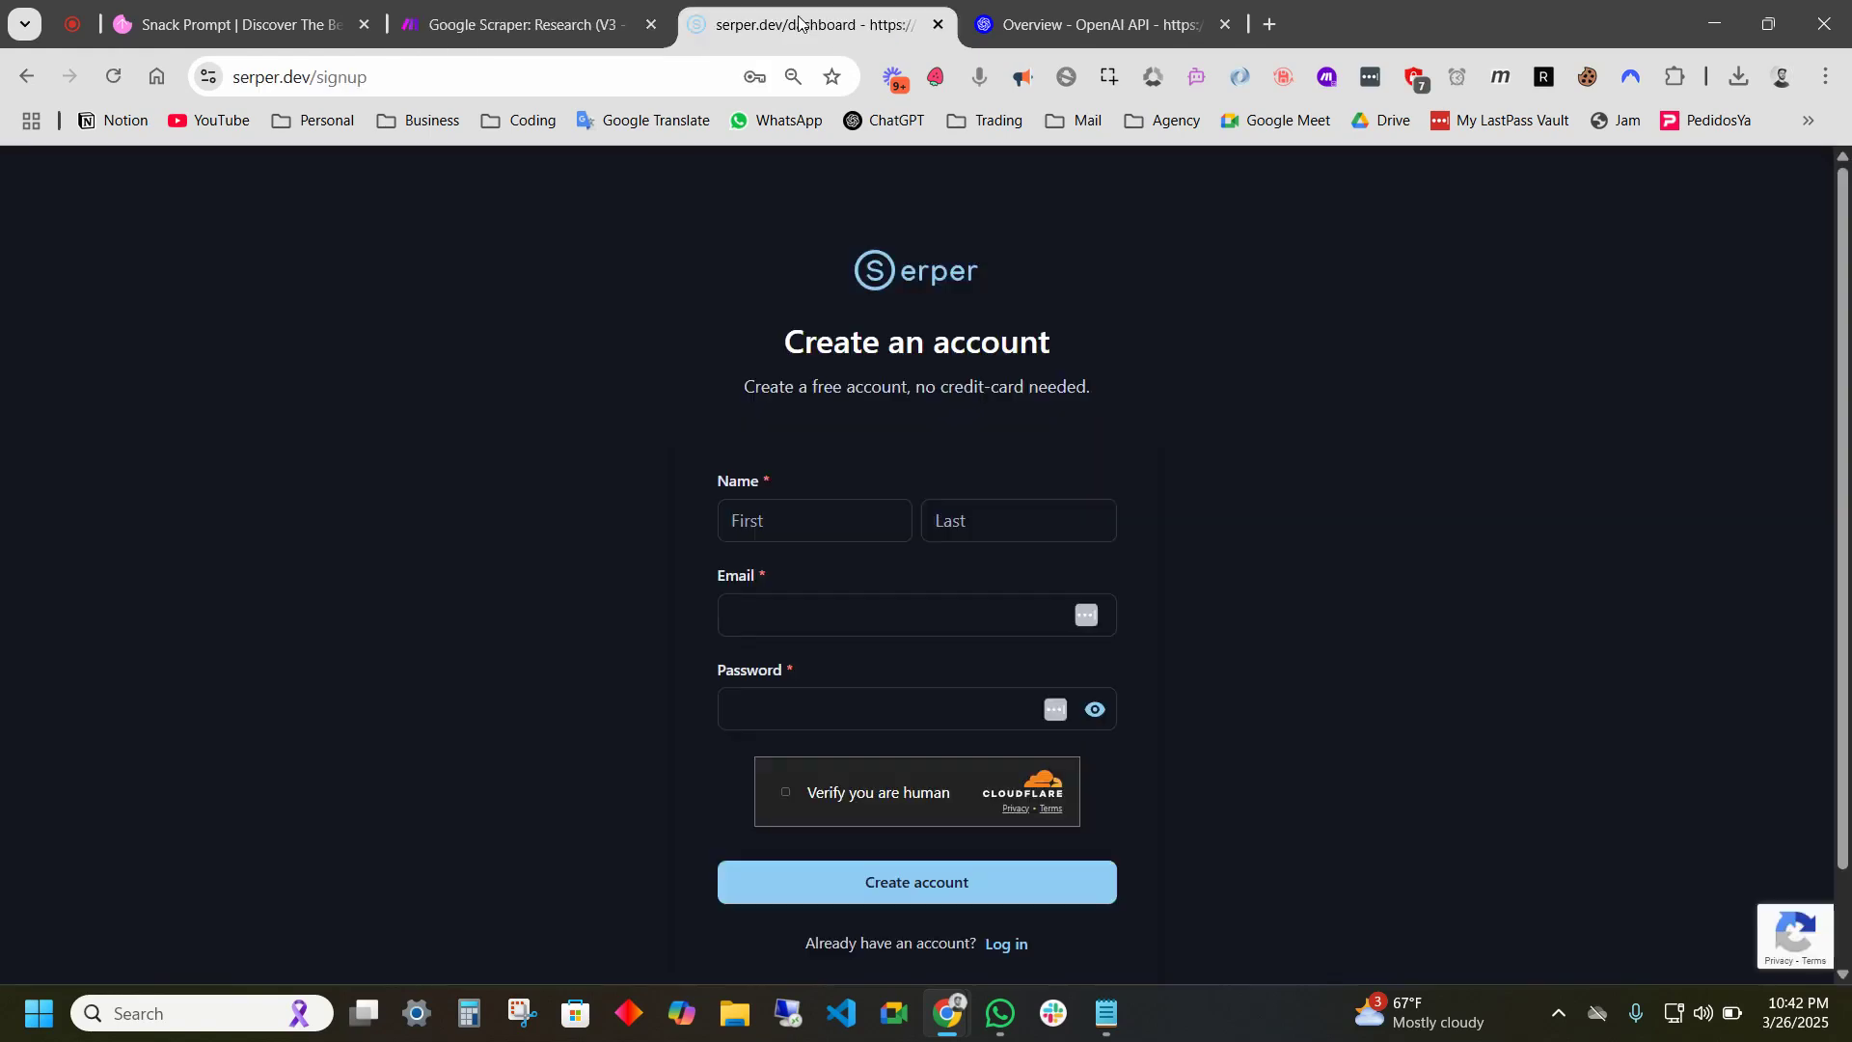
left_click(811, 525)
left_click(885, 590)
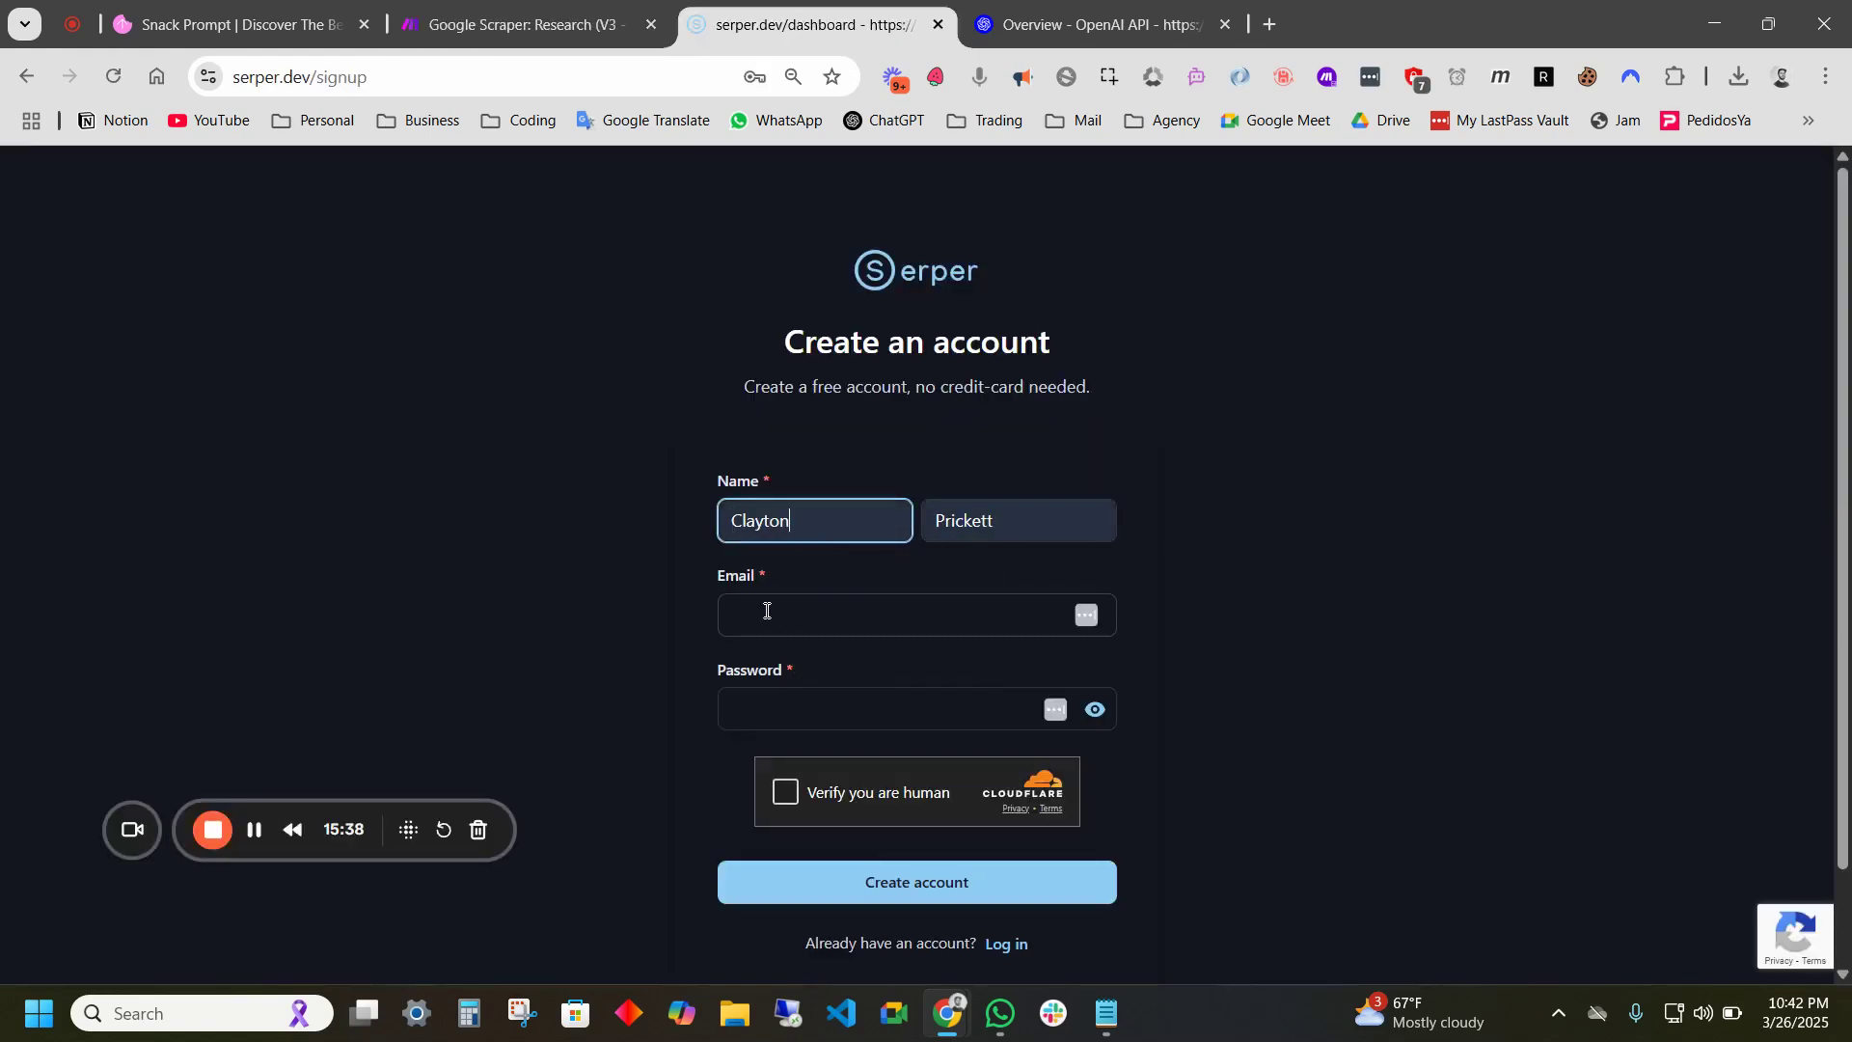
left_click(766, 610)
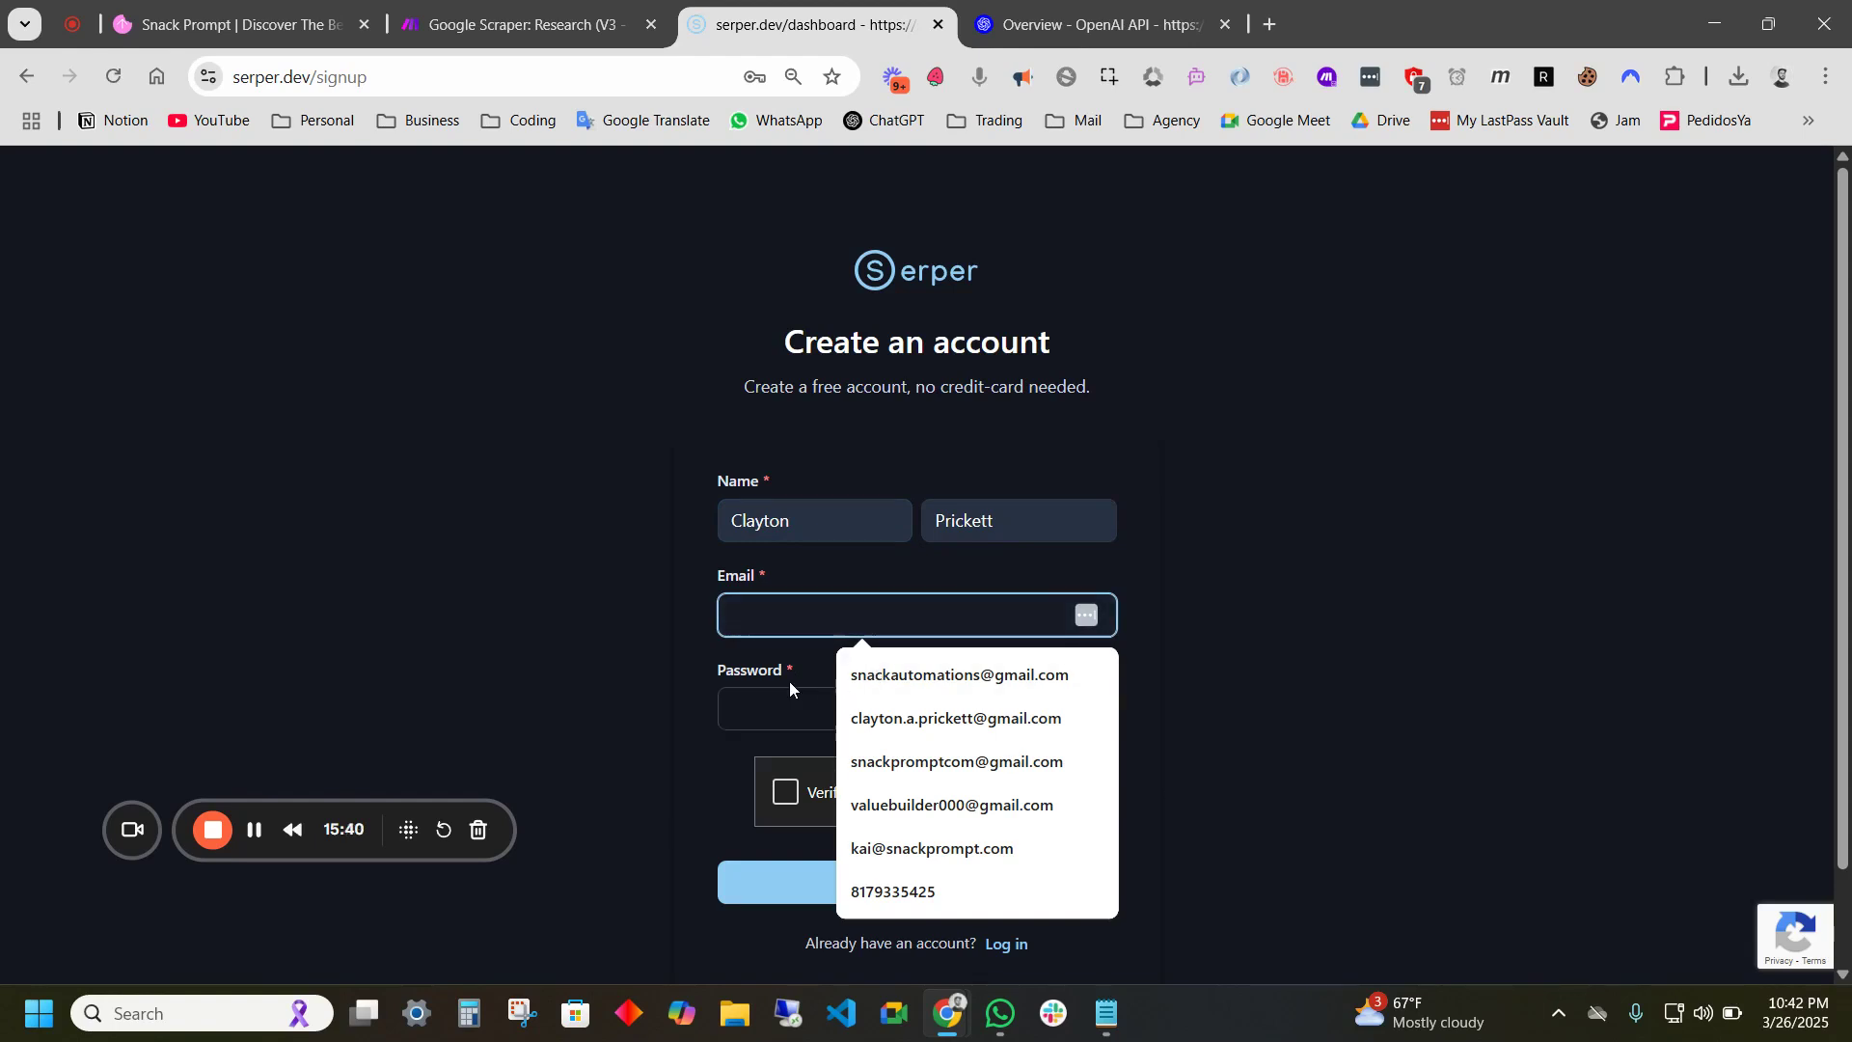
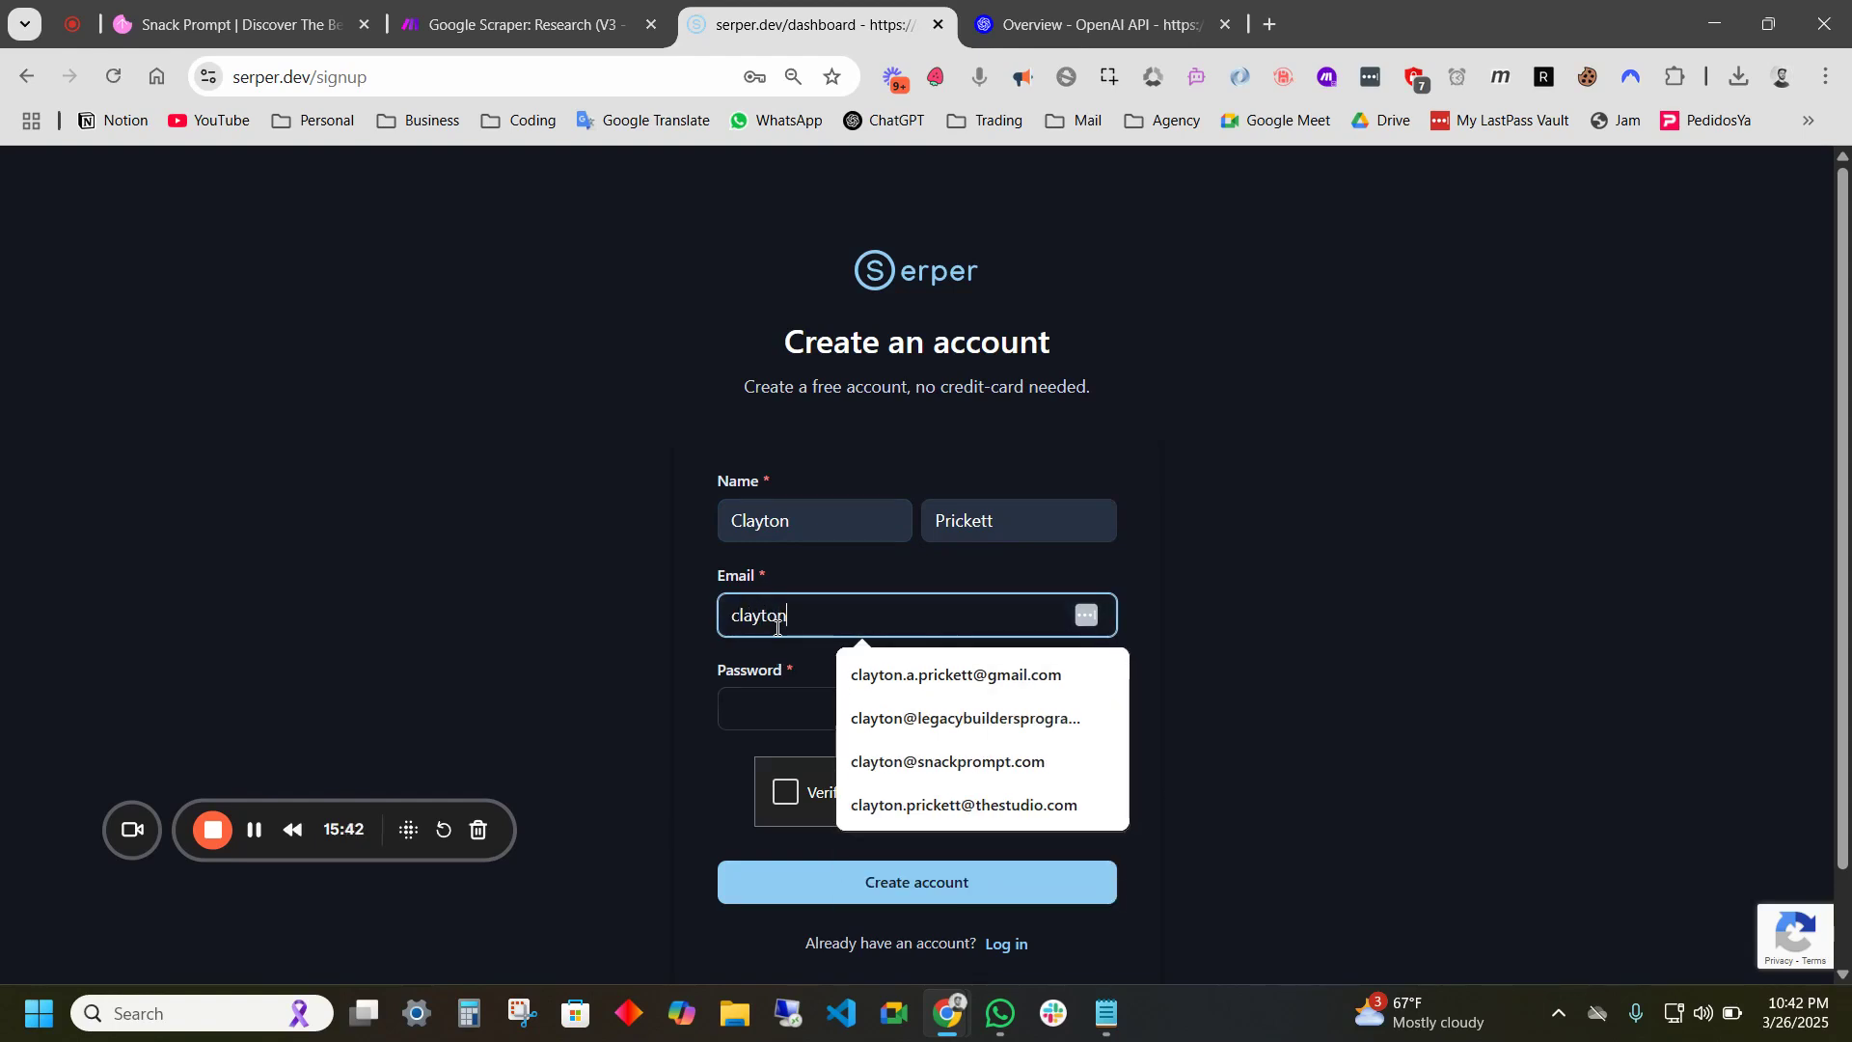
left_click(771, 707)
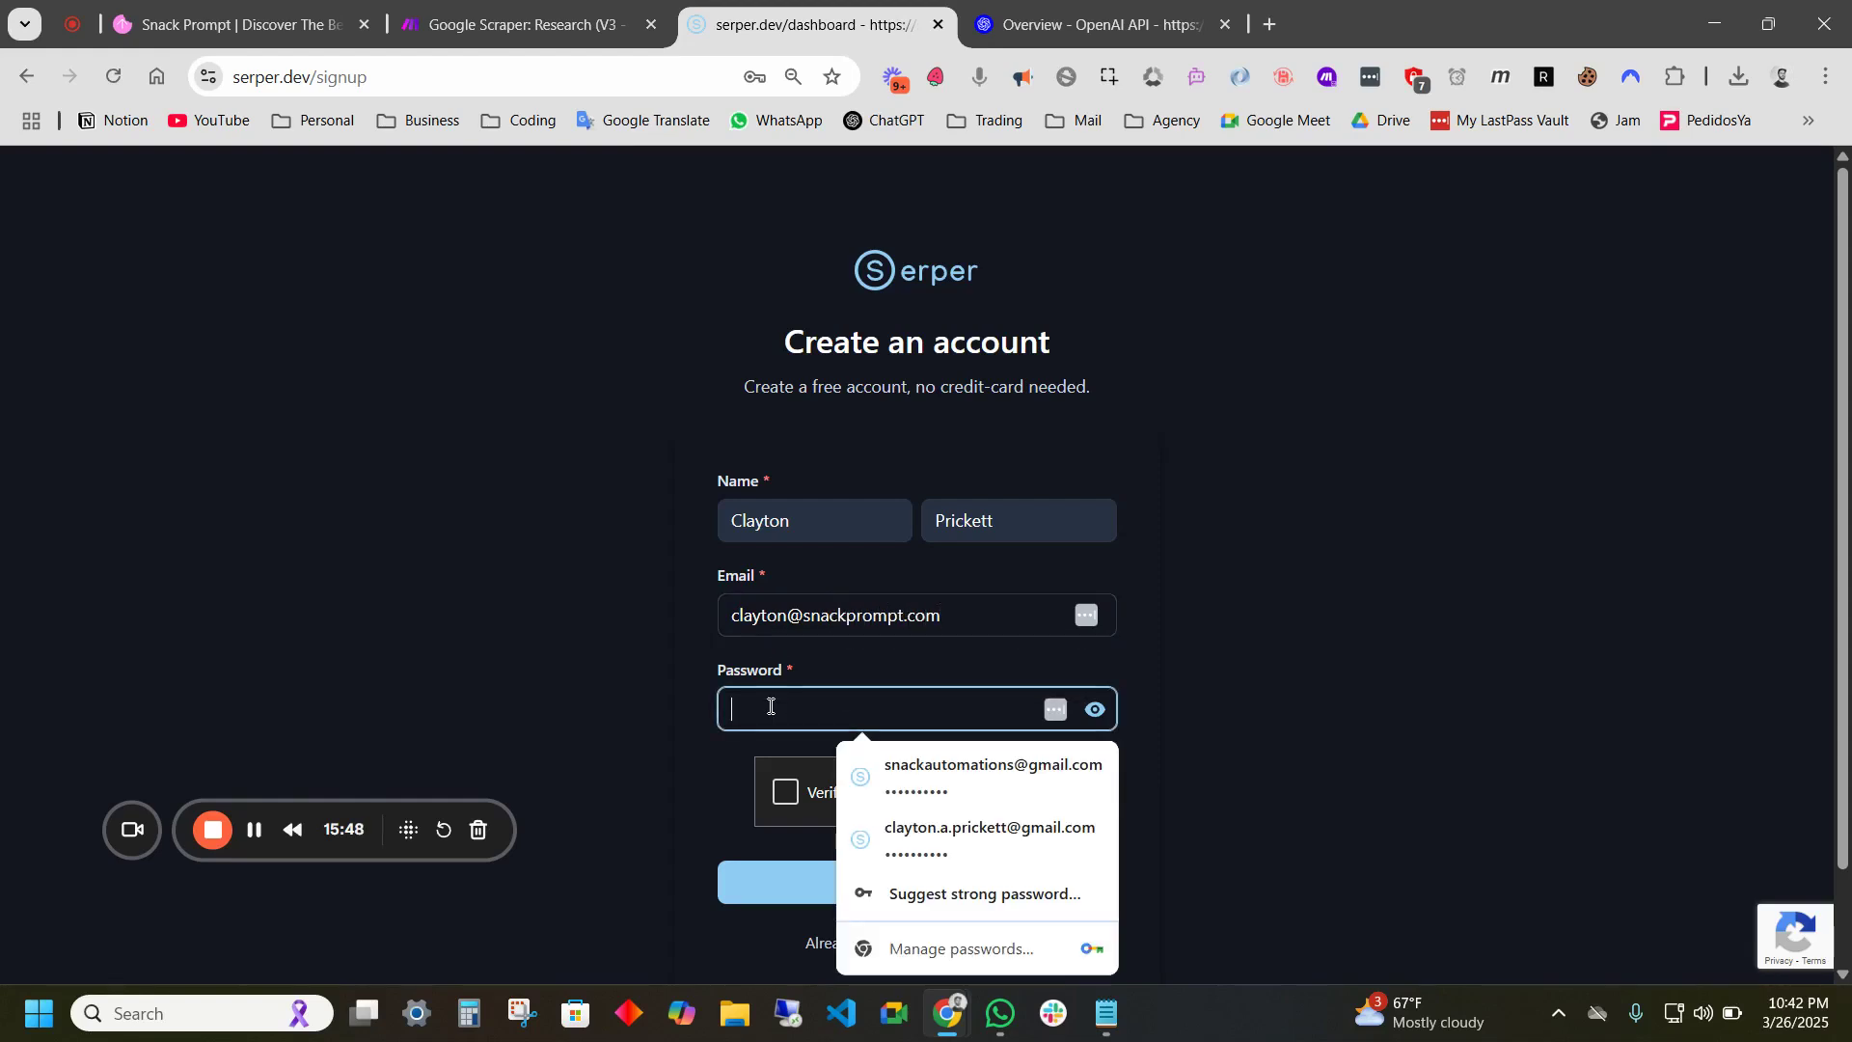
type("•••••••")
left_click(793, 797)
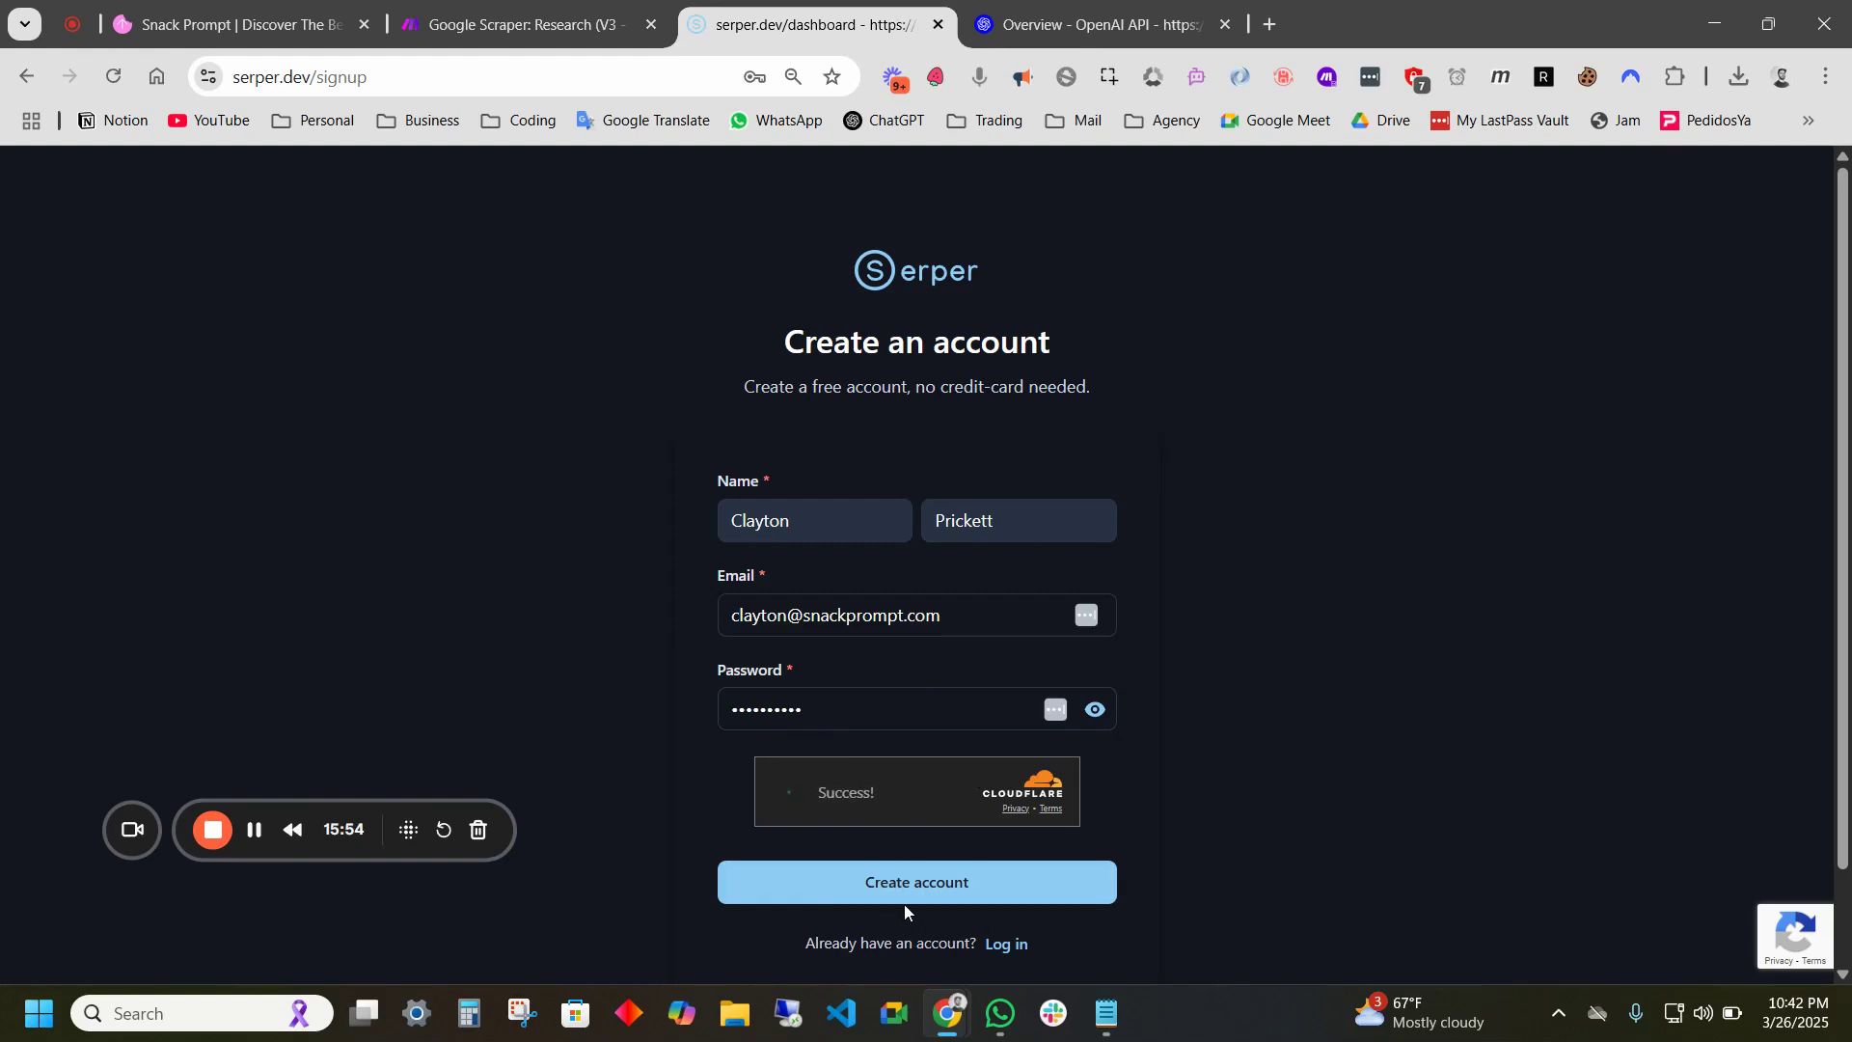
left_click(921, 892)
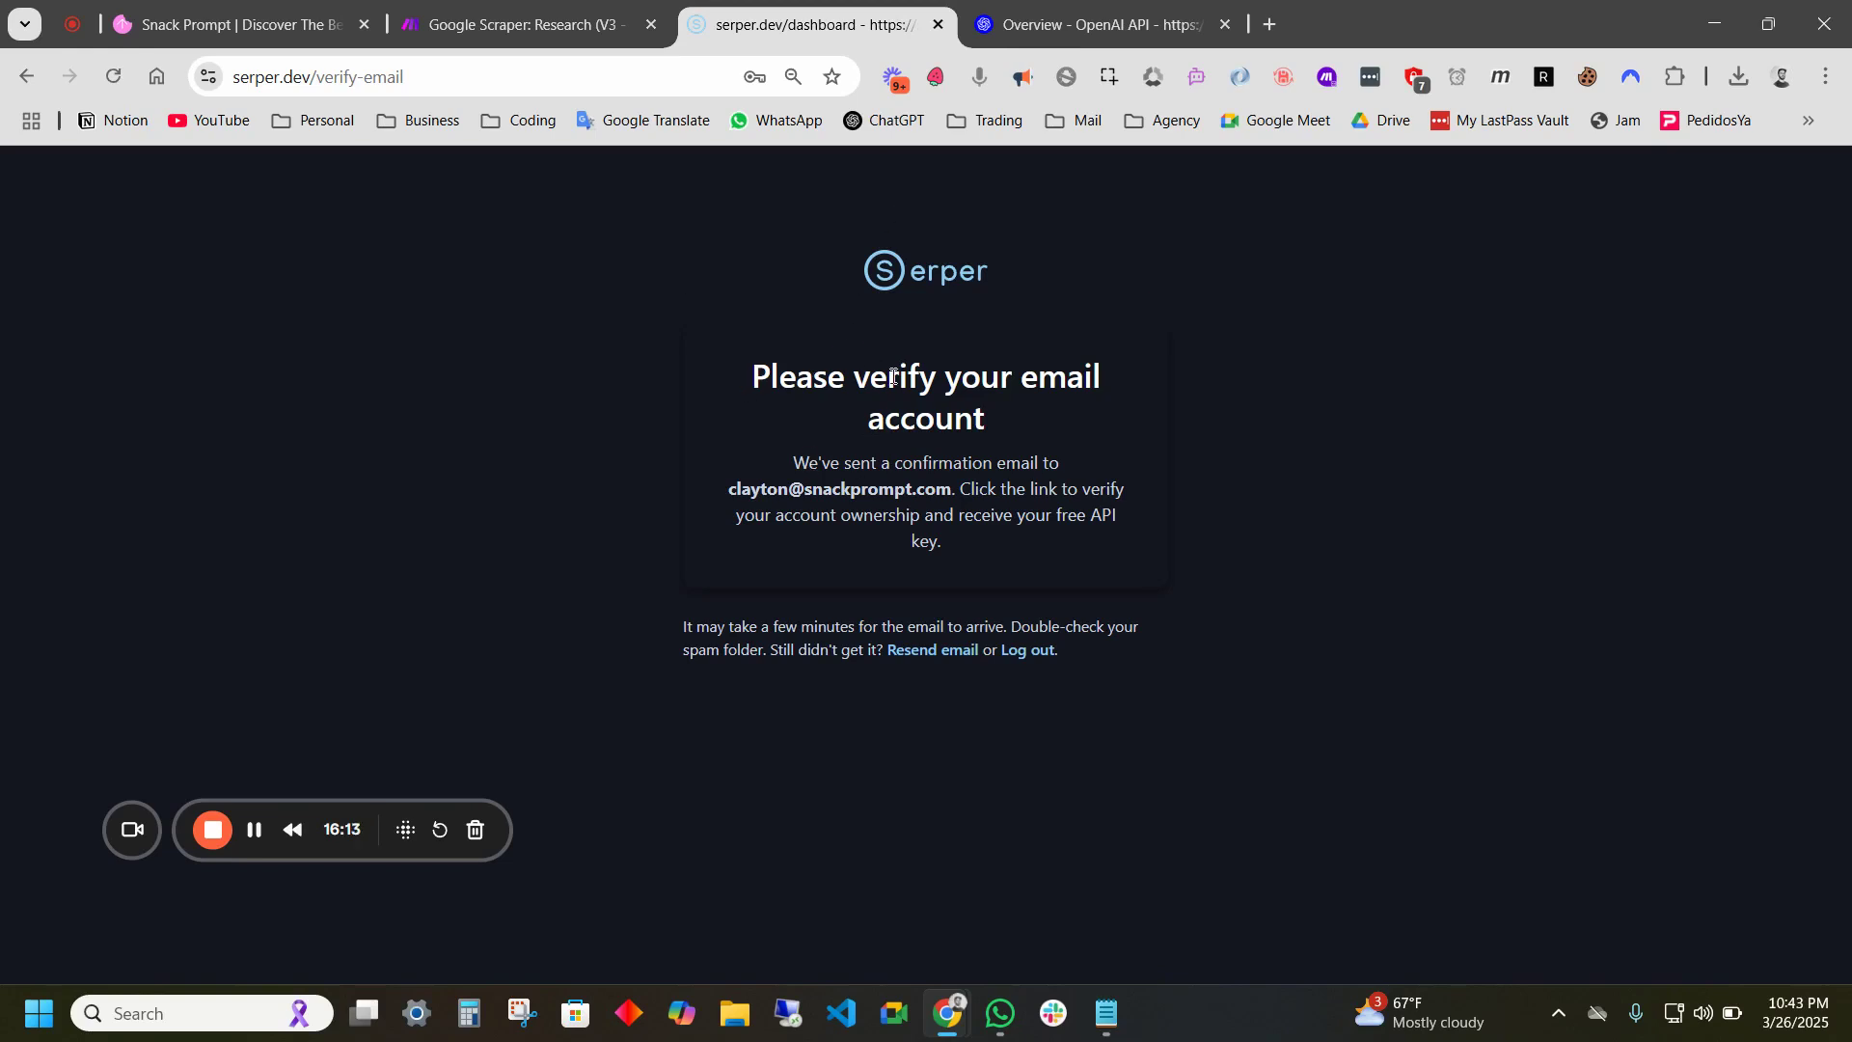
- Verify the e-mail and copy the Serper API key from the API key page
left_click_drag(755, 376, 1116, 386)
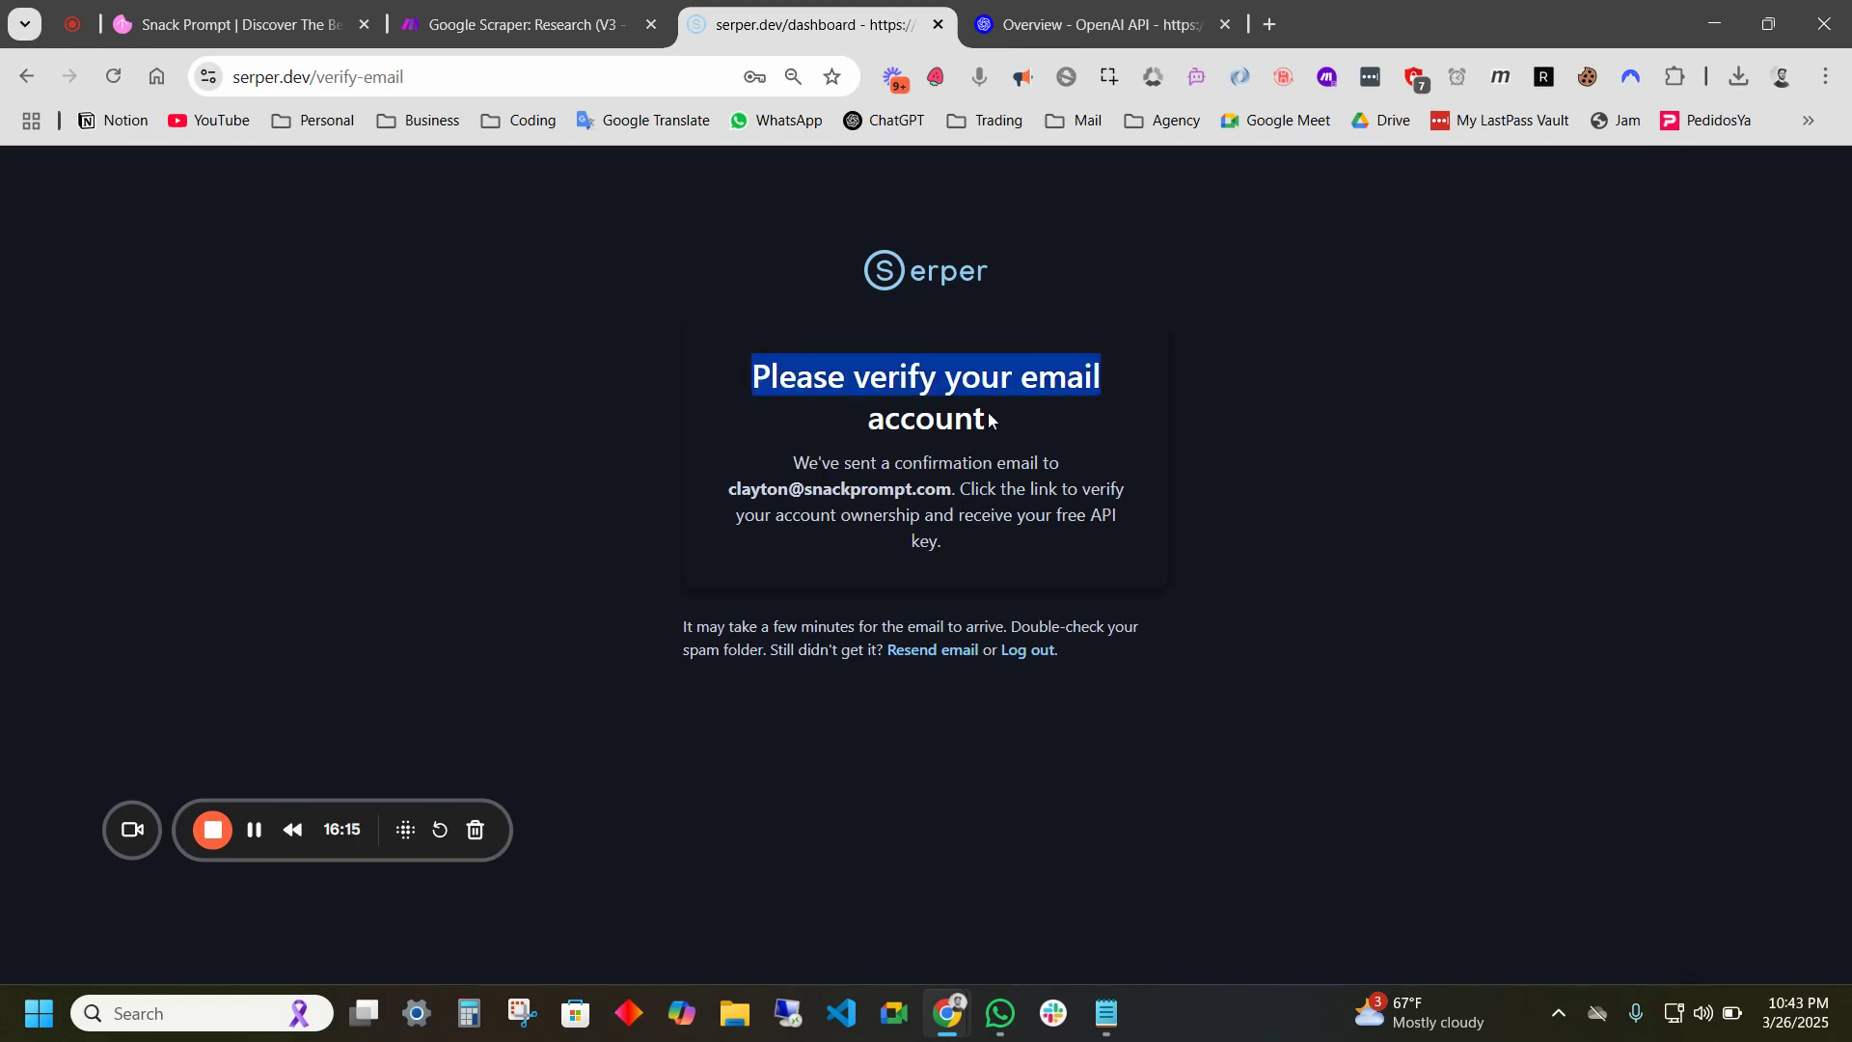
left_click(253, 831)
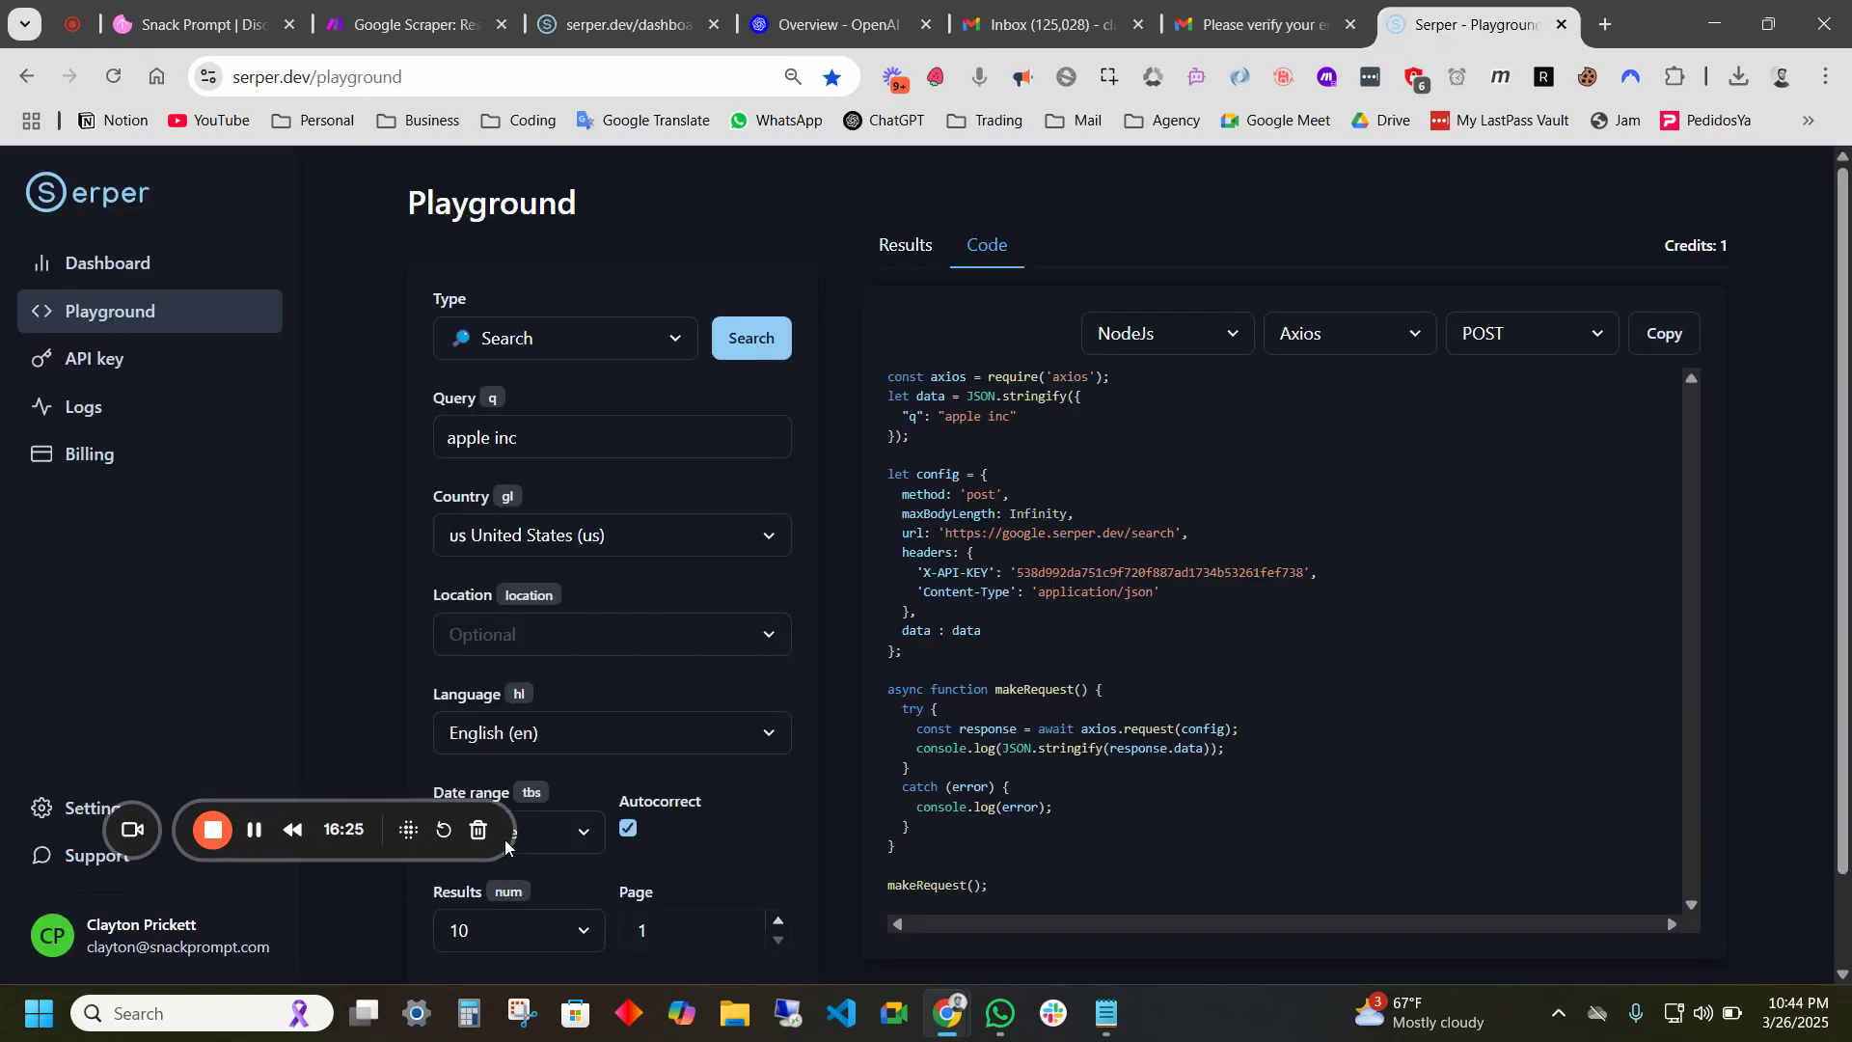
left_click_drag(505, 847, 1559, 930)
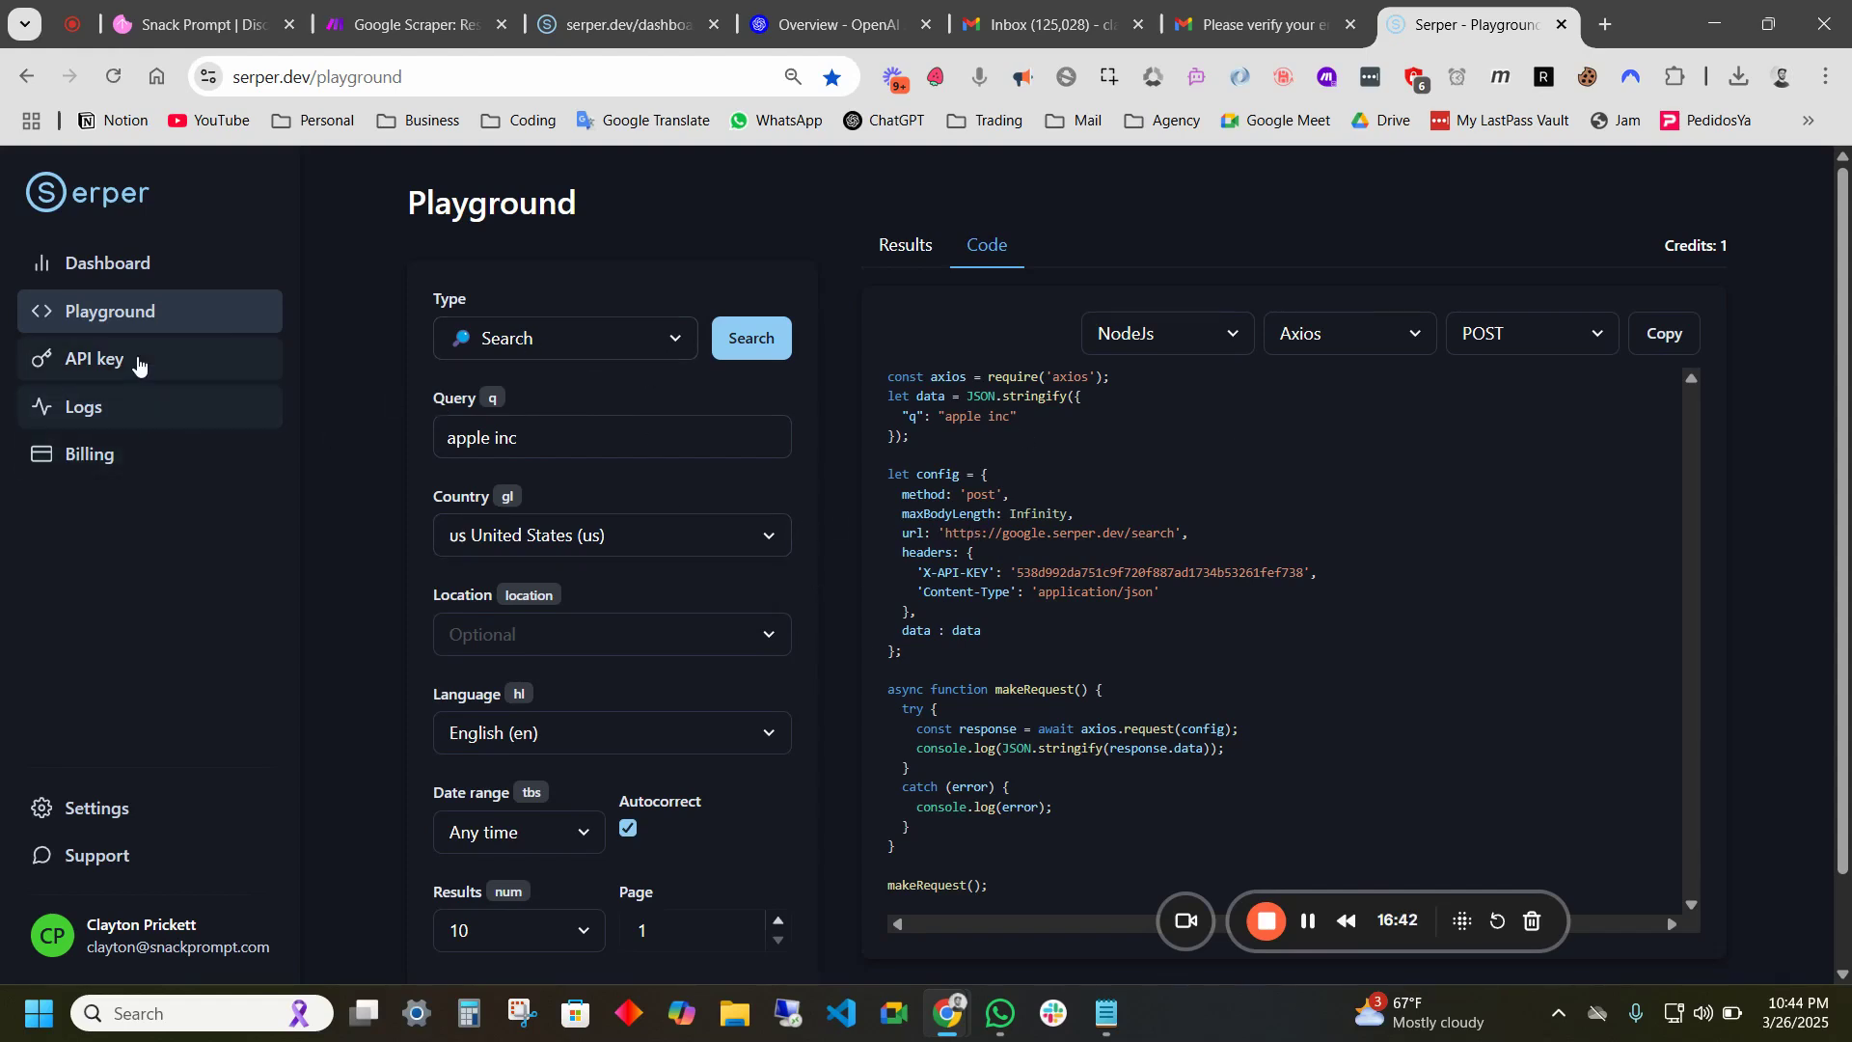
left_click(137, 363)
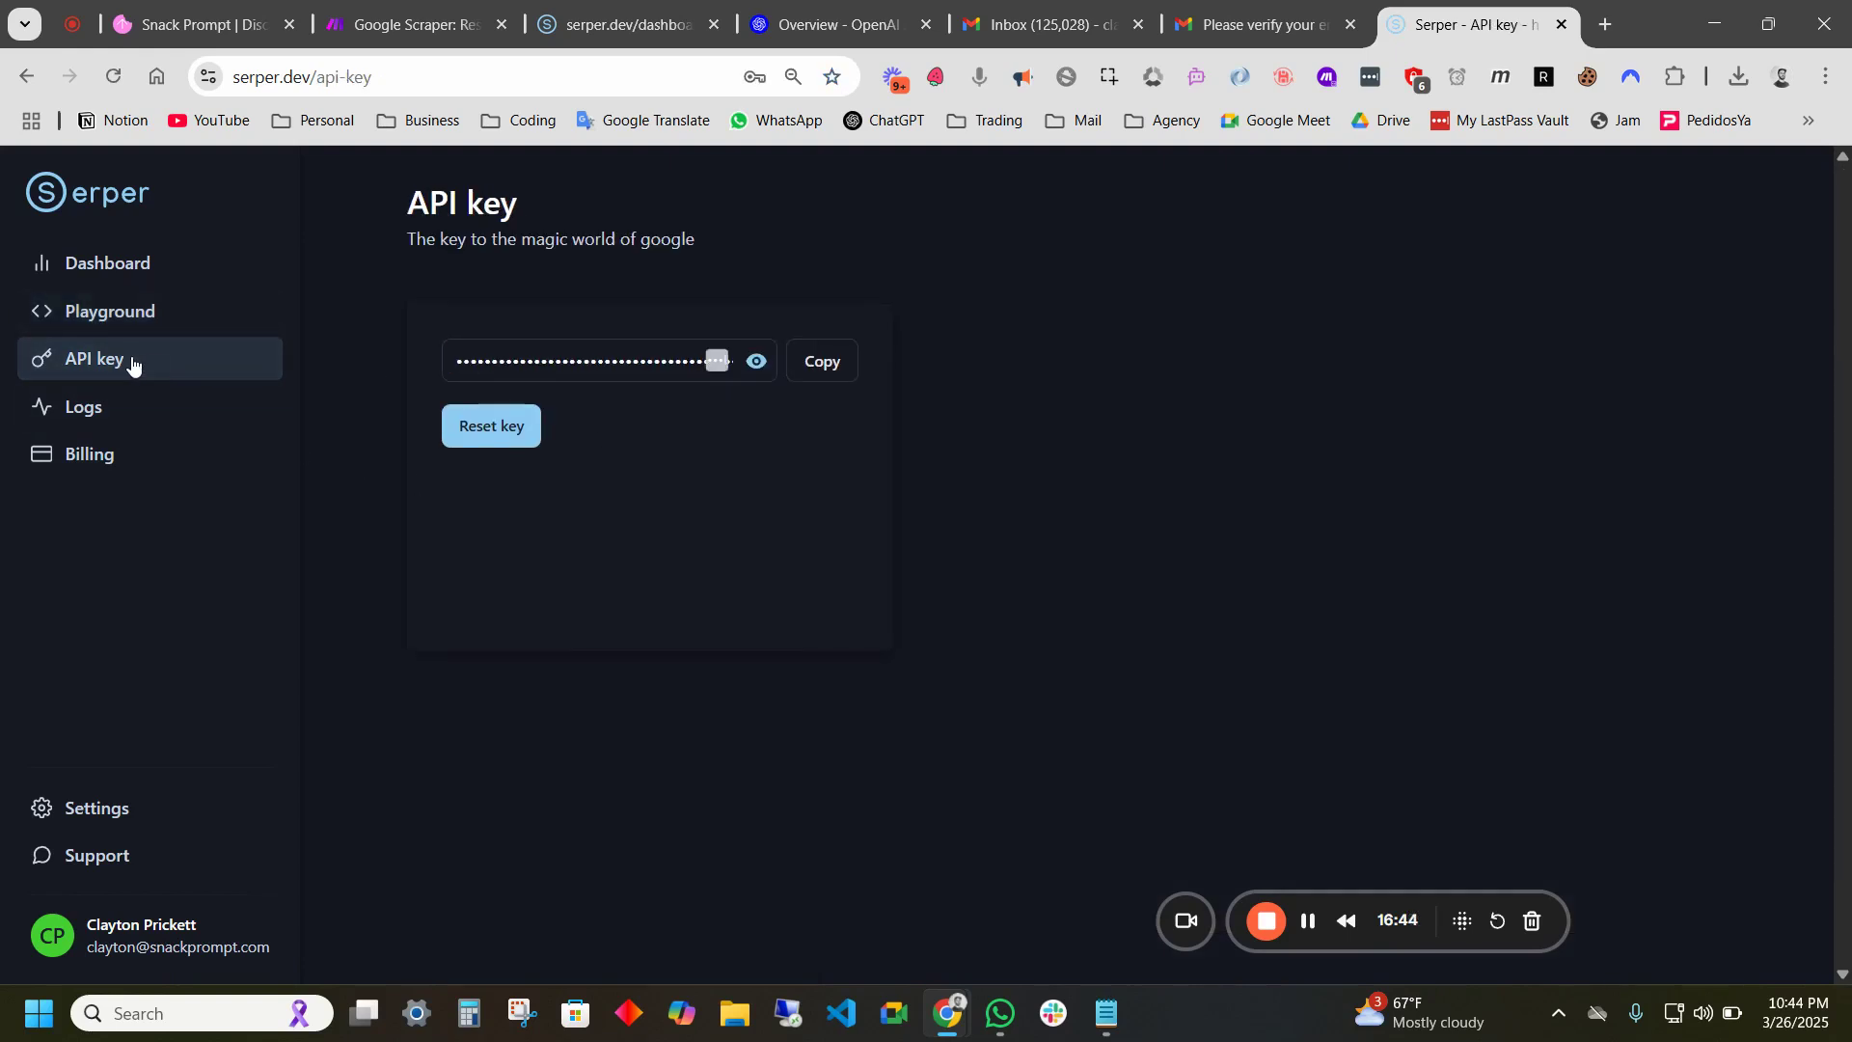
left_click(823, 364)
left_click(150, 34)
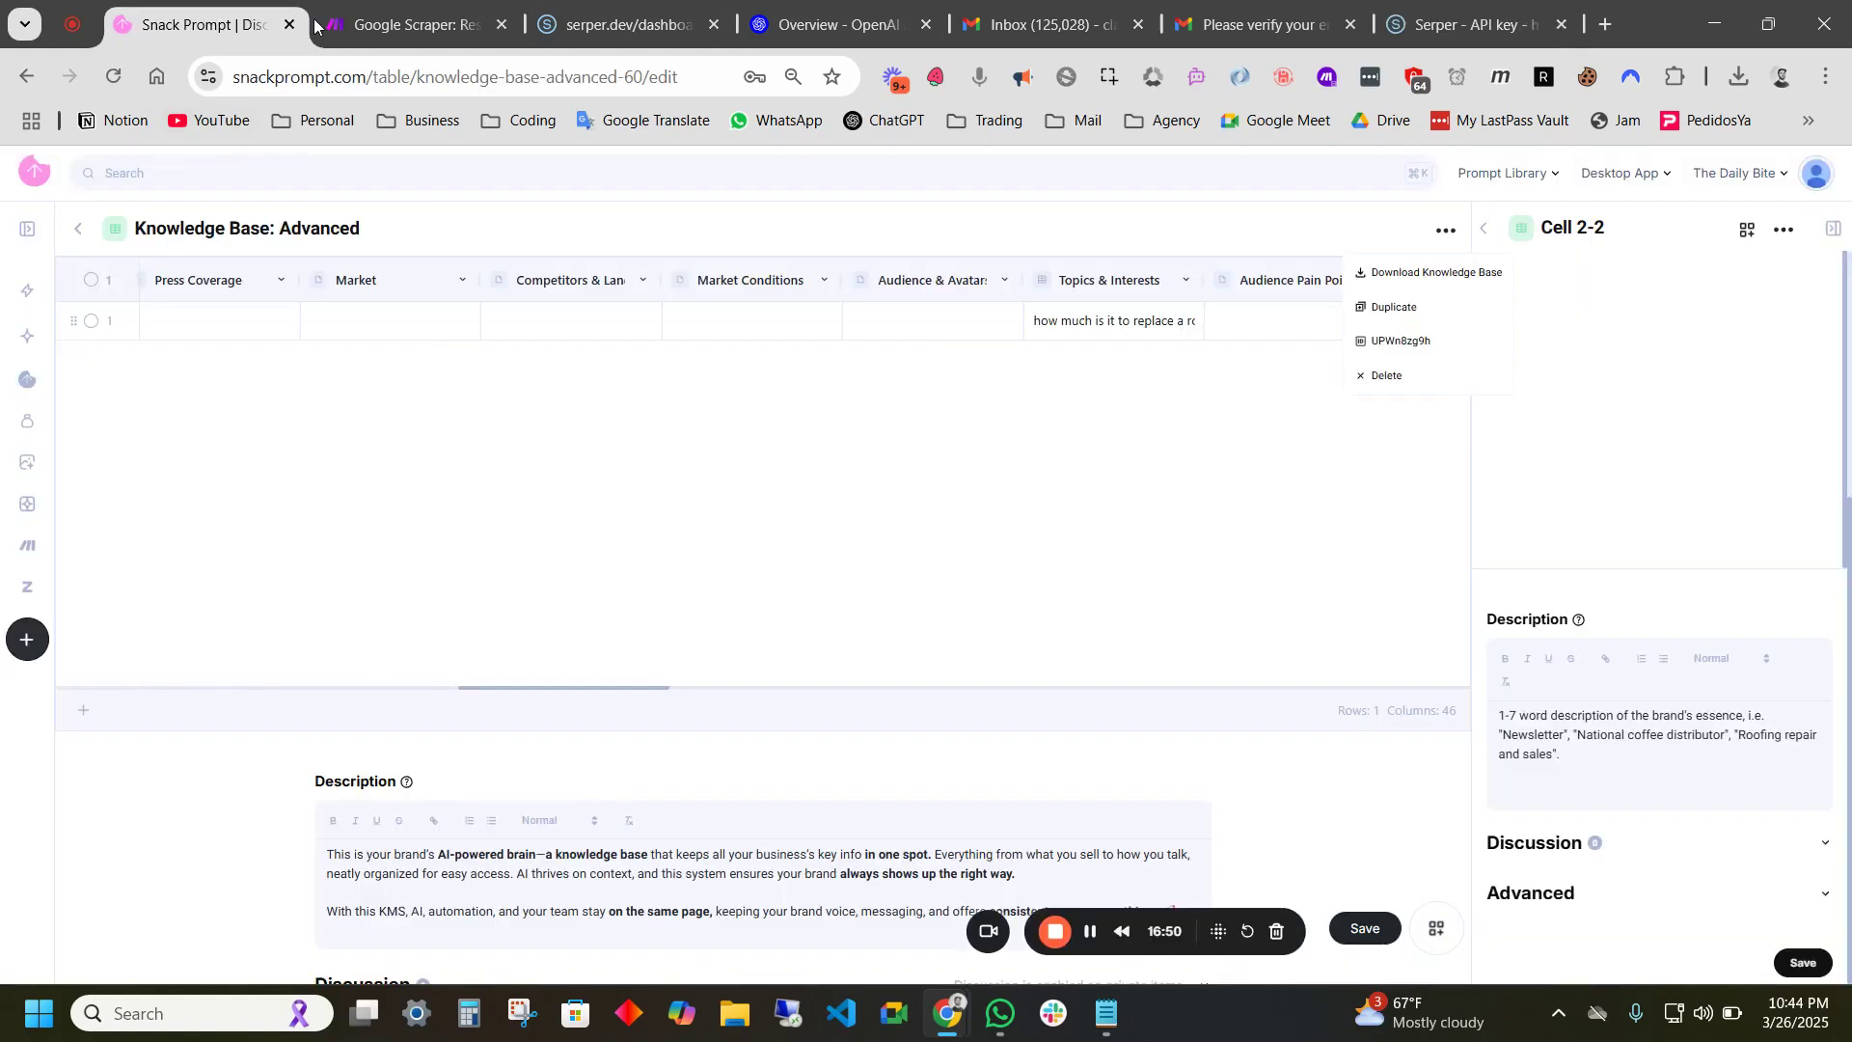
- Paste the Serper API key into Item 1's Serper API Key value and save the start-up variables
left_click(481, 44)
left_click(568, 431)
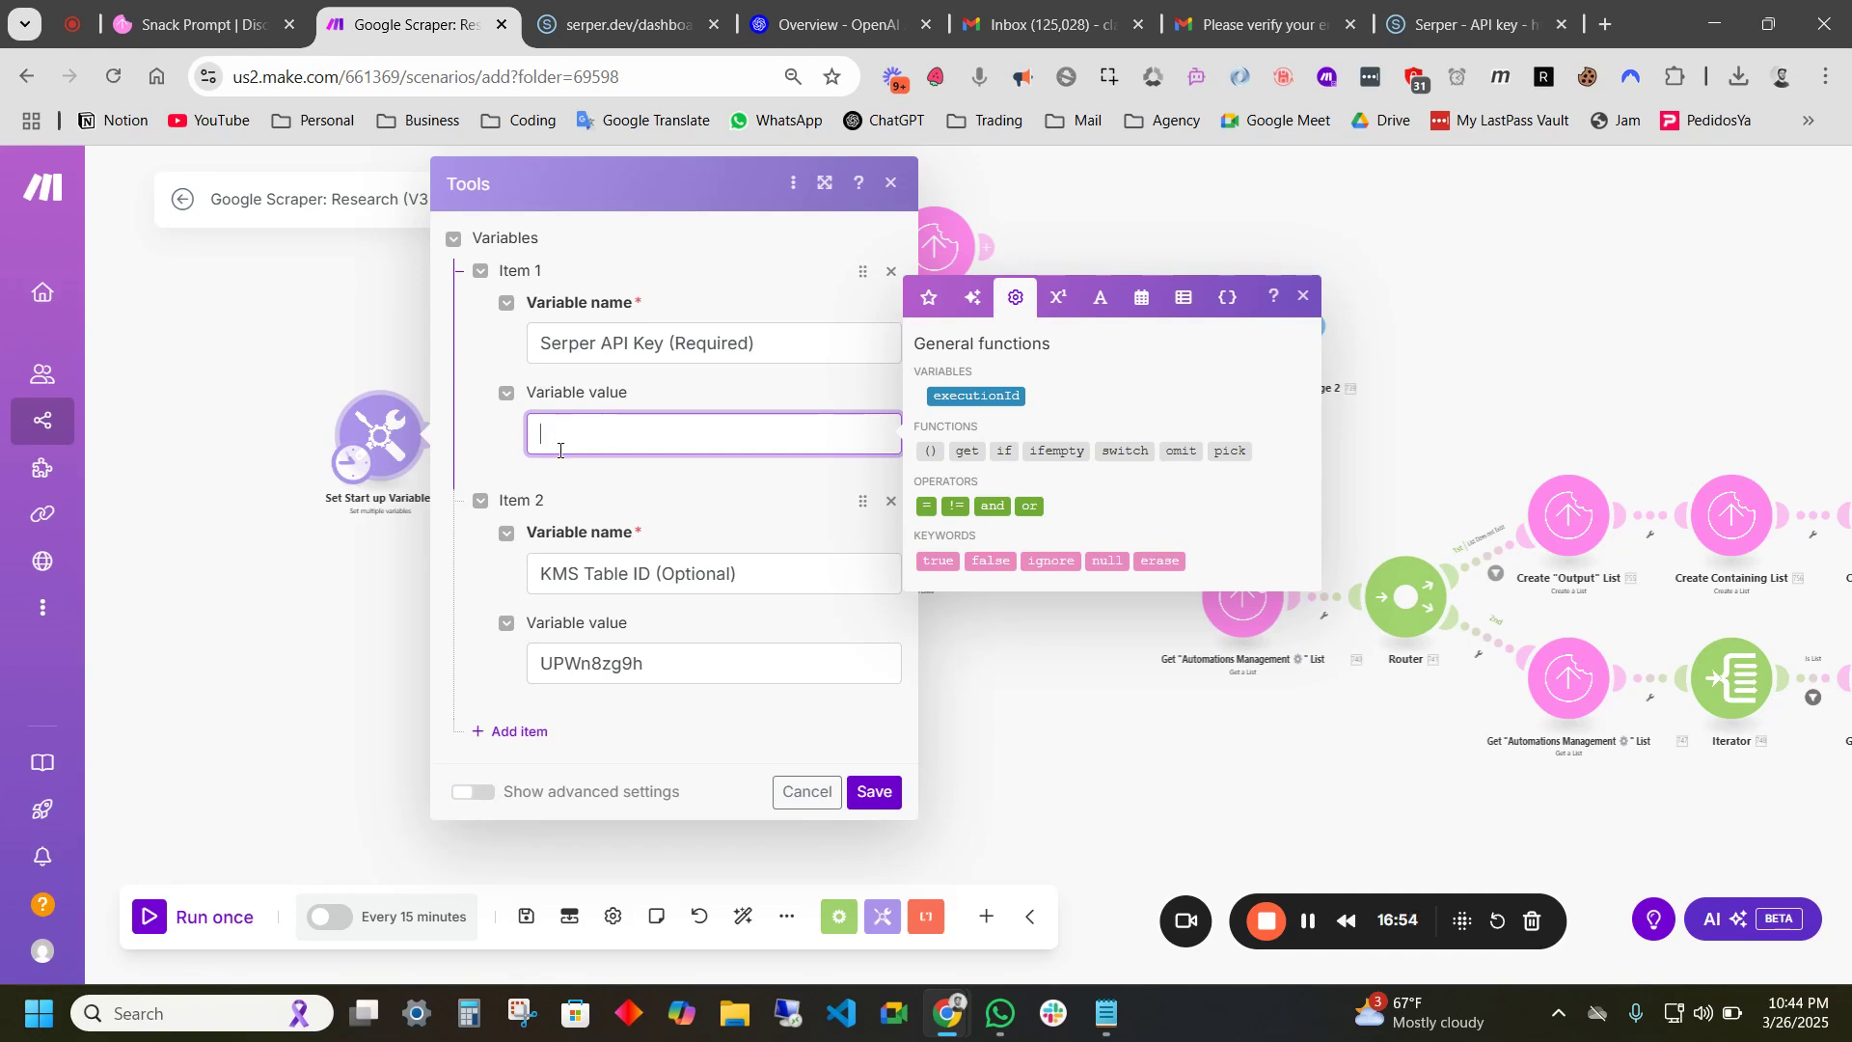
left_click(1308, 921)
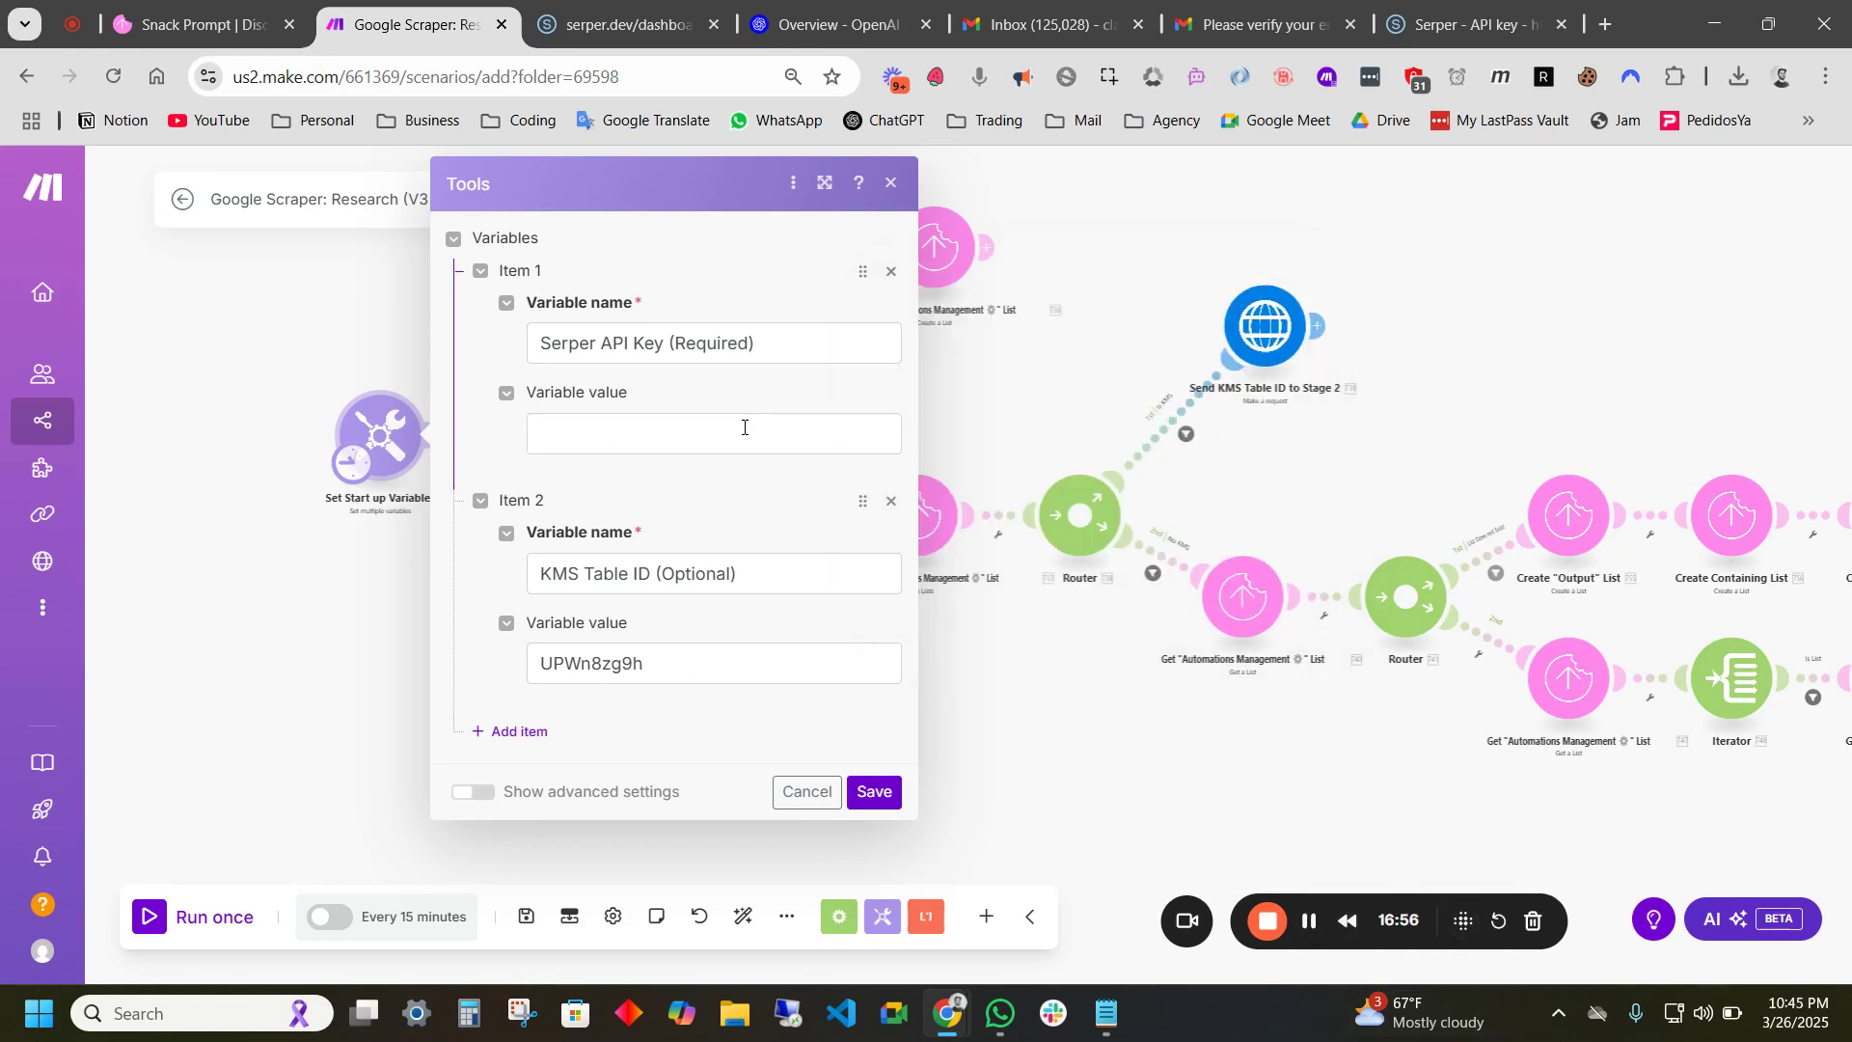
left_click(743, 427)
key("ctrl+v")
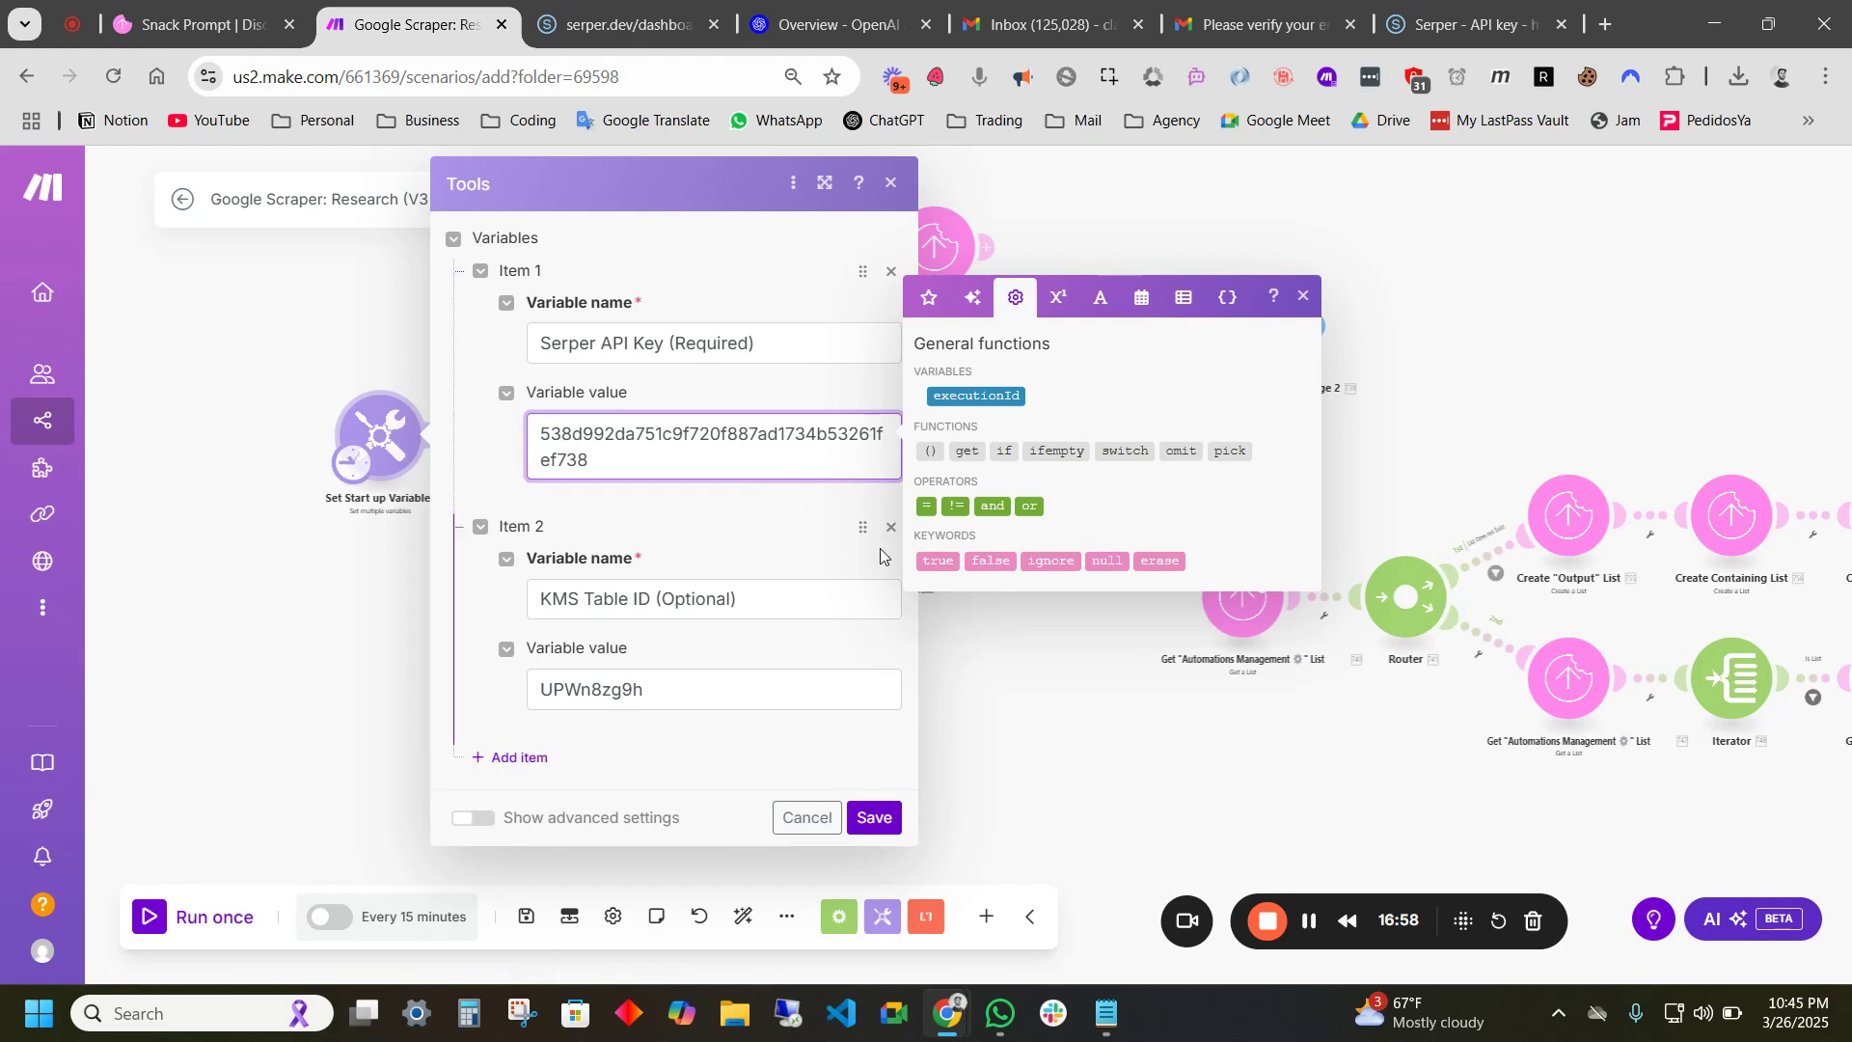
left_click(875, 817)
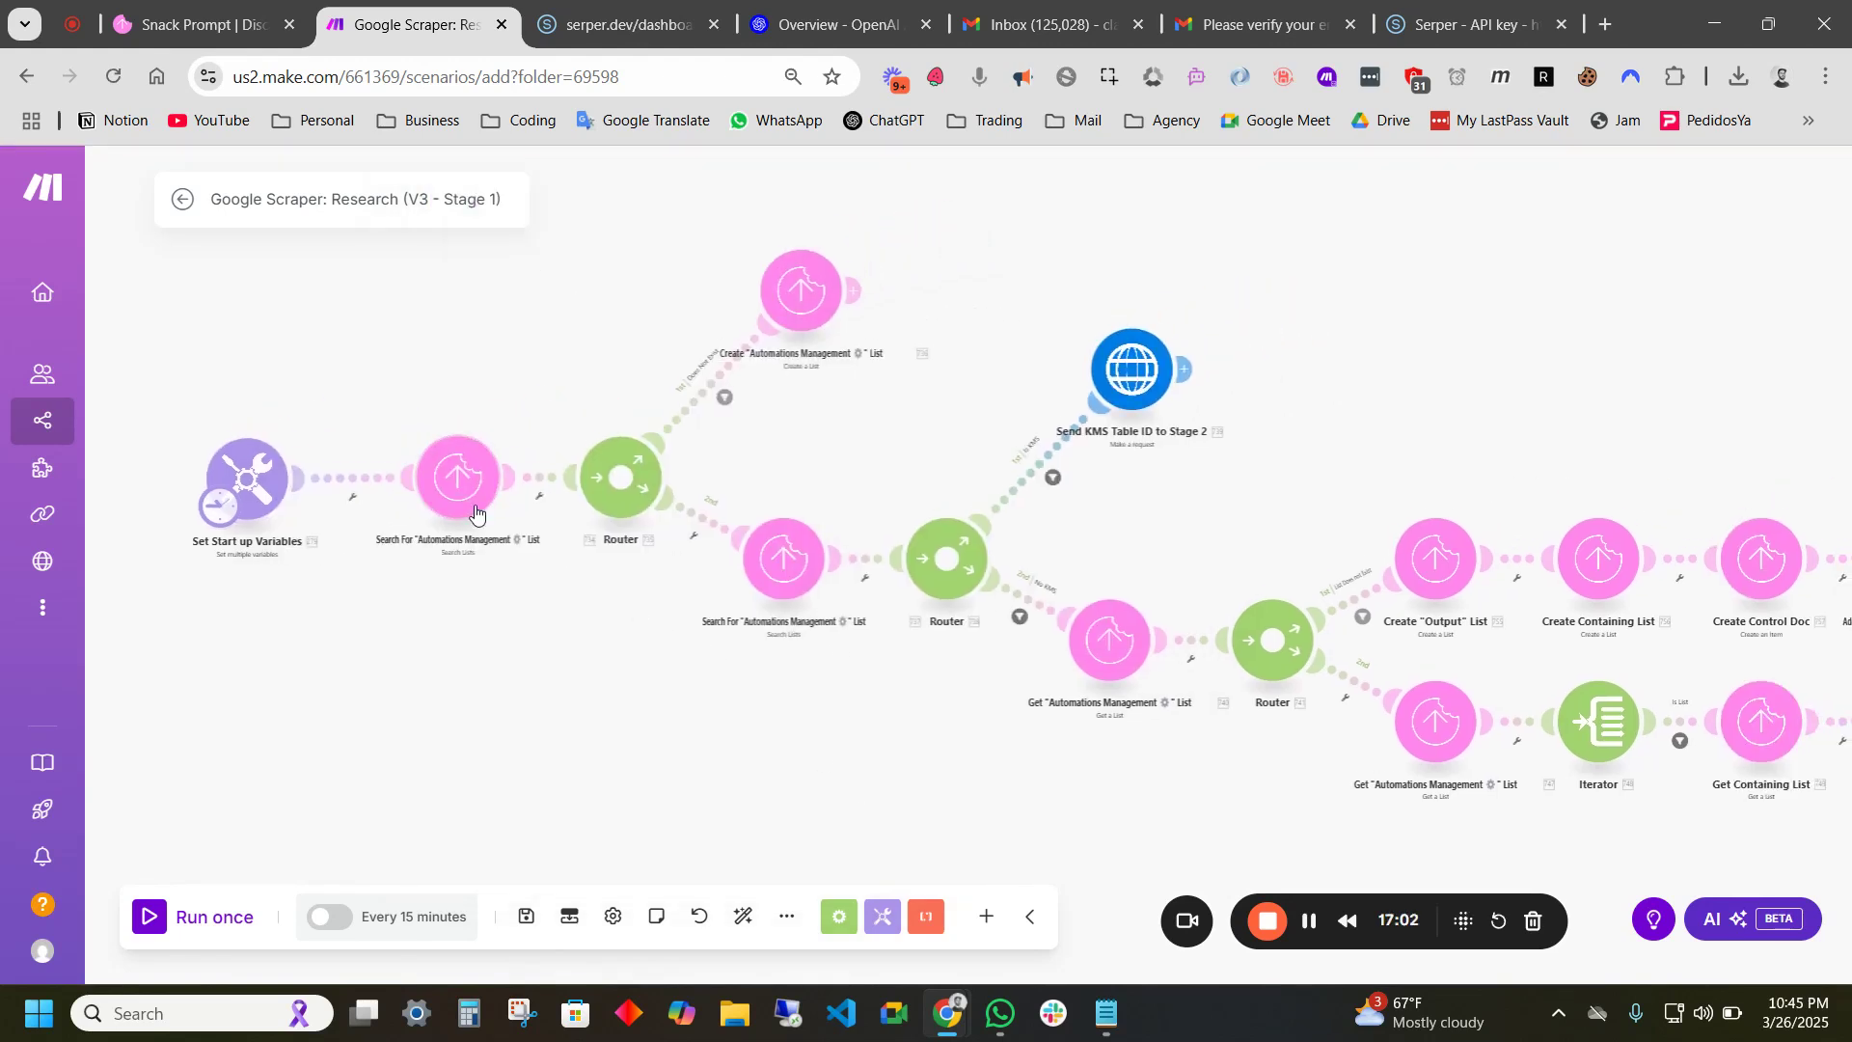
scroll(405, 518, "up", 3)
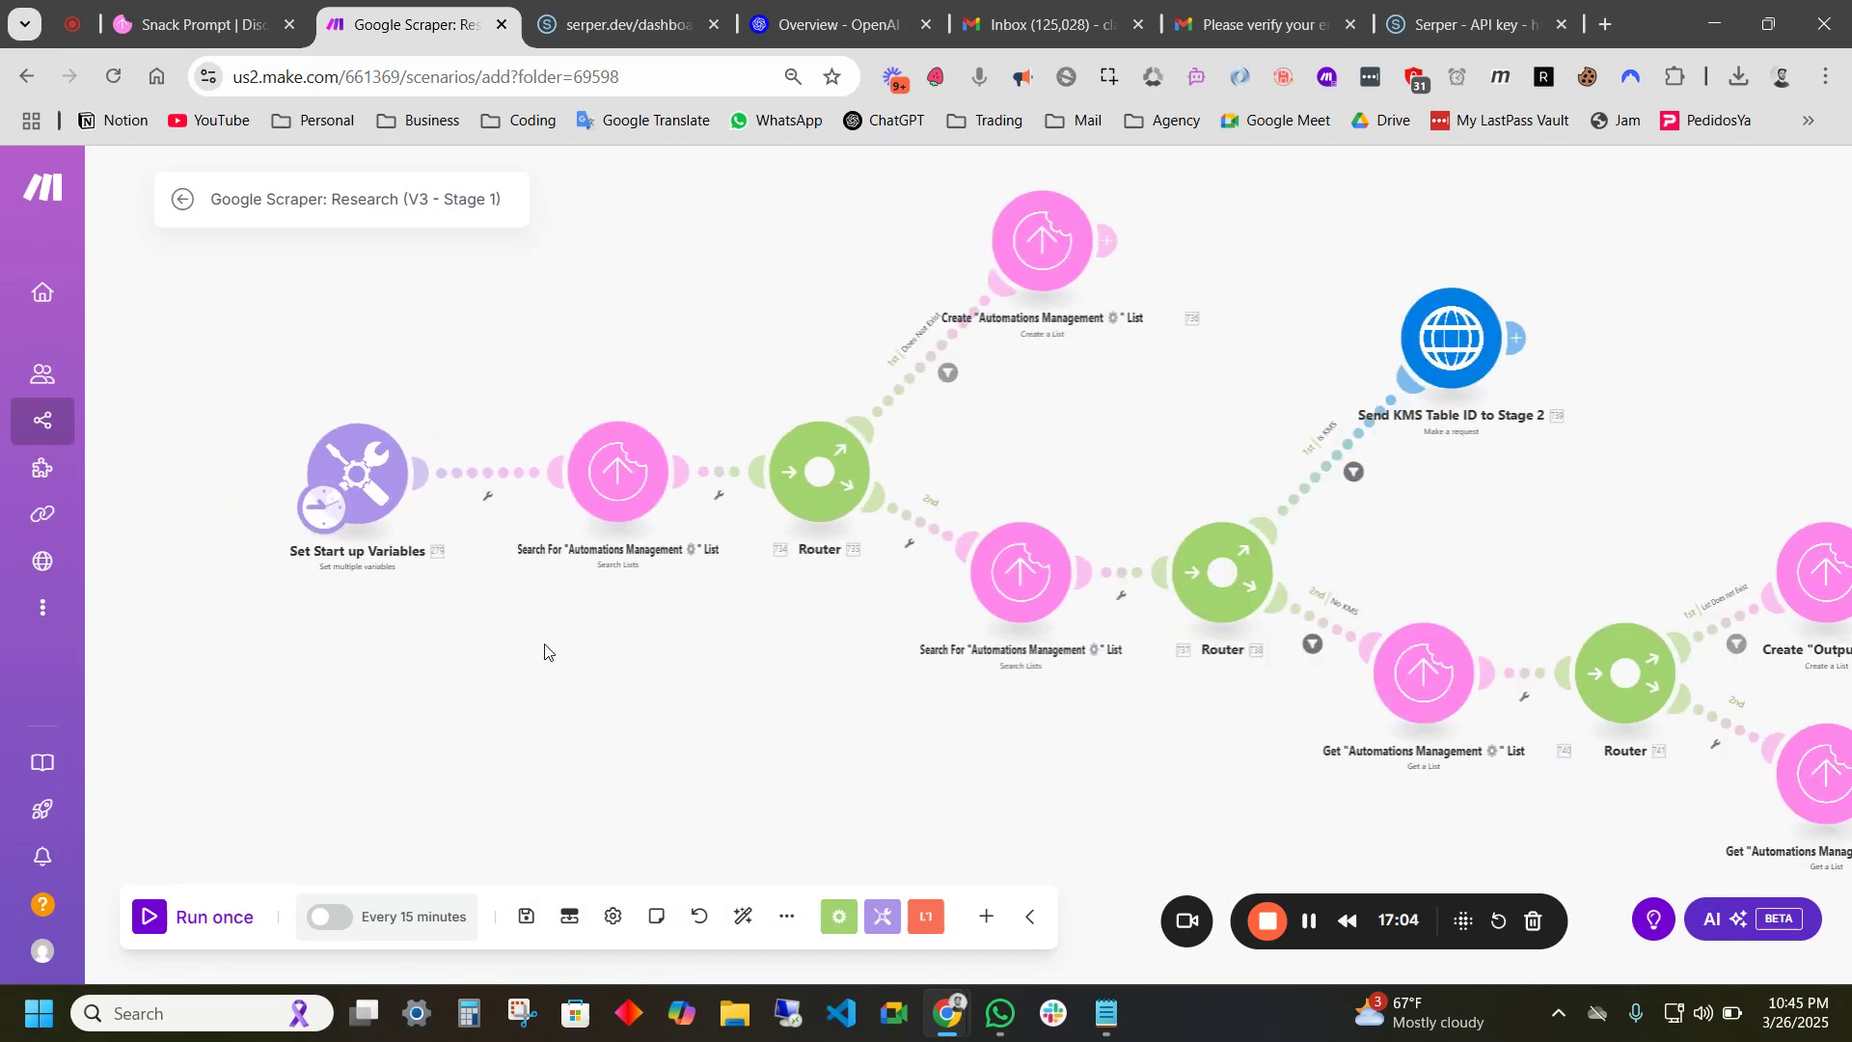
scroll(384, 550, "up", 1)
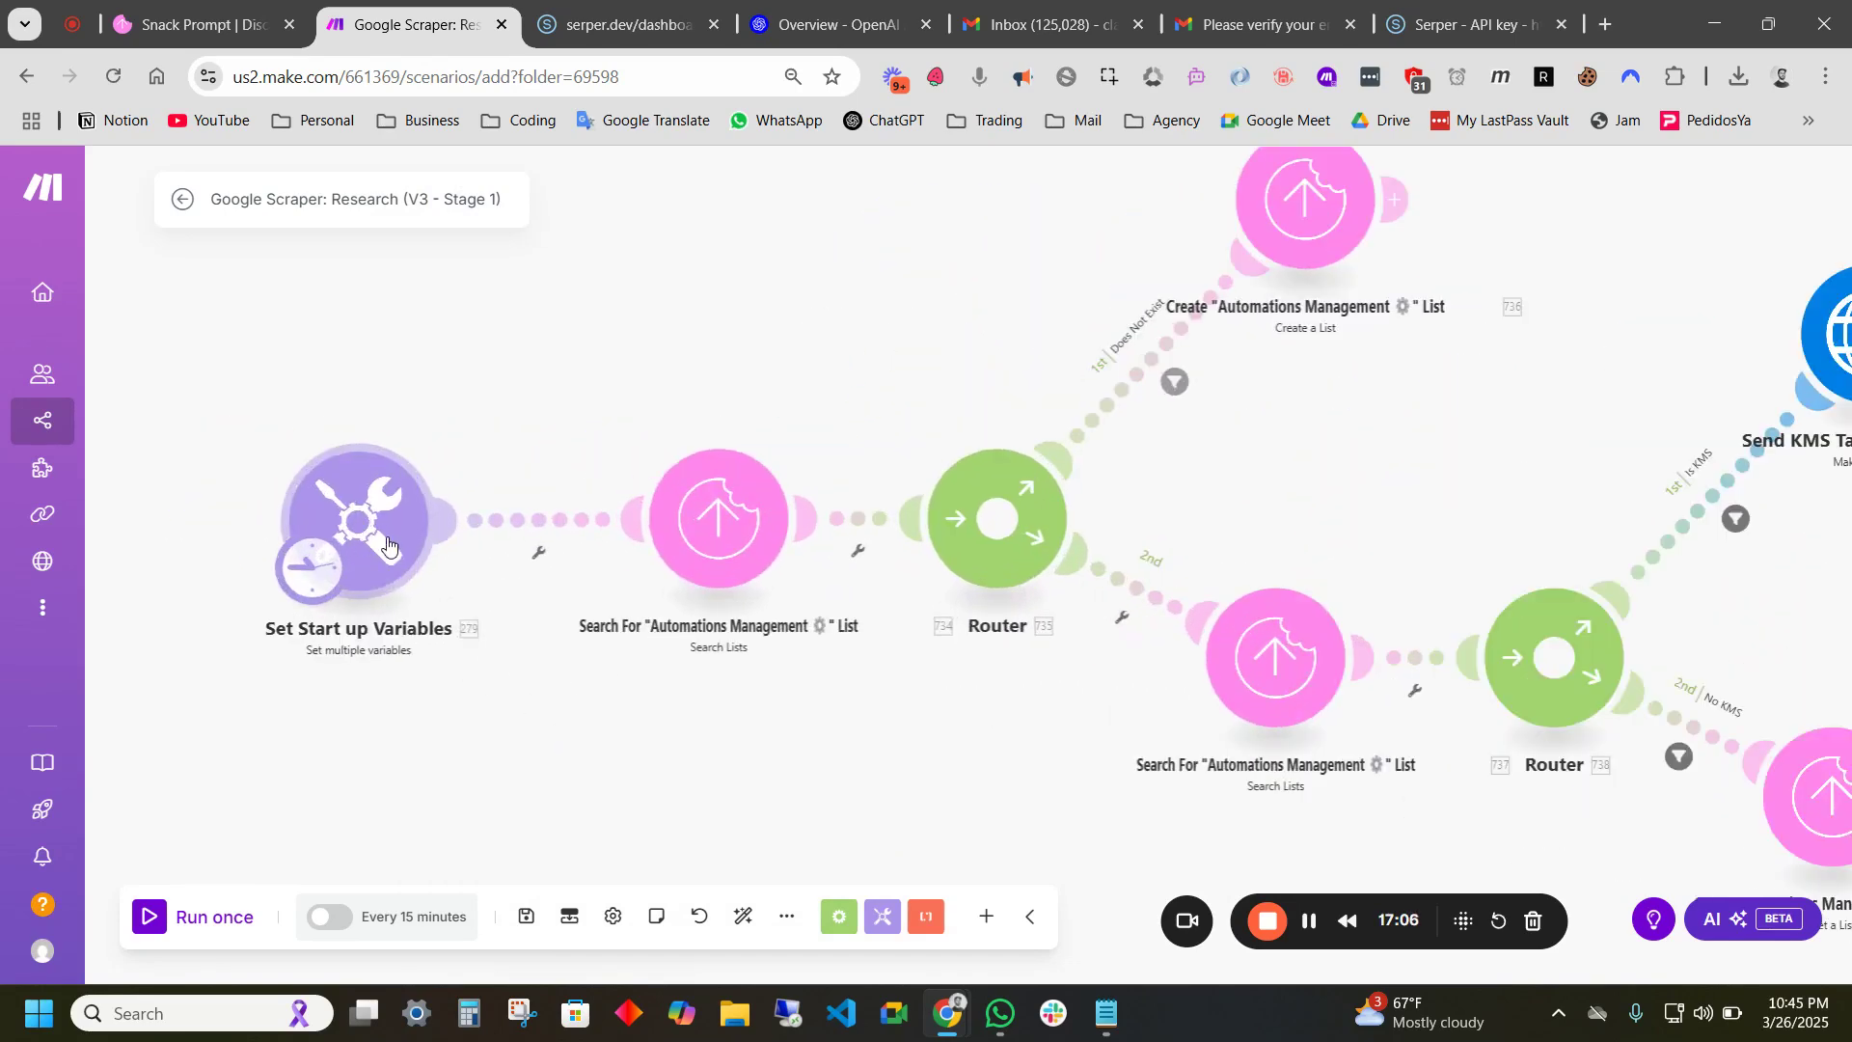
scroll(834, 738, "down", 2)
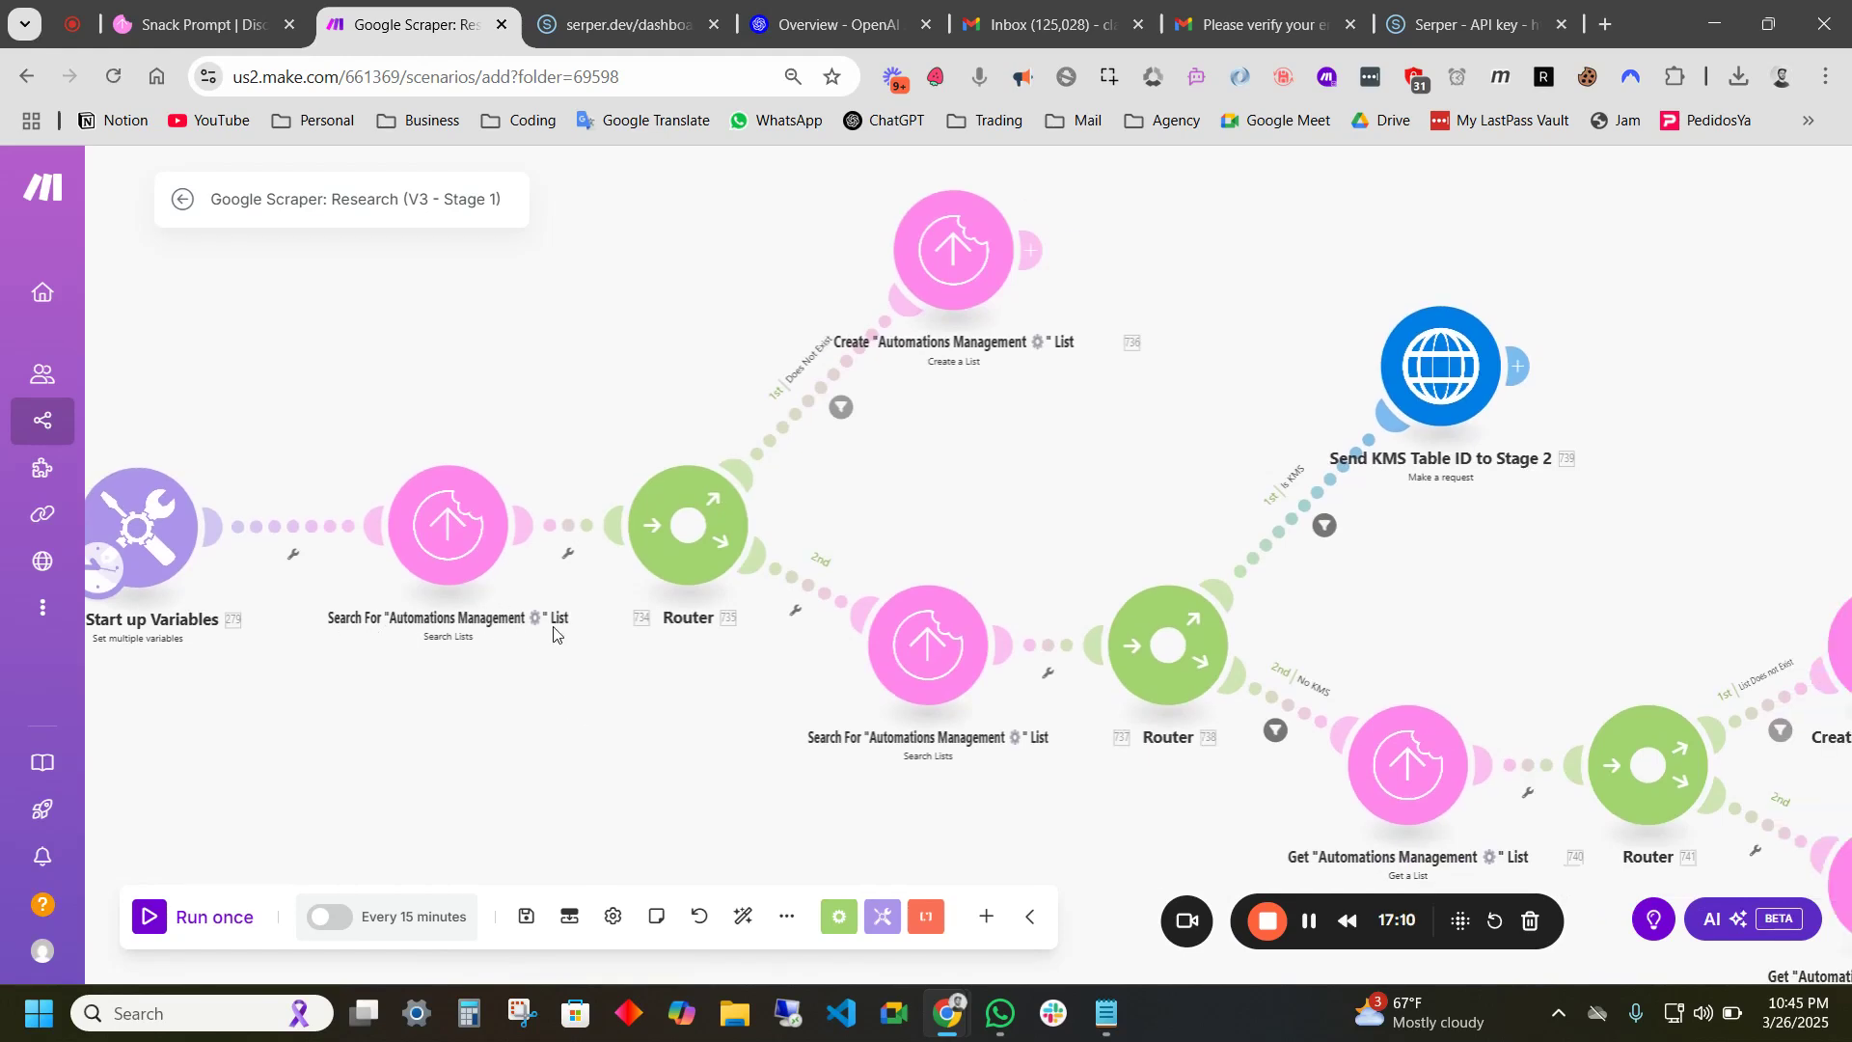
left_click_drag(579, 654, 529, 662)
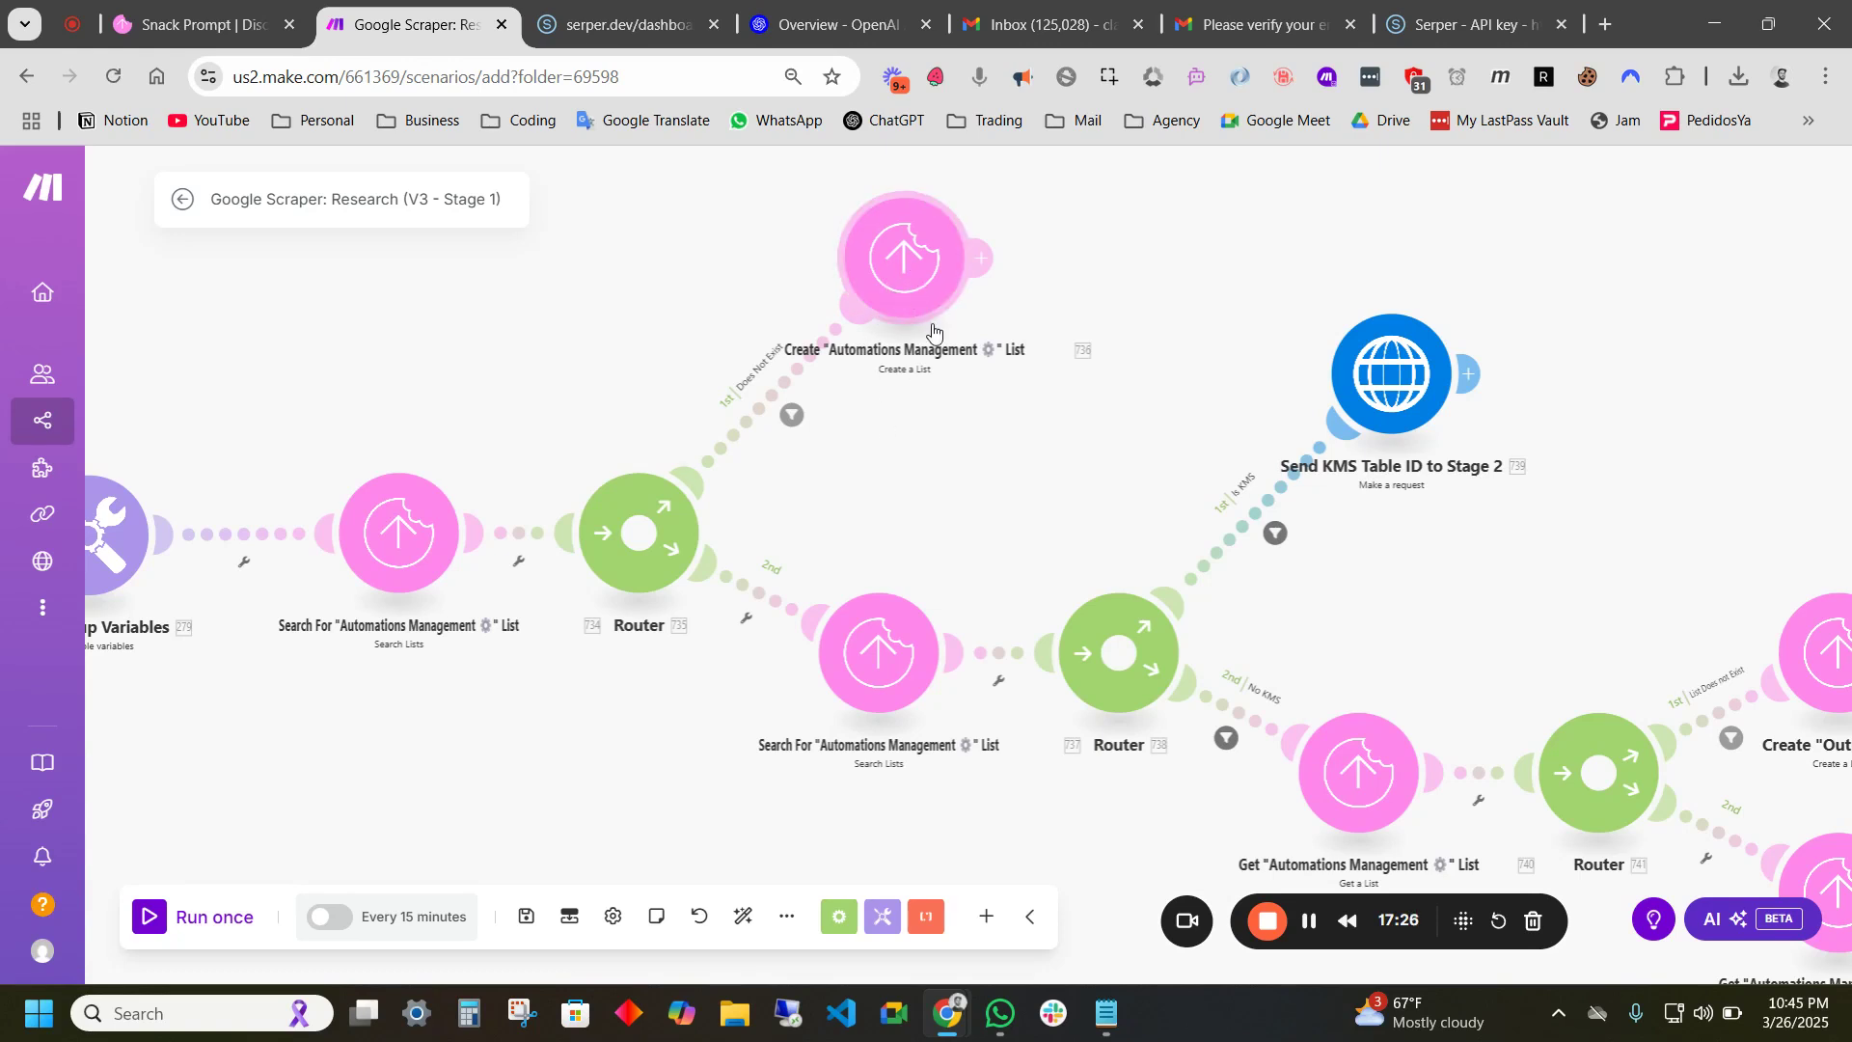
scroll(868, 443, "down", 4)
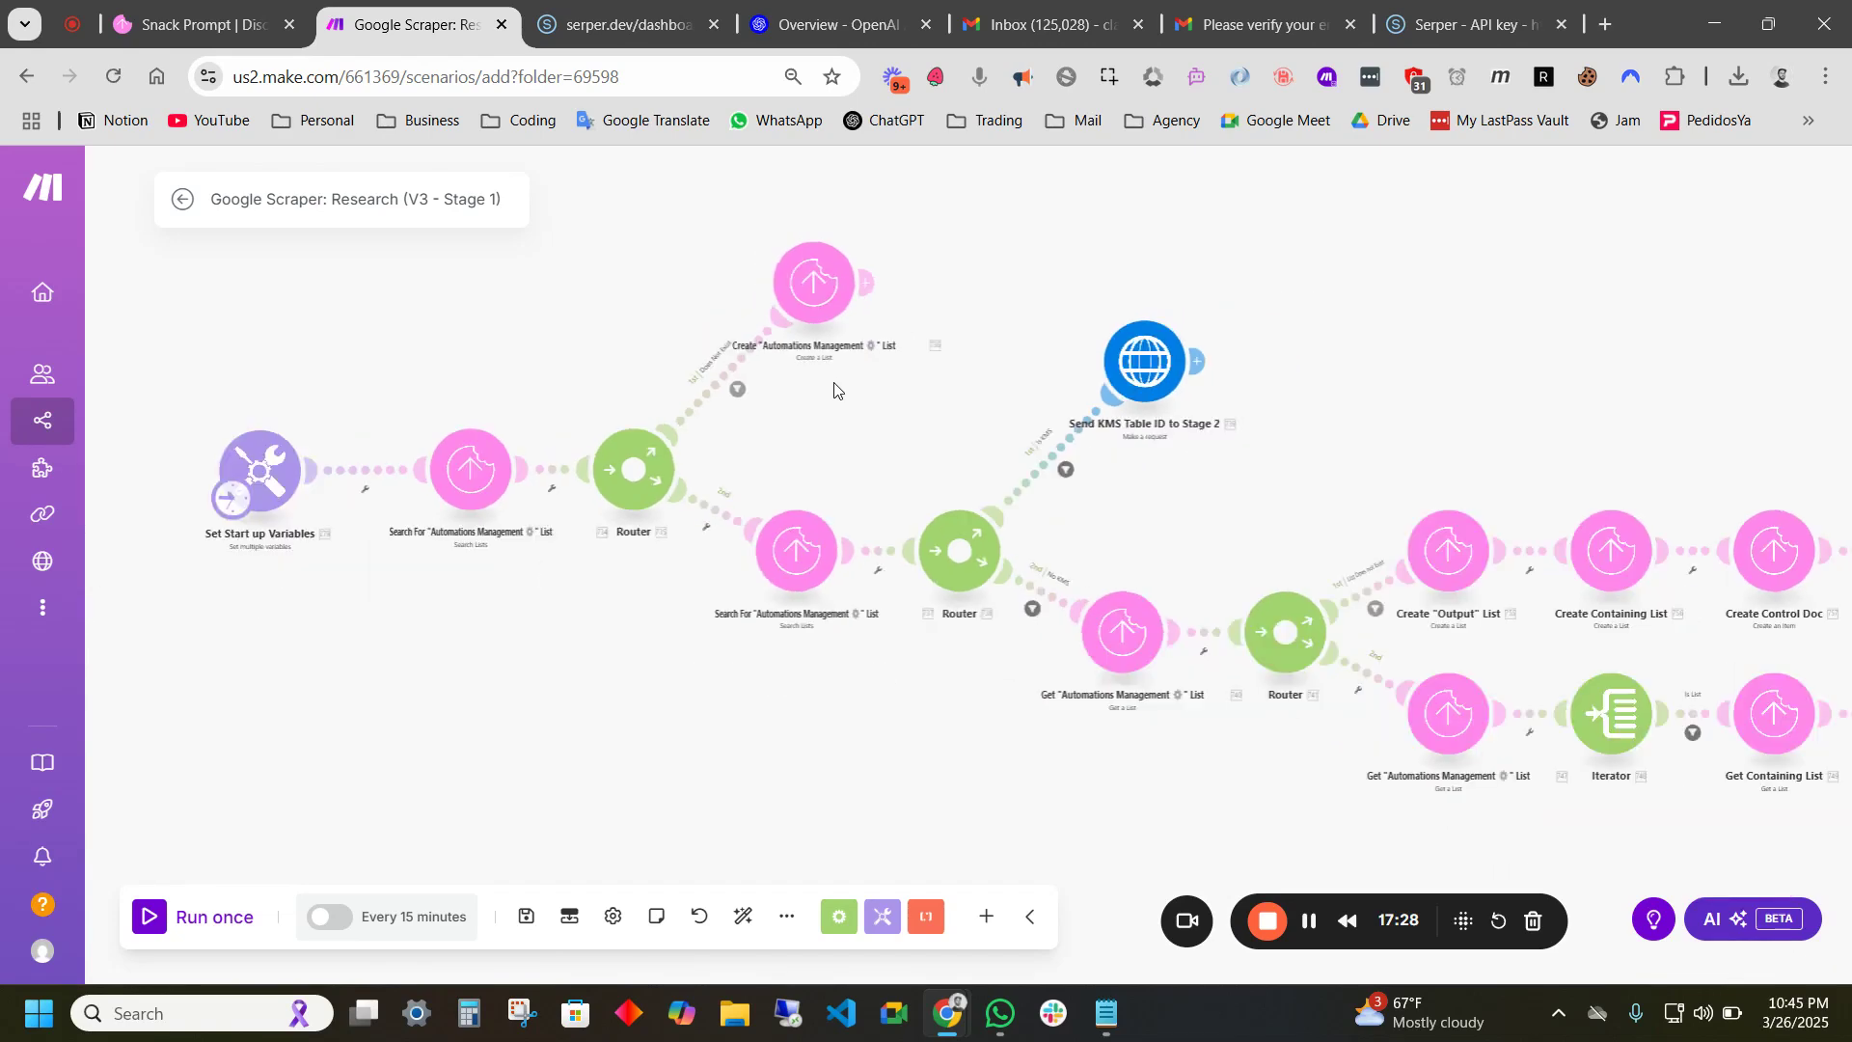
left_click_drag(882, 402, 836, 466)
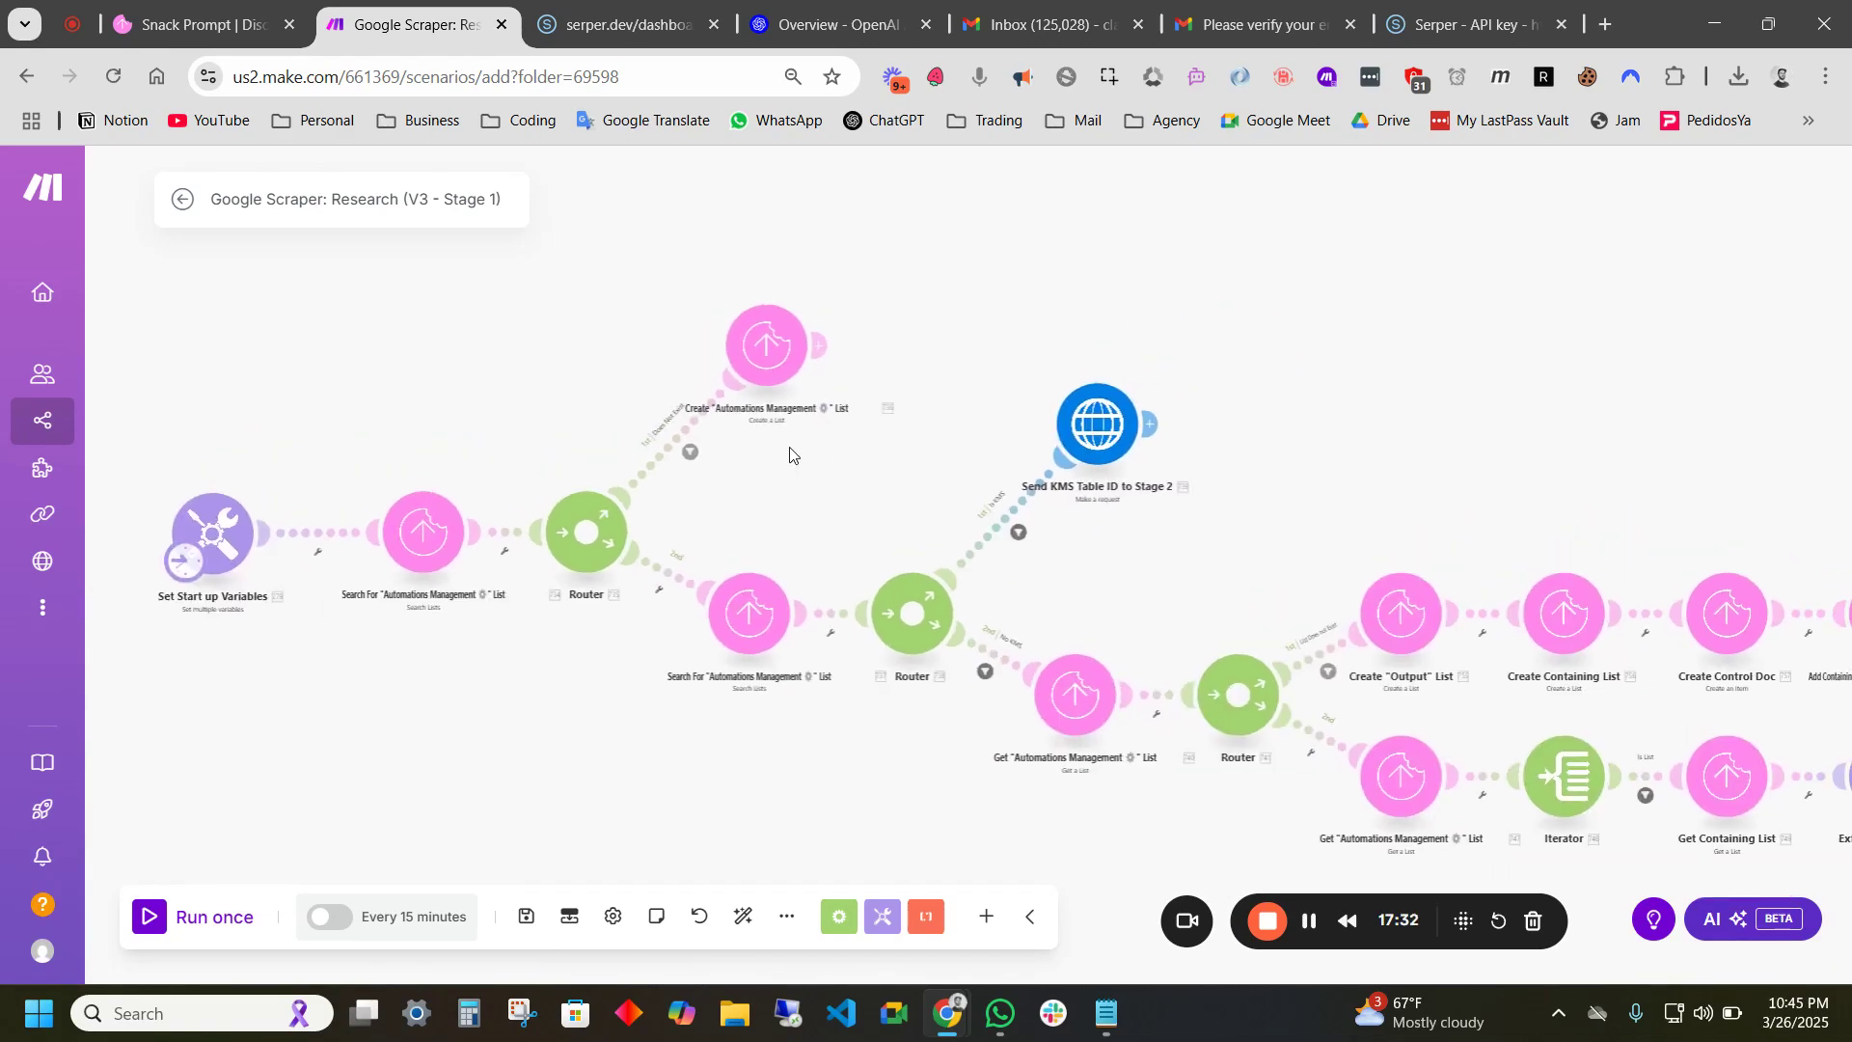
left_click_drag(810, 519, 887, 515)
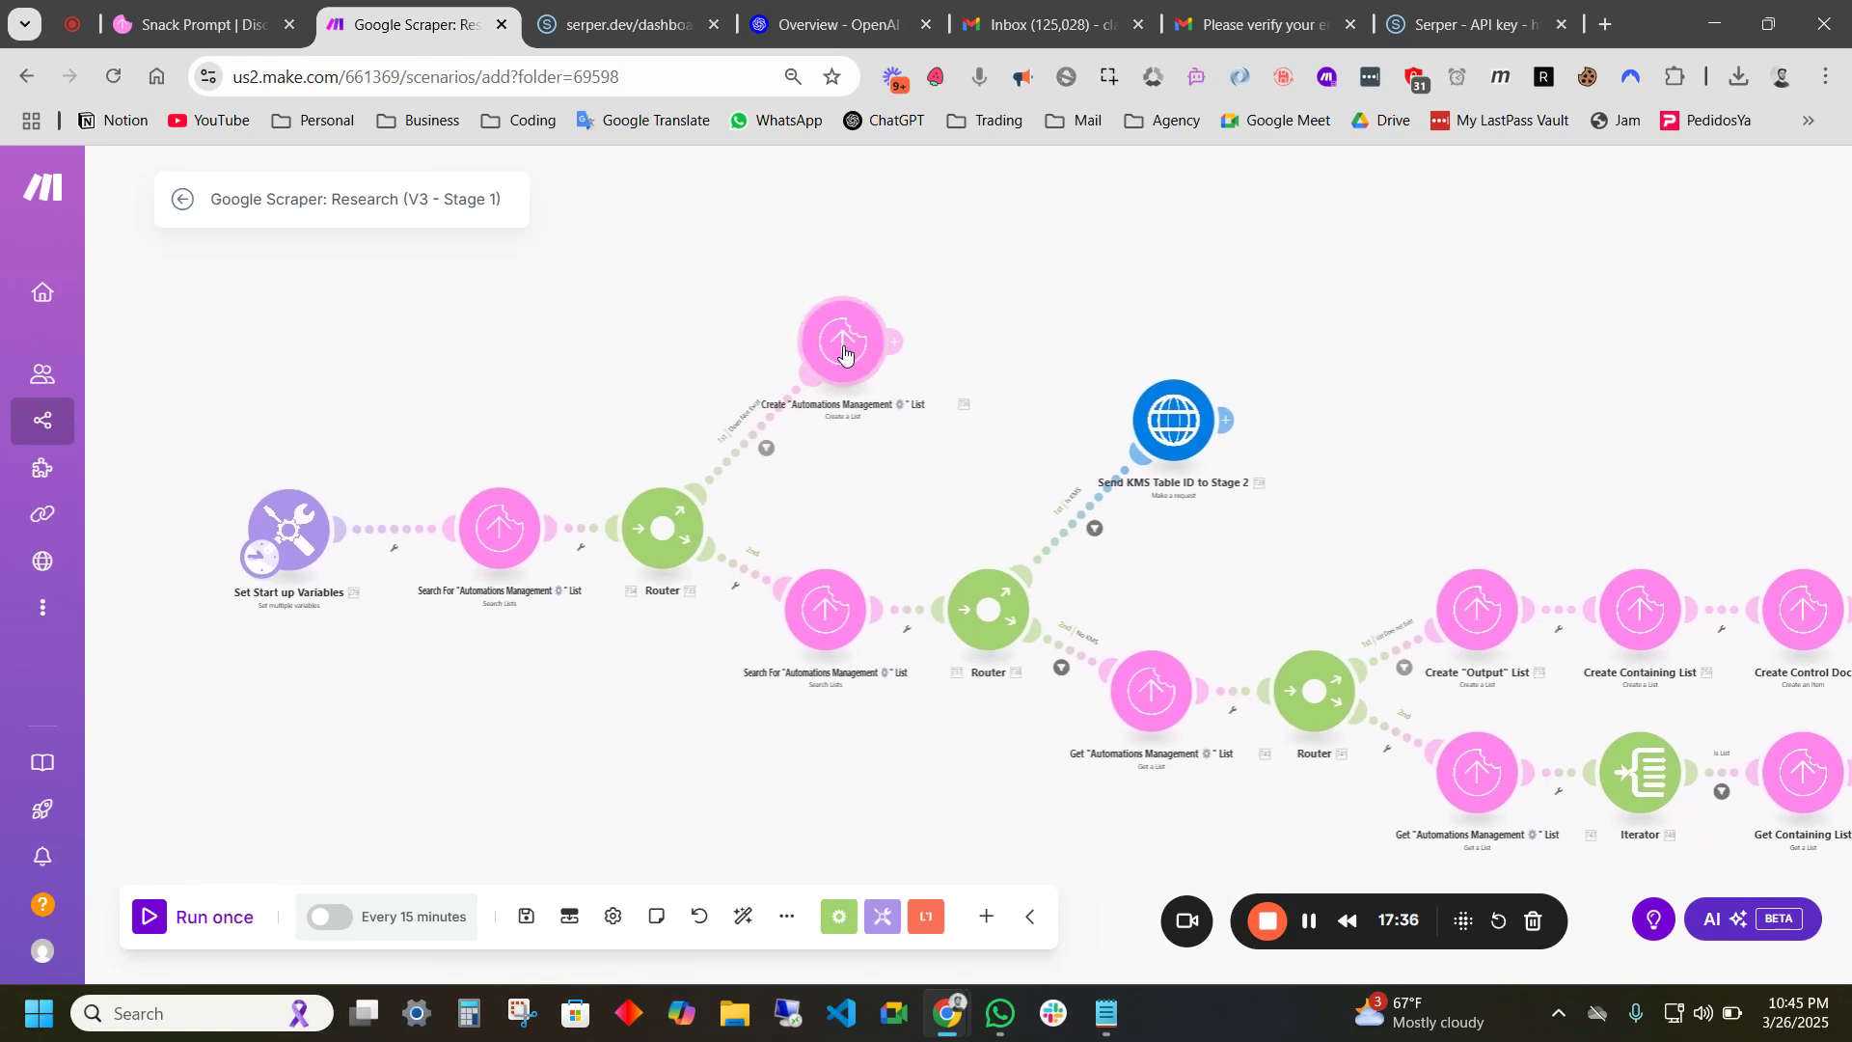
left_click_drag(940, 466, 914, 425)
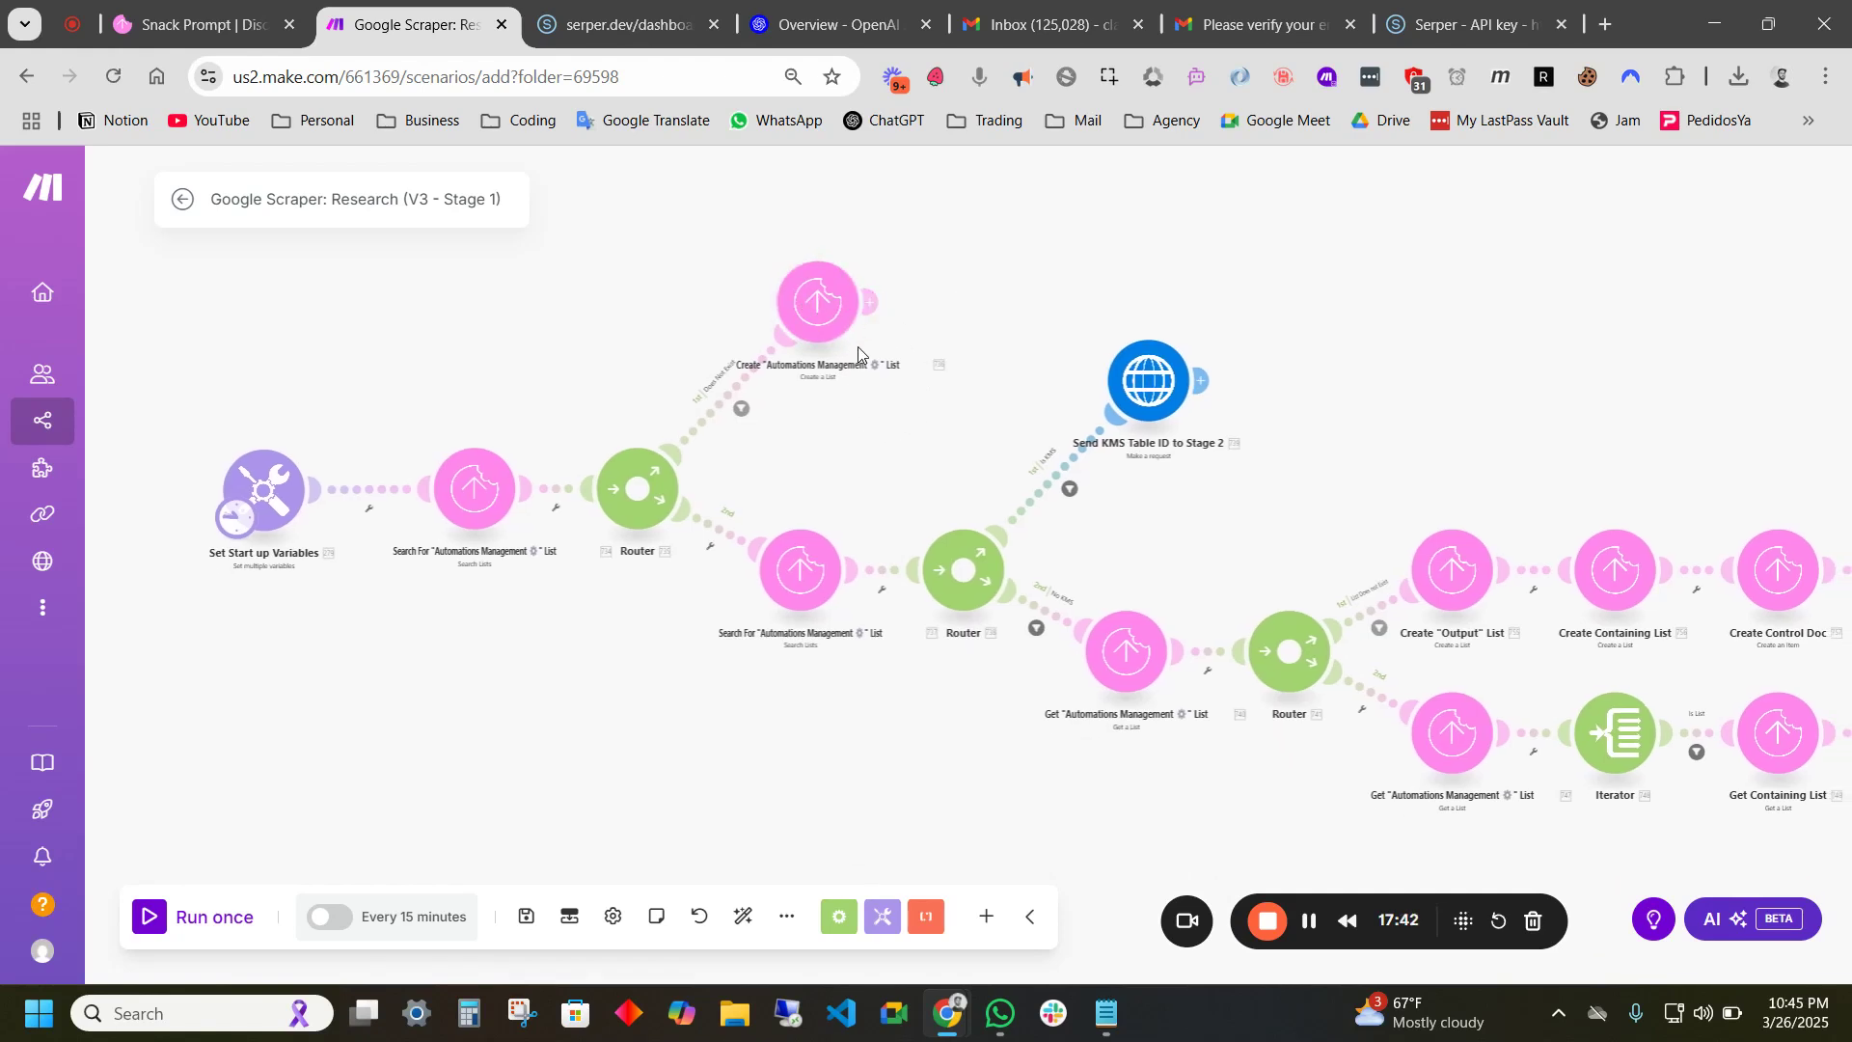
left_click_drag(929, 457, 857, 495)
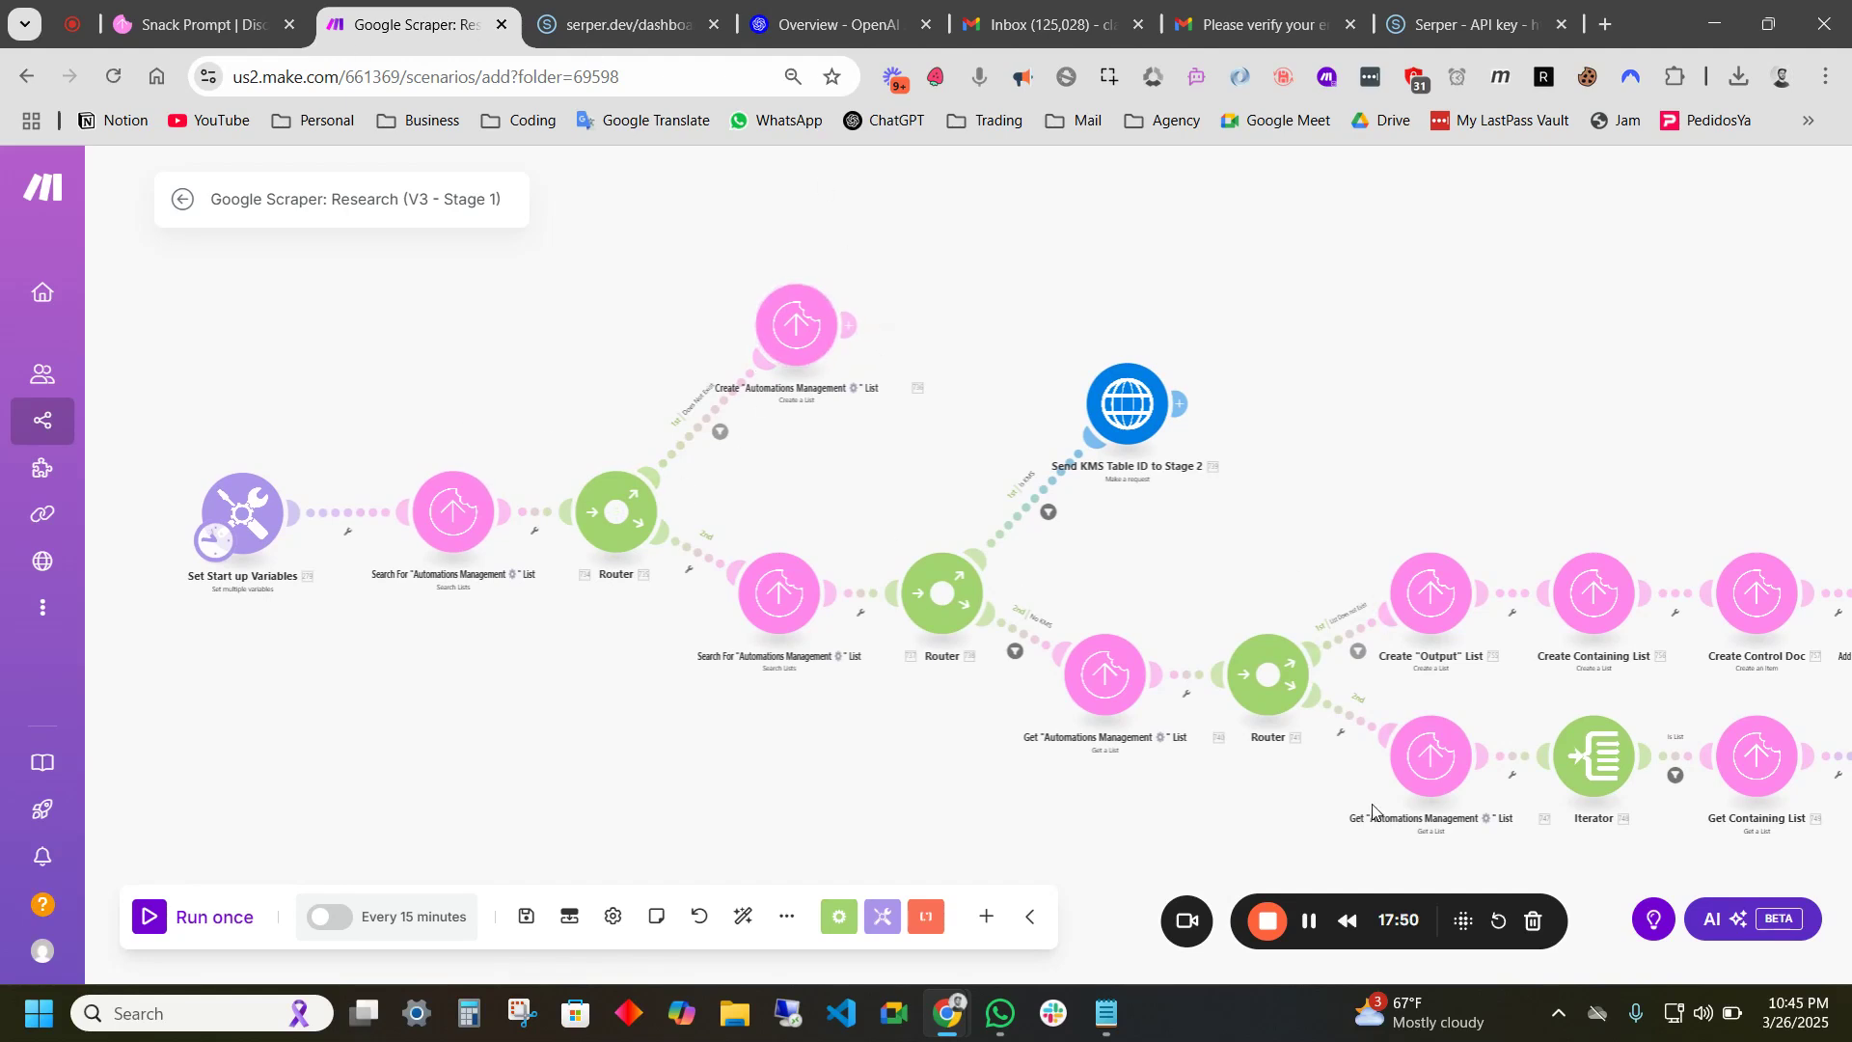
- In Snack Prompt's library, go to Automations Management › Nike and open Google Scraper Automation Items (Nike)
left_click(1308, 920)
left_click(168, 27)
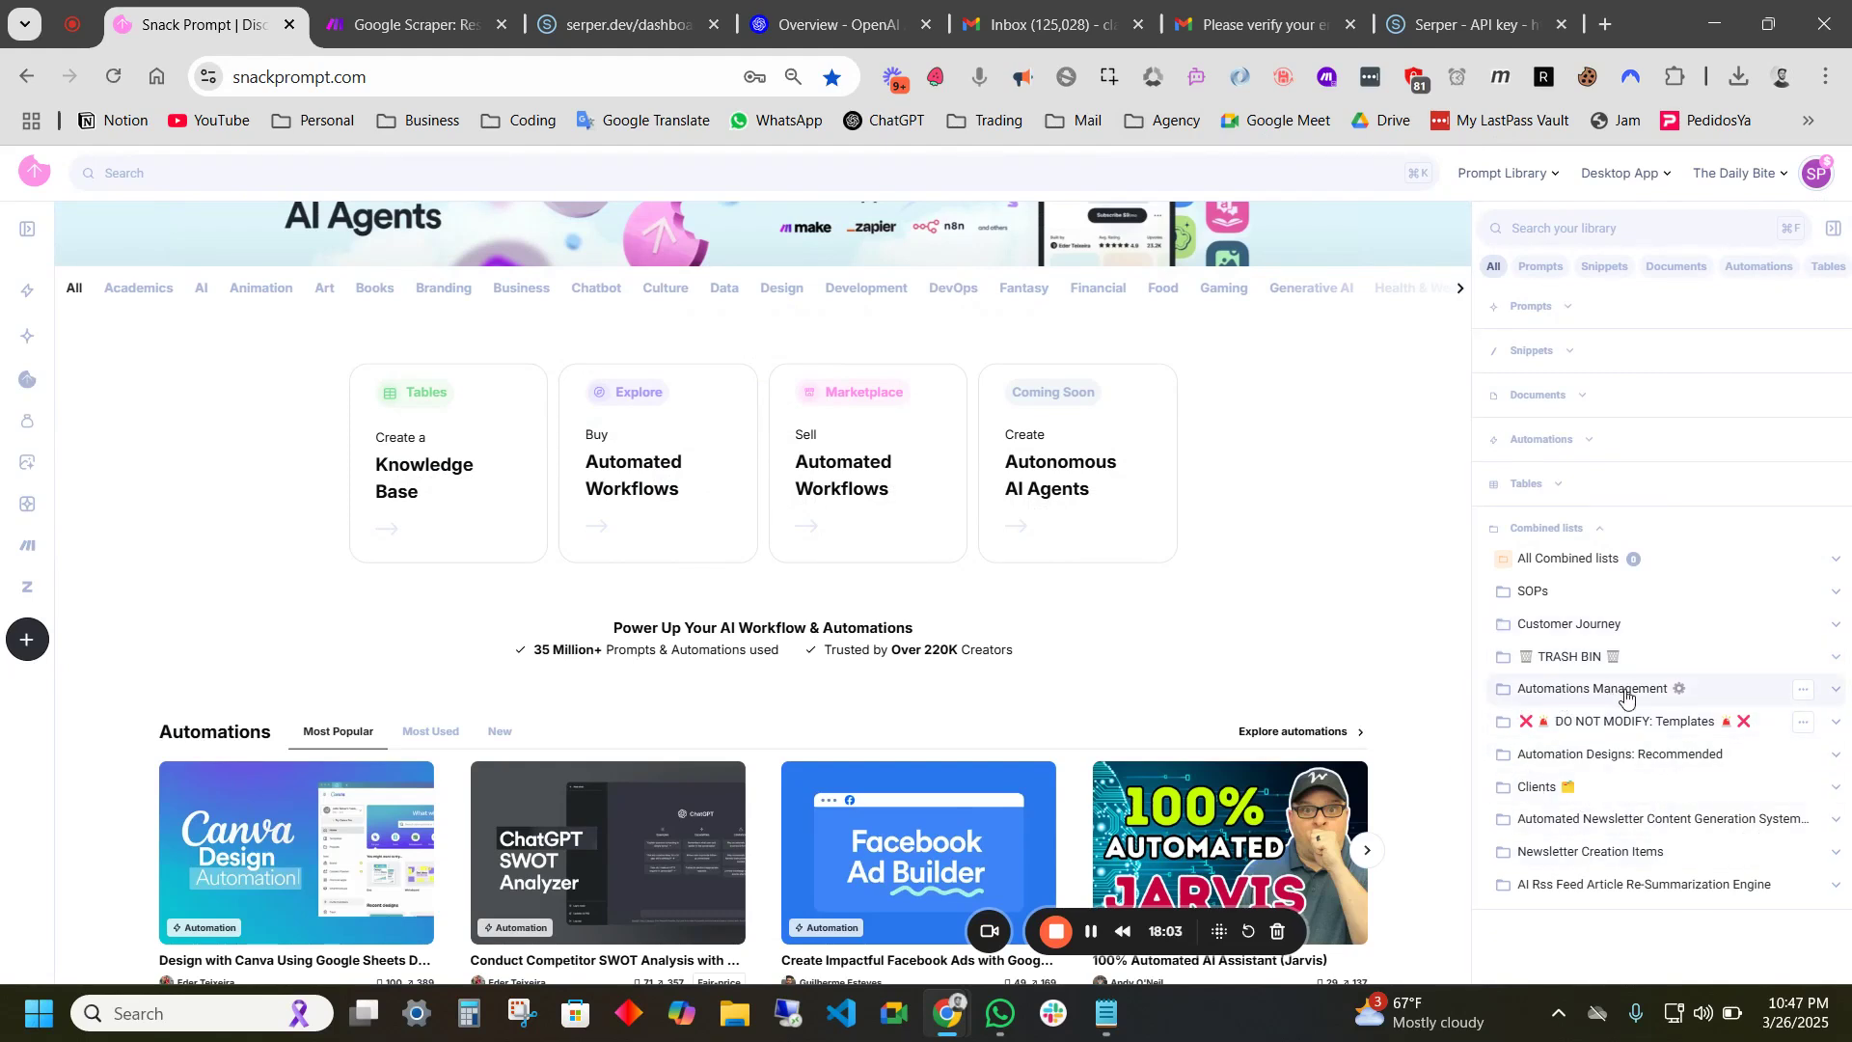
left_click(1664, 691)
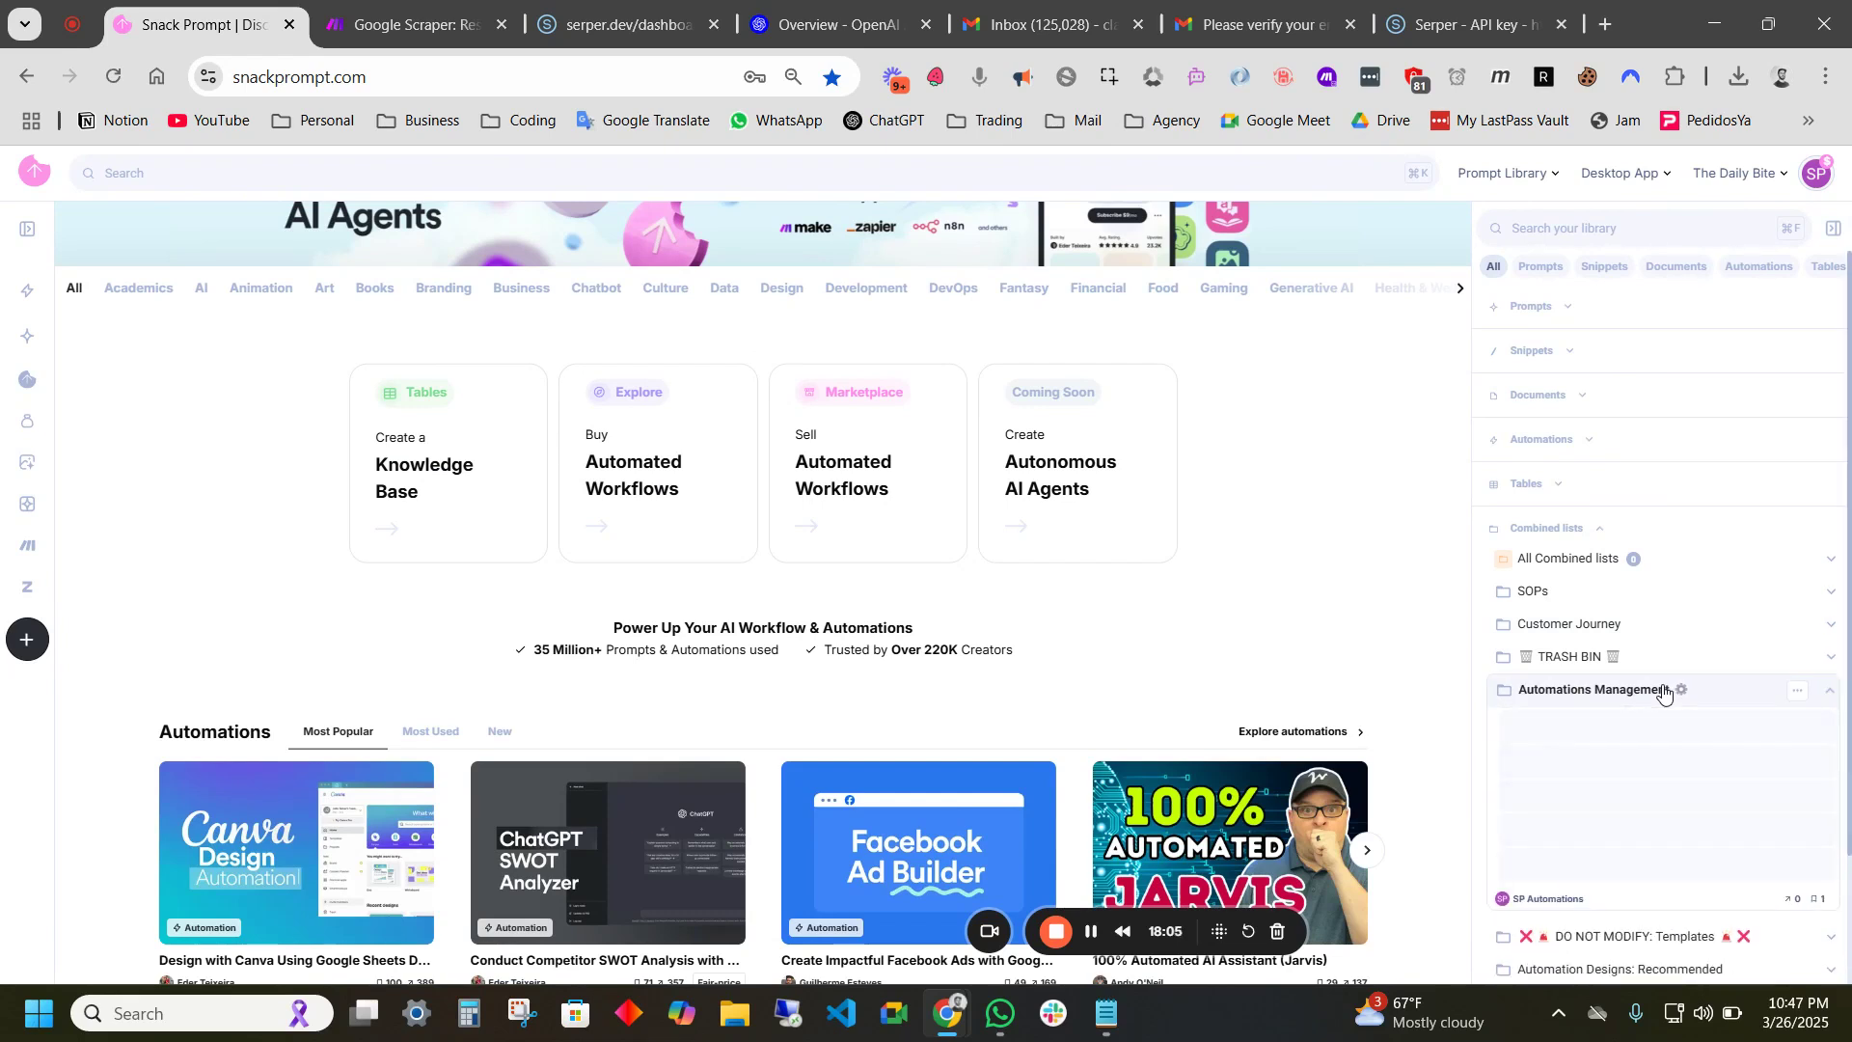
left_click(1563, 764)
scroll(1591, 733, "down", 3)
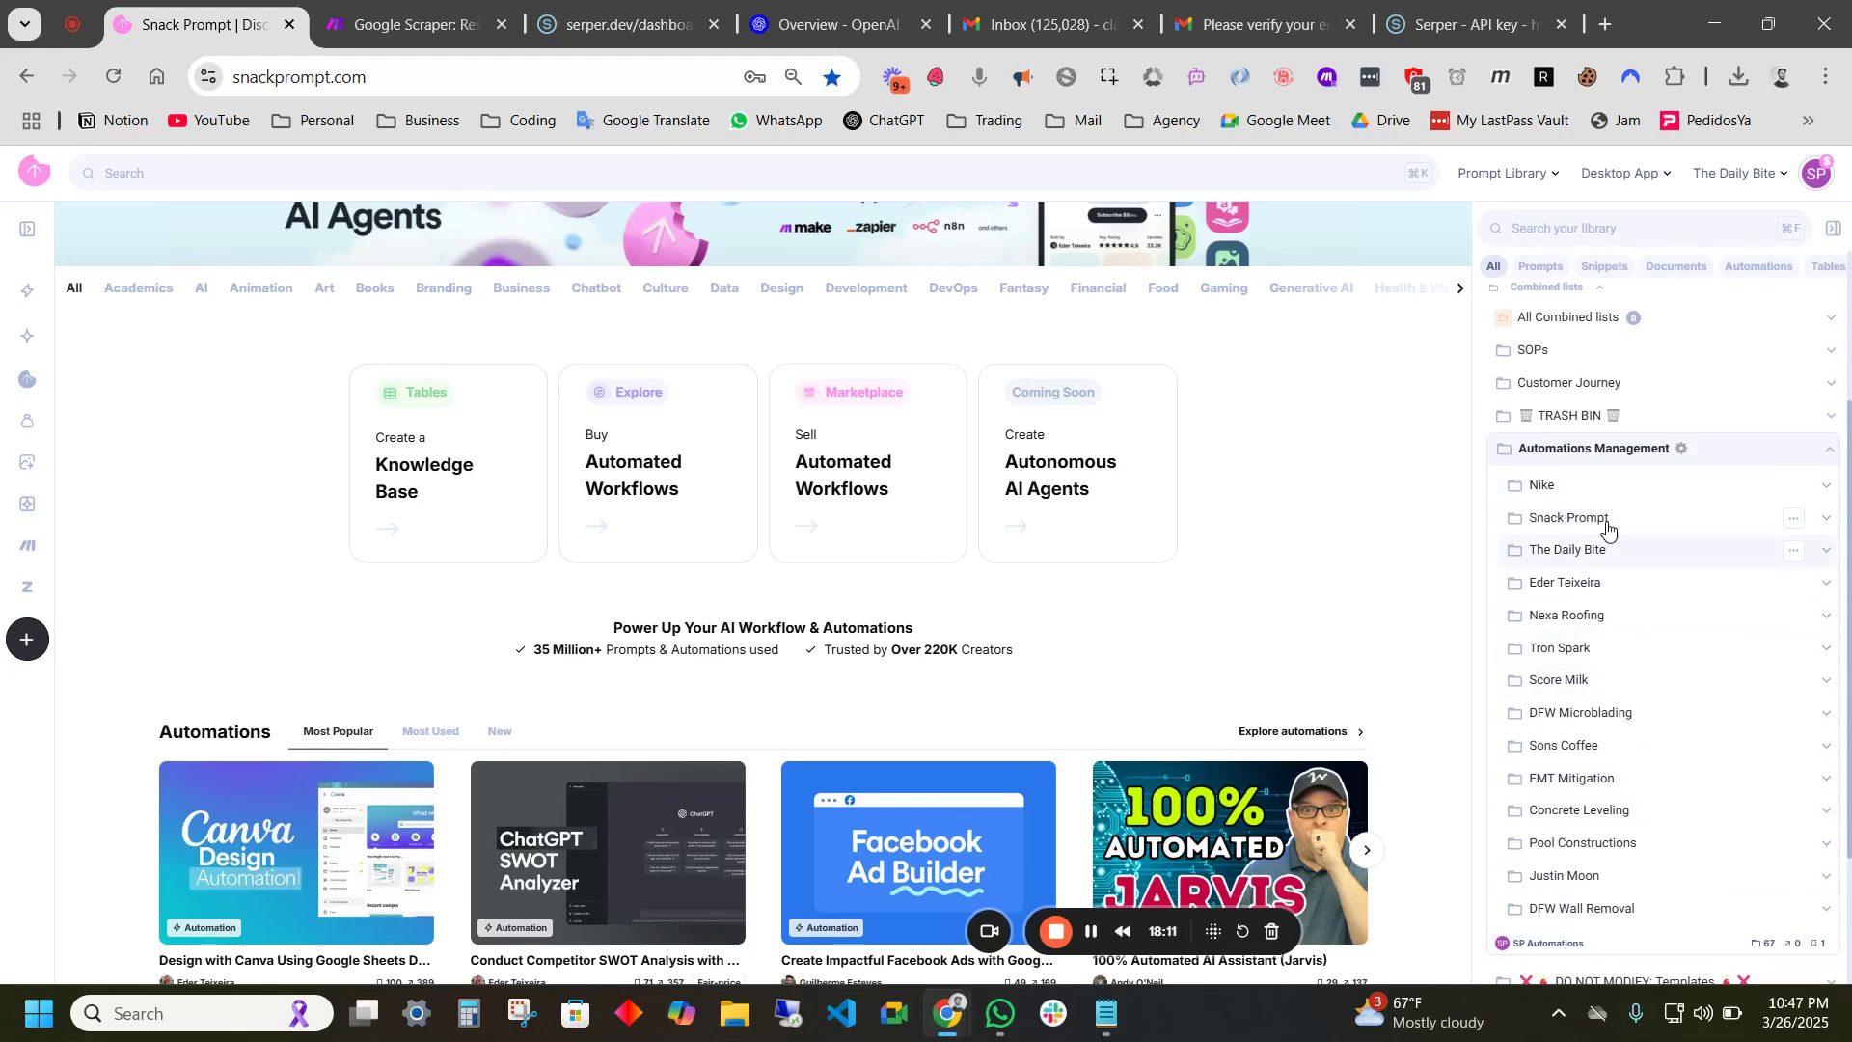
left_click(1546, 485)
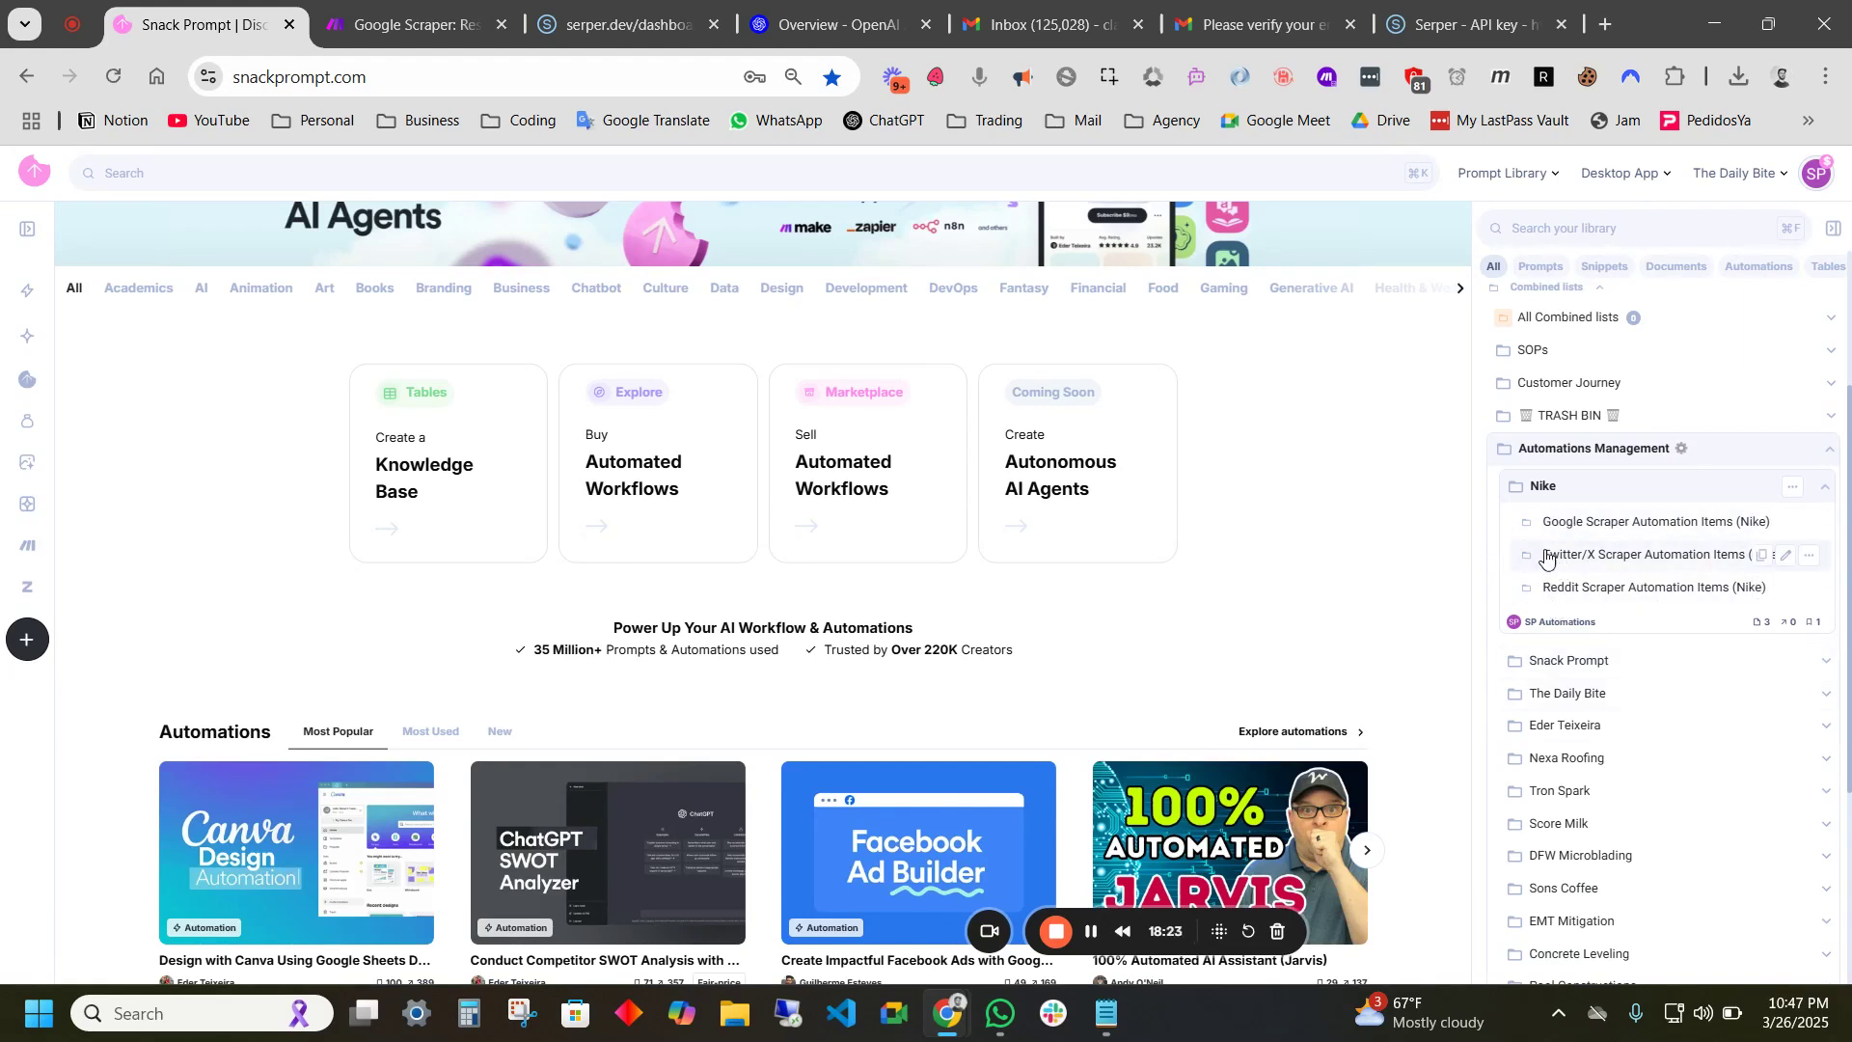
left_click(1574, 529)
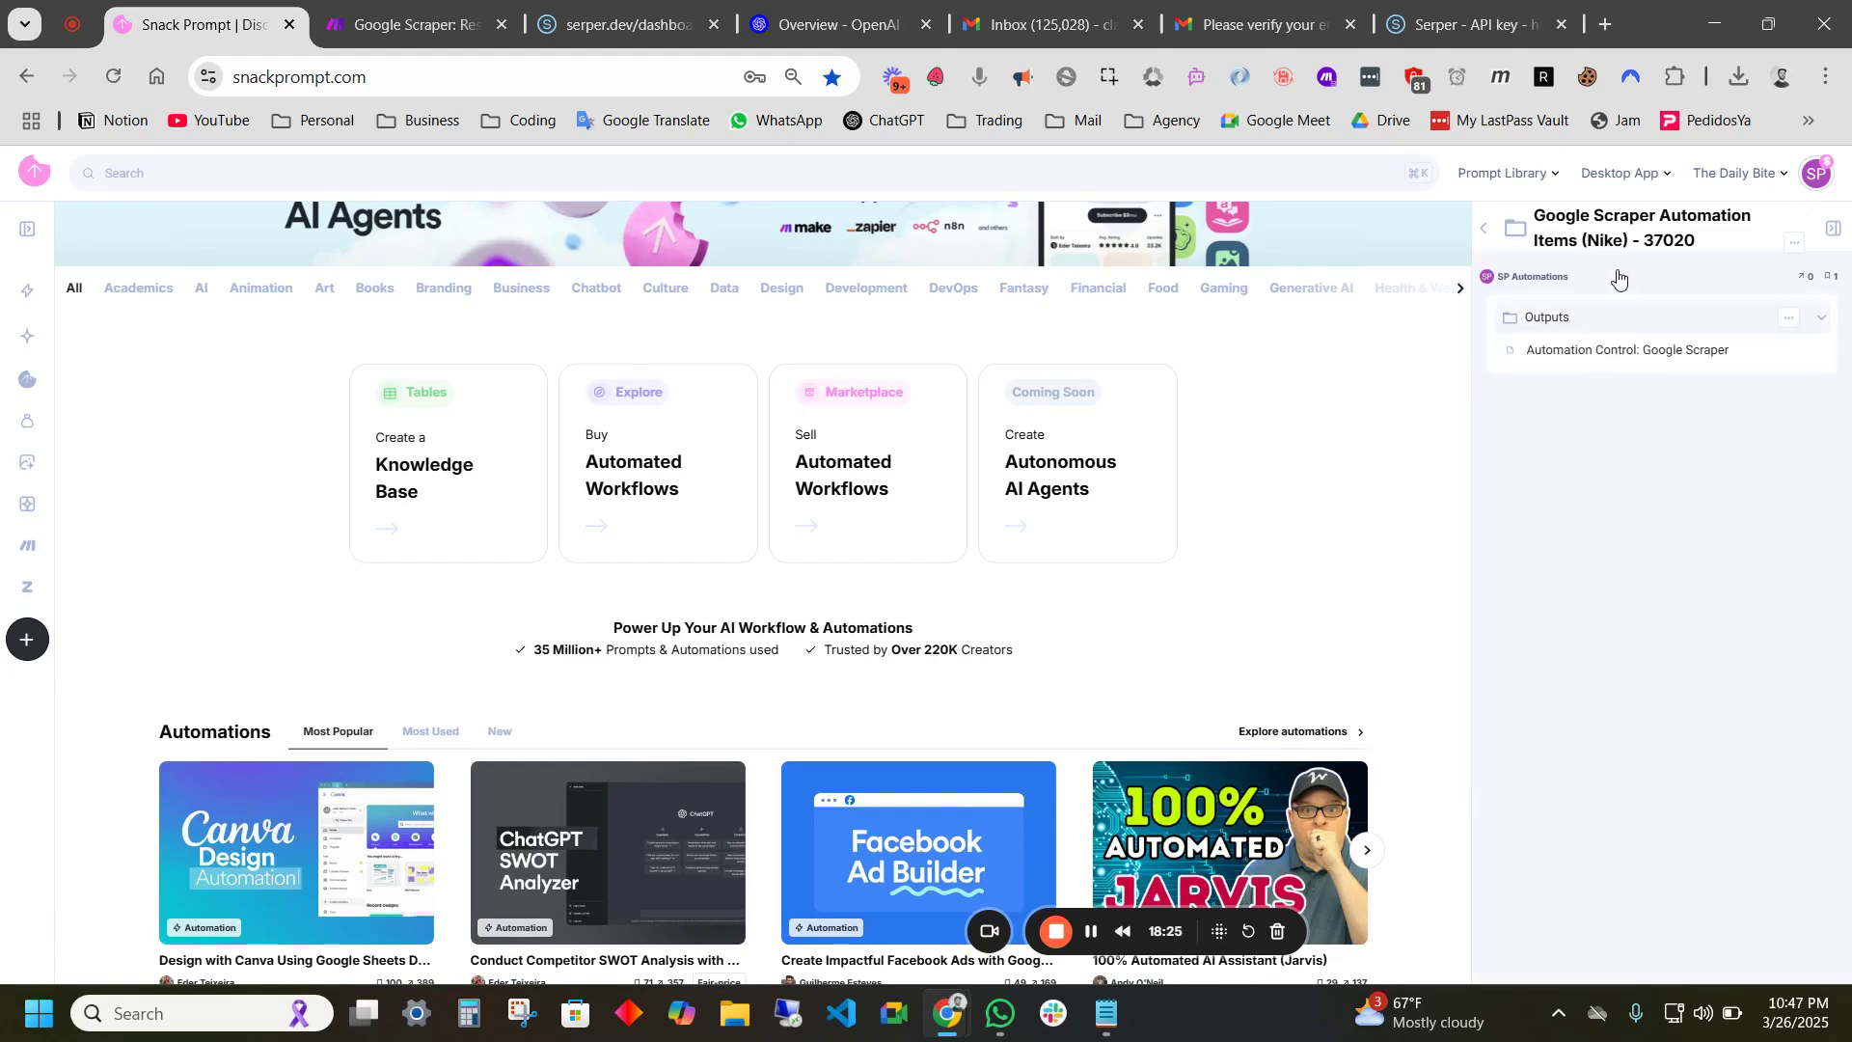
- Check the empty Outputs folder, return to the full library, and collapse Nike and Automations Management
left_click(1557, 326)
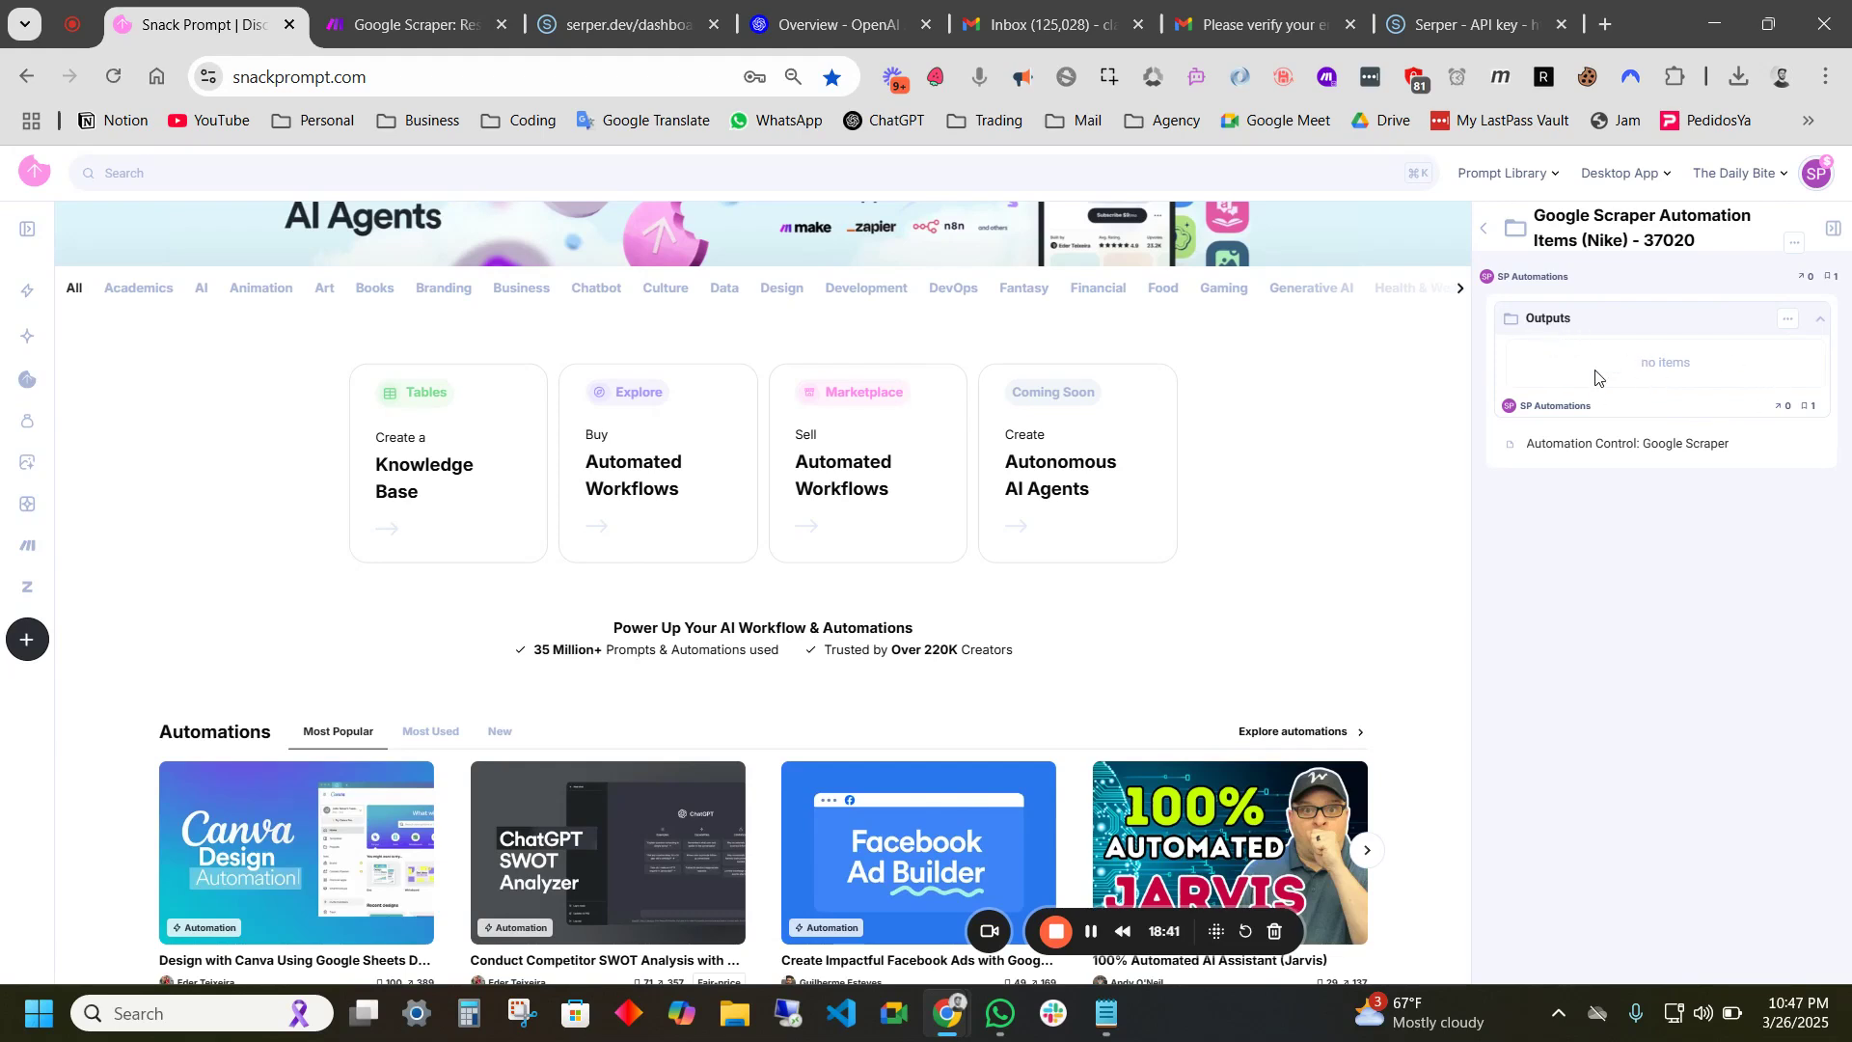
left_click(1549, 327)
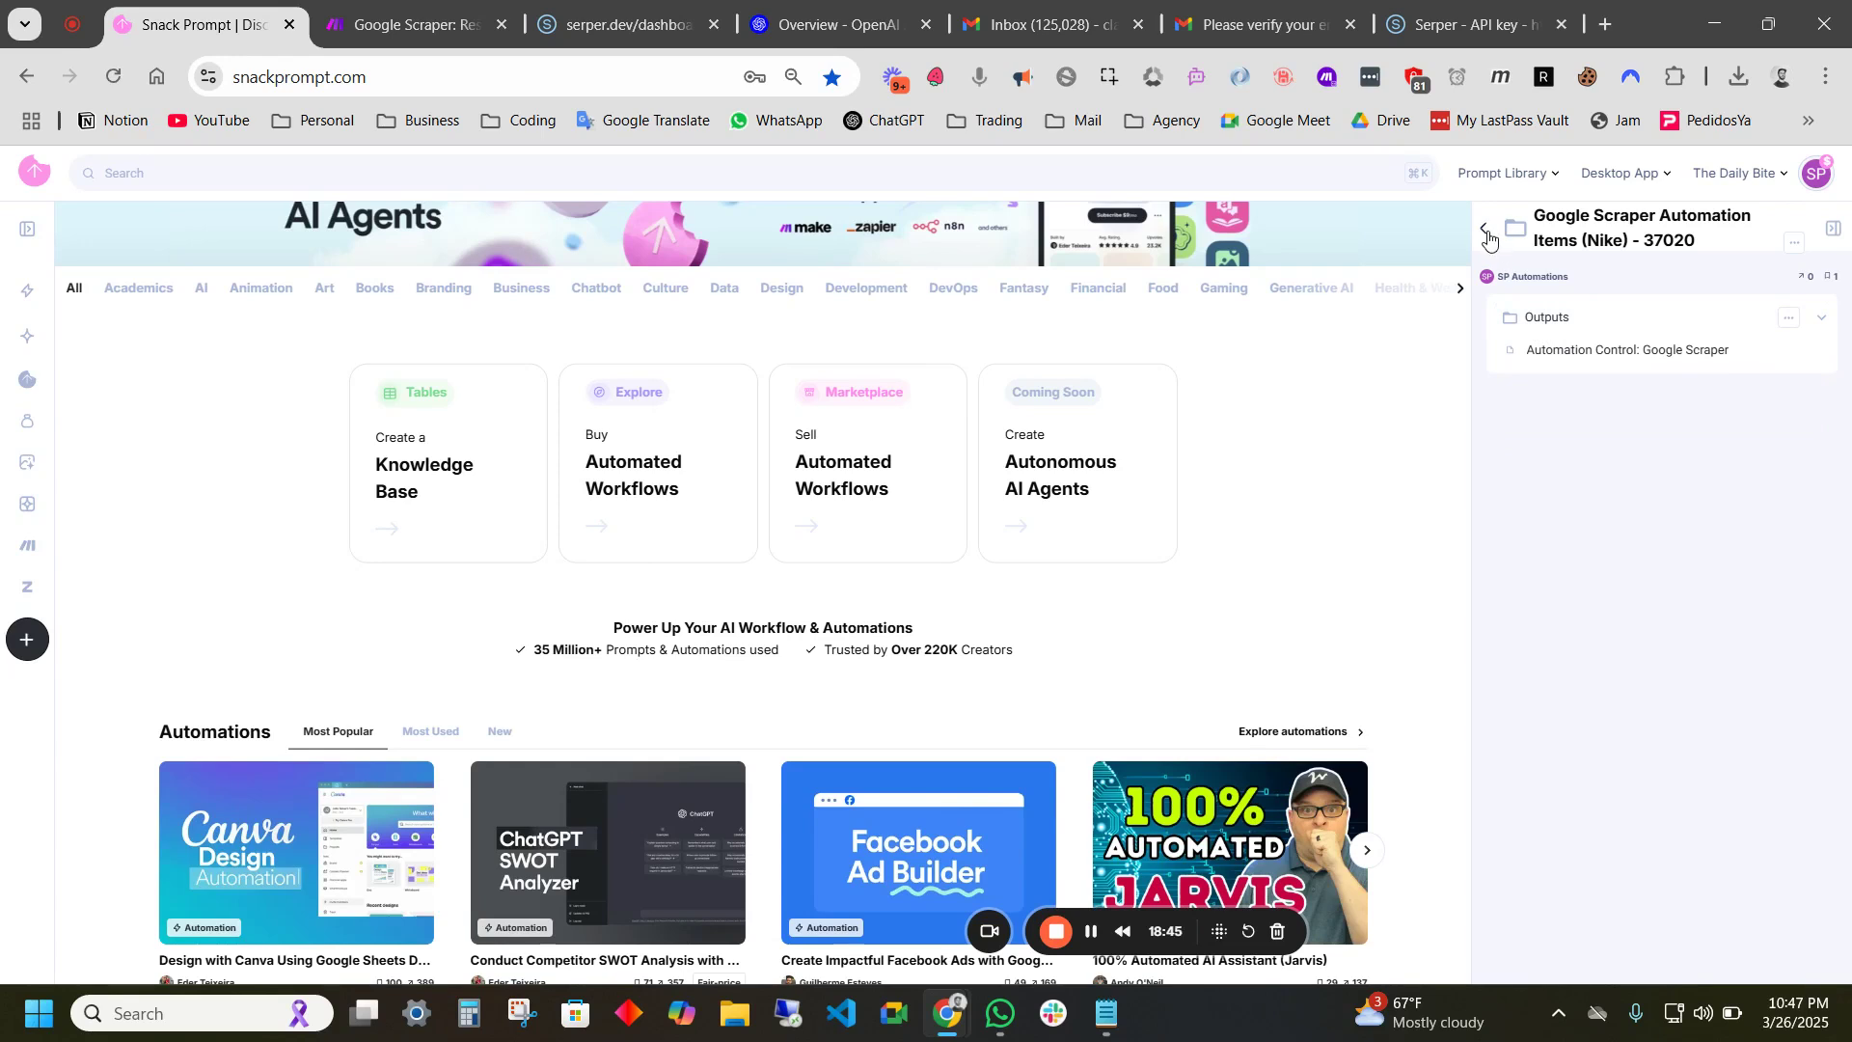
left_click(1485, 231)
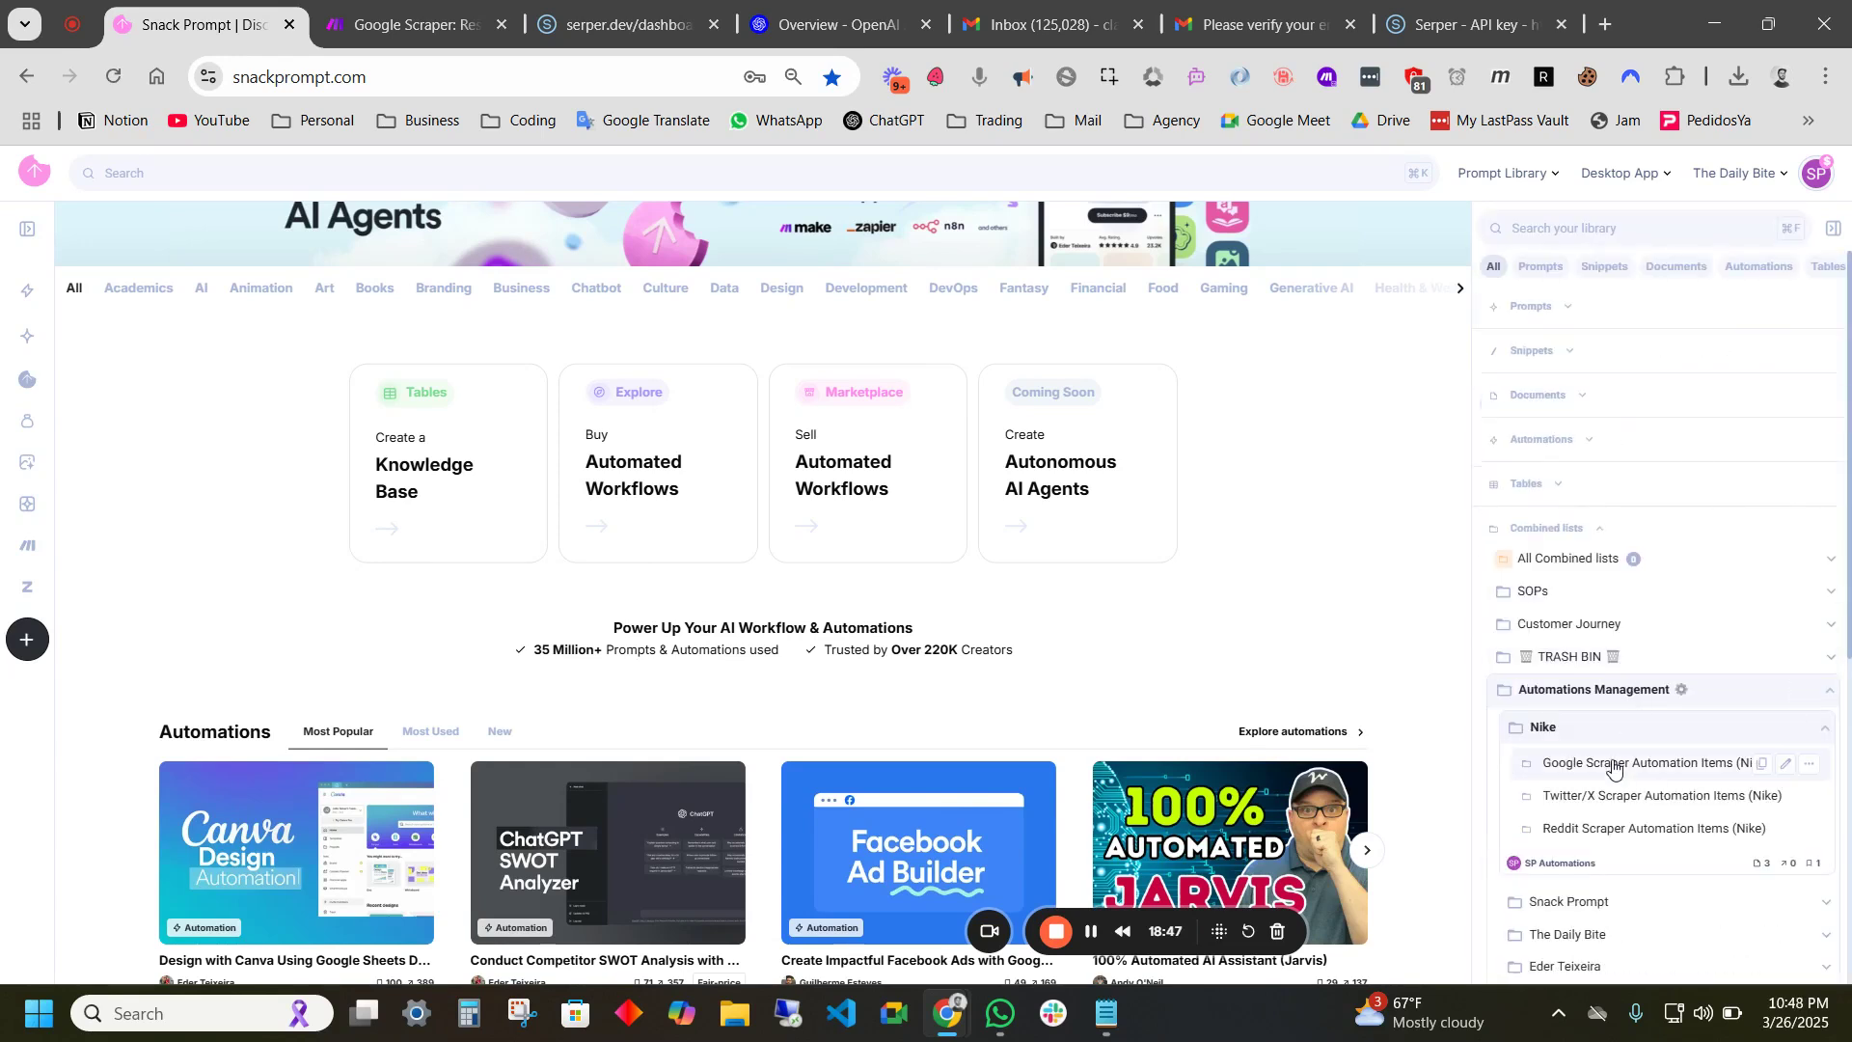
scroll(1625, 593, "down", 2)
left_click(1575, 489)
left_click(1559, 453)
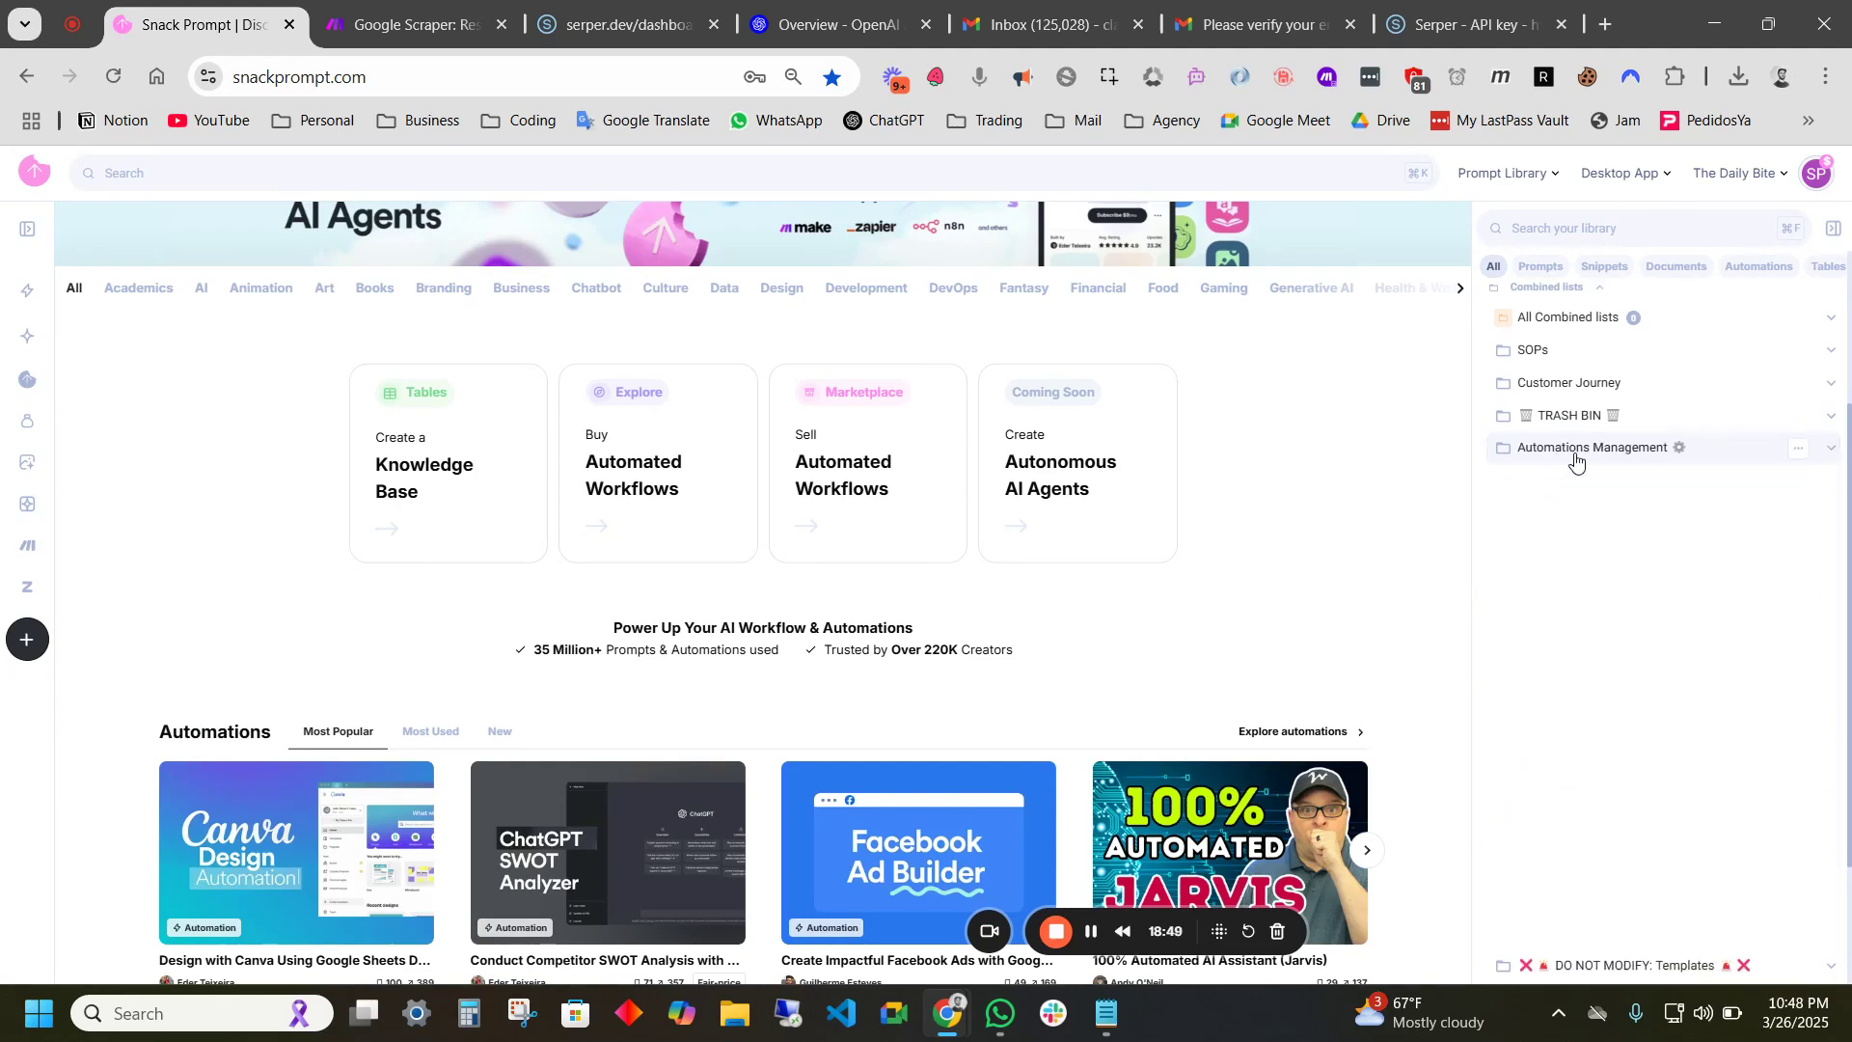
left_click(1540, 789)
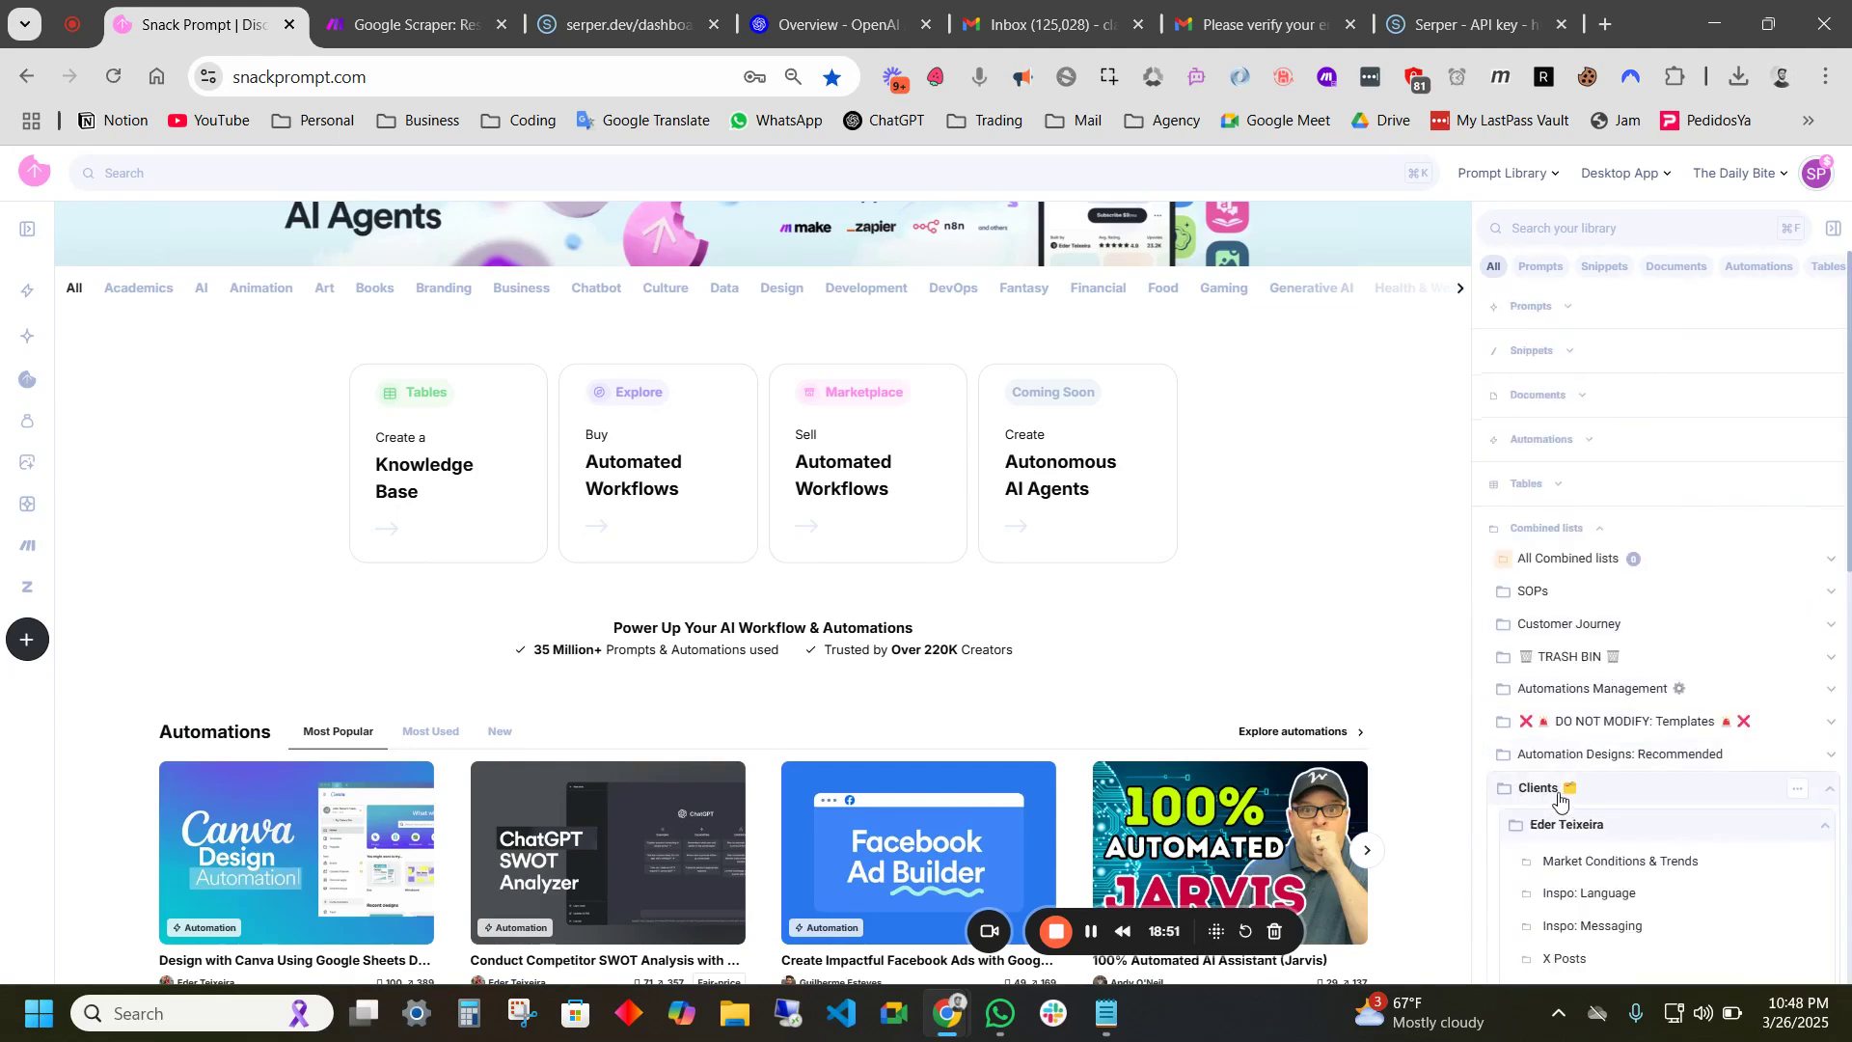
scroll(1606, 738, "down", 5)
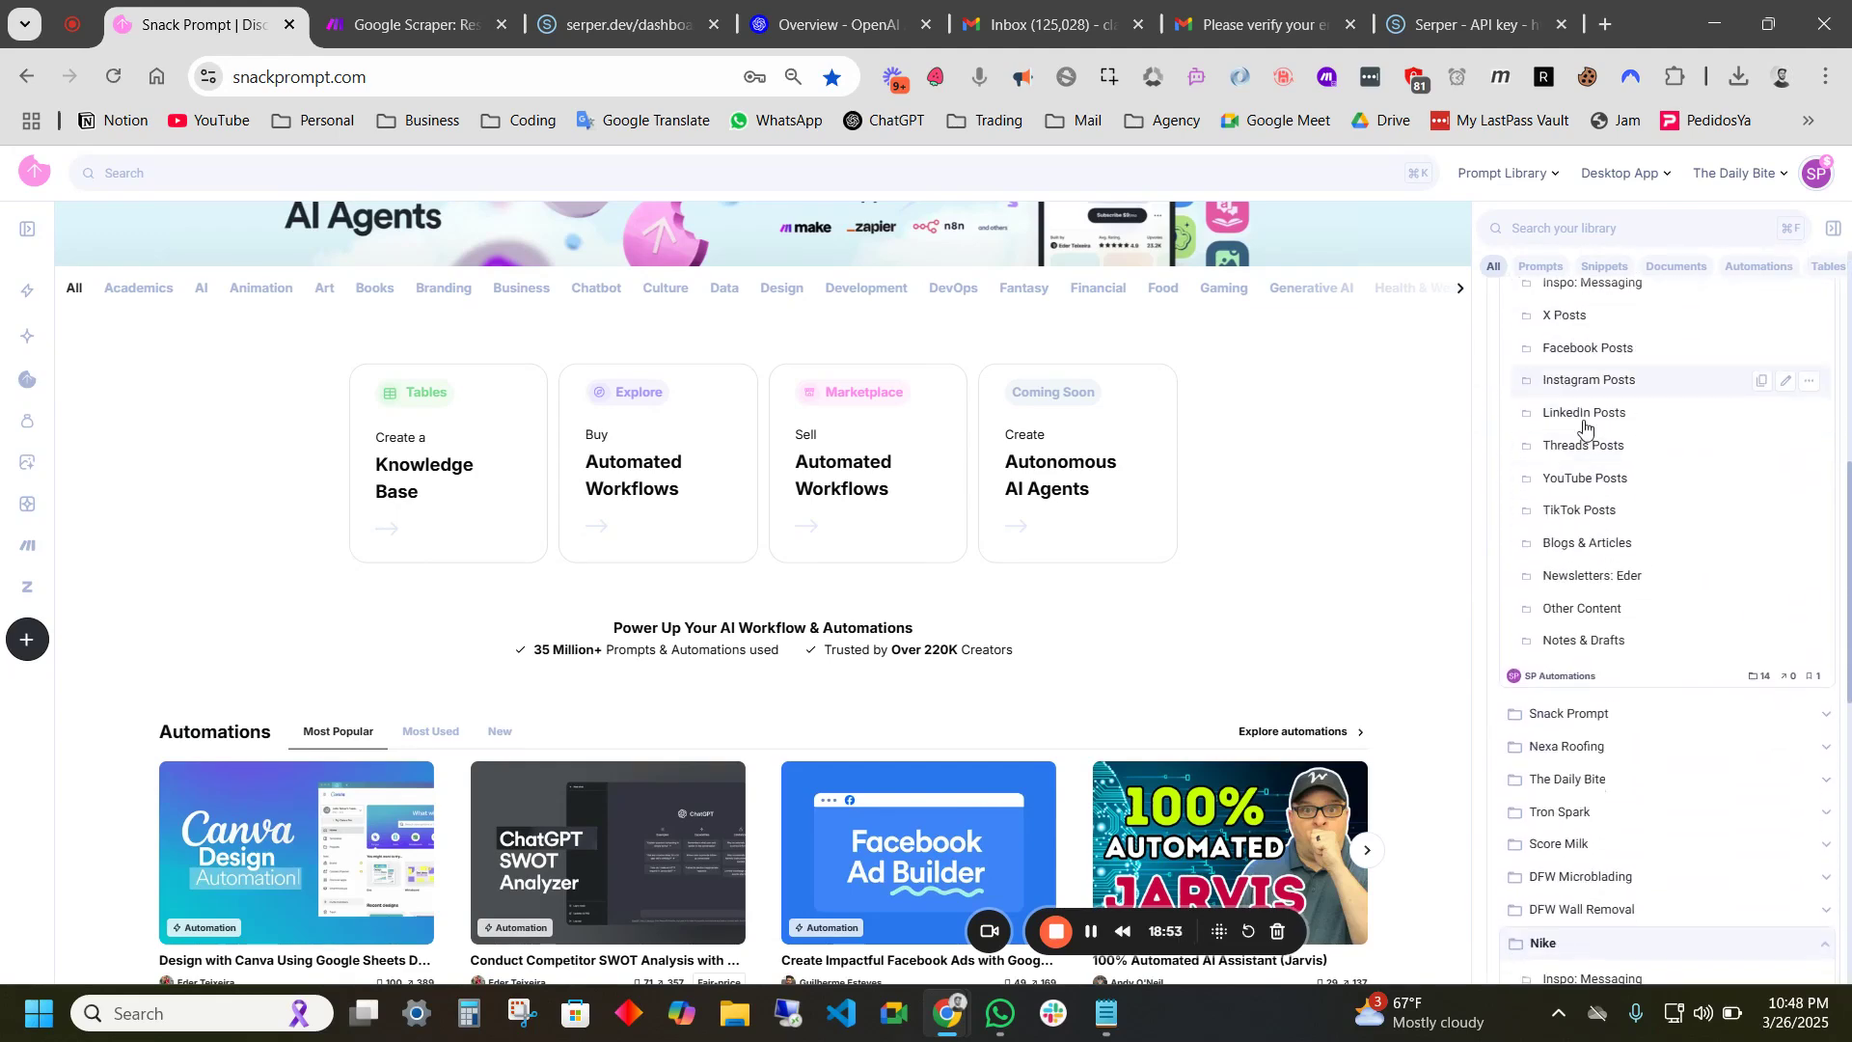
left_click(1563, 341)
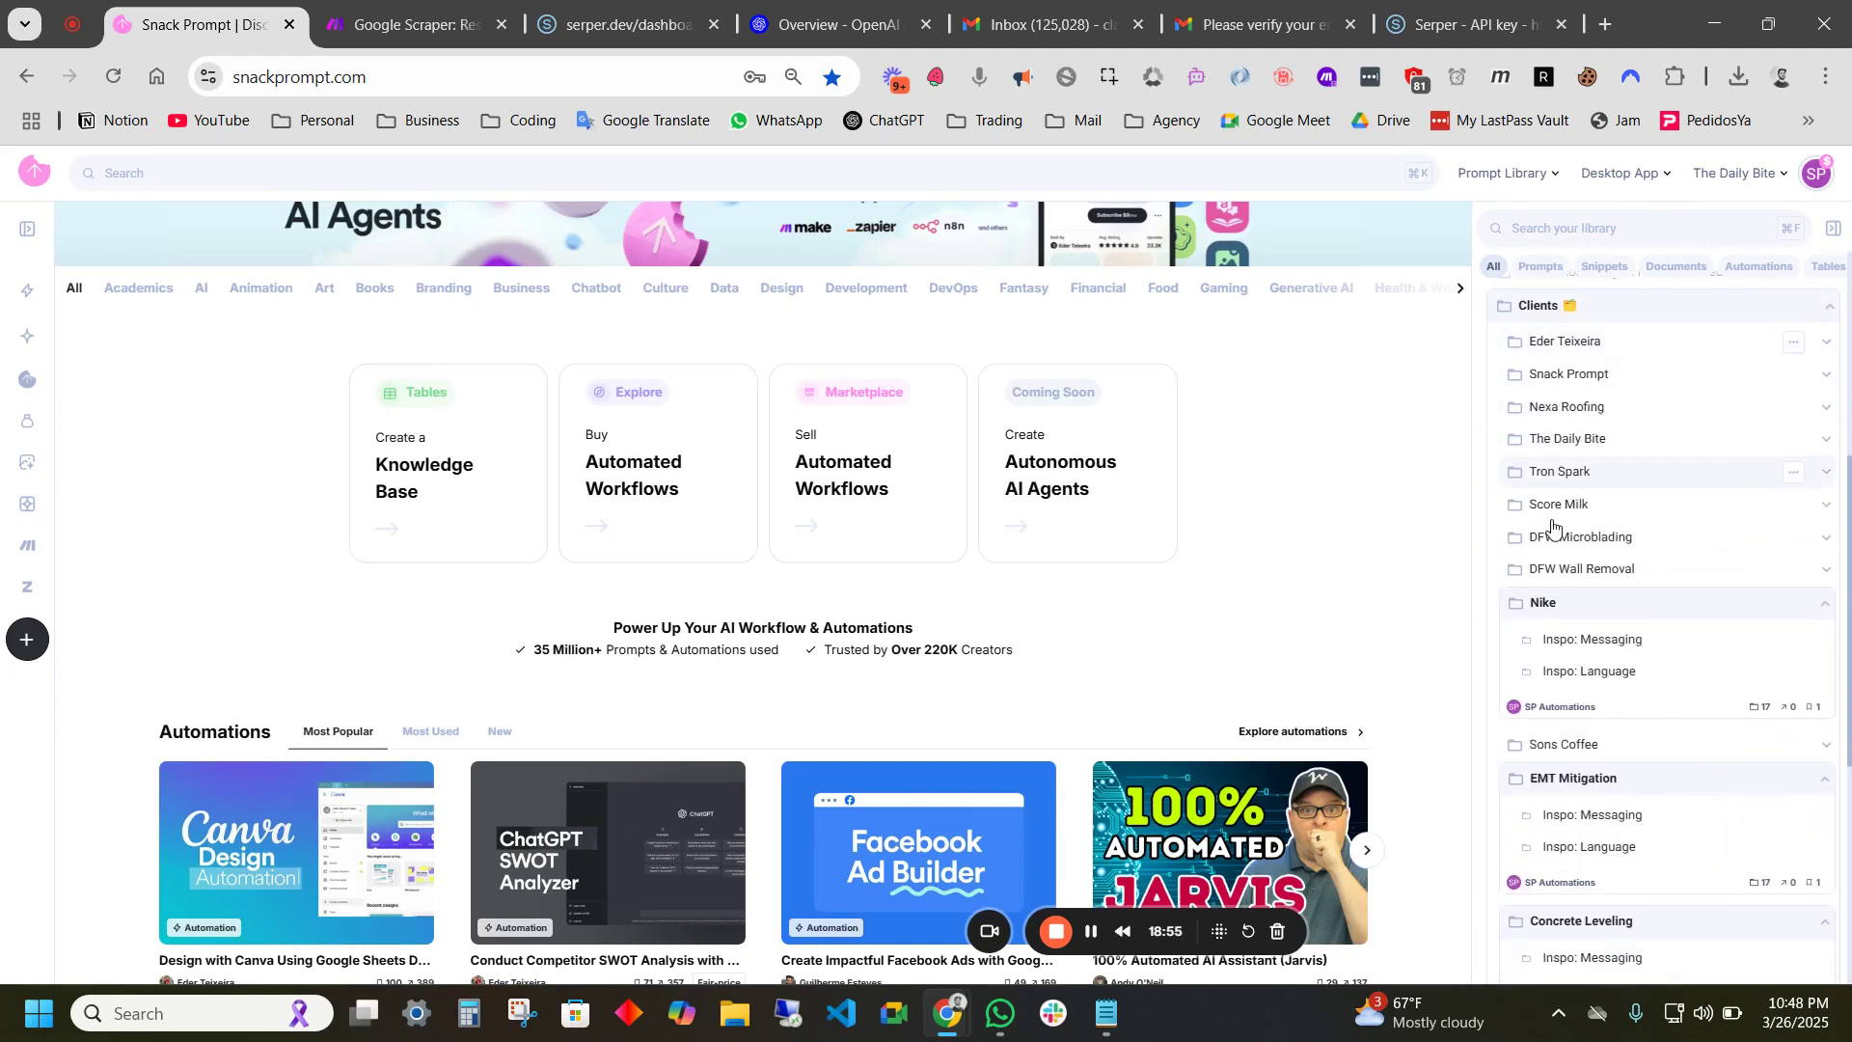
left_click(1555, 608)
left_click(1566, 669)
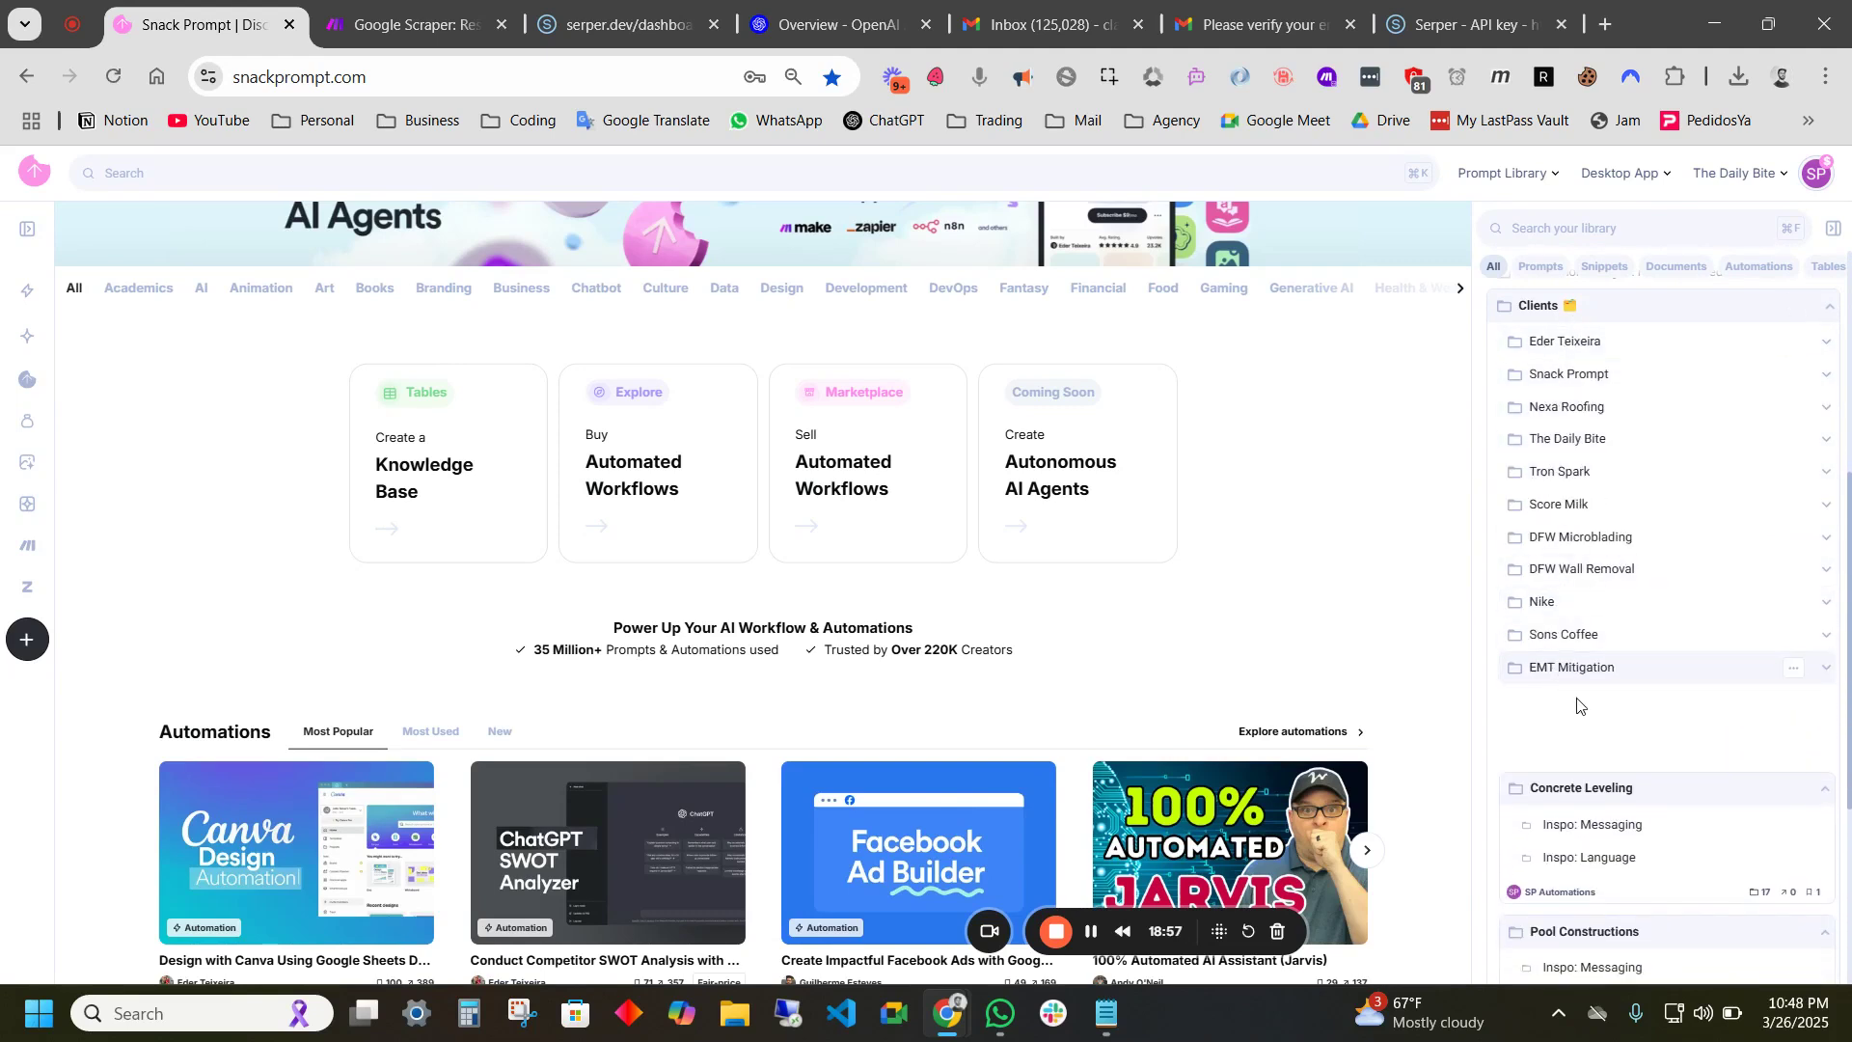
left_click(1558, 701)
left_click(1580, 733)
left_click(1570, 767)
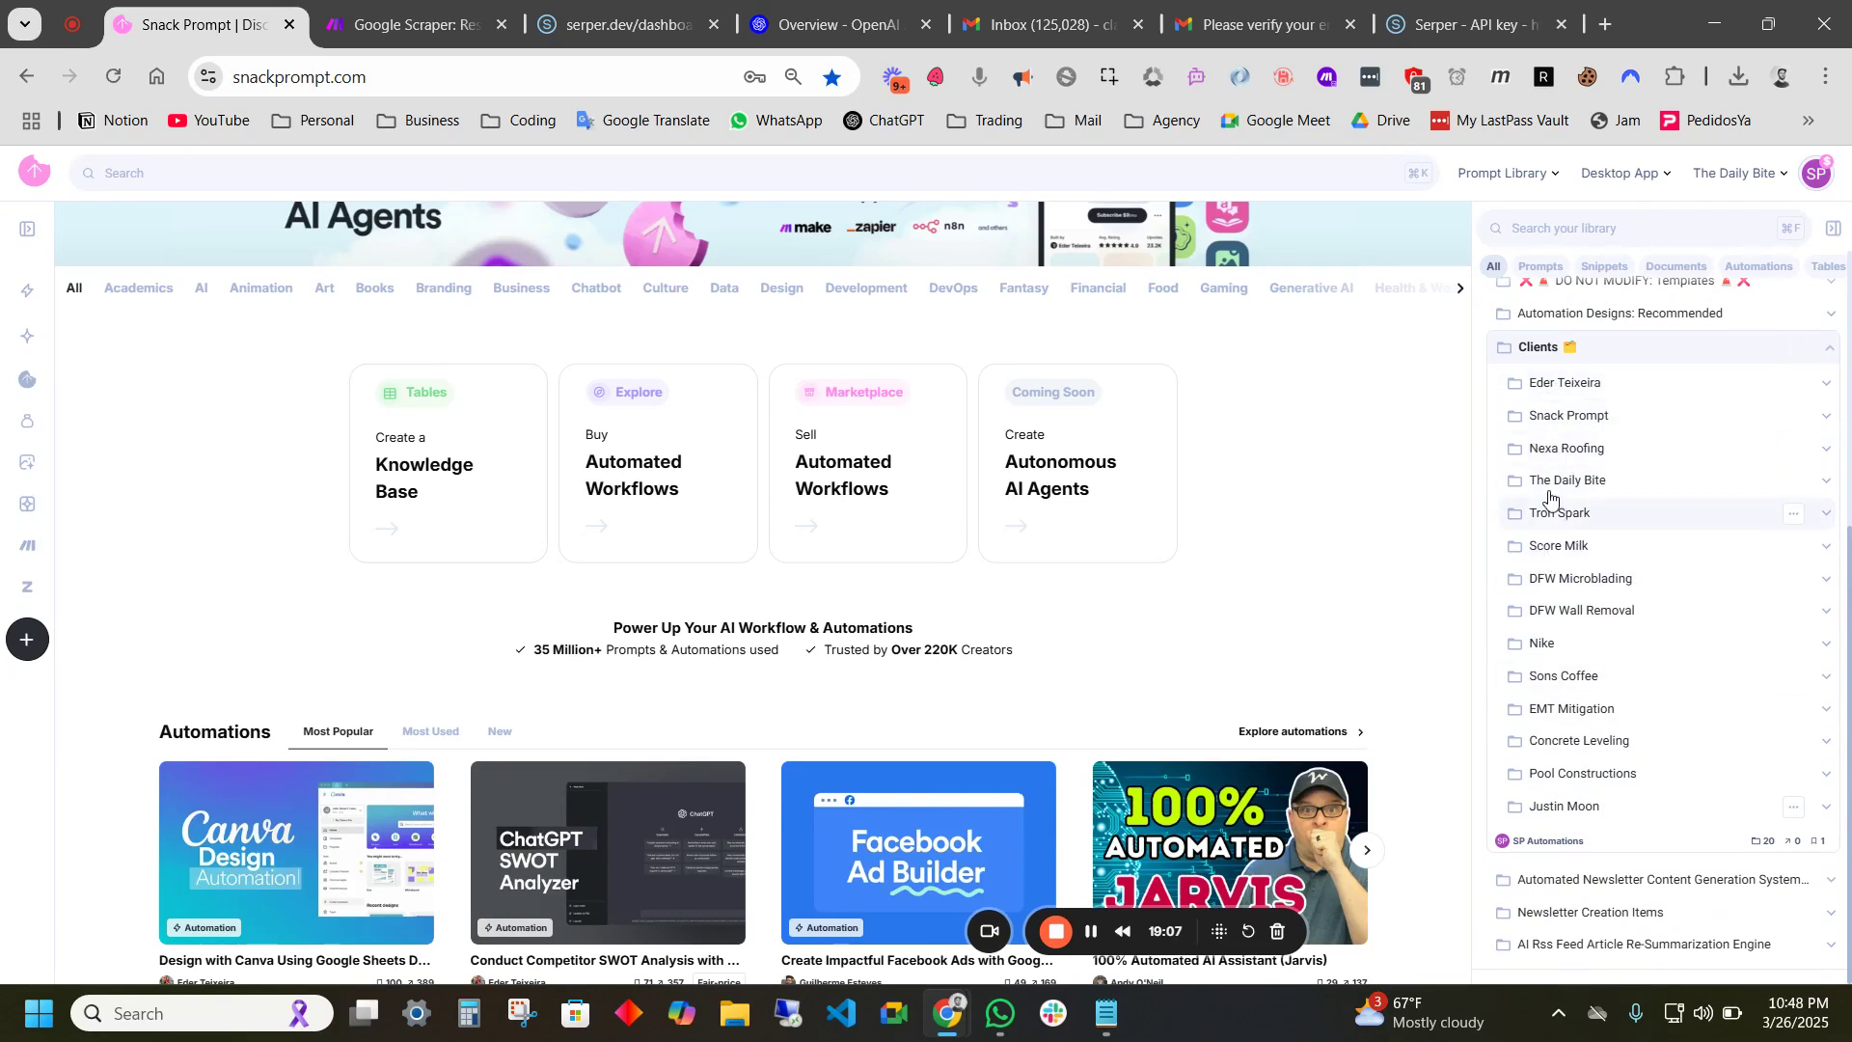
- Peek into Score Milk and DFW Microblading, then expand Nike to show its Inspo lists
left_click(1572, 547)
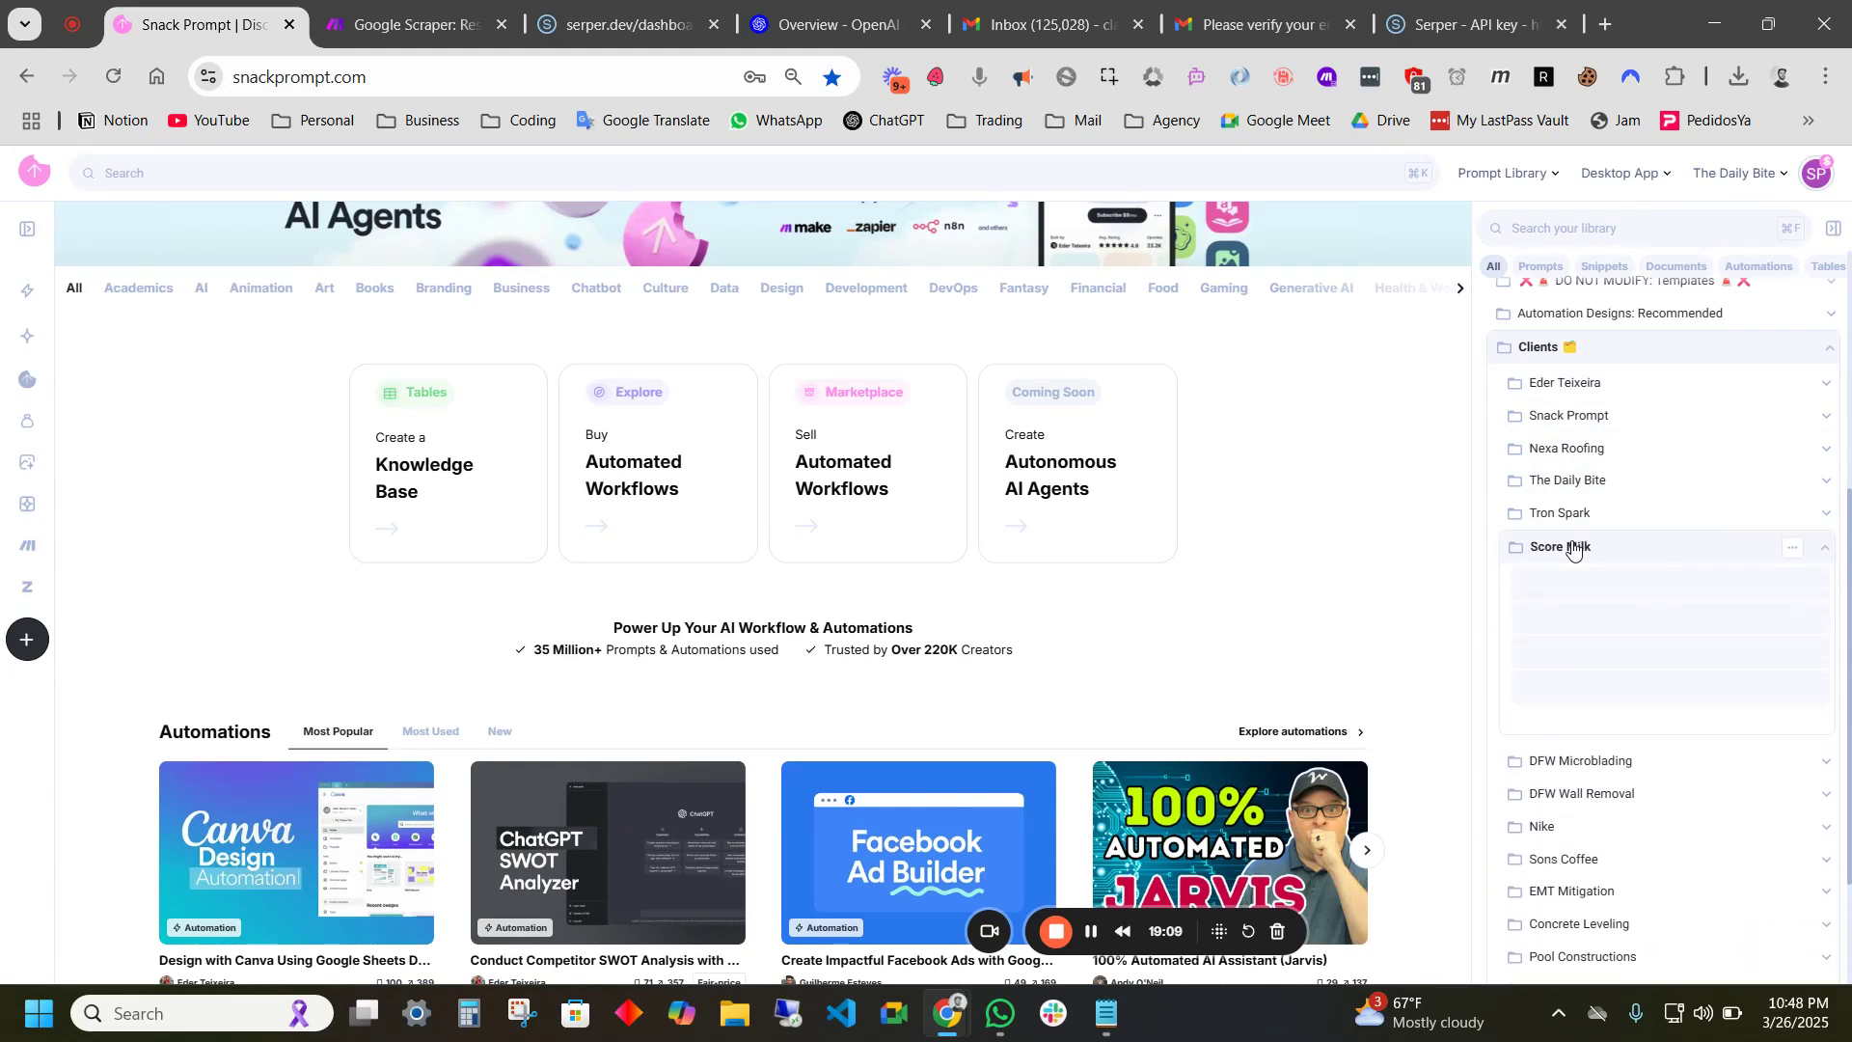
left_click(1645, 547)
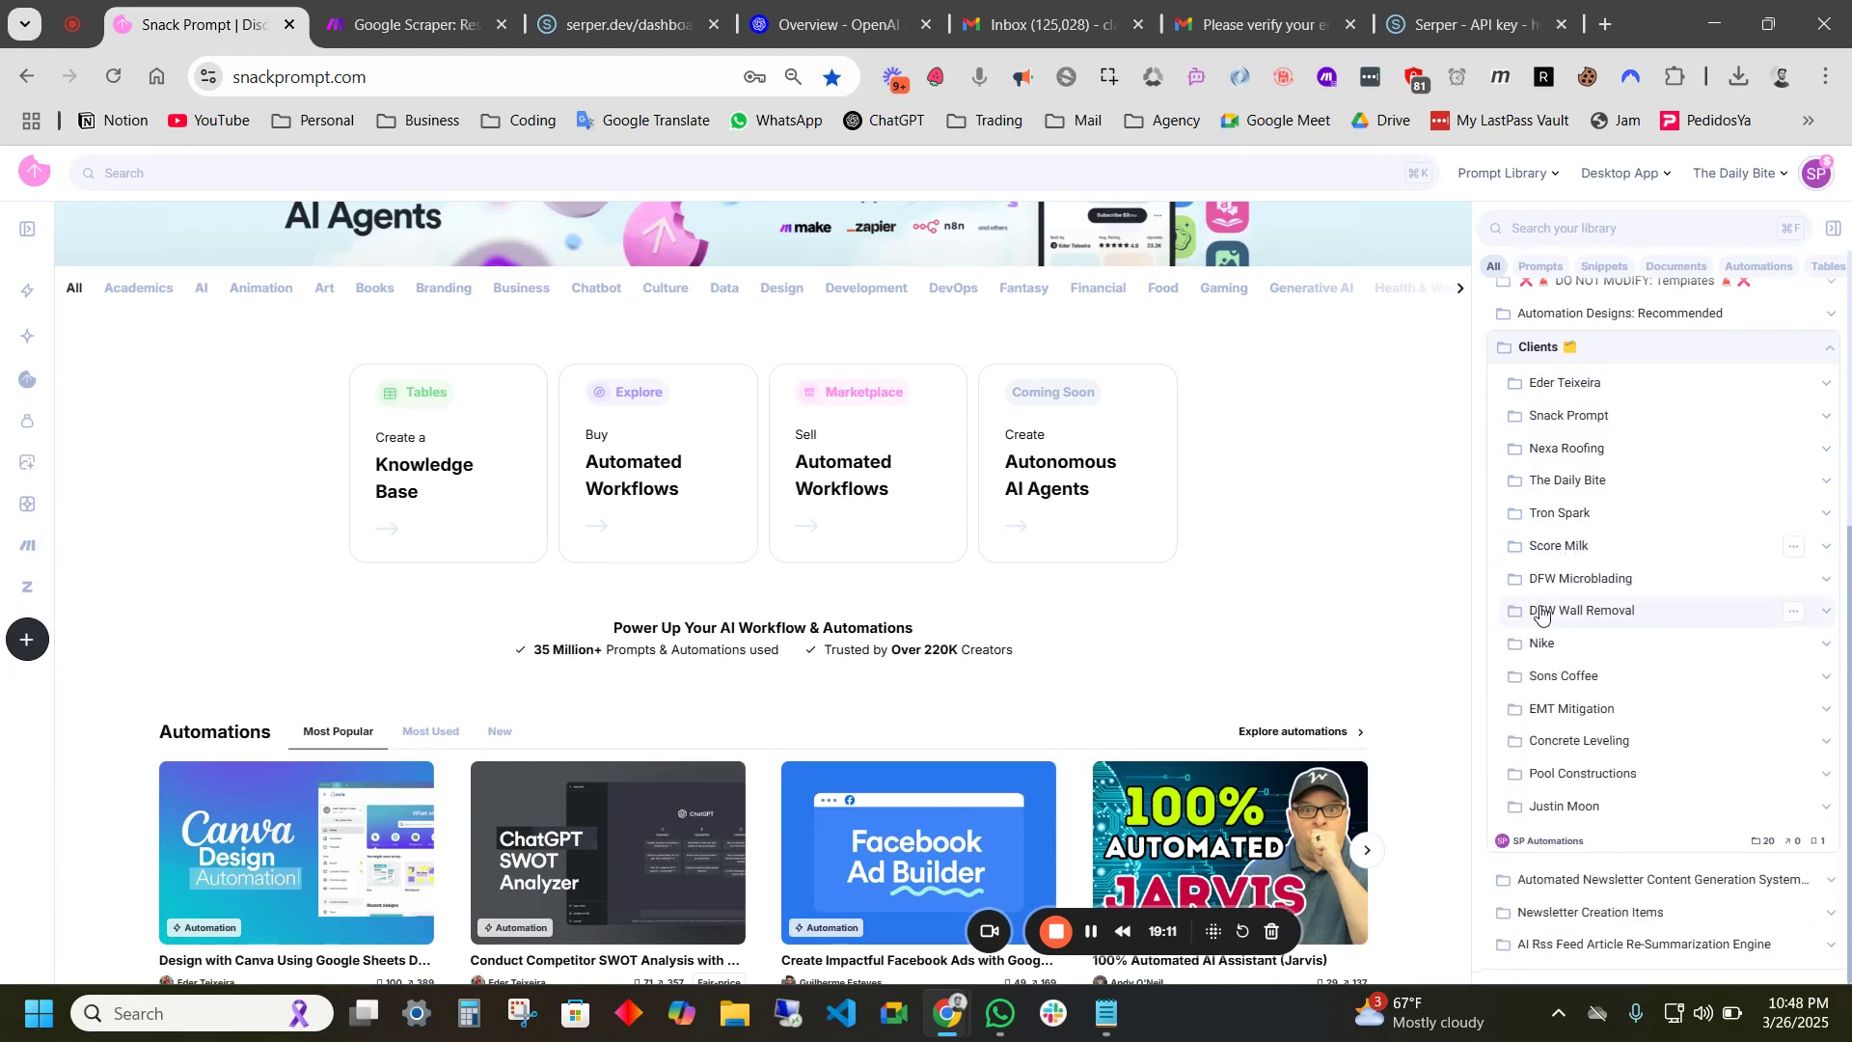
left_click(1578, 579)
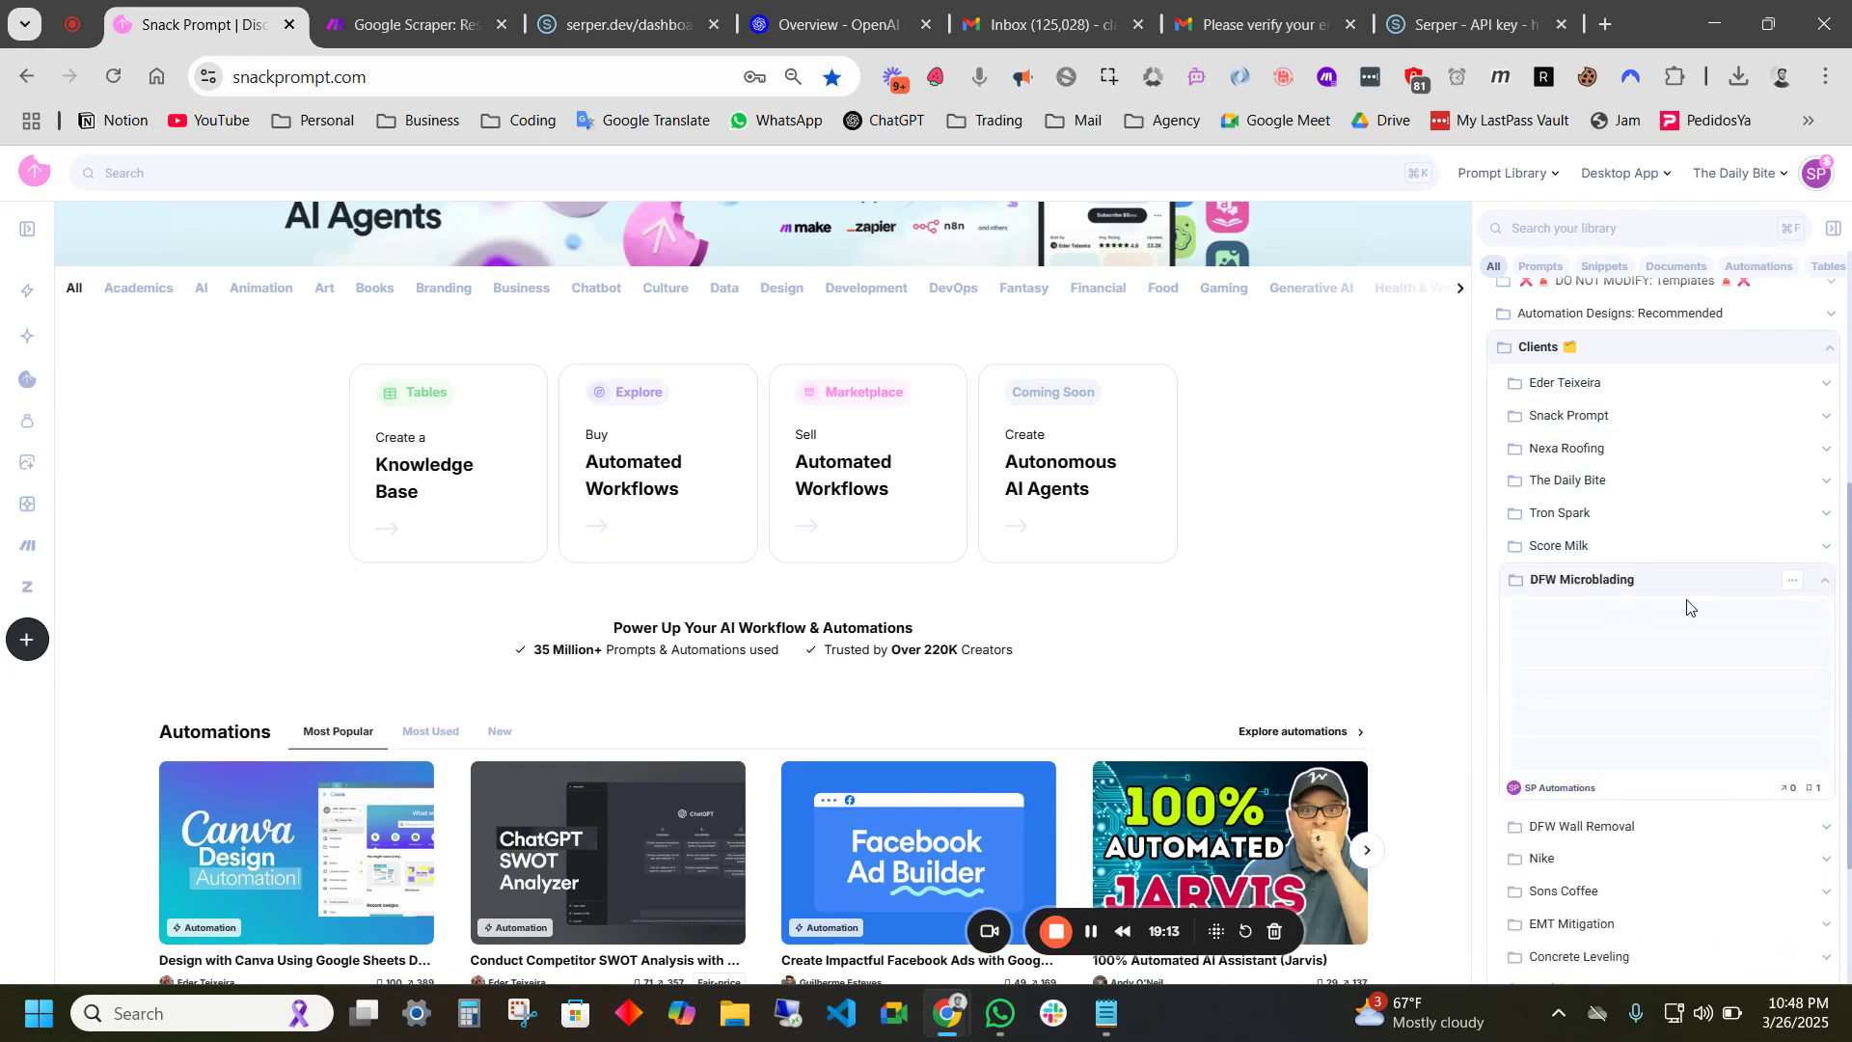
left_click(1640, 583)
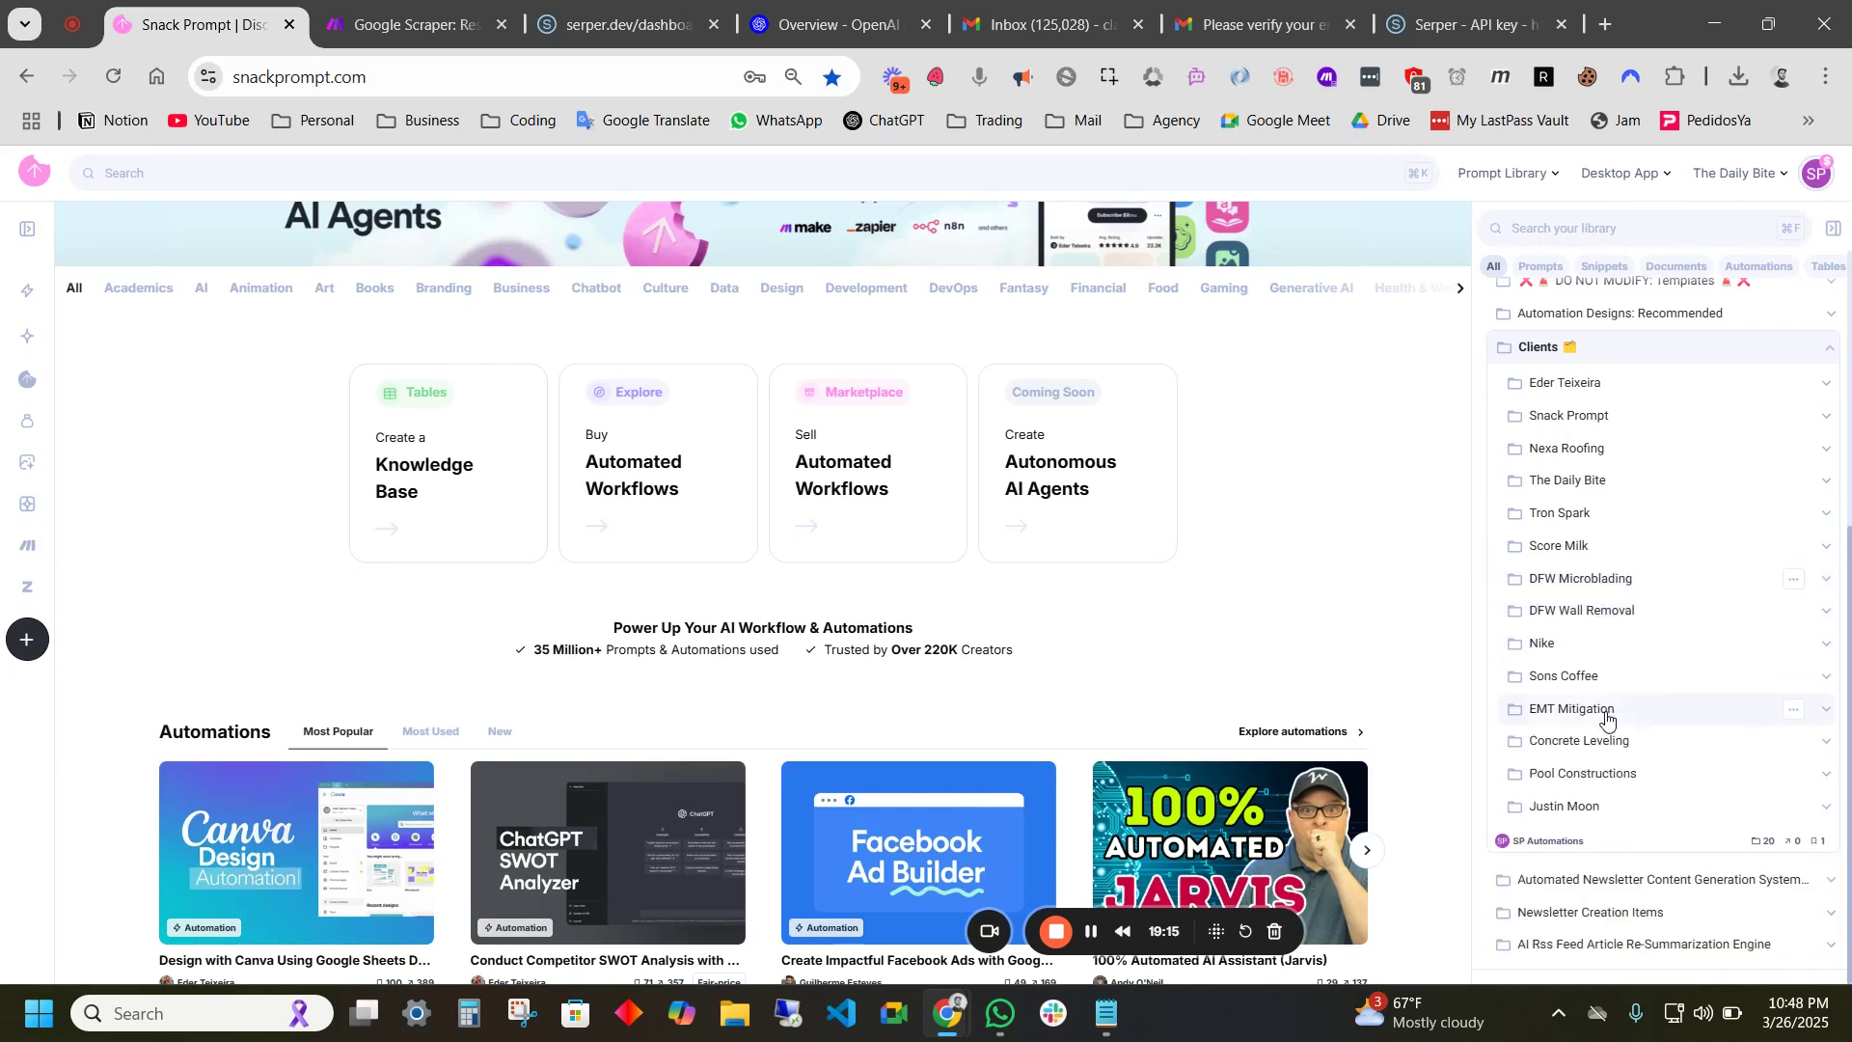
left_click(1608, 643)
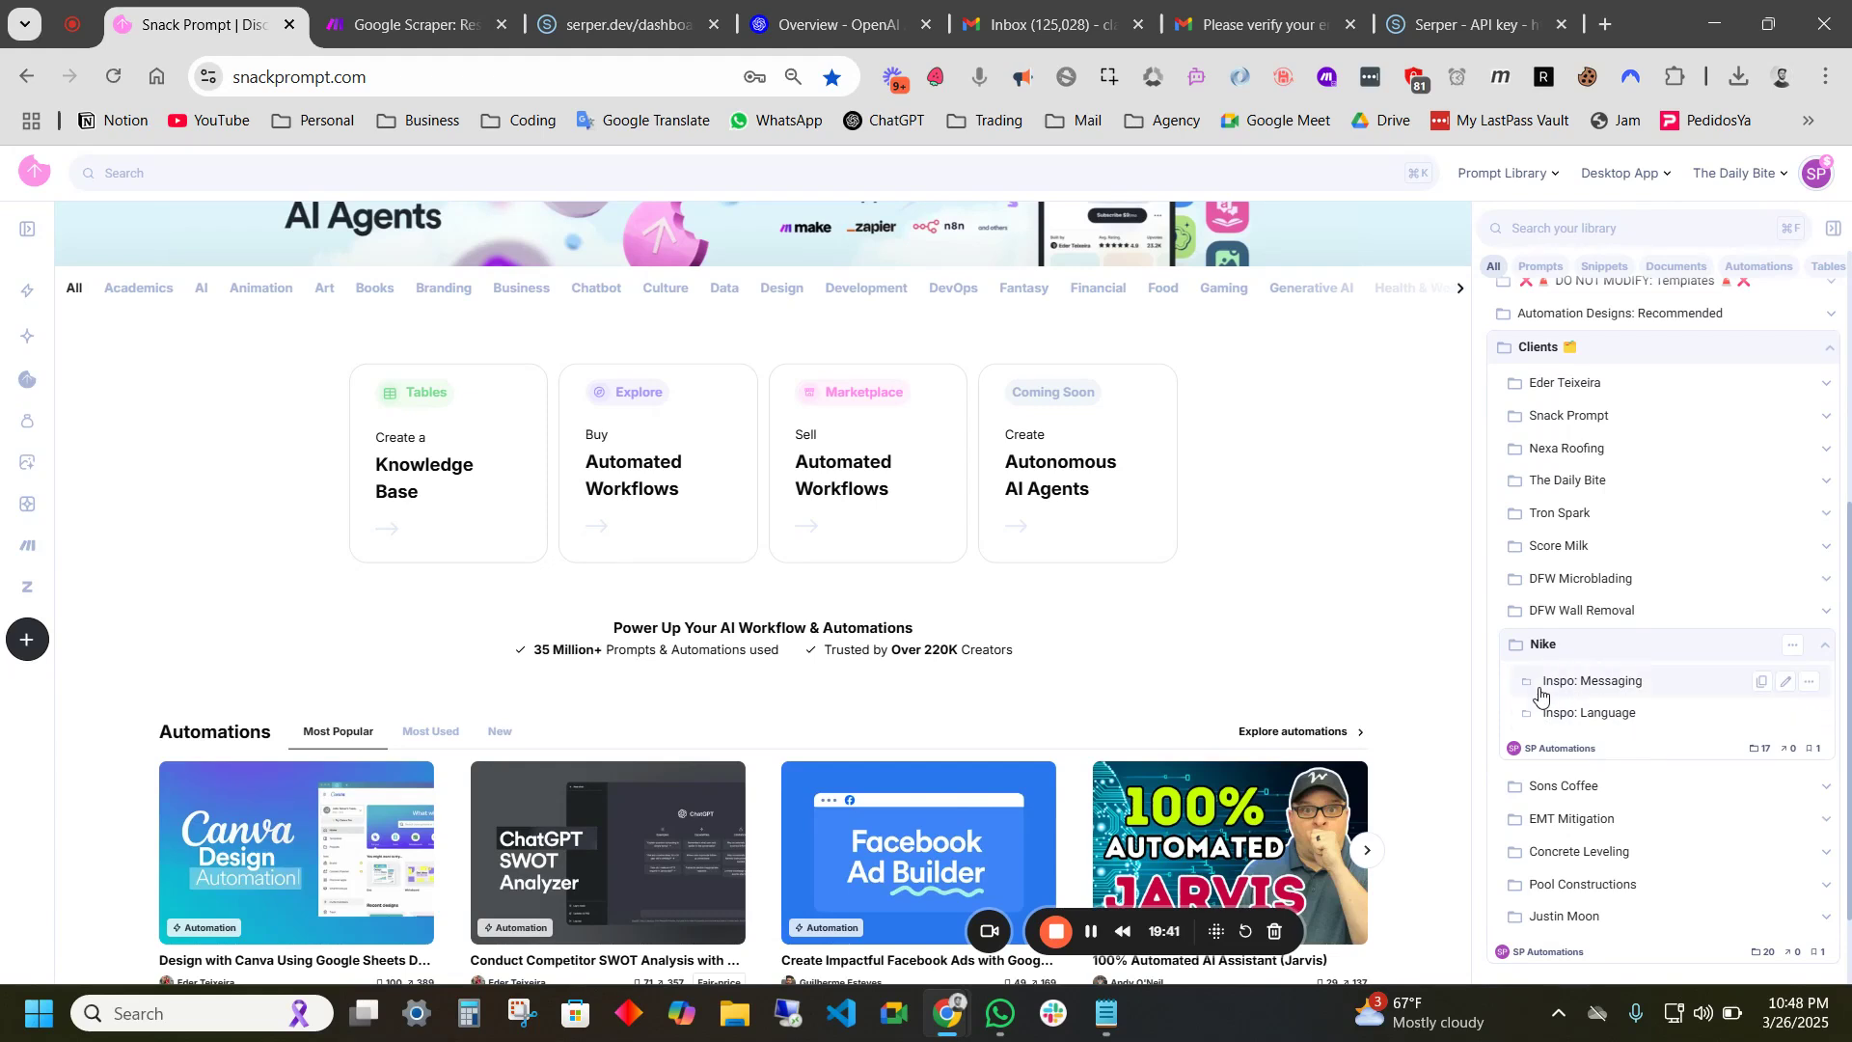
- Open Nike's Inspo: Messaging list, collapse Monday 03/24/2025 and expand Wednesday 03/26/2025 to its X and Google items
left_click(1683, 689)
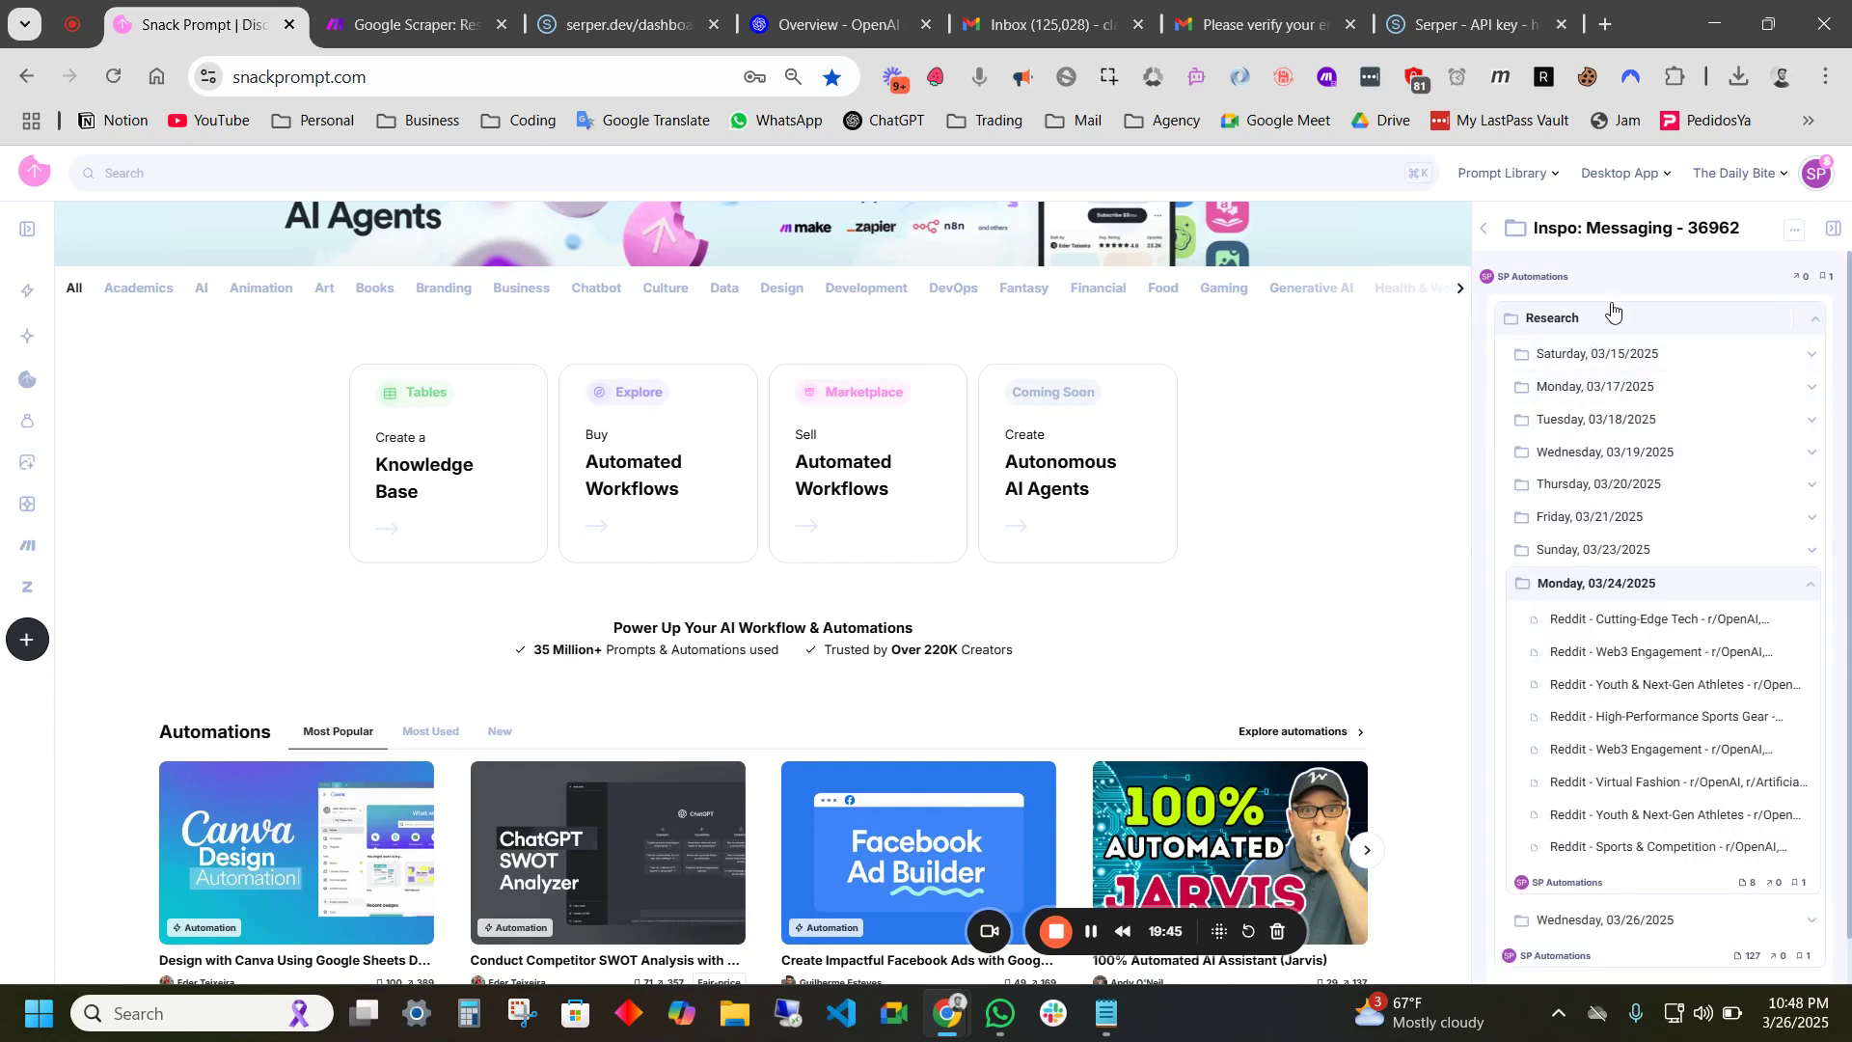
left_click(1572, 585)
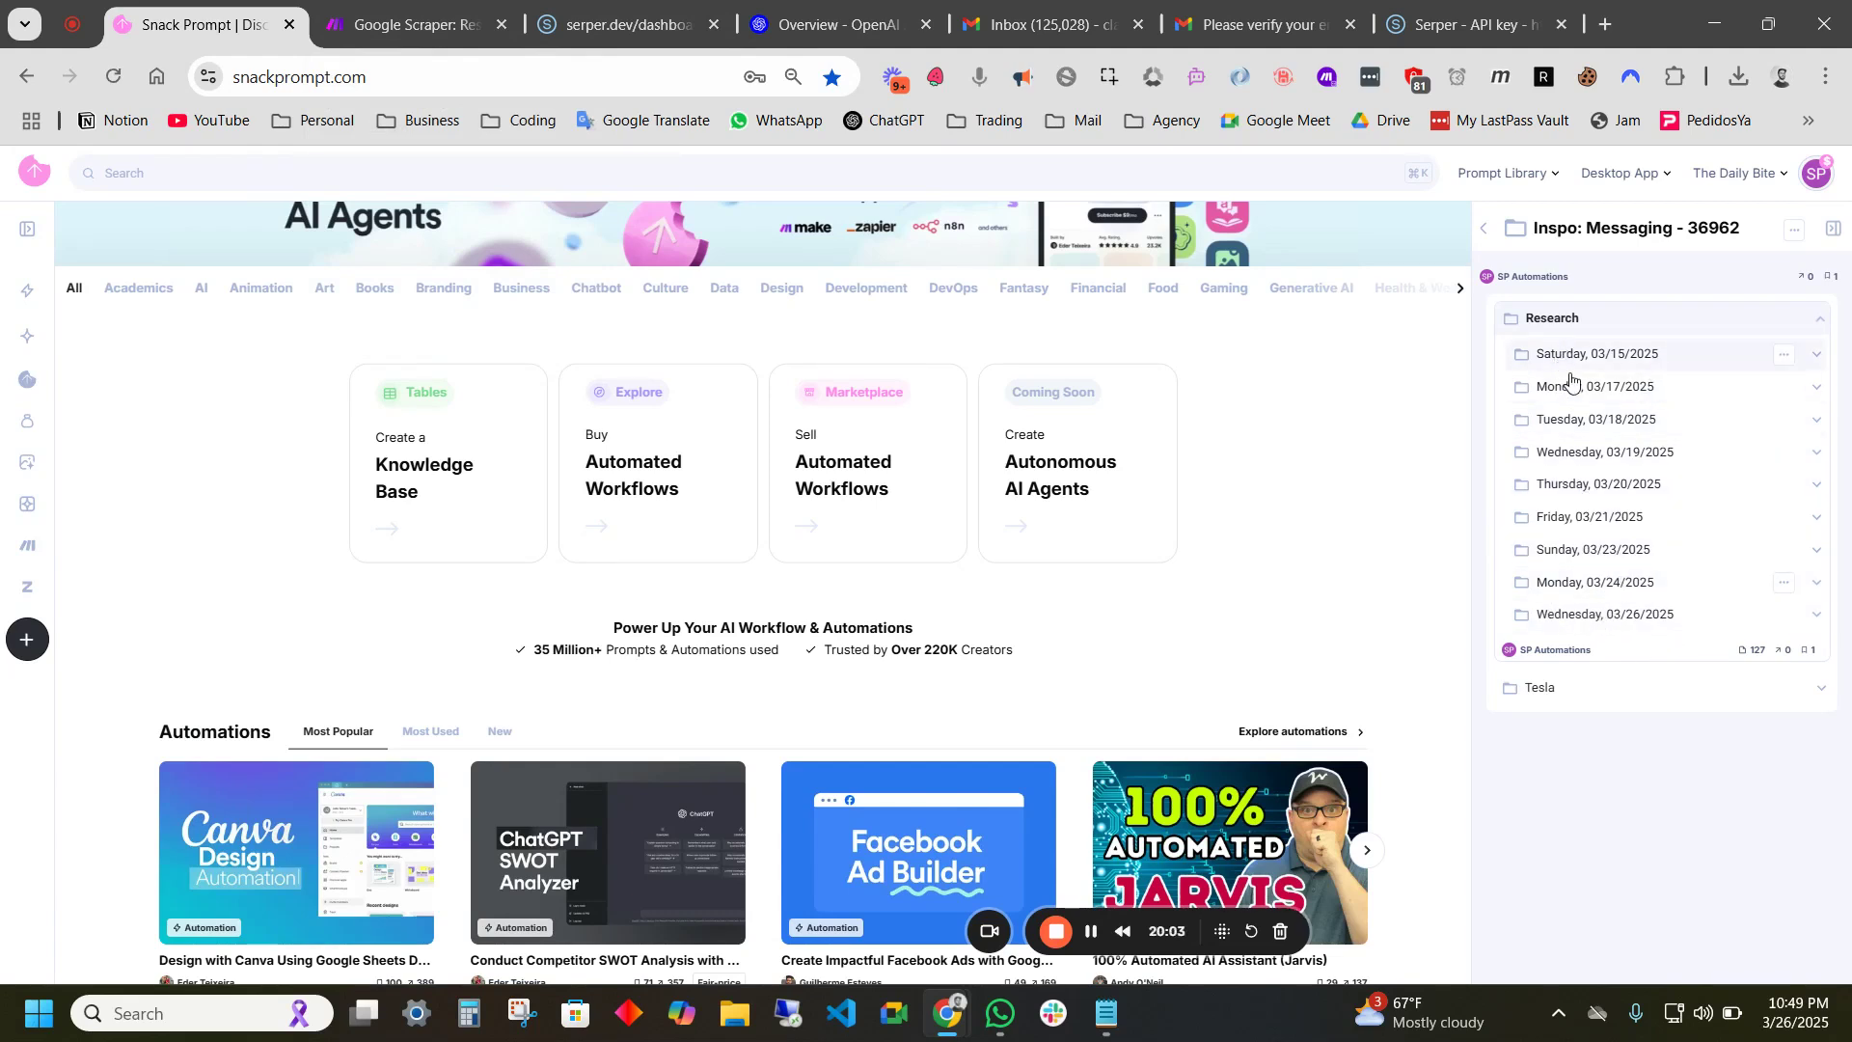
left_click(1596, 628)
scroll(1519, 483, "down", 3)
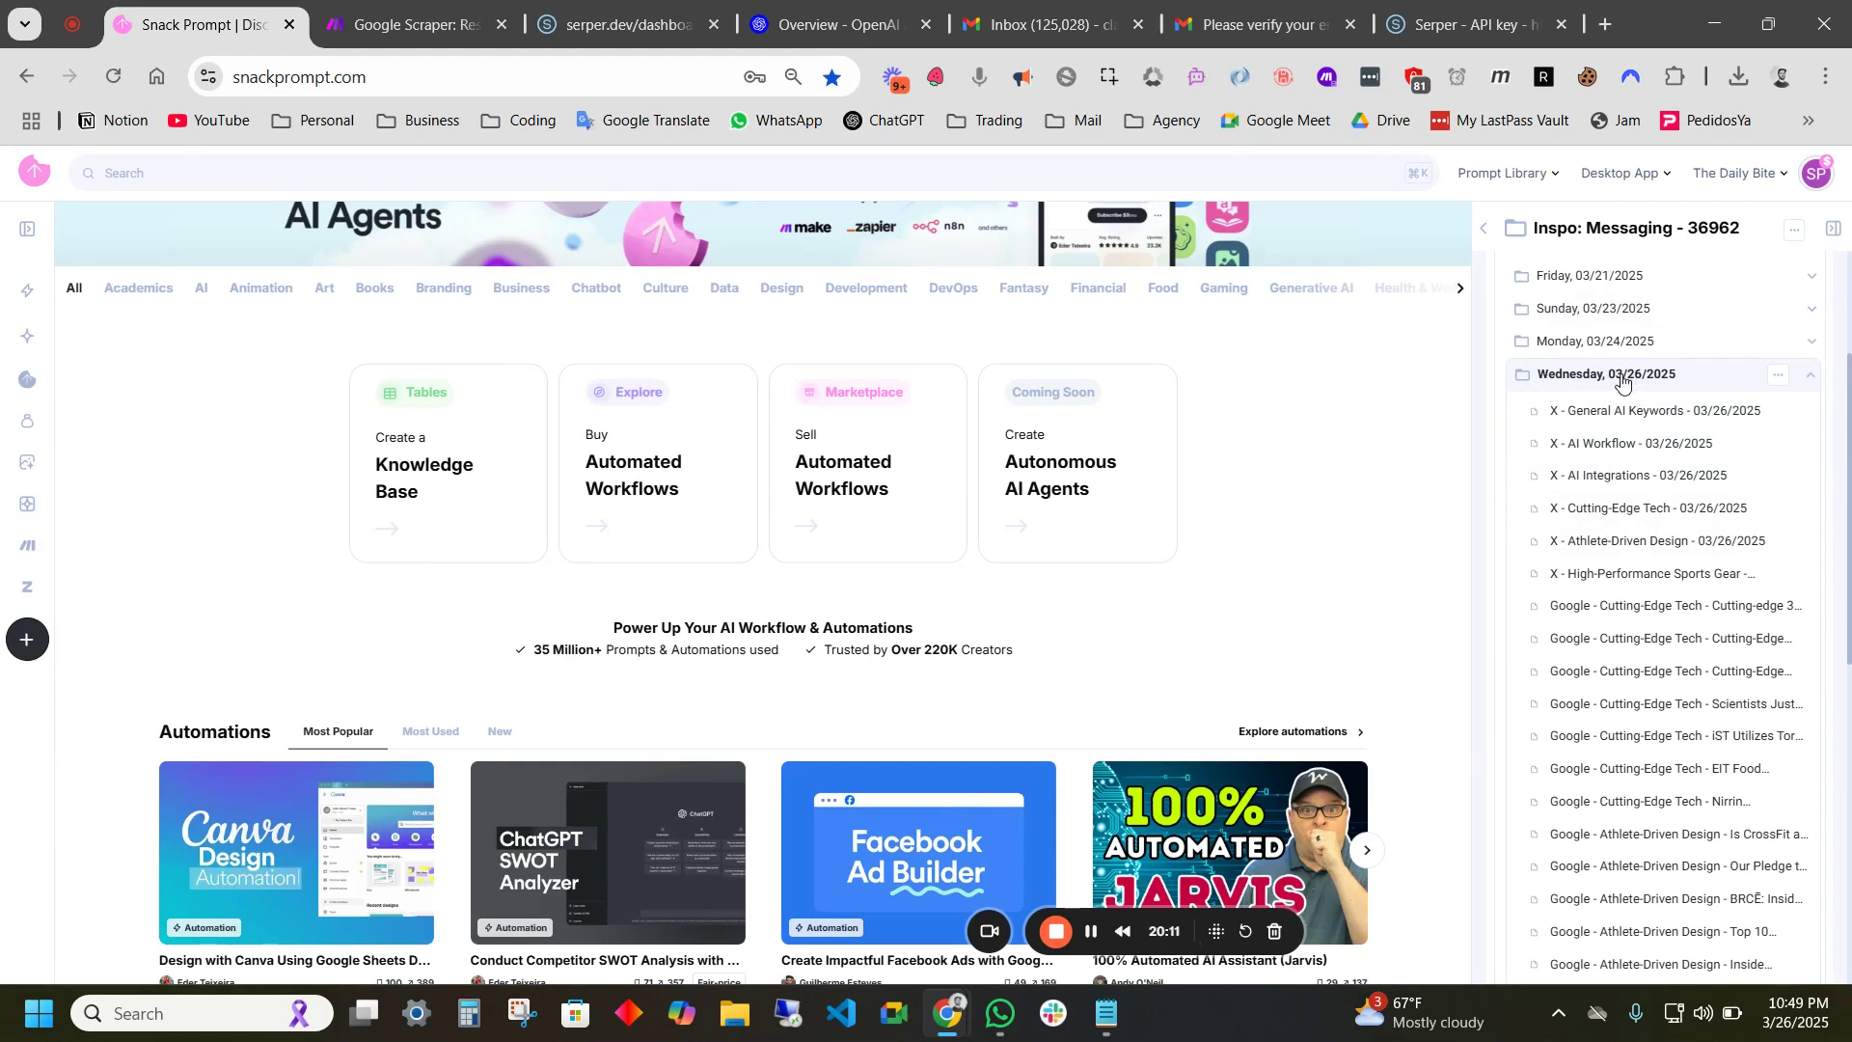
scroll(1678, 518, "down", 1)
scroll(1678, 518, "down", 3)
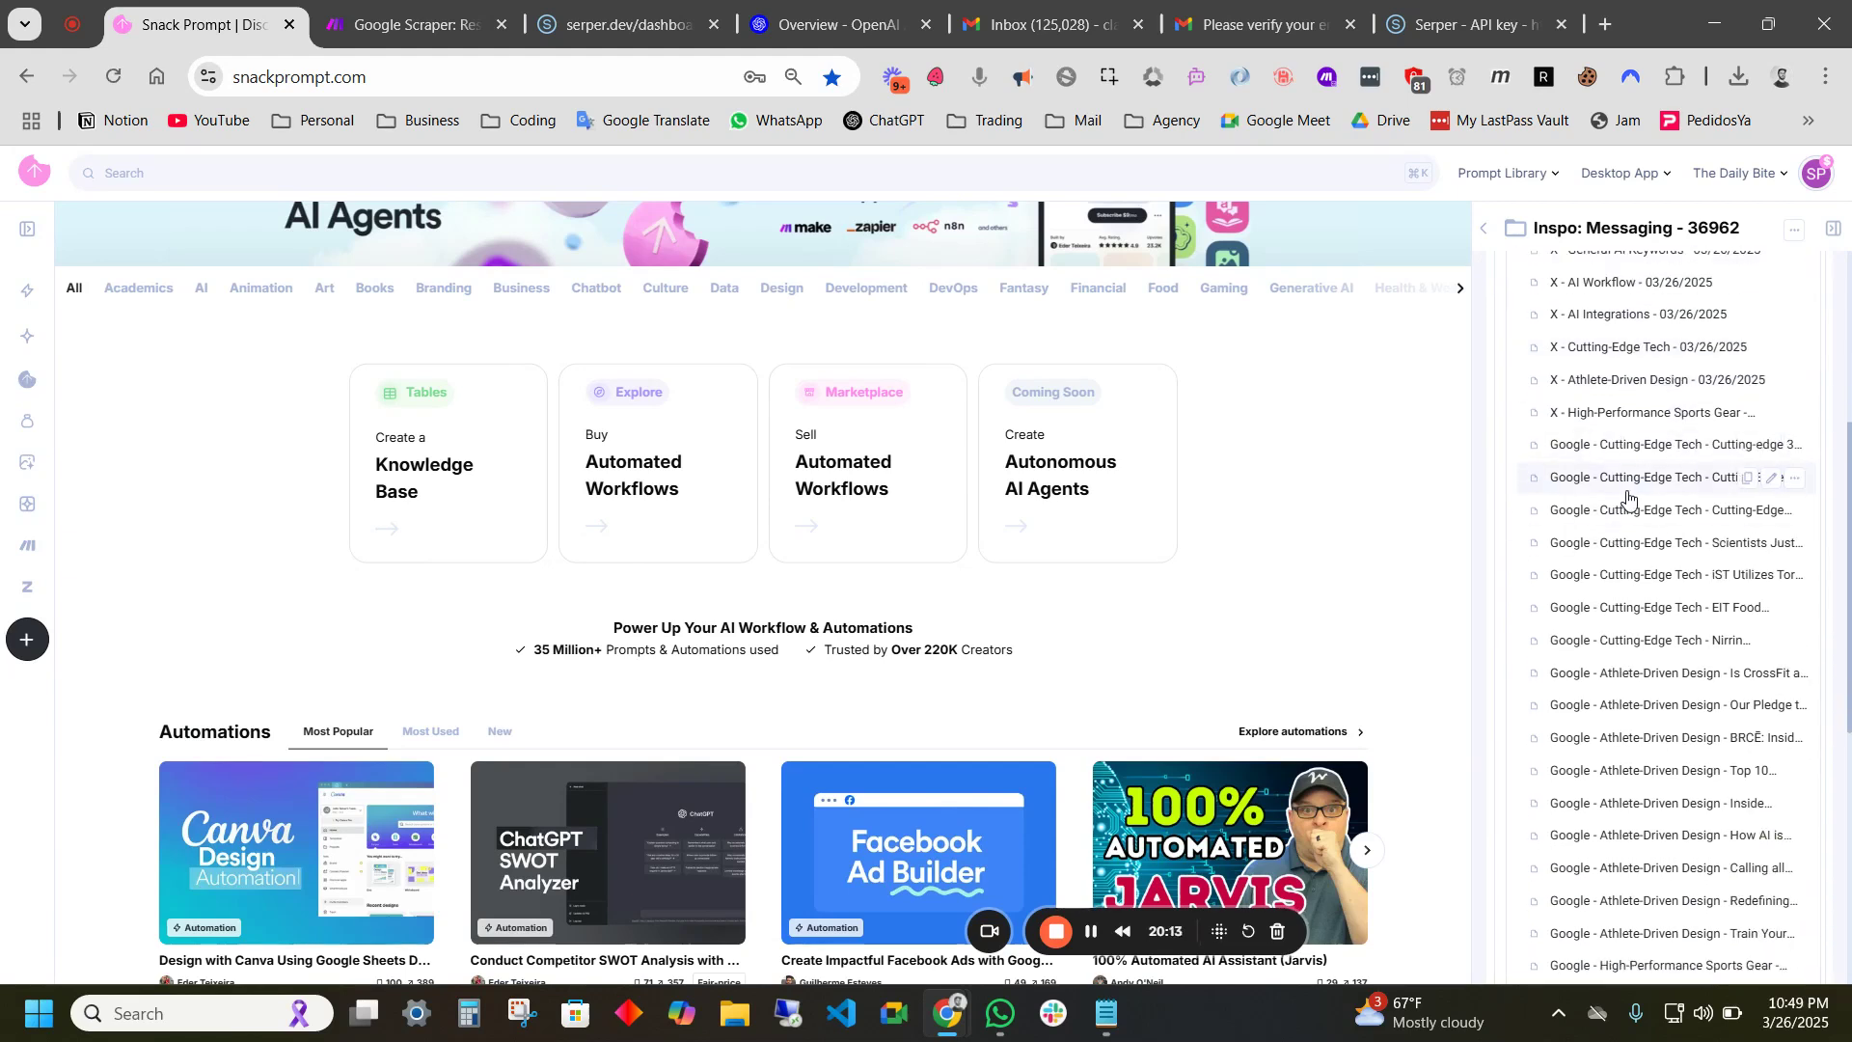
scroll(1617, 707, "down", 1)
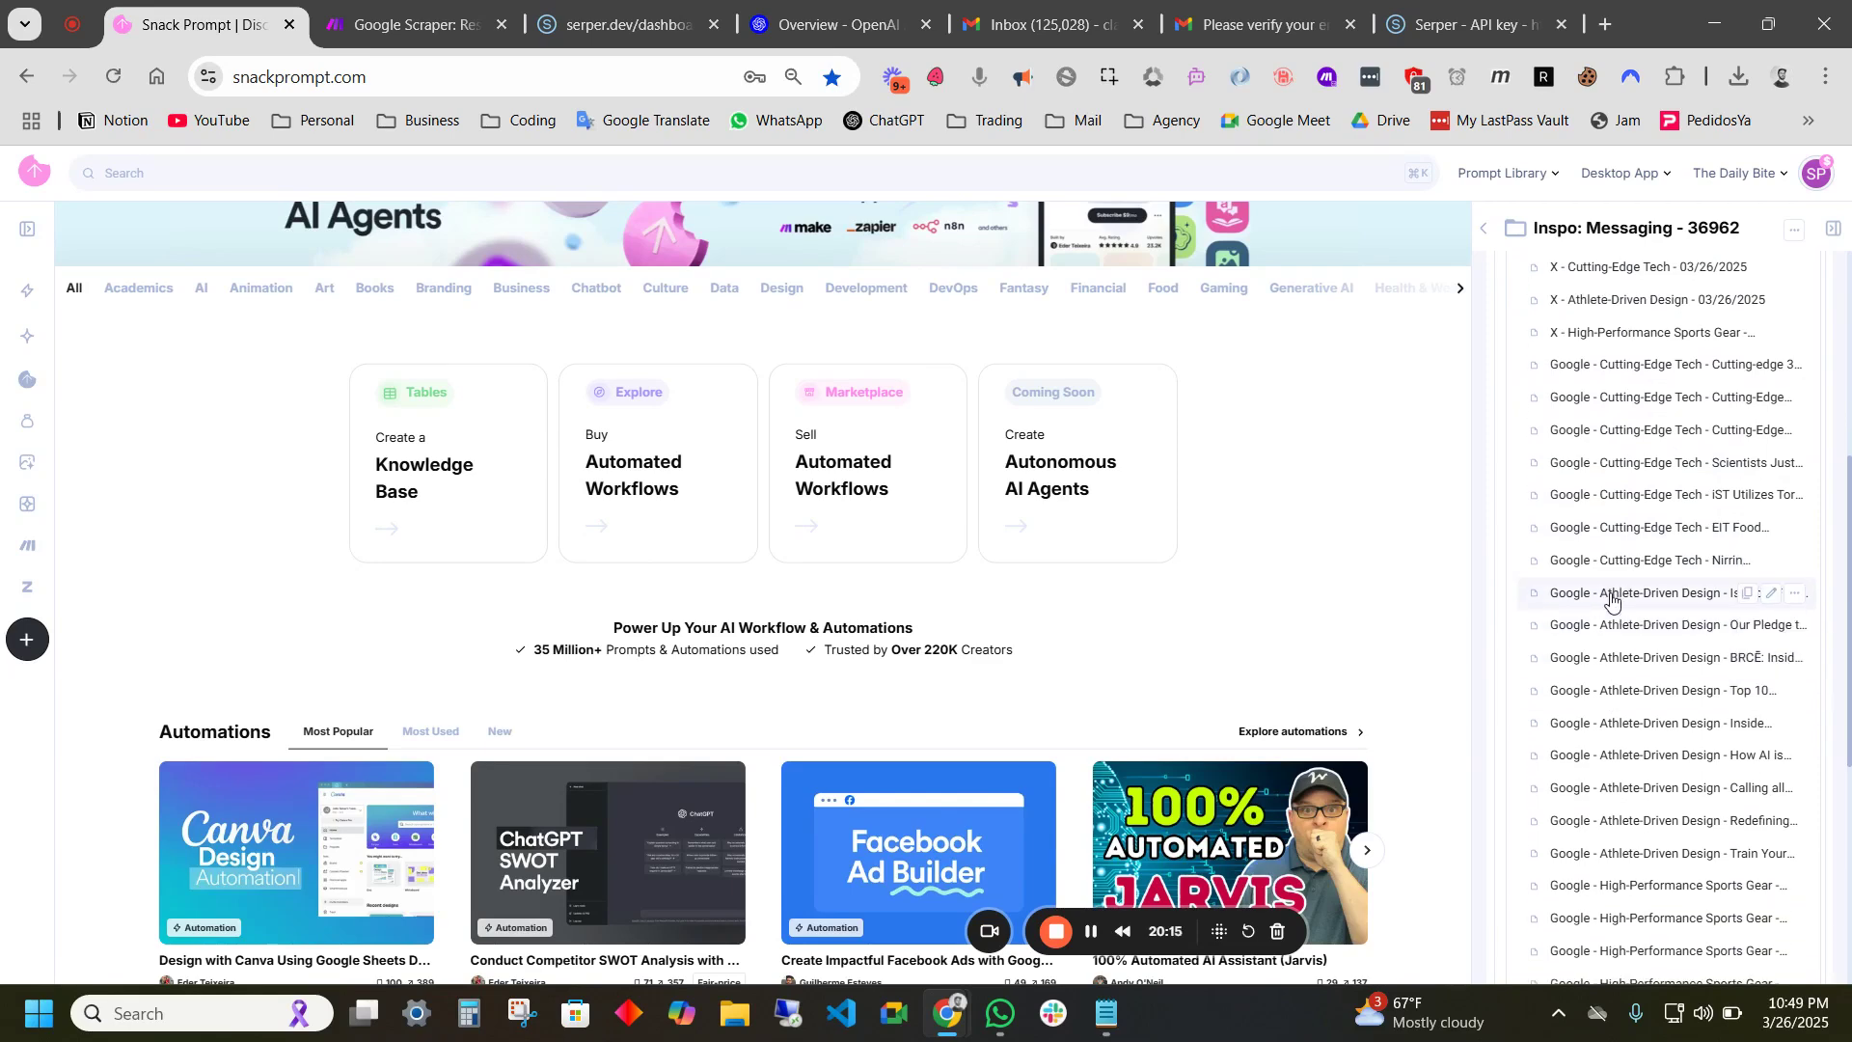
- Open the Athlete-Driven Design CrossFit article and review its Brief and Content sections
left_click(1608, 592)
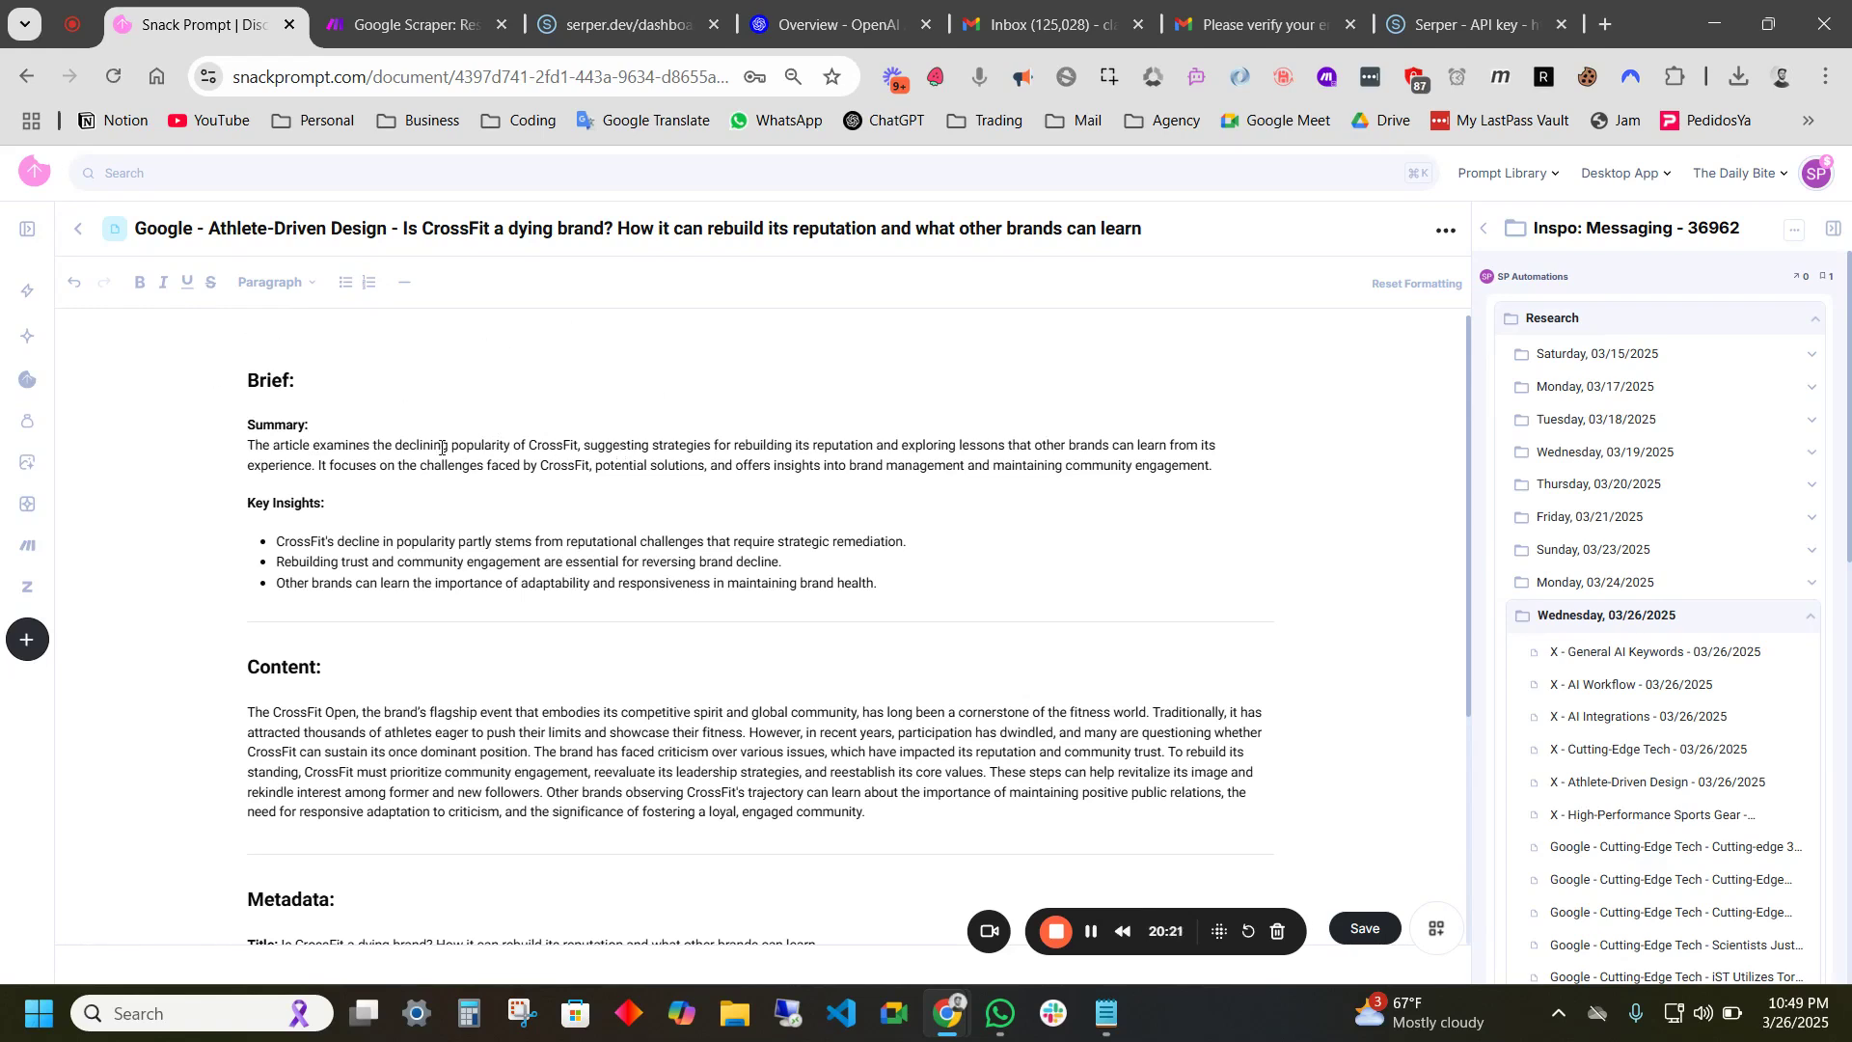
left_click_drag(246, 378, 950, 592)
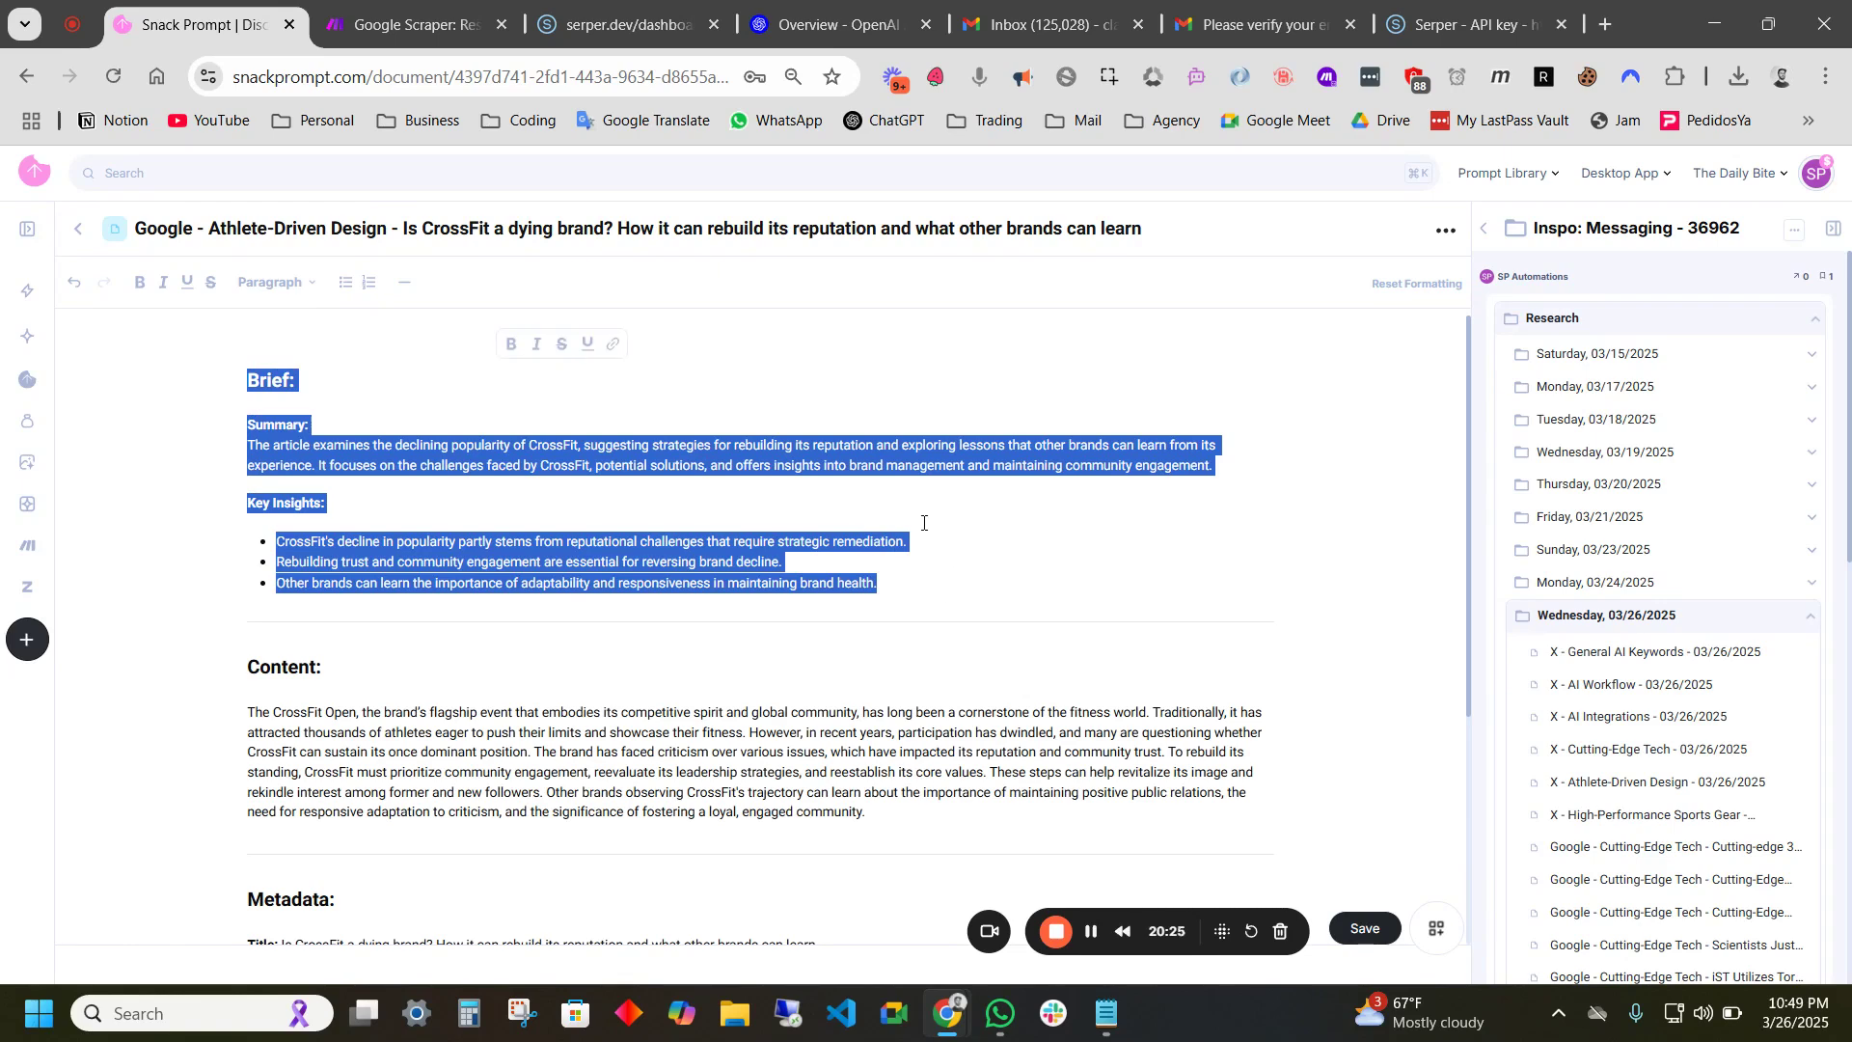
scroll(524, 564, "down", 3)
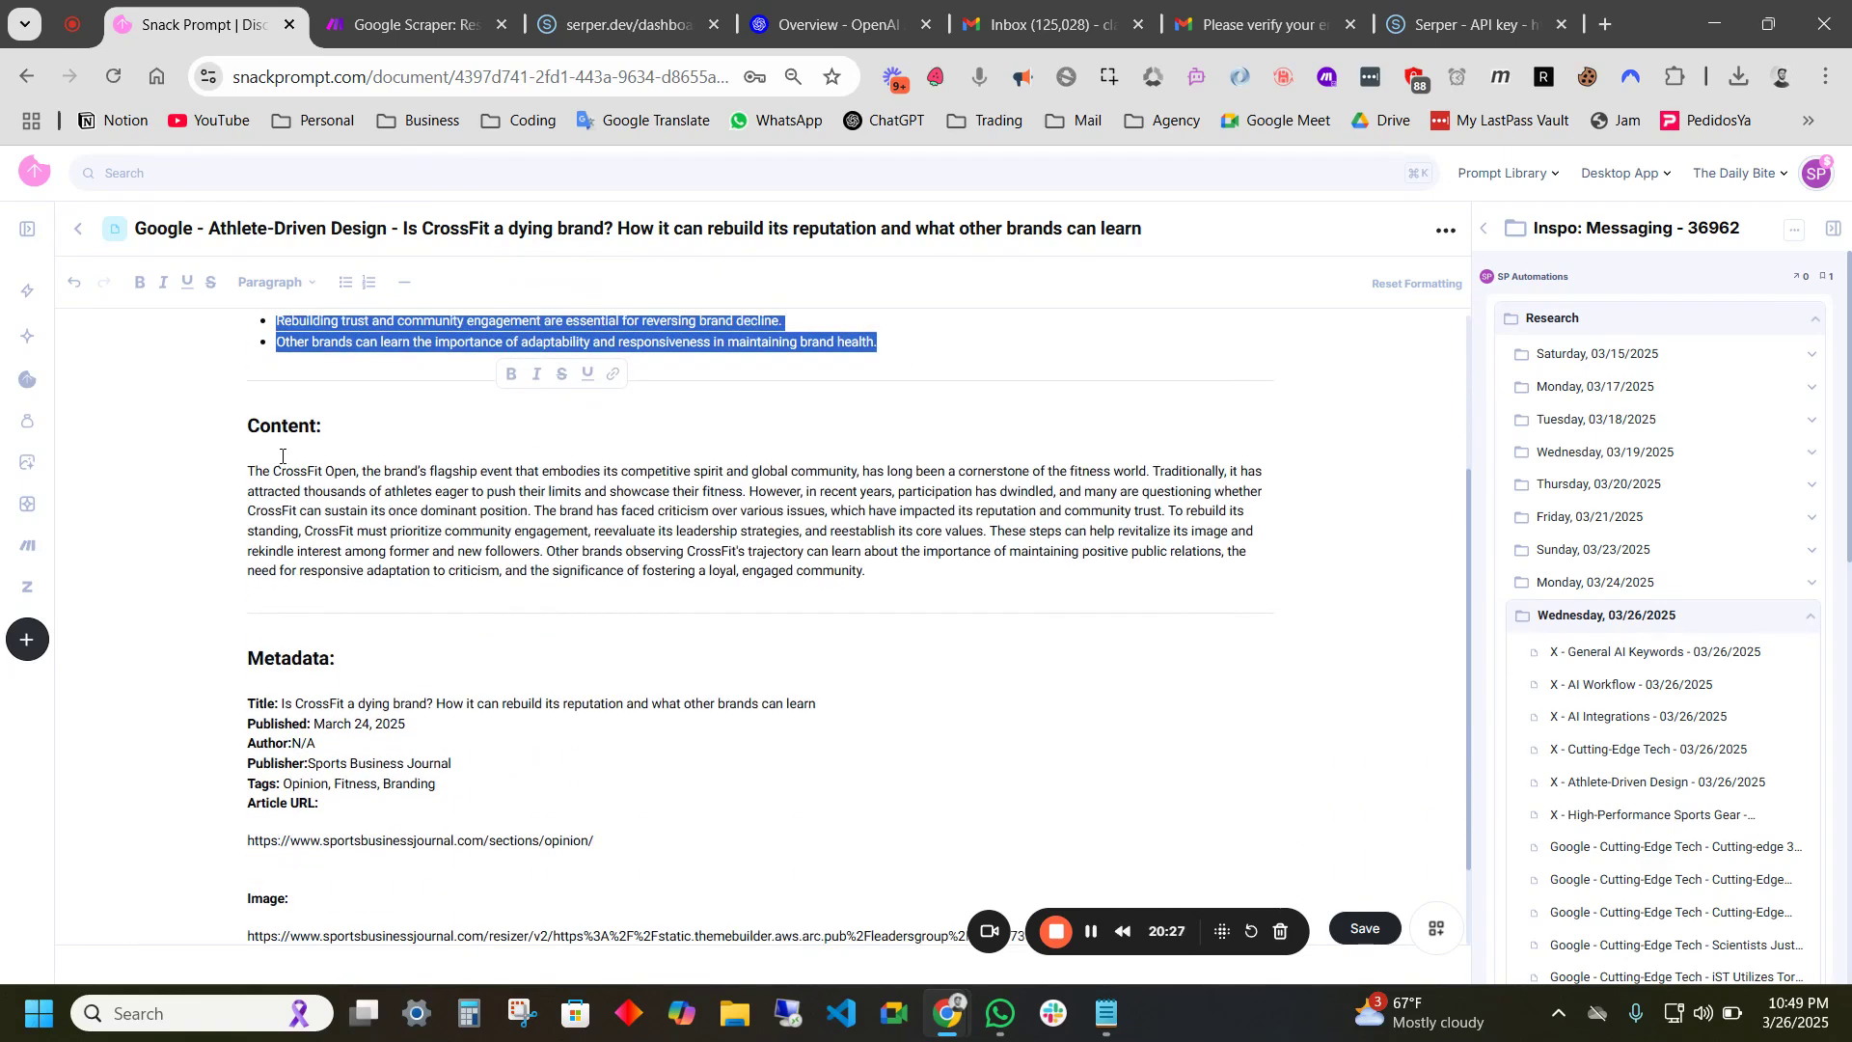
left_click_drag(251, 422, 868, 571)
left_click(335, 658)
- Review the article's Metadata, including Article URL and image URL, then collapse the Wednesday 03/26/2025 folder
scroll(320, 586, "down", 2)
left_click_drag(248, 542, 512, 682)
left_click(323, 696)
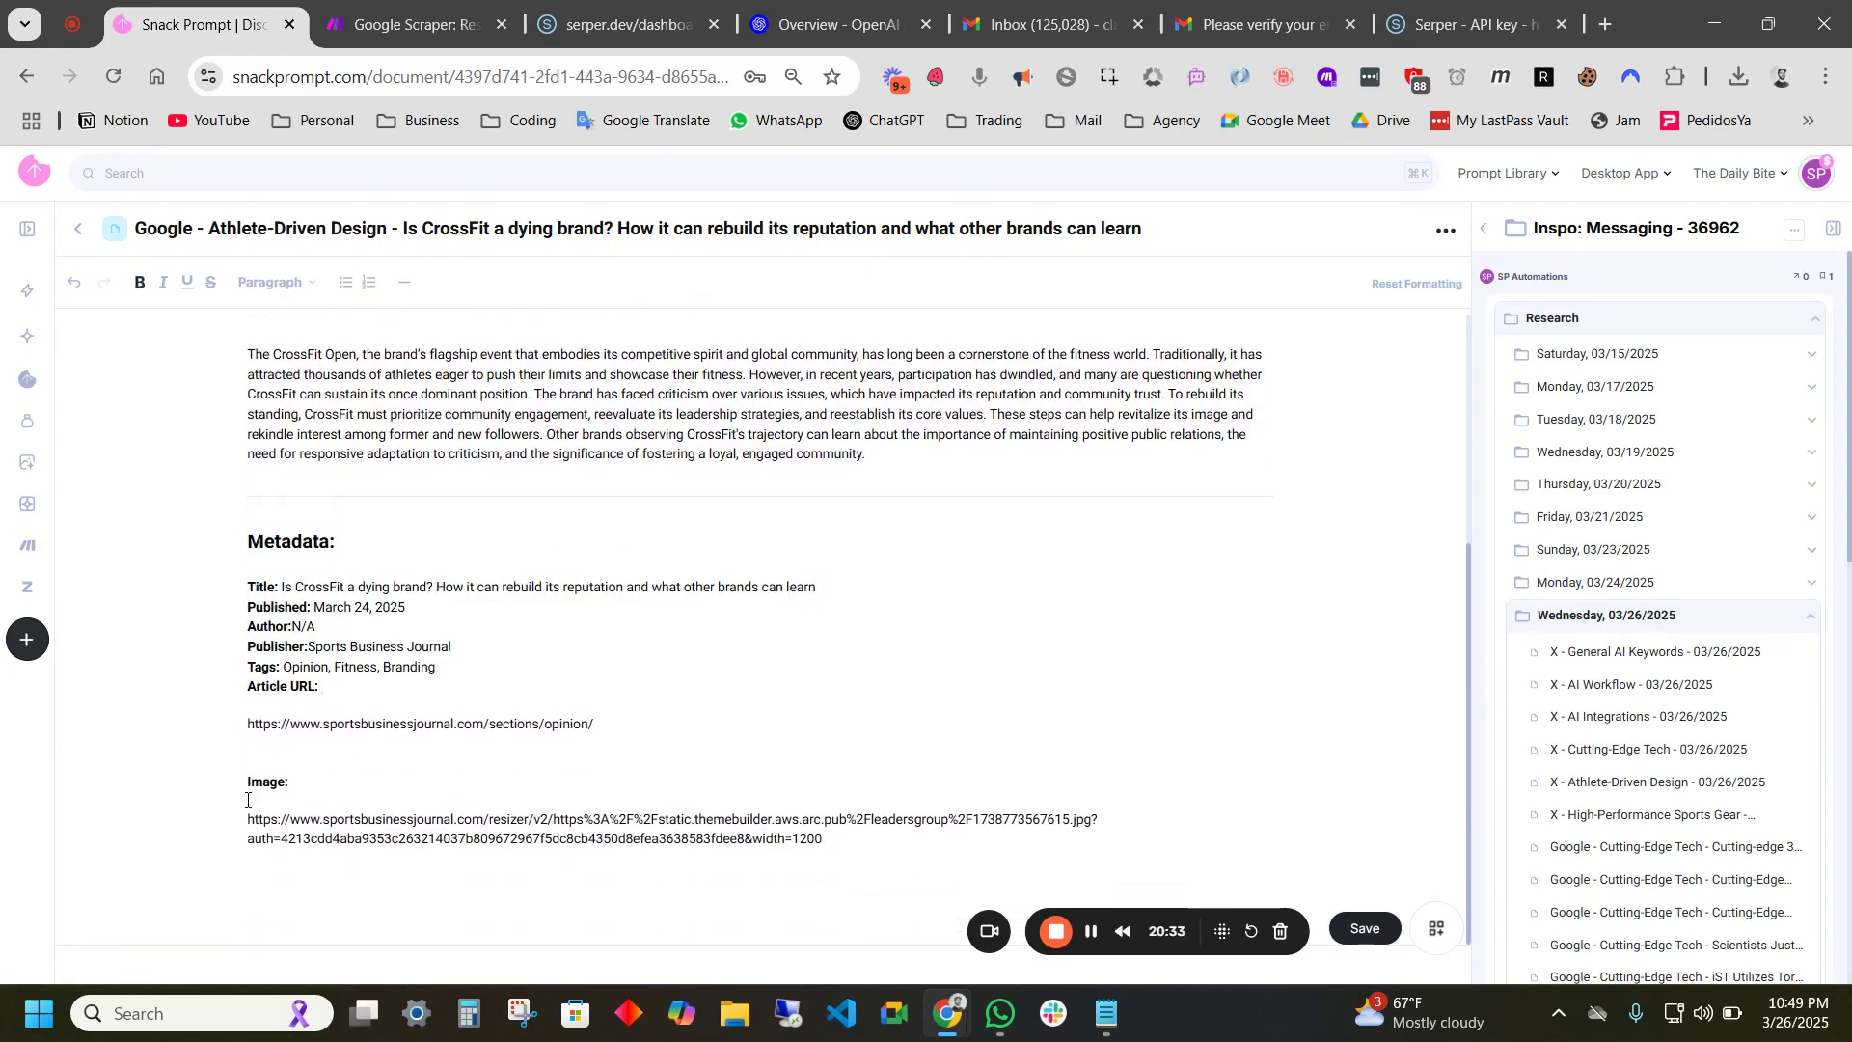
left_click_drag(246, 817, 885, 839)
left_click(810, 740)
scroll(549, 581, "up", 4)
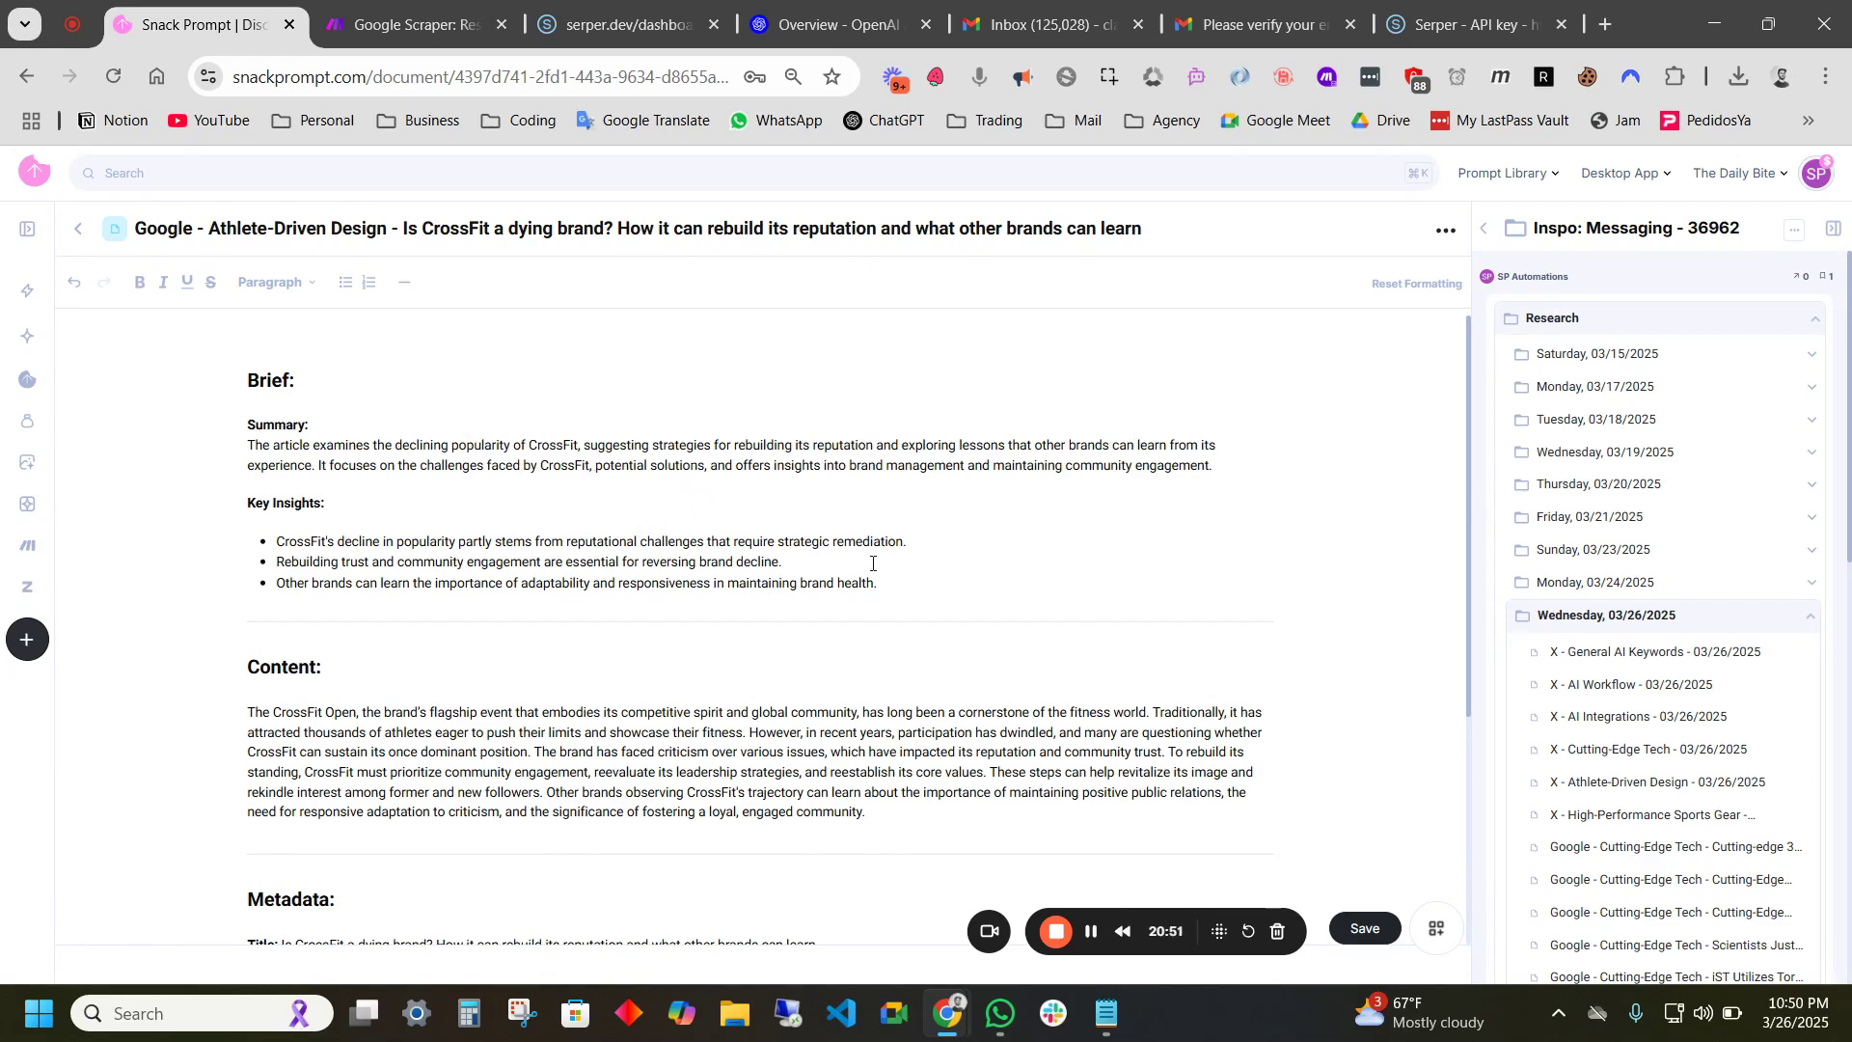
left_click(1640, 617)
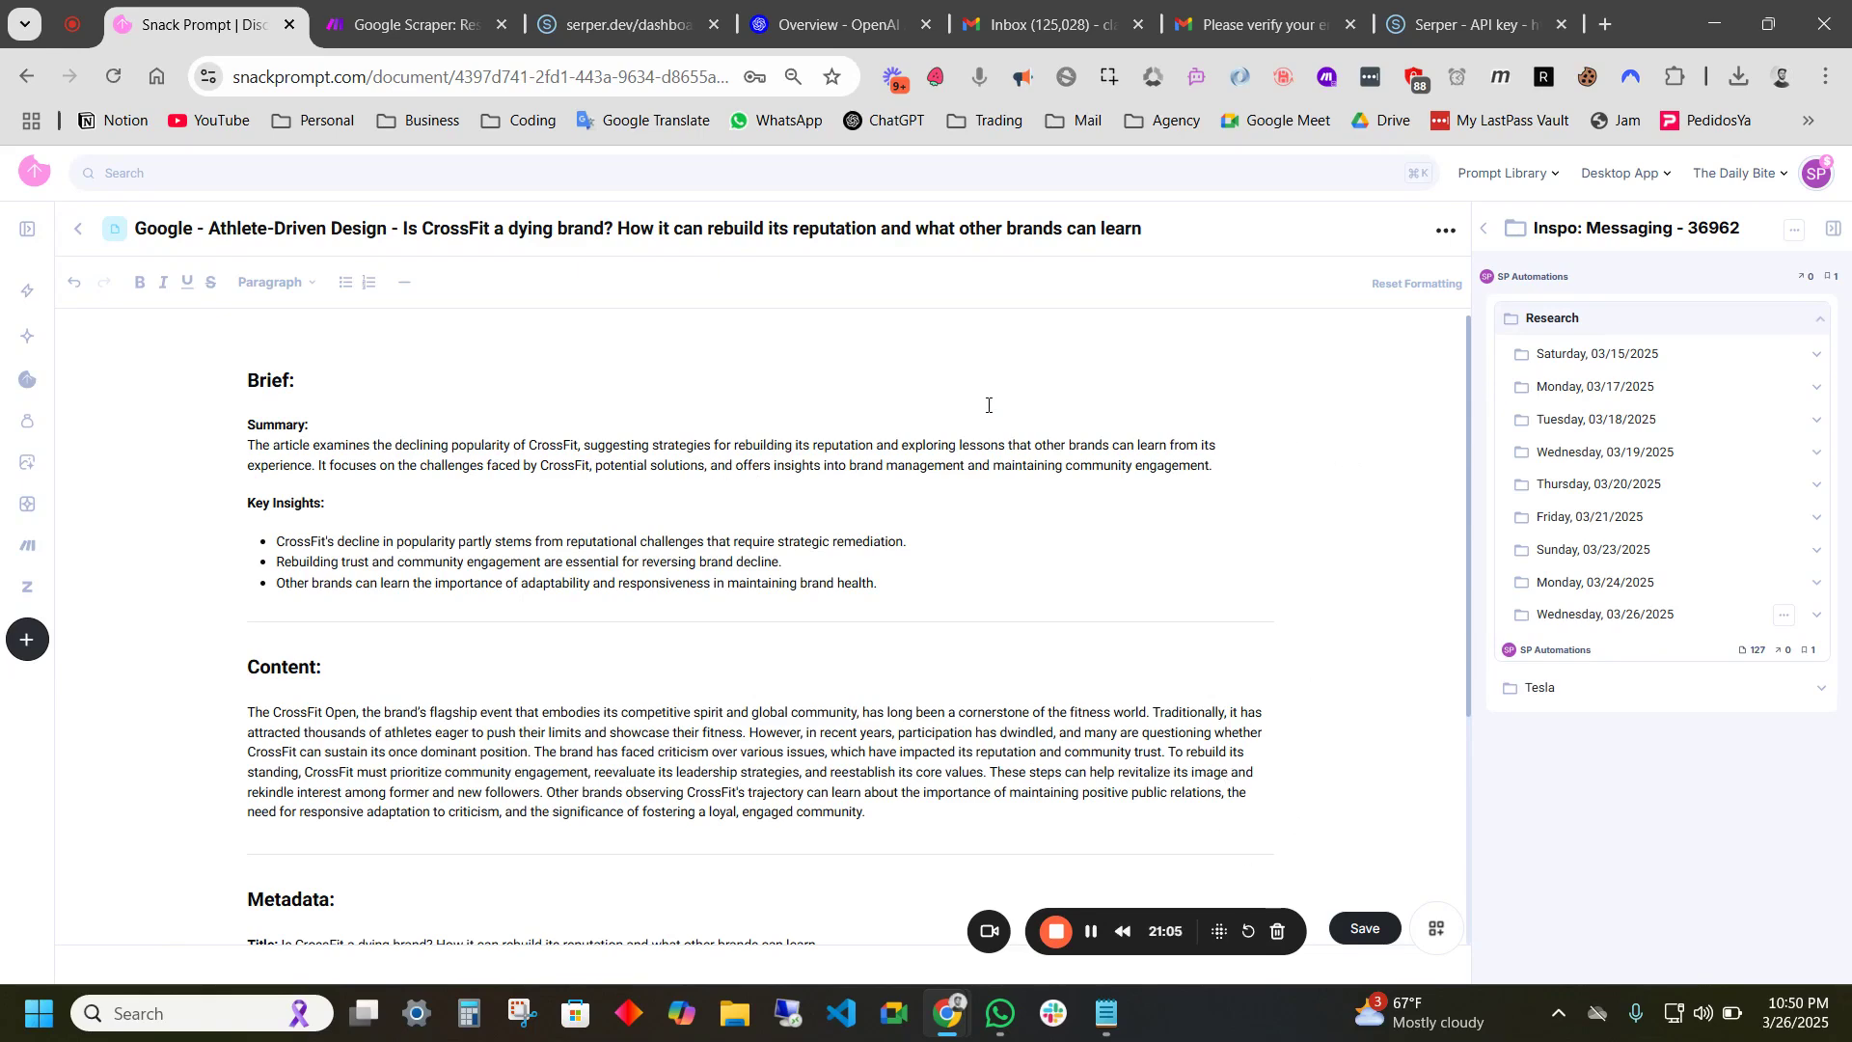
- Pan across the Google Scraper: Research scenario in Make to review its modules, then return to Snack Prompt
left_click(417, 21)
left_click_drag(1500, 462, 1026, 287)
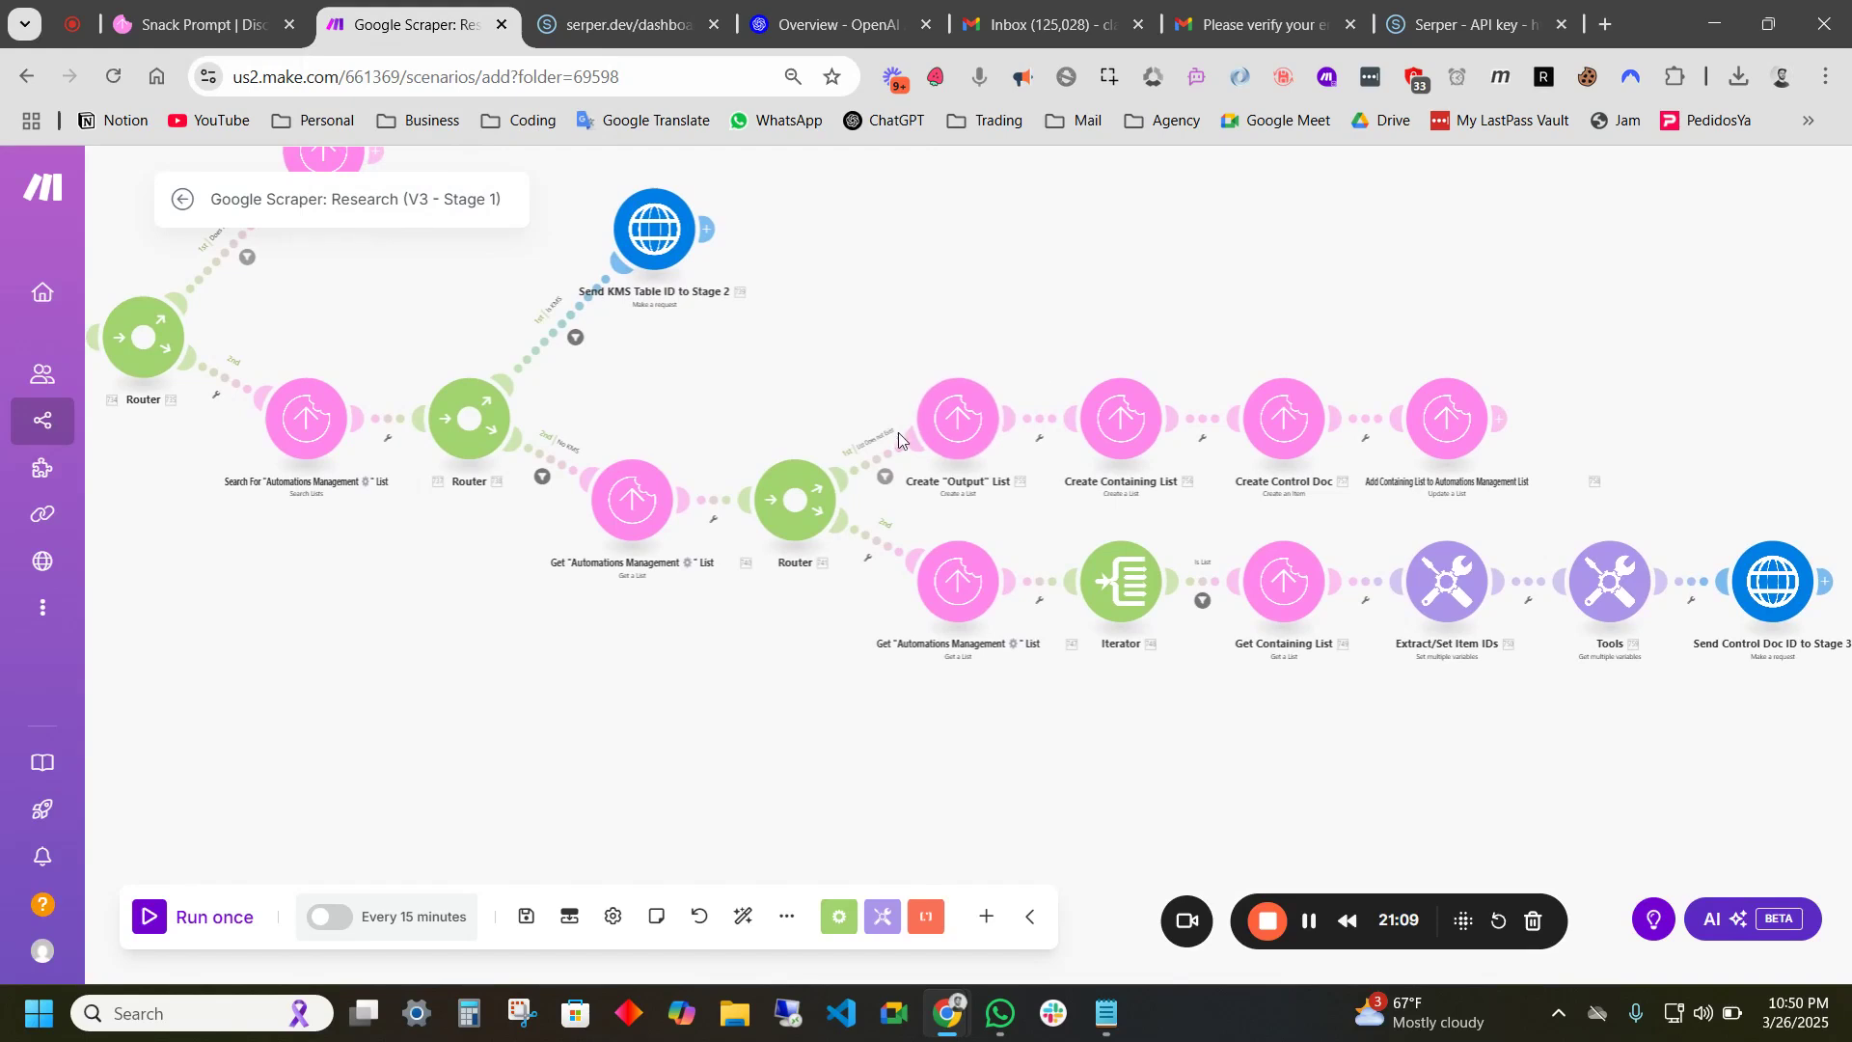
left_click_drag(748, 381, 889, 469)
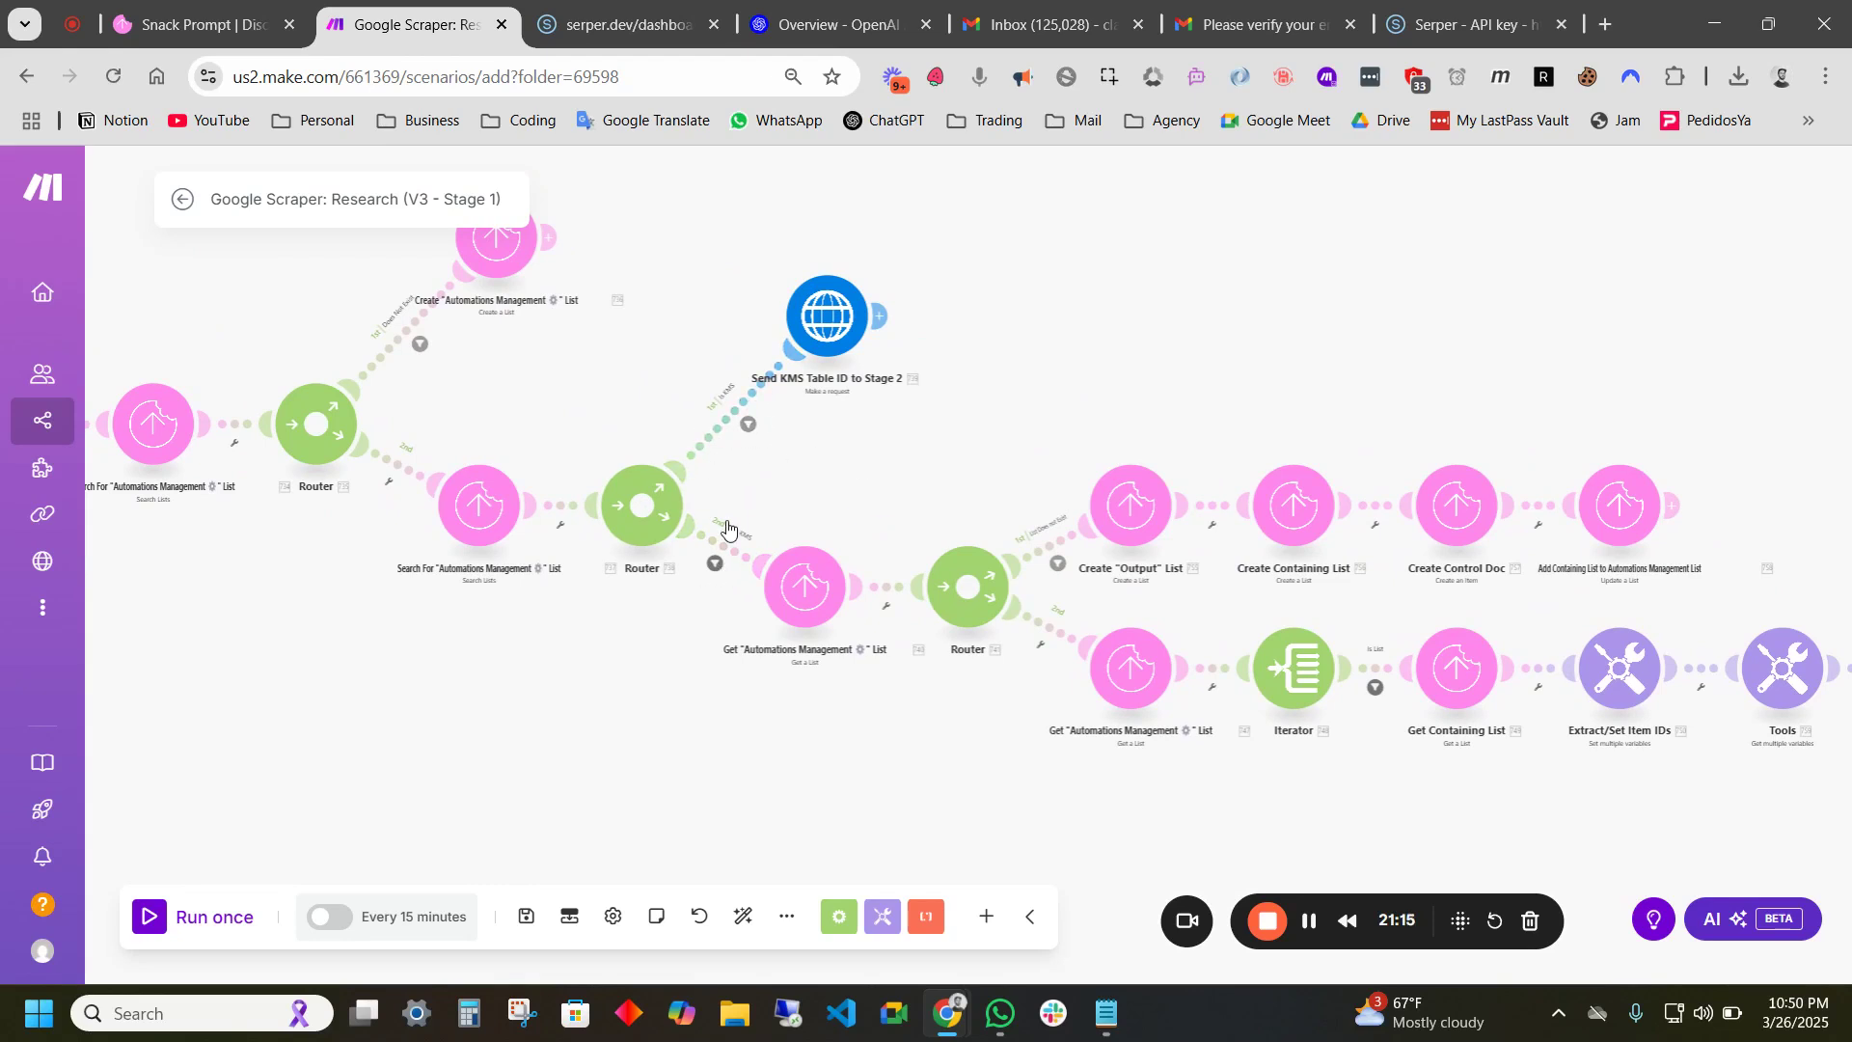
left_click_drag(953, 472, 847, 428)
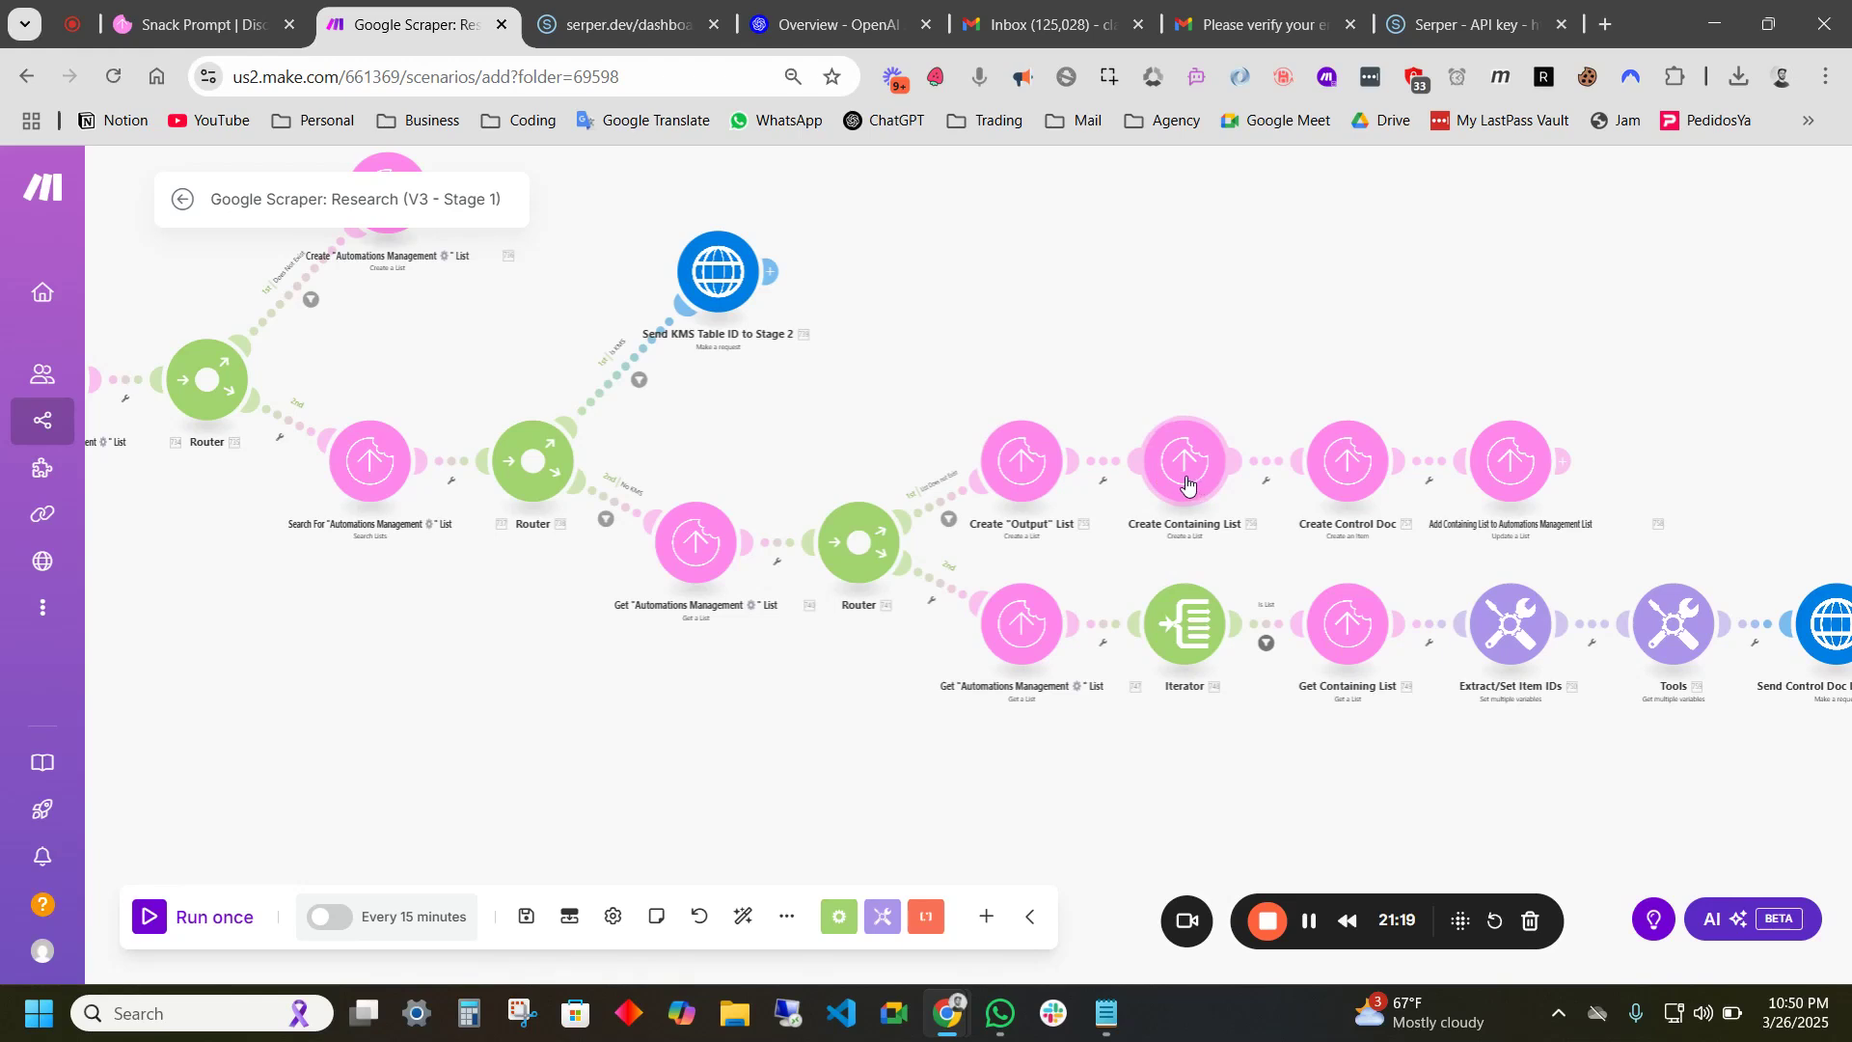
left_click_drag(1395, 545, 1328, 533)
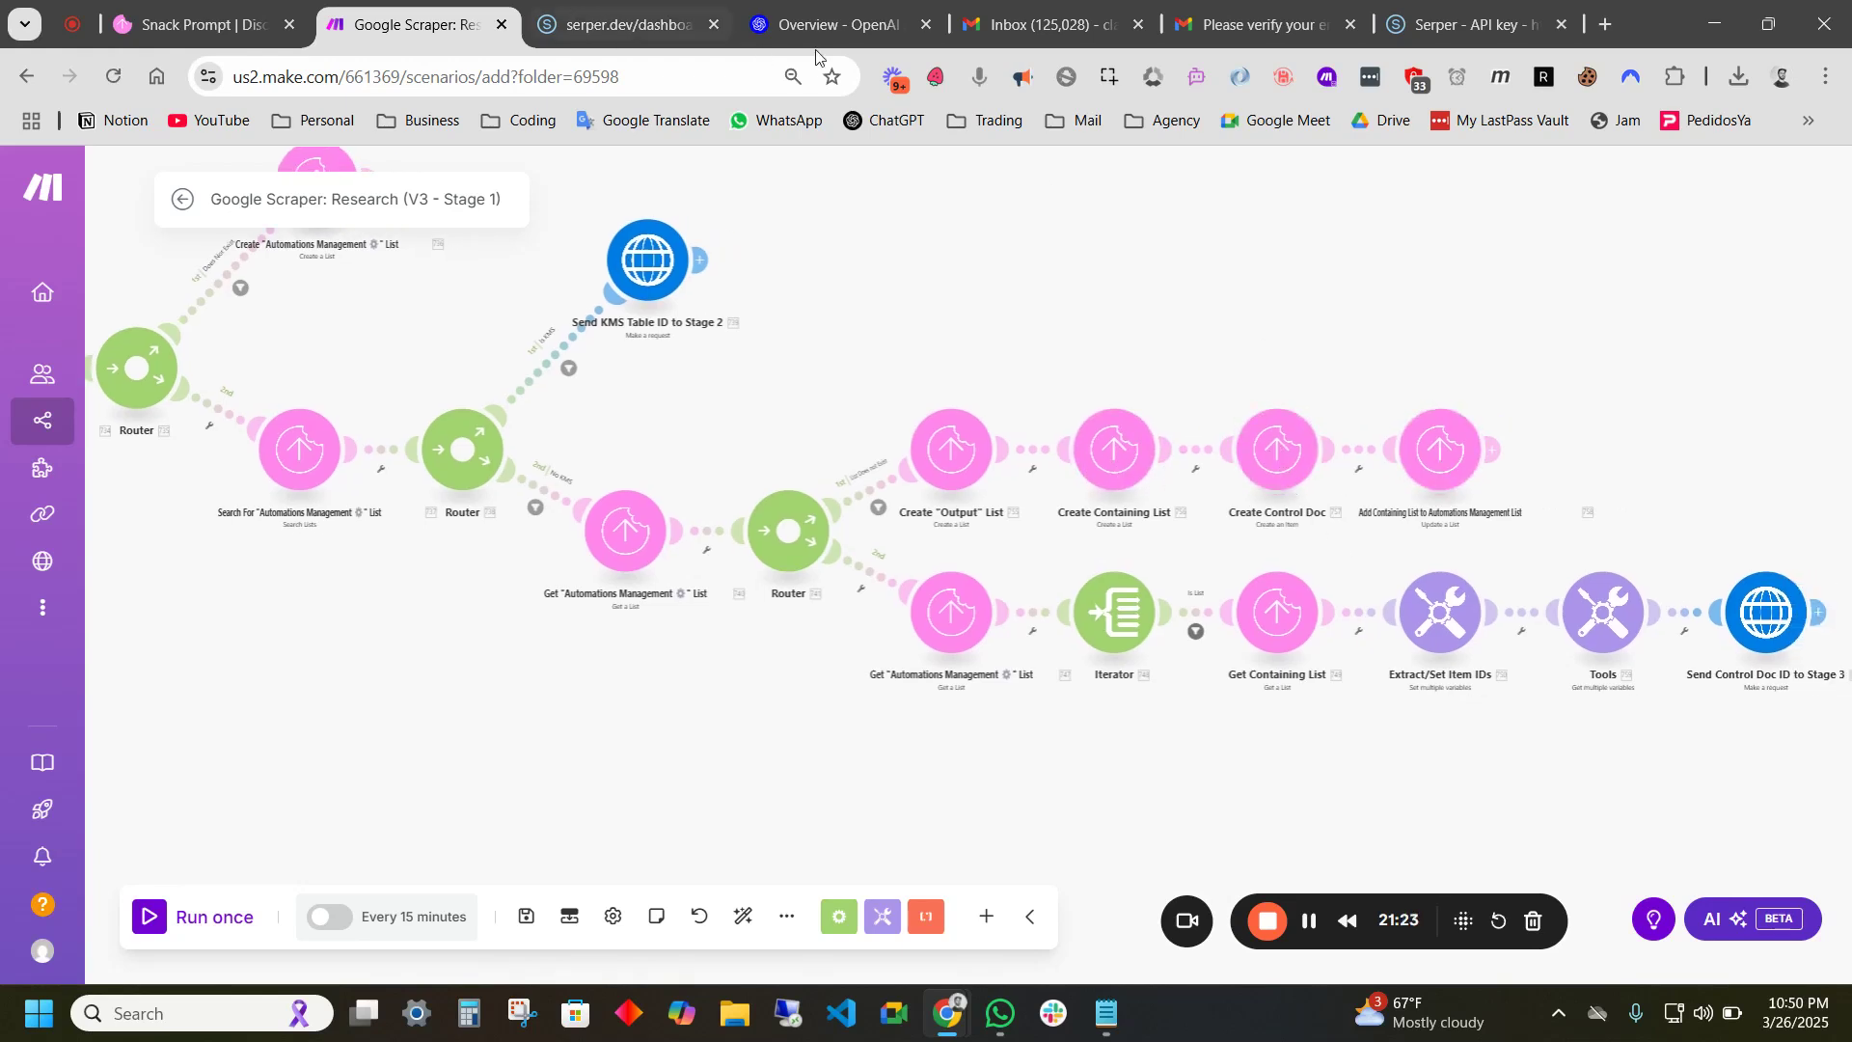
left_click(184, 27)
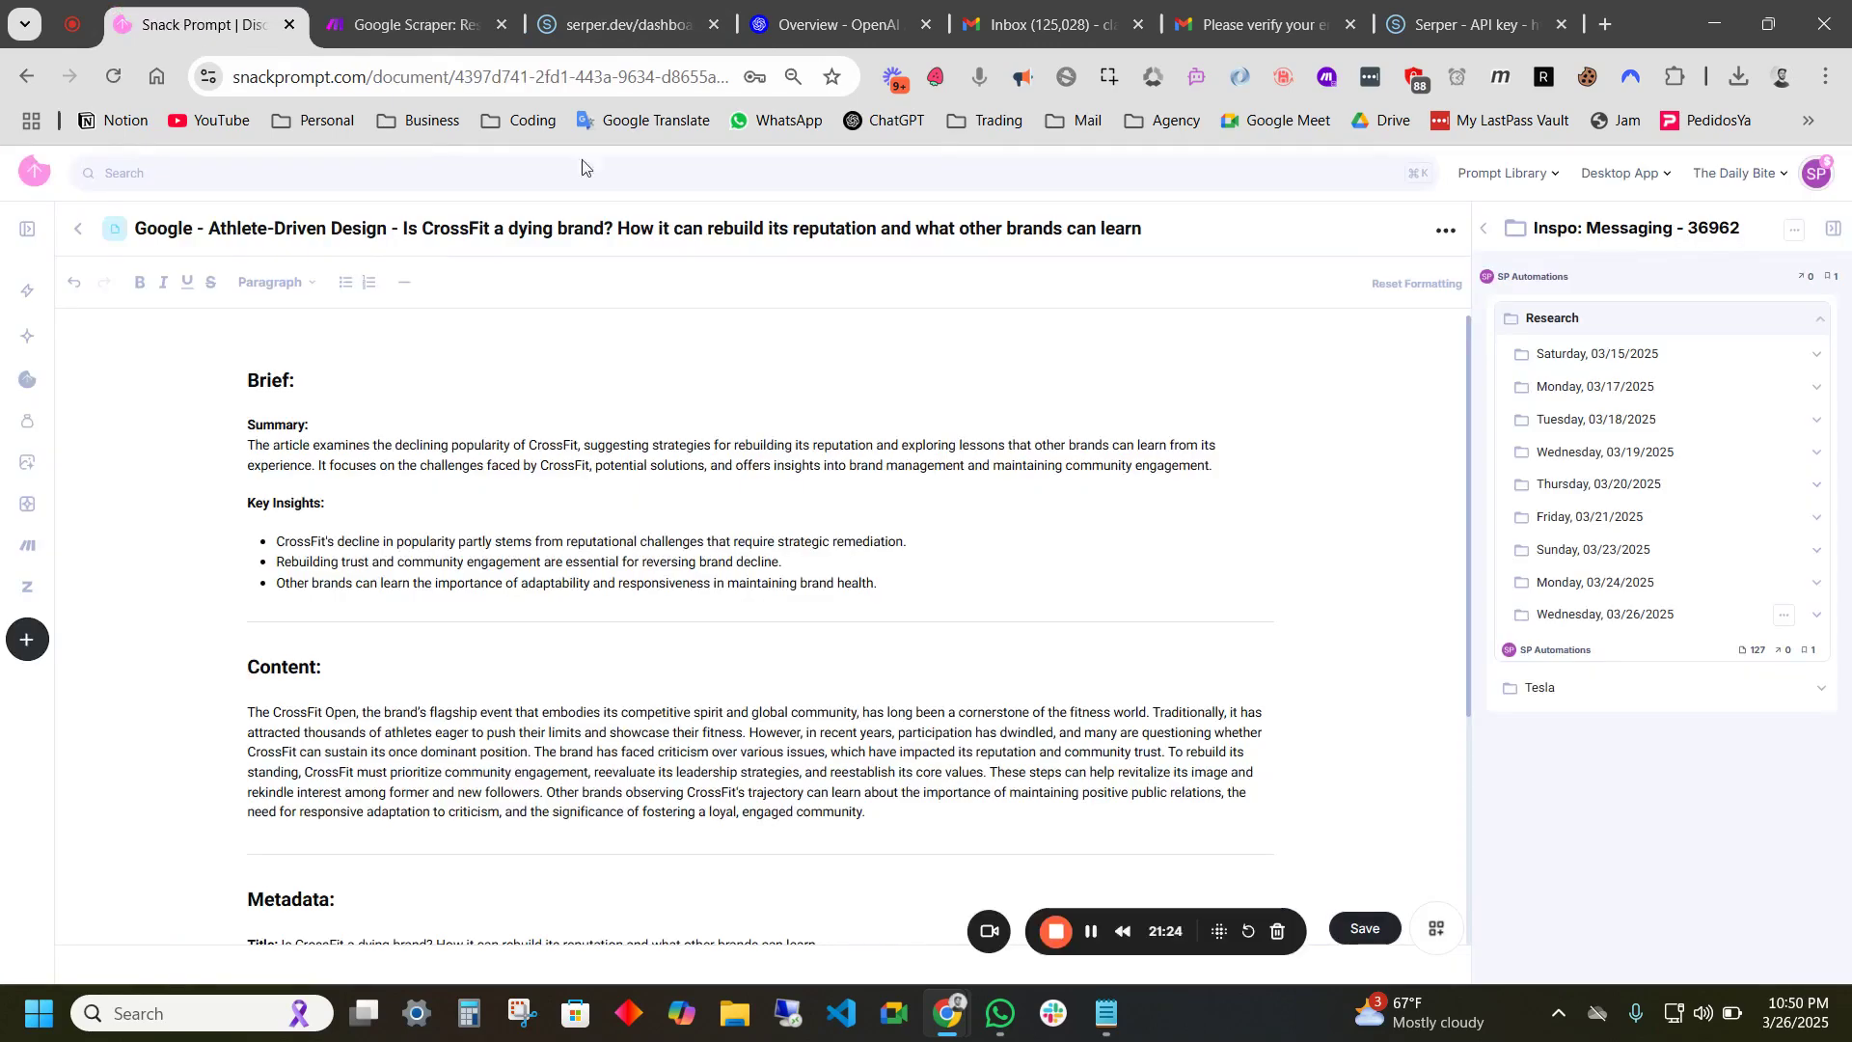
- Open Automation Control: Google Scraper from Automations Management › Nike › Google Scraper Automation Items (Nike)
left_click(1484, 229)
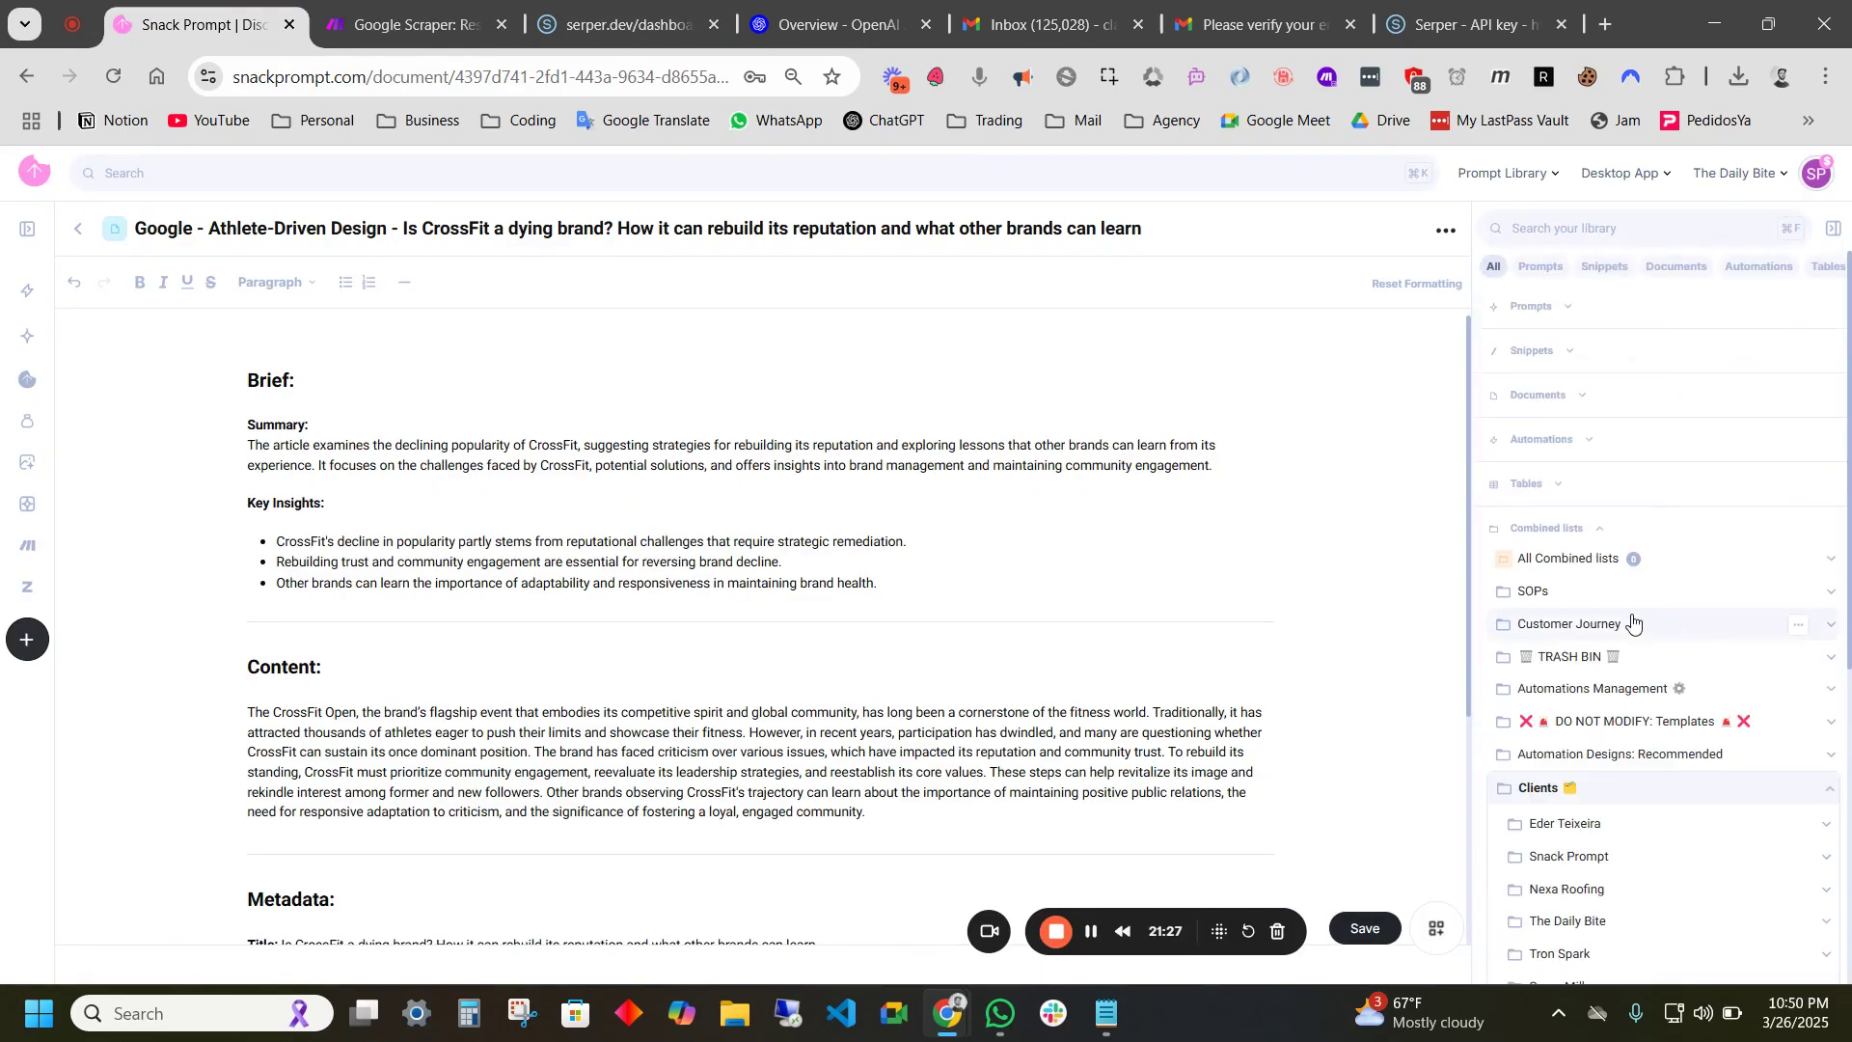
left_click(1586, 688)
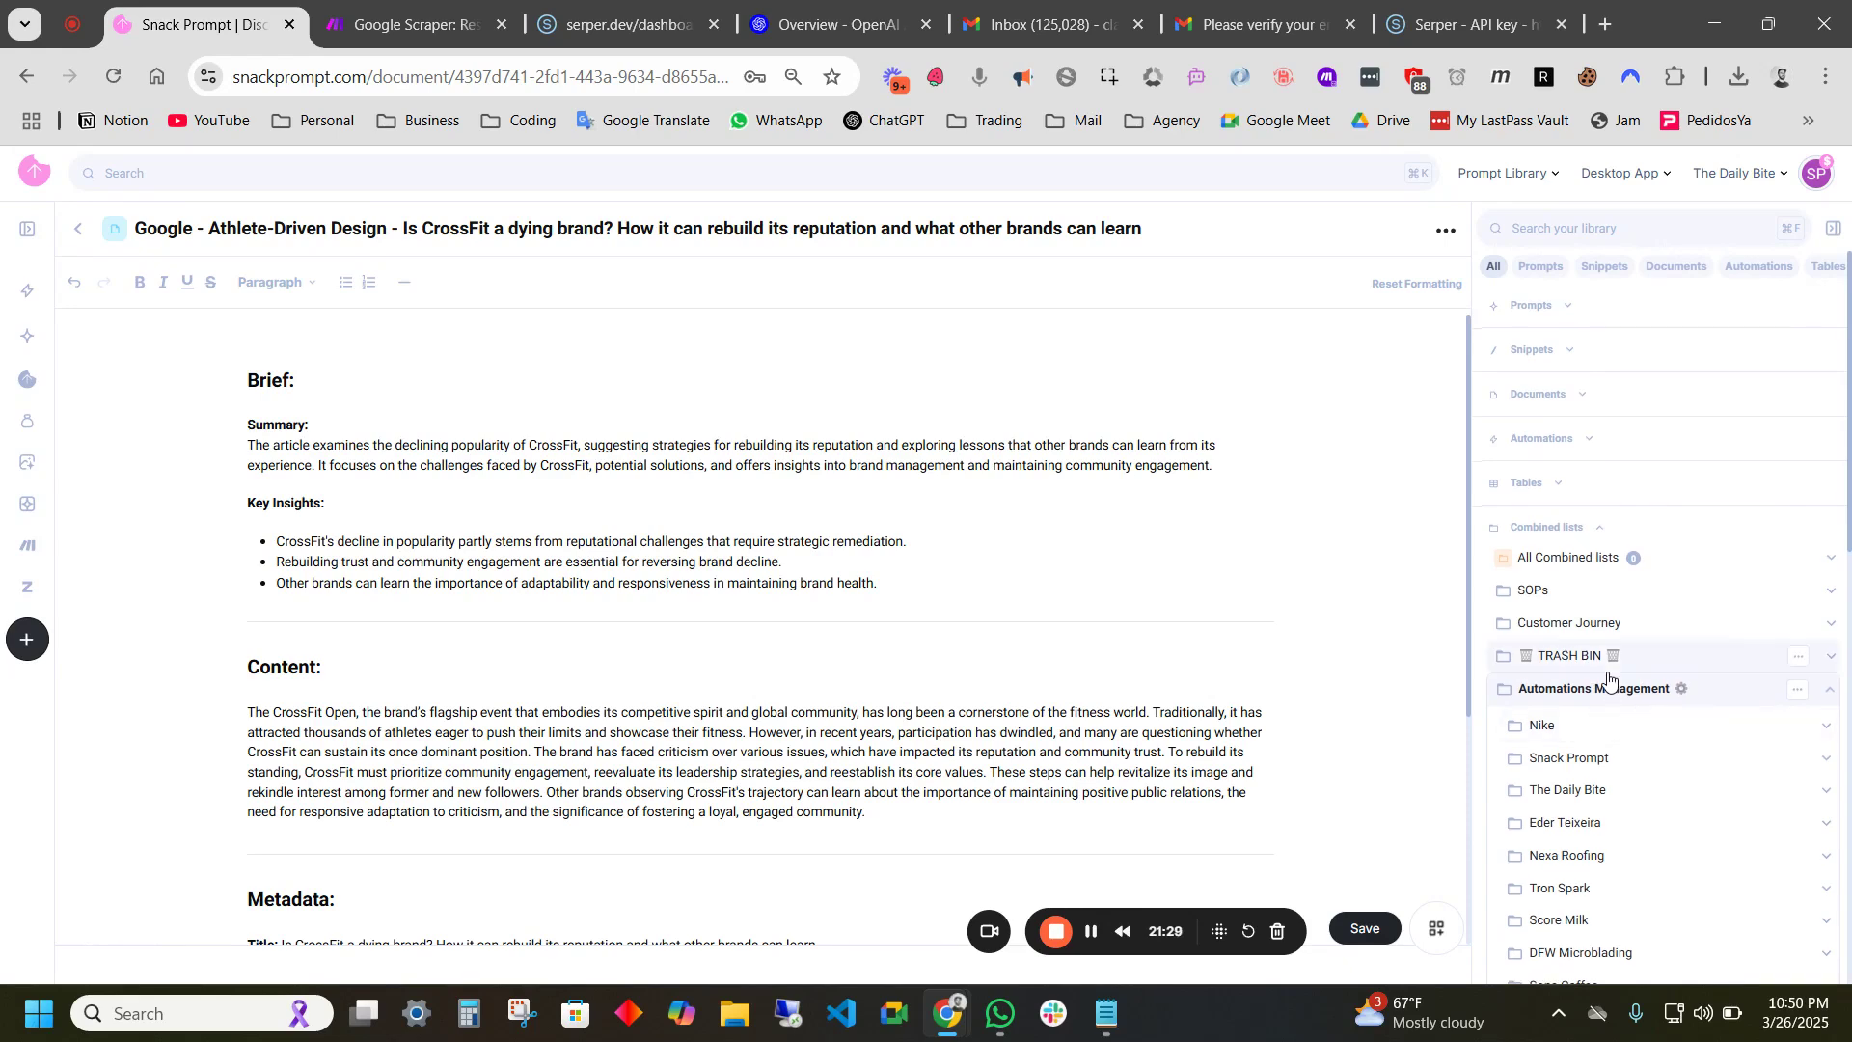
scroll(1640, 666, "down", 2)
left_click(1543, 567)
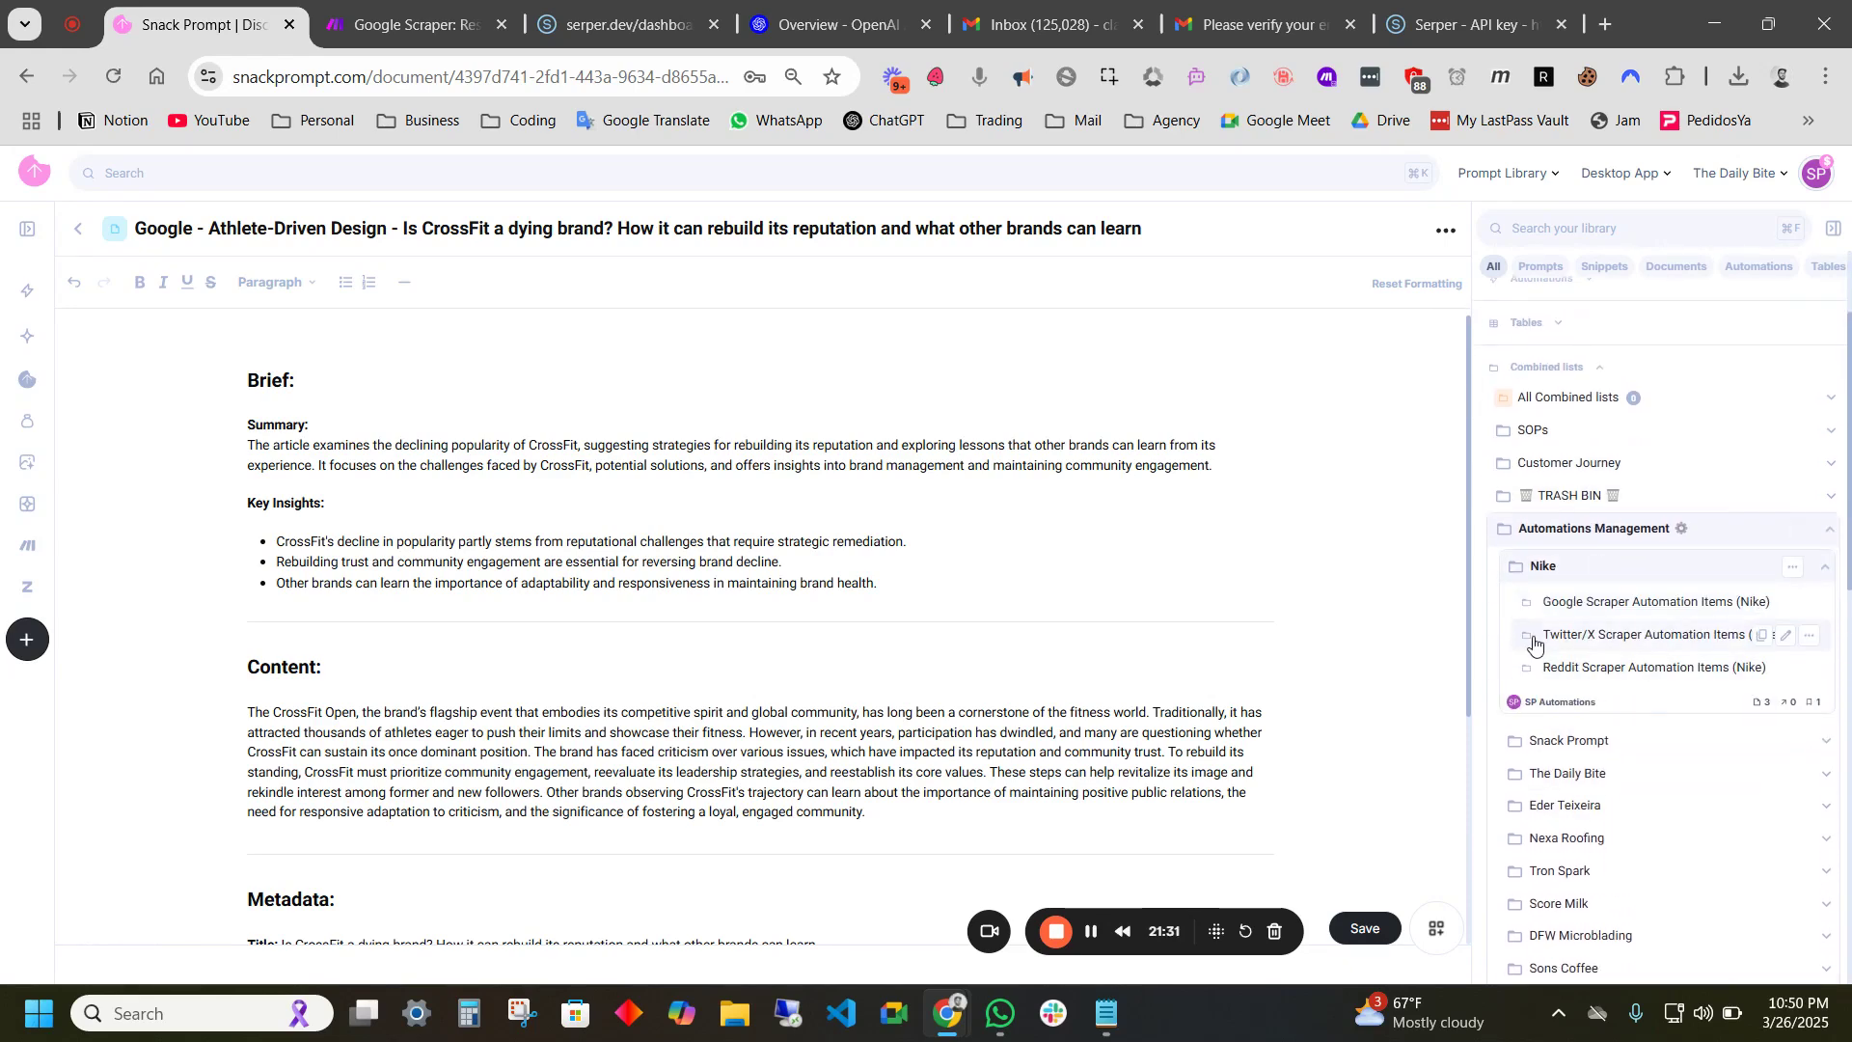
left_click(1580, 602)
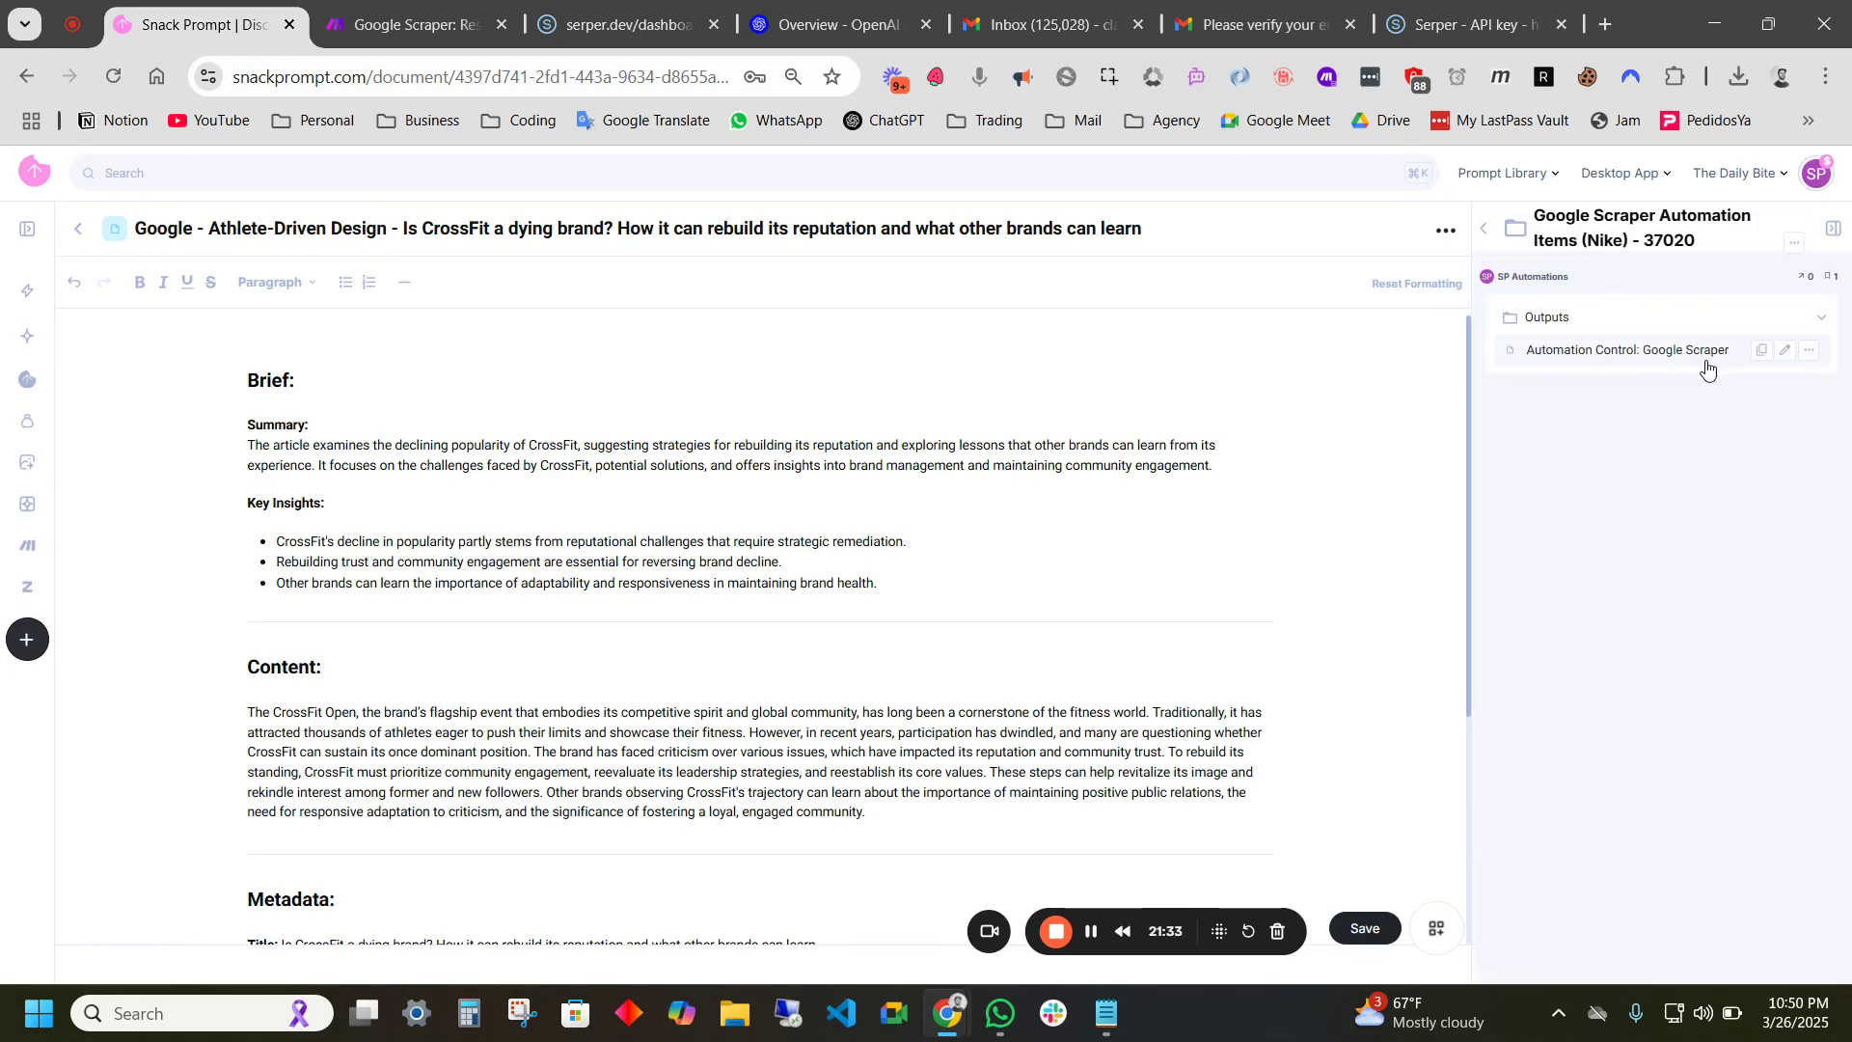
left_click(1611, 365)
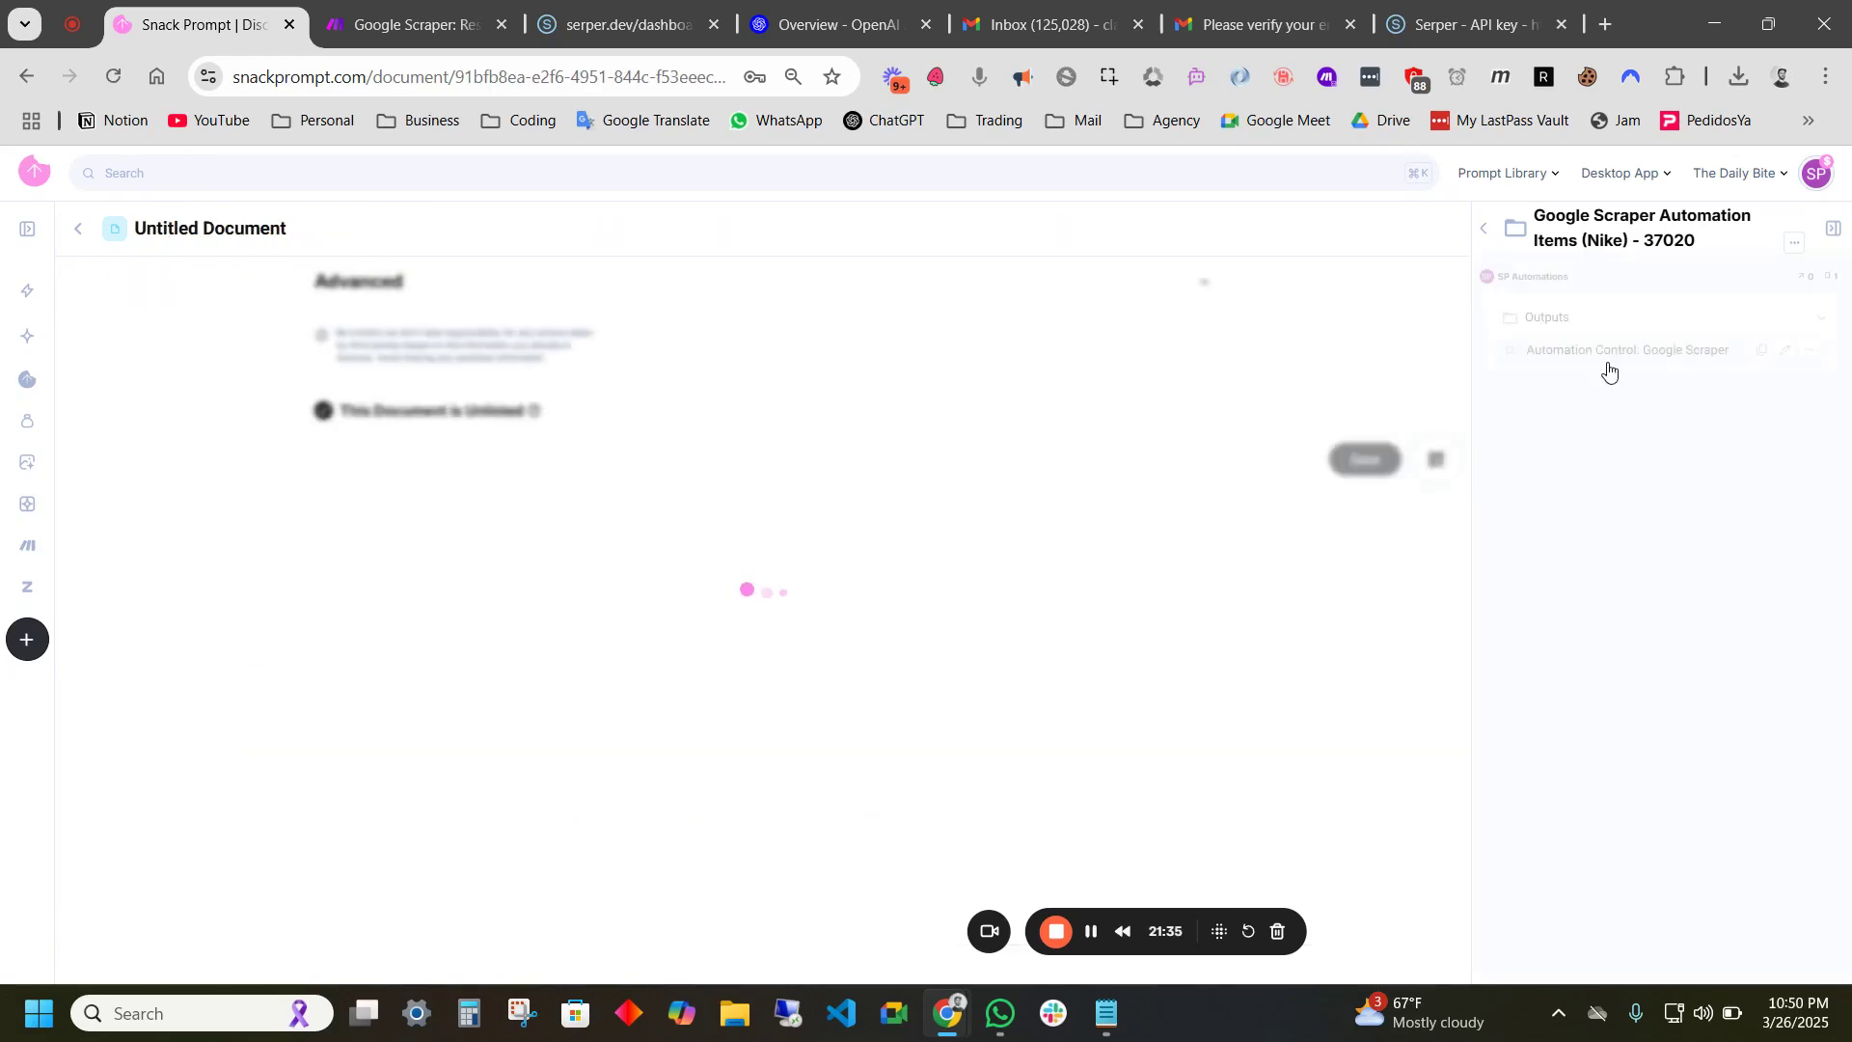
- Review the document's Use KMS, Topics and other controls, selecting the Research KMS List ID value 36961
scroll(401, 379, "down", 1)
scroll(400, 382, "up", 1)
left_click_drag(275, 430, 330, 430)
left_click(389, 434)
scroll(308, 509, "down", 1)
scroll(290, 463, "down", 1)
left_click_drag(273, 376, 316, 376)
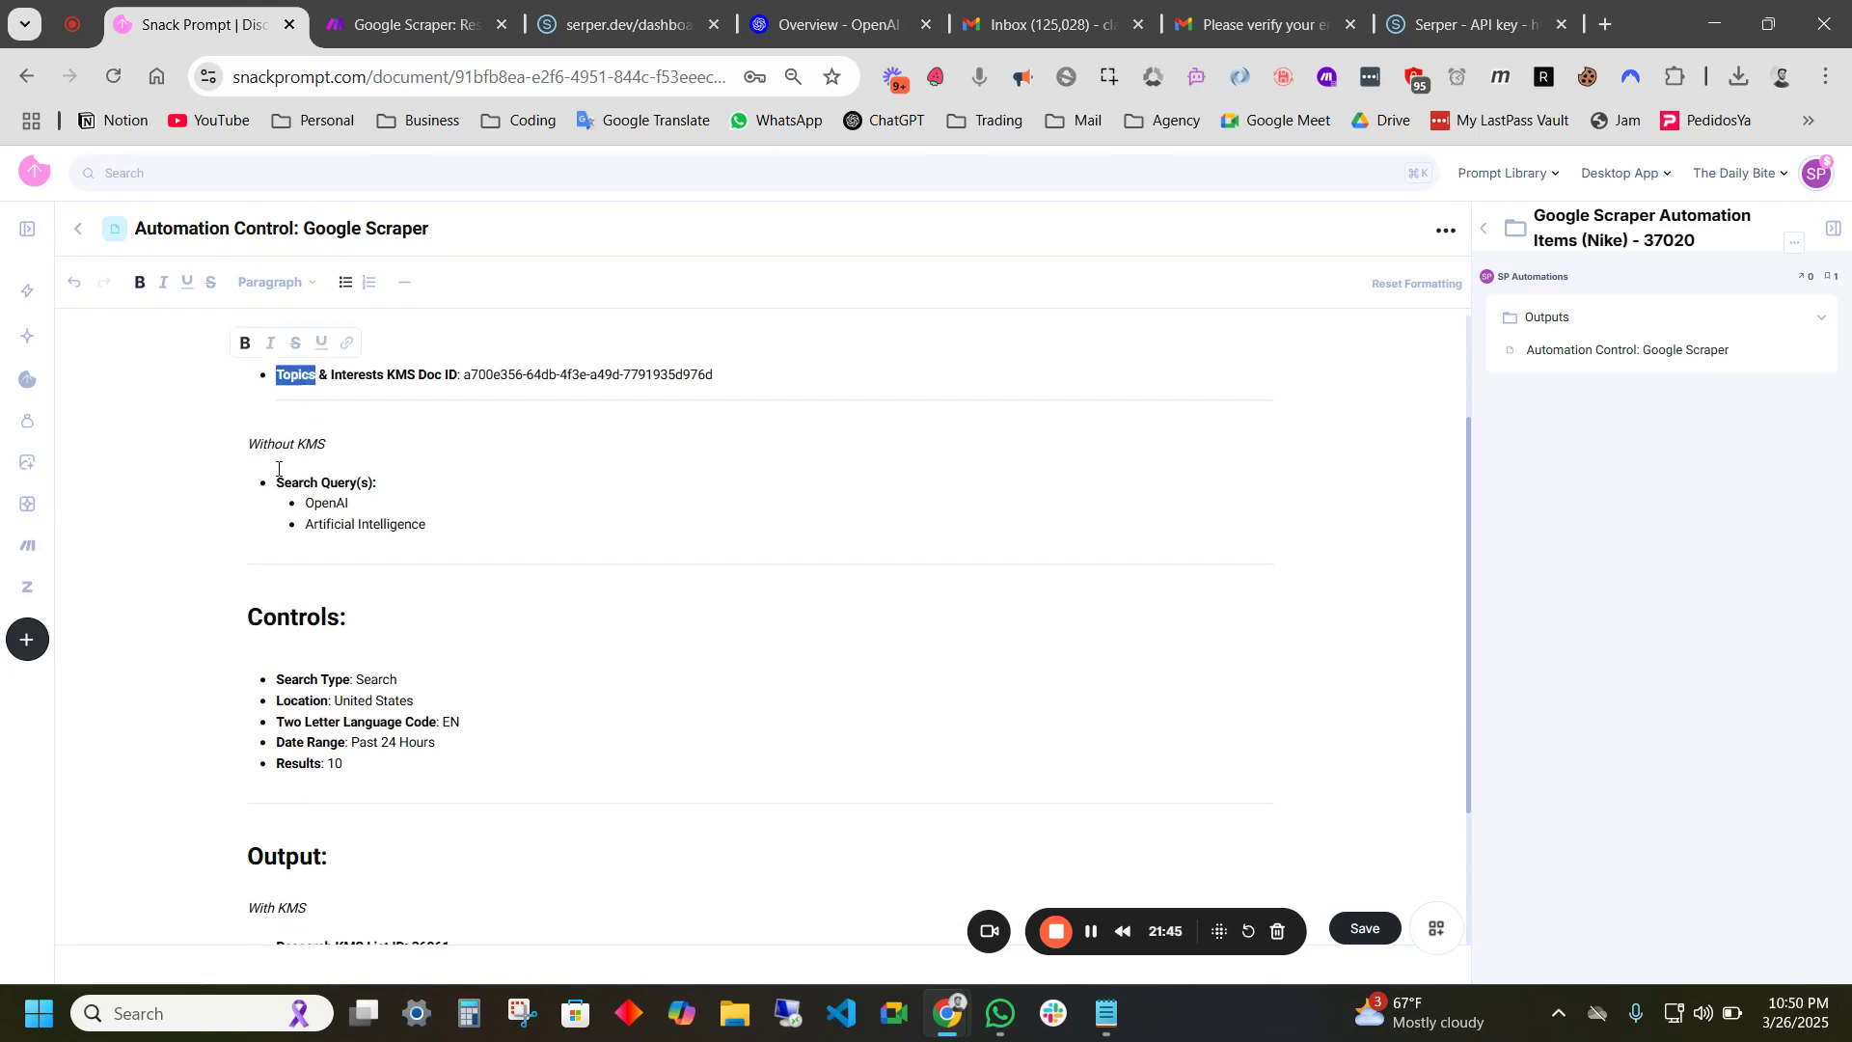
left_click_drag(277, 482, 345, 483)
scroll(334, 576, "down", 1)
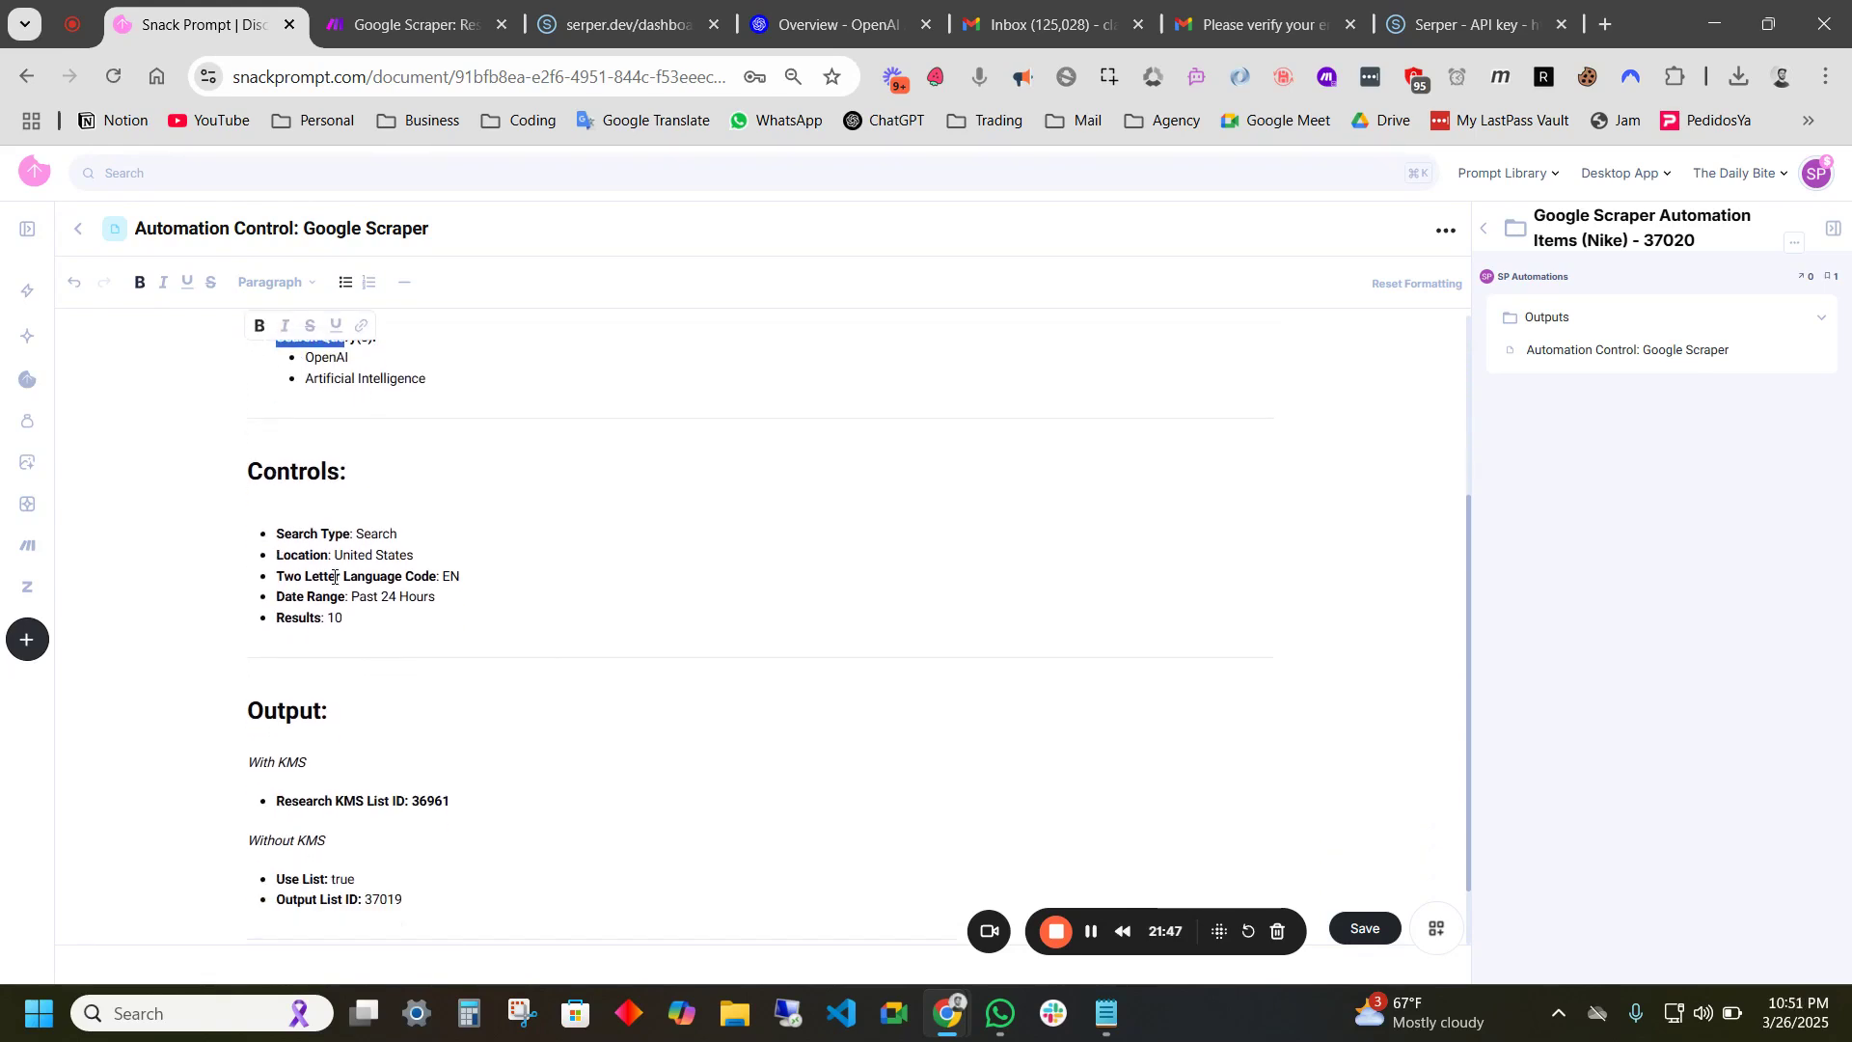
left_click_drag(275, 521, 349, 520)
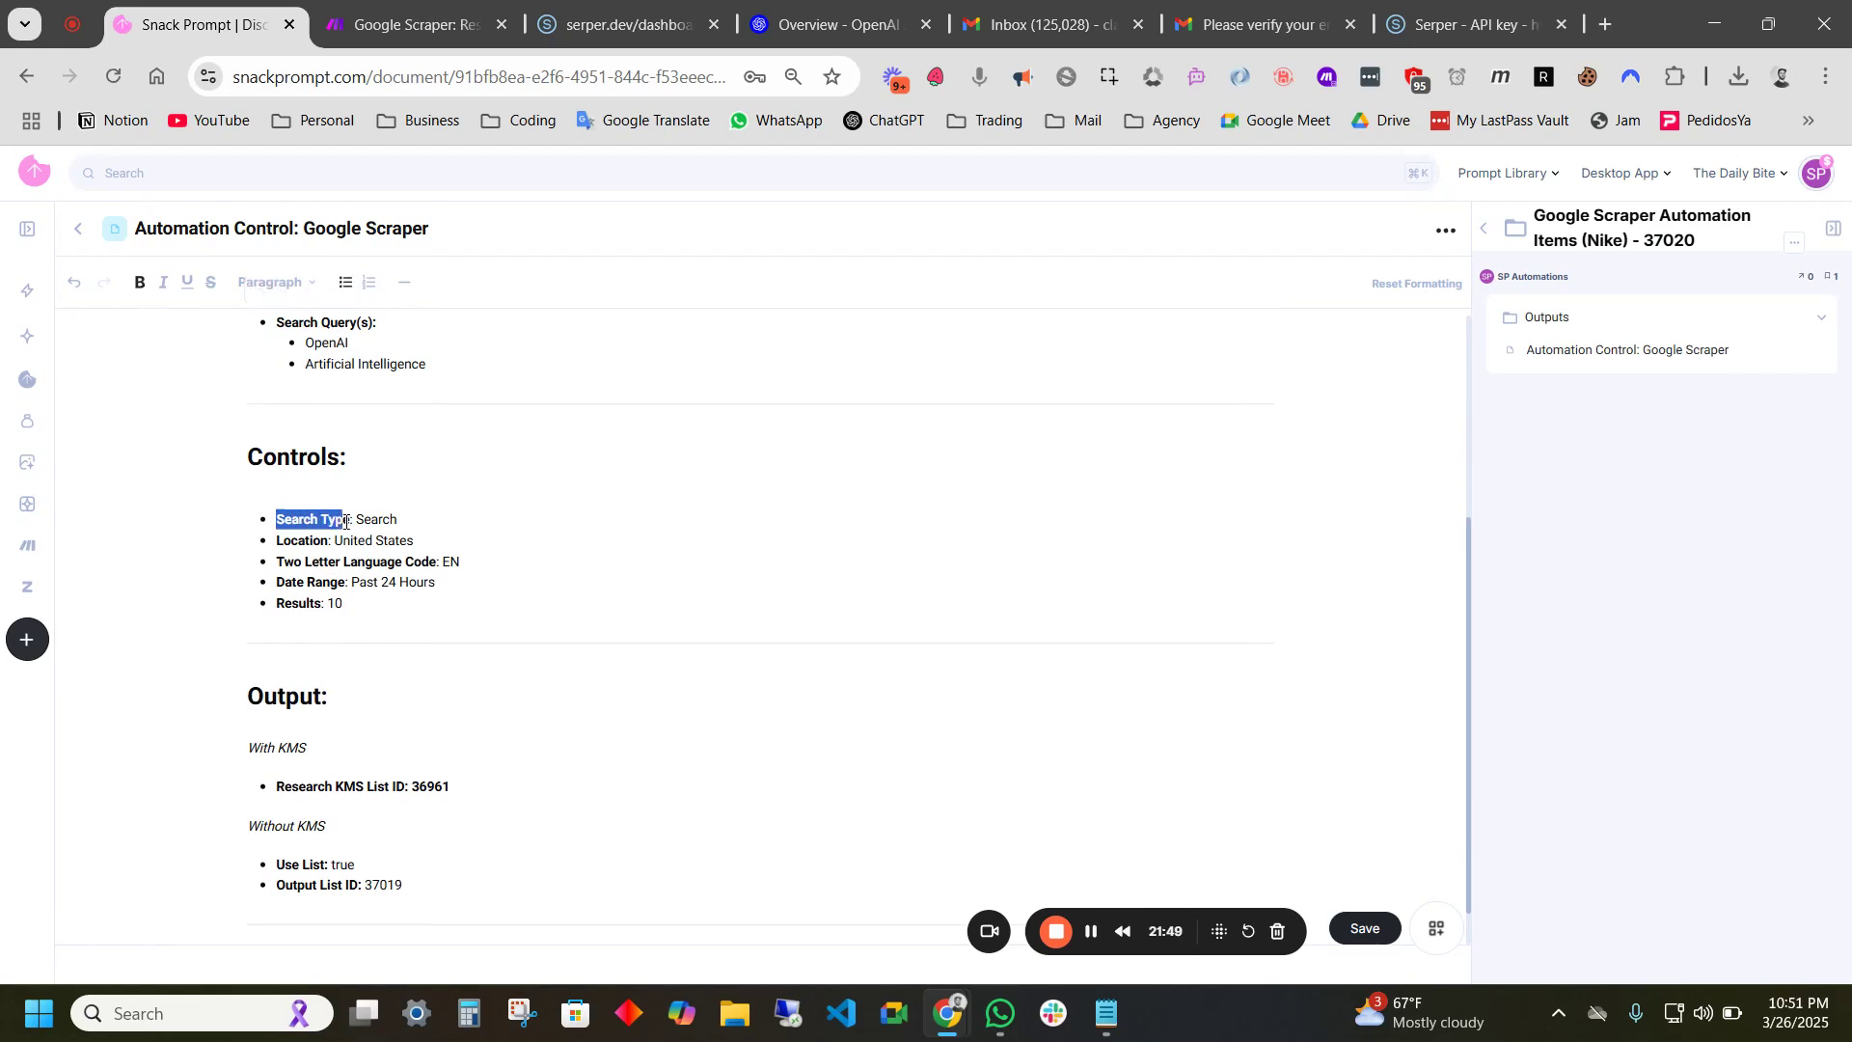
scroll(337, 567, "down", 1)
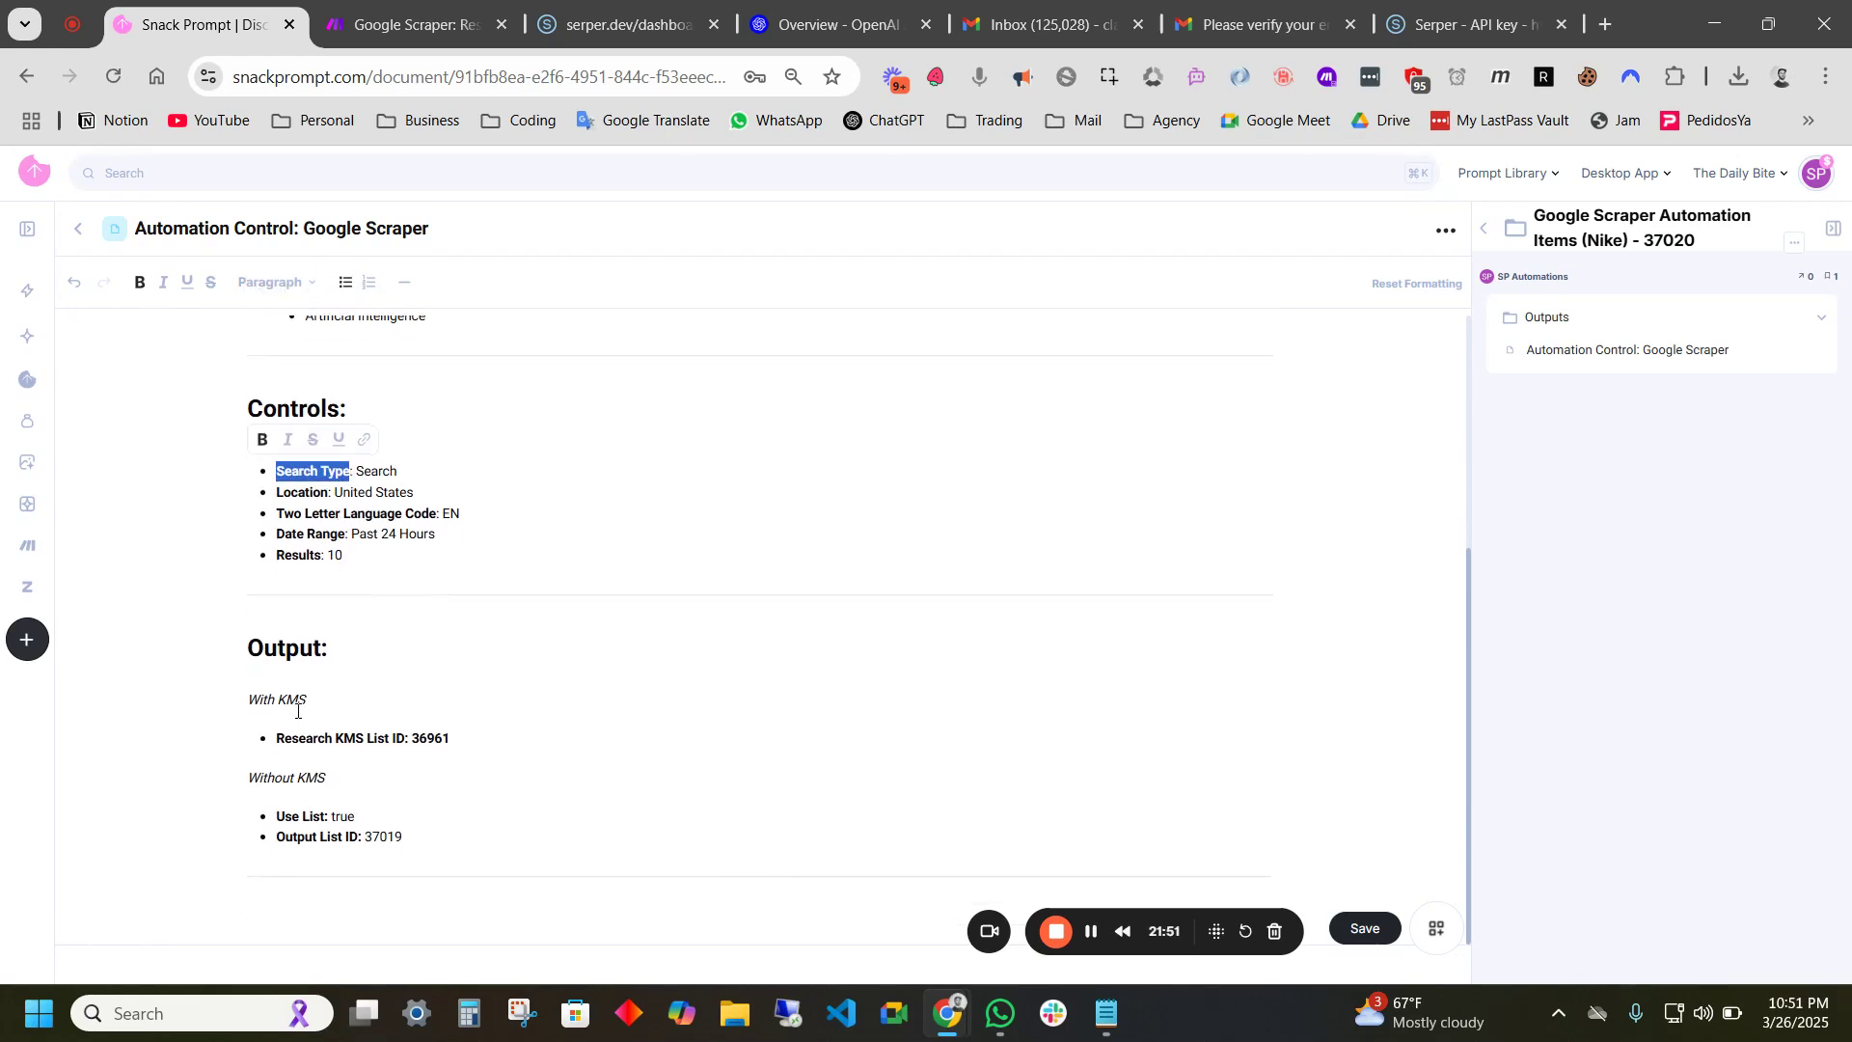
left_click_drag(452, 739, 414, 742)
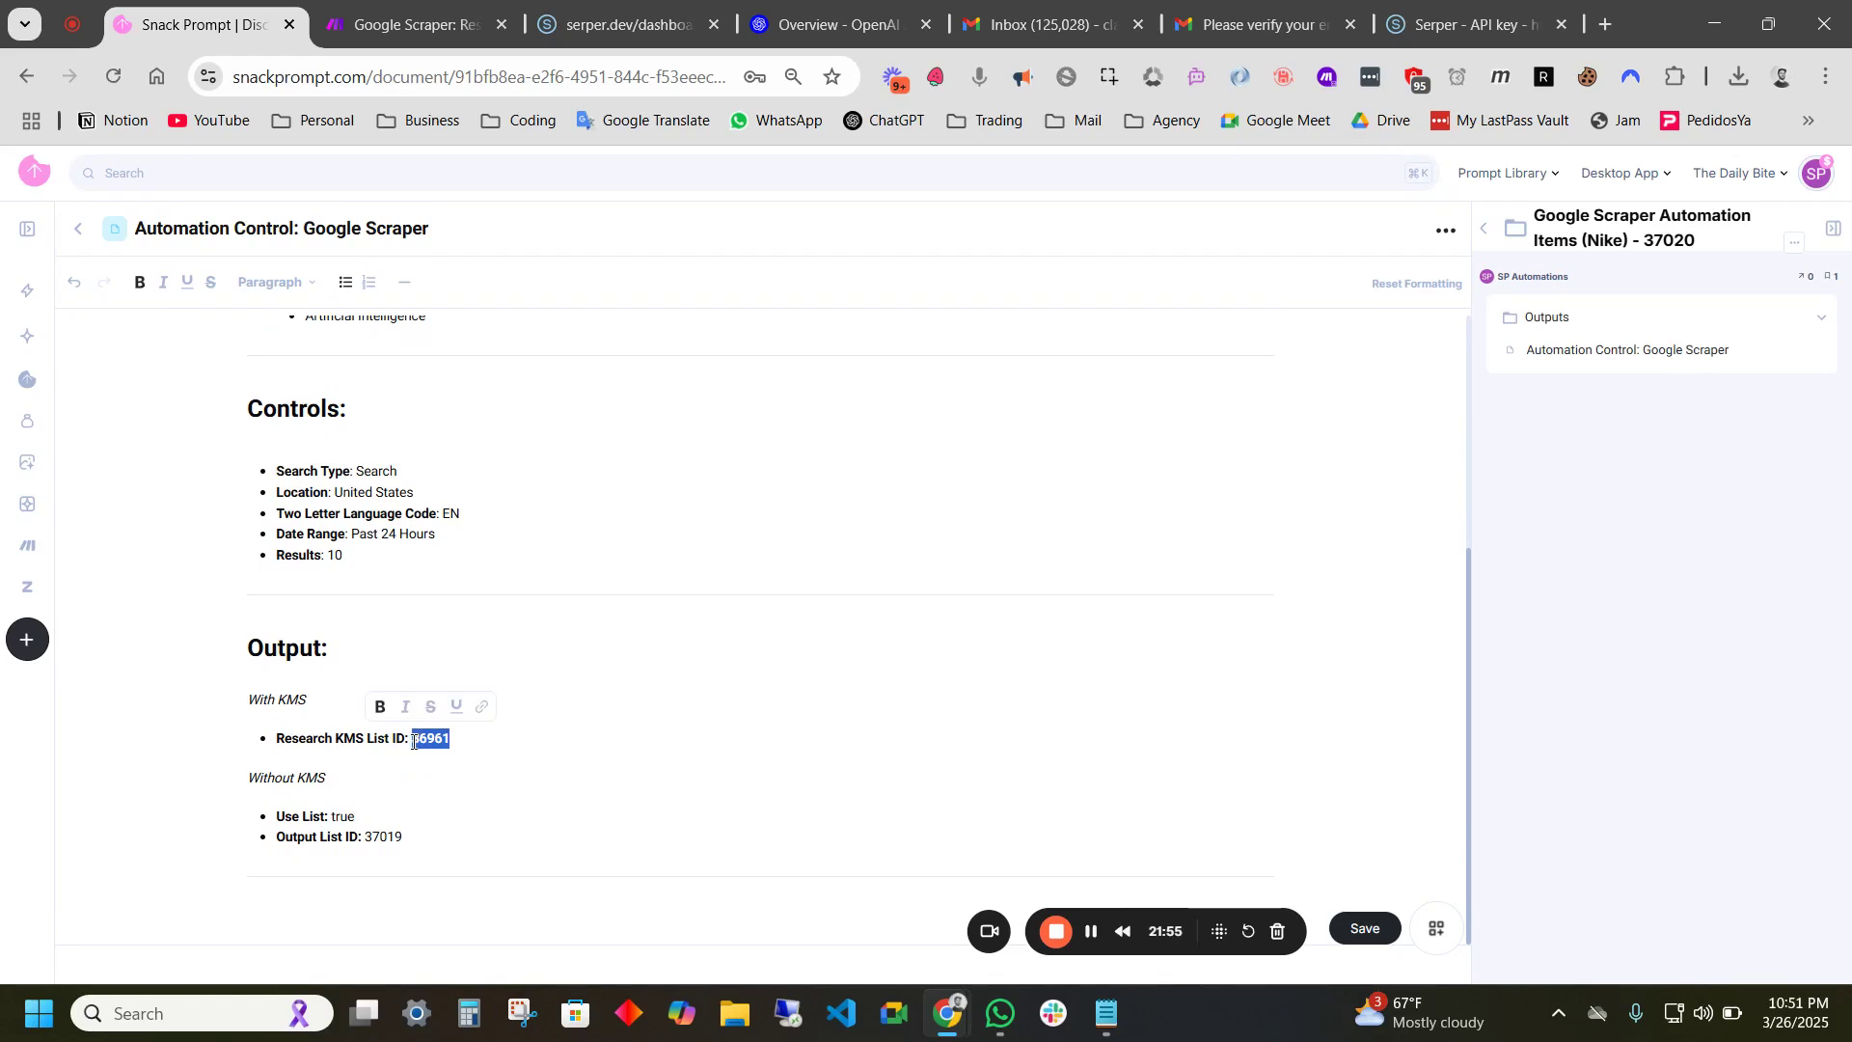
- Remove bold formatting from the Research KMS List ID value 36961
key("ctrl+b")
left_click(451, 608)
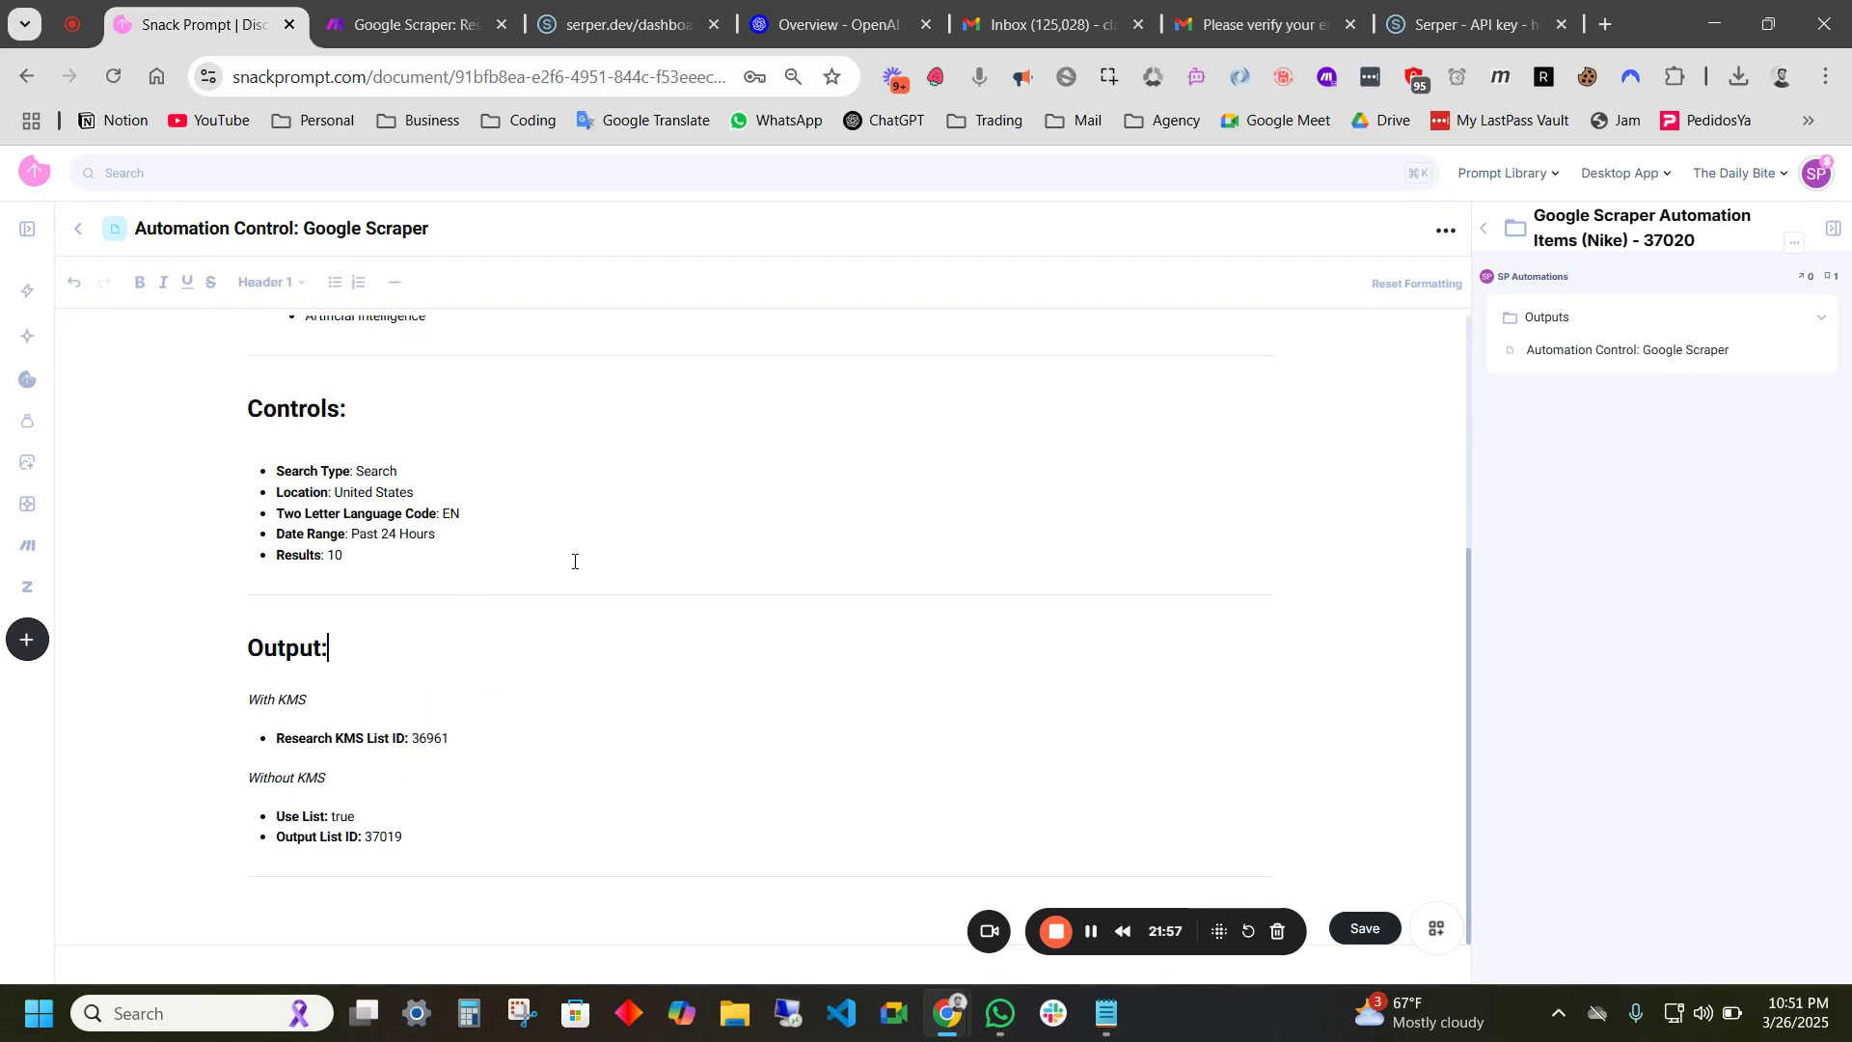
scroll(571, 540, "up", 4)
- Test-edit the Use KMS value and restore it to true, reviewing the With/Without KMS and Topics & Interests KMS Doc ID fields
left_click_drag(364, 428, 339, 436)
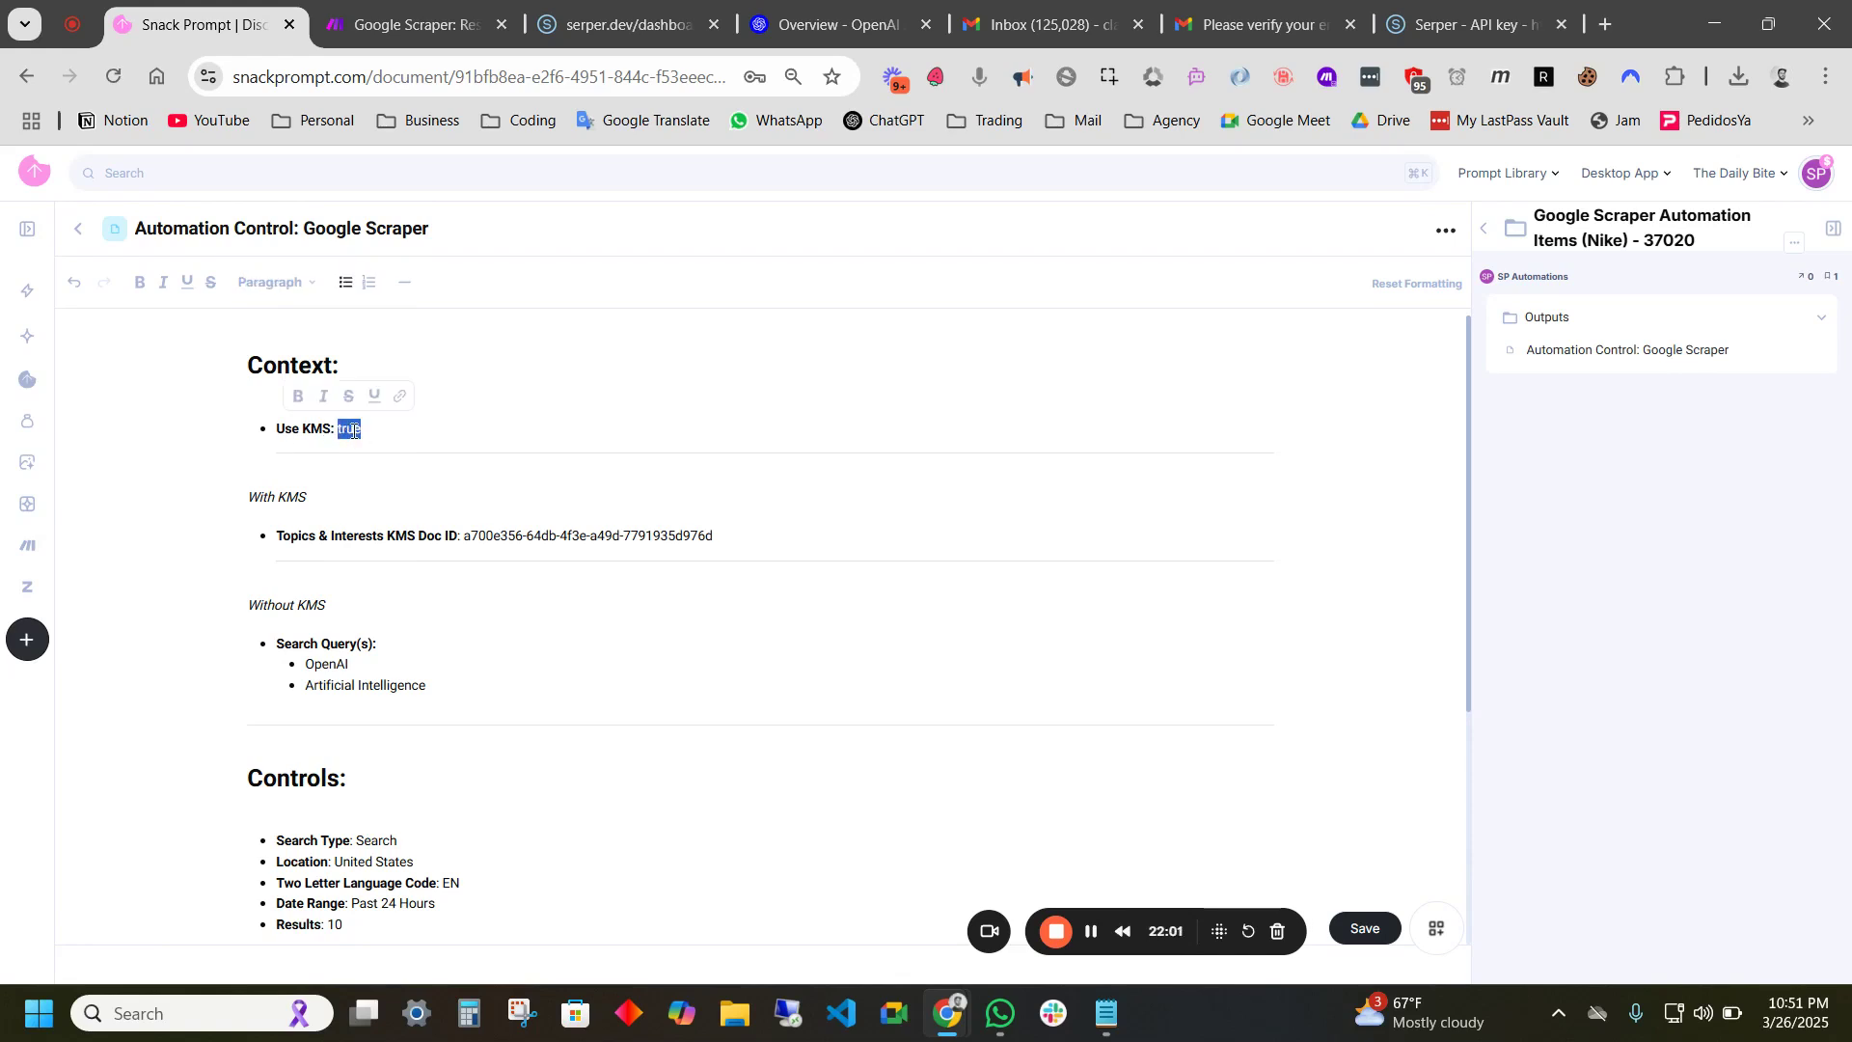
type("fals")
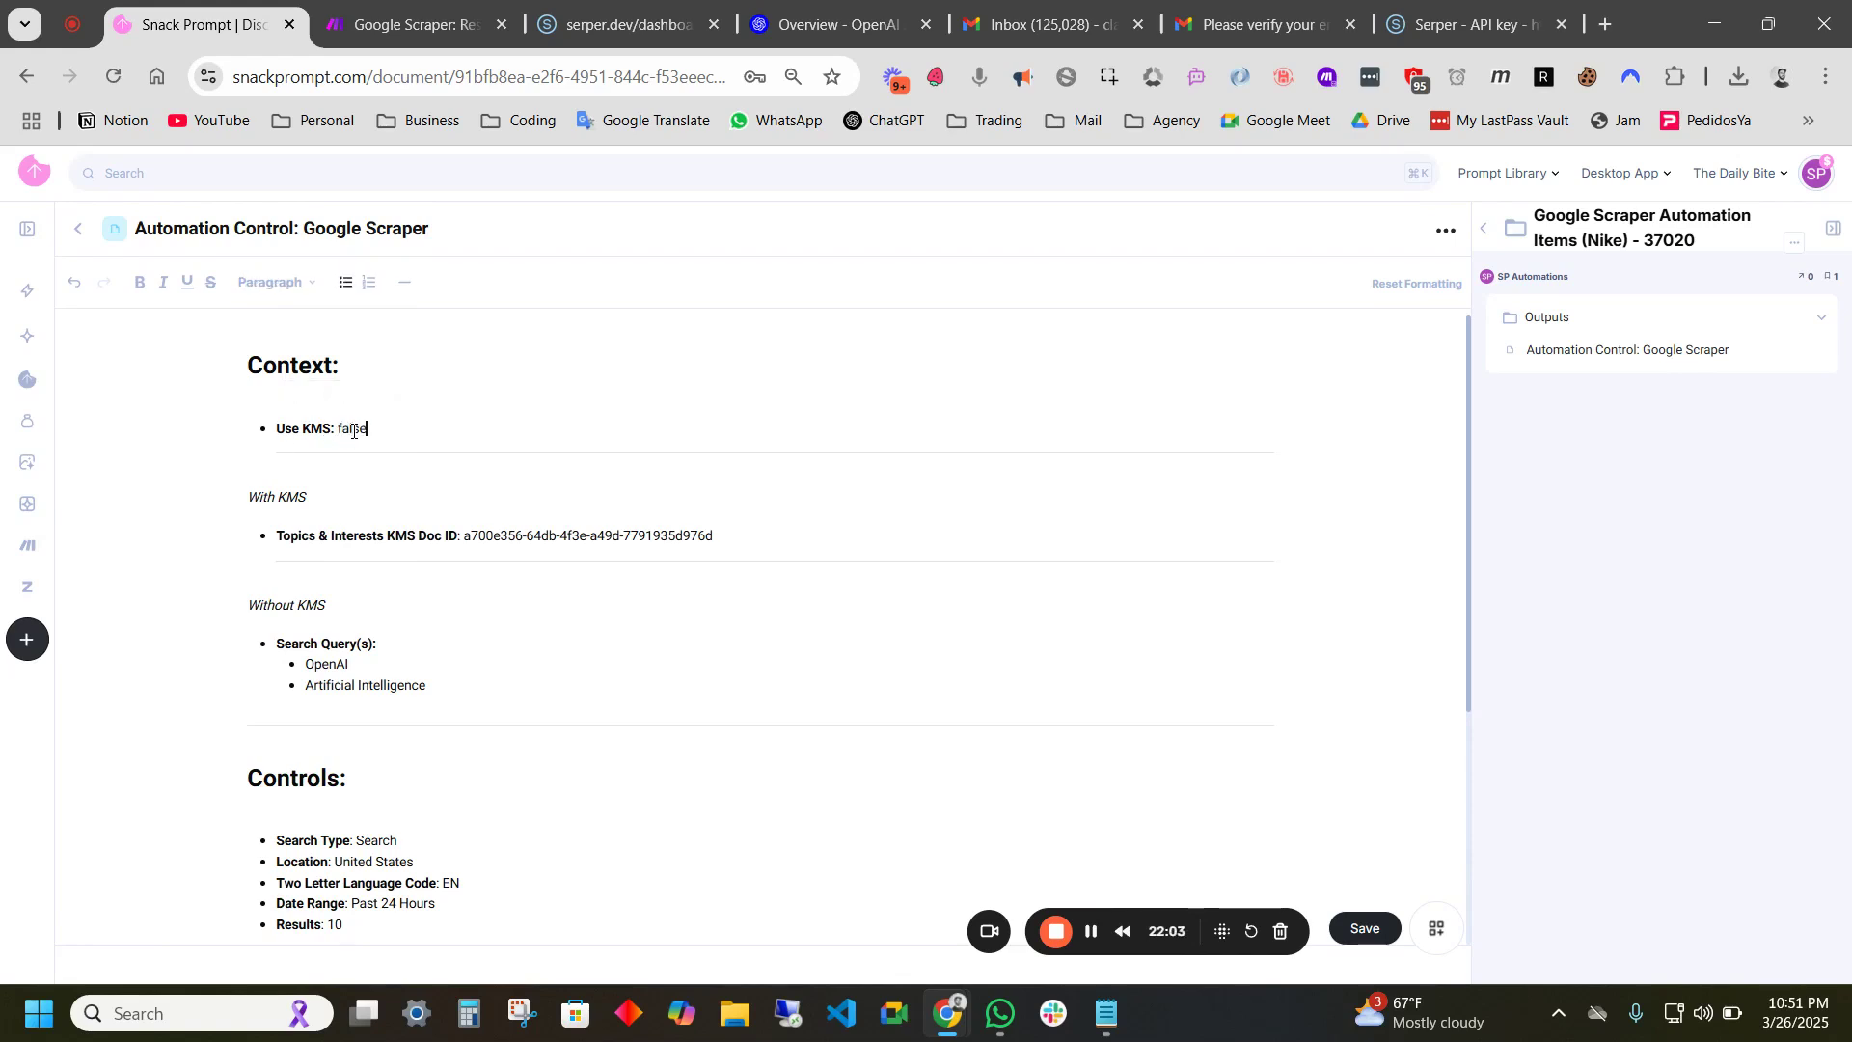
key("BackSpace")
key("BackSpace")
key("BackSpace")
type("tru")
left_click_drag(338, 606, 244, 608)
left_click_drag(311, 497, 245, 498)
left_click_drag(375, 428, 334, 428)
left_click_drag(466, 534, 719, 535)
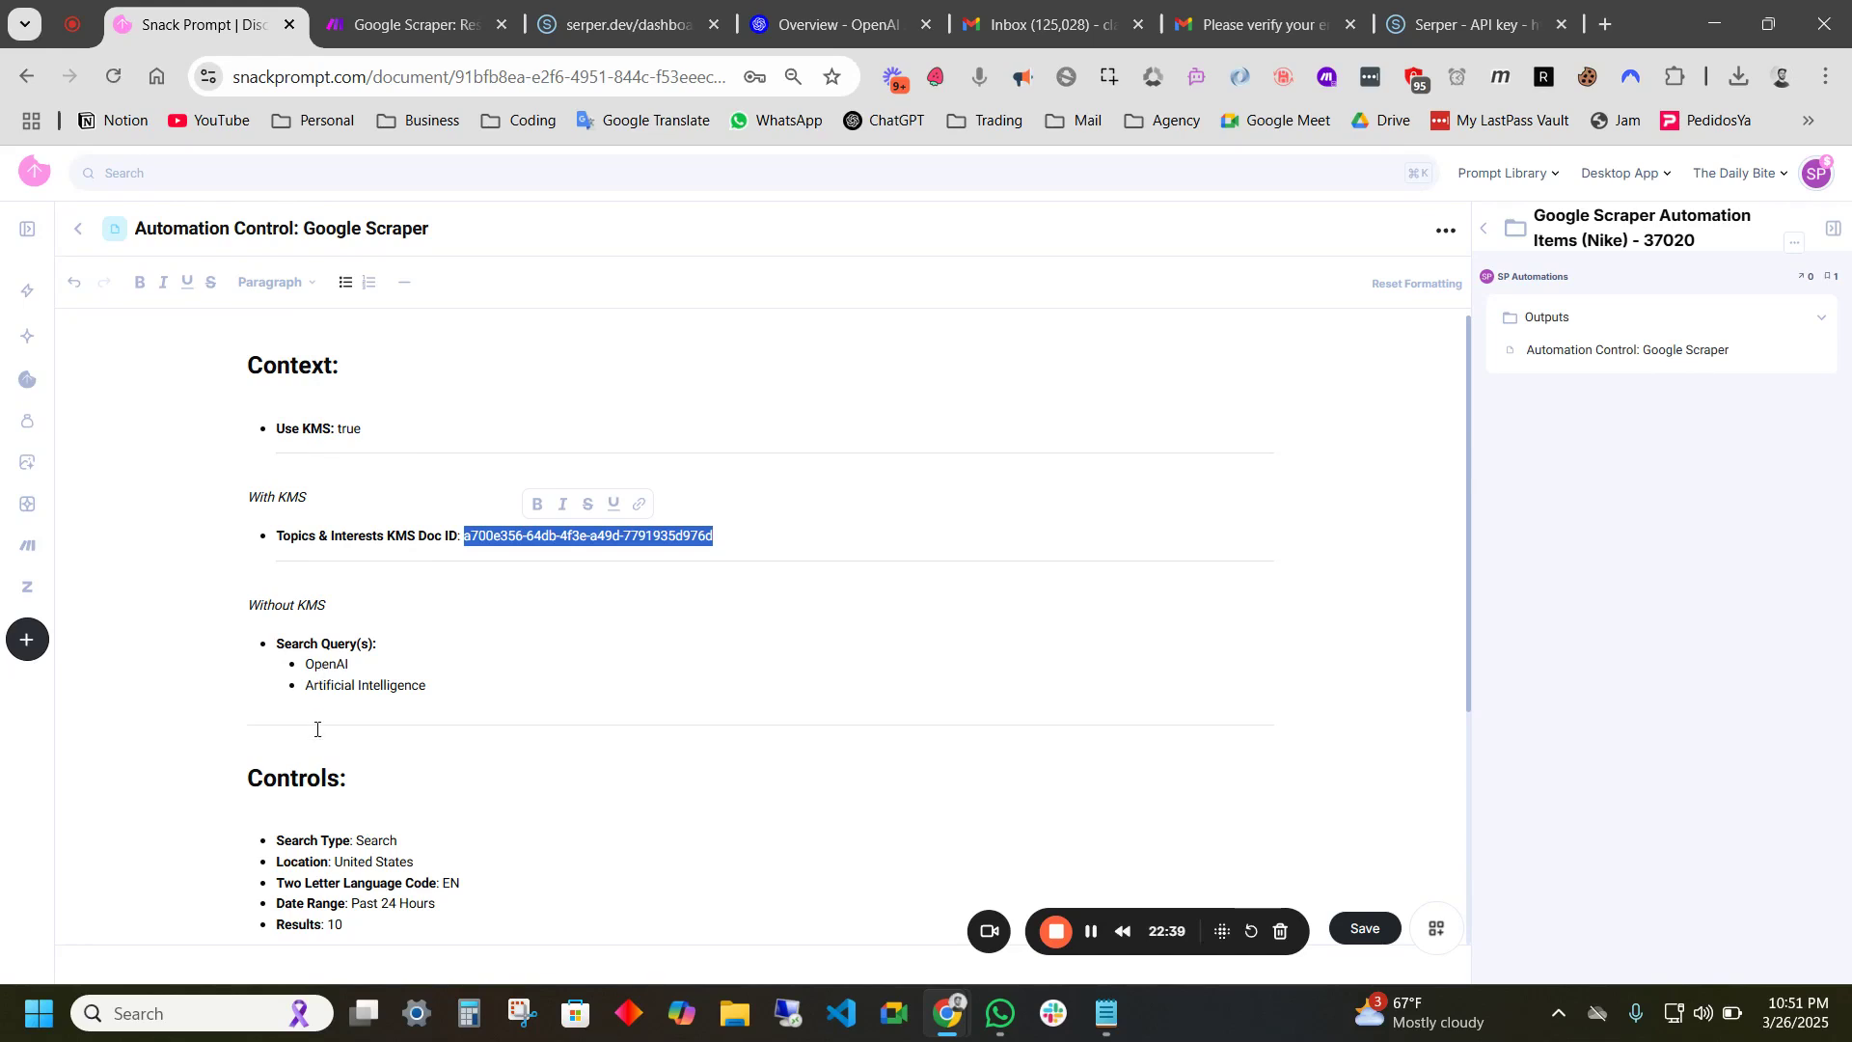
- Replace the OpenAI search query with 'how to climb mount everest' as a test, then restore OpenAI
scroll(325, 555, "down", 2)
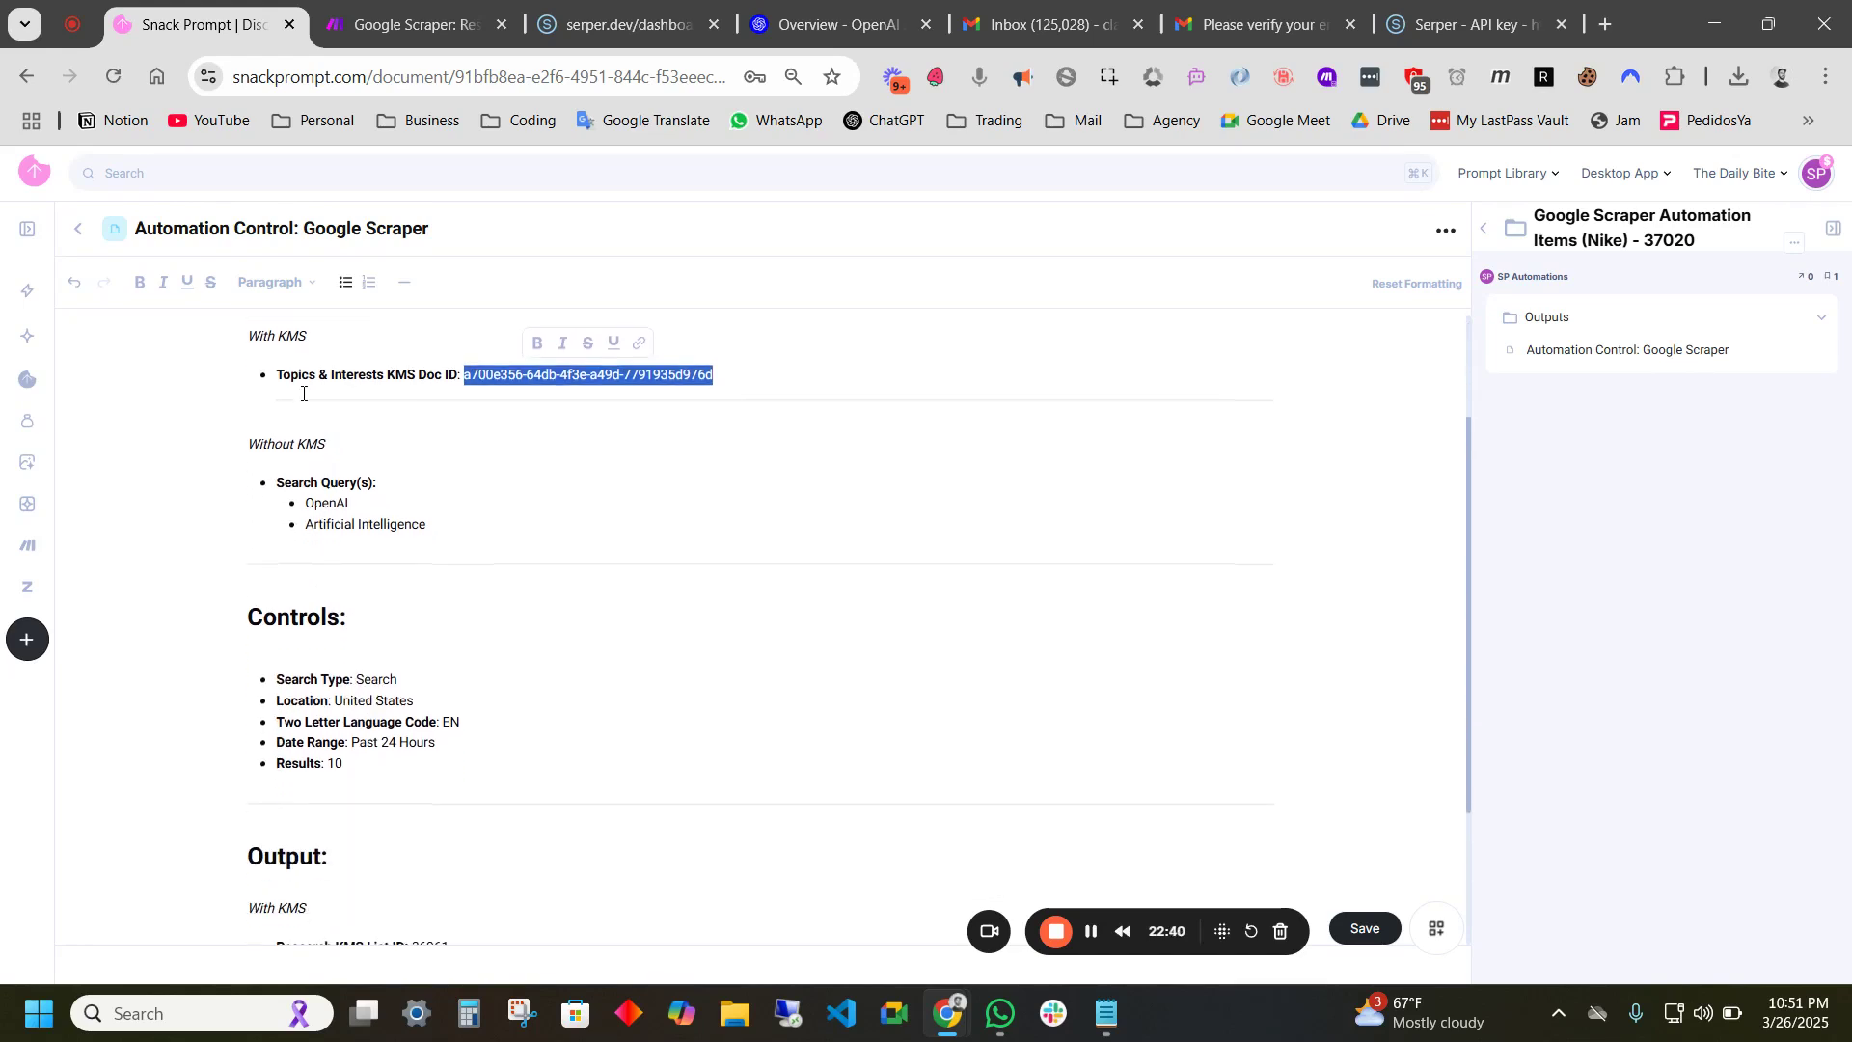
left_click_drag(326, 444, 247, 445)
left_click_drag(426, 524, 305, 502)
left_click(397, 506)
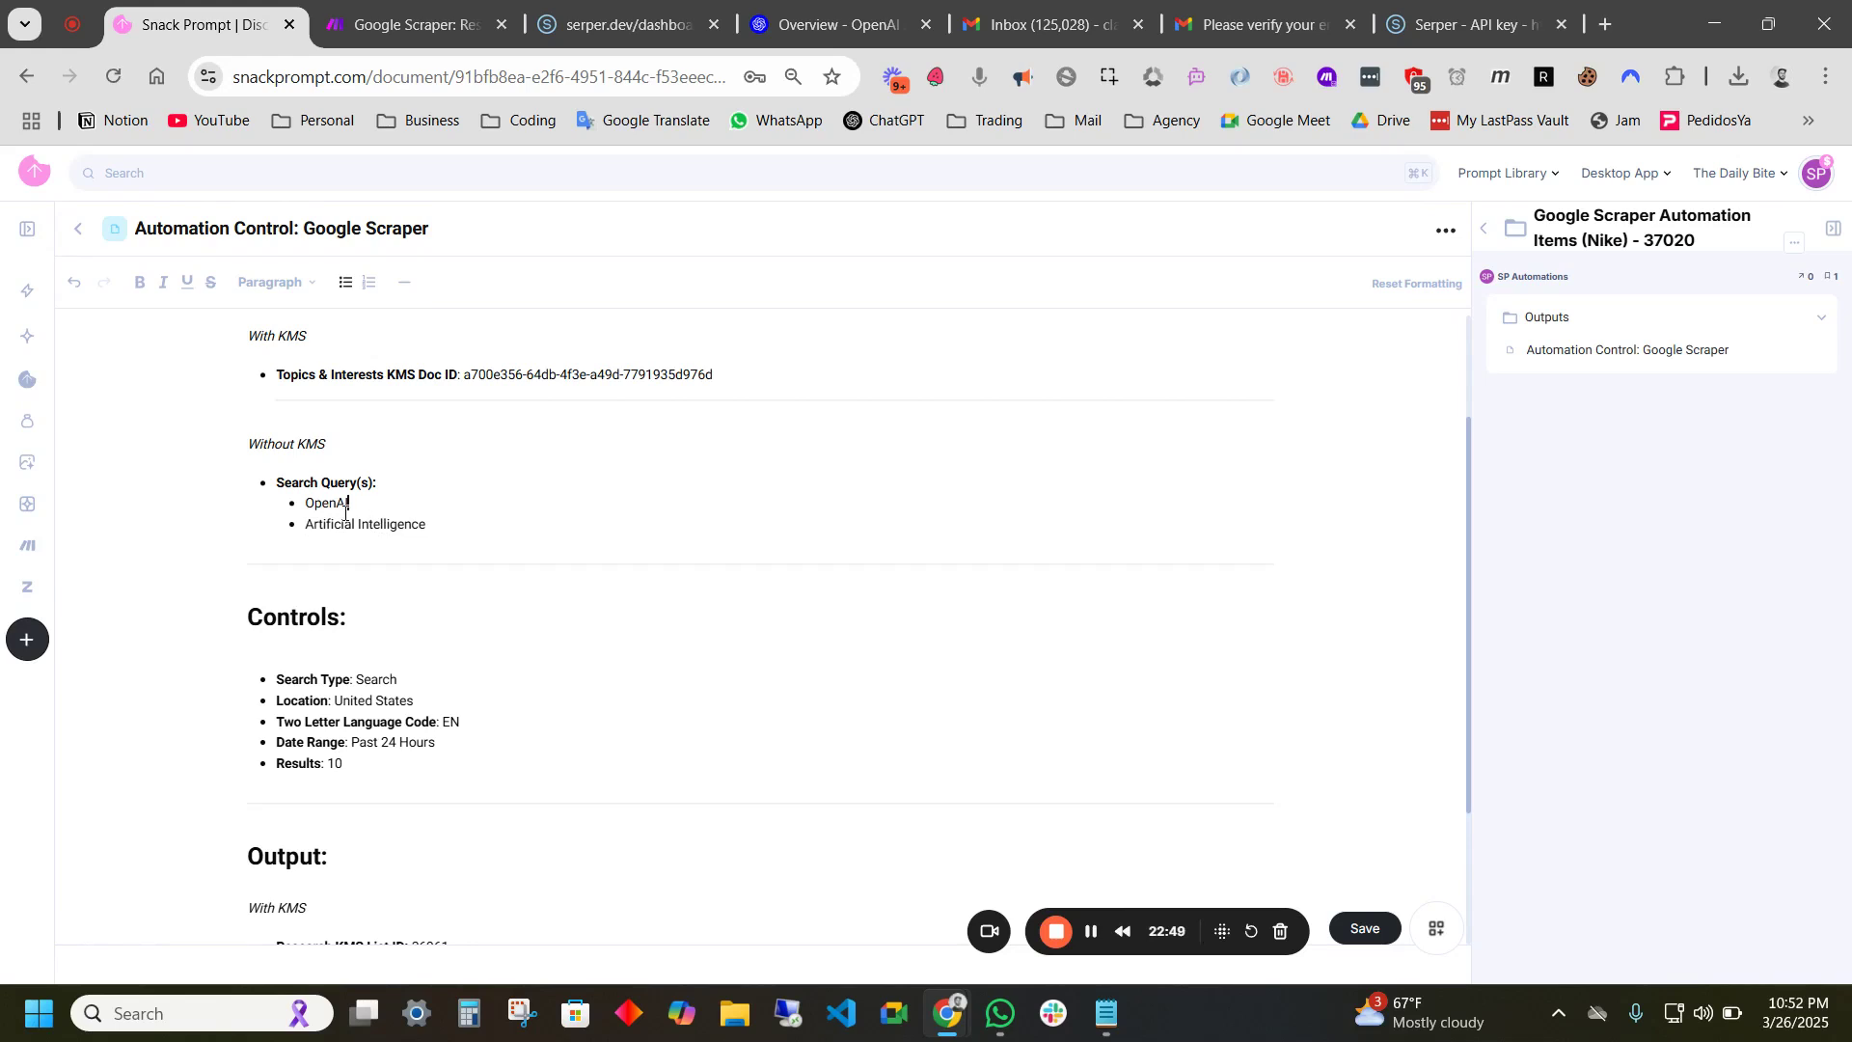
left_click_drag(360, 504, 309, 509)
type("how to climb mount ever")
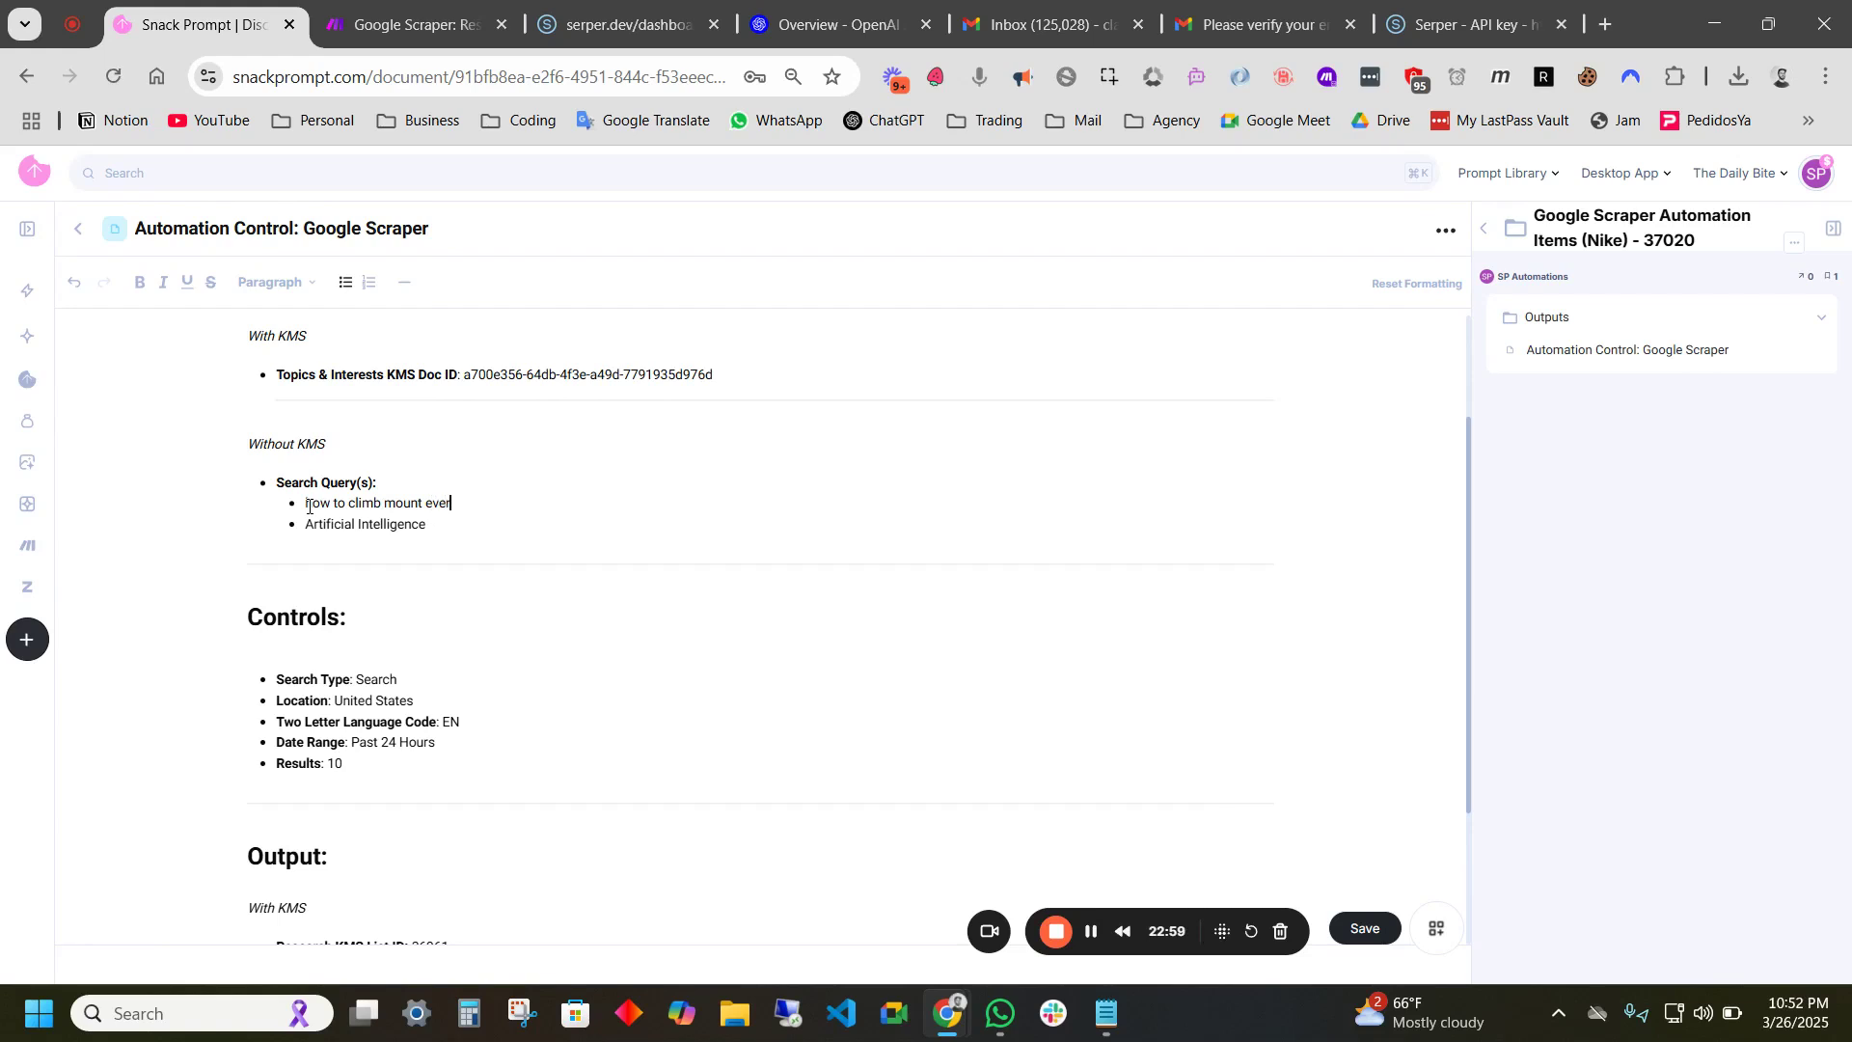
type("est")
key("BackSpace")
key("BackSpace")
key("BackSpace")
key("BackSpace")
key("BackSpace")
key("BackSpace")
key("BackSpace")
key("BackSpace")
key("BackSpace")
key("BackSpace")
key("BackSpace")
key("BackSpace")
key("BackSpace")
key("BackSpace")
key("BackSpace")
key("BackSpace")
key("BackSpace")
key("BackSpace")
key("BackSpace")
key("BackSpace")
type("OpenAI")
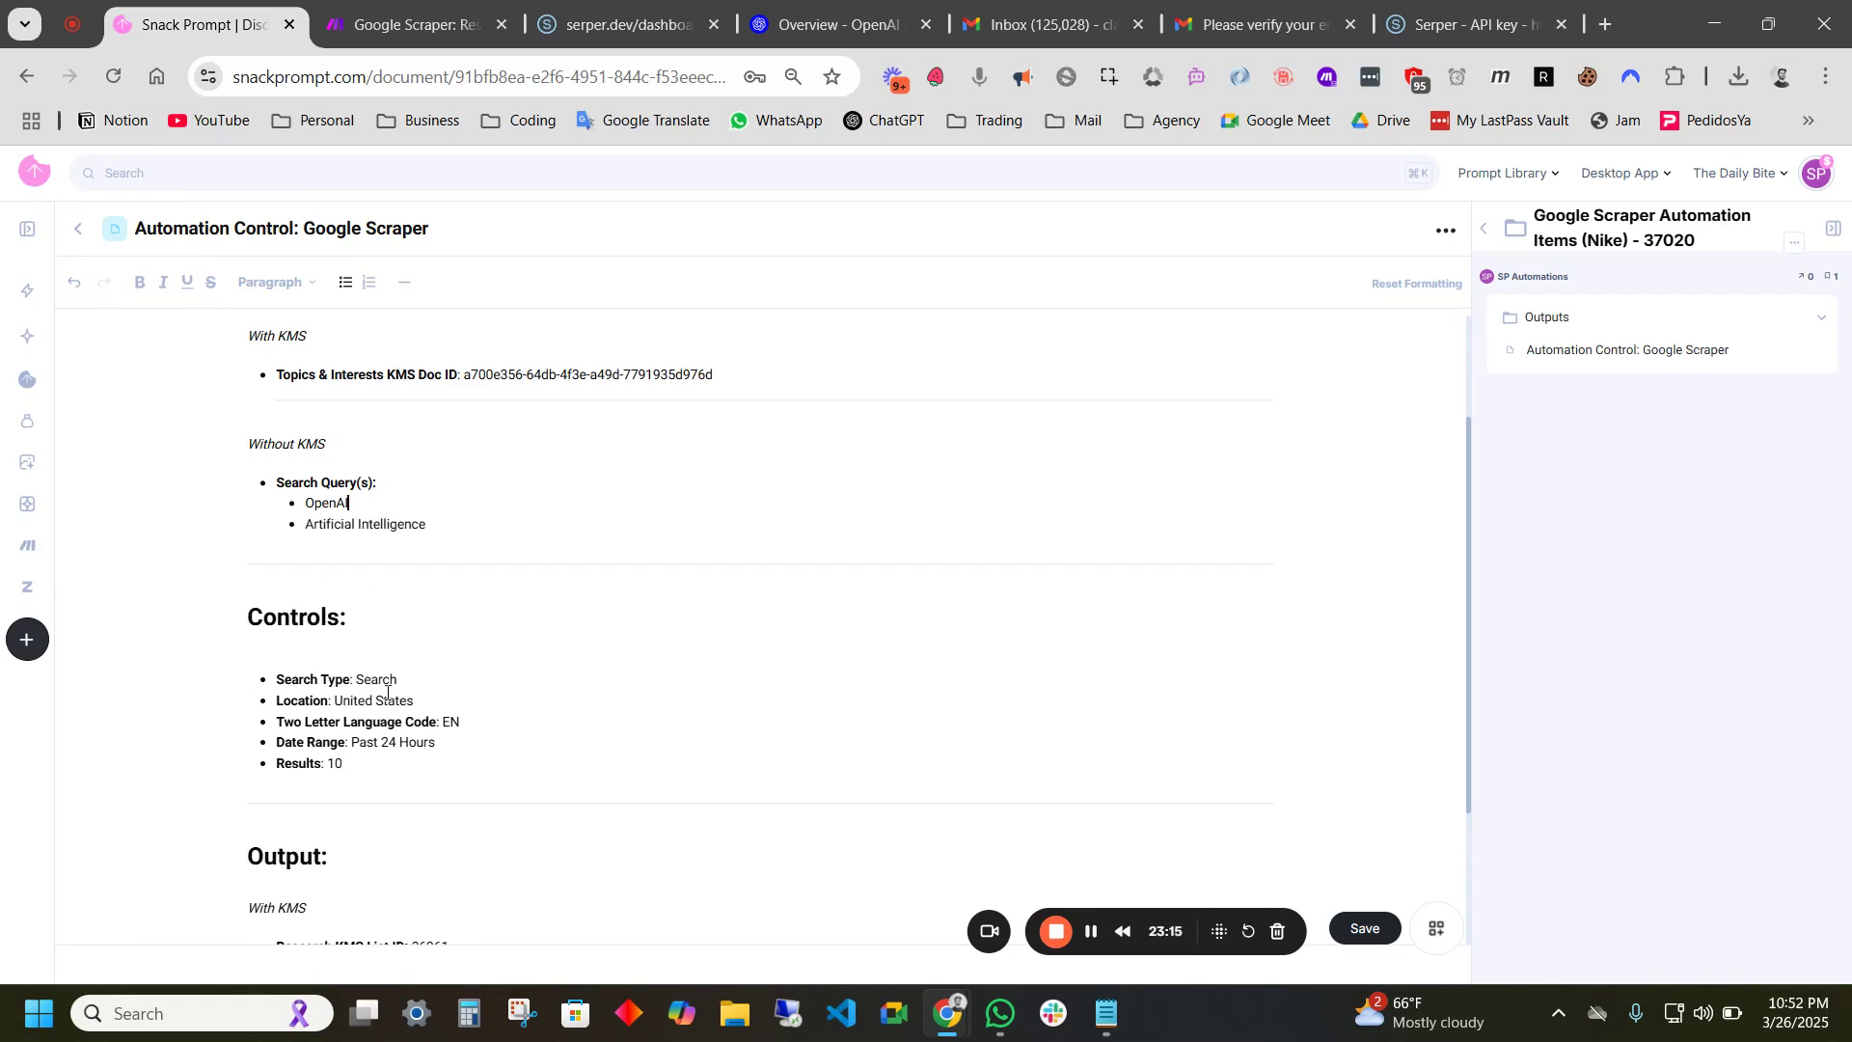
- Change the Search Type control from Search to News
scroll(372, 668, "down", 1)
left_click_drag(396, 599, 359, 598)
type("News")
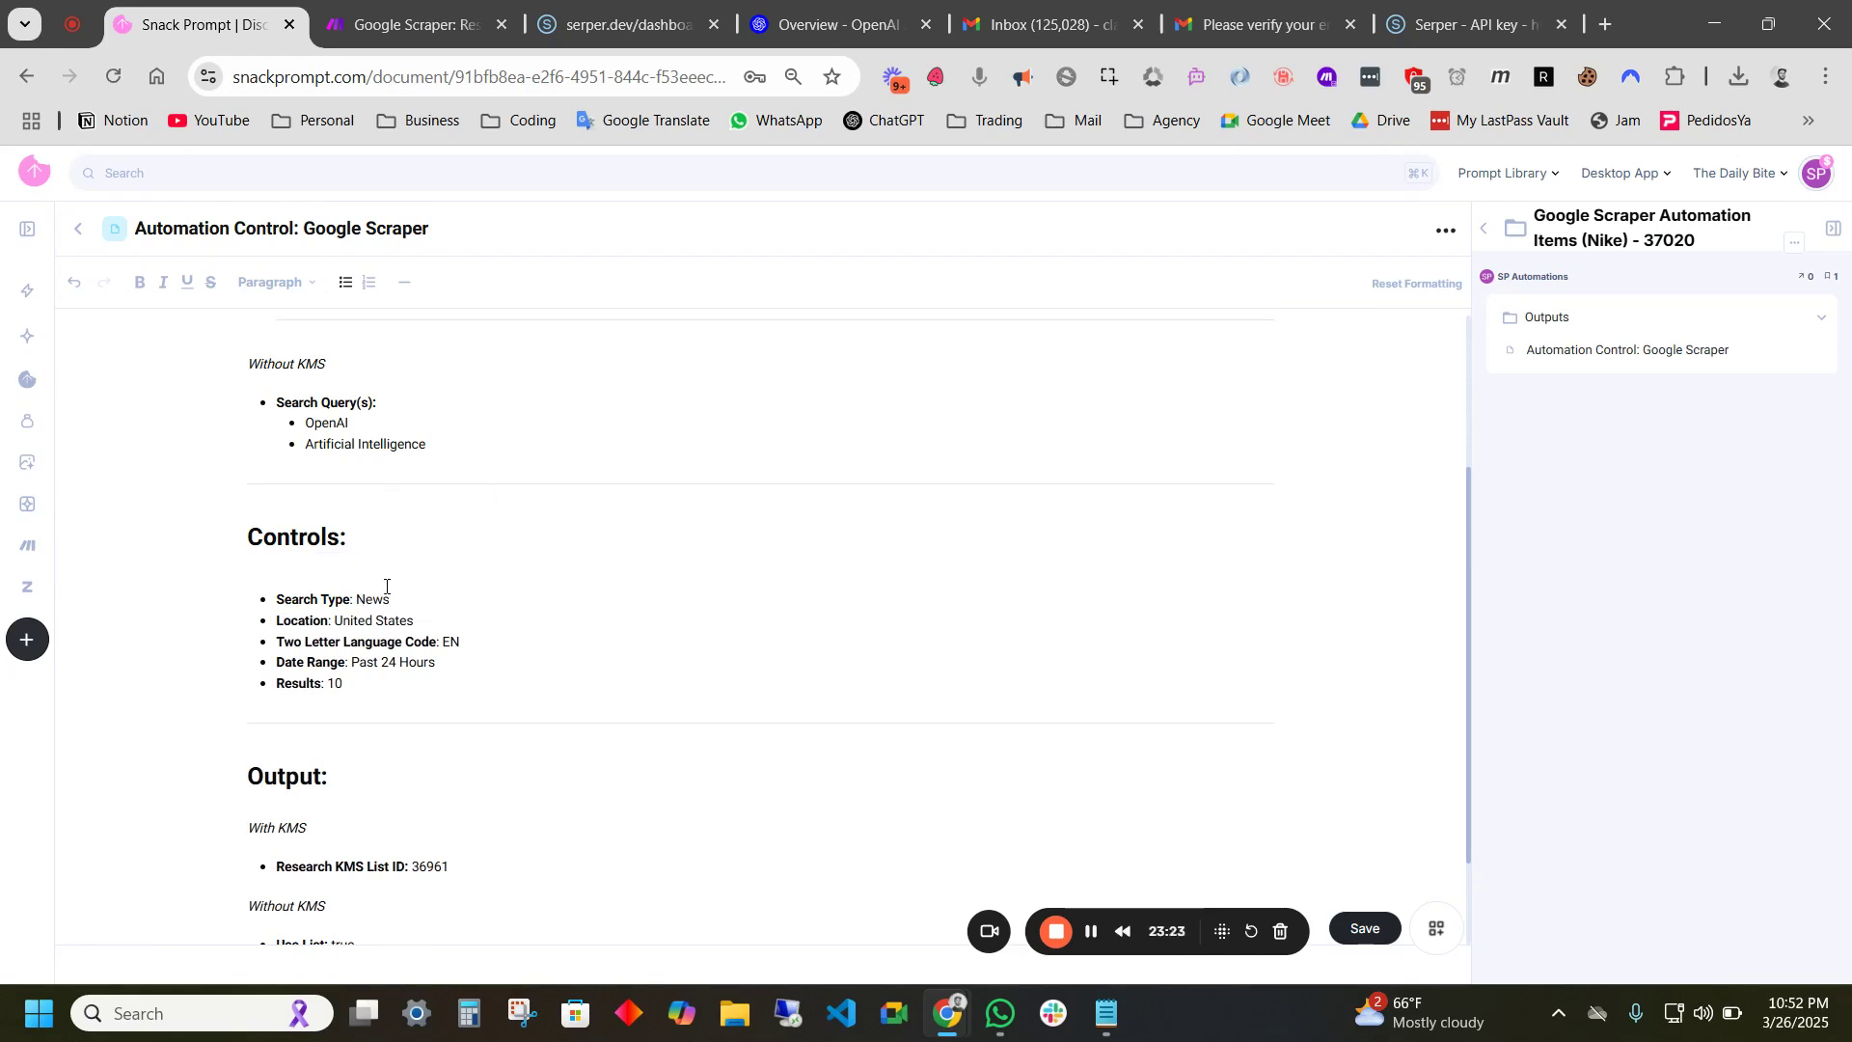
scroll(358, 518, "down", 2)
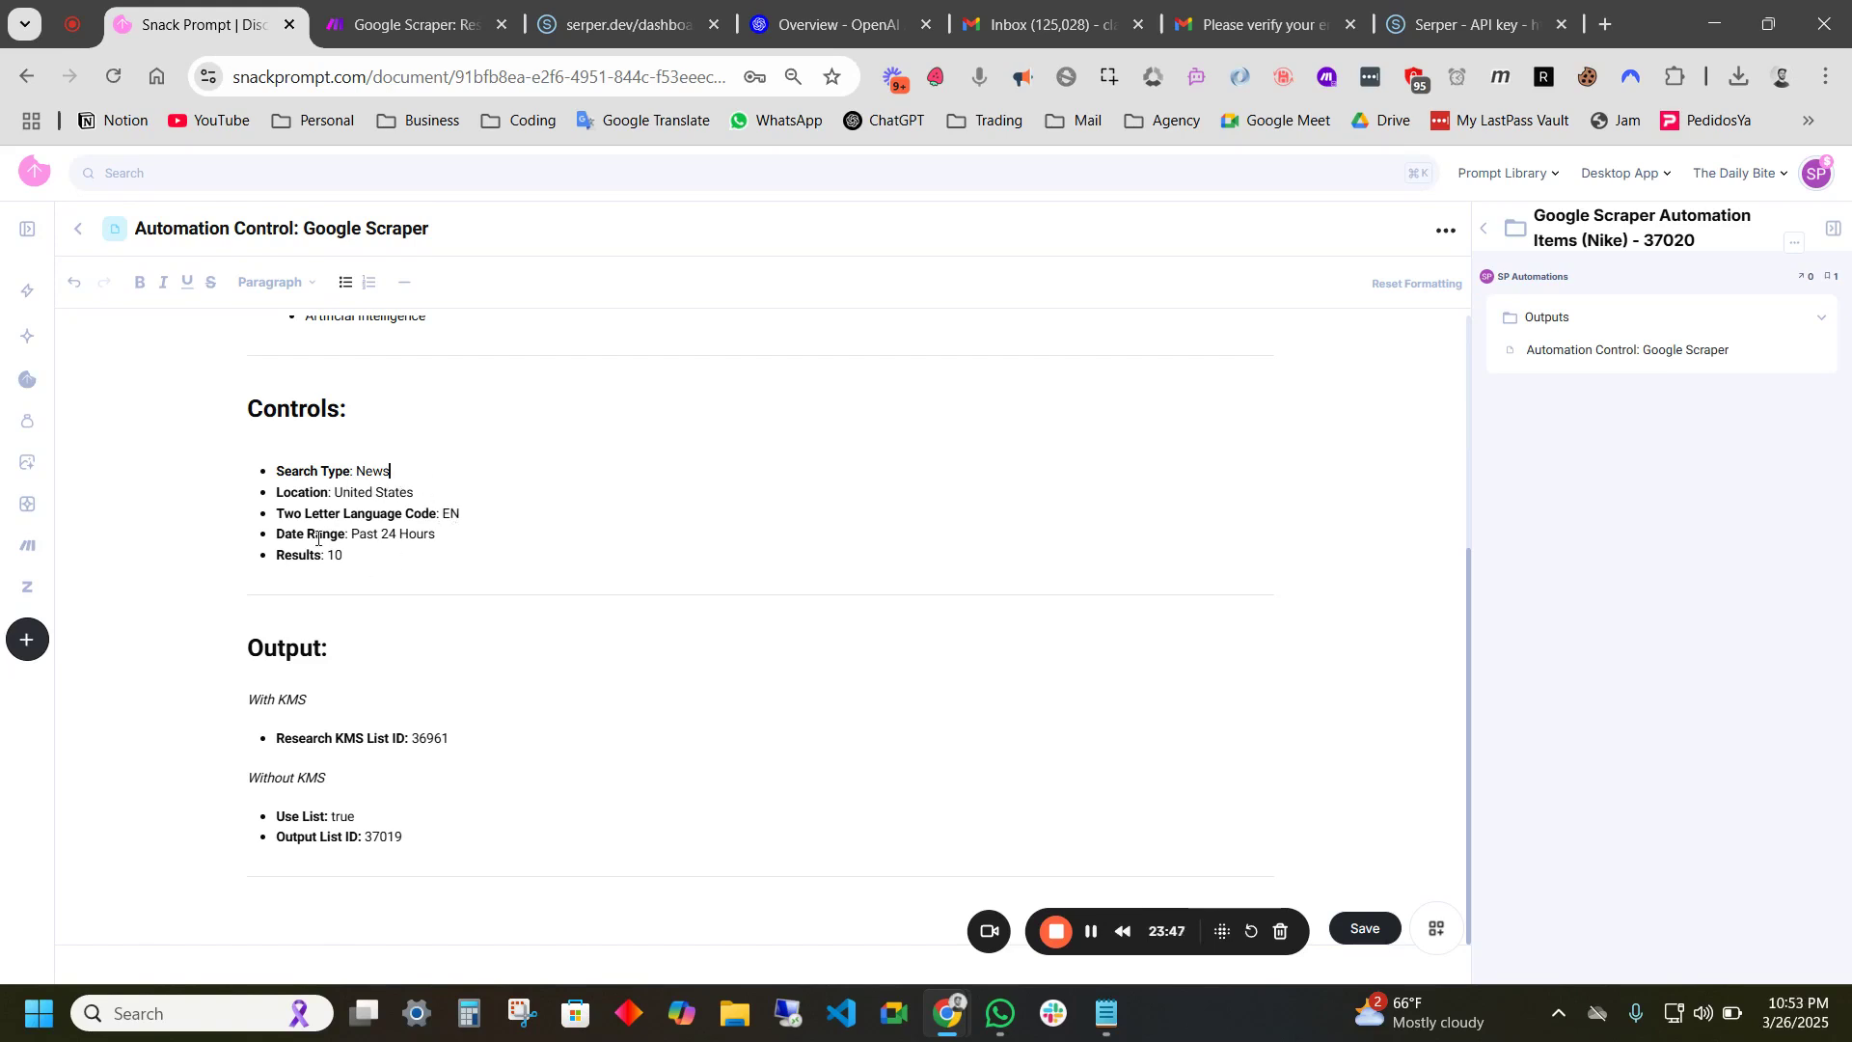
- Review the Past 24 Hours date range, Results value 10, and their allowed option lists
left_click_drag(431, 535, 351, 536)
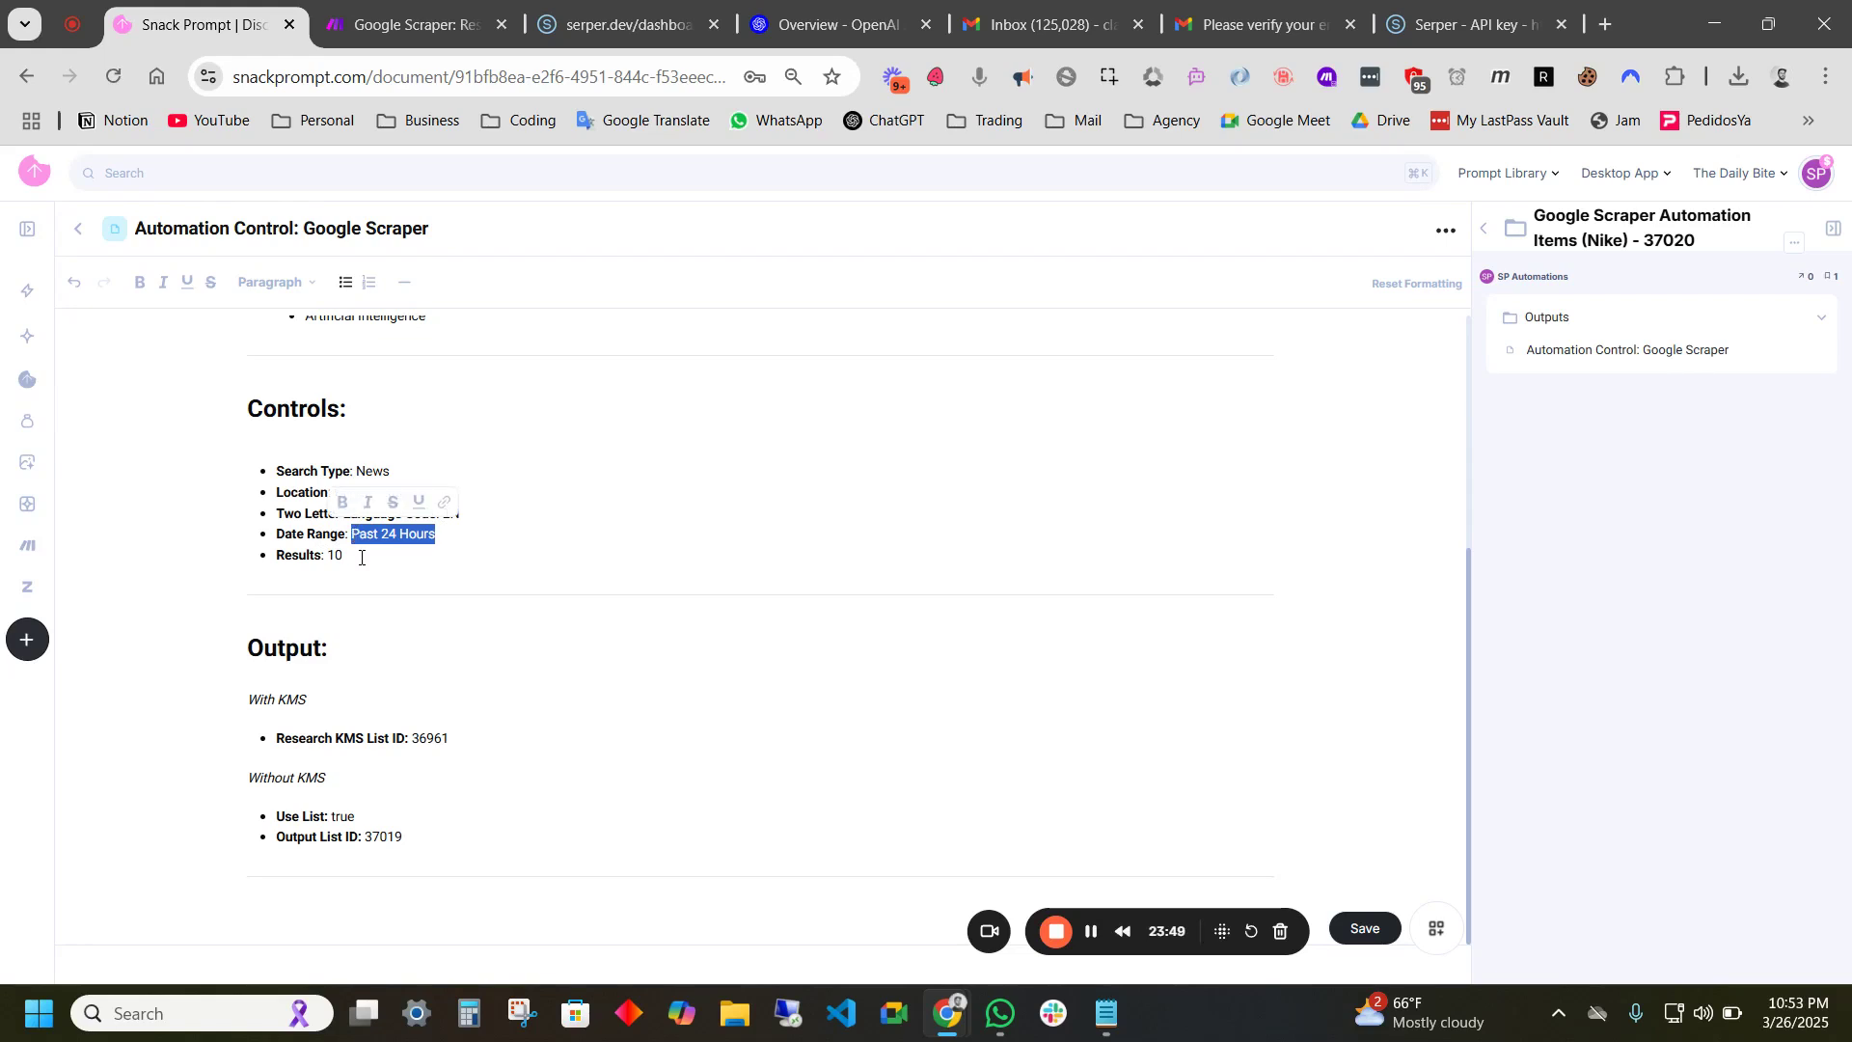
left_click(354, 564)
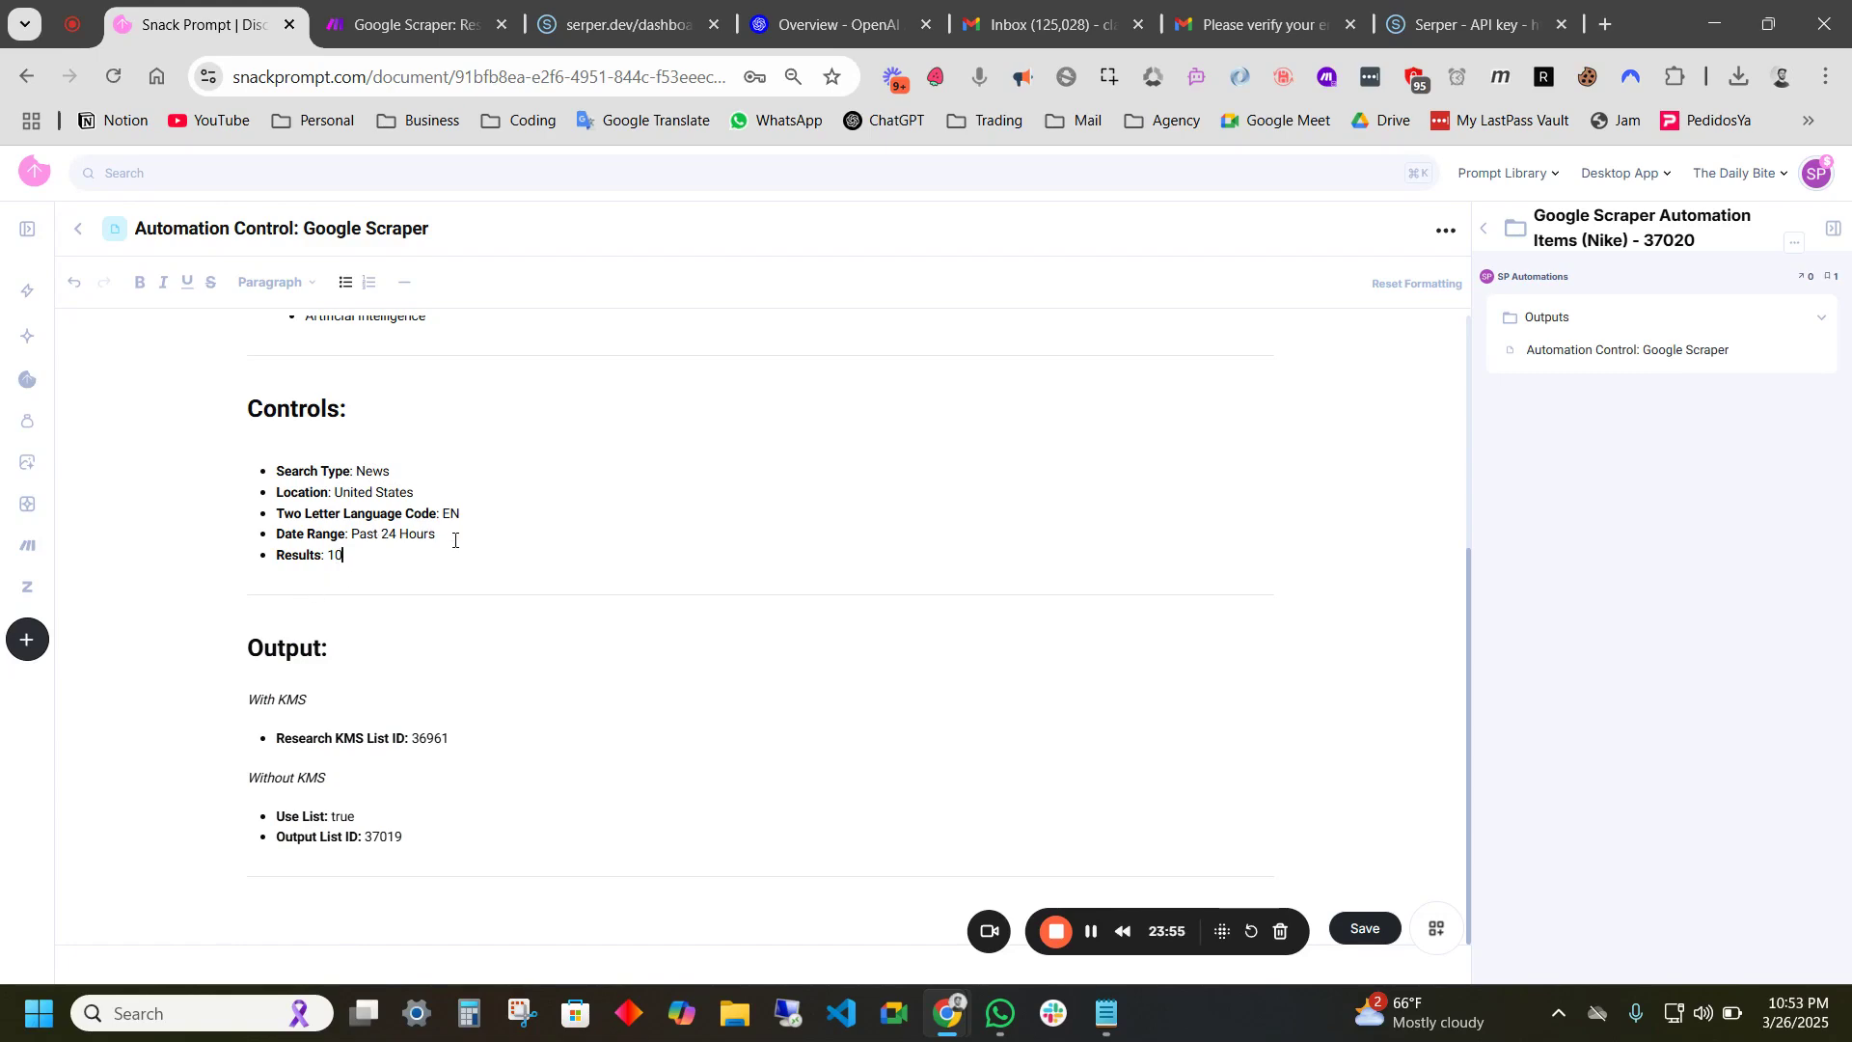
scroll(454, 540, "down", 10)
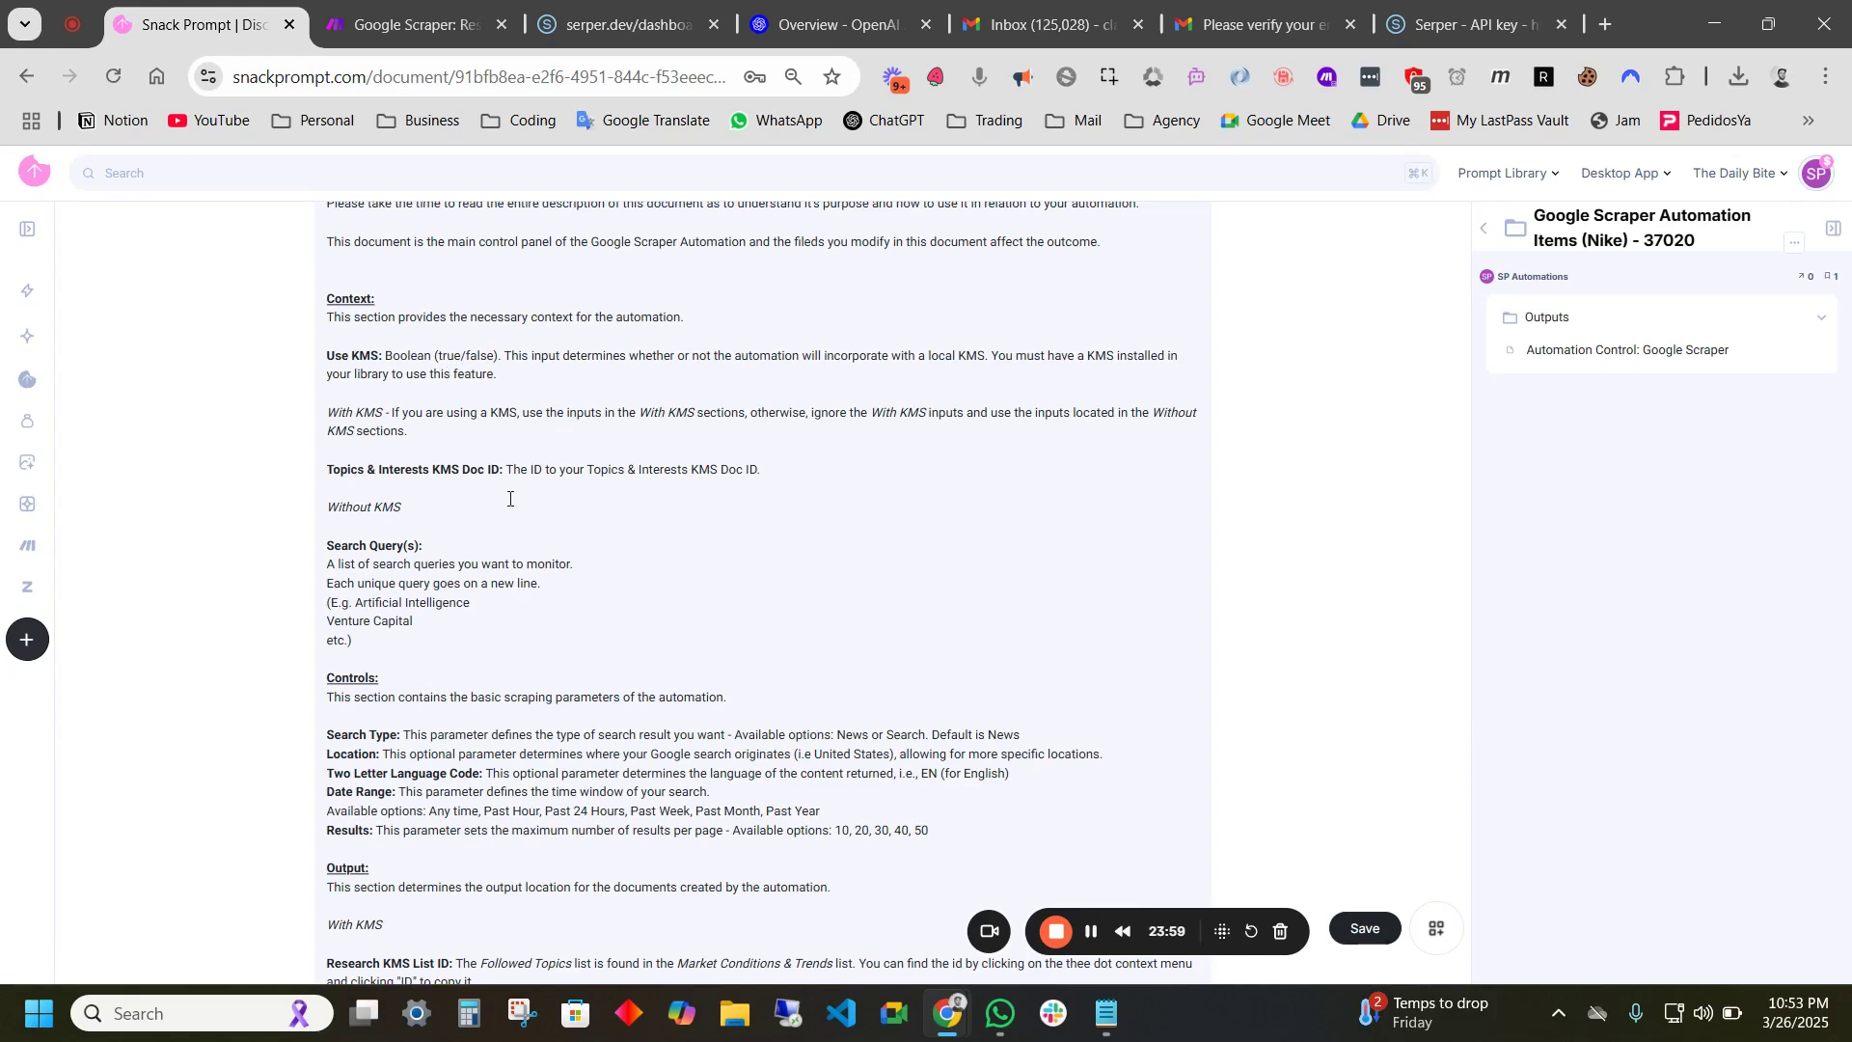
scroll(487, 631, "down", 2)
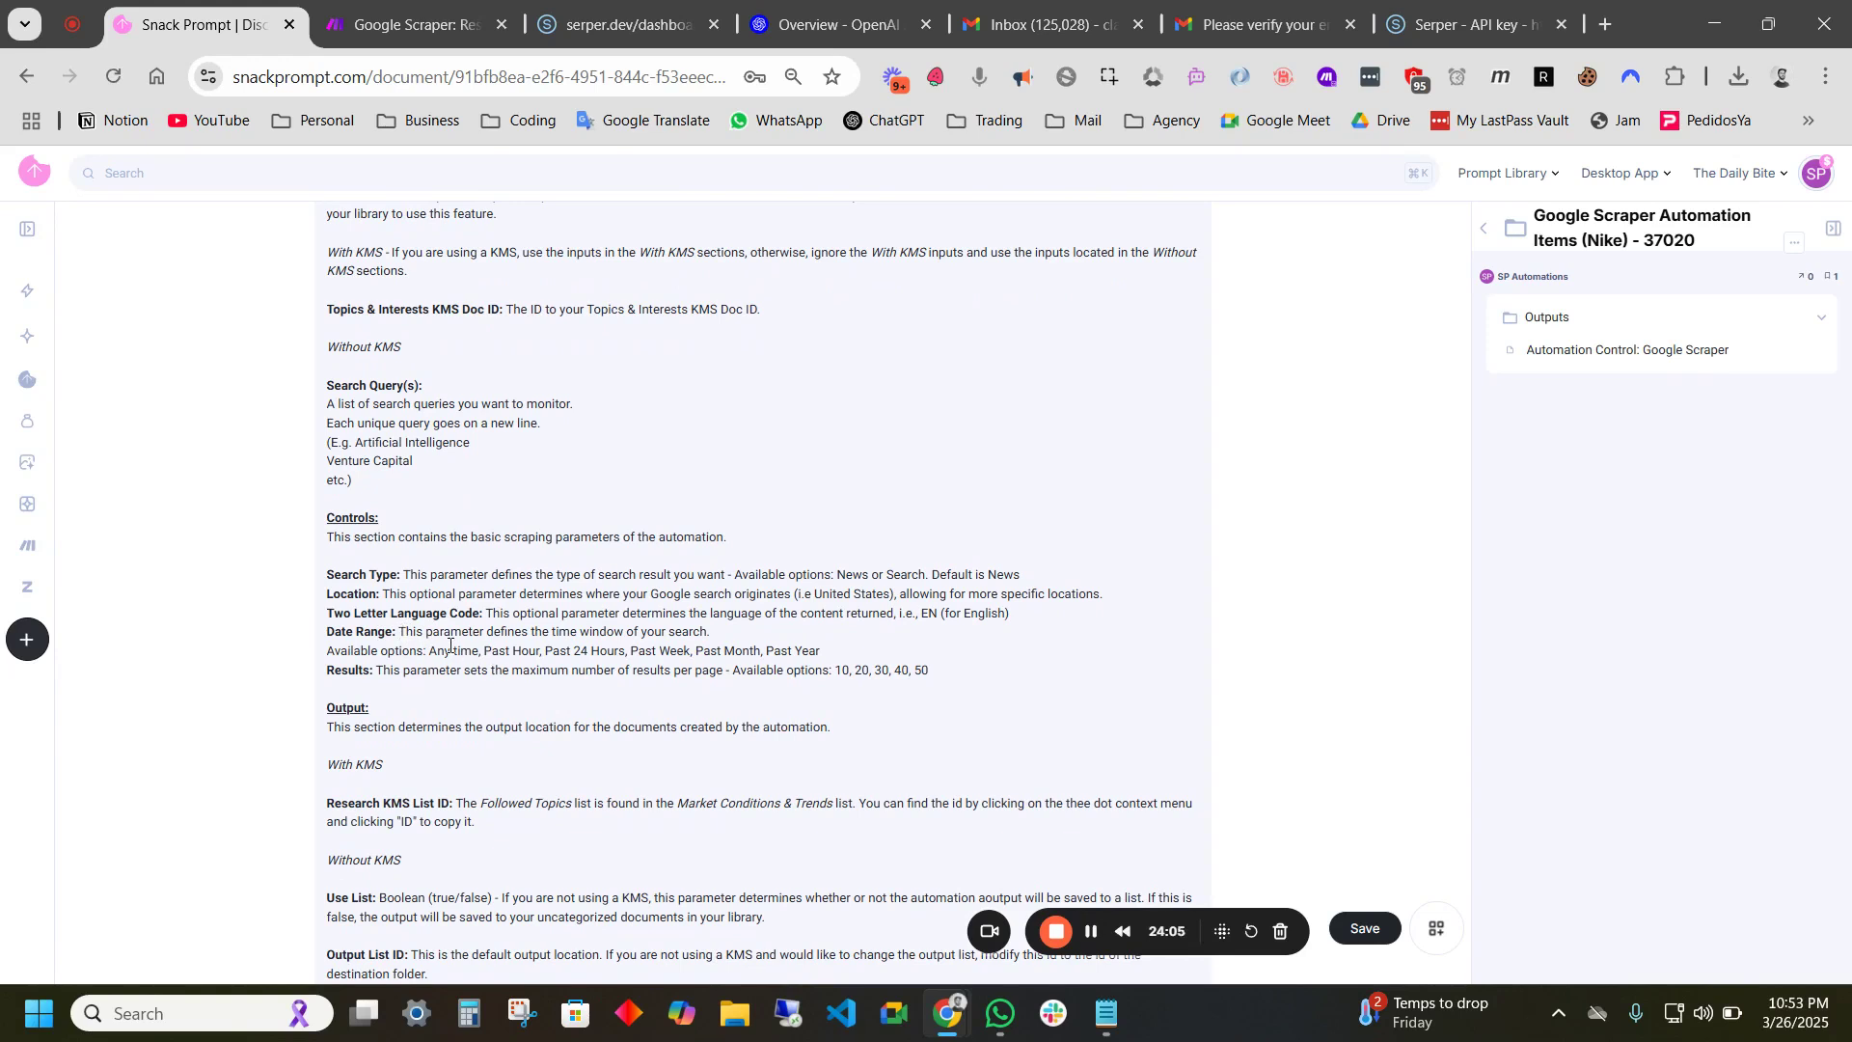
left_click_drag(432, 648, 829, 651)
left_click(871, 648)
left_click_drag(834, 670, 932, 669)
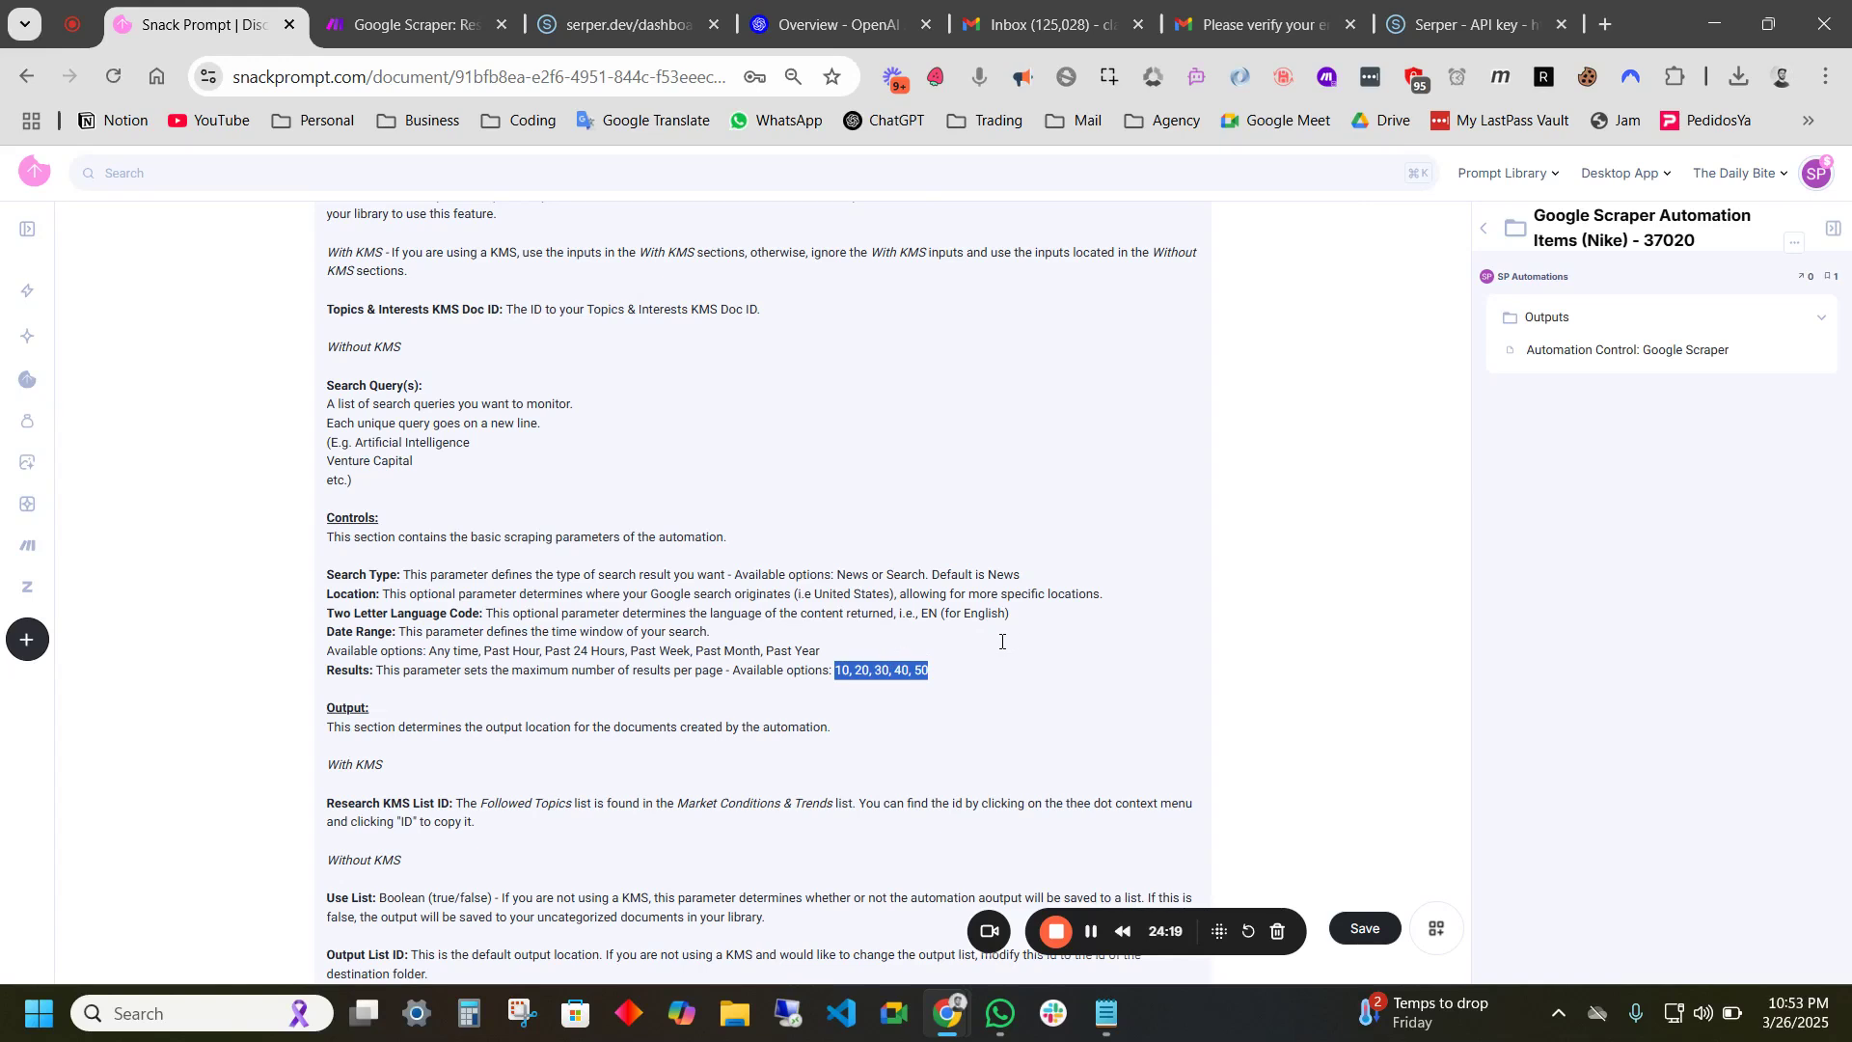
left_click(958, 669)
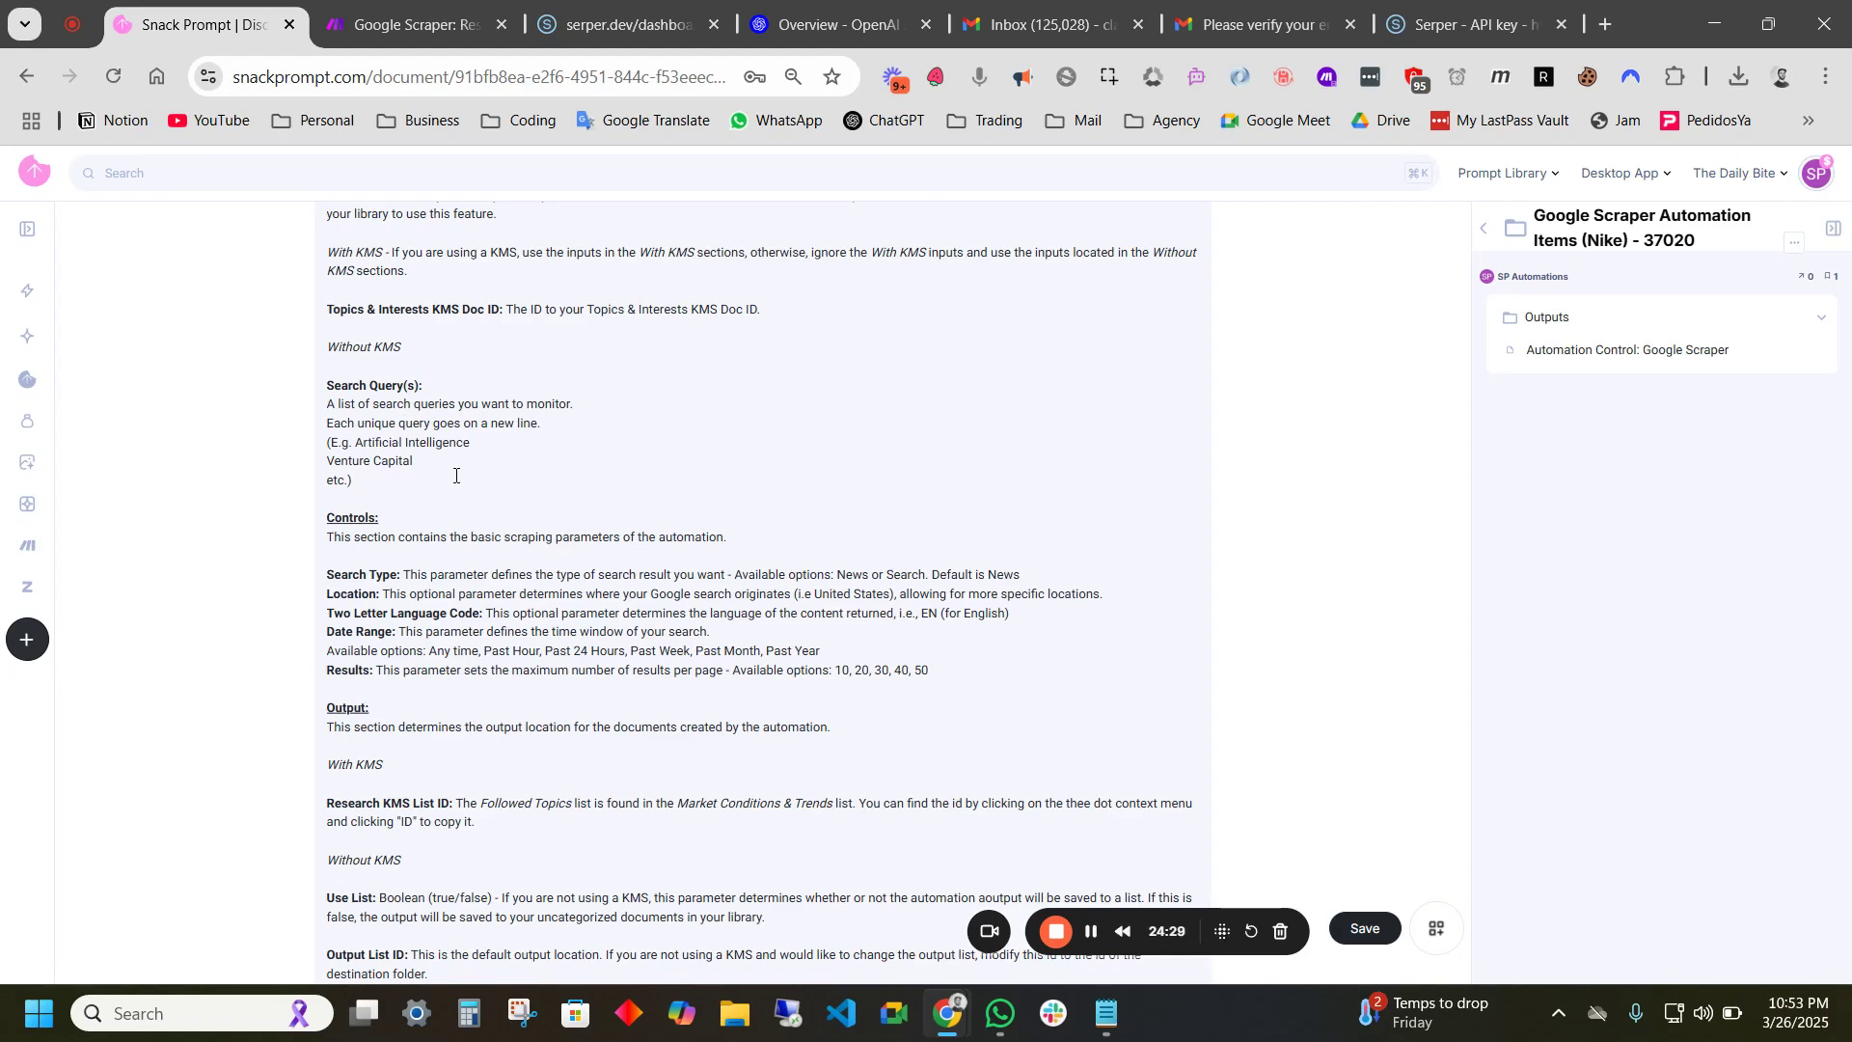
scroll(455, 474, "up", 15)
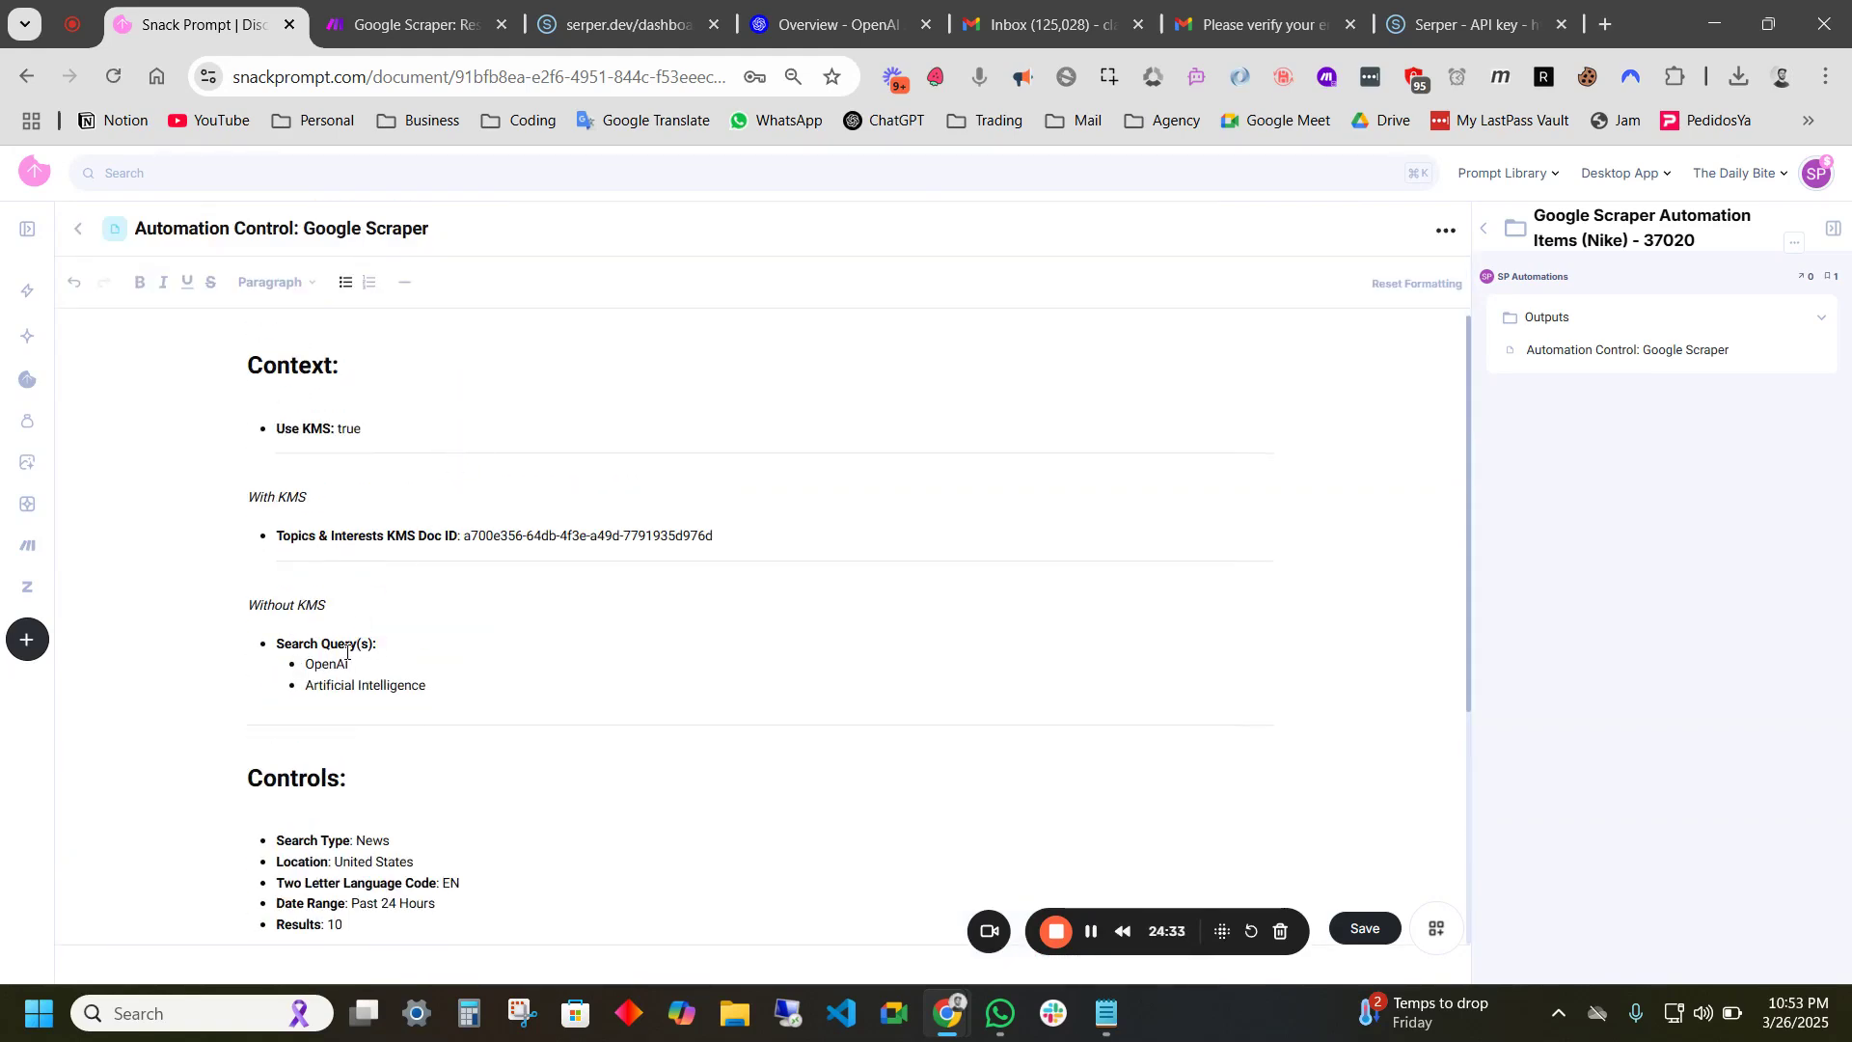
- Correct 'Artifical' to 'Artificial' in the search query and review the With KMS output label
left_click(340, 682)
type("i")
scroll(396, 568, "down", 2)
scroll(383, 538, "down", 2)
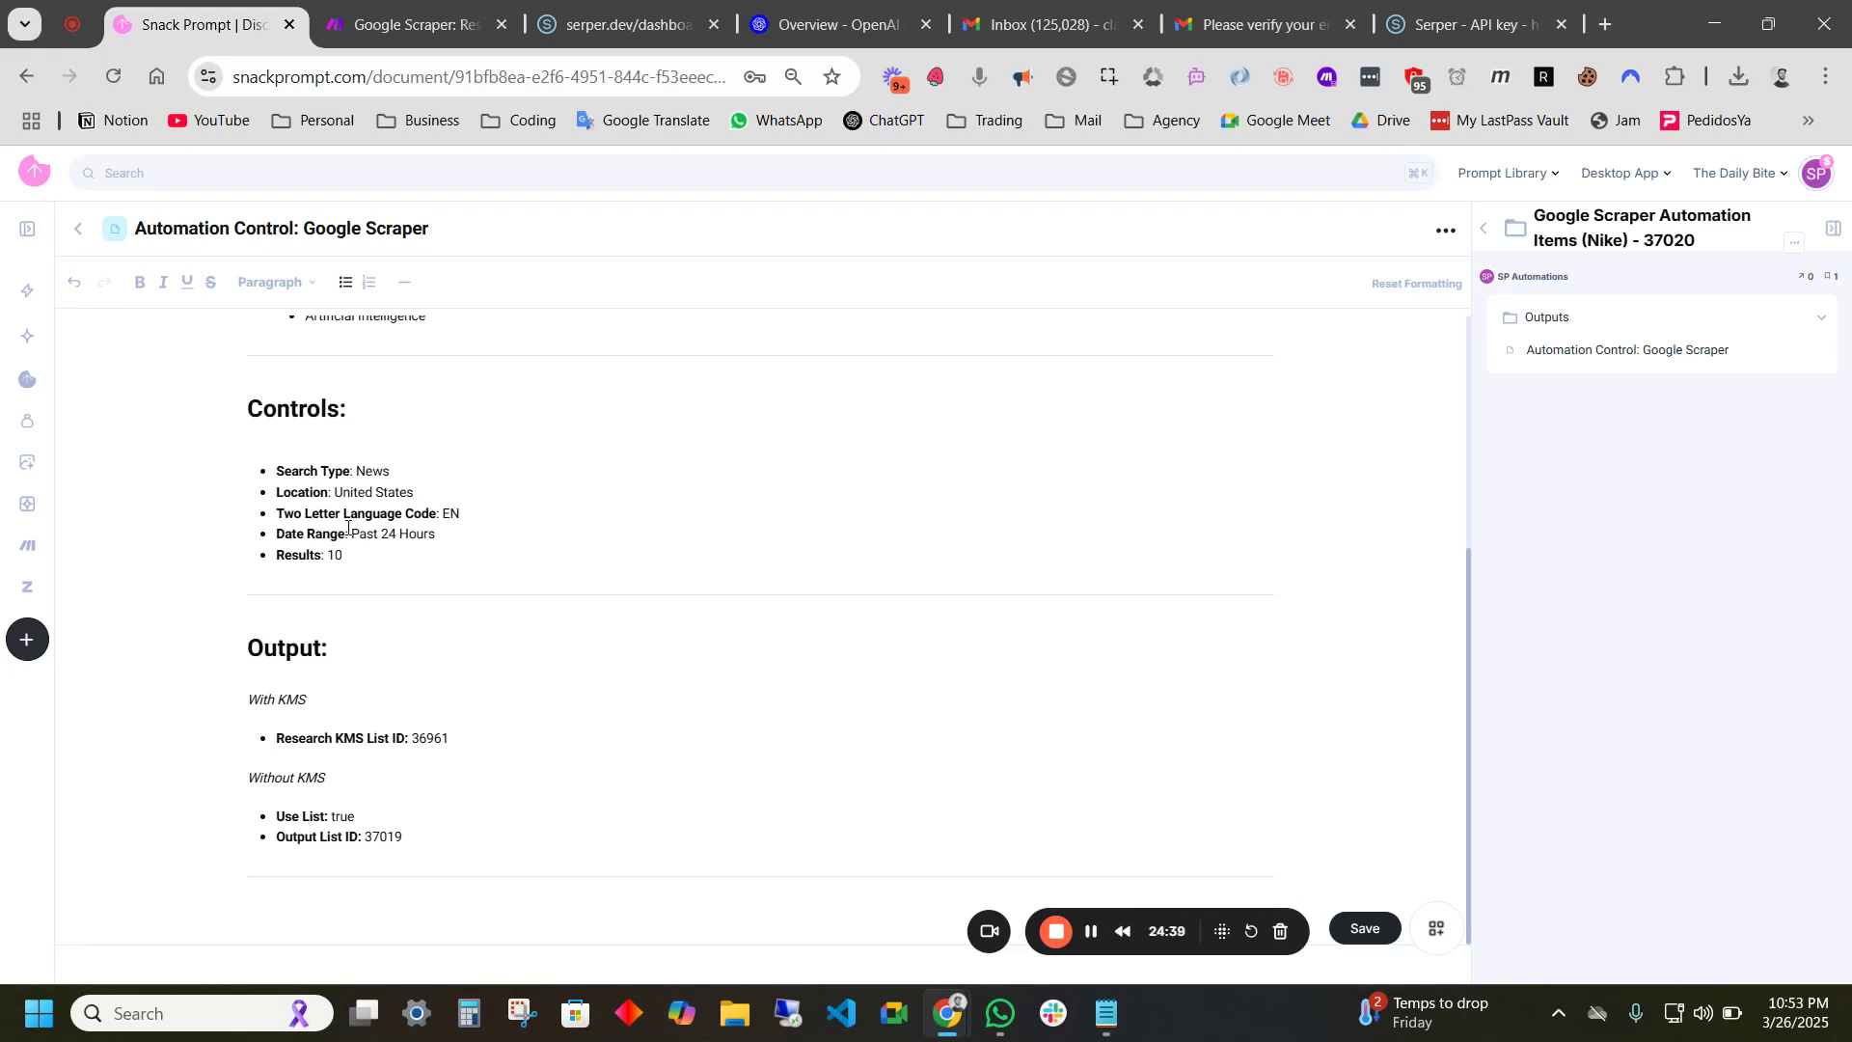
scroll(331, 689, "down", 1)
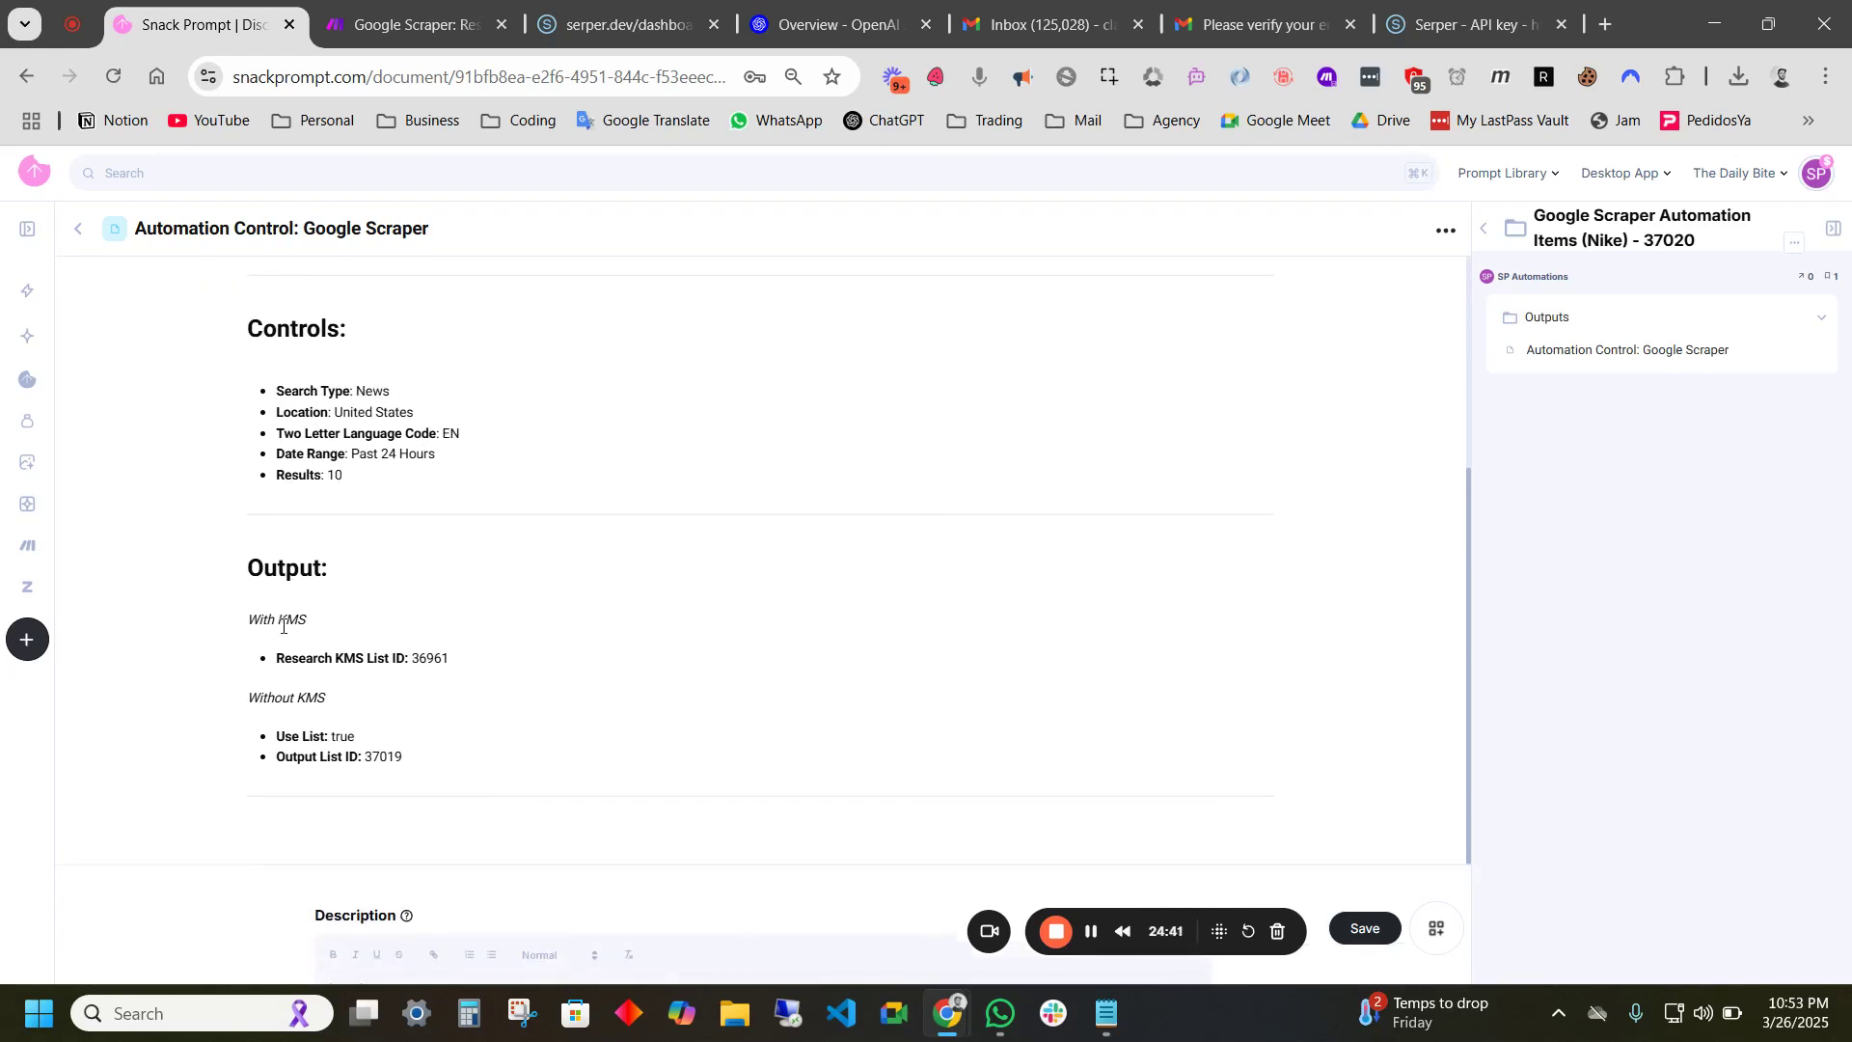
left_click_drag(302, 623, 247, 620)
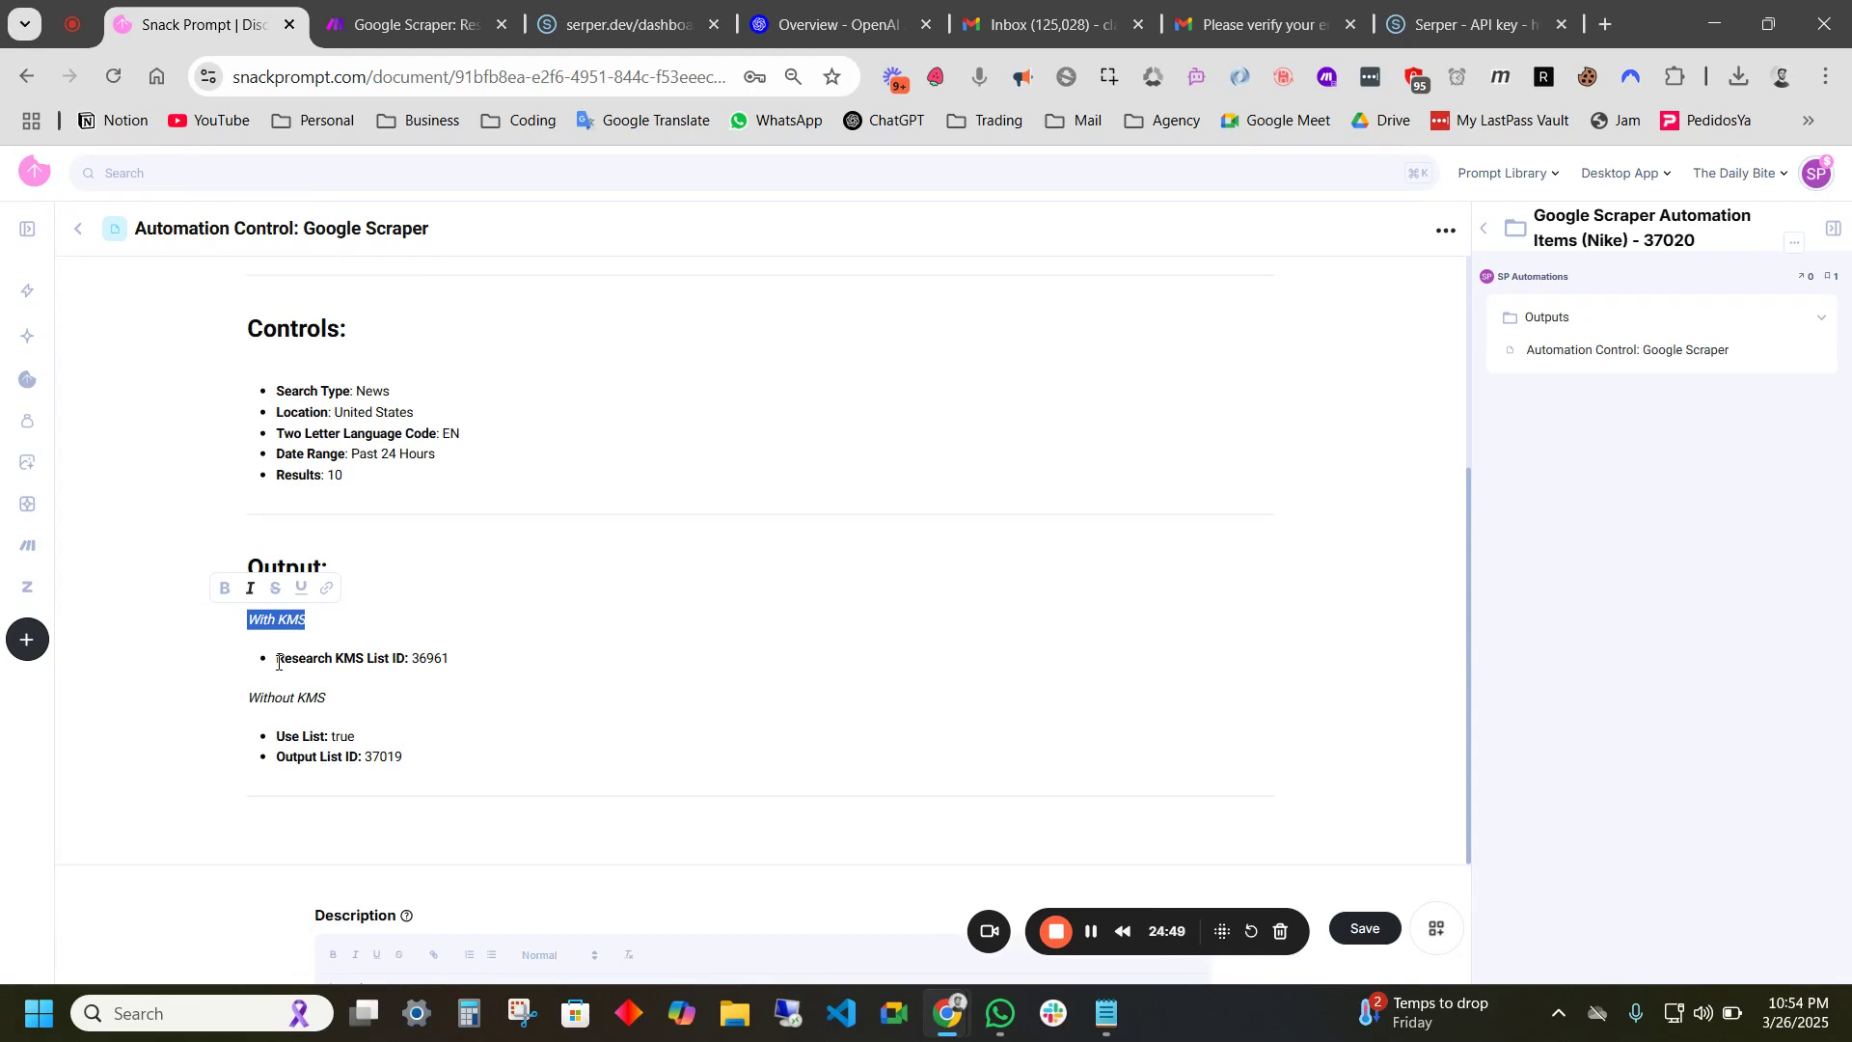
- Inspect the Set Start up Variables module in the Make Google Scraper scenario, then return
left_click(425, 8)
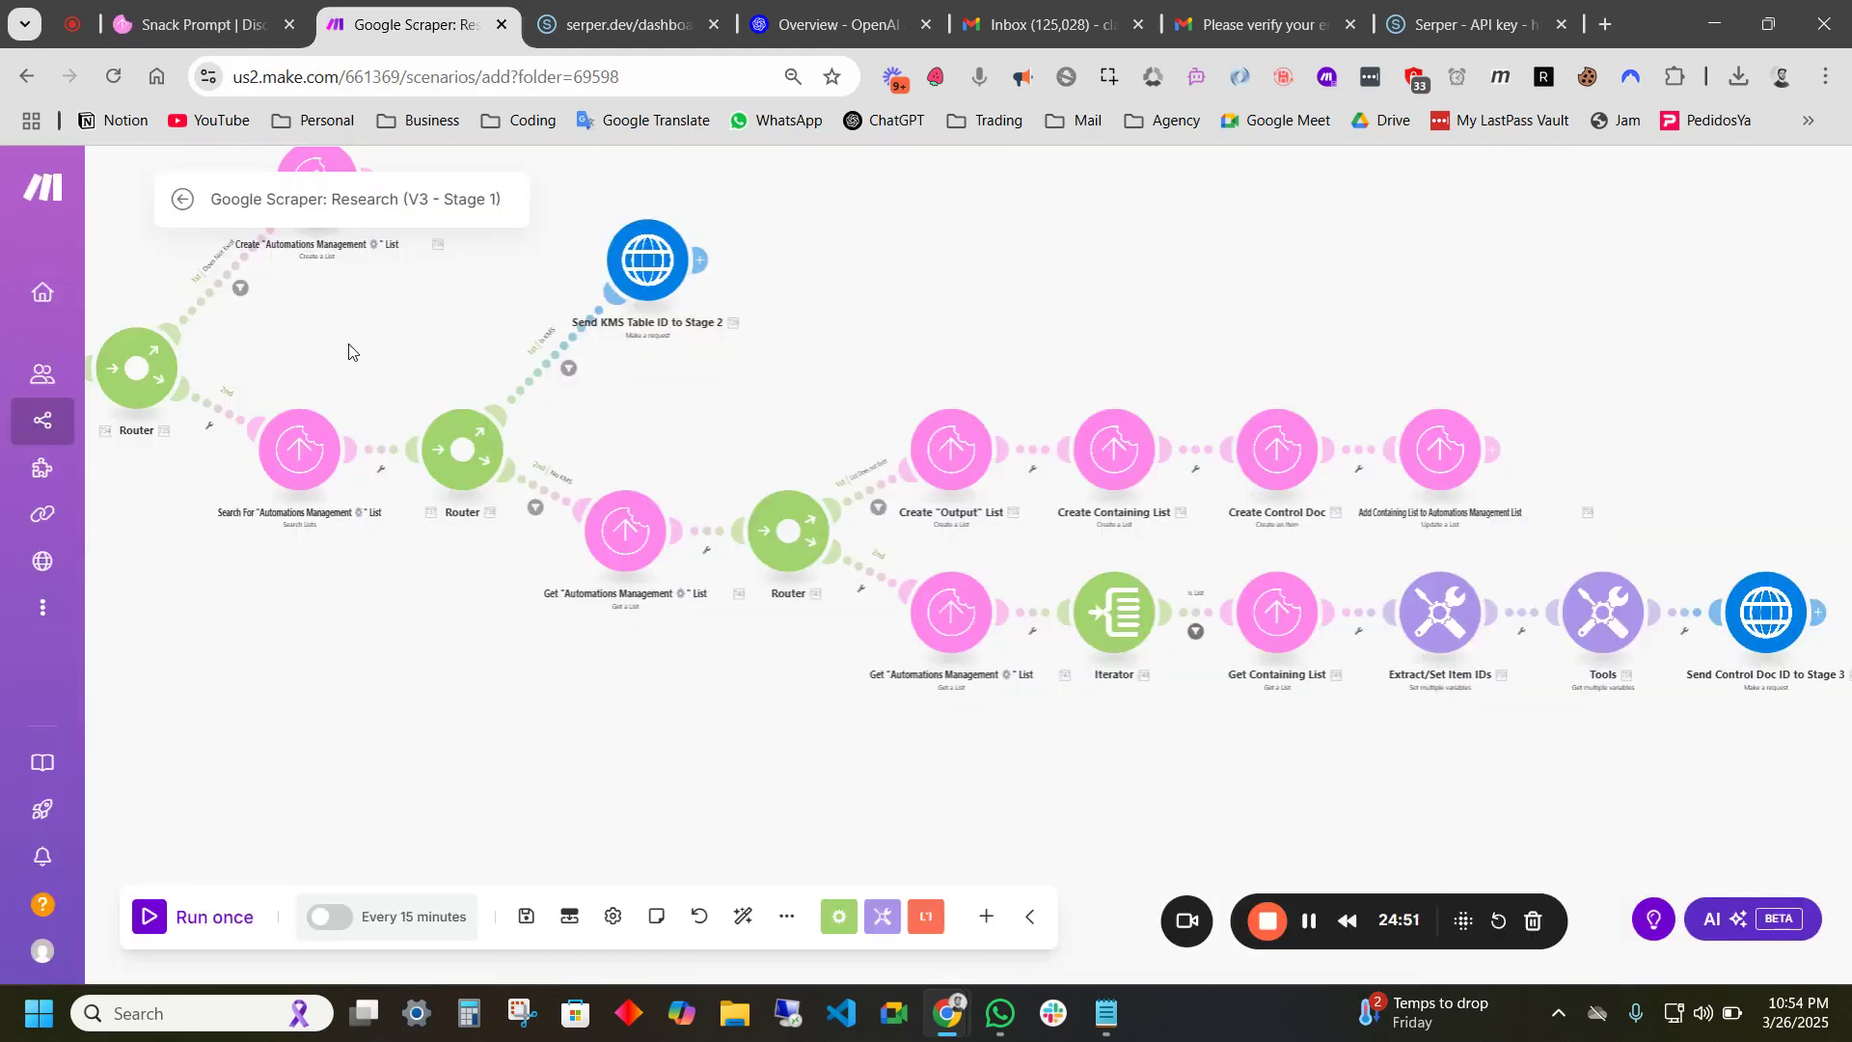
scroll(559, 431, "up", 2)
left_click(558, 433)
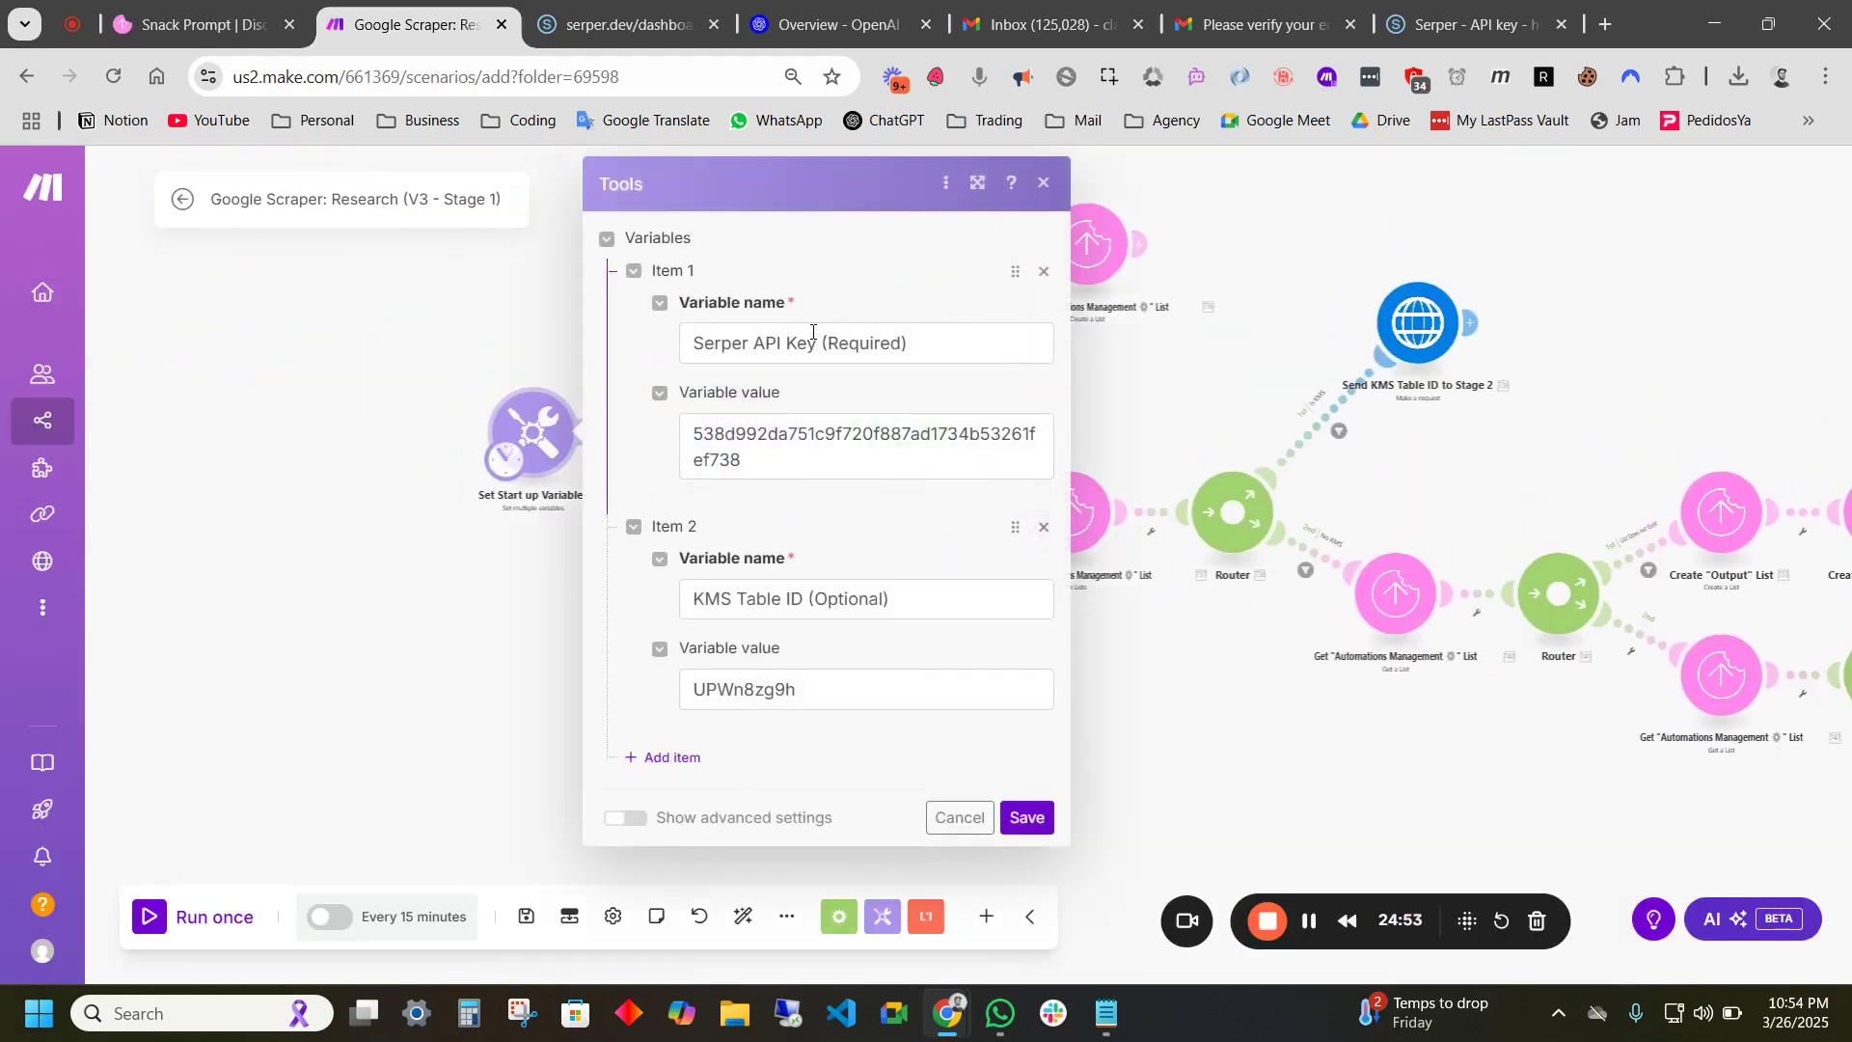
left_click(557, 565)
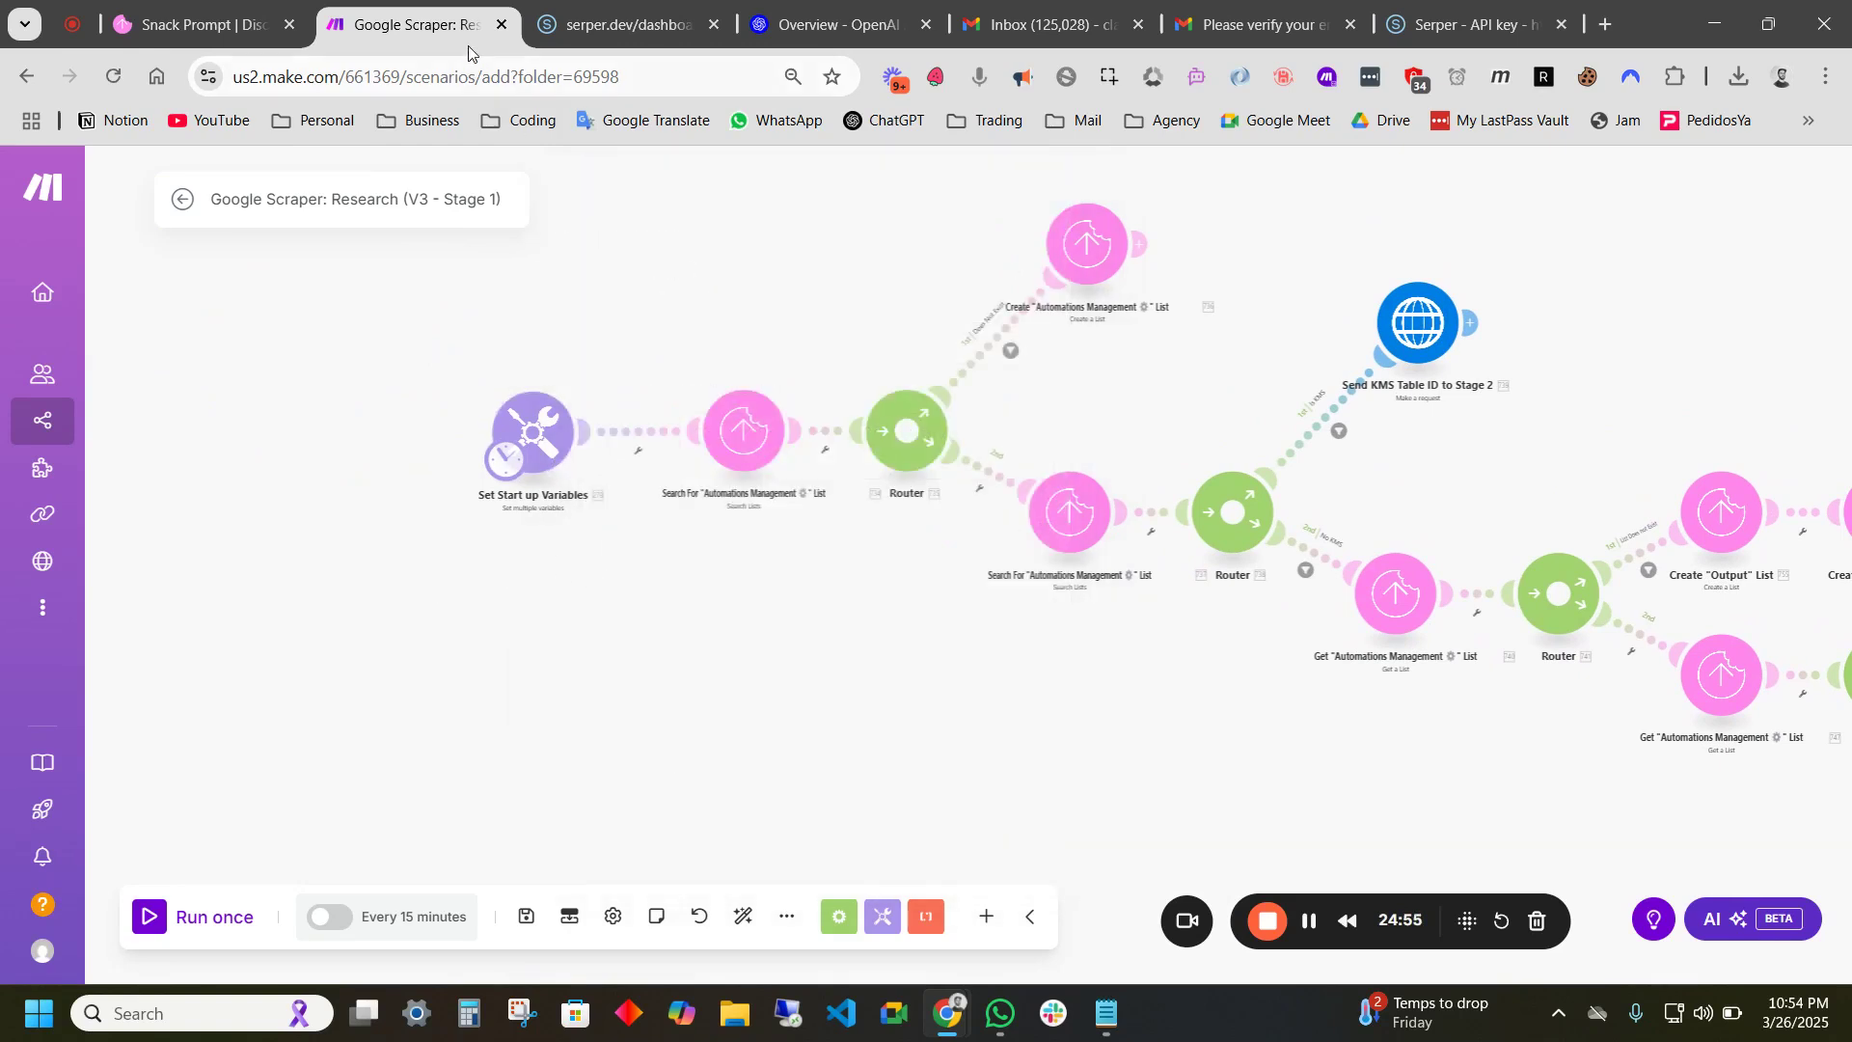
left_click(188, 26)
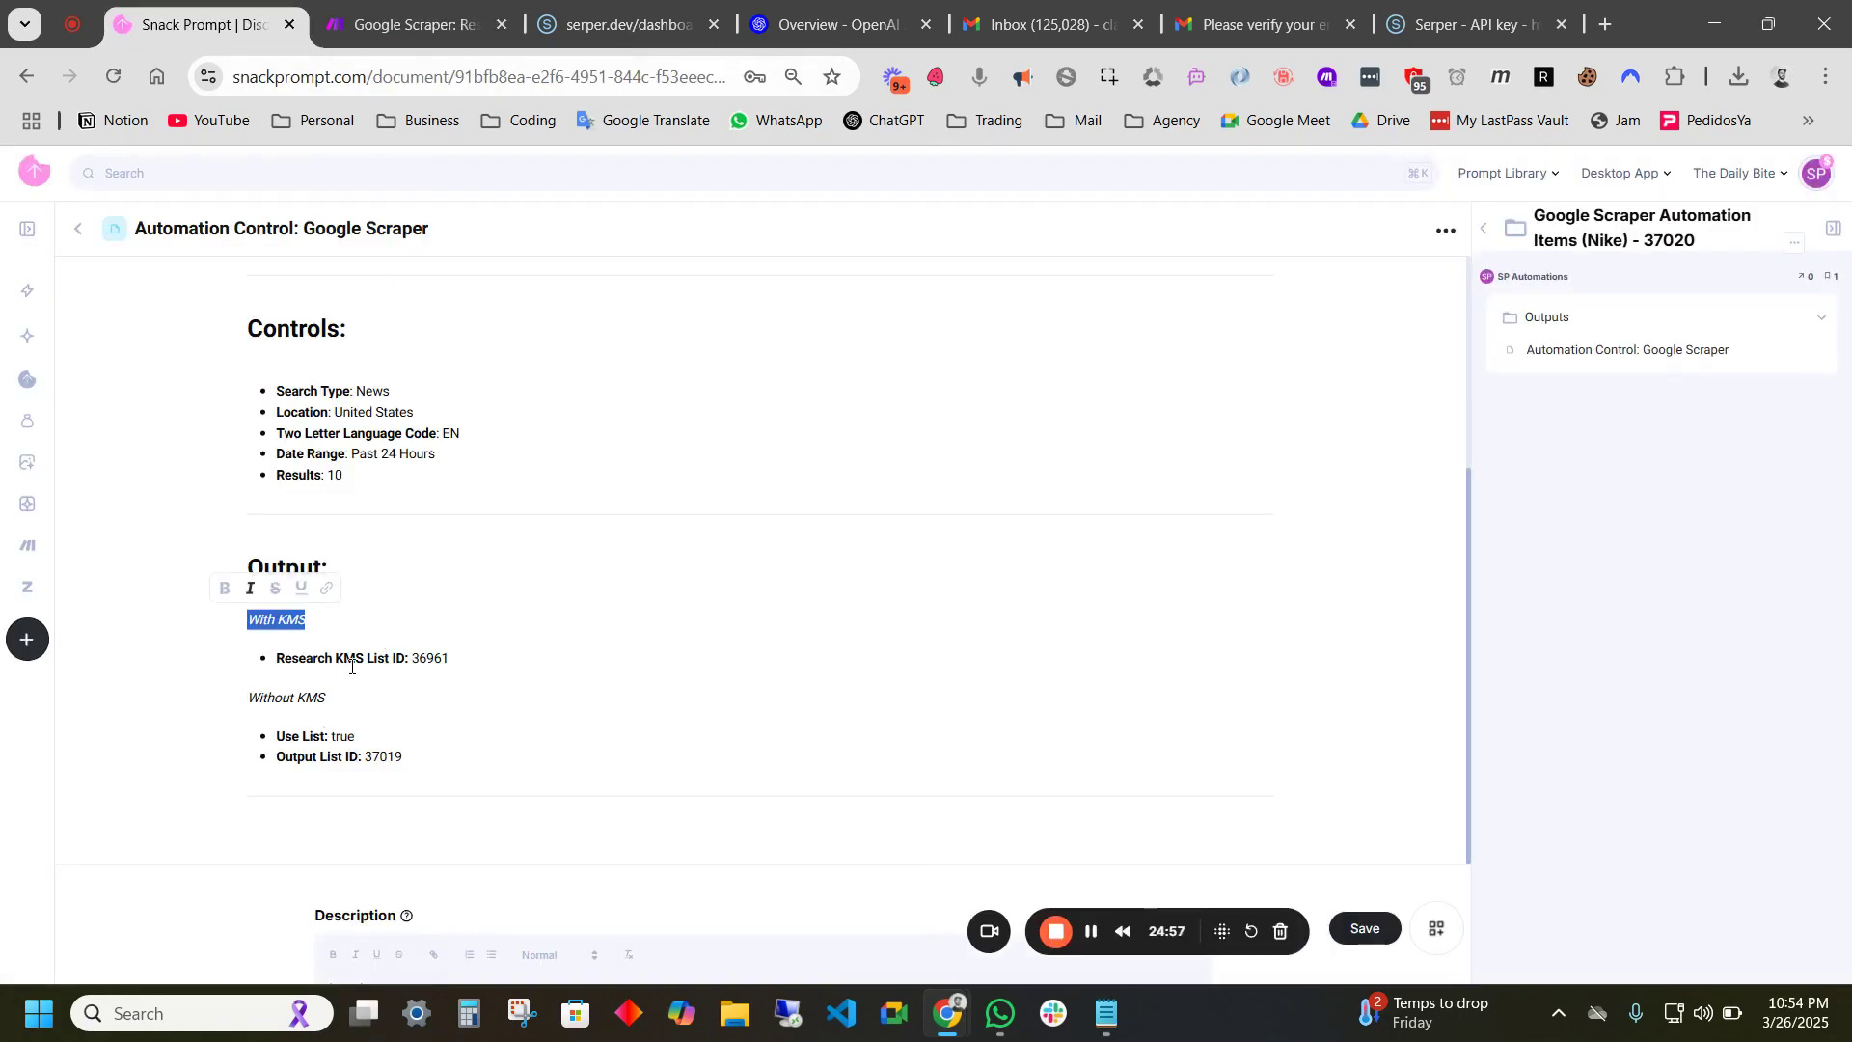
- Review the Research KMS List ID, Without KMS and Output List ID lines, then expand Outputs
left_click_drag(280, 661, 461, 661)
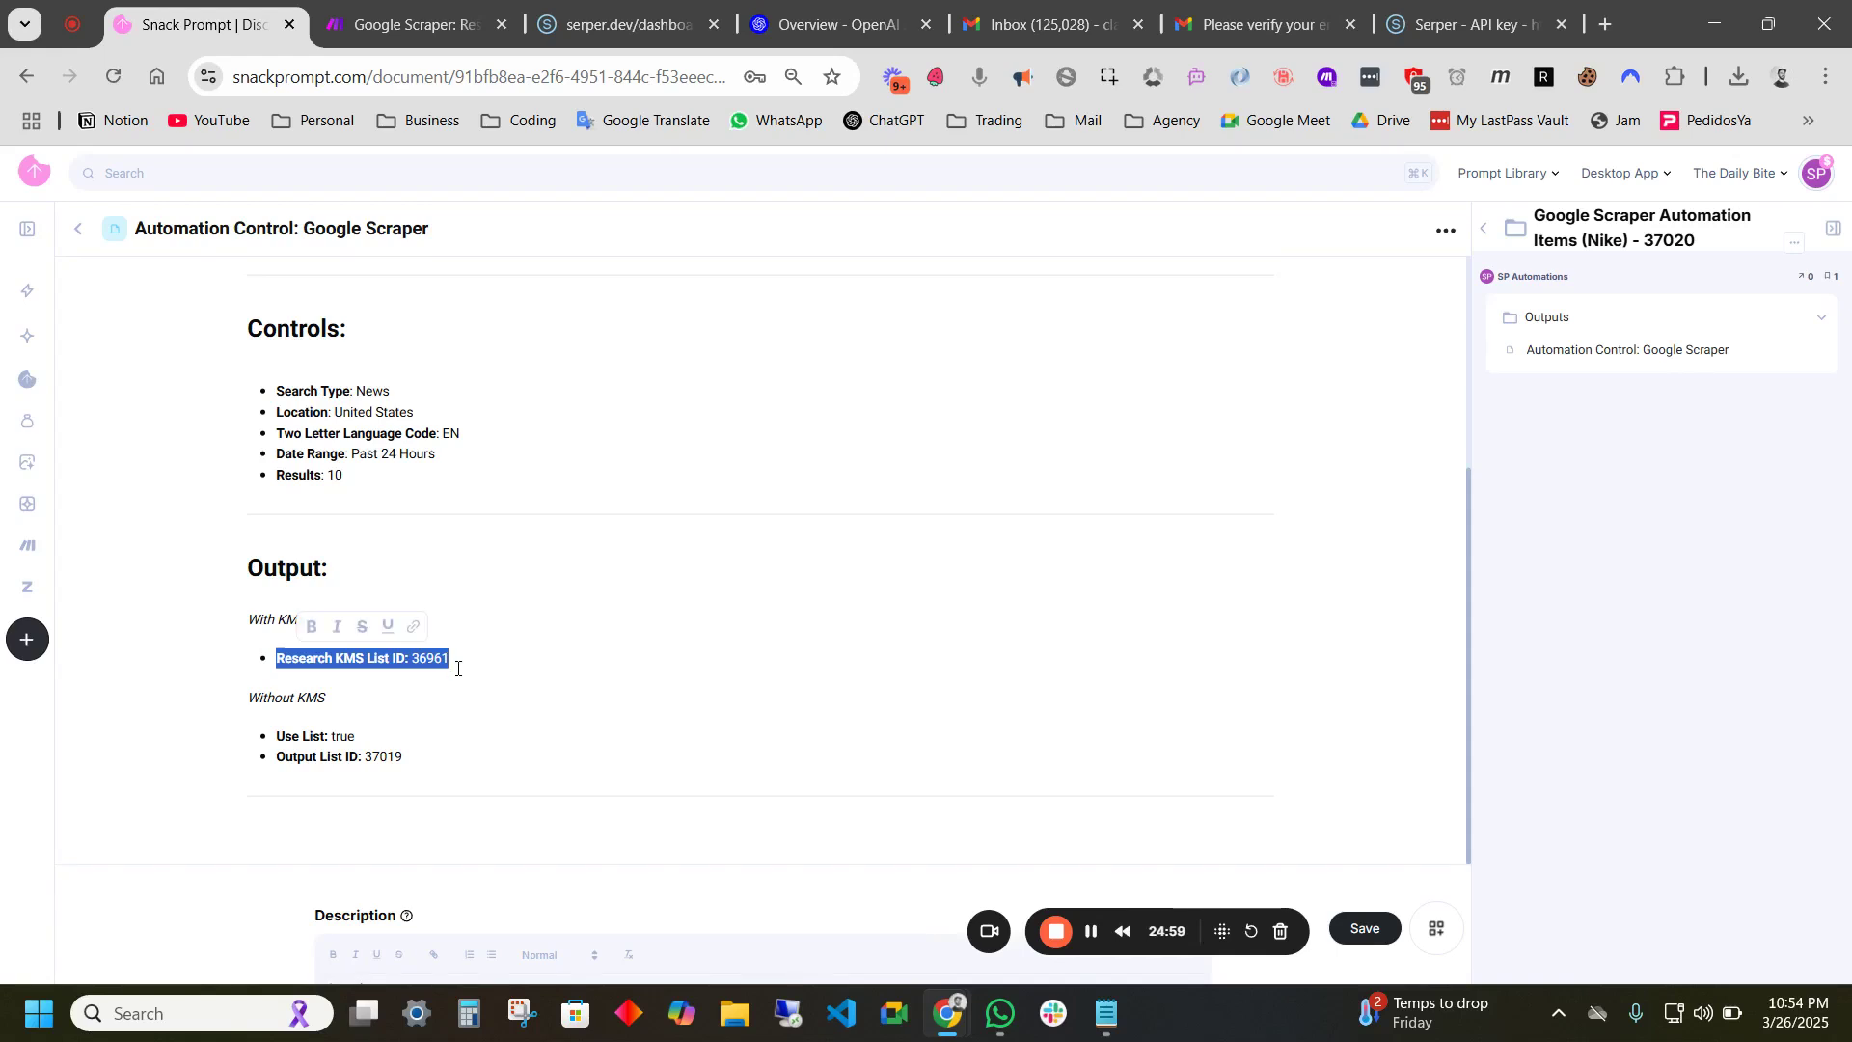
left_click_drag(333, 700, 247, 699)
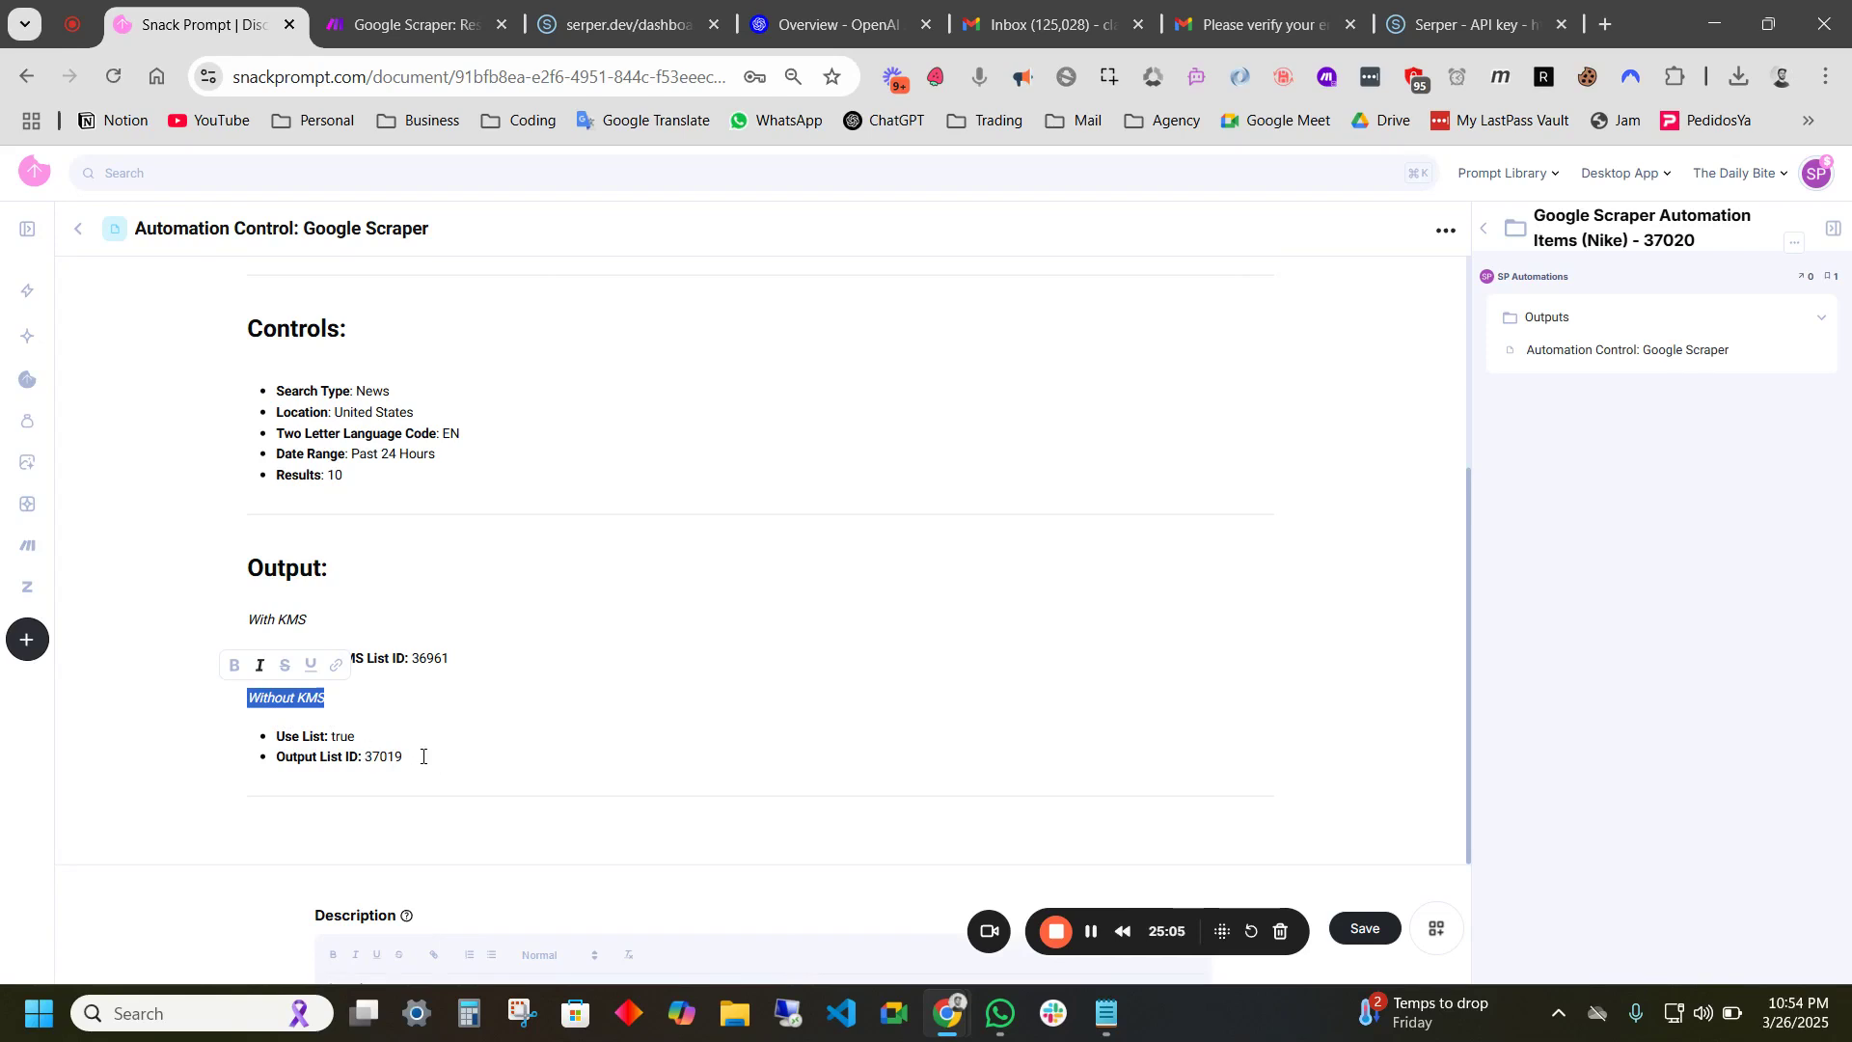
left_click_drag(422, 757, 298, 738)
left_click(359, 737)
left_click(1535, 329)
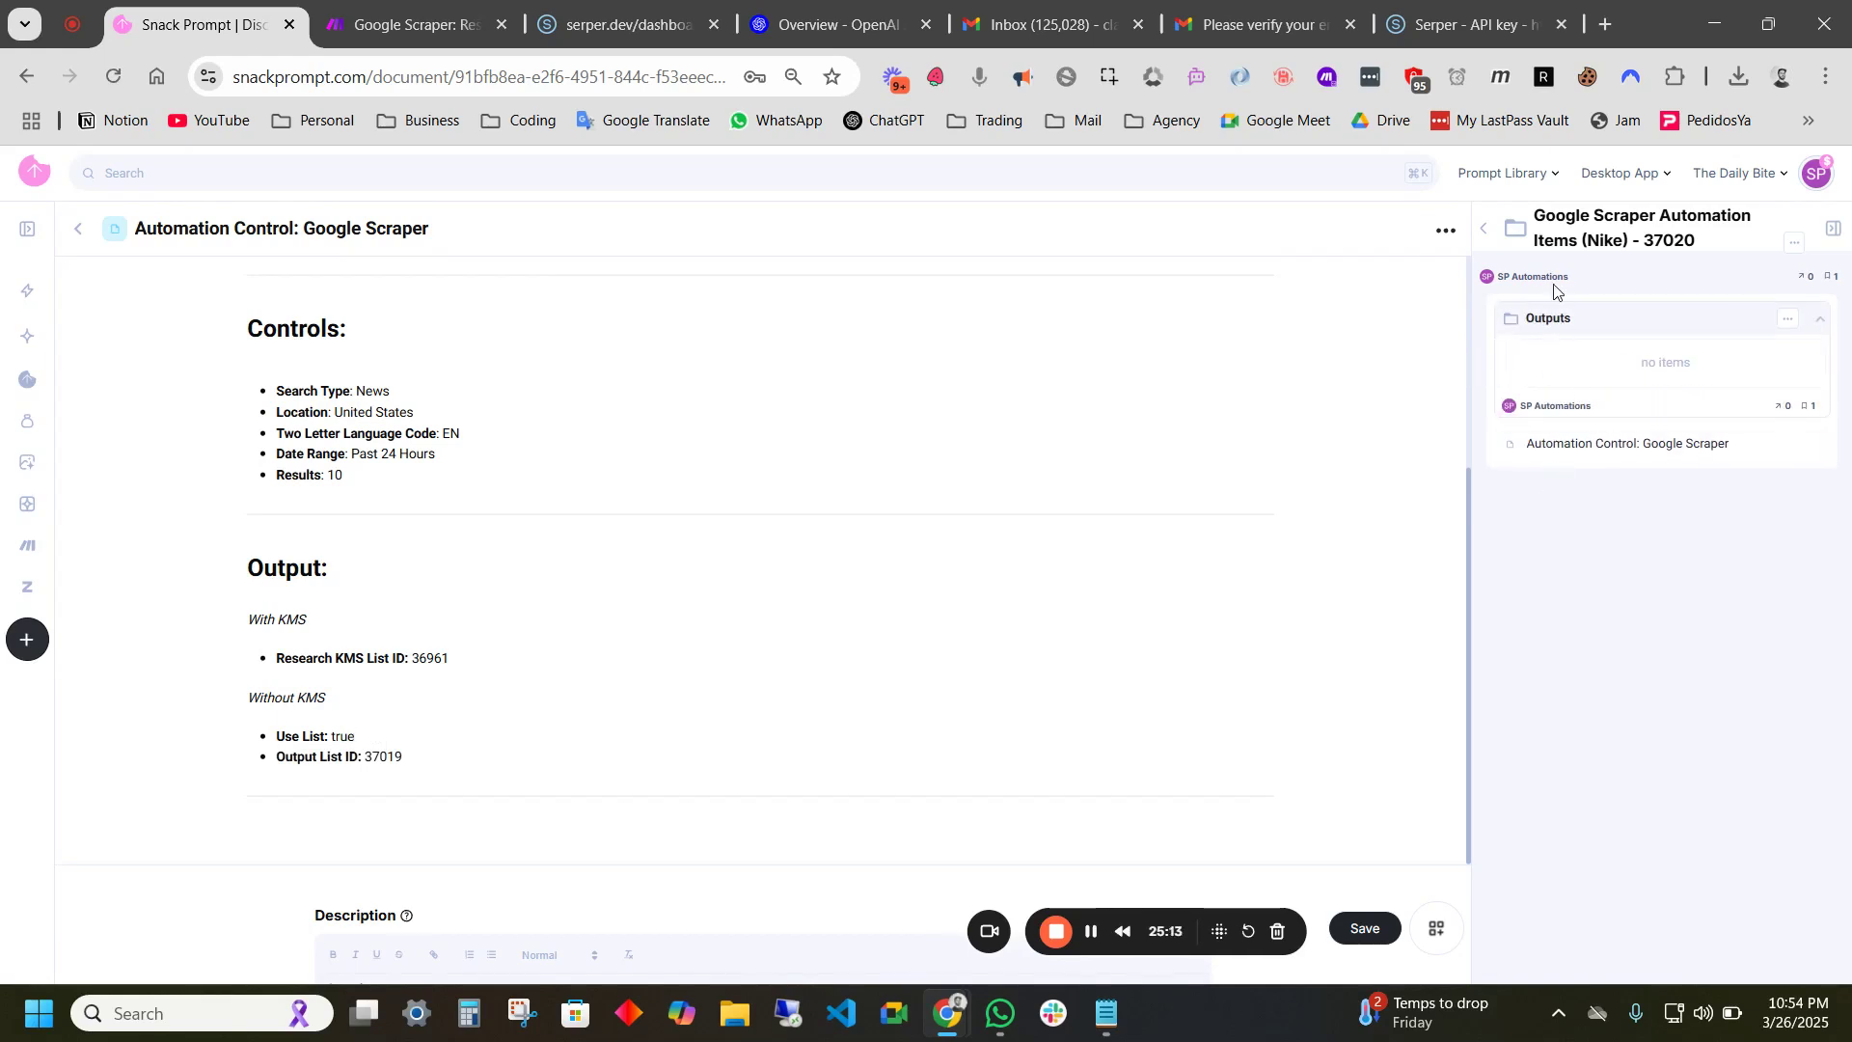
- Revisit the Google Scraper Automation Items (Nike) list and its empty Outputs folder
left_click(1540, 320)
left_click(1484, 230)
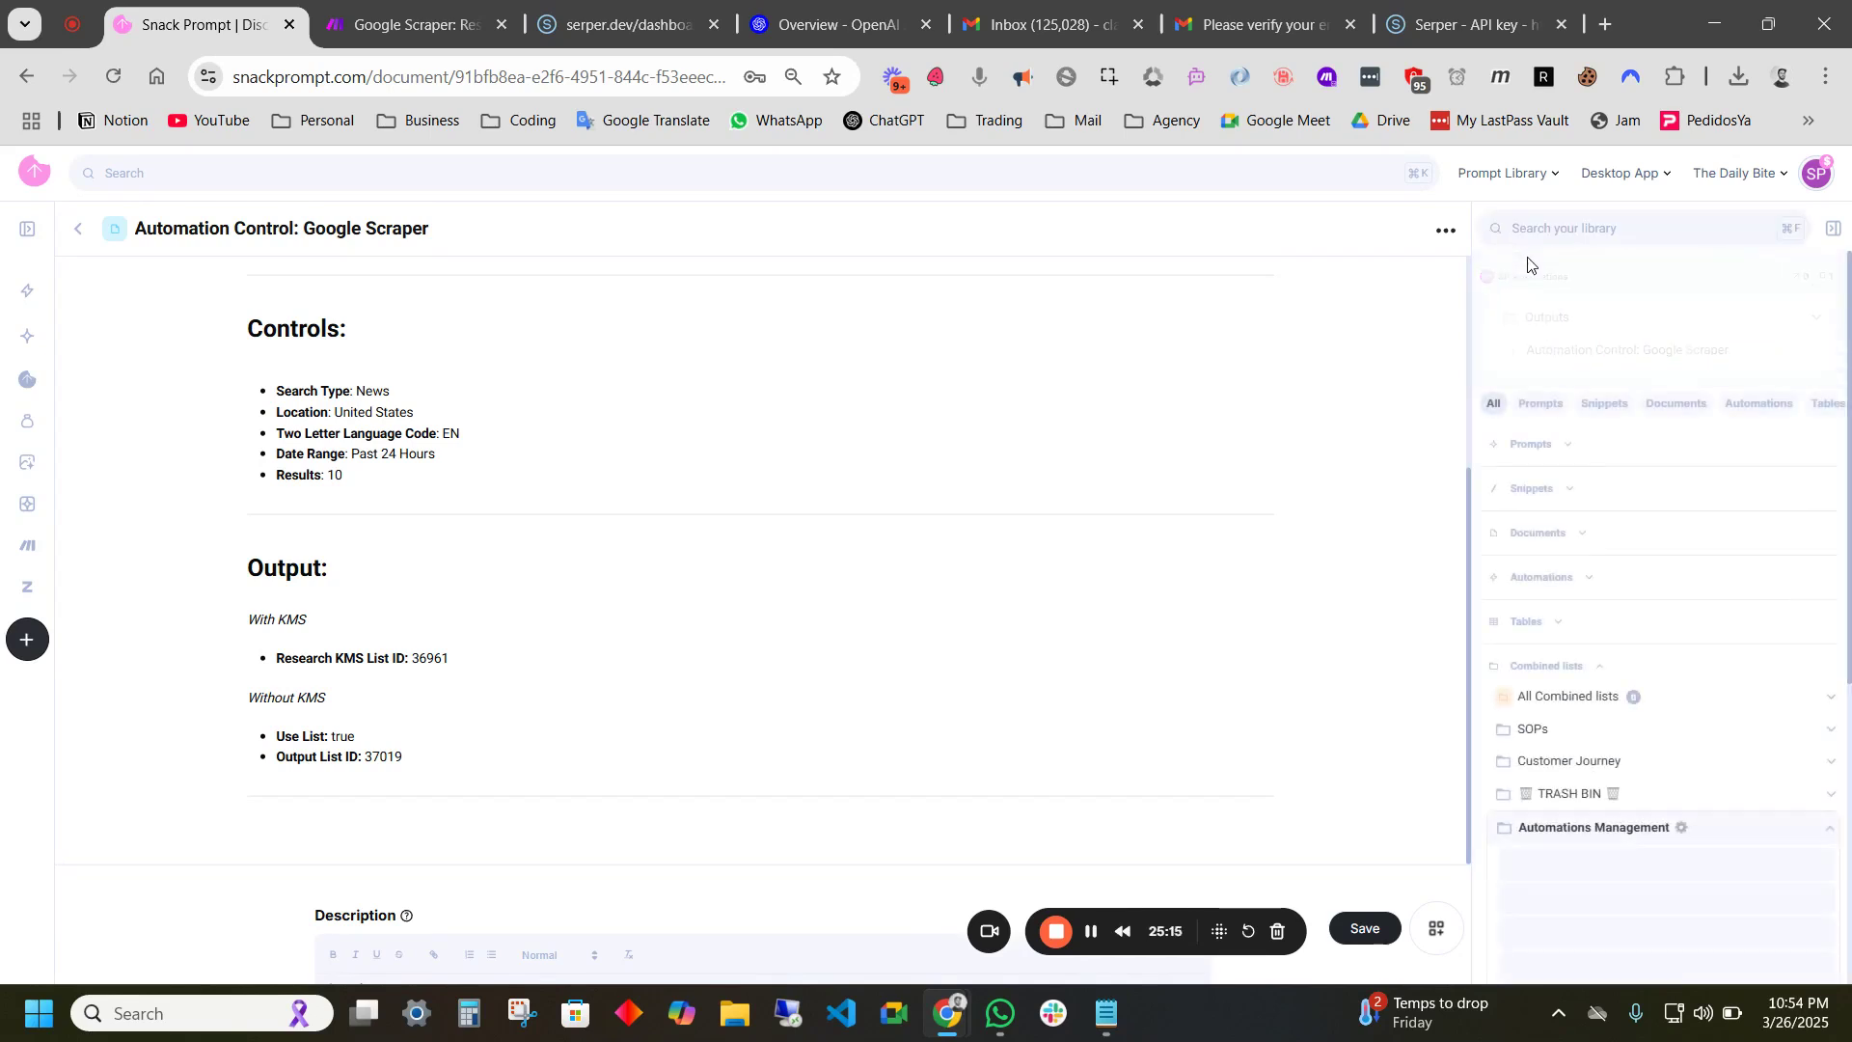
scroll(1596, 675, "down", 4)
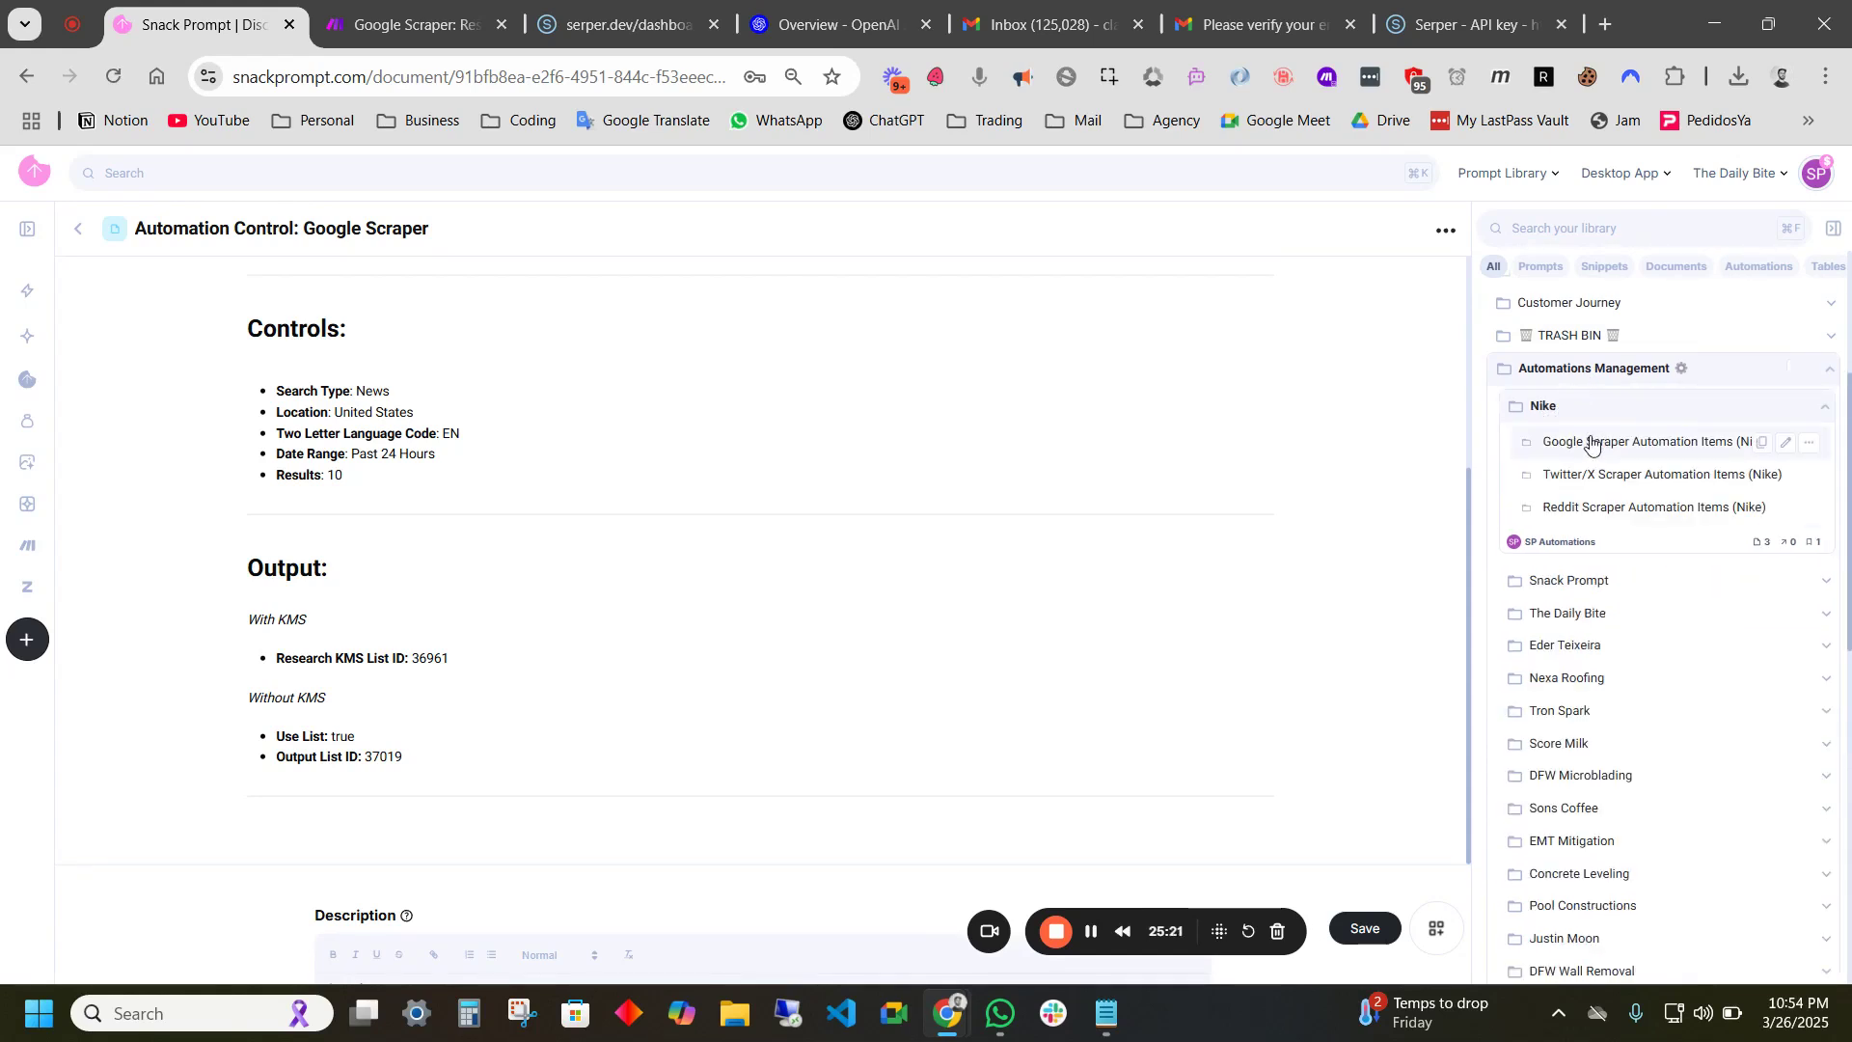
left_click(1685, 457)
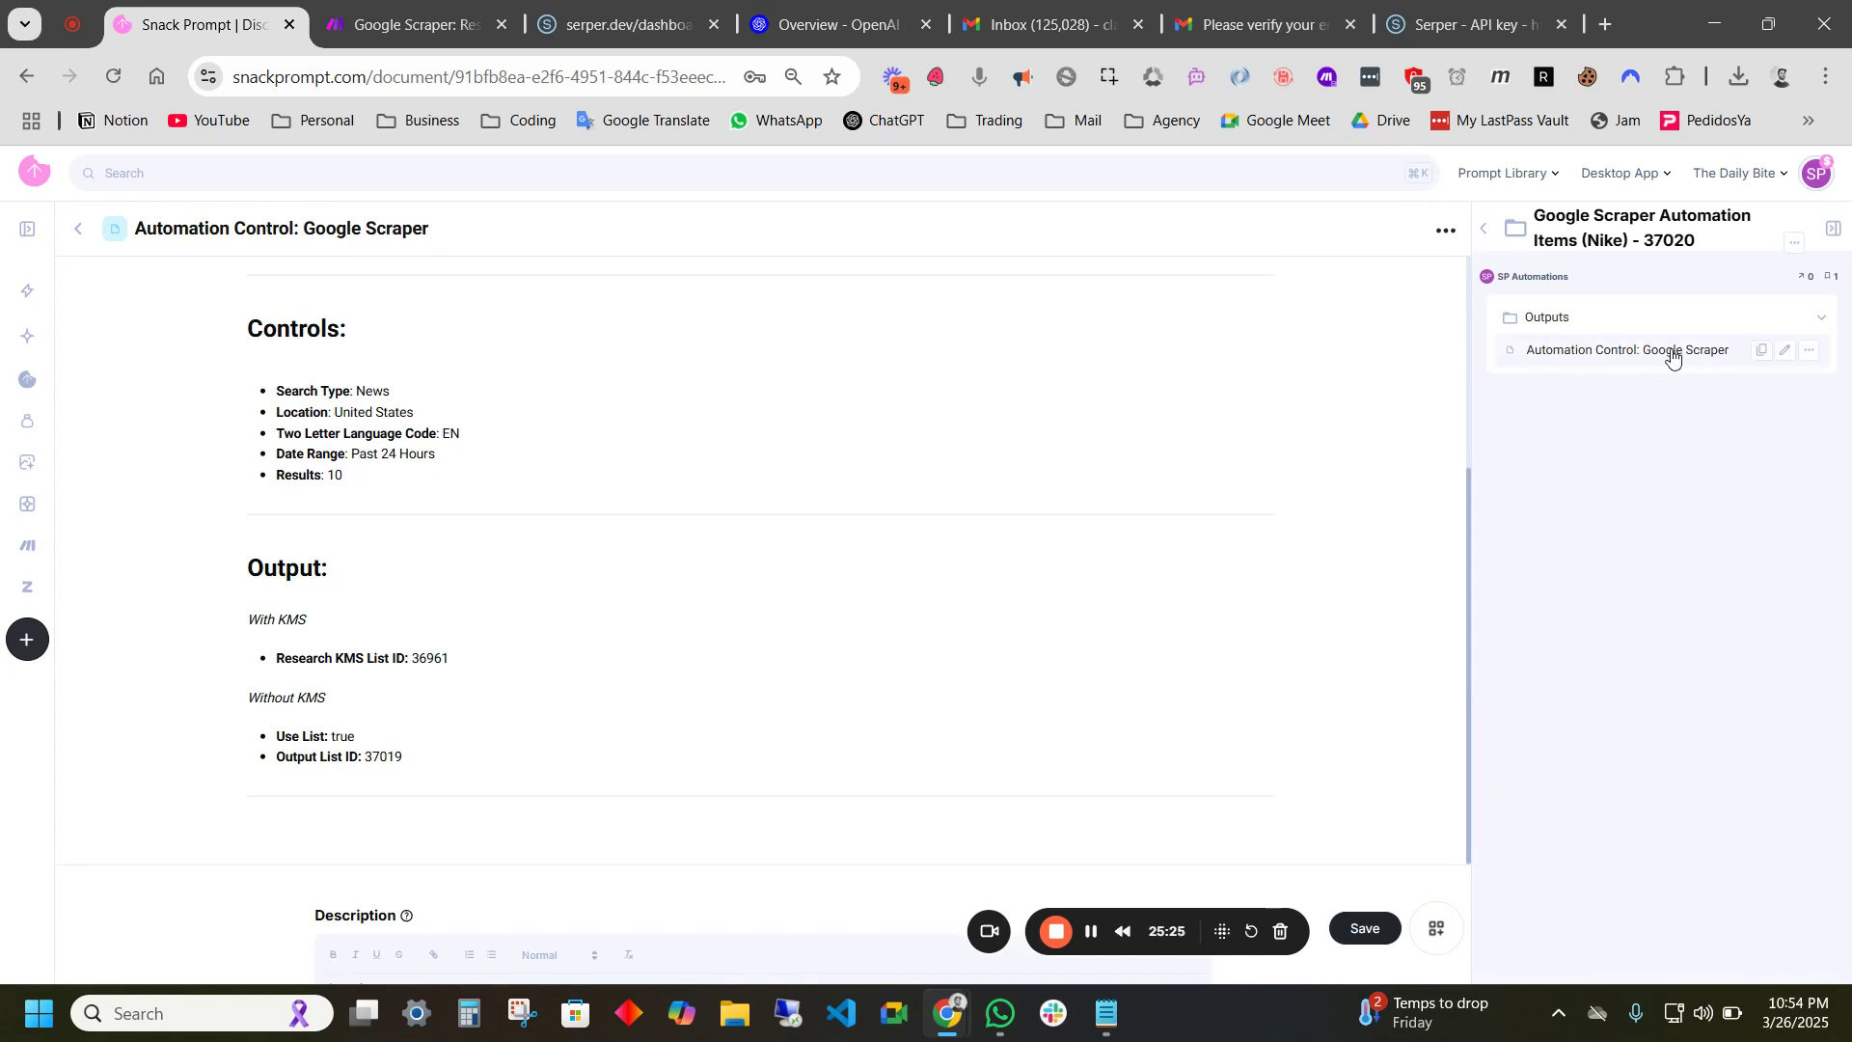
left_click(1564, 322)
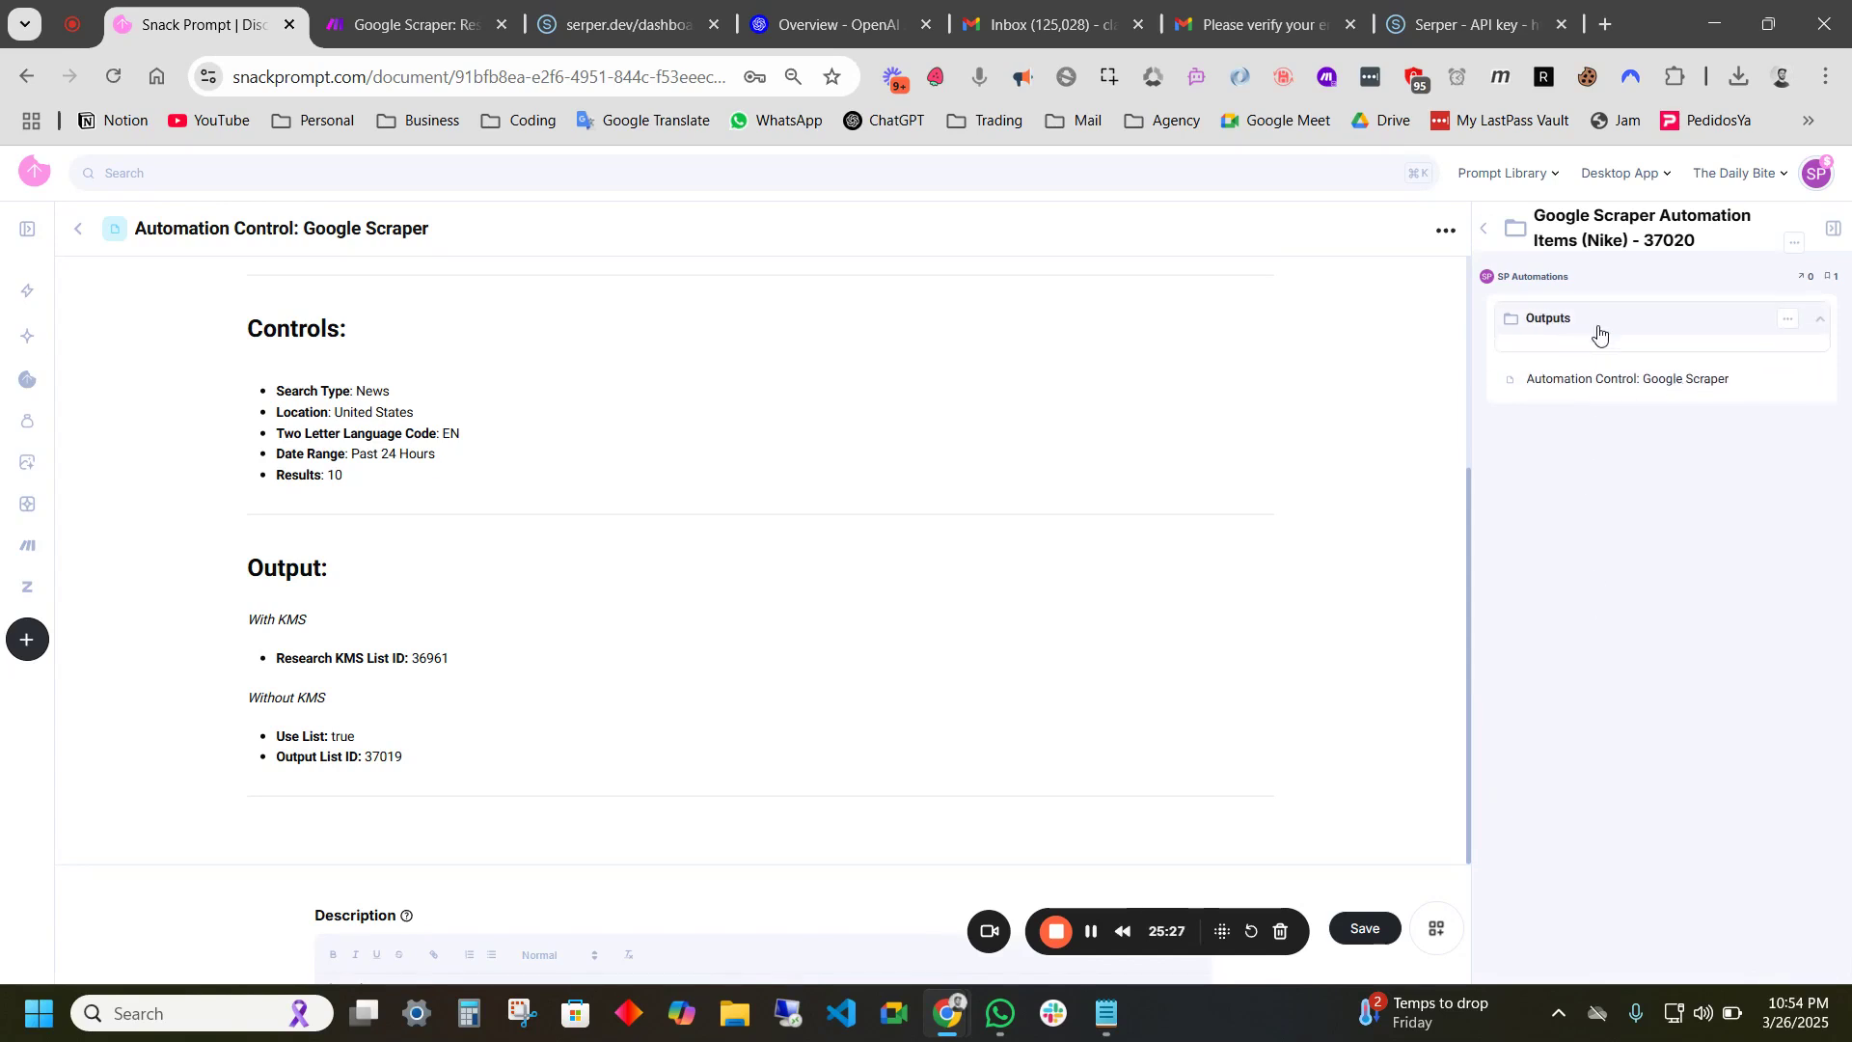
left_click(1485, 235)
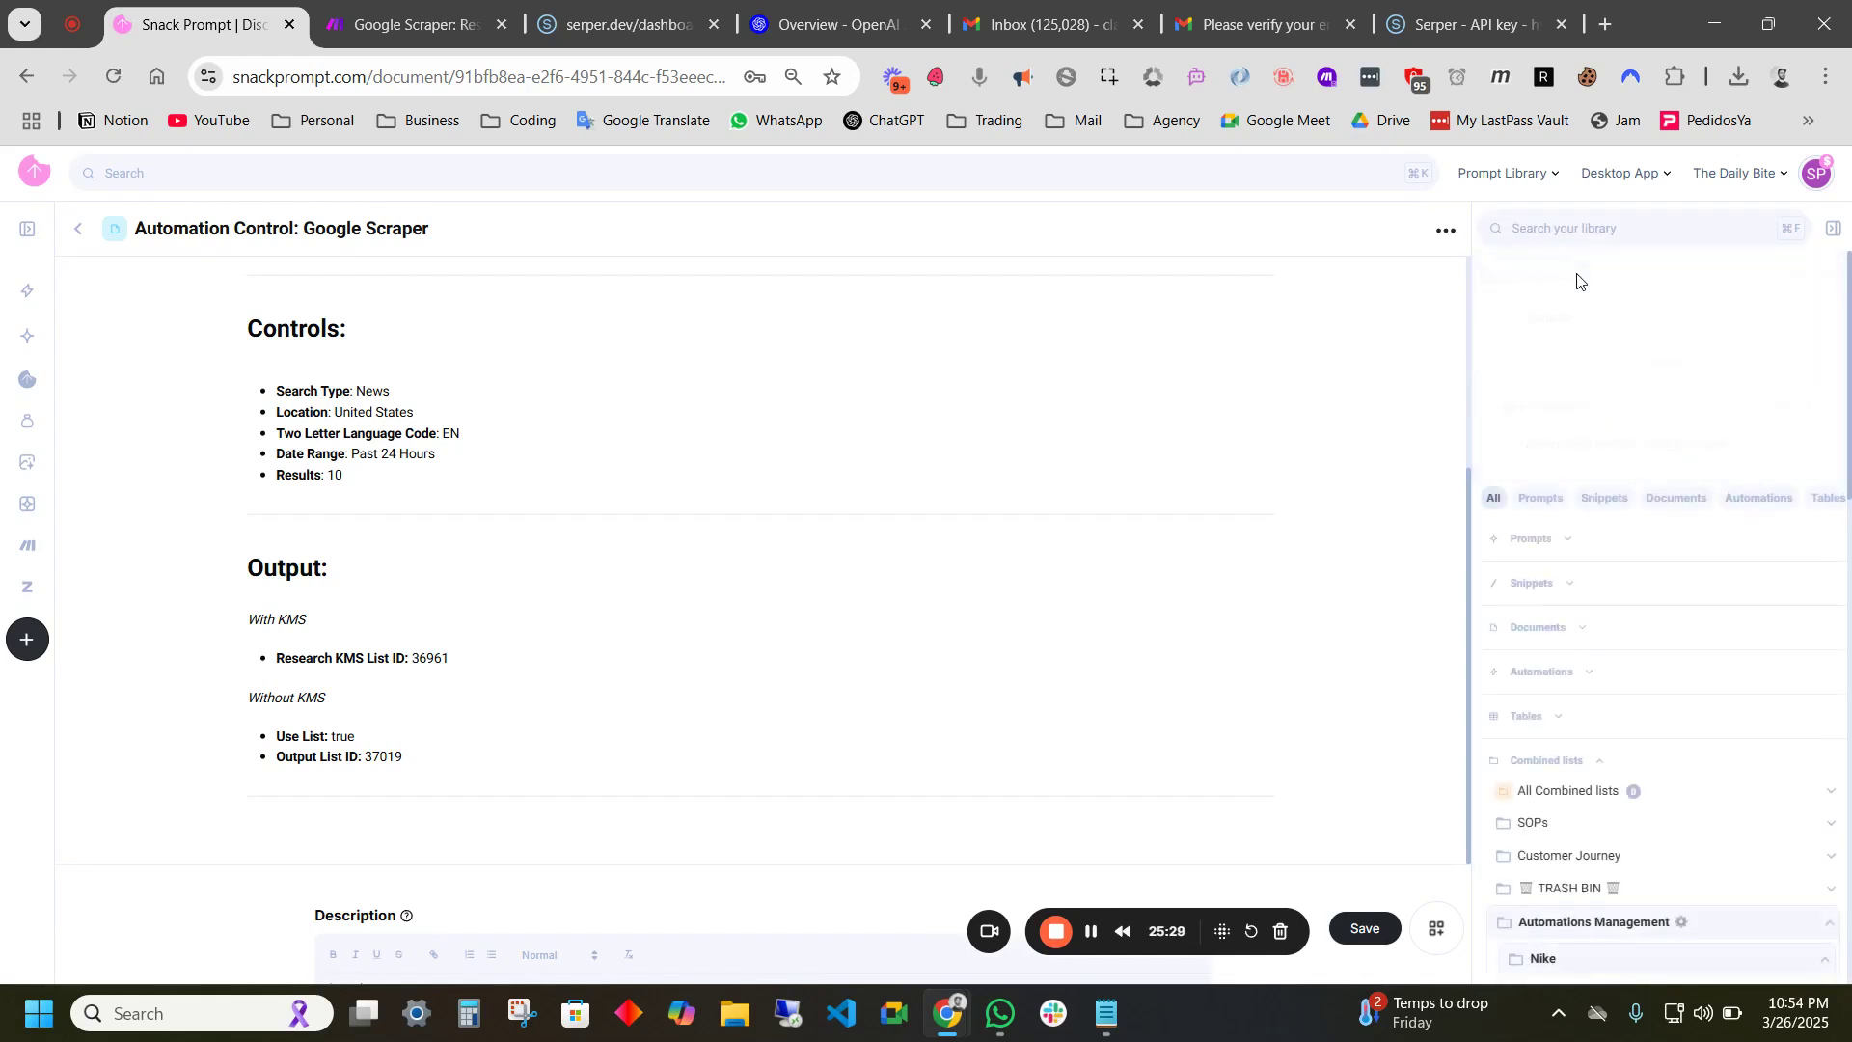
- Collapse the Nike and Automations Management folders and open Inspo: Messaging
left_click(1545, 728)
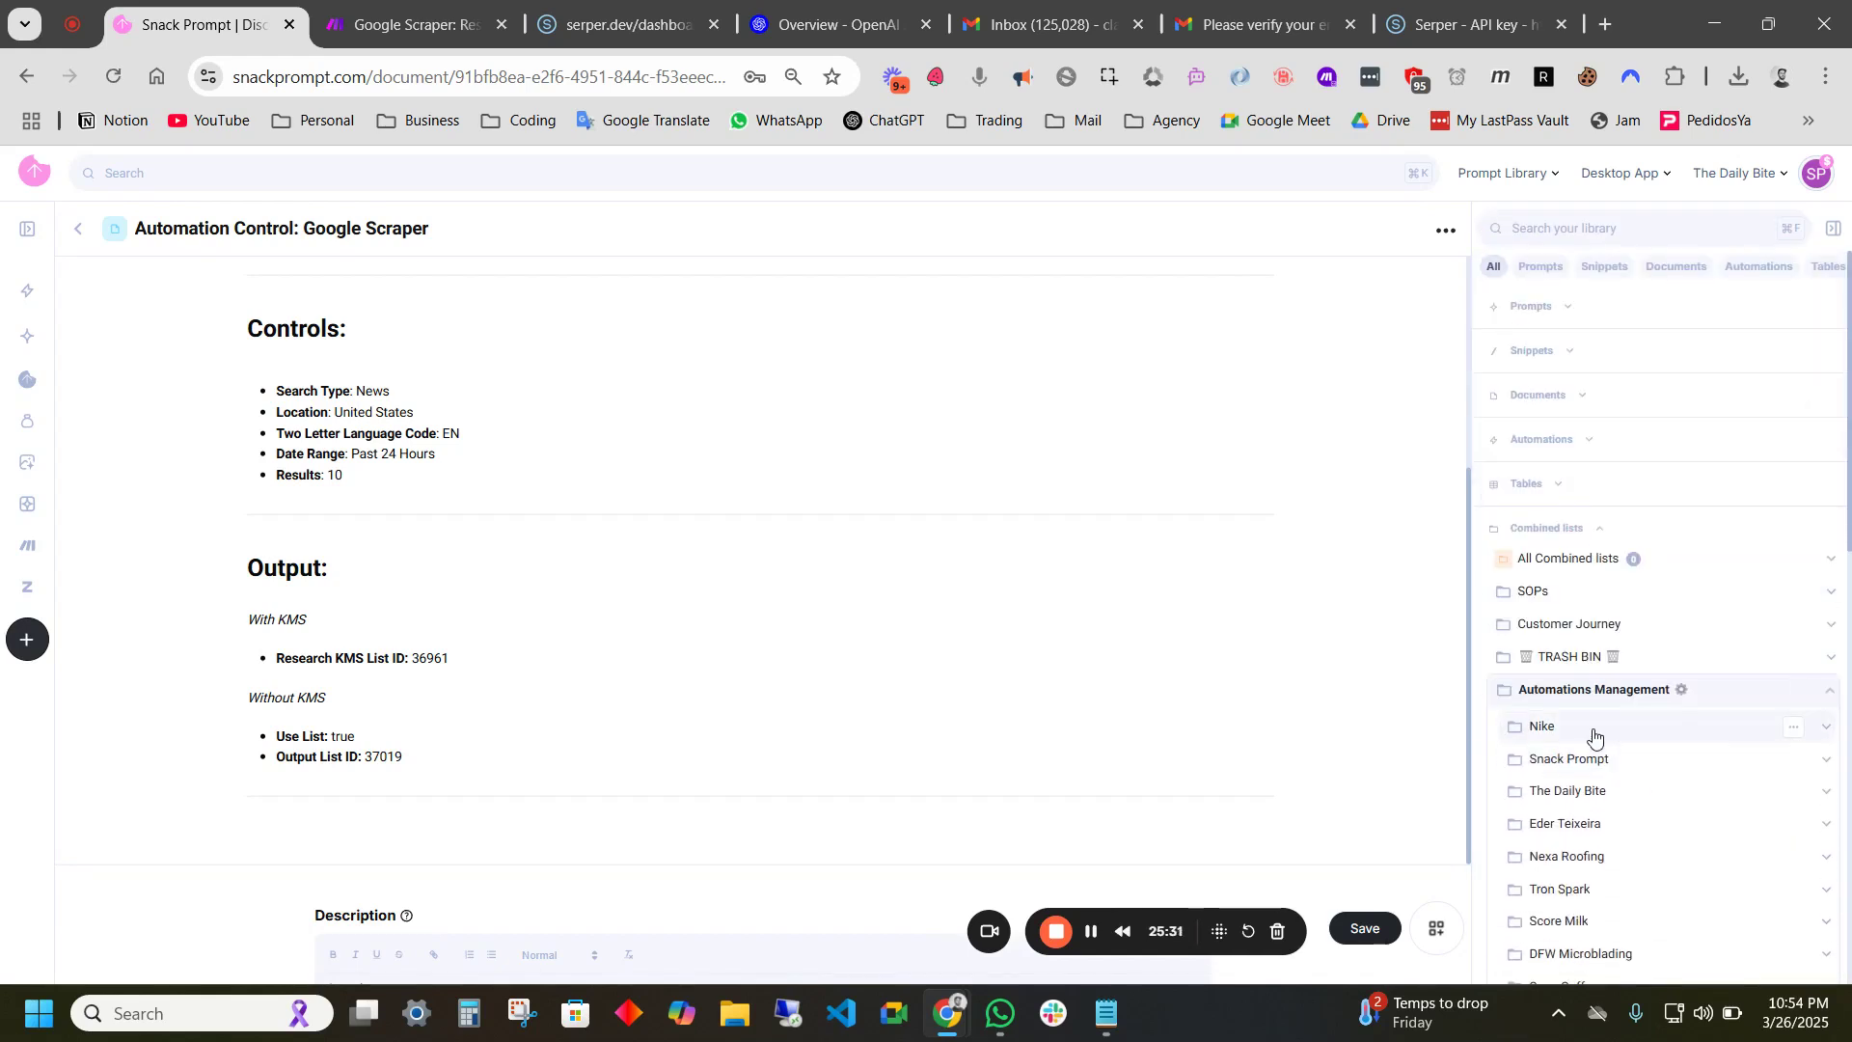
left_click(1601, 690)
scroll(1611, 557, "down", 1)
scroll(1610, 558, "down", 3)
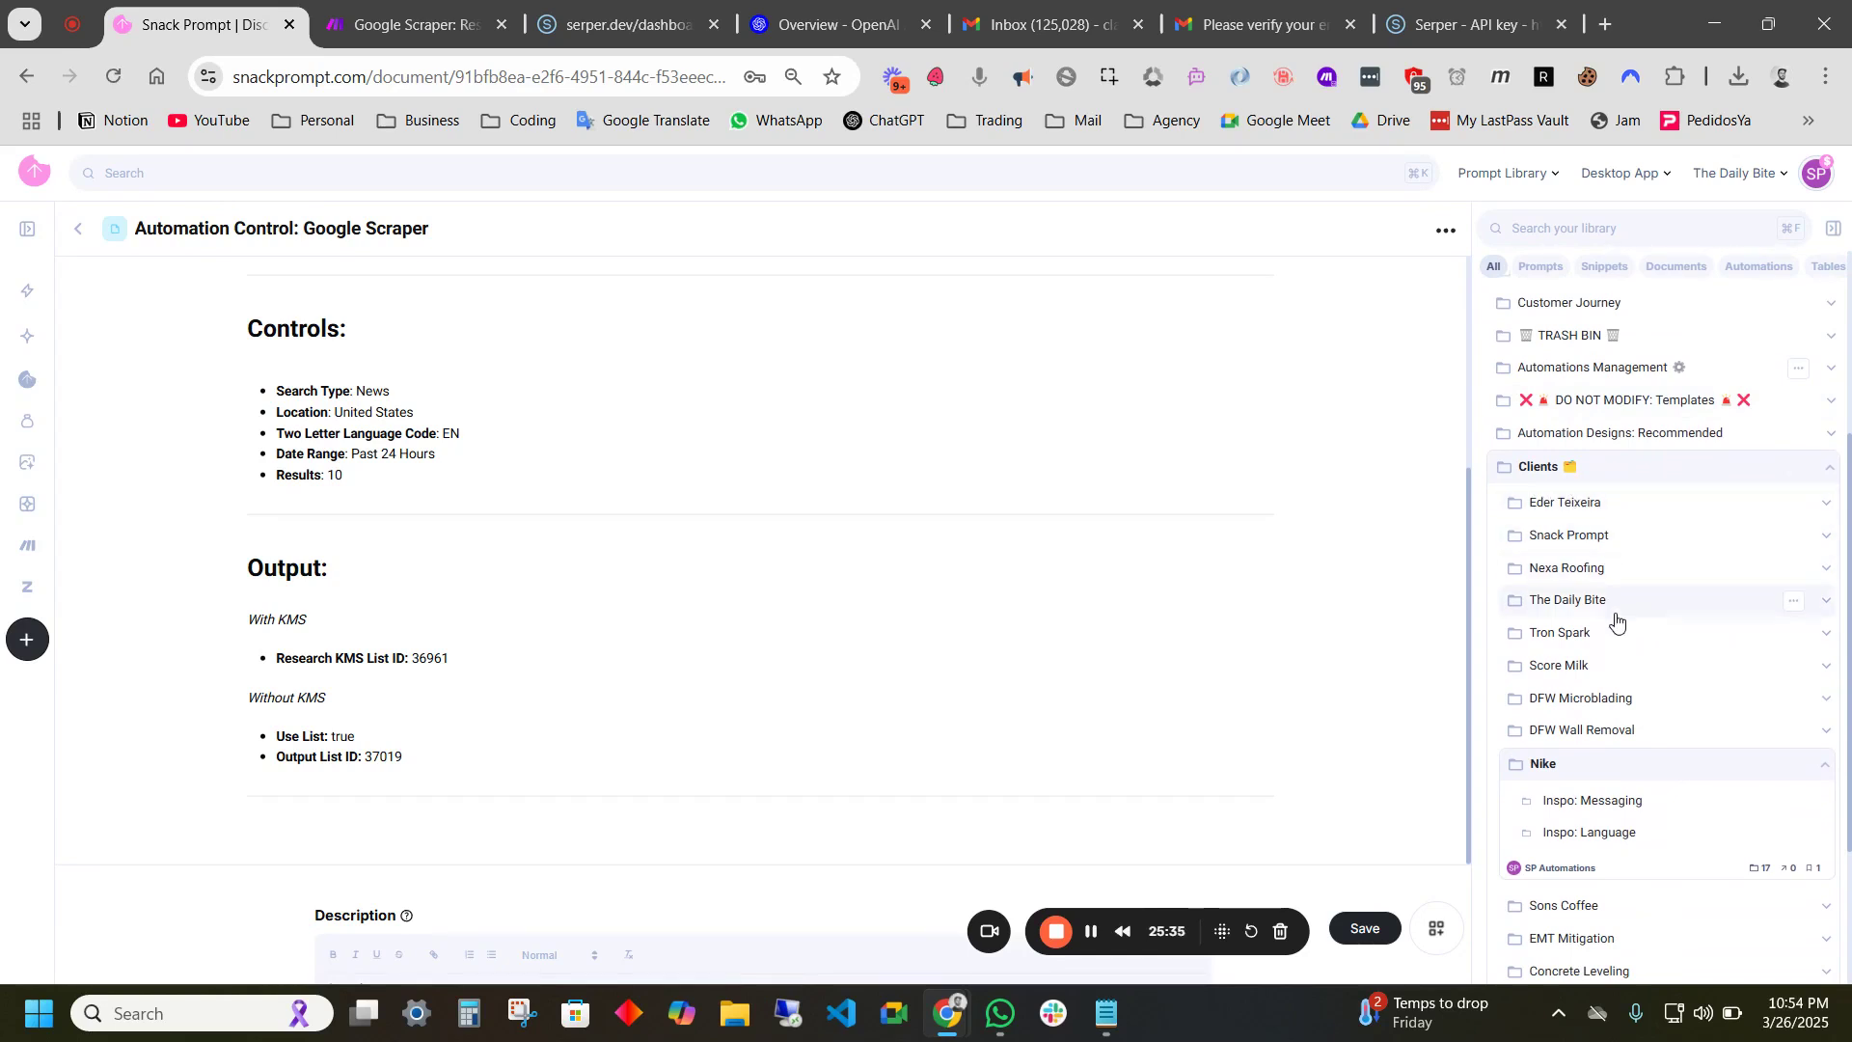
scroll(1598, 602, "down", 1)
scroll(1598, 602, "down", 2)
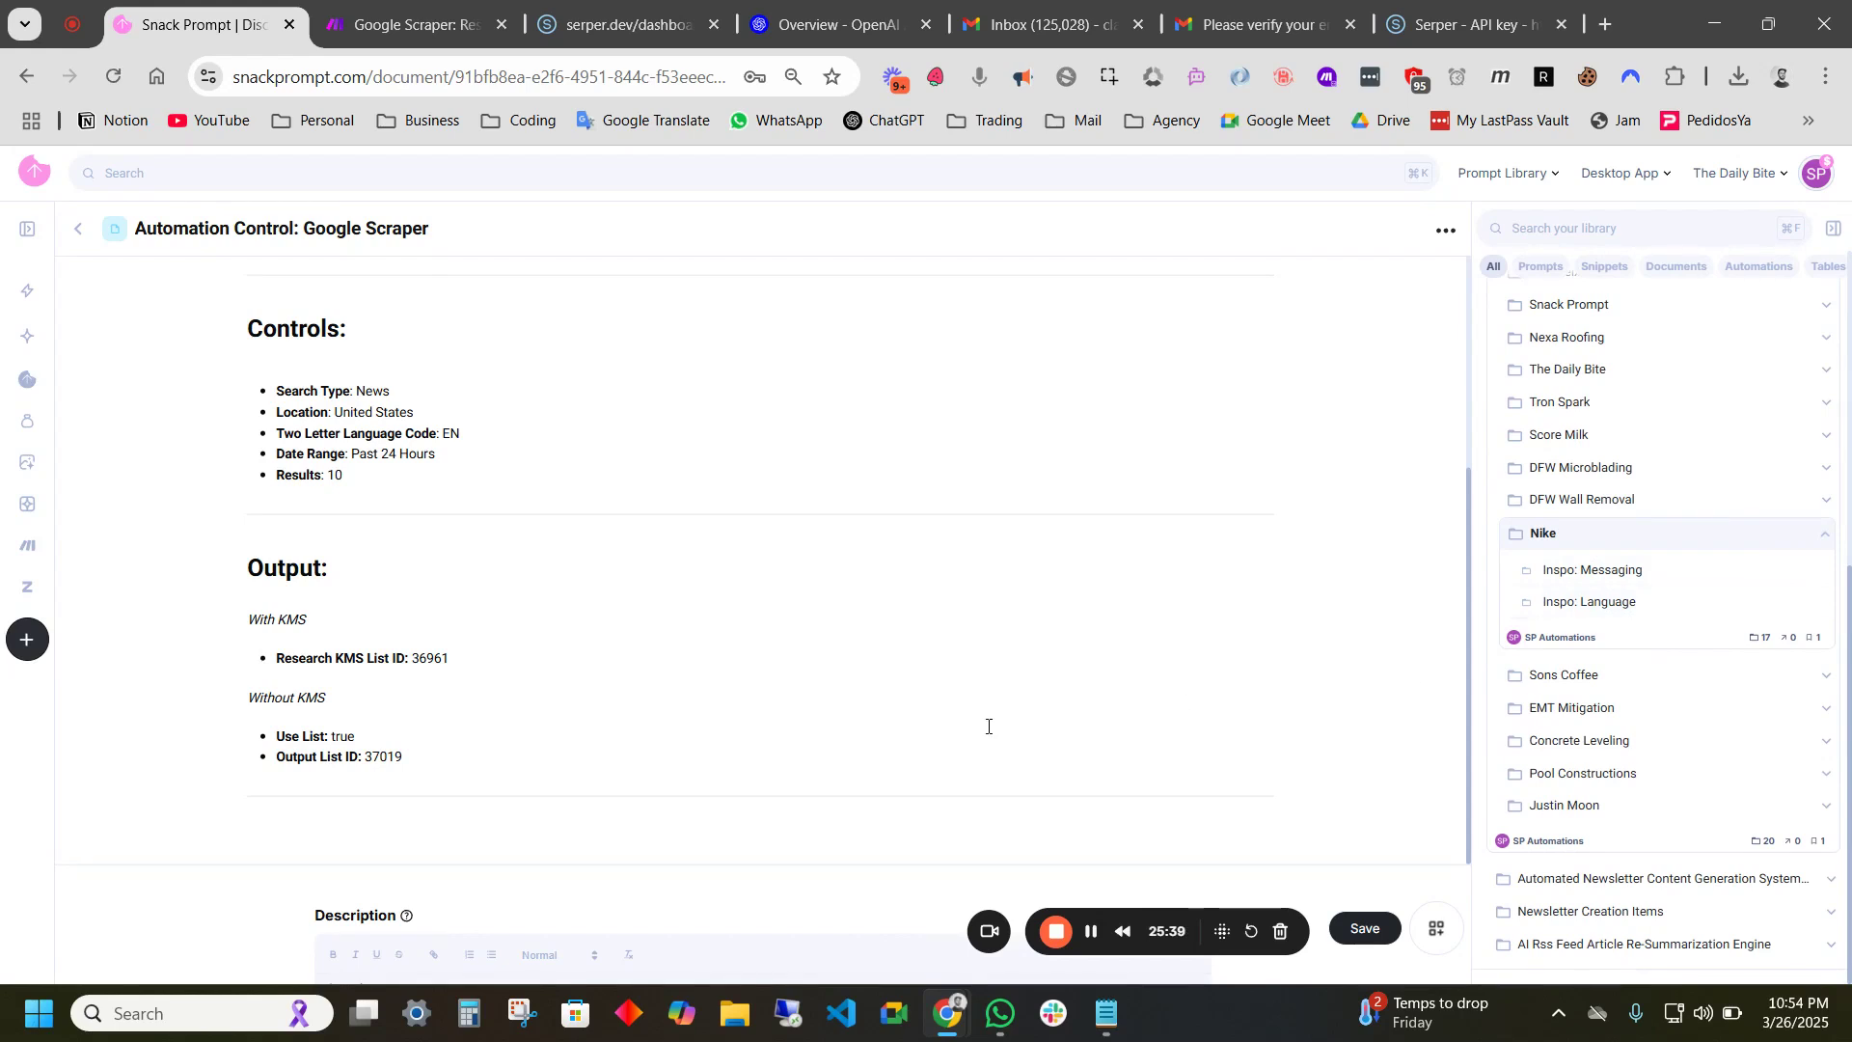
left_click(1626, 572)
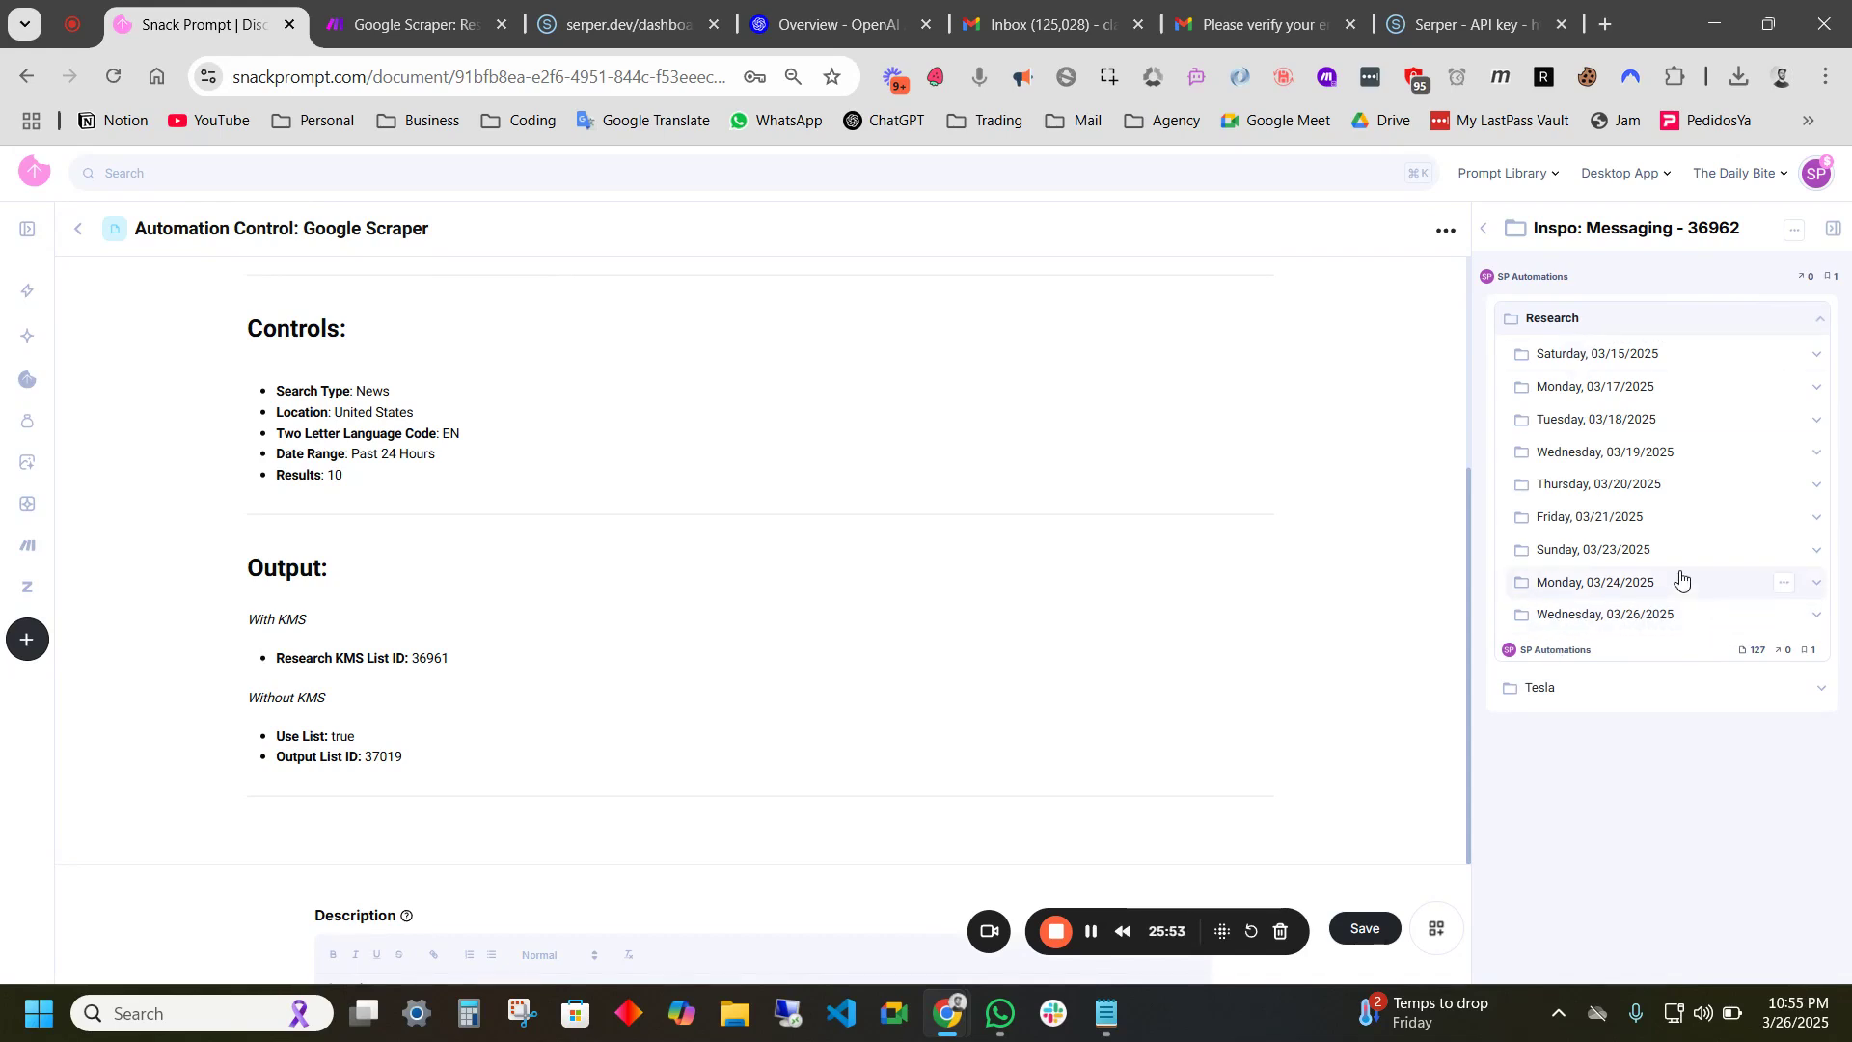
- Expand the Wednesday, 03/26/2025 folder and scroll through its X and Google research documents
left_click(1619, 629)
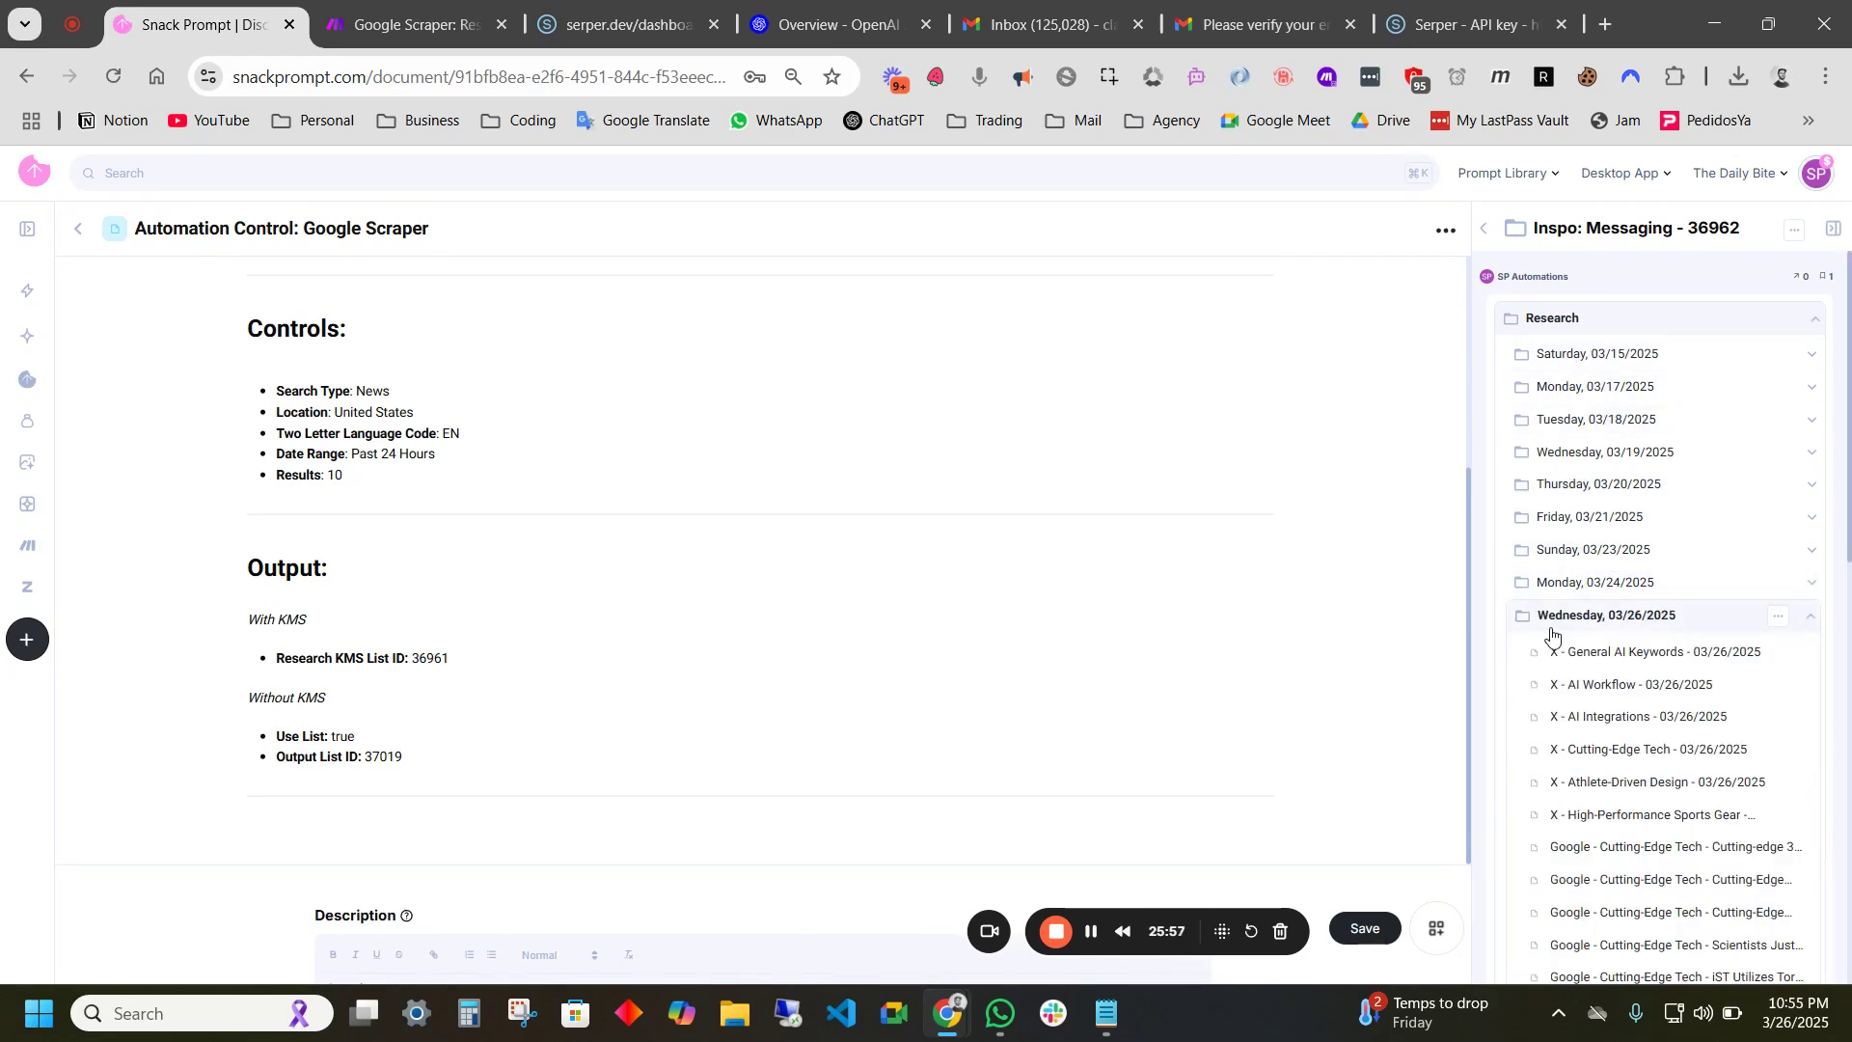
scroll(1629, 540, "down", 2)
scroll(1629, 511, "down", 4)
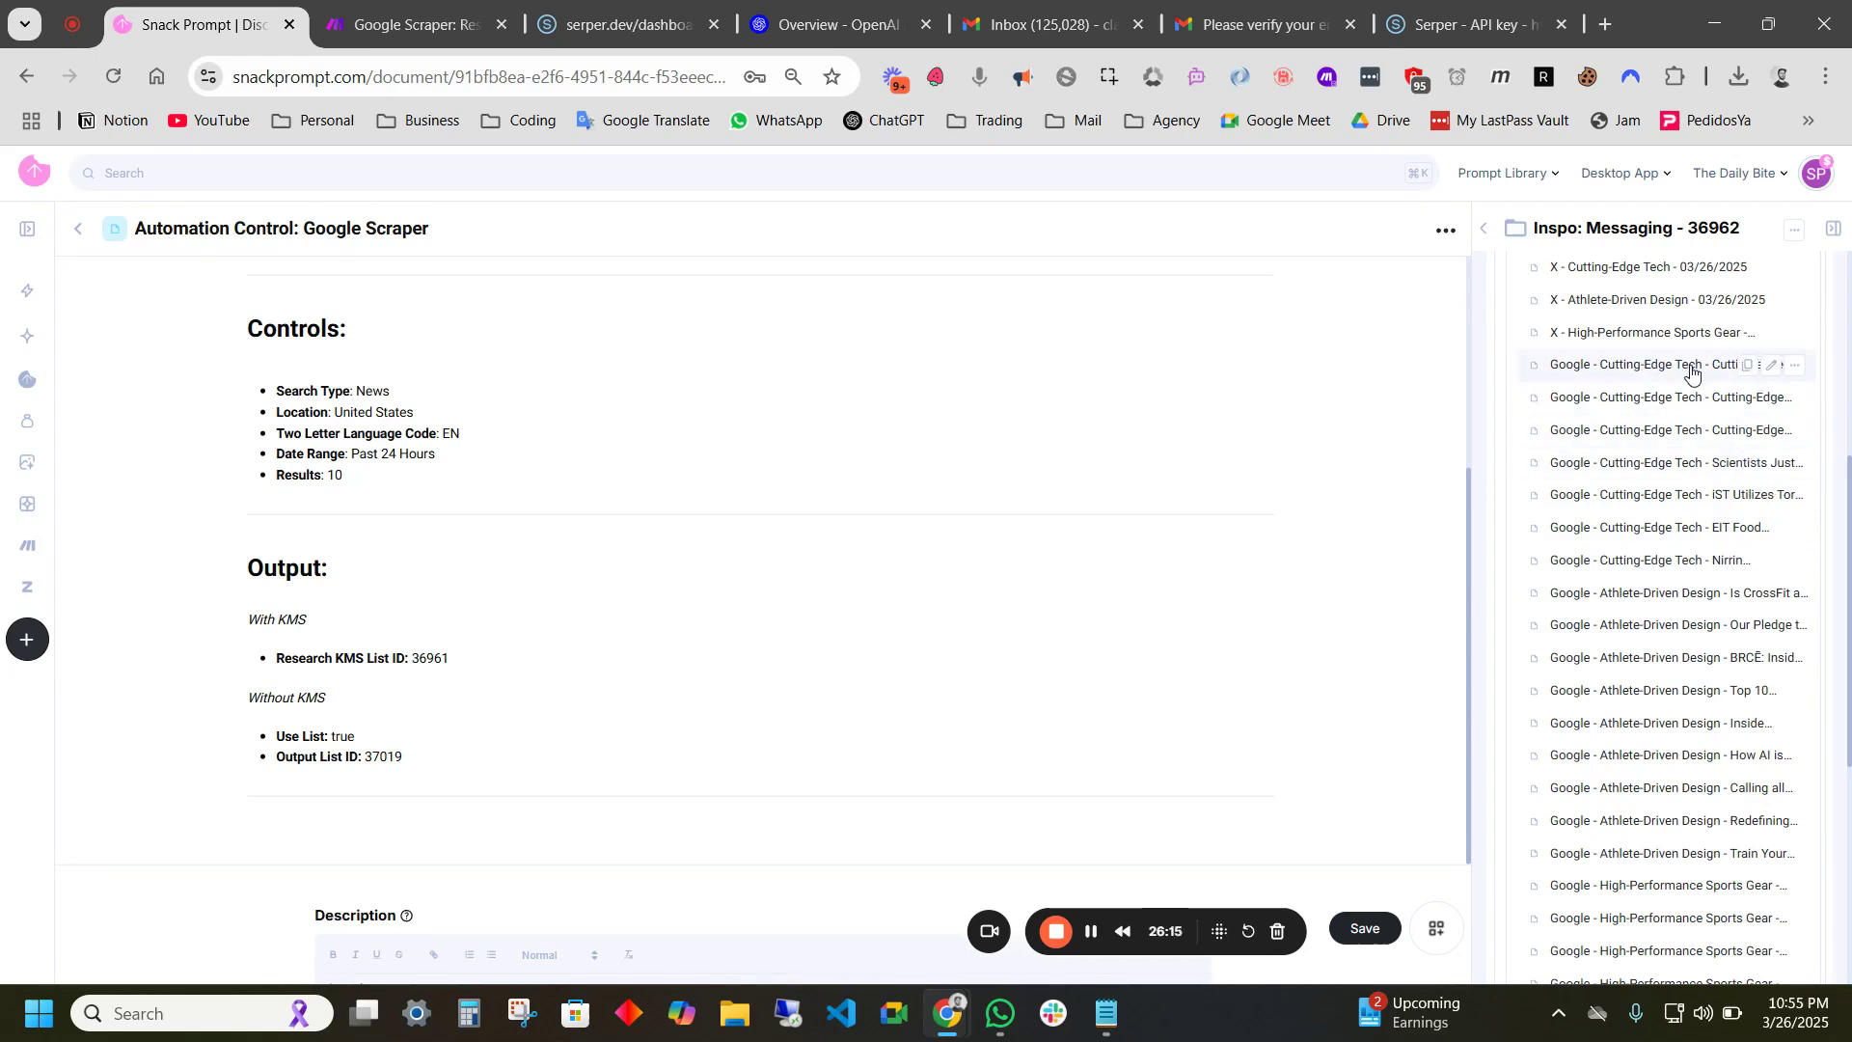
- View the '3D printed technology boosts MICA skills' article, then delete the control document's Search Type value
left_click(1651, 365)
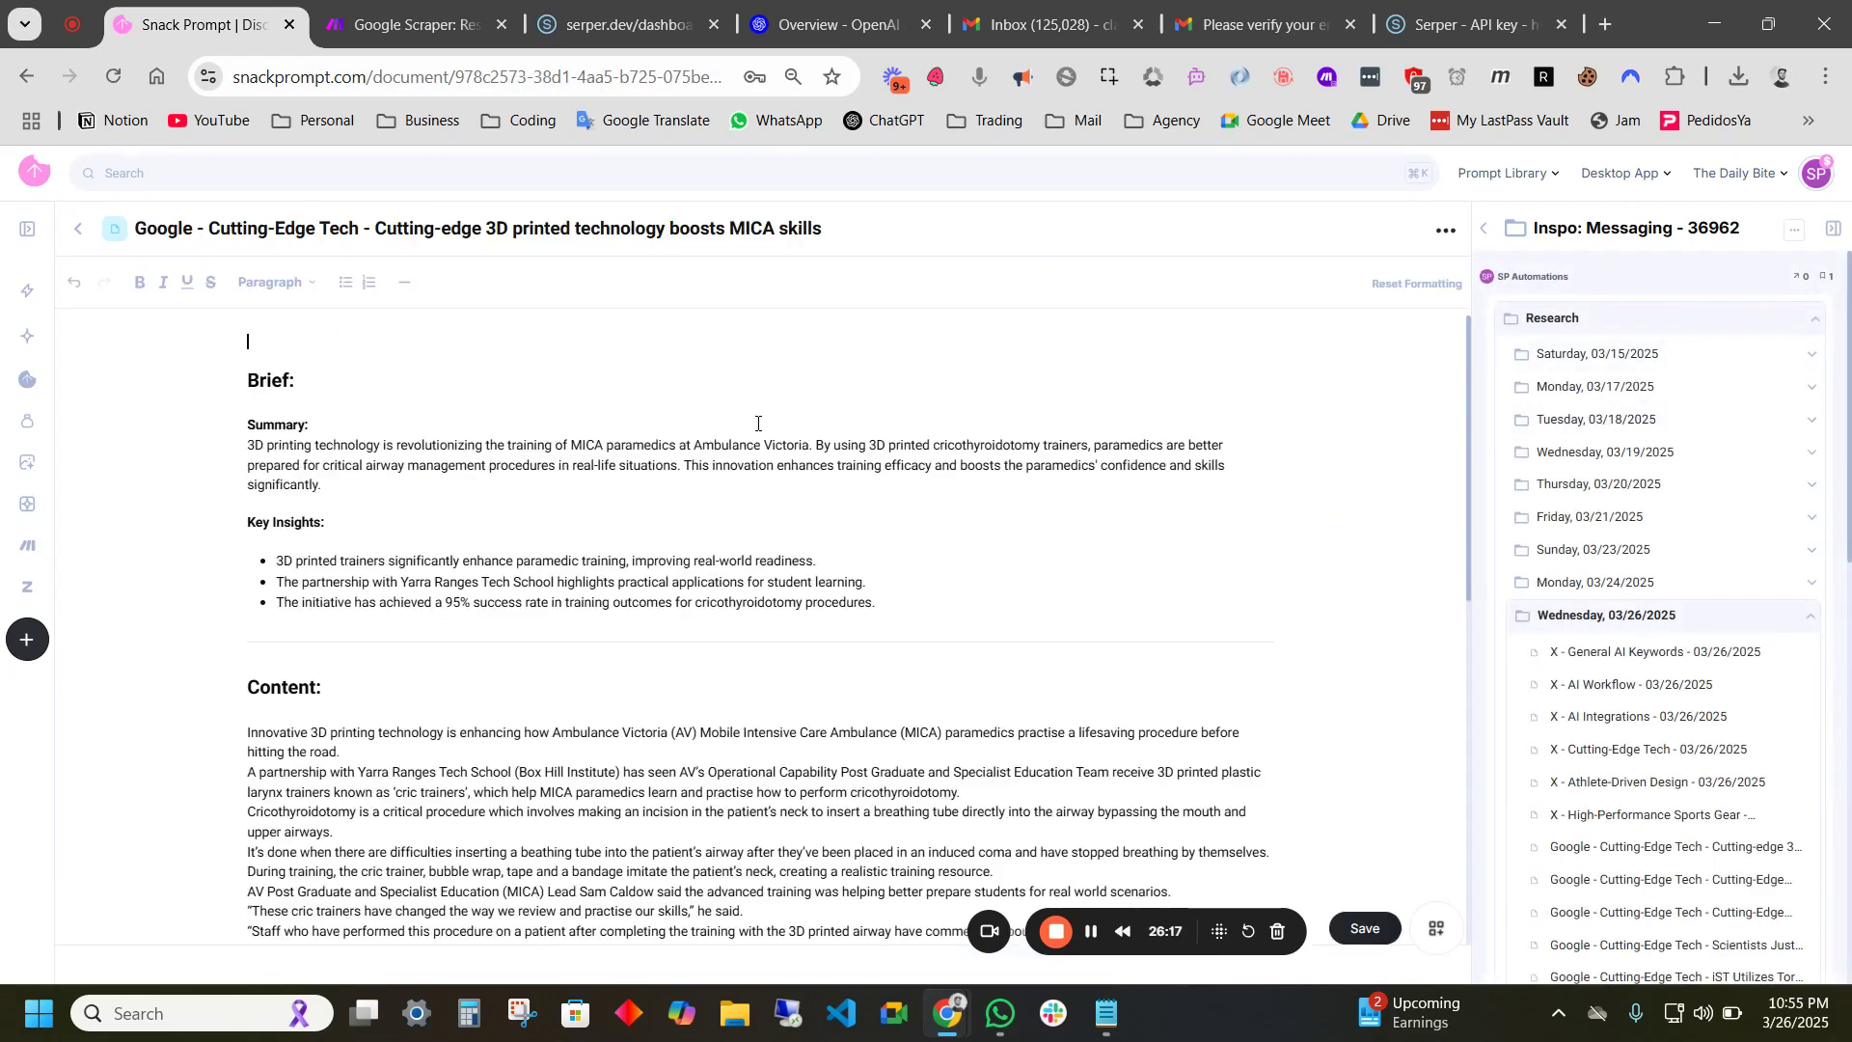
left_click_drag(377, 231, 841, 244)
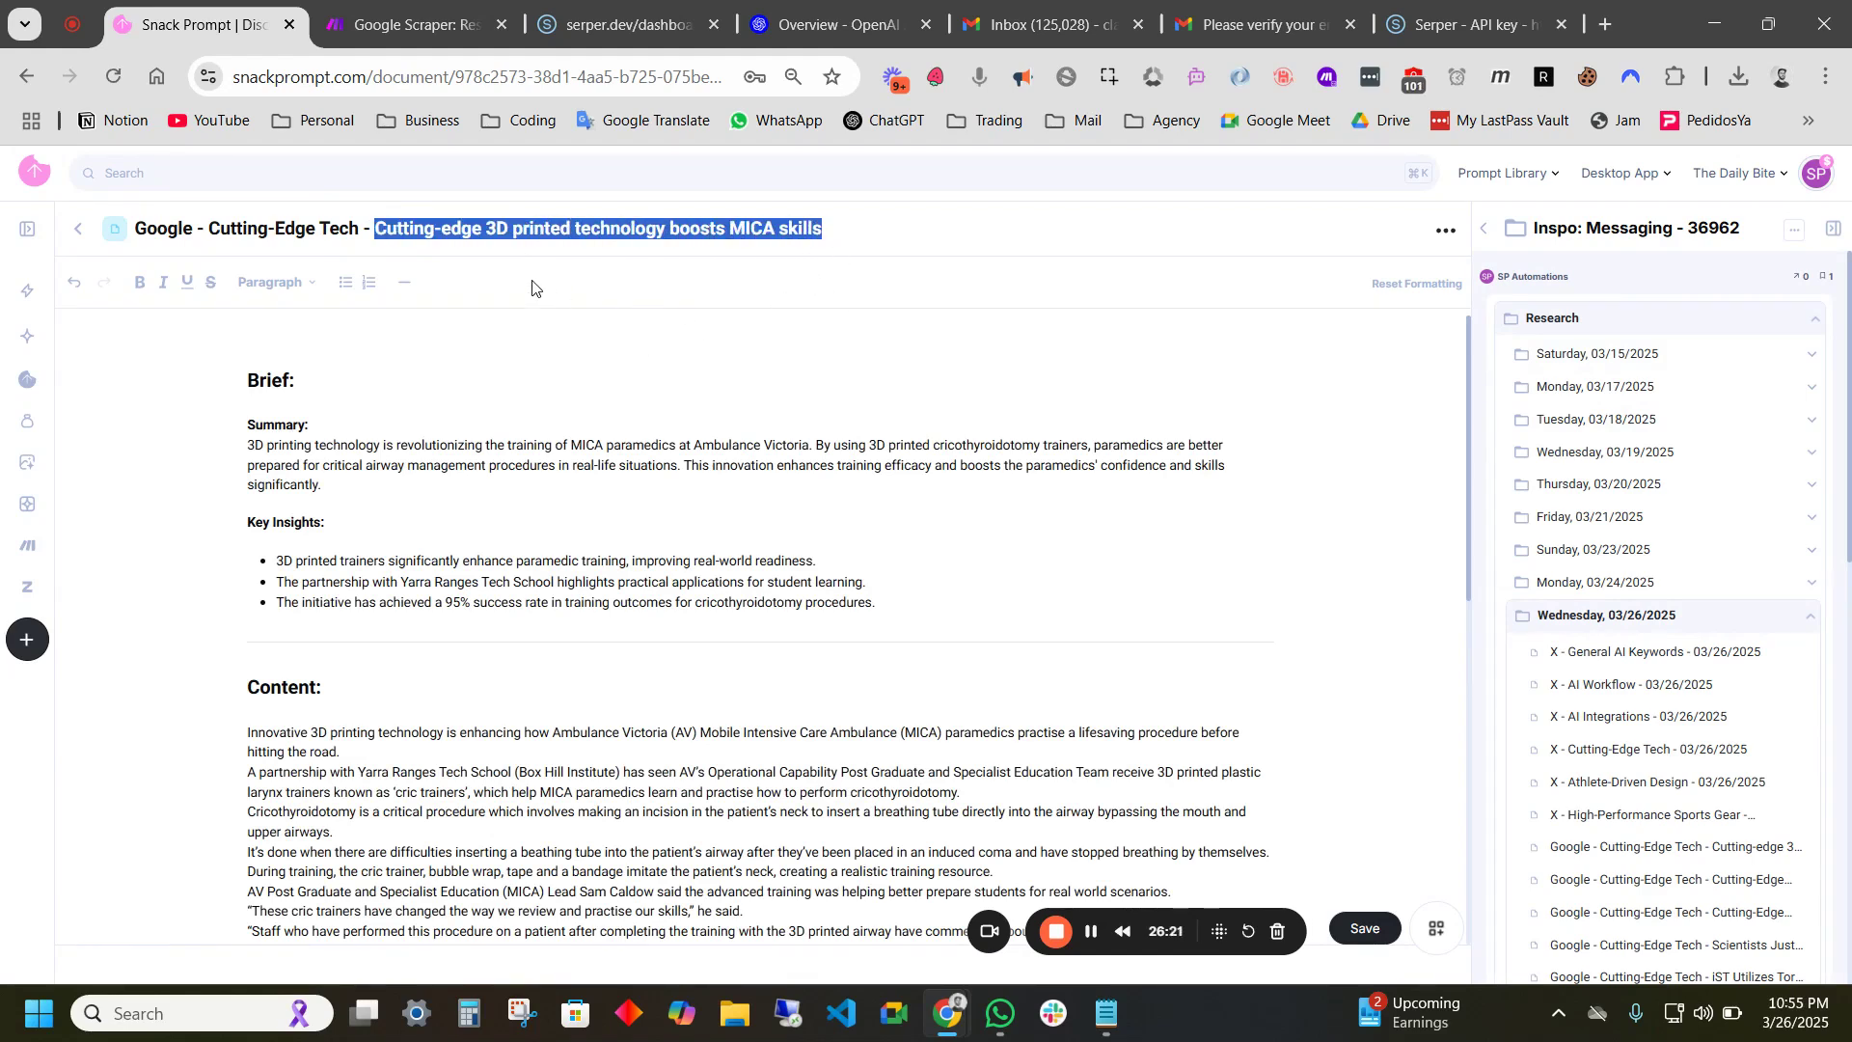
left_click(78, 239)
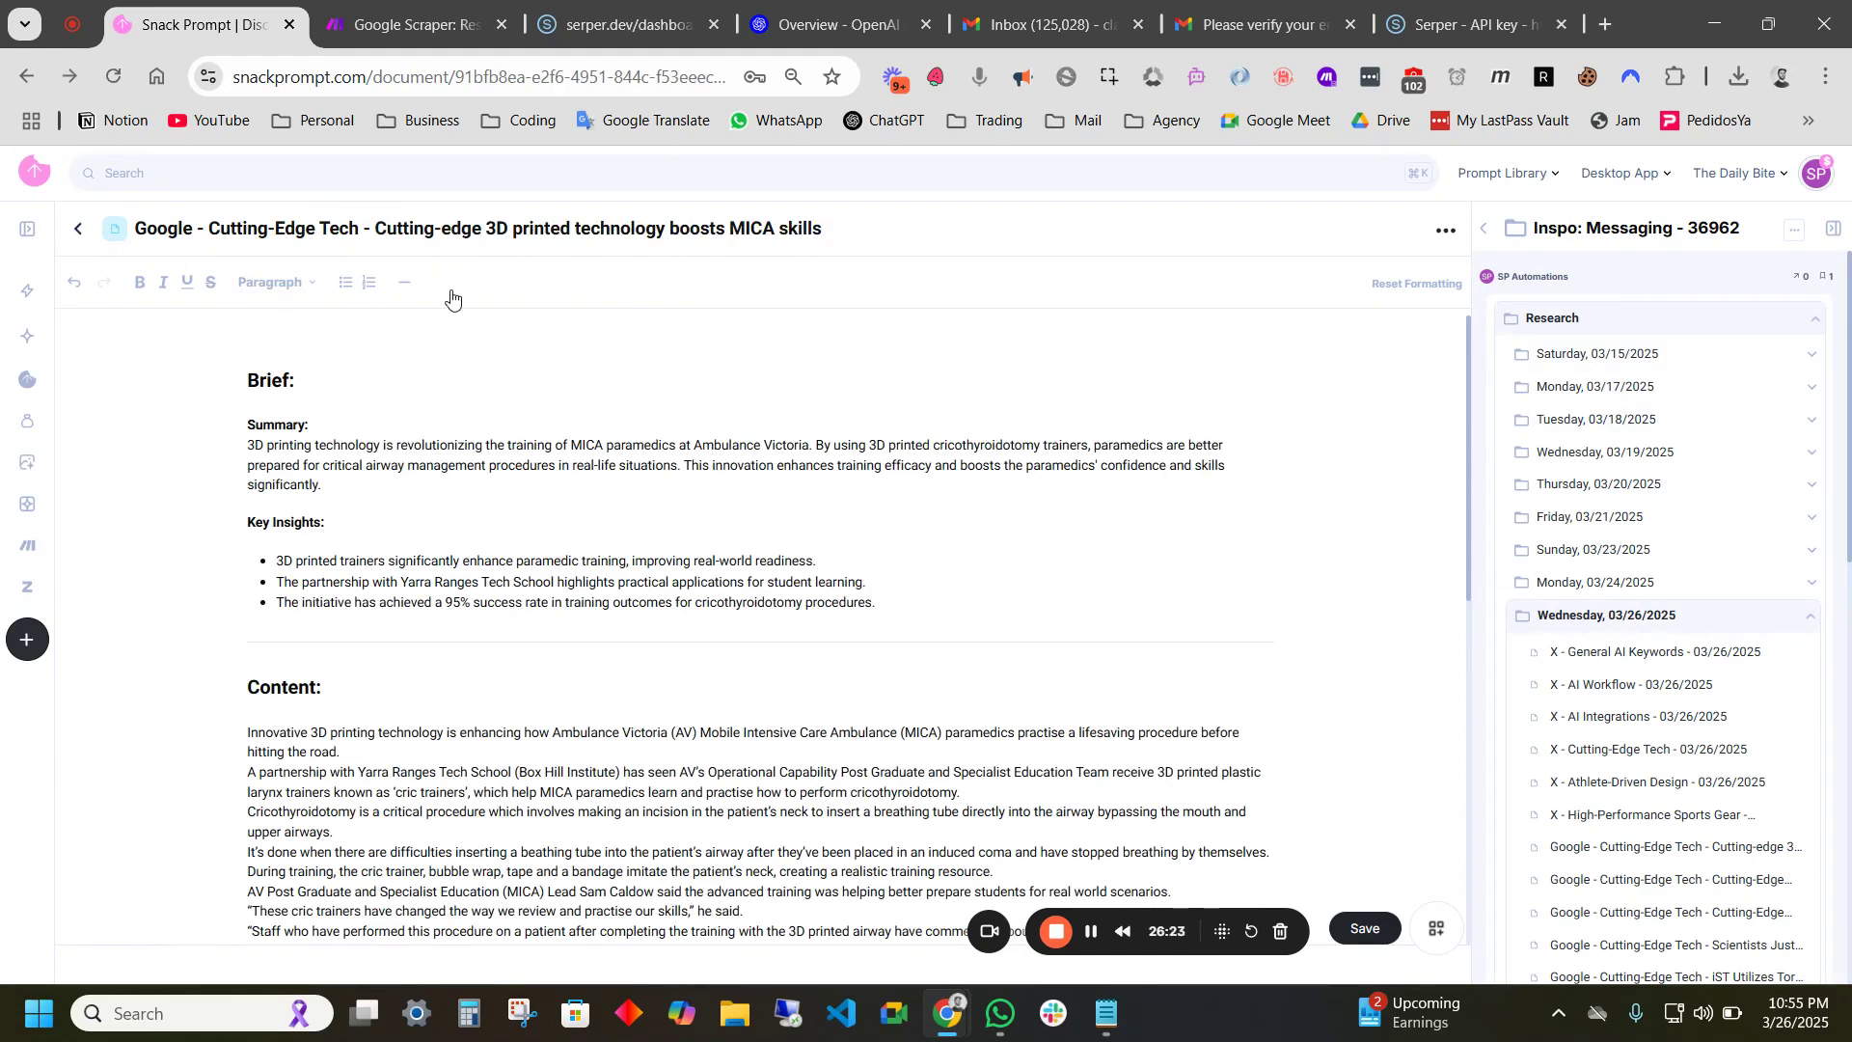
scroll(558, 516, "down", 3)
left_click_drag(398, 599, 357, 599)
- Change Search Type to News, save the control document, and return to the full library
key("BackSpace")
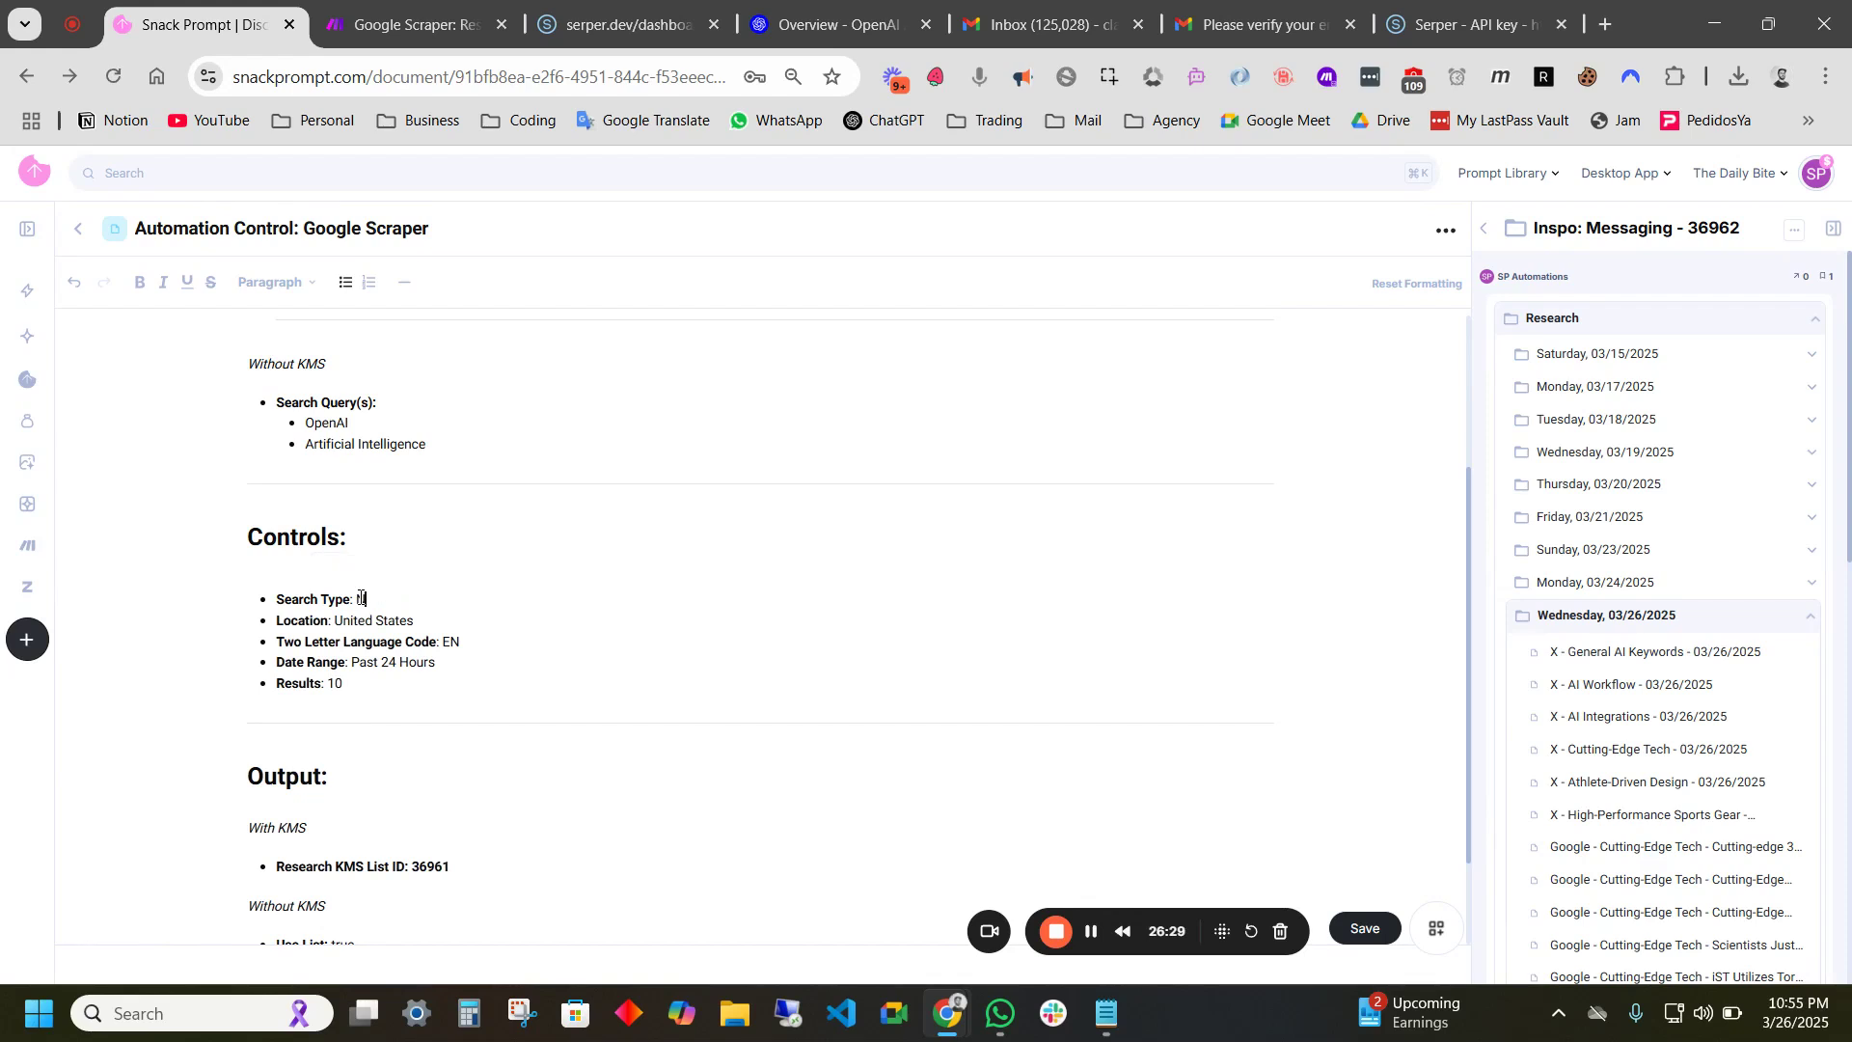
type("News")
scroll(508, 591, "down", 5)
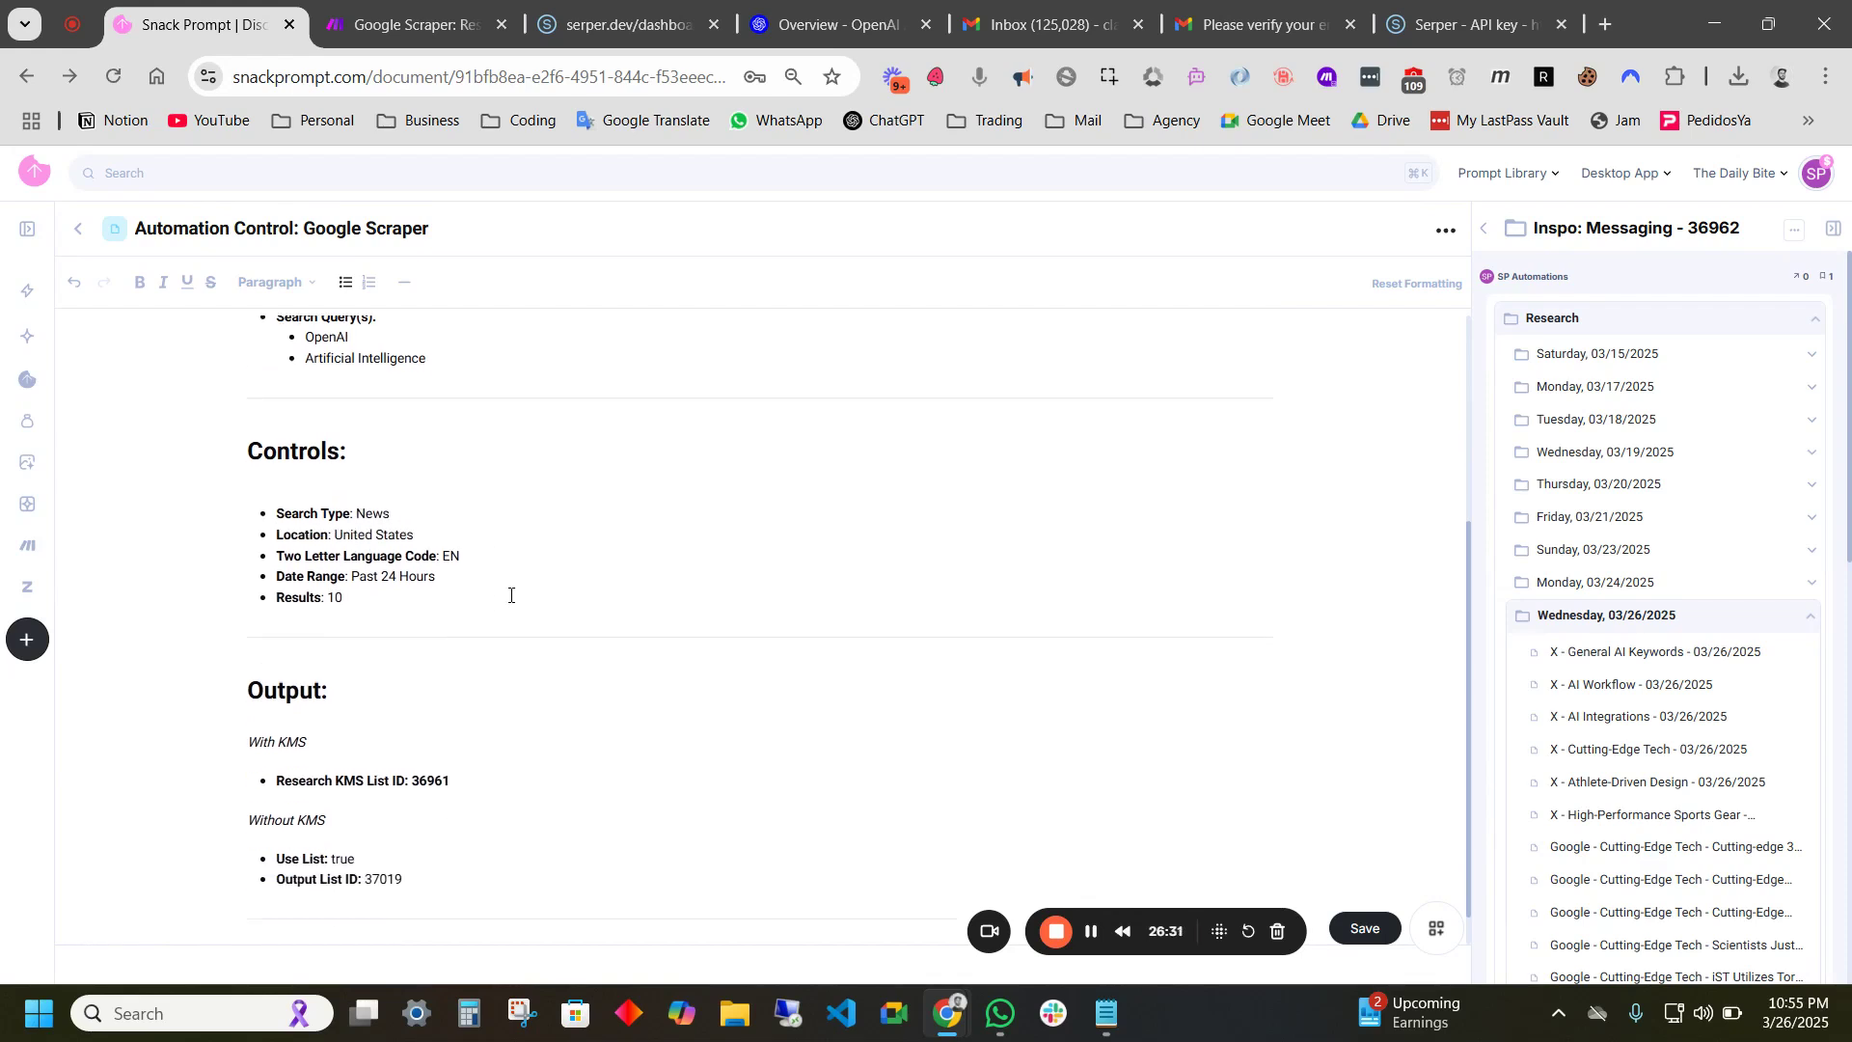
left_click_drag(469, 496, 415, 501)
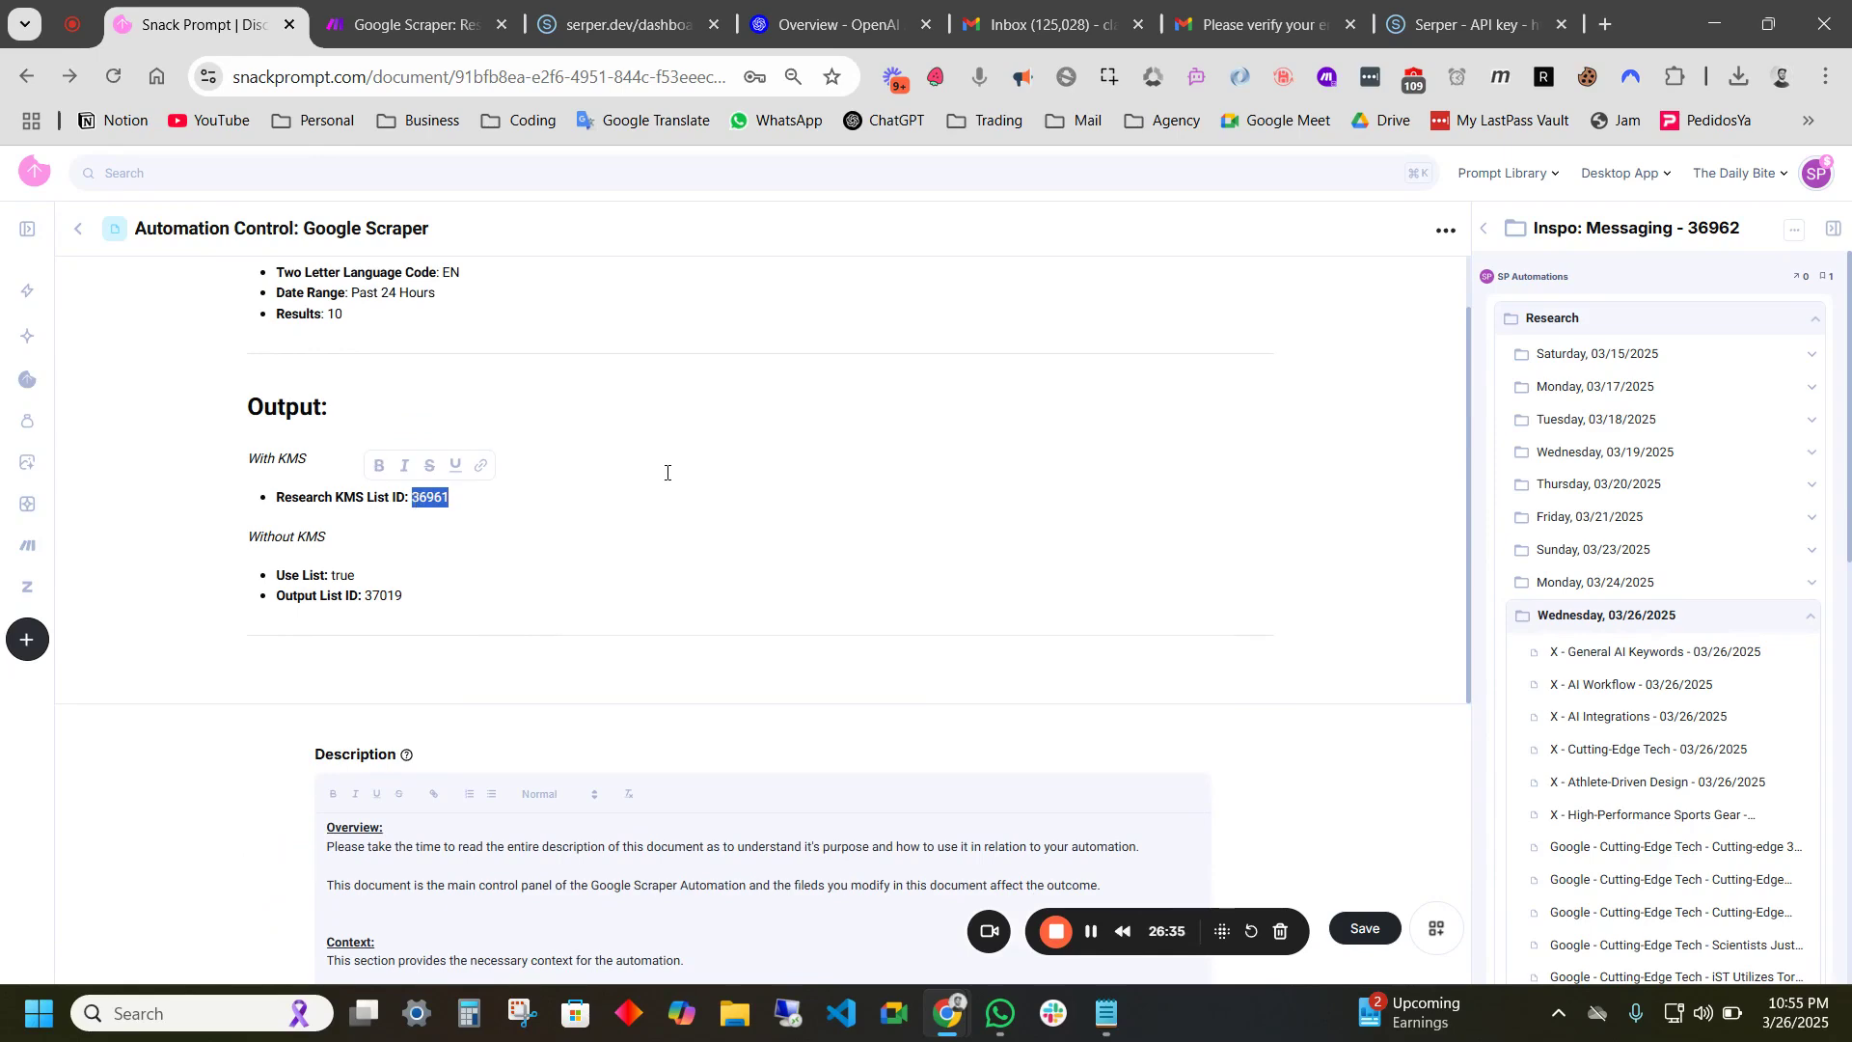
scroll(1133, 695, "up", 6)
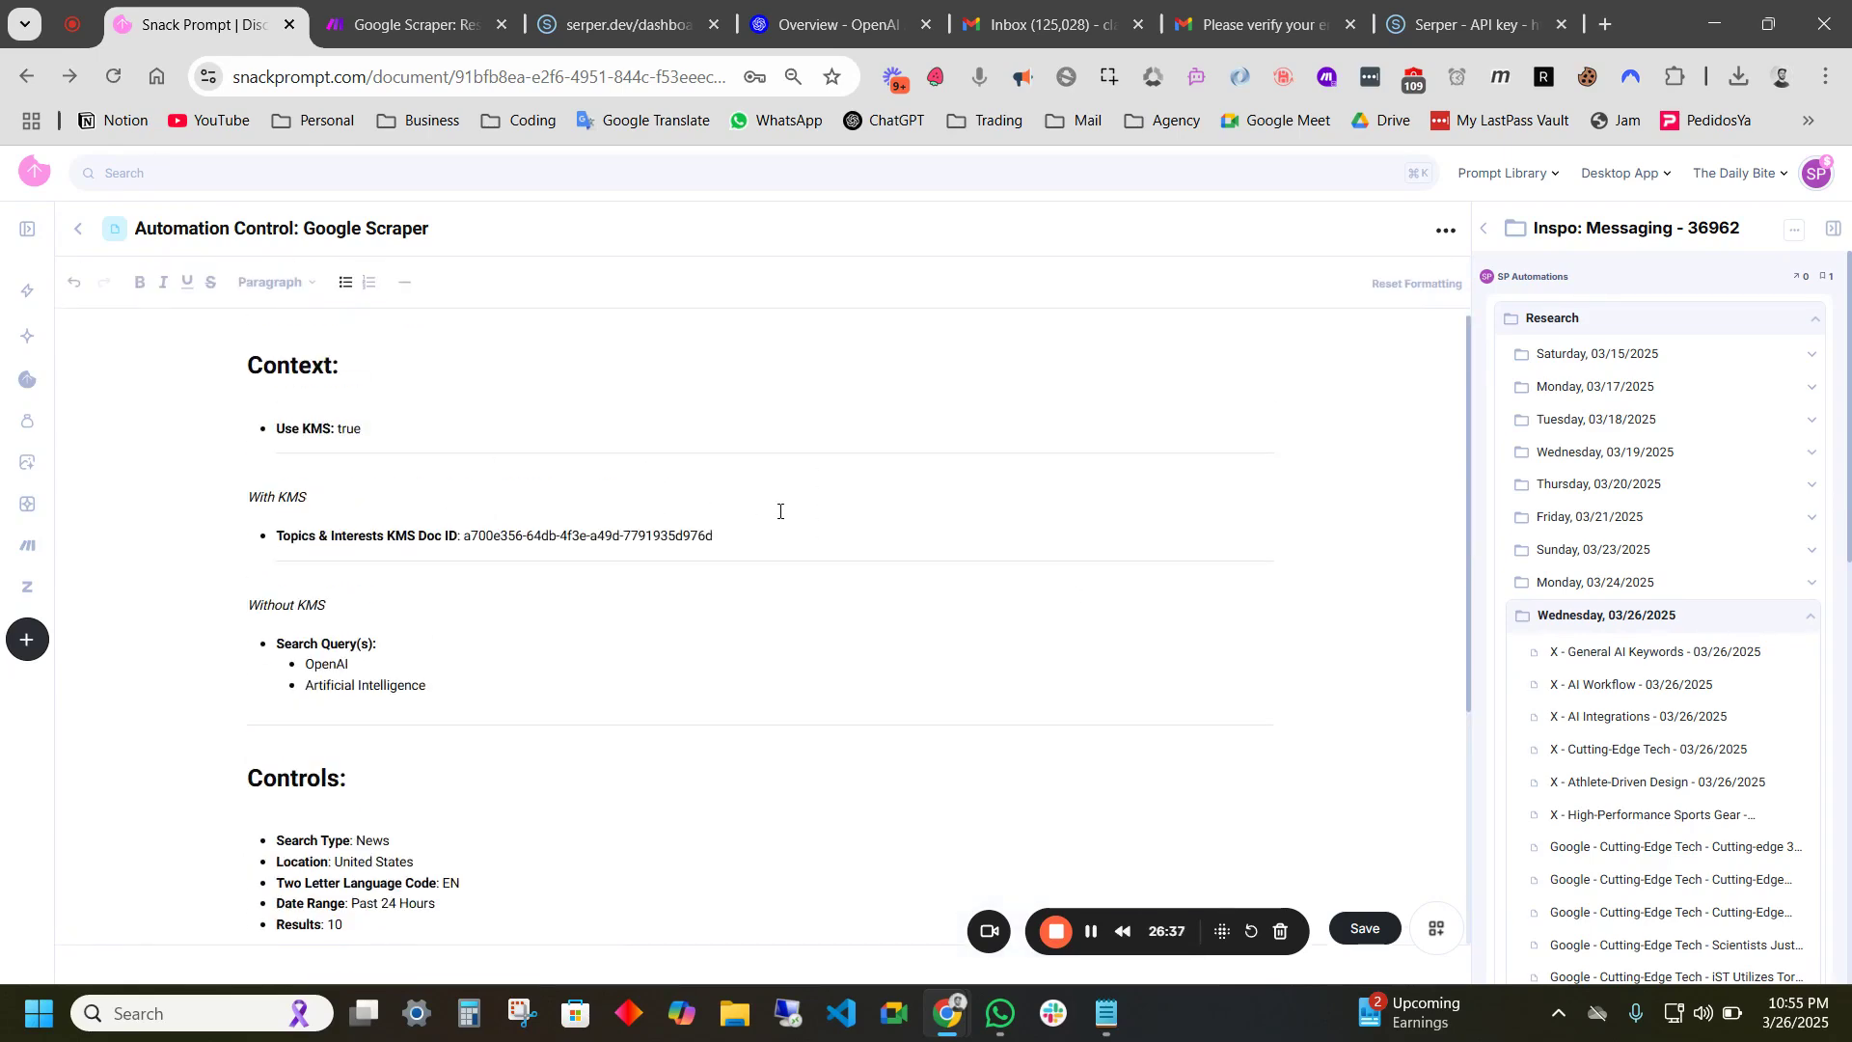
scroll(1153, 669, "down", 15)
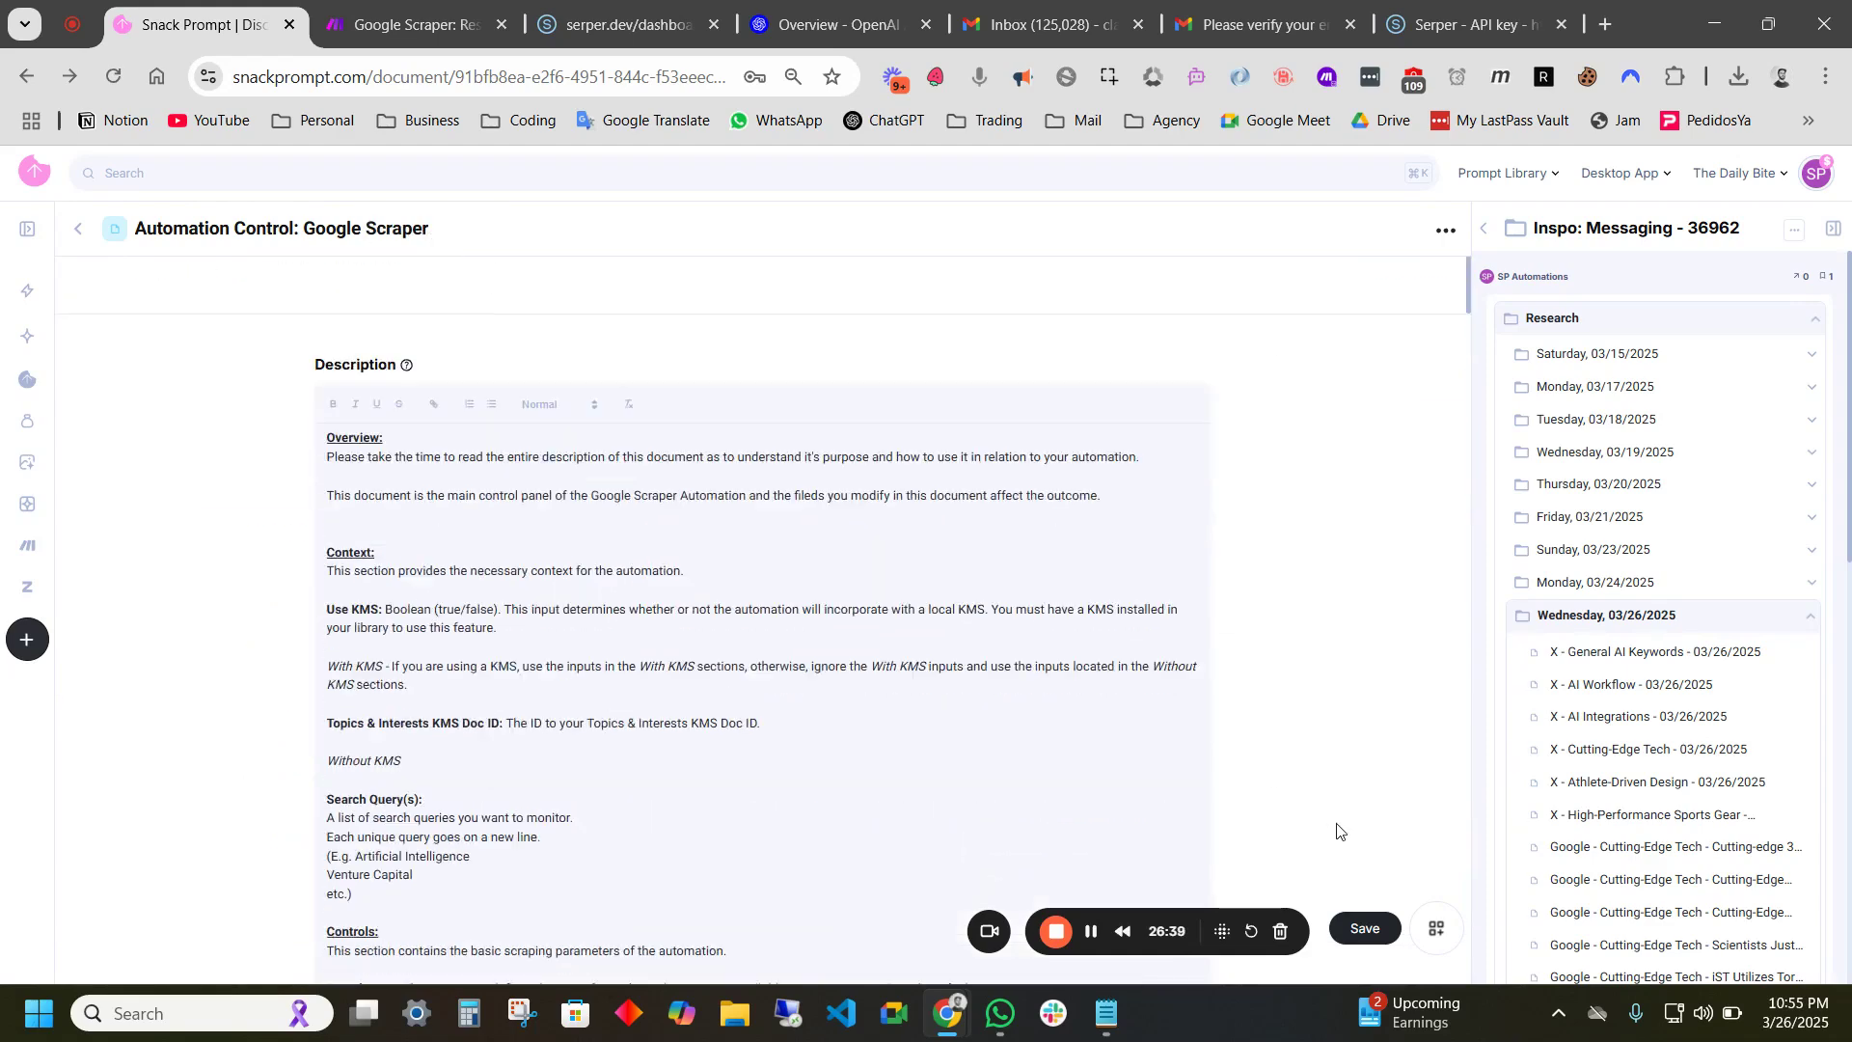
left_click(1364, 928)
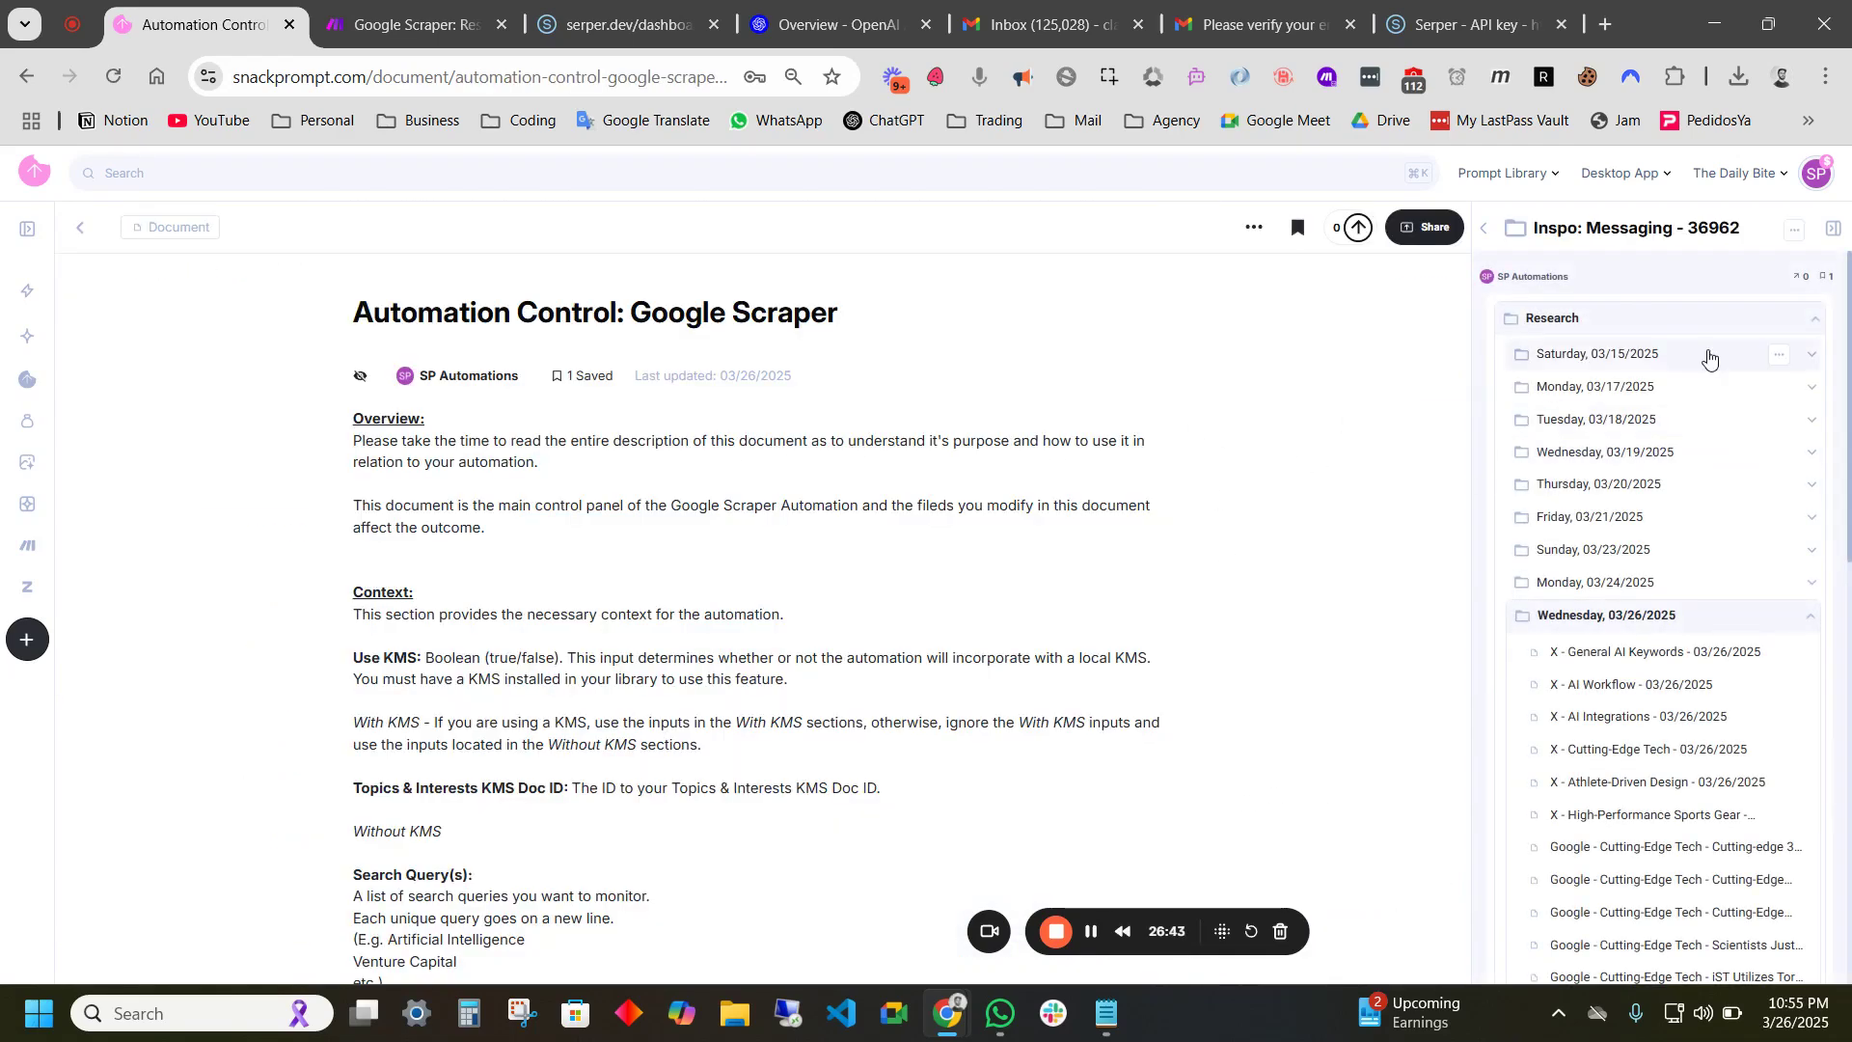
left_click(1484, 228)
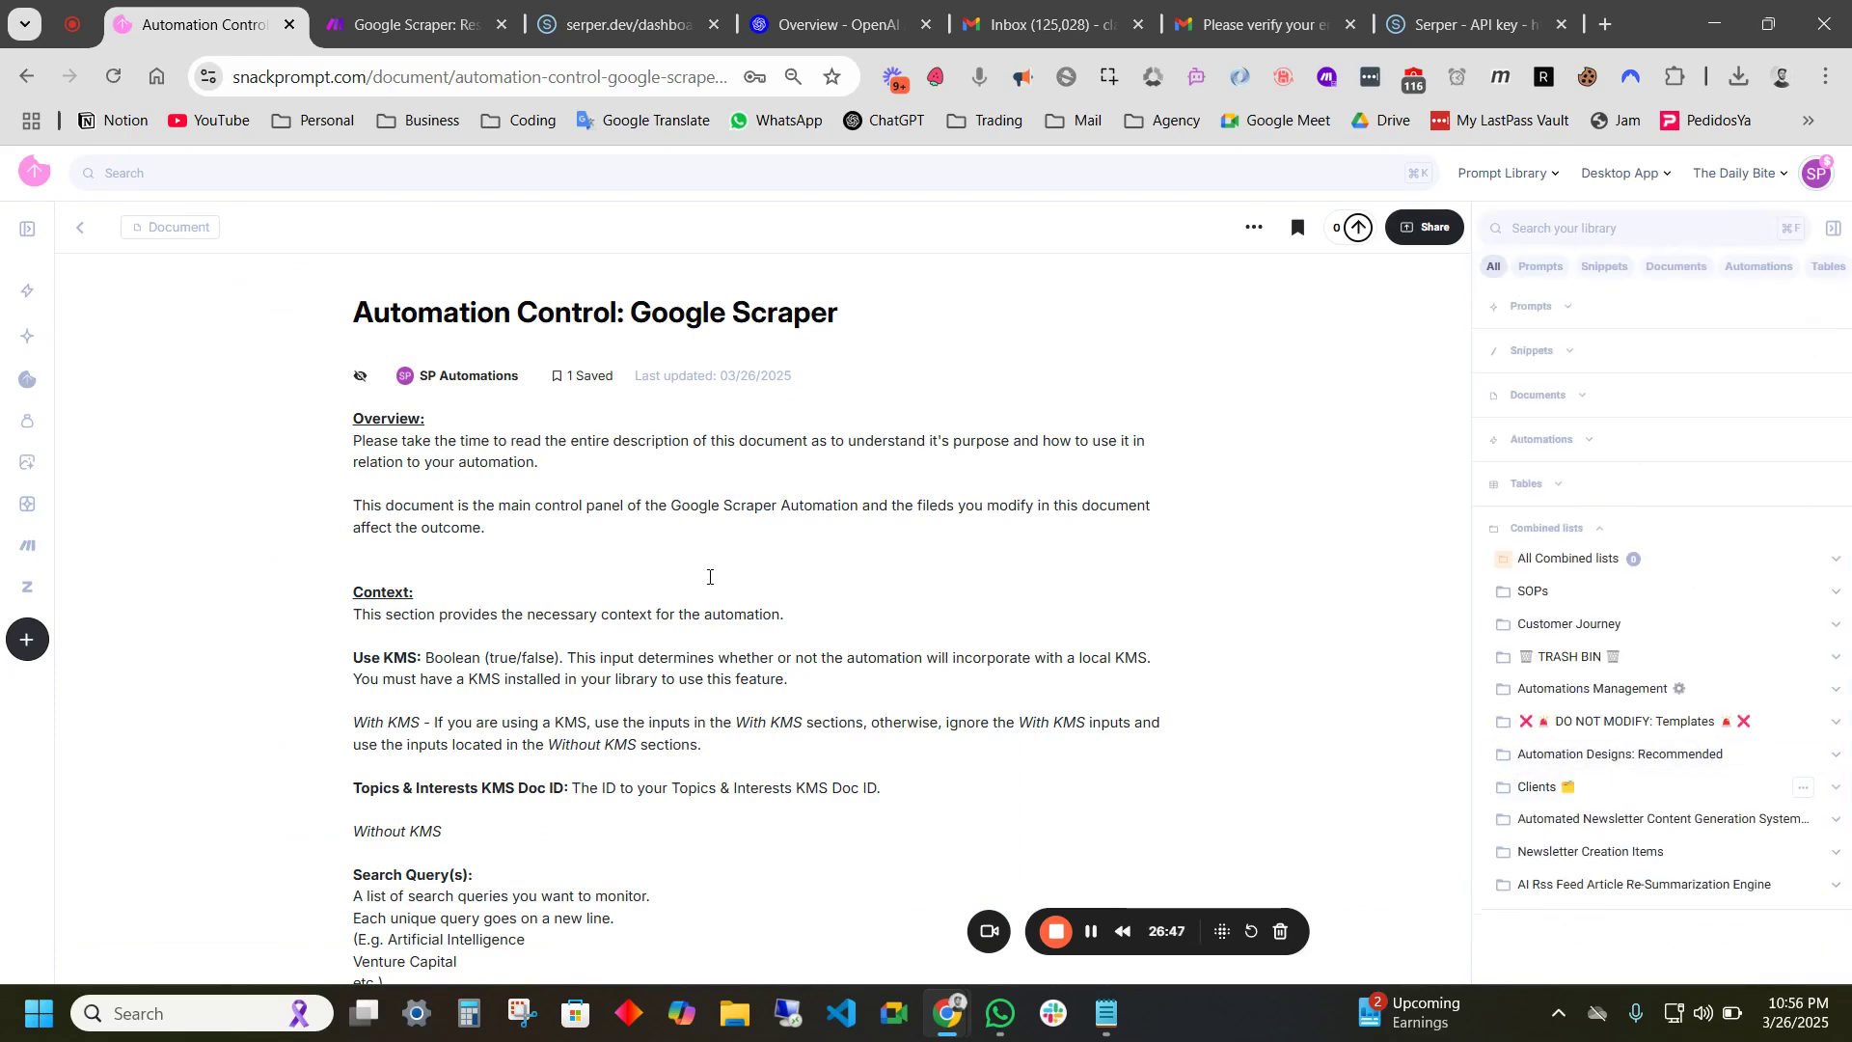
- Check the Send KMS Table ID HTTP module's URL in the Stage 1 scenario
left_click(417, 24)
scroll(681, 662, "down", 3)
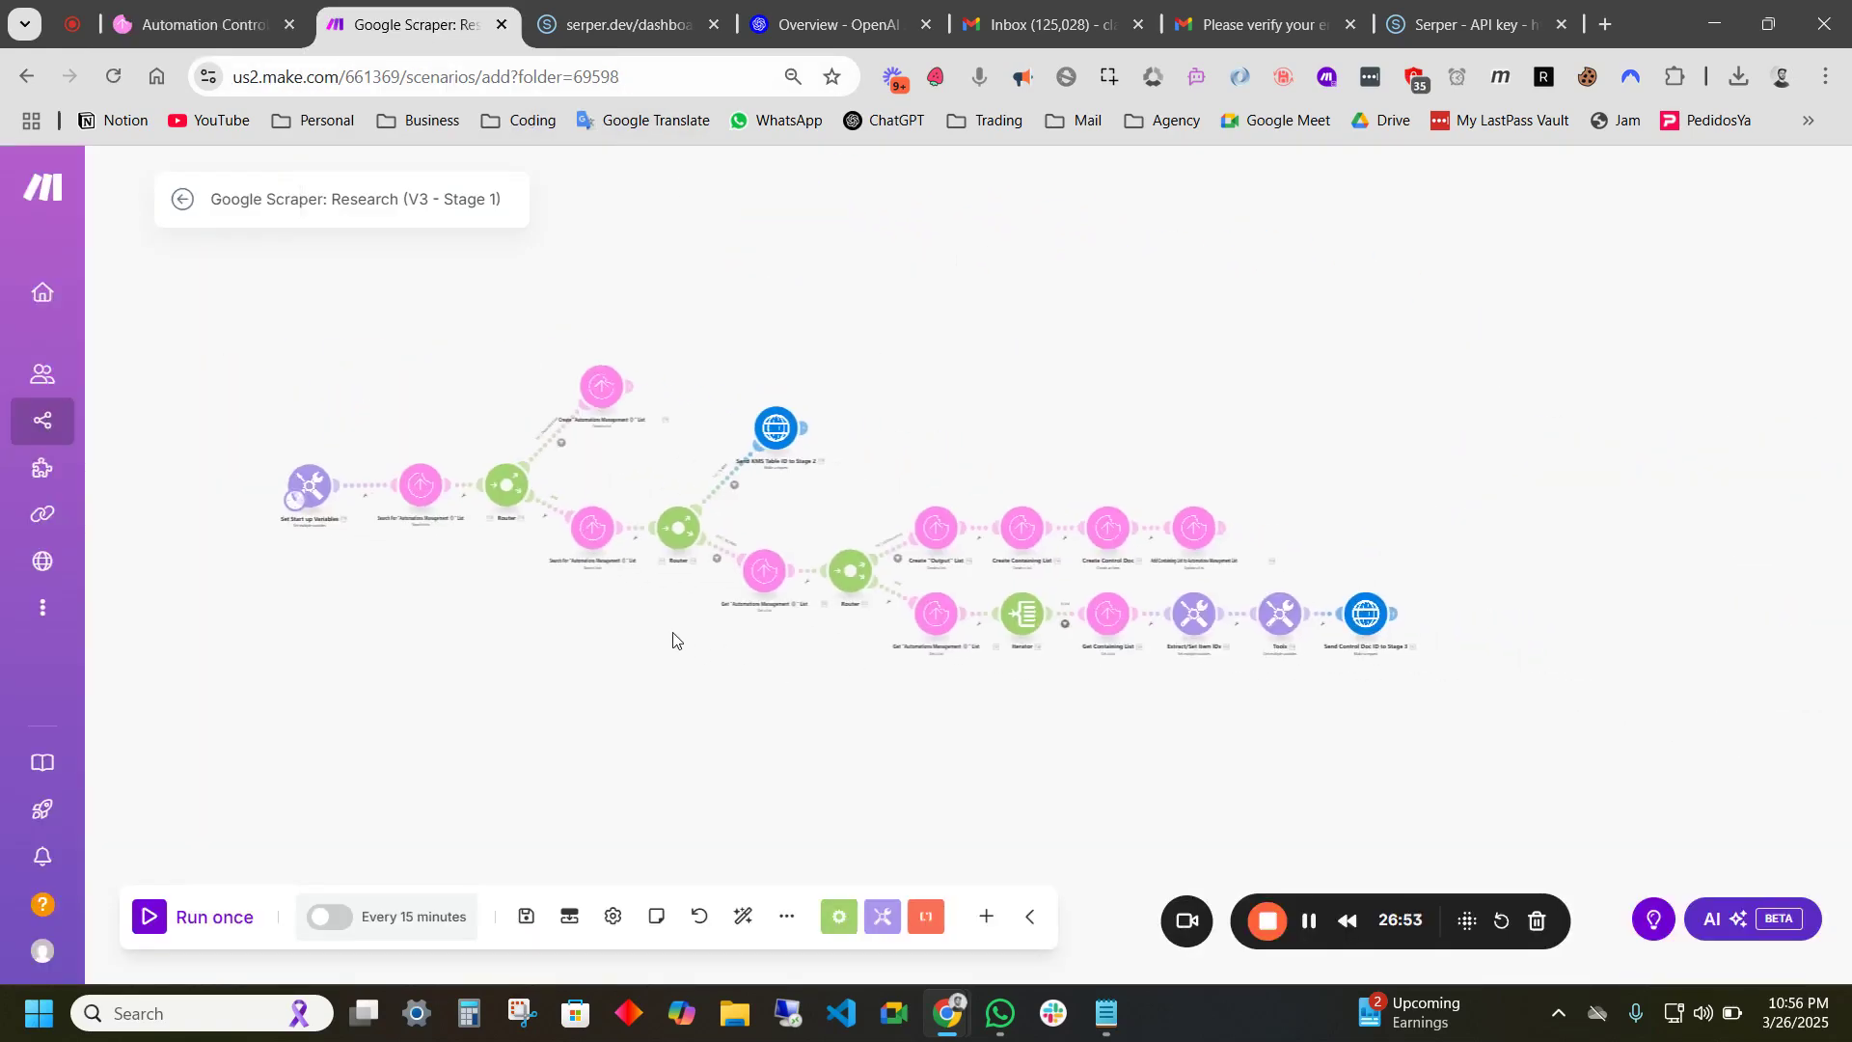
left_click_drag(1051, 395, 1014, 363)
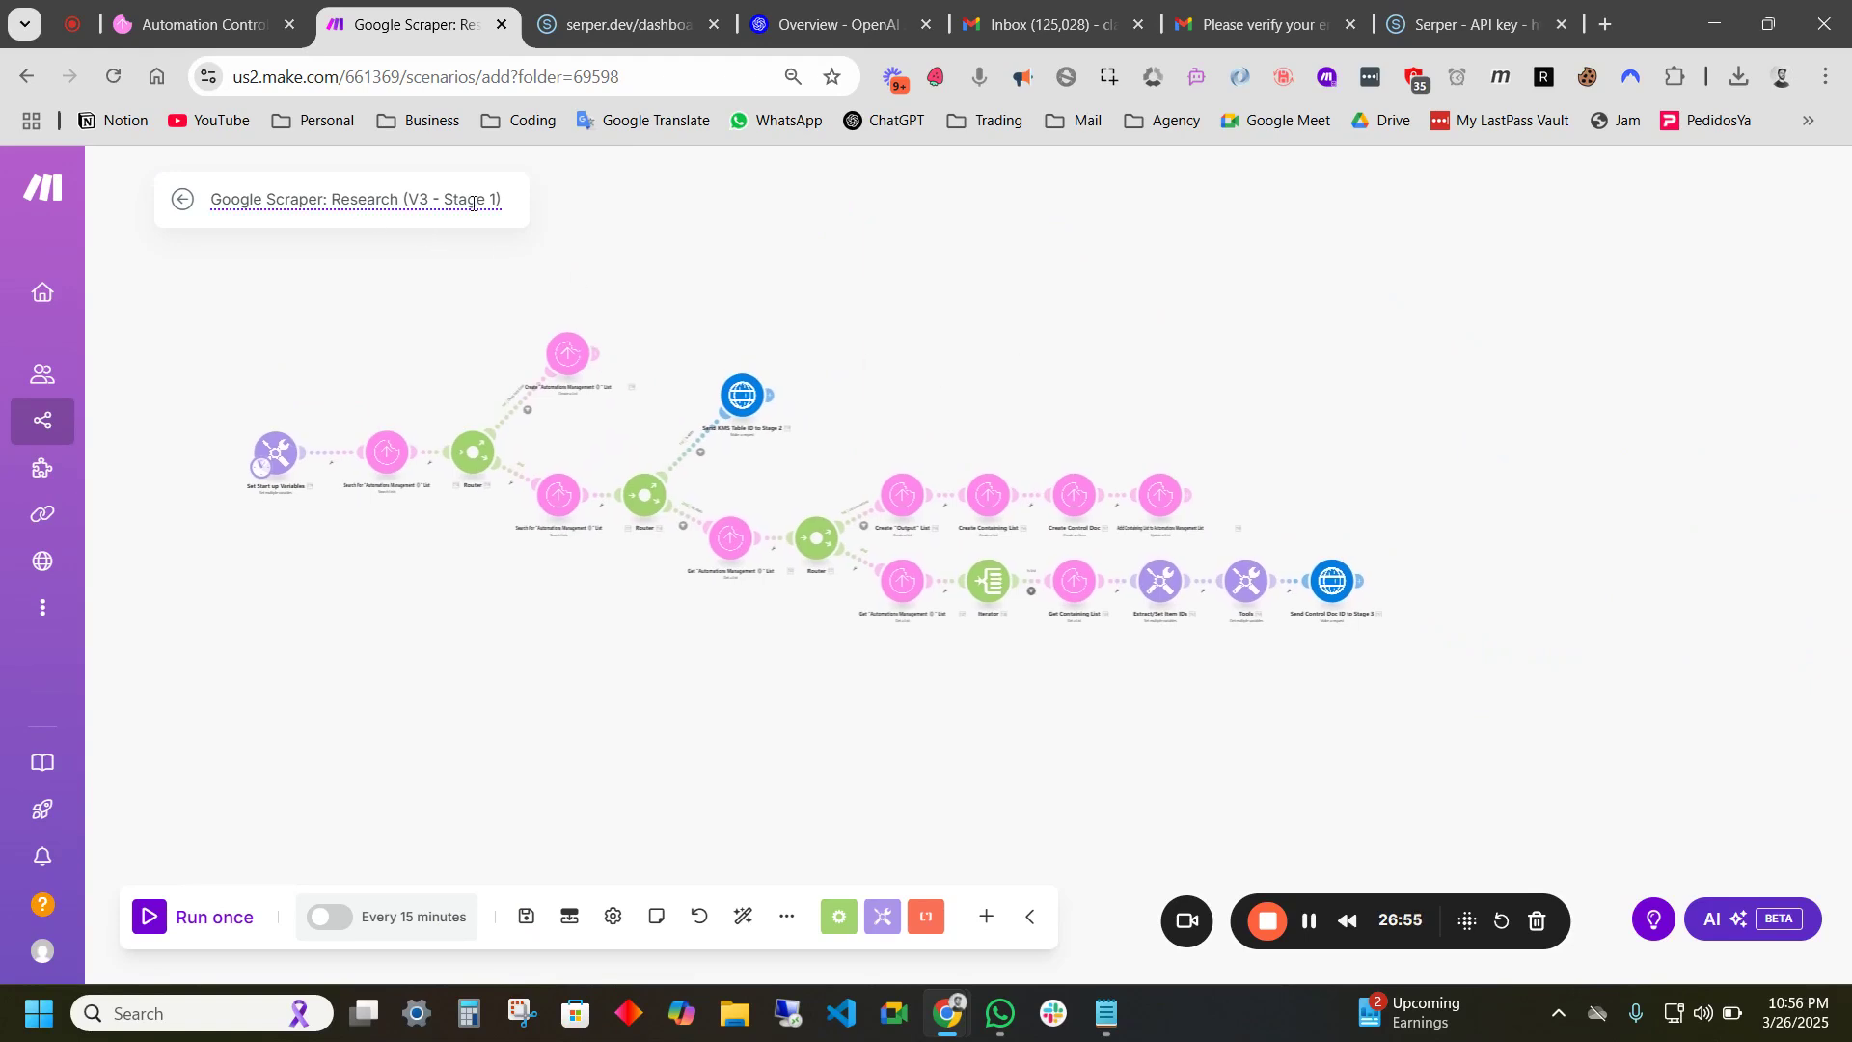
scroll(839, 405, "up", 5)
left_click_drag(1148, 383, 1233, 385)
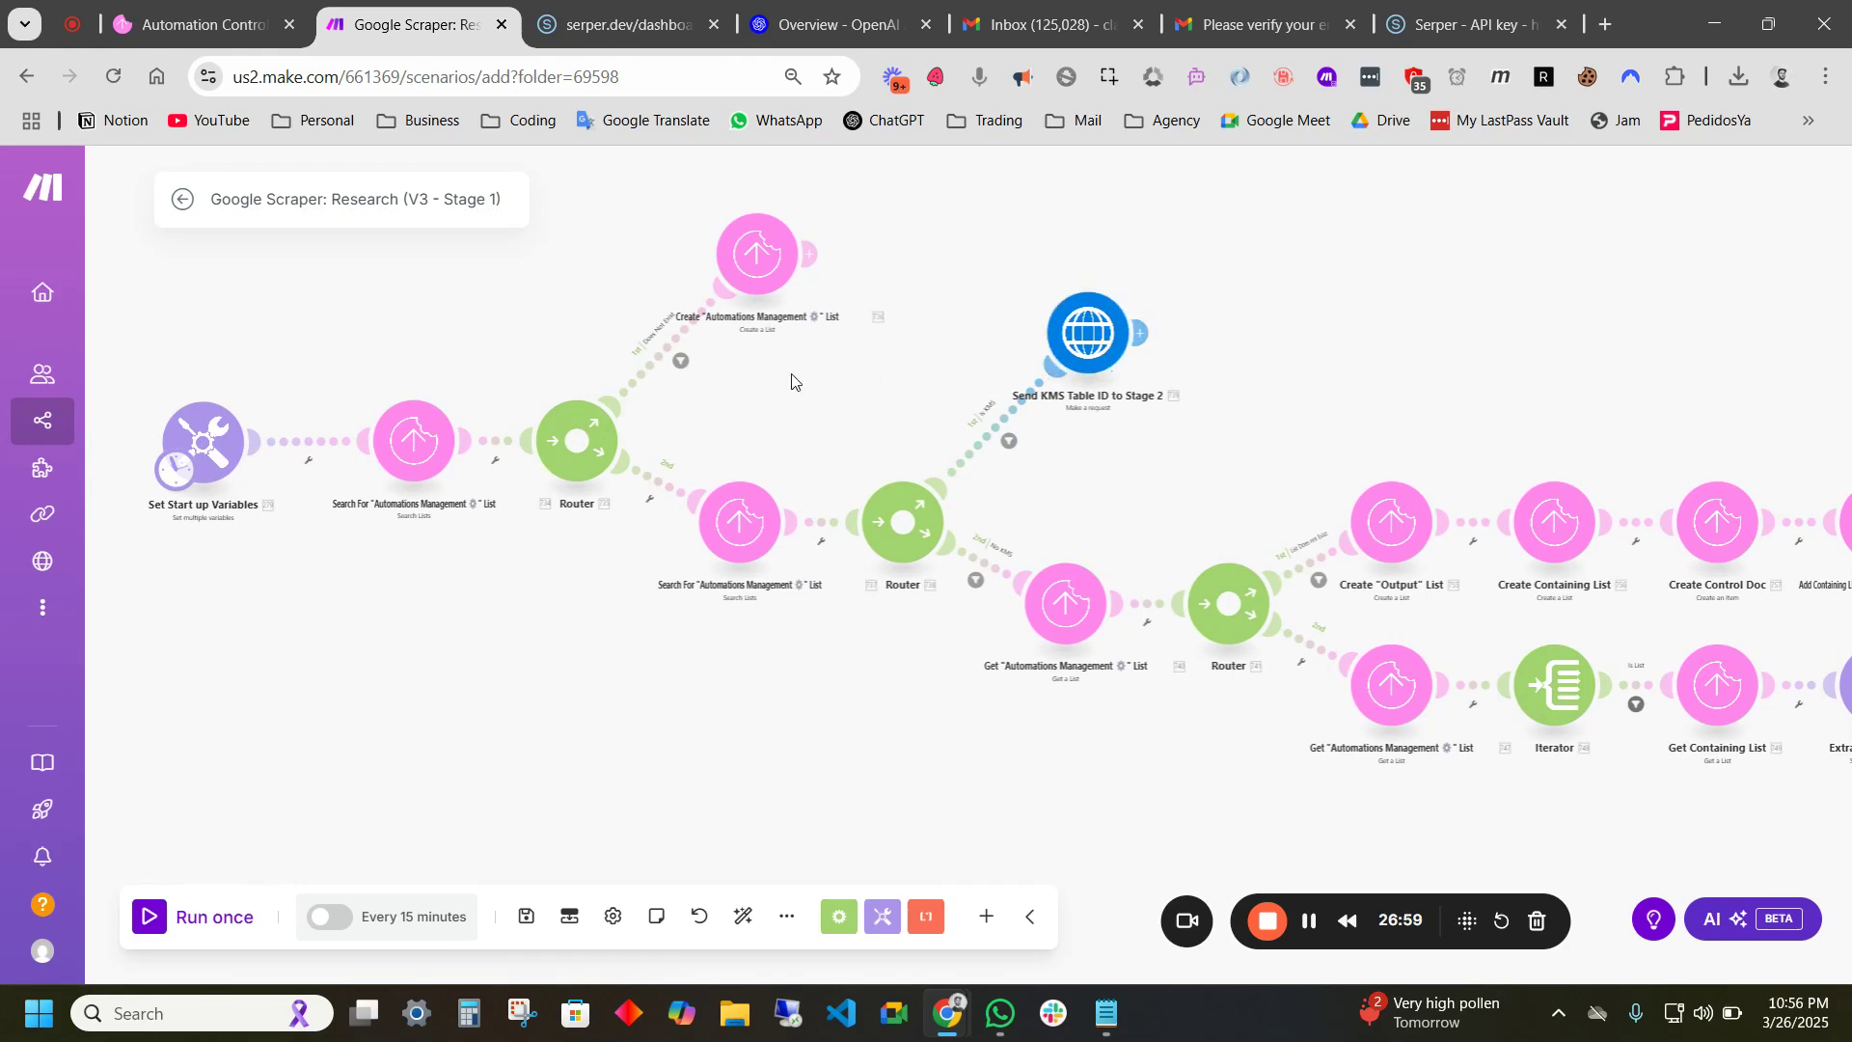
left_click(1097, 347)
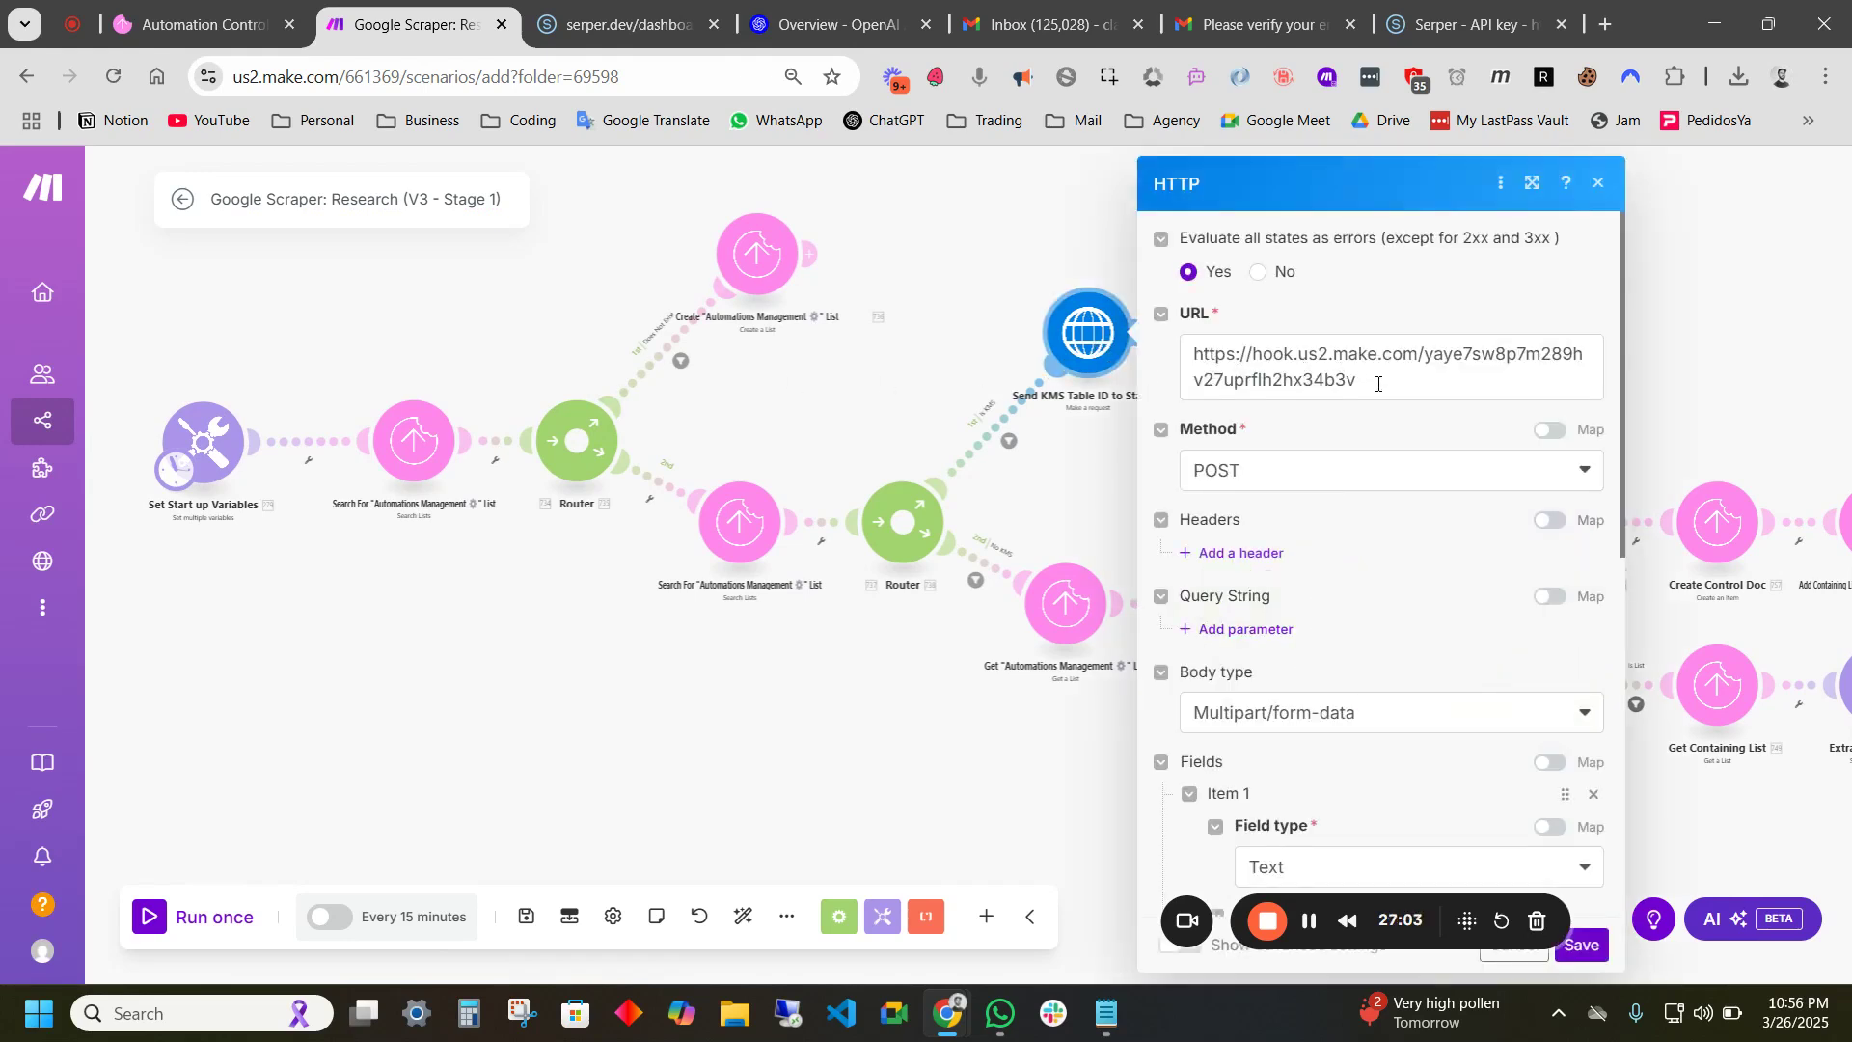
left_click(974, 314)
- Survey the rest of the Stage 1 flow and save the scenario
scroll(1094, 398, "up", 3)
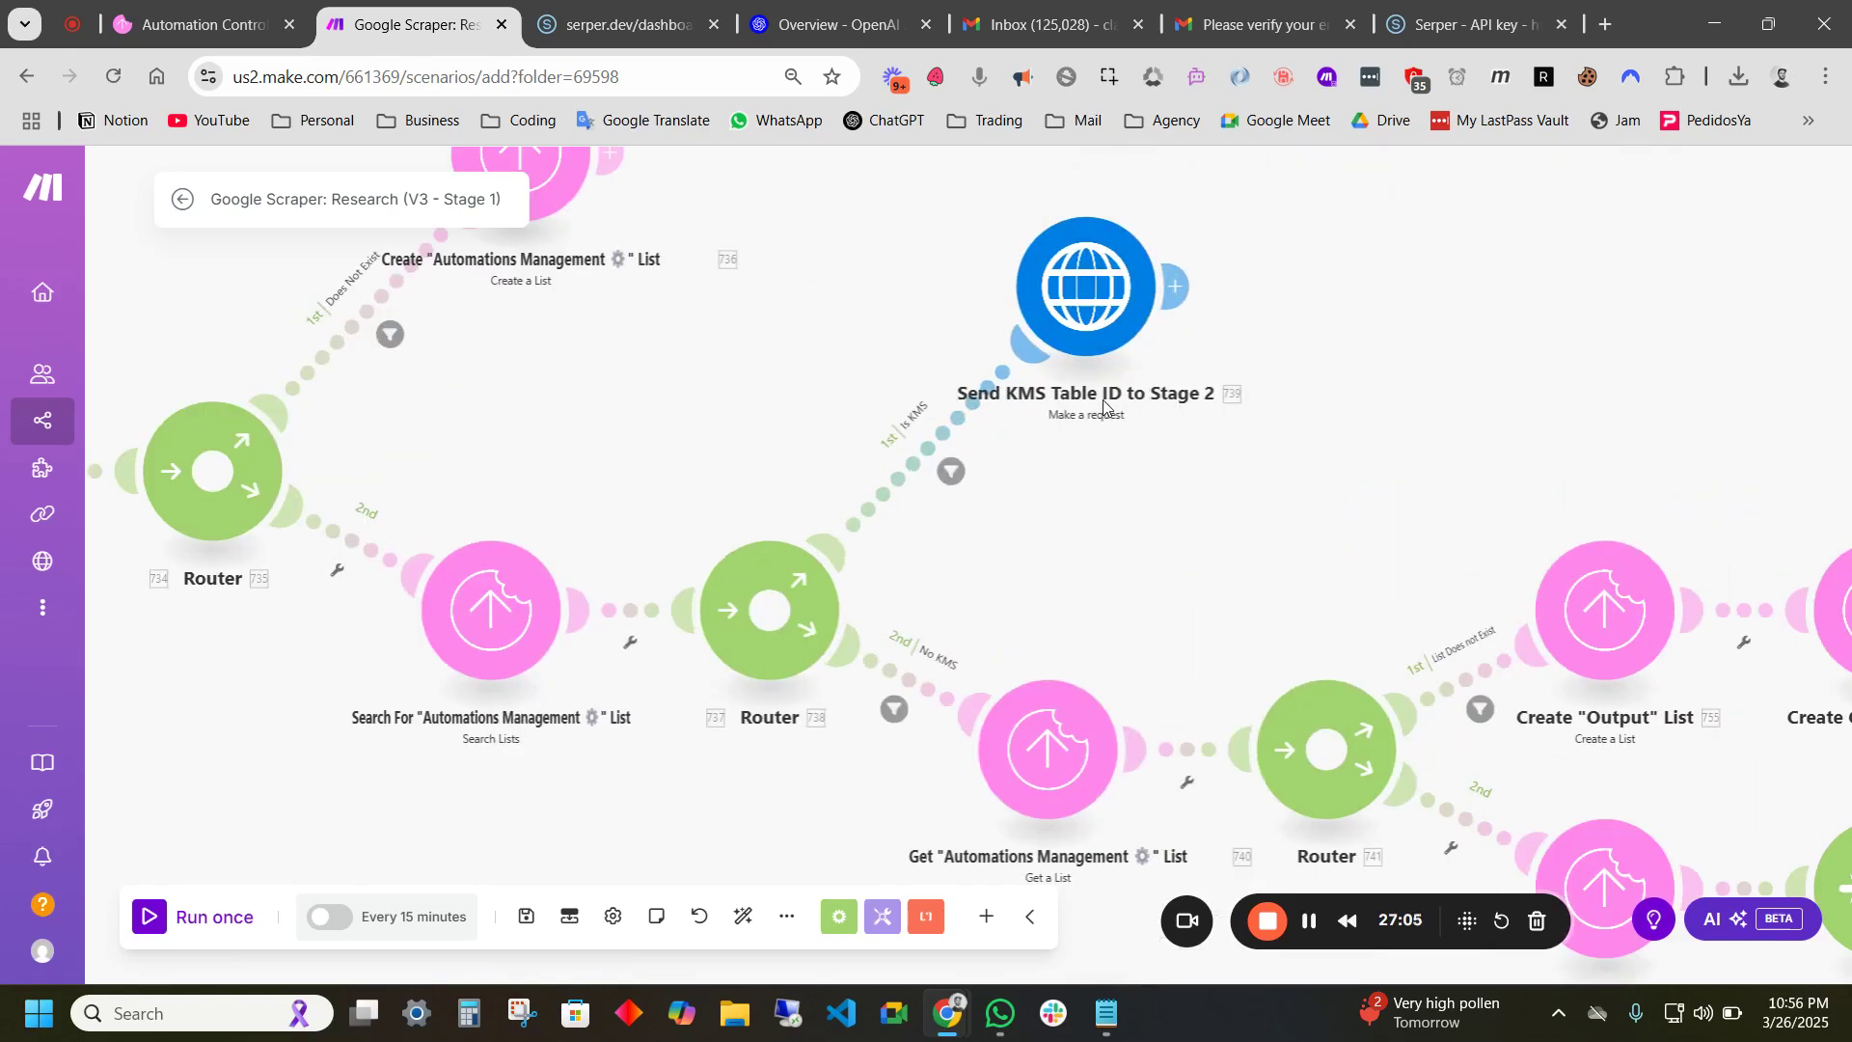
scroll(1088, 395, "down", 5)
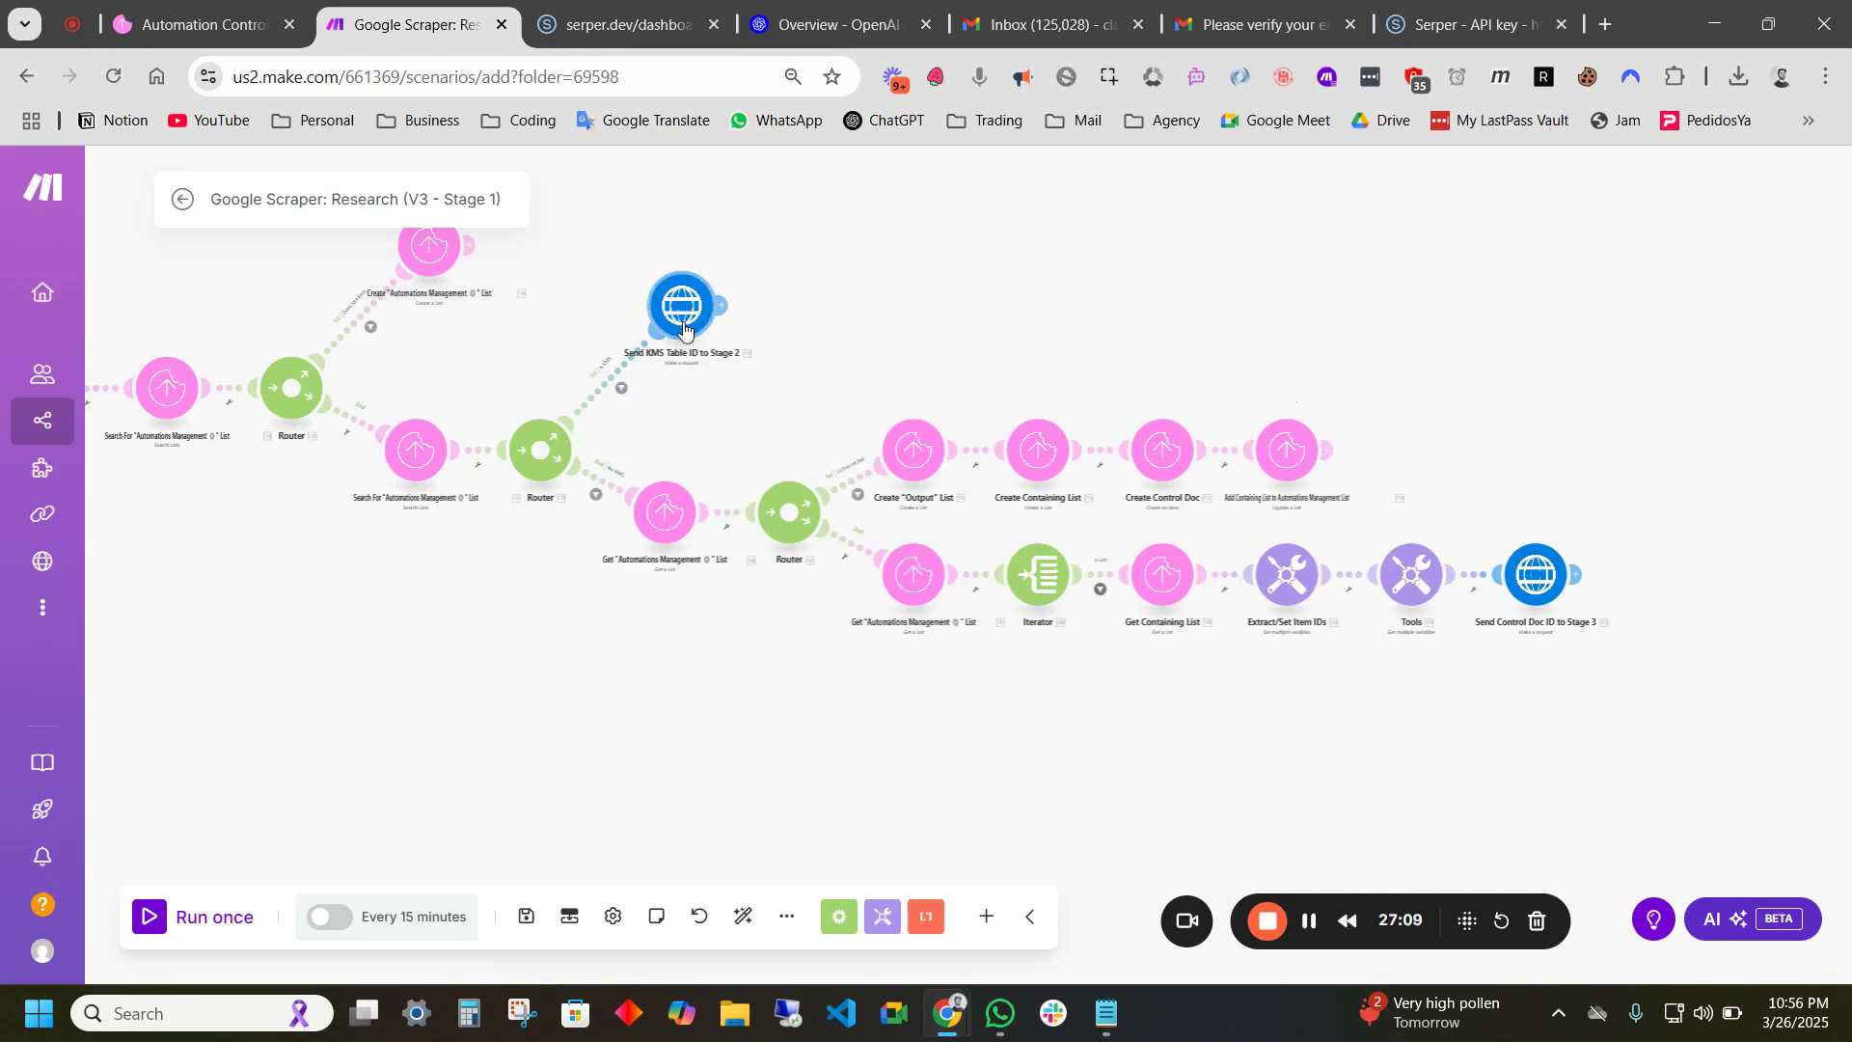
scroll(808, 367, "up", 3)
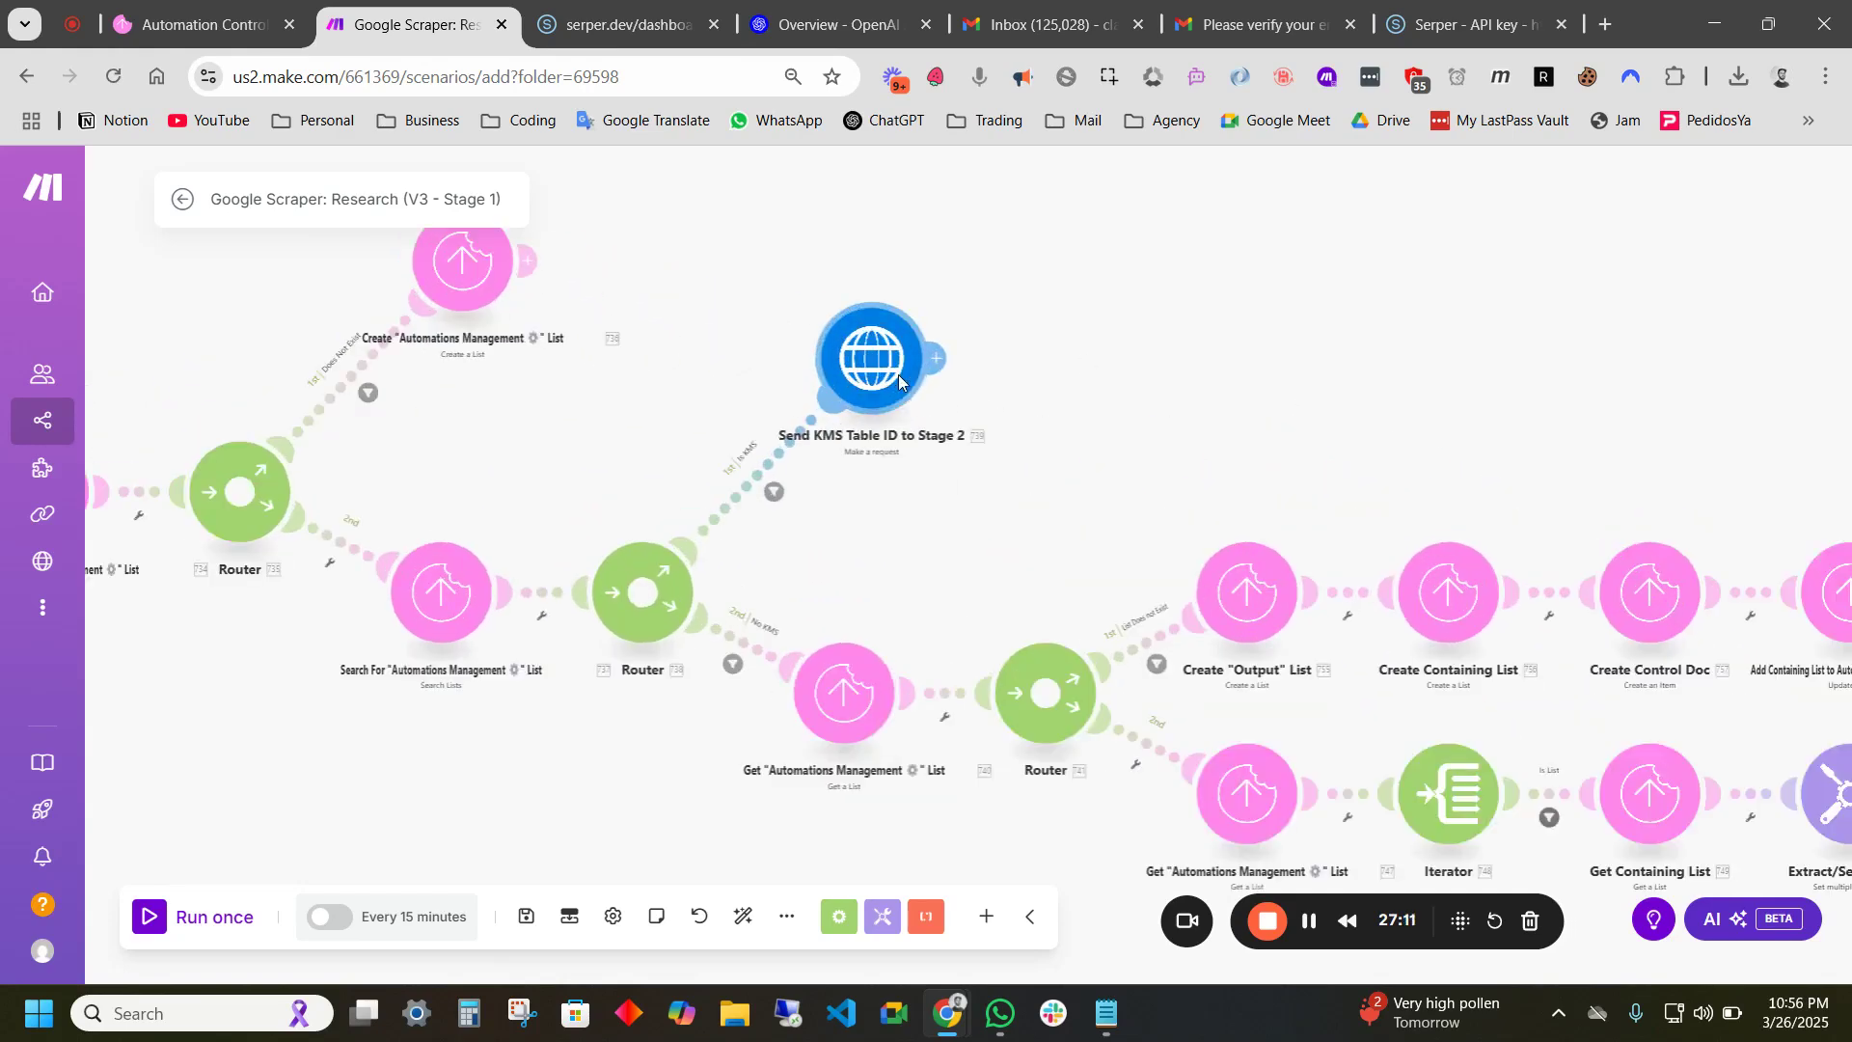
scroll(1234, 327, "down", 3)
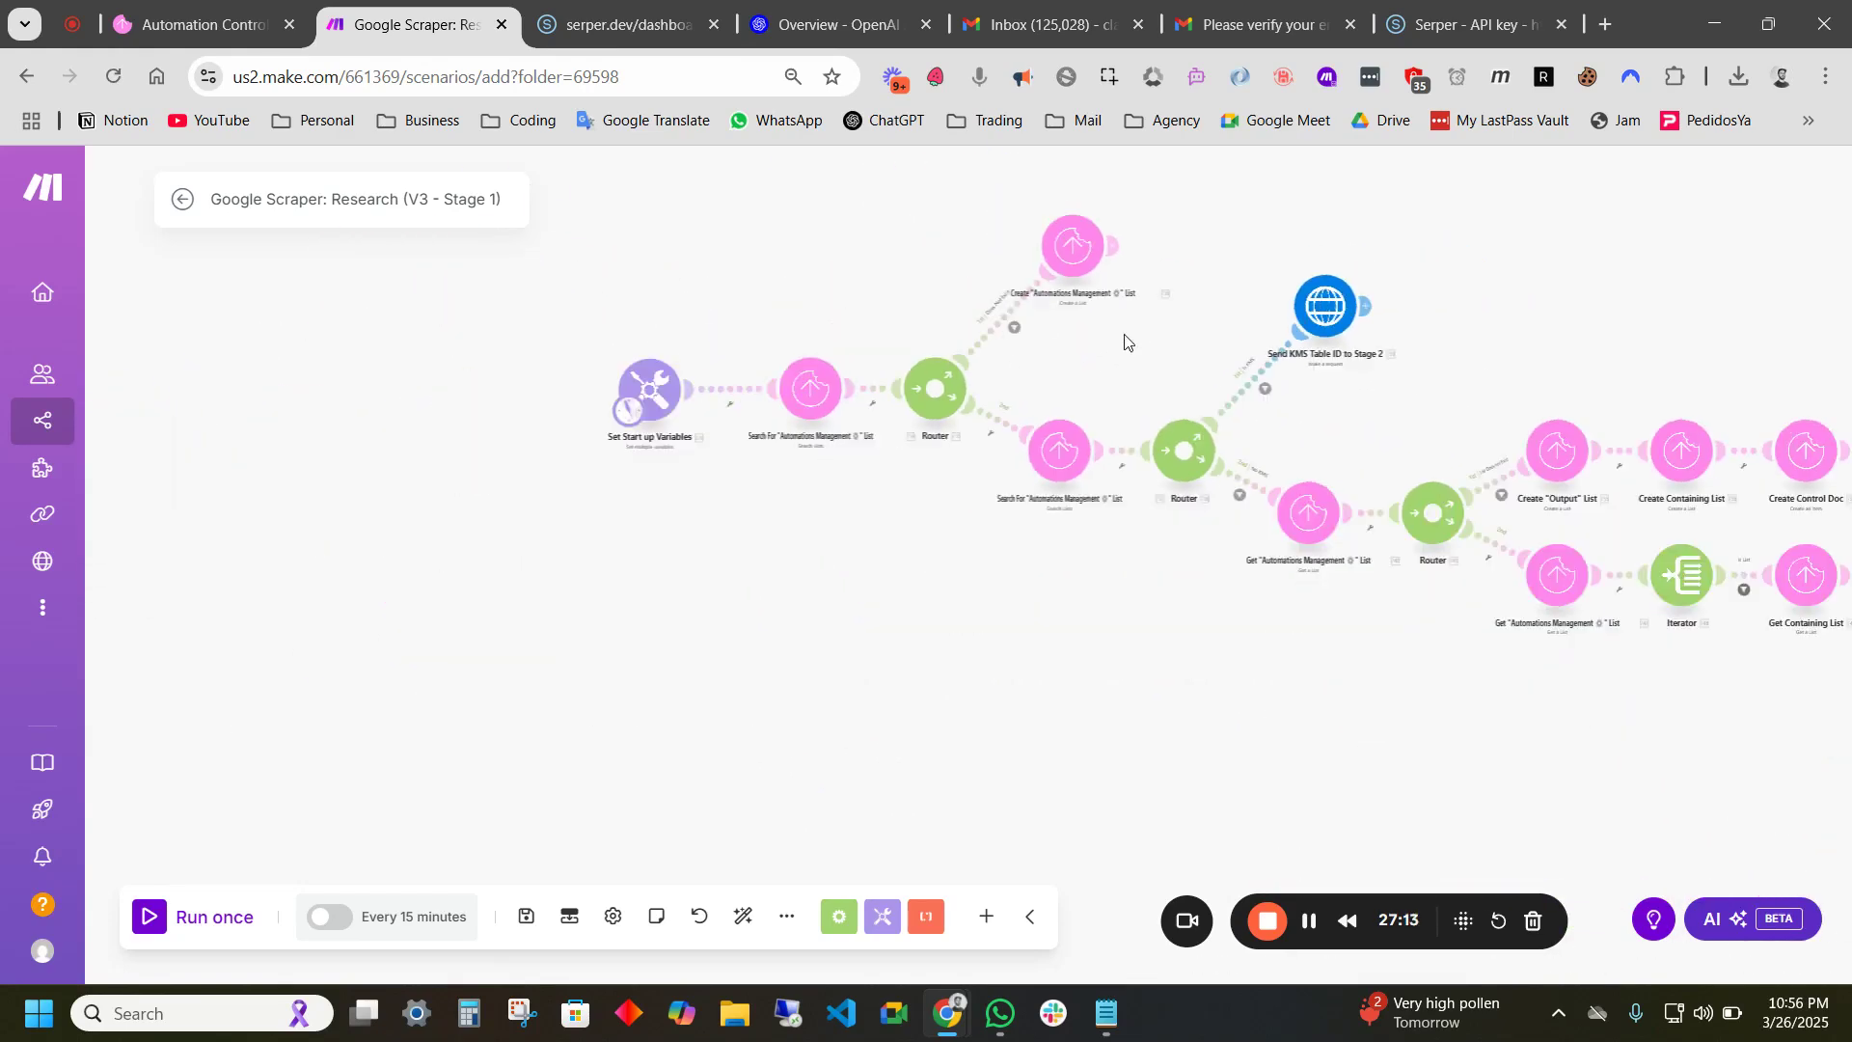
left_click_drag(1102, 353, 861, 406)
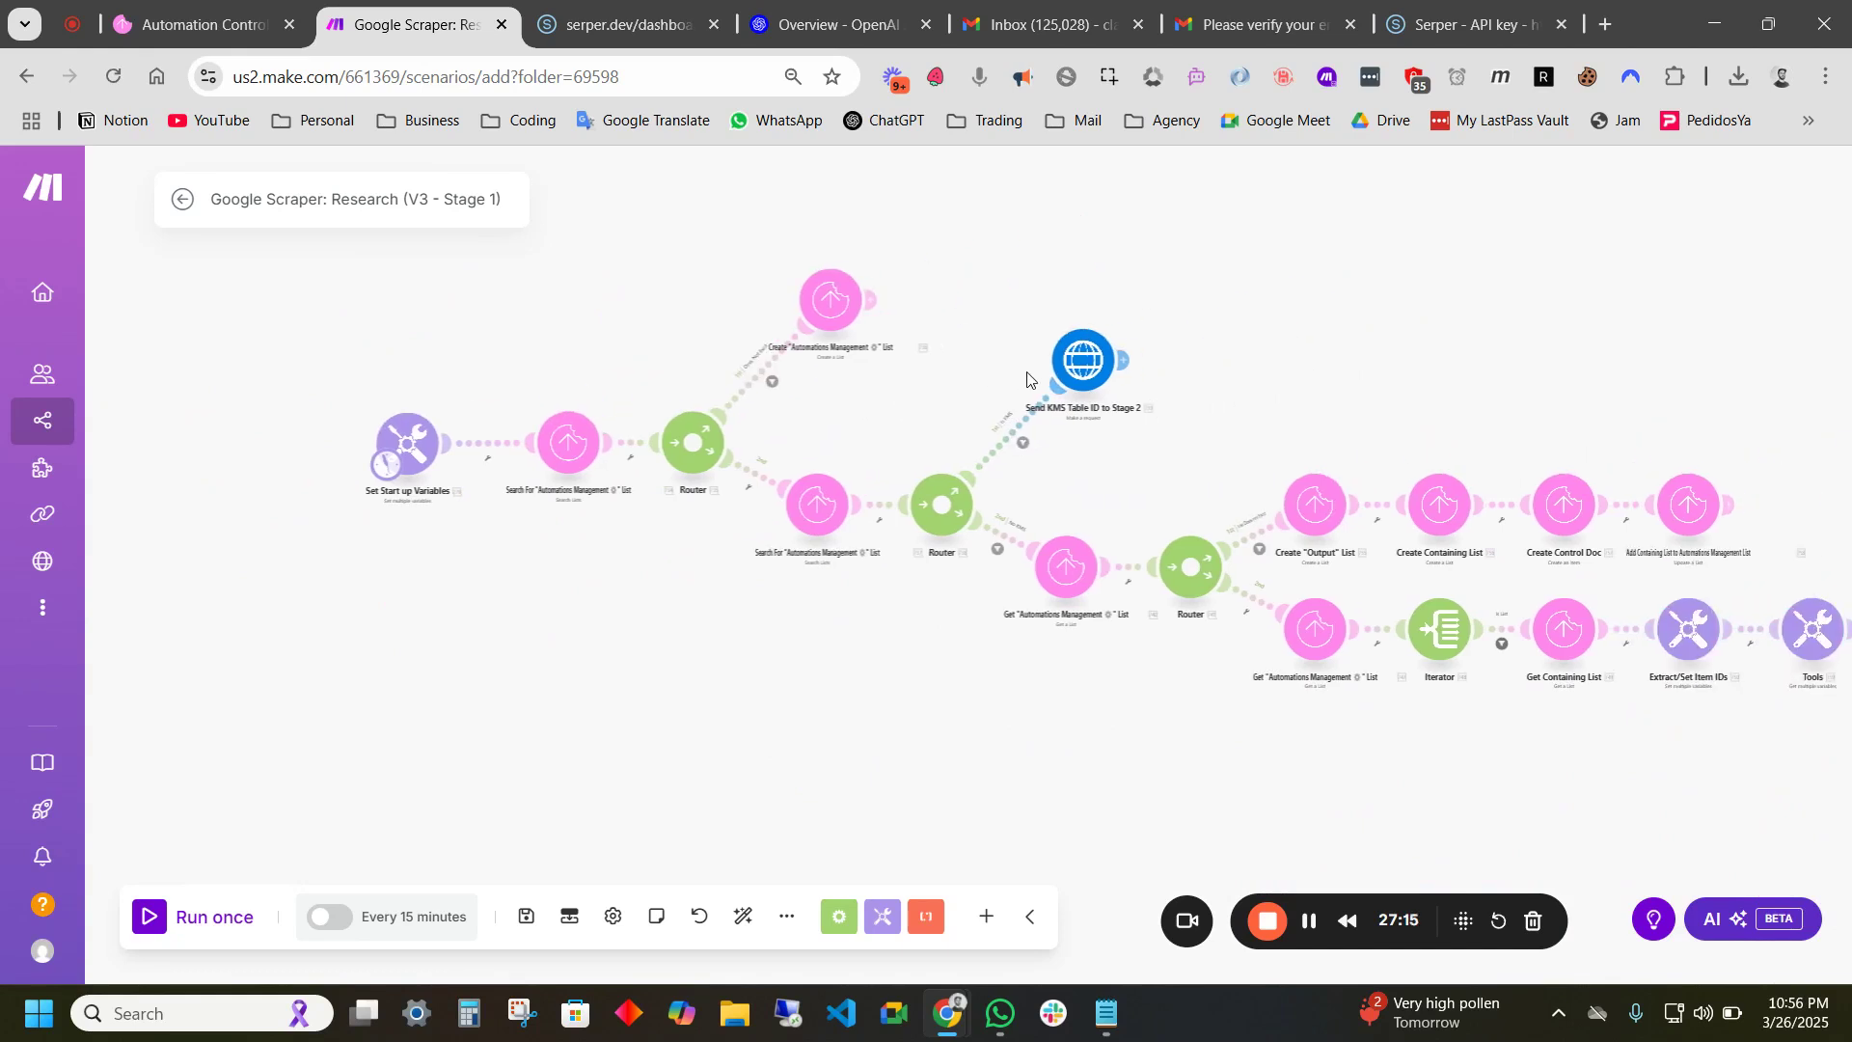
left_click_drag(1188, 406, 1006, 411)
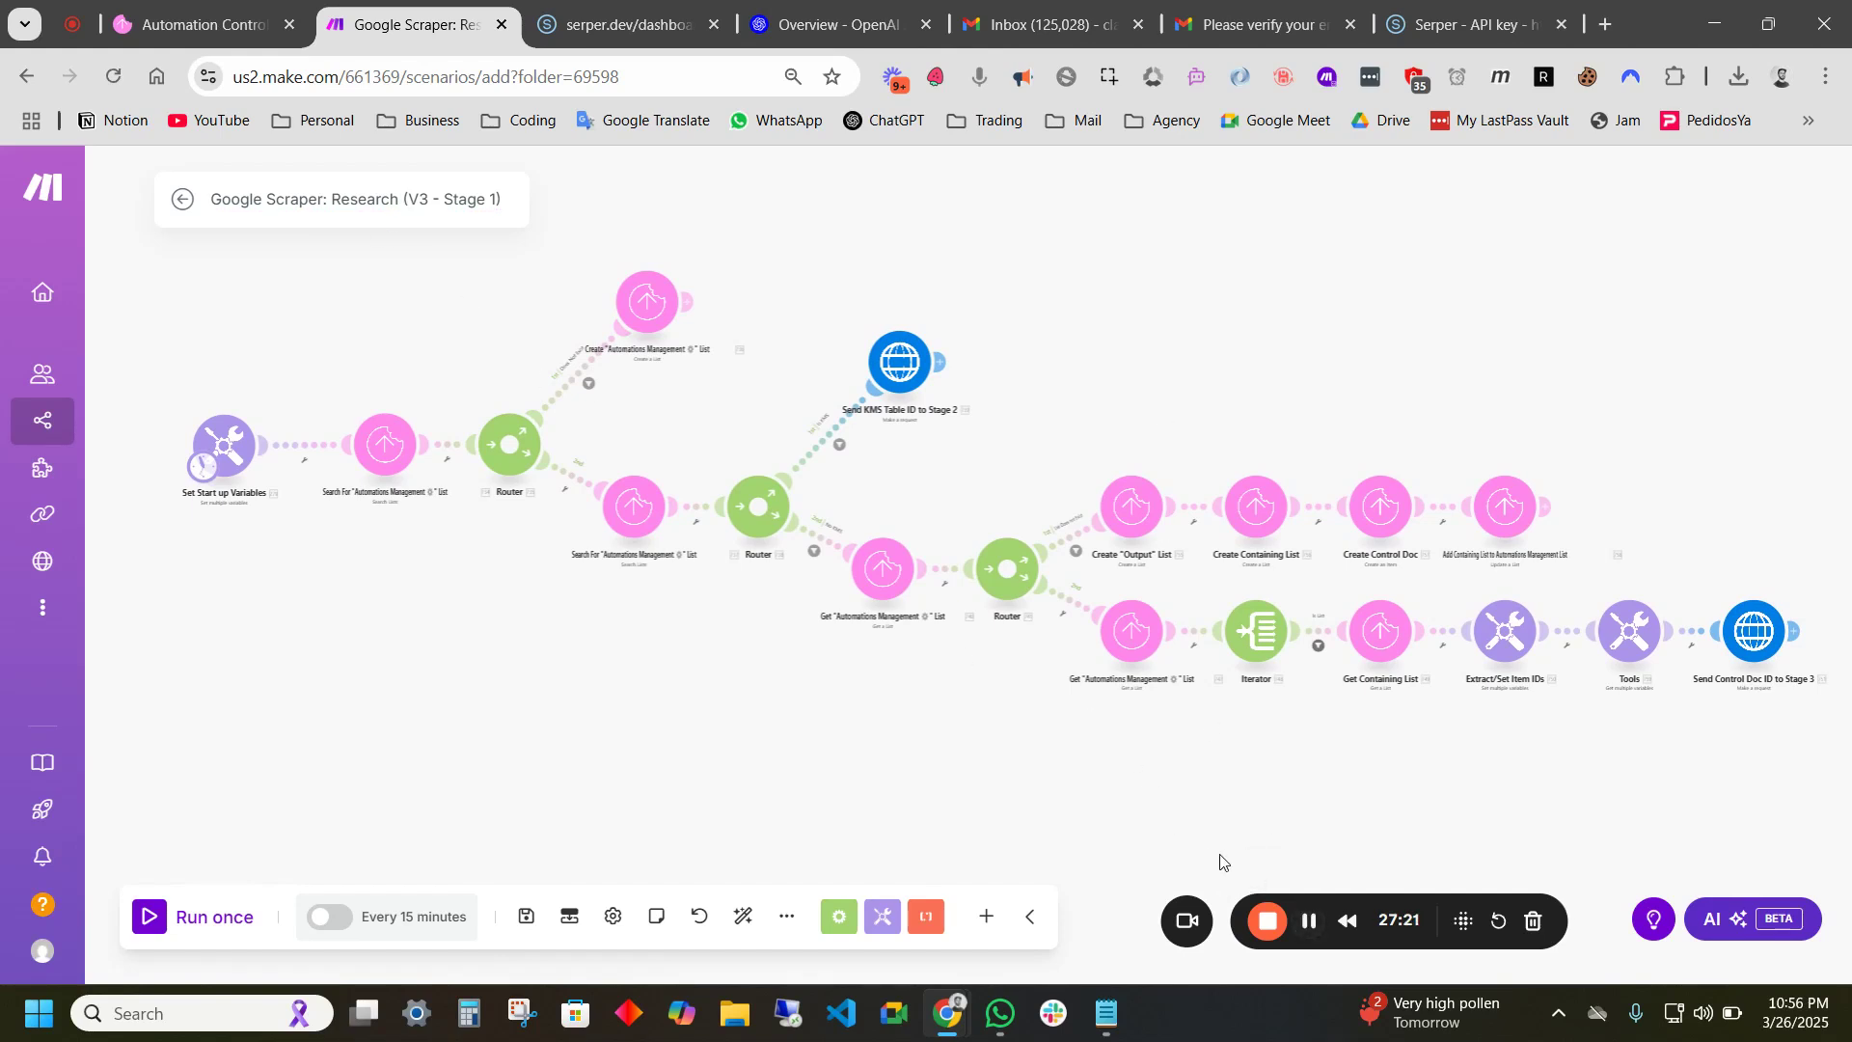
left_click(527, 916)
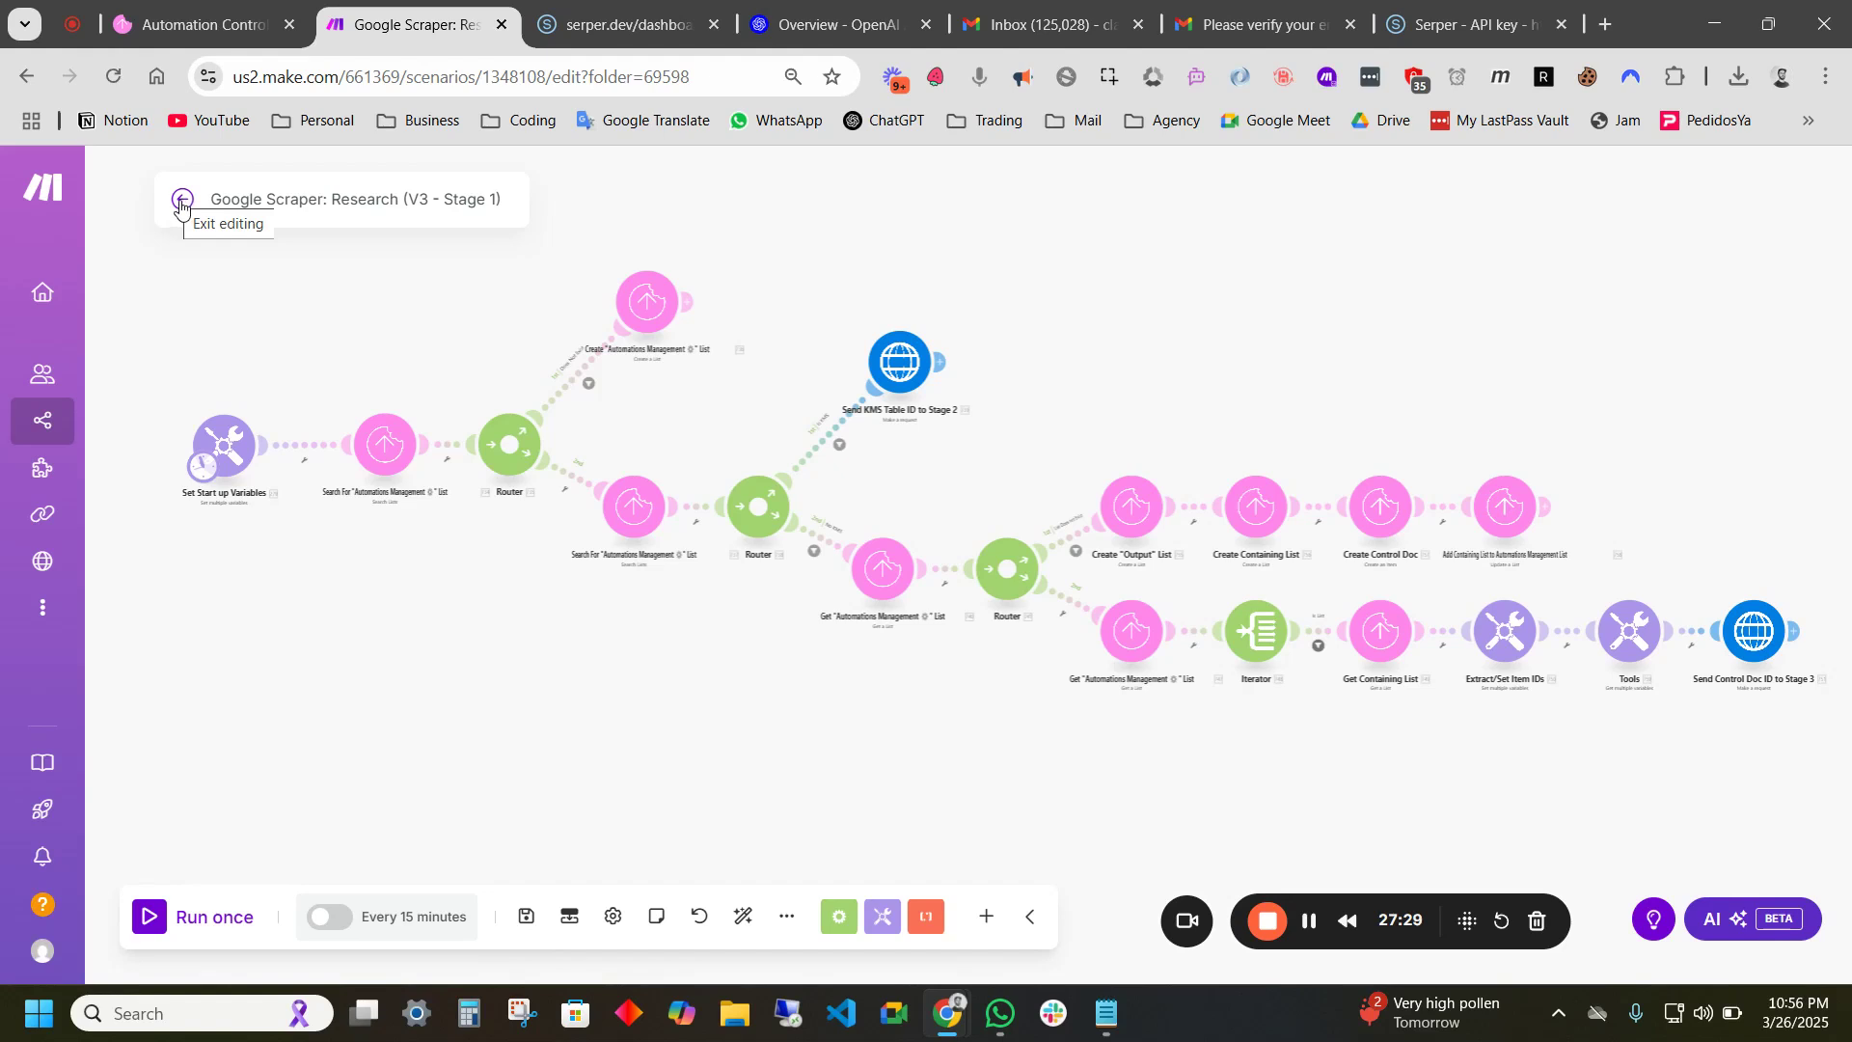
- Create a new scenario in the Demo folder
left_click(179, 200)
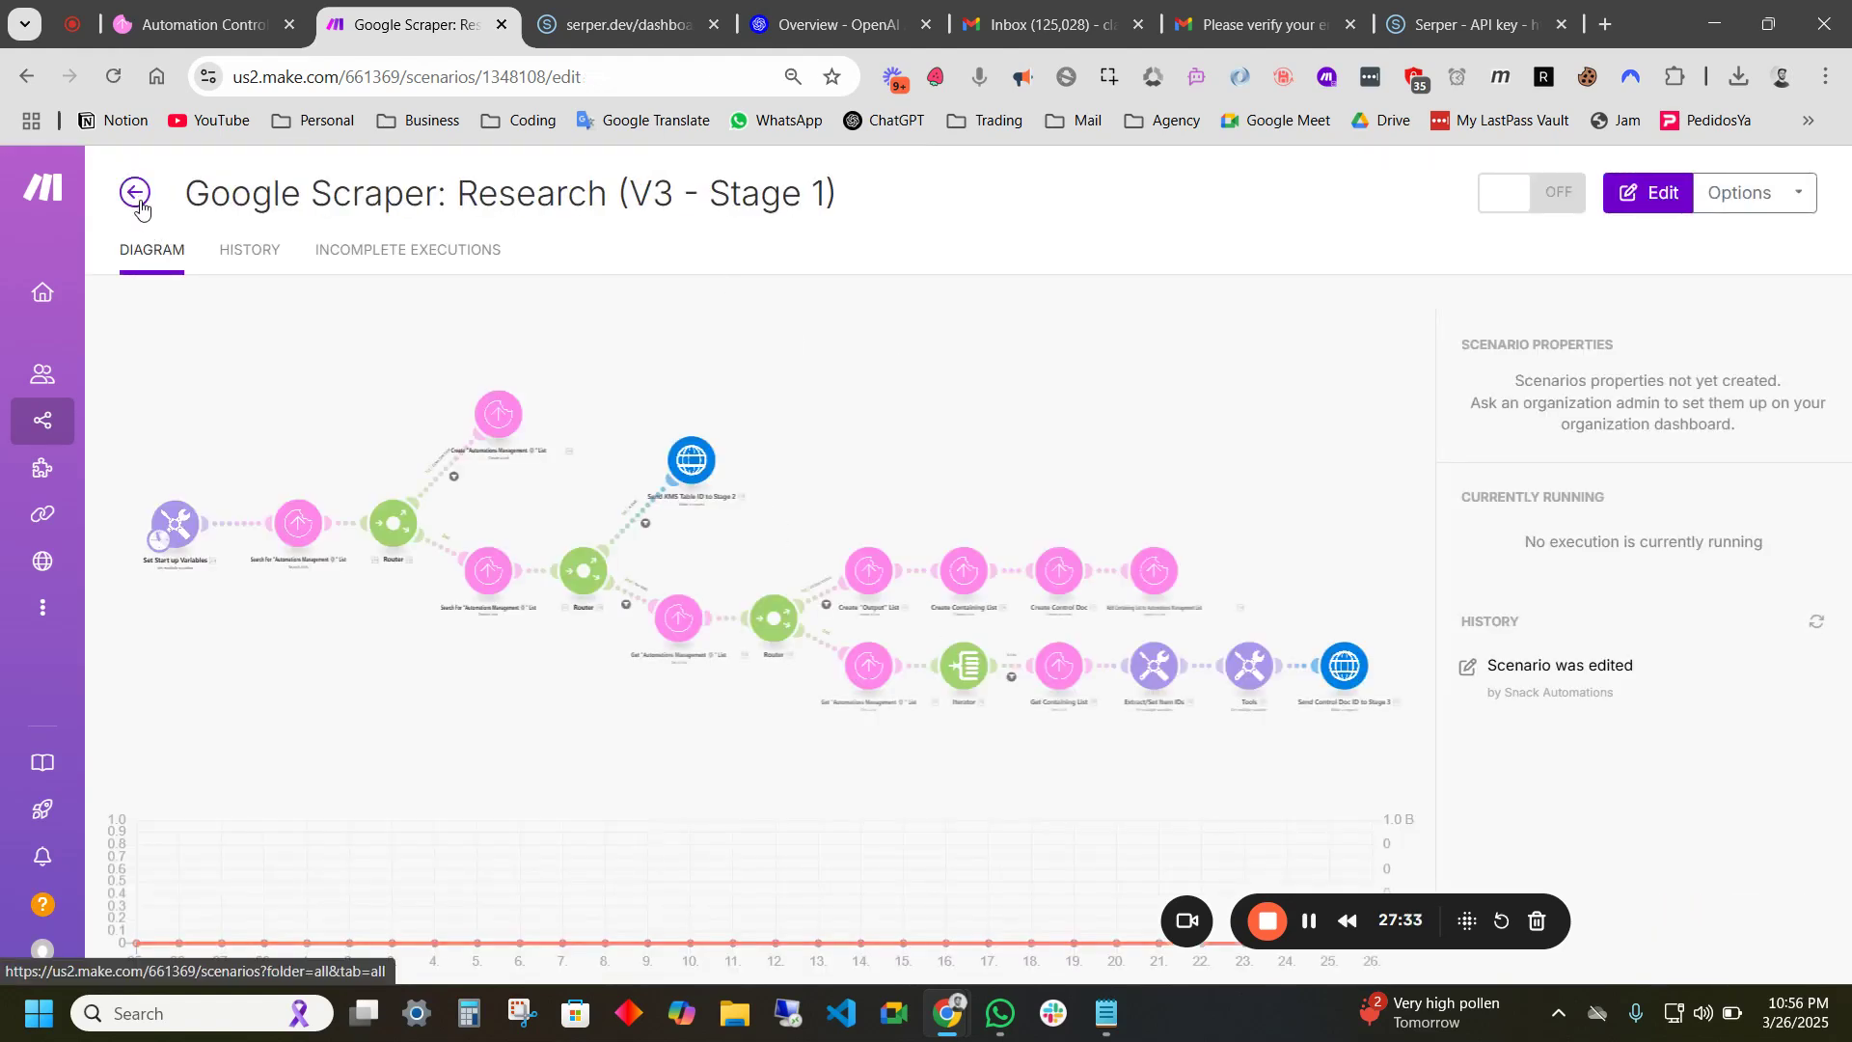
left_click(139, 205)
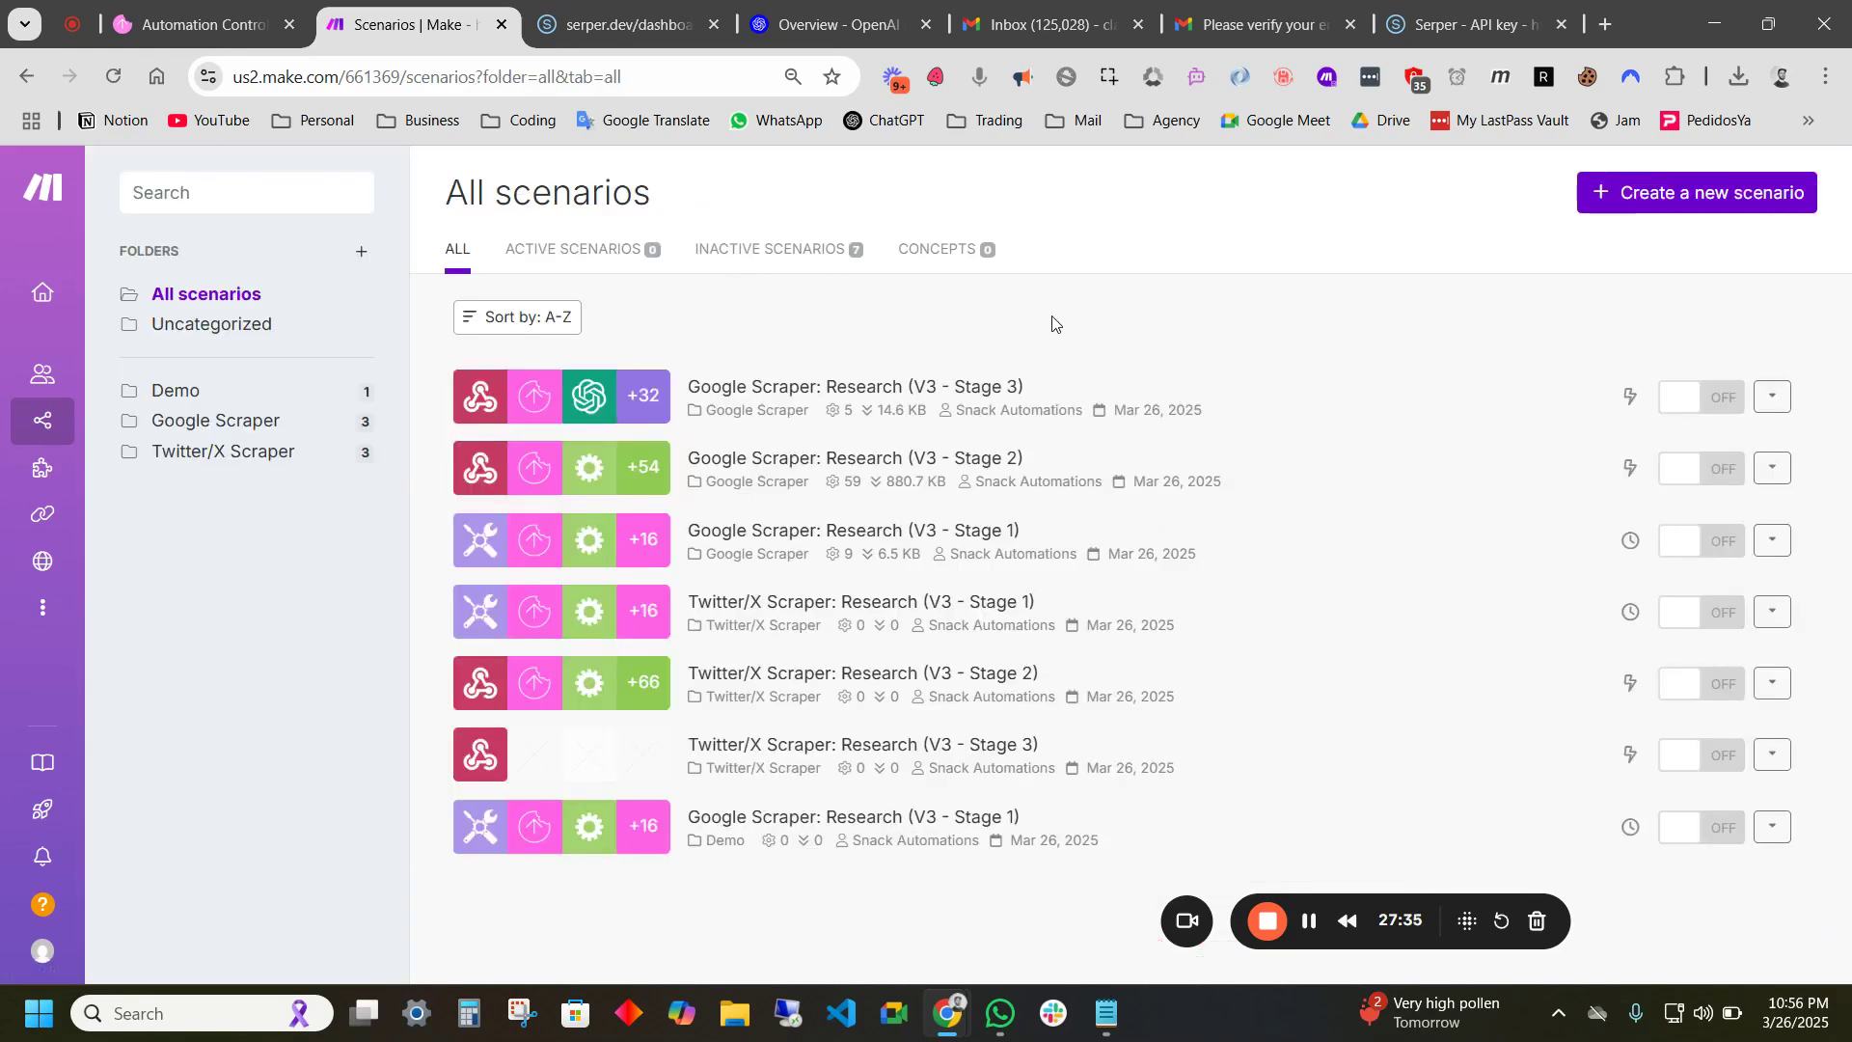
left_click(183, 390)
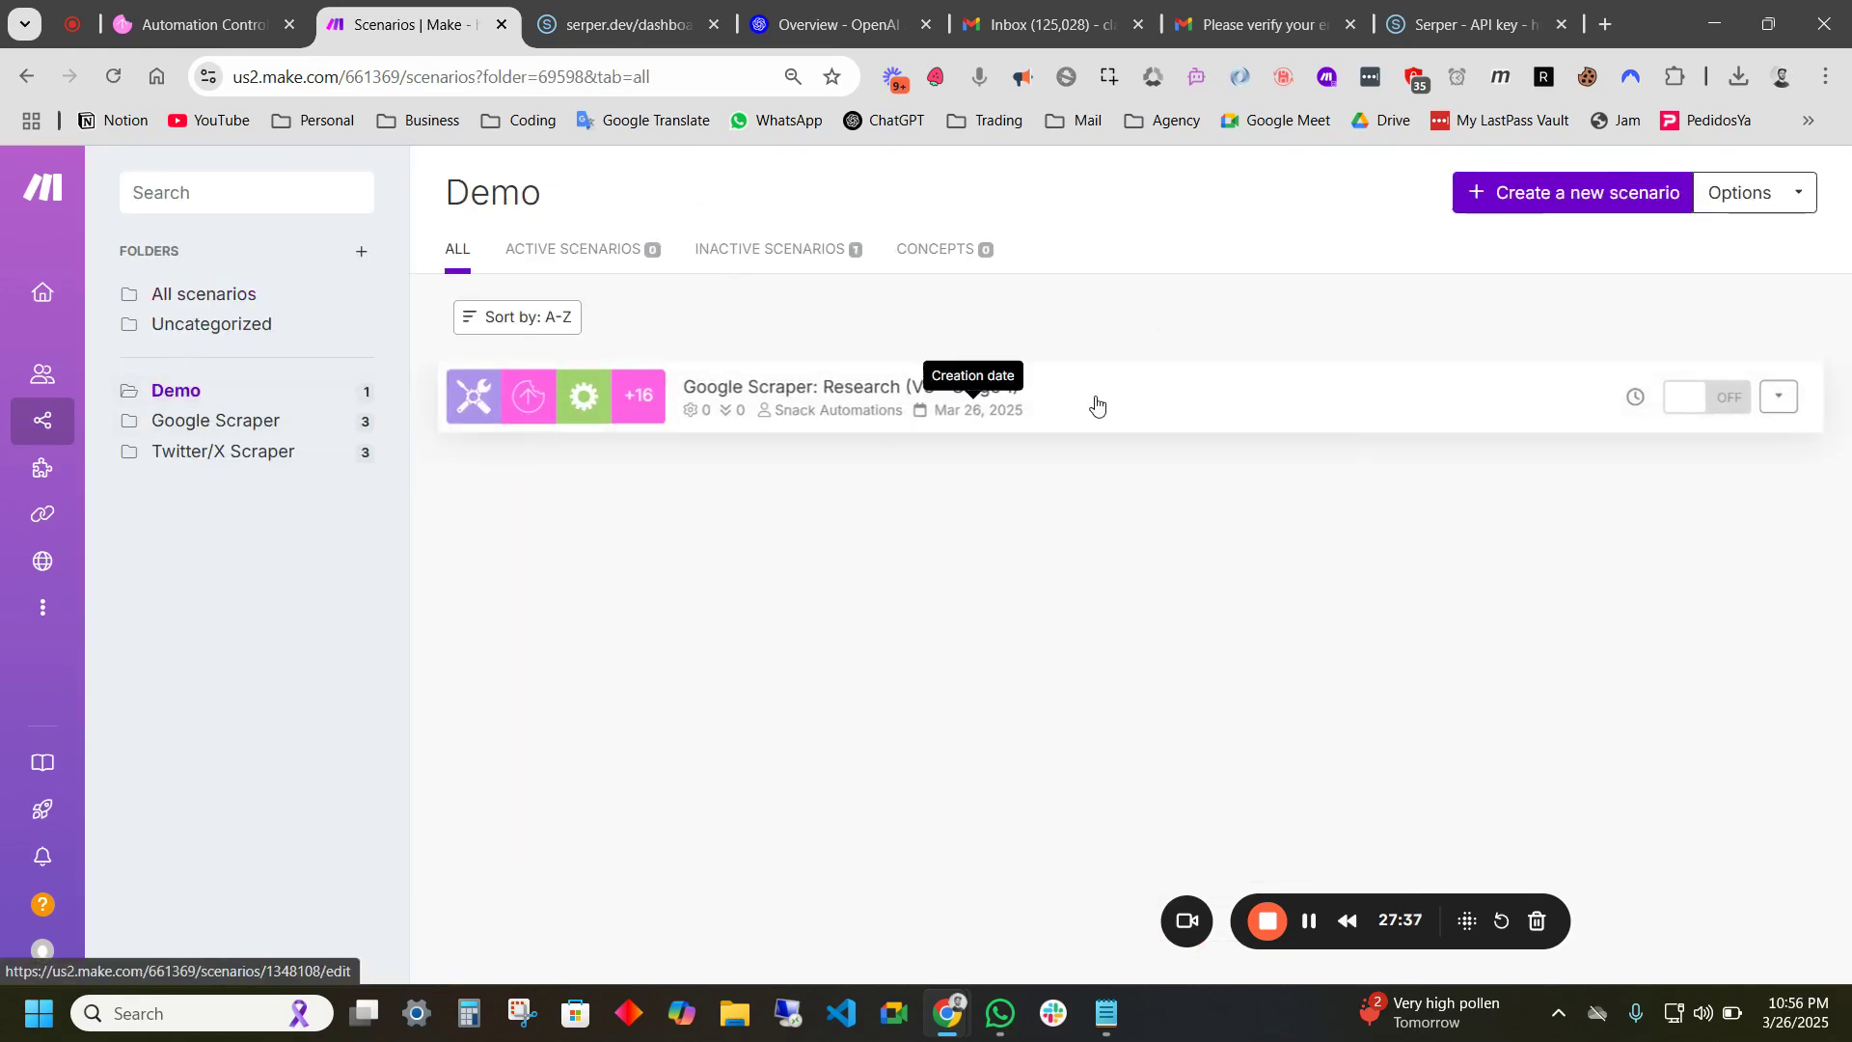
left_click(1604, 212)
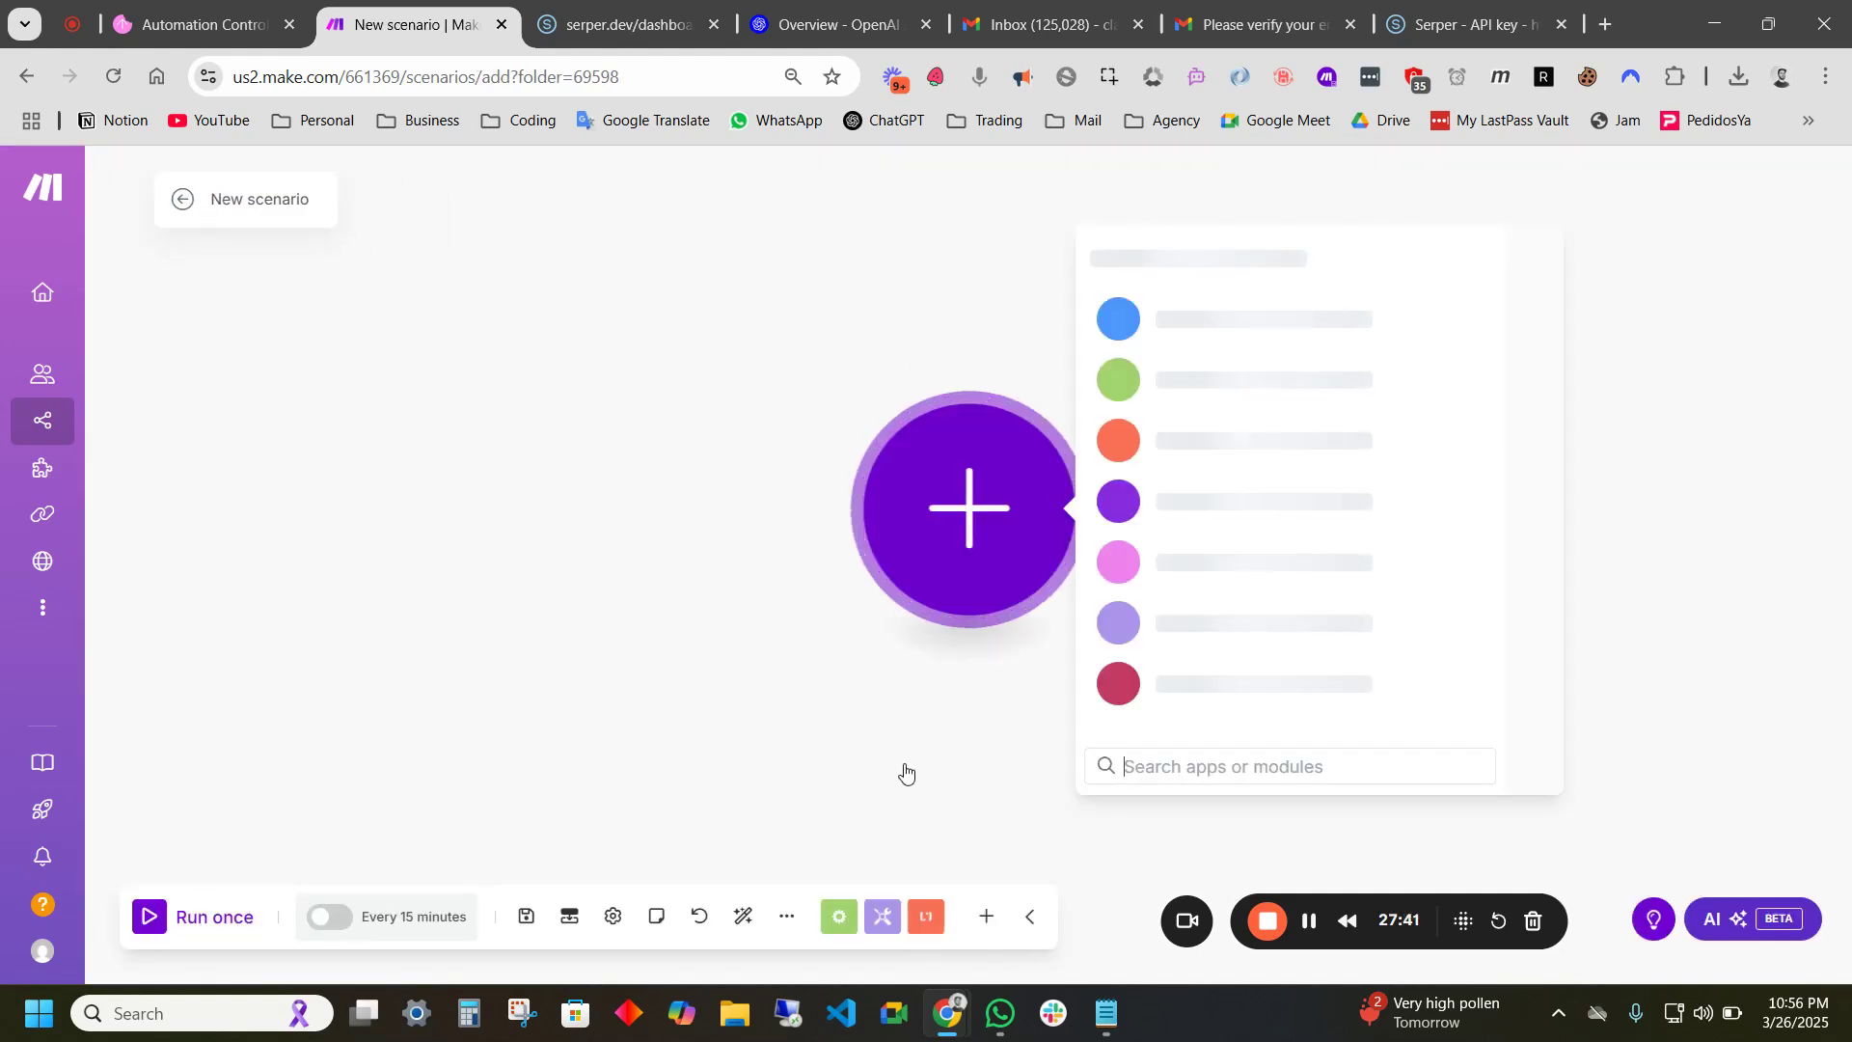
- Import the Stage 2 production blueprint JSON file into the new scenario
left_click(787, 917)
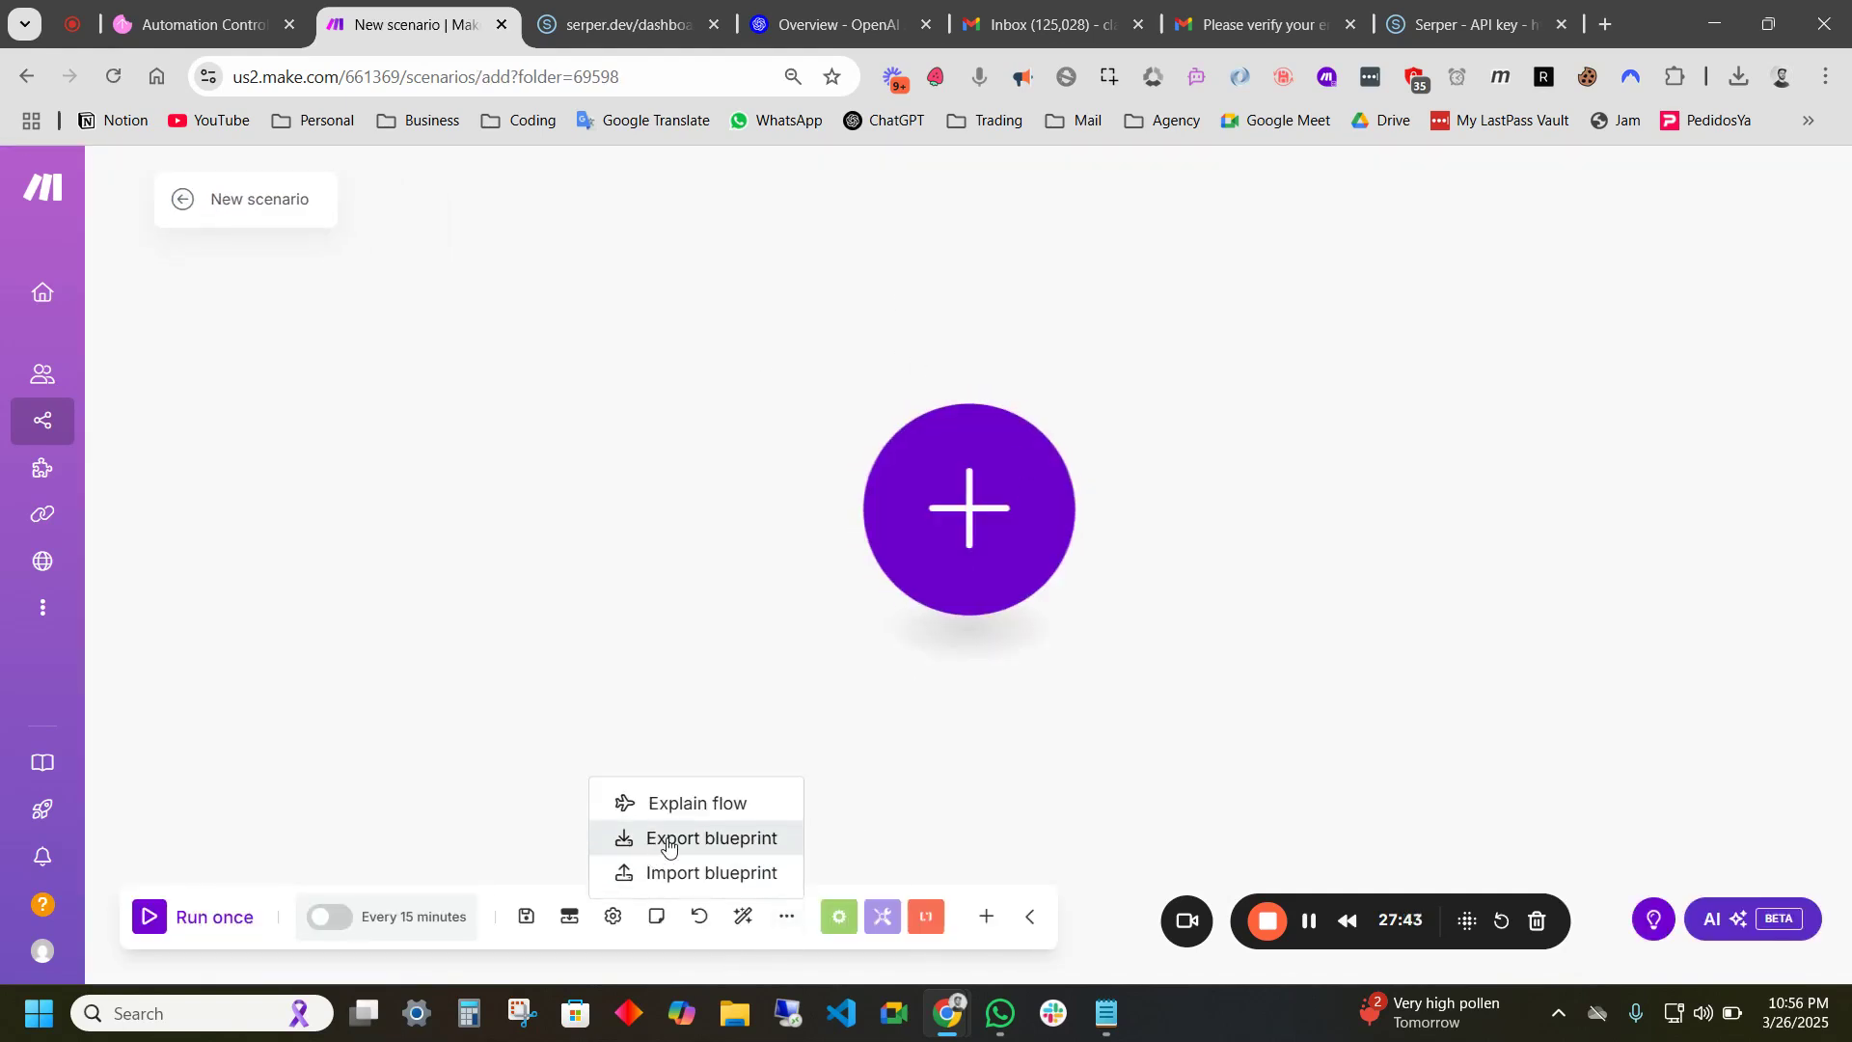
left_click(722, 874)
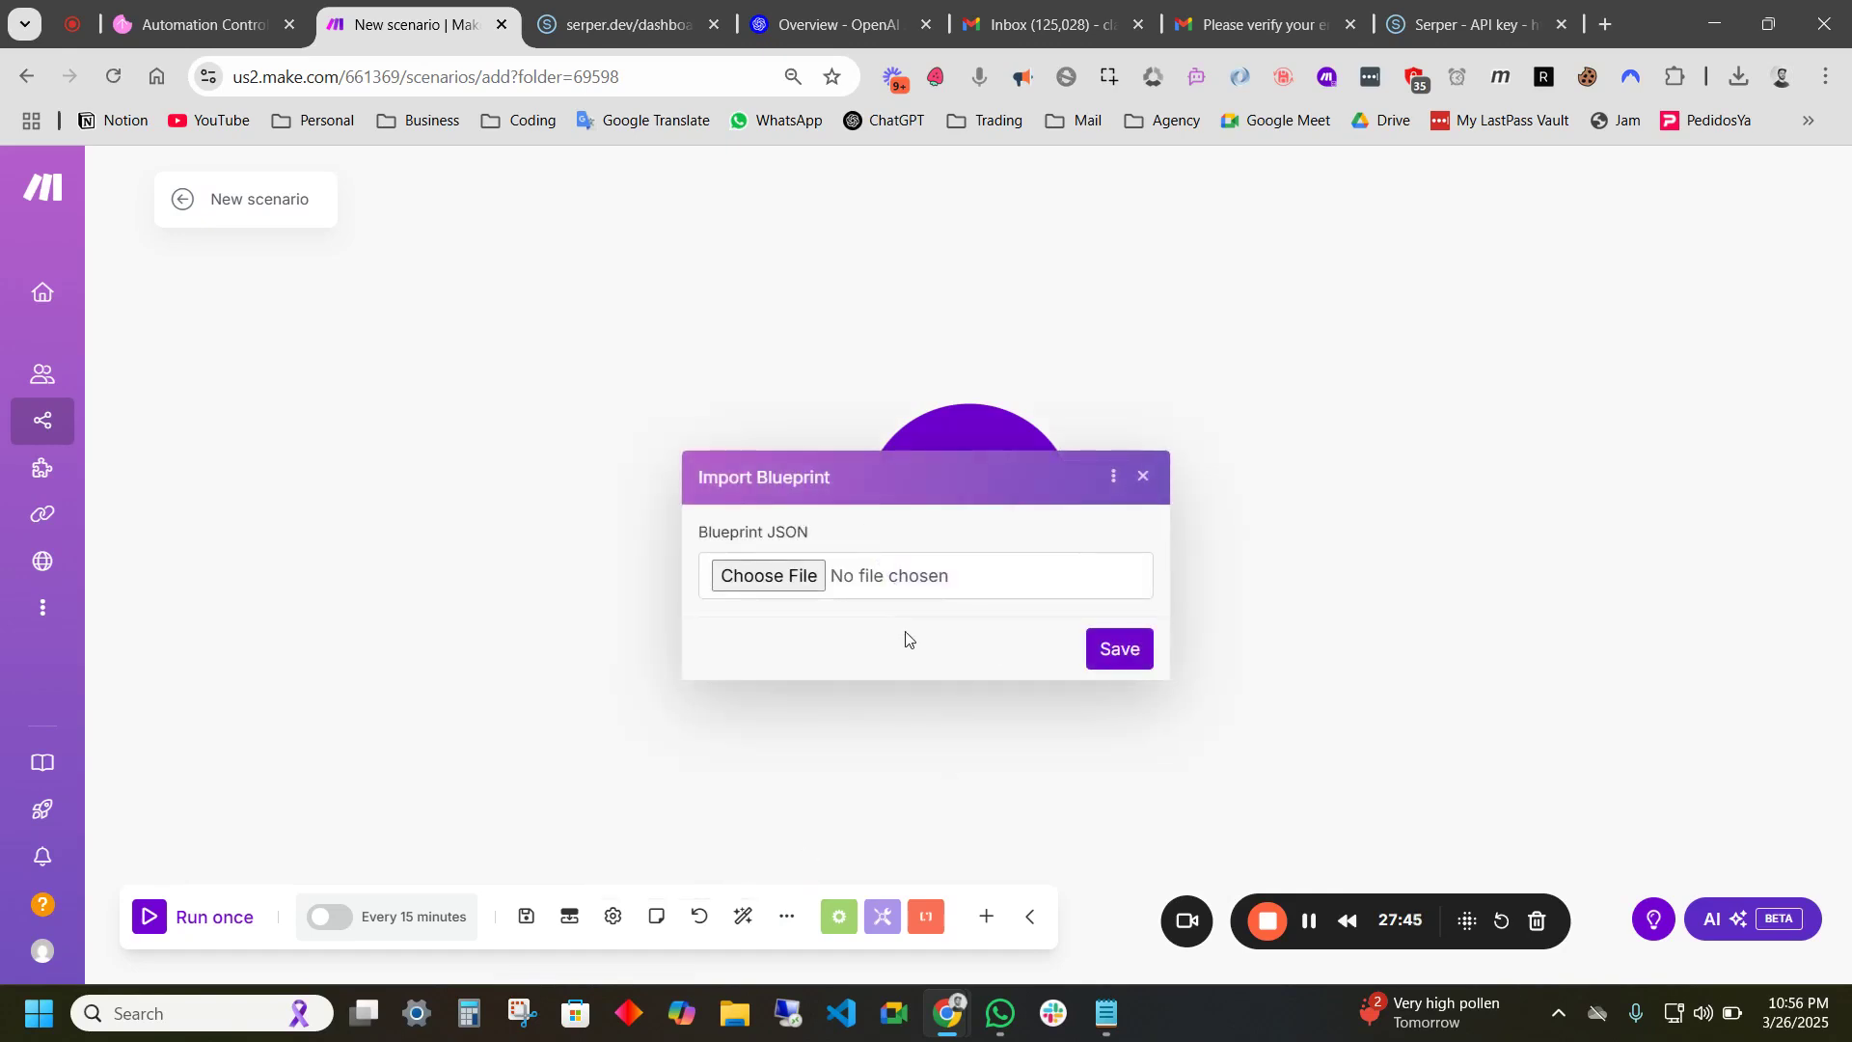
left_click(783, 590)
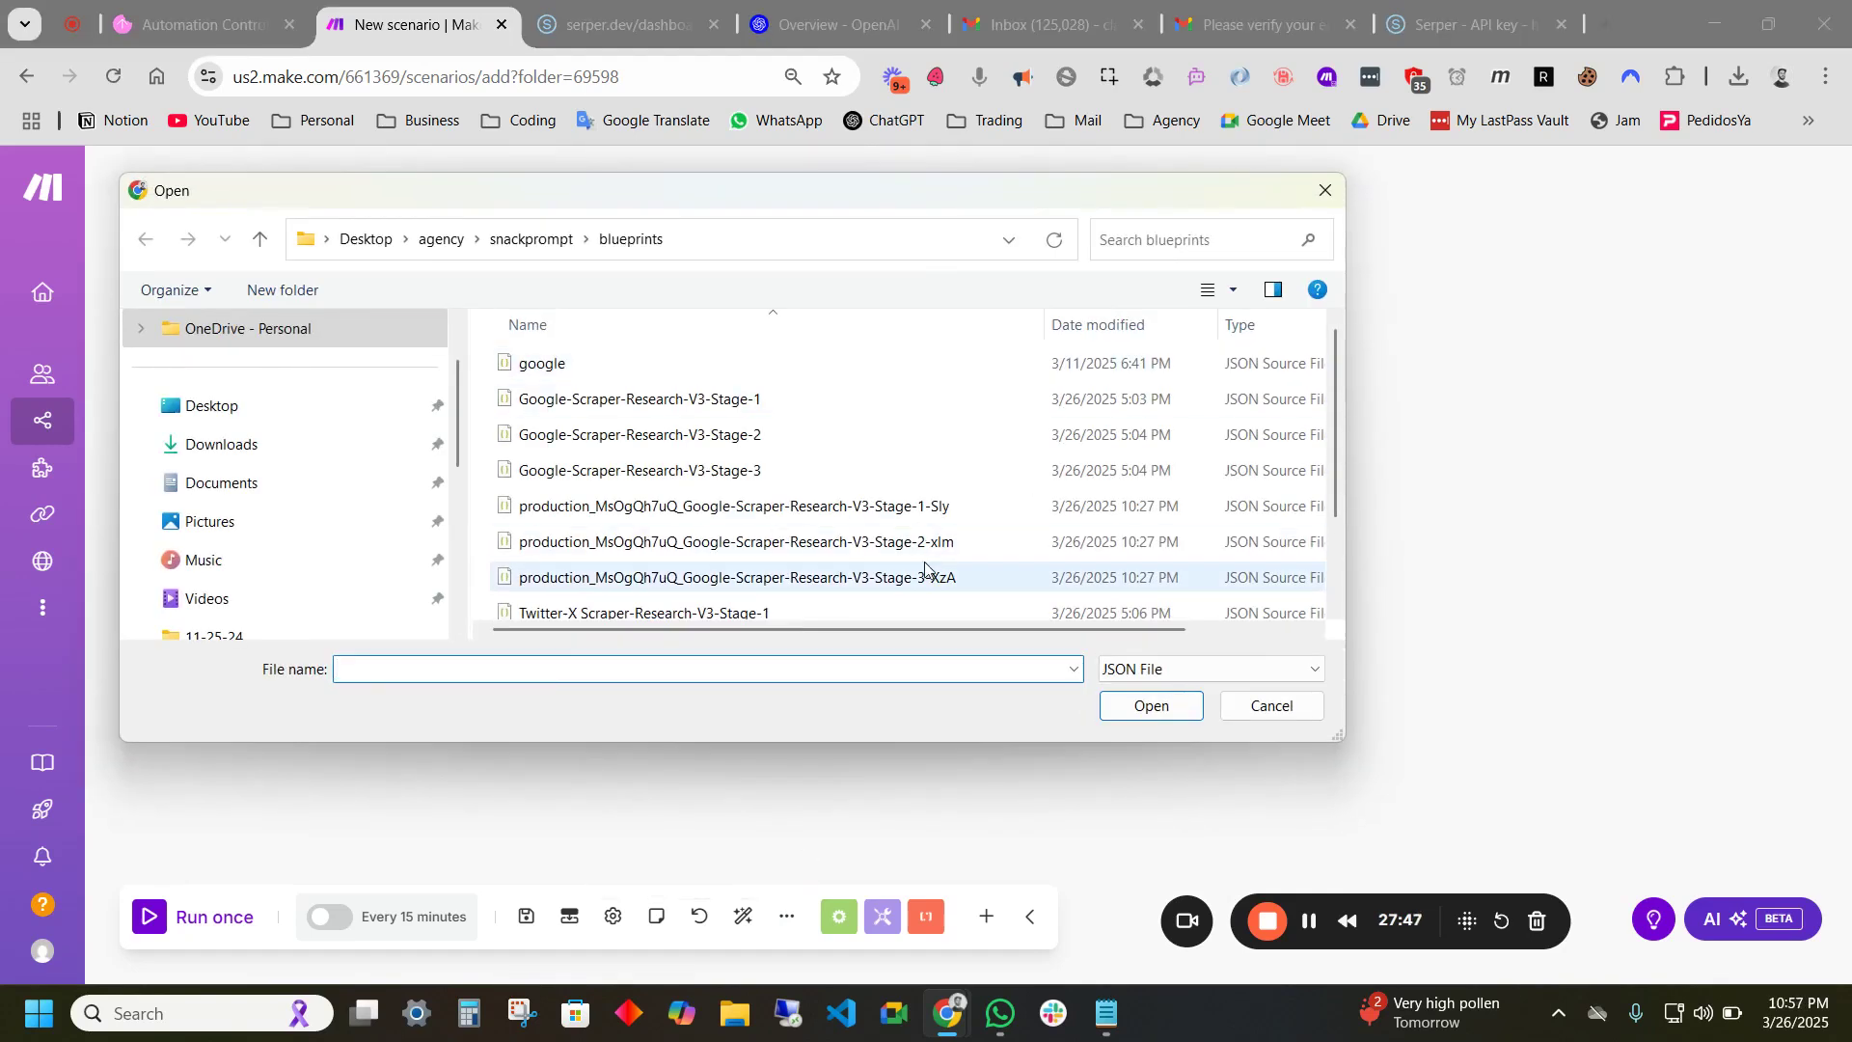
left_click(946, 545)
left_click(1151, 706)
left_click(1121, 650)
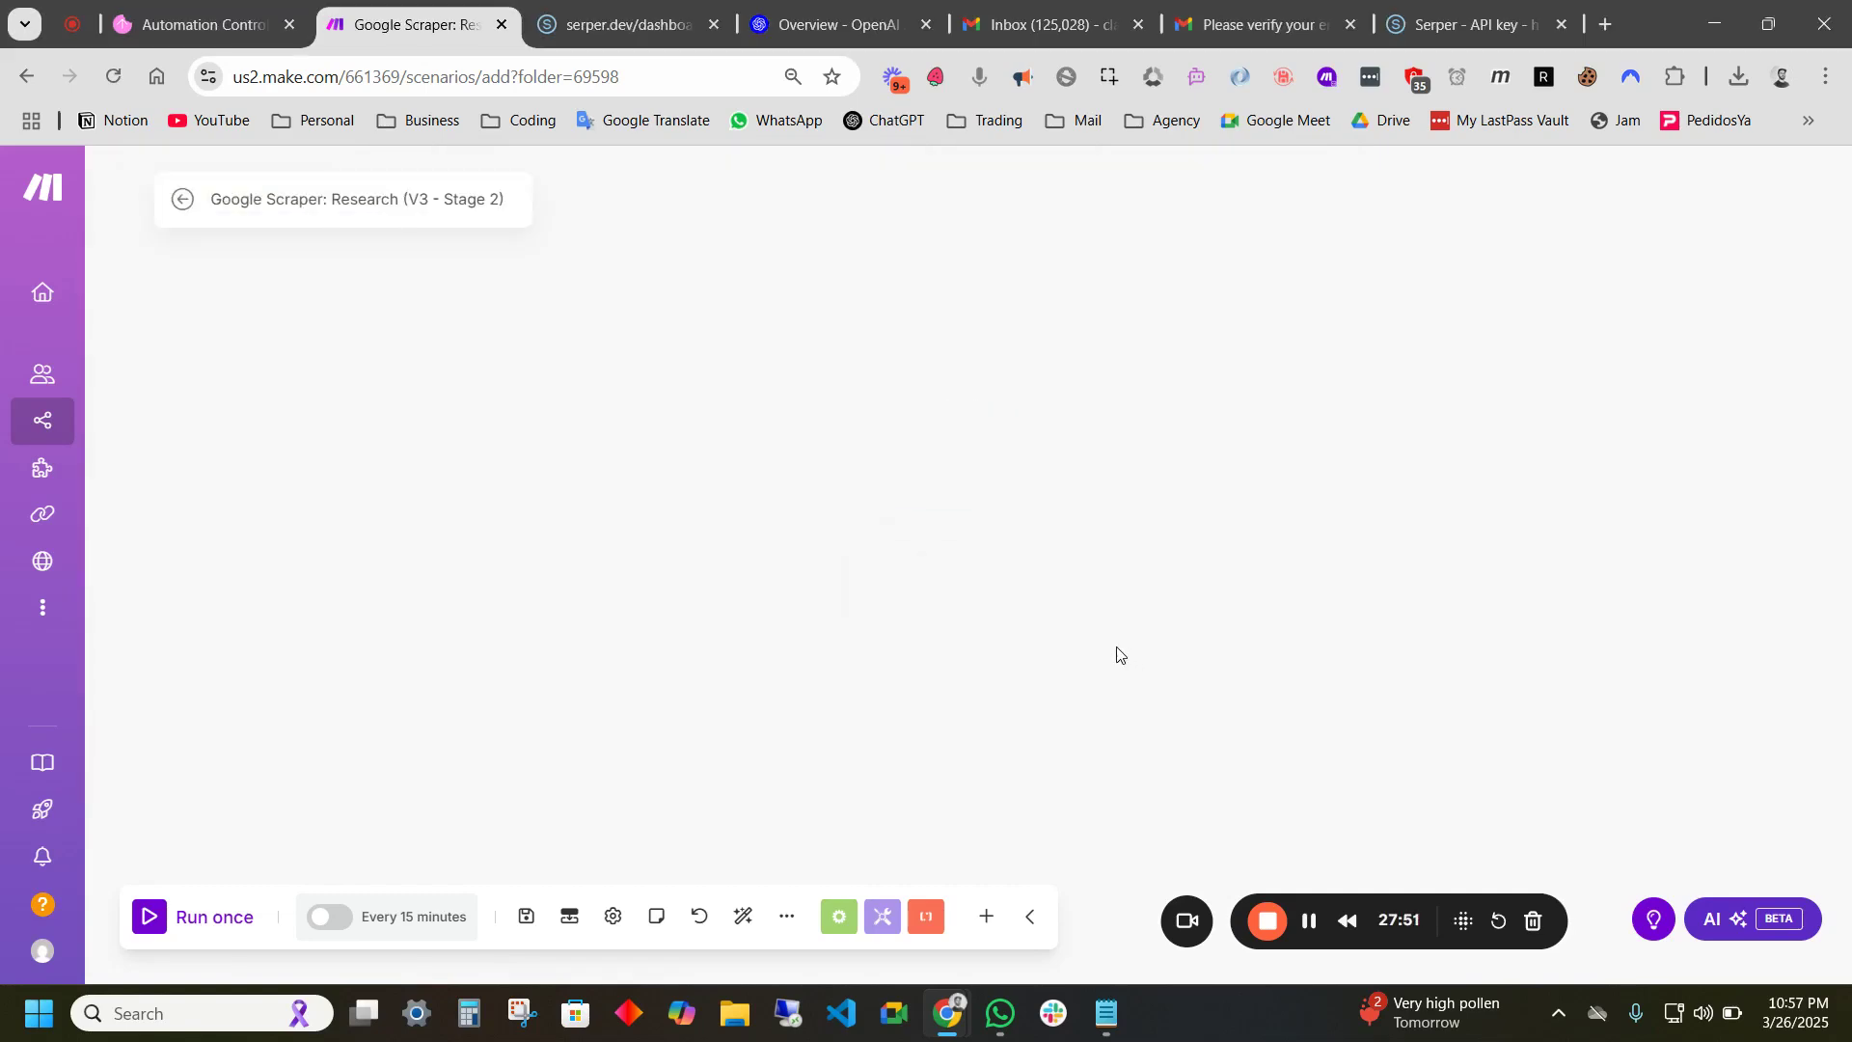
- Pan over the Stage 2 flow from the Webhooks trigger to its right-hand branches, then return to Snack Prompt
left_click_drag(1277, 405, 1274, 295)
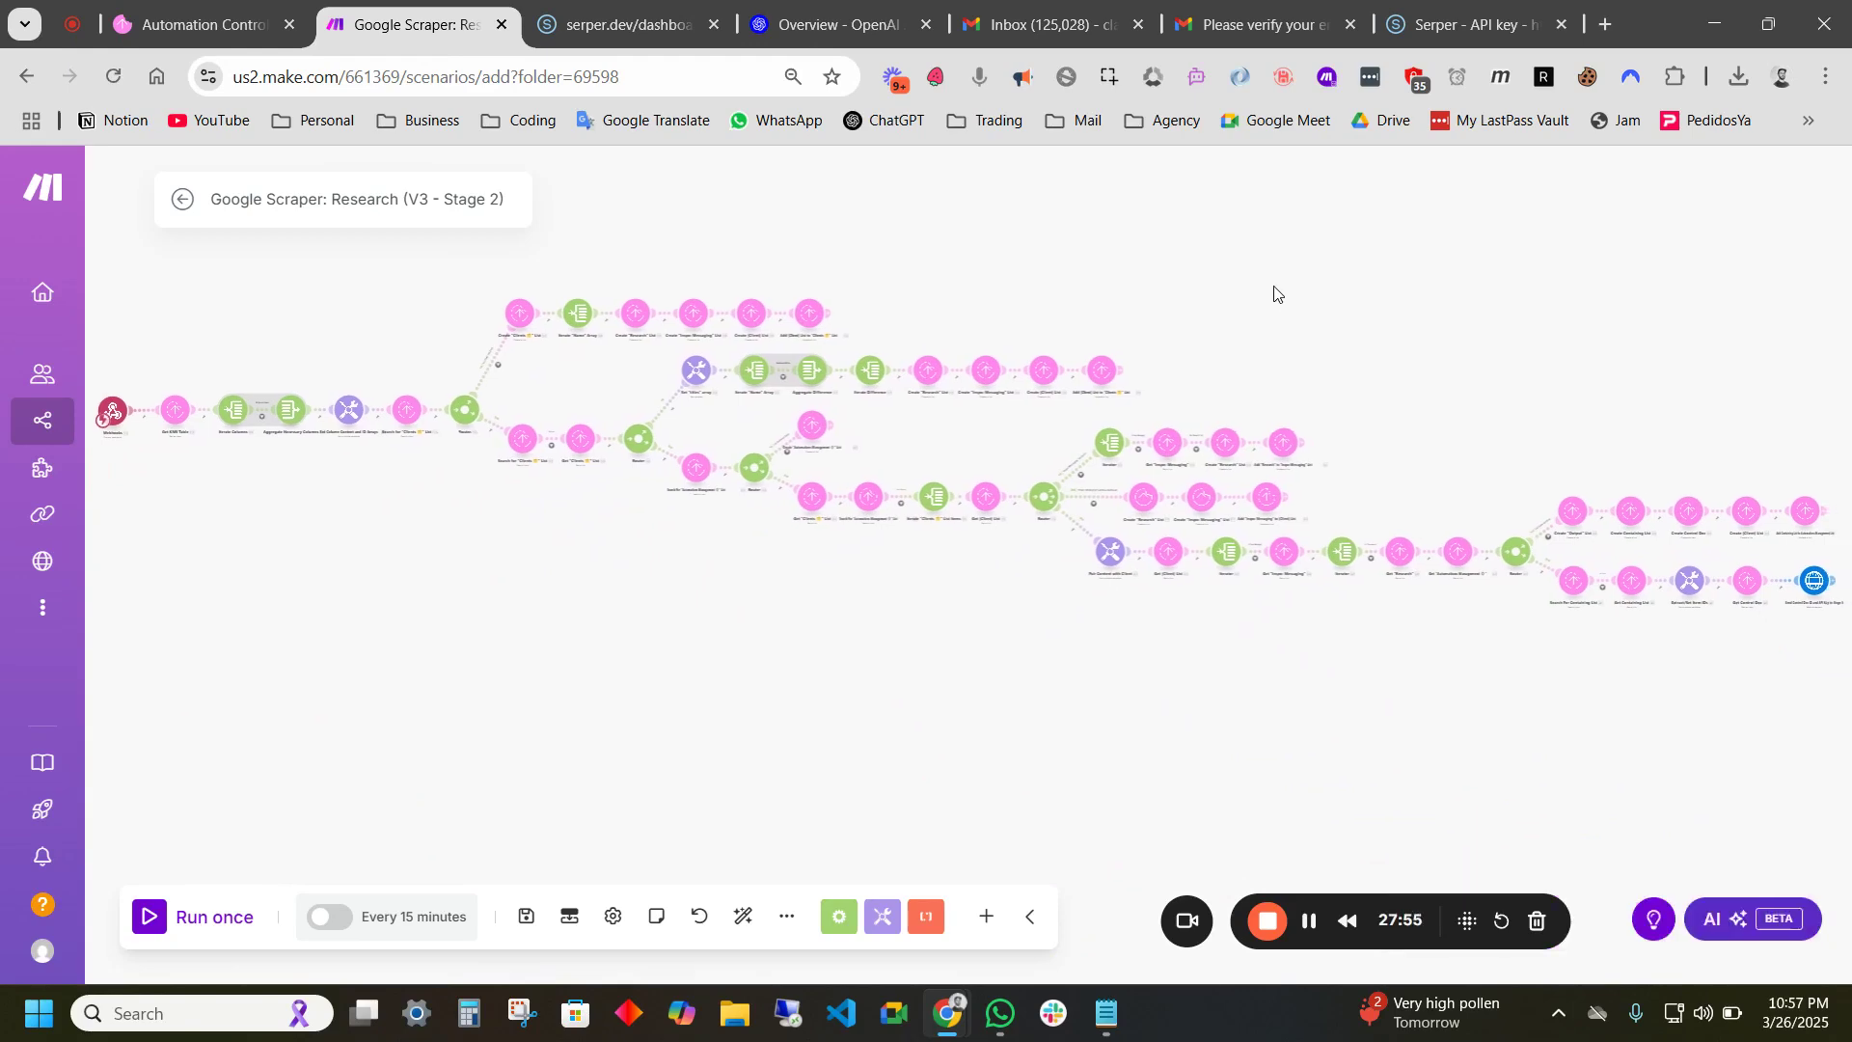
left_click_drag(916, 292, 1186, 290)
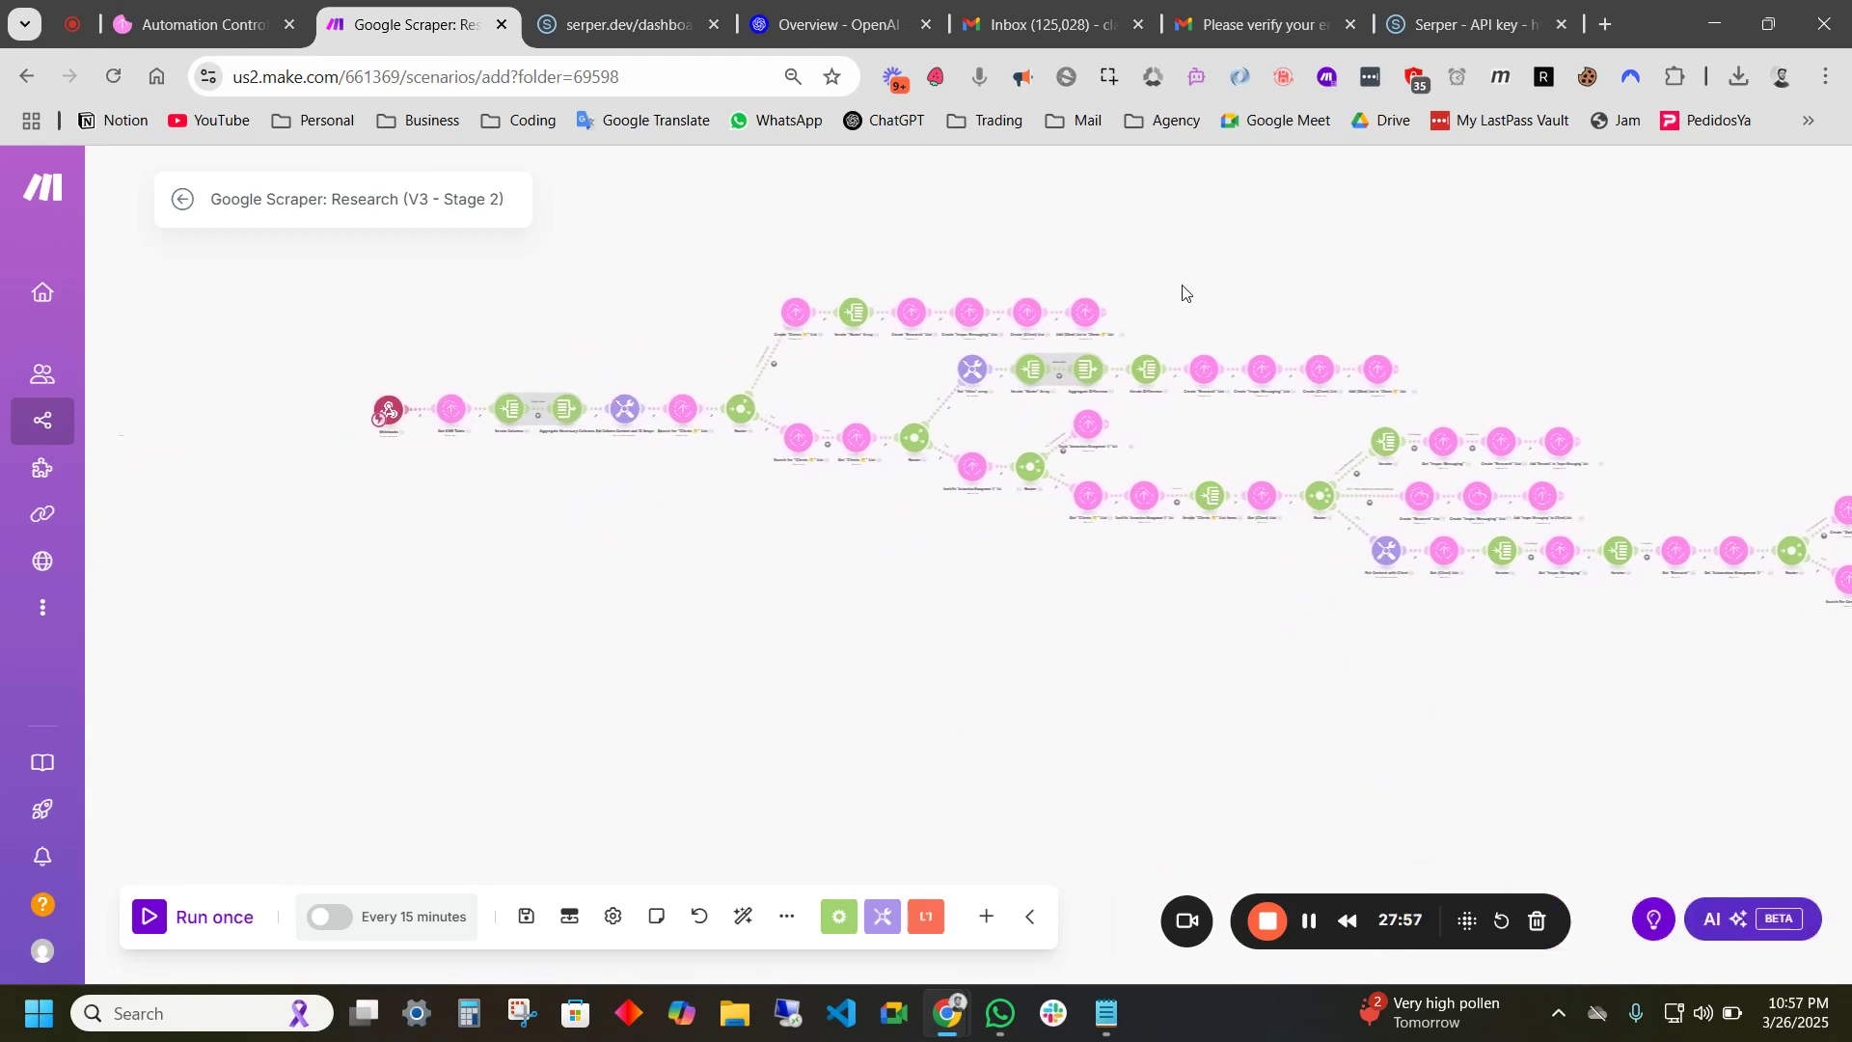
left_click_drag(472, 500, 575, 582)
scroll(595, 599, "down", 5)
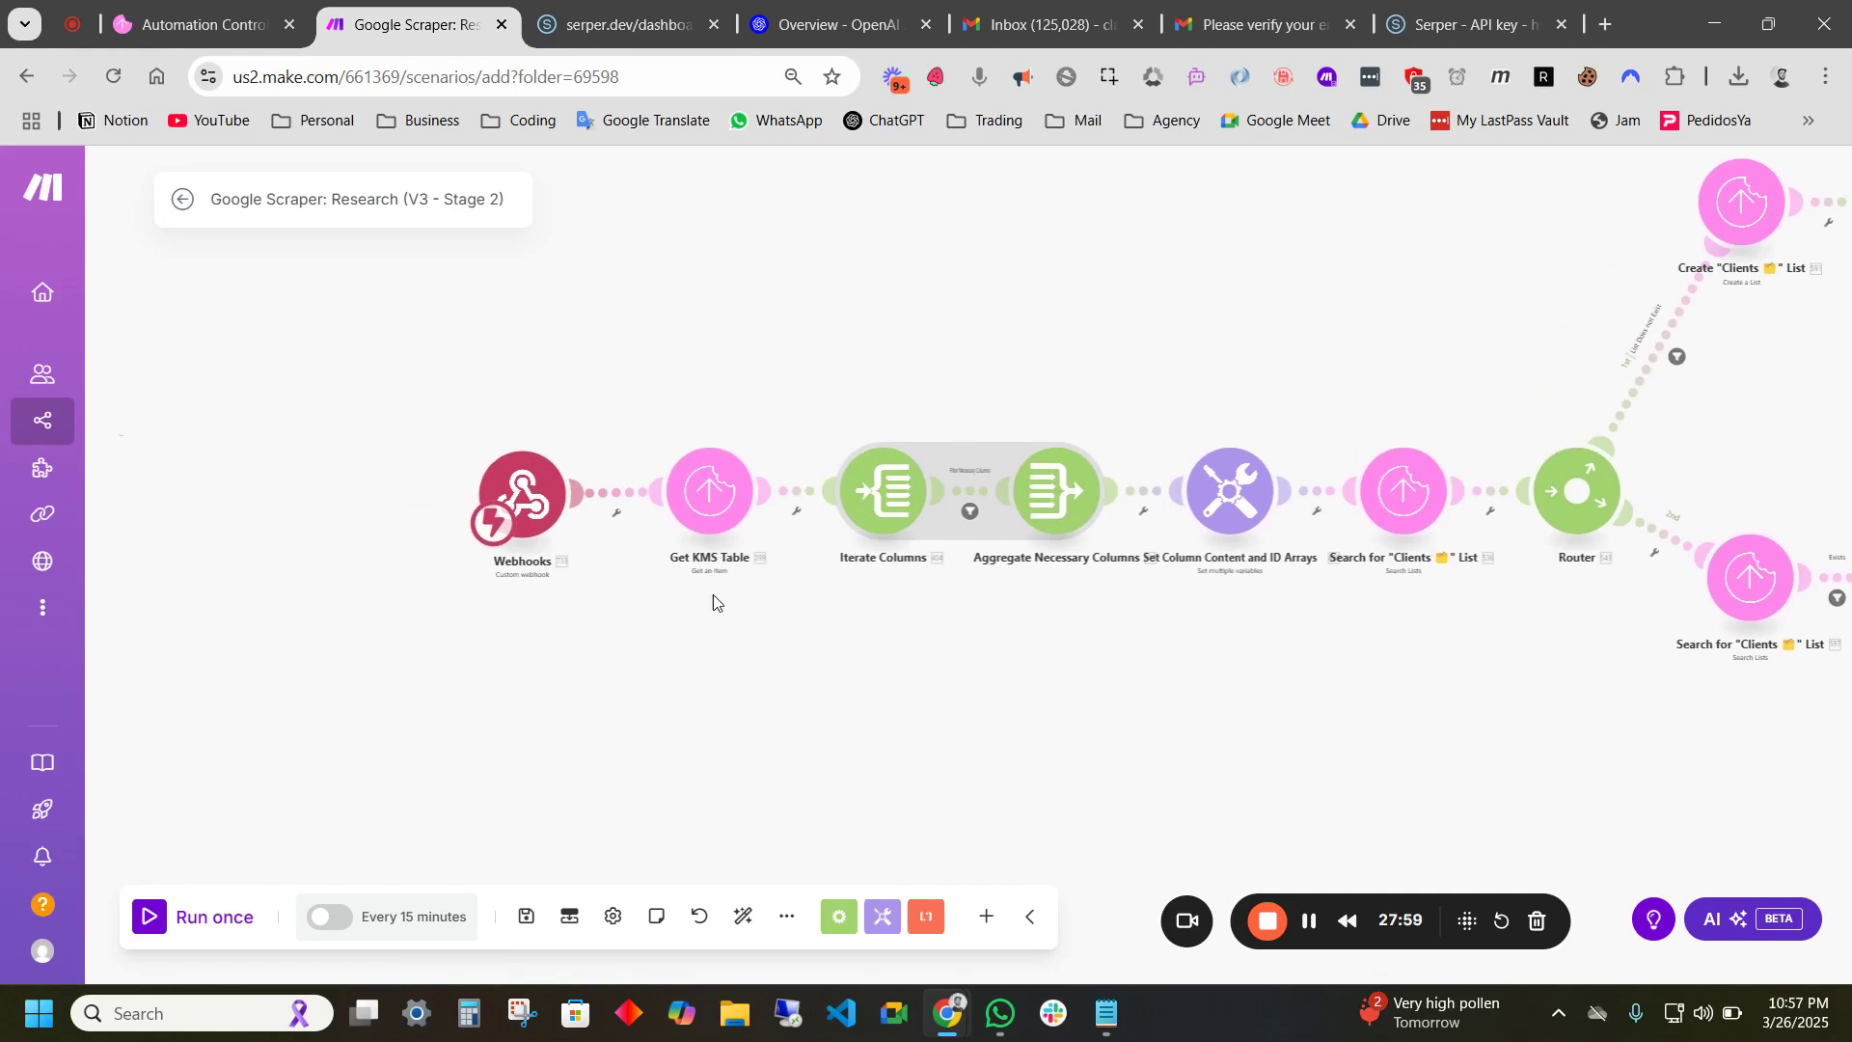
left_click_drag(989, 574, 877, 549)
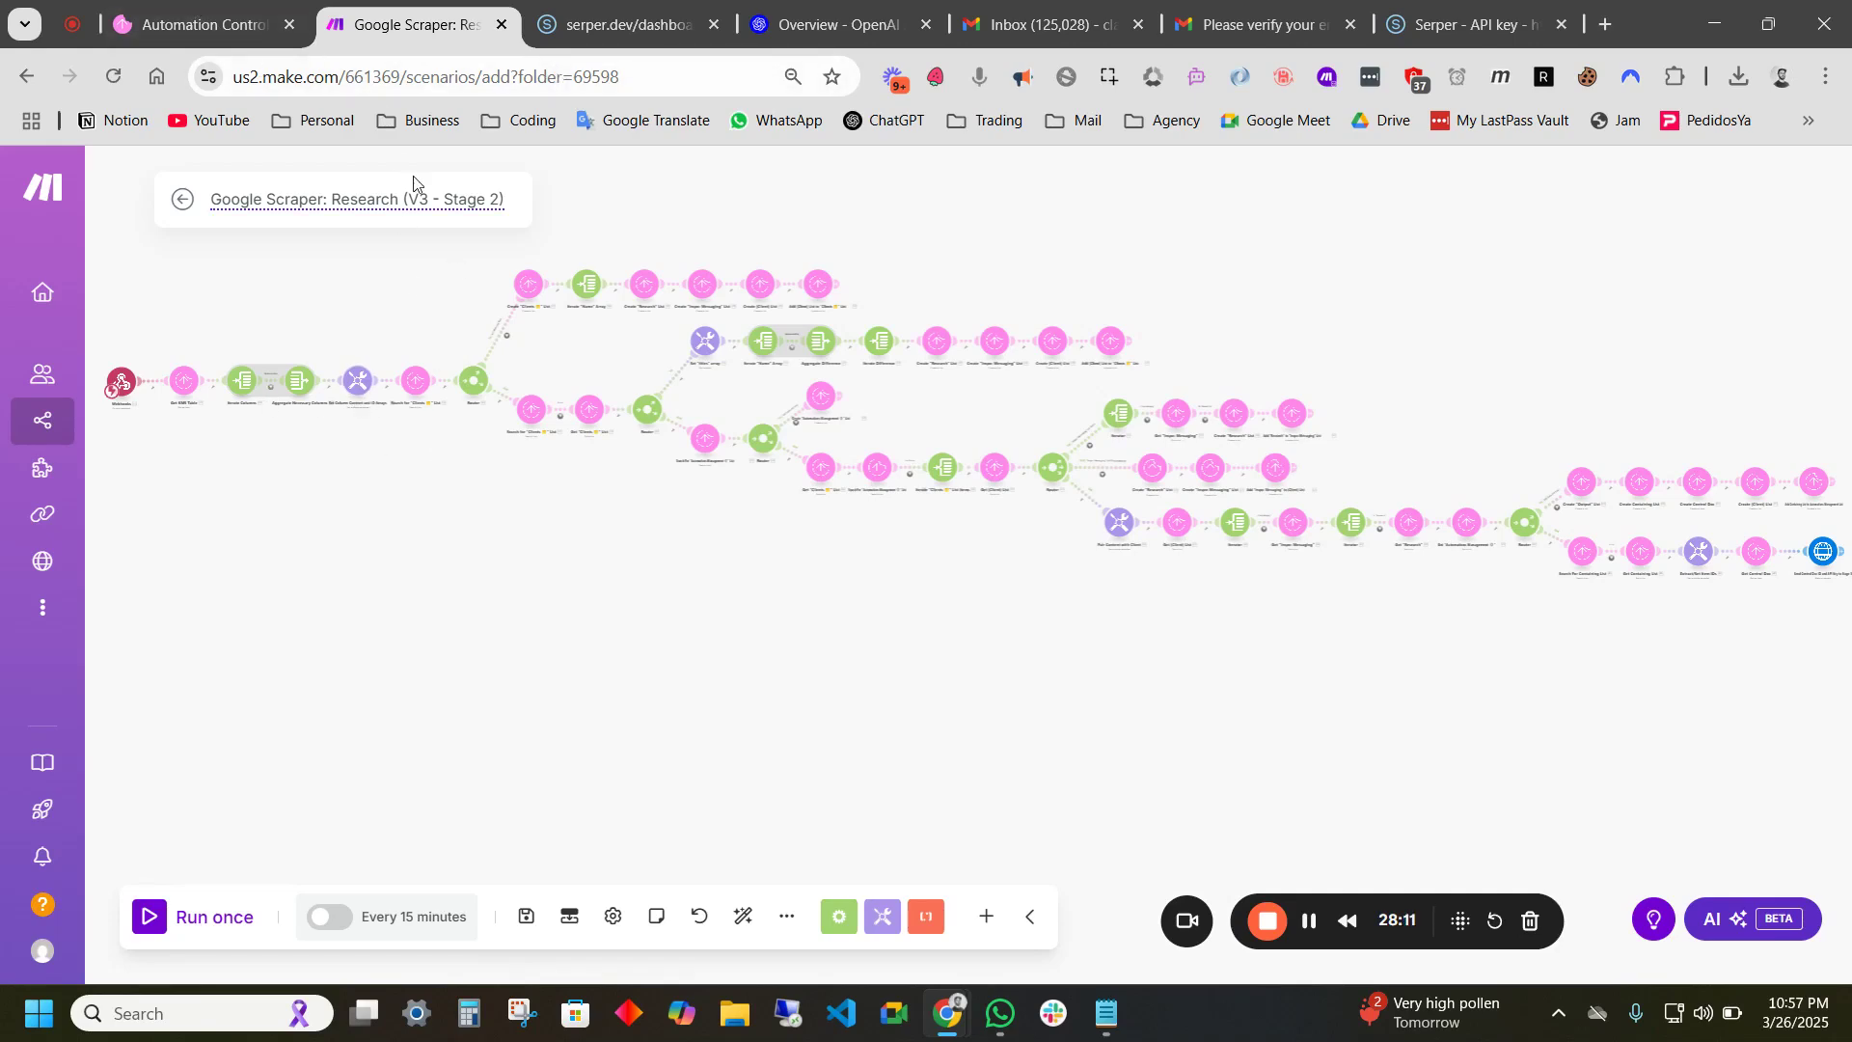
left_click(236, 24)
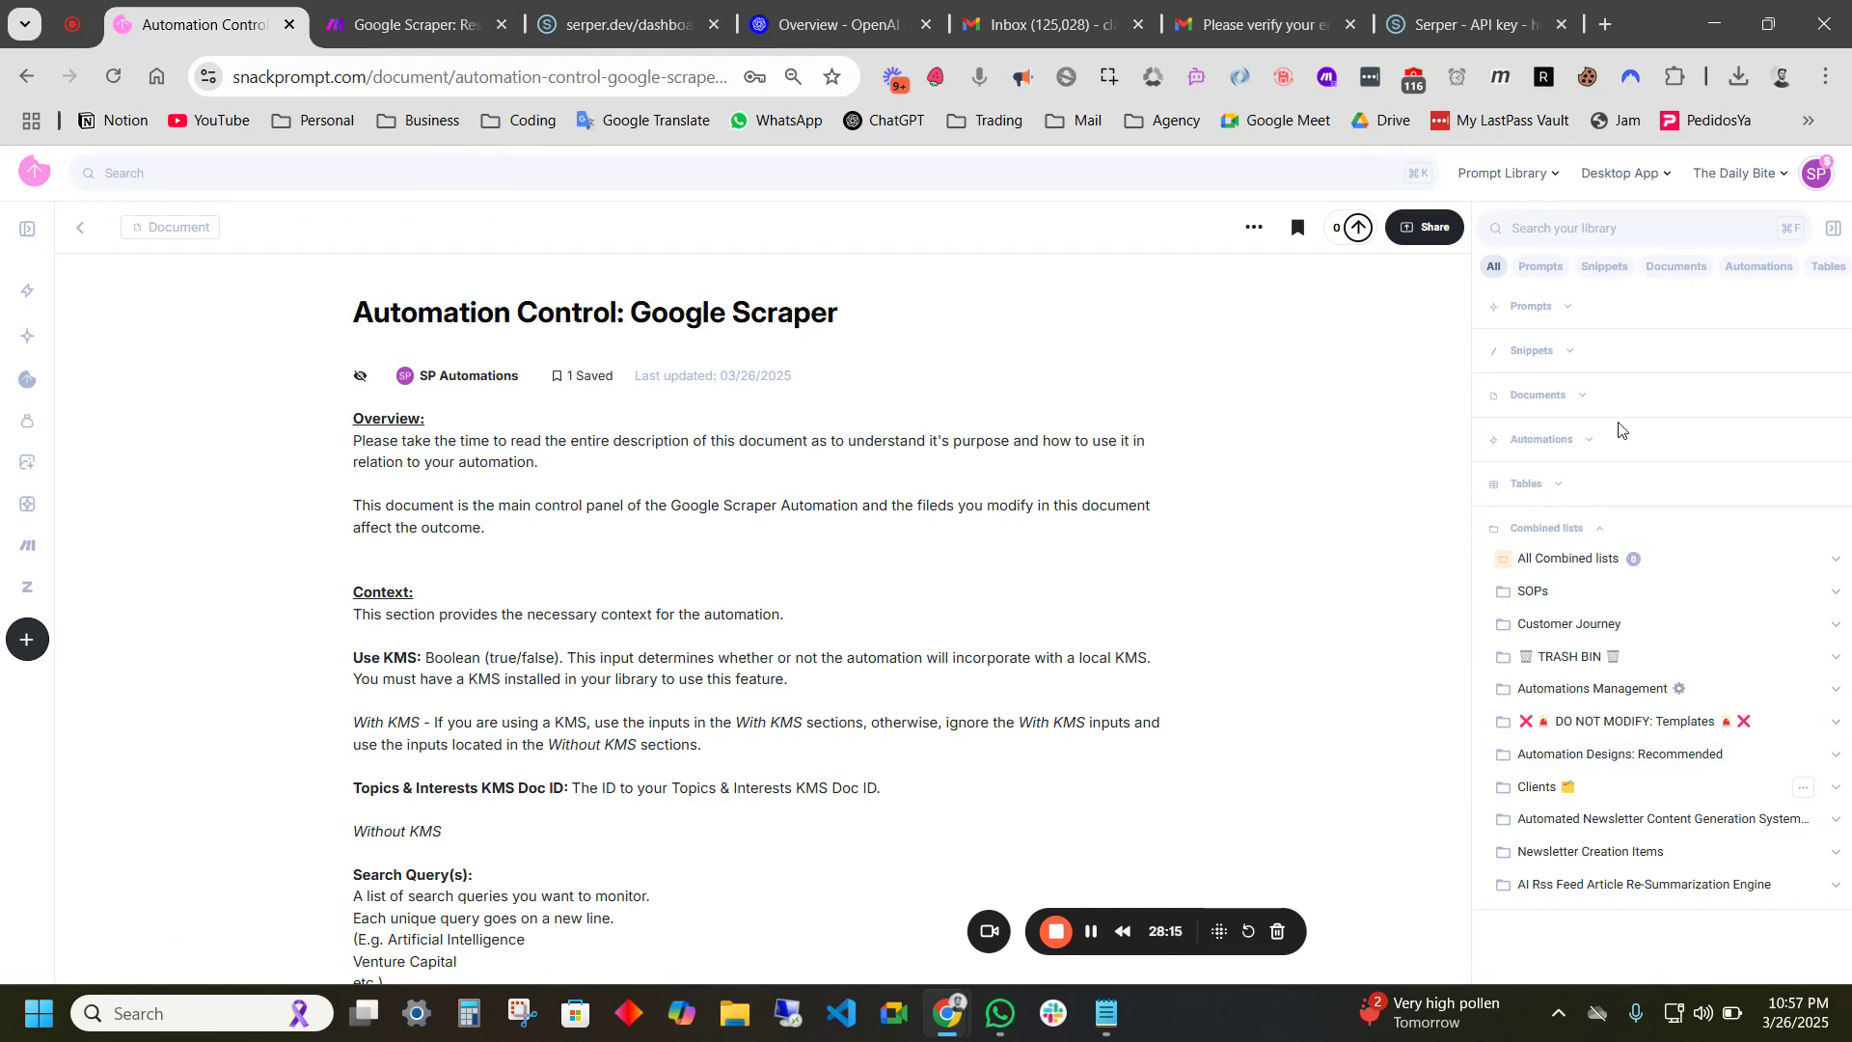
- Open the Knowledge Base: Advanced table and add a row named Apple
left_click(1536, 494)
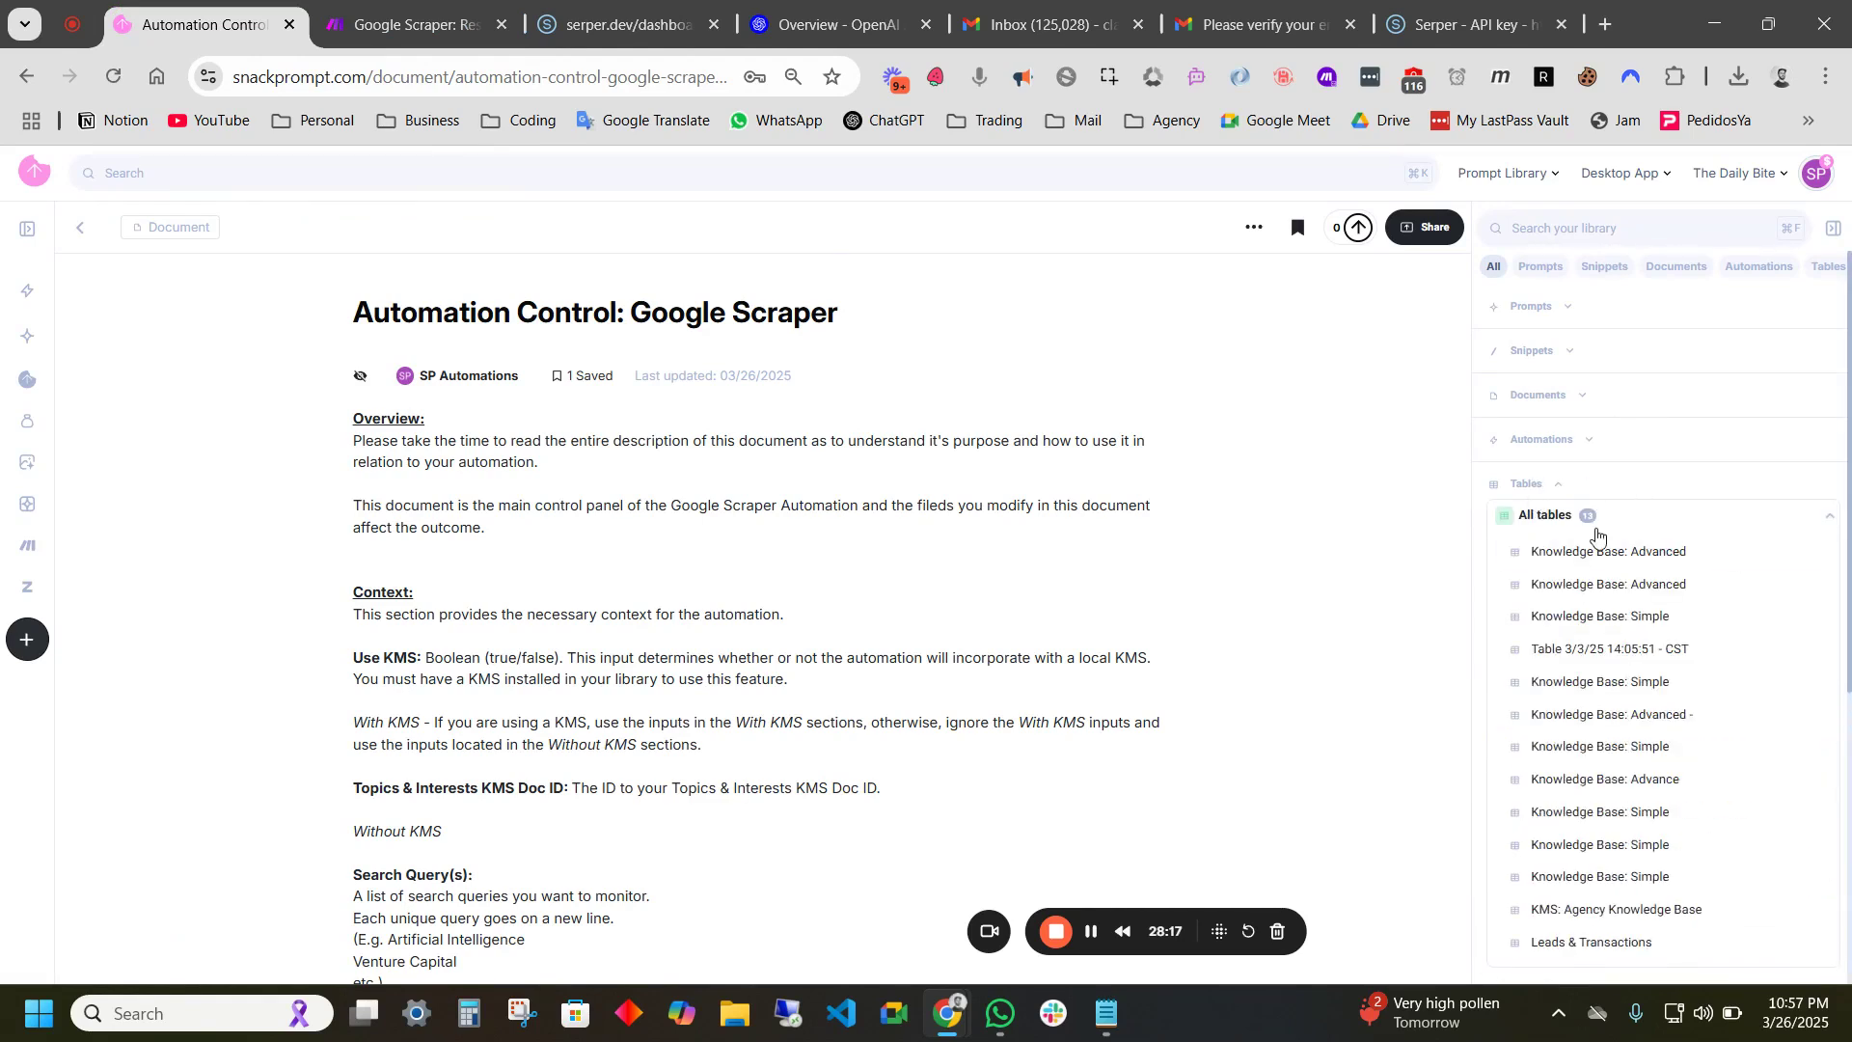
left_click(1617, 554)
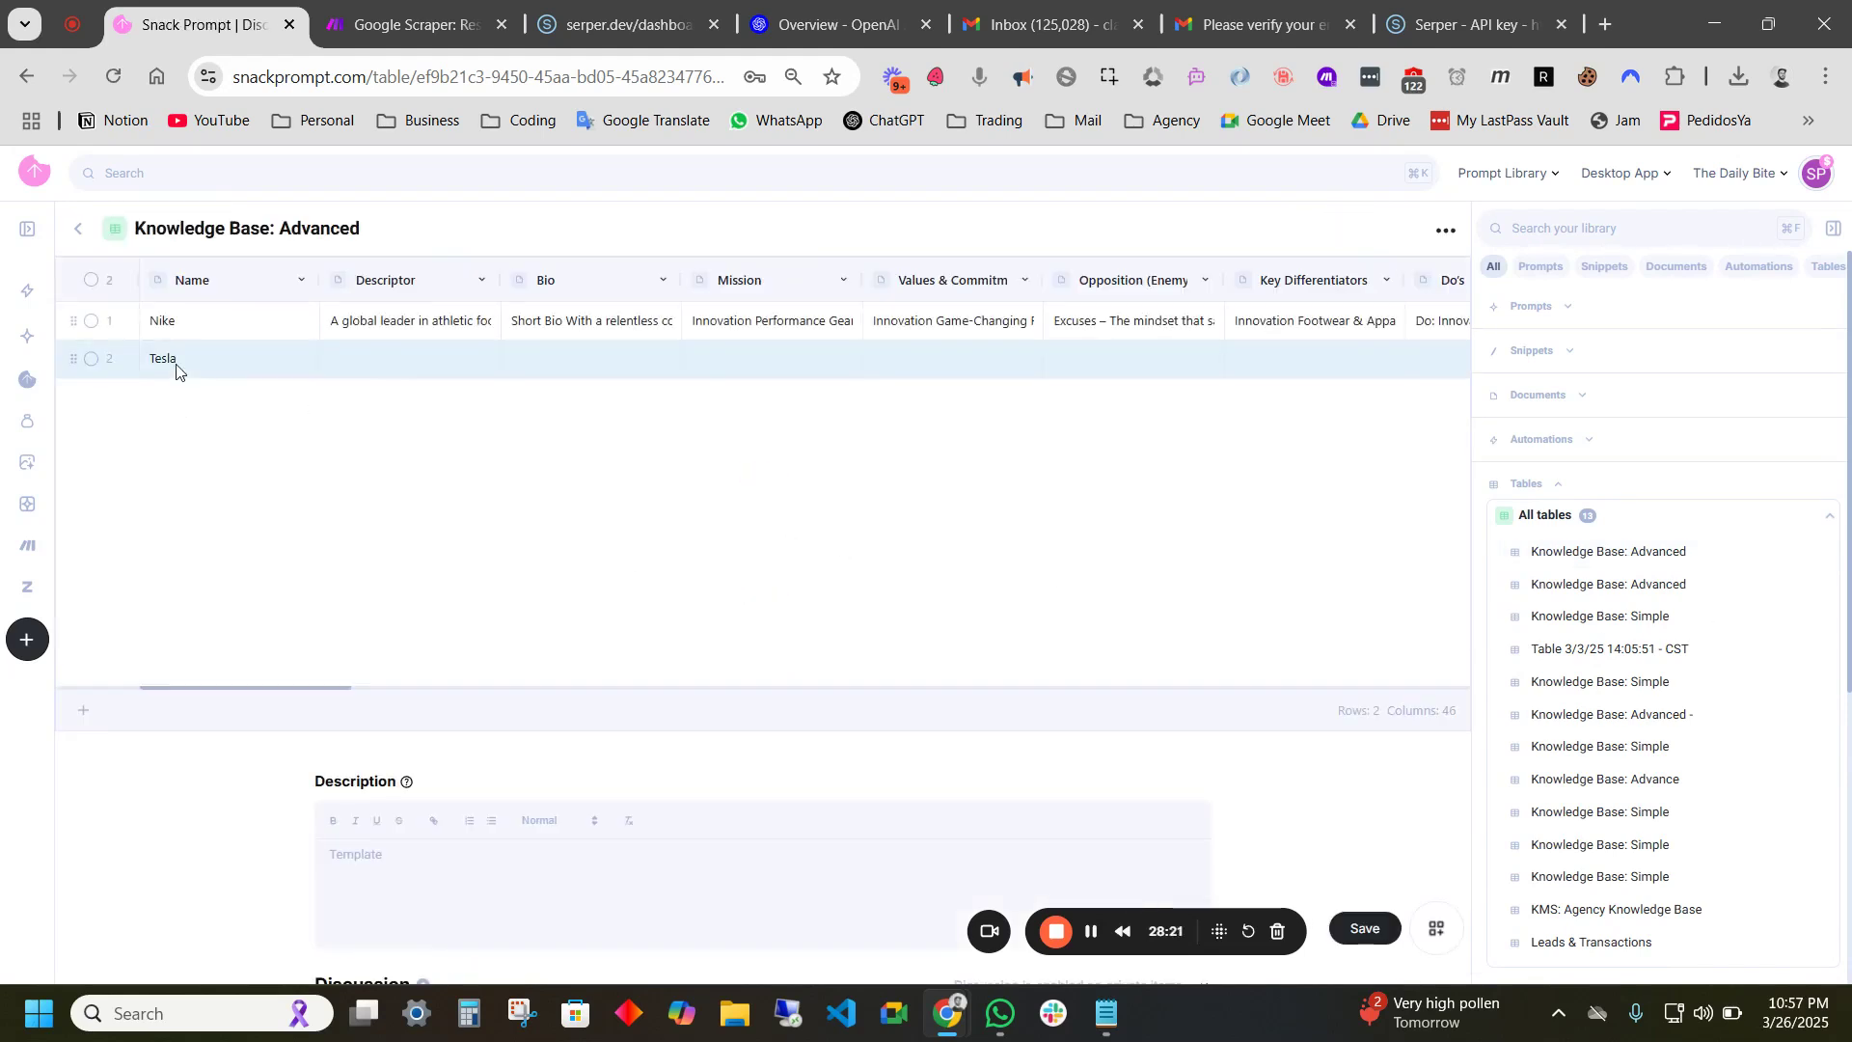
left_click(83, 715)
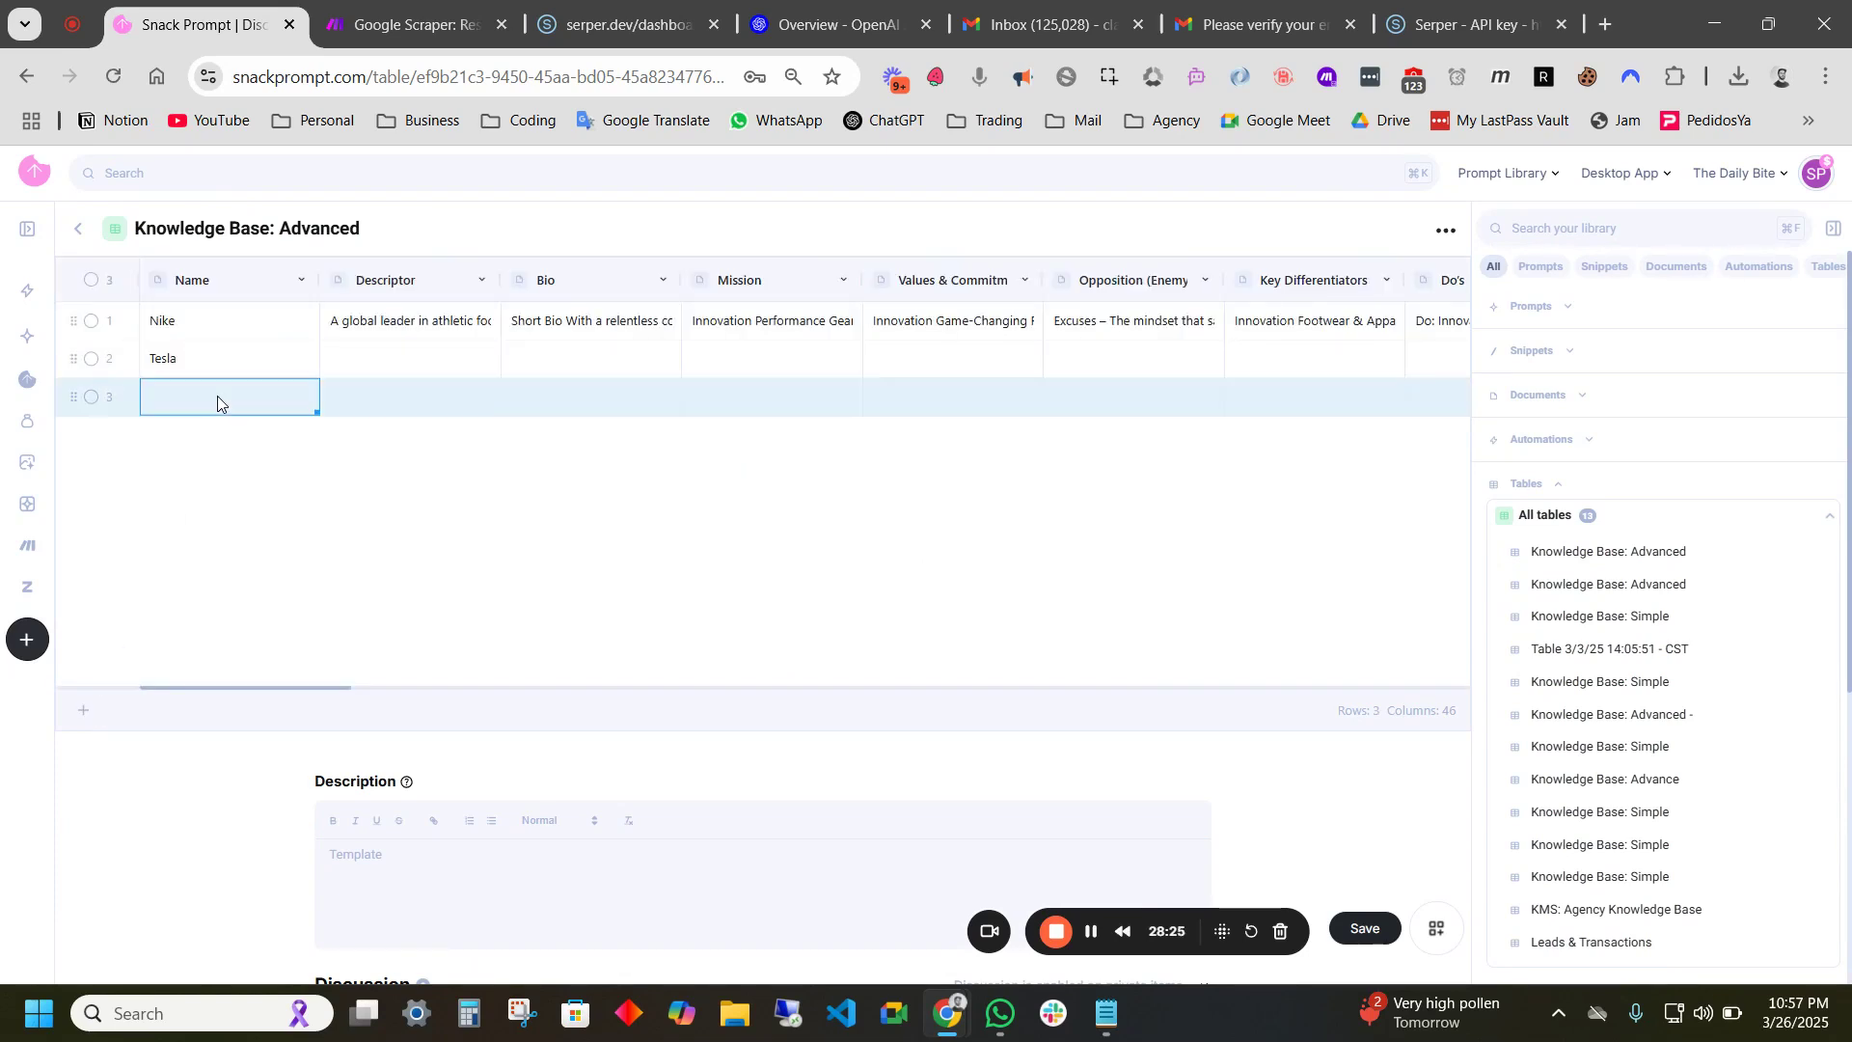
double_click(217, 395)
type("Apple")
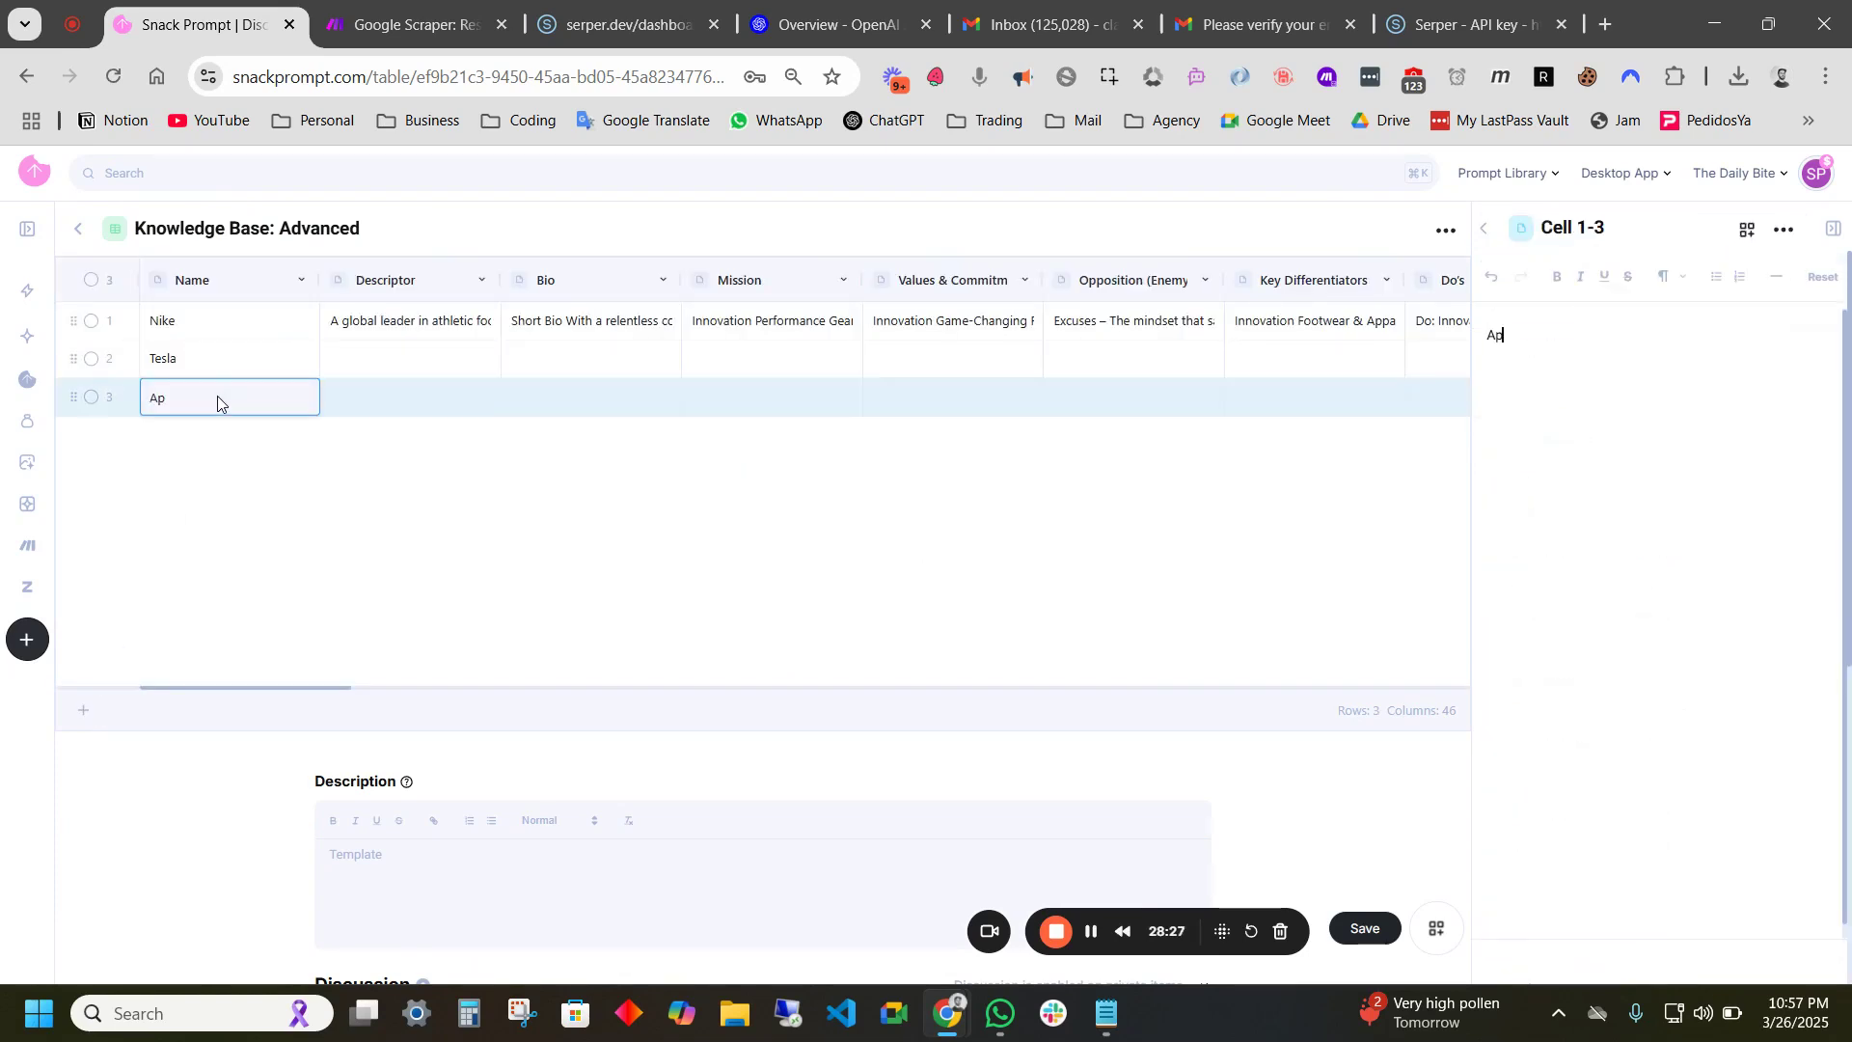
- Add two more rows named Microsoft and Amazon
left_click(81, 715)
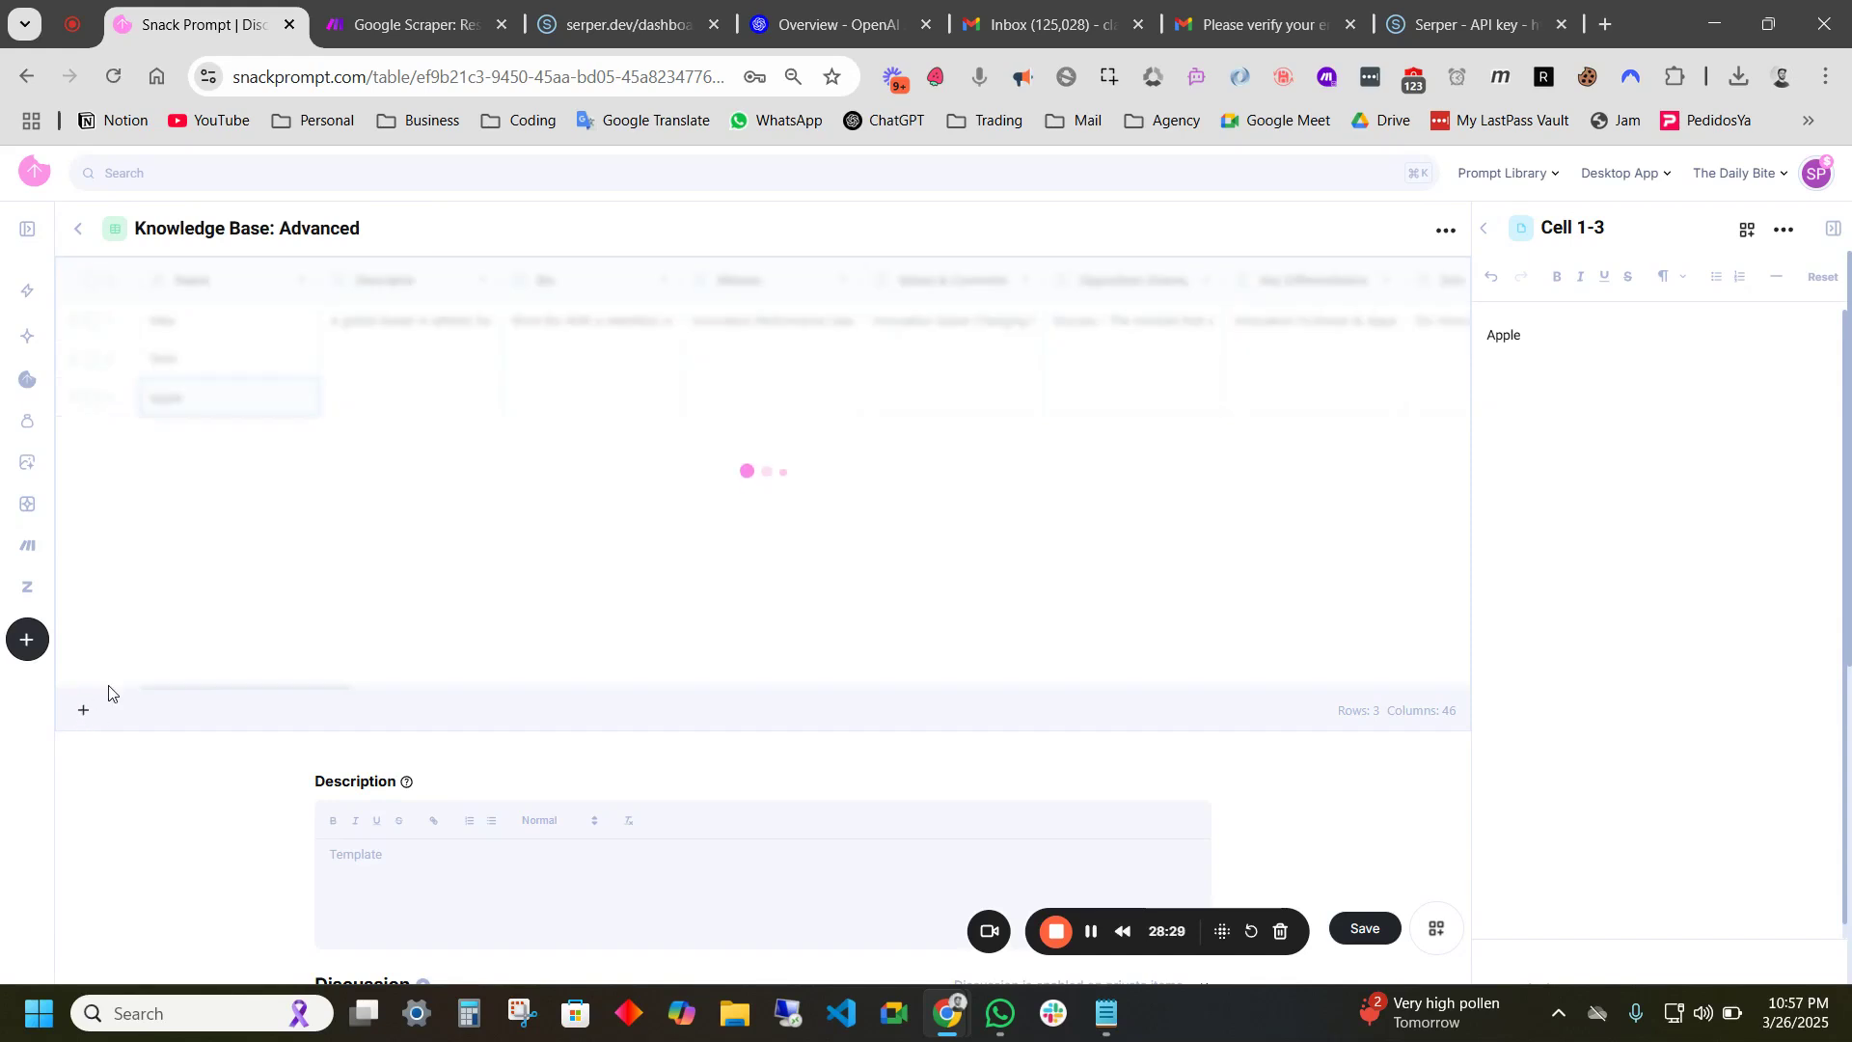
left_click(201, 442)
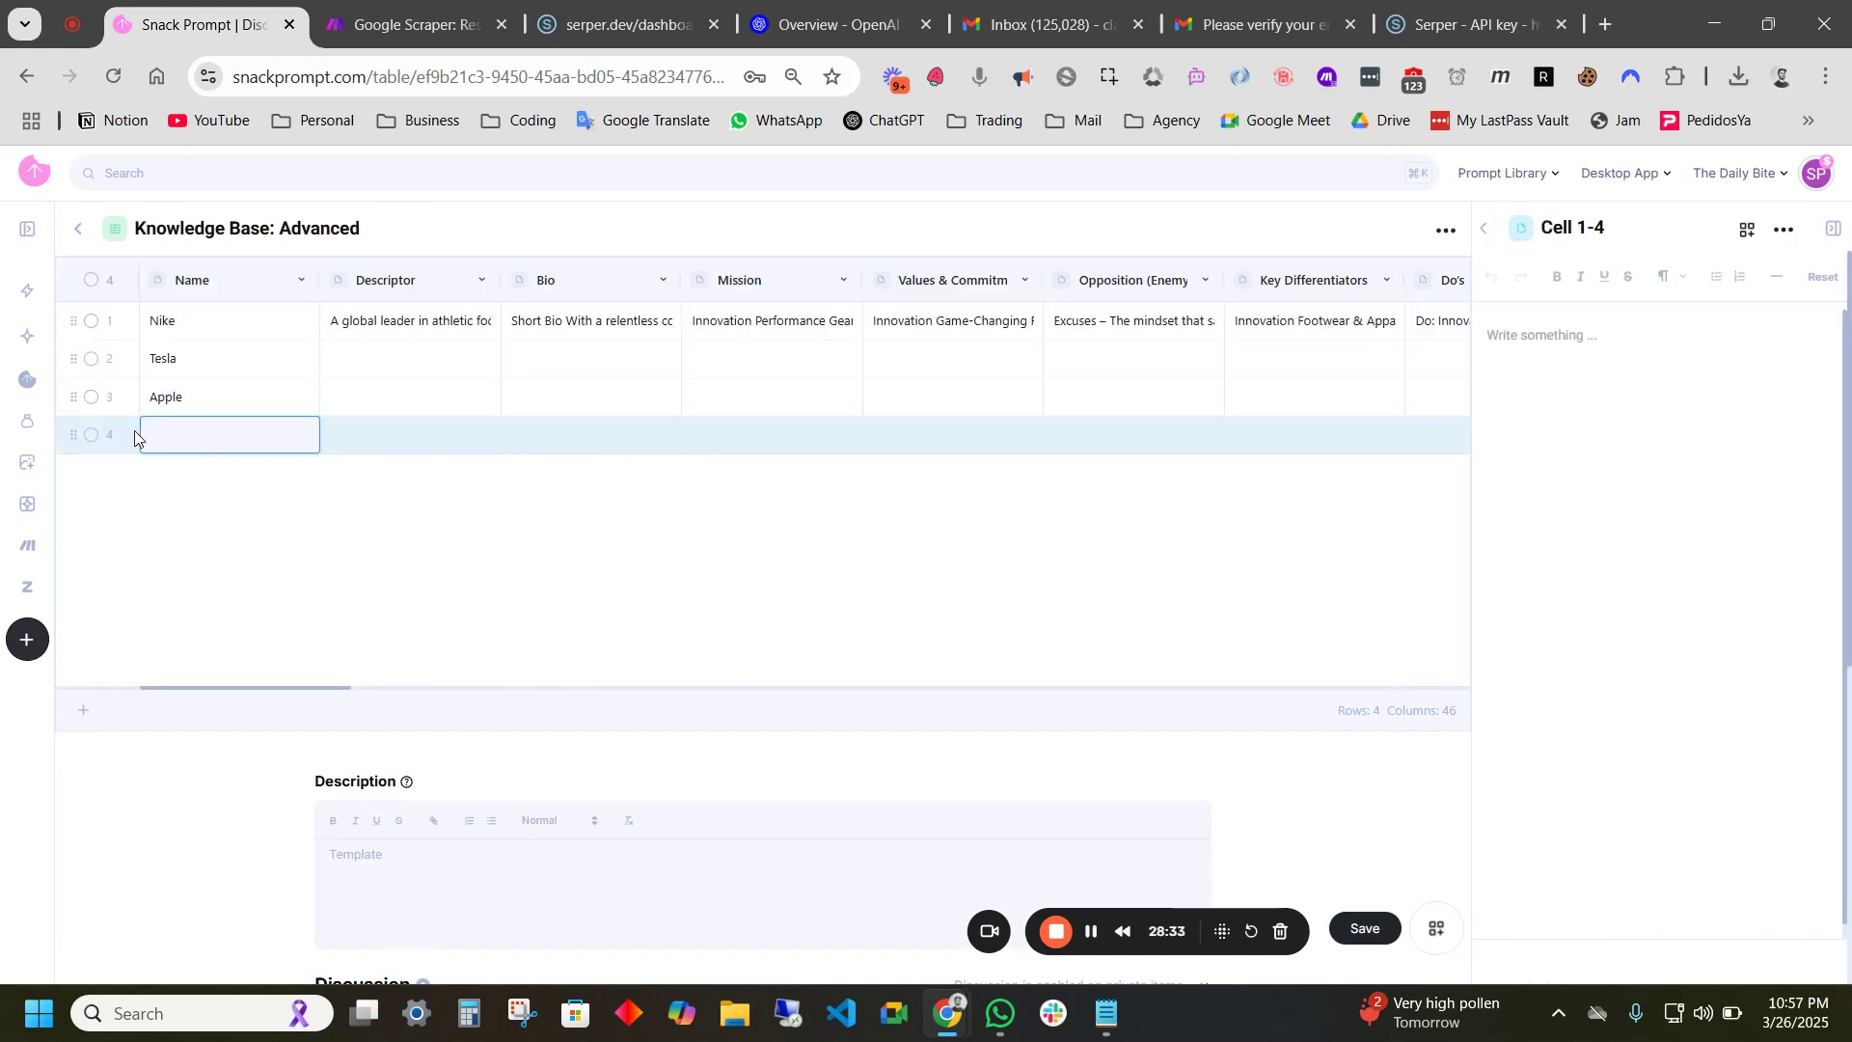
type("Microsoft")
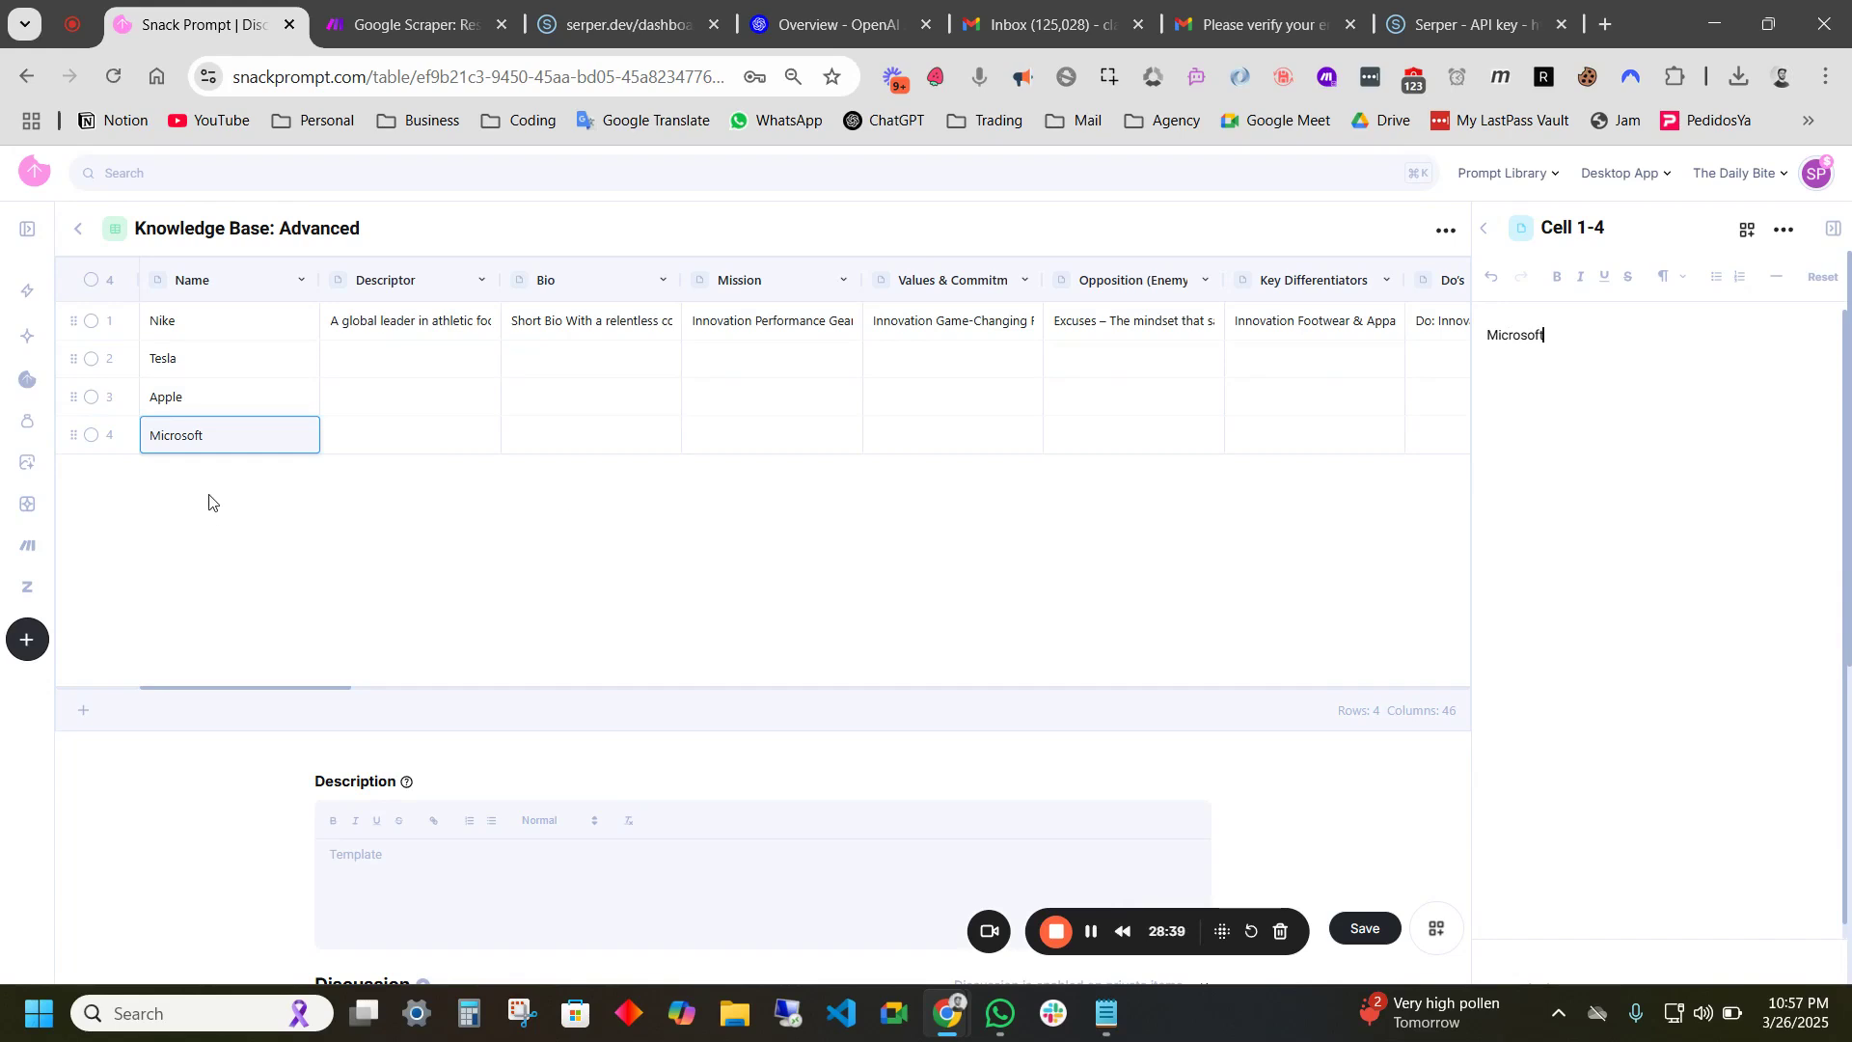
left_click(80, 715)
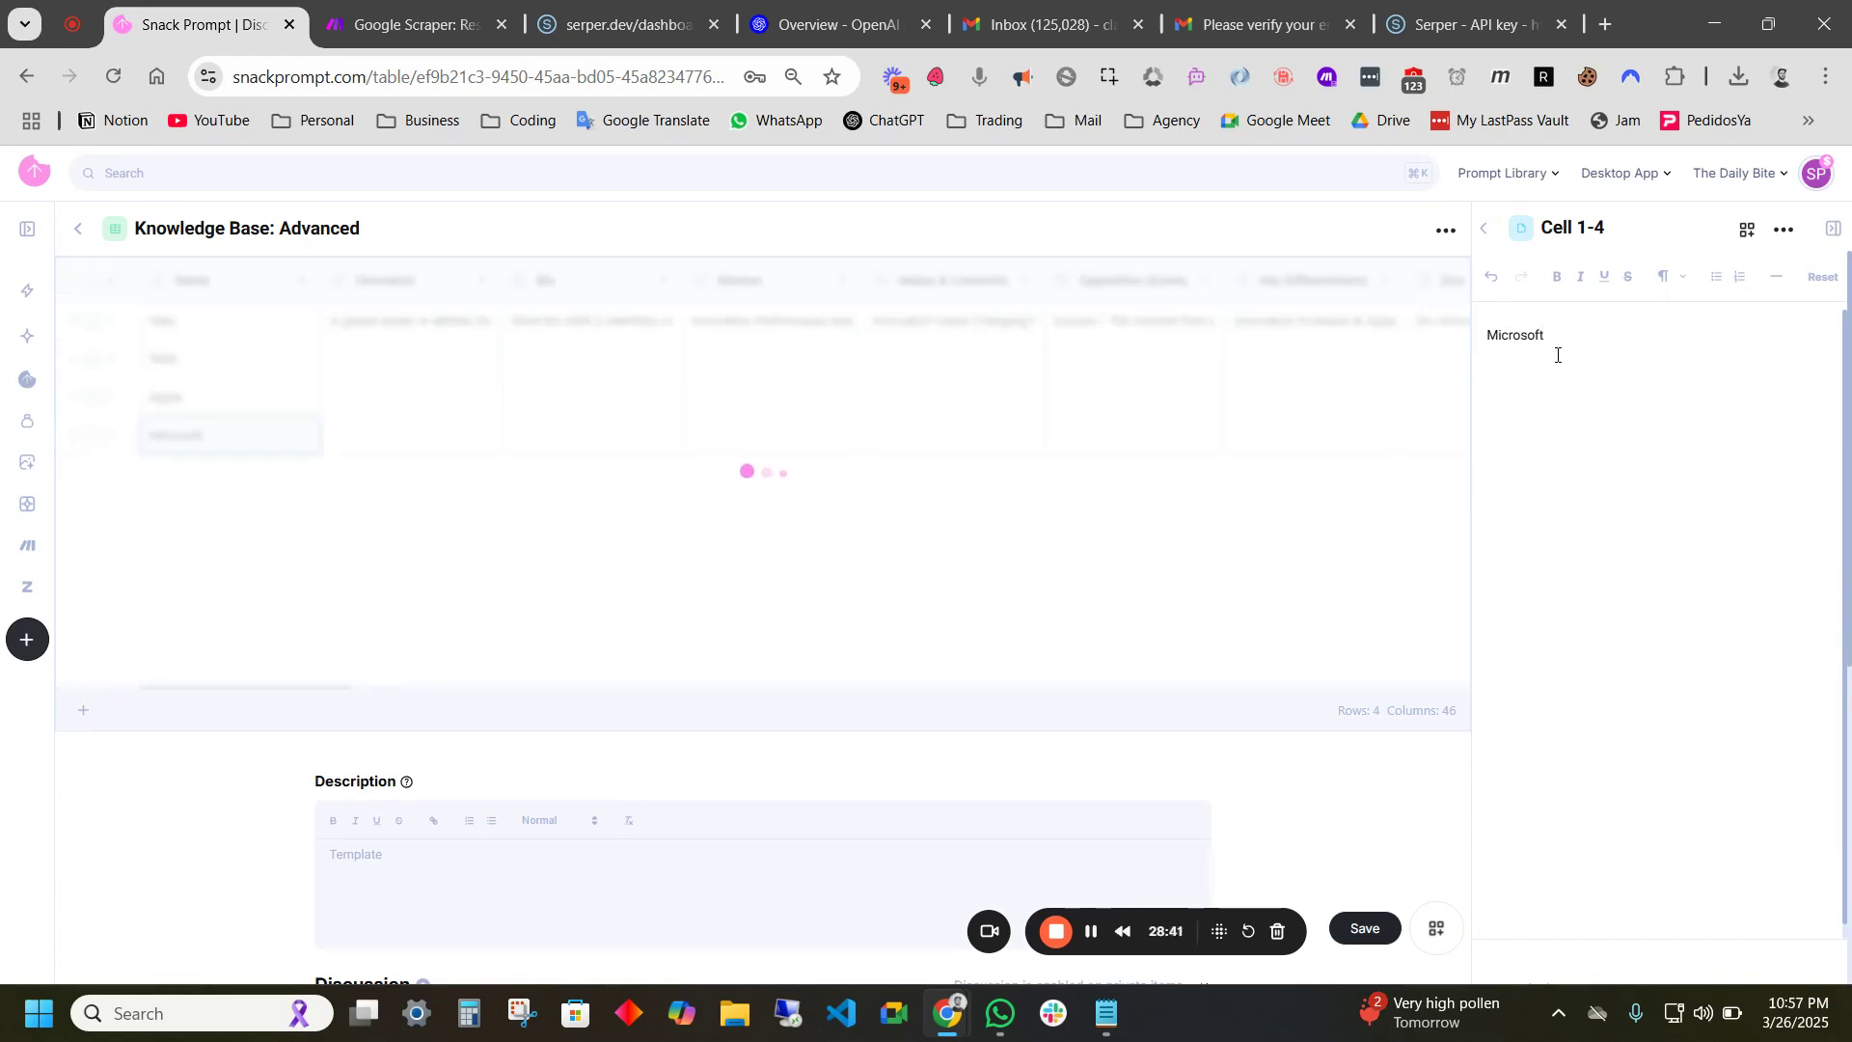
left_click(214, 472)
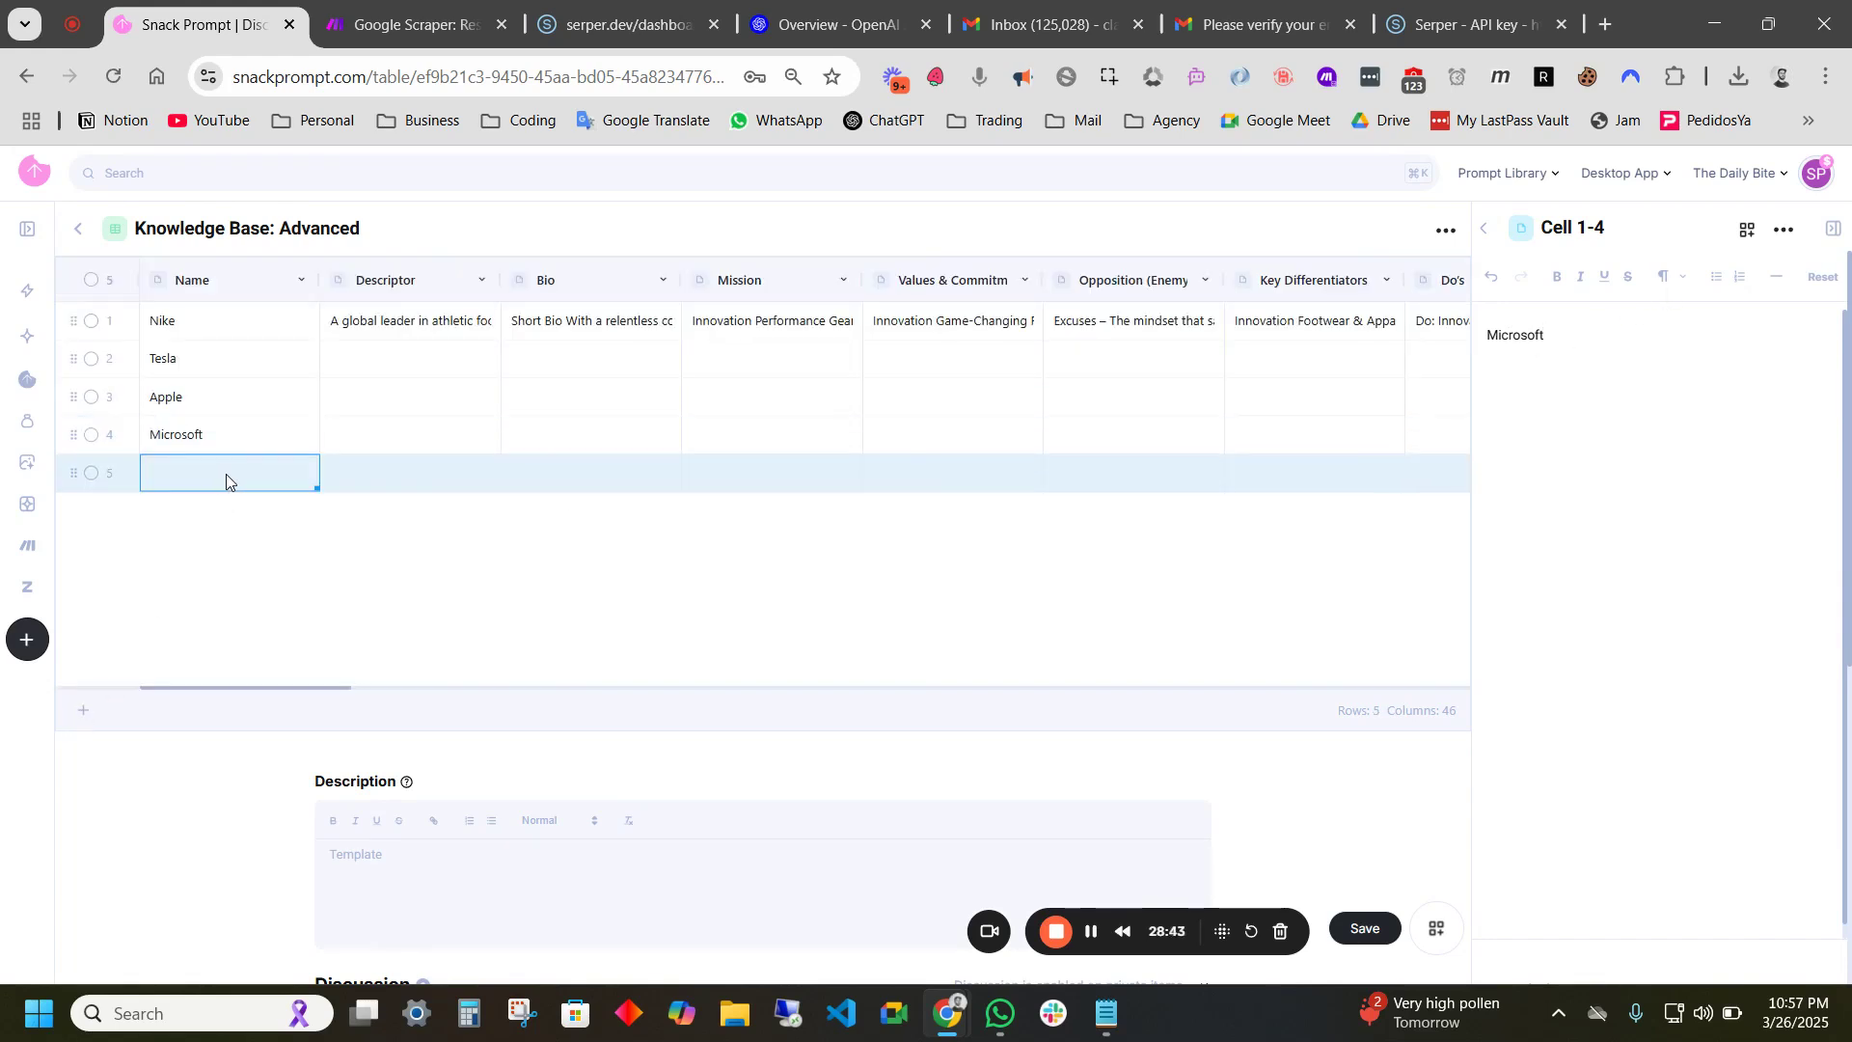
left_click(224, 473)
type("Amazon")
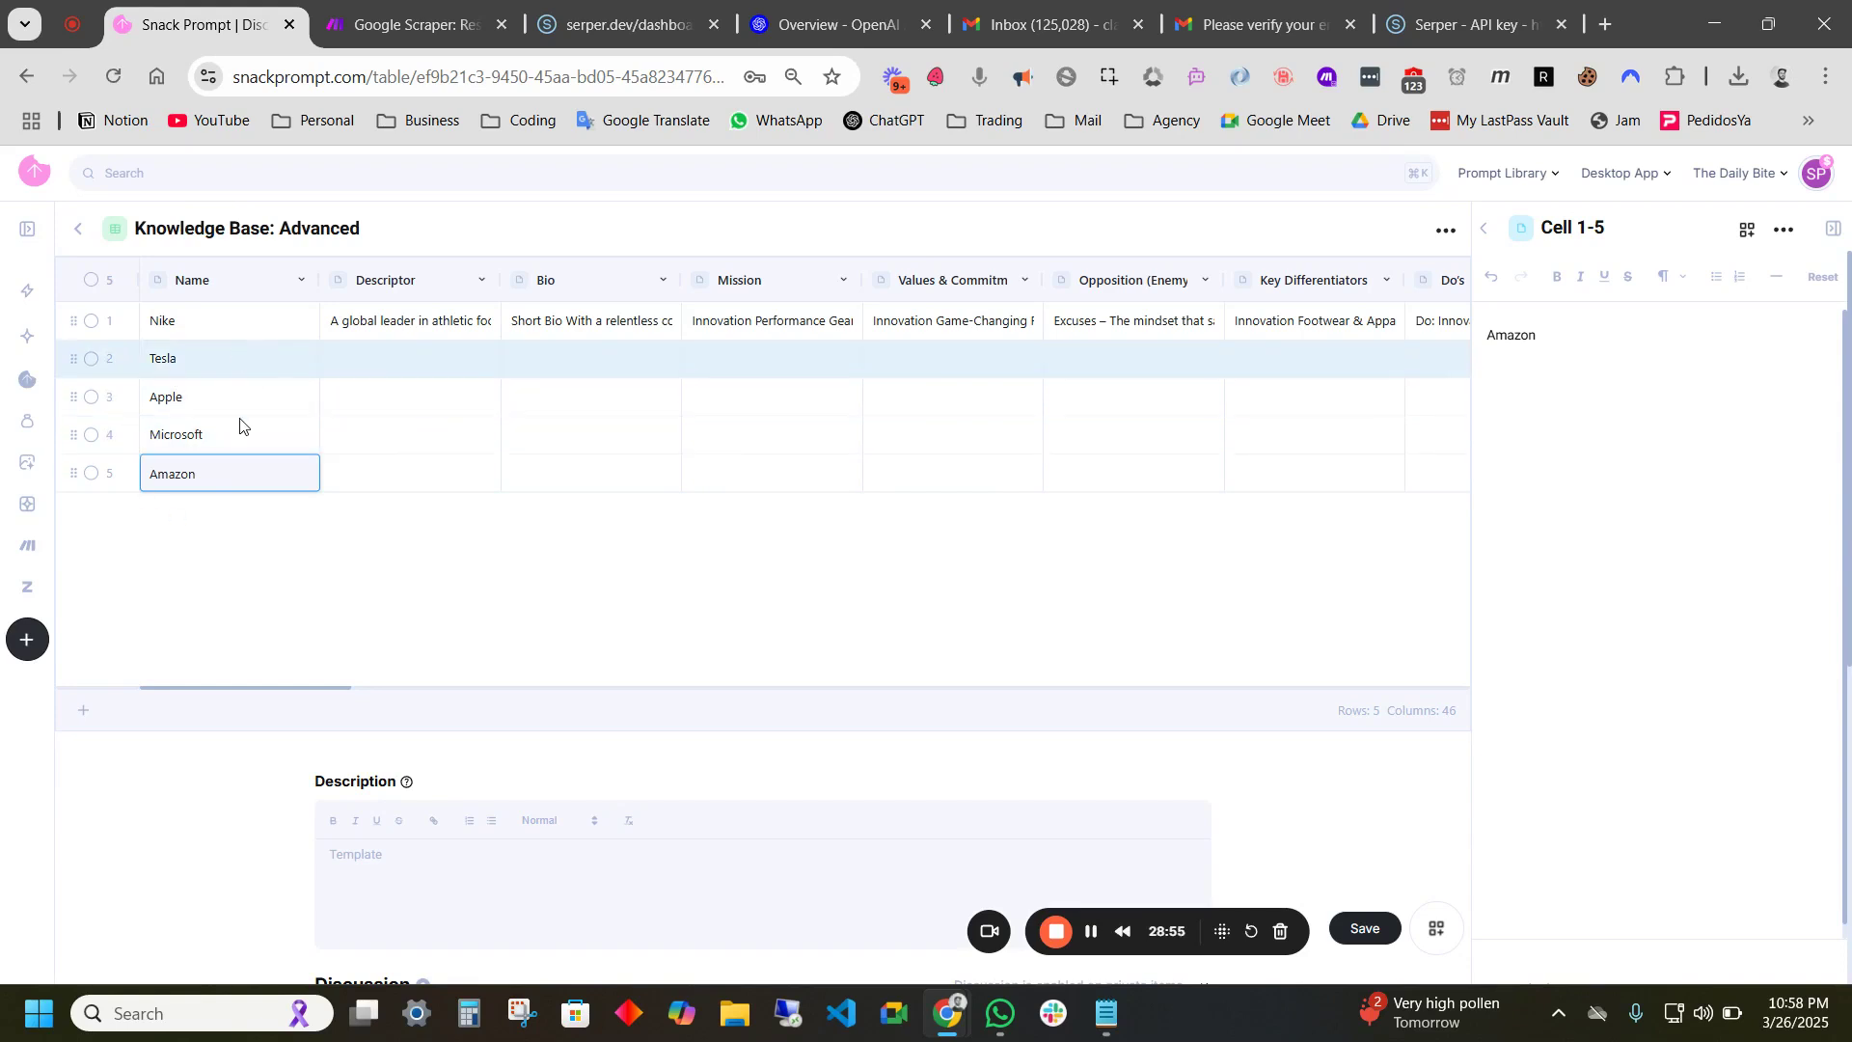
- Reopen the Snack Prompt library list, collapse Tables, and expand the Clients folder
left_click(1485, 229)
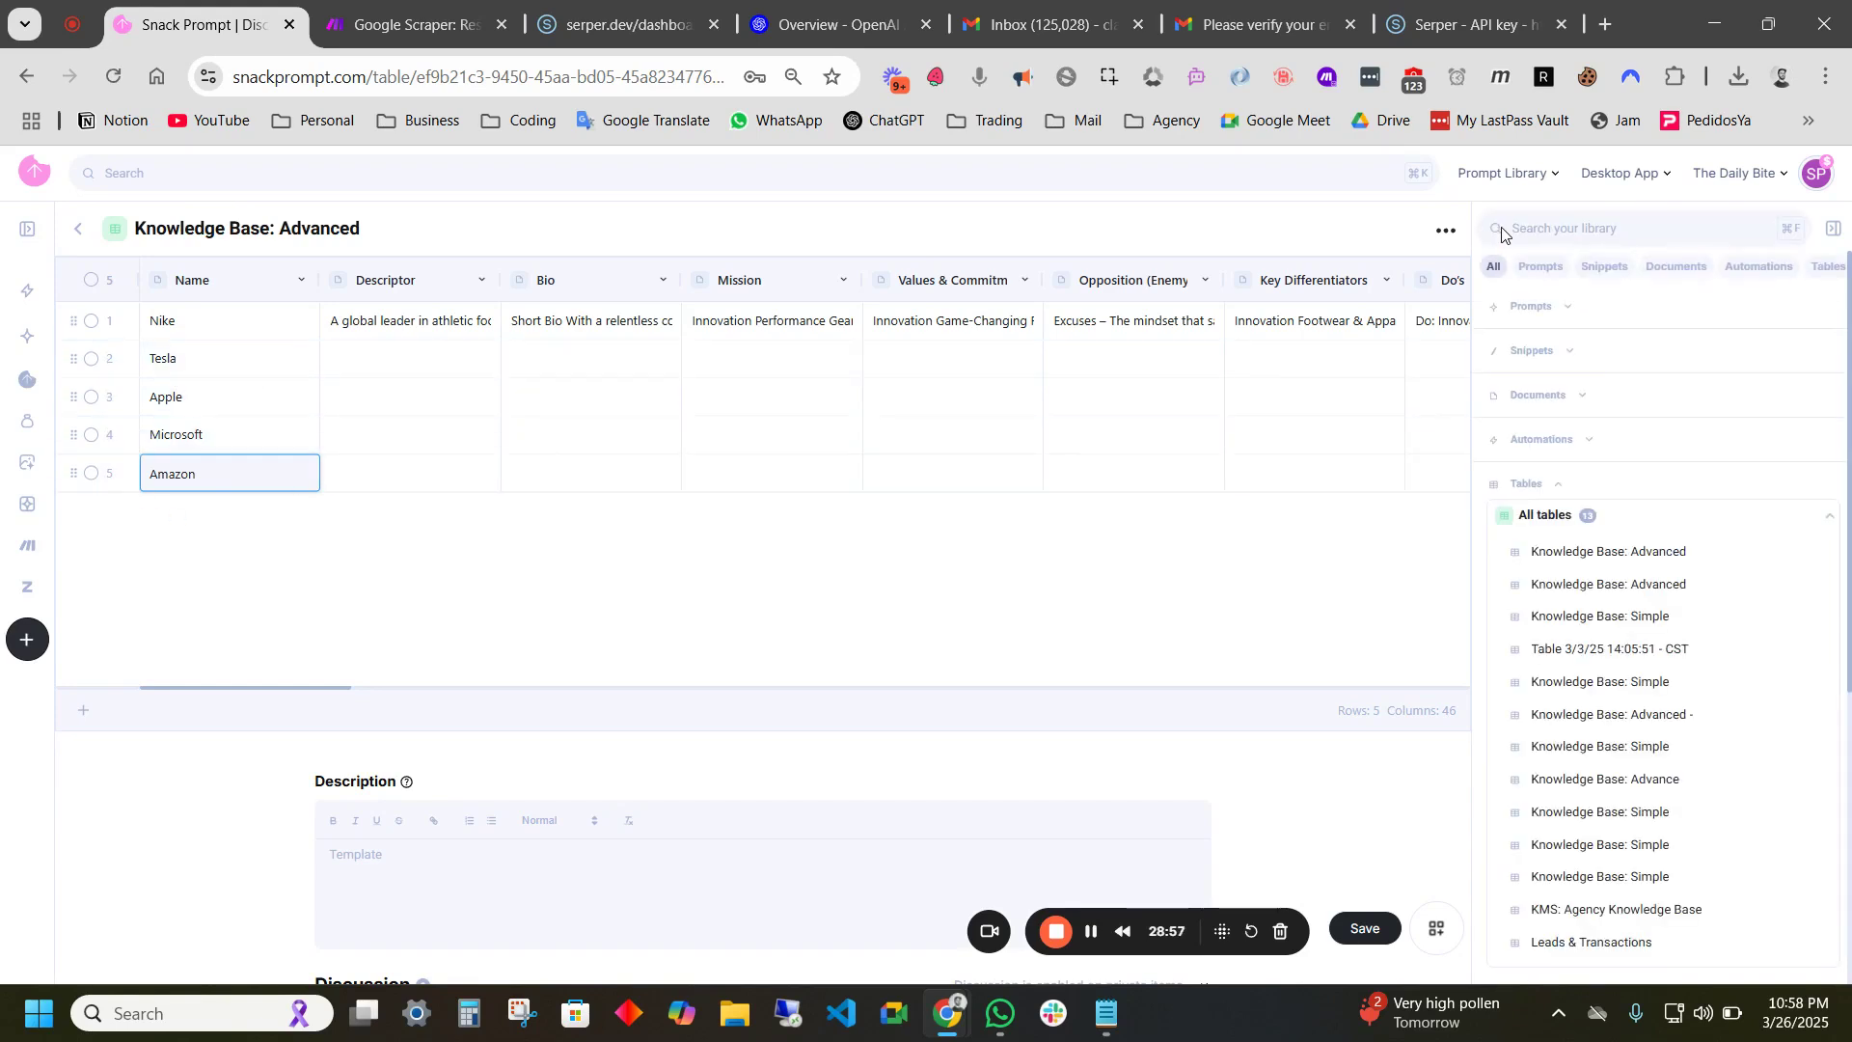
left_click(1558, 486)
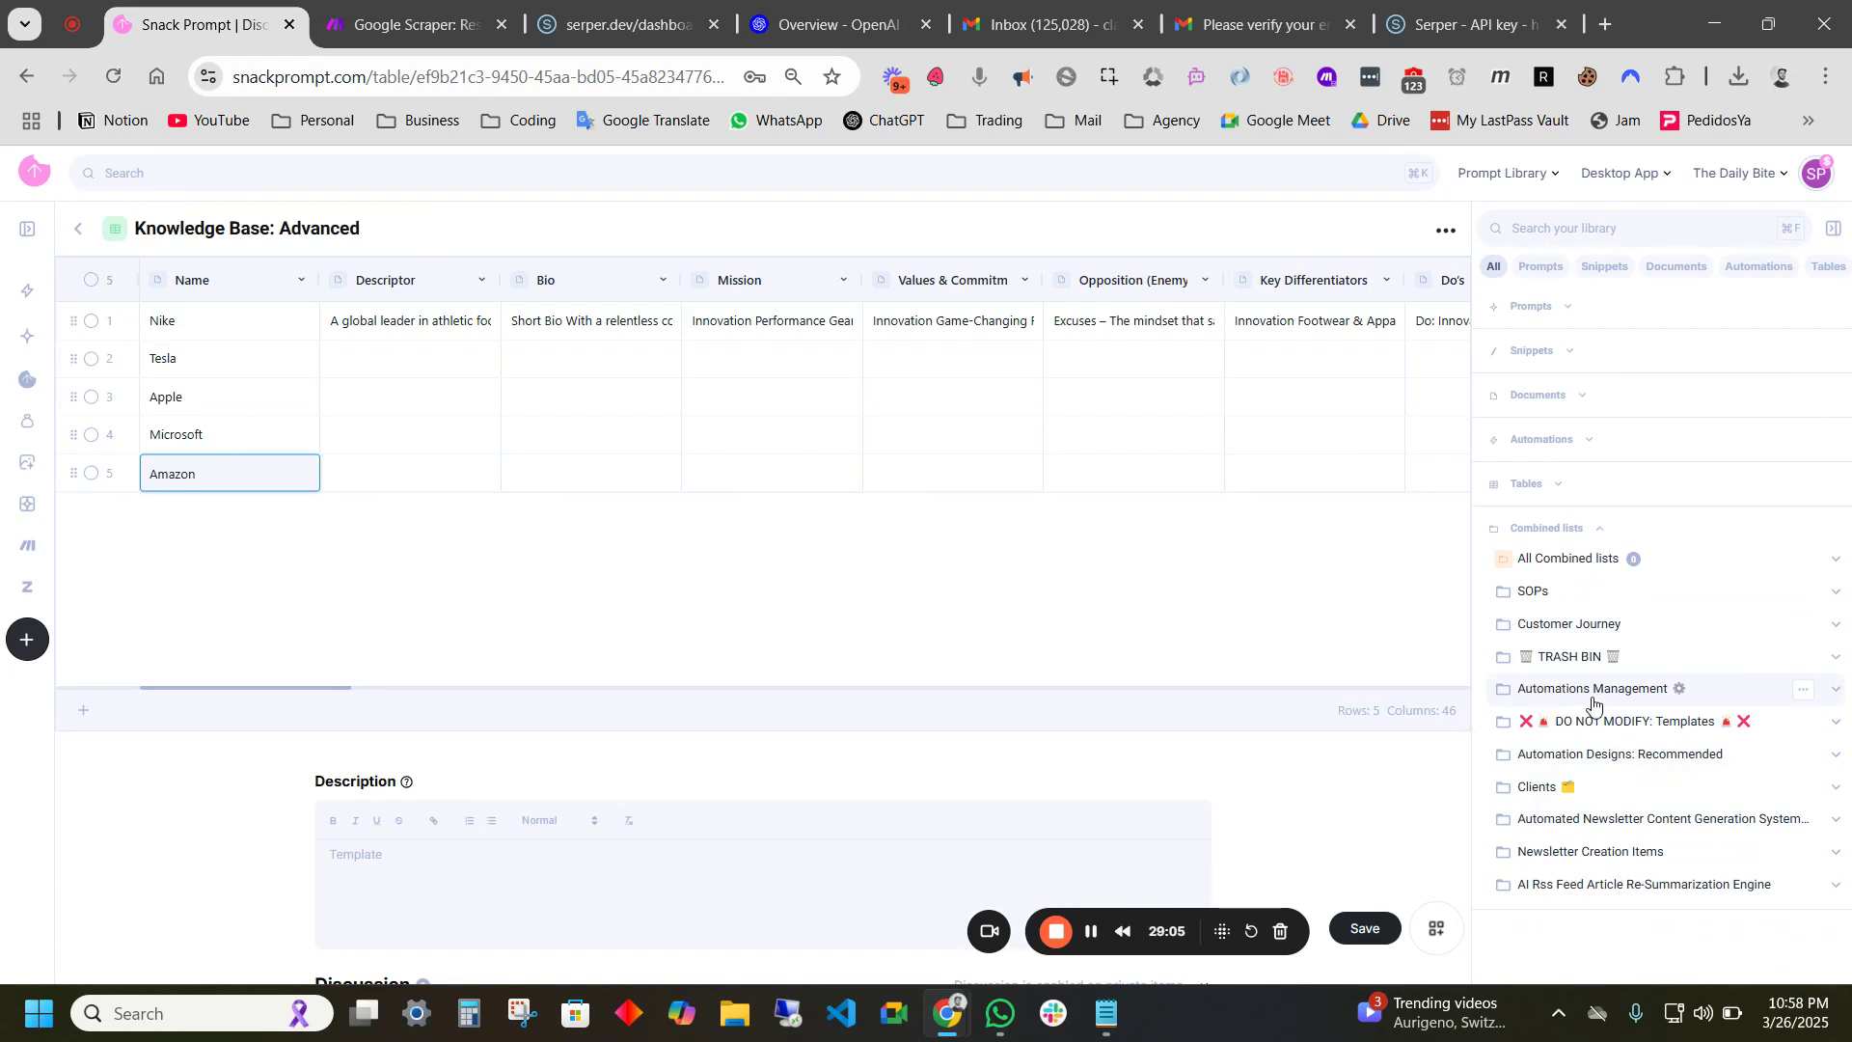
left_click(1592, 701)
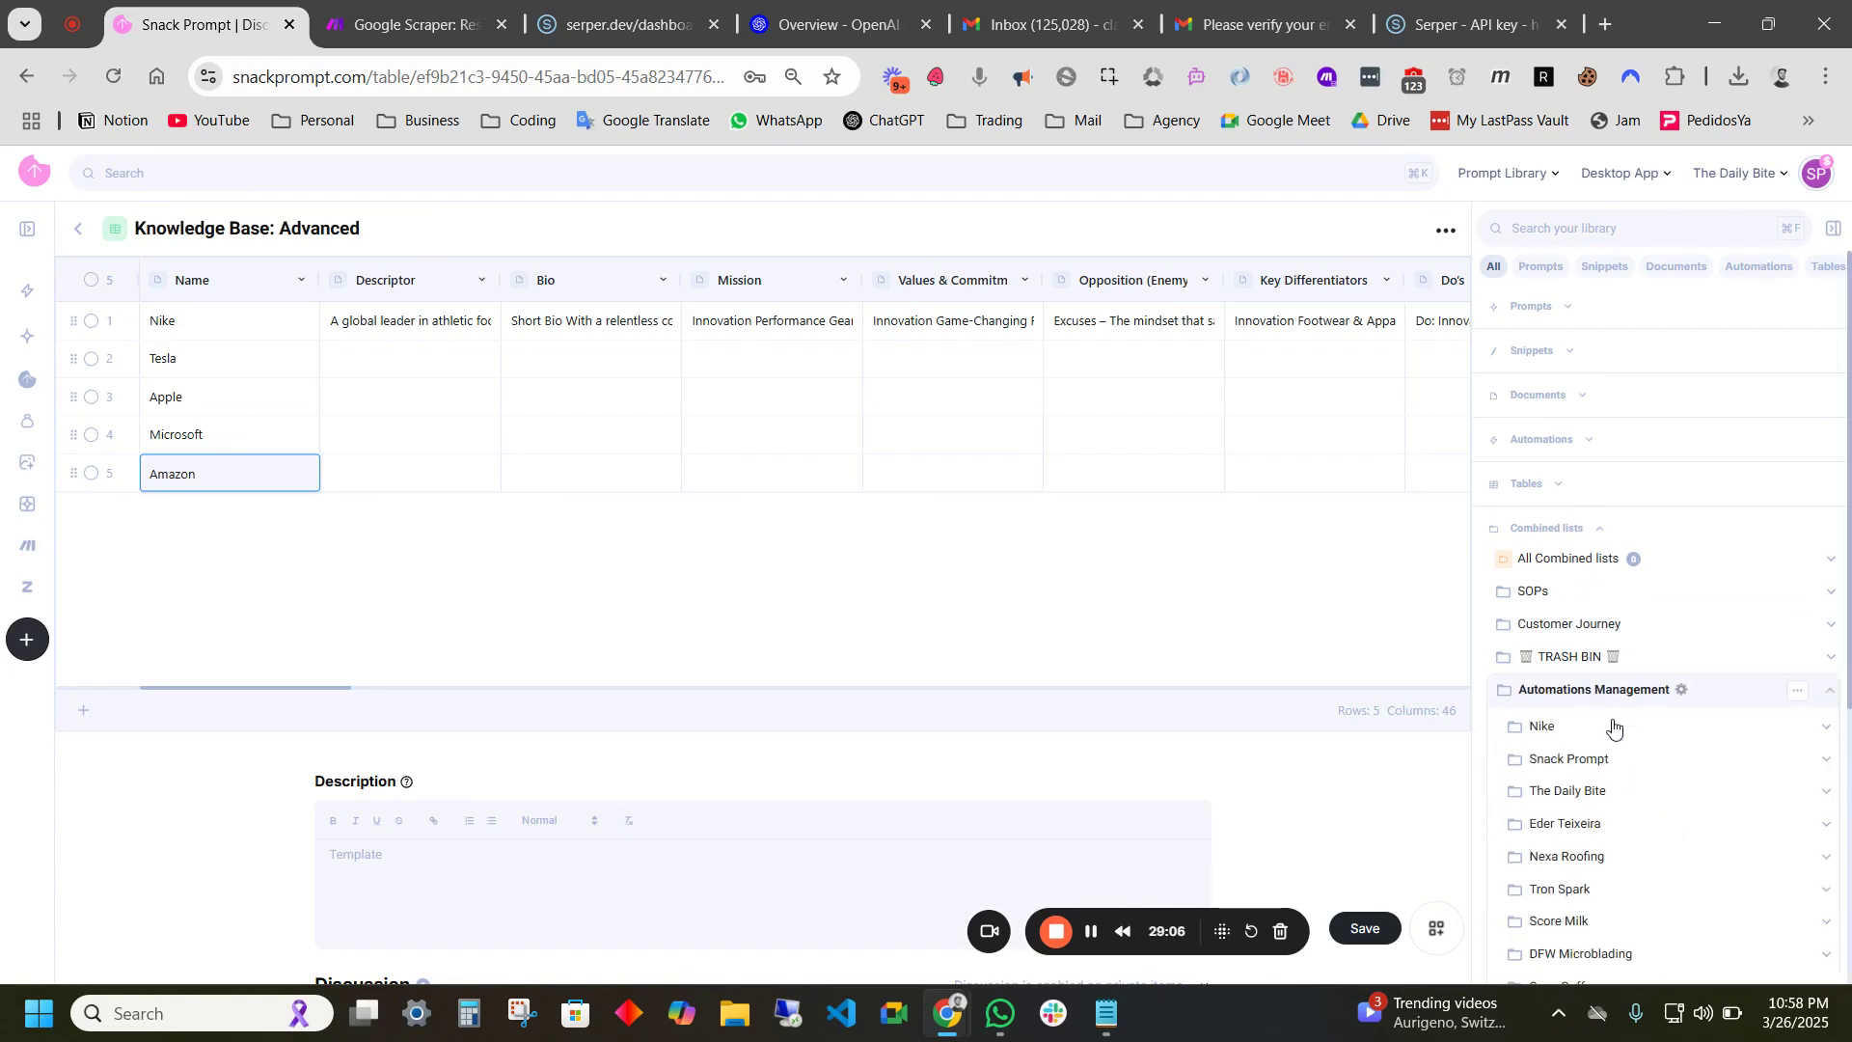
left_click(1565, 698)
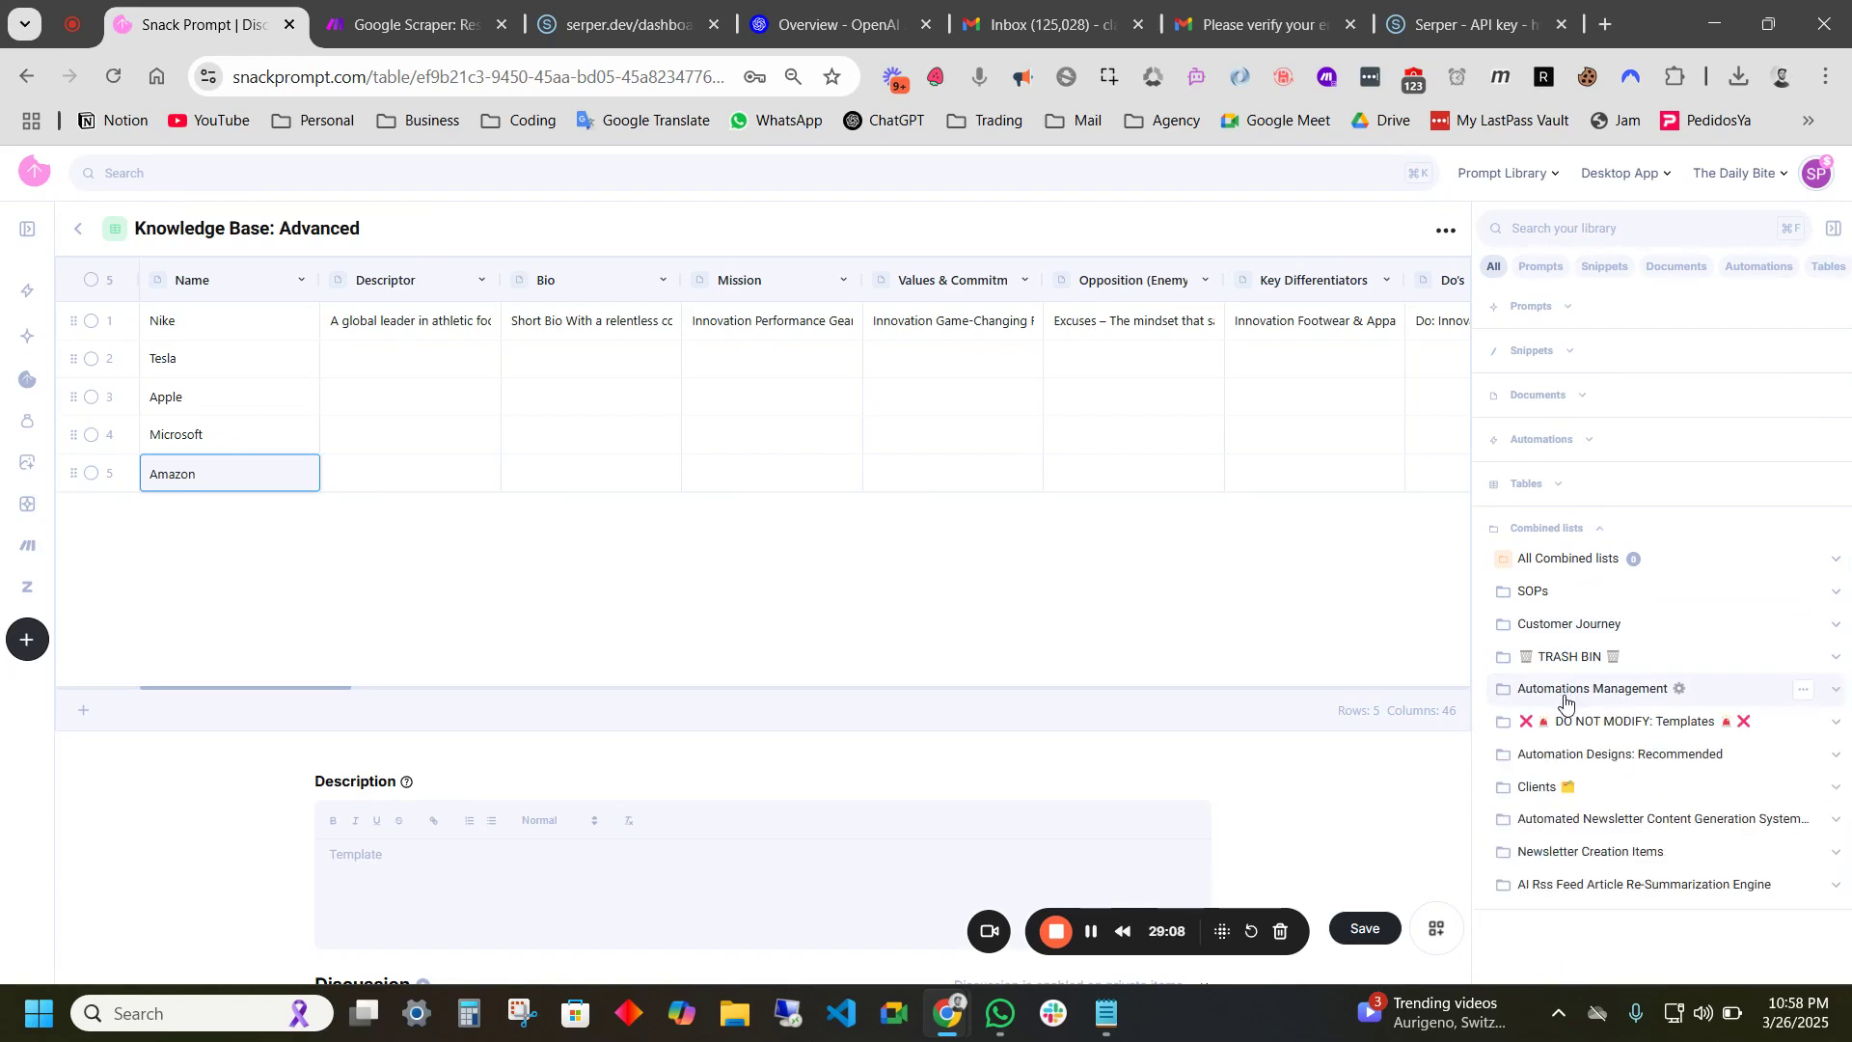
left_click(1582, 793)
- Browse the Clients folder, collapse Nike, and return to the Google Scraper scenario in Make
scroll(1584, 794, "down", 2)
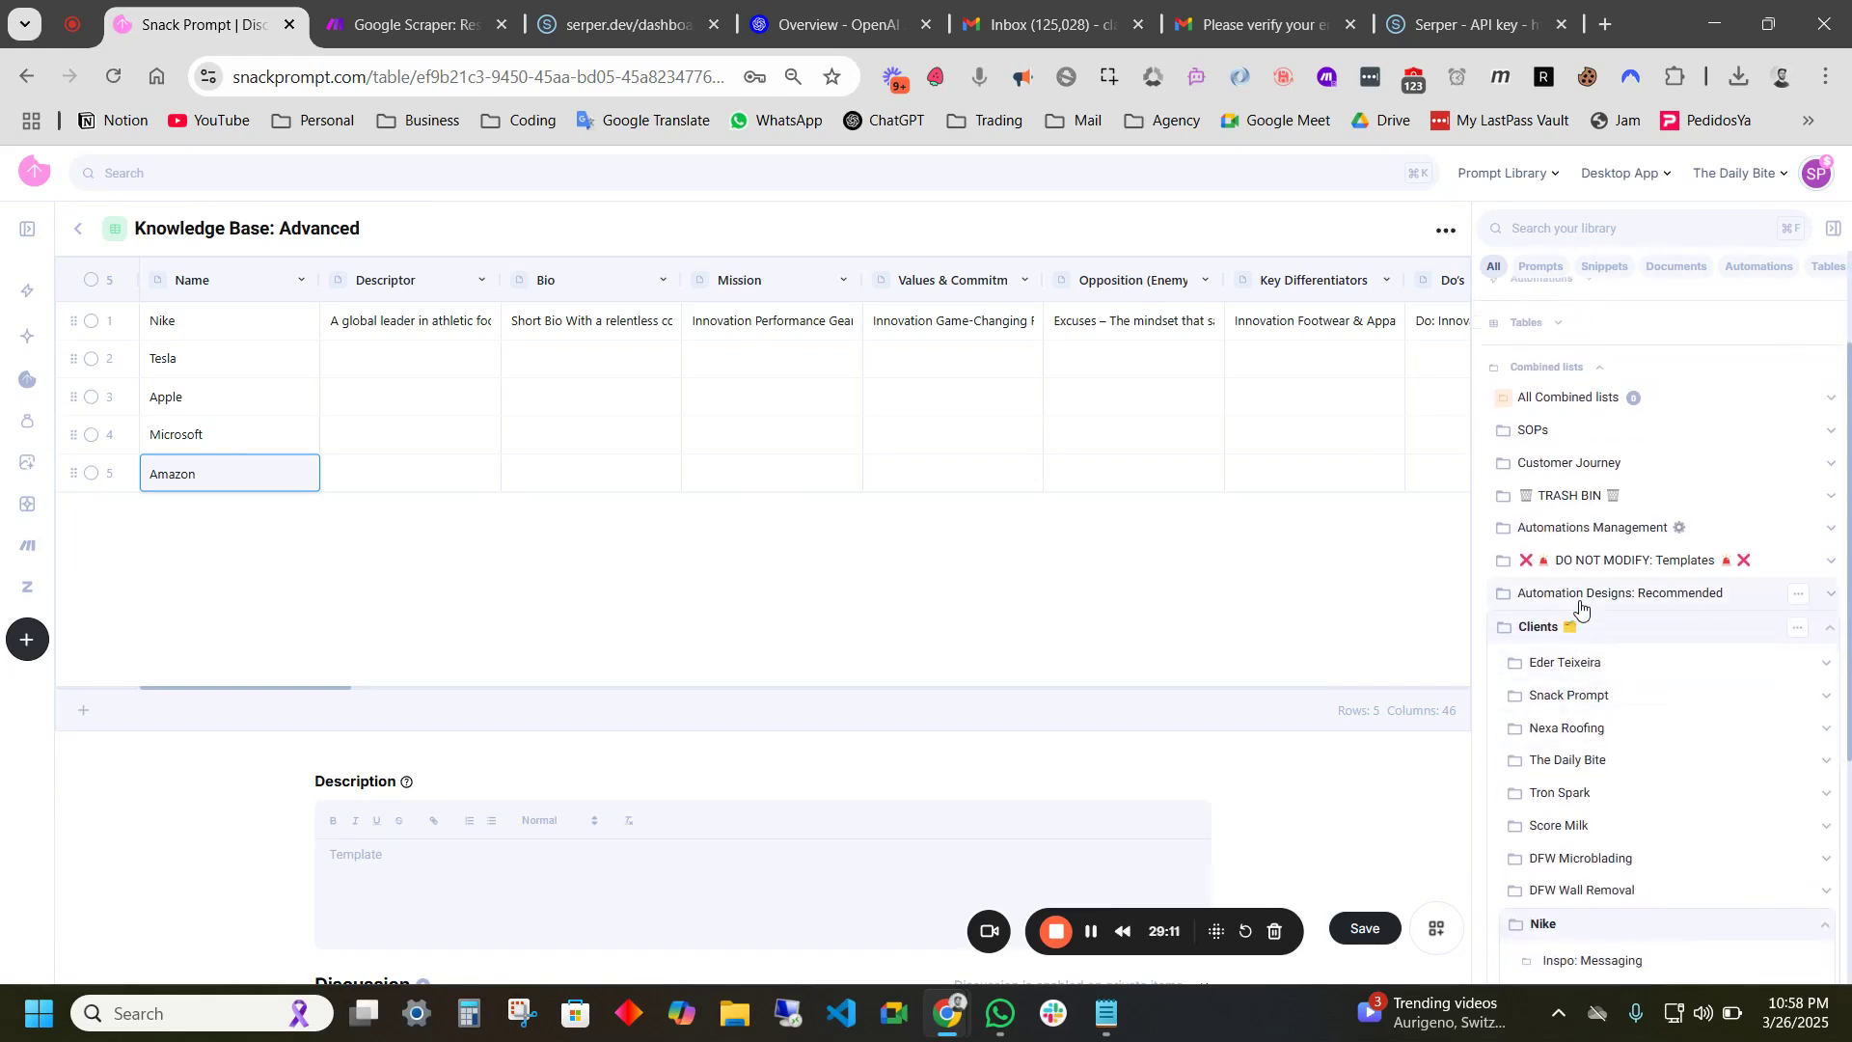
scroll(1543, 742, "down", 3)
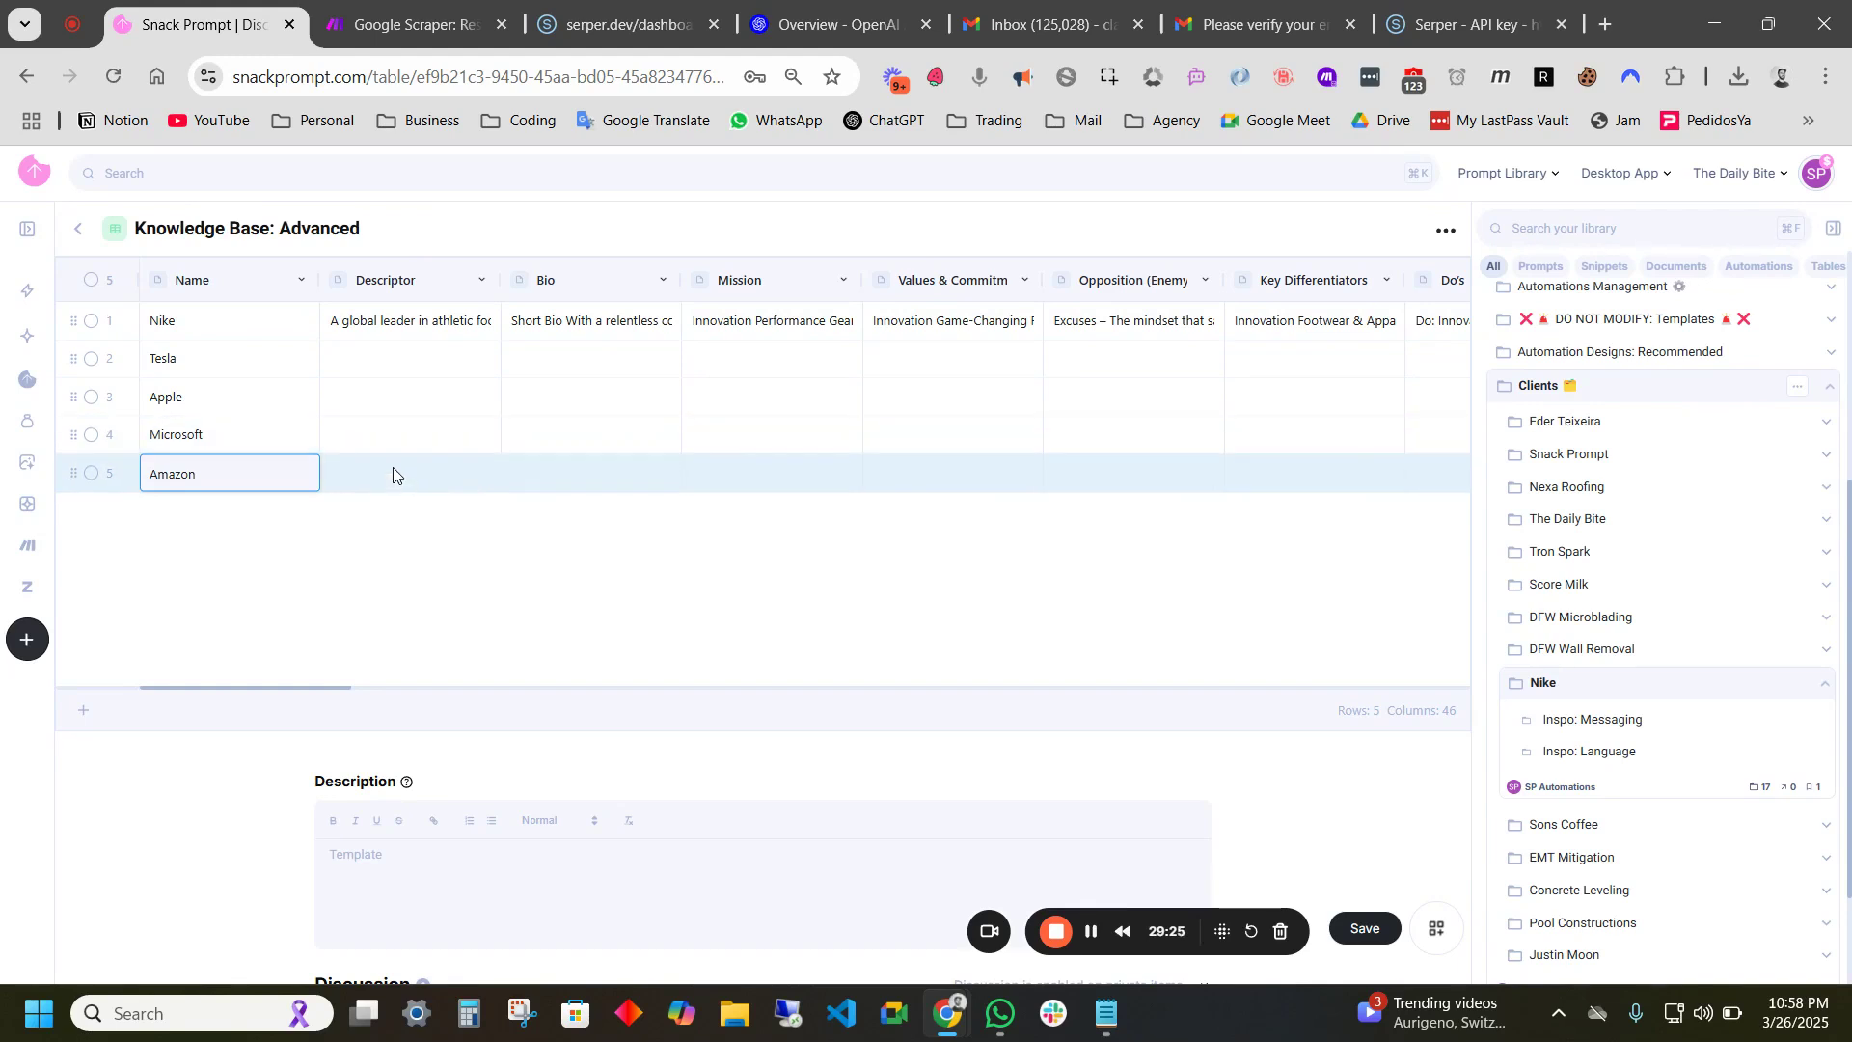
left_click(1553, 684)
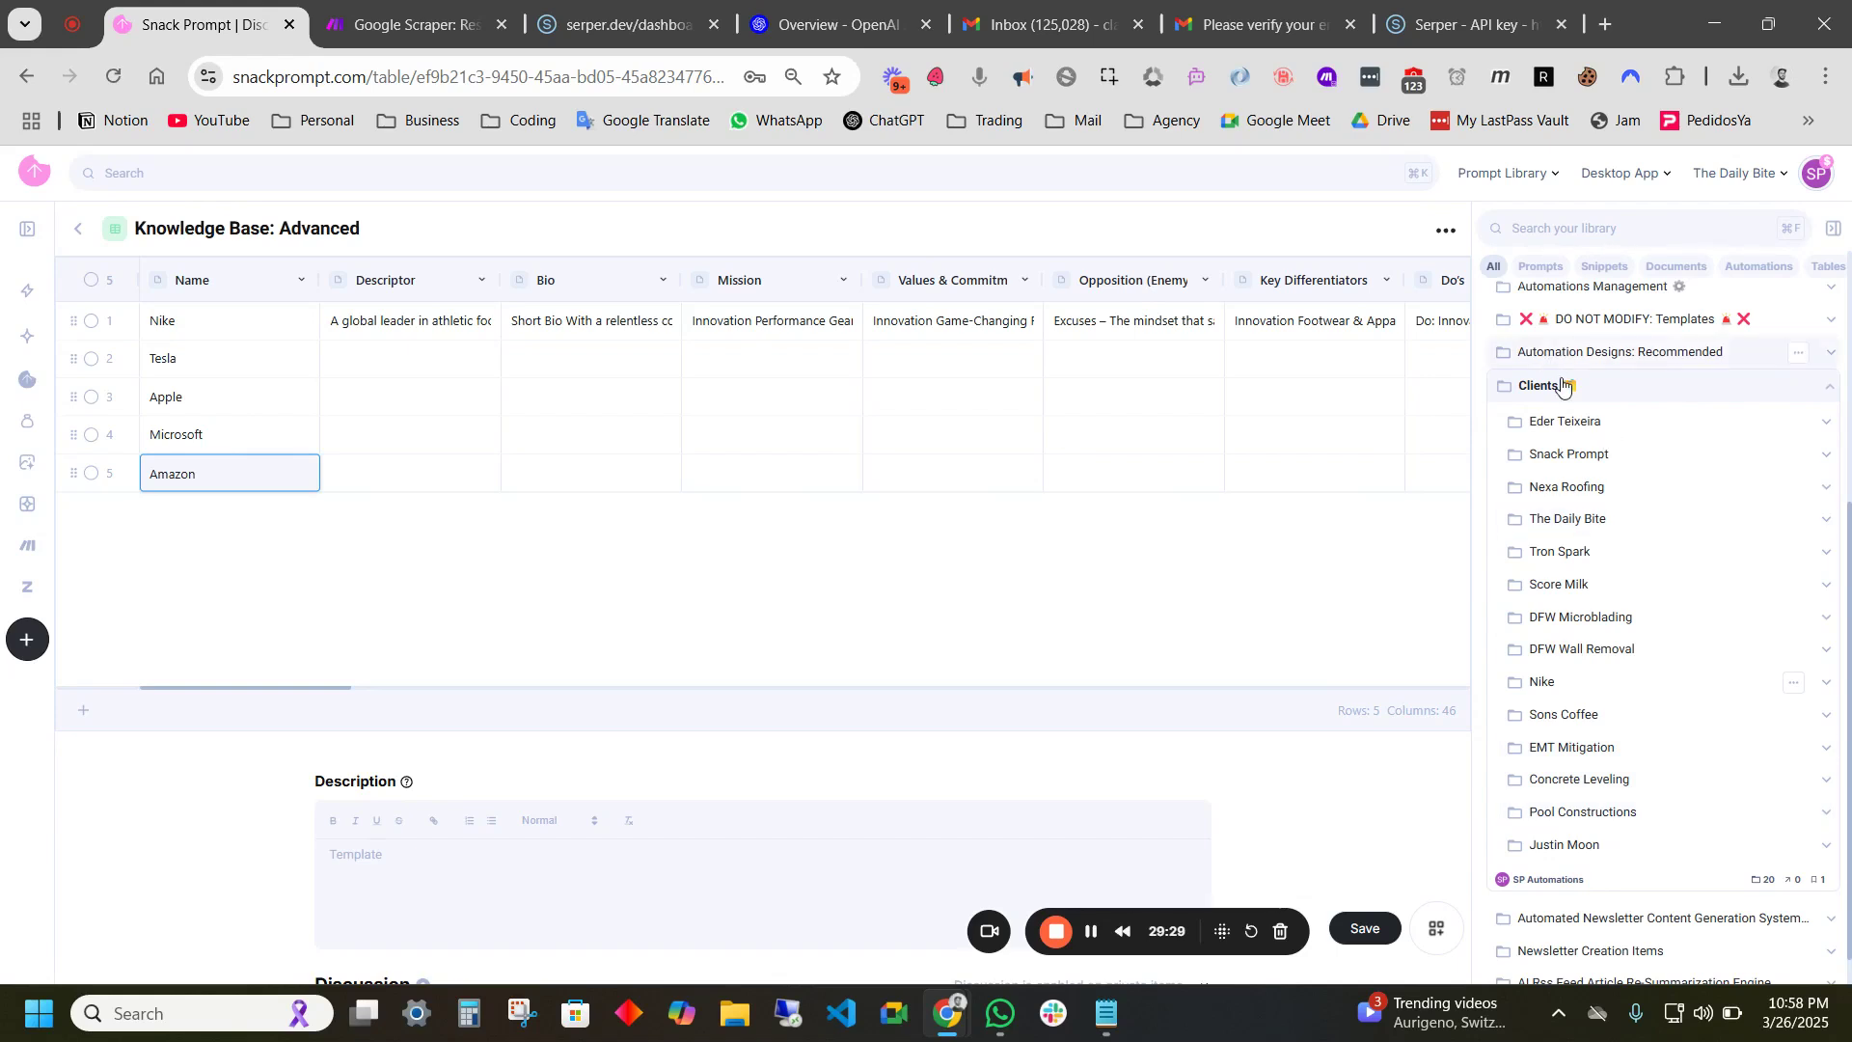
scroll(1606, 454, "up", 1)
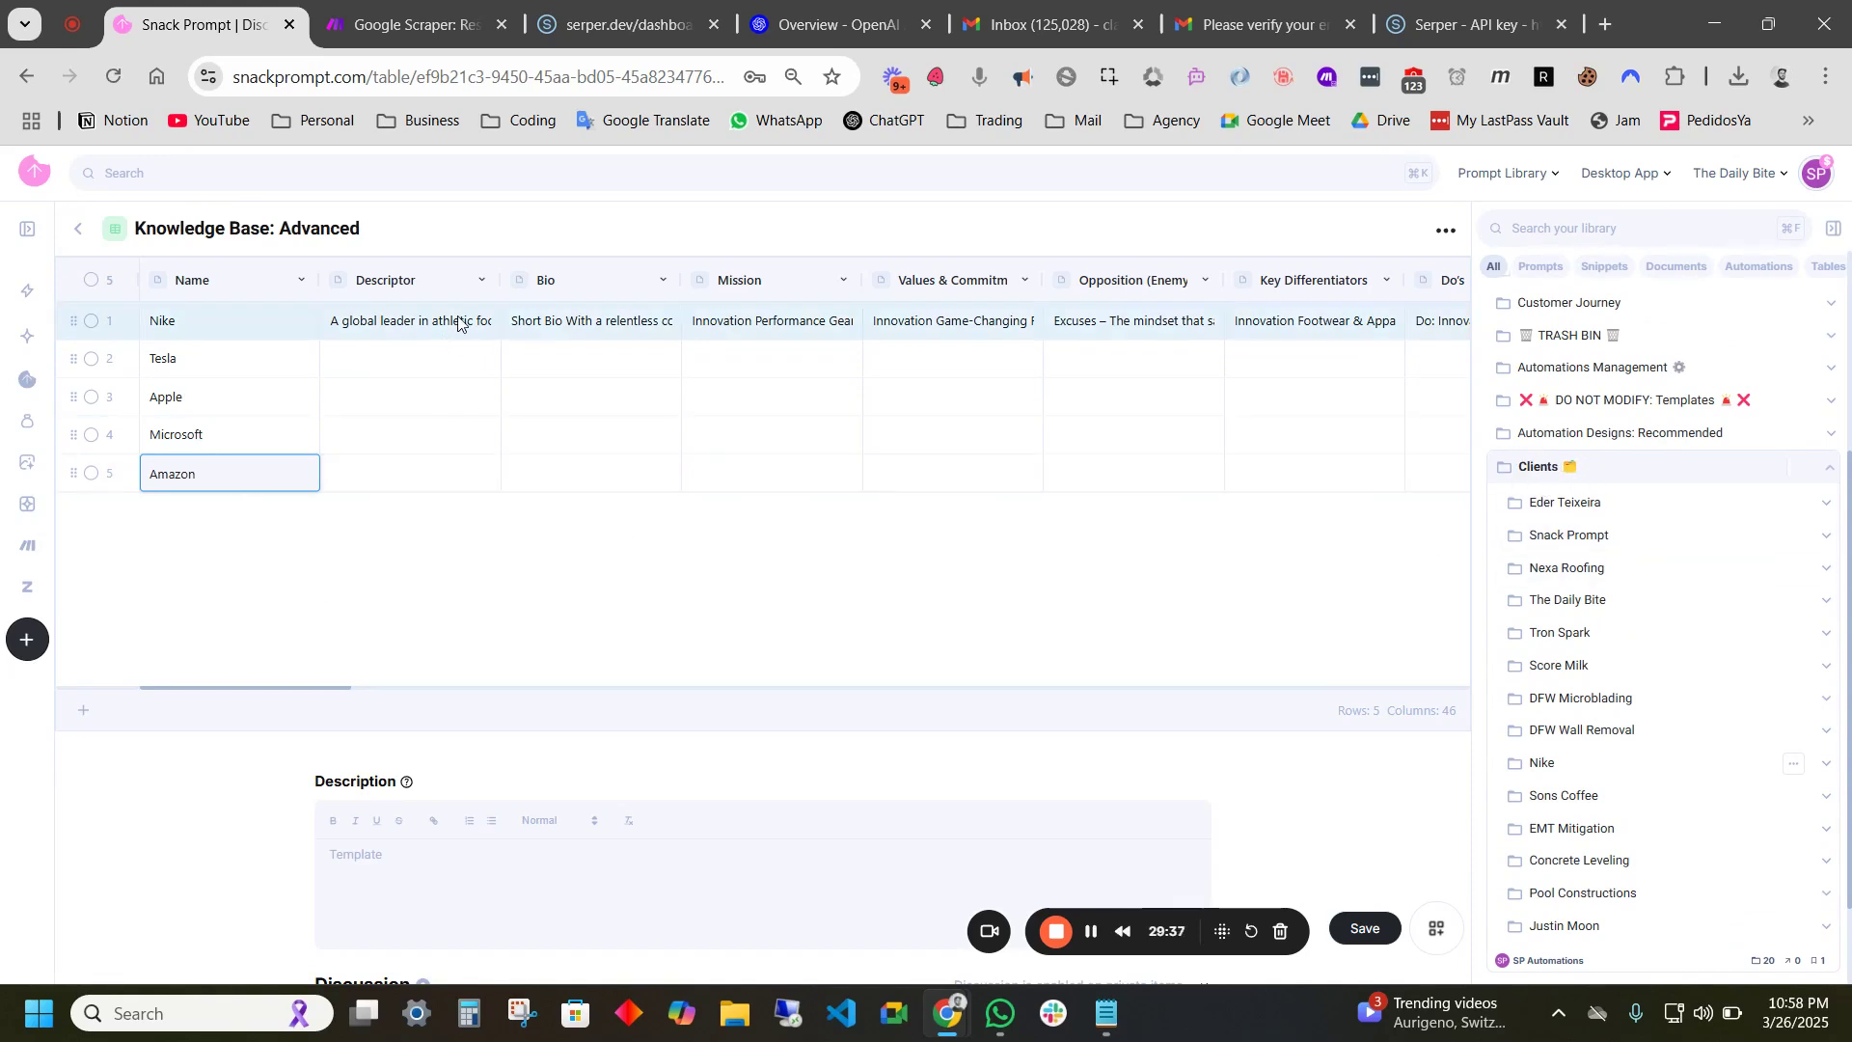
scroll(1543, 463, "down", 1)
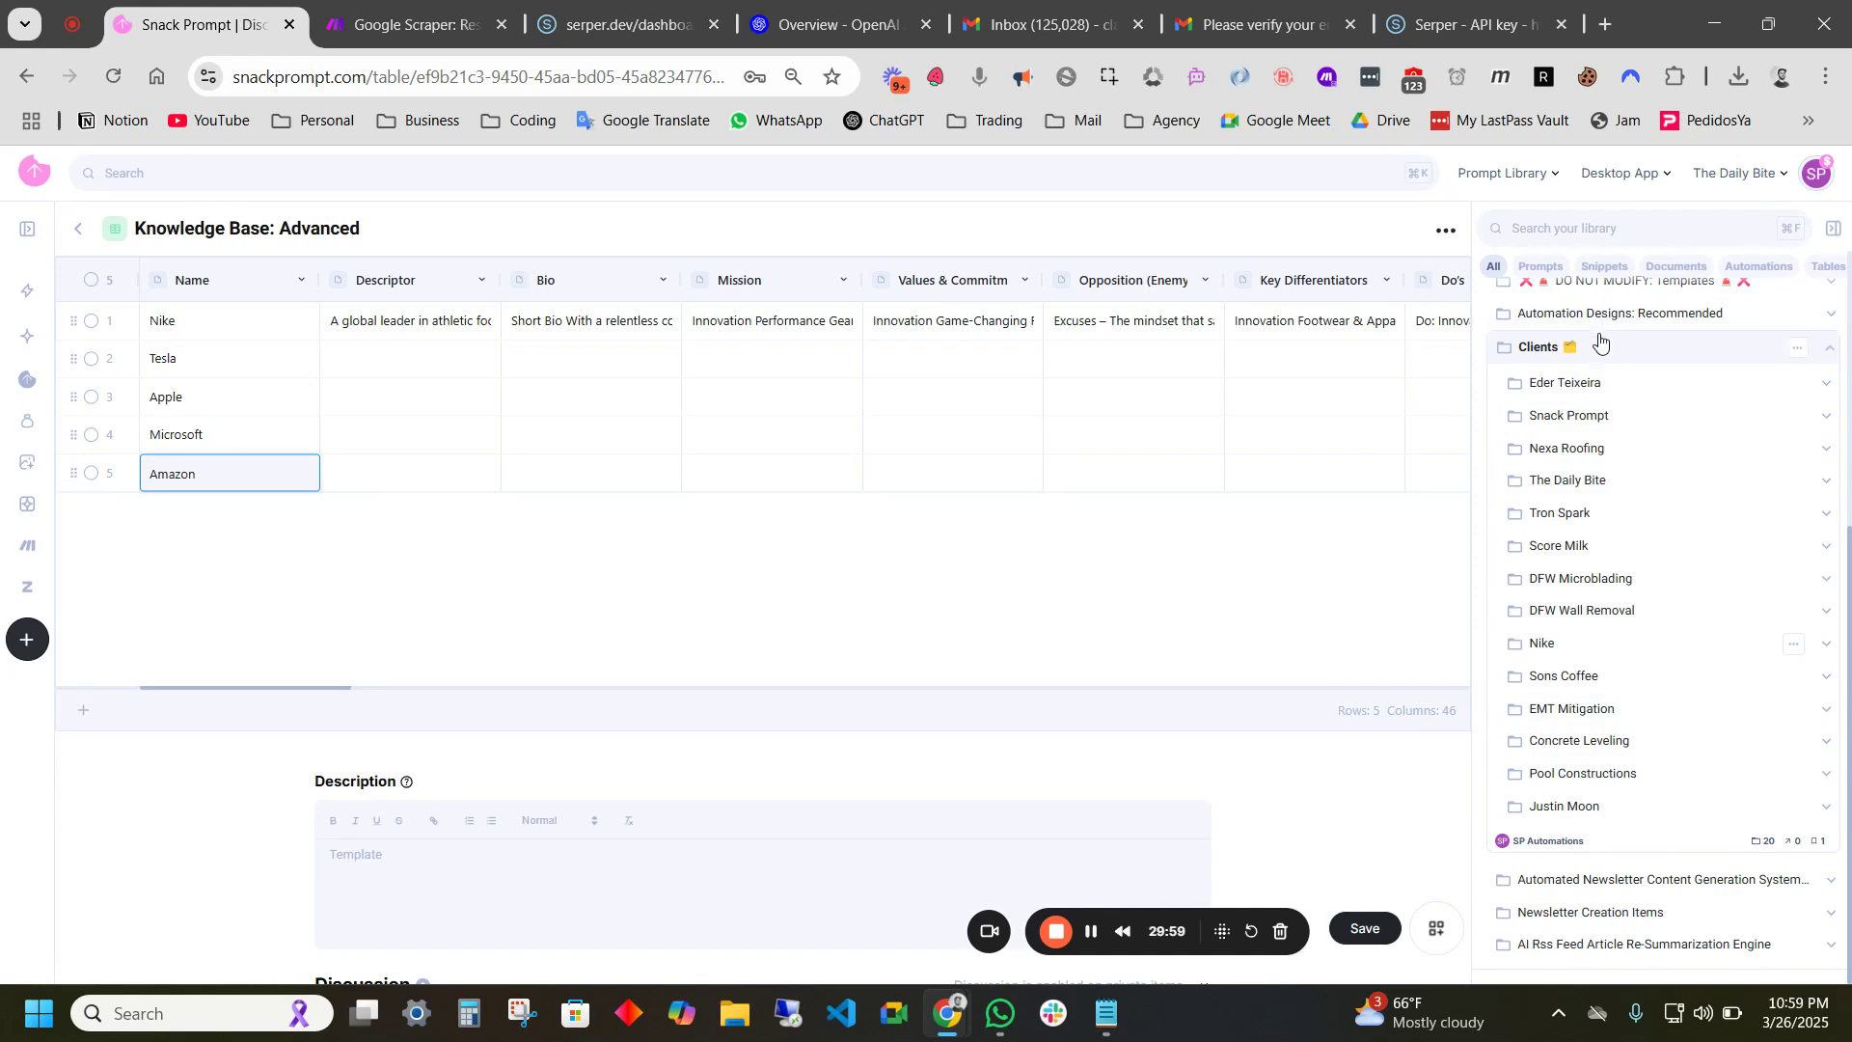
scroll(1603, 420, "up", 1)
scroll(1604, 420, "up", 1)
scroll(1615, 477, "up", 1)
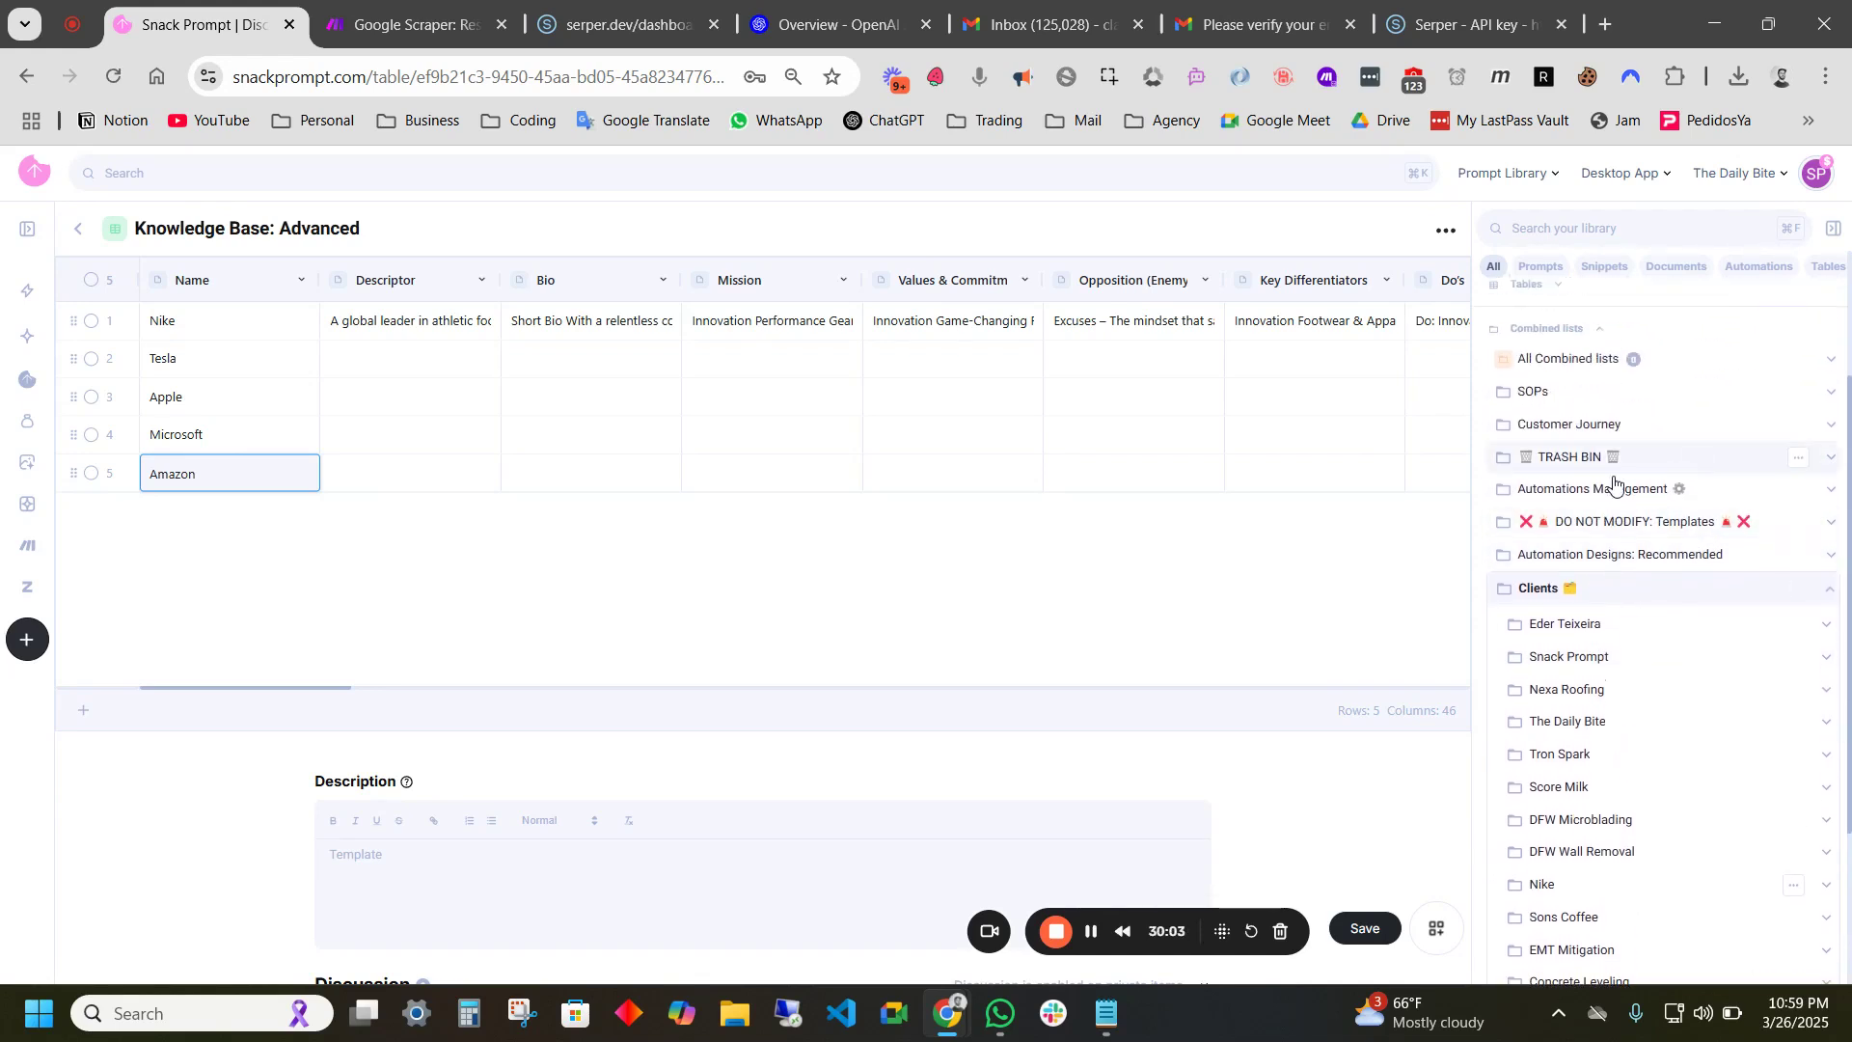
left_click(405, 24)
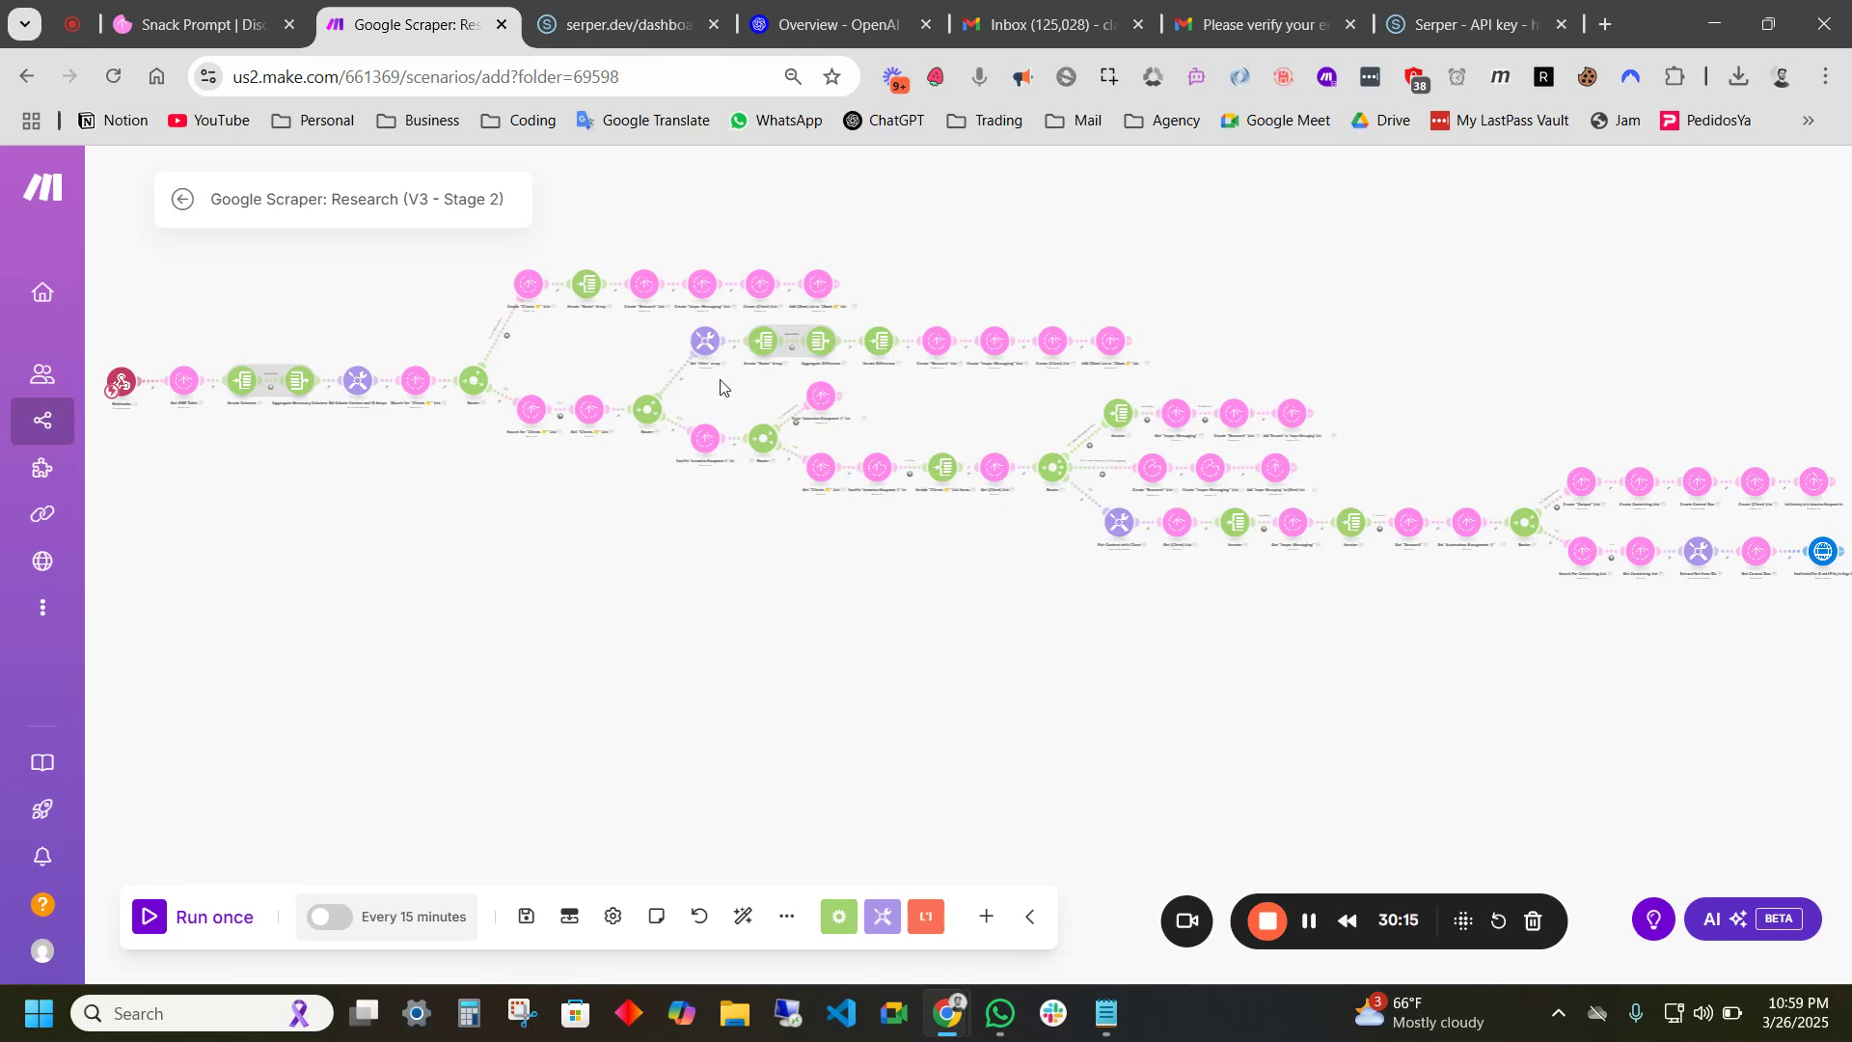
scroll(620, 517, "up", 5)
scroll(566, 575, "up", 3)
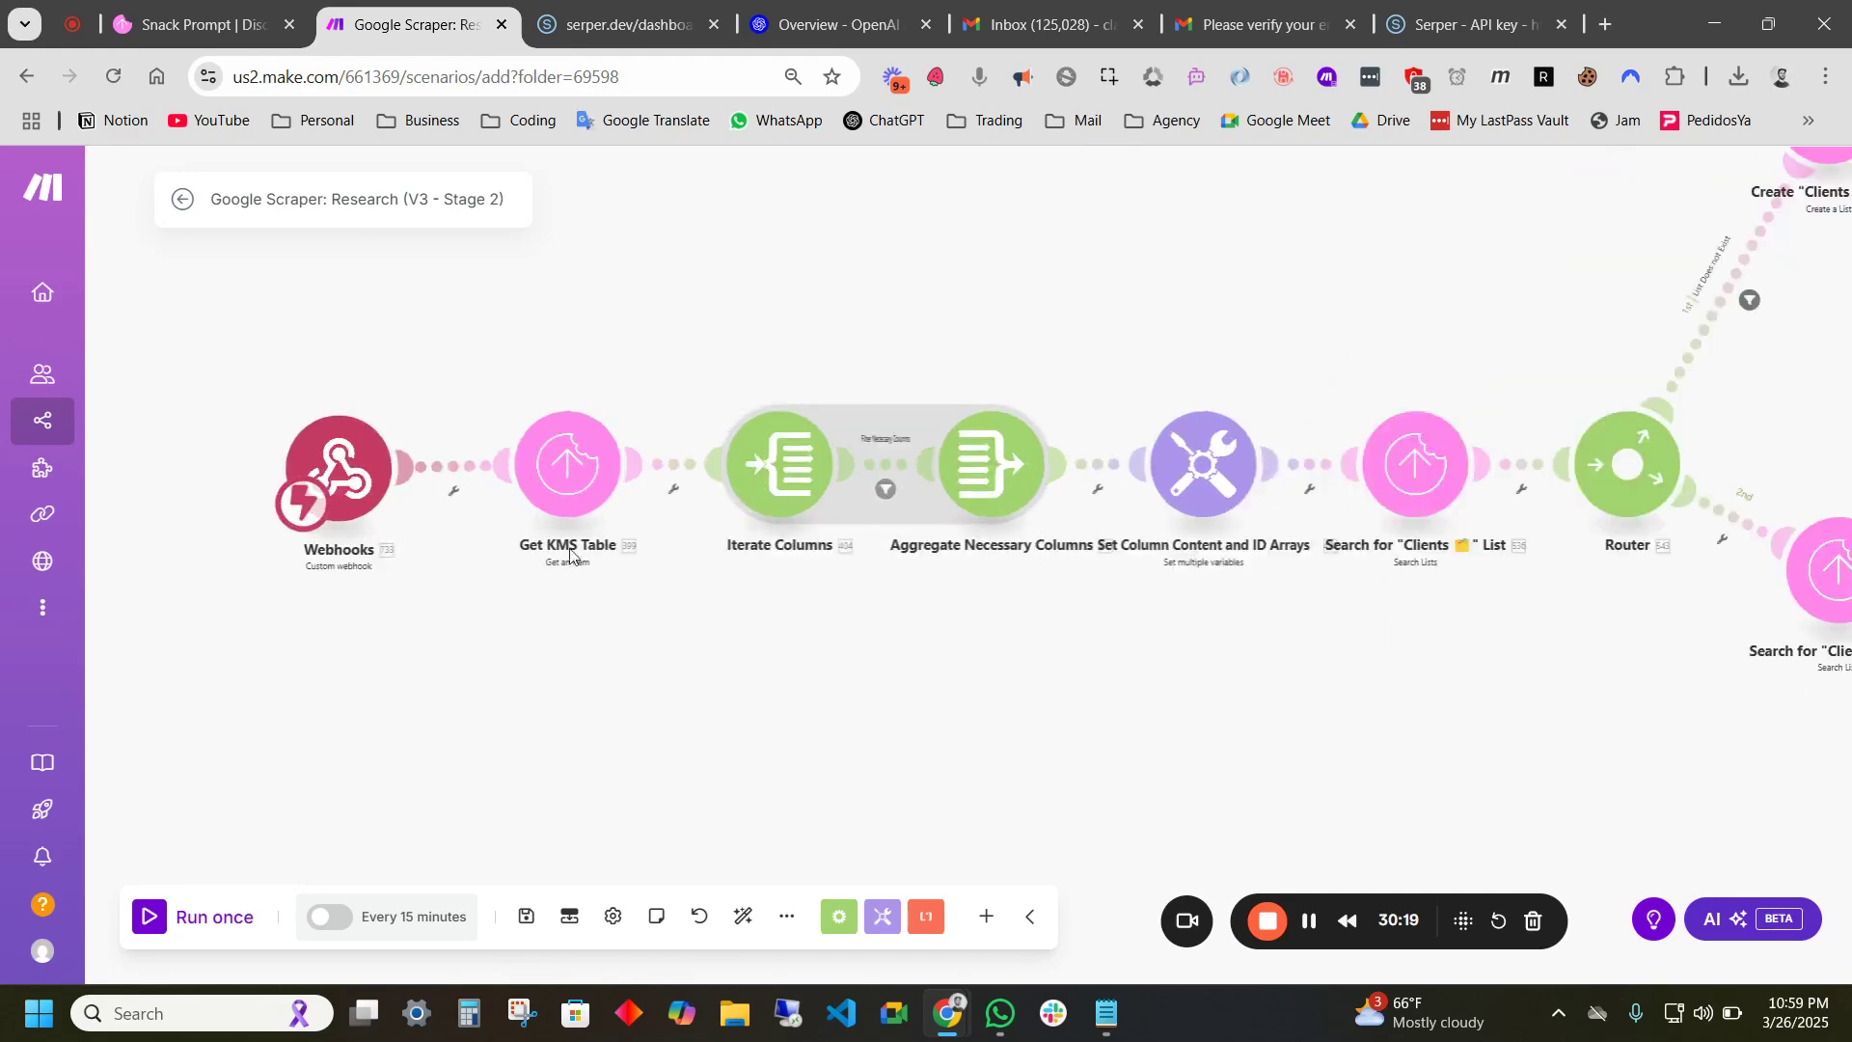
scroll(566, 505, "down", 3)
left_click(201, 24)
left_click(376, 22)
left_click_drag(923, 401, 821, 396)
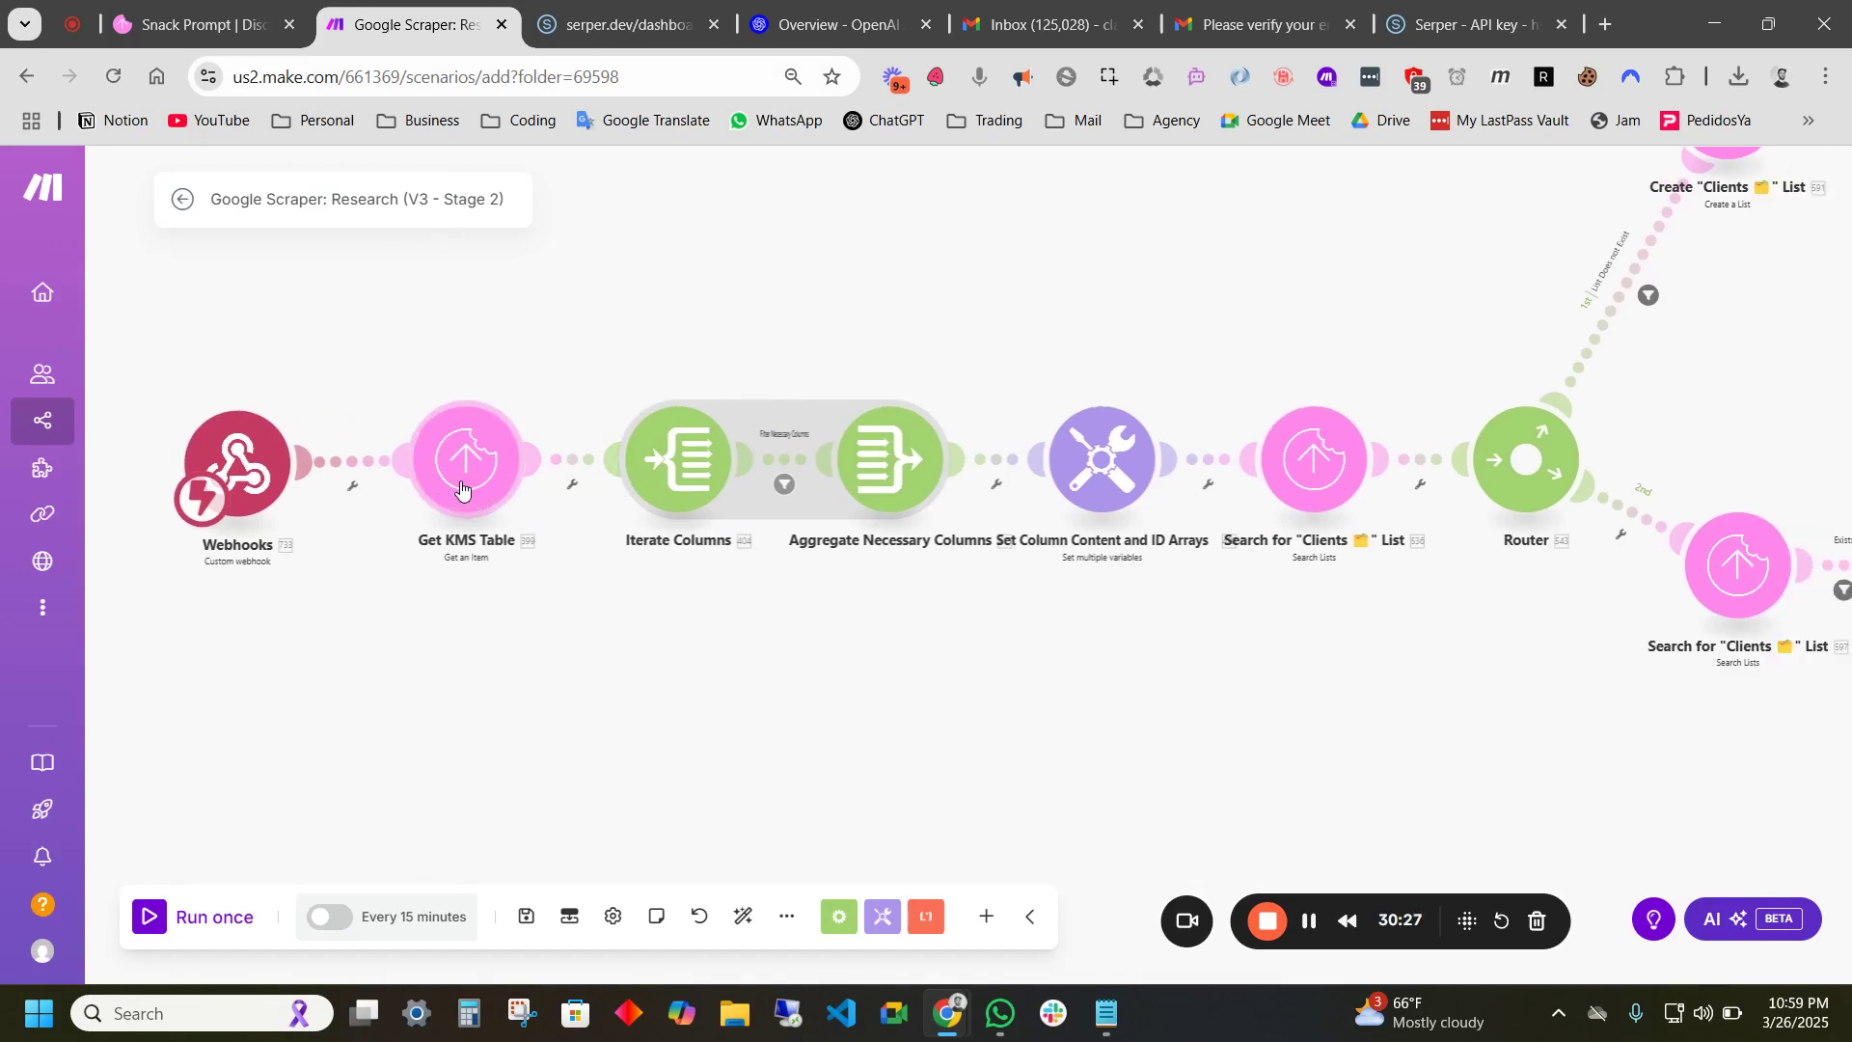
left_click_drag(819, 608, 726, 606)
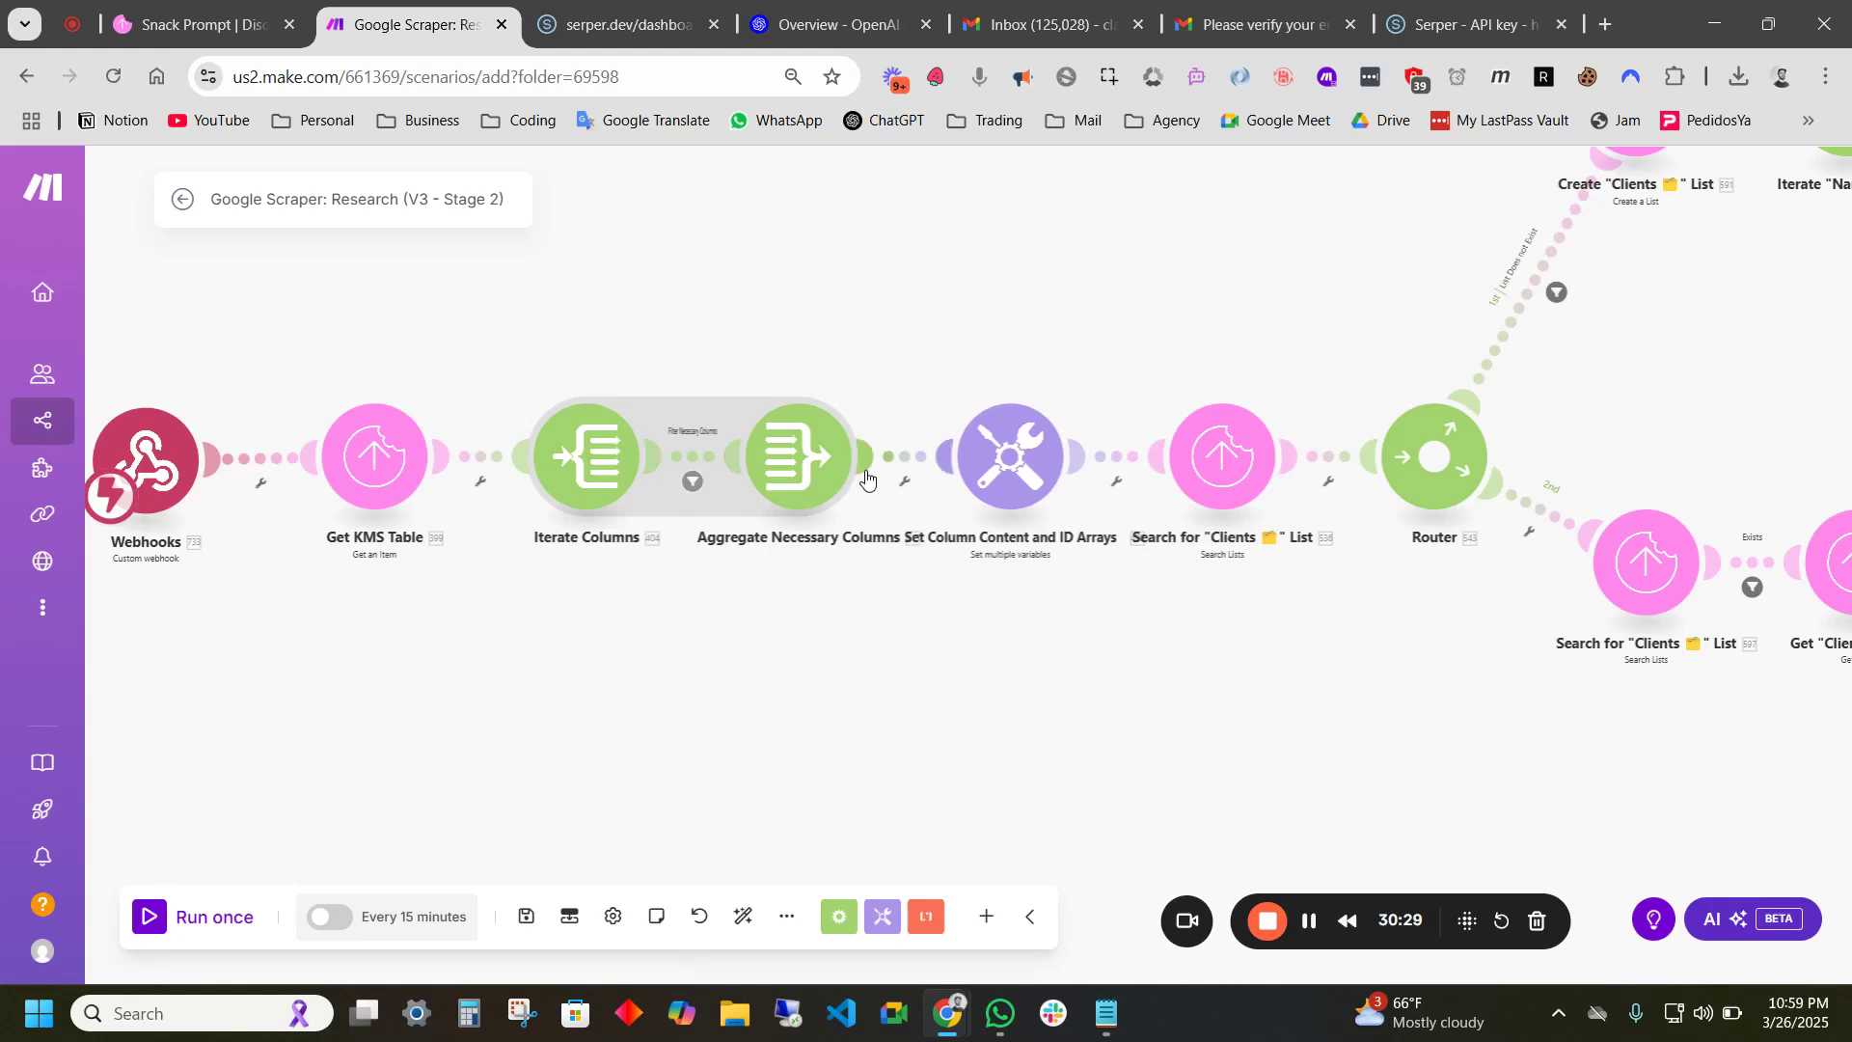
left_click_drag(926, 628, 817, 627)
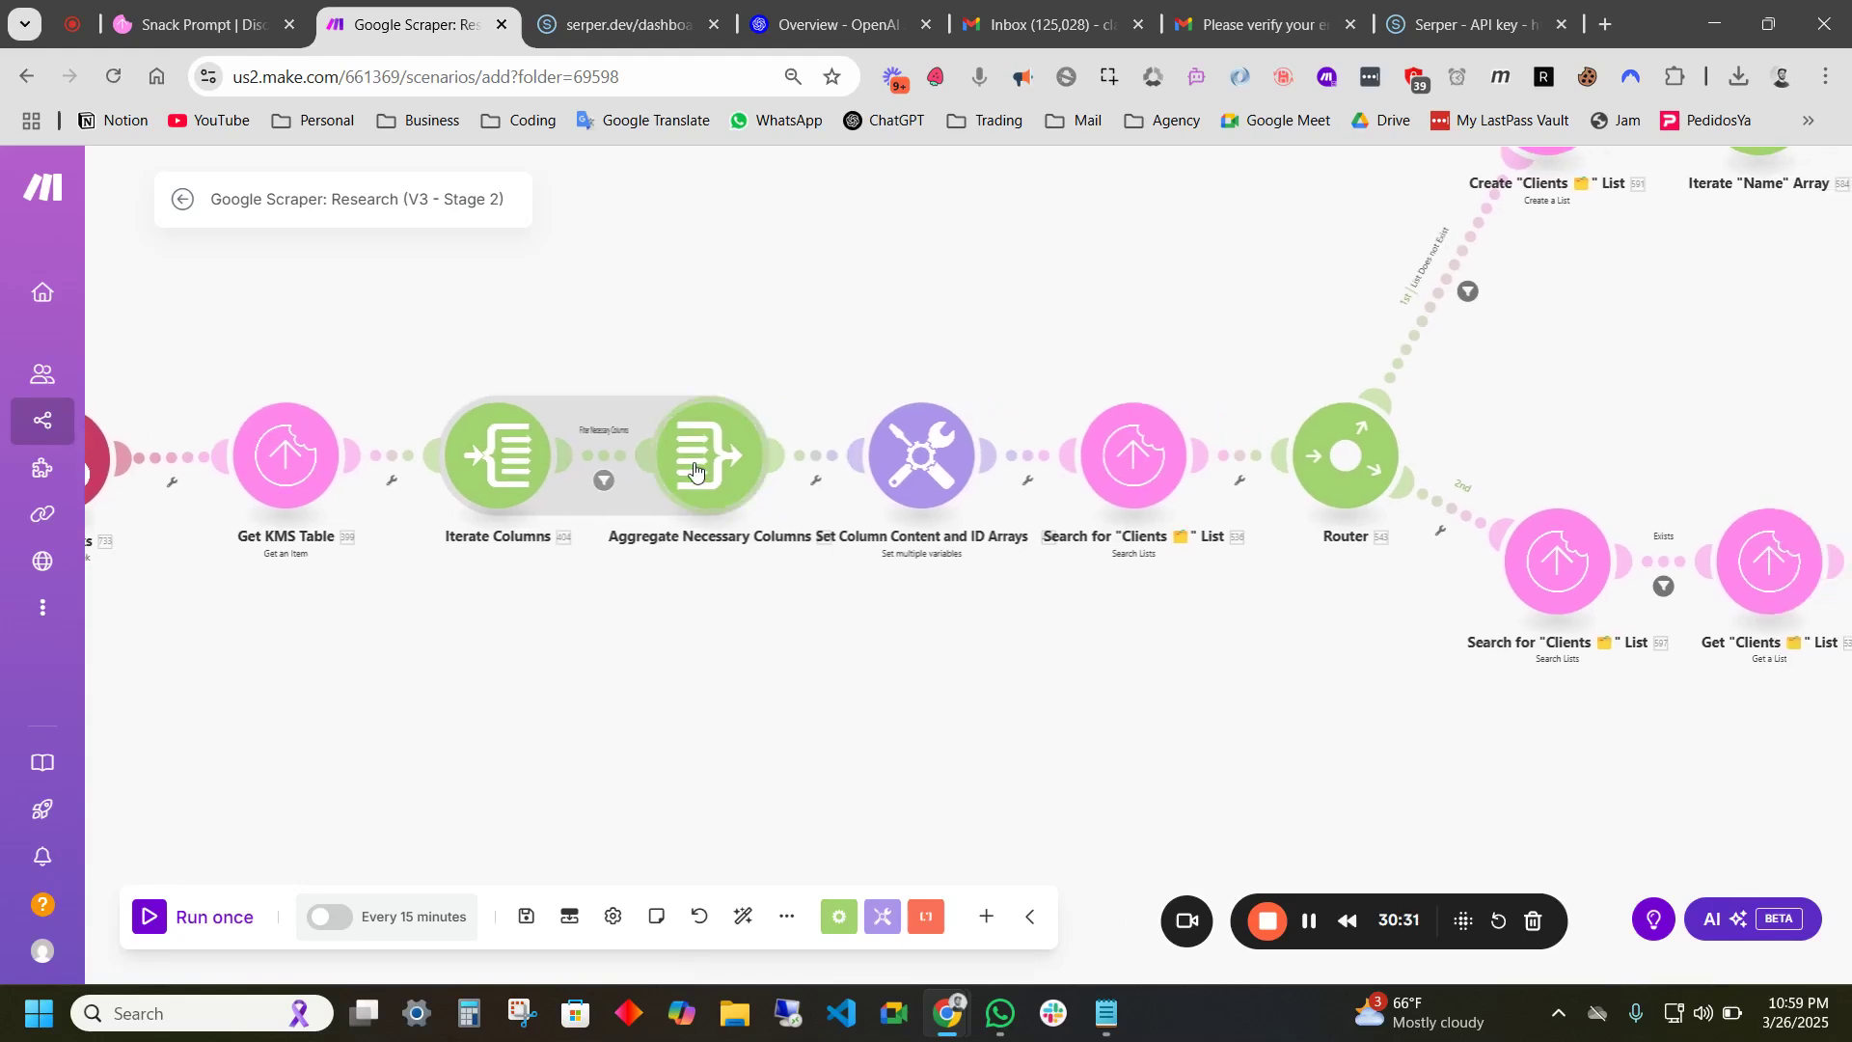
scroll(1032, 602, "down", 2)
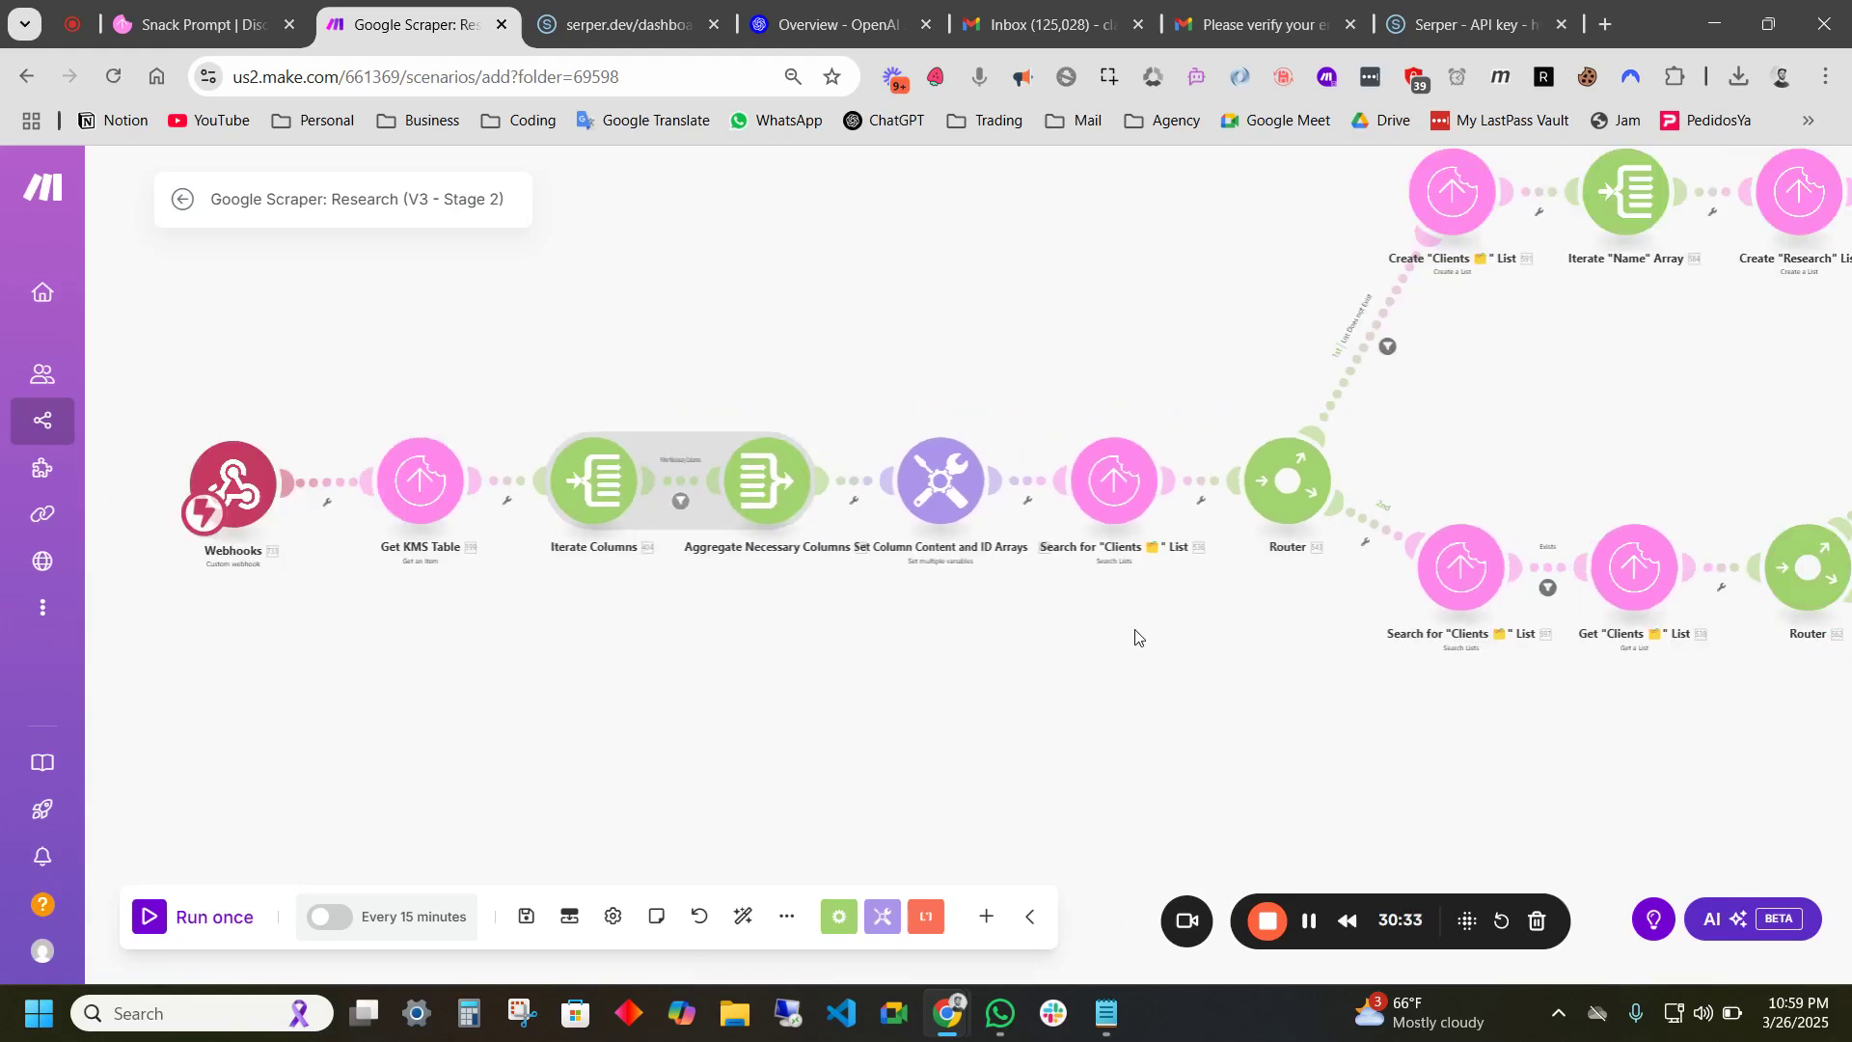
left_click_drag(1143, 636, 680, 595)
left_click_drag(921, 649, 868, 679)
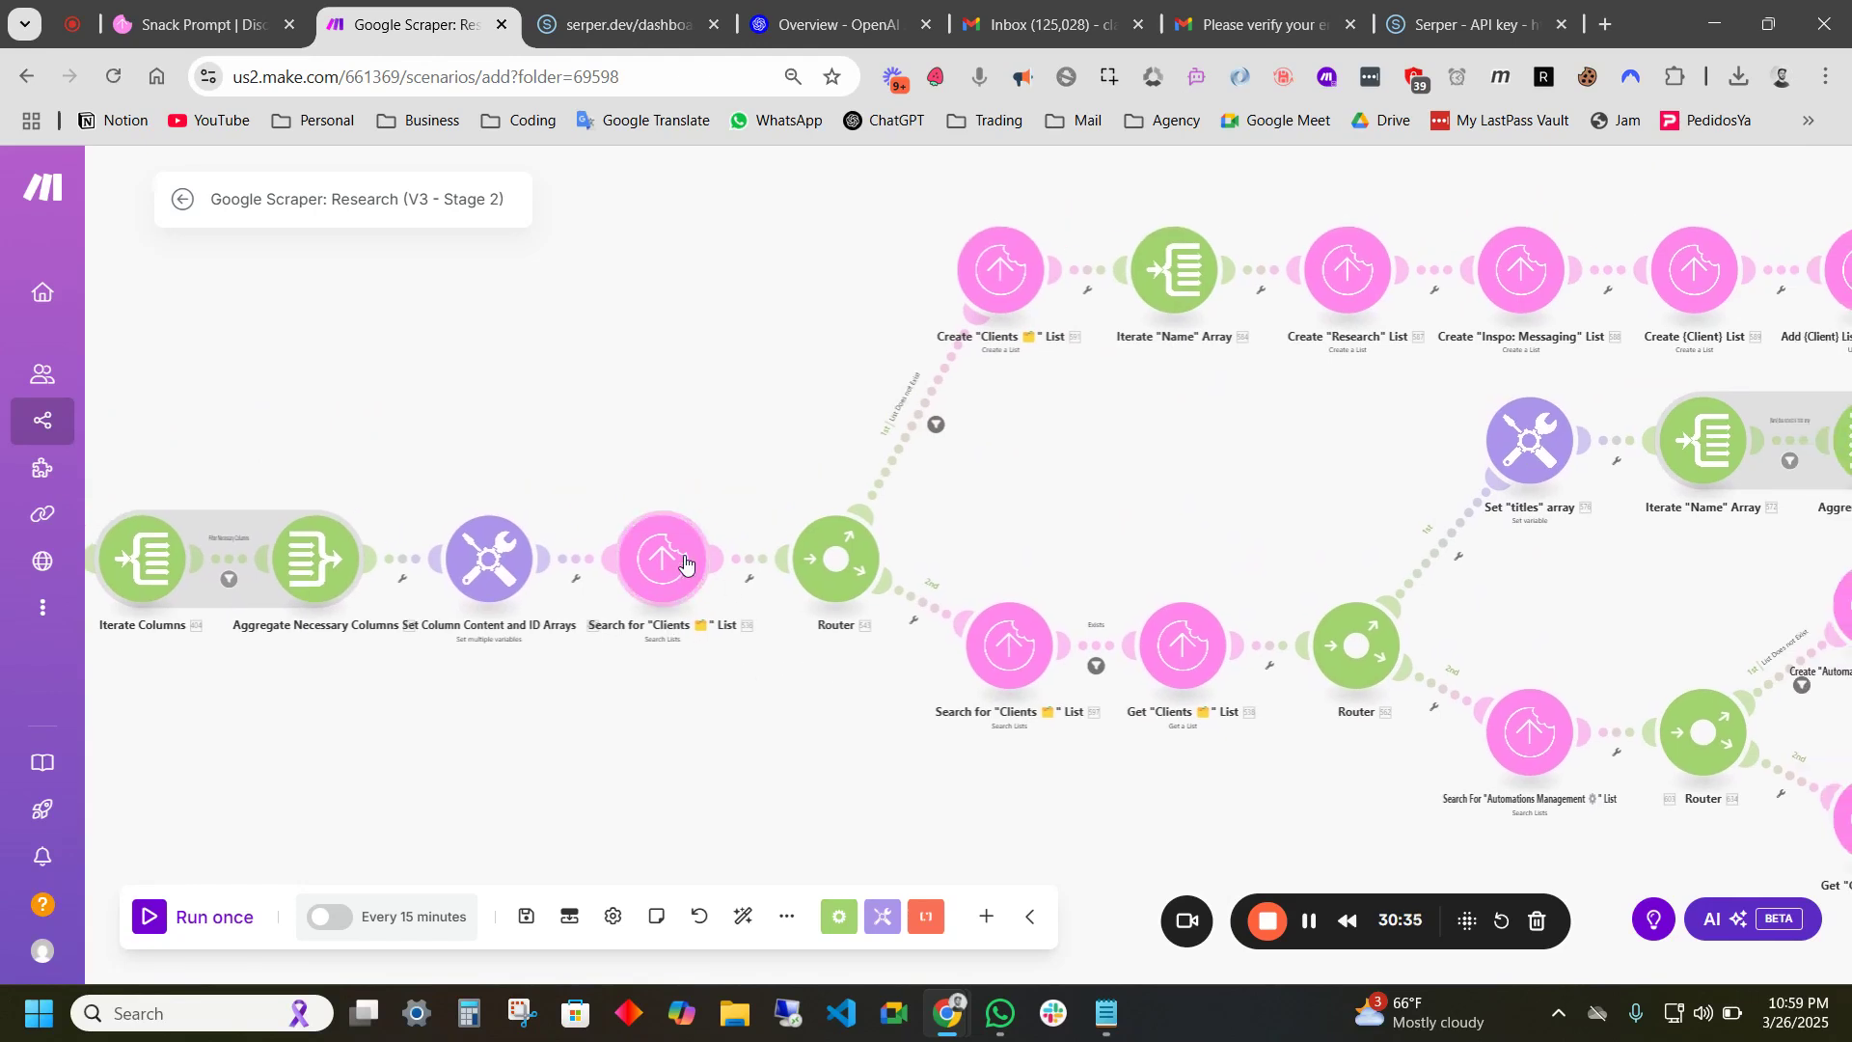
left_click_drag(1013, 503, 829, 540)
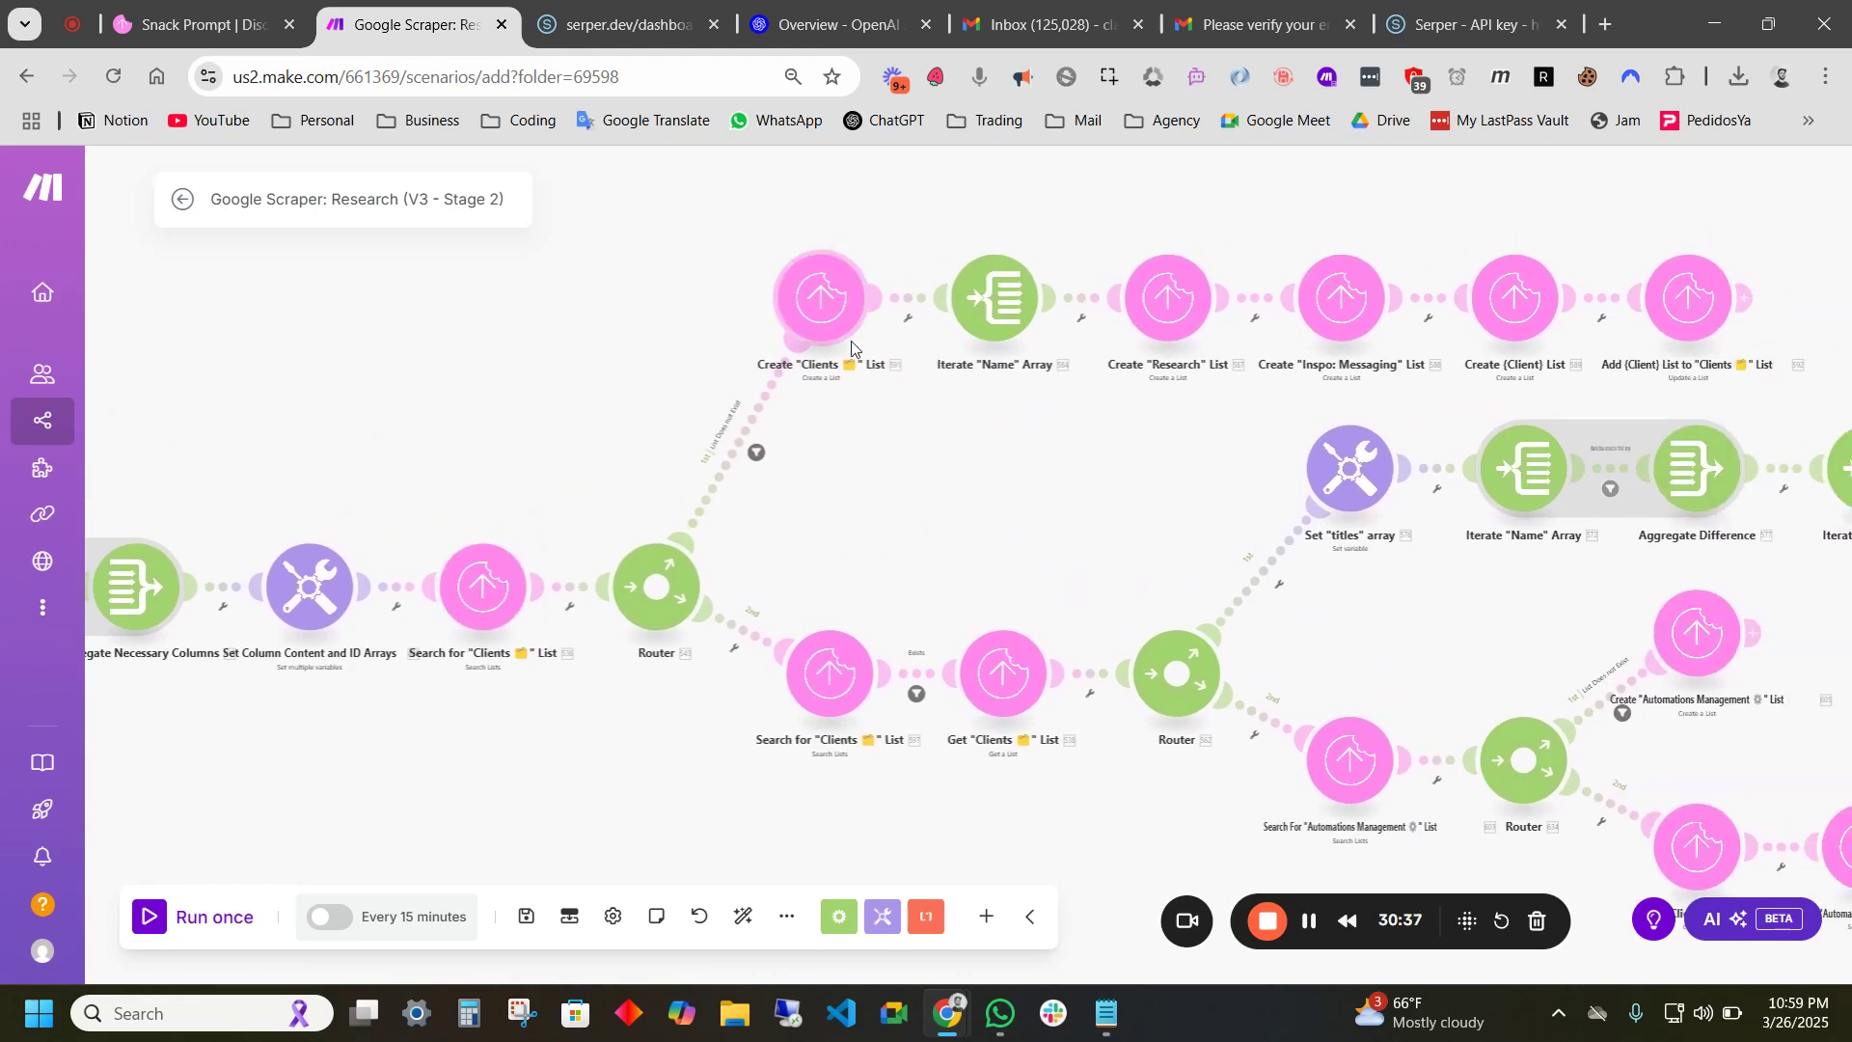
left_click_drag(1030, 426, 907, 487)
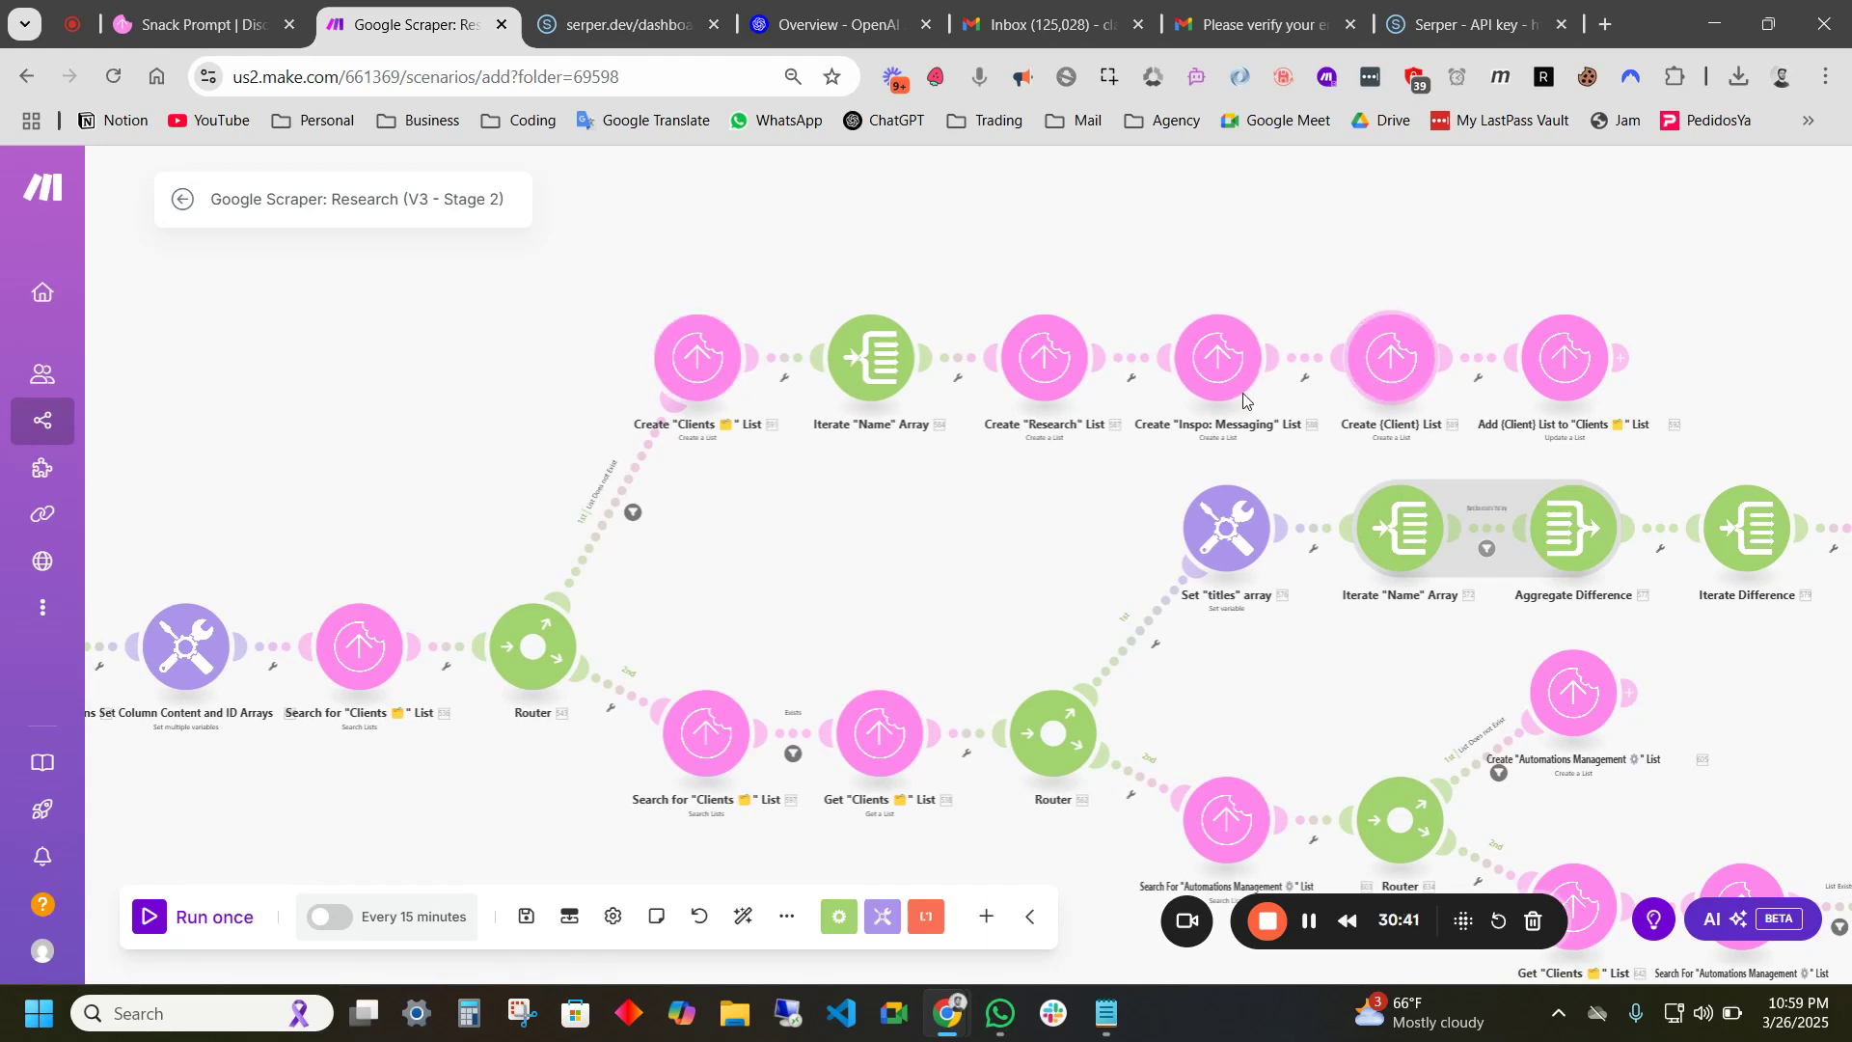
left_click_drag(800, 506, 1065, 473)
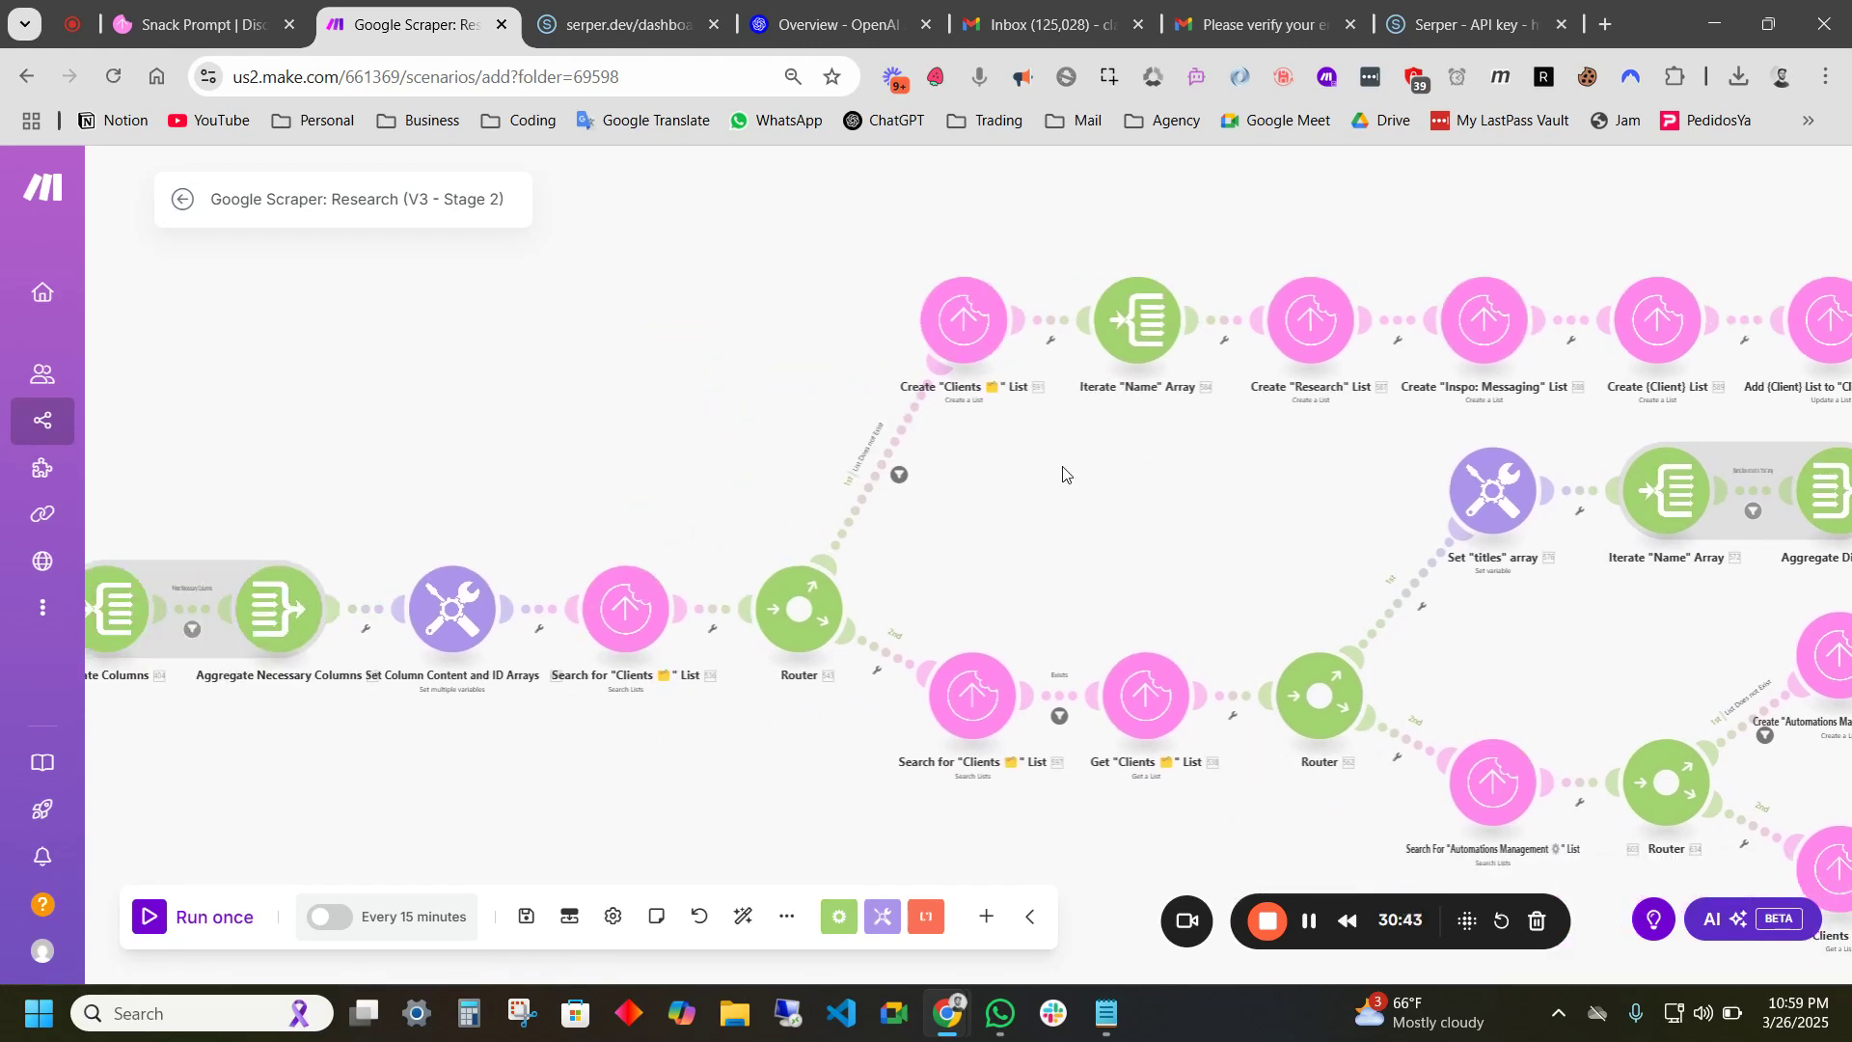
left_click_drag(1203, 491, 950, 459)
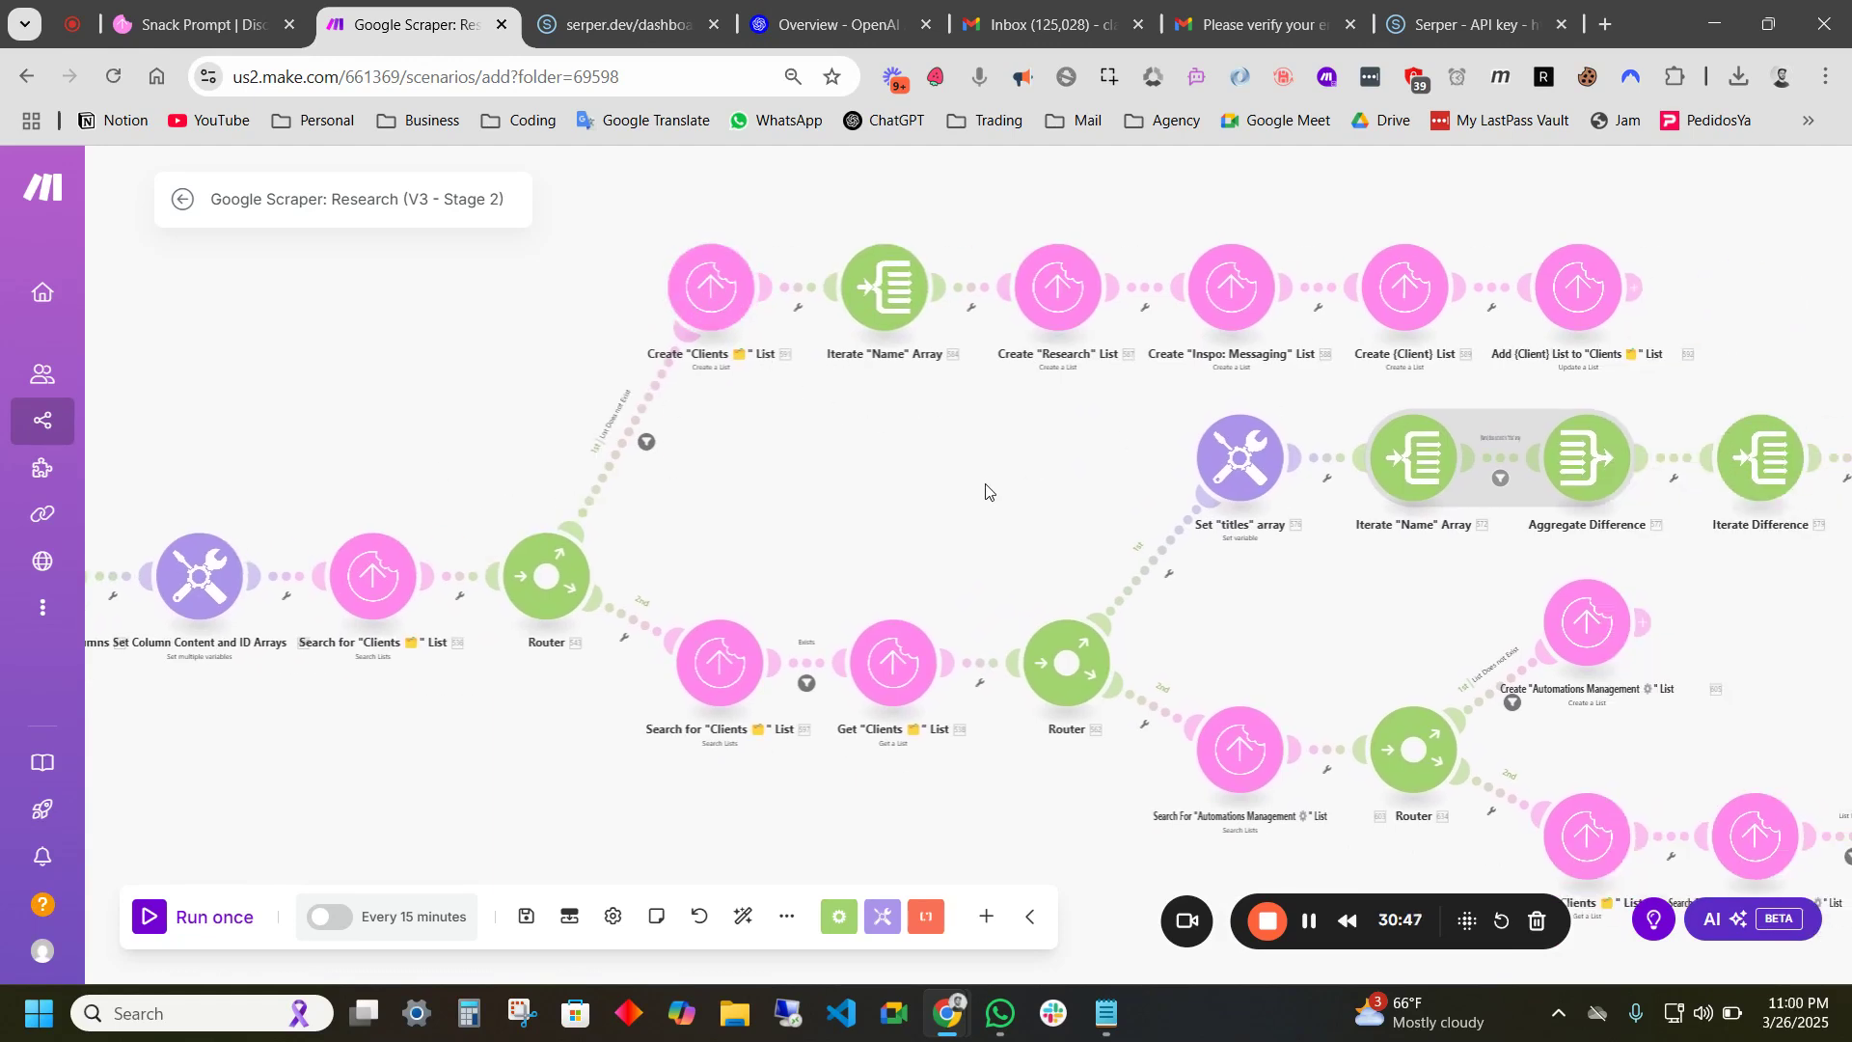
left_click_drag(1015, 472, 907, 413)
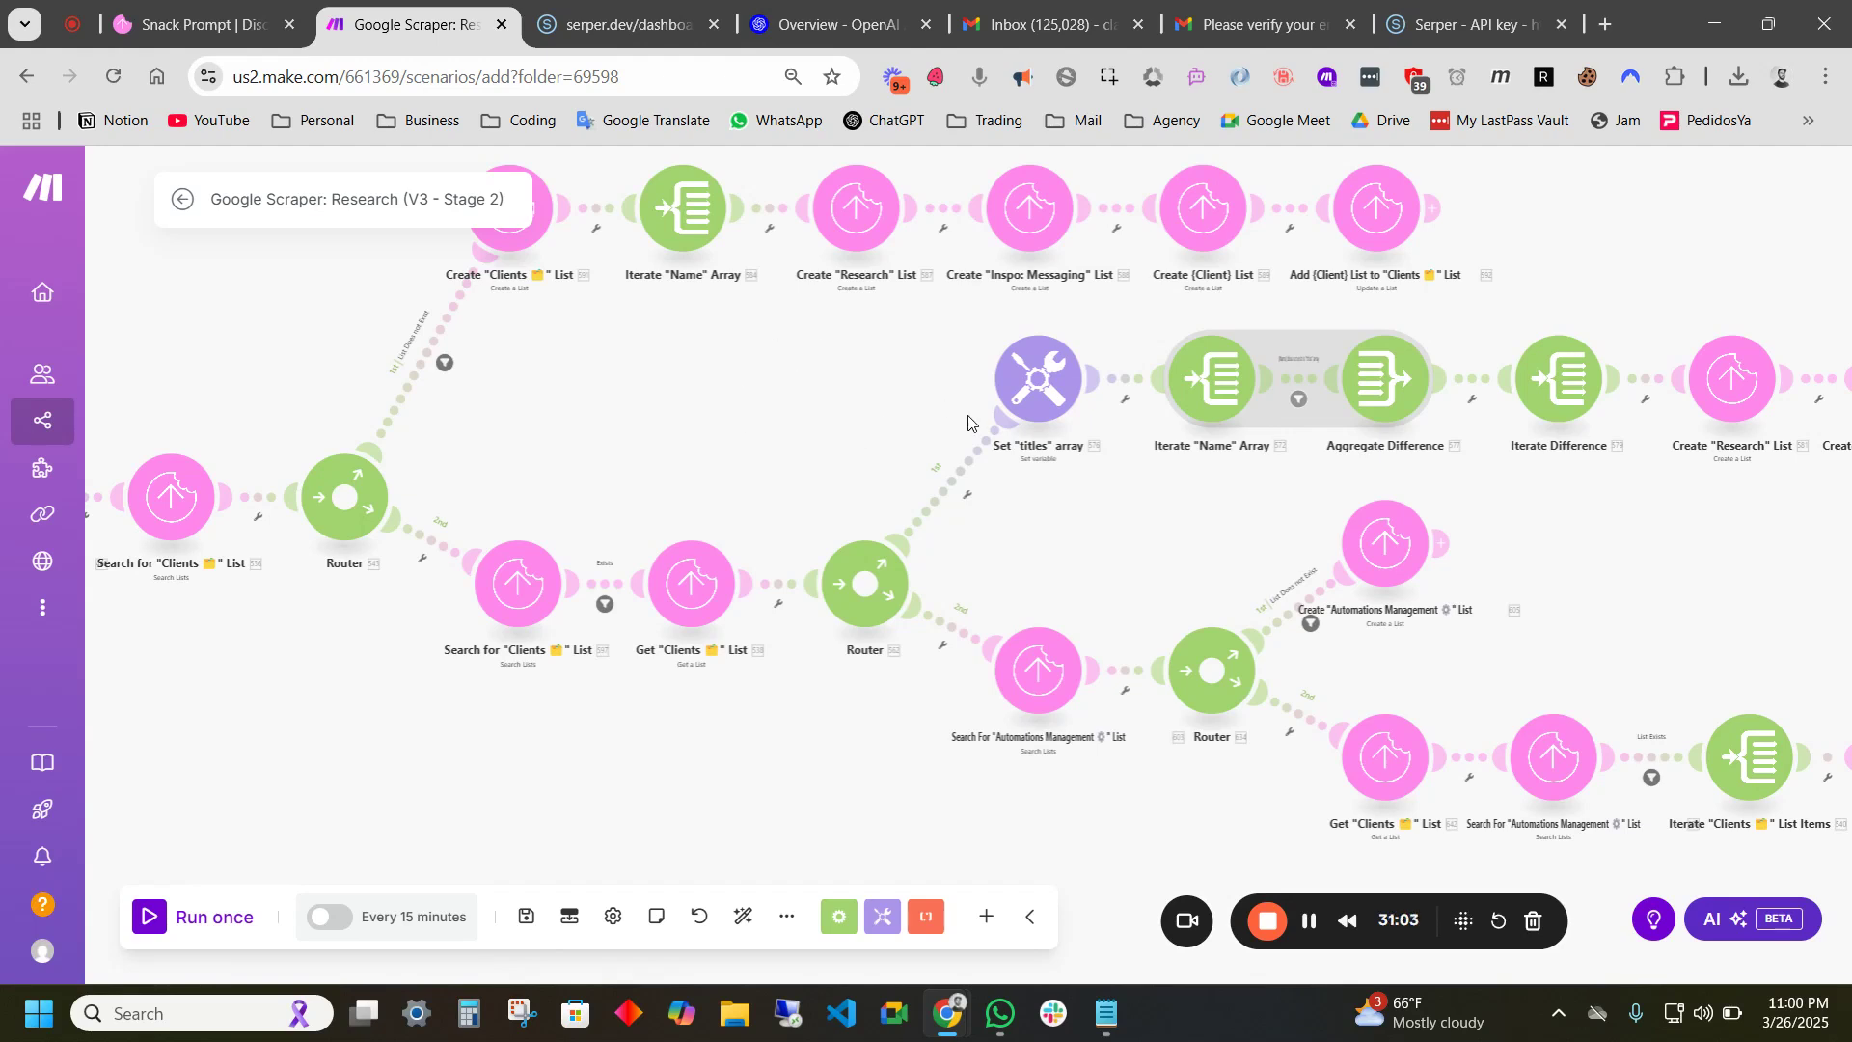
left_click_drag(1186, 506, 1106, 494)
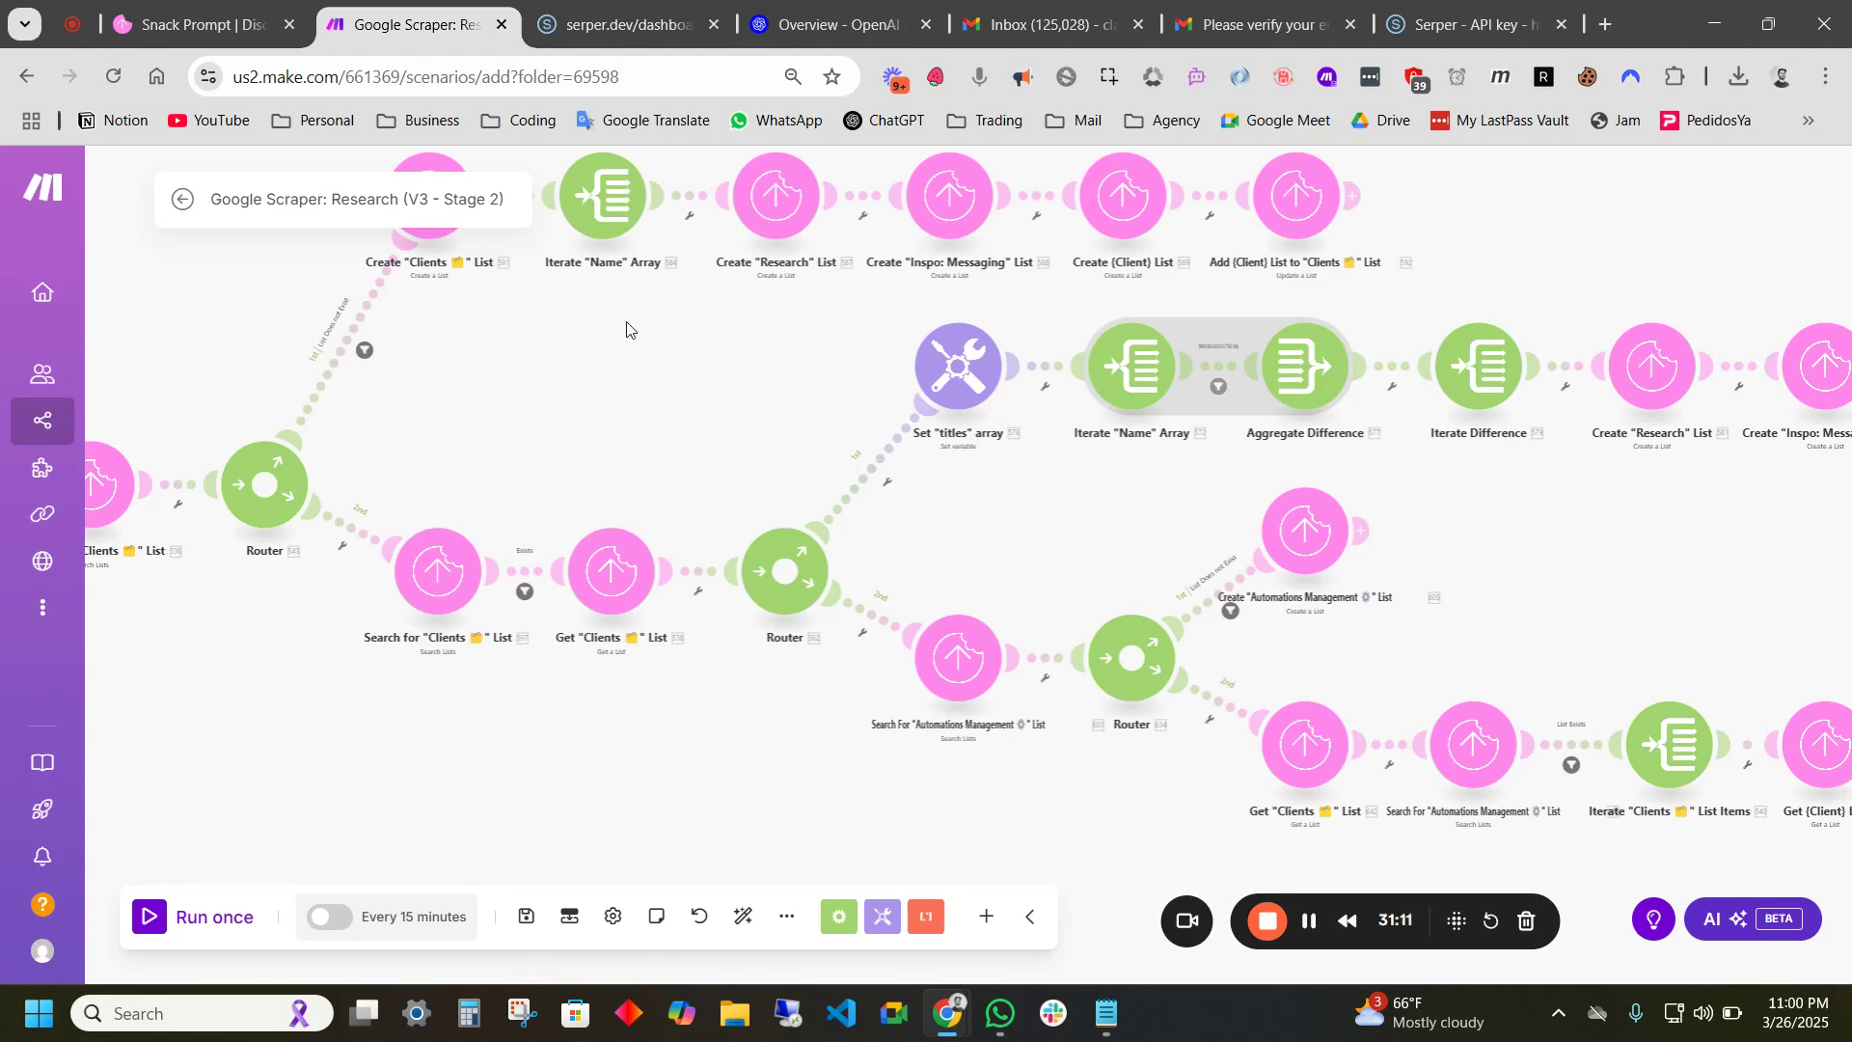
scroll(1009, 549, "down", 2)
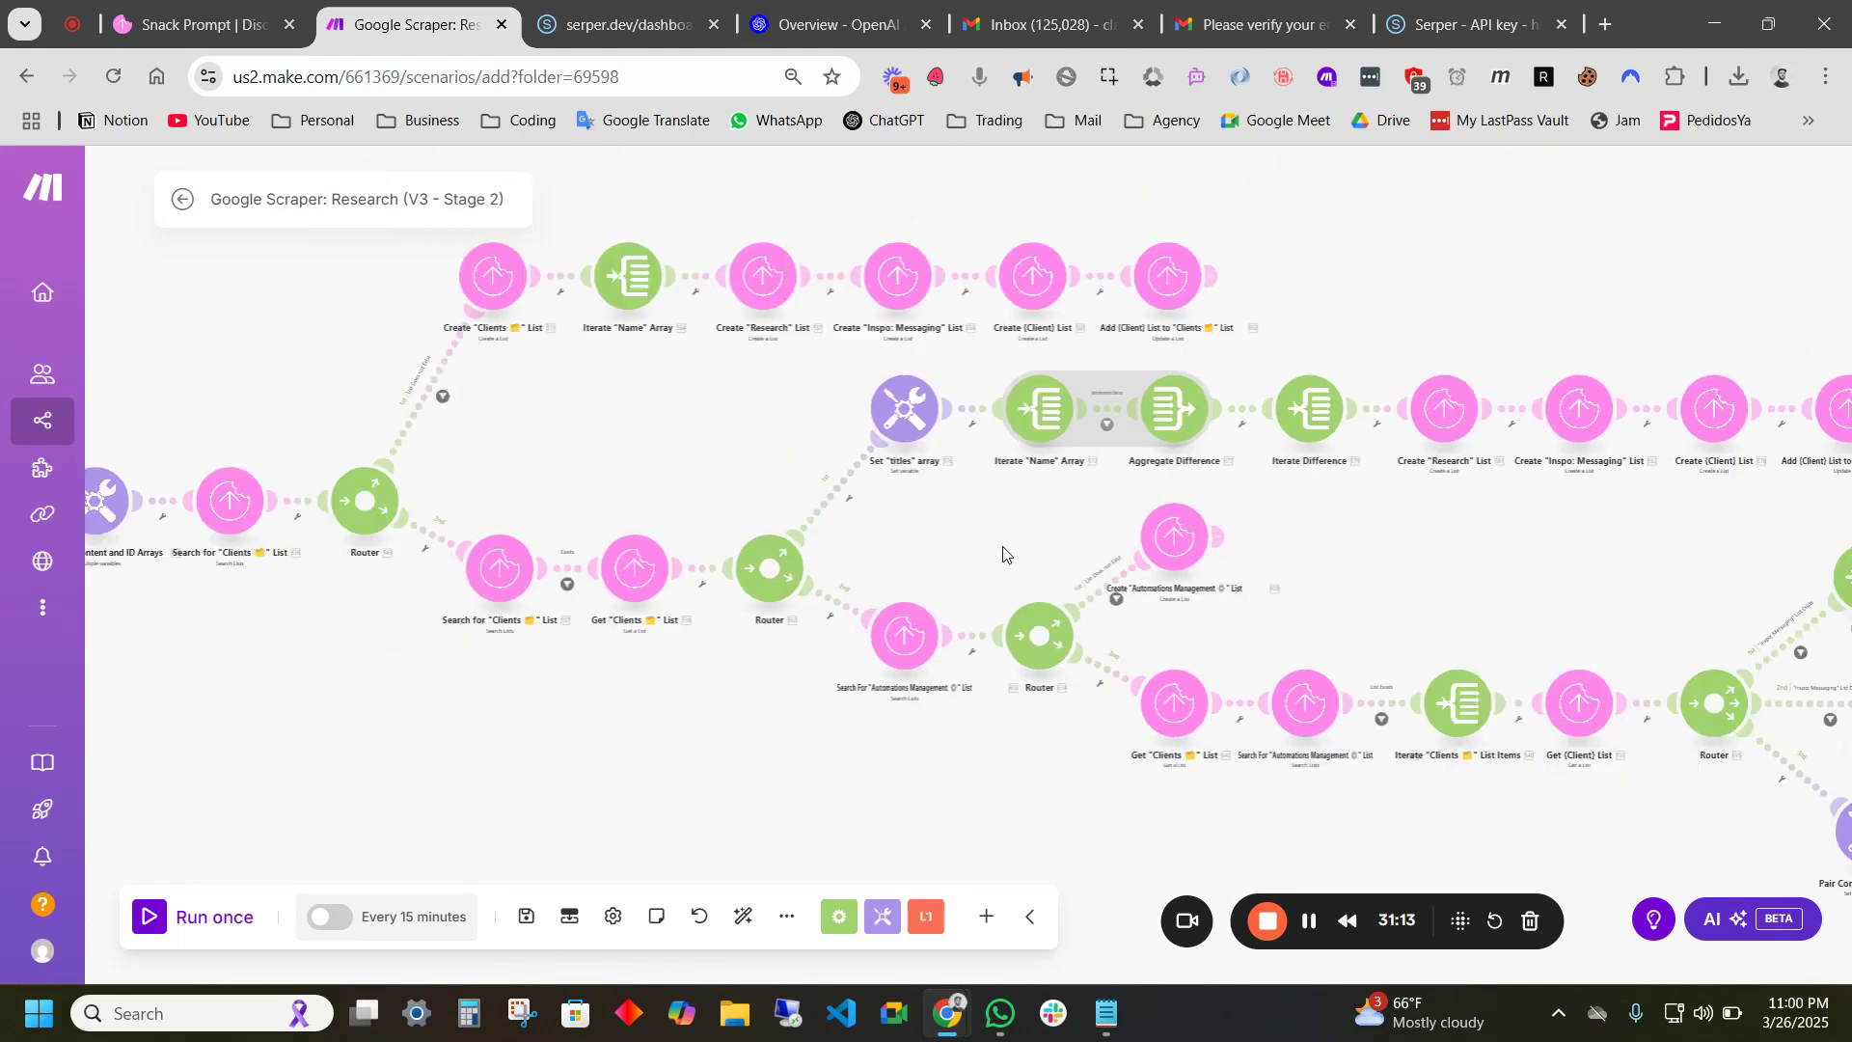
scroll(541, 645, "up", 2)
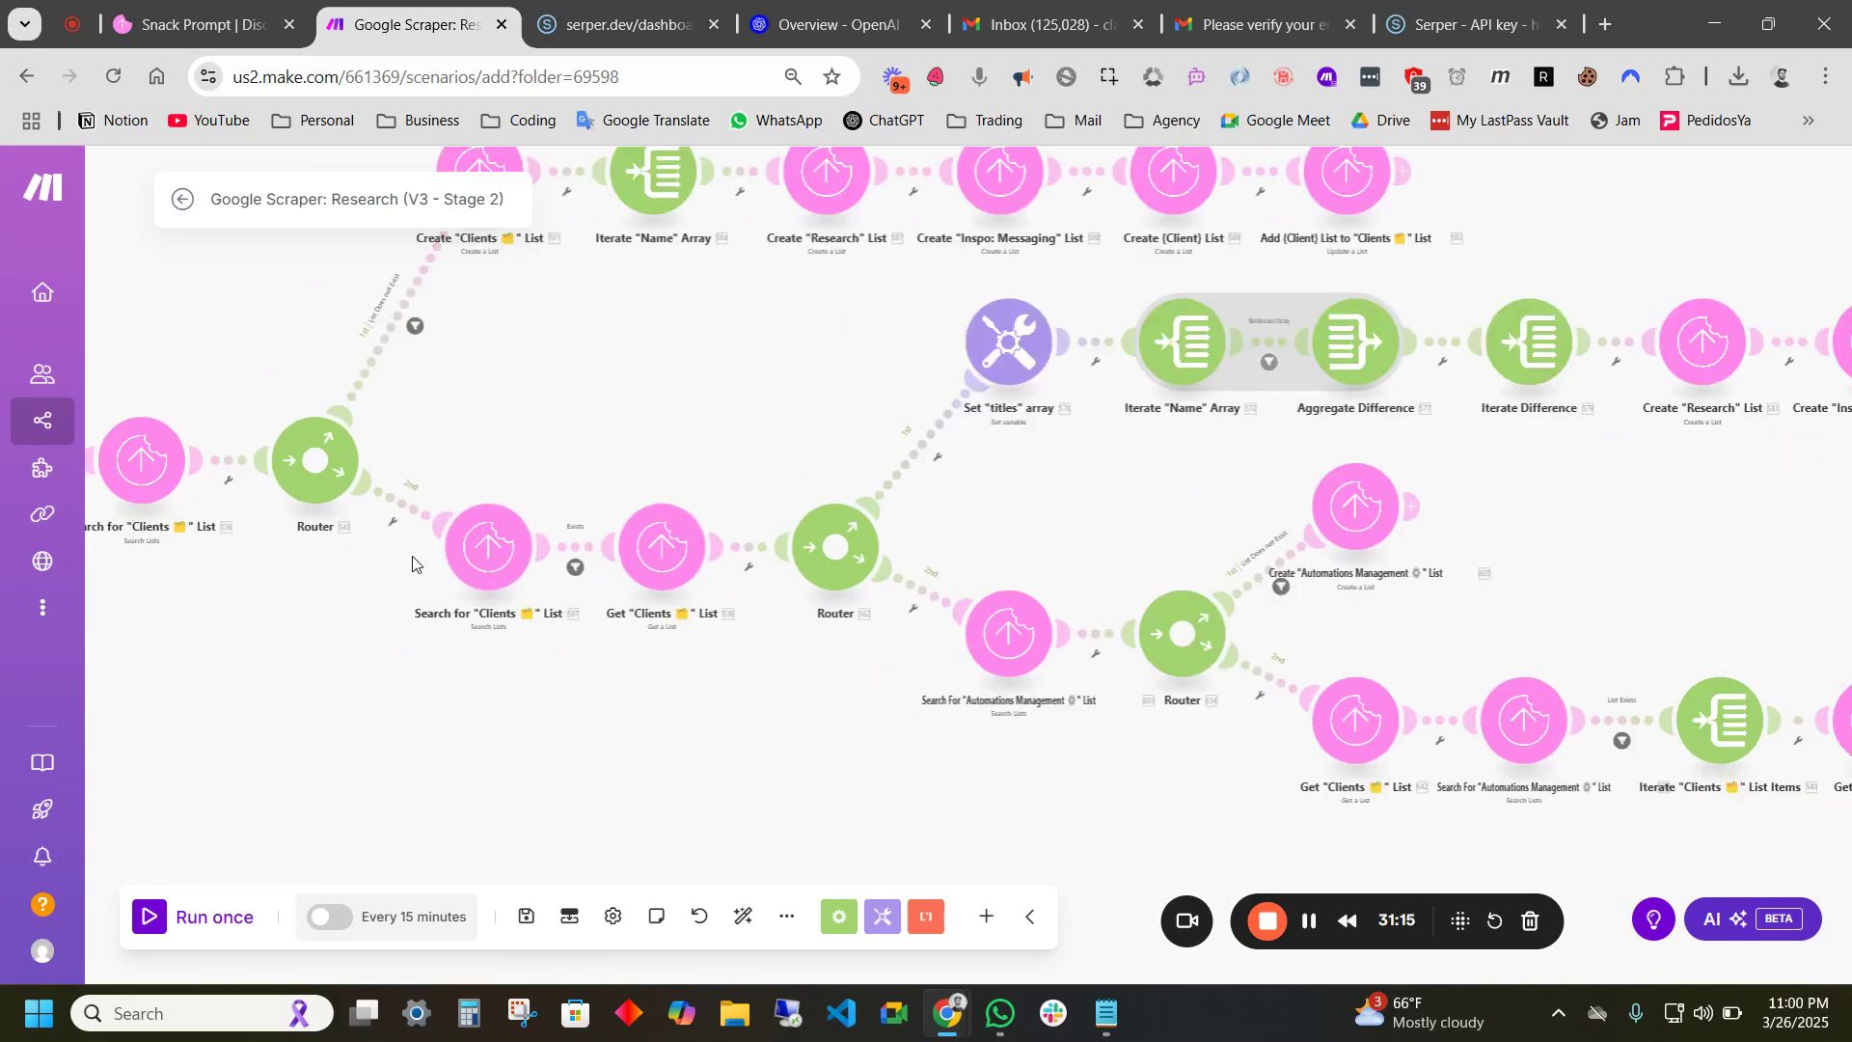
scroll(749, 661, "right", 5)
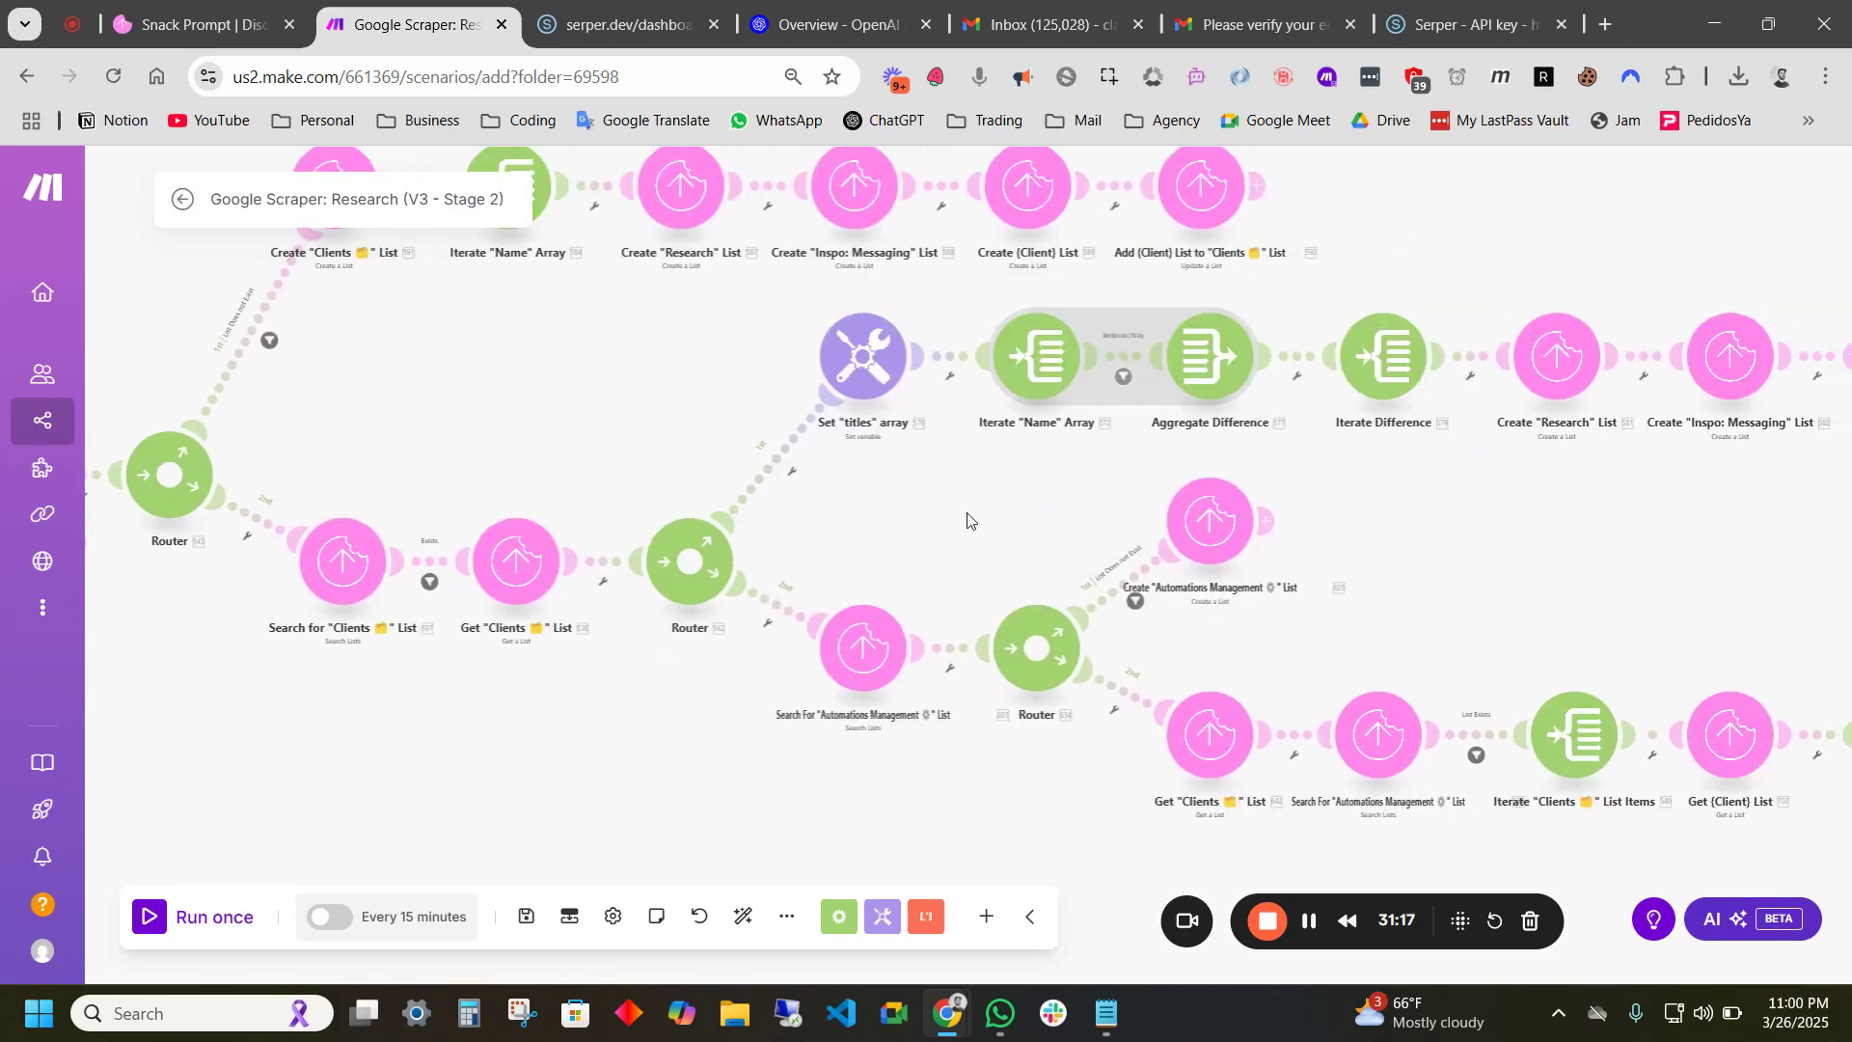
scroll(821, 518, "down", 1)
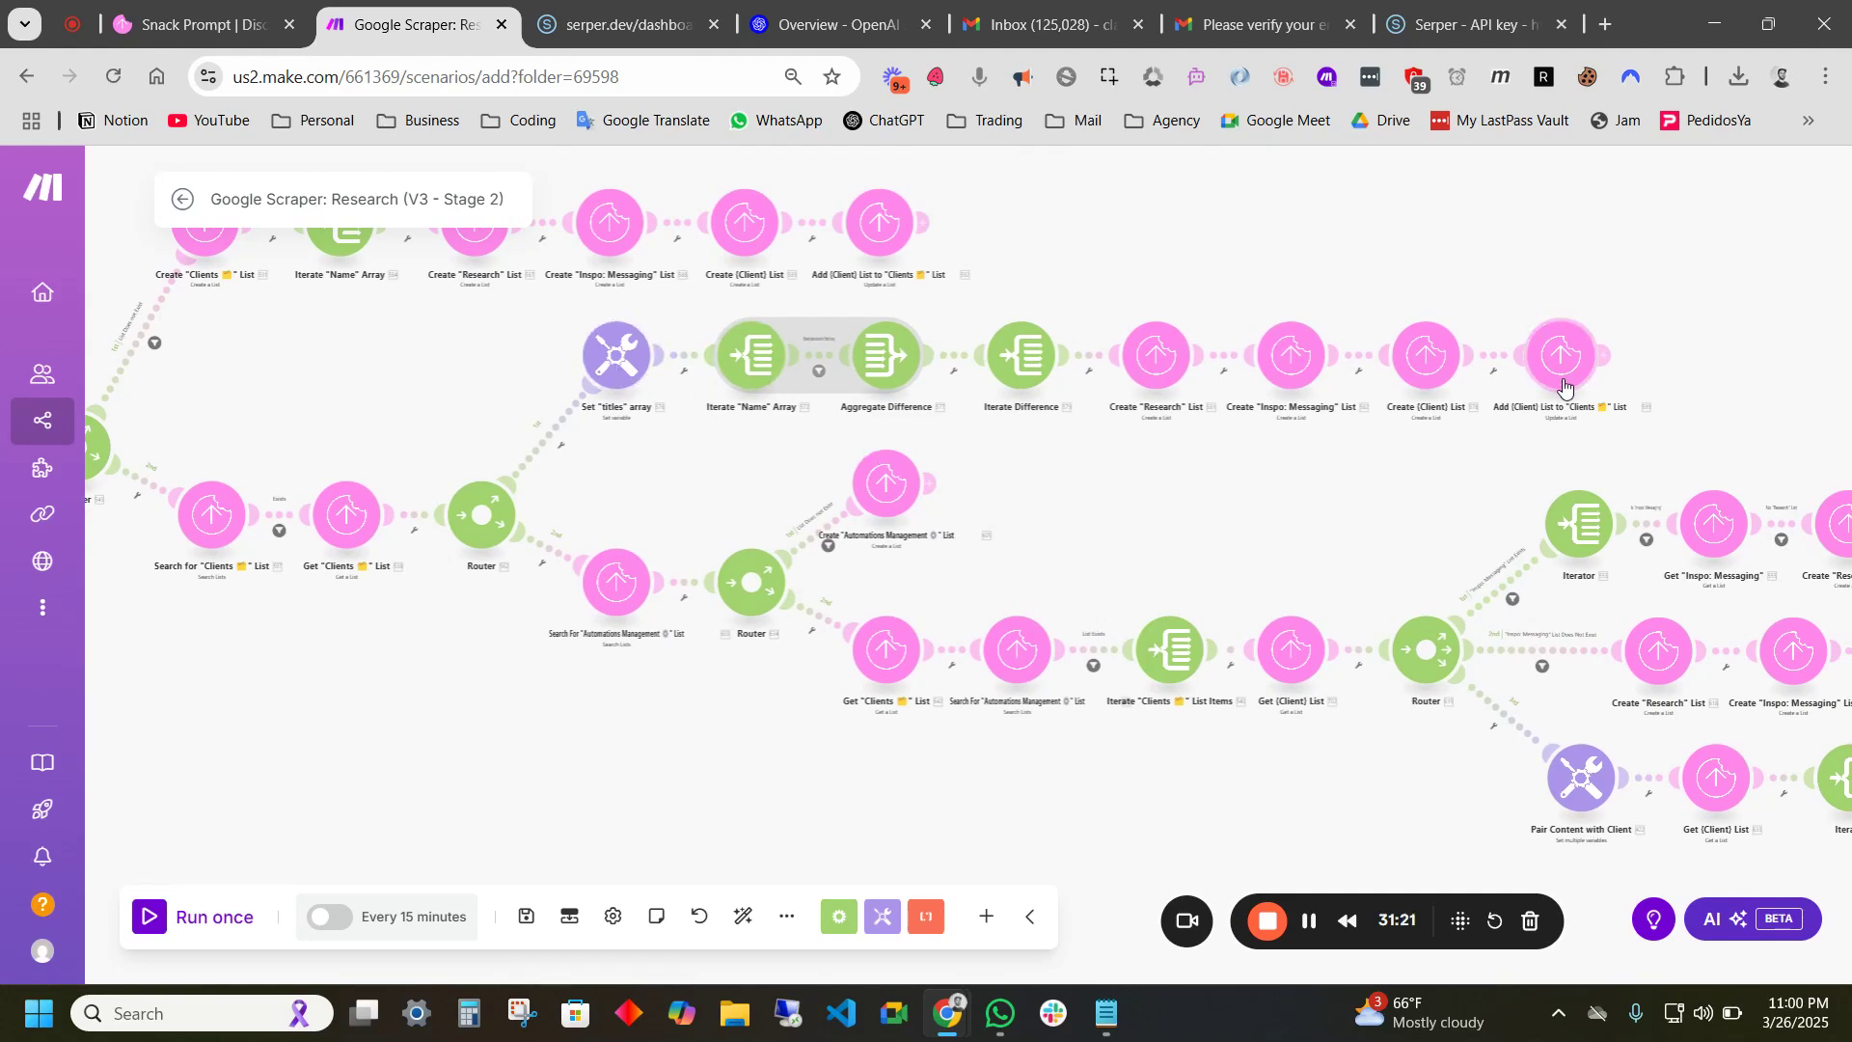
scroll(1128, 443, "up", 3)
left_click_drag(1138, 442, 1107, 528)
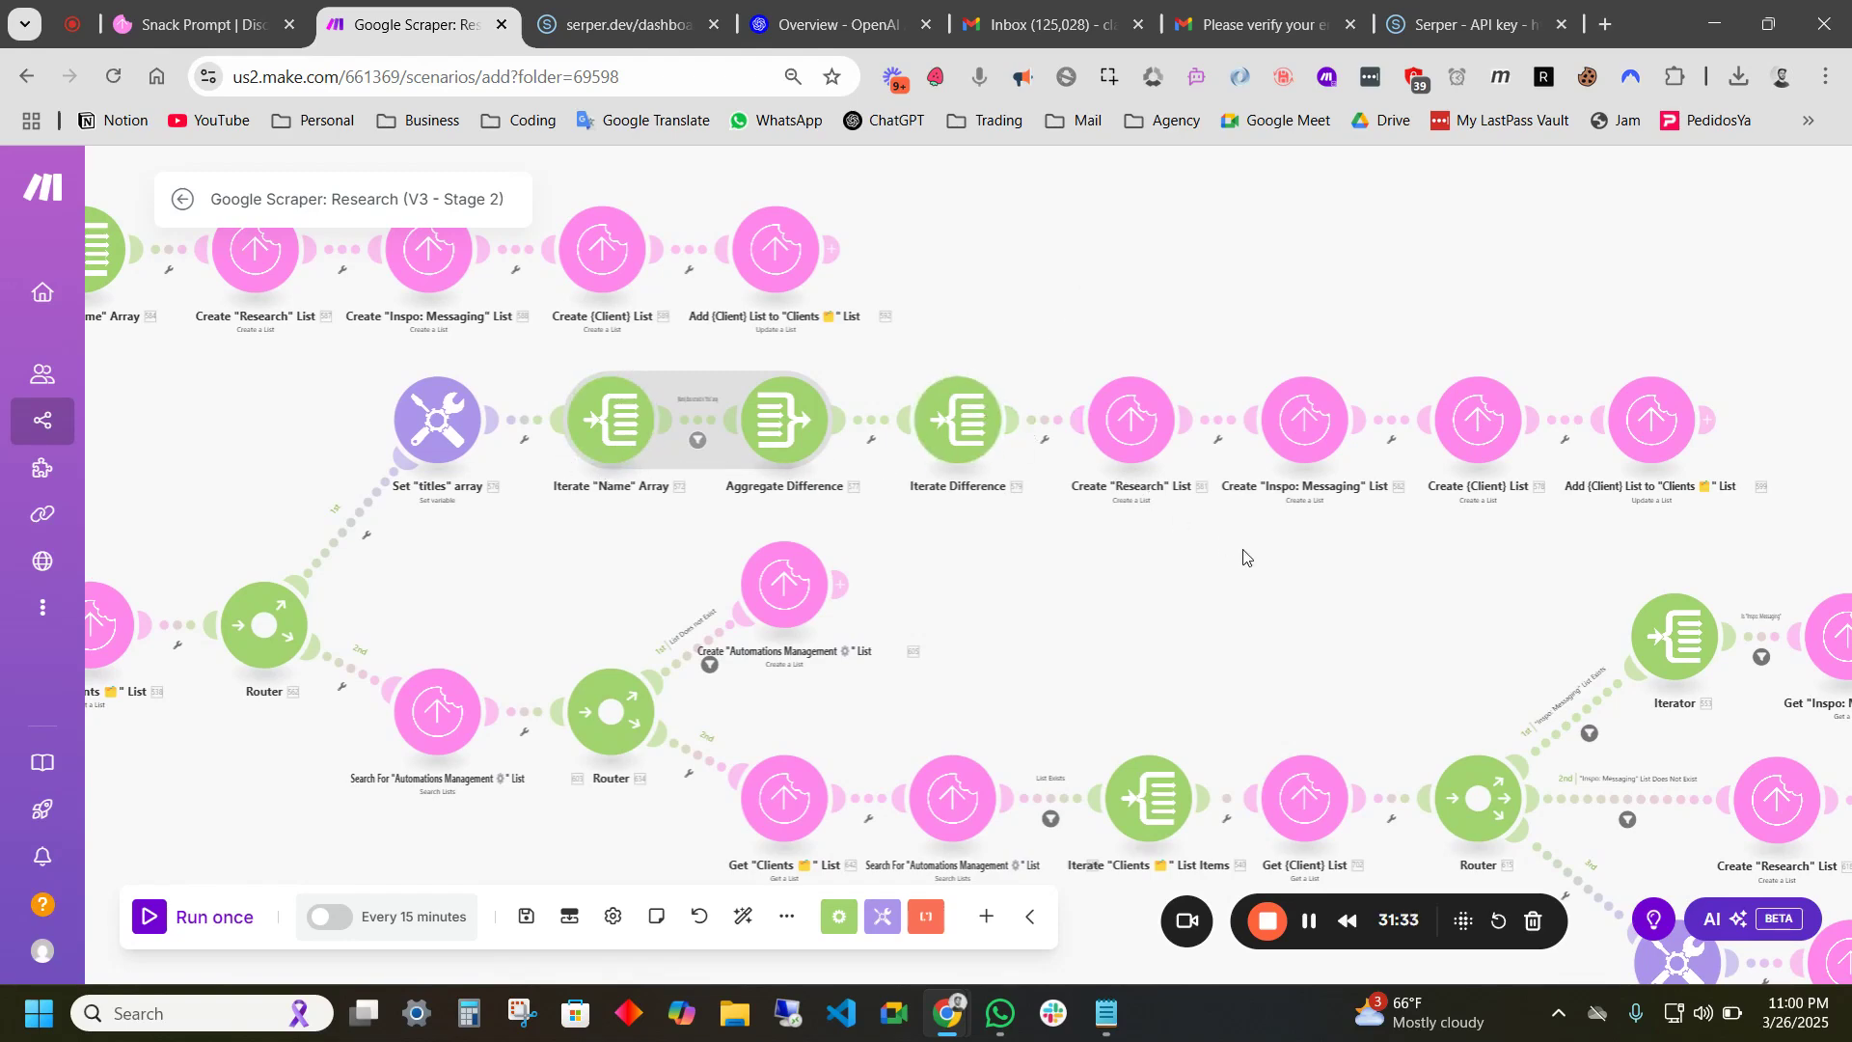
left_click_drag(1243, 557, 1139, 537)
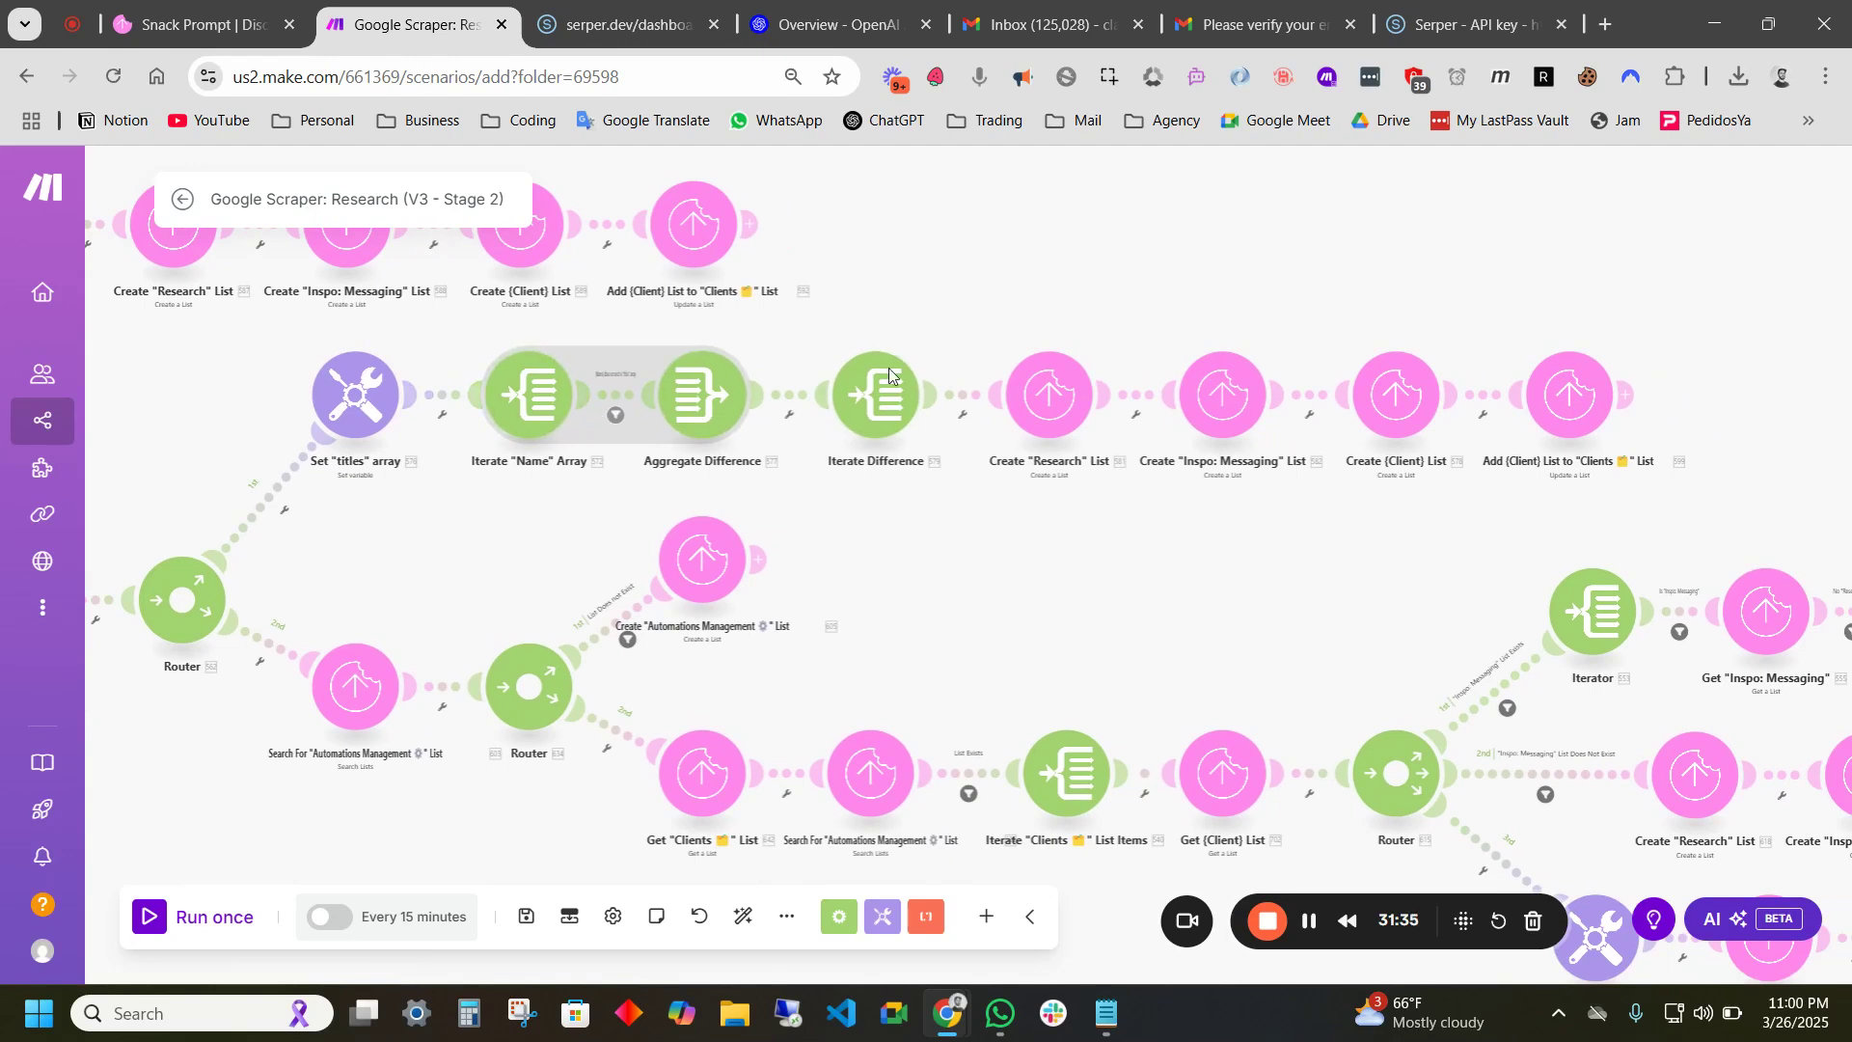
left_click_drag(975, 555, 1111, 424)
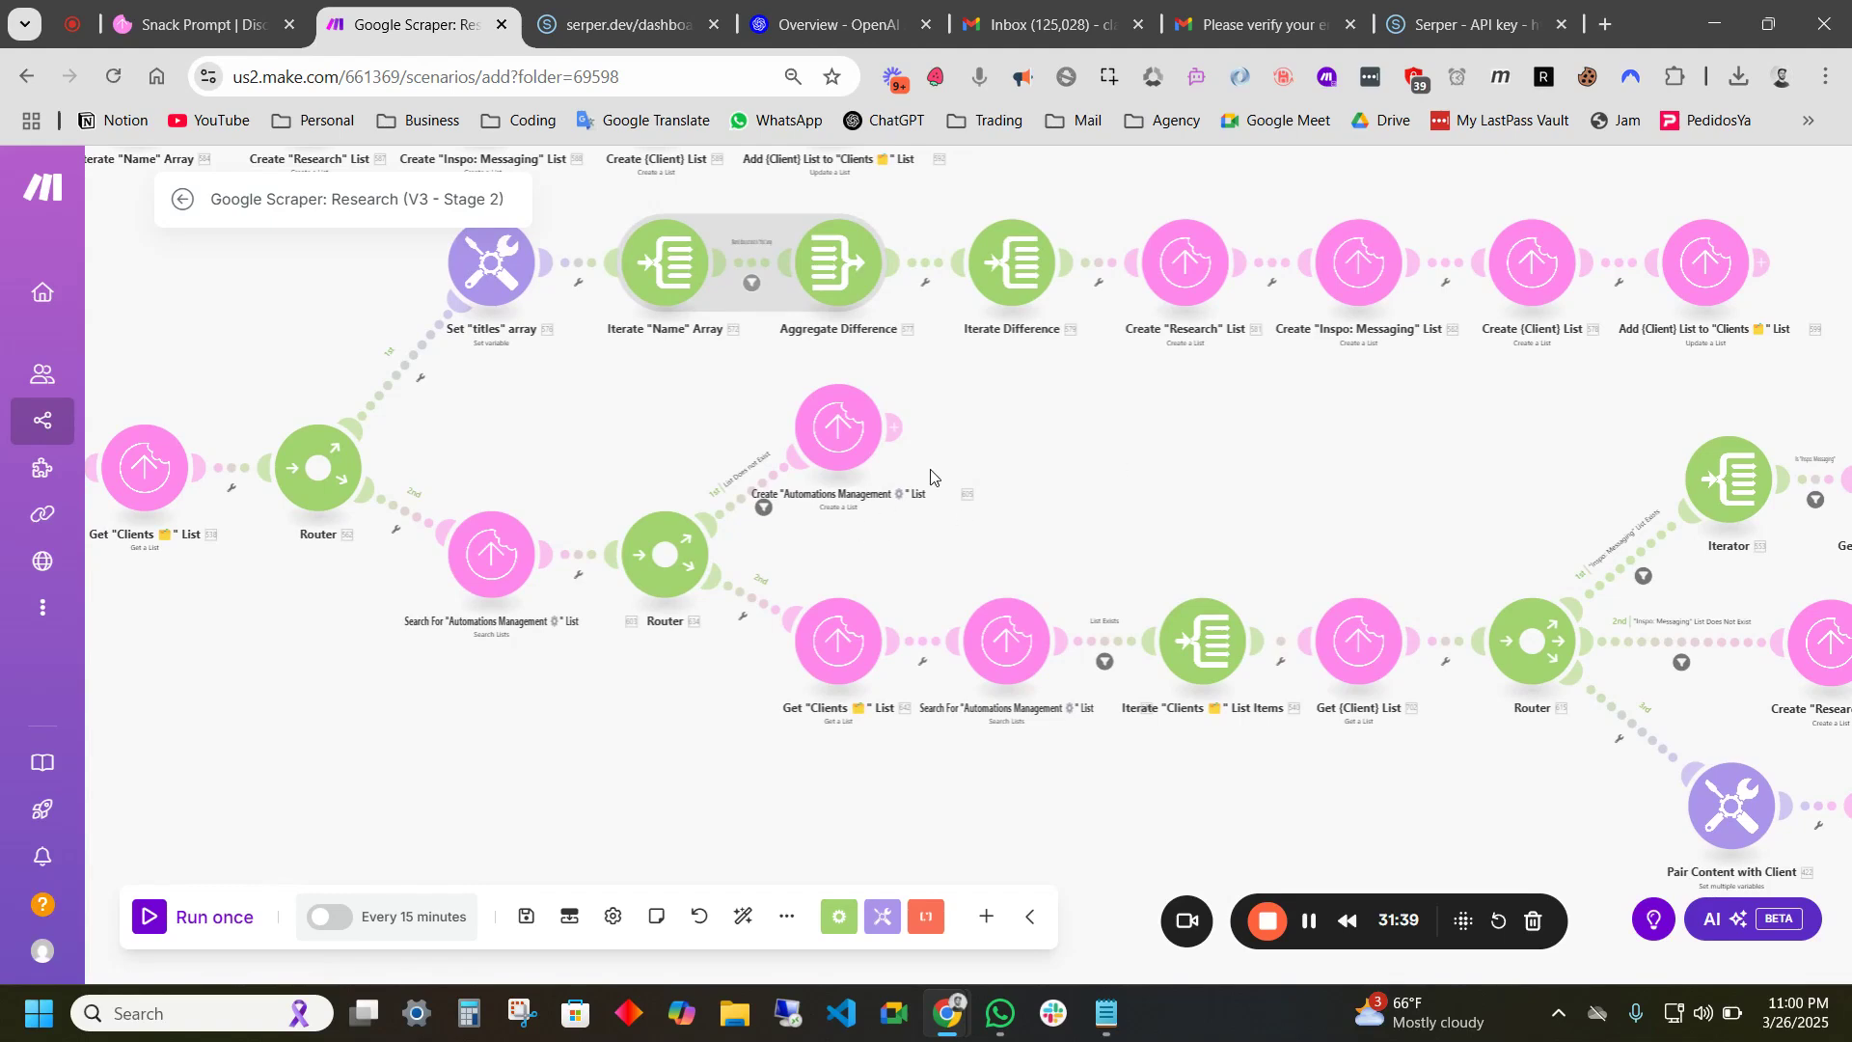
left_click_drag(873, 522, 866, 519)
scroll(866, 526, "up", 2)
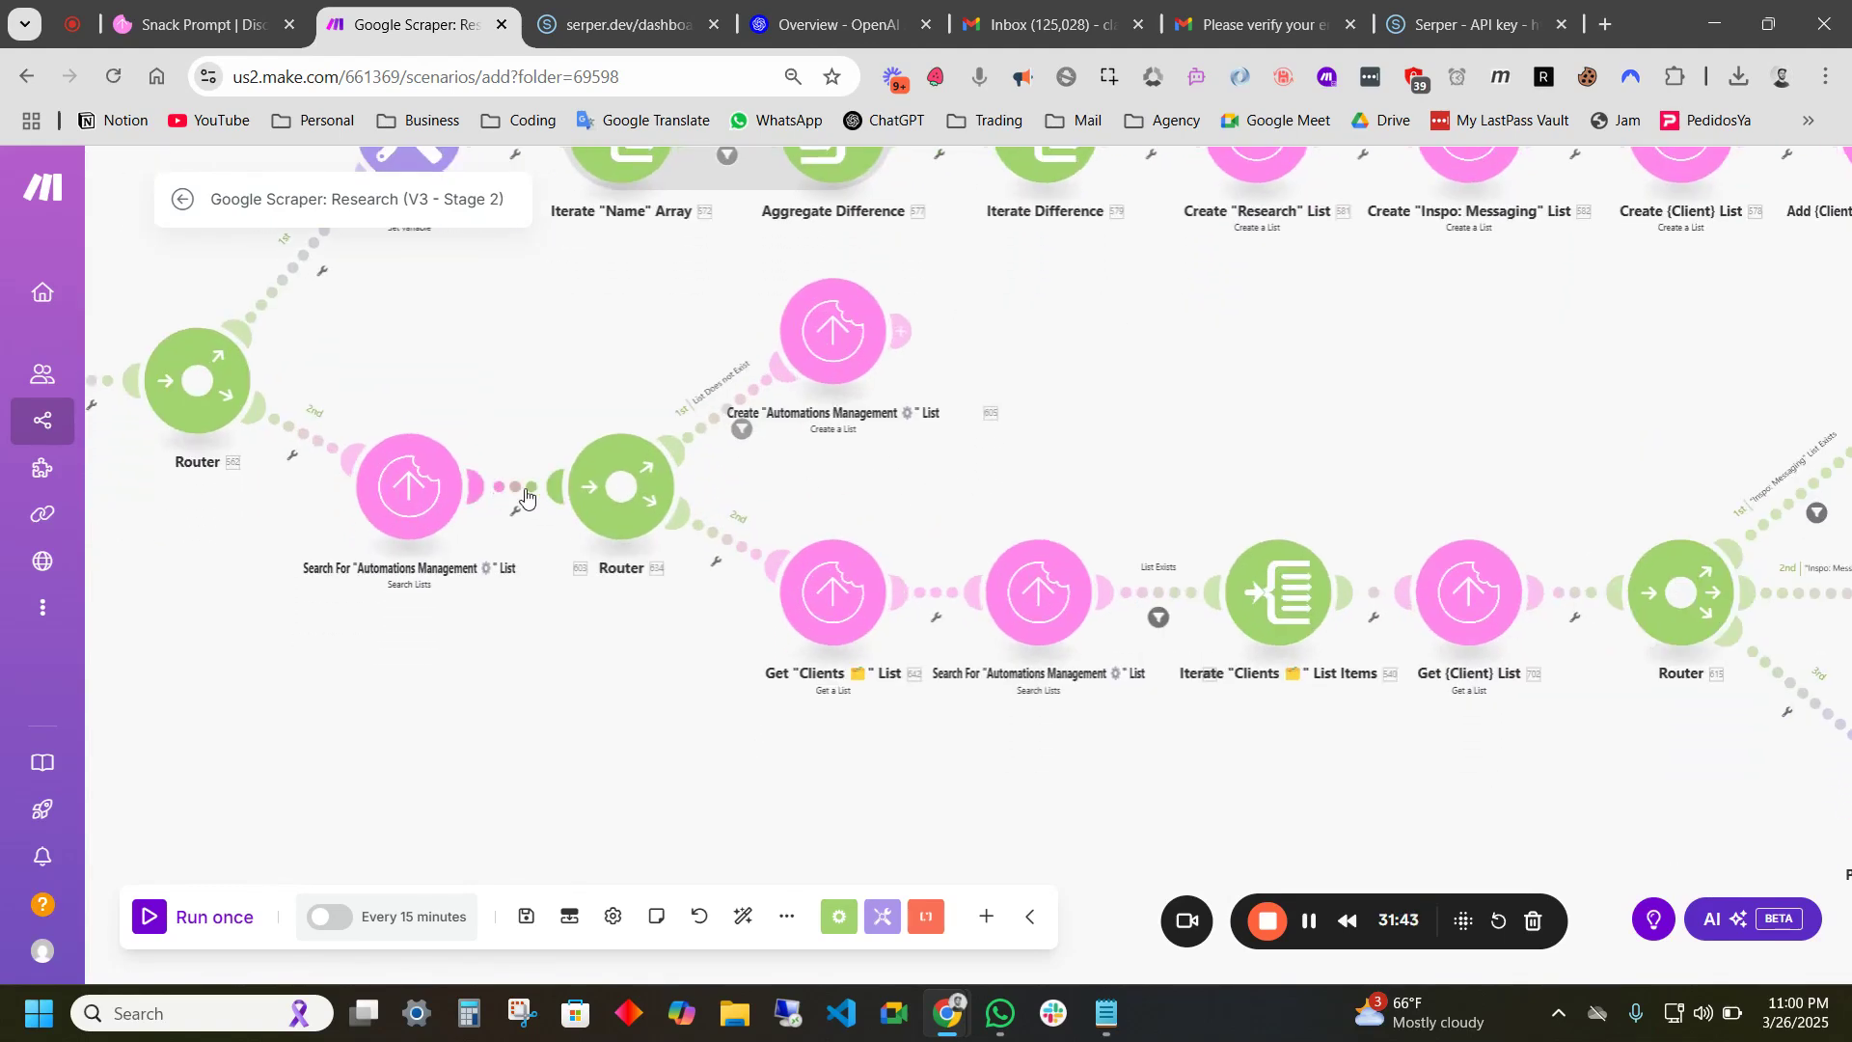
left_click_drag(955, 500, 819, 431)
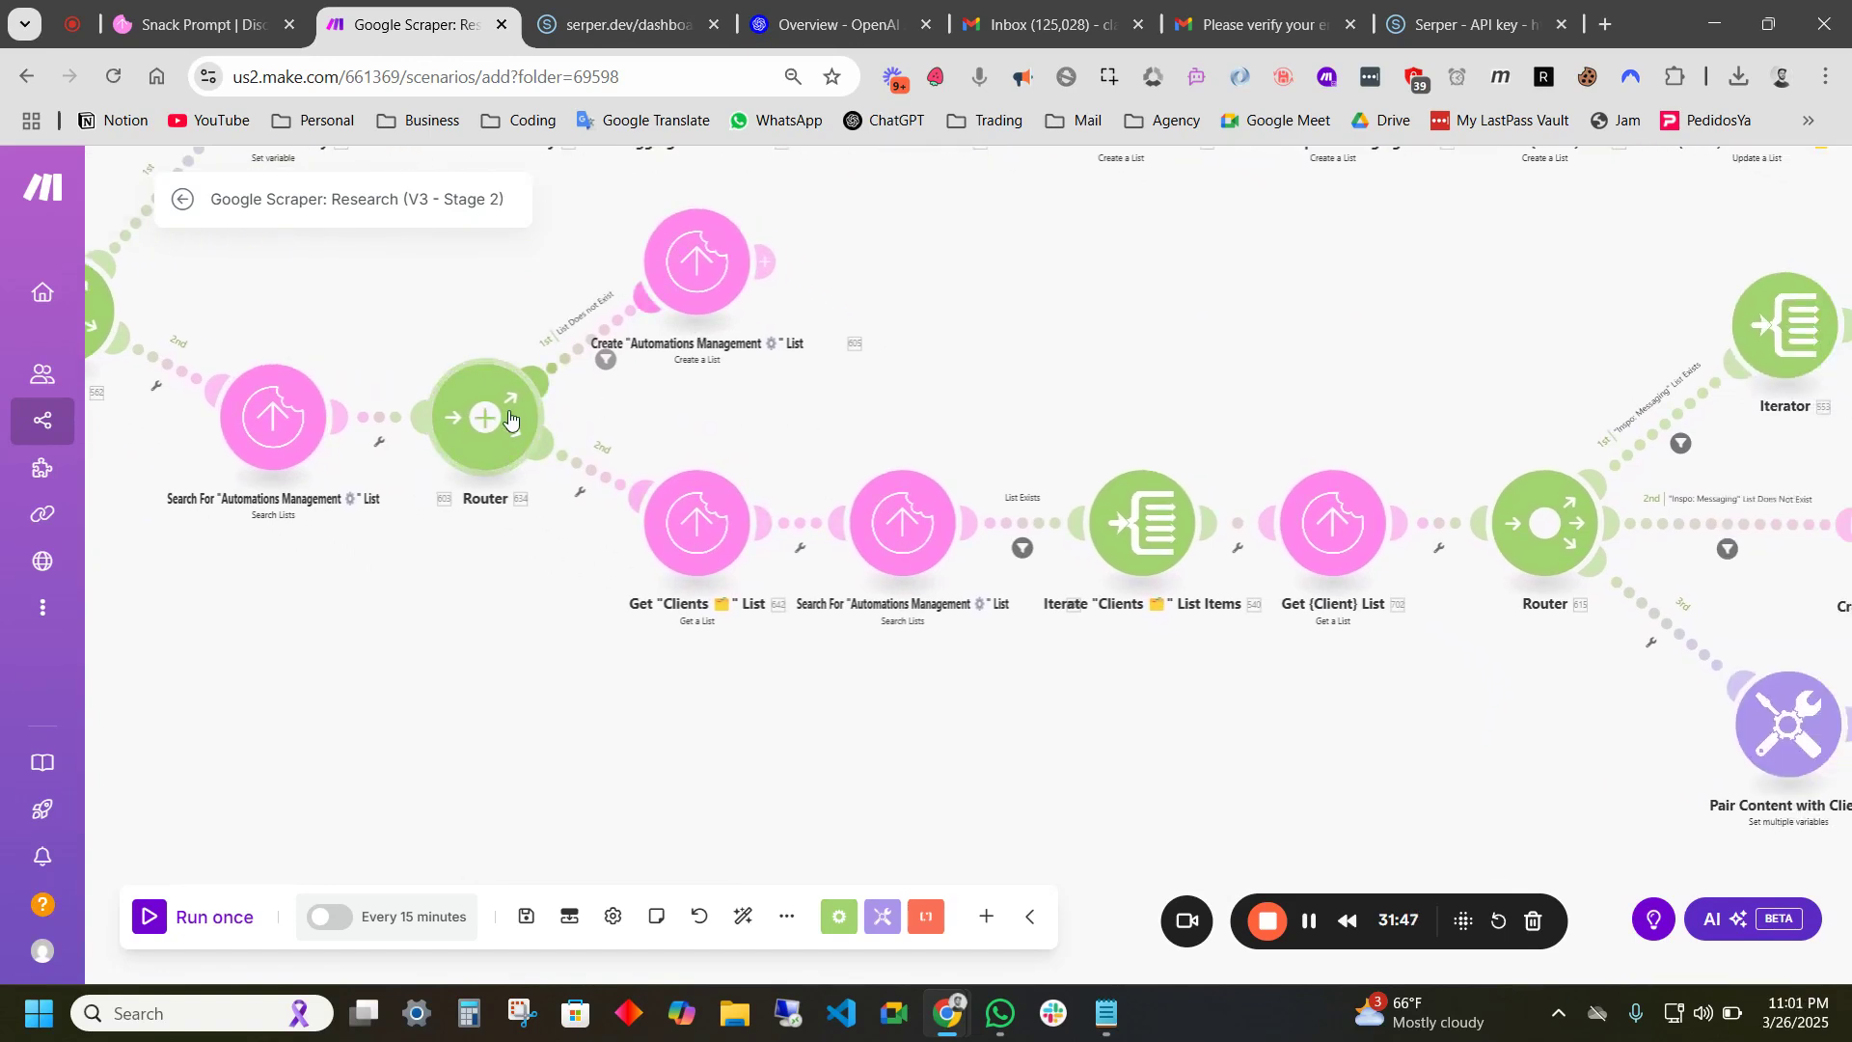
left_click_drag(636, 602, 582, 585)
scroll(581, 585, "down", 5)
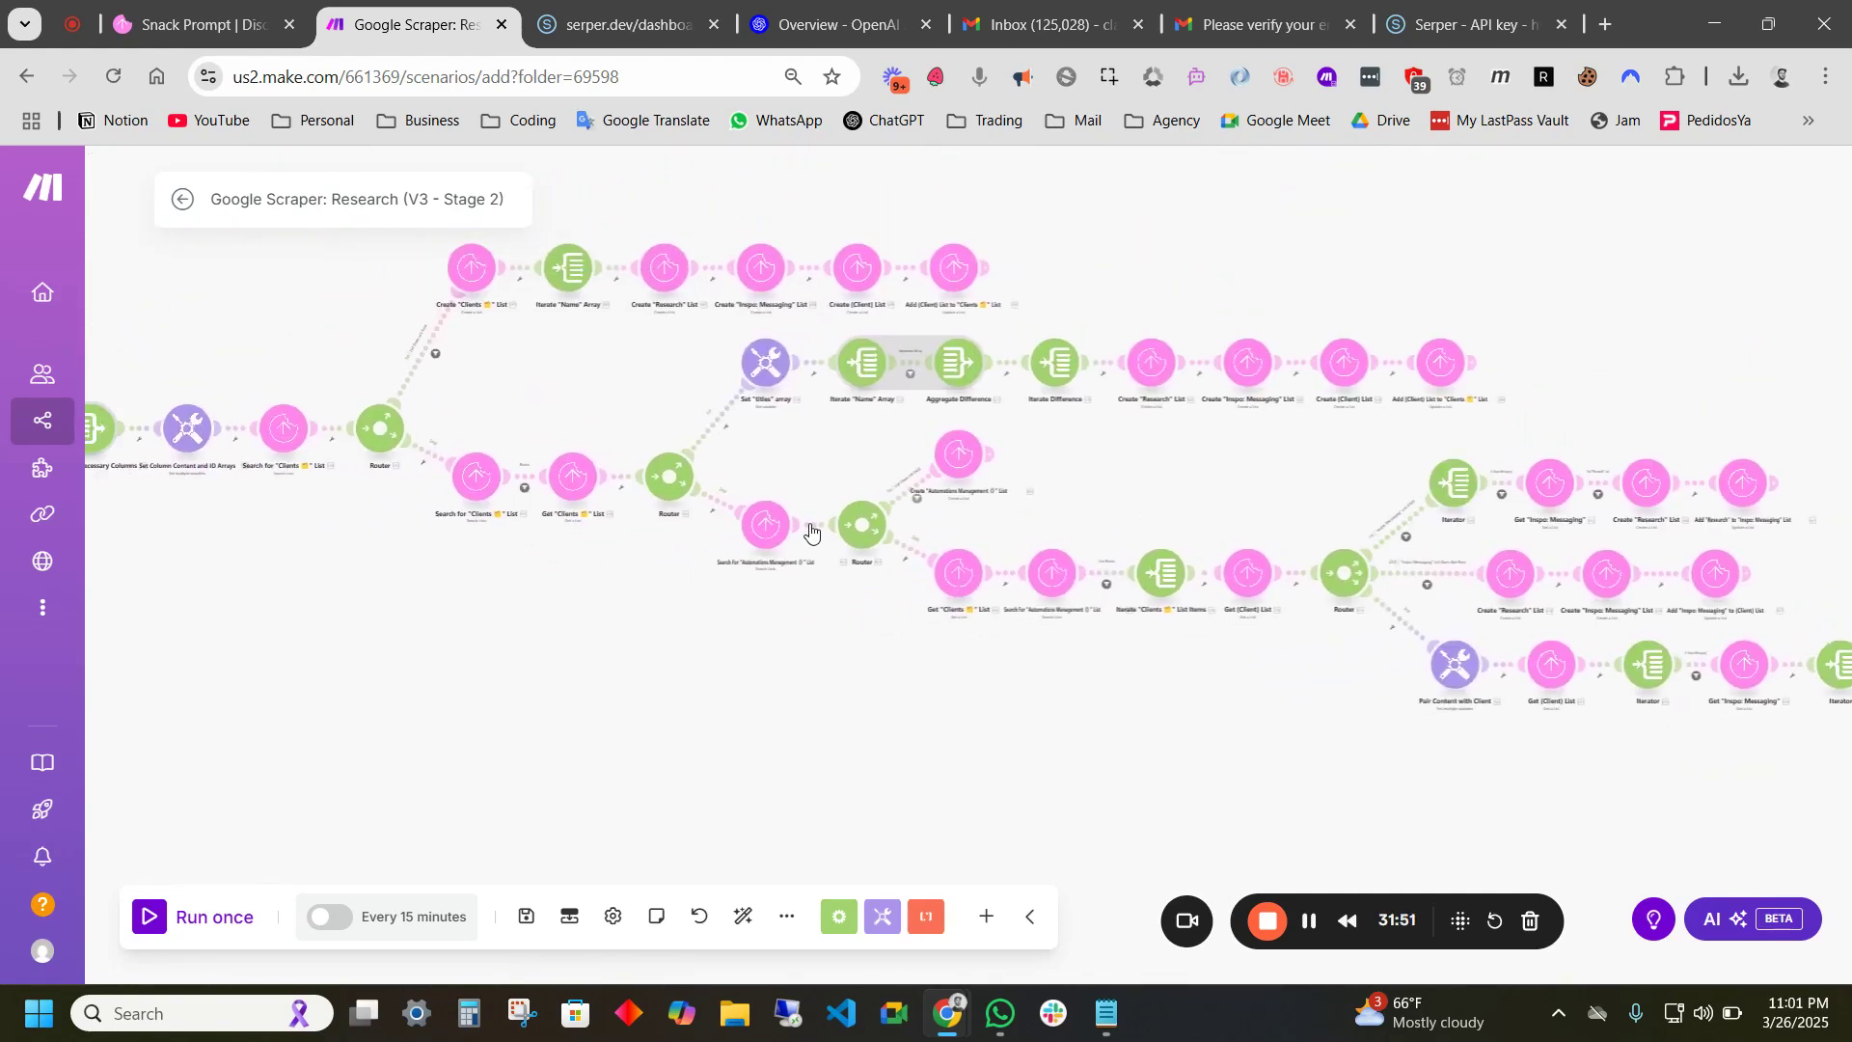
scroll(959, 396, "up", 4)
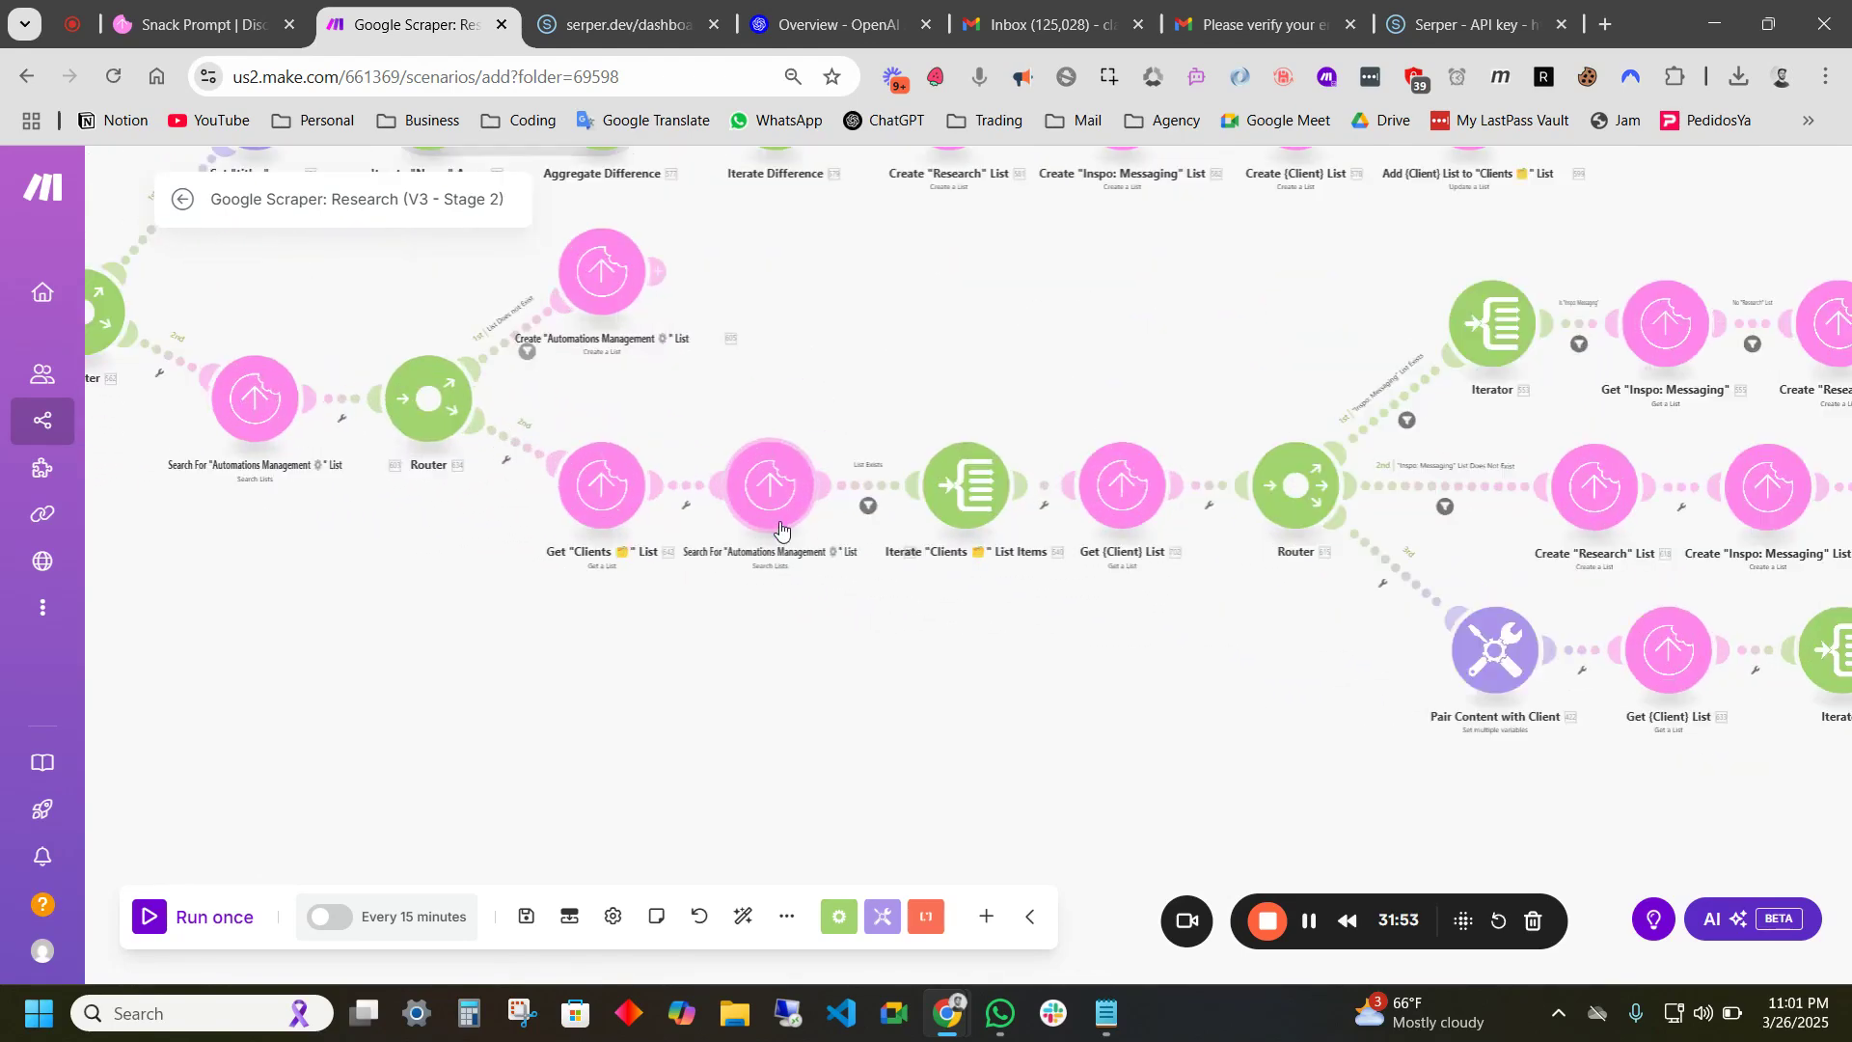
scroll(663, 622, "up", 2)
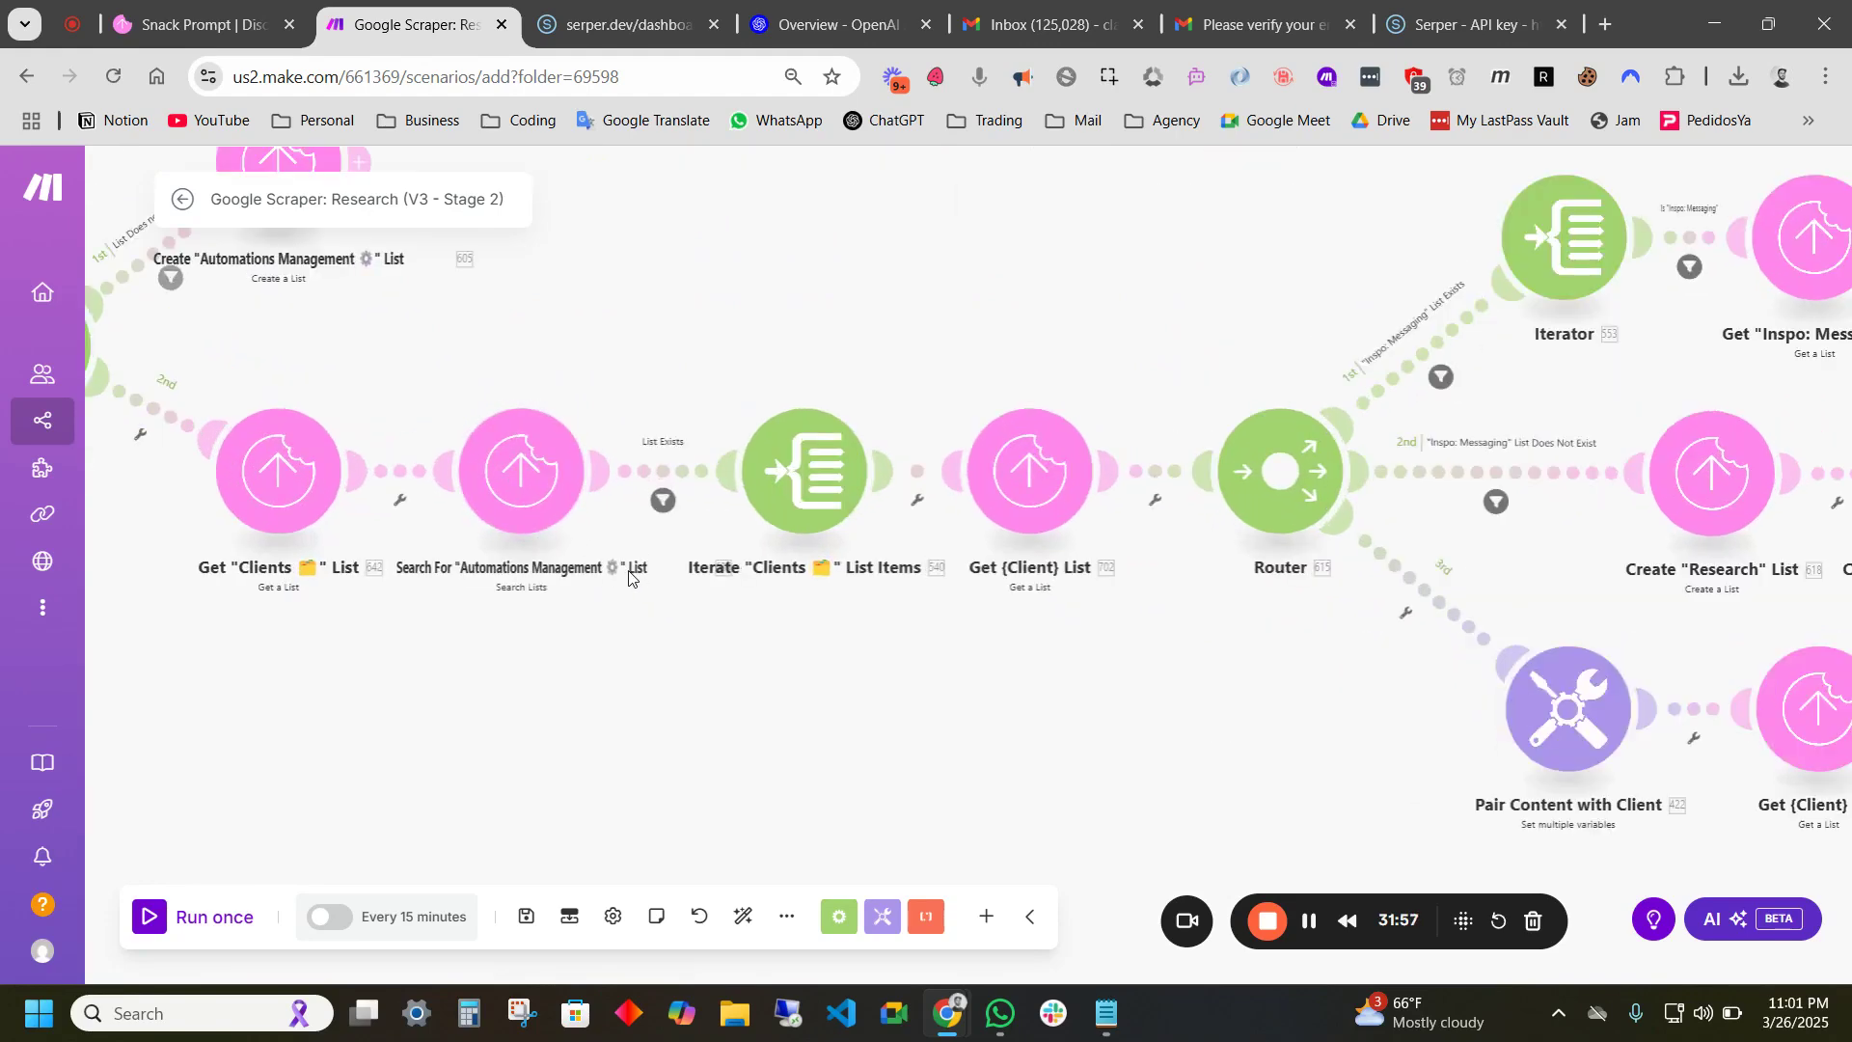
left_click(660, 478)
left_click(1094, 661)
scroll(189, 479, "down", 3)
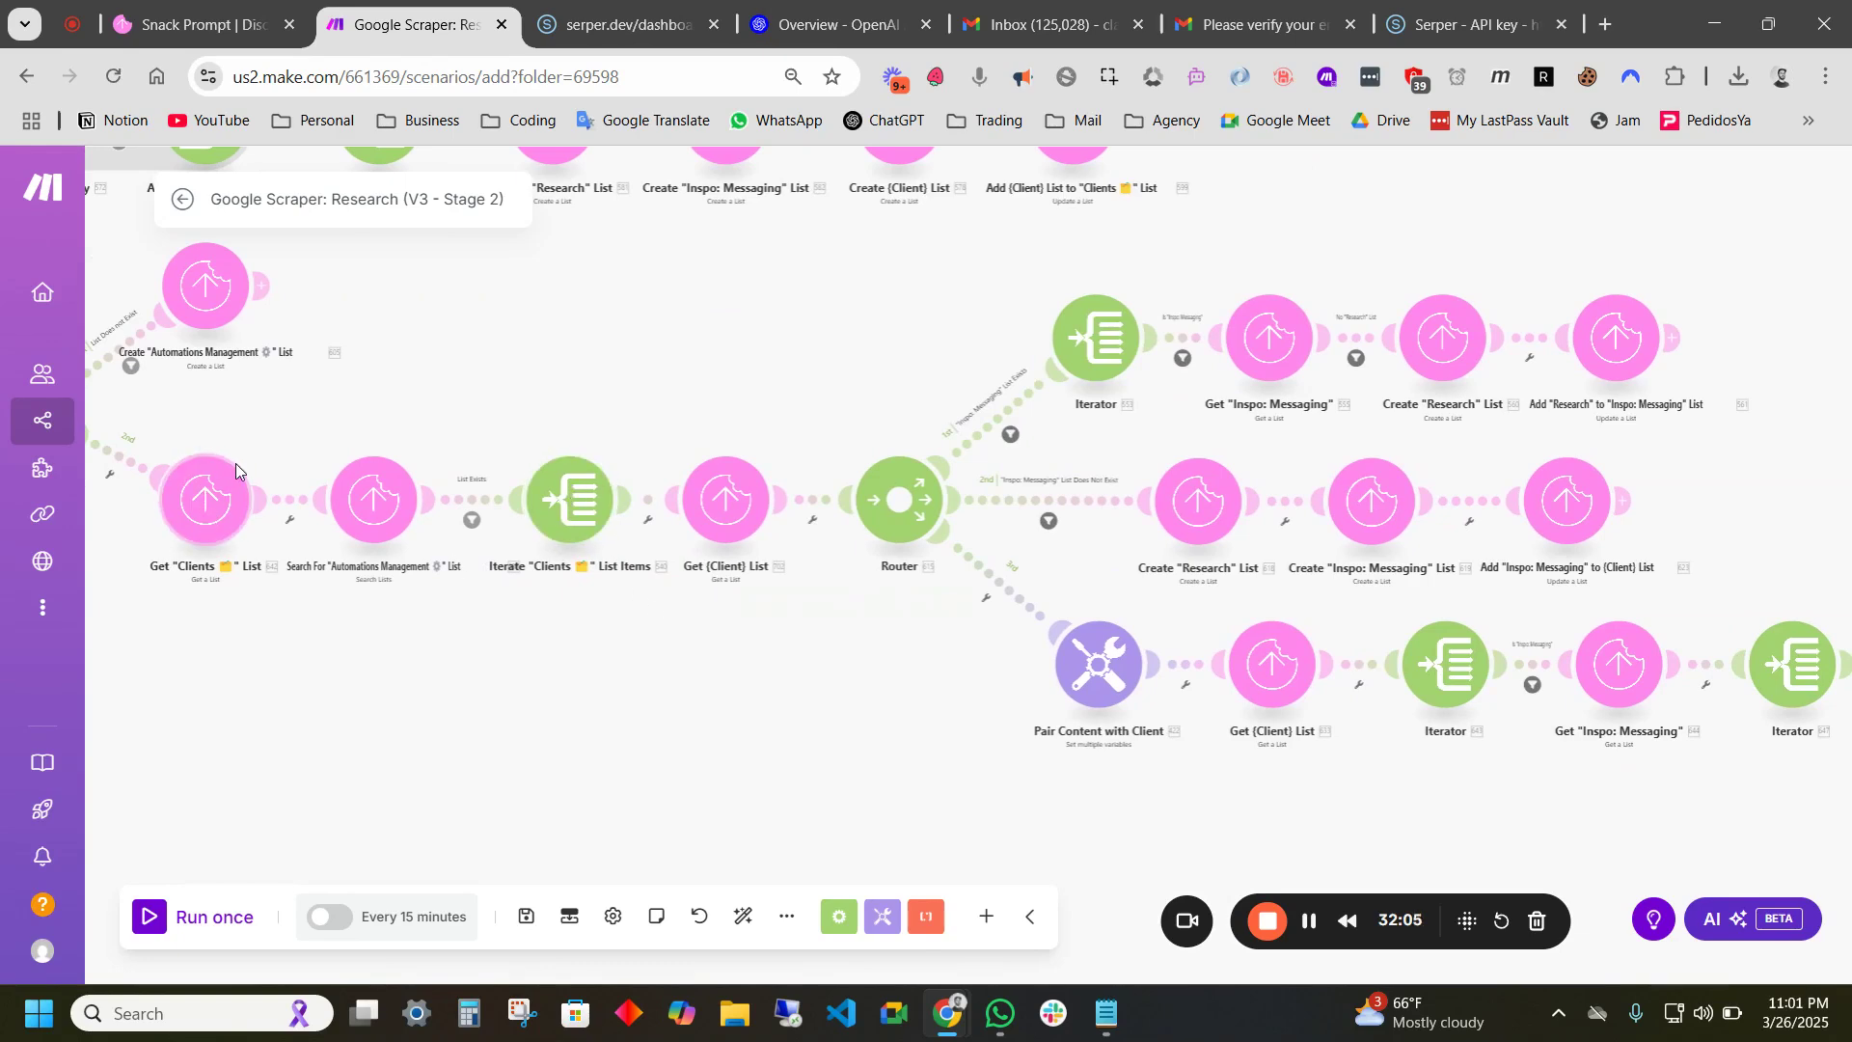
scroll(450, 634, "right", 4)
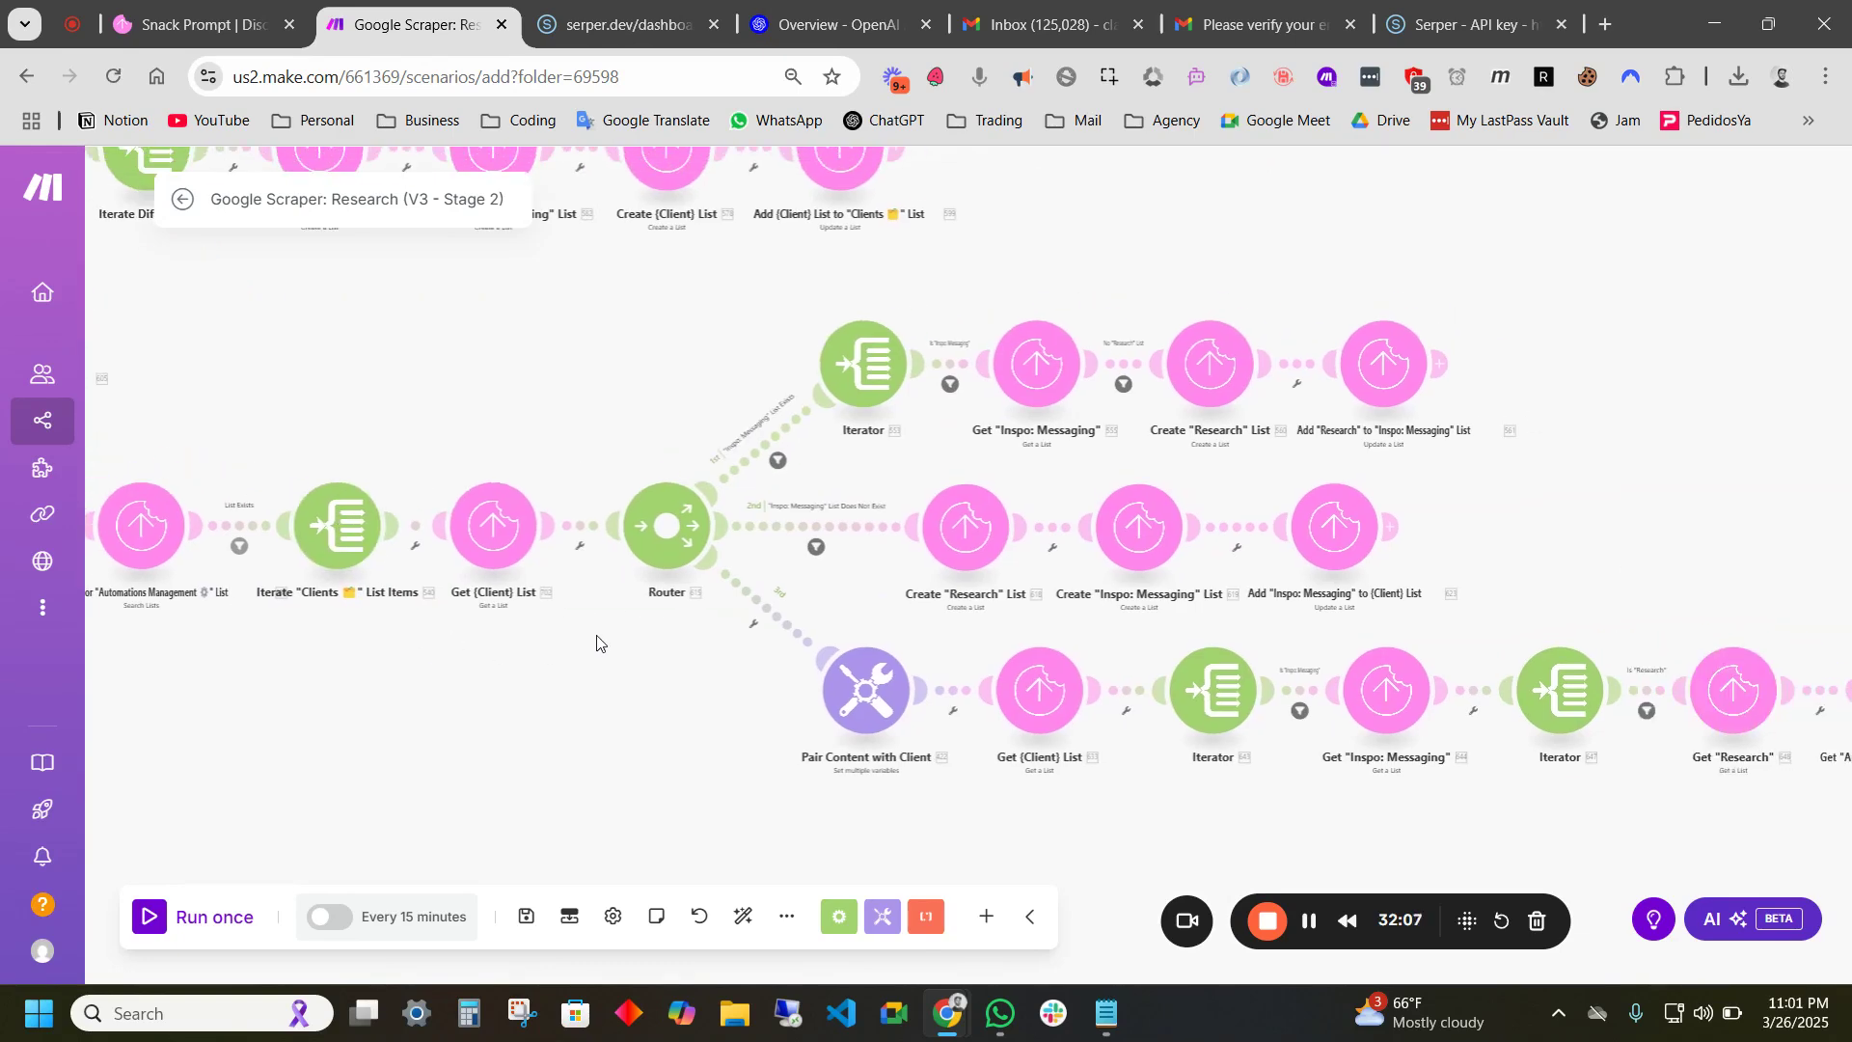
scroll(801, 472, "up", 3)
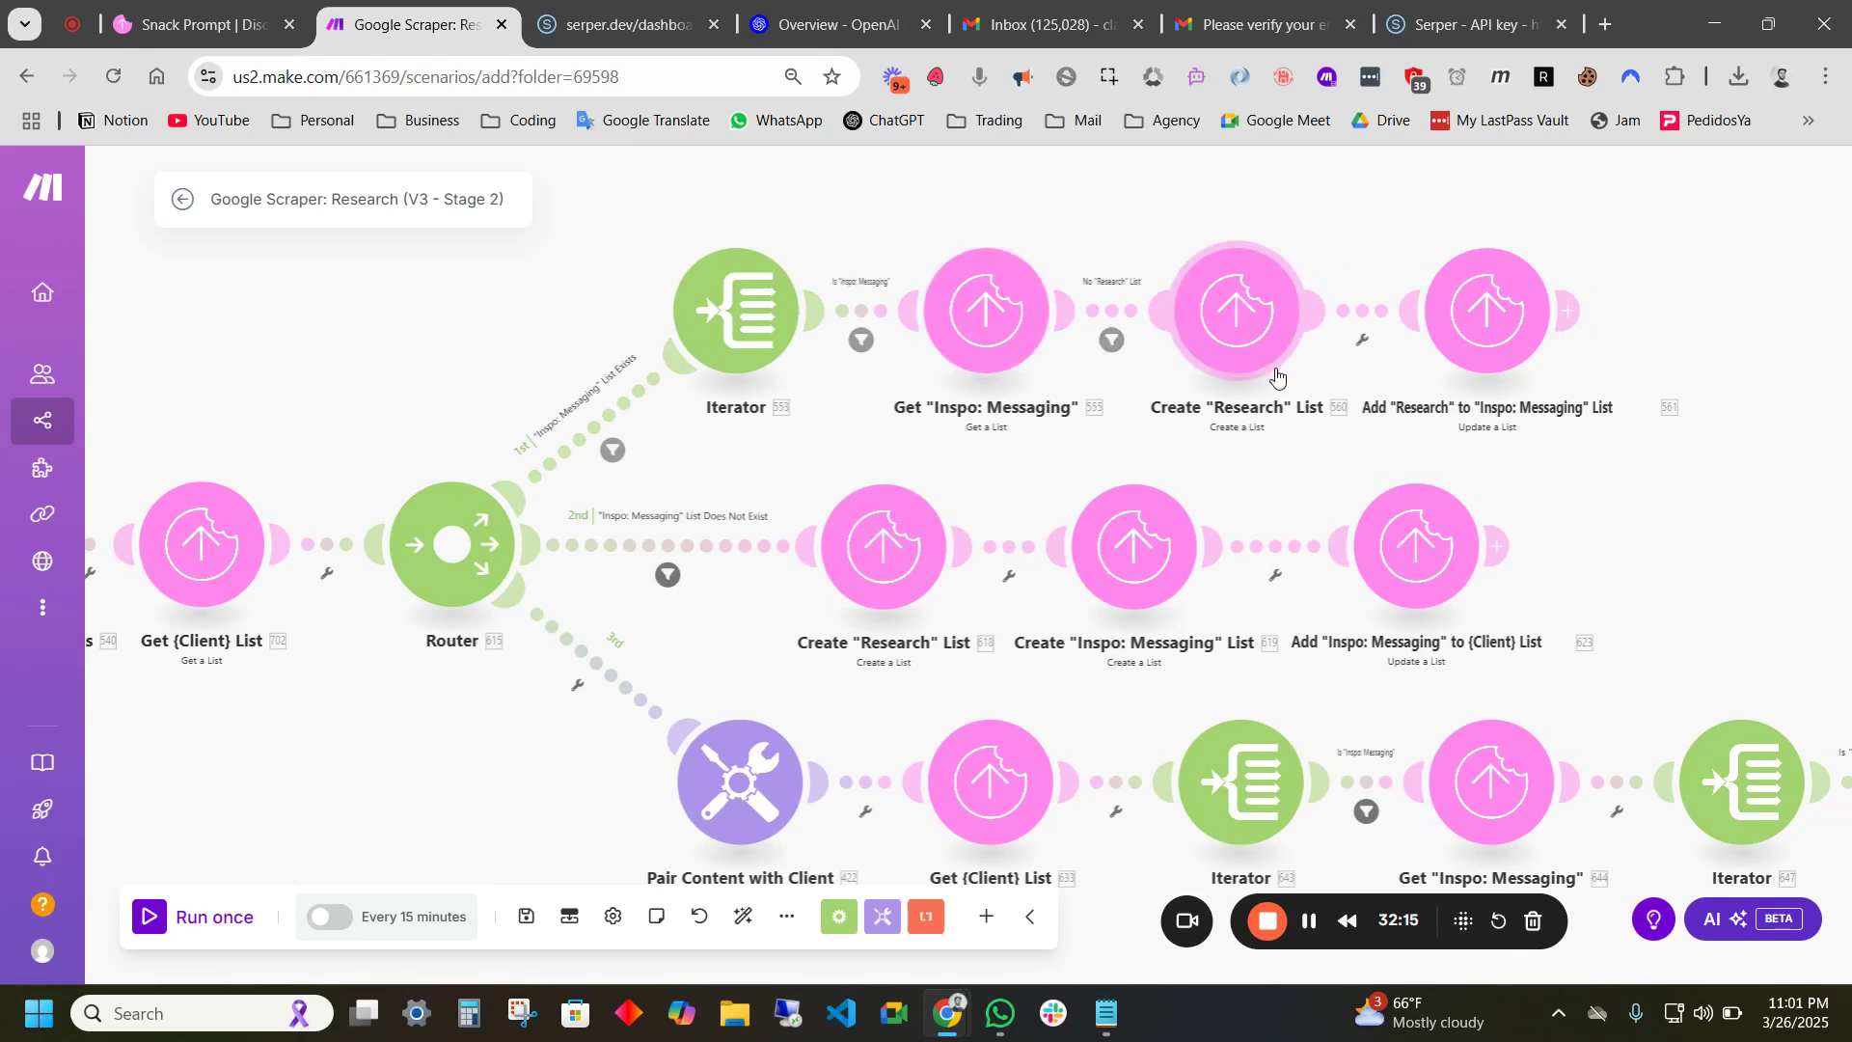
left_click_drag(1408, 437, 1213, 387)
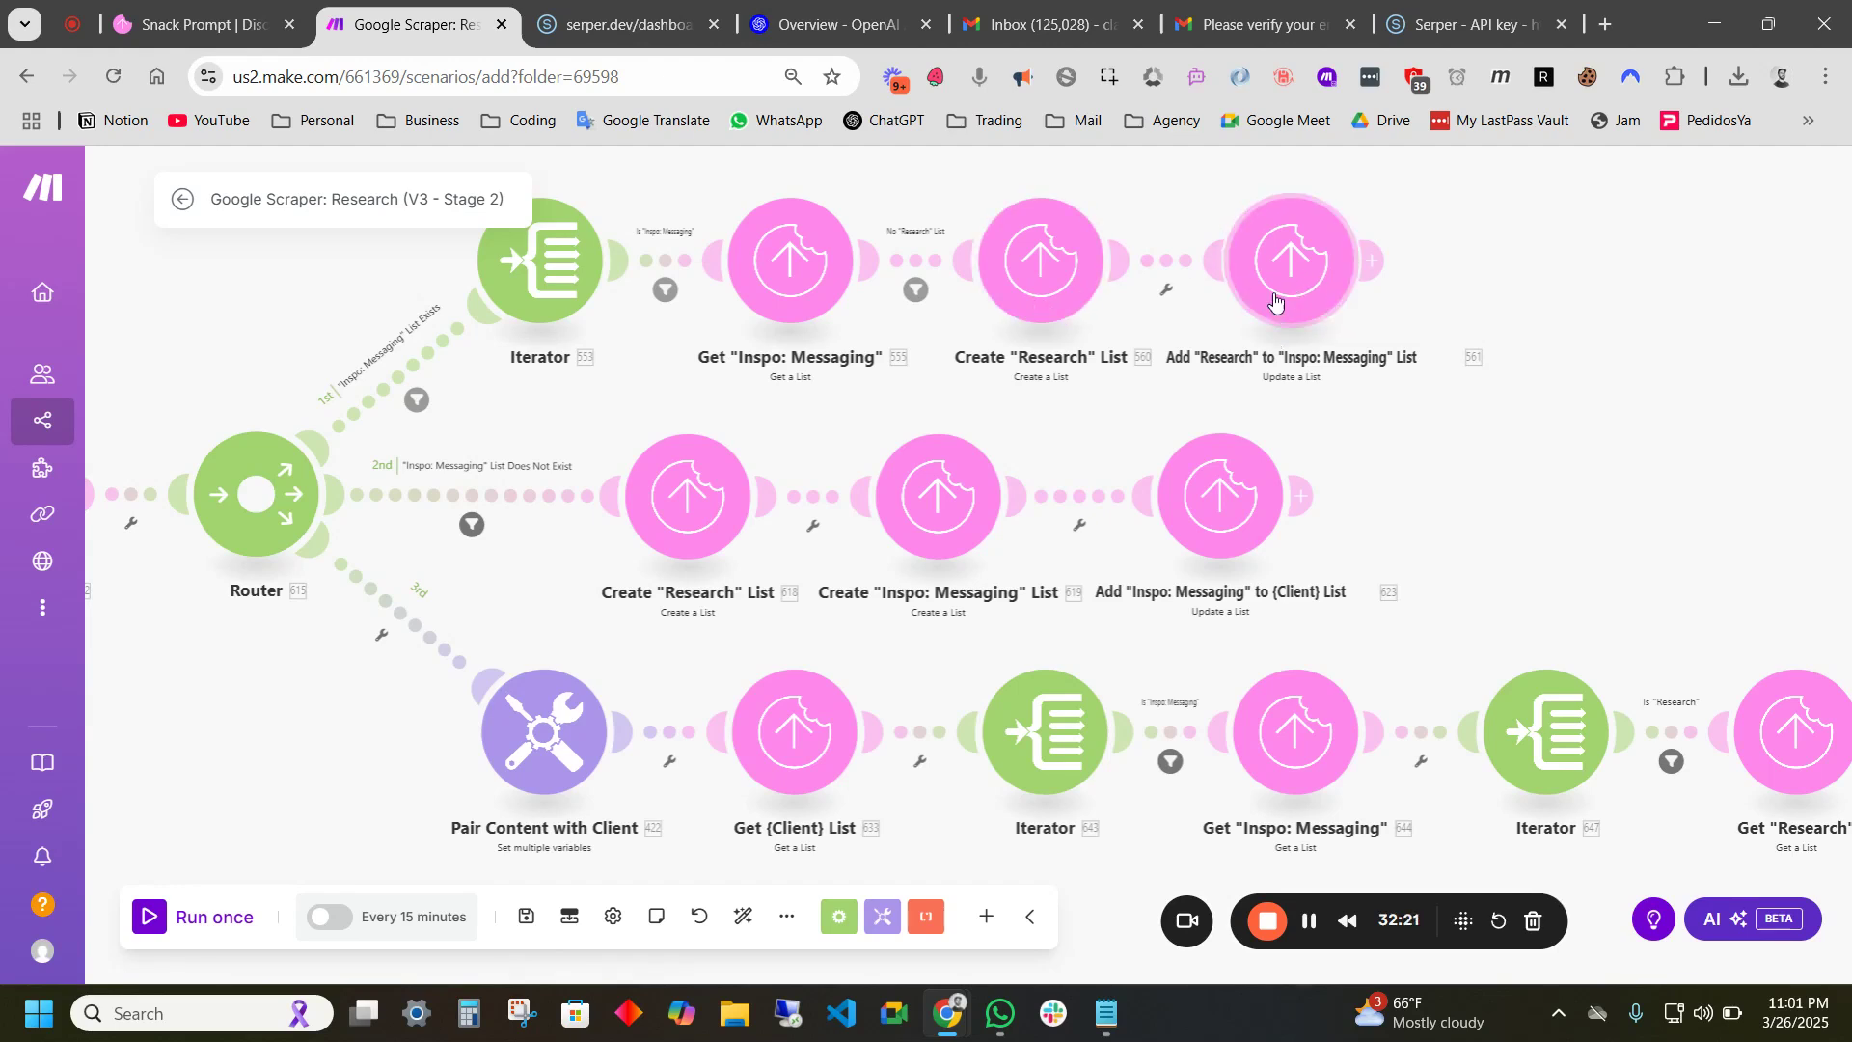
left_click_drag(777, 417, 971, 333)
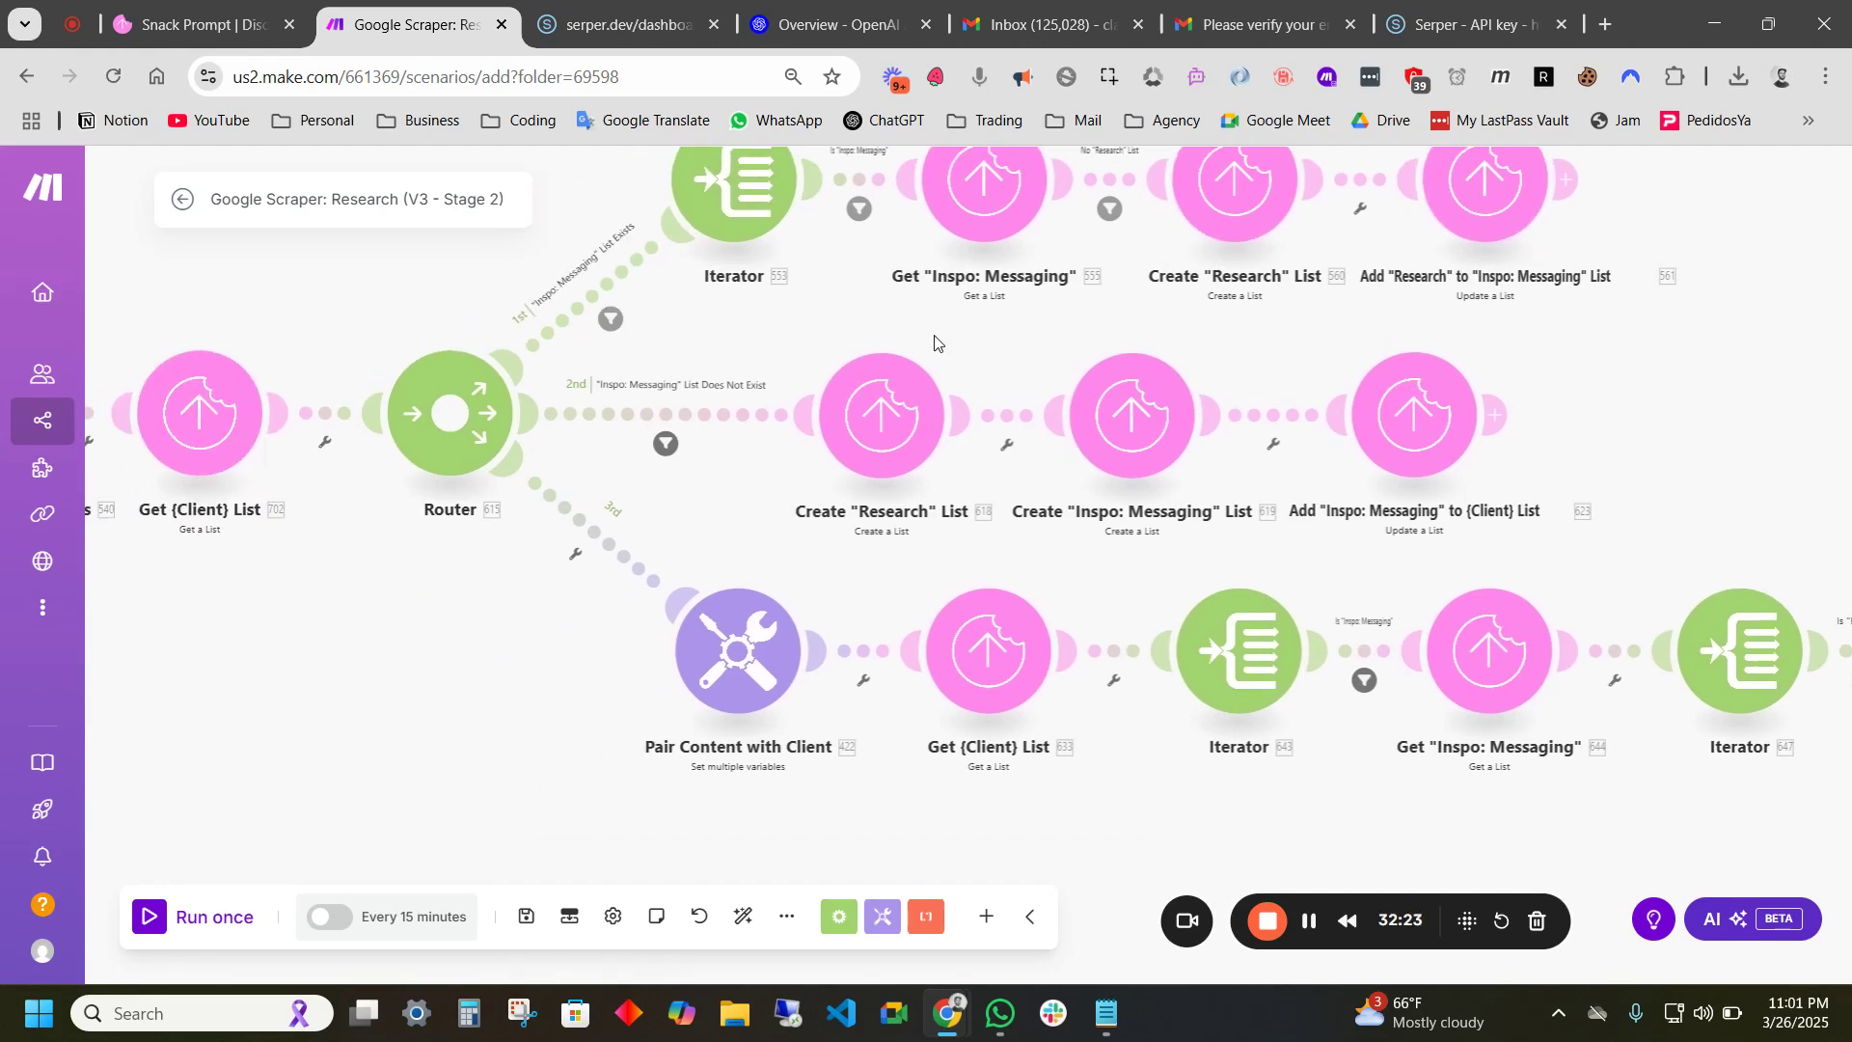
left_click_drag(729, 446, 560, 435)
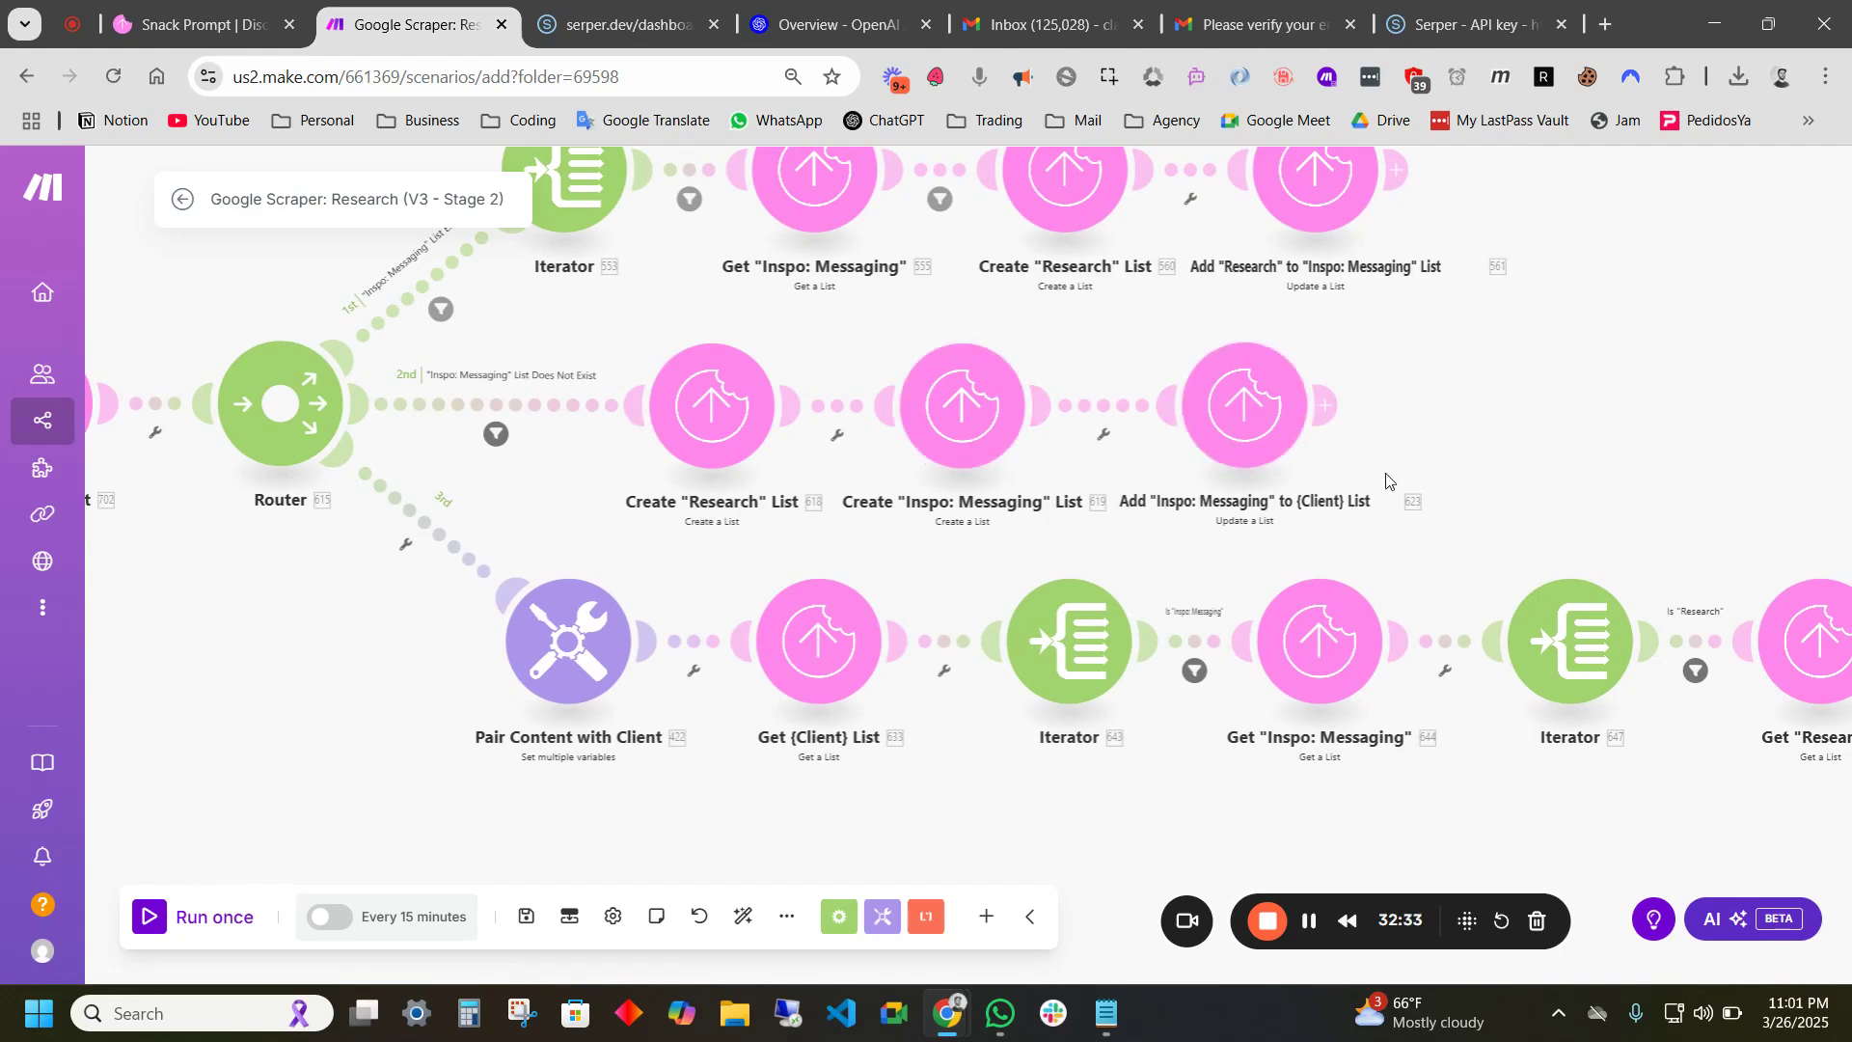
left_click_drag(1385, 475, 1661, 471)
scroll(1656, 470, "down", 2)
left_click_drag(932, 582, 561, 538)
scroll(759, 547, "up", 2)
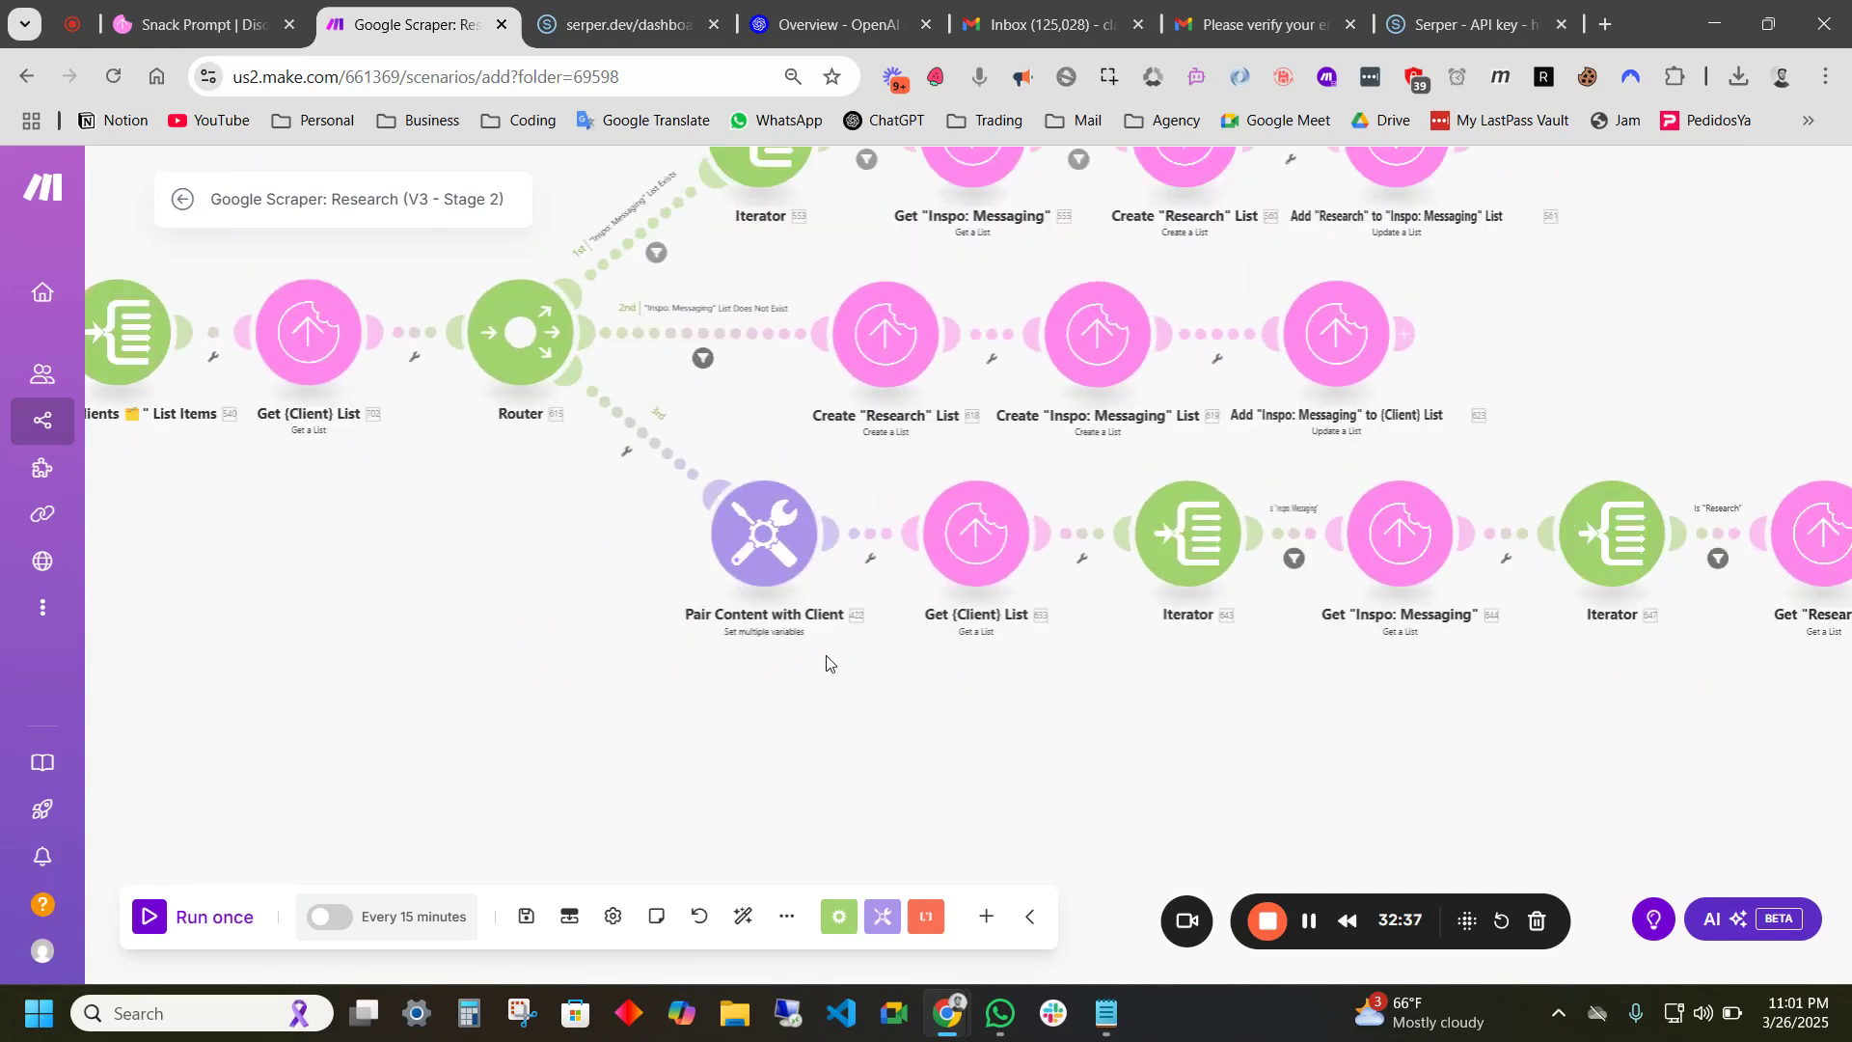
left_click_drag(1035, 677, 851, 635)
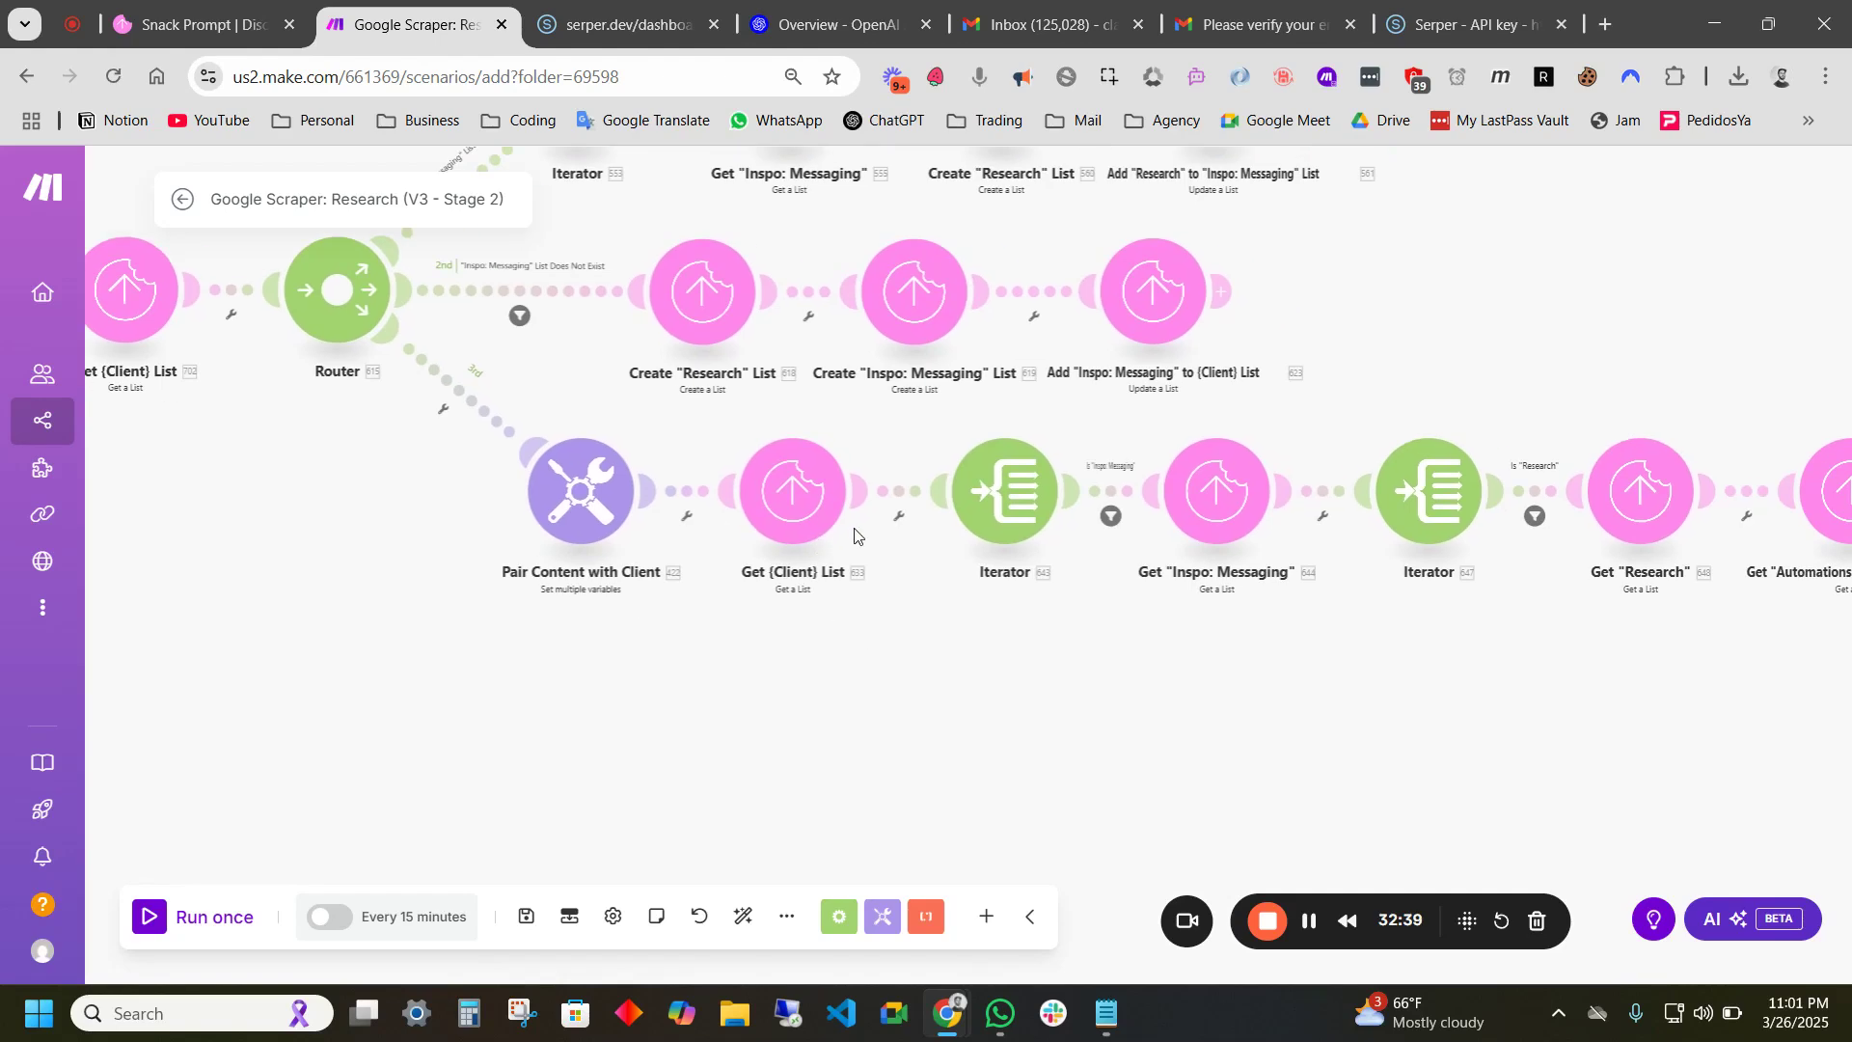
scroll(849, 531, "down", 2)
left_click_drag(1202, 315, 1402, 416)
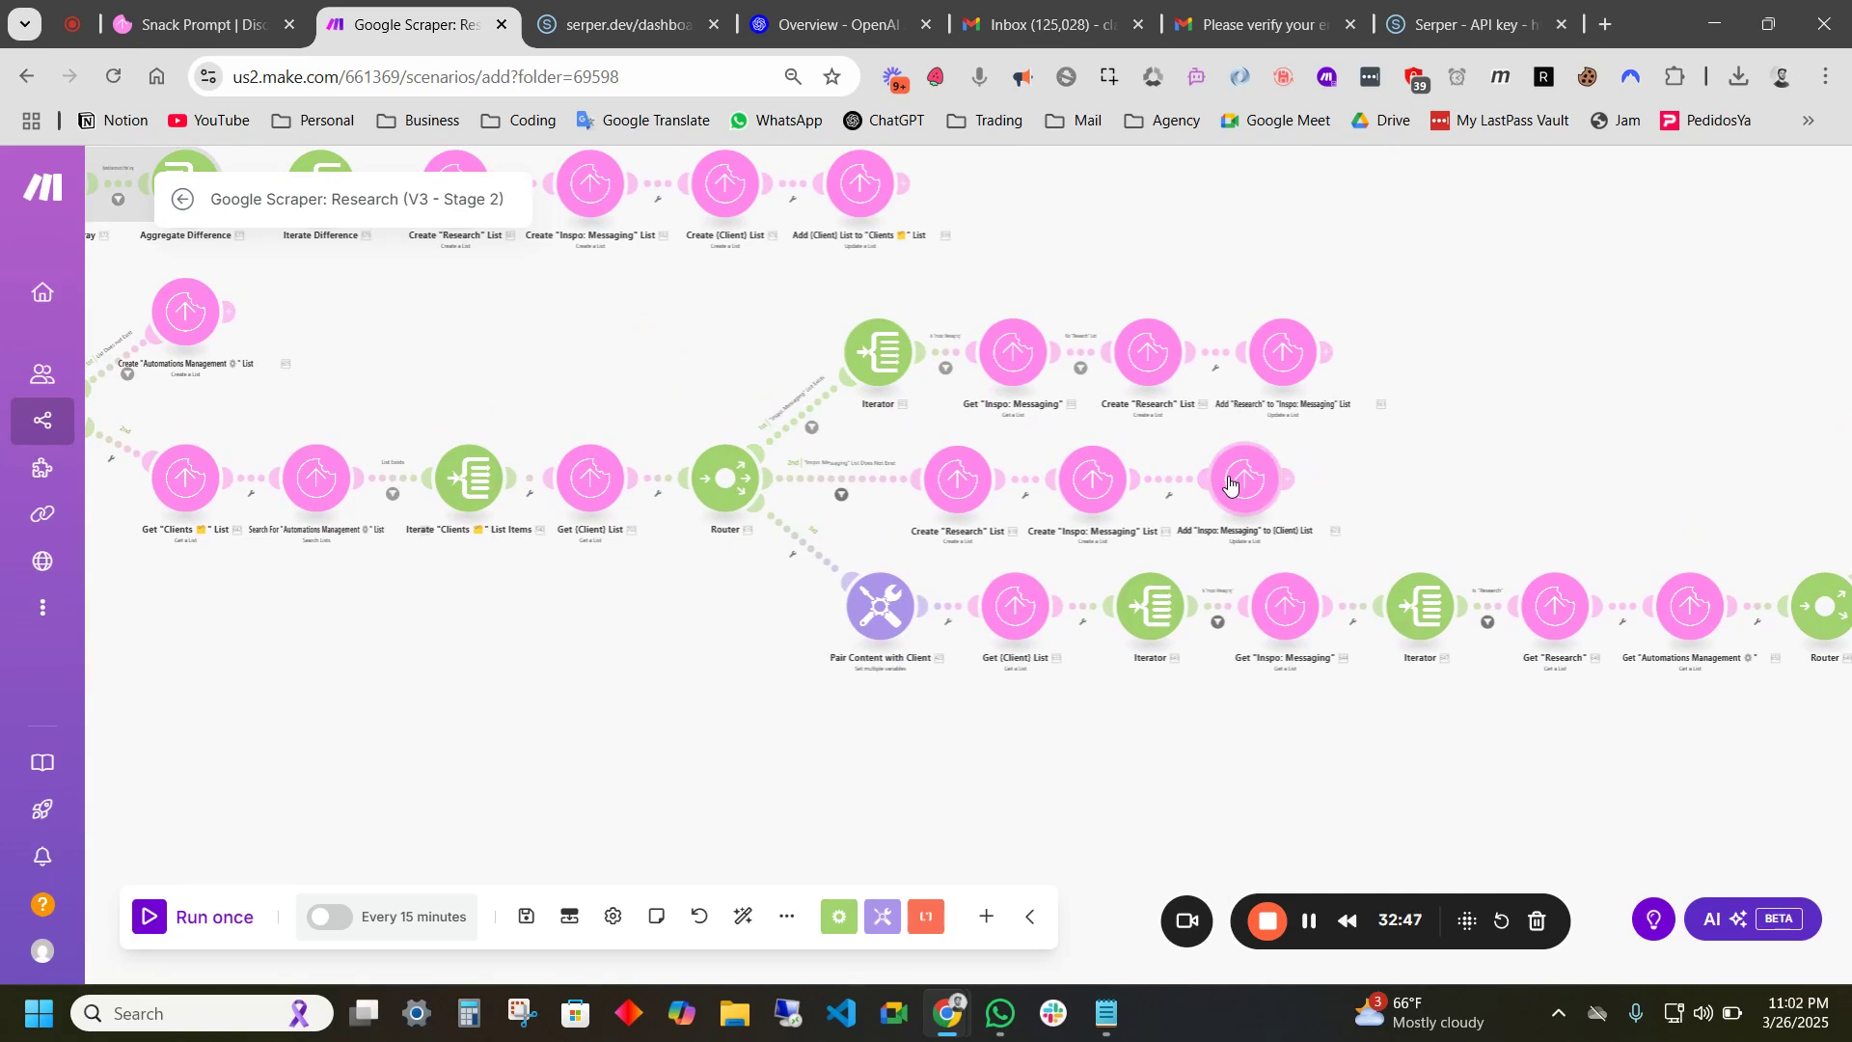
left_click_drag(1421, 462, 1102, 455)
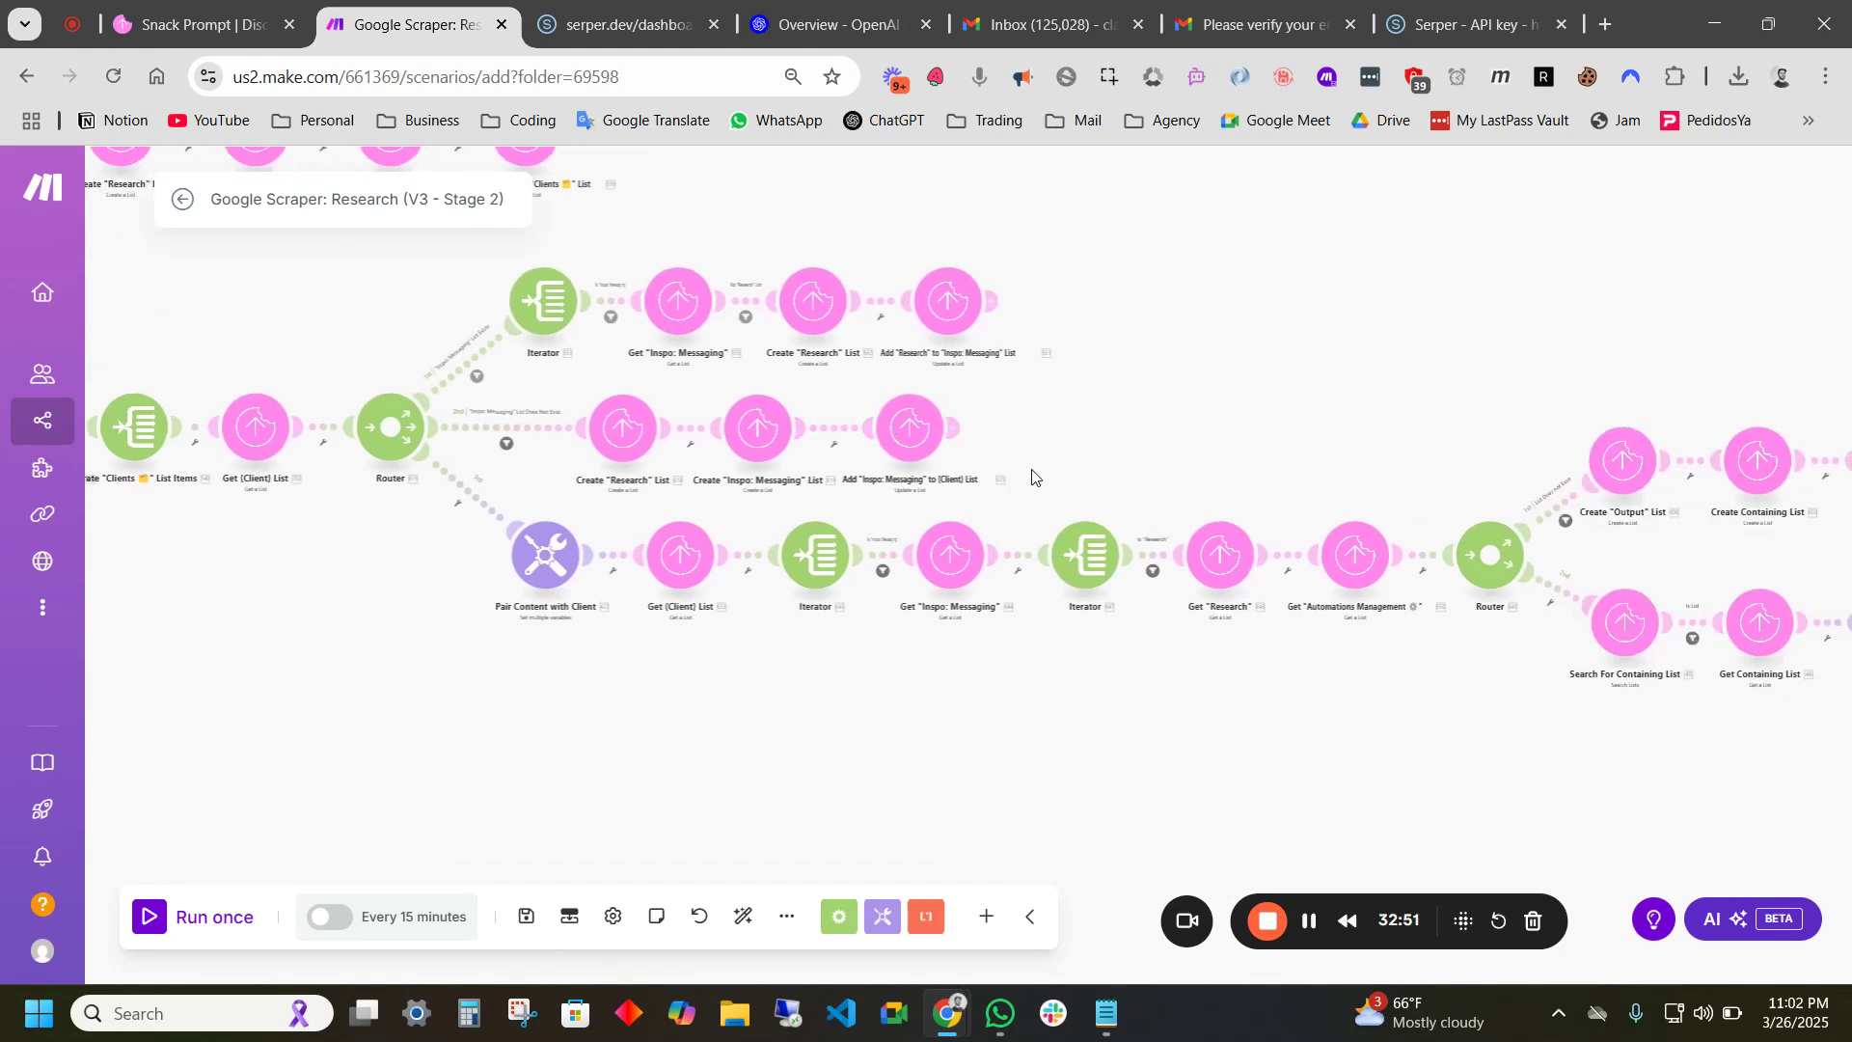
scroll(614, 562, "up", 2)
left_click_drag(617, 700, 432, 672)
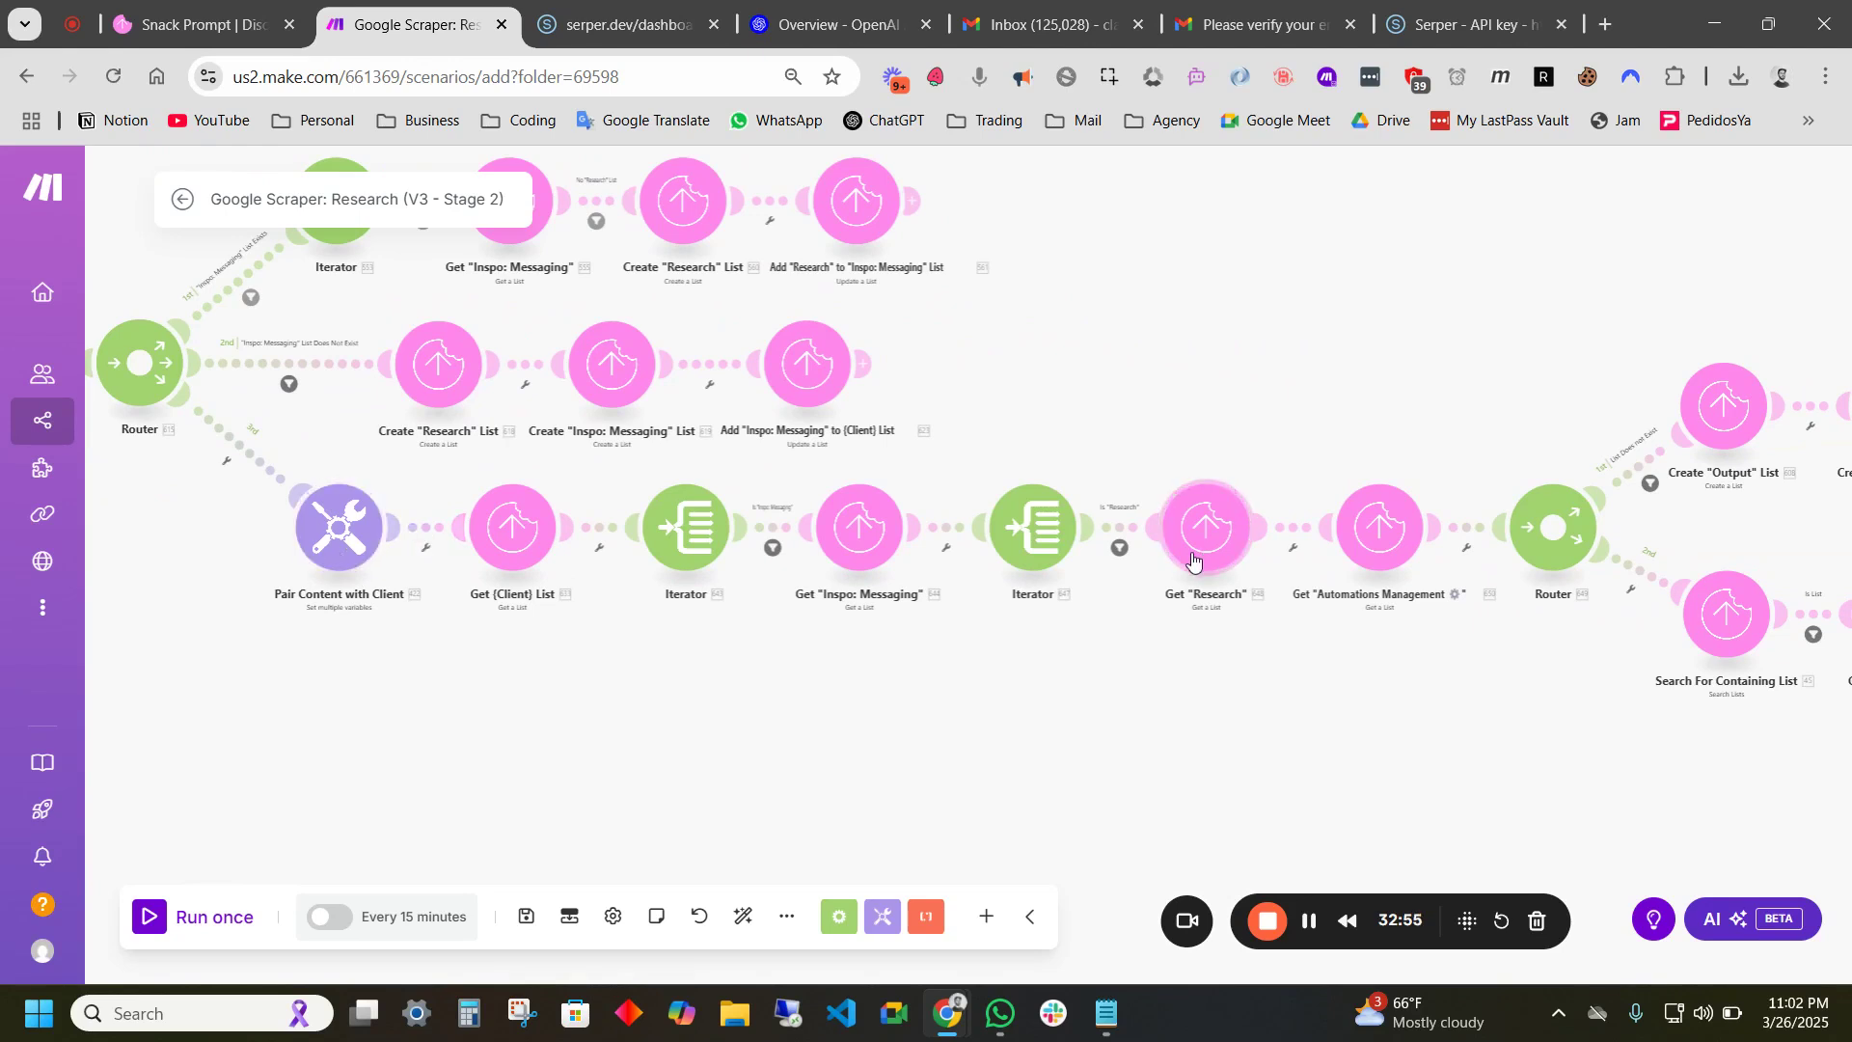
scroll(581, 605, "down", 4)
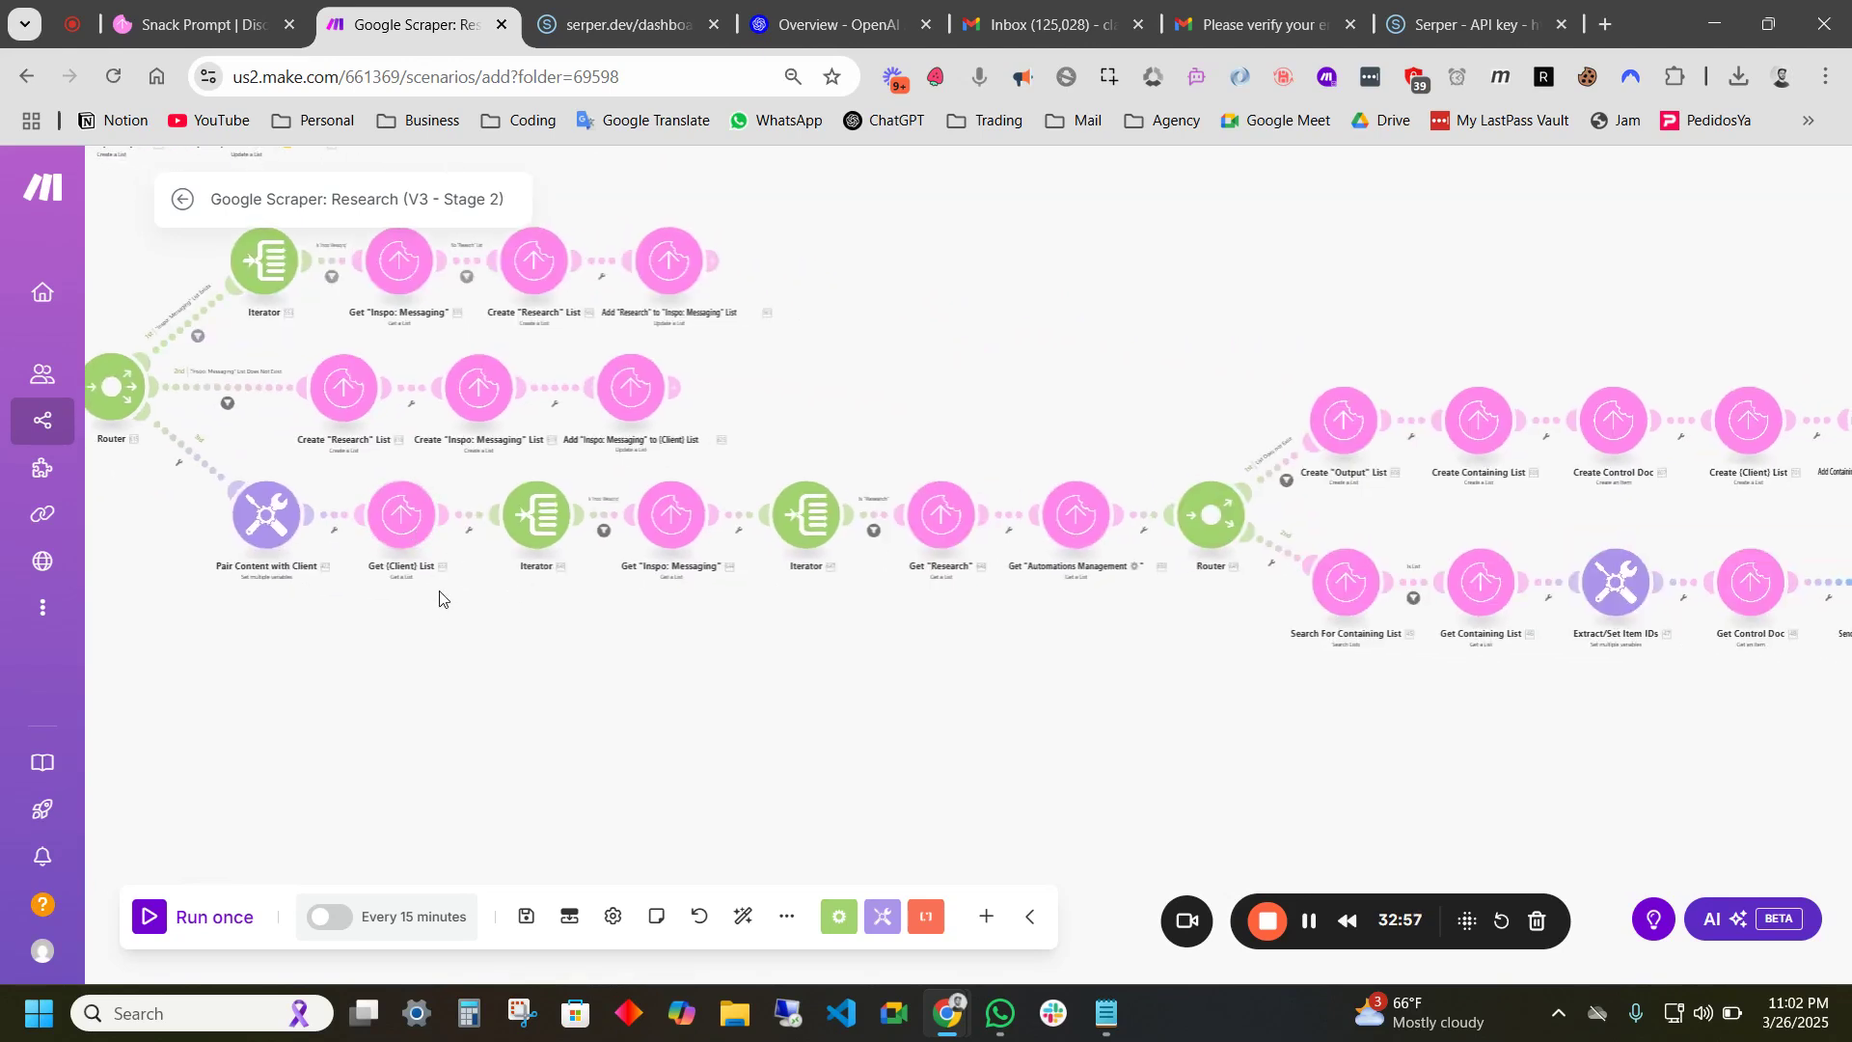
scroll(807, 609, "up", 3)
scroll(229, 446, "up", 3)
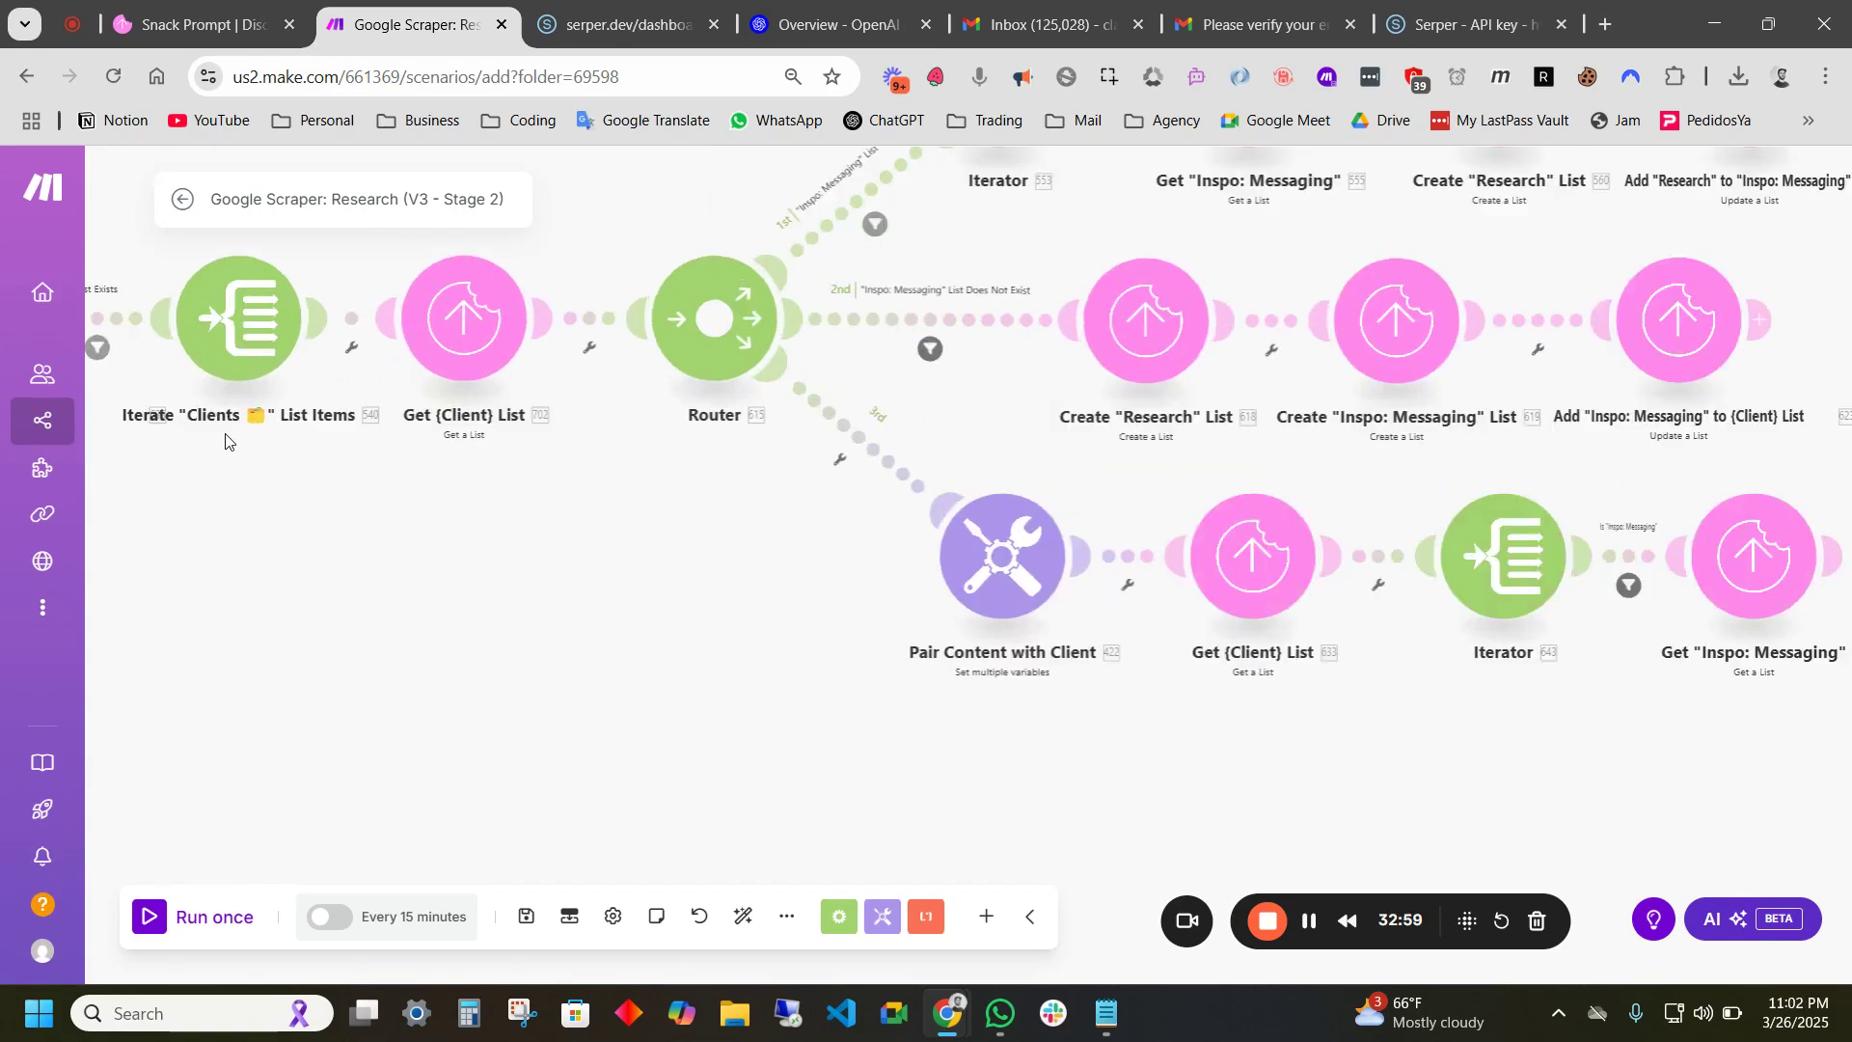
scroll(503, 532, "right", 5)
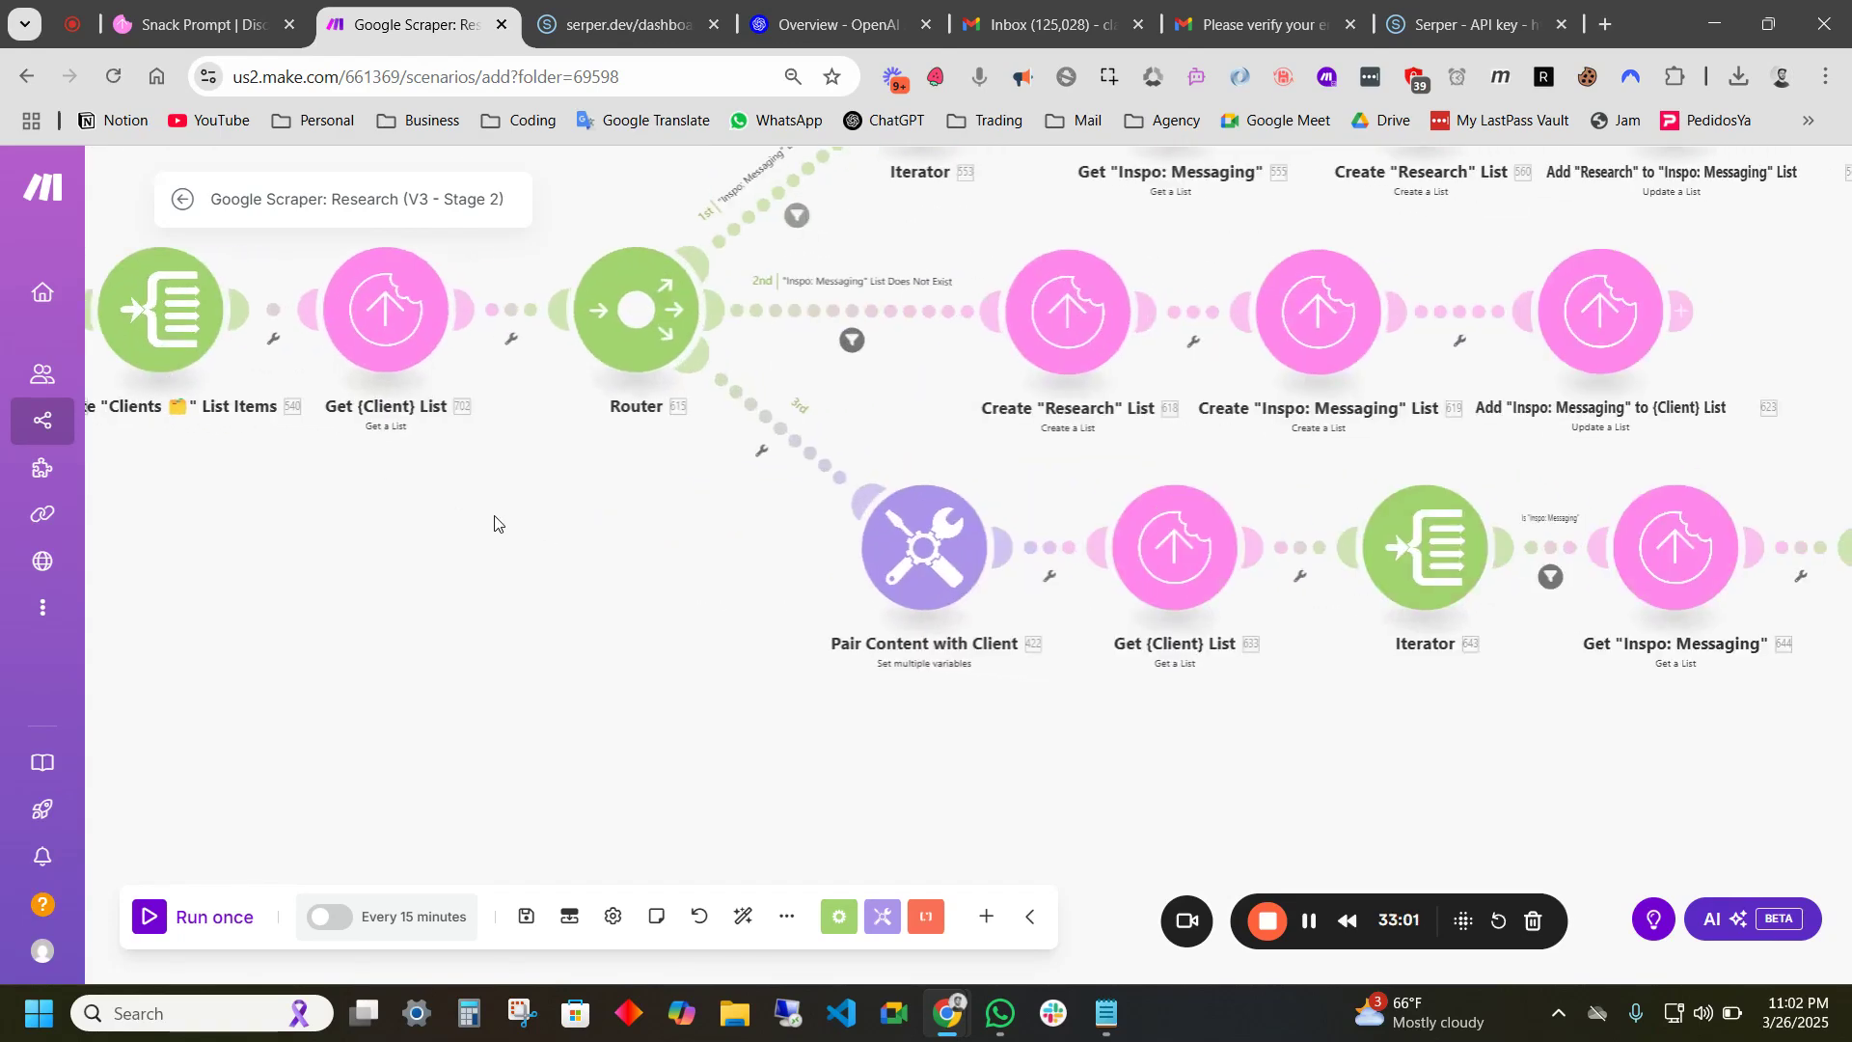
scroll(803, 498, "down", 4)
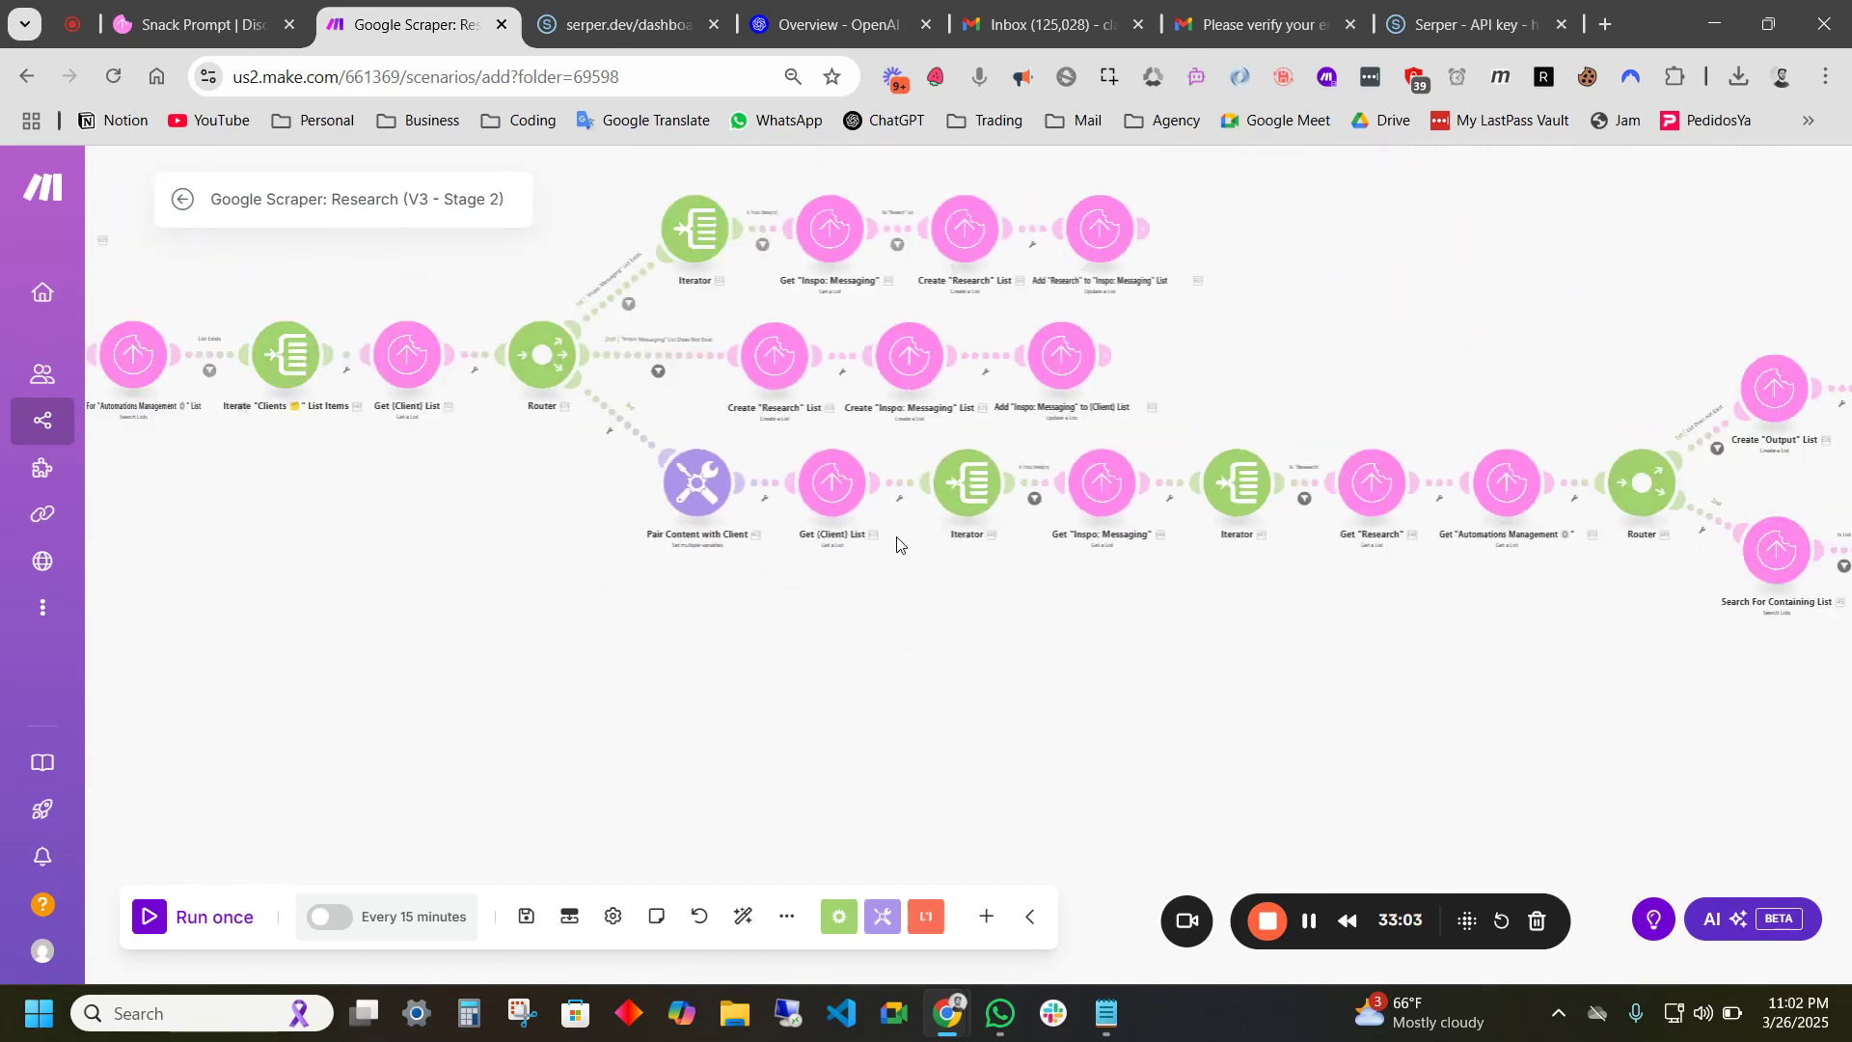
scroll(820, 617, "up", 2)
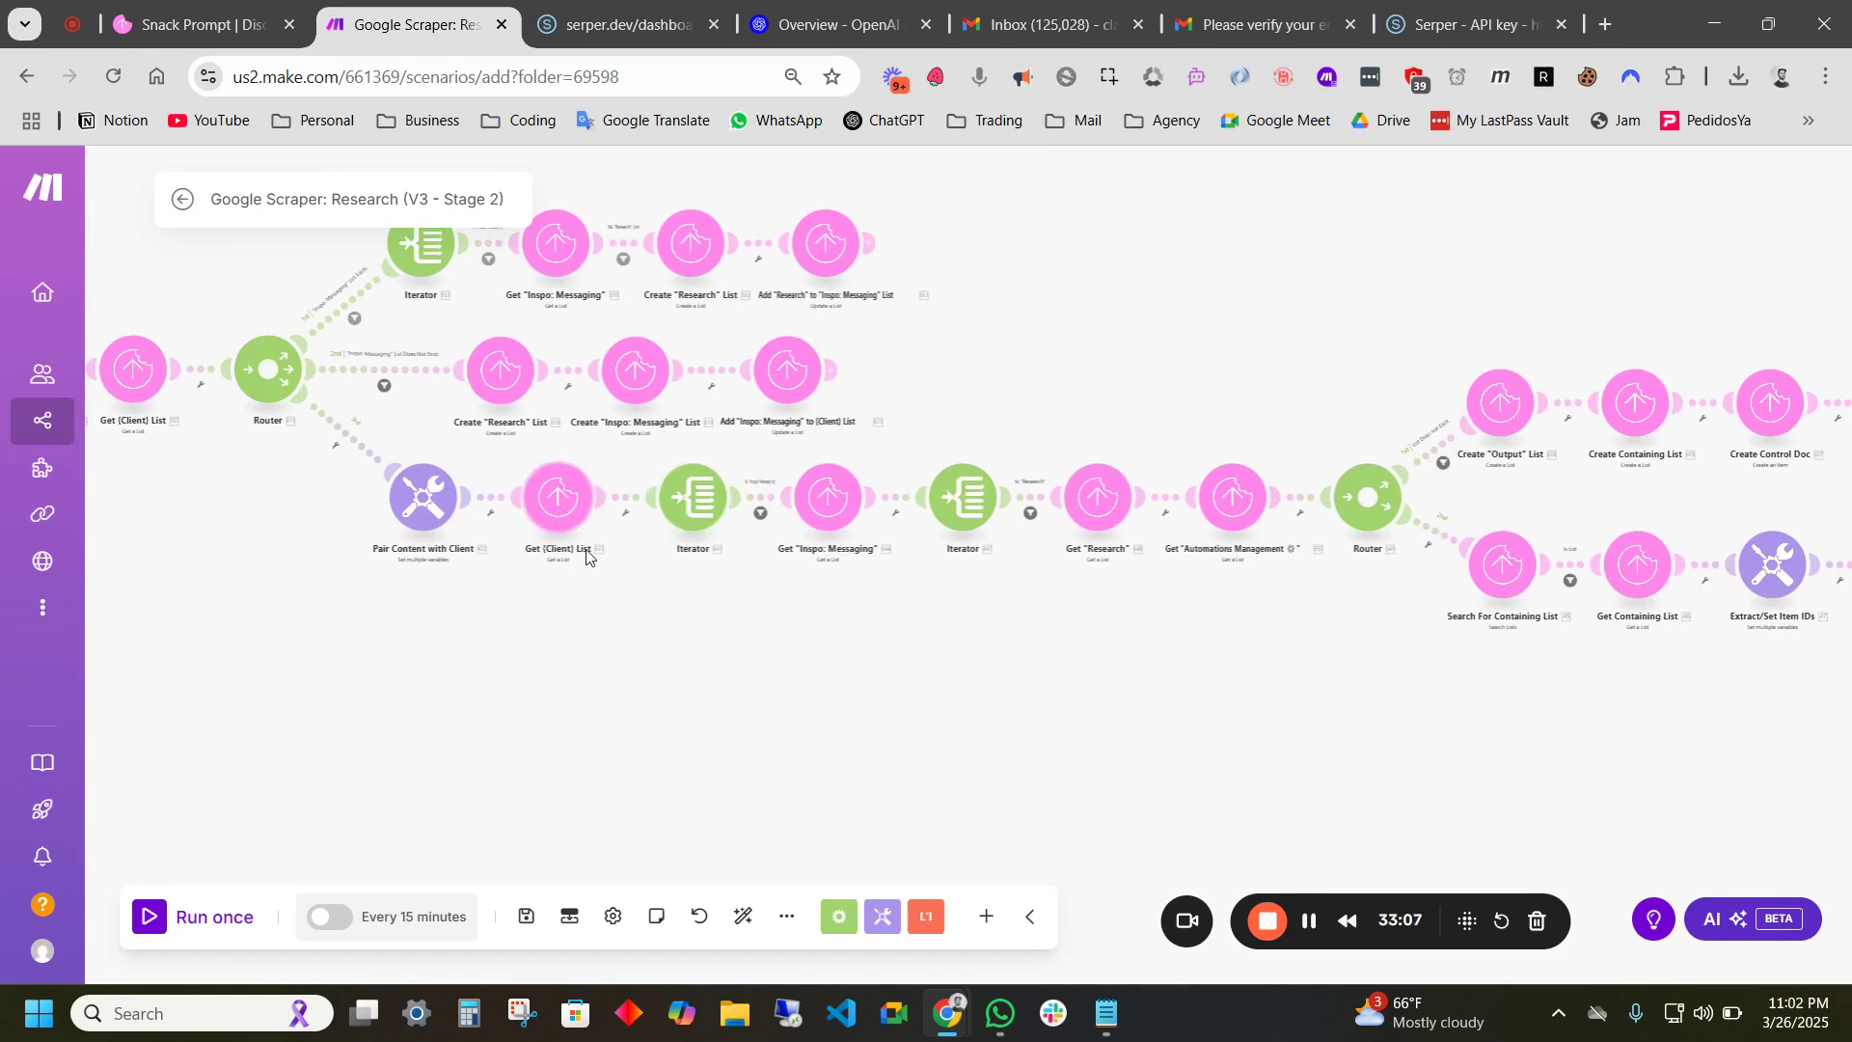
scroll(540, 511, "up", 2)
scroll(848, 675, "up", 2)
left_click_drag(852, 685, 842, 689)
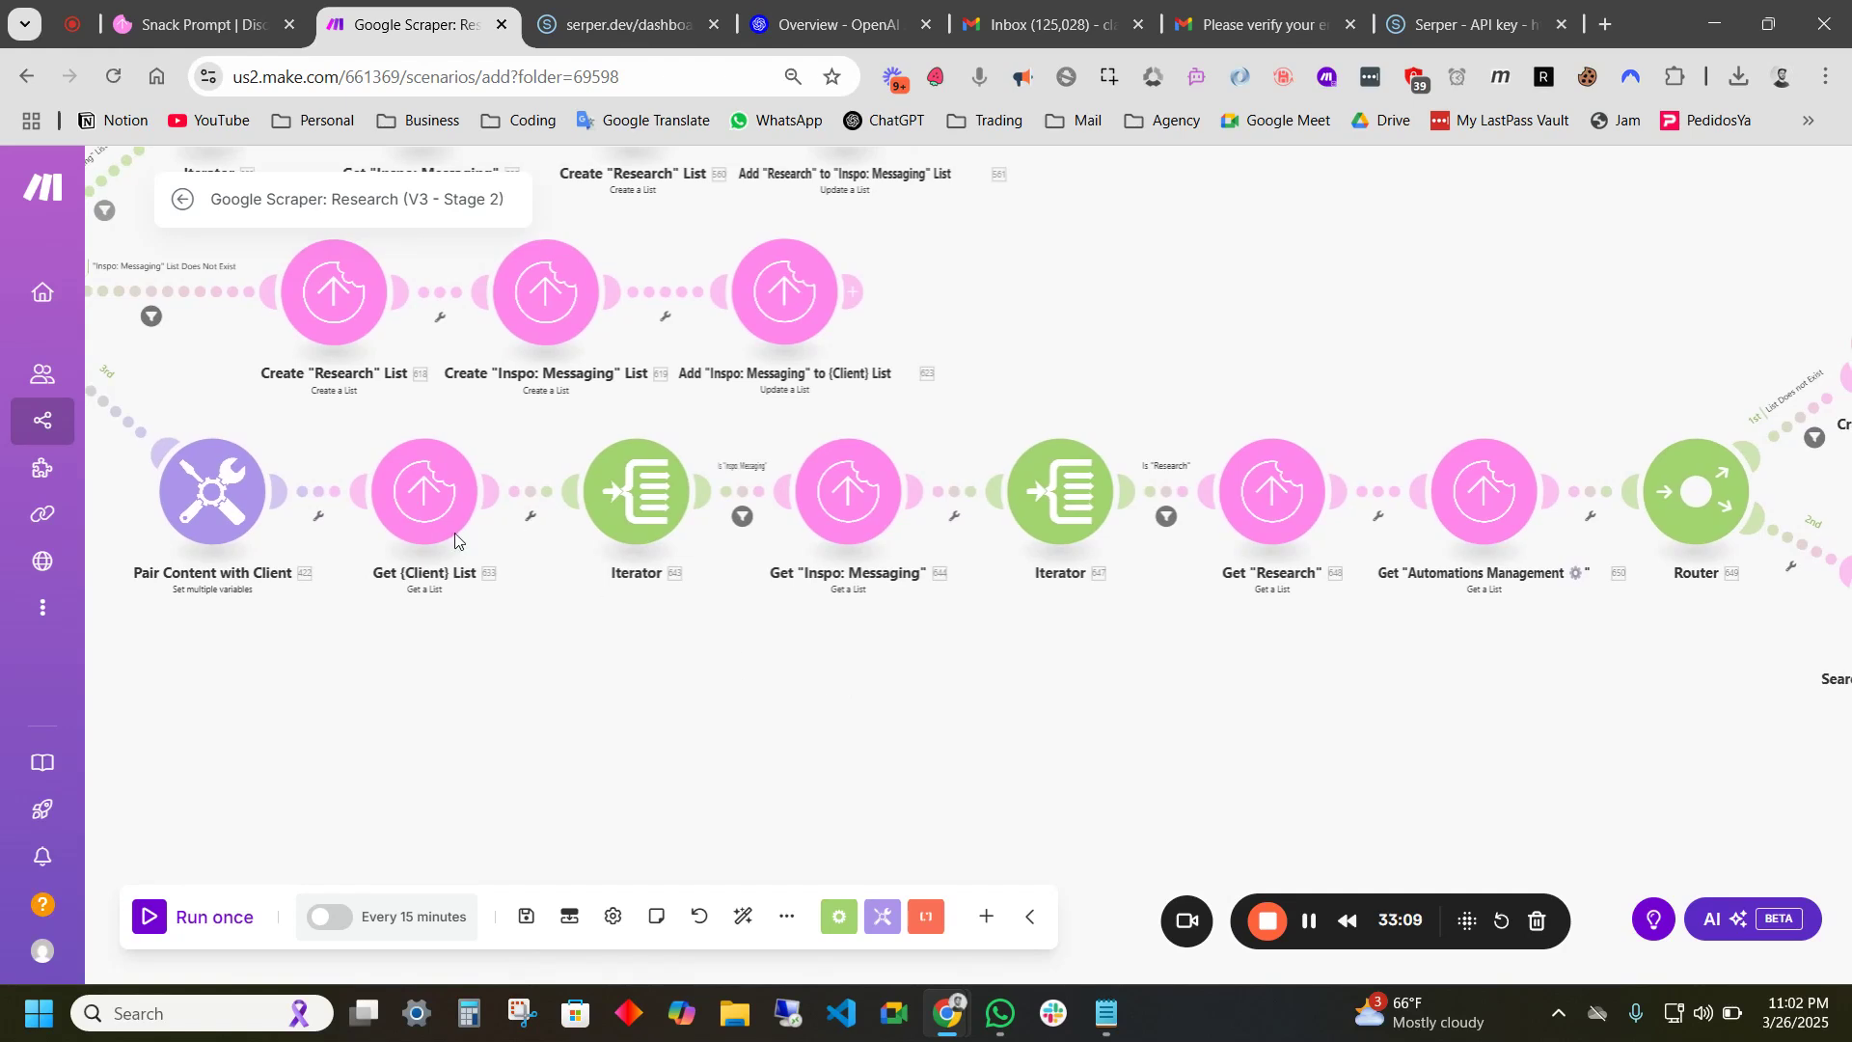
scroll(770, 625, "down", 2)
left_click_drag(770, 625, 641, 639)
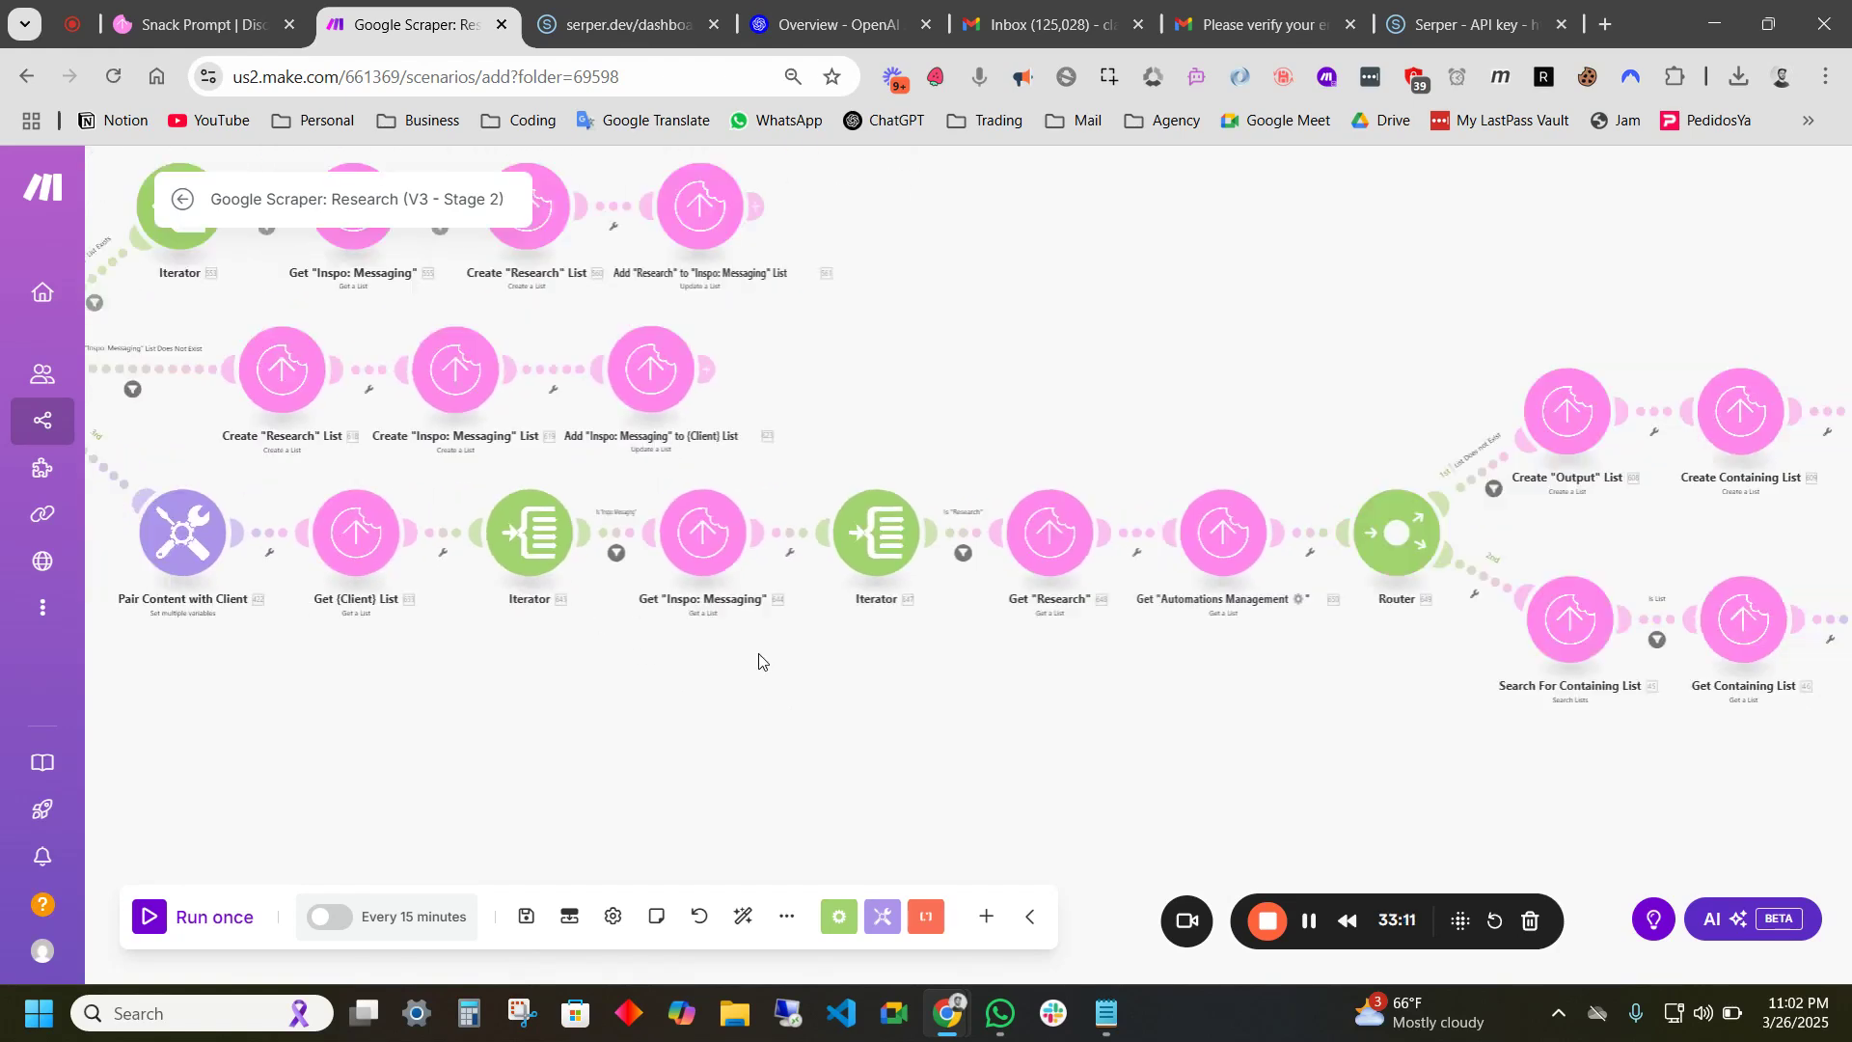
left_click_drag(761, 650, 655, 724)
left_click_drag(804, 682, 587, 685)
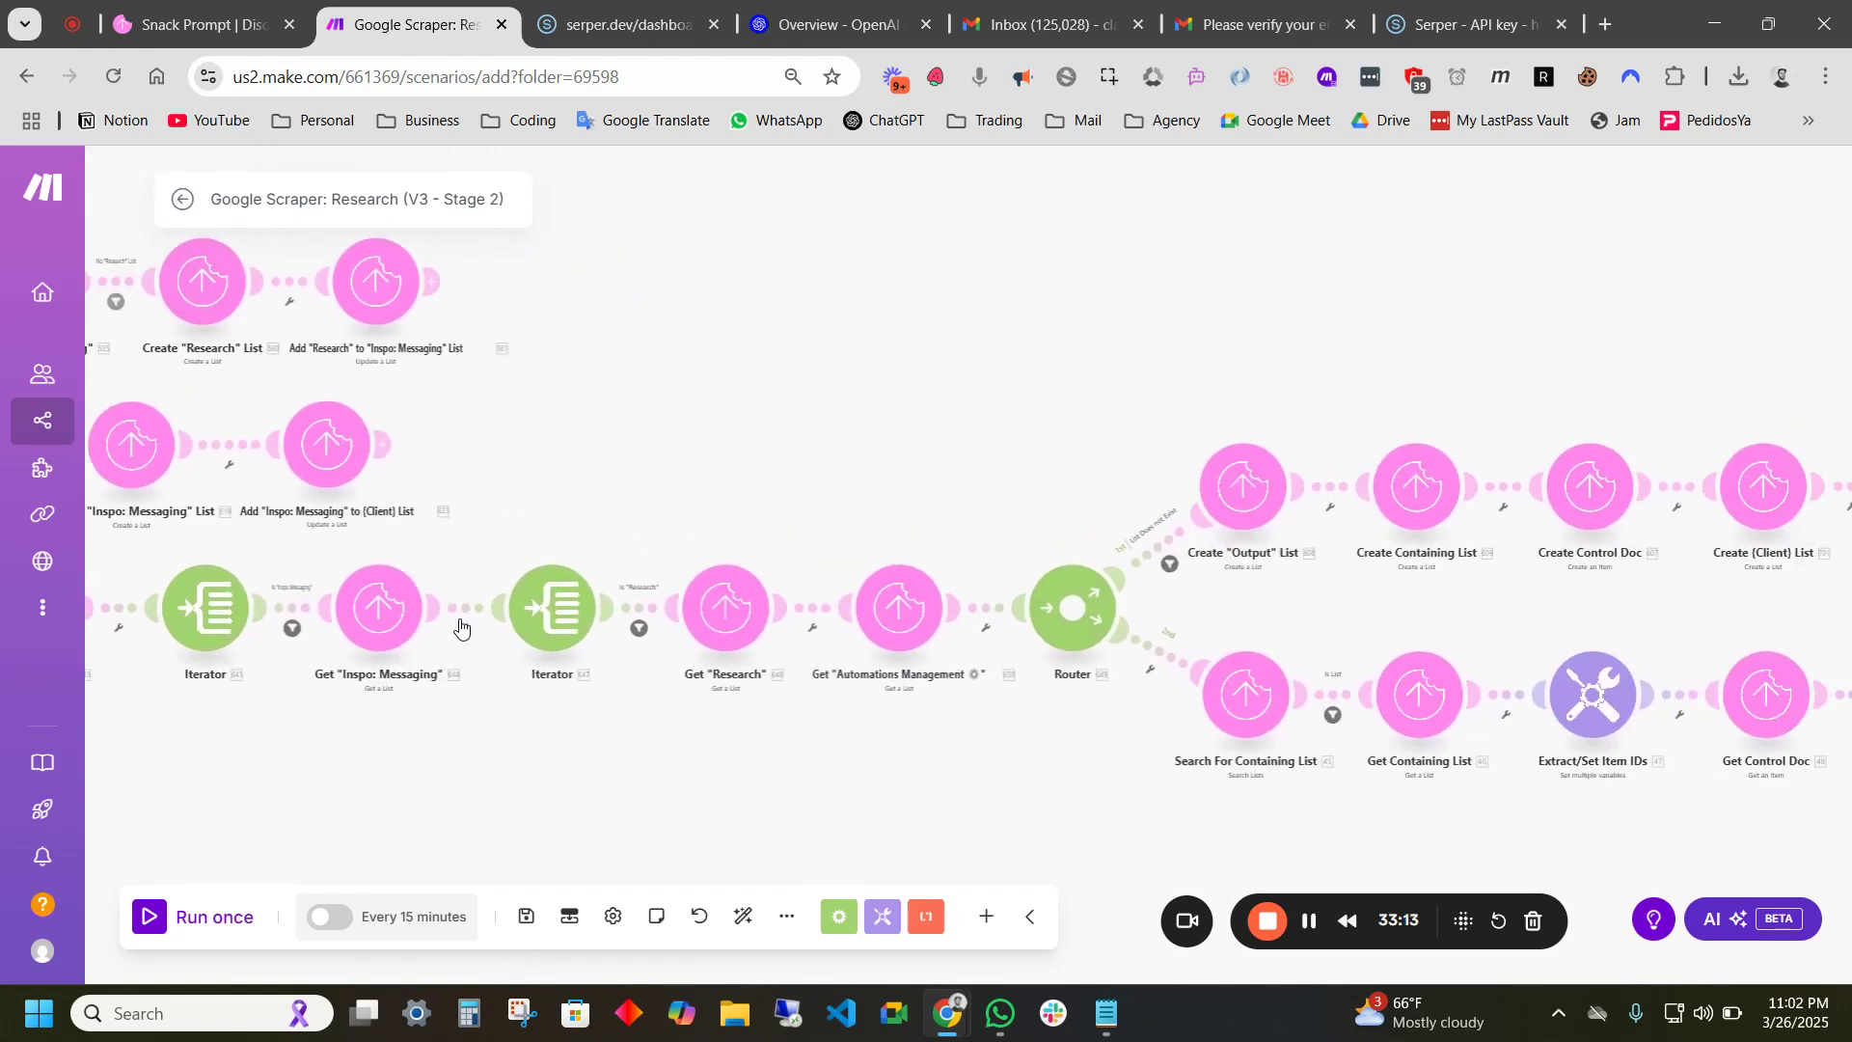
left_click_drag(464, 756, 846, 657)
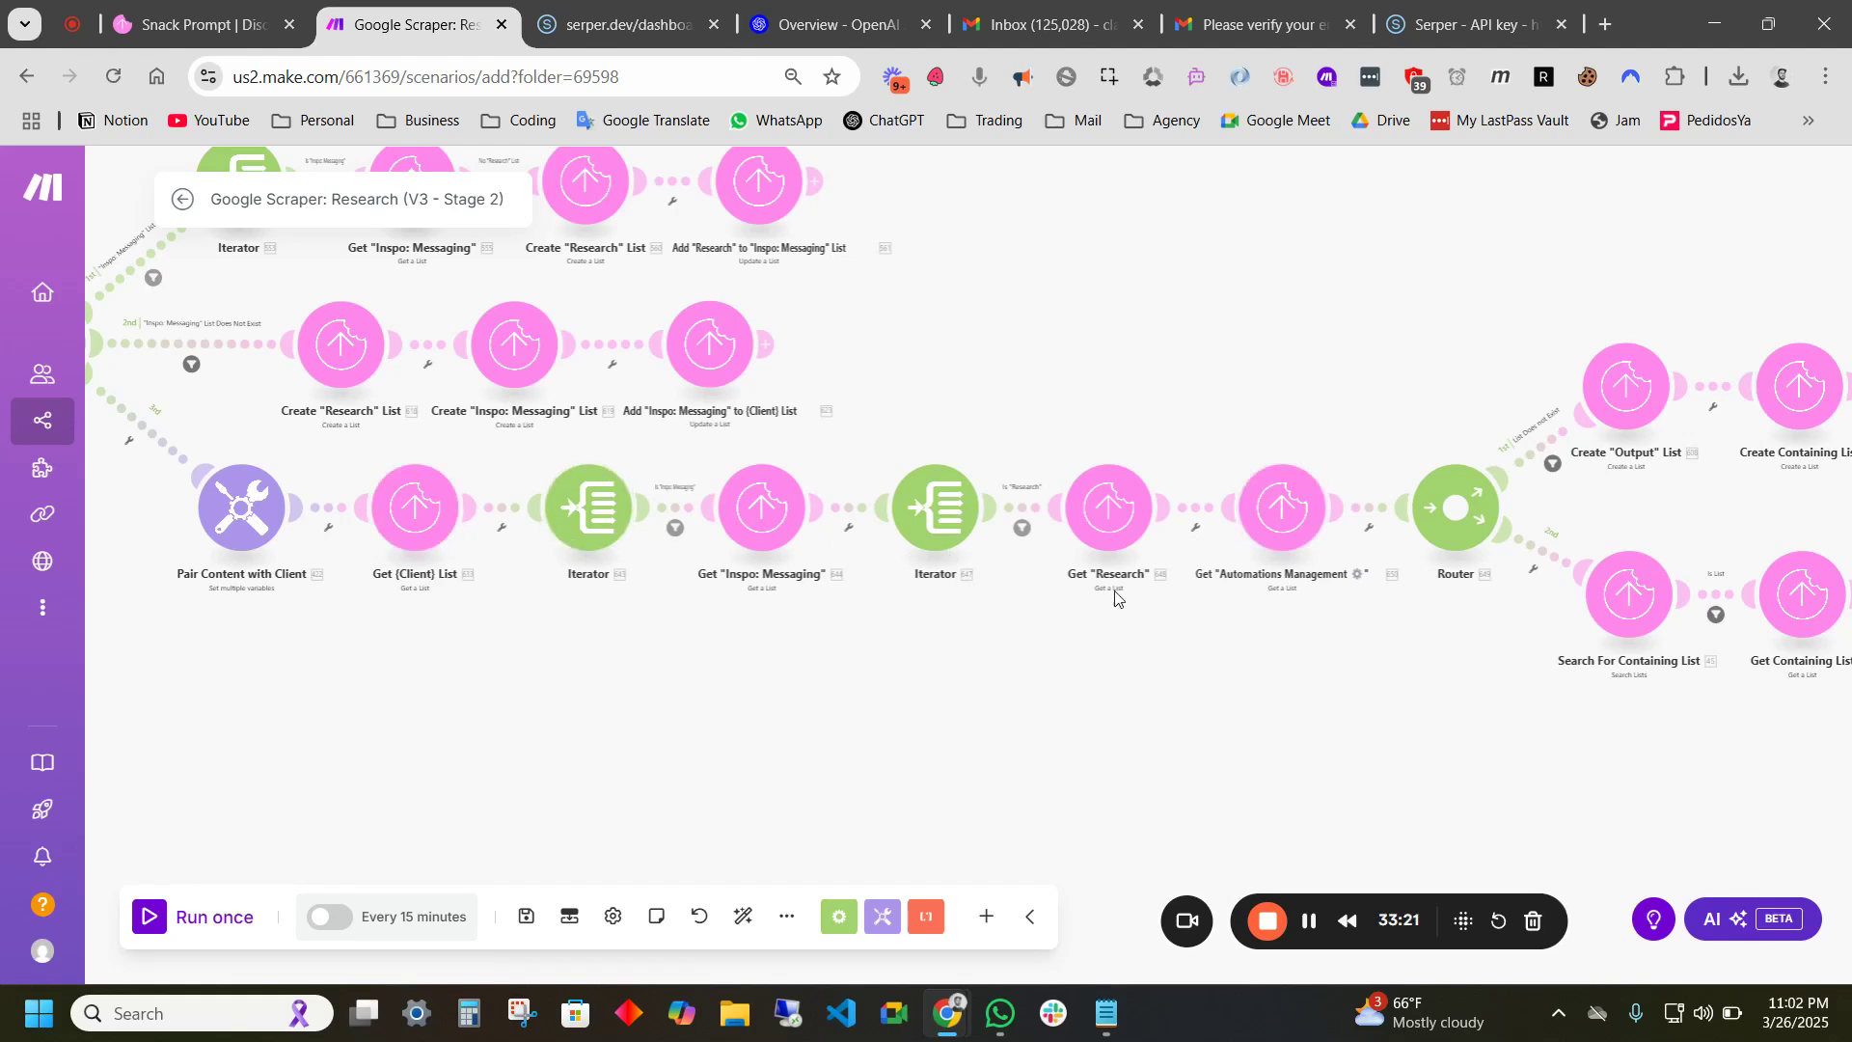
scroll(1083, 599, "right", 4)
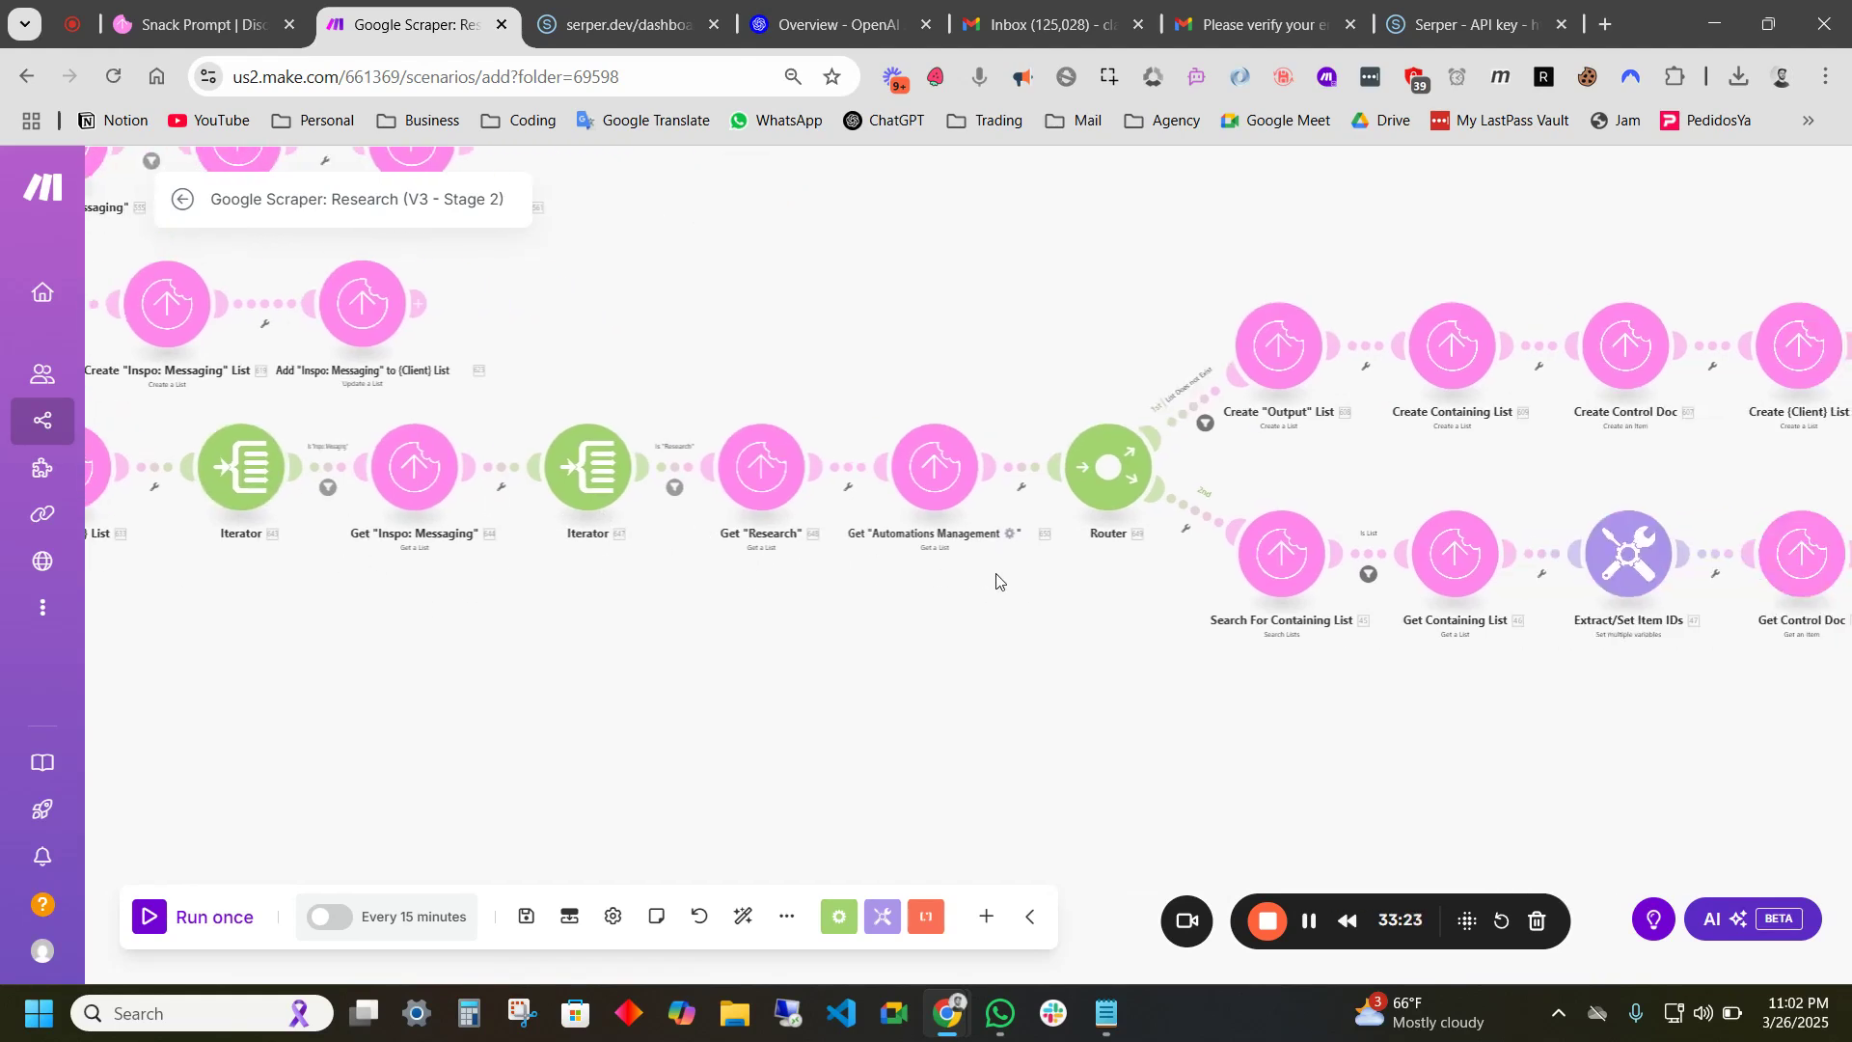
left_click_drag(995, 578, 657, 558)
scroll(736, 595, "up", 2)
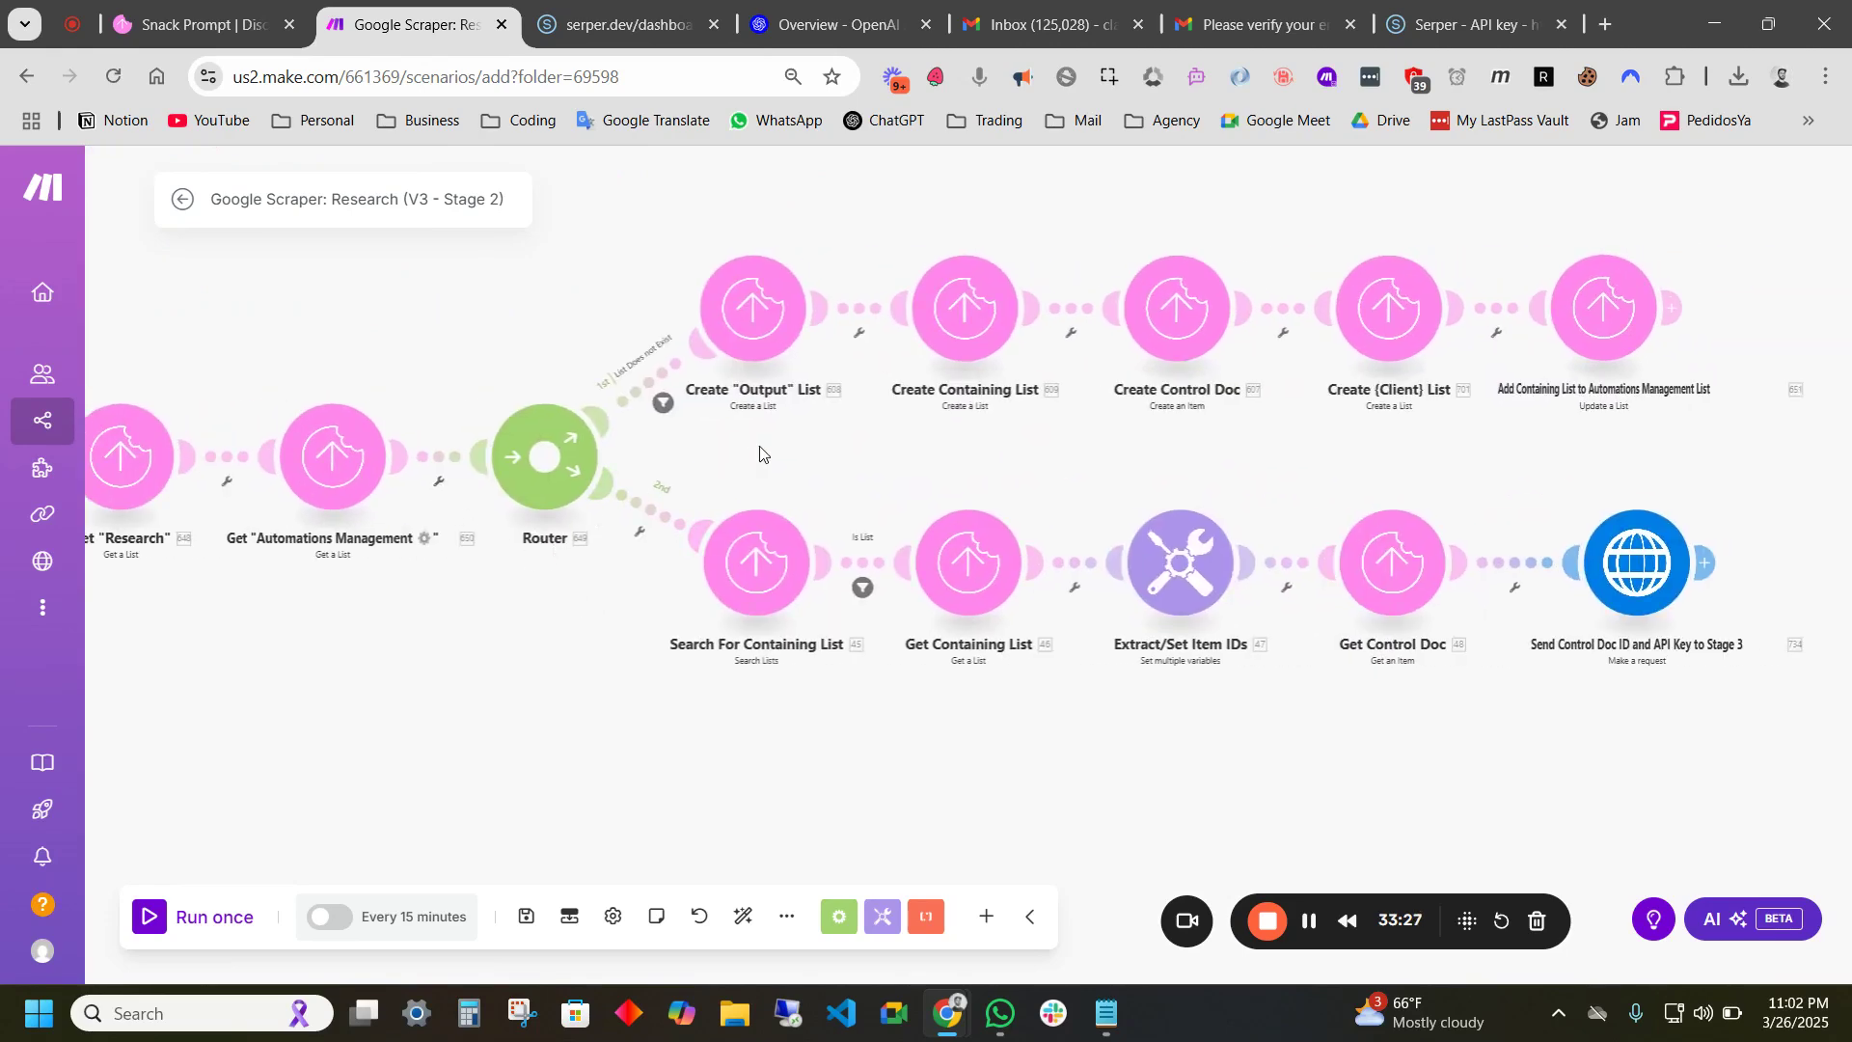
scroll(738, 482, "right", 2)
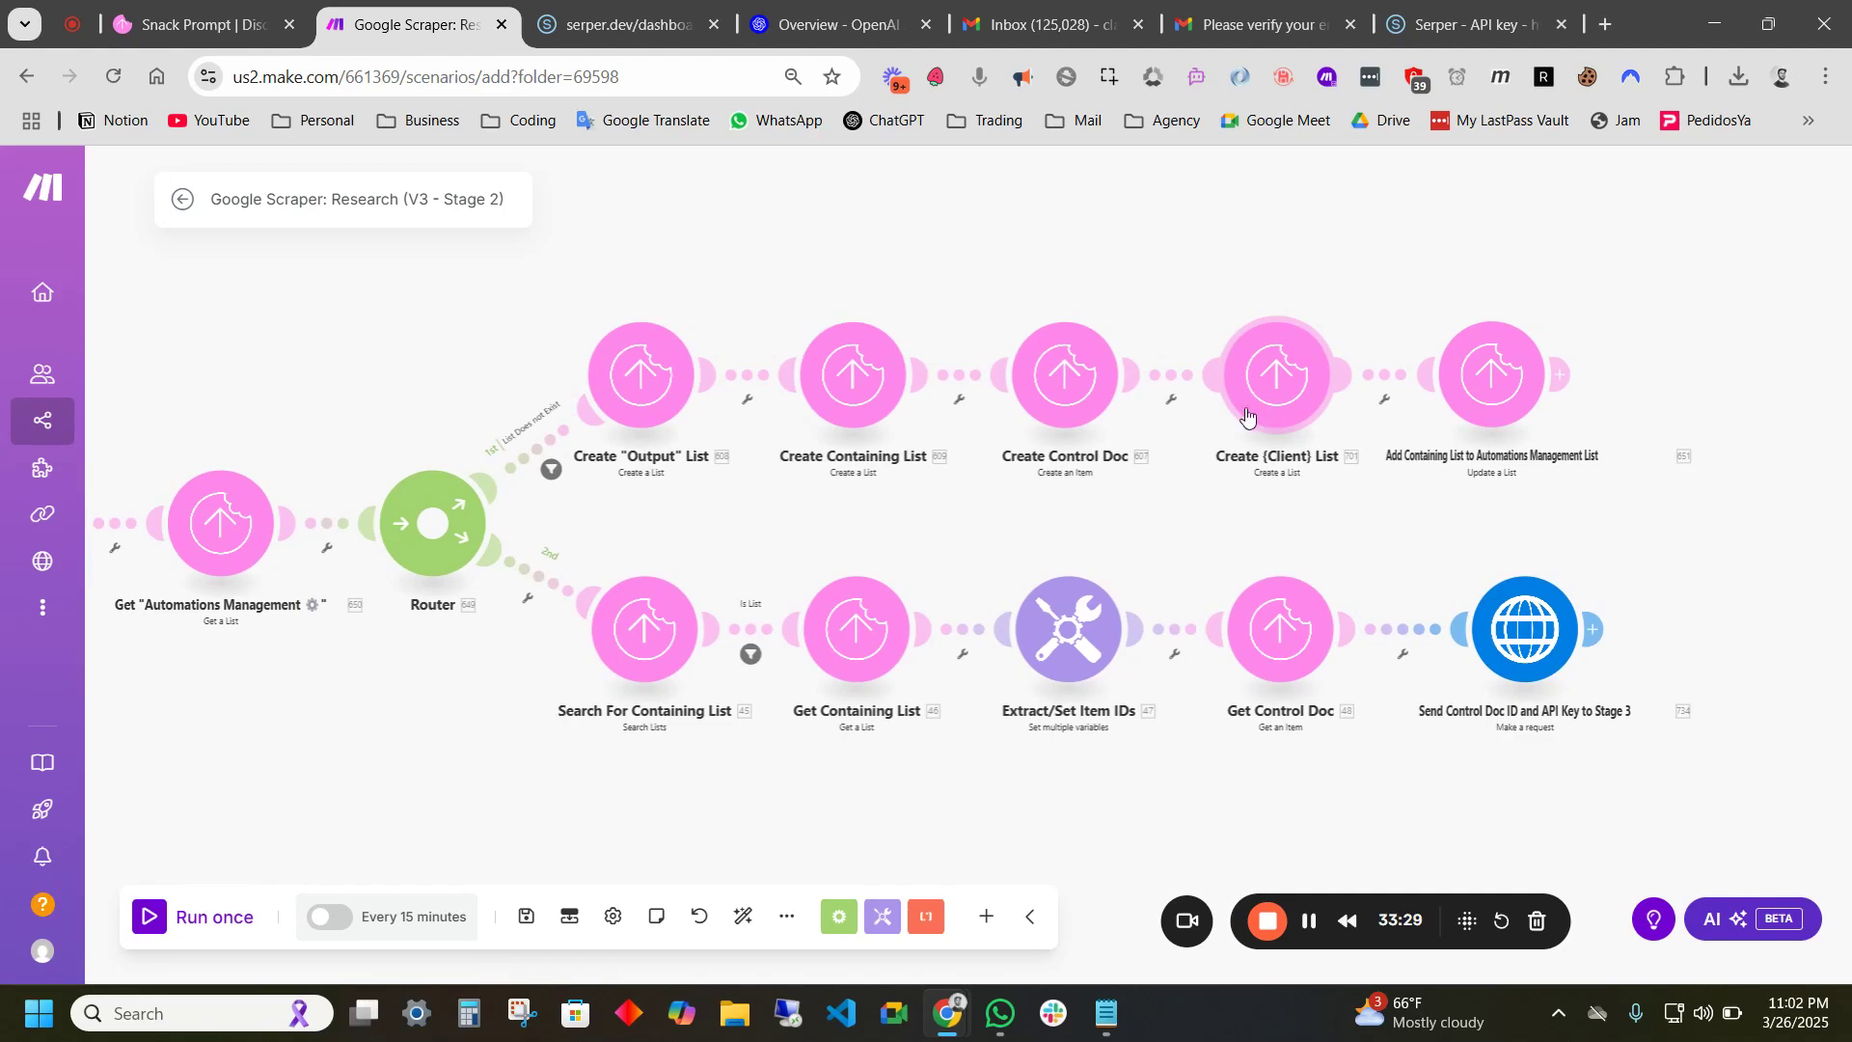
scroll(347, 617, "left", 2)
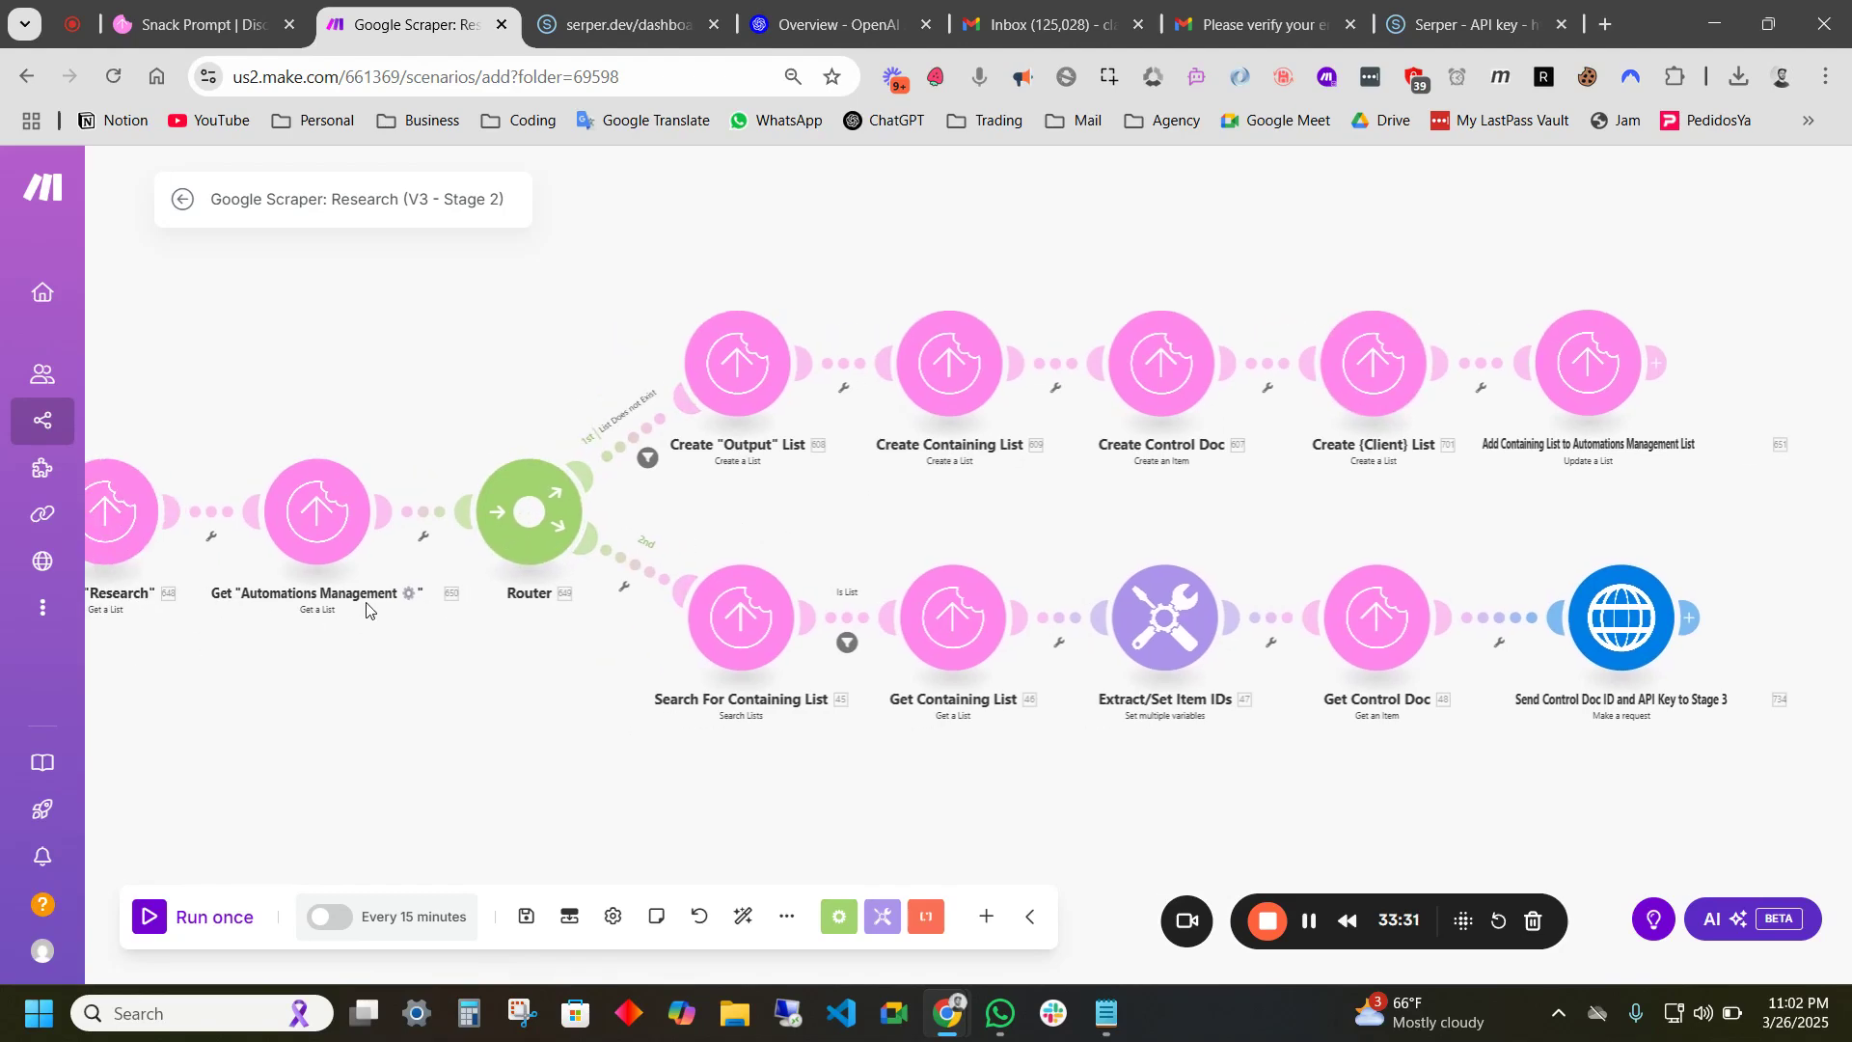
scroll(834, 479, "up", 2)
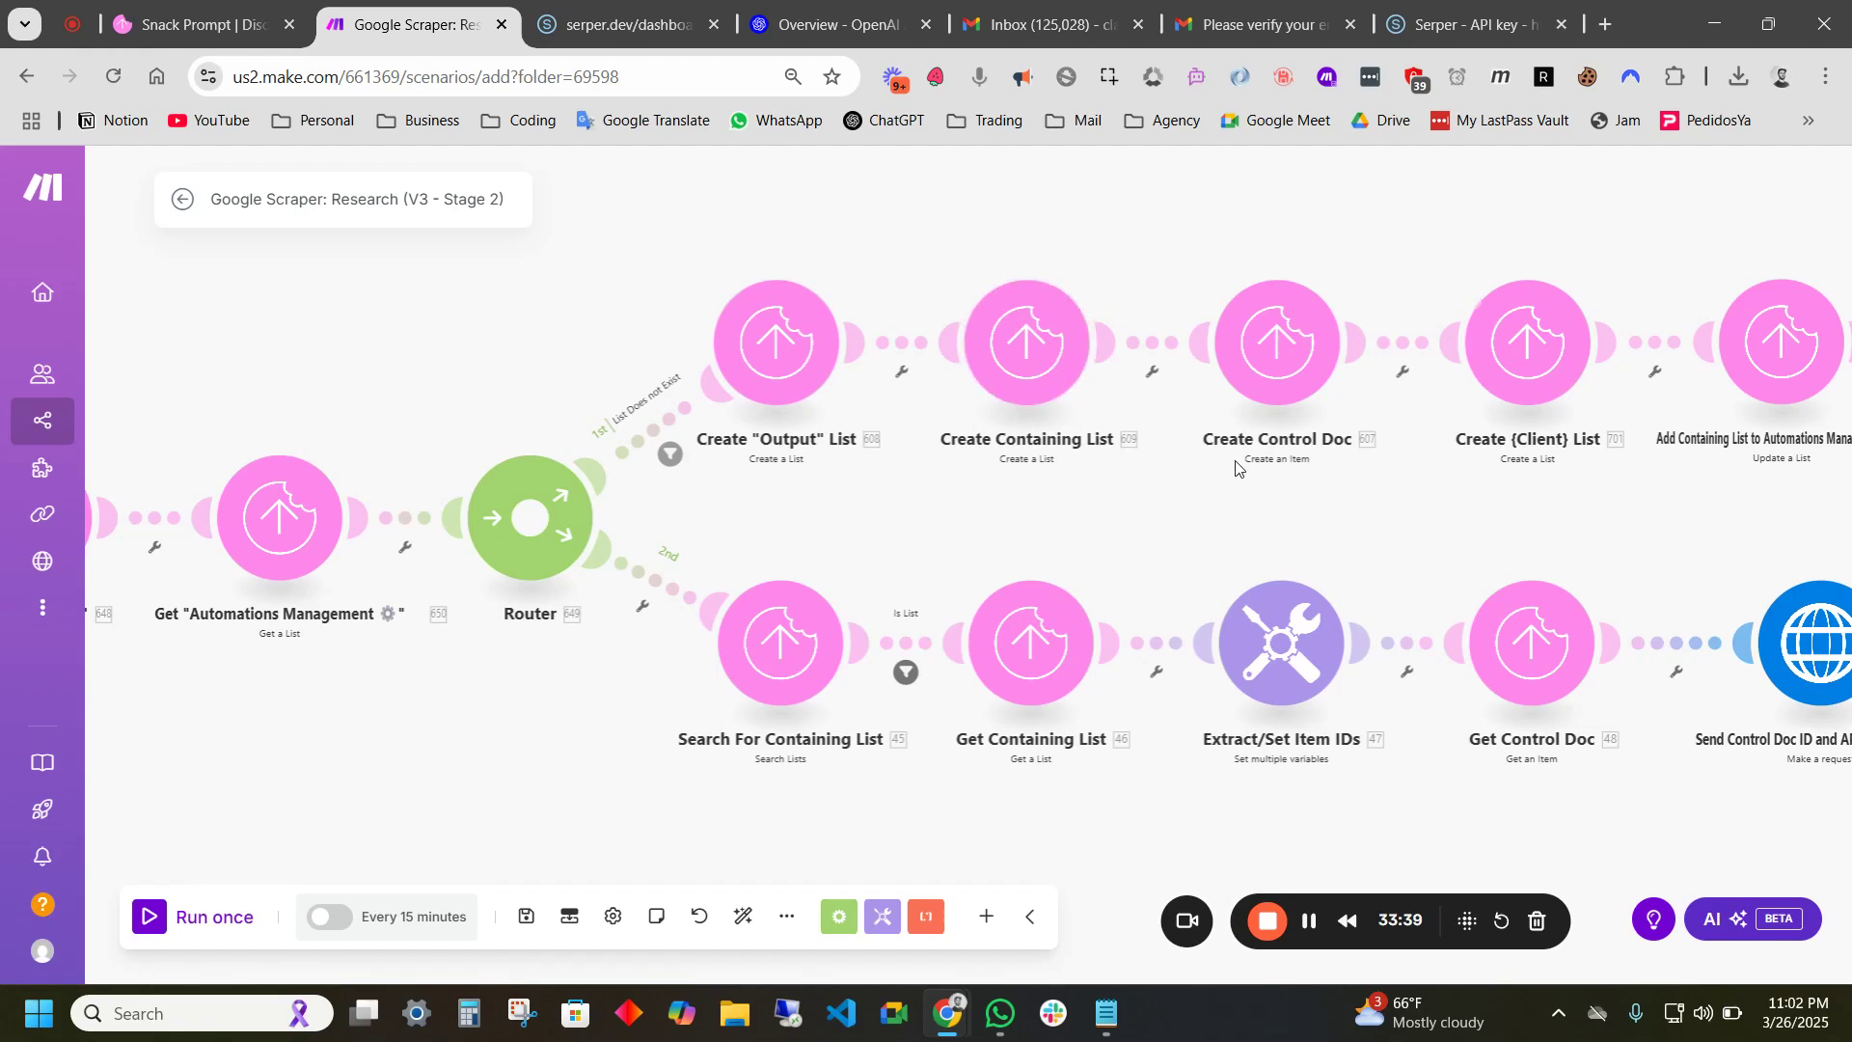
scroll(1592, 552, "right", 3)
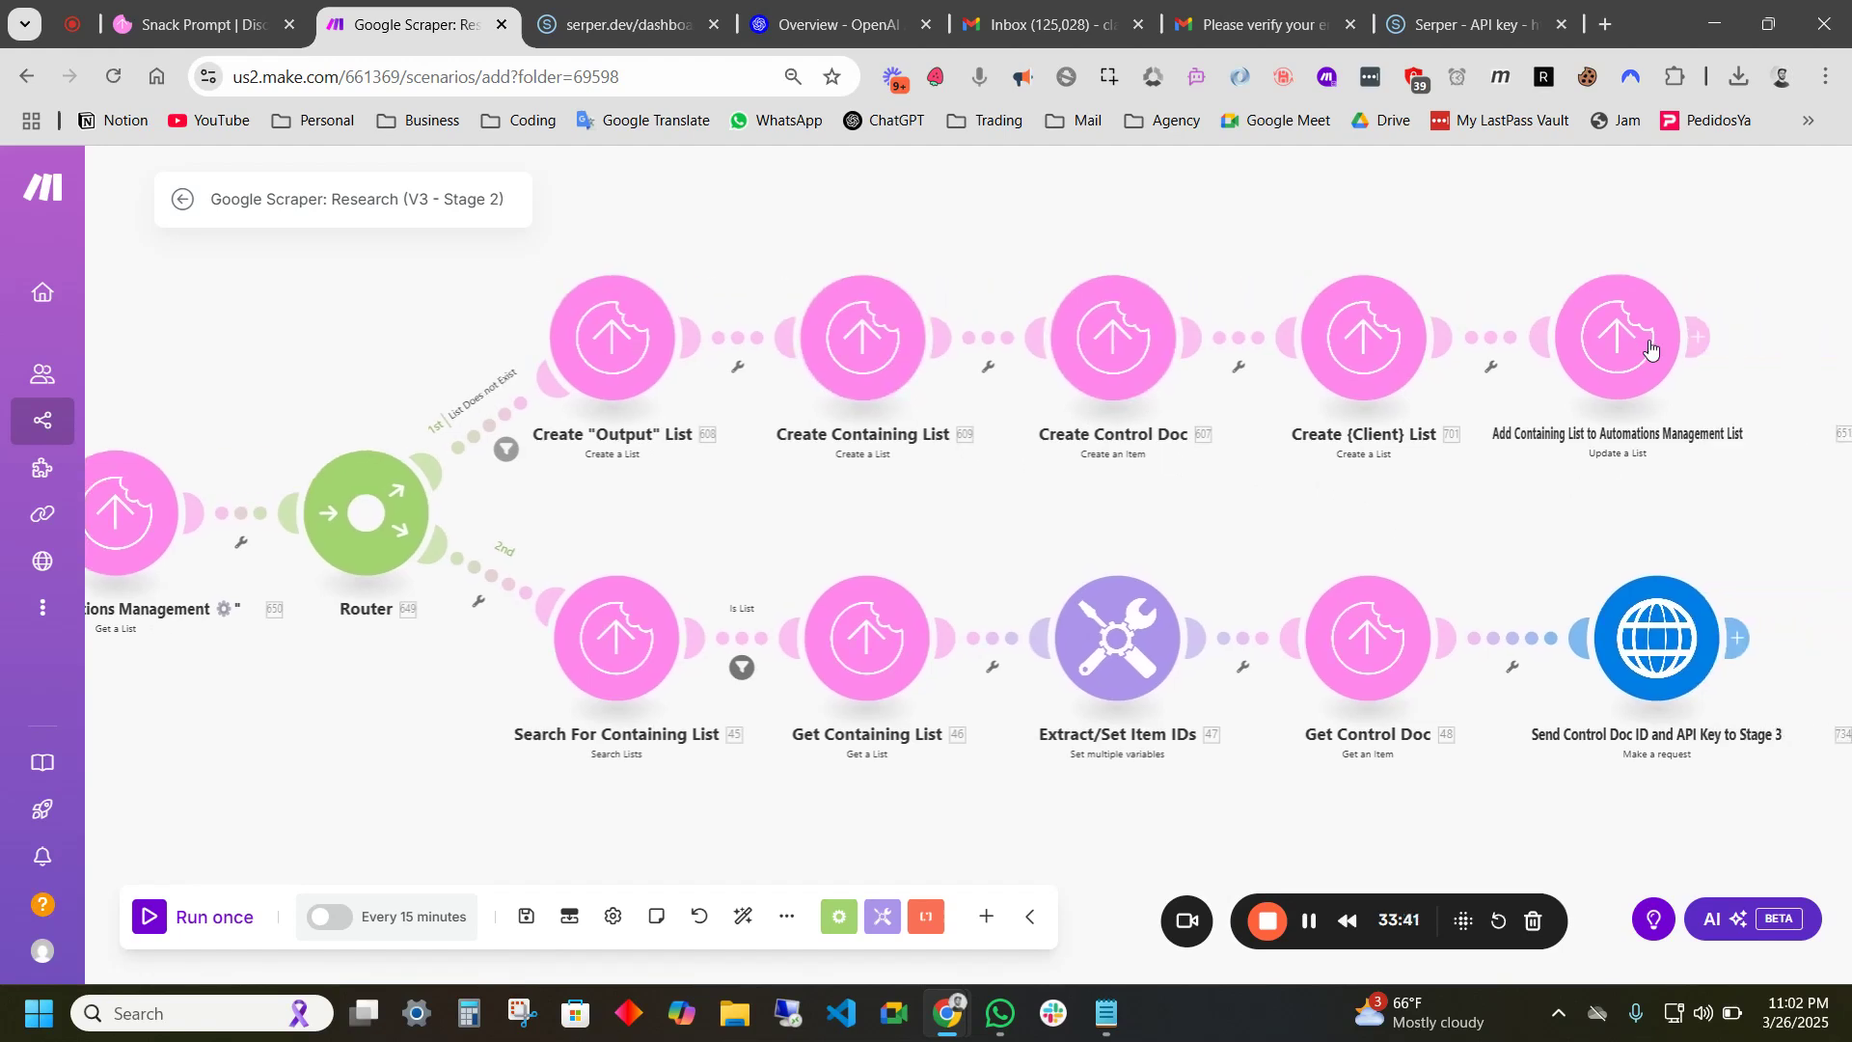
left_click_drag(236, 650, 520, 597)
left_click_drag(667, 687, 436, 668)
left_click_drag(865, 778, 772, 778)
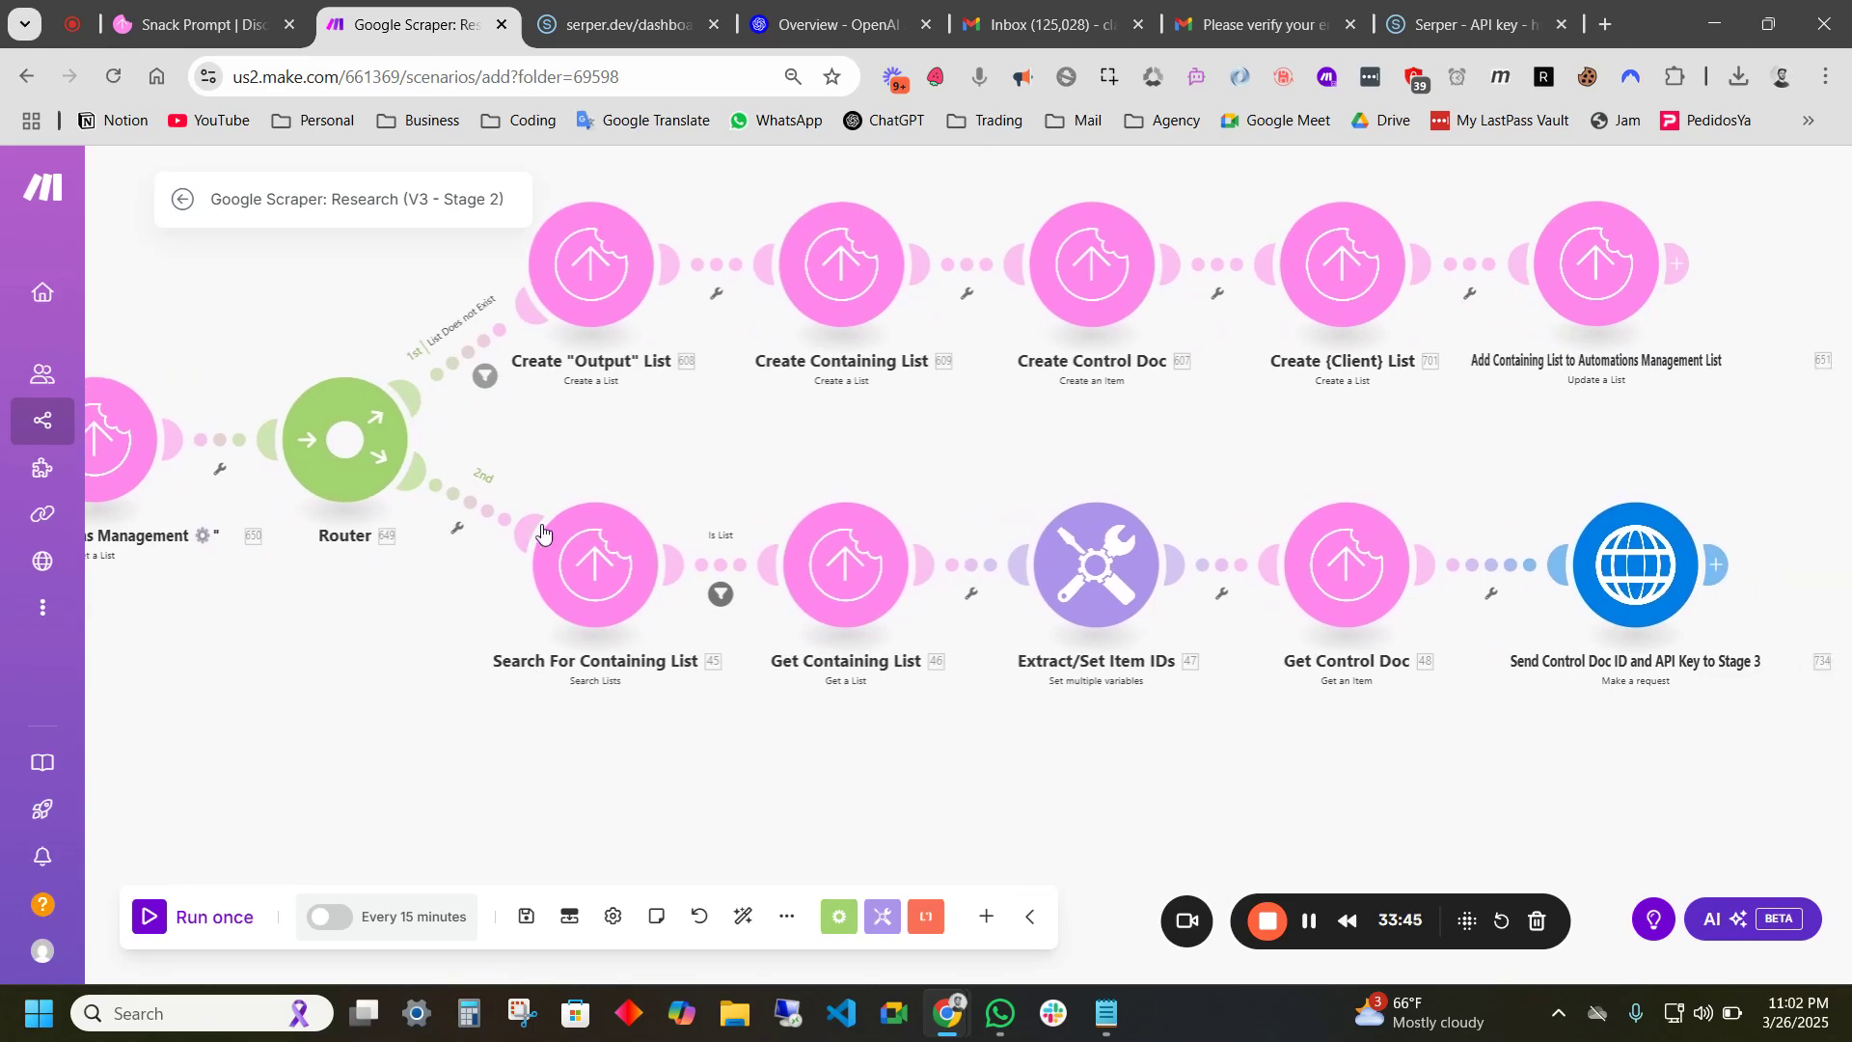
left_click_drag(615, 706, 755, 564)
left_click_drag(809, 284, 773, 425)
scroll(550, 377, "up", 1)
scroll(946, 469, "down", 1)
left_click_drag(922, 488, 842, 376)
left_click_drag(933, 446, 649, 436)
scroll(649, 436, "down", 1)
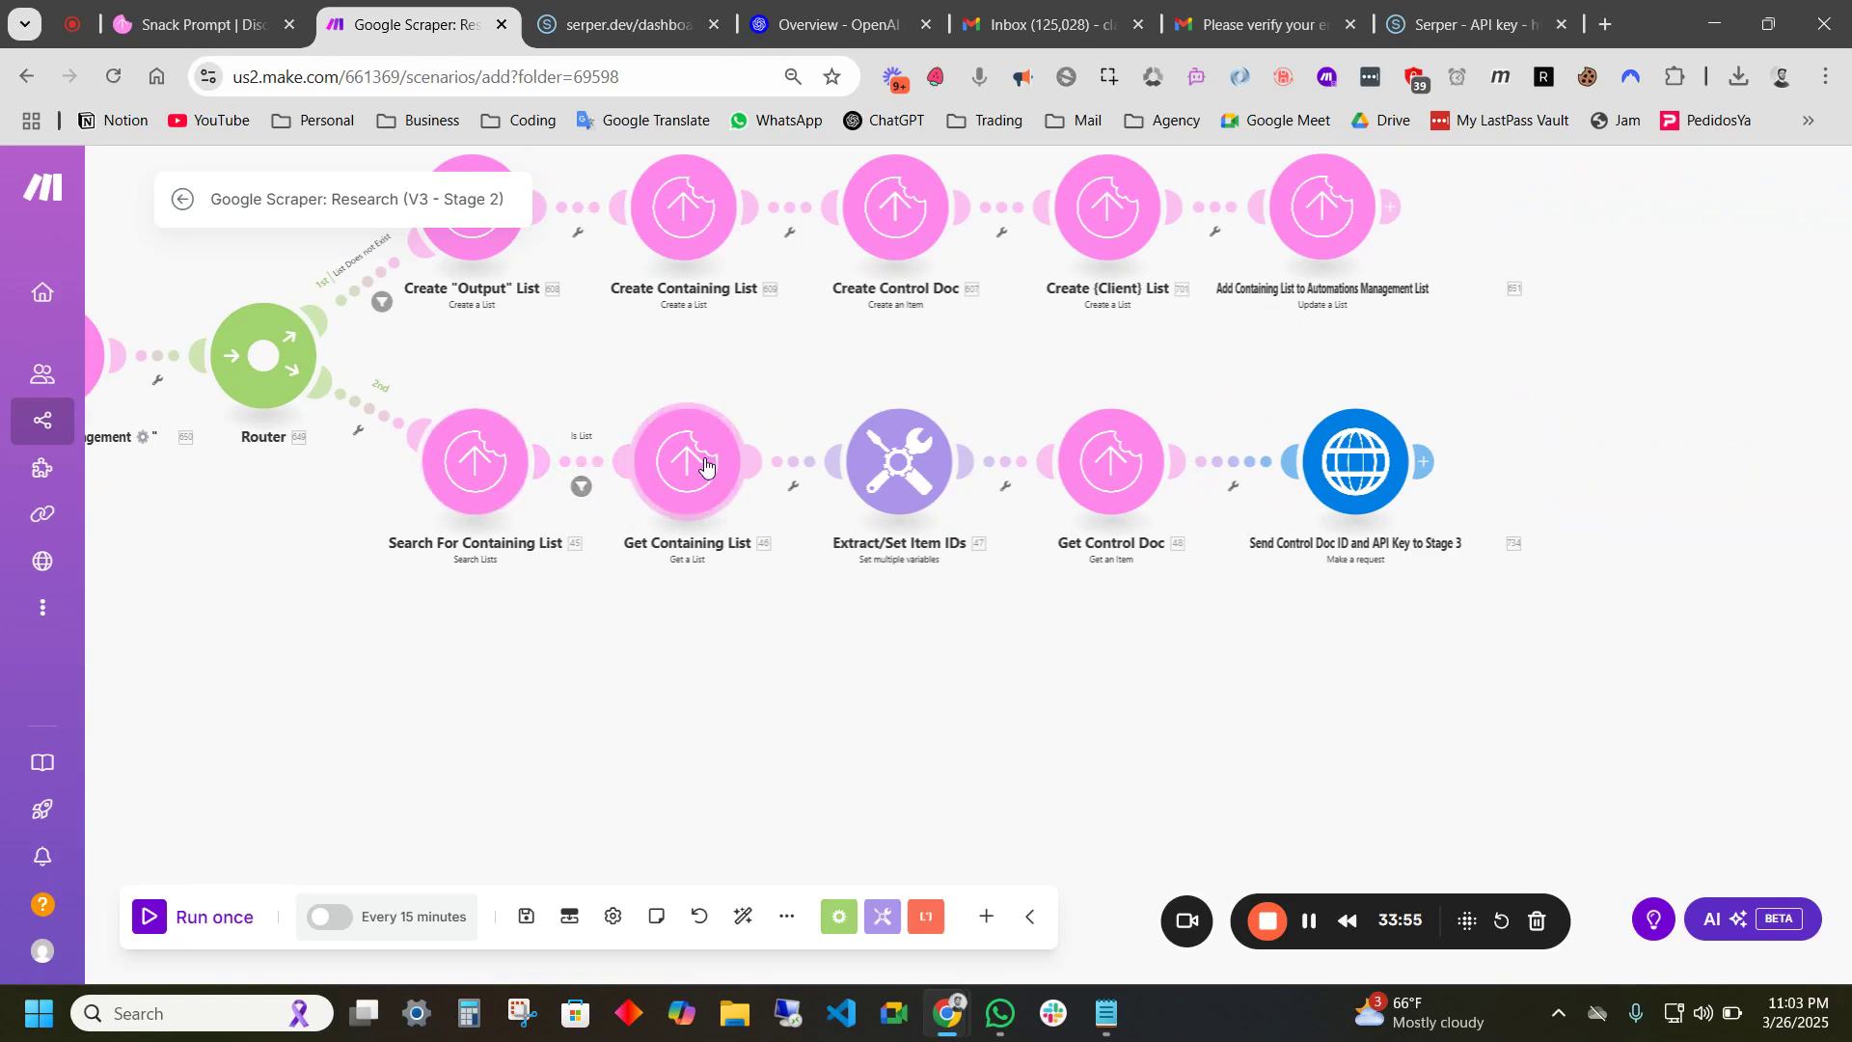
left_click_drag(1014, 590, 668, 634)
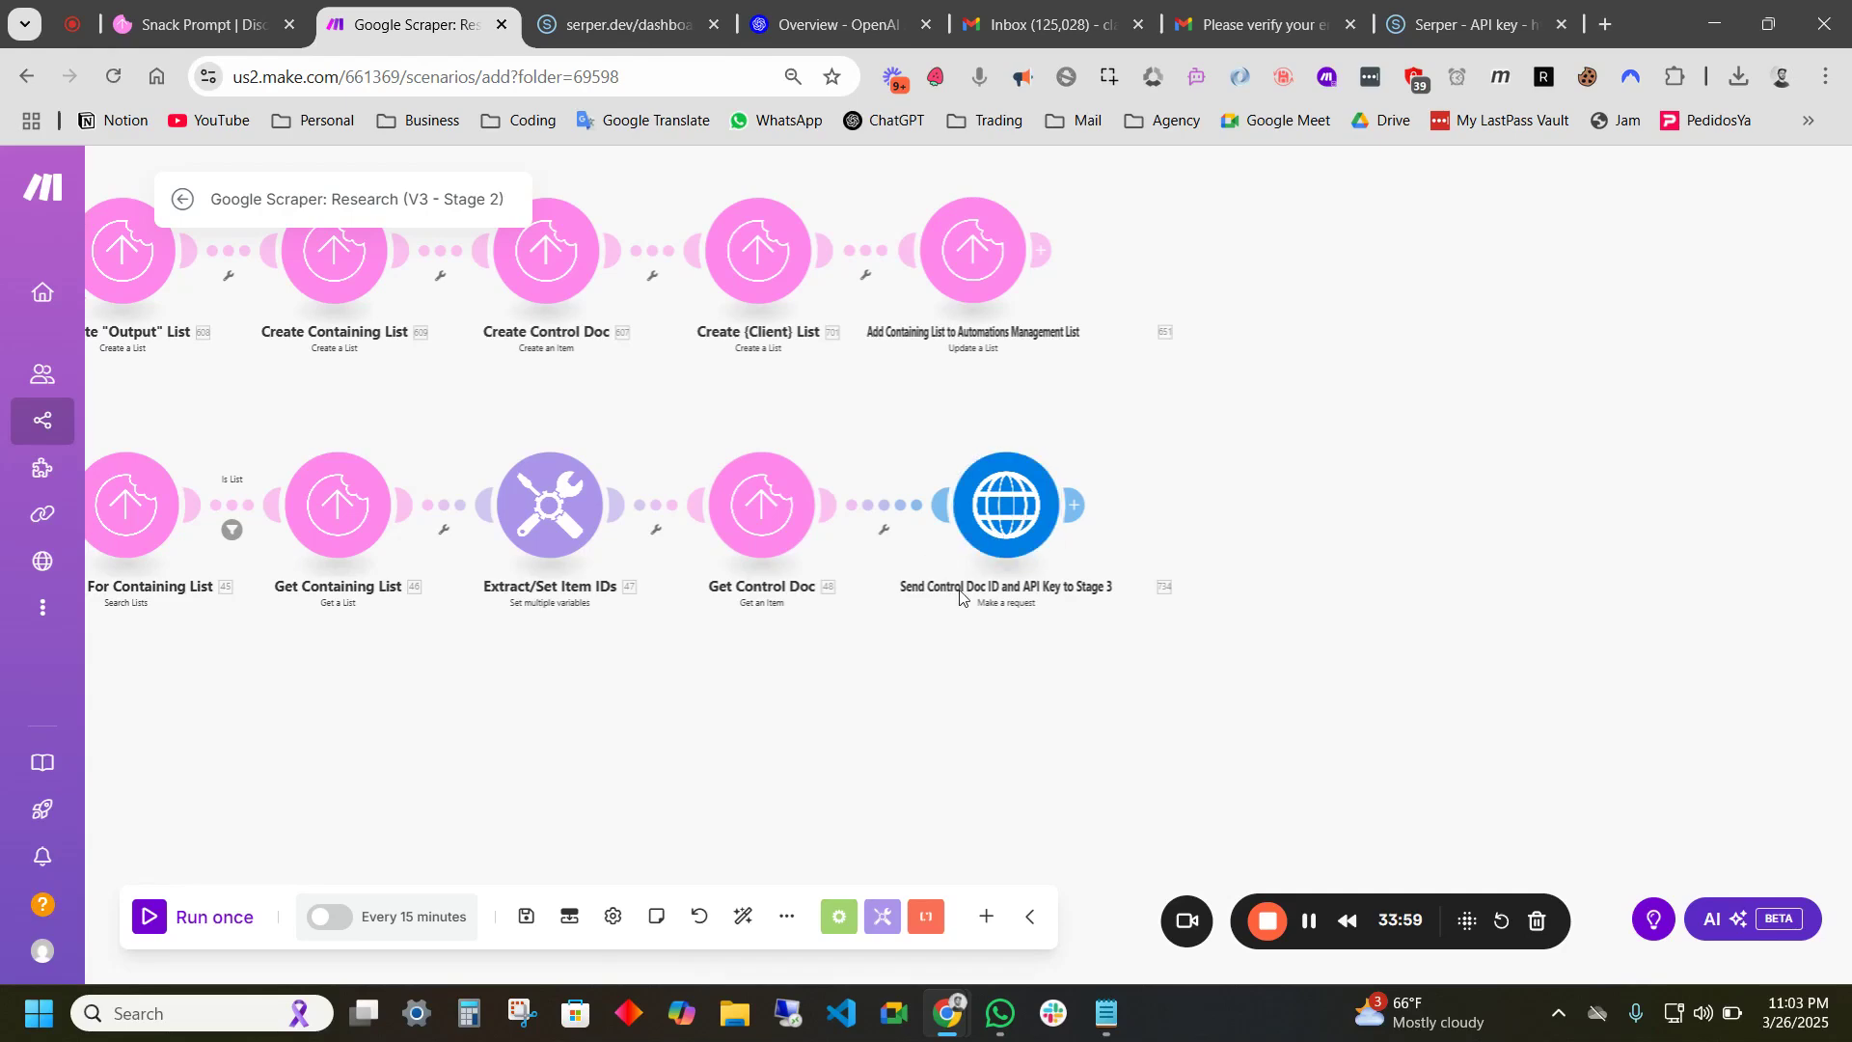
scroll(1061, 574, "down", 6)
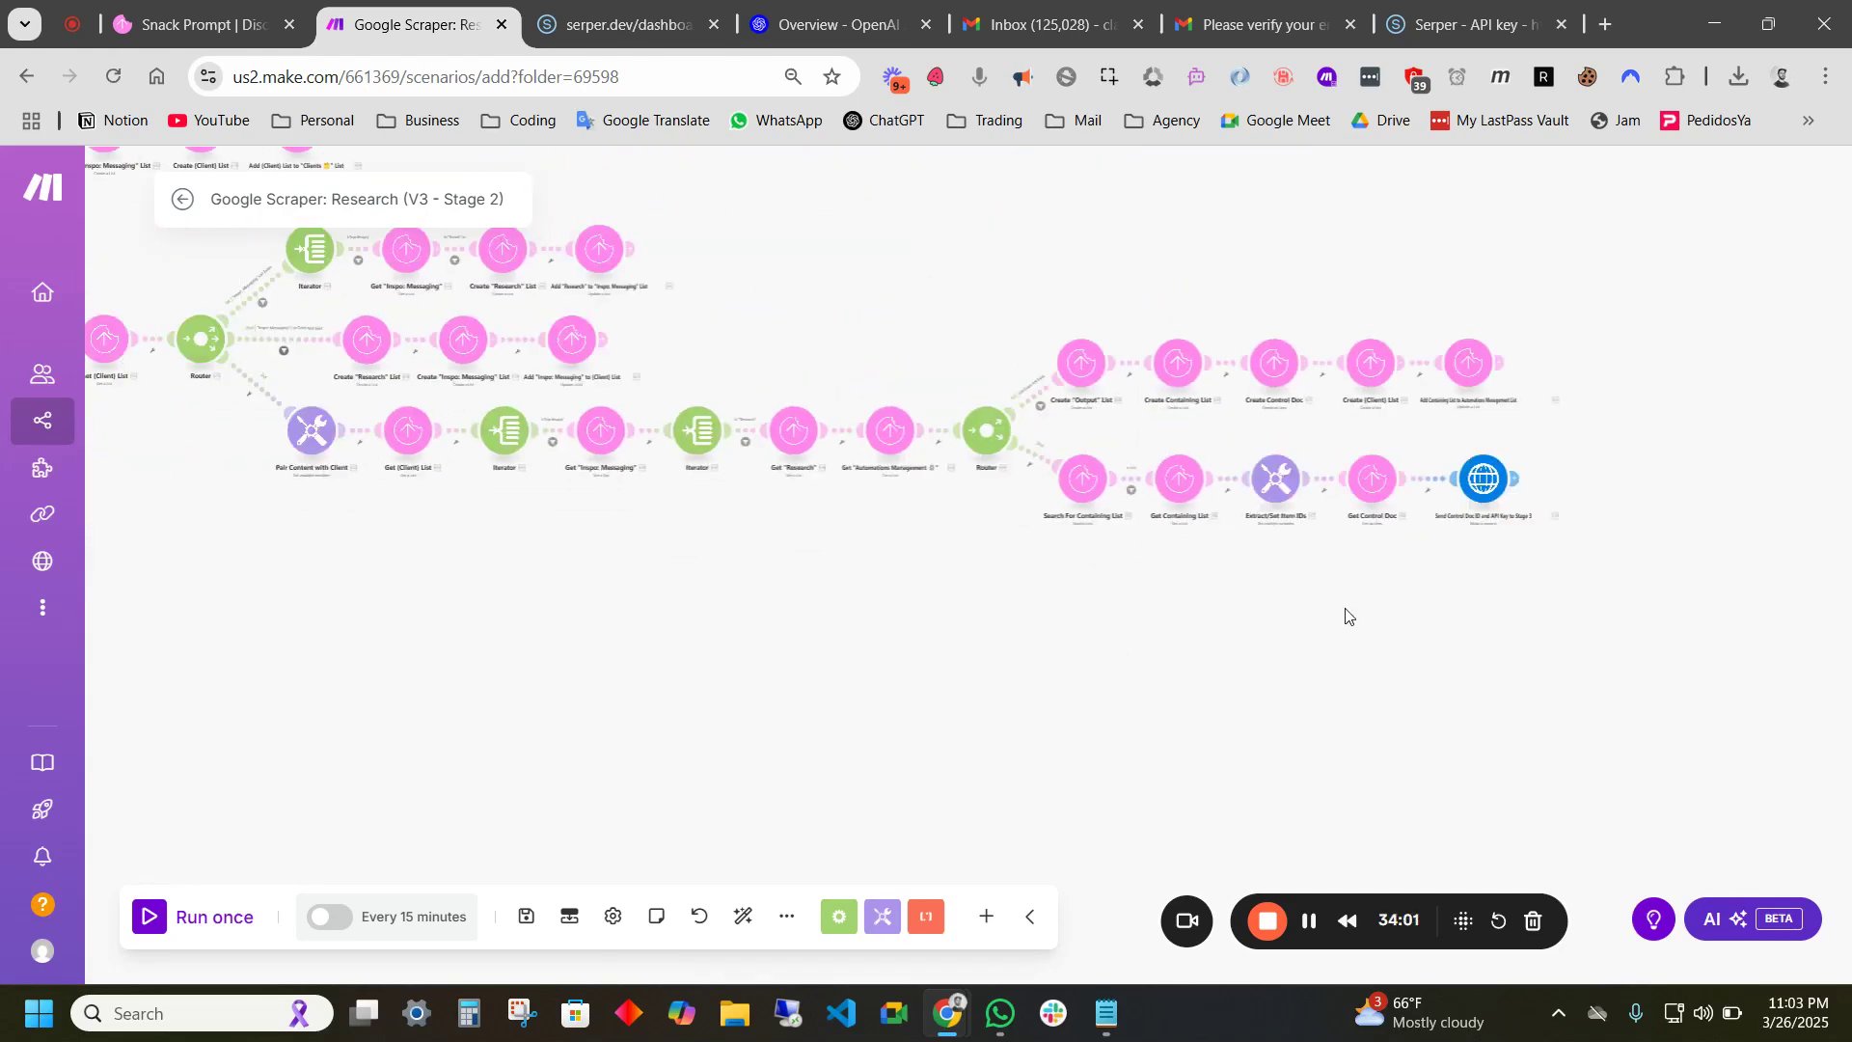
scroll(1219, 616, "left", 5)
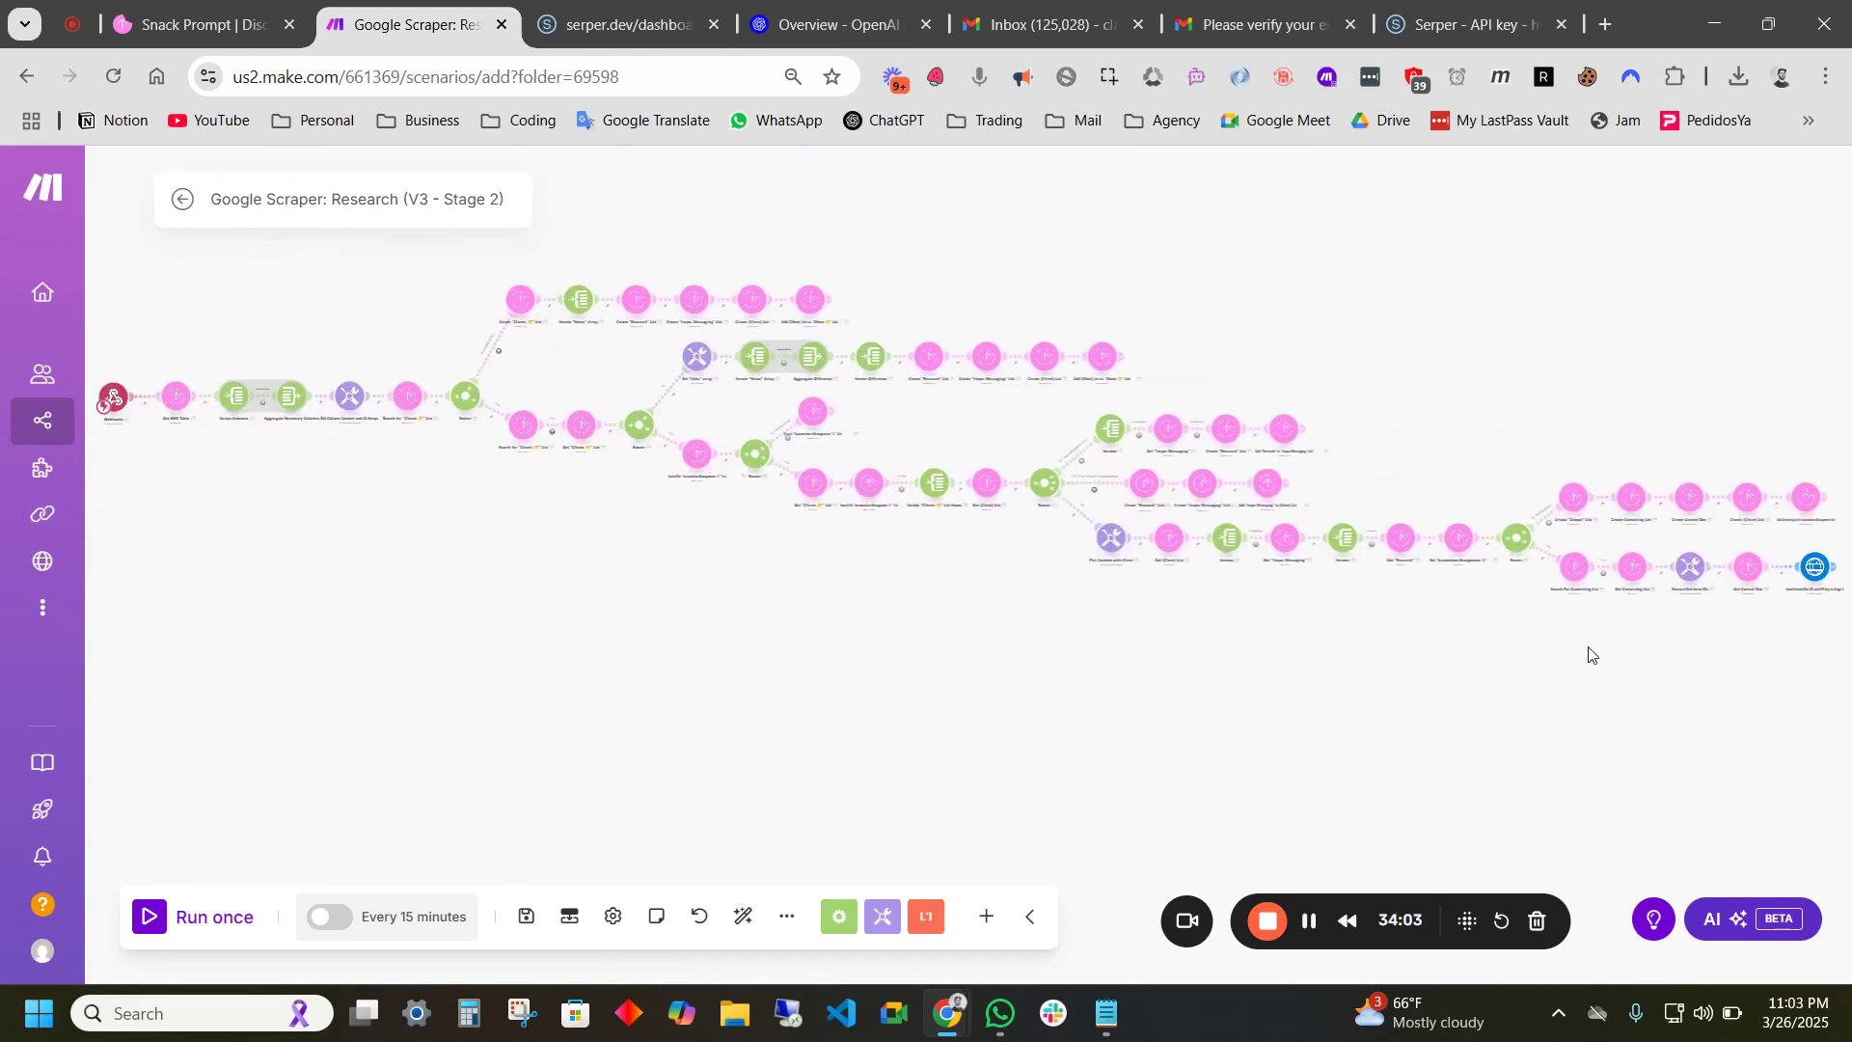
mouse_move(852, 634)
left_mouse_down()
mouse_move(828, 642)
mouse_move(854, 630)
left_mouse_up()
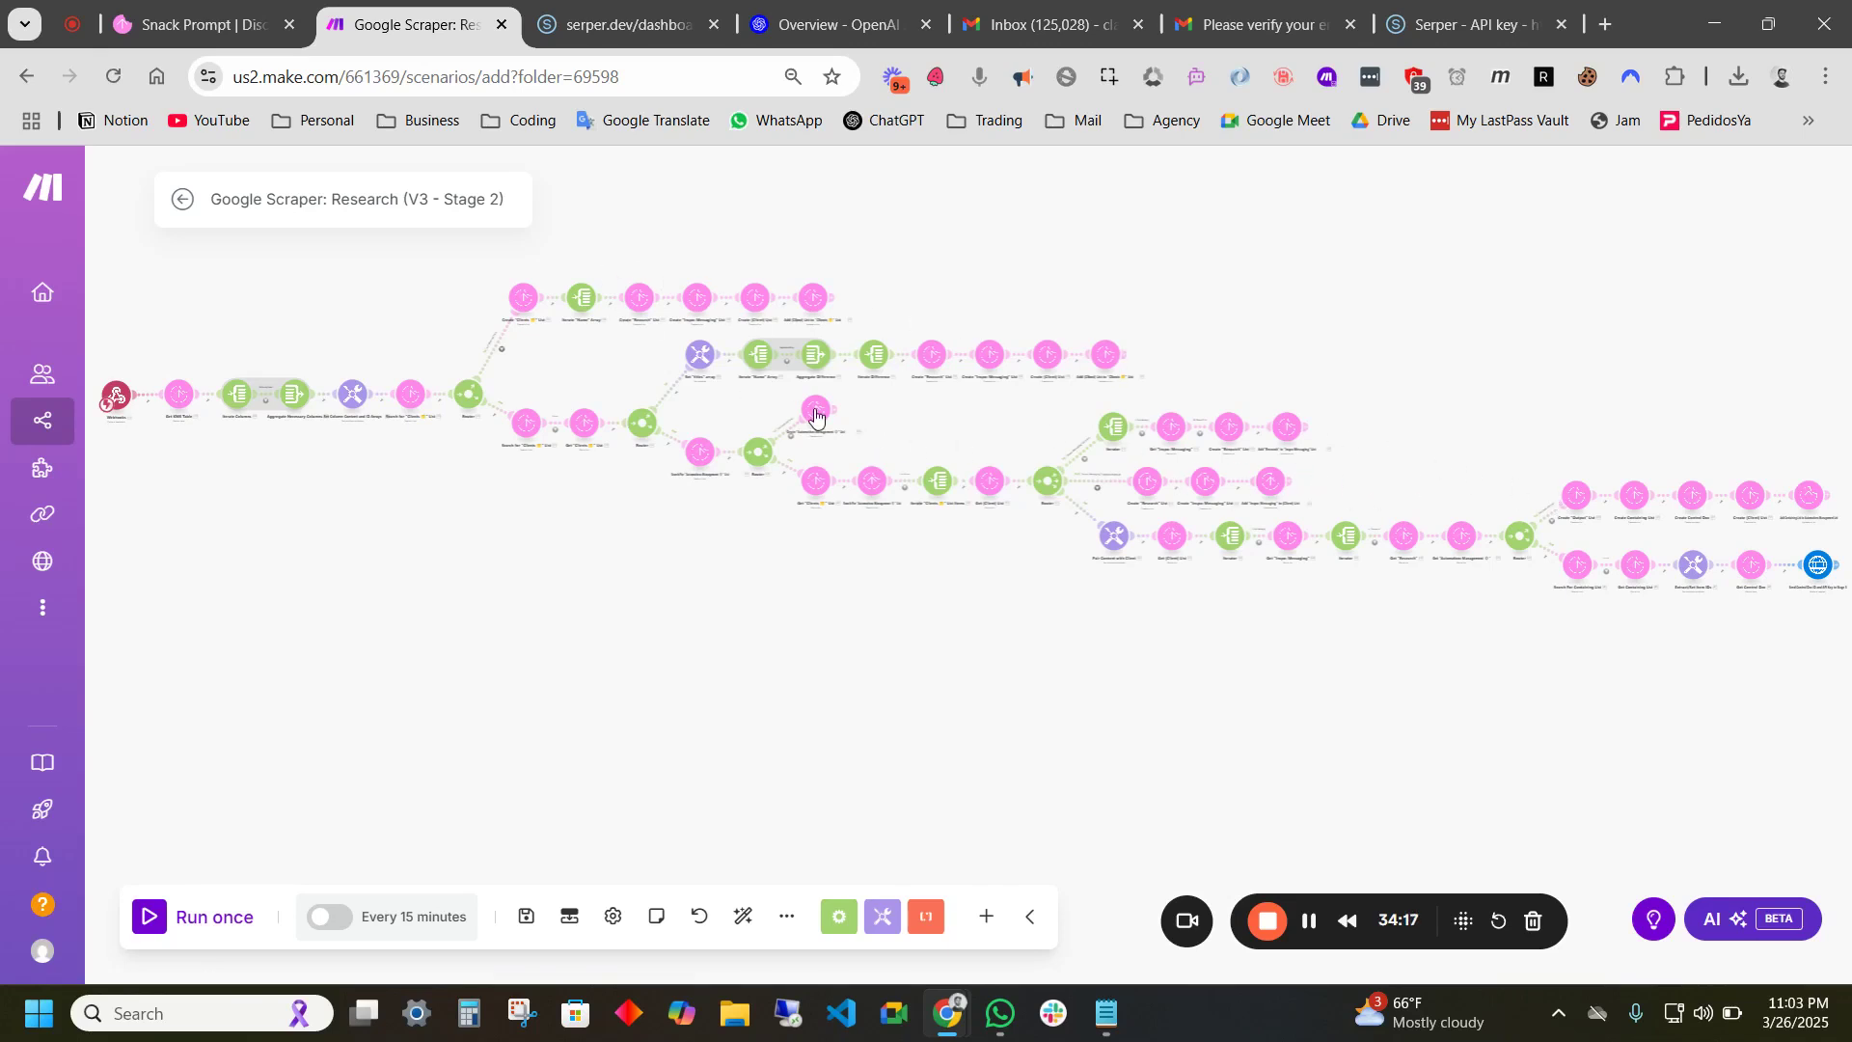
left_click_drag(1537, 453, 1533, 501)
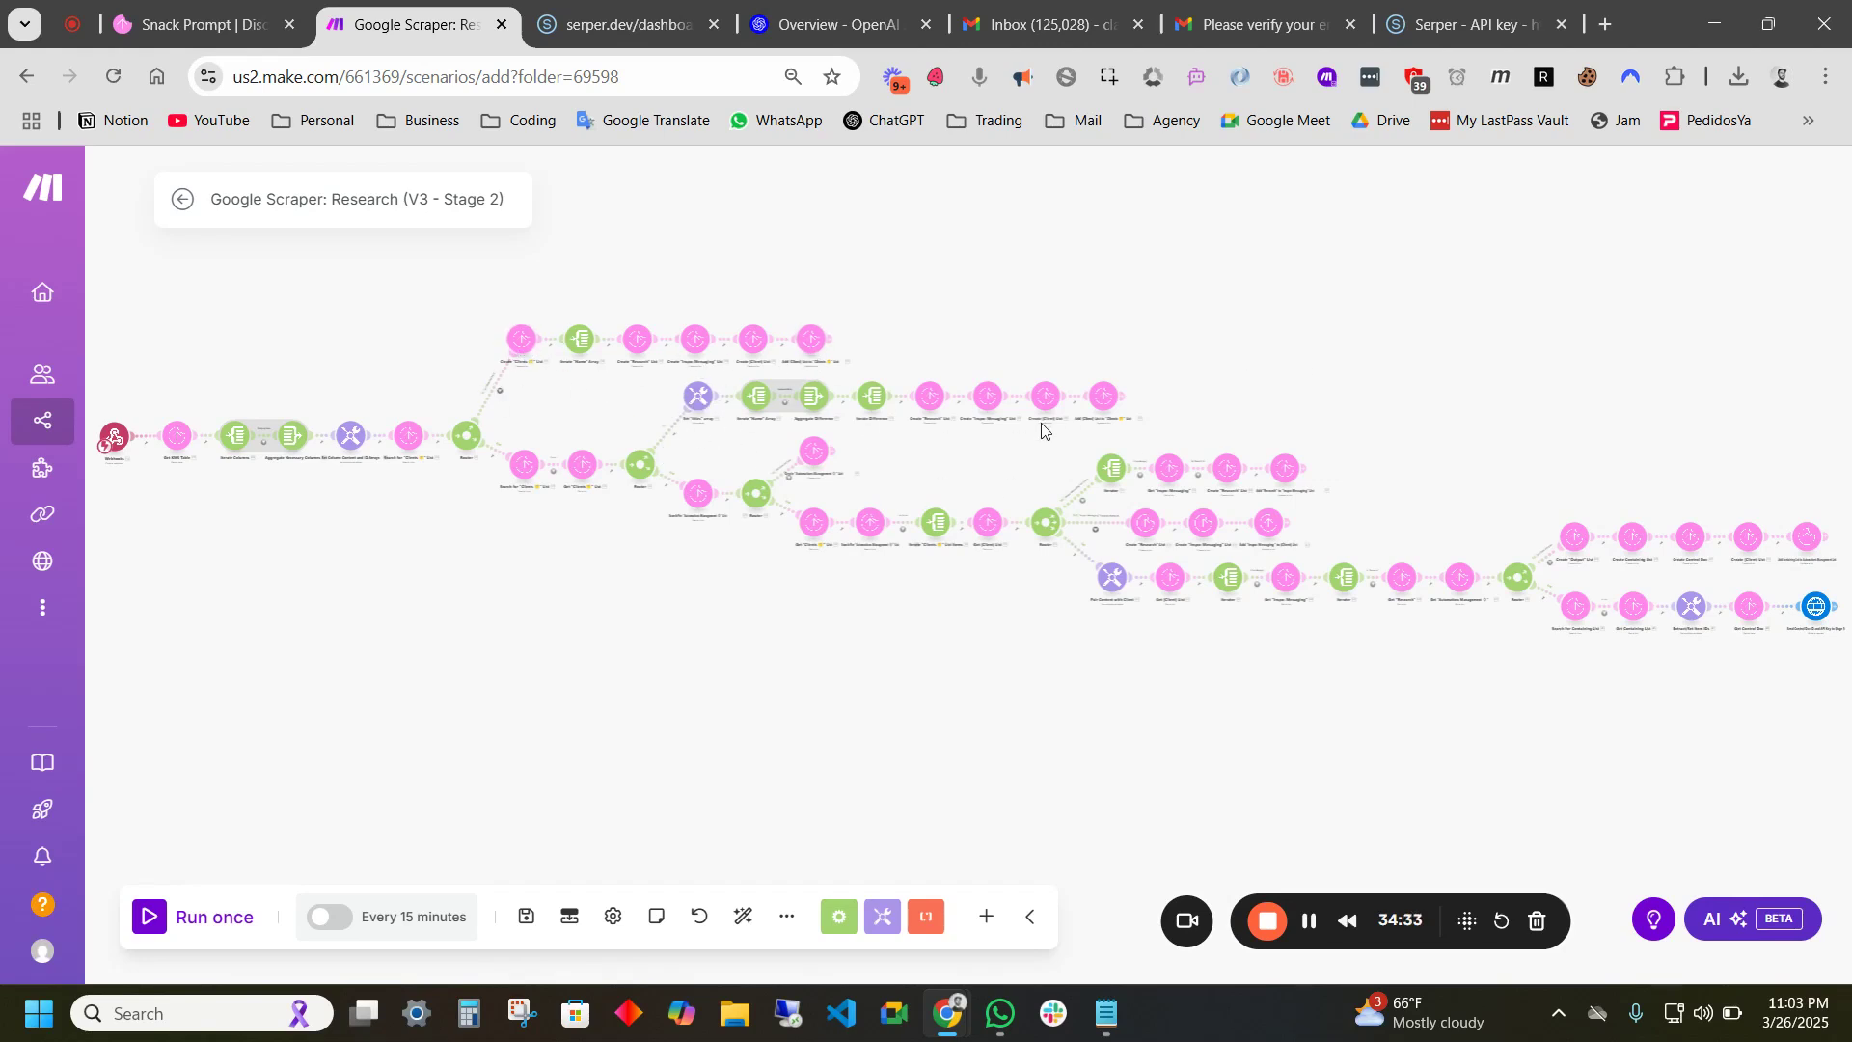
left_click_drag(526, 559, 588, 584)
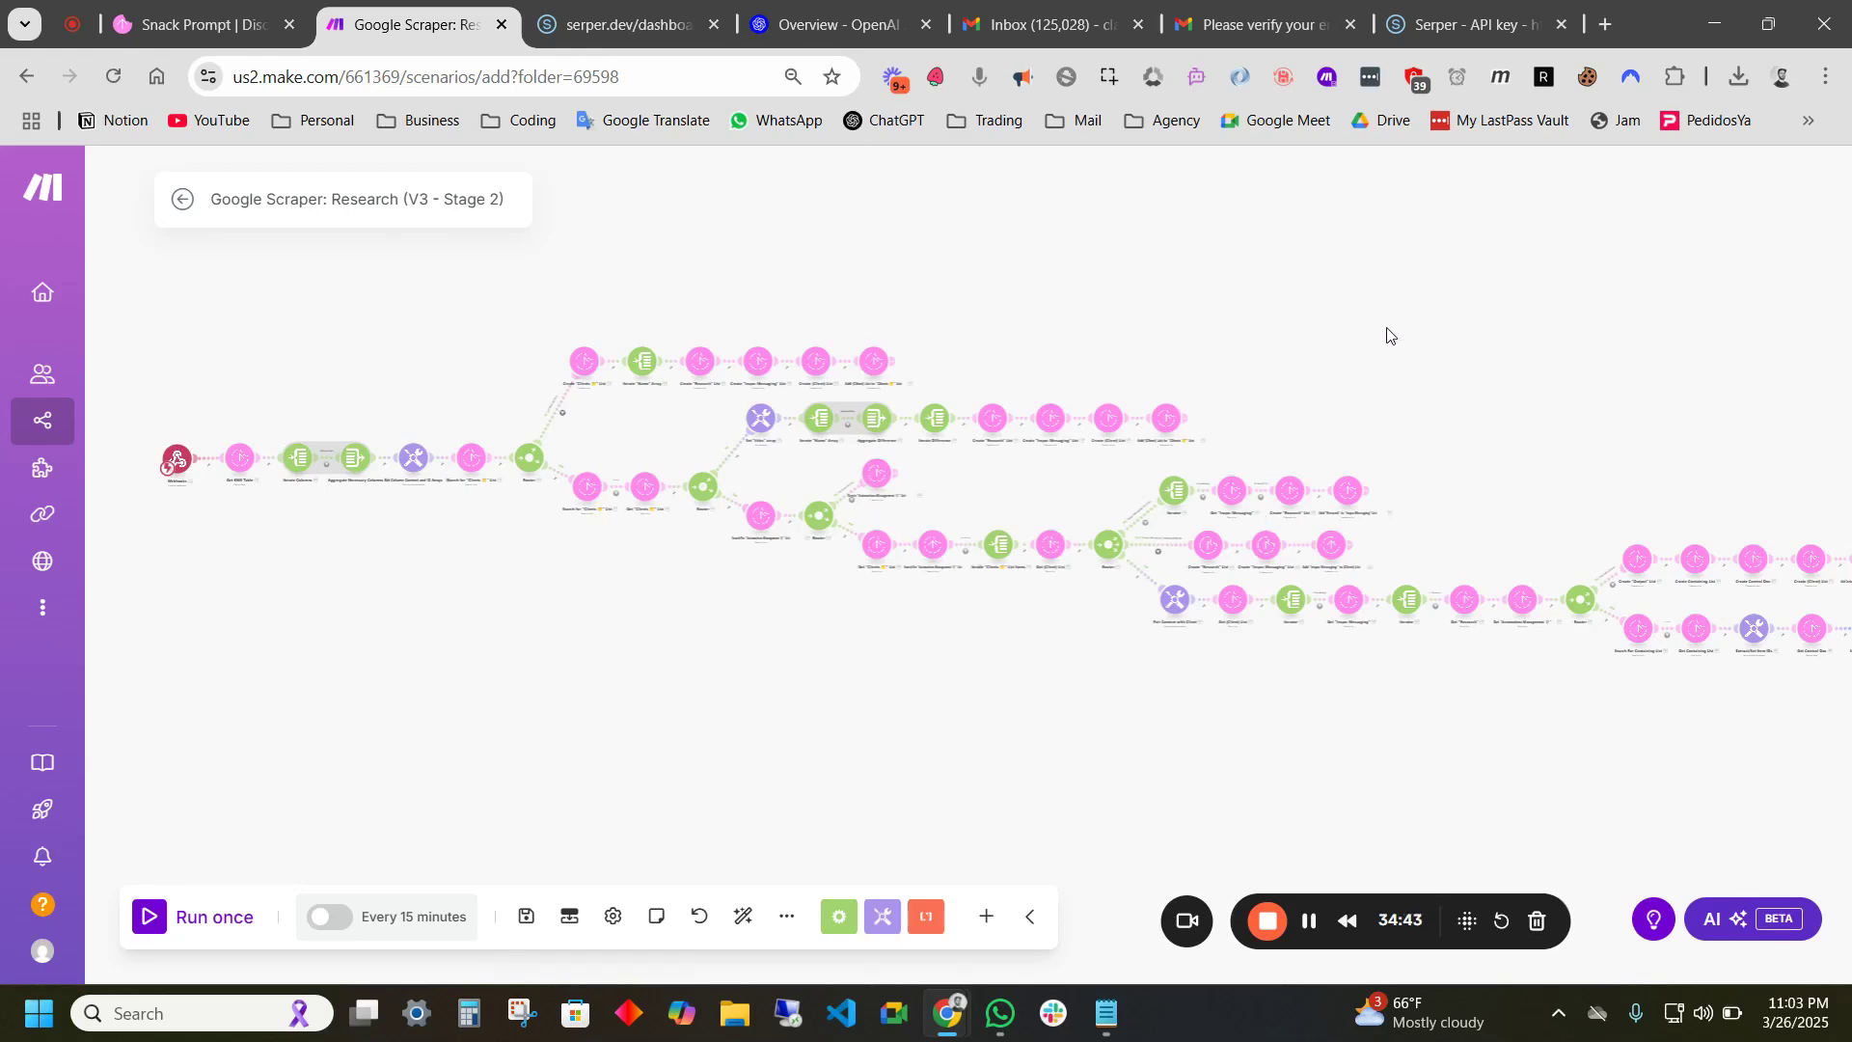
left_click_drag(1400, 335, 1328, 331)
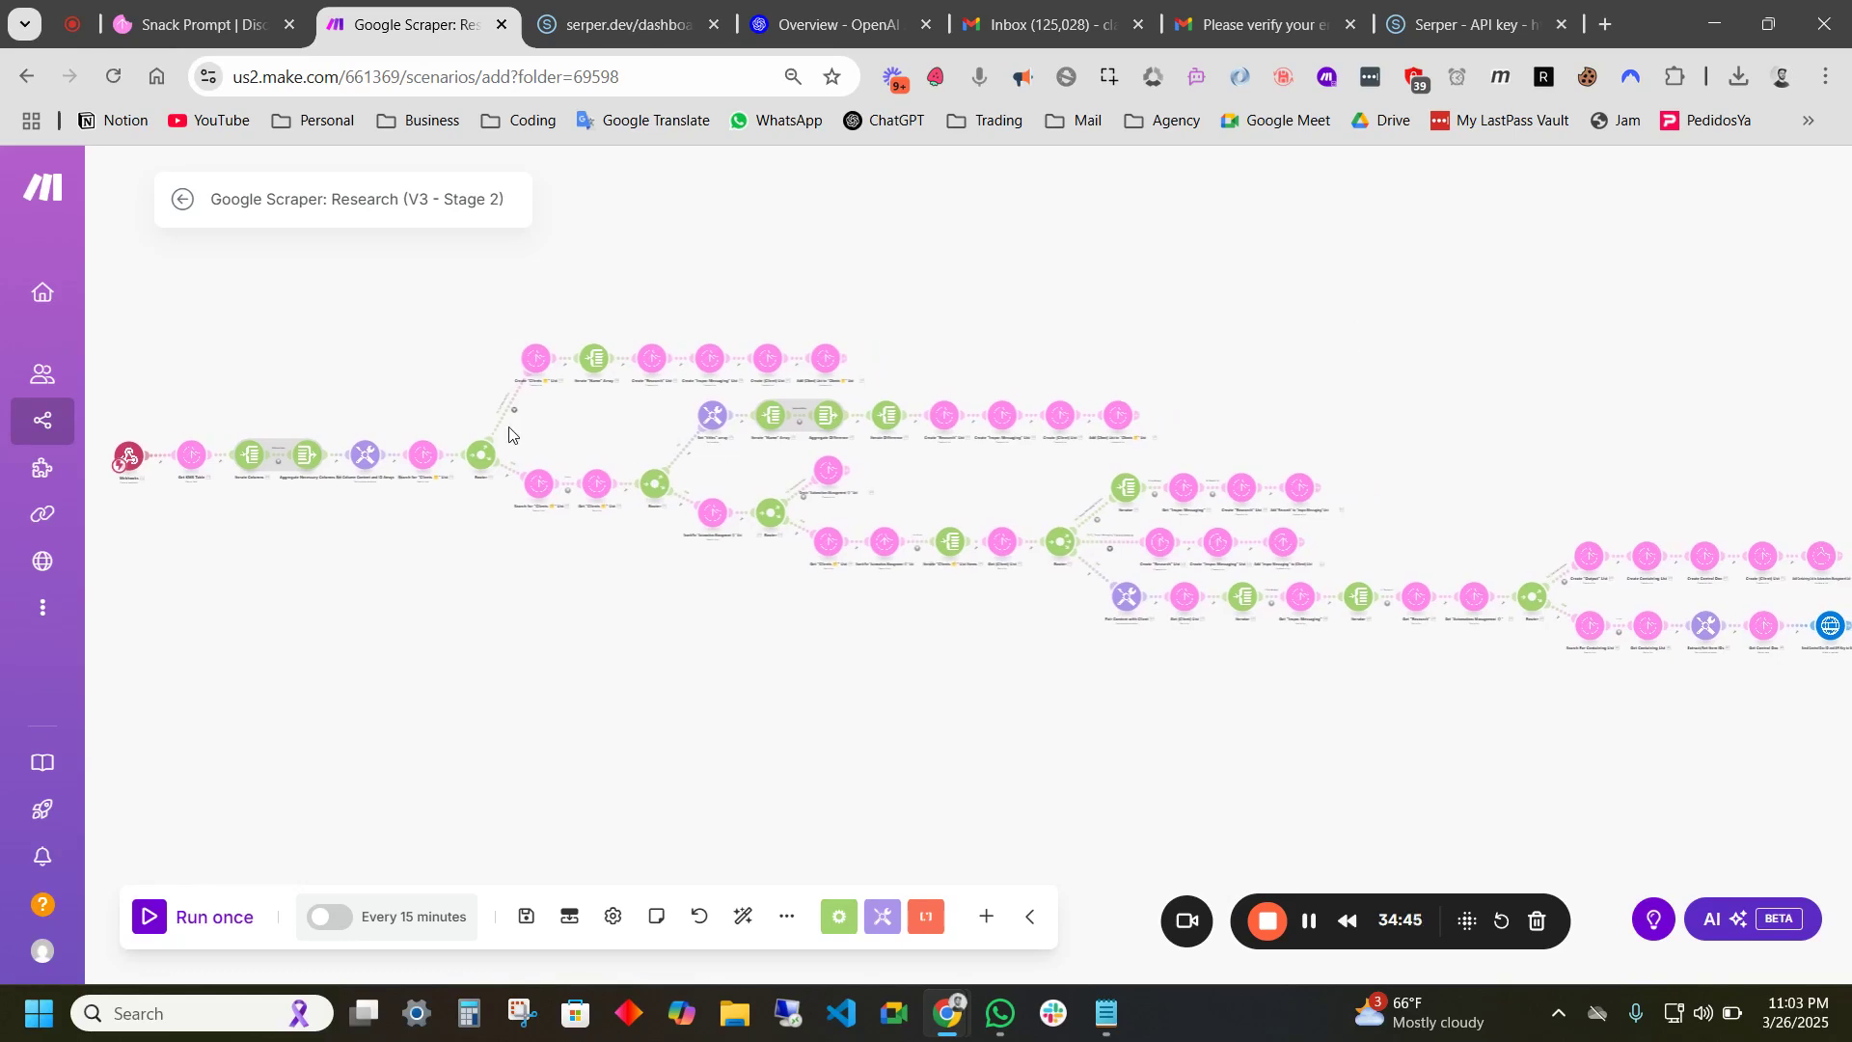
- Create the webhook 'Google Scraper Stage 2 Trigger' for the Stage 2 trigger and copy its address
left_click(132, 459)
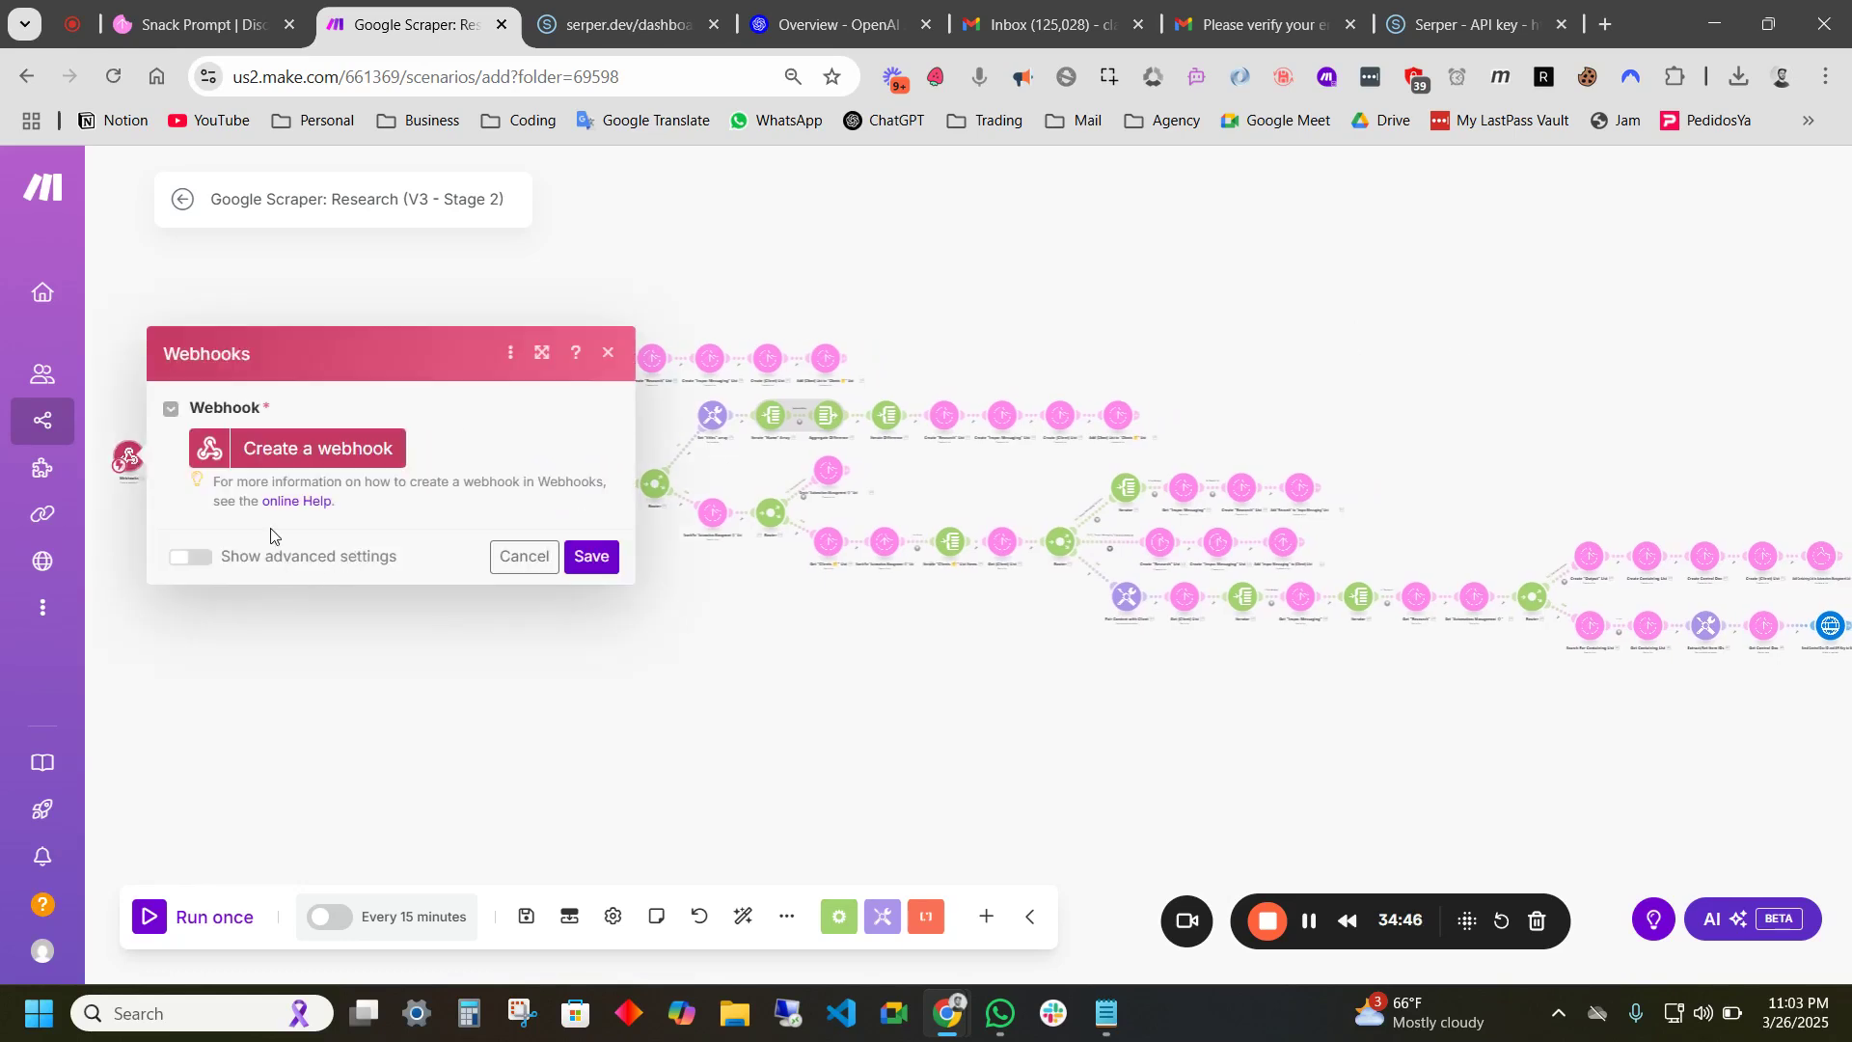
left_click(305, 450)
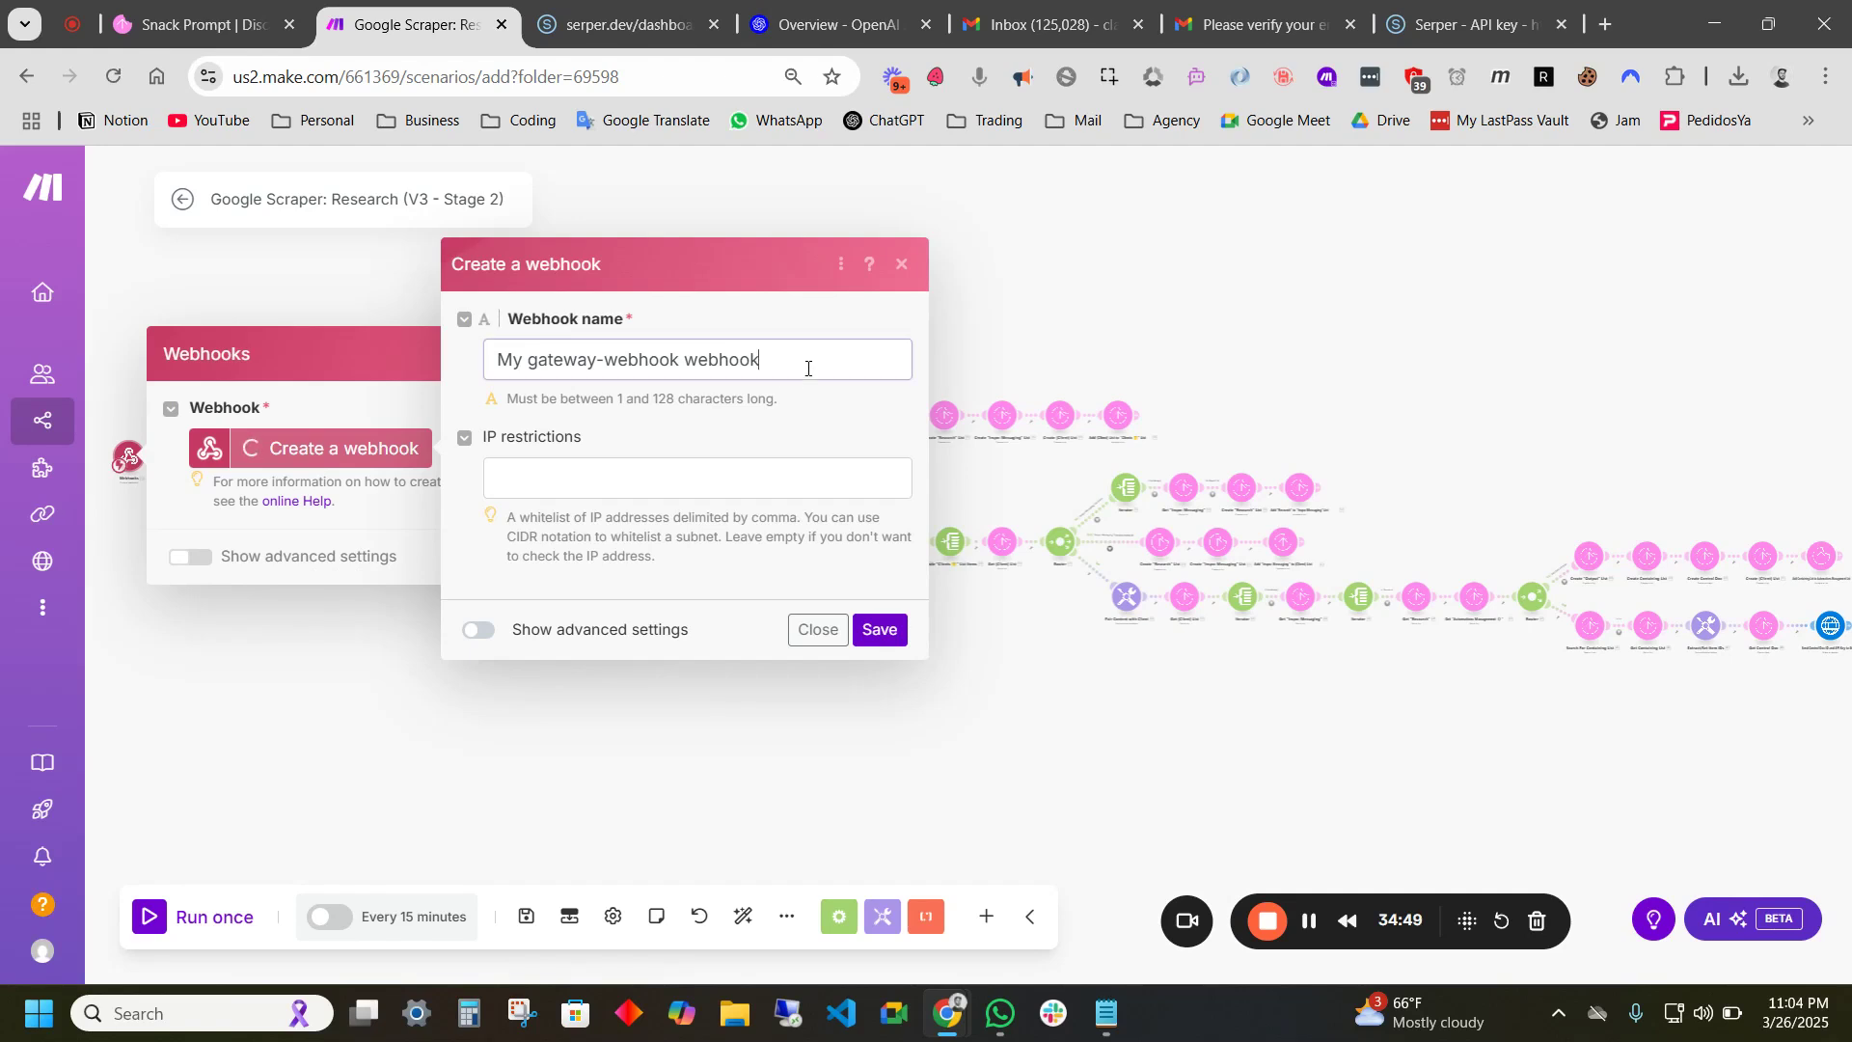
left_click_drag(814, 367, 399, 365)
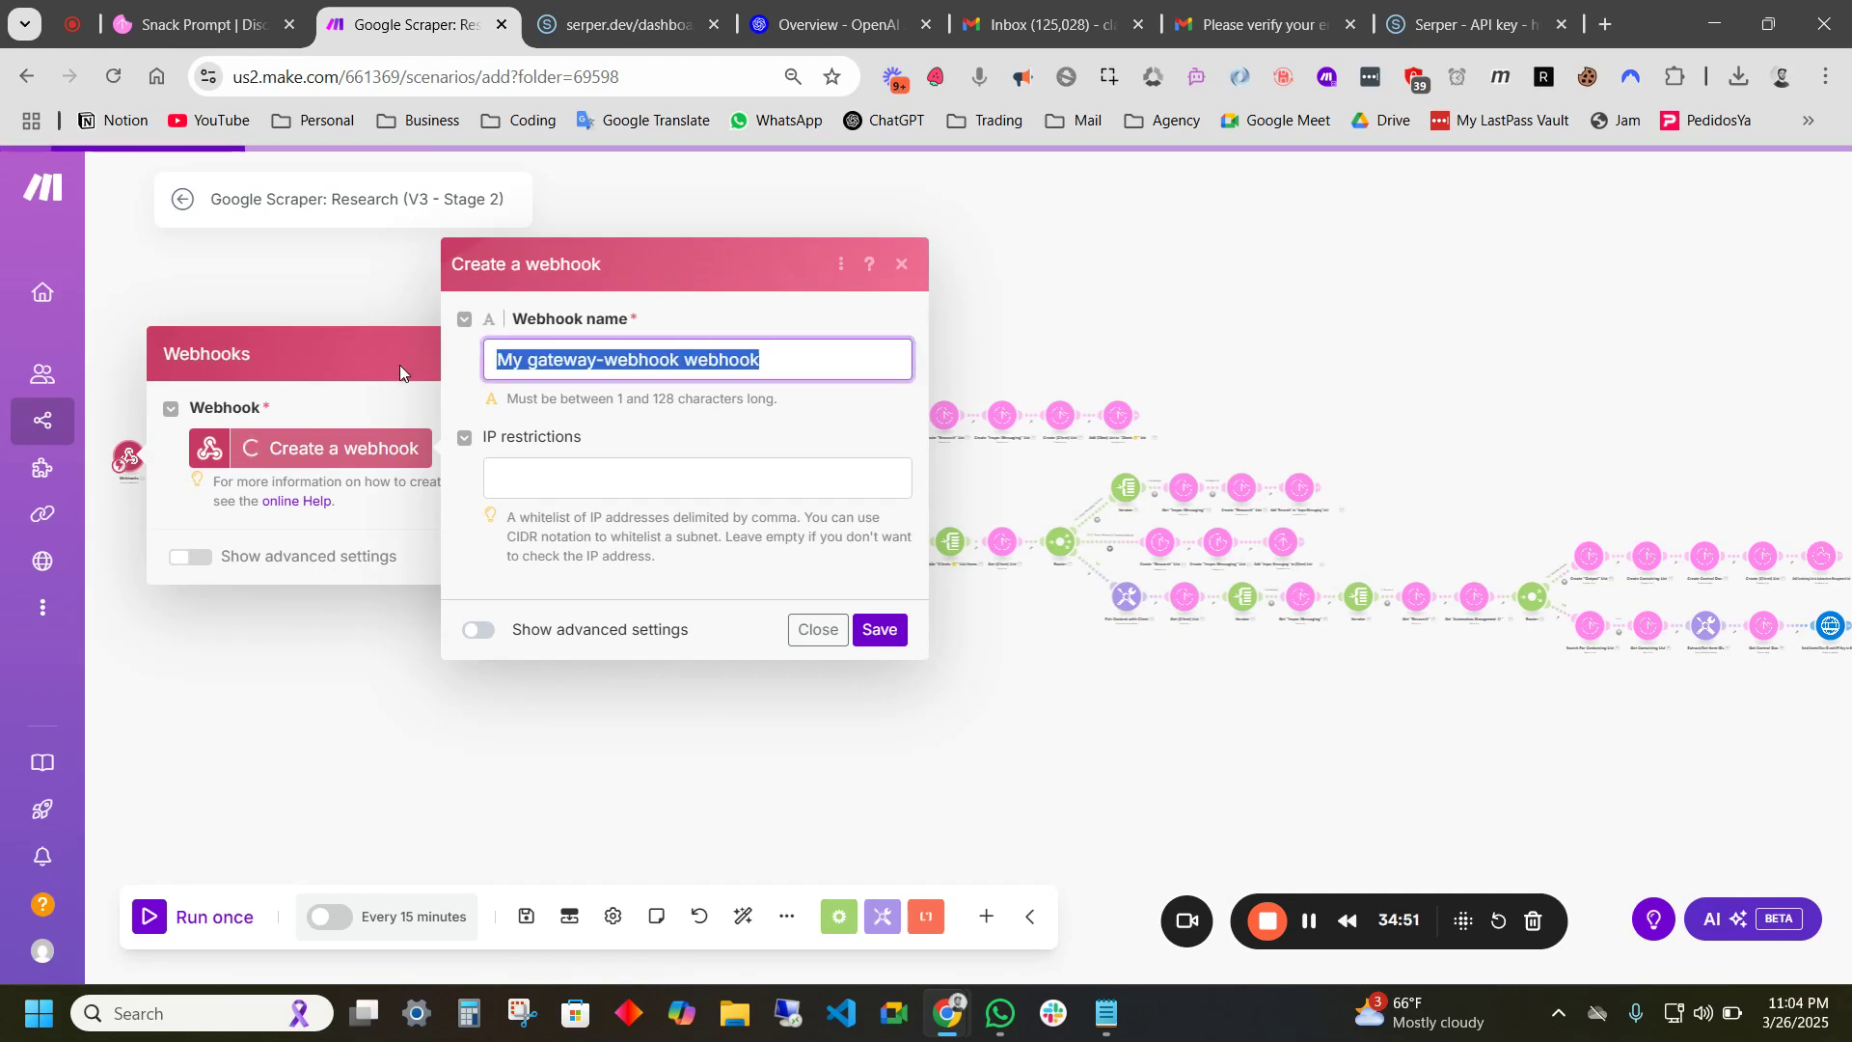
type("Go")
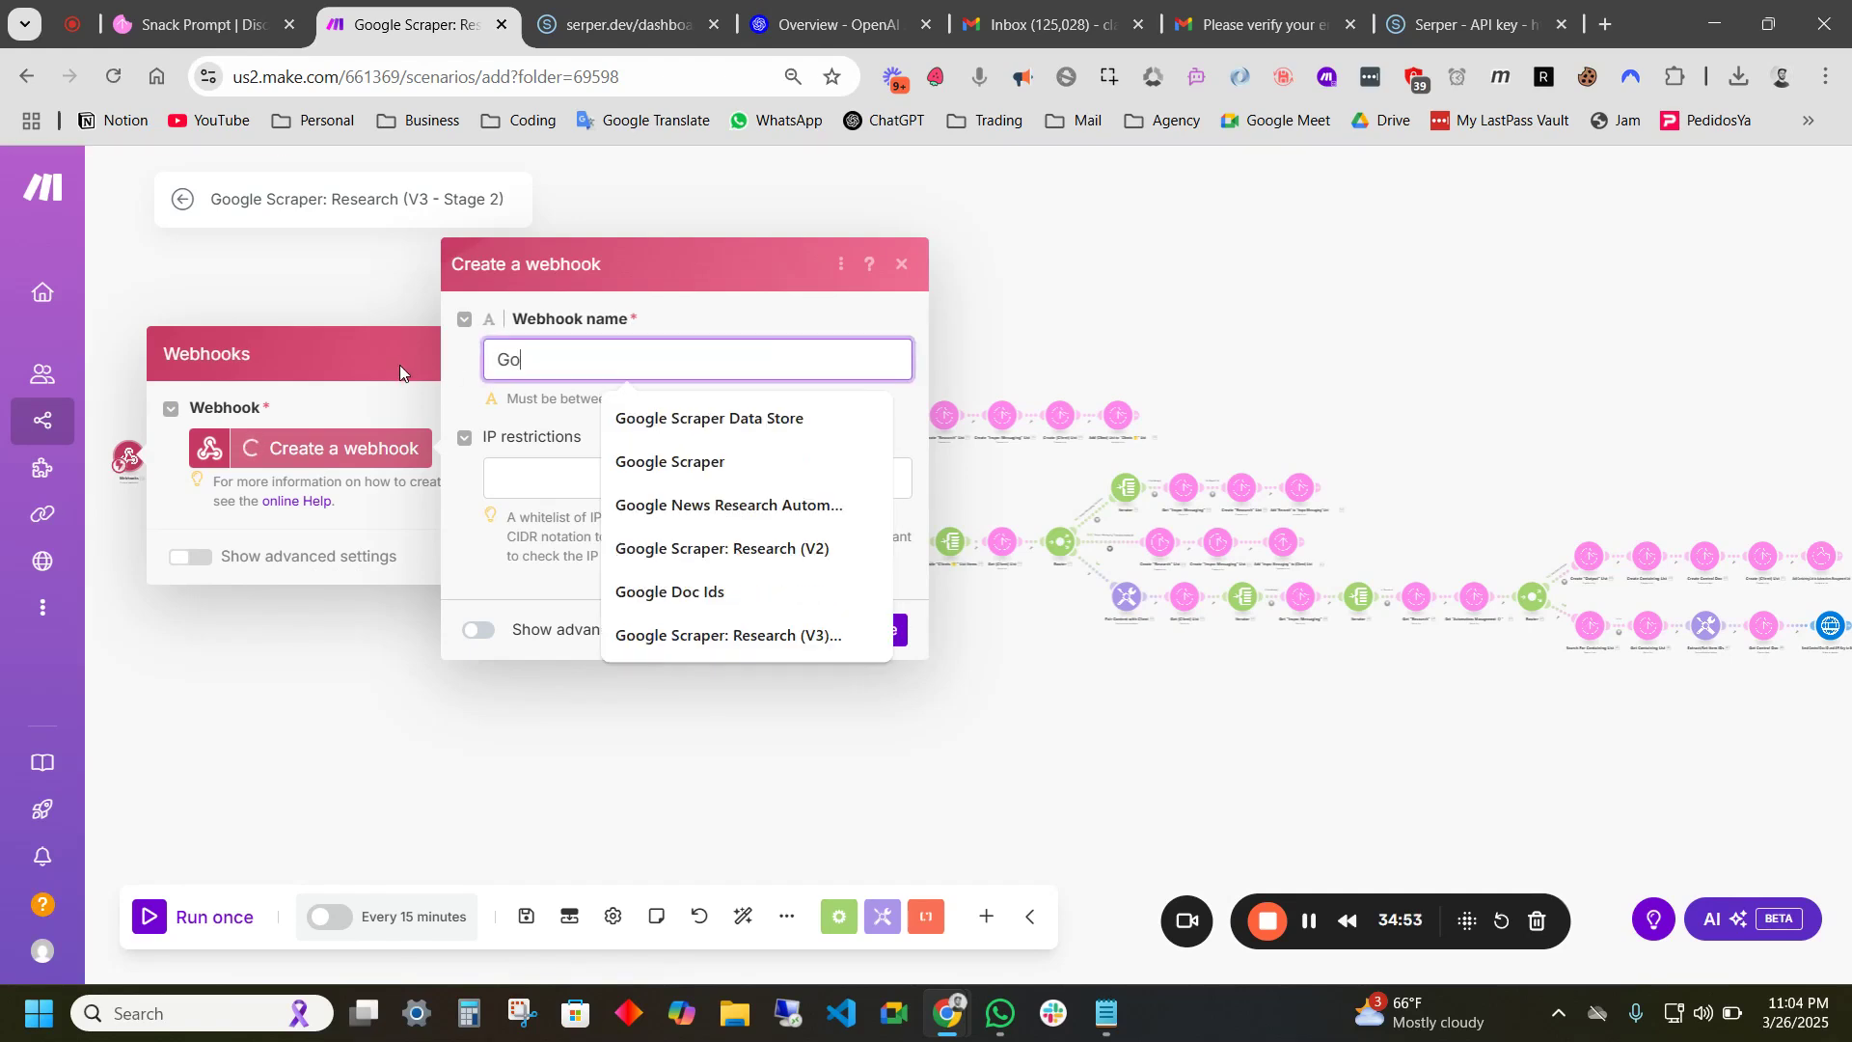
type("ogle Sc")
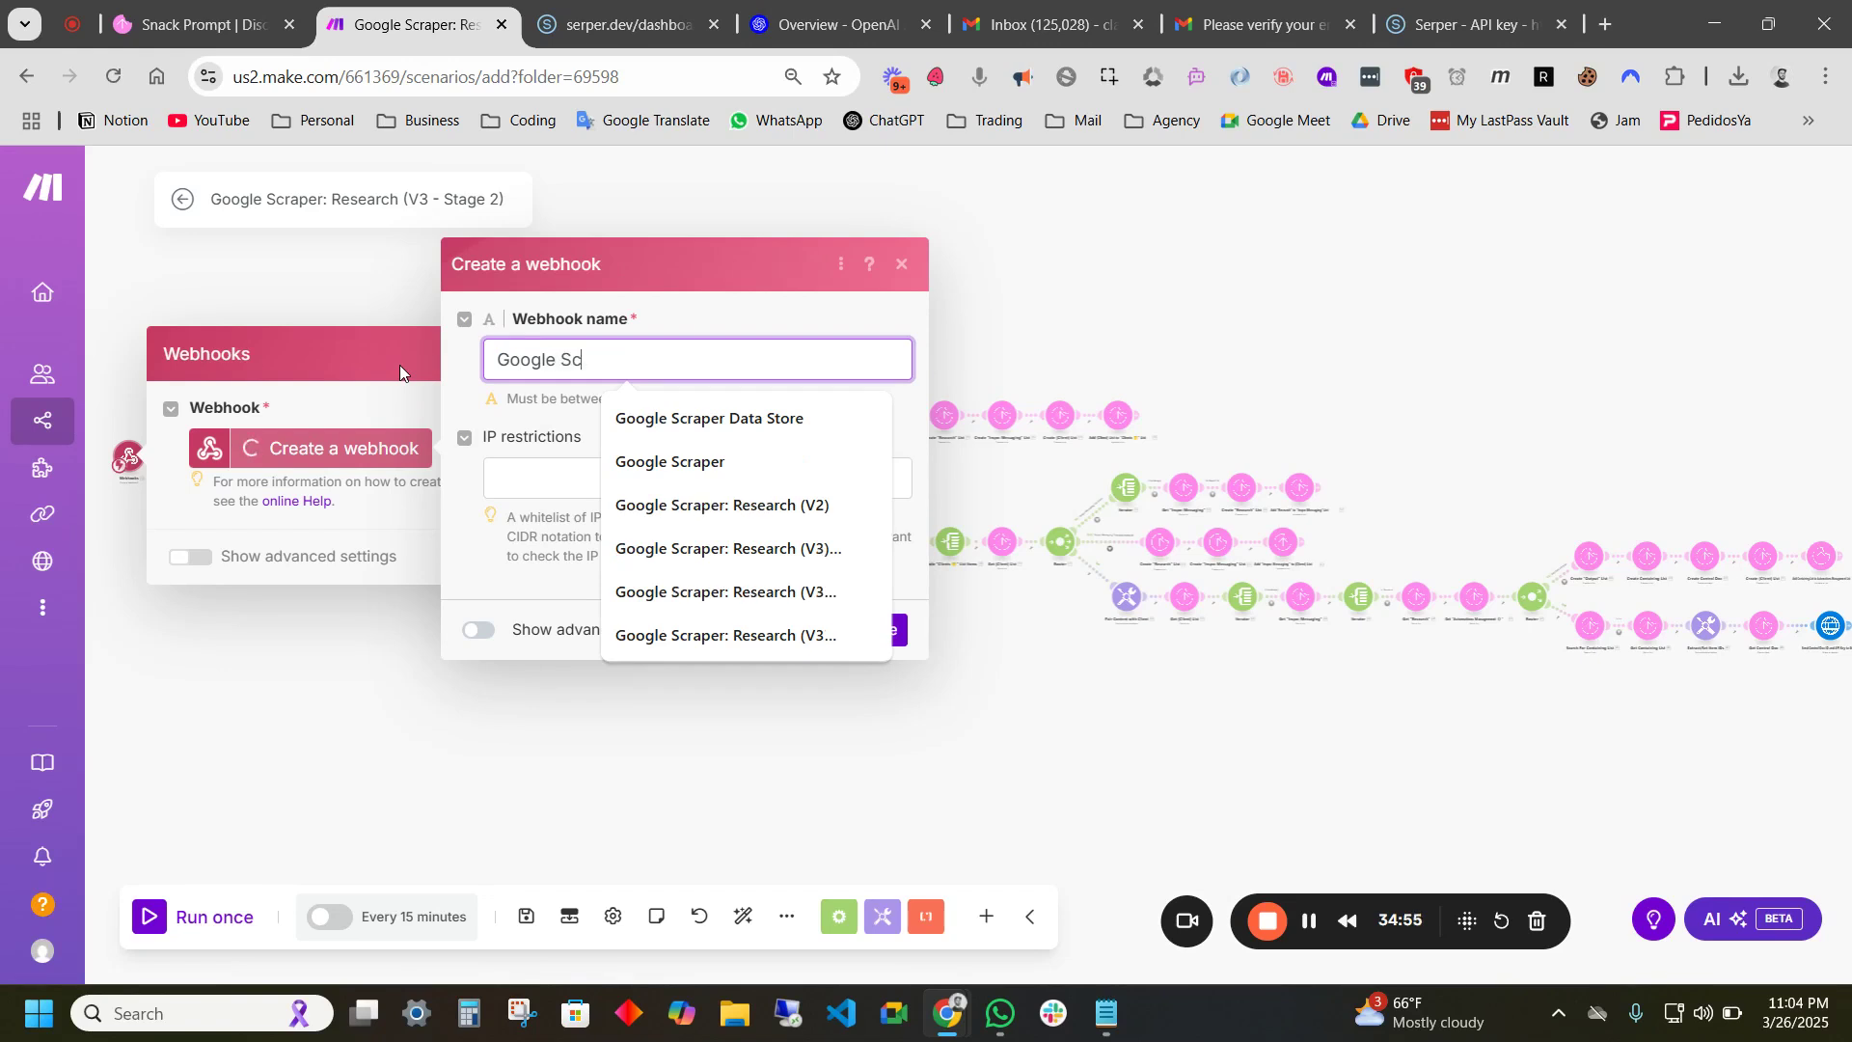
type("raper ")
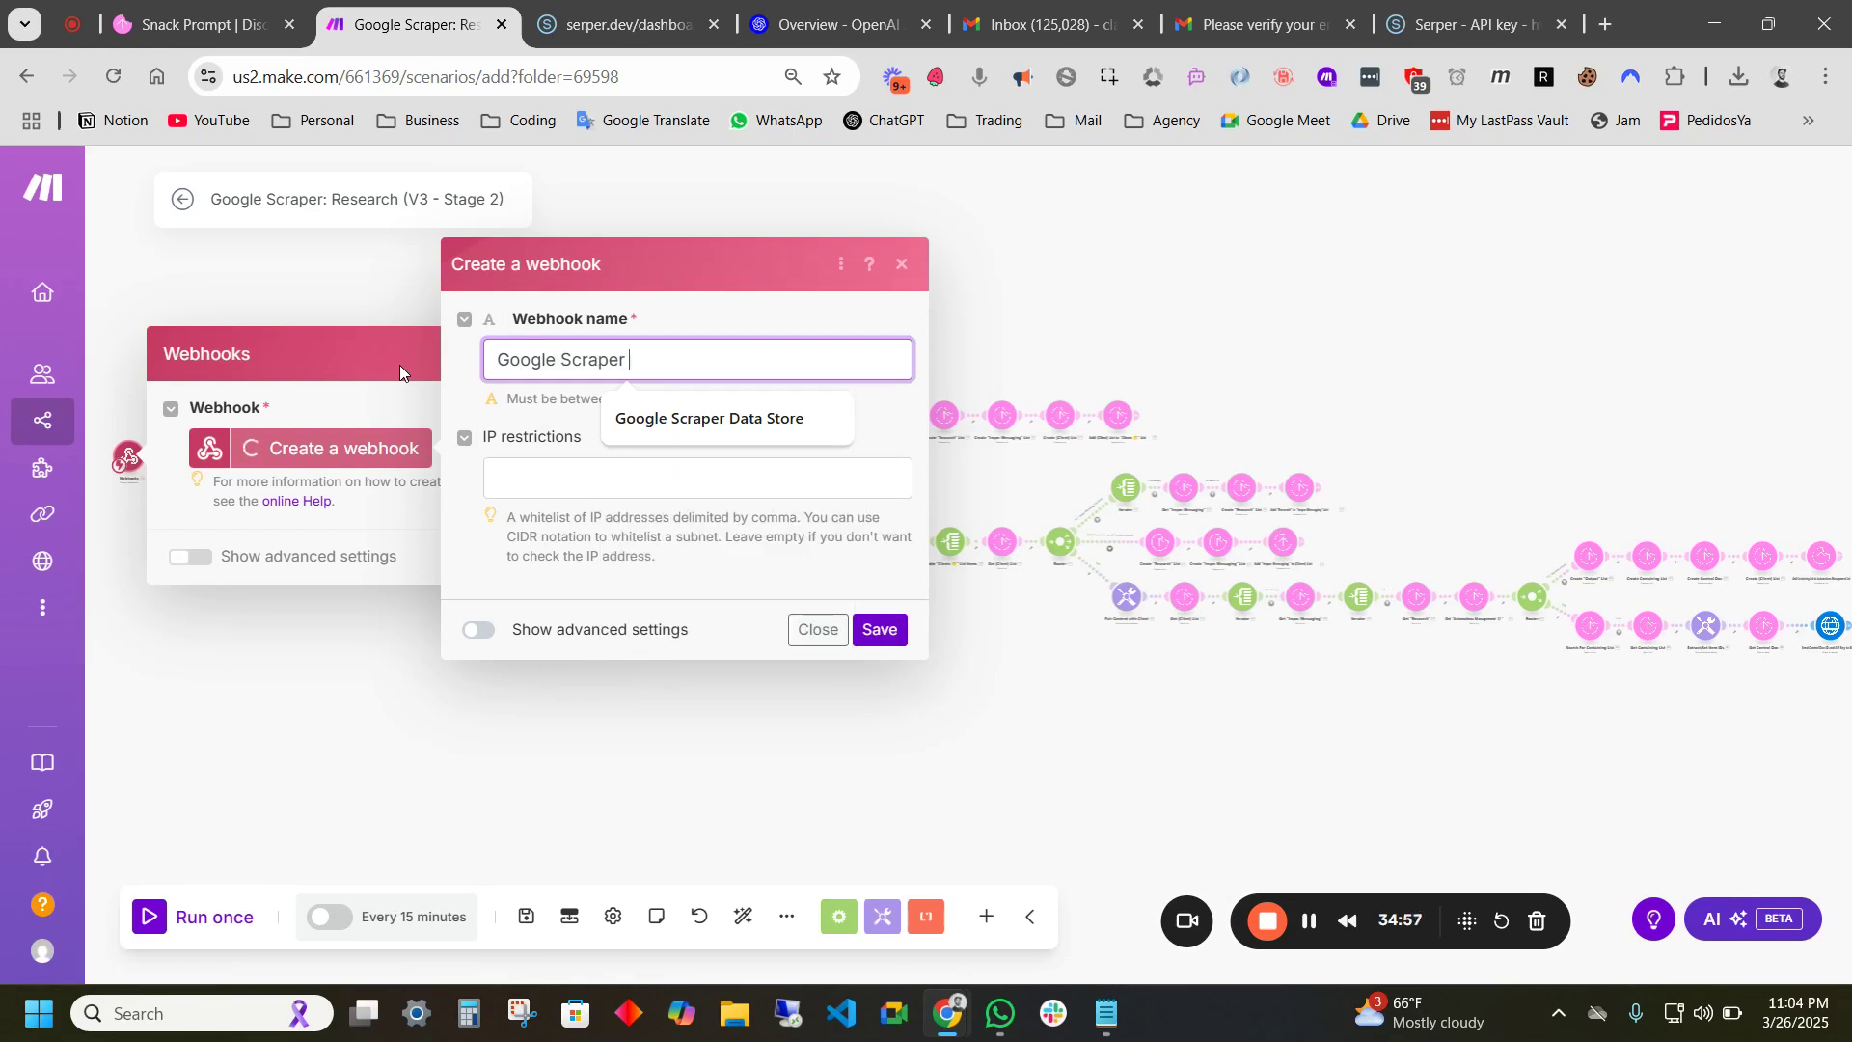
type("Stage 2")
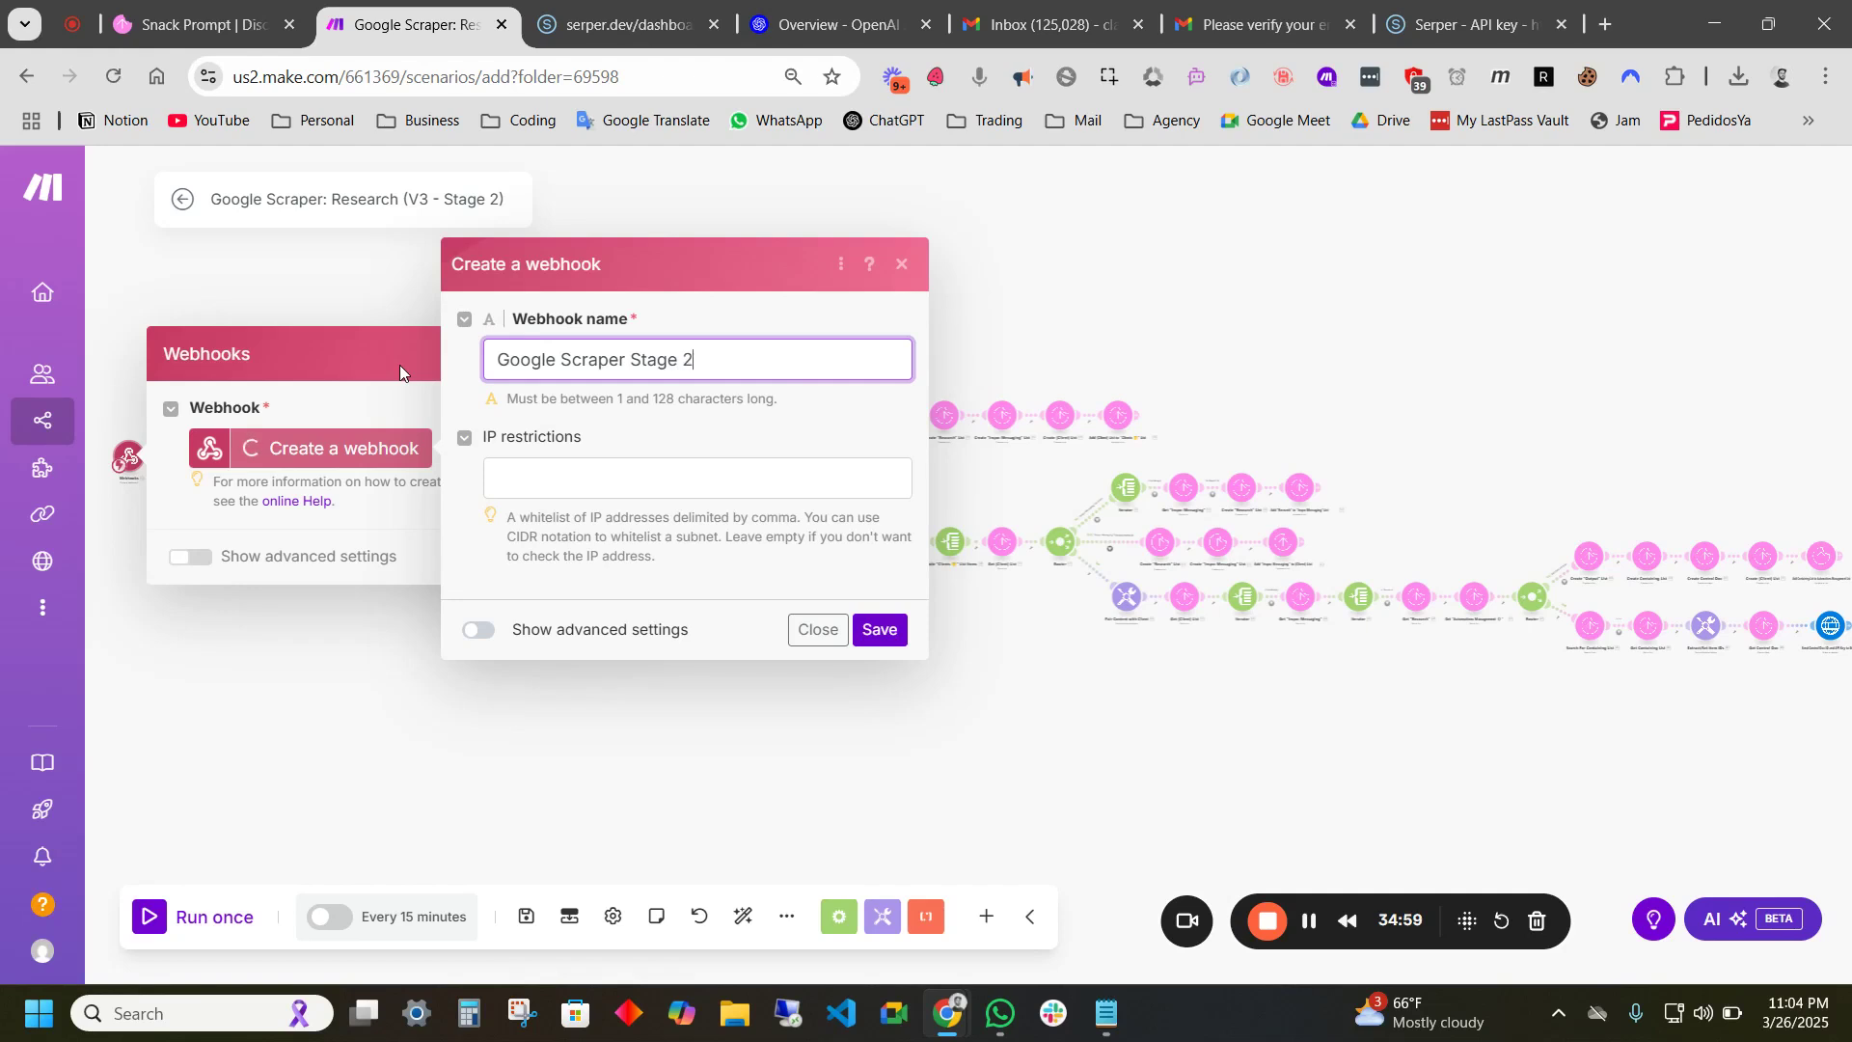
type(" Trigger")
left_click(887, 633)
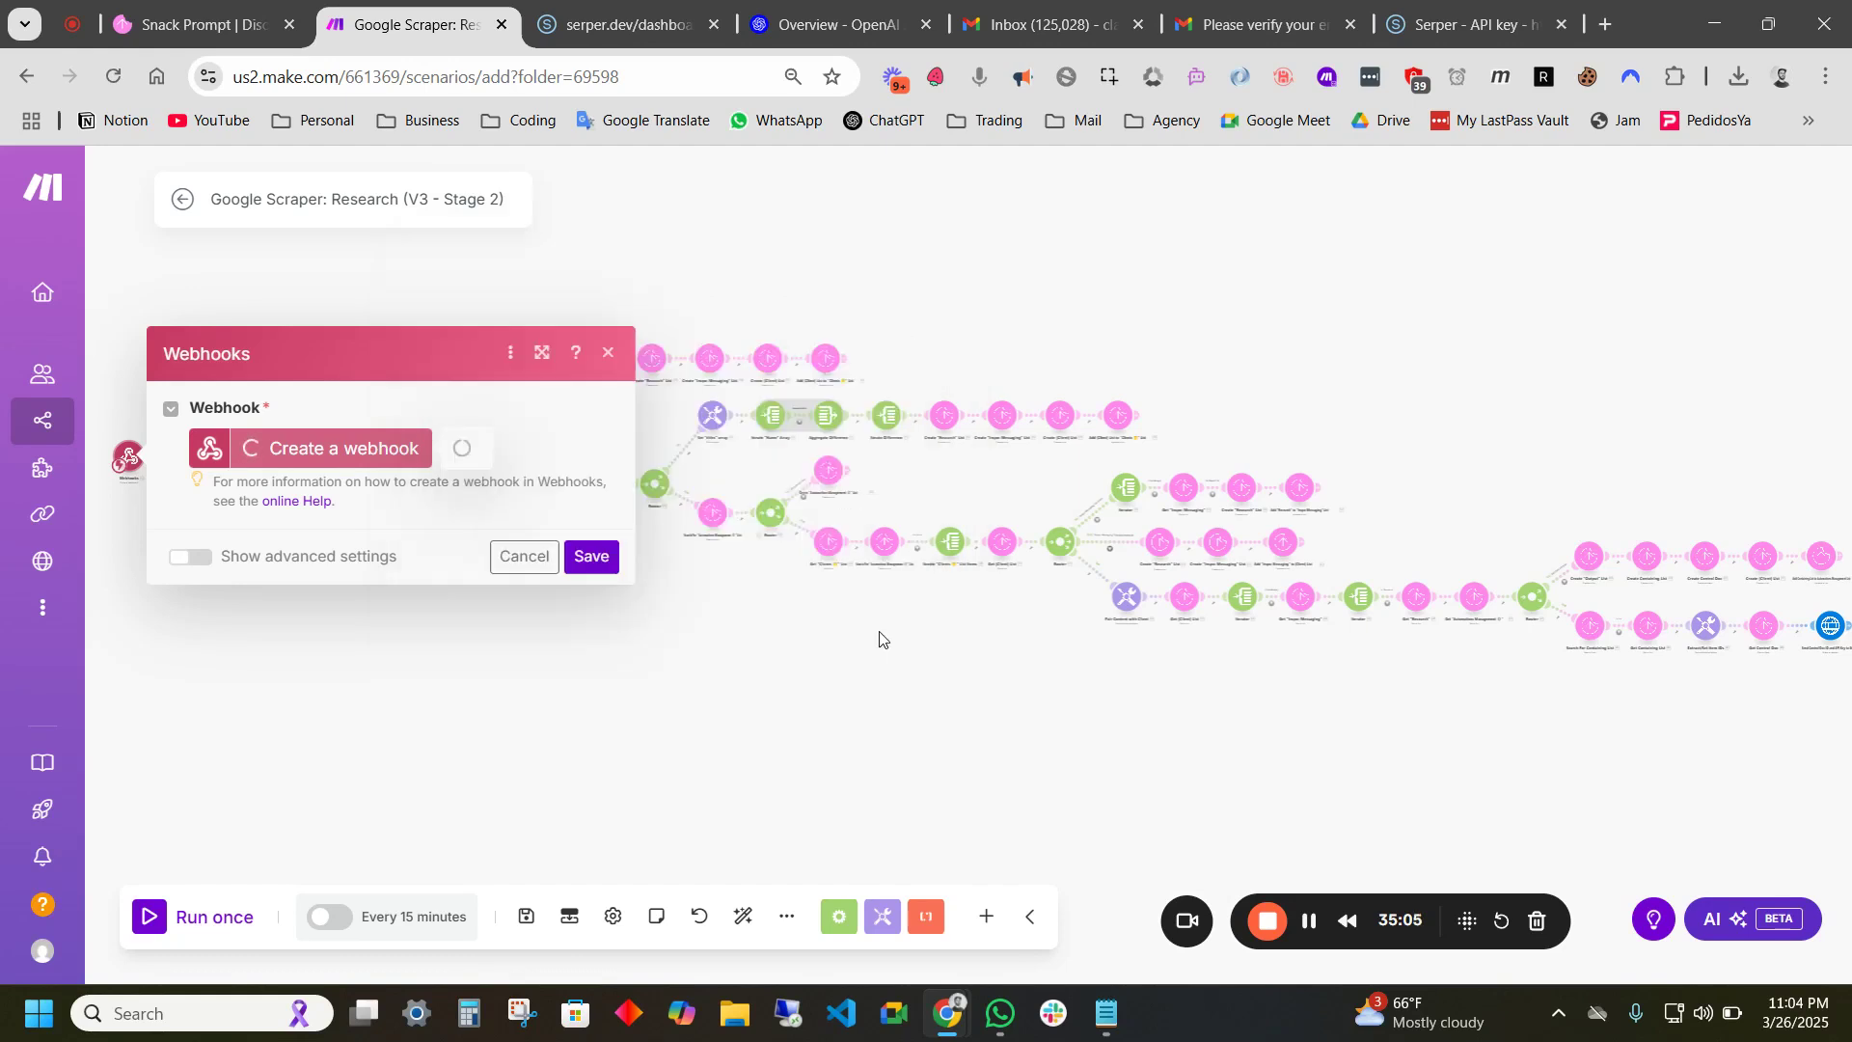
left_click(503, 548)
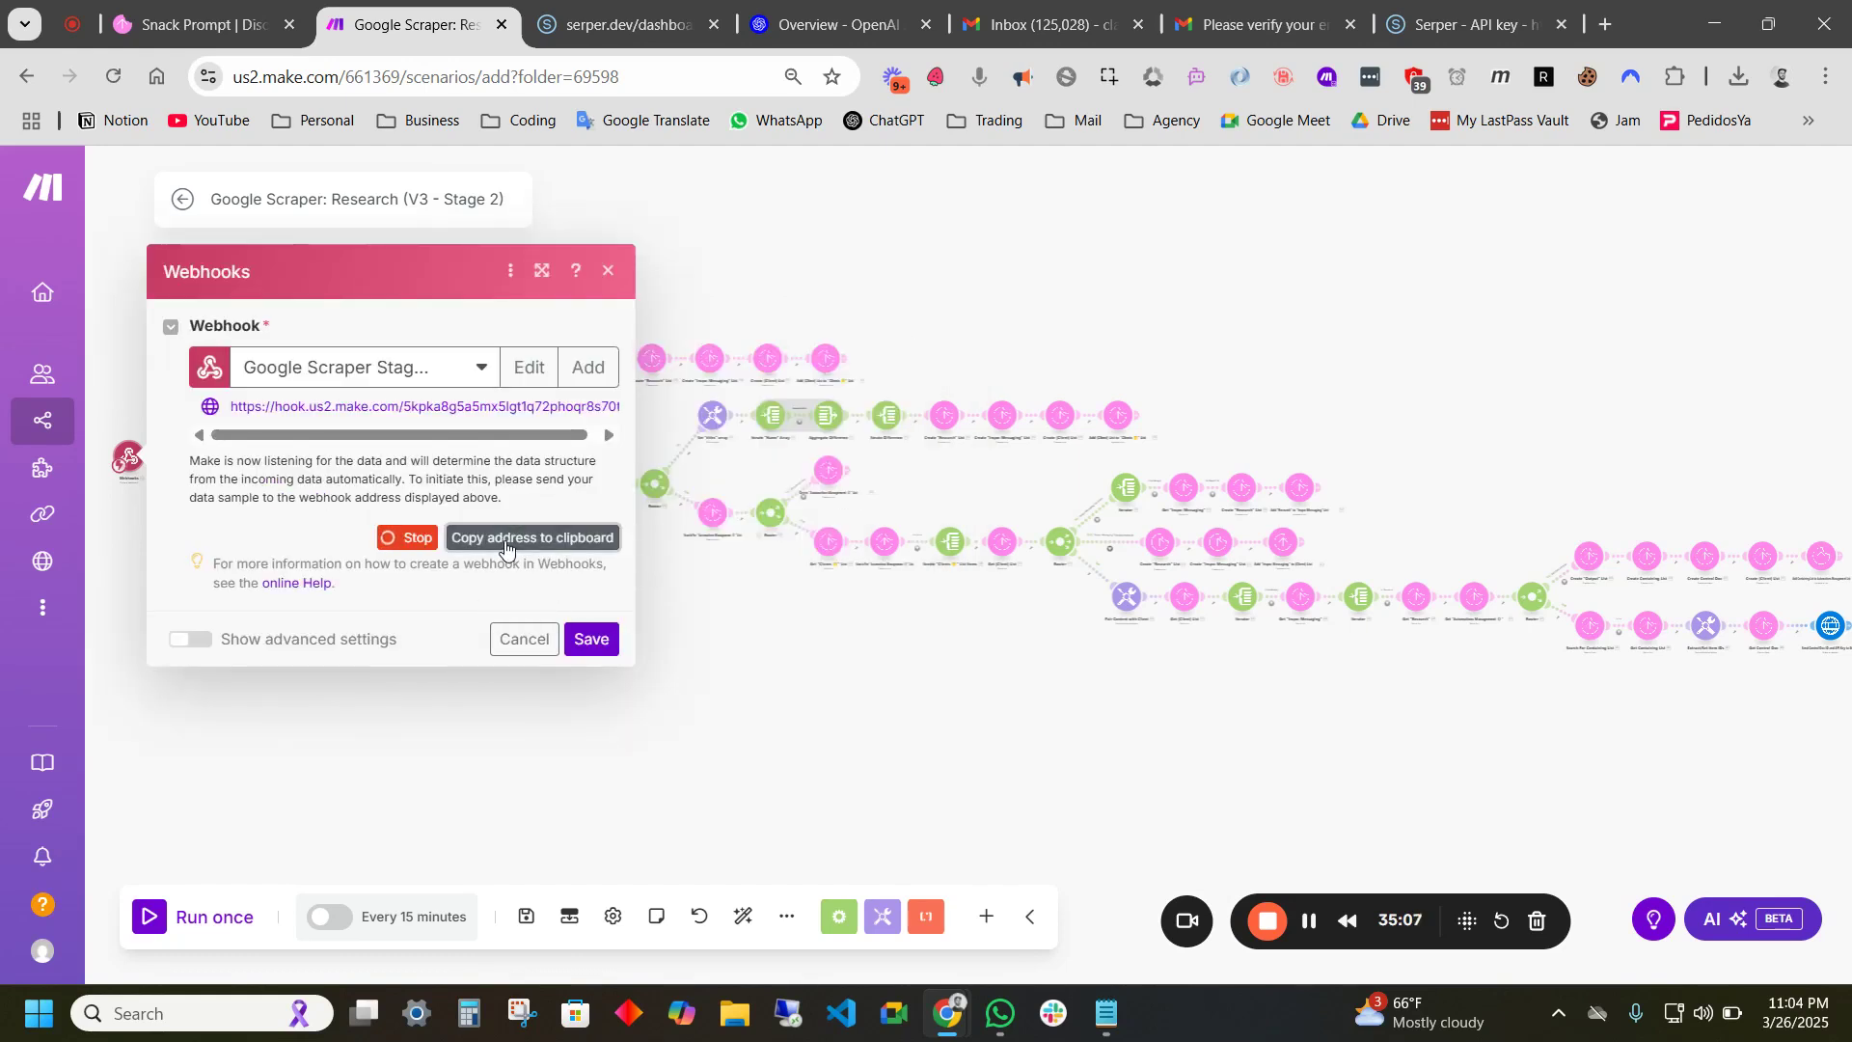
right_click(378, 20)
- Duplicate the Google Scraper tab and open the Demo folder's Stage 1 scenario there
left_click(502, 239)
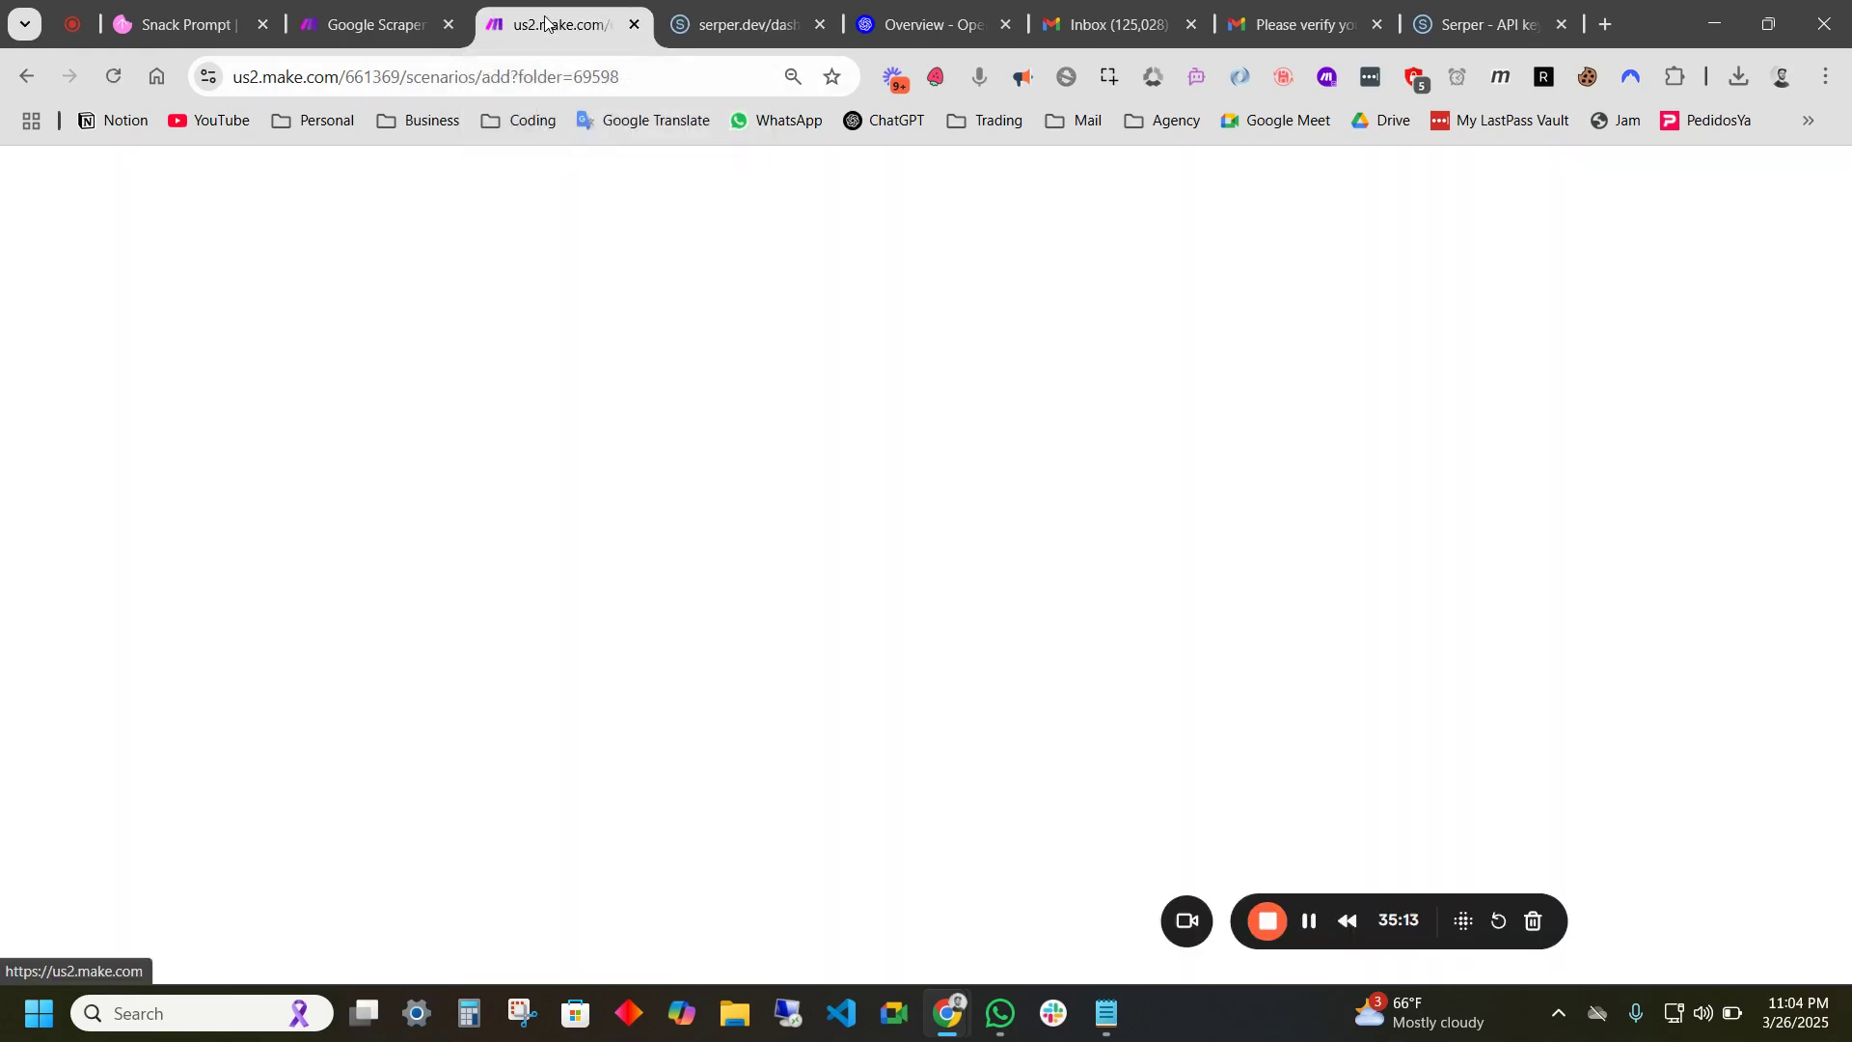
left_click_drag(548, 27, 386, 36)
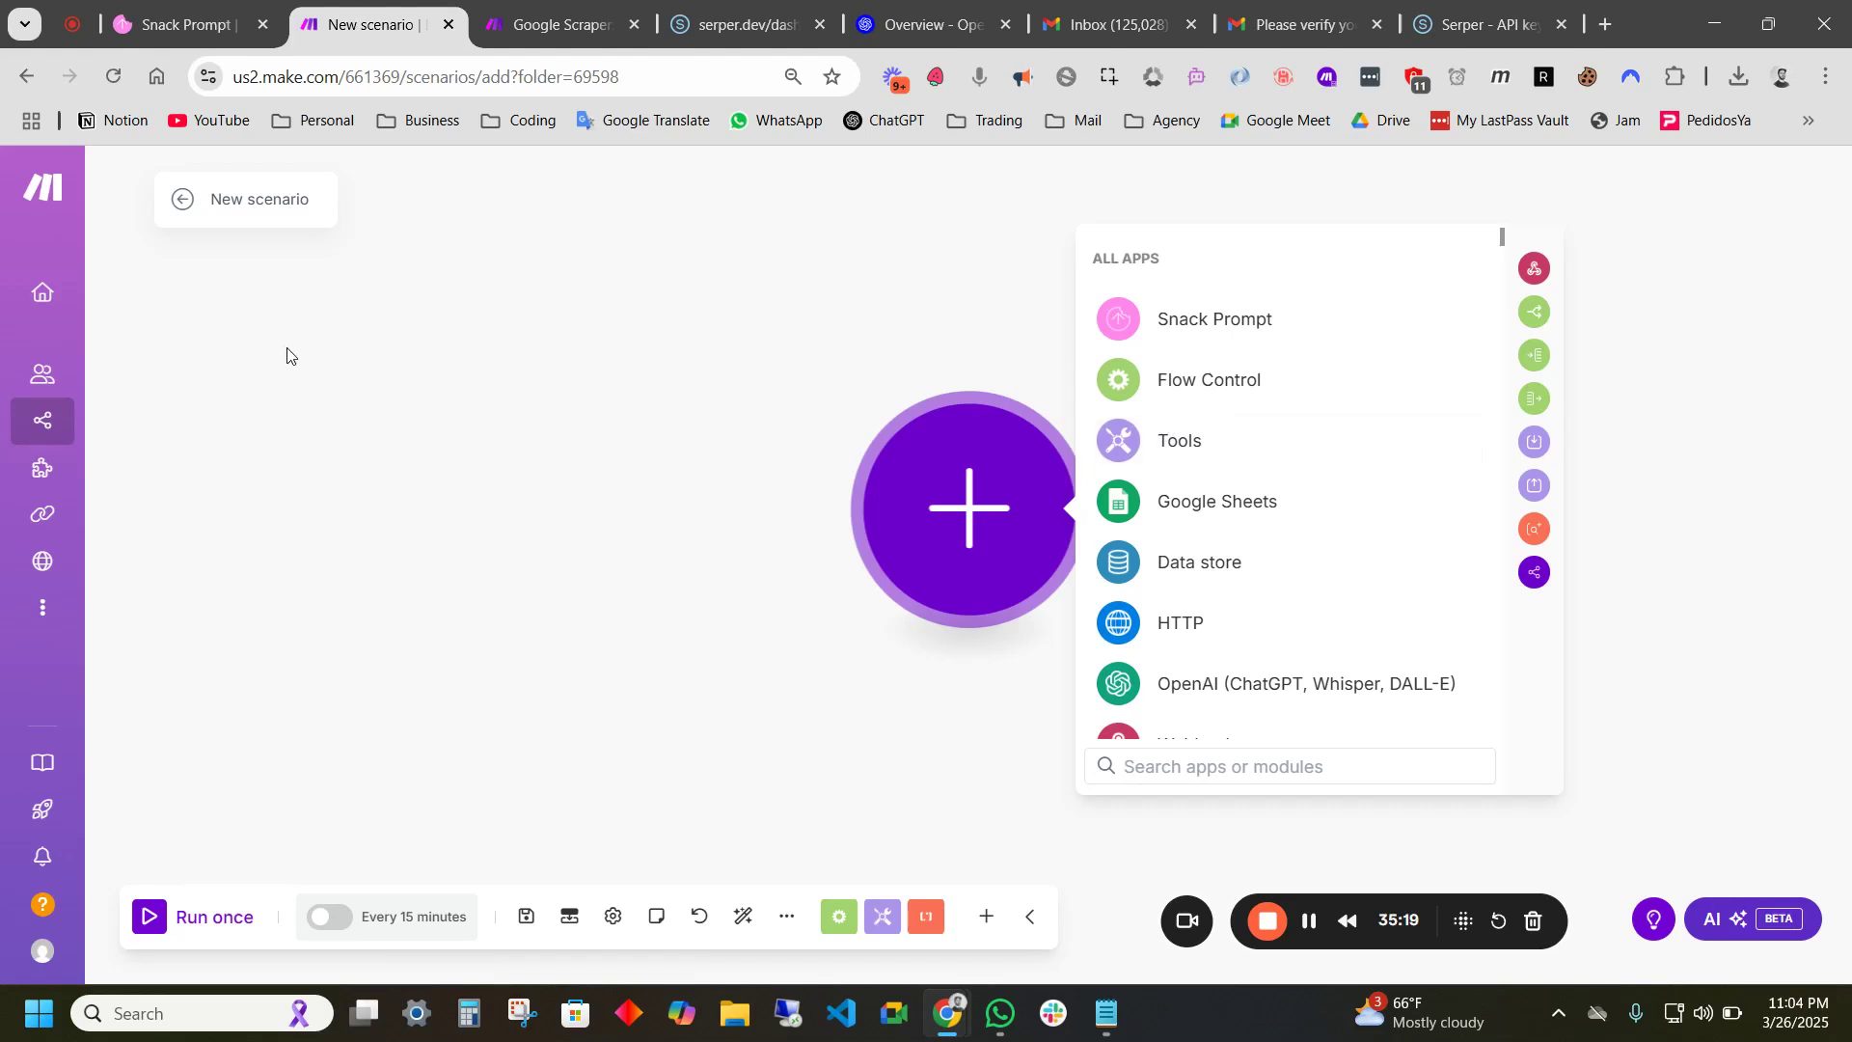
left_click(92, 421)
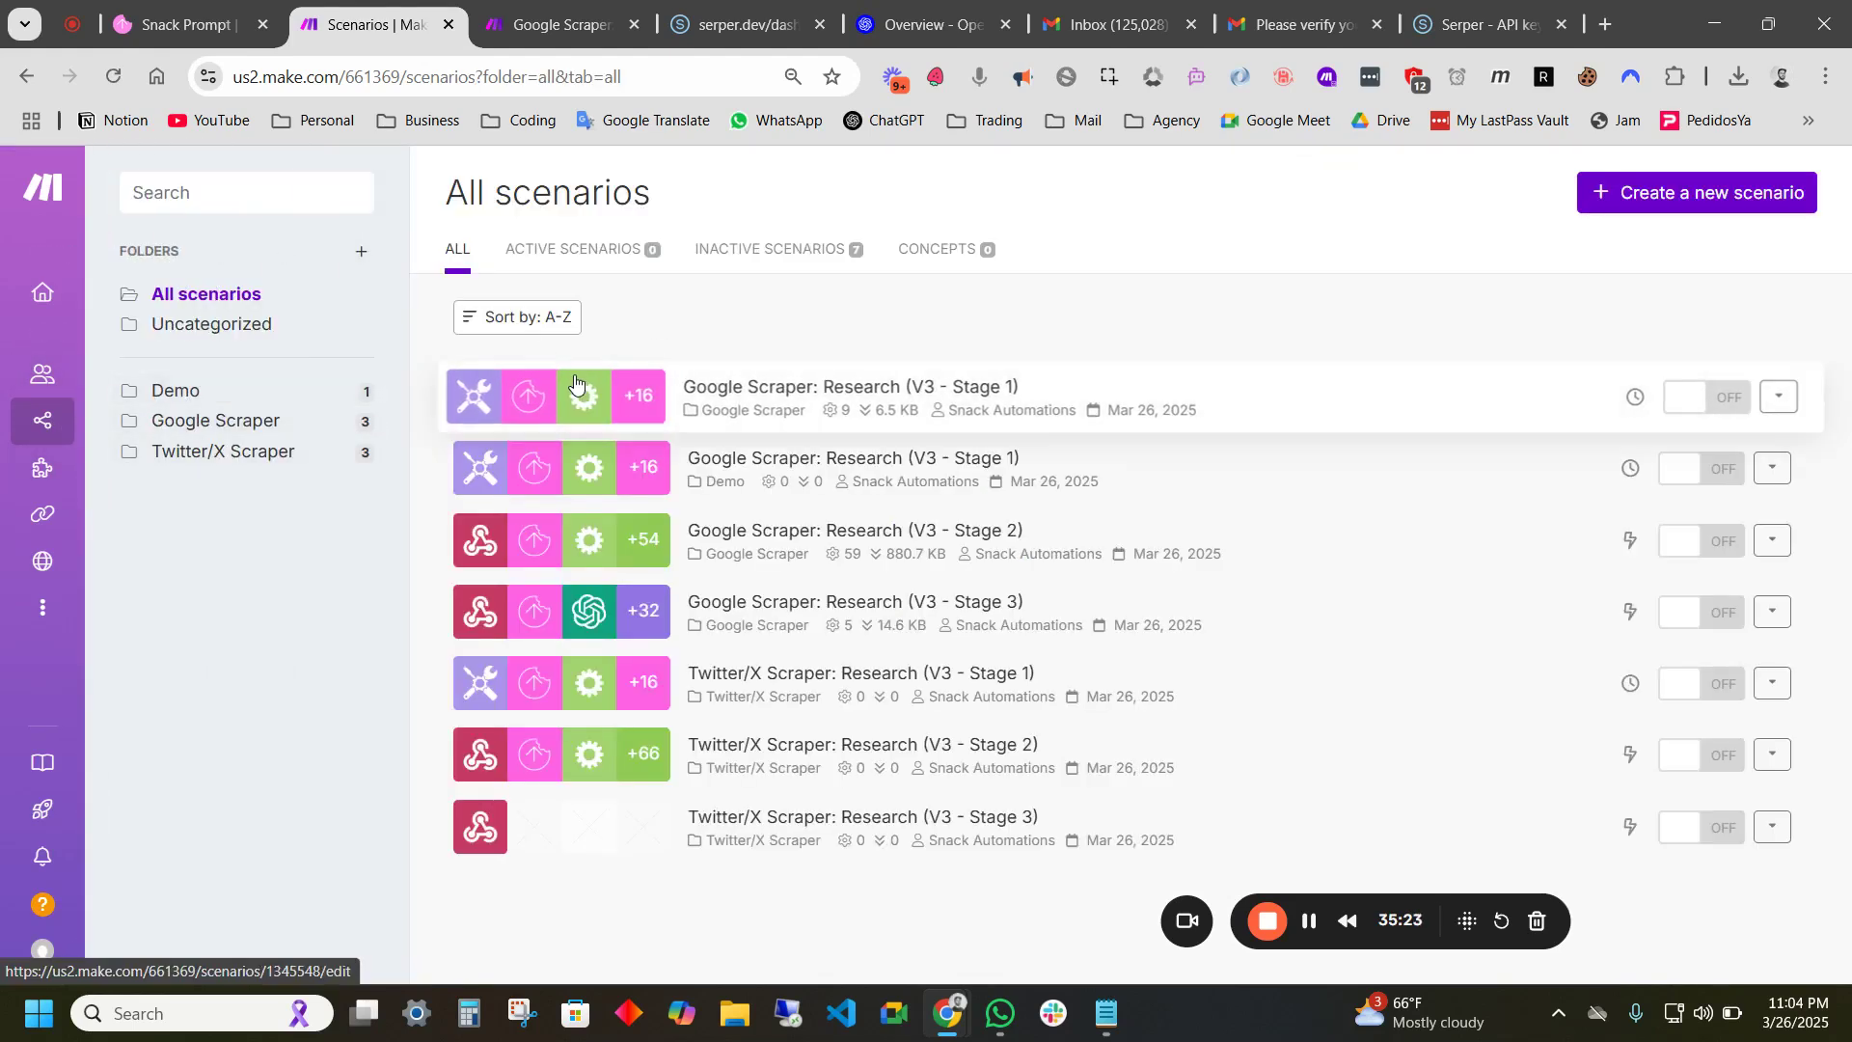
left_click(210, 398)
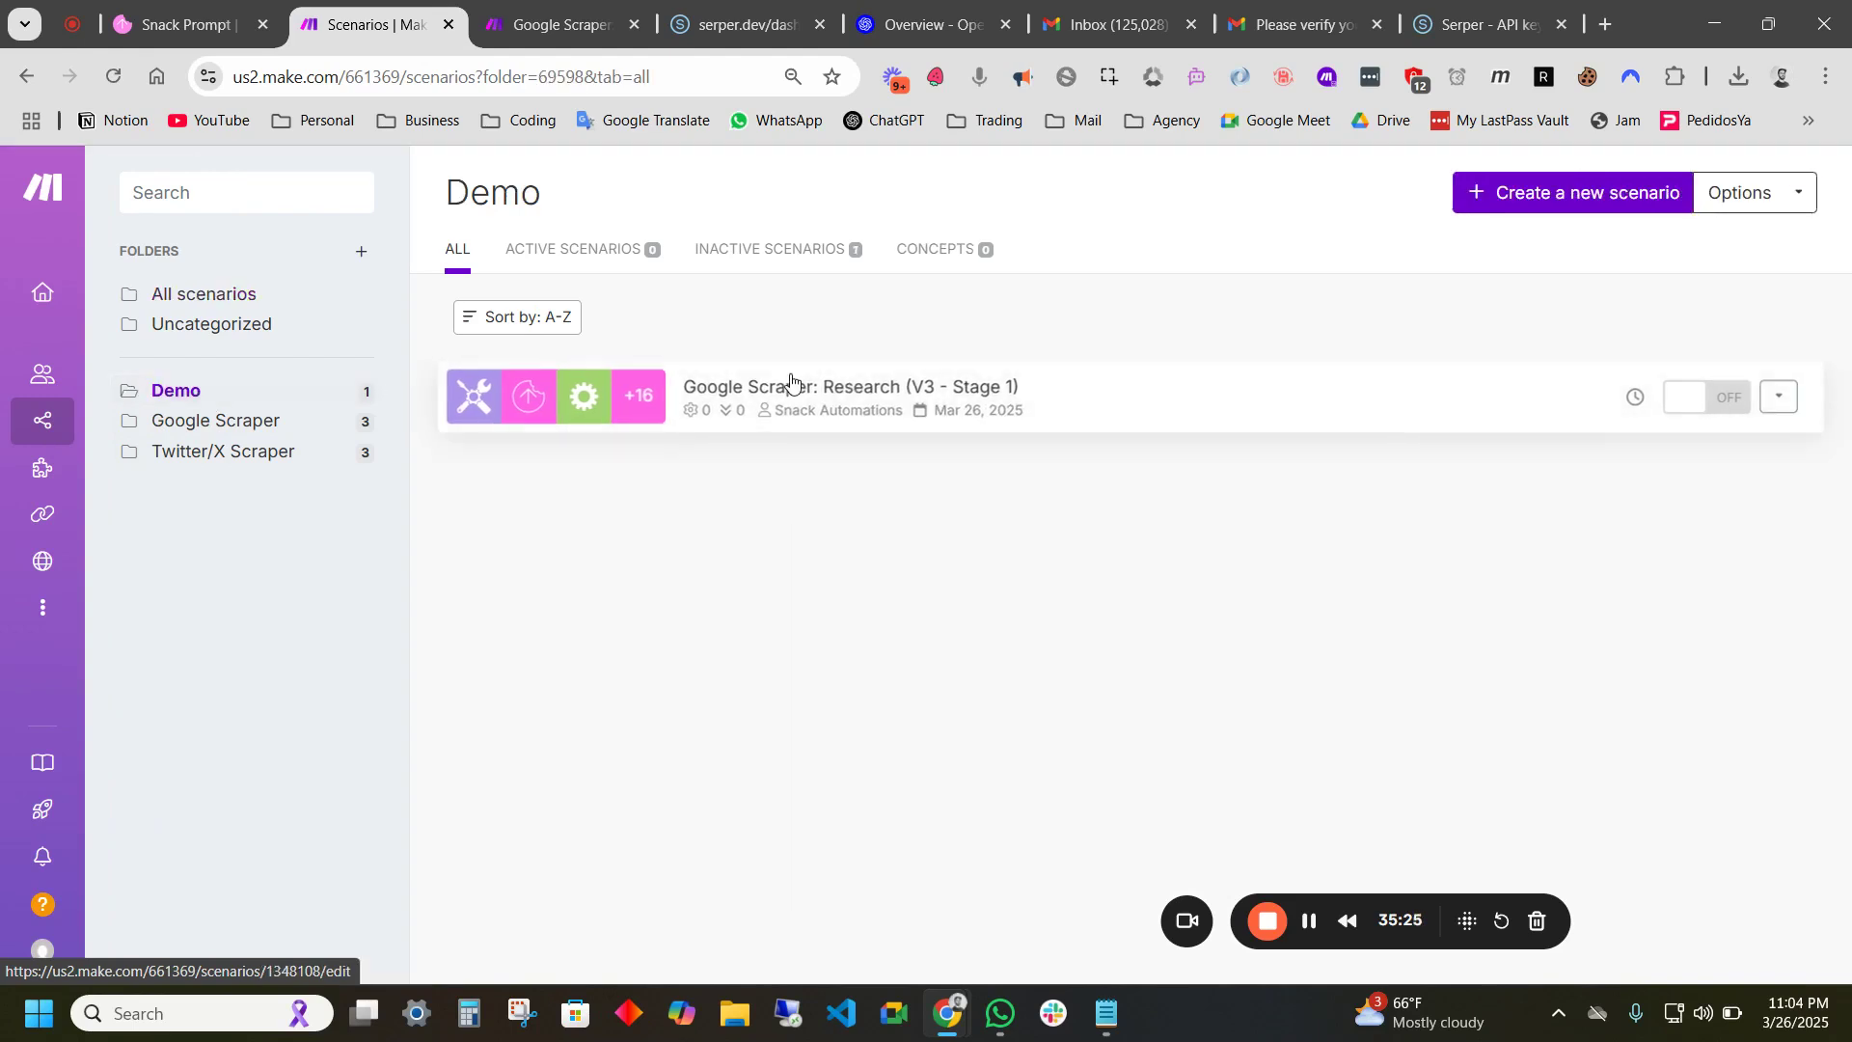
left_click(815, 398)
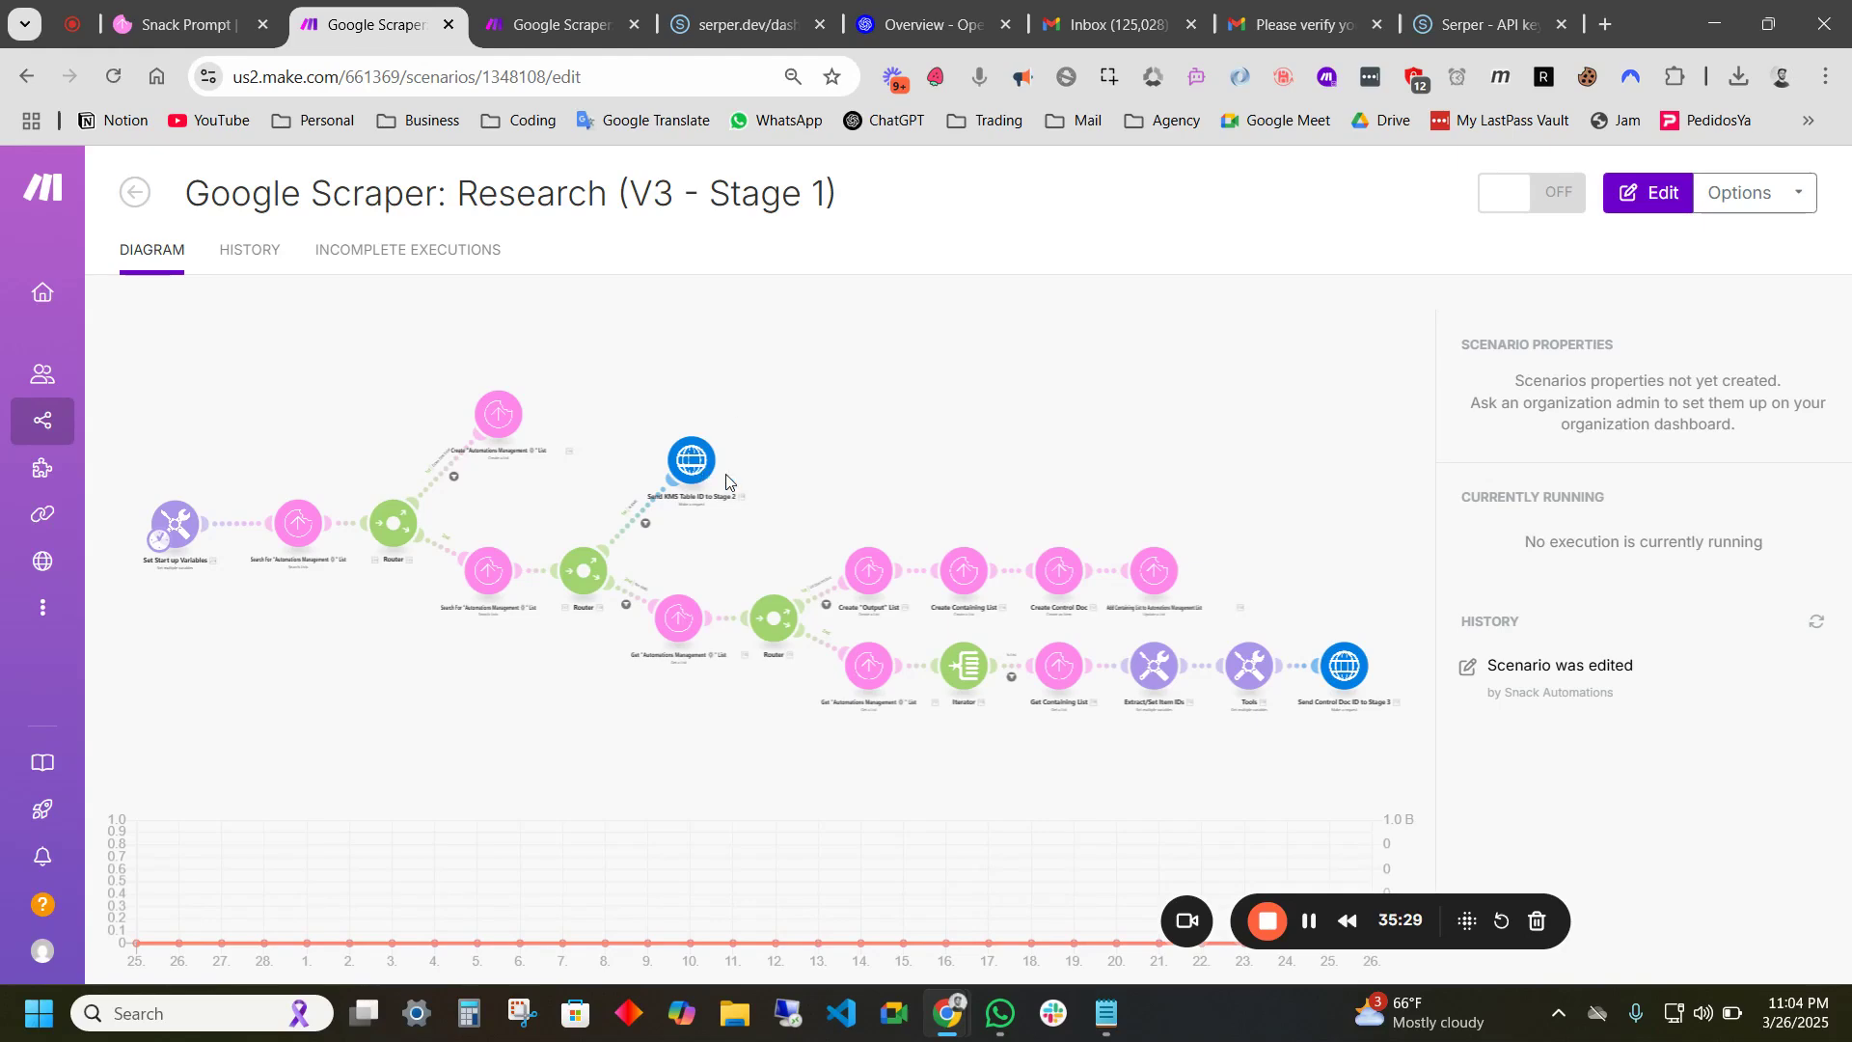
left_click(522, 21)
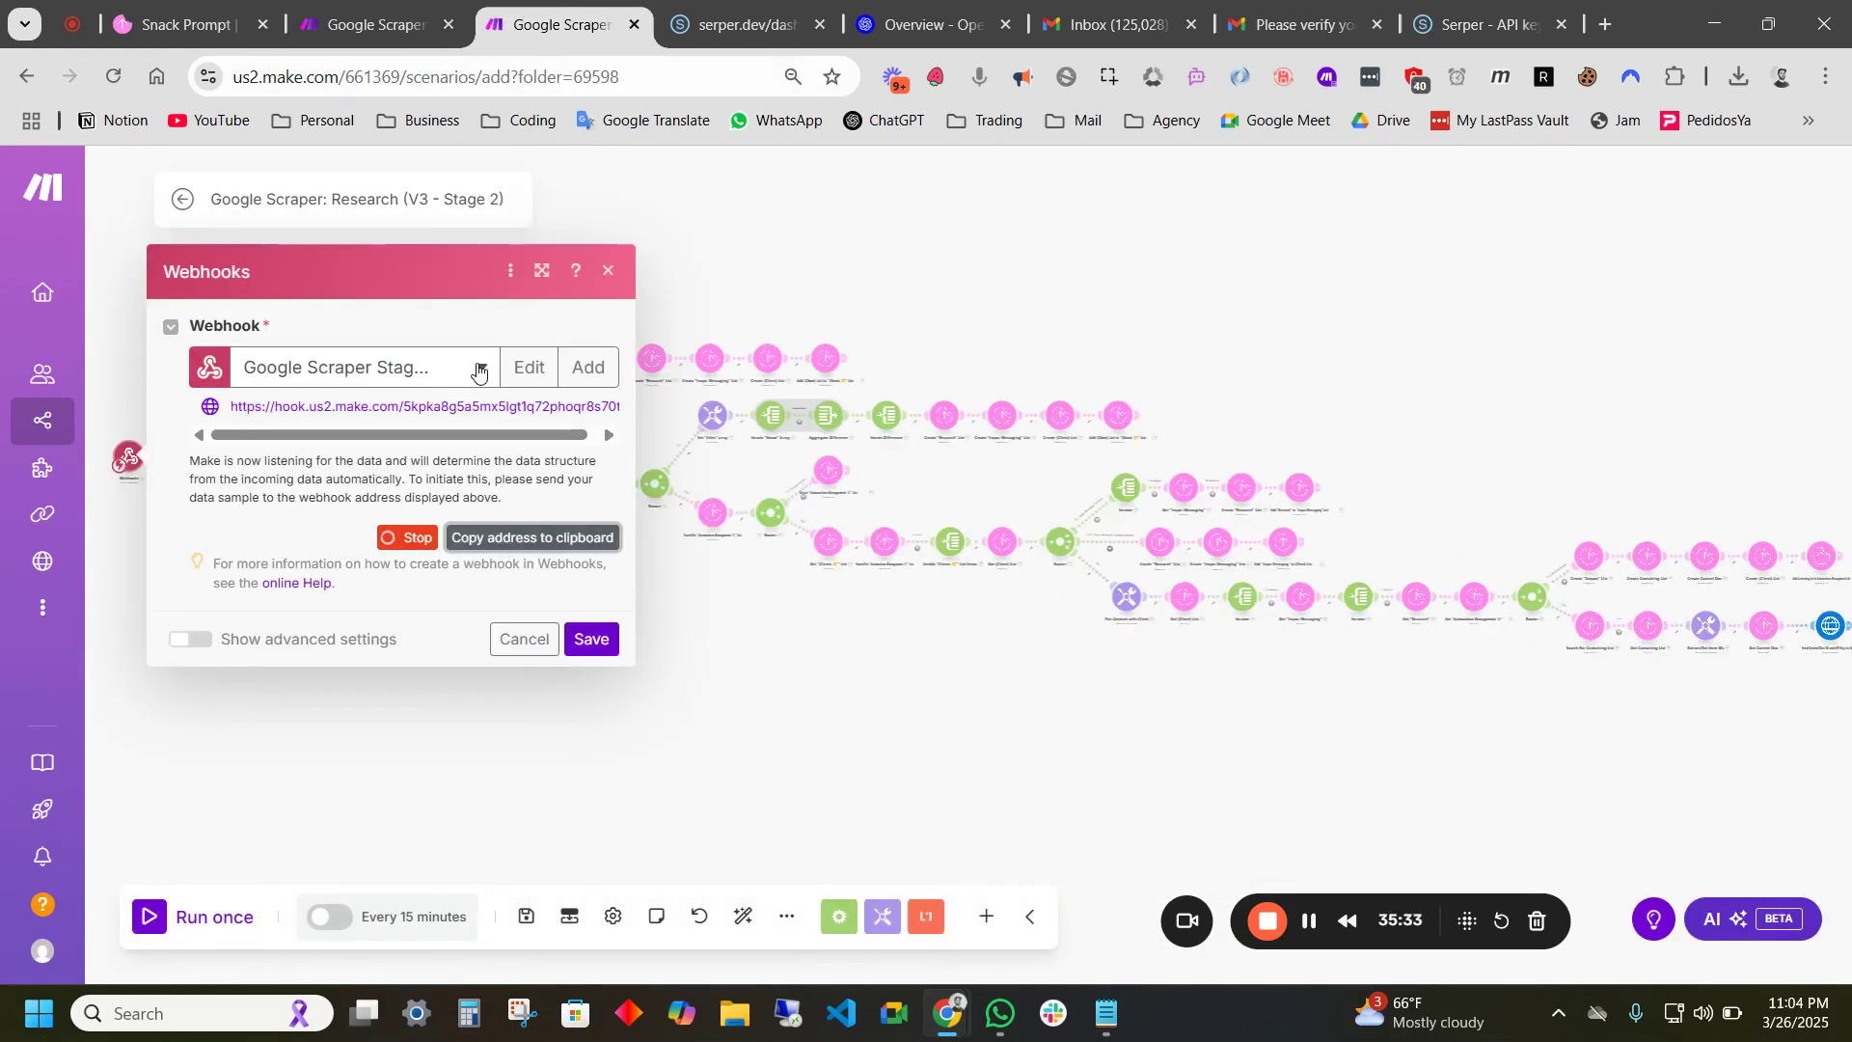
left_click(336, 32)
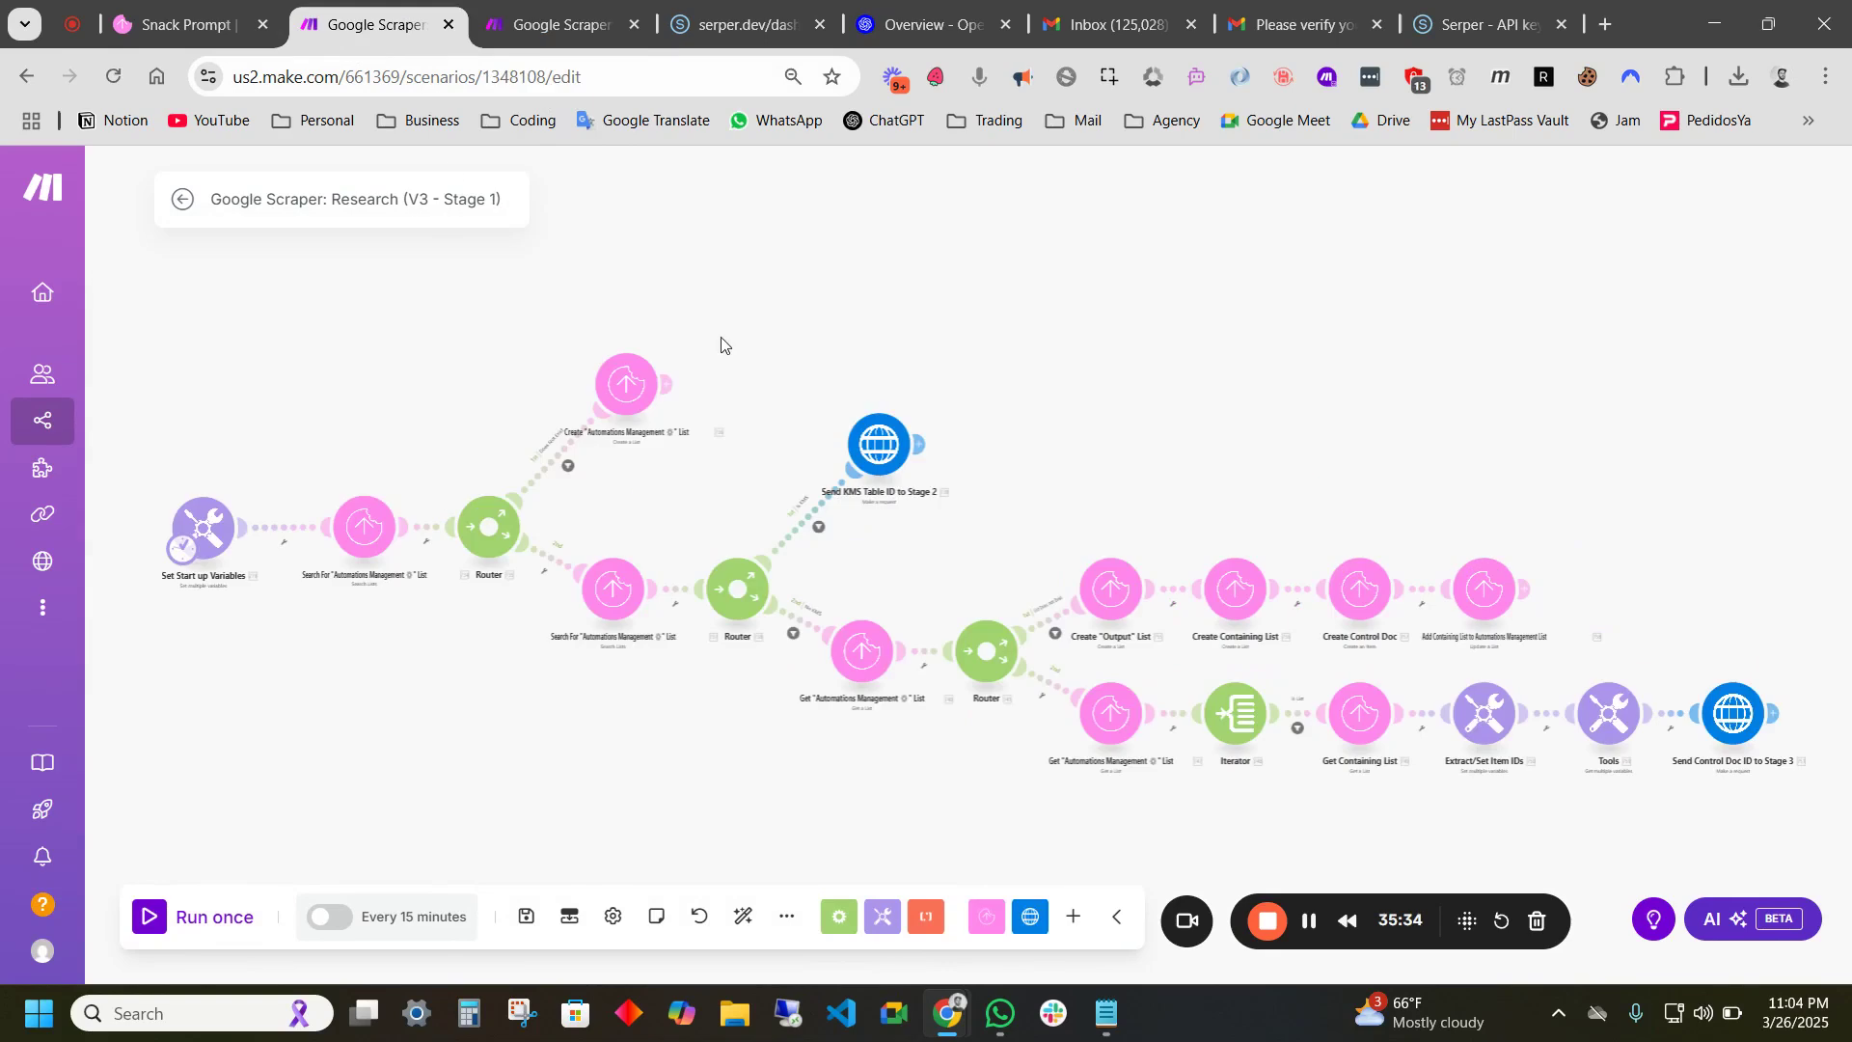
- Replace the Send KMS Table ID to Stage 2 request URL with the new webhook address and save
left_click(884, 461)
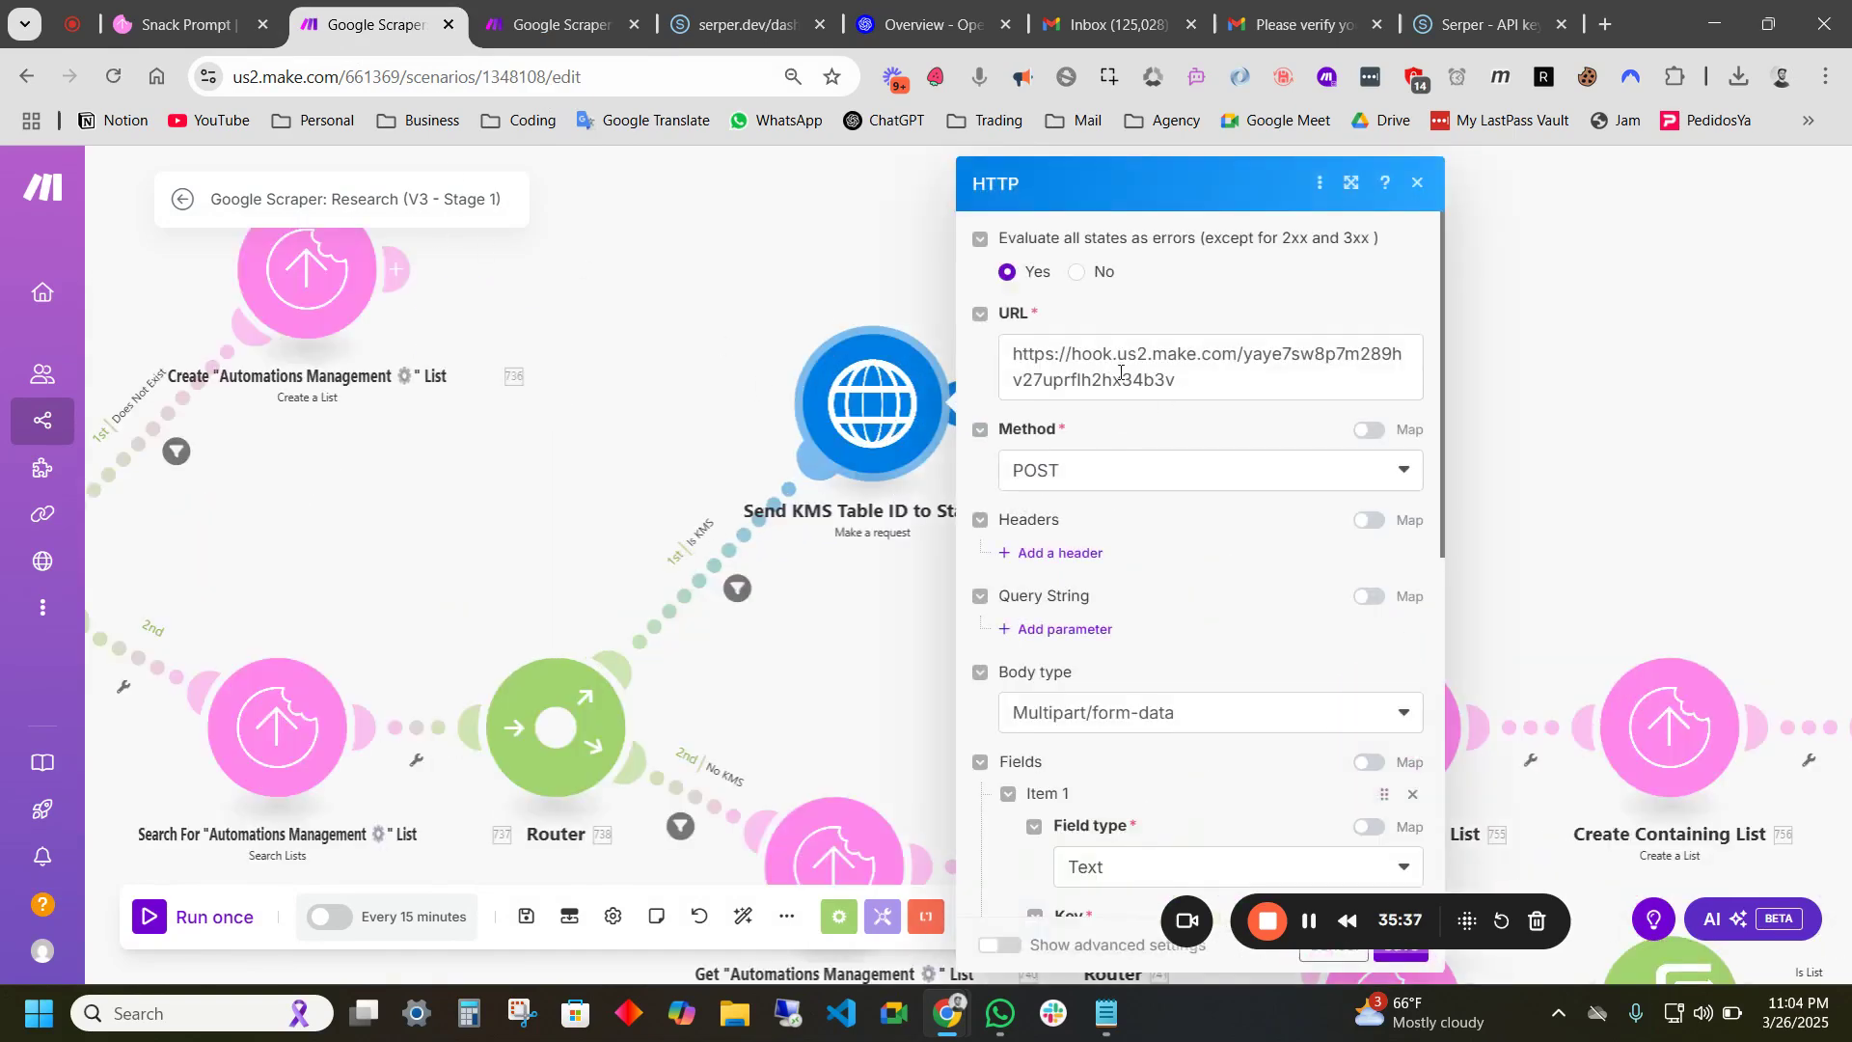
triple_click(1121, 373)
key("ctrl+v")
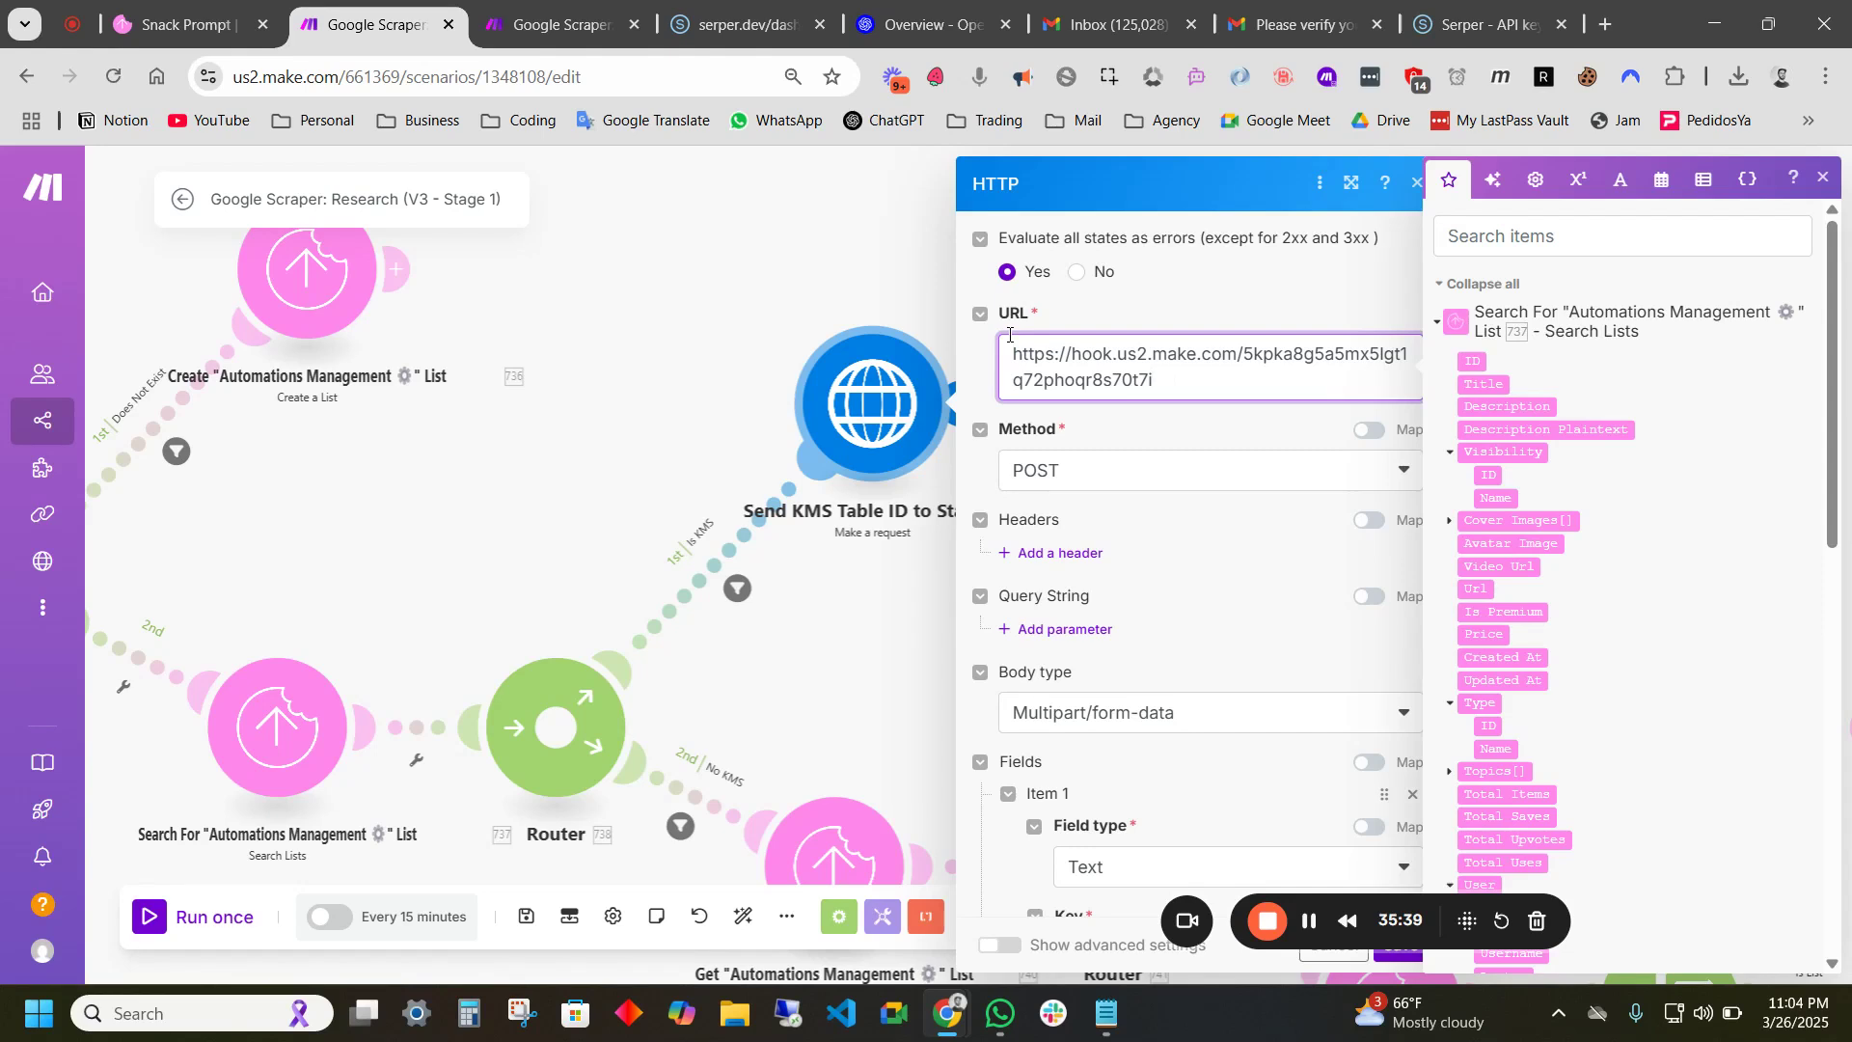
scroll(1177, 570, "down", 8)
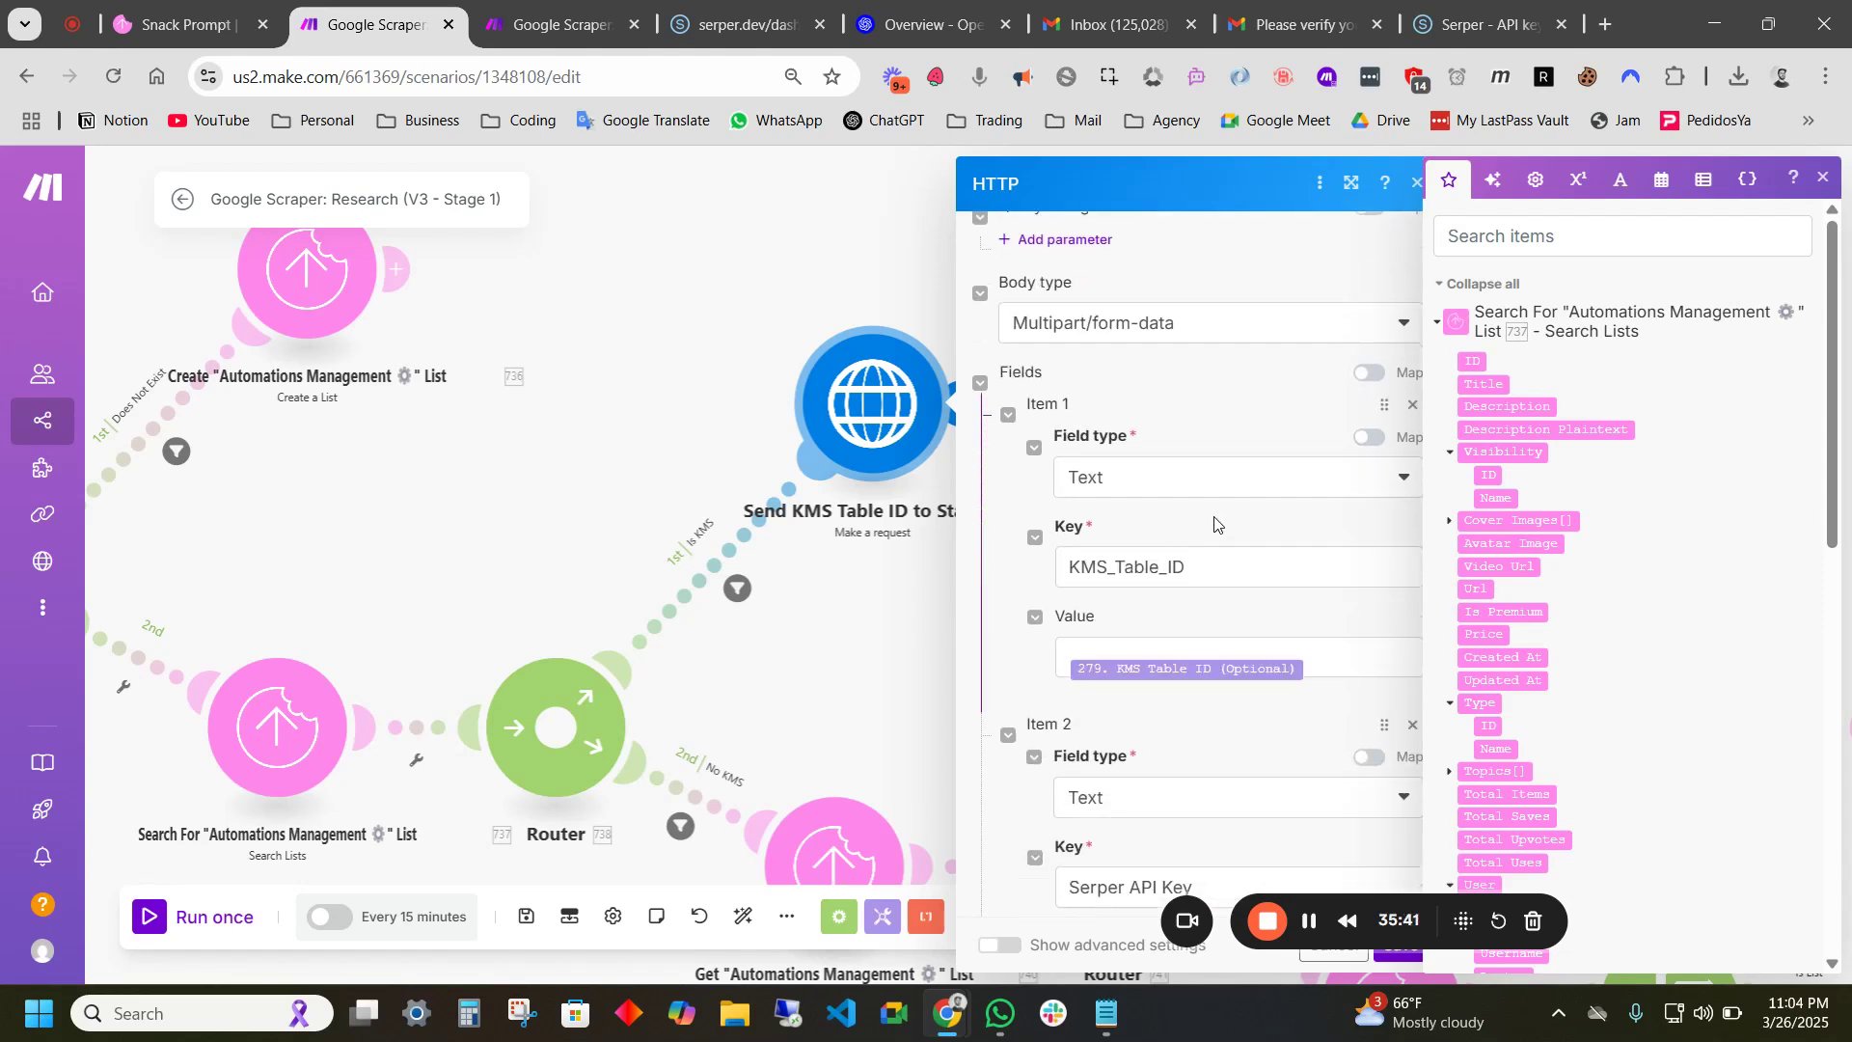
left_click_drag(1371, 813, 1373, 833)
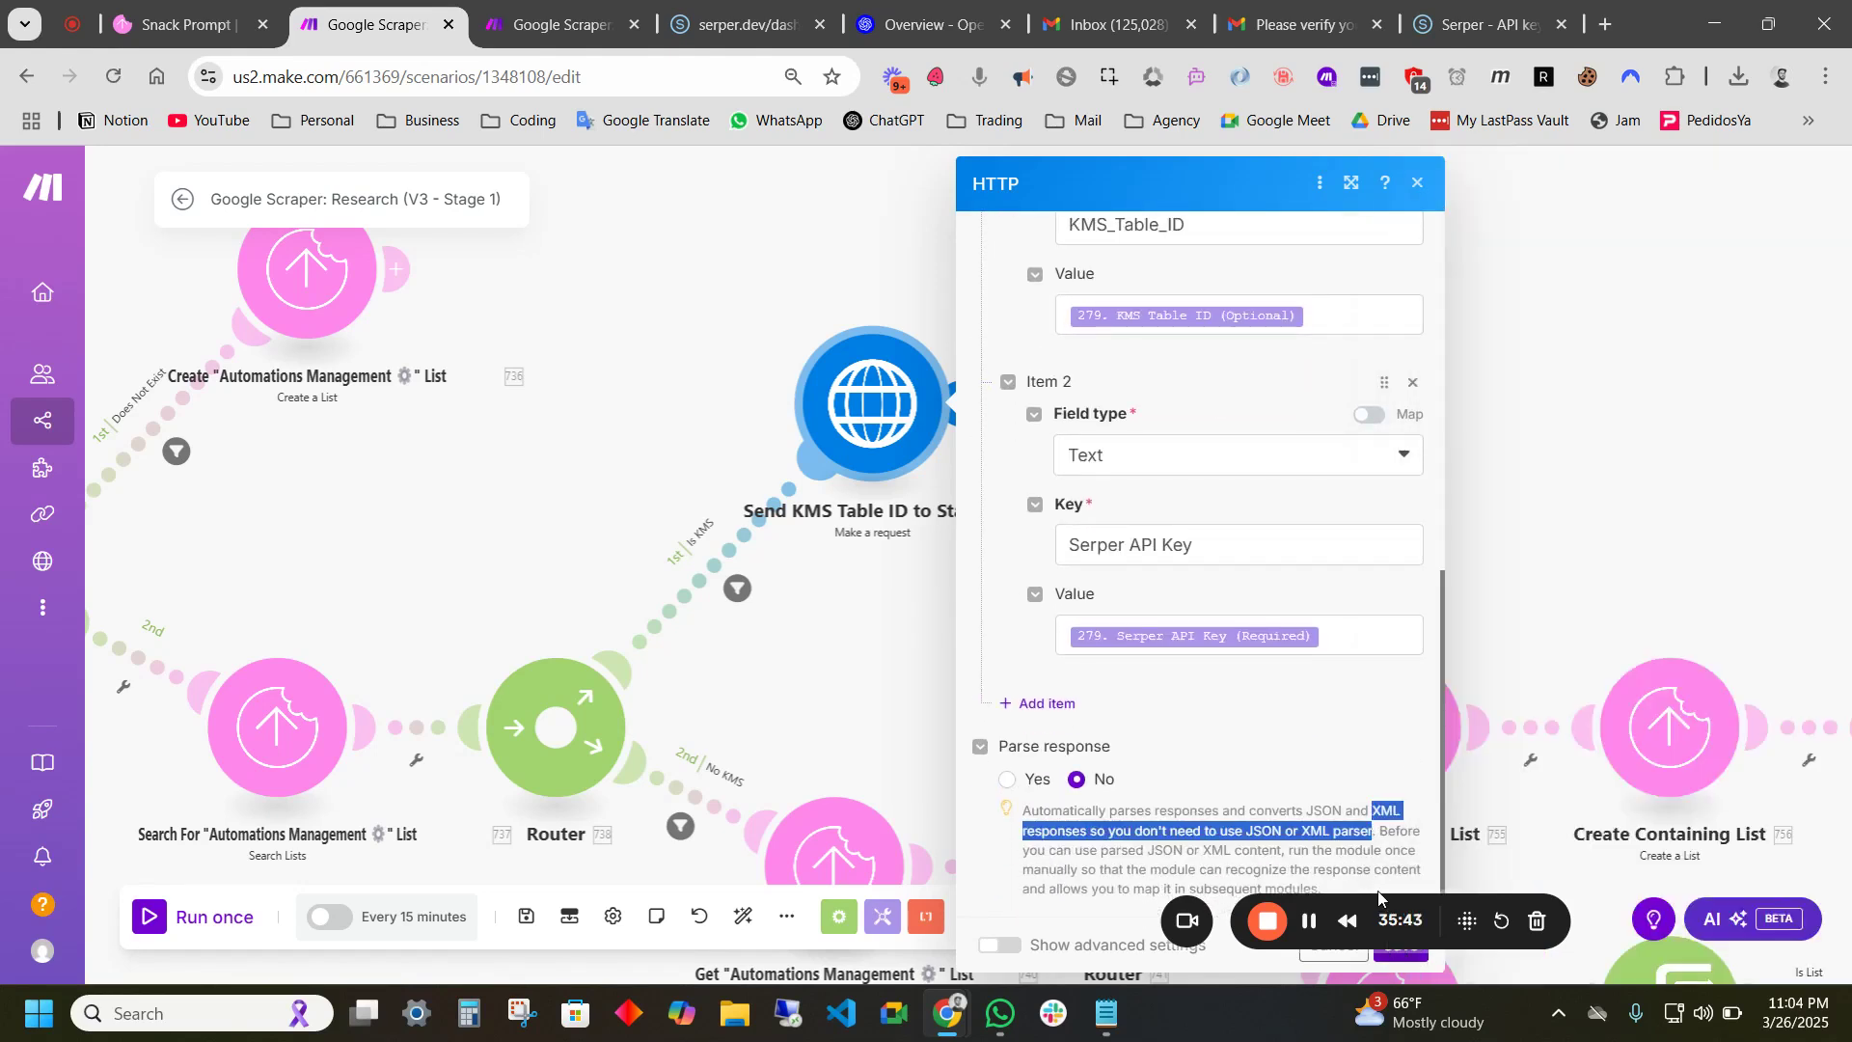
left_click_drag(1381, 941, 1624, 888)
left_click(1399, 955)
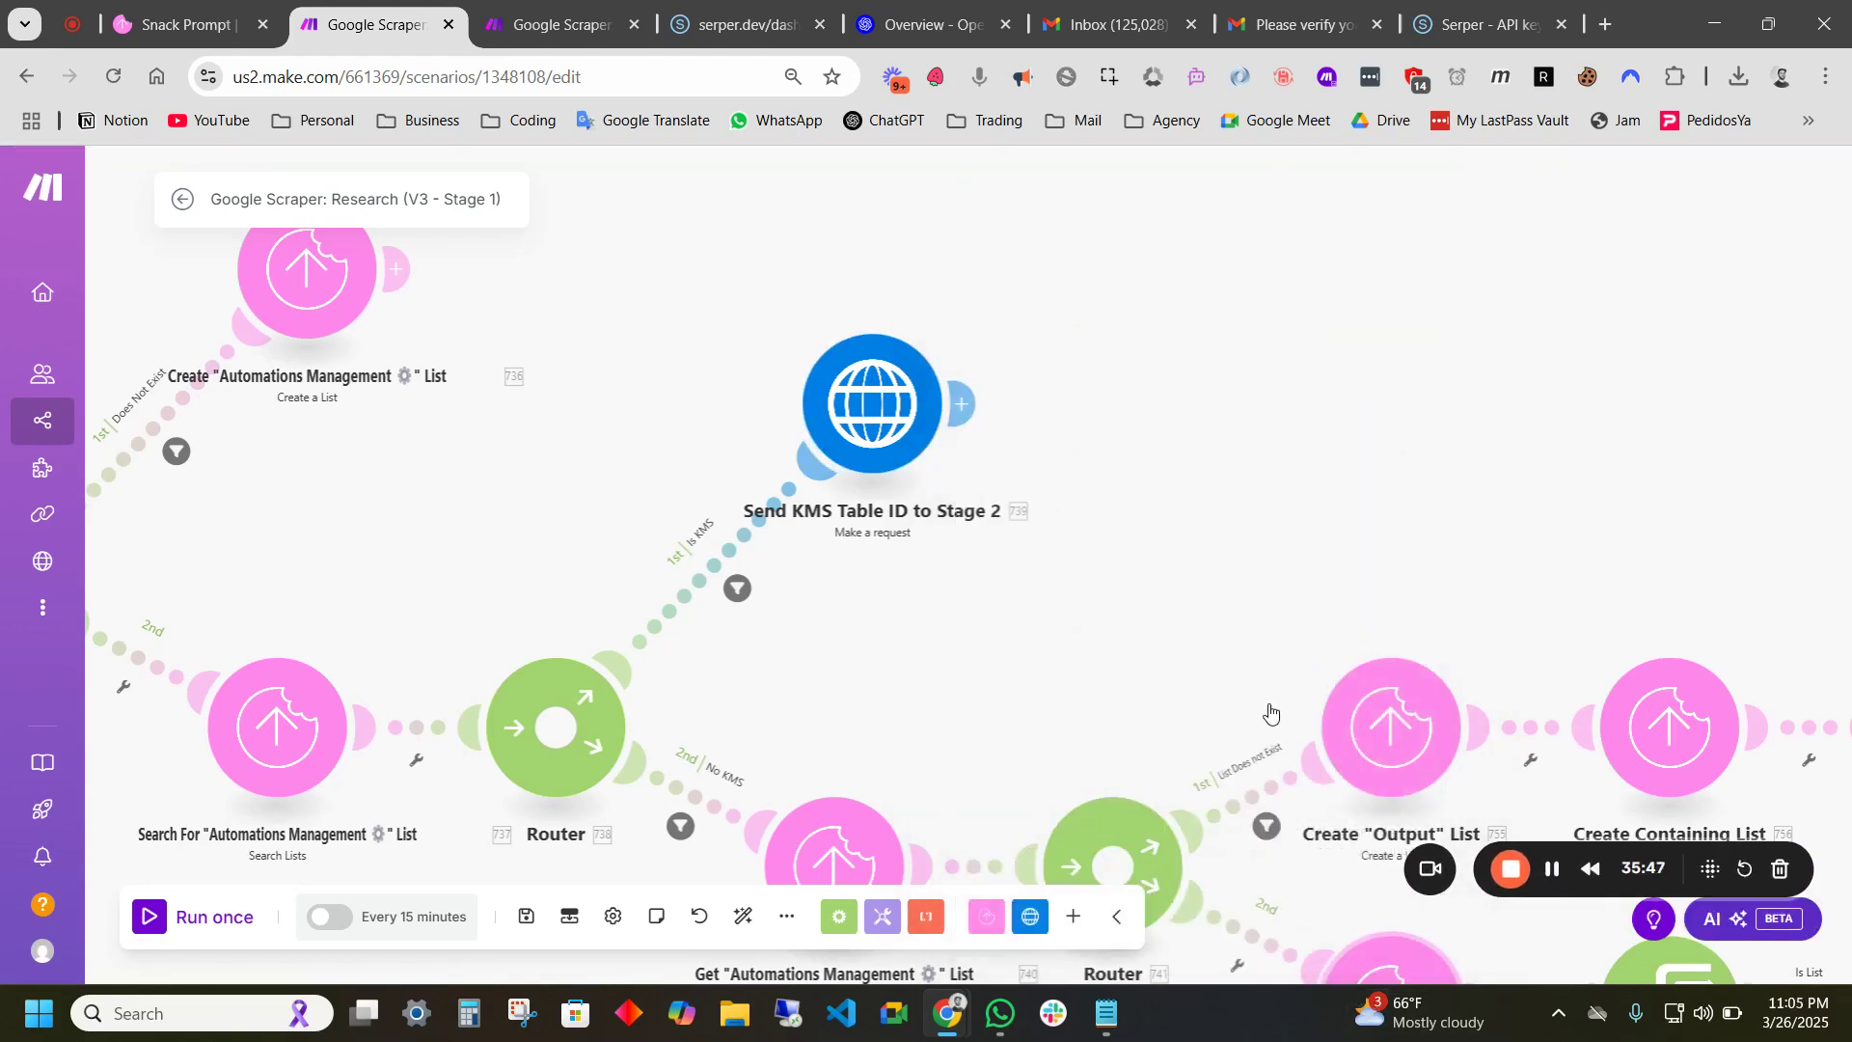
- Recheck the Send KMS request's URL, then go back to the Stage 2 scenario
left_click_drag(1129, 593, 996, 541)
scroll(868, 540, "down", 2)
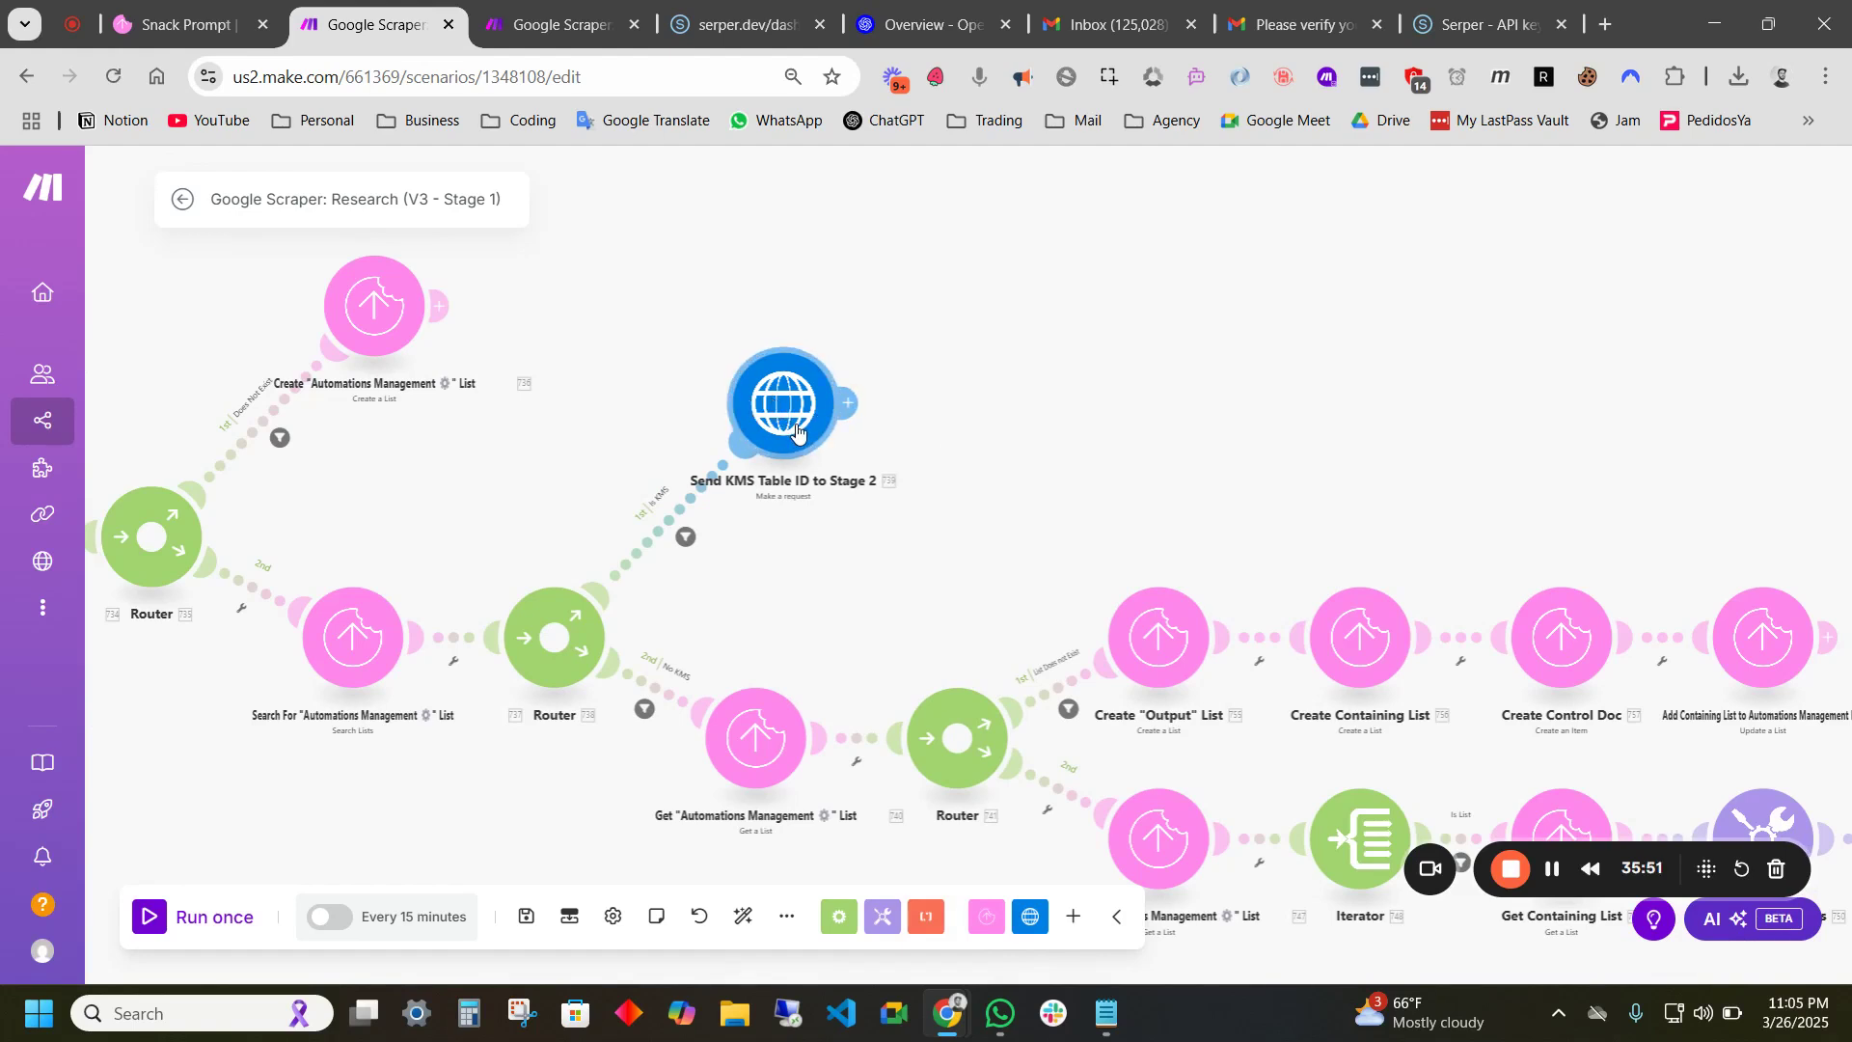
left_click(856, 411)
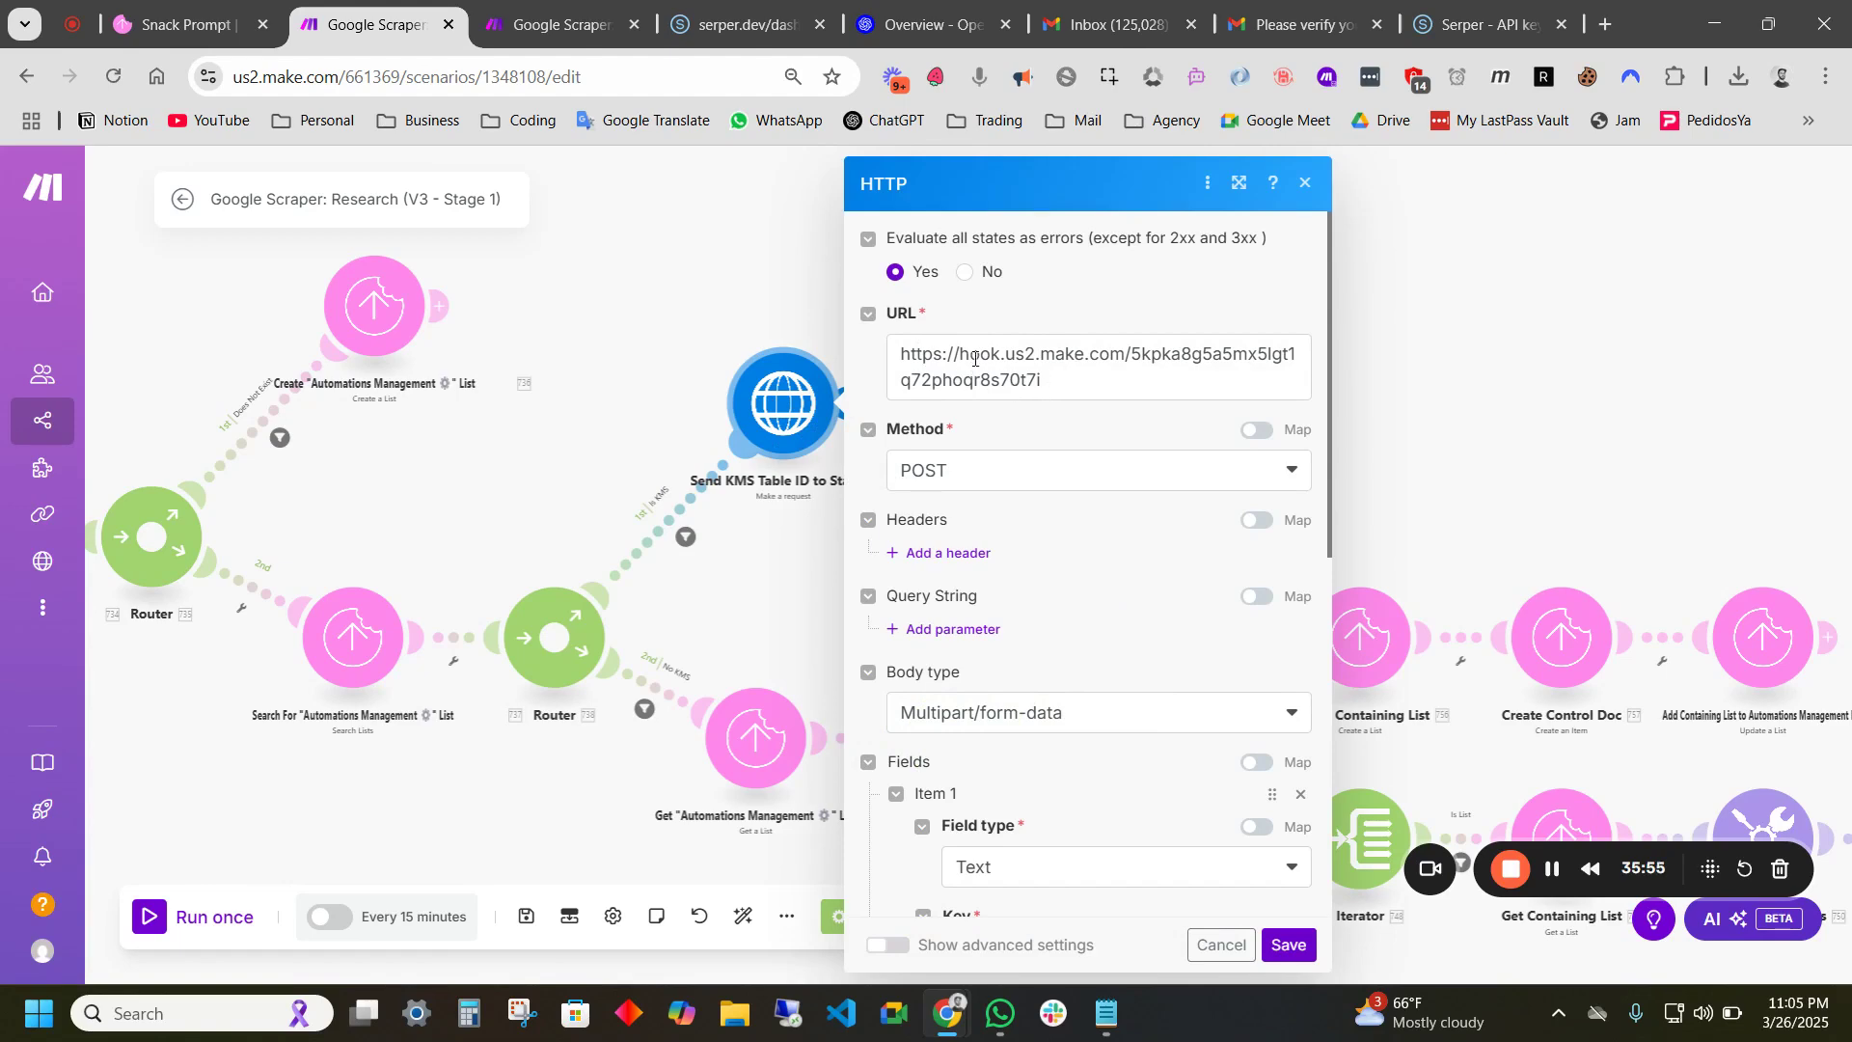
left_click(573, 29)
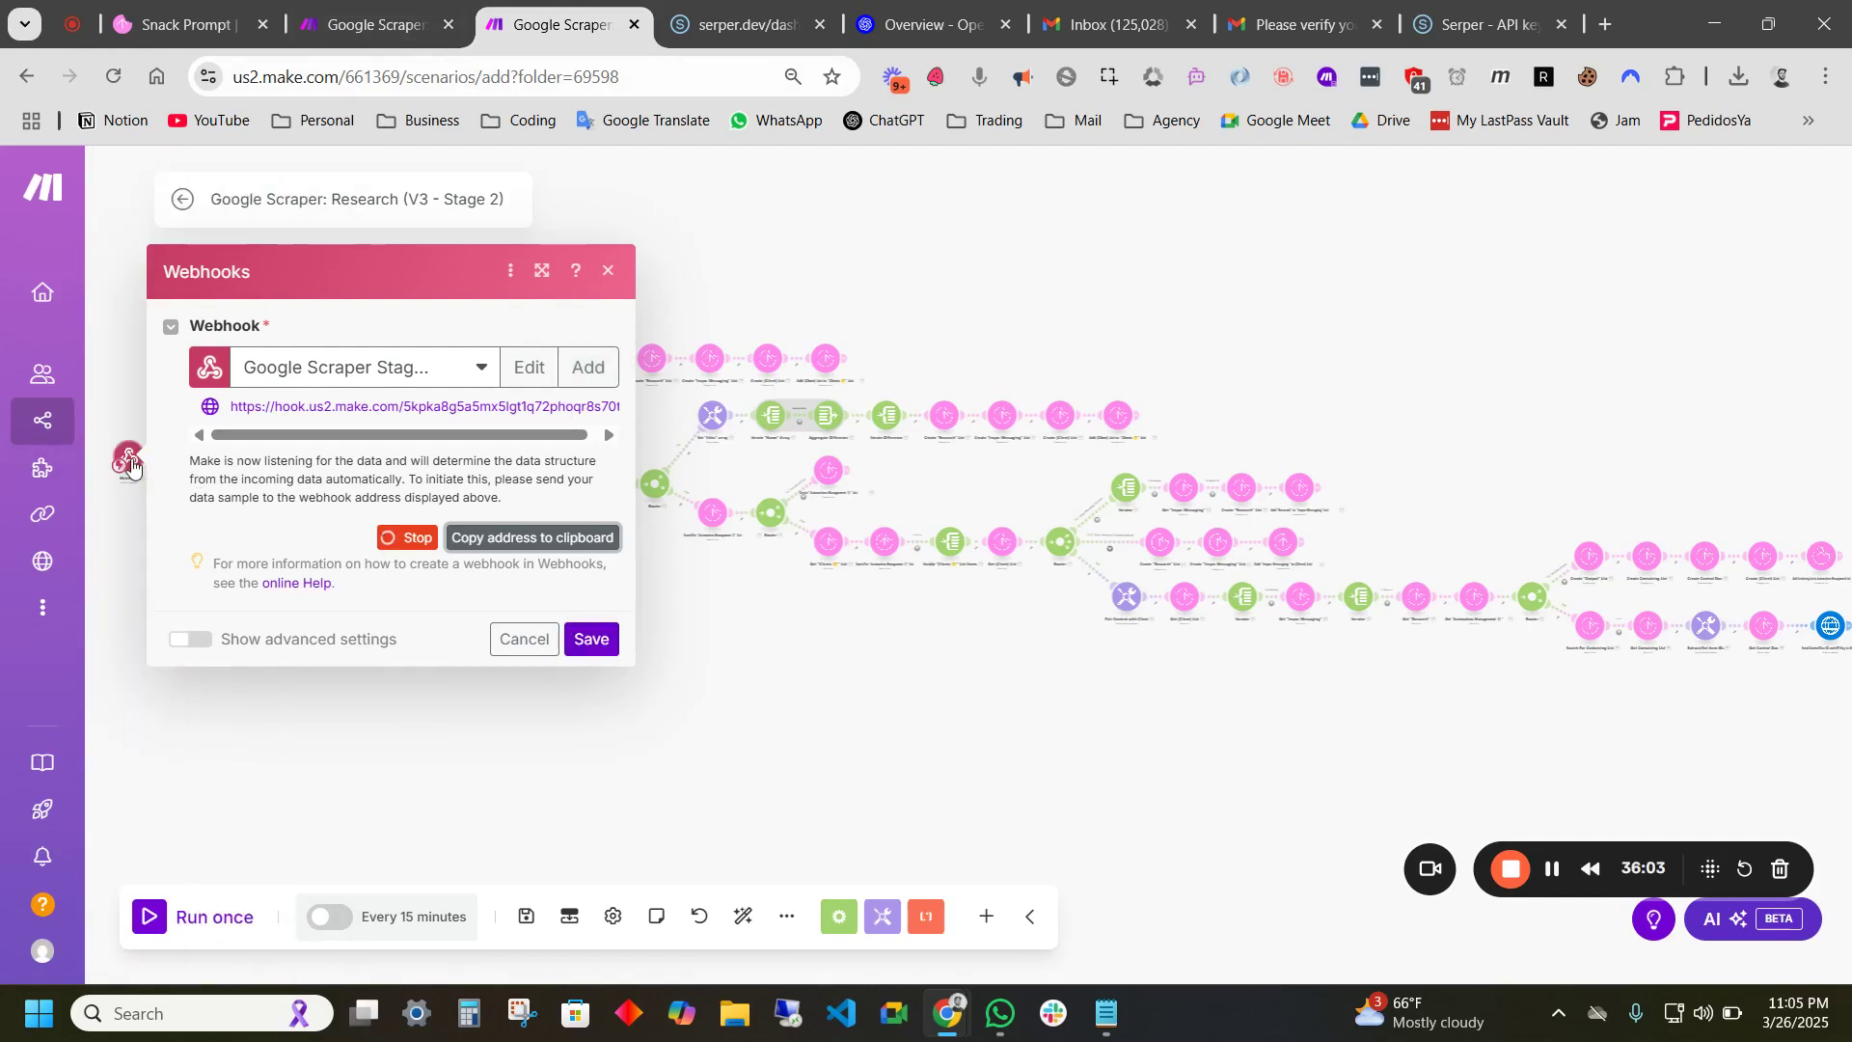
- Save the Stage 2 webhook and set the first Snack Prompt module to CP Demo Connection
left_click(591, 641)
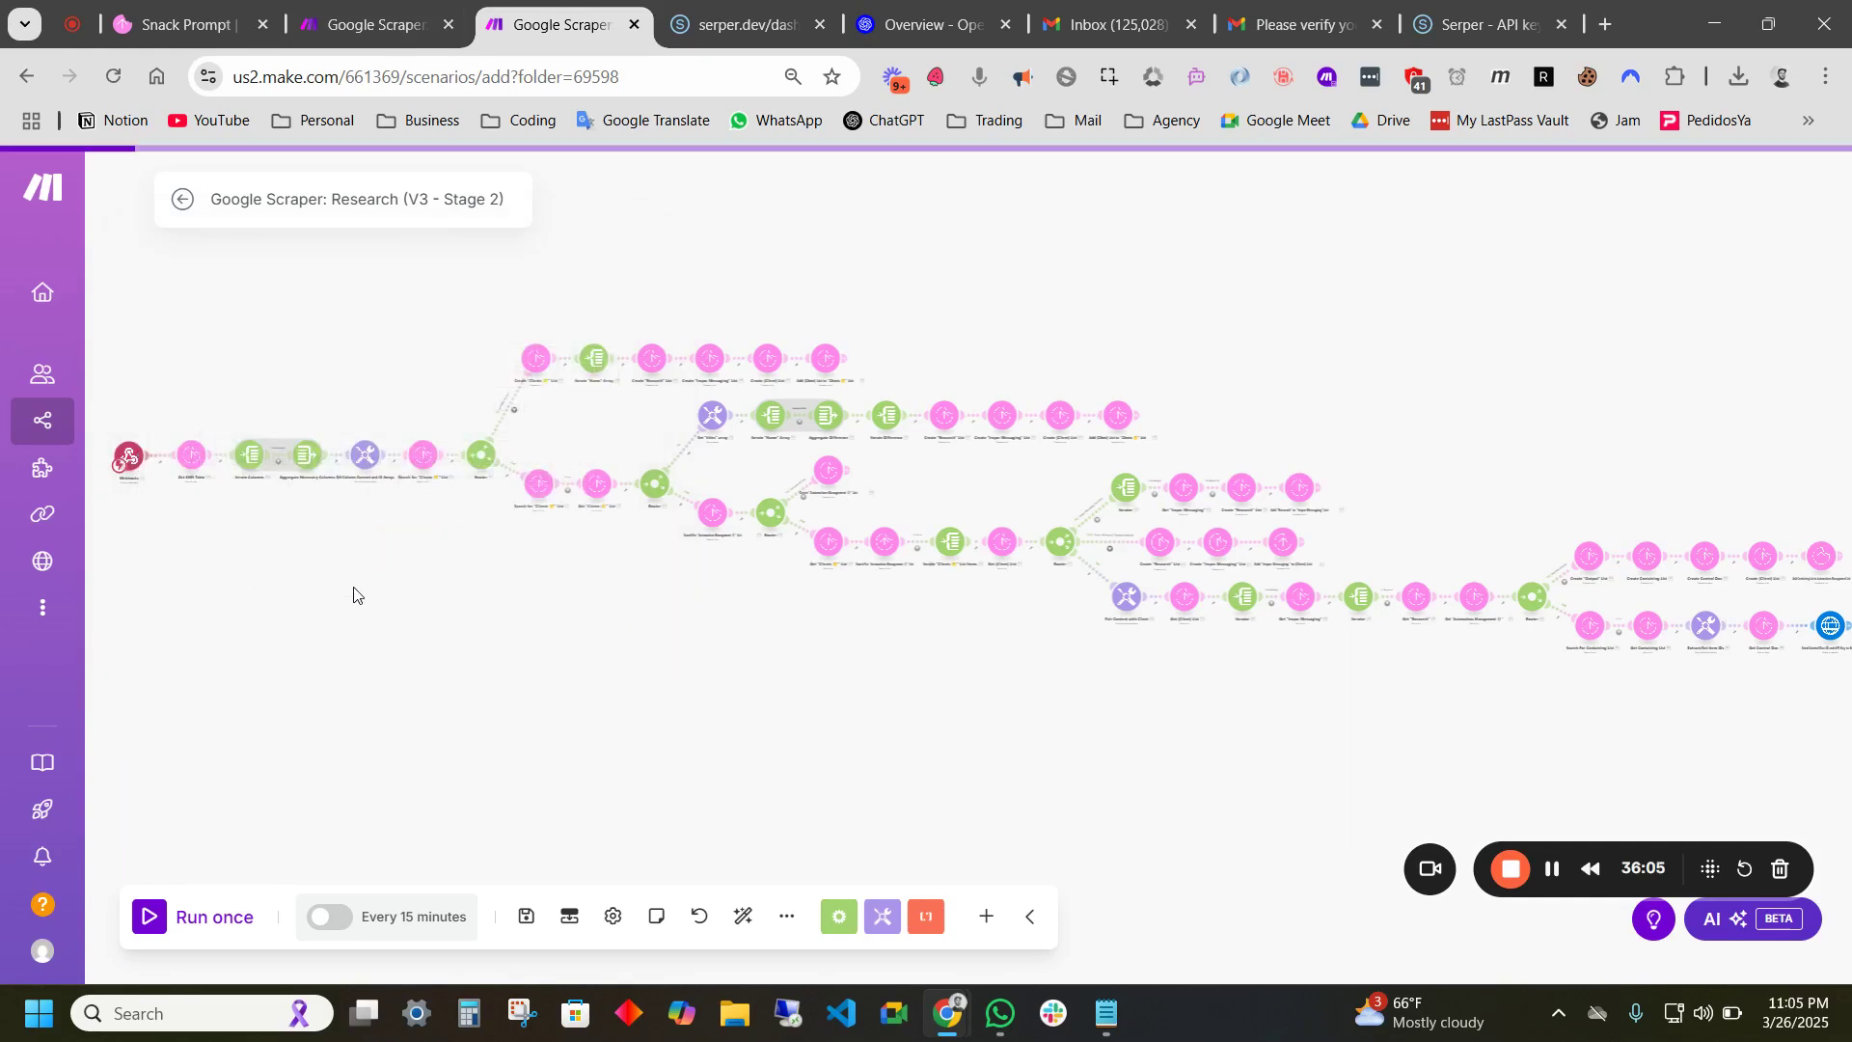
left_click_drag(933, 588, 587, 533)
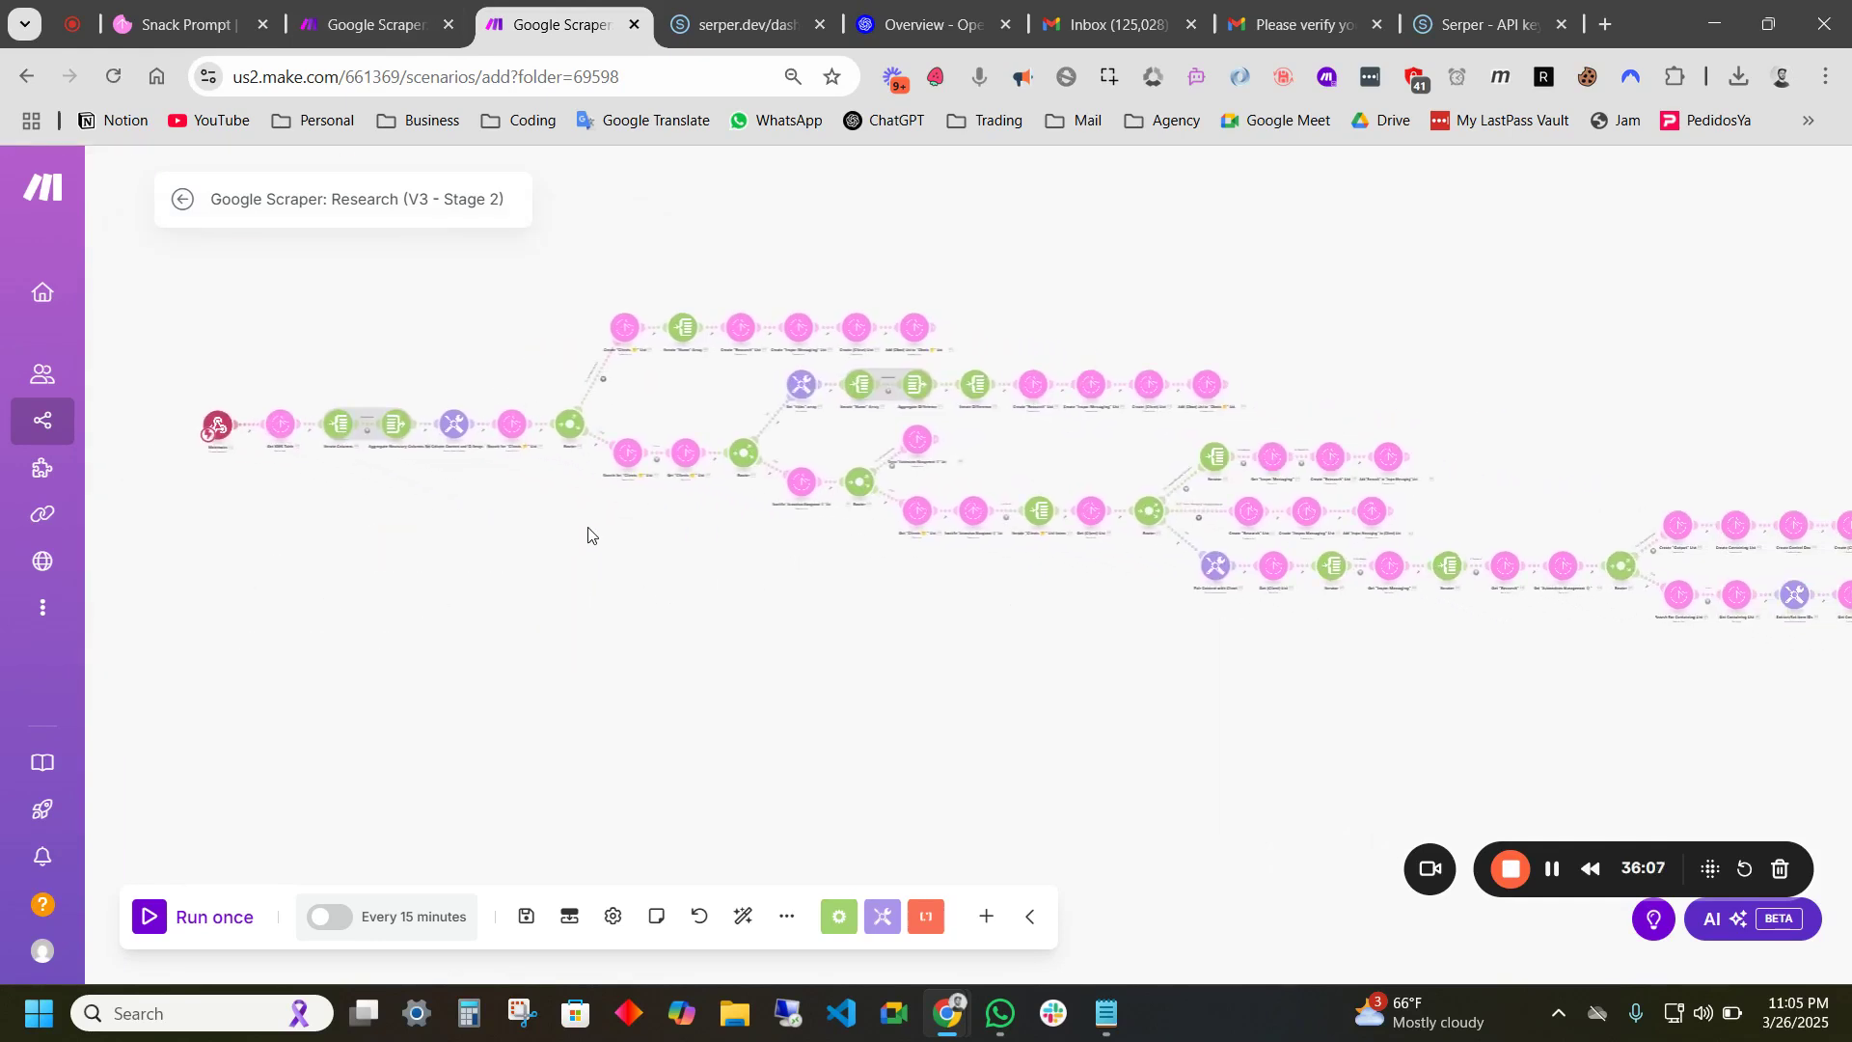
left_click(276, 434)
left_click(487, 419)
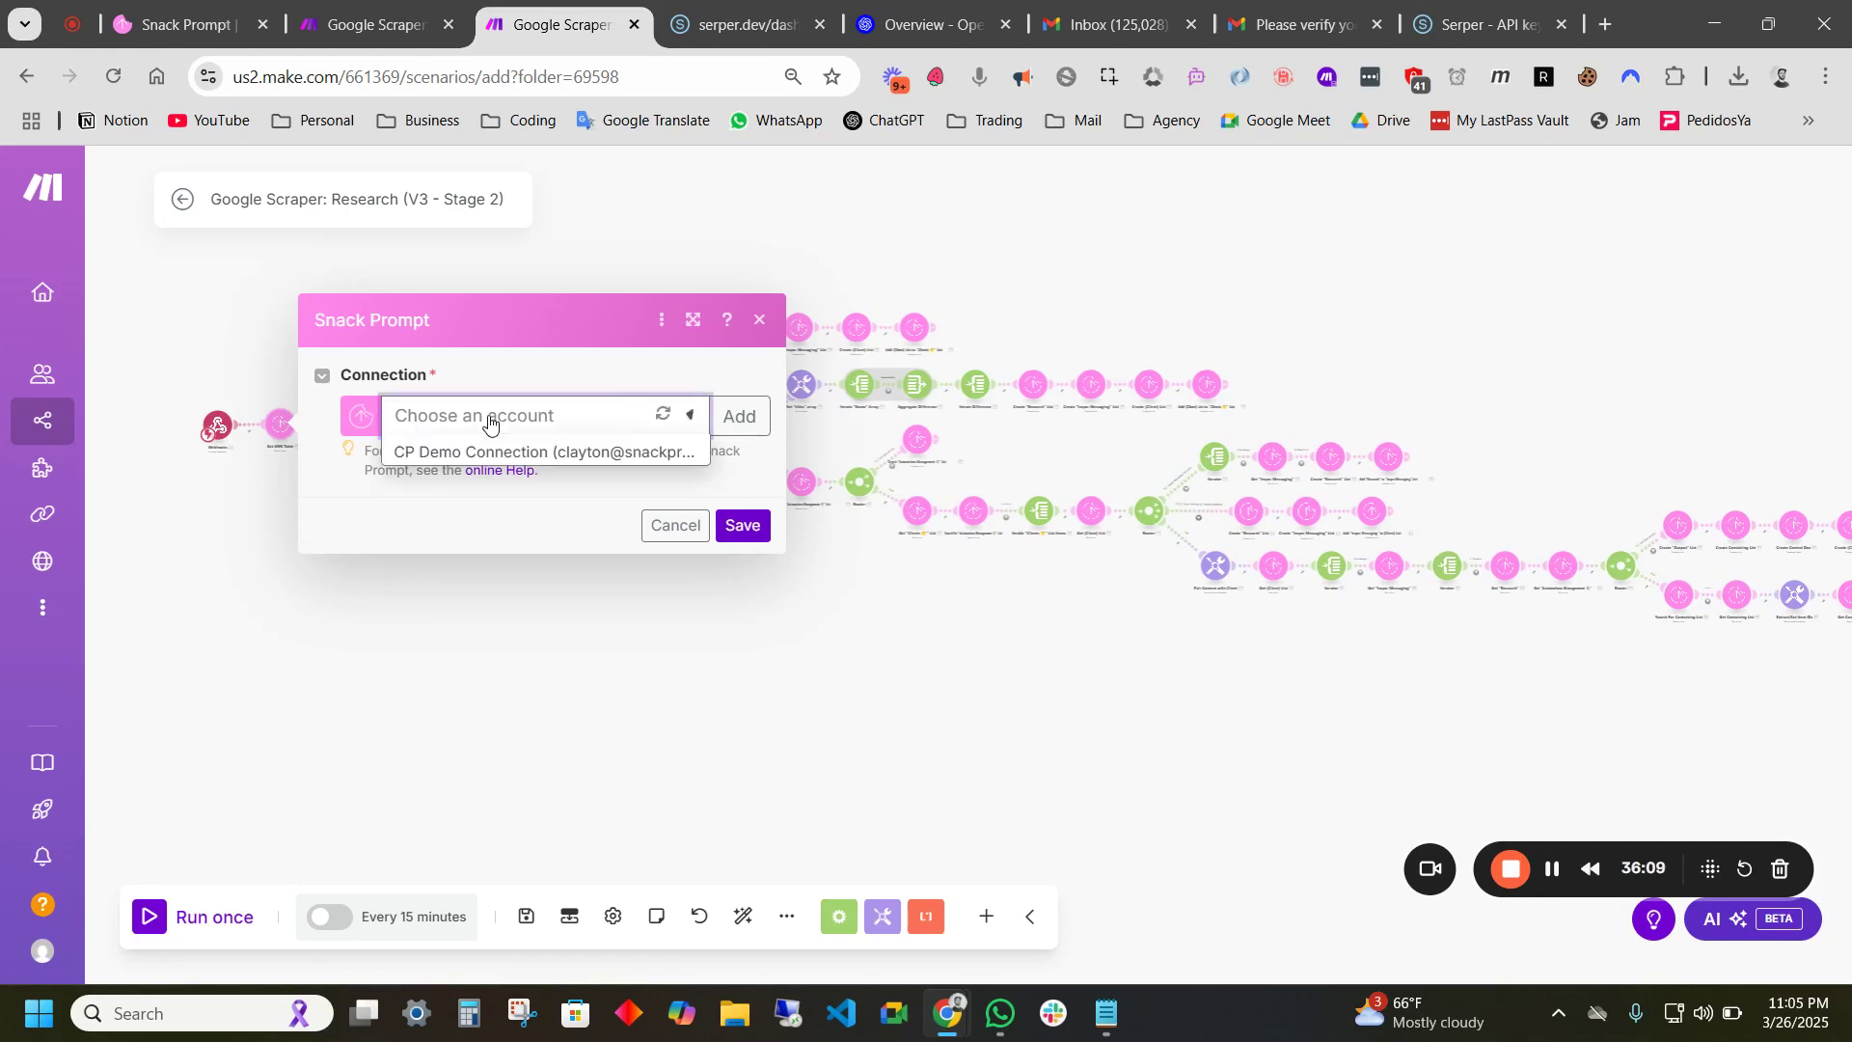
left_click(461, 453)
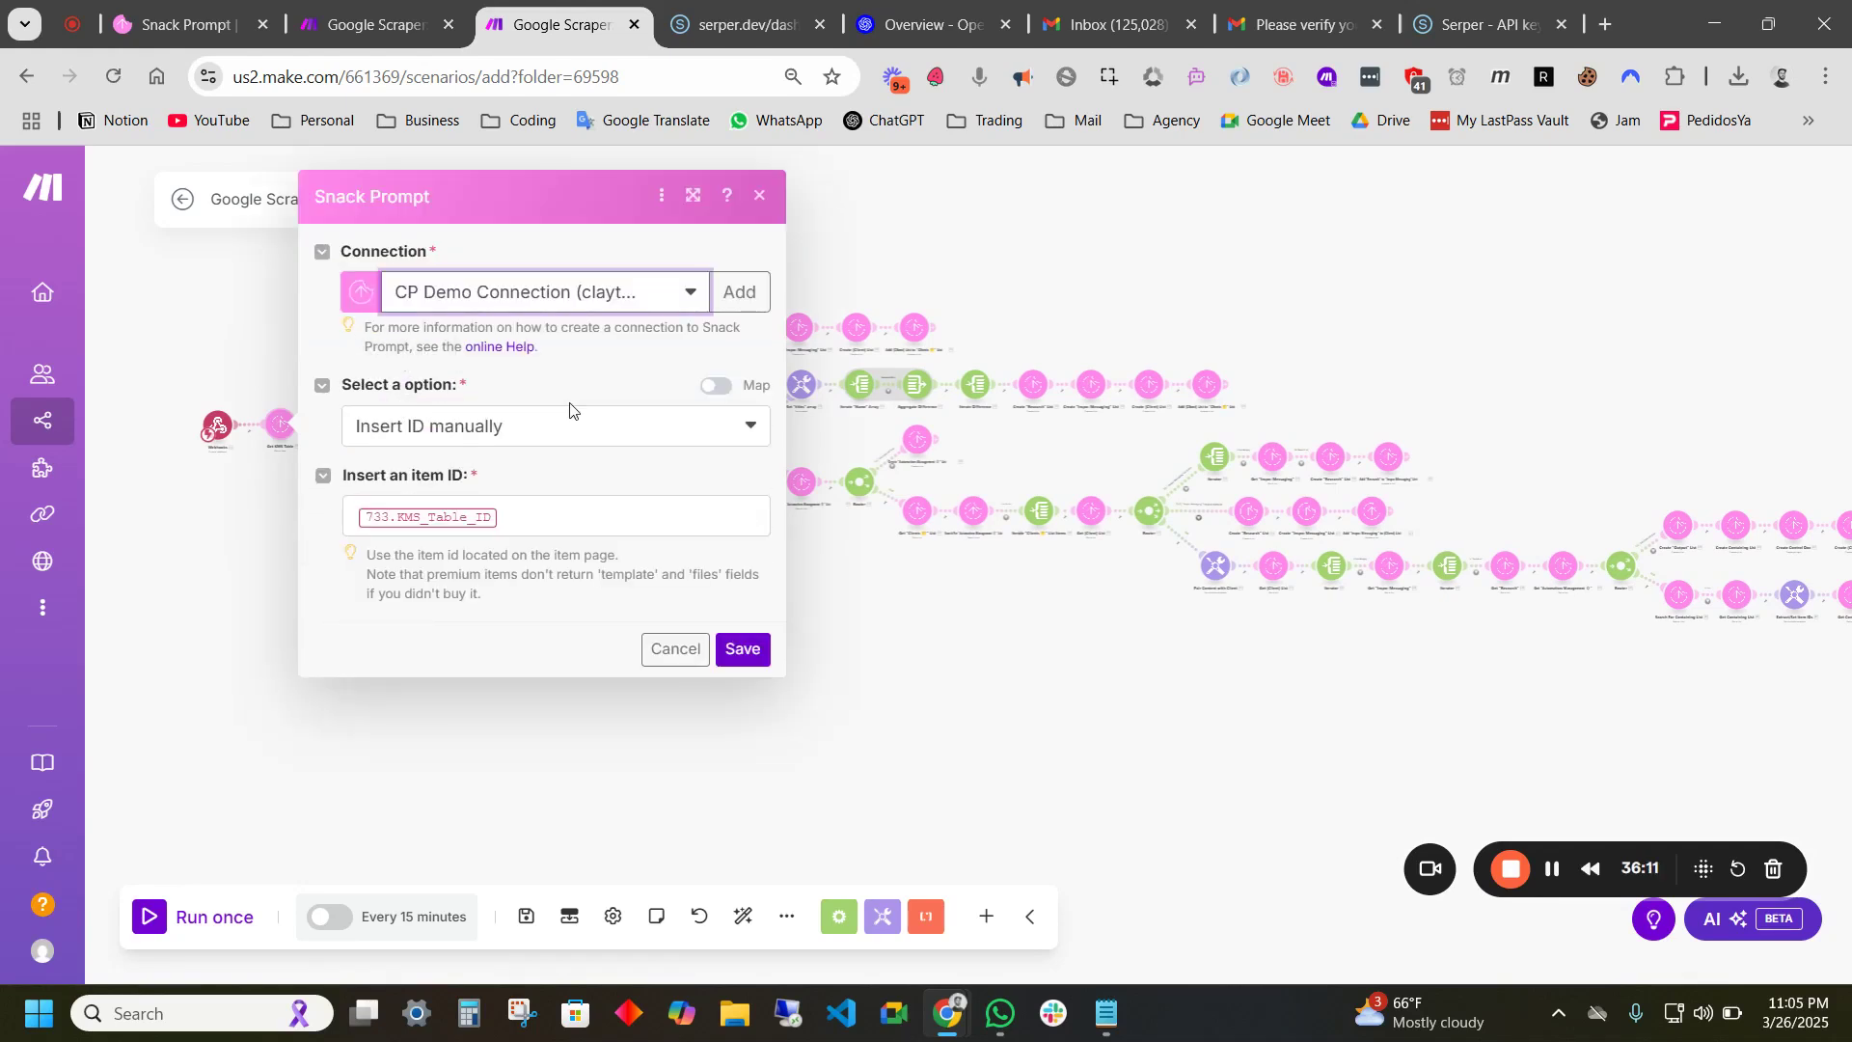
left_click(743, 650)
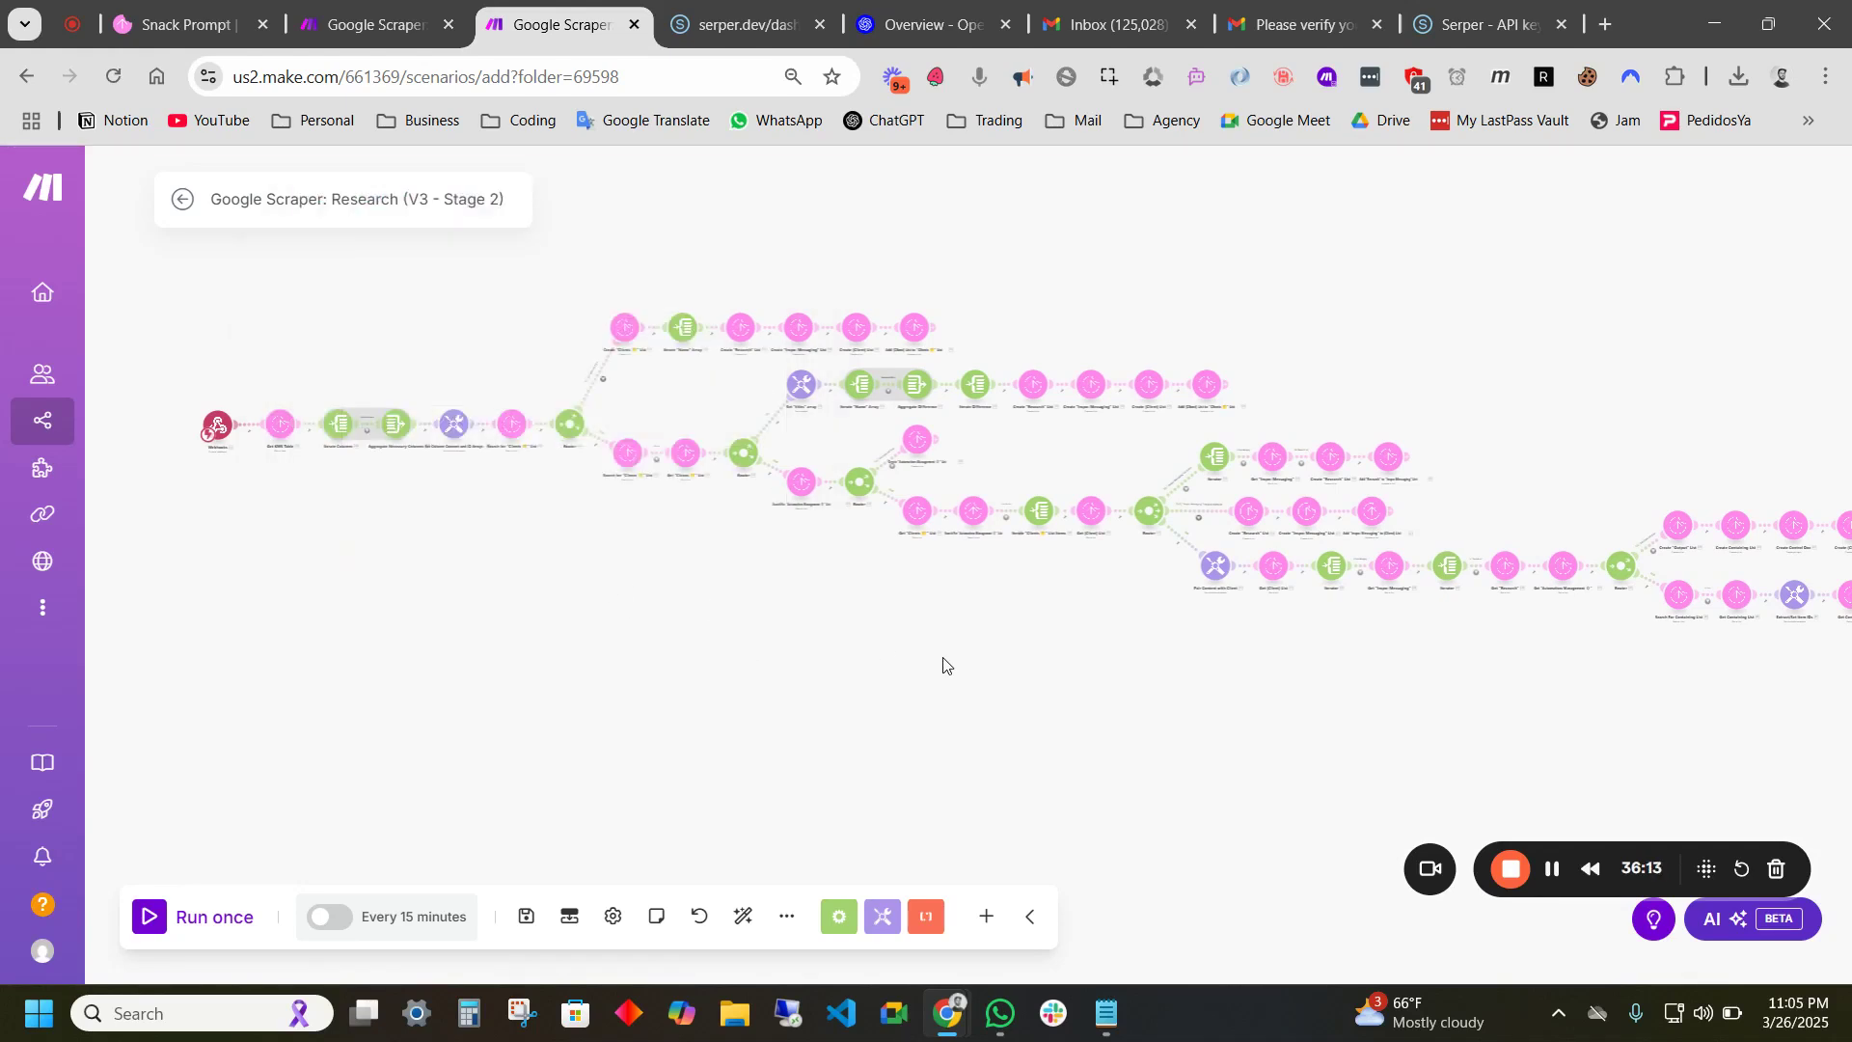
- Set the Create "Research", "Inspo: Messaging" and (Client) List modules to CP Demo Connection
left_click_drag(1526, 669, 1169, 638)
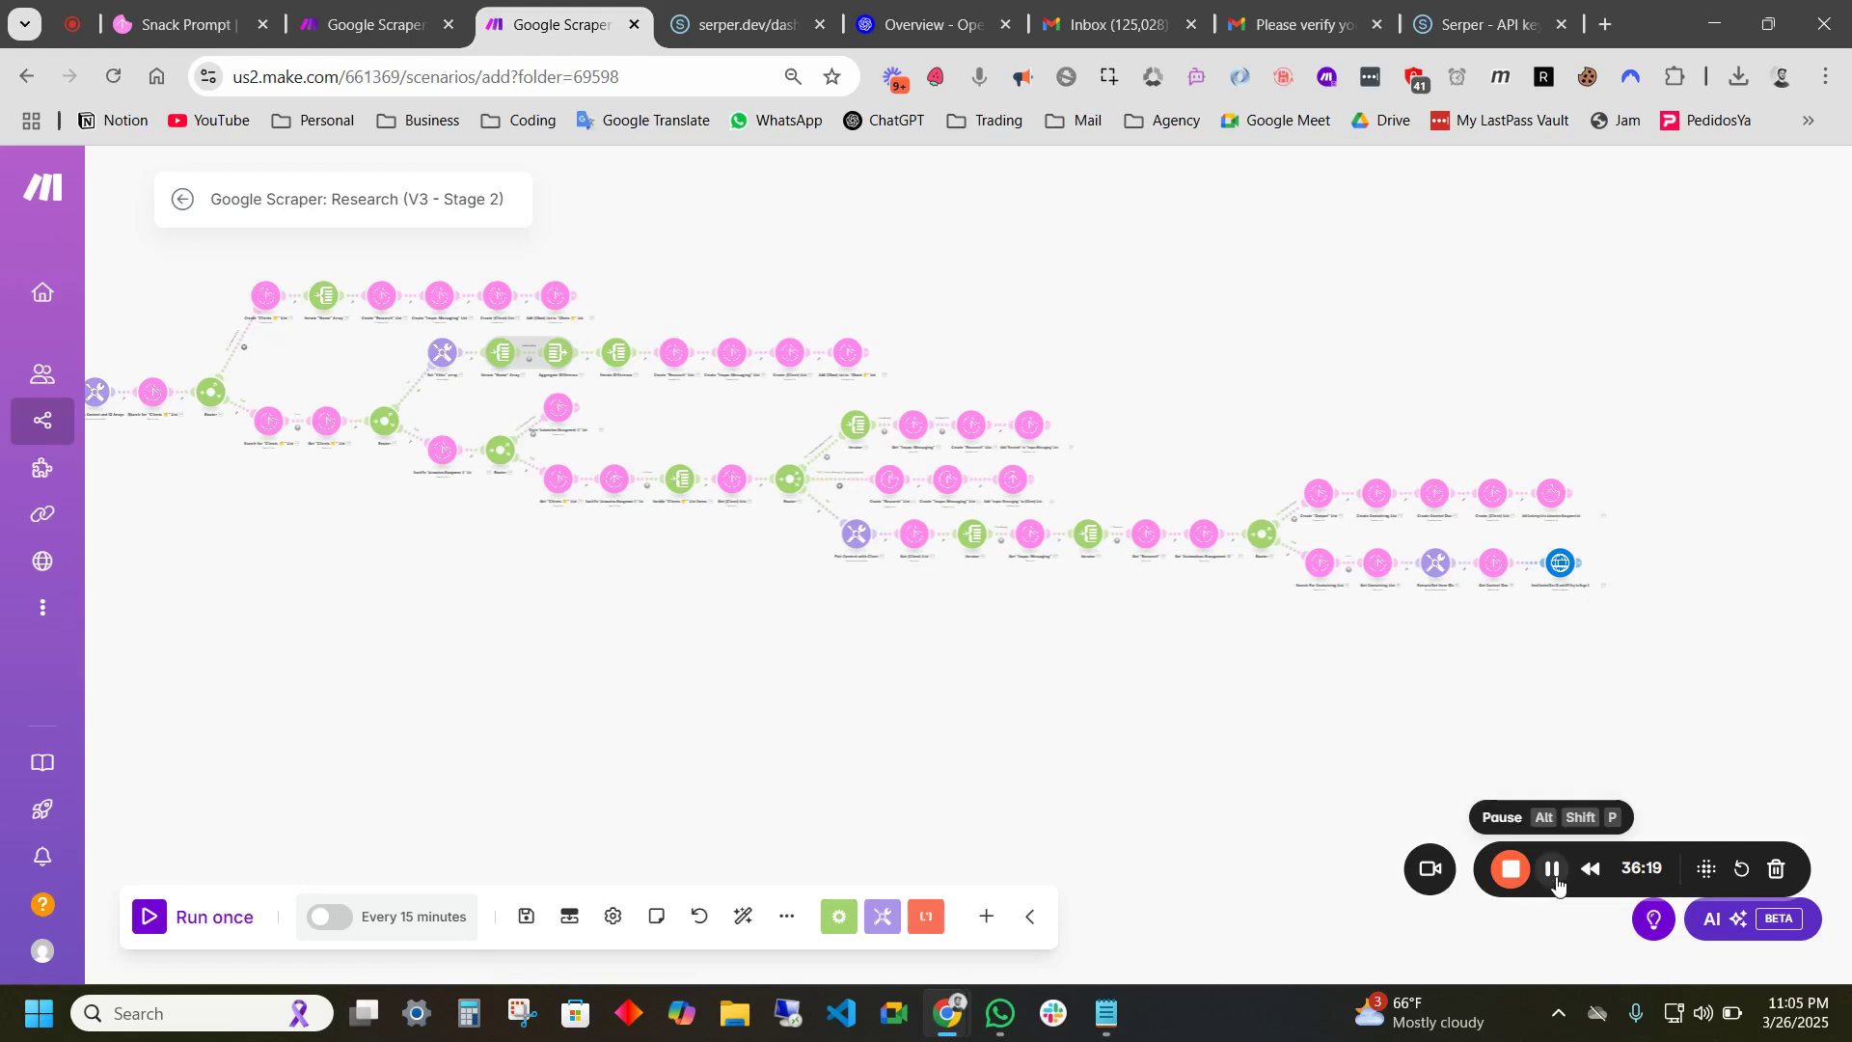
scroll(1012, 396, "up", 4)
left_click(1000, 262)
left_click(1174, 272)
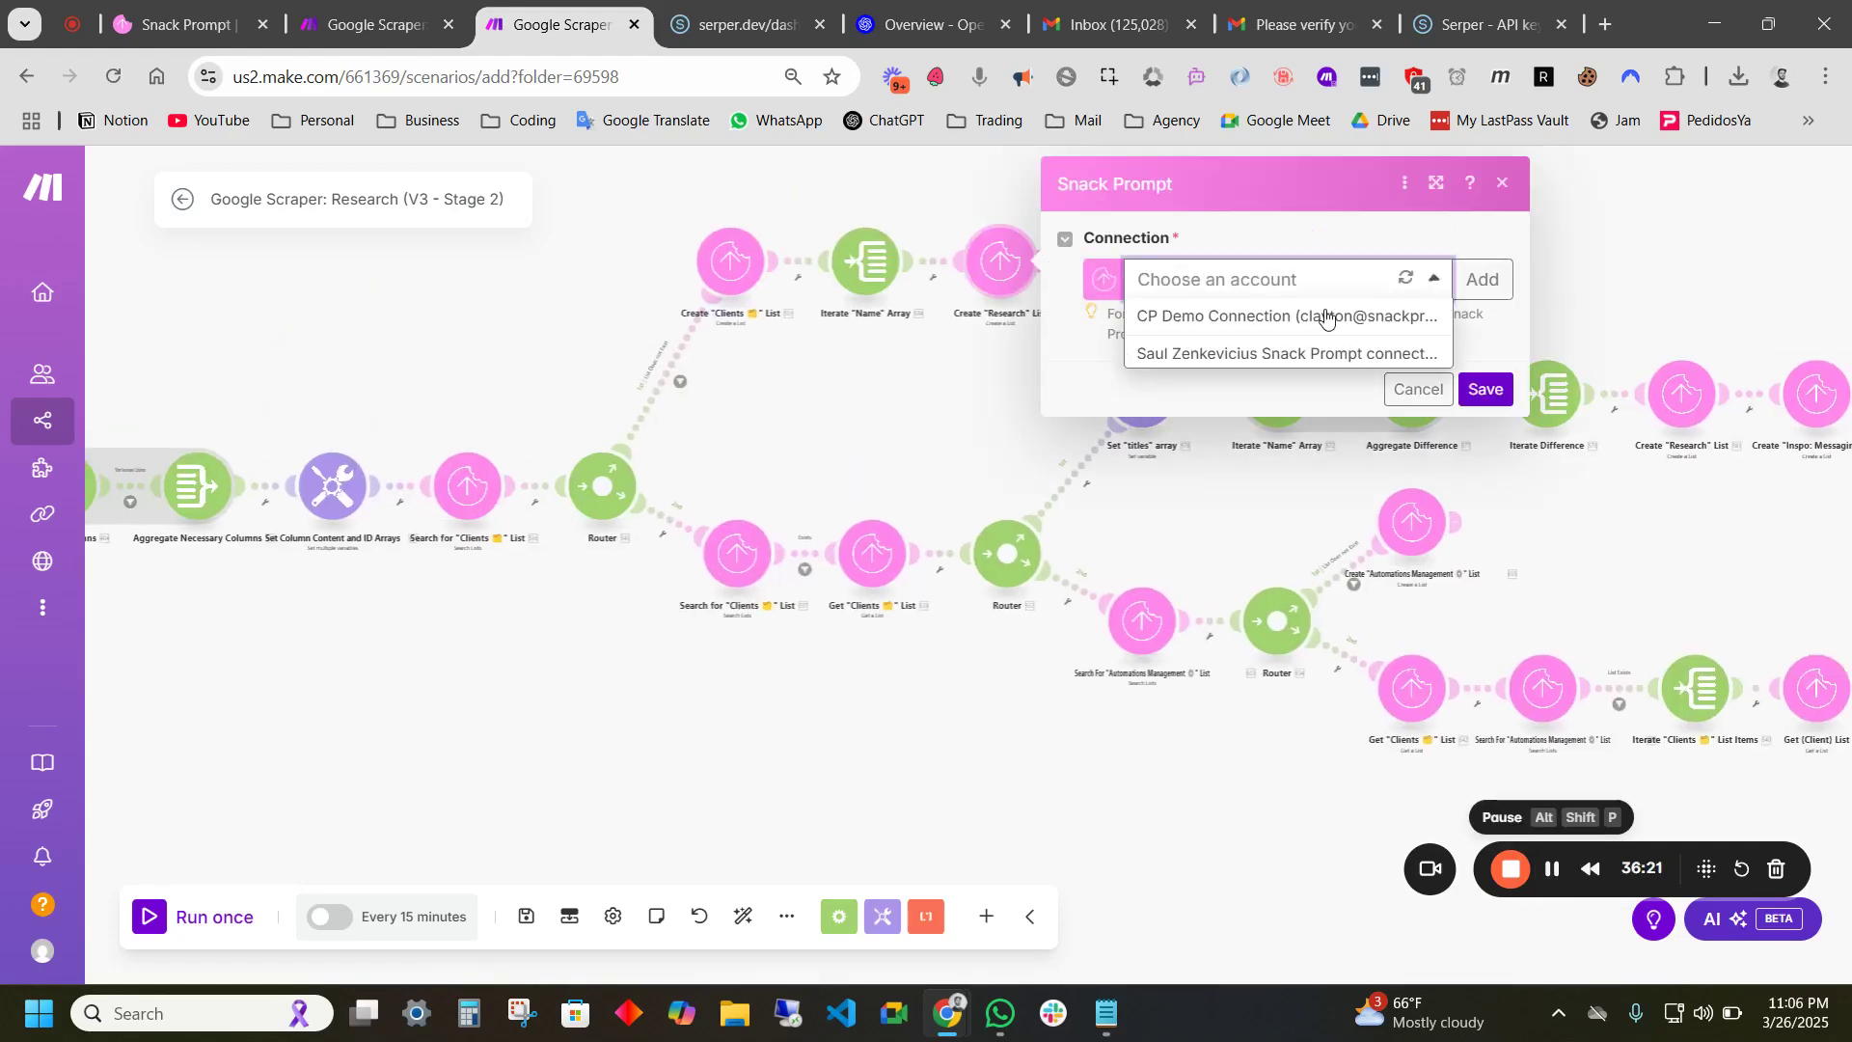
left_click(1155, 319)
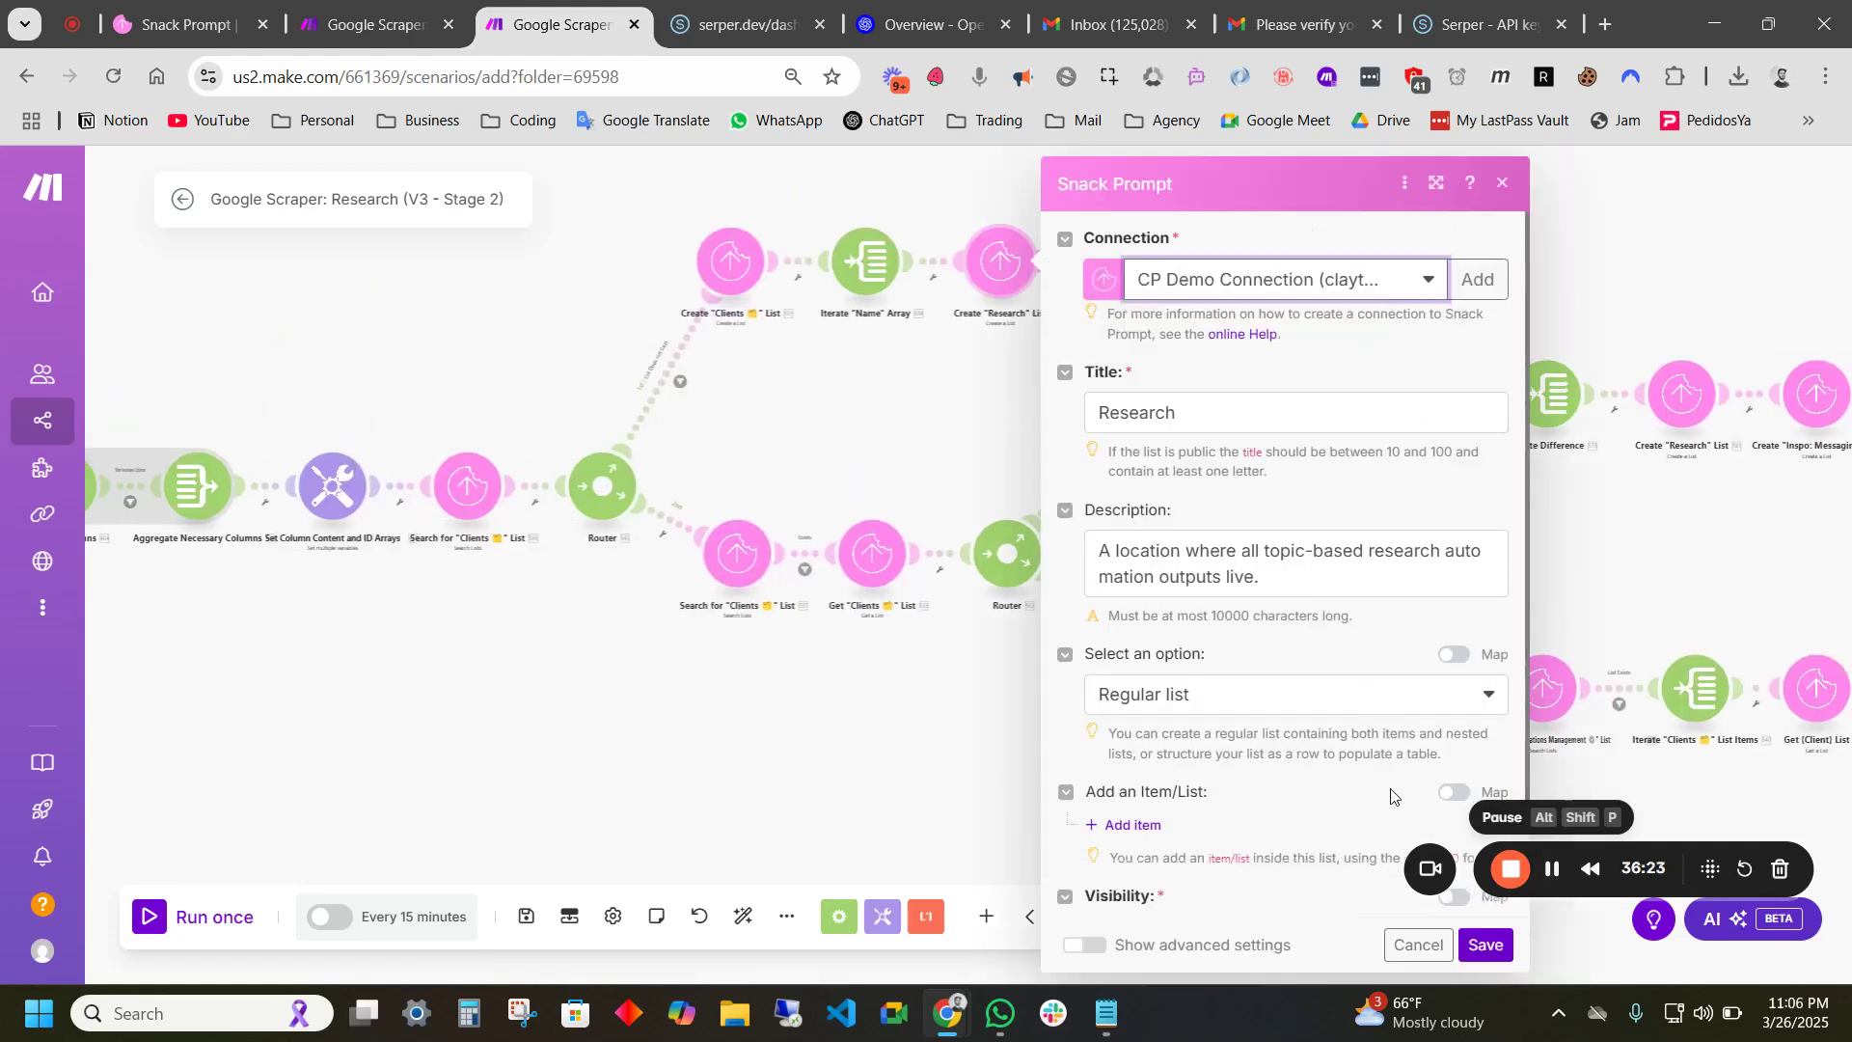
left_click(1485, 944)
left_click(1134, 260)
left_click(1284, 289)
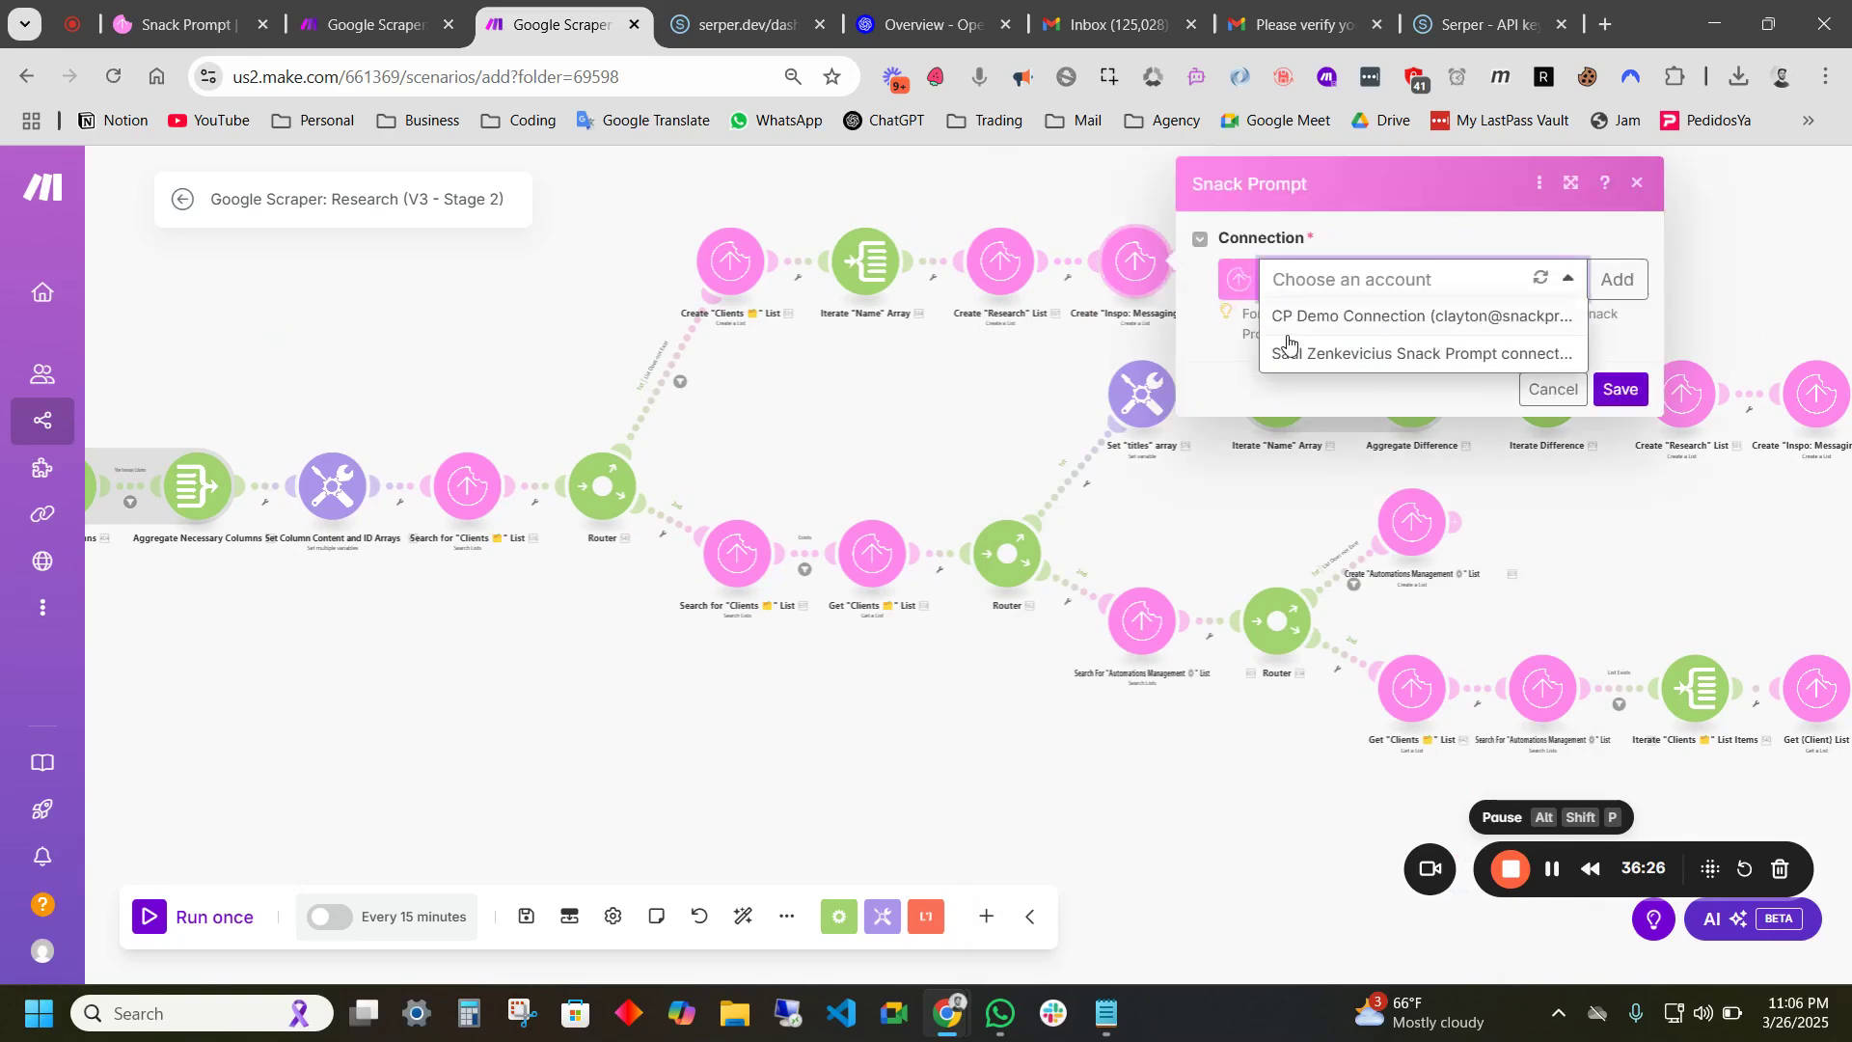
left_click(1301, 318)
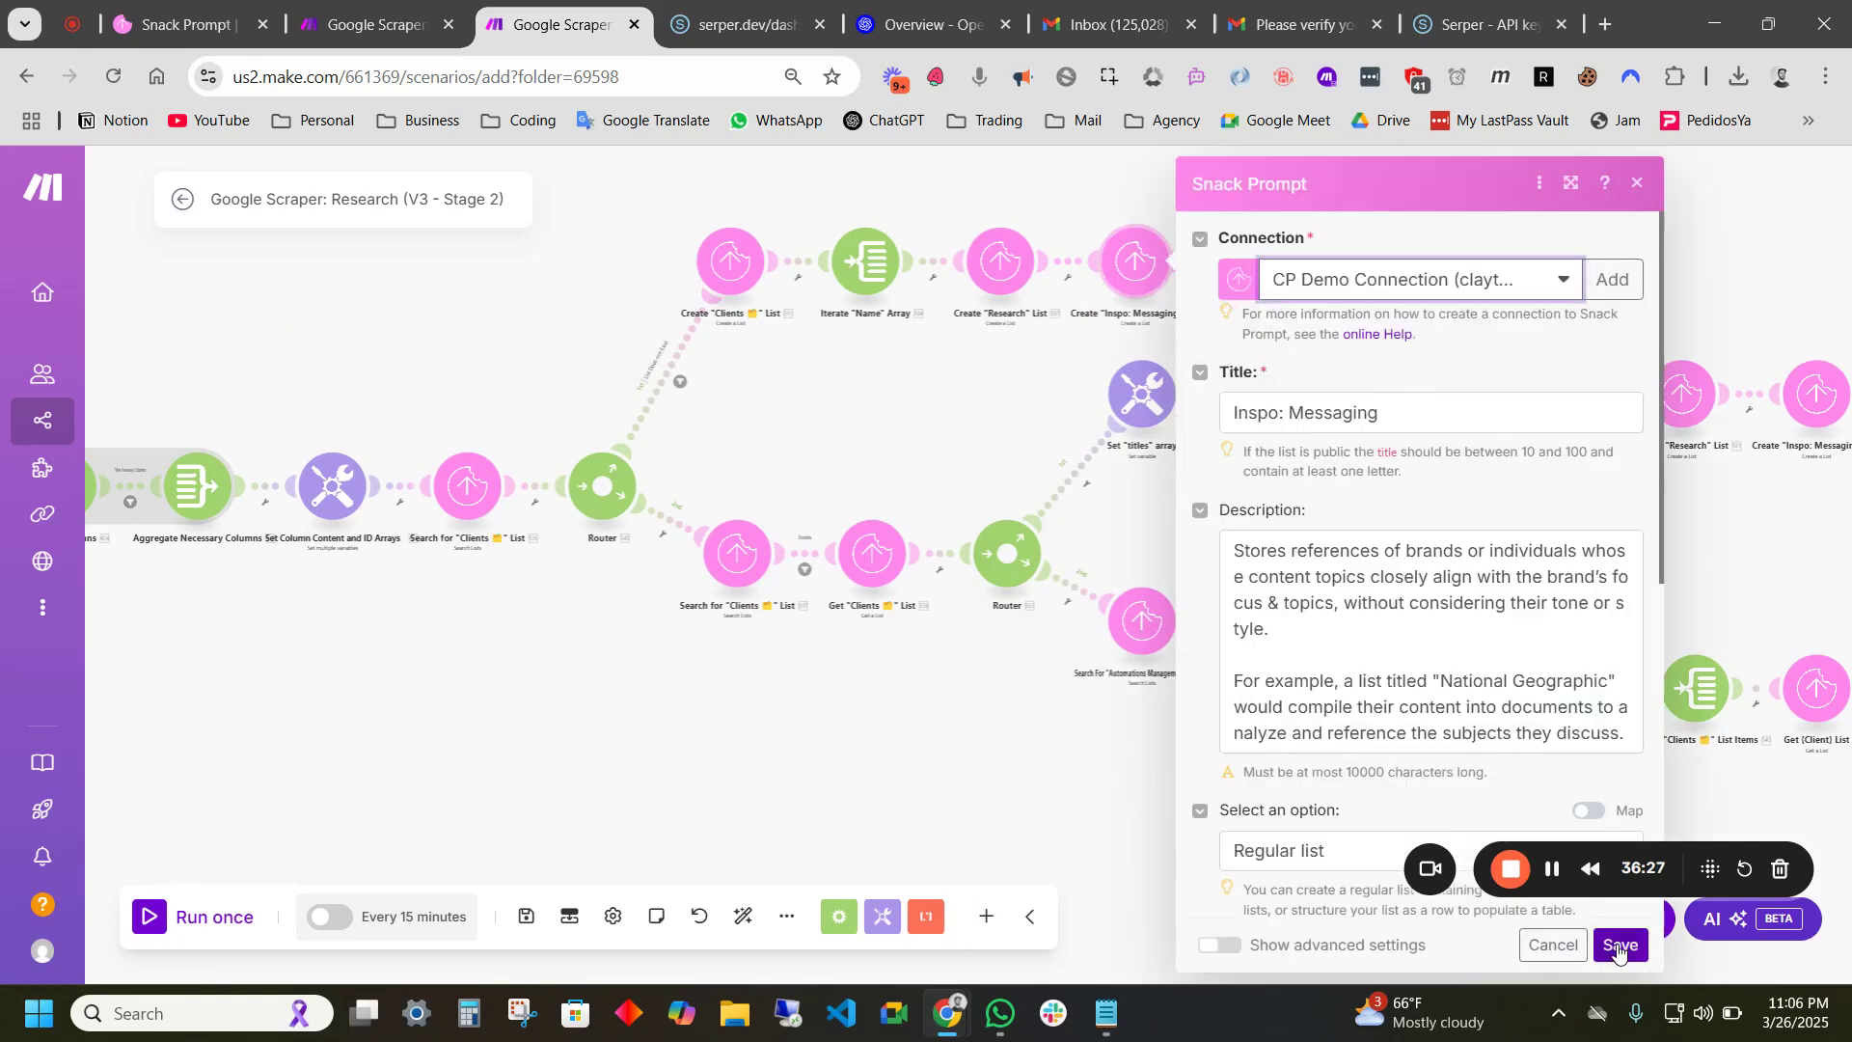
left_click(1613, 950)
left_click(1280, 292)
left_click(1535, 289)
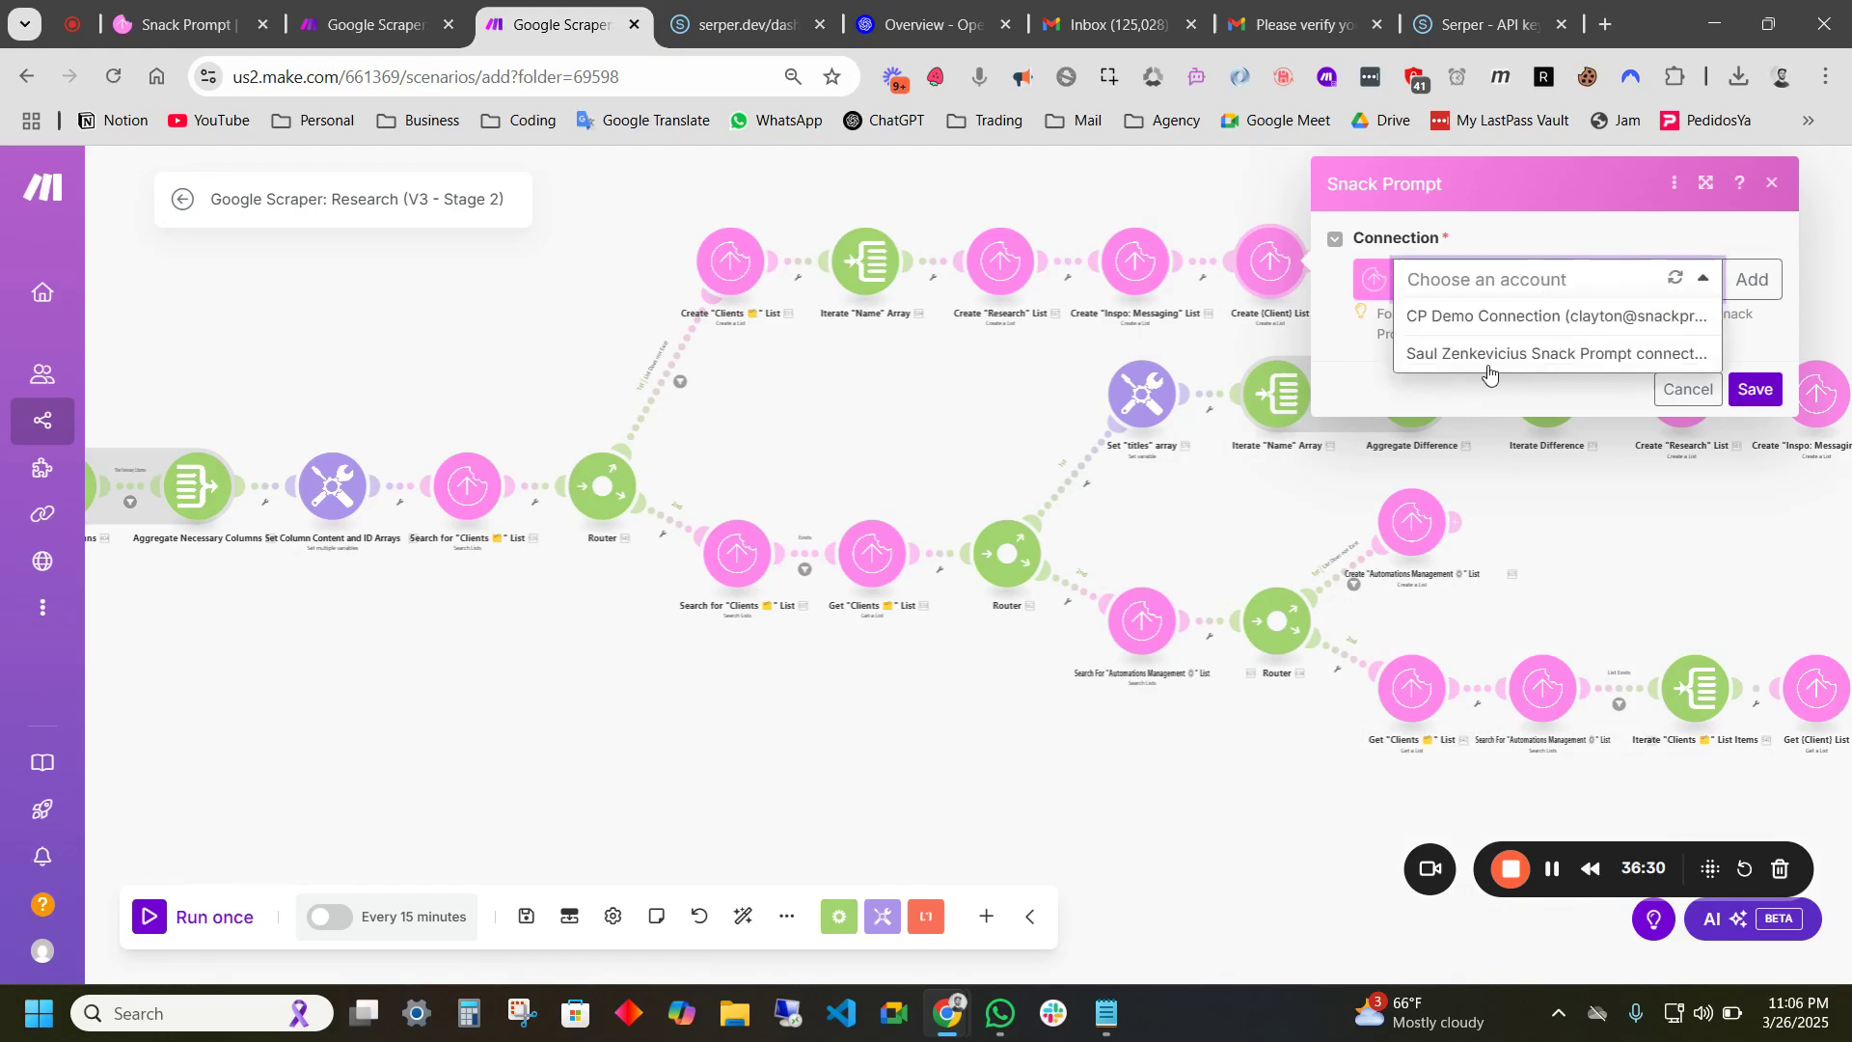
left_click(1480, 318)
left_click(1753, 949)
- Set the Add (Client) List and Search for Clients modules to CP Demo Connection
left_click_drag(1056, 343, 656, 418)
left_click(1005, 320)
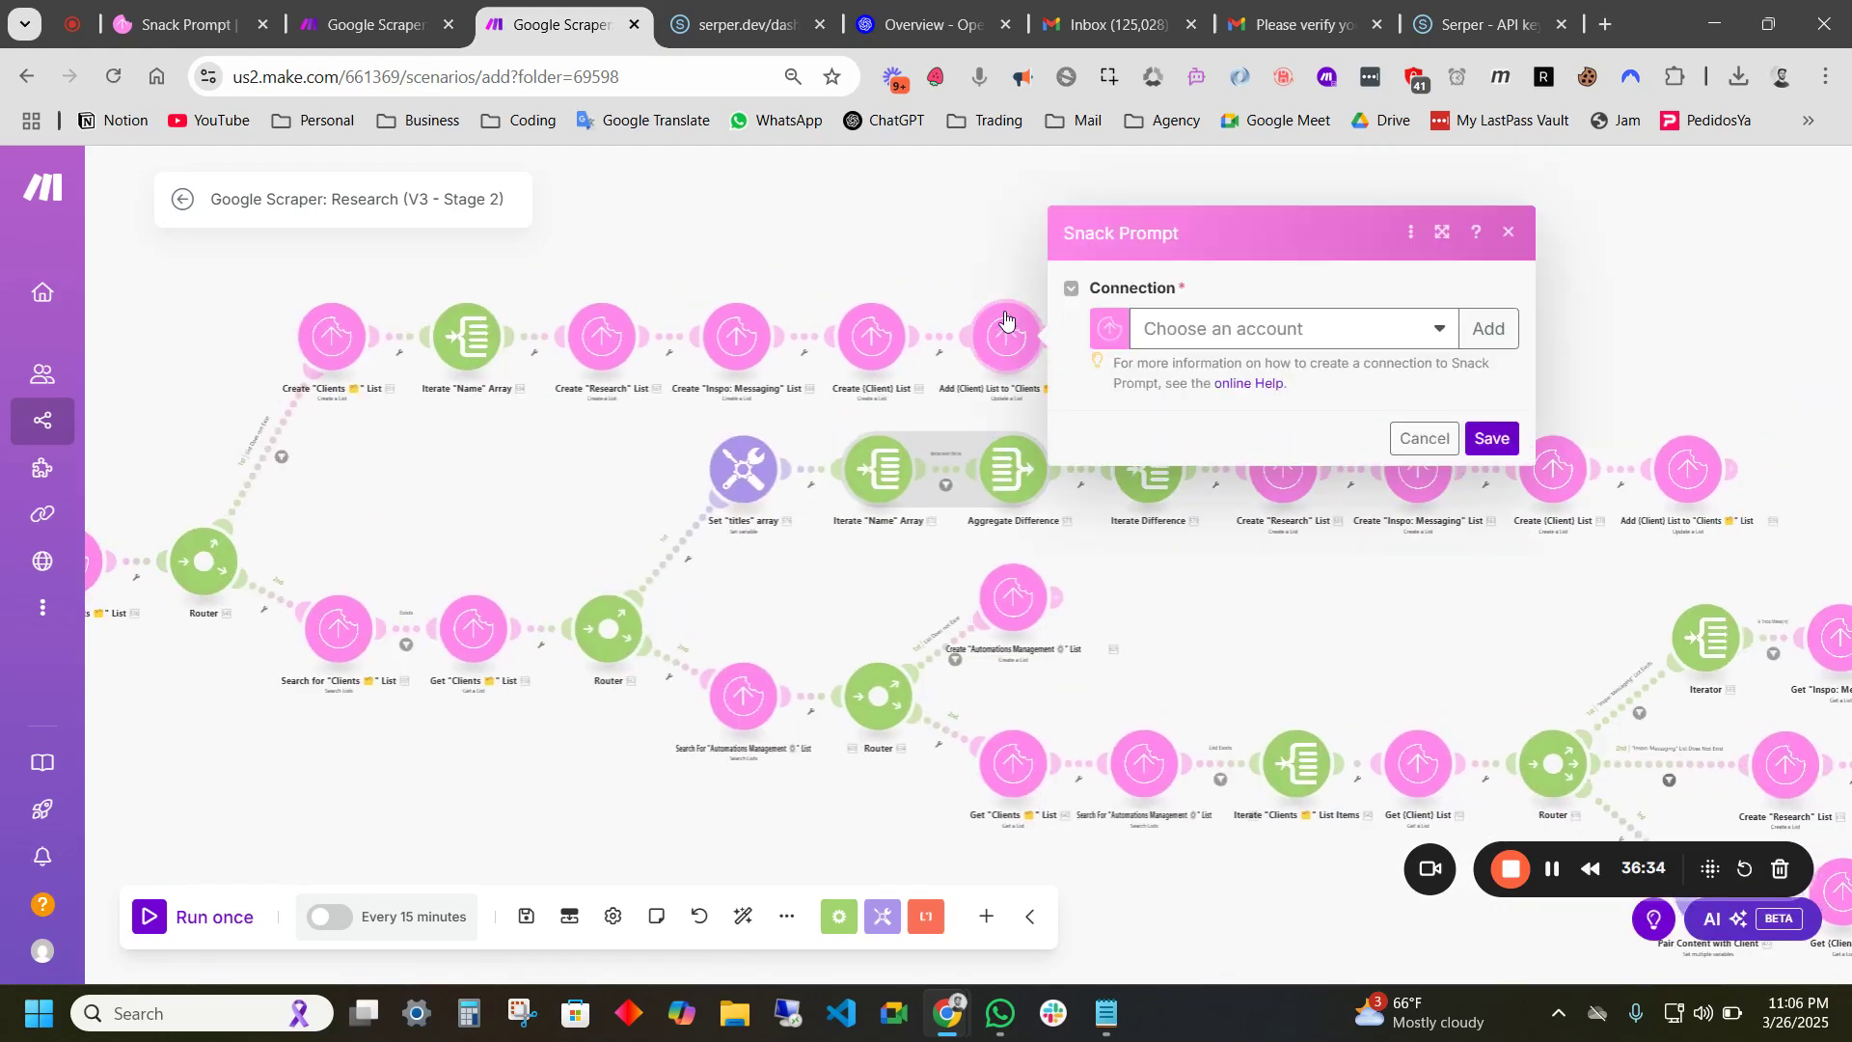
left_click(1256, 329)
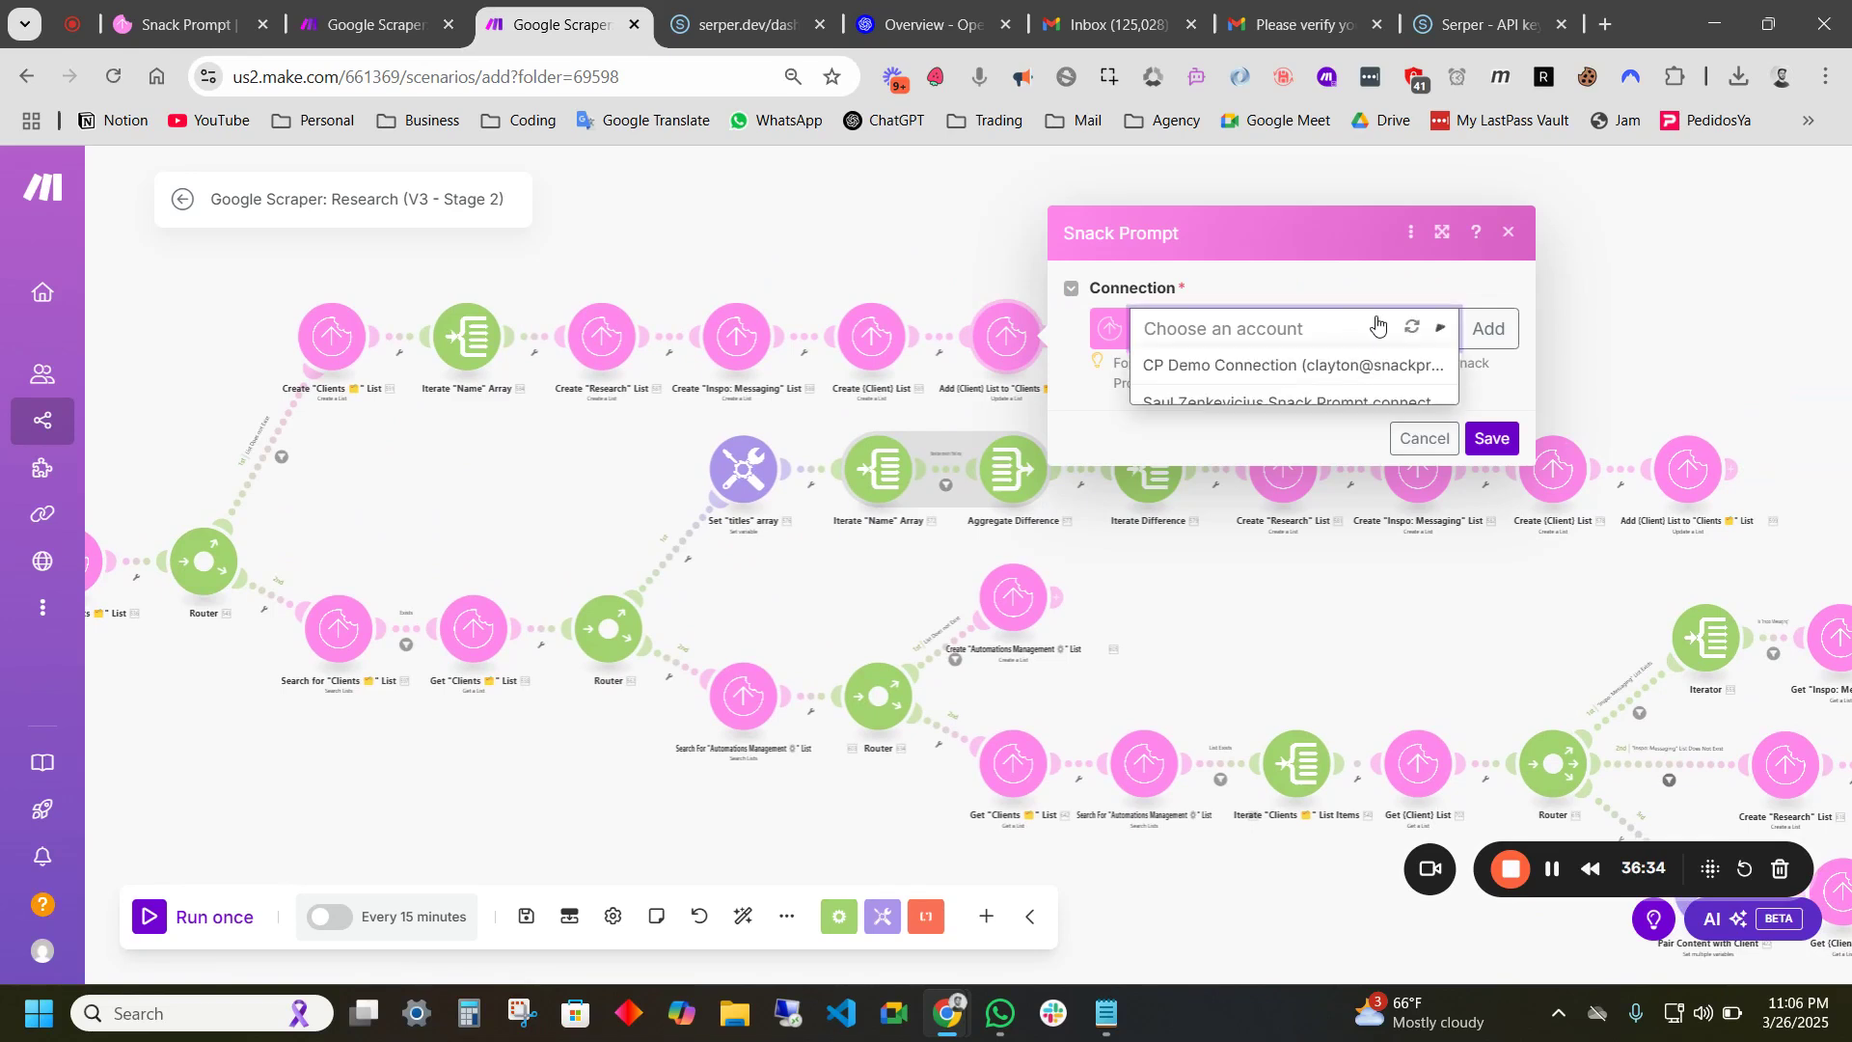
left_click(1229, 374)
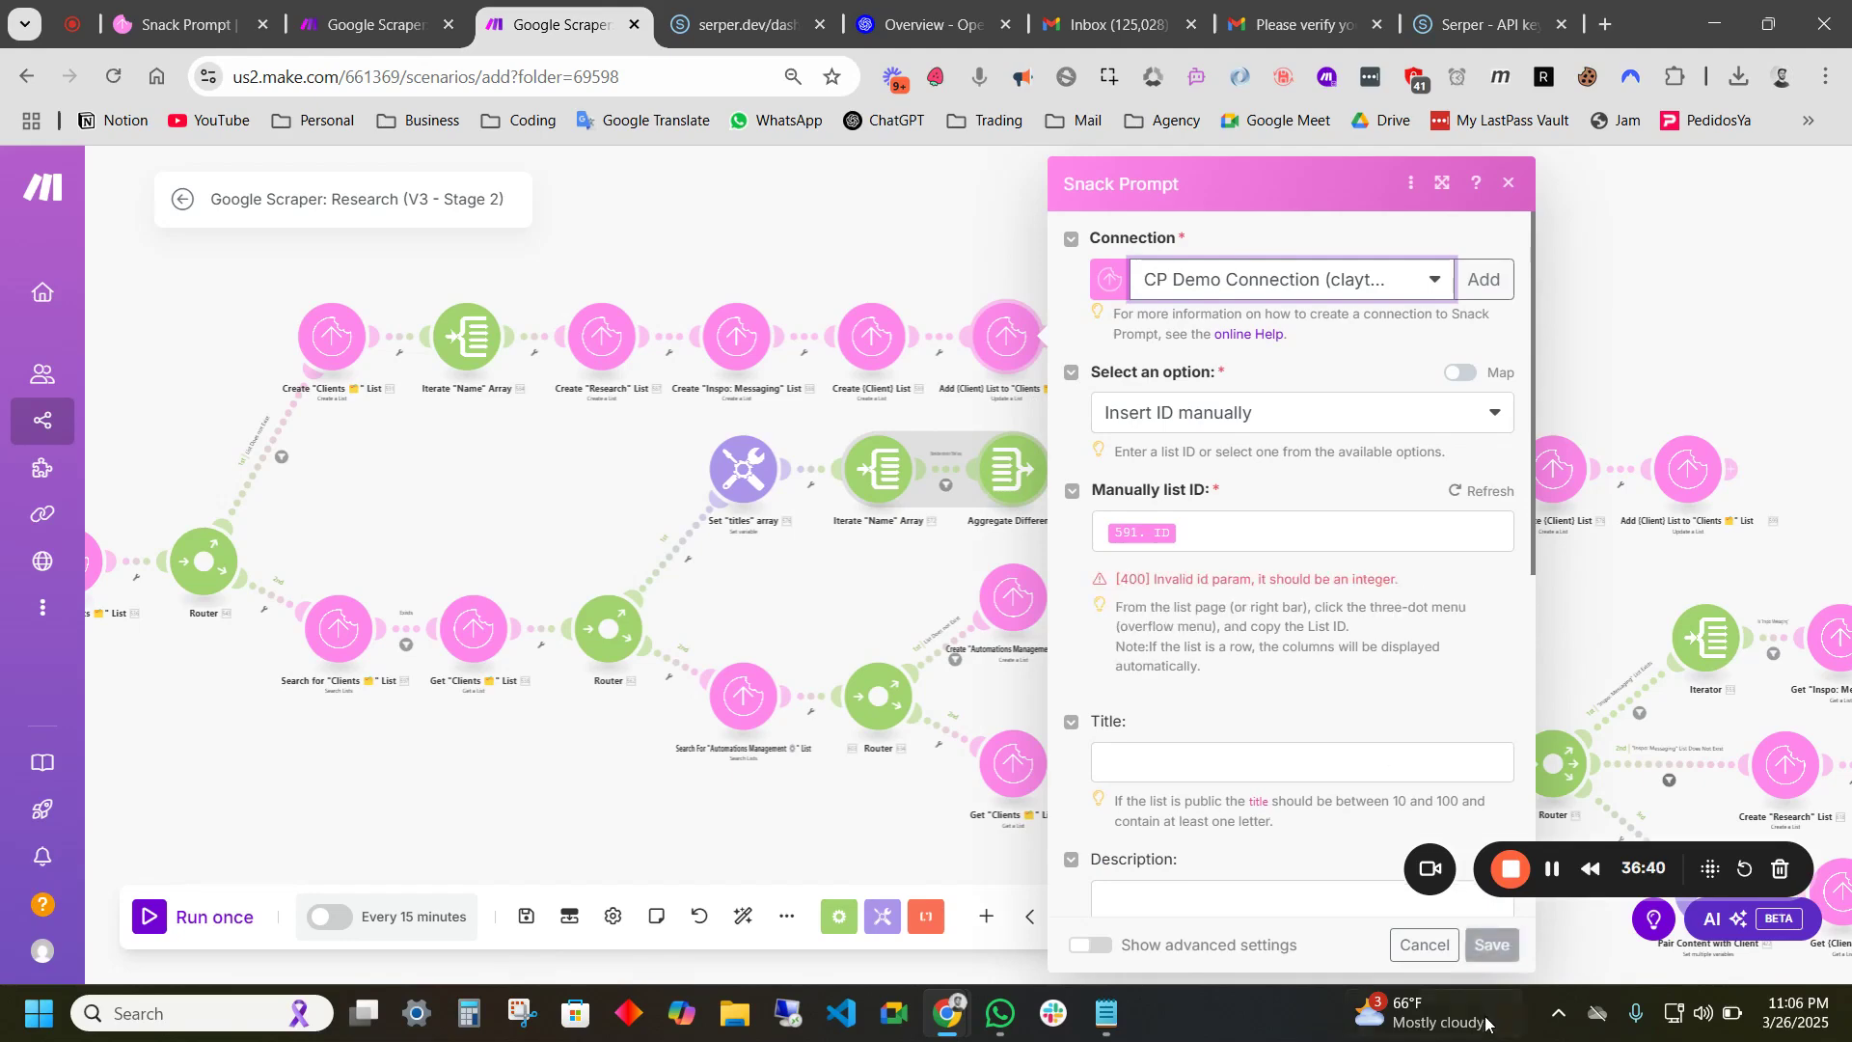
left_click(1490, 950)
left_click_drag(499, 661, 770, 490)
left_click(604, 469)
left_click(961, 450)
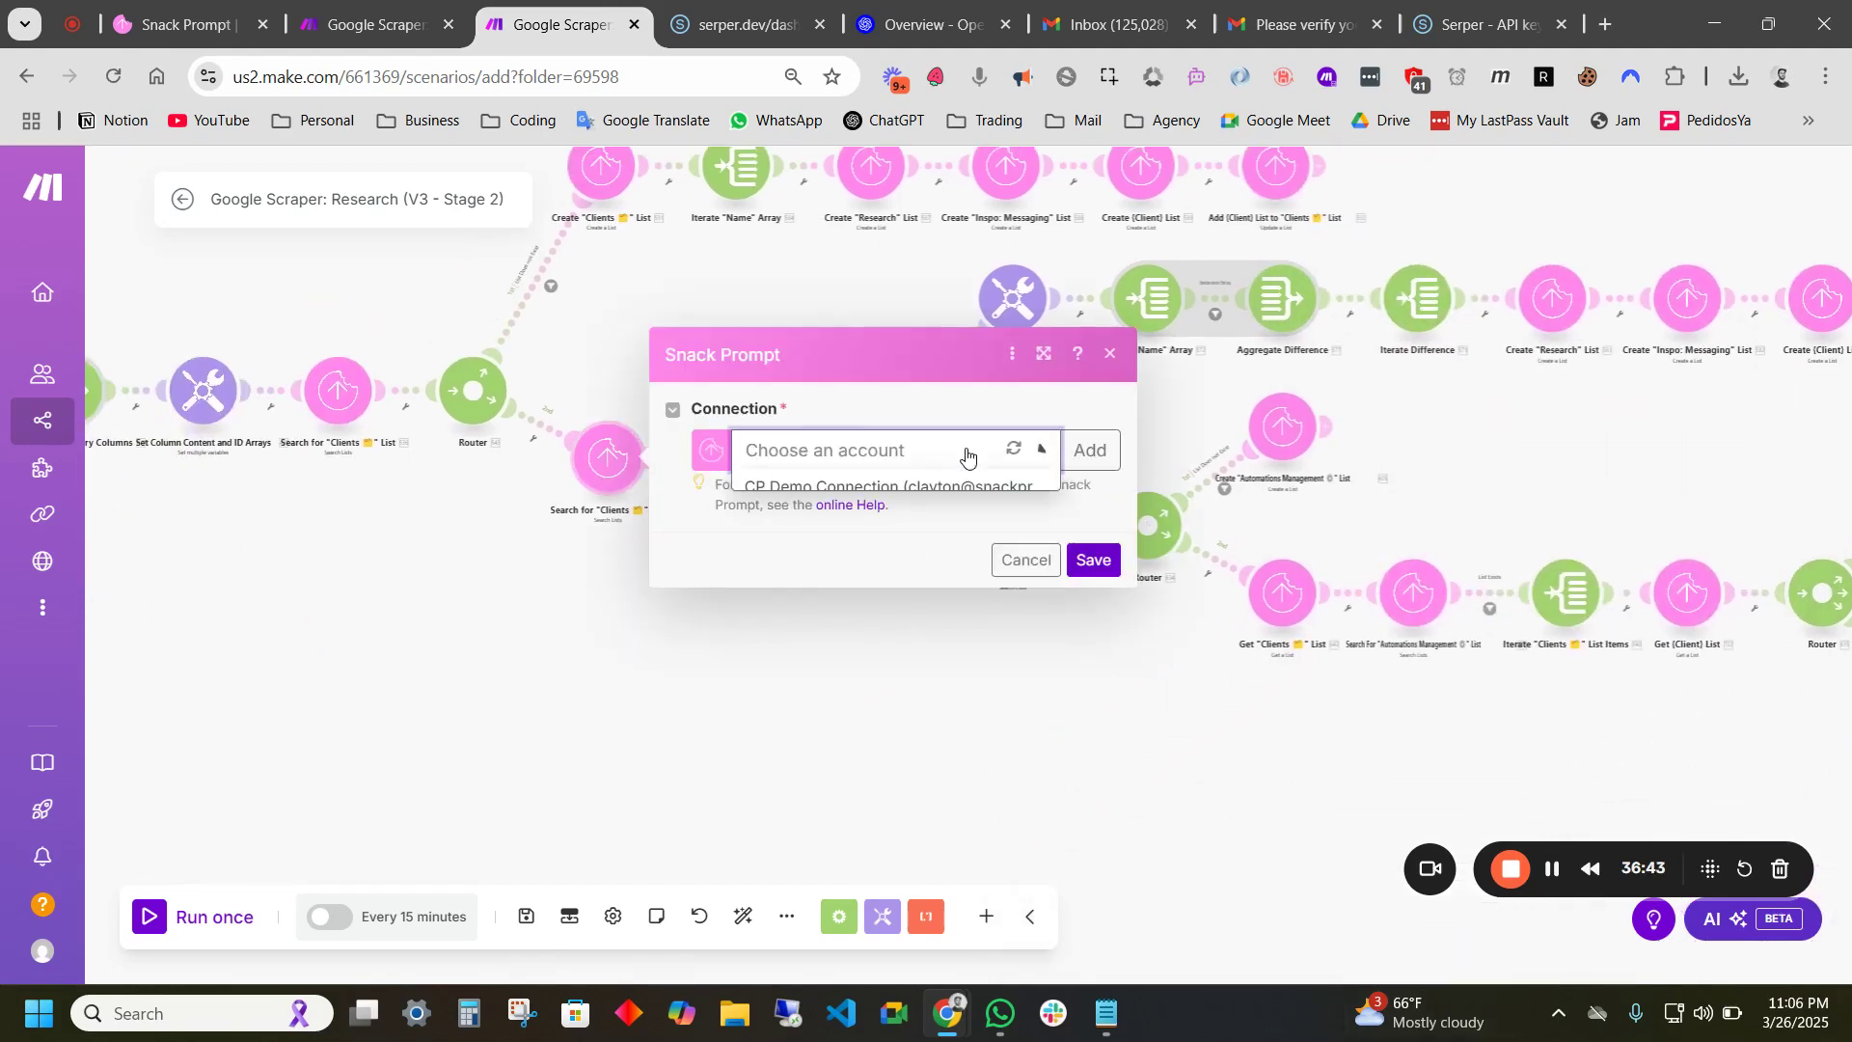
left_click(842, 487)
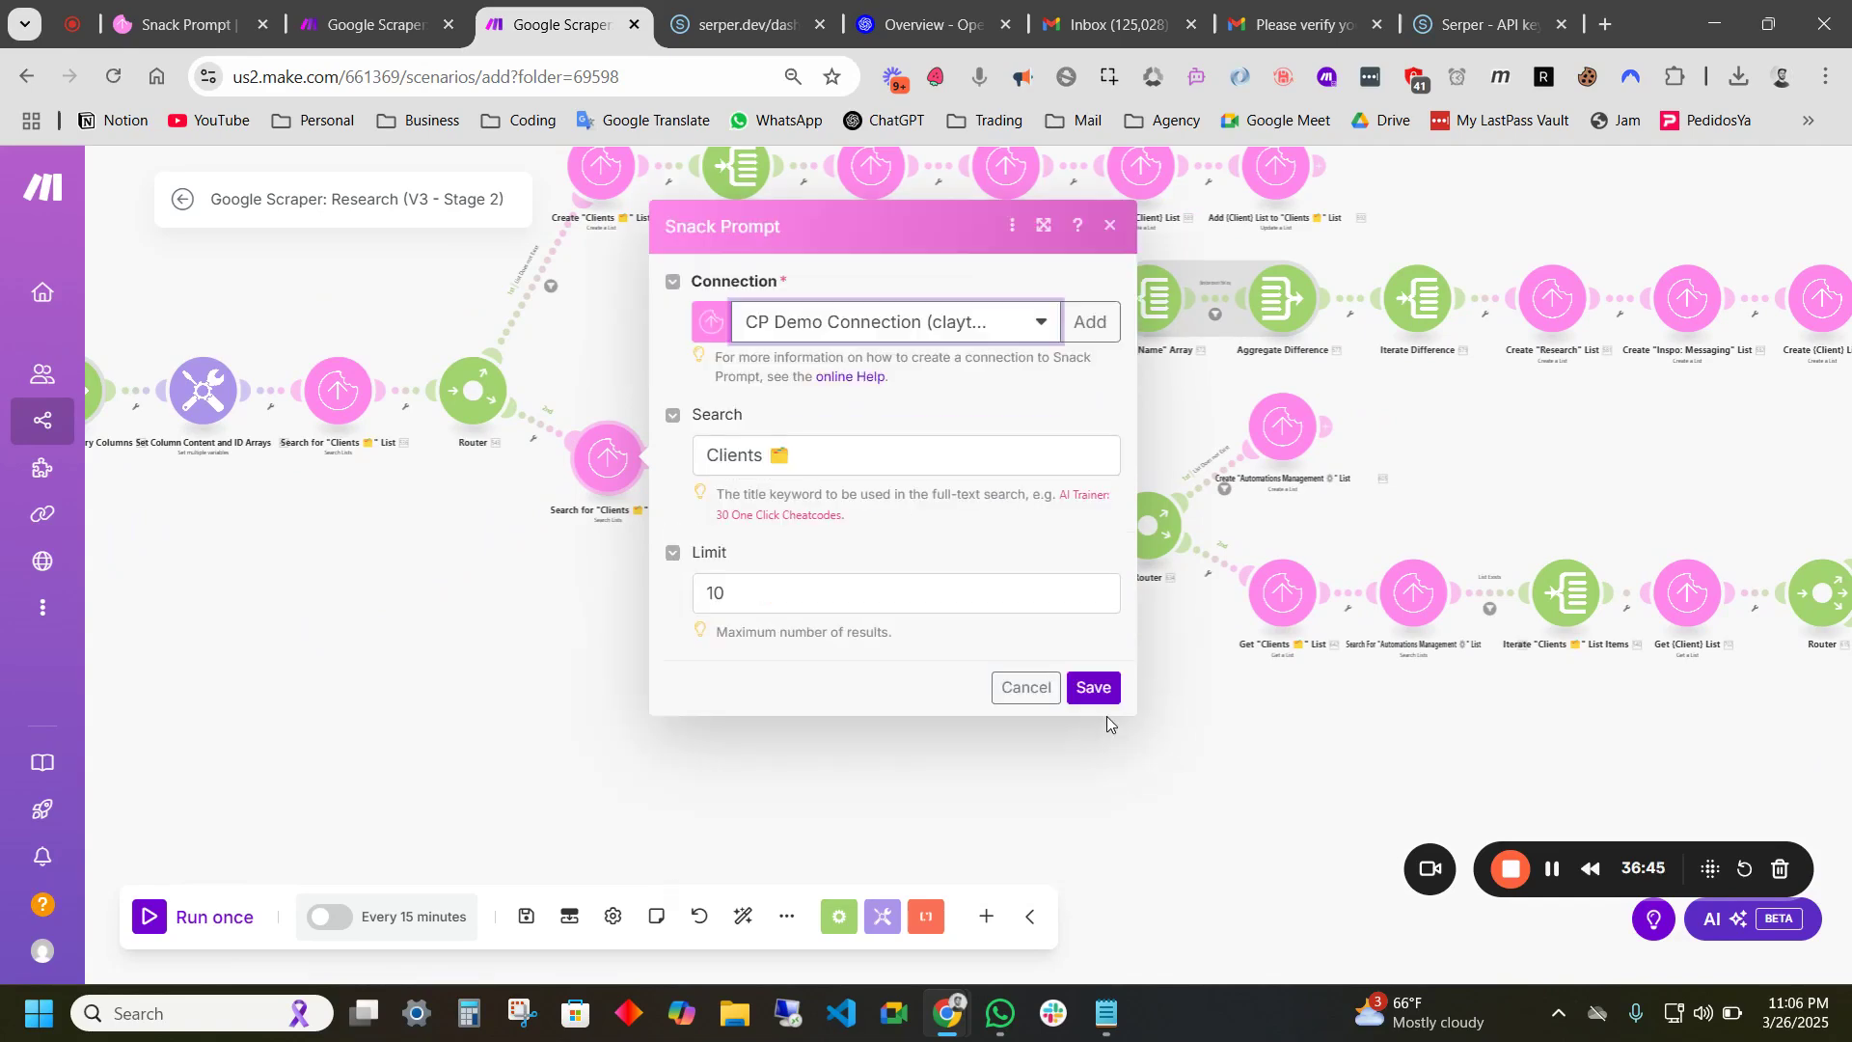
left_click(1095, 686)
- Set the later search, Get Containing List and Get Control Doc modules to CP Demo Connection
left_click_drag(1174, 694, 985, 708)
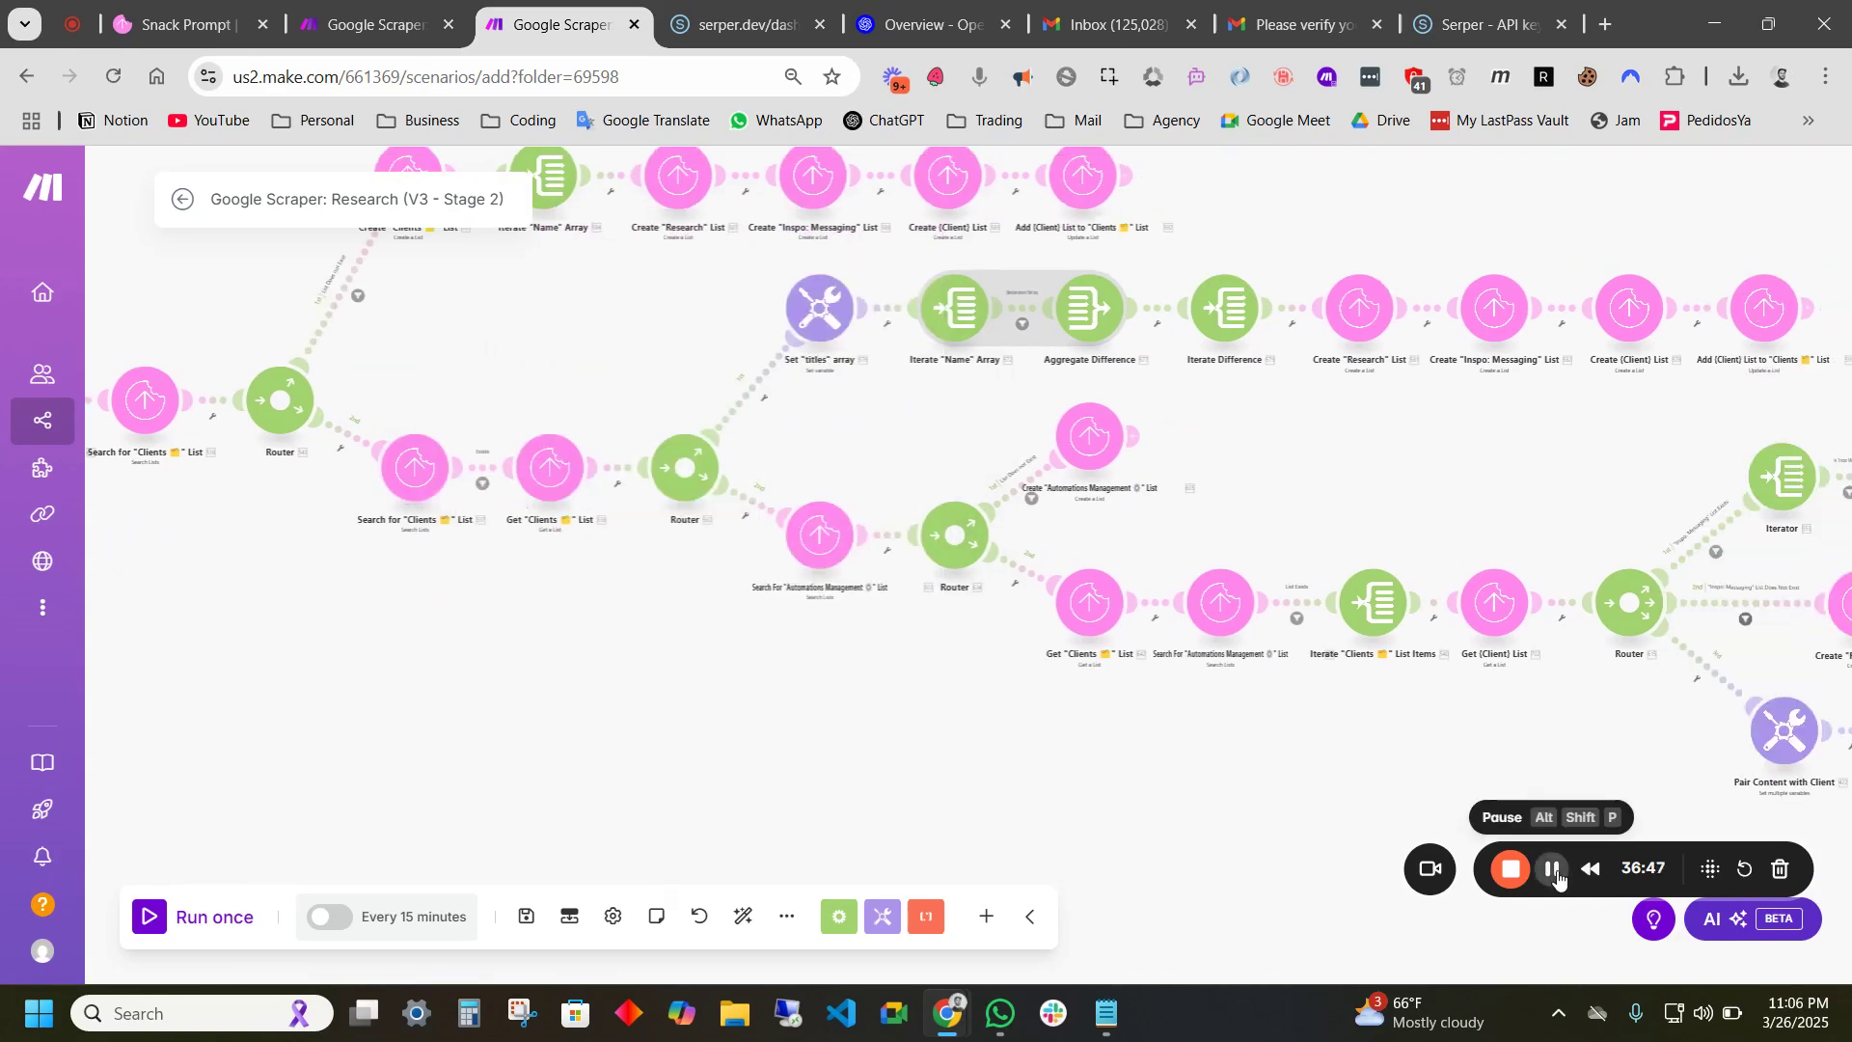
left_click(1552, 868)
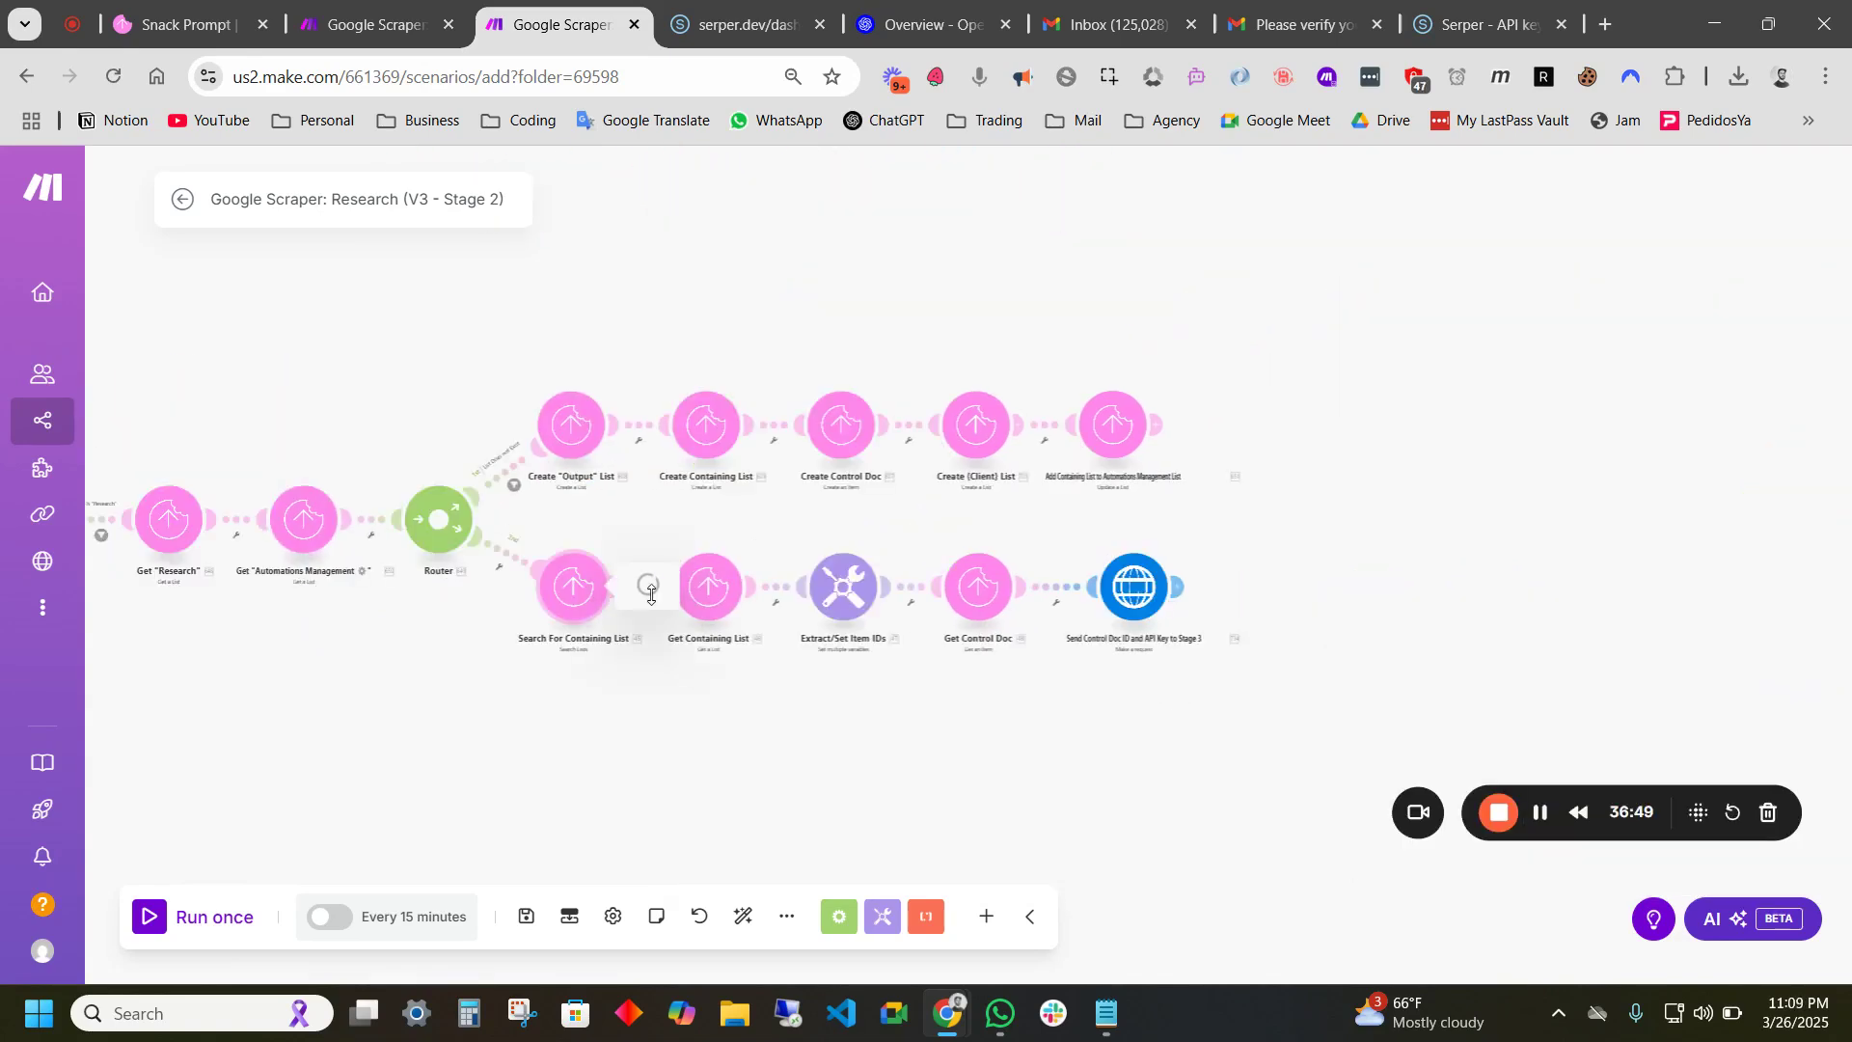
left_click(709, 584)
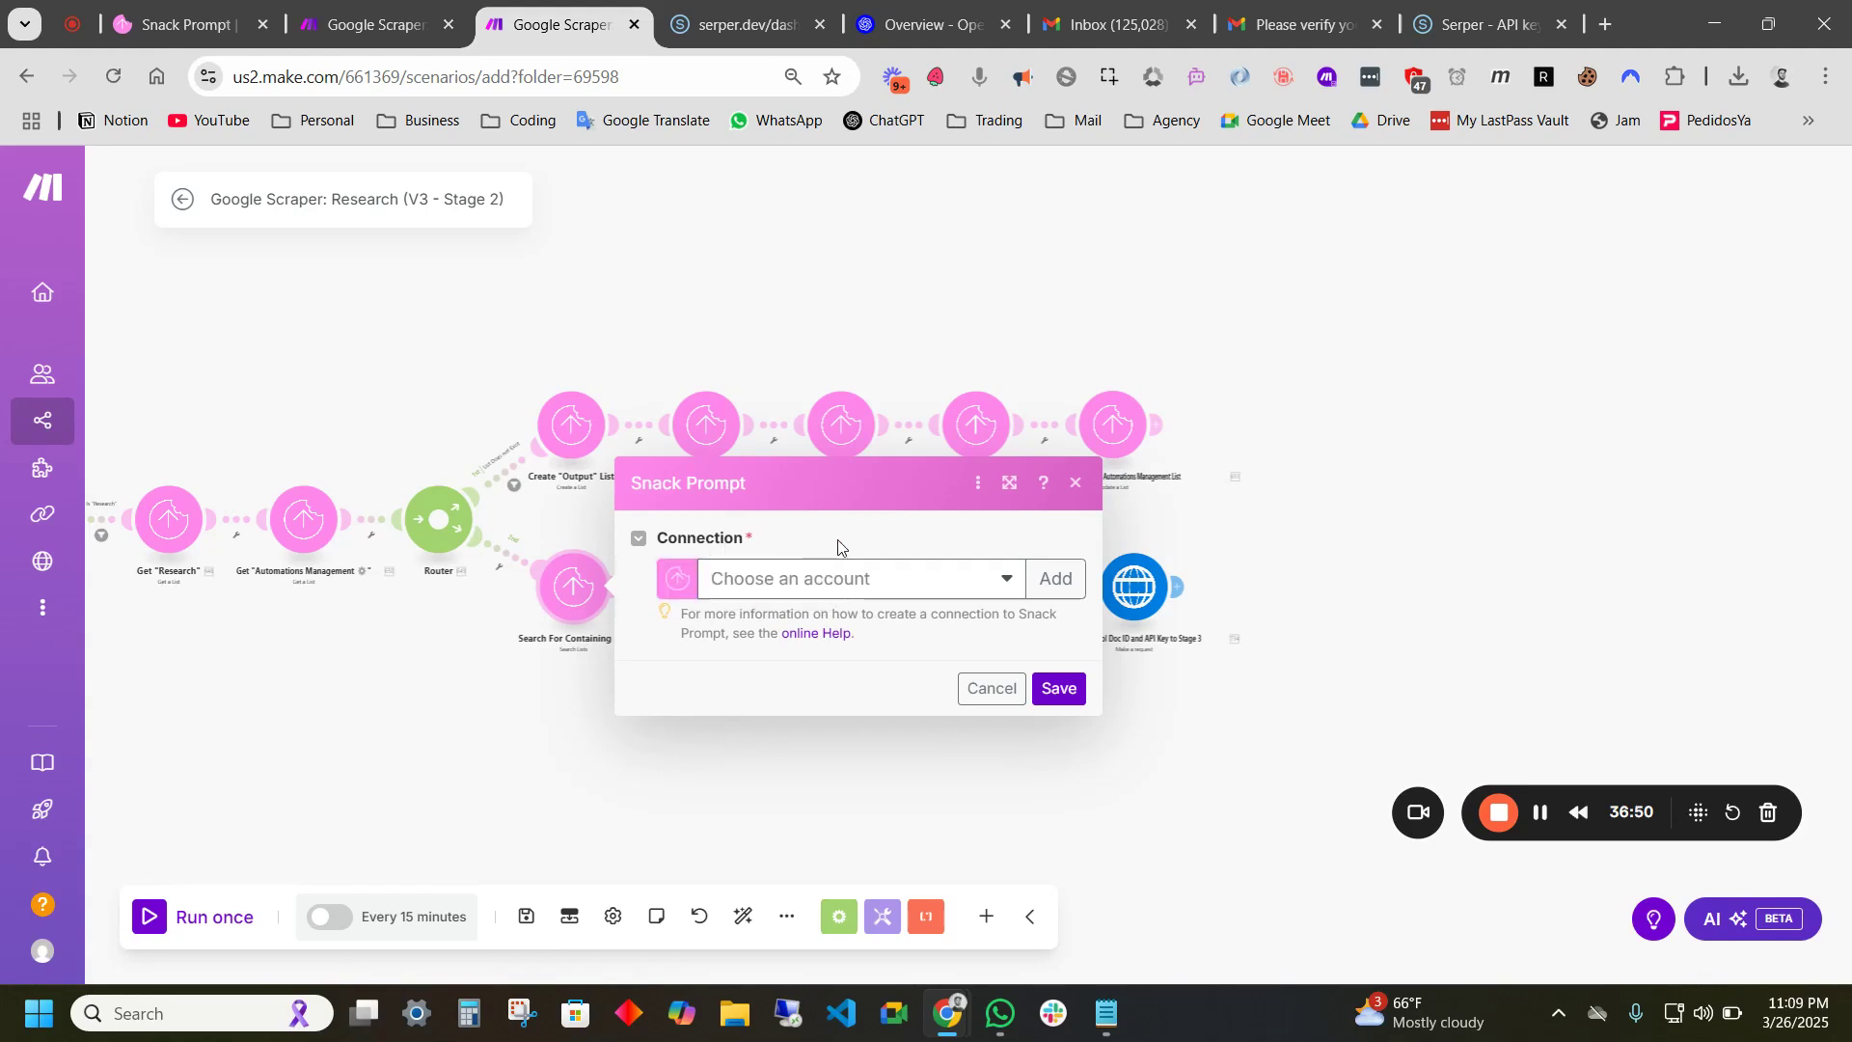
left_click(847, 581)
left_click(788, 616)
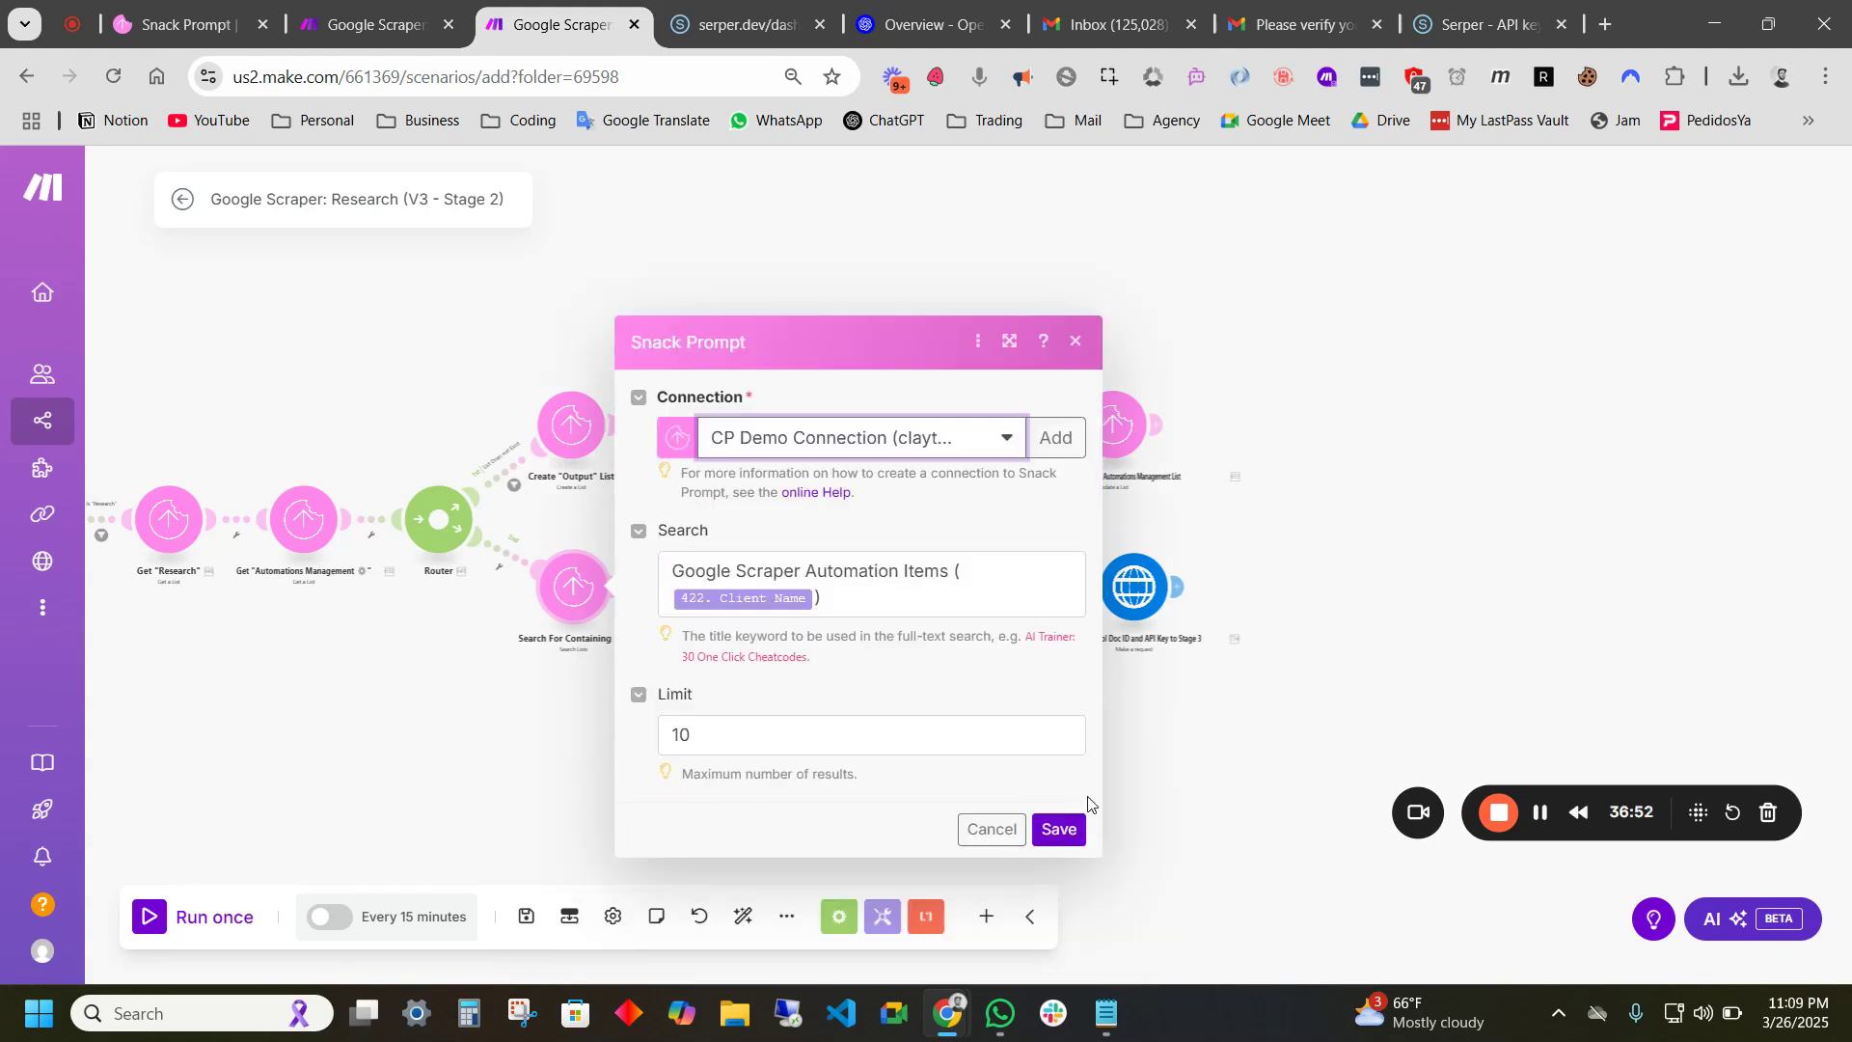
left_click(1060, 826)
left_click(711, 591)
left_click(837, 580)
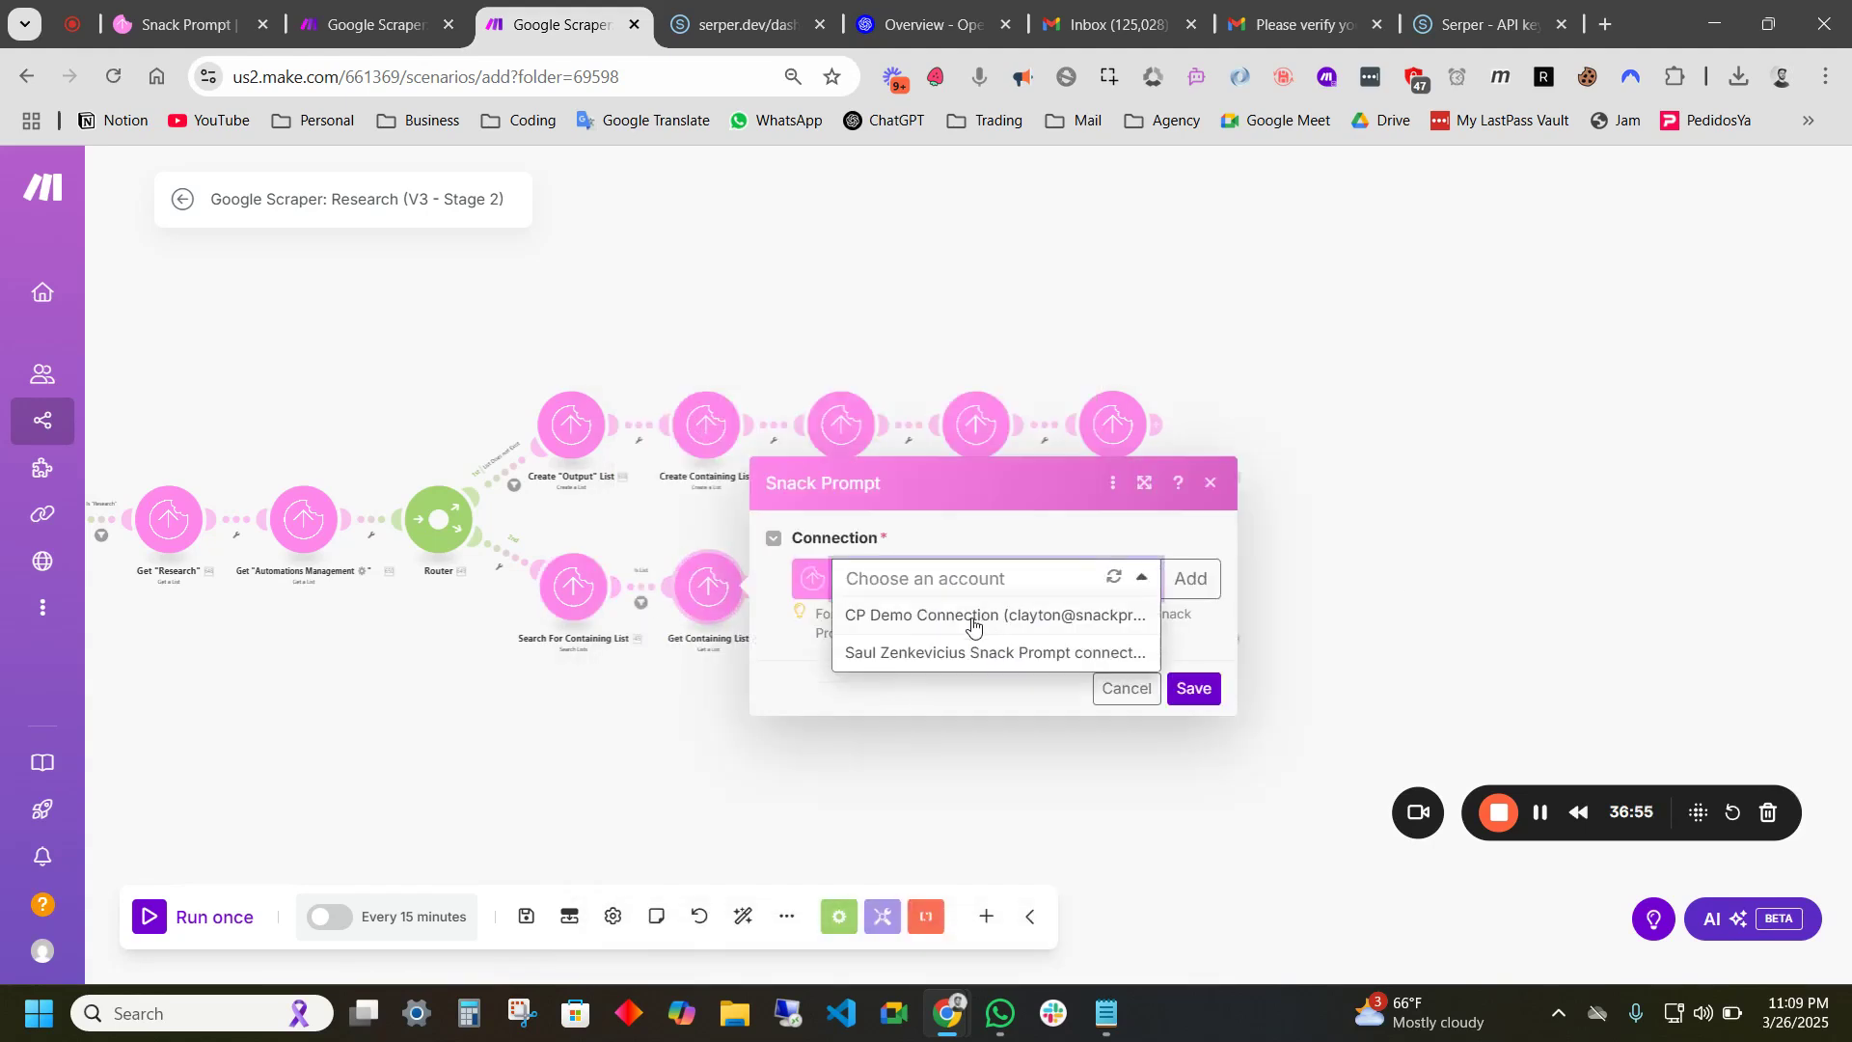
left_click(964, 613)
left_click(1194, 826)
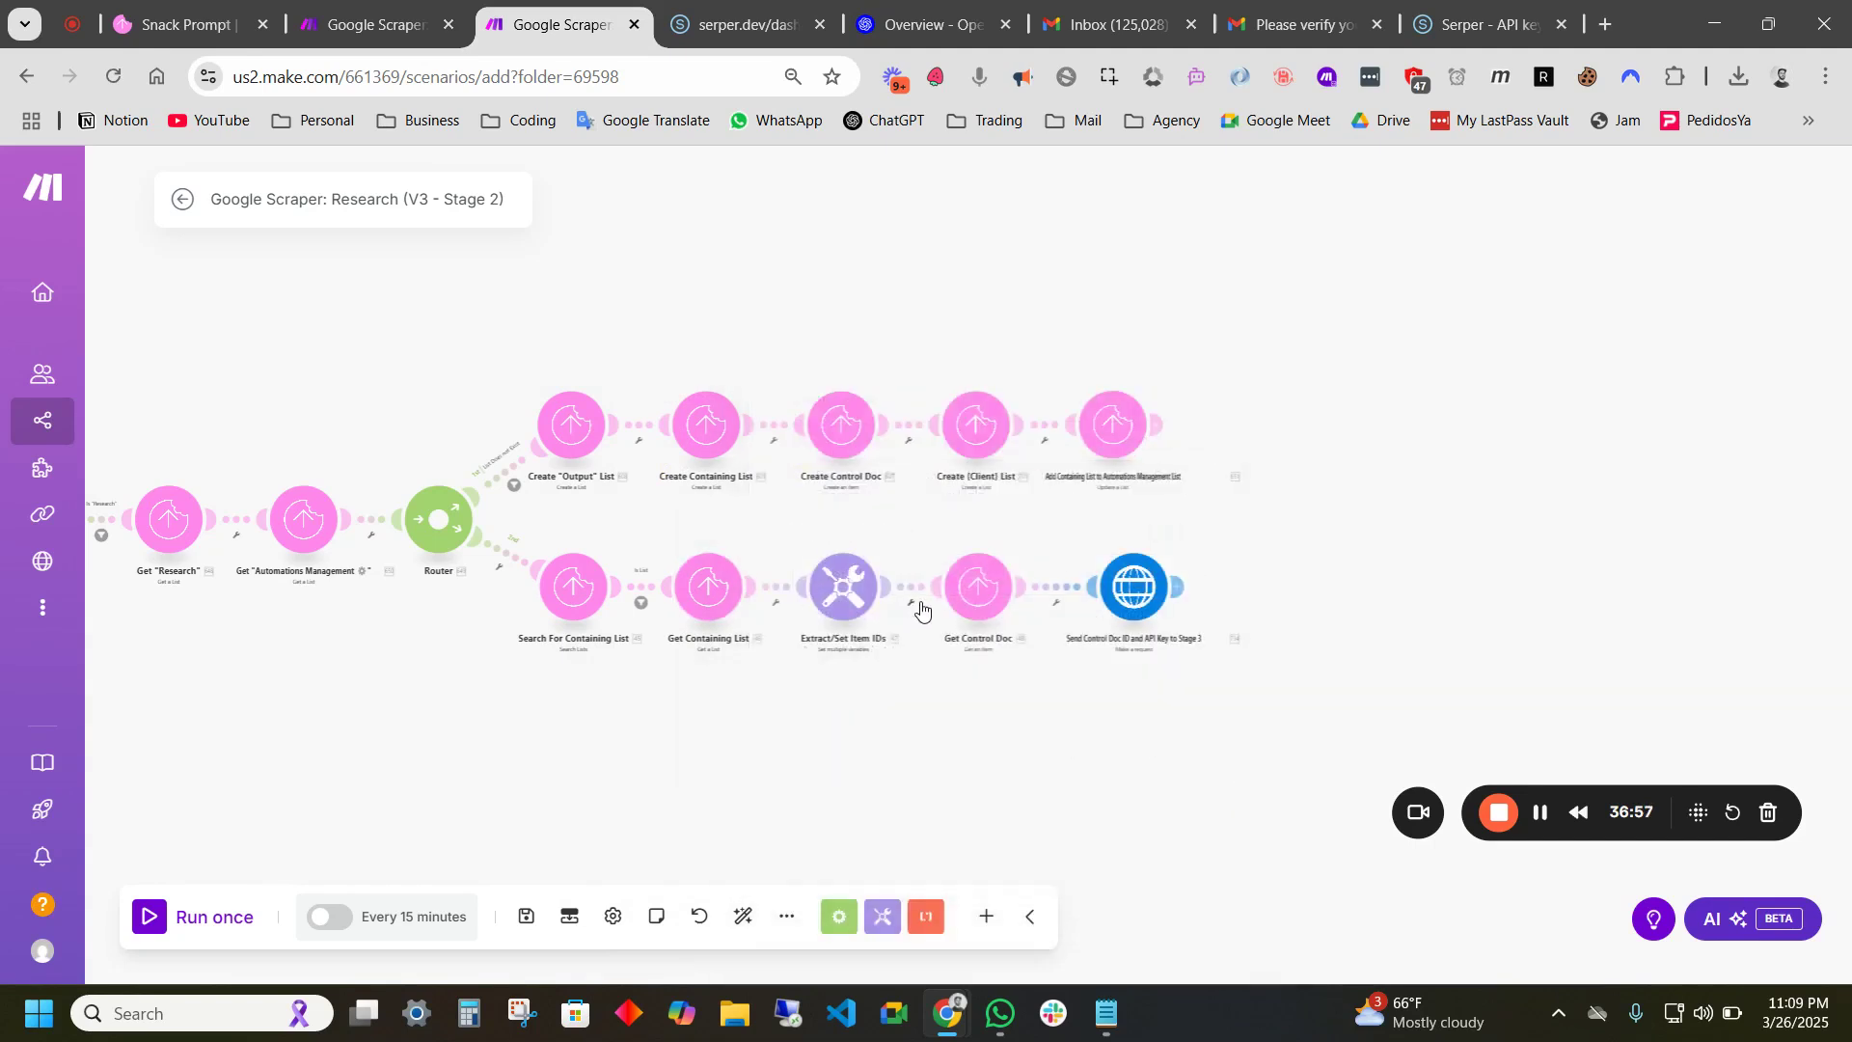
left_click(964, 593)
left_click(1199, 579)
left_click(1242, 615)
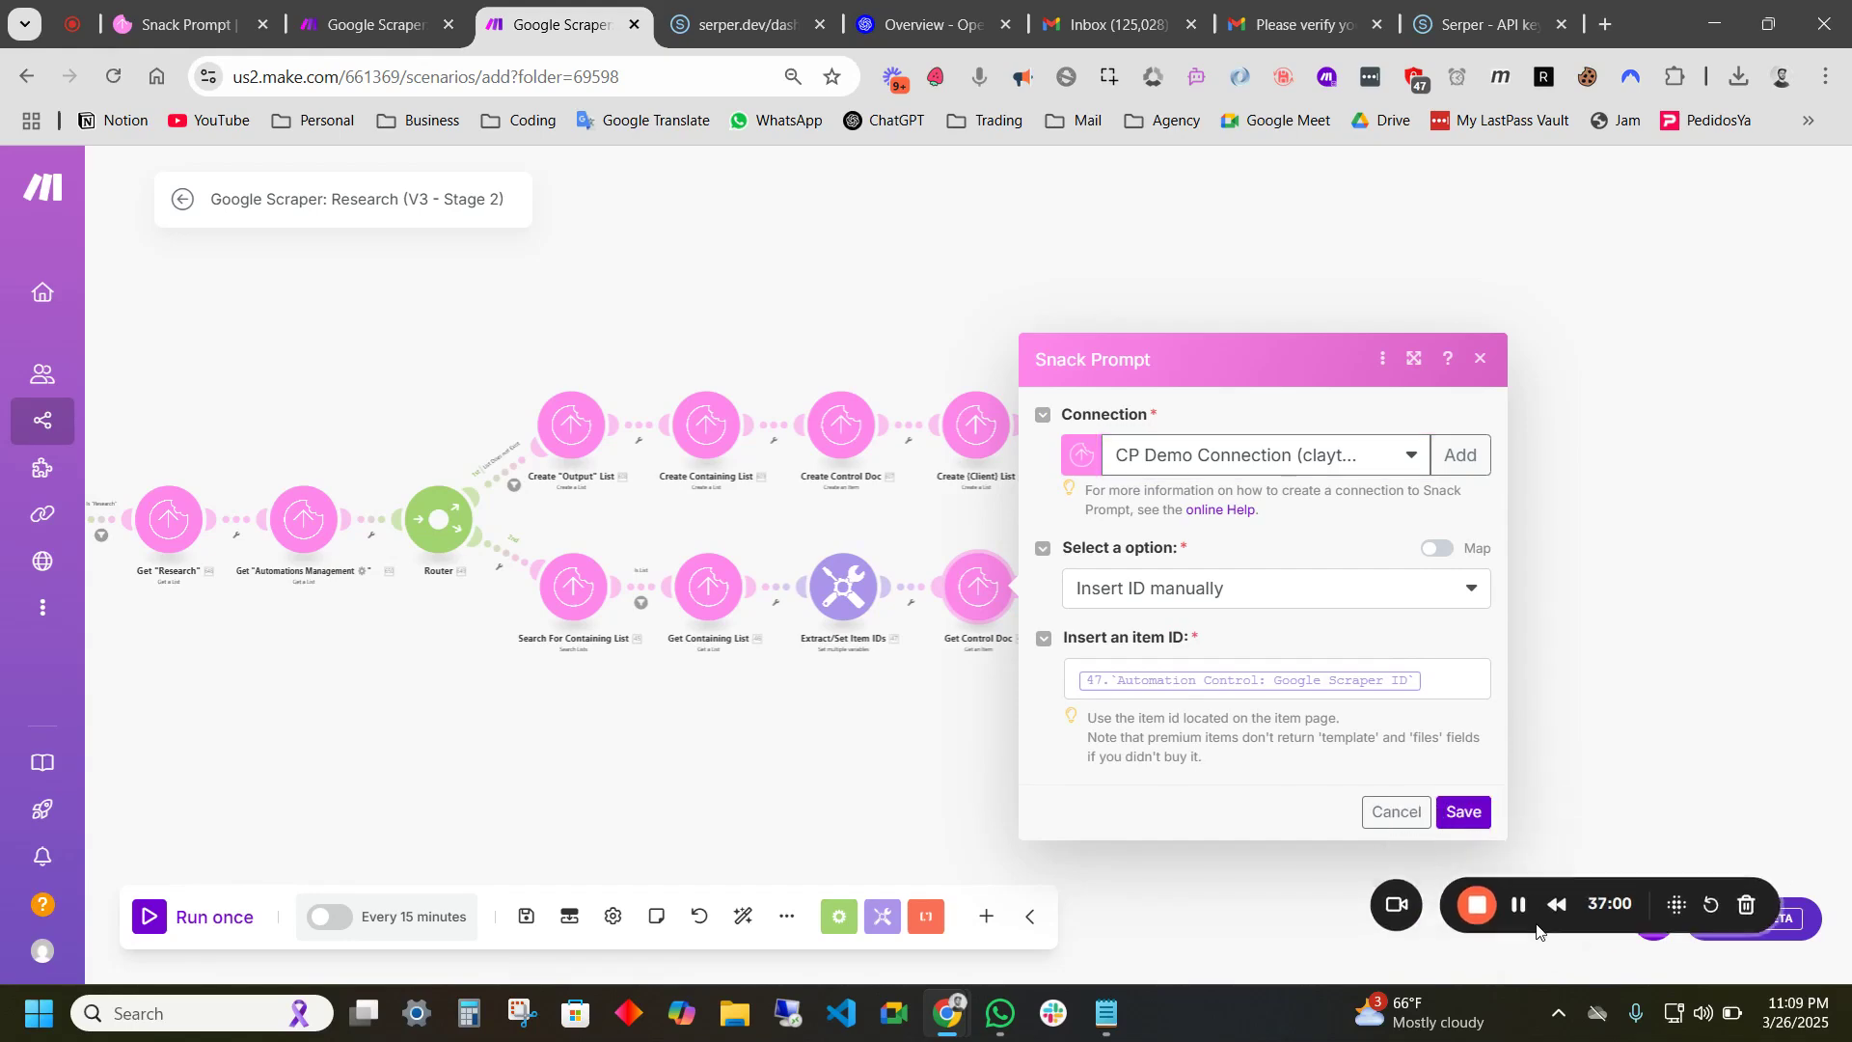
left_click(1463, 811)
- Inspect the Send Control Doc ID request settings and close them unchanged
scroll(862, 506, "up", 3)
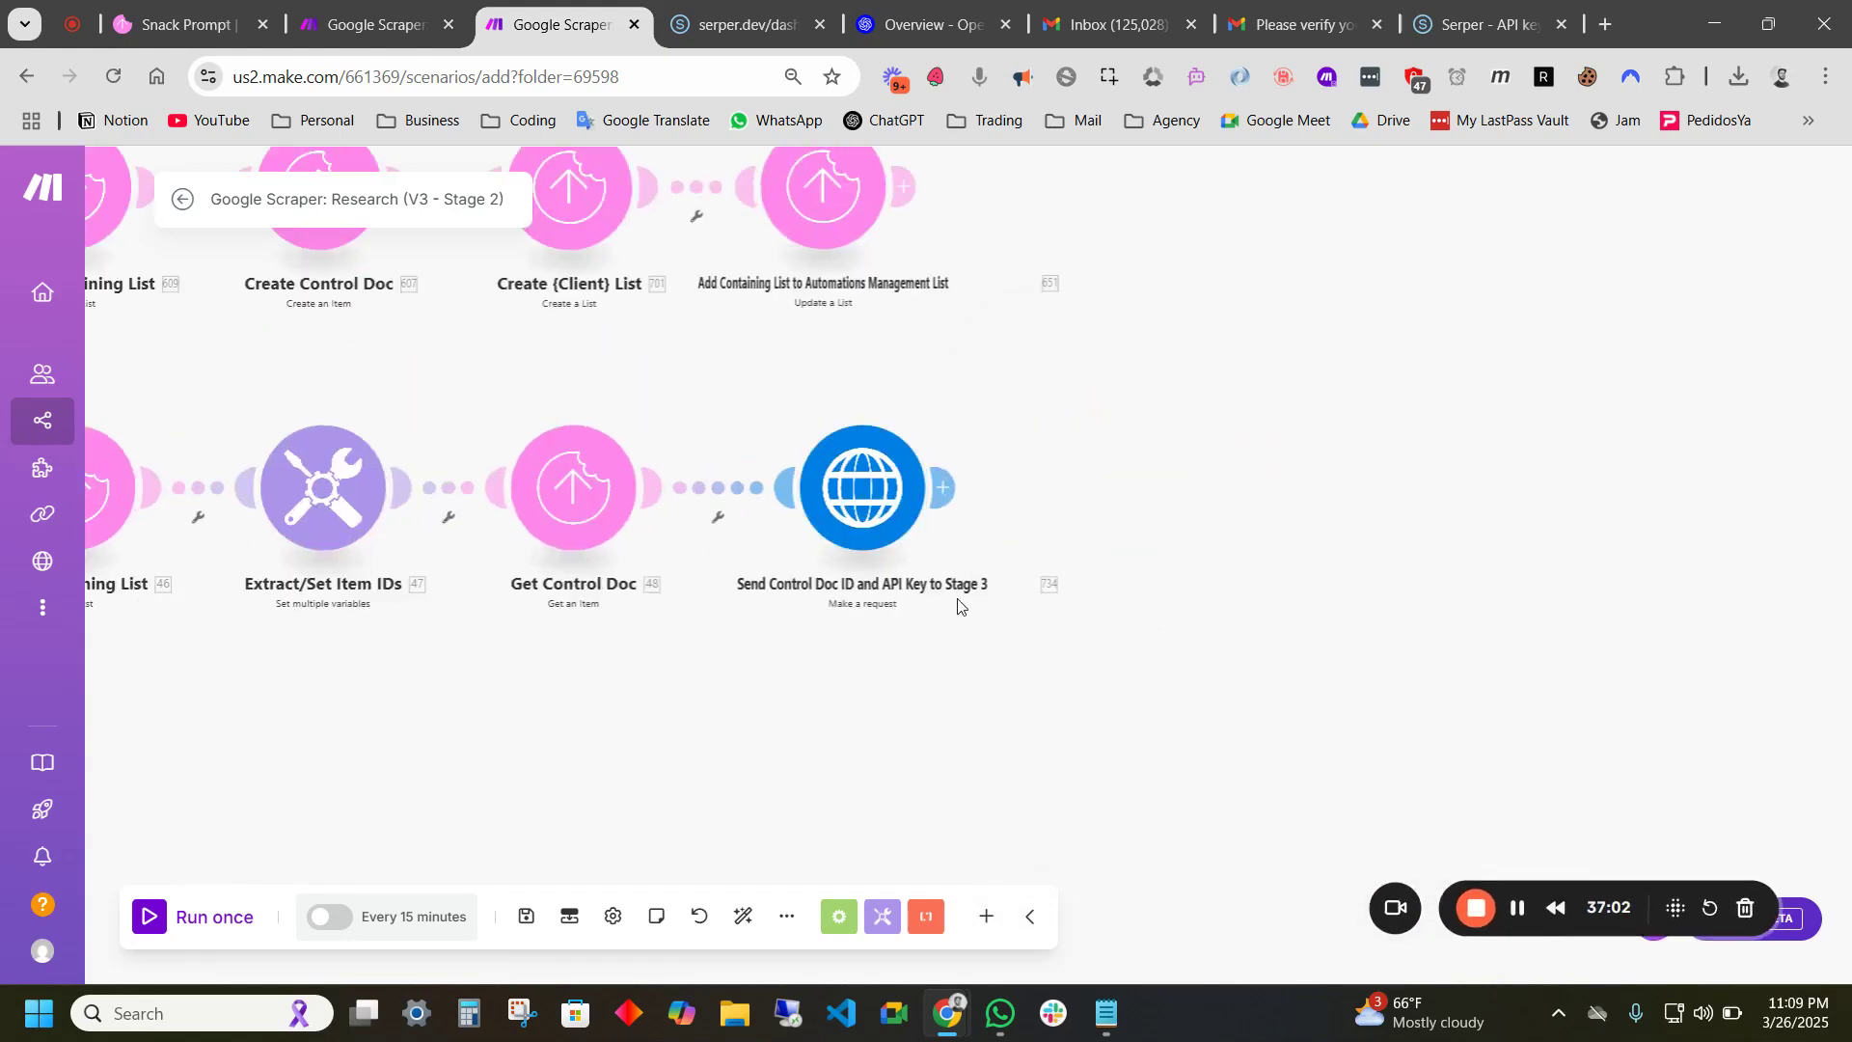
scroll(881, 565, "up", 2)
left_click(872, 467)
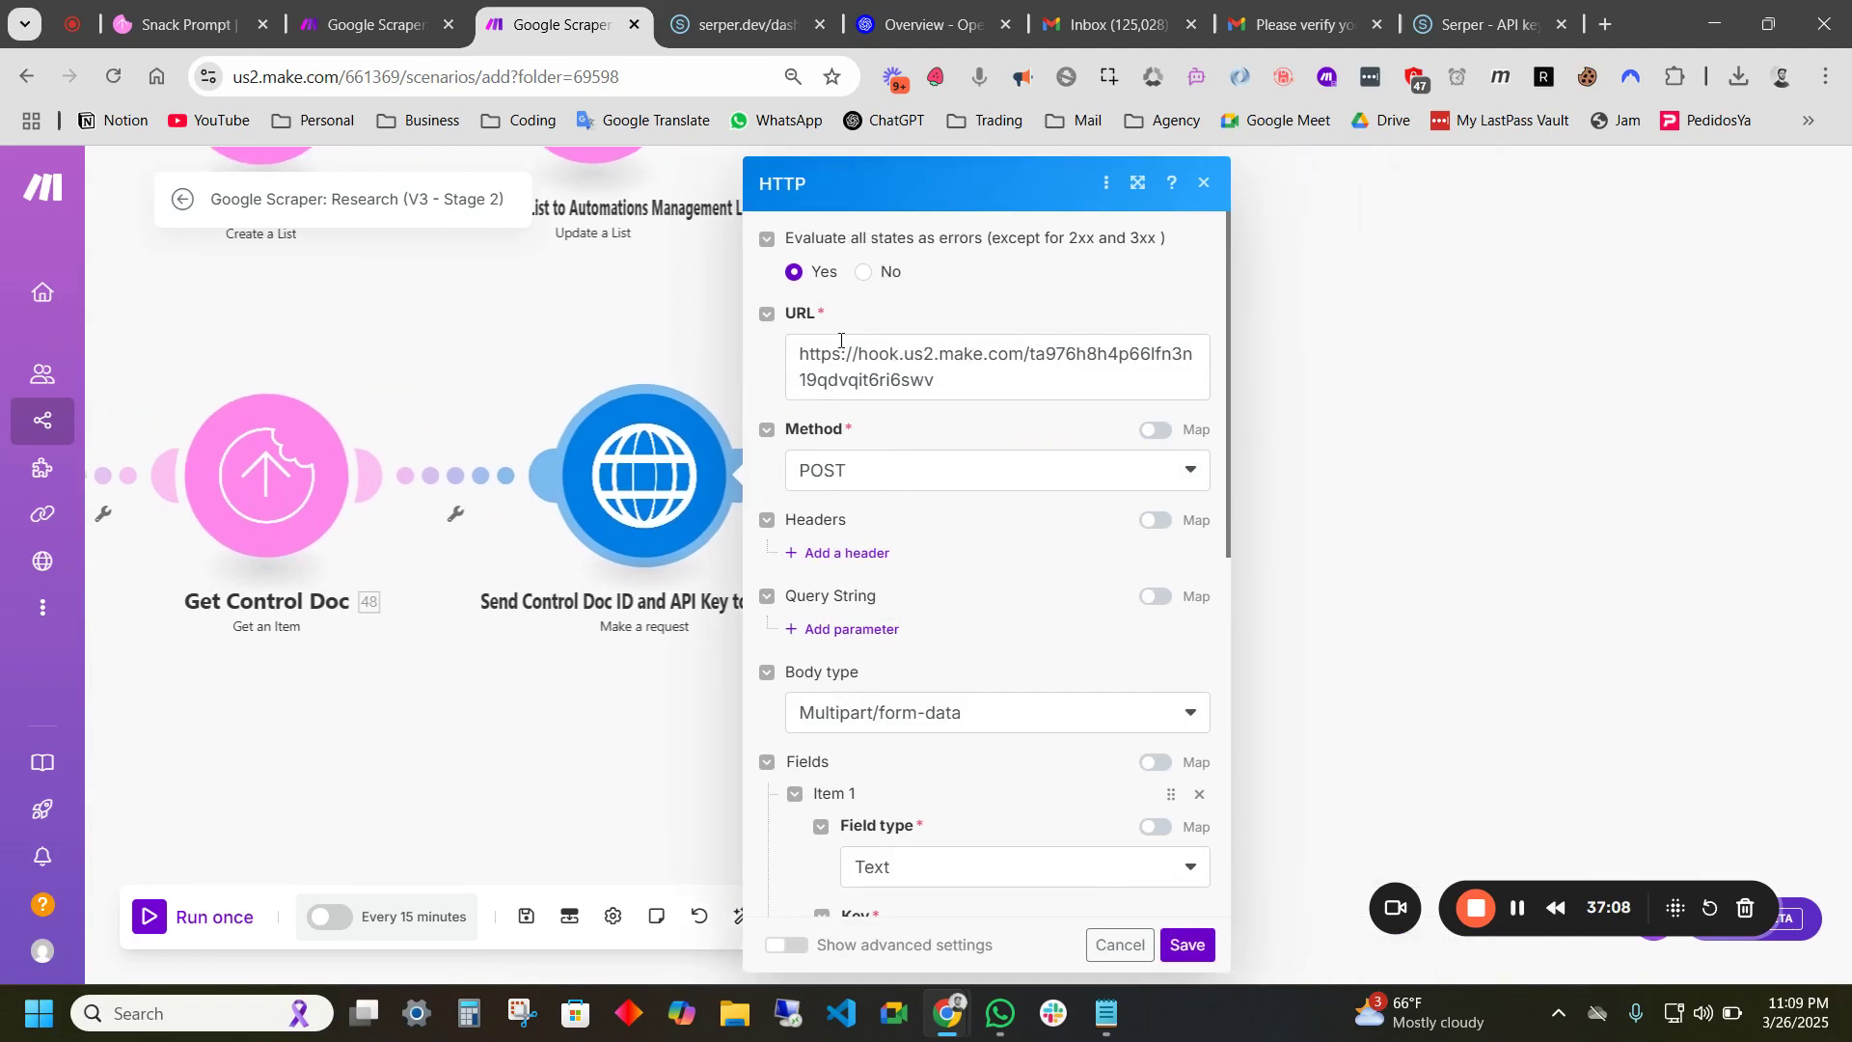
left_click(551, 363)
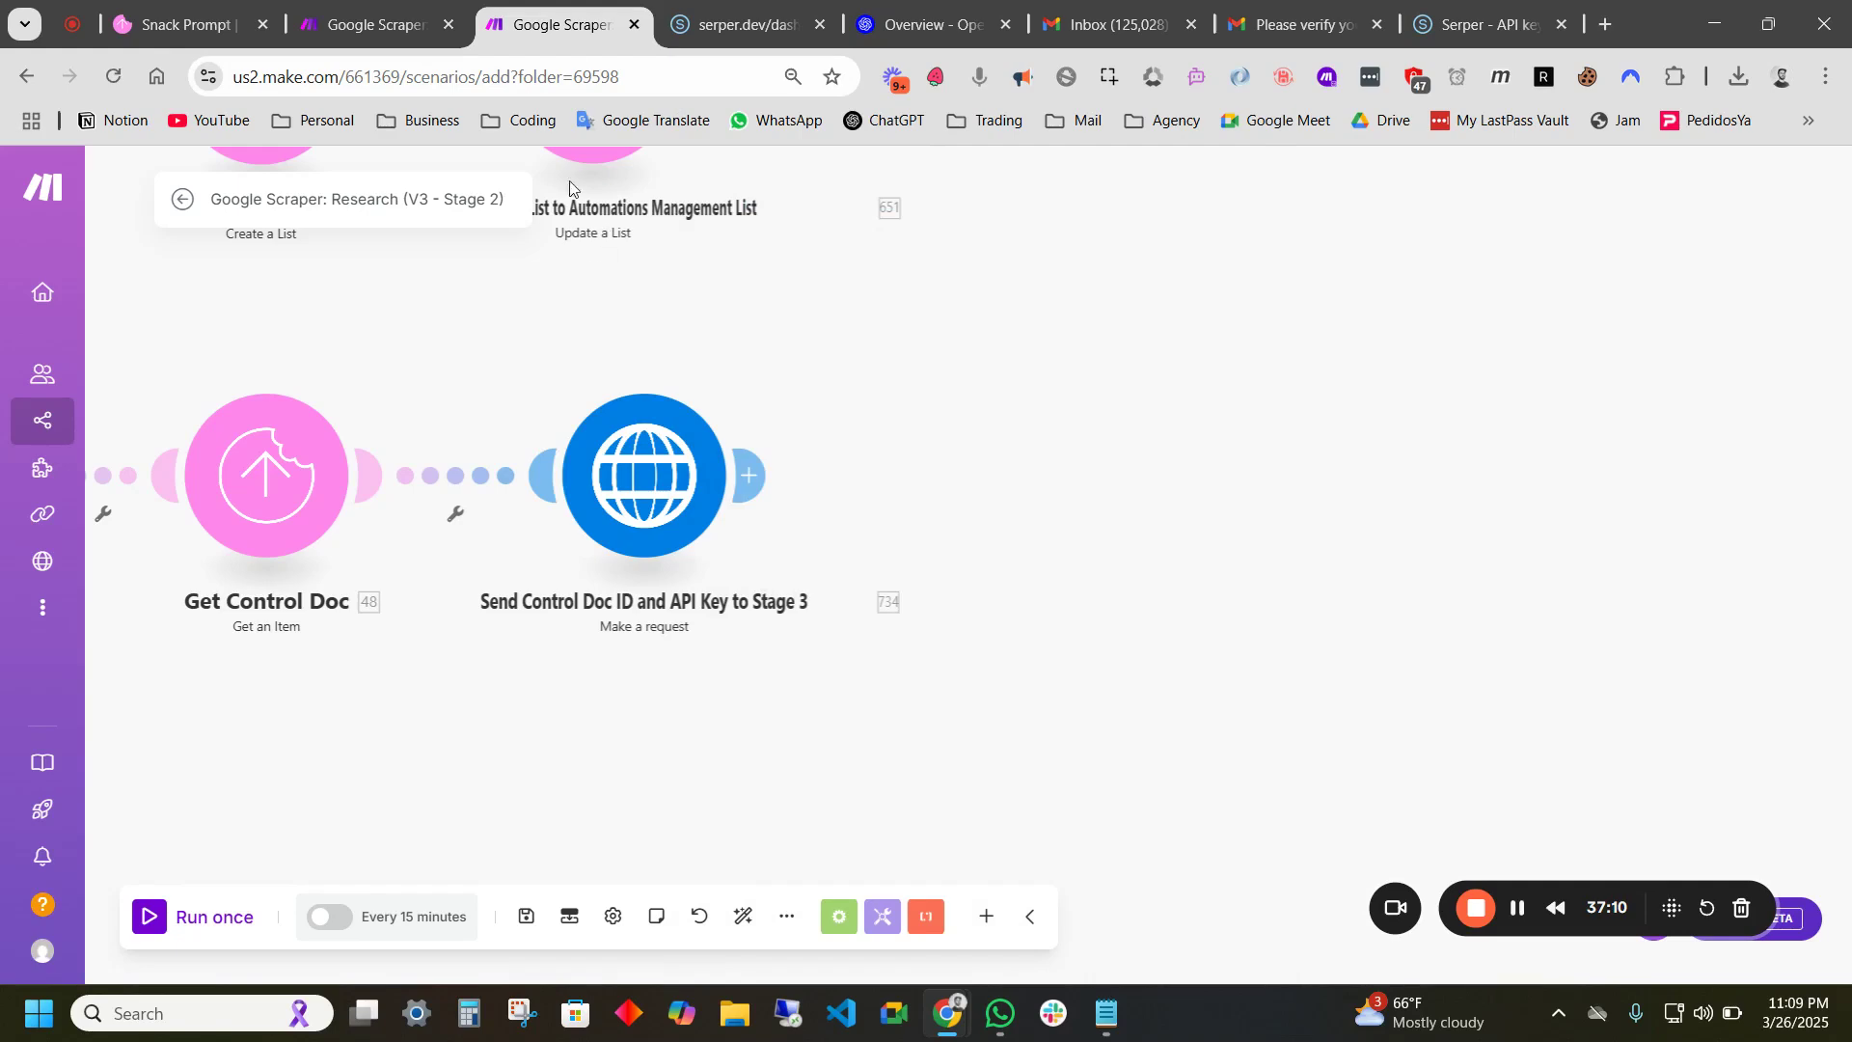
right_click(571, 40)
- Save the Stage 1 HTTP request settings and the scenario's unsaved changes
left_click(1215, 403)
left_click(383, 30)
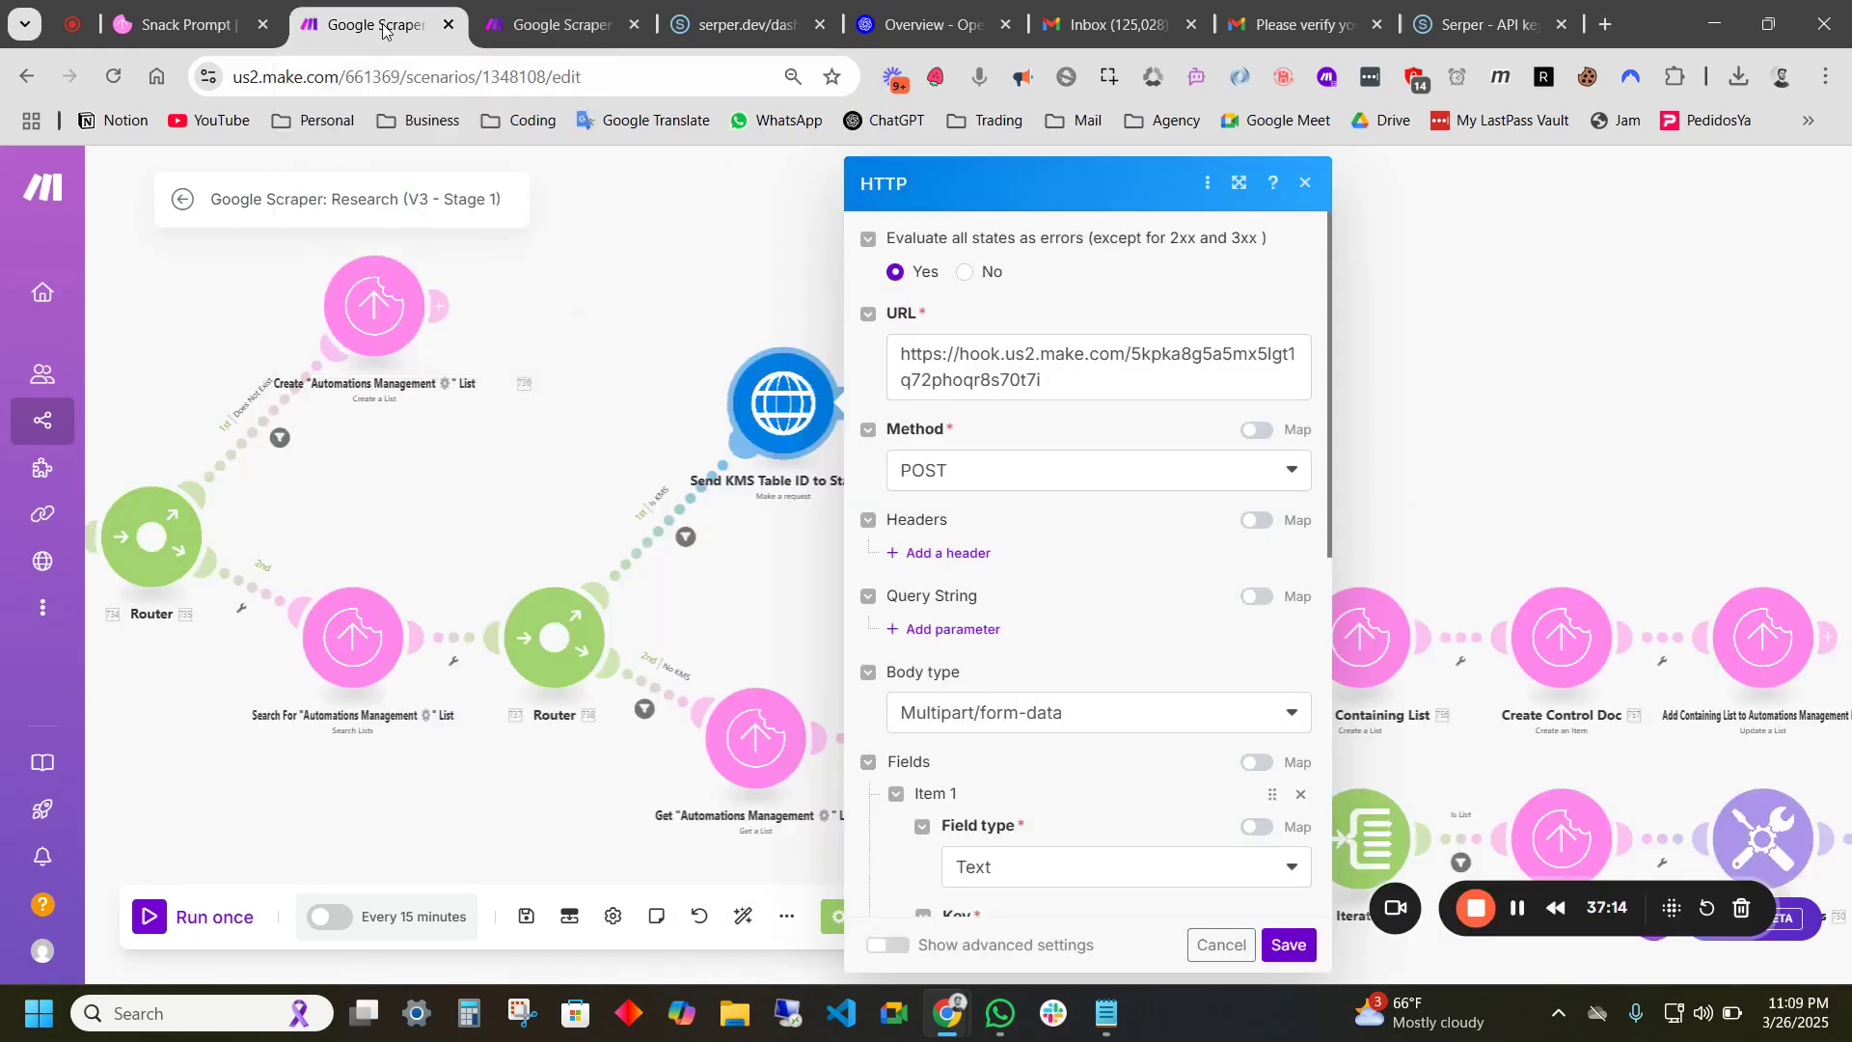
left_click(1299, 957)
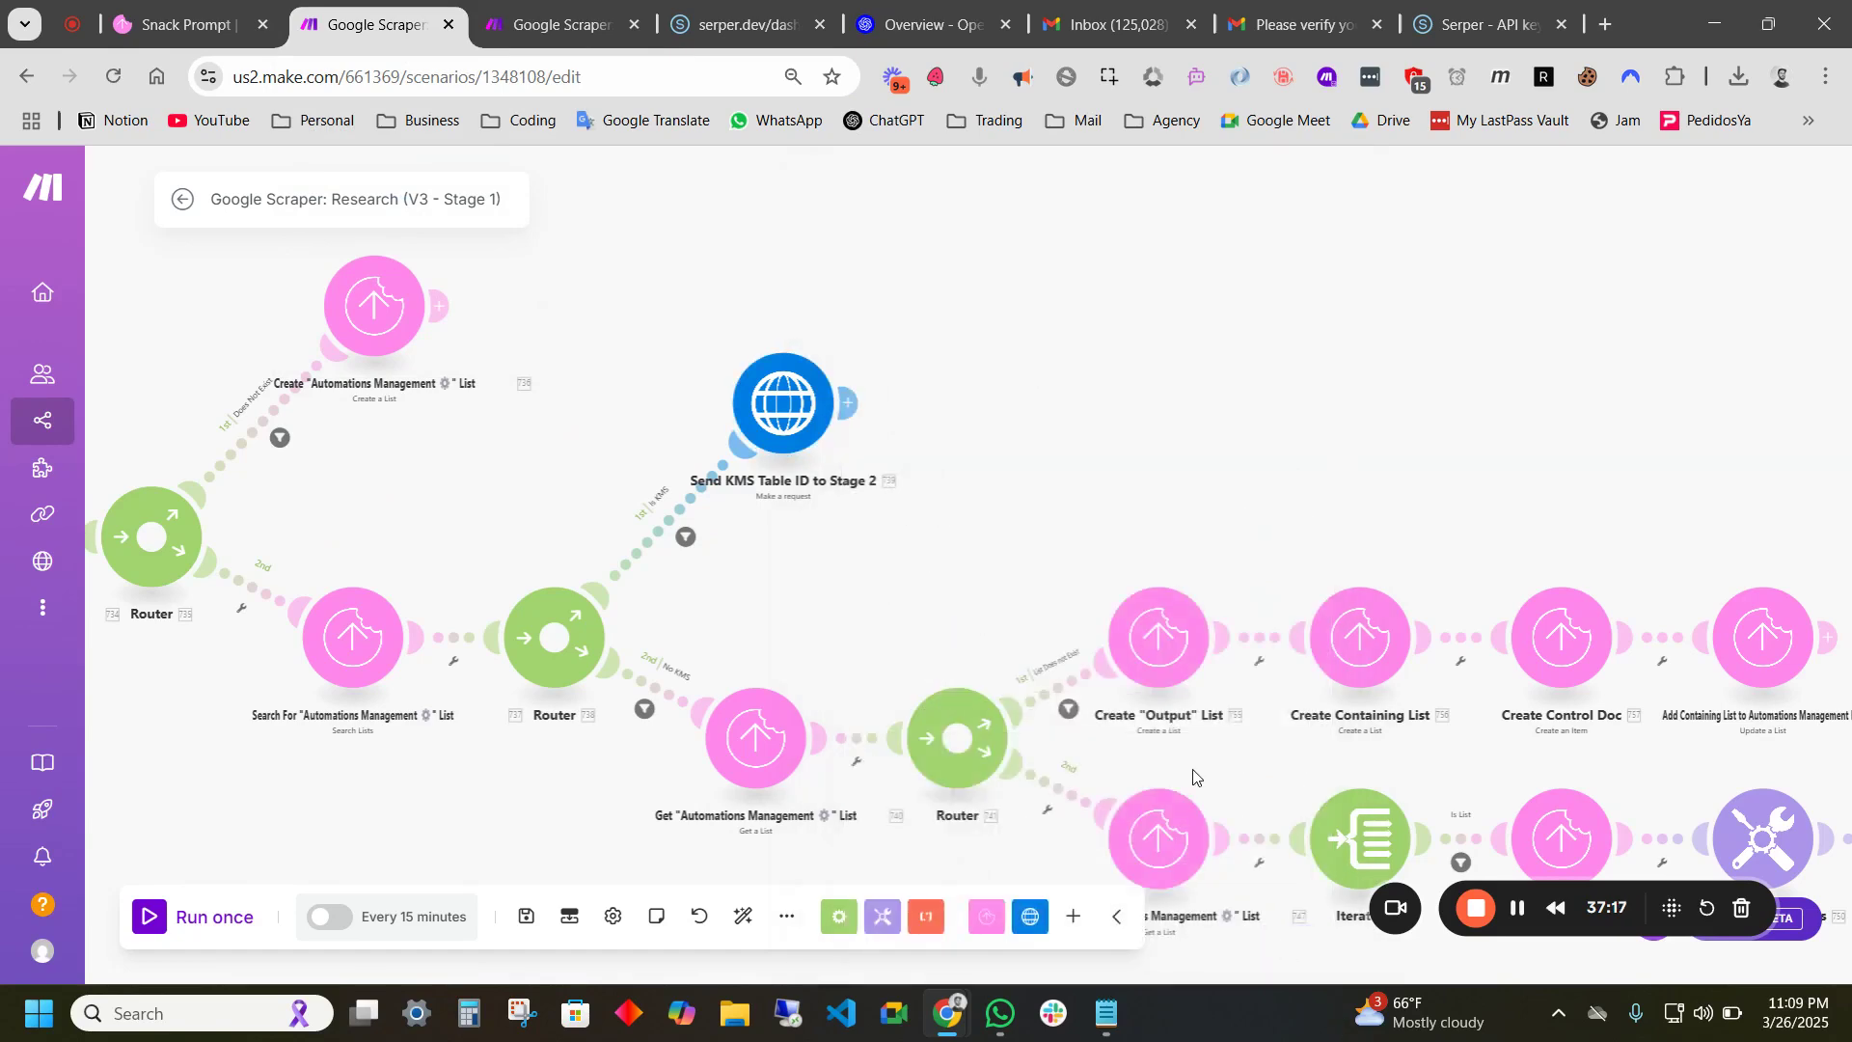
left_click_drag(1010, 457, 1190, 459)
scroll(1190, 459, "down", 2)
left_click_drag(763, 324, 485, 357)
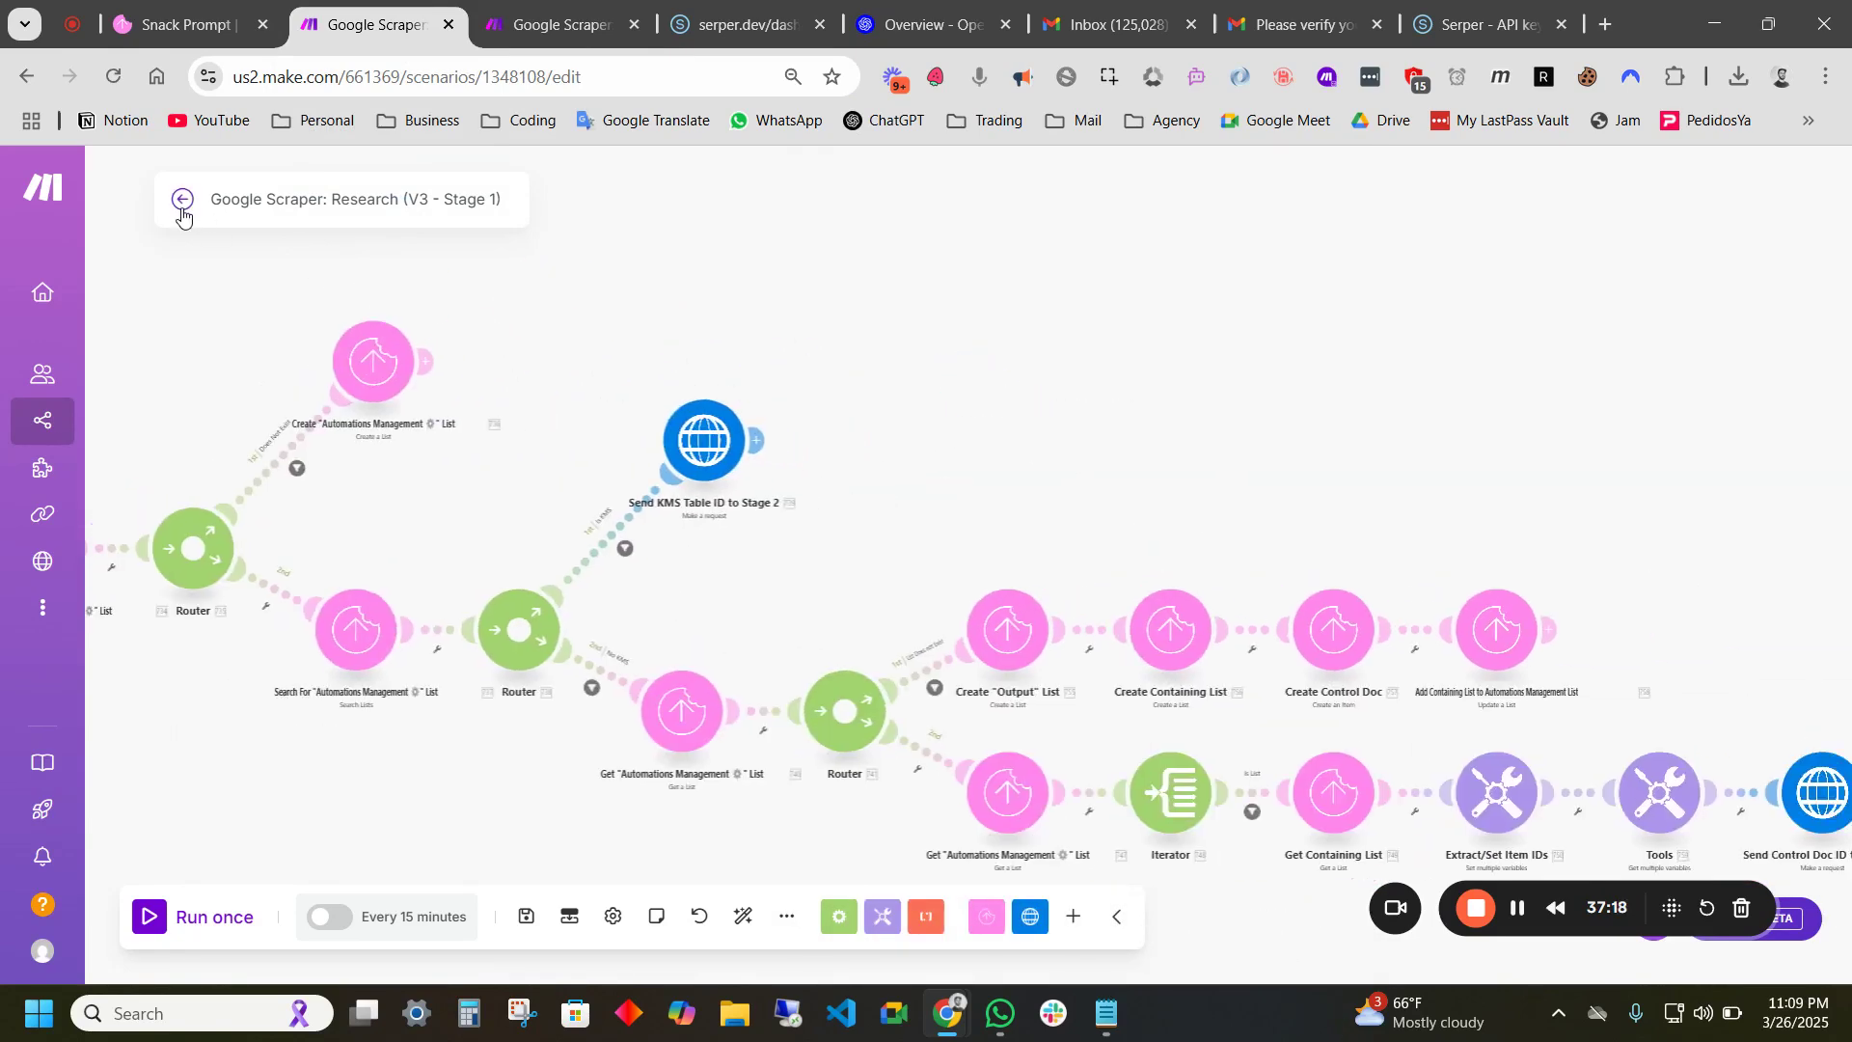
left_click(183, 201)
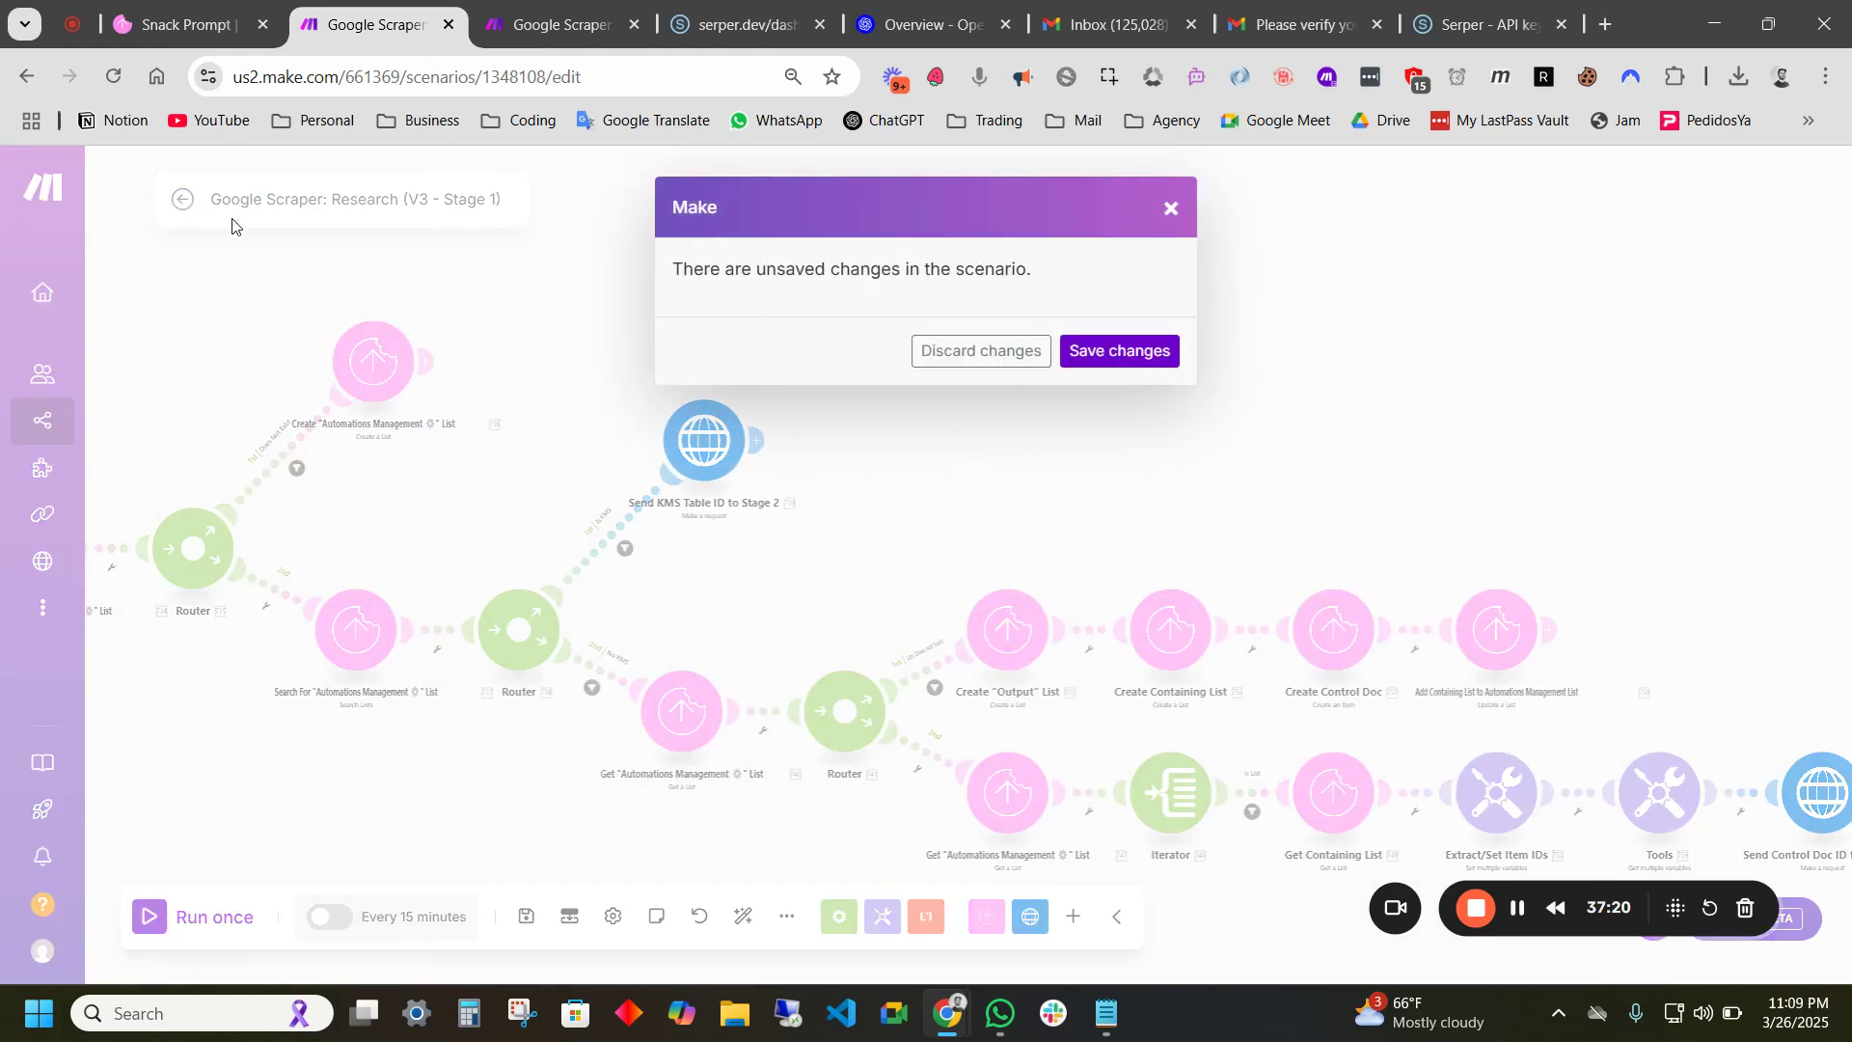
left_click(1074, 355)
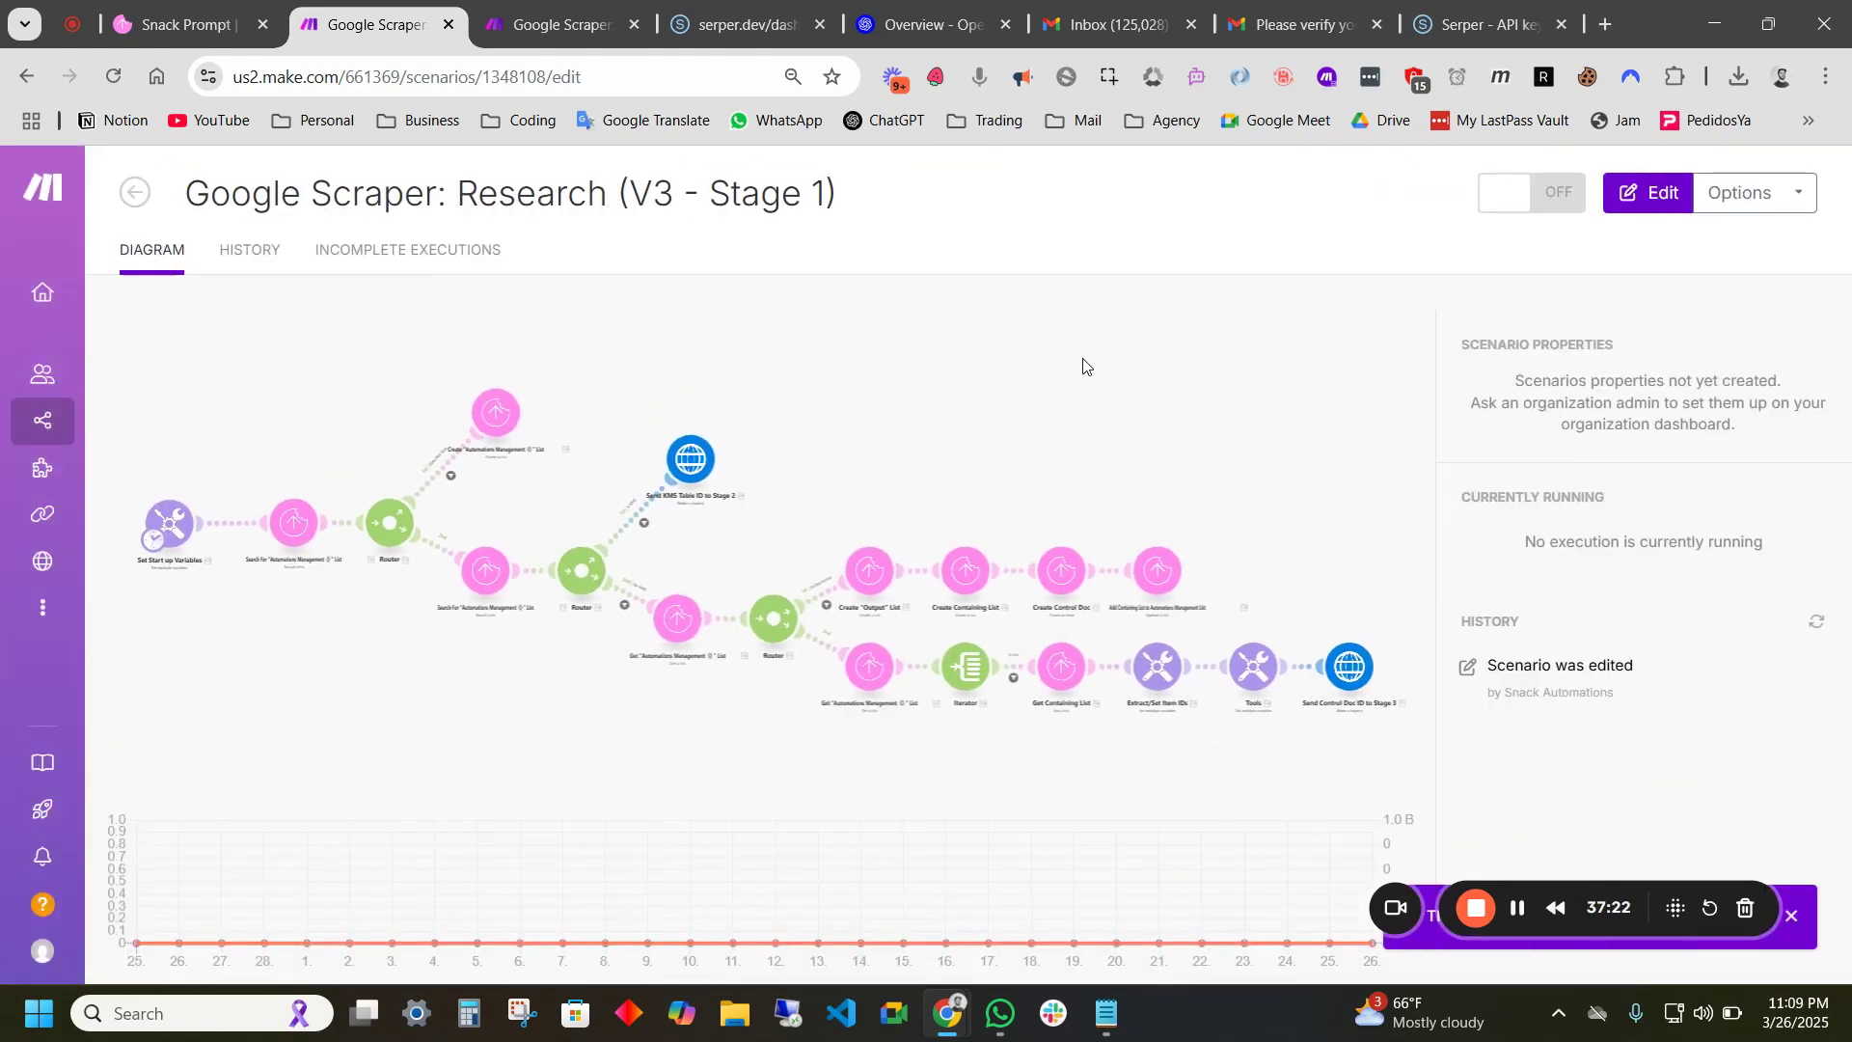
- Create a new scenario in the Demo folder from the Stage 3 blueprint file
left_click(135, 191)
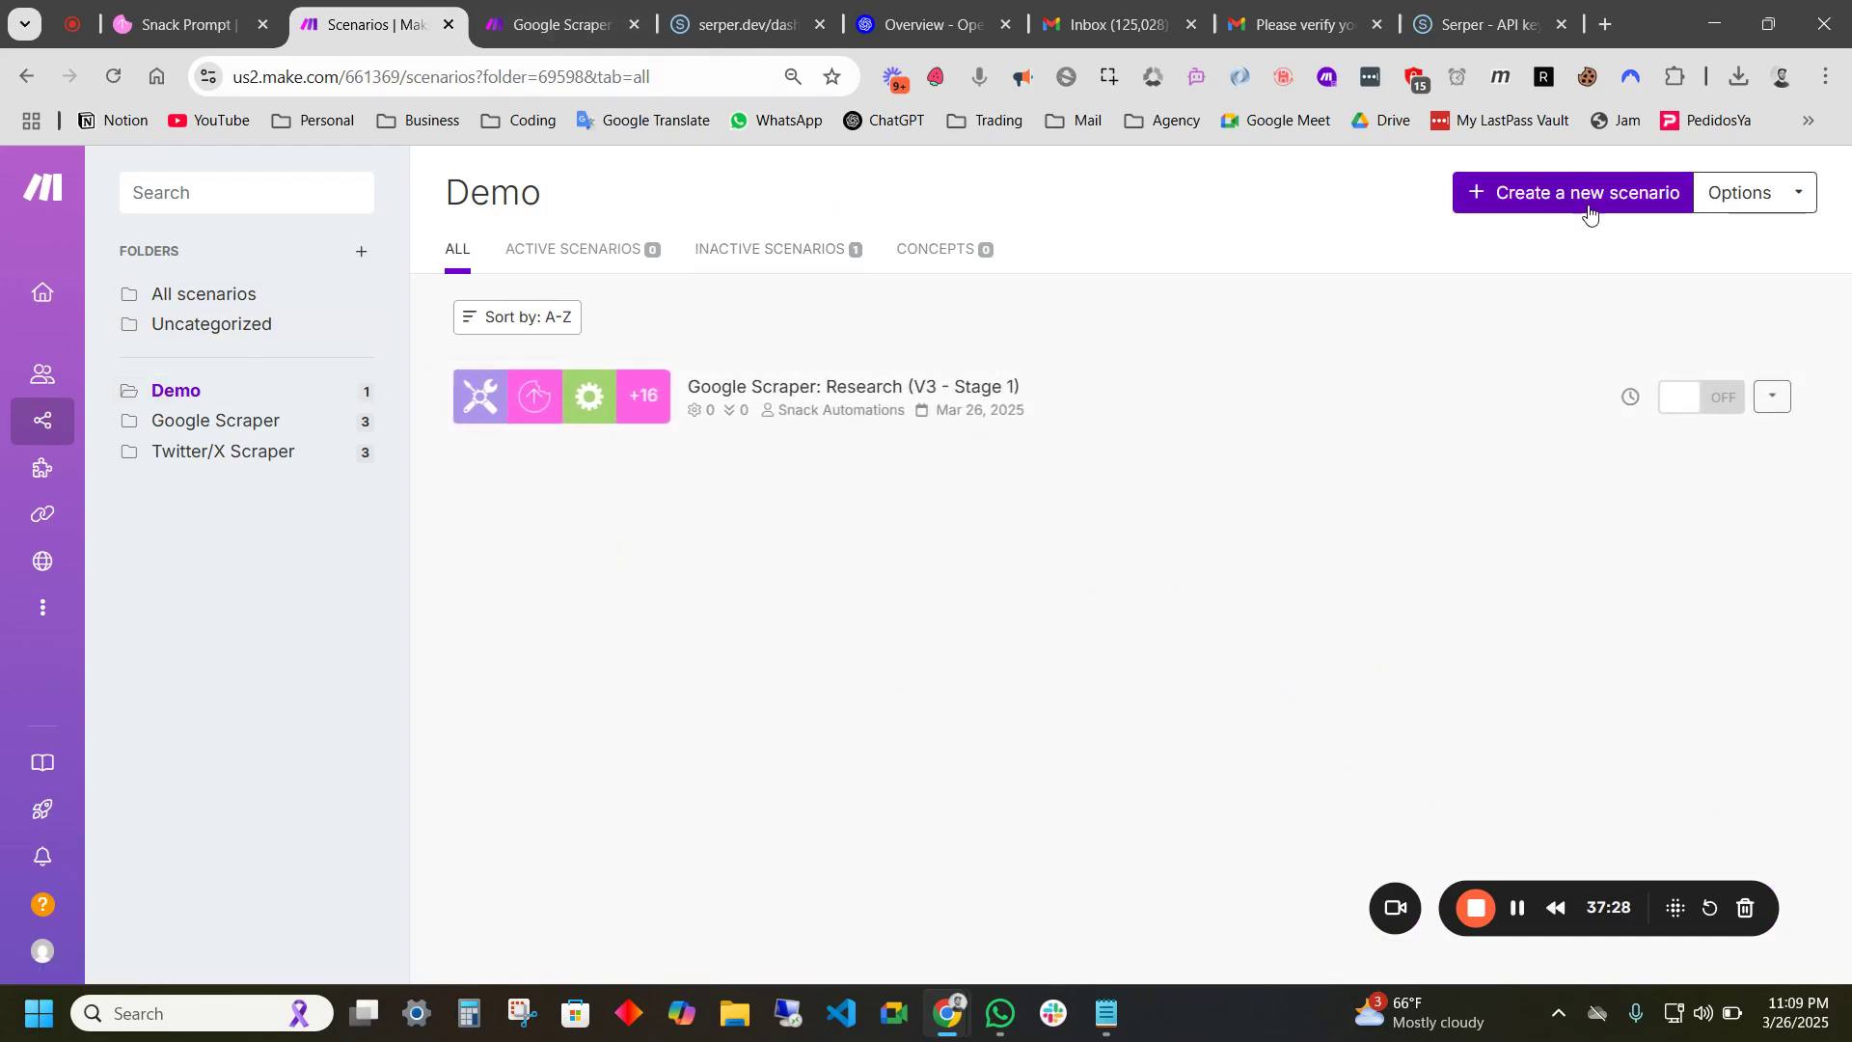
left_click(1559, 206)
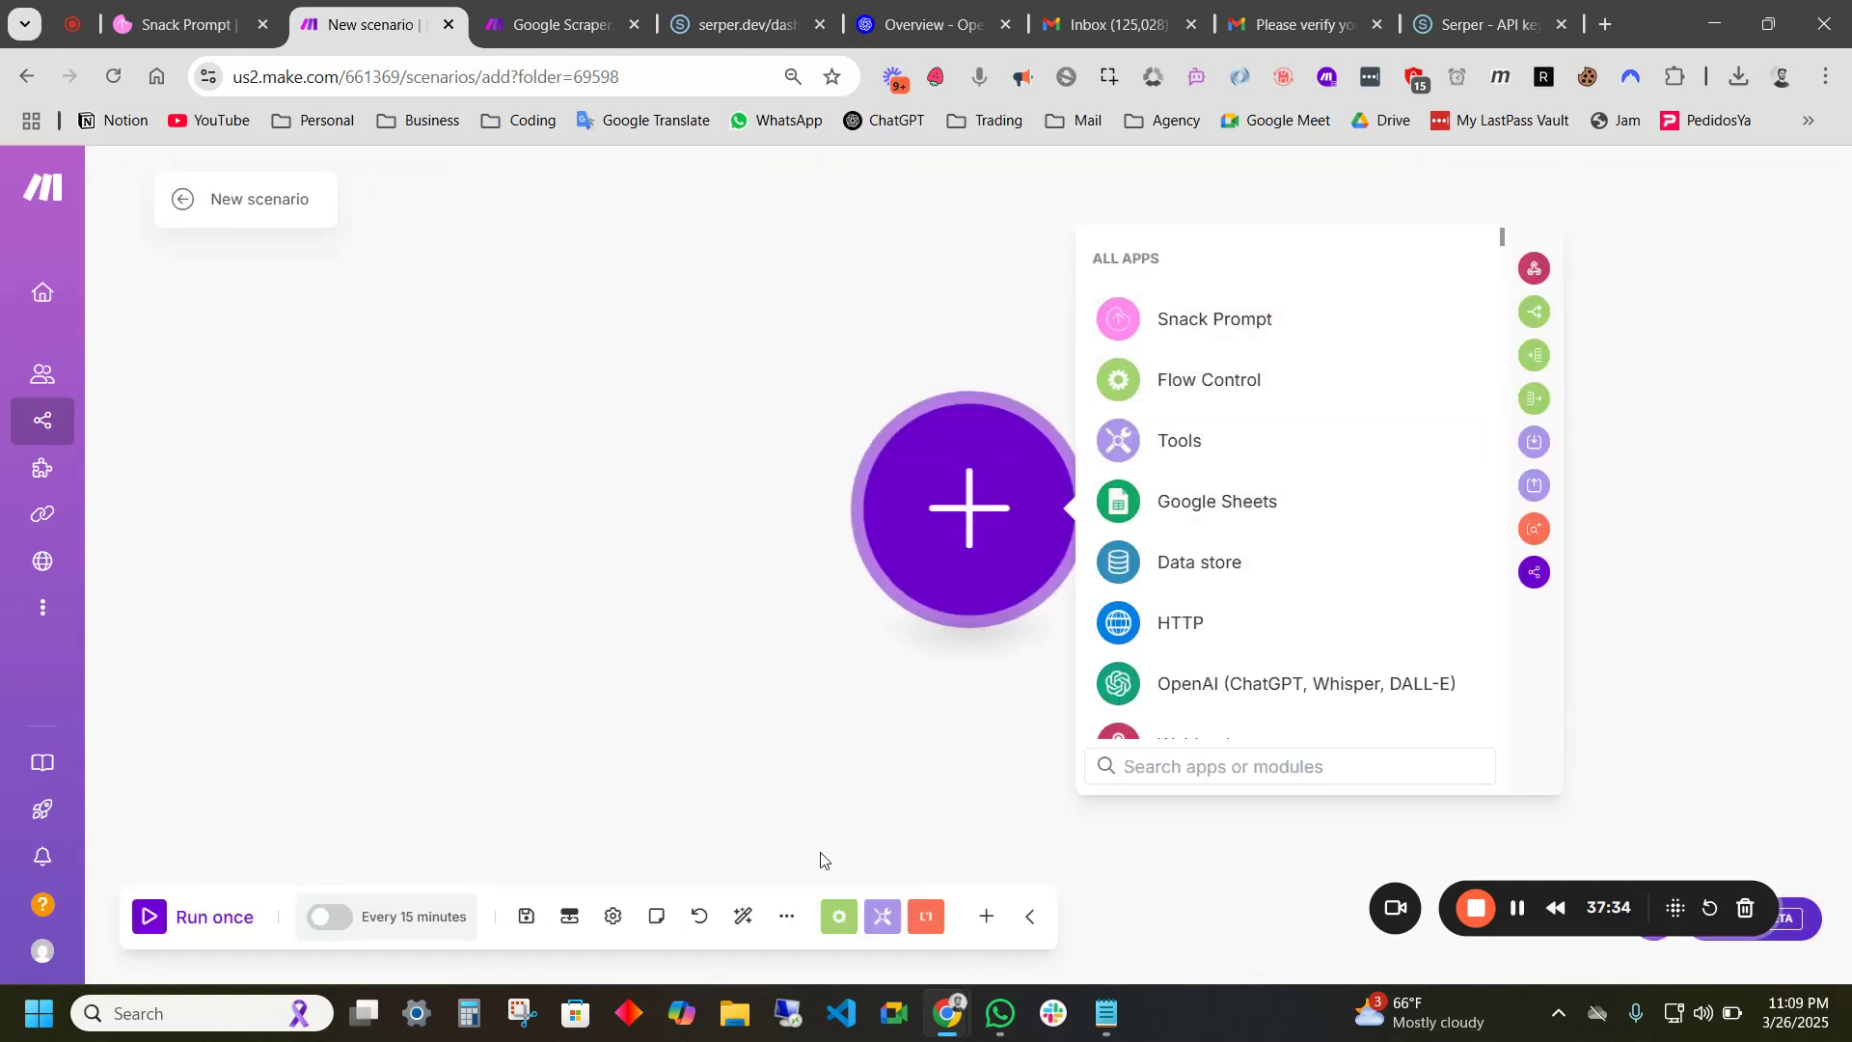
left_click(787, 916)
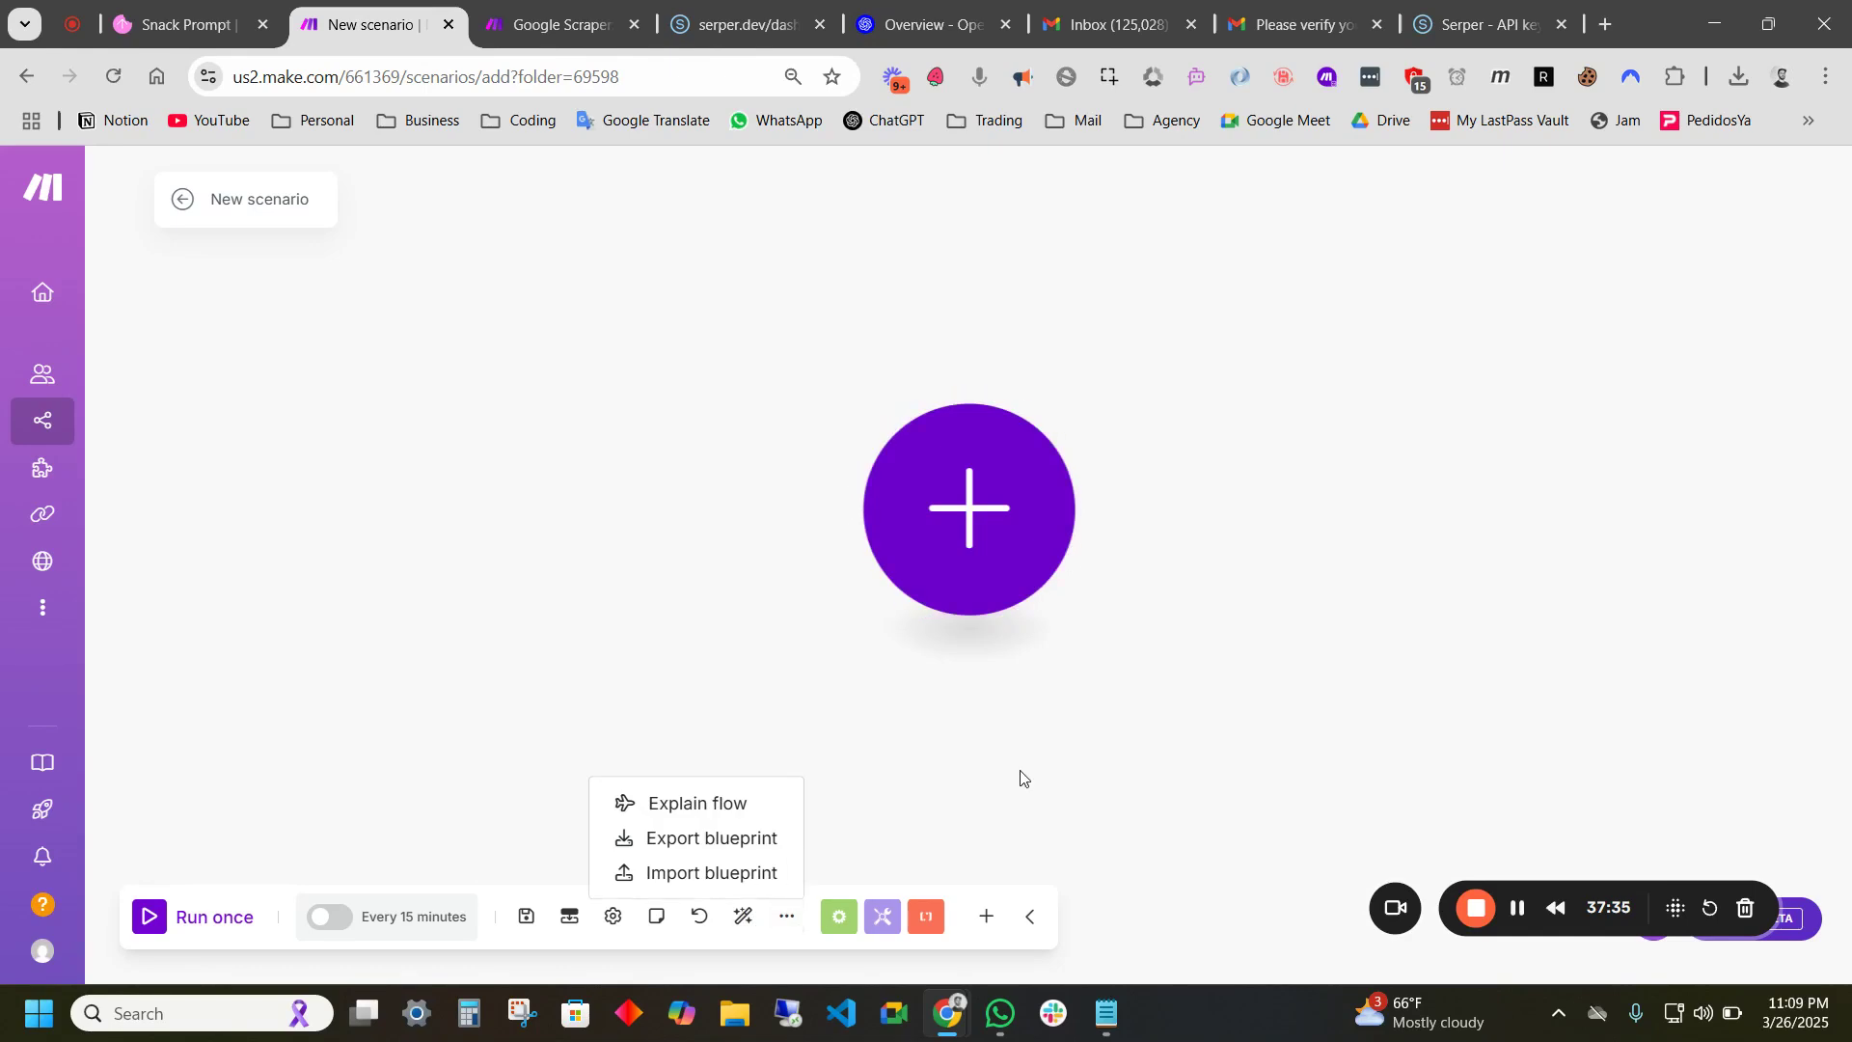
left_click(707, 873)
left_click(799, 595)
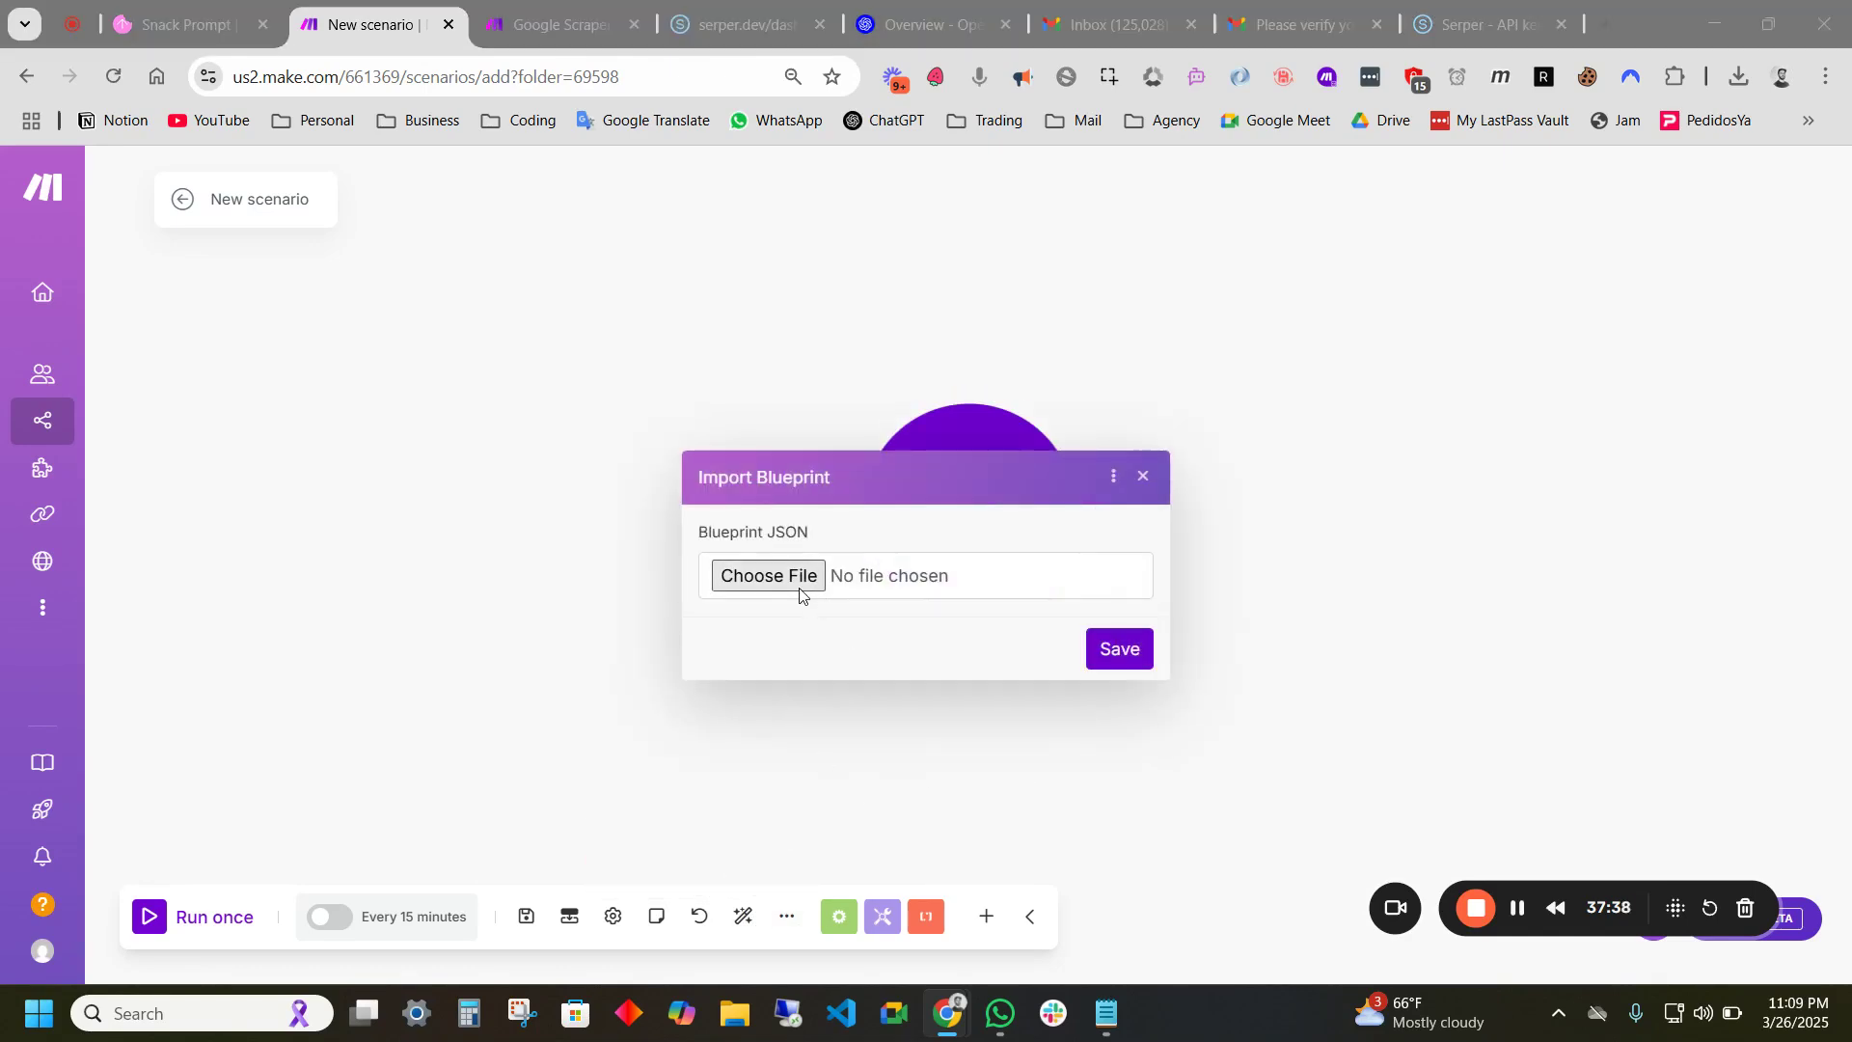
left_click(885, 578)
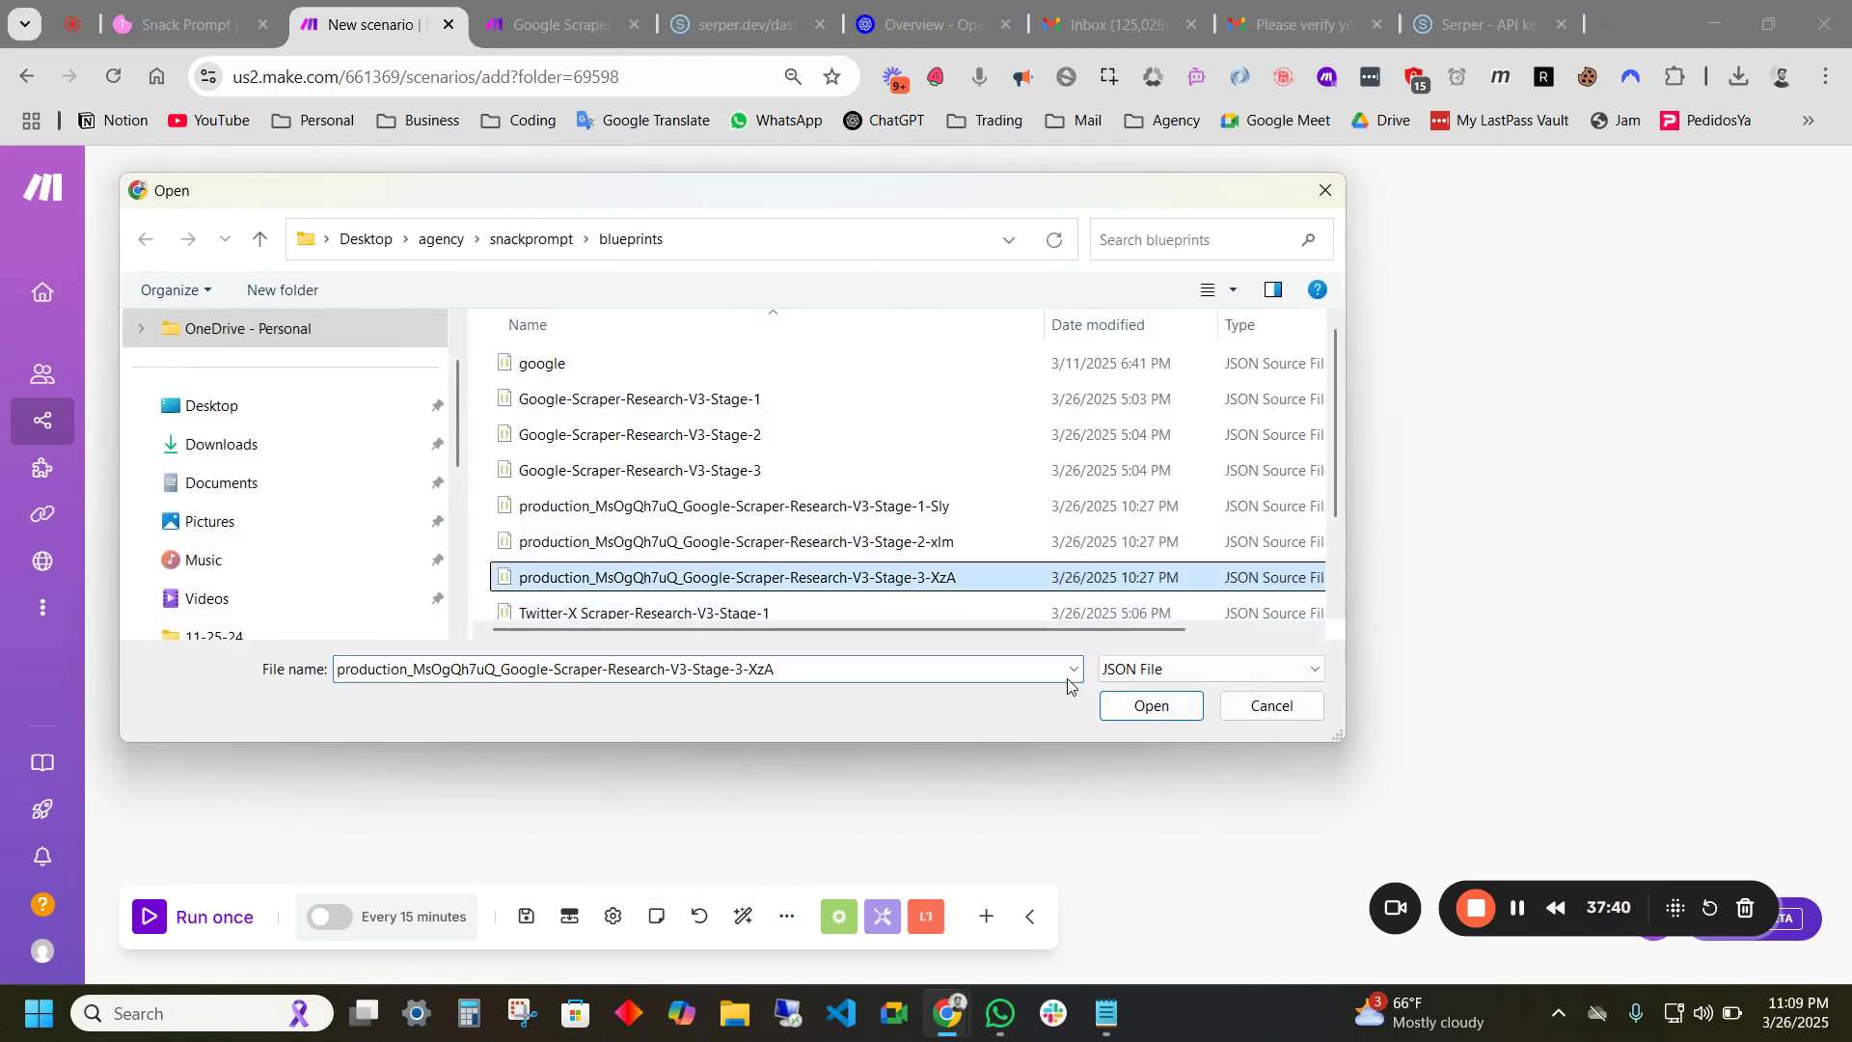
left_click(1179, 712)
left_click(1119, 646)
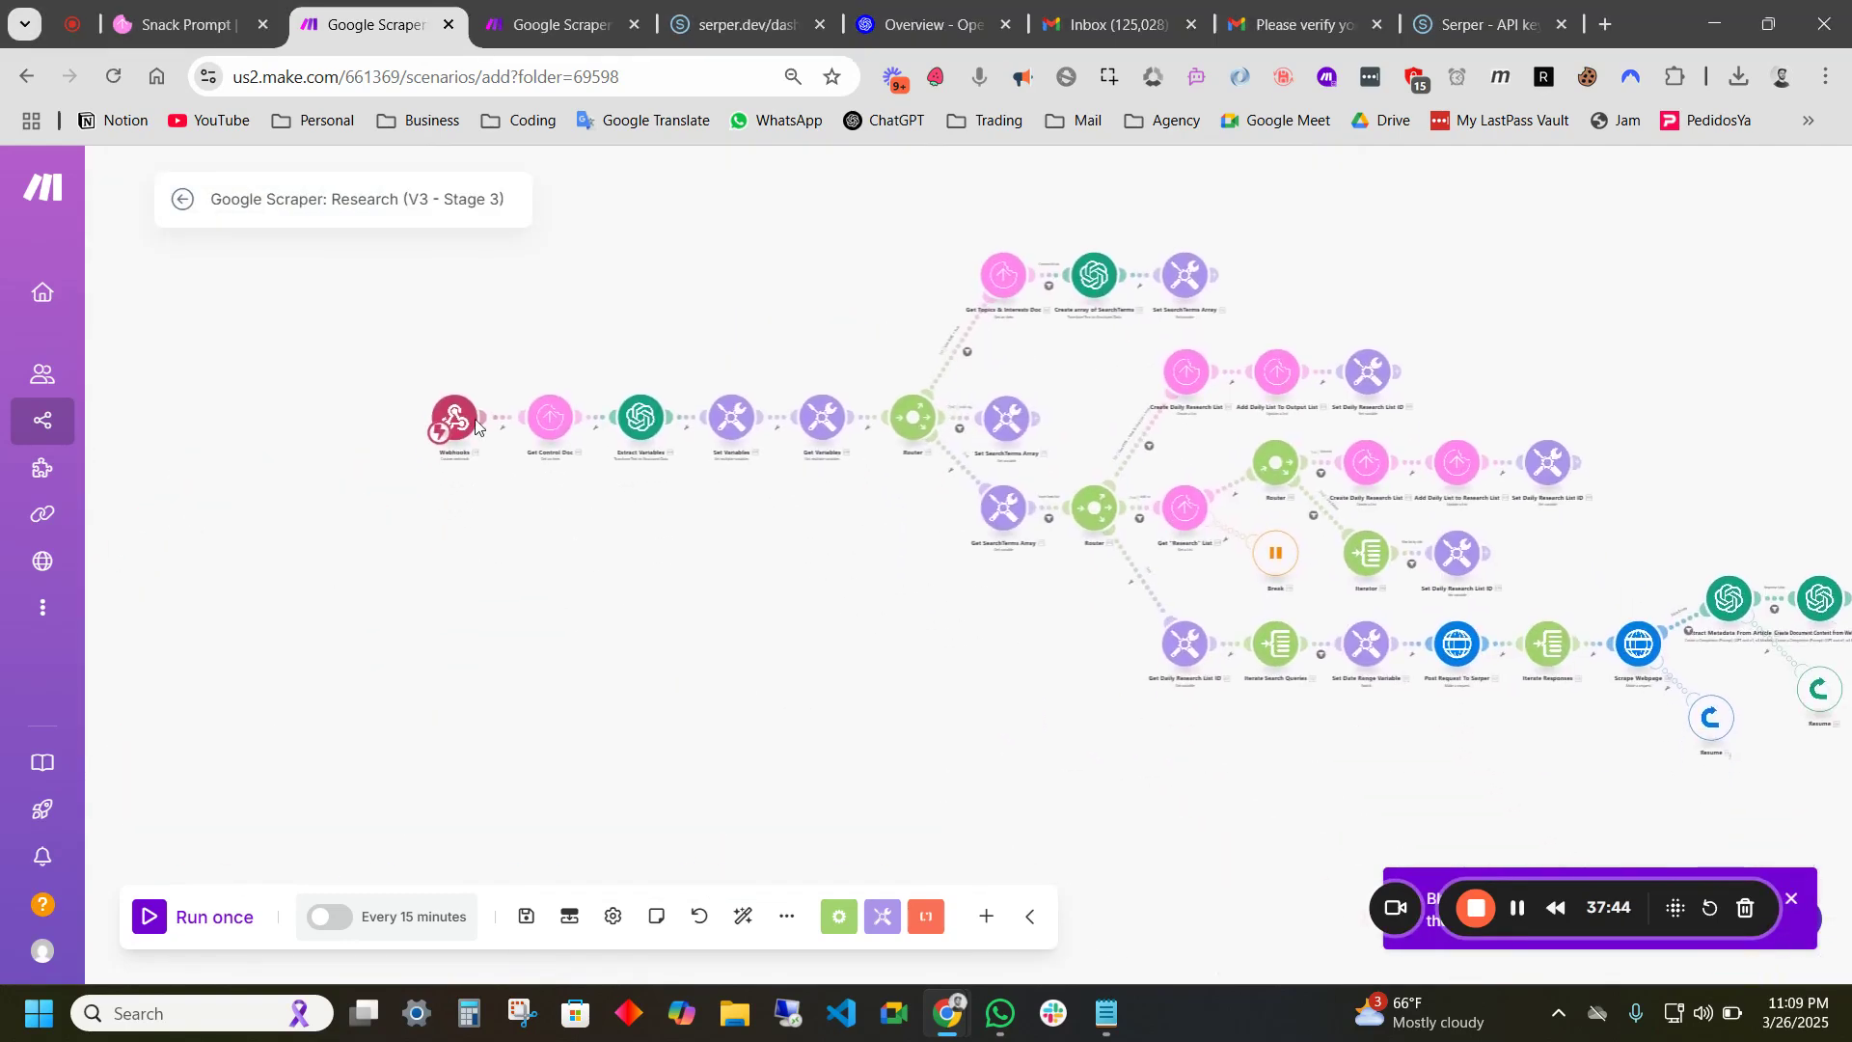
- Add the webhook 'Google Scraper Stage 3 Trigger' to the Stage 3 trigger and copy its address
left_click(483, 436)
left_click(807, 406)
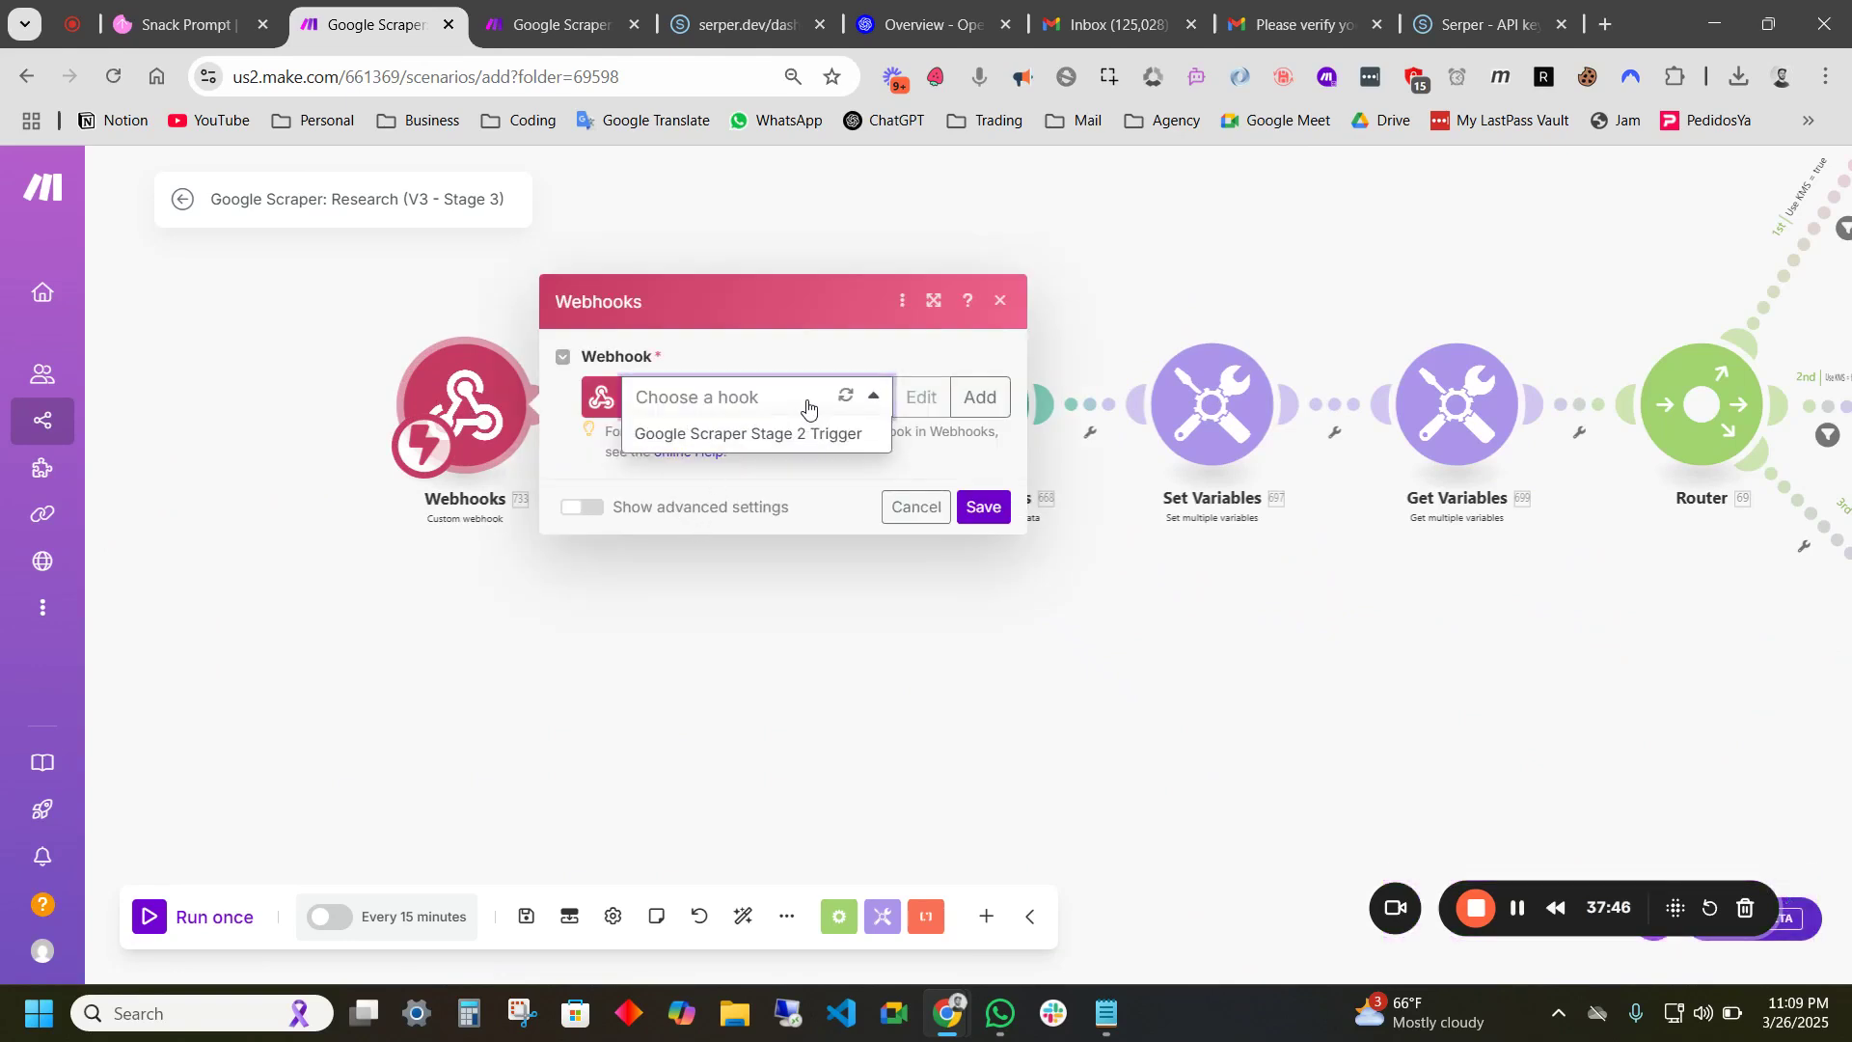
left_click(980, 397)
left_click_drag(1345, 310, 1030, 307)
type("G")
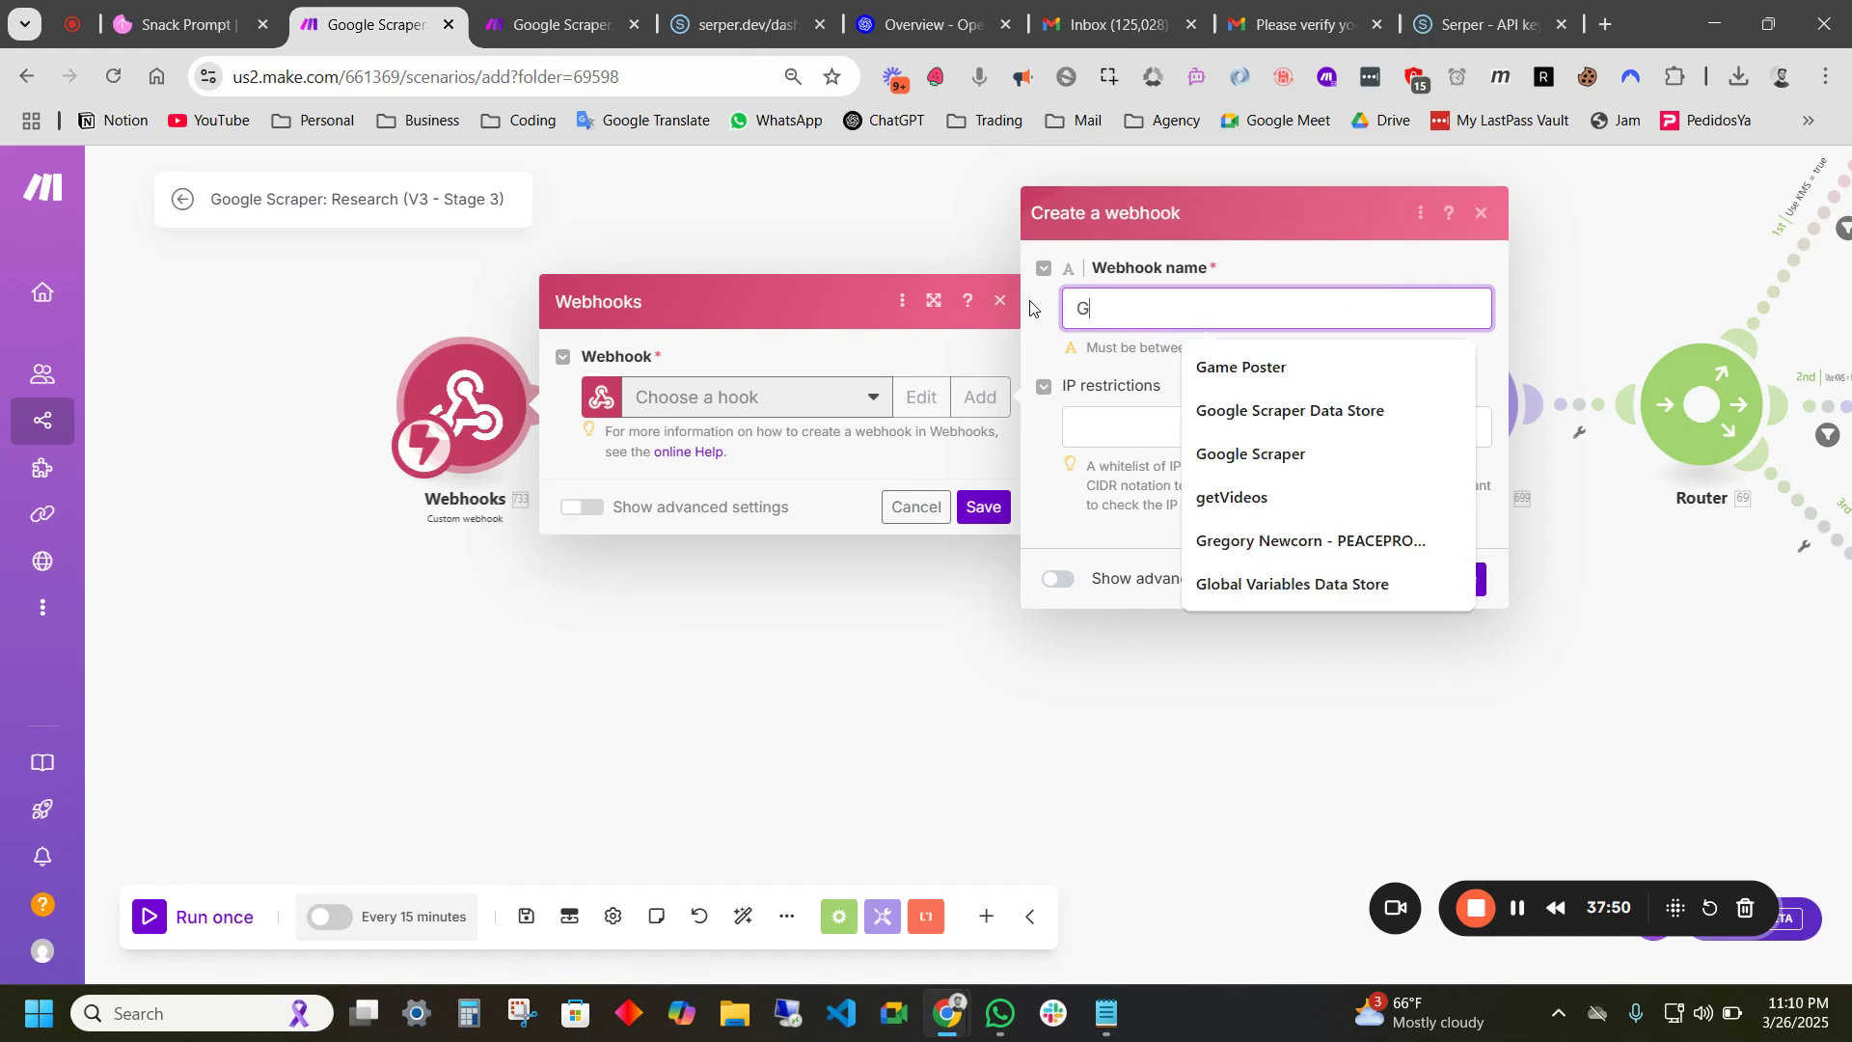
type("oogle Scrap")
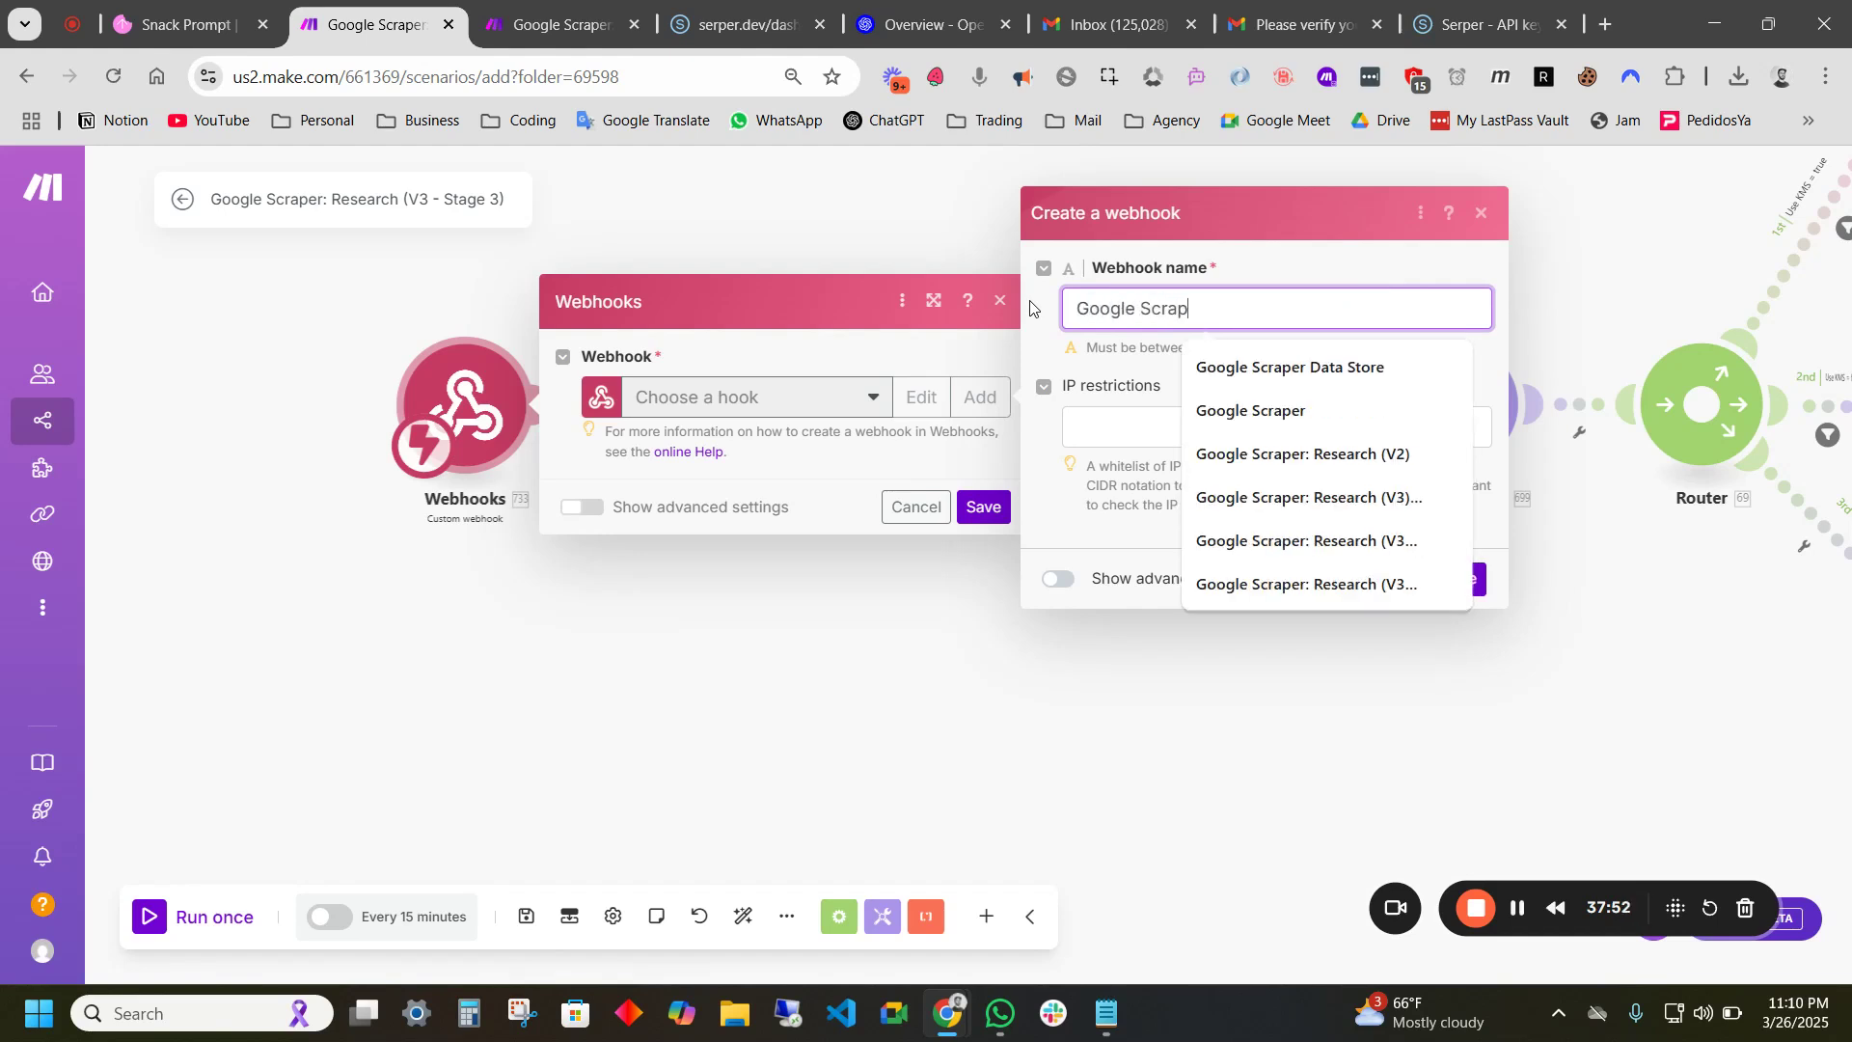
type("er Stage 3 Trigger")
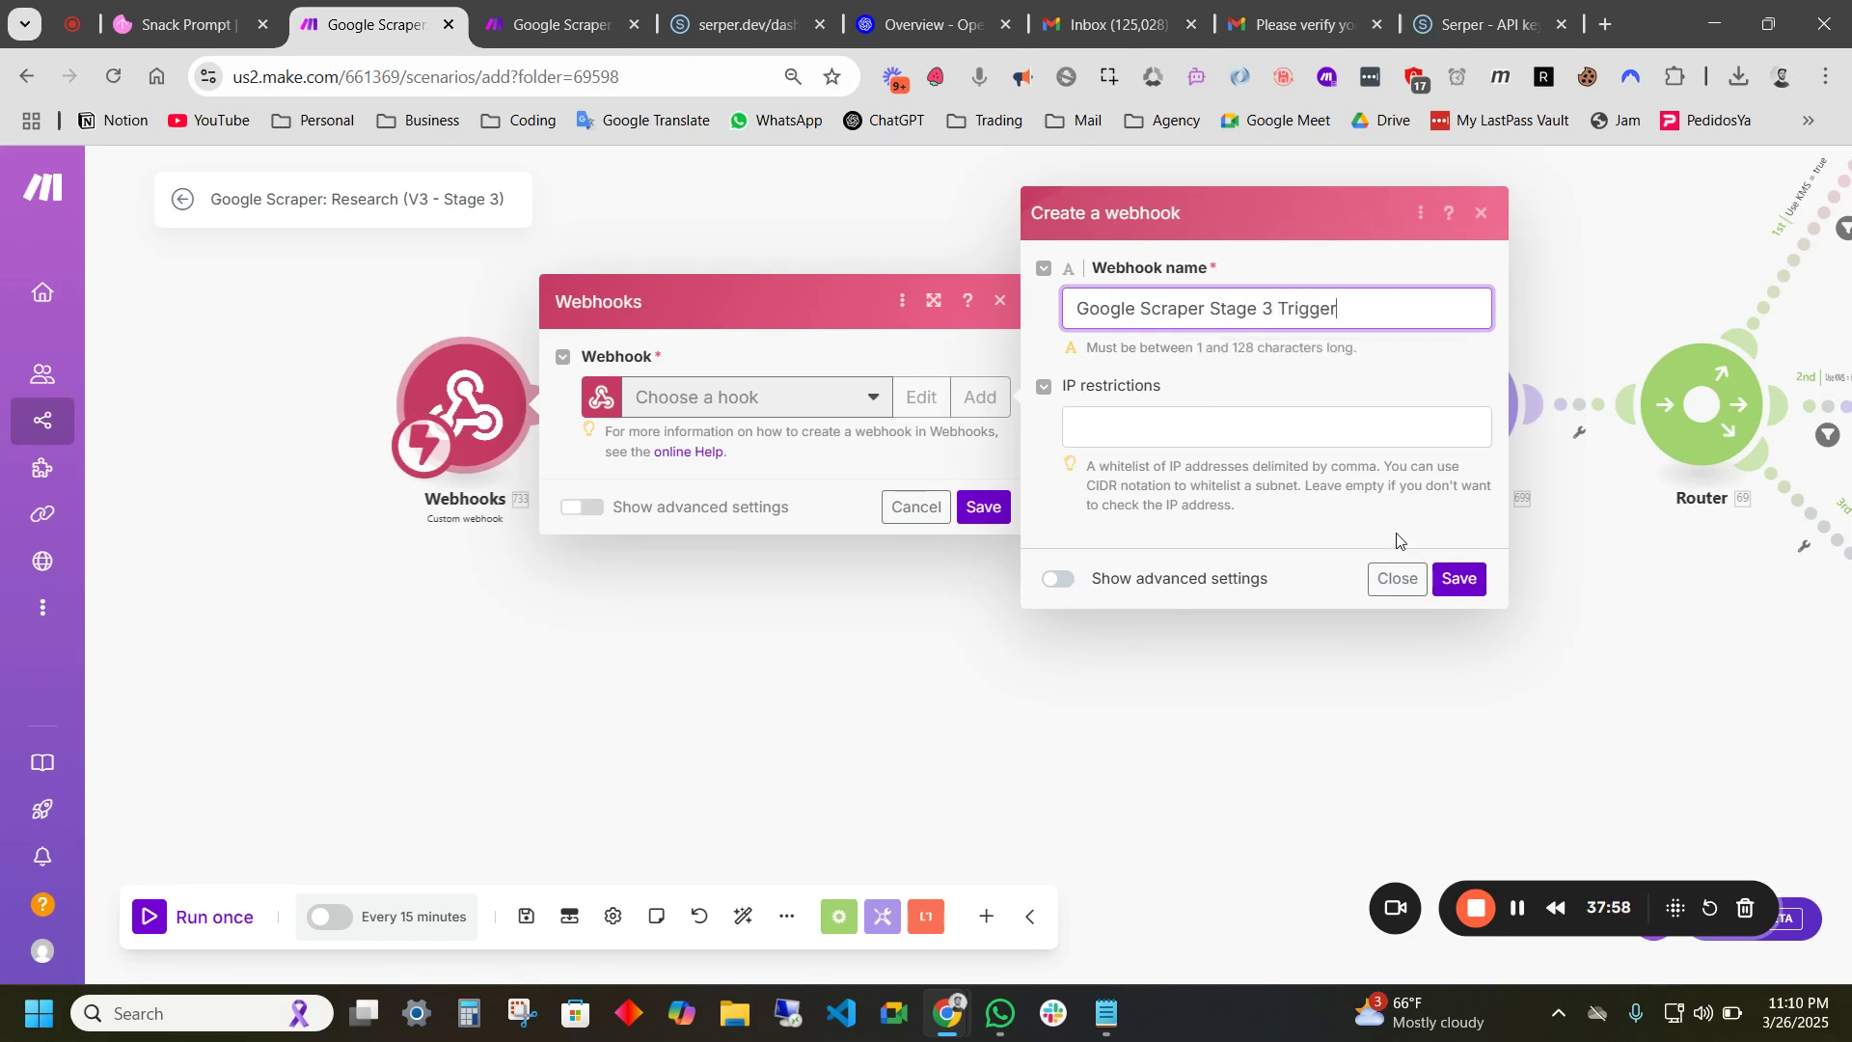
left_click(1458, 579)
left_click(899, 484)
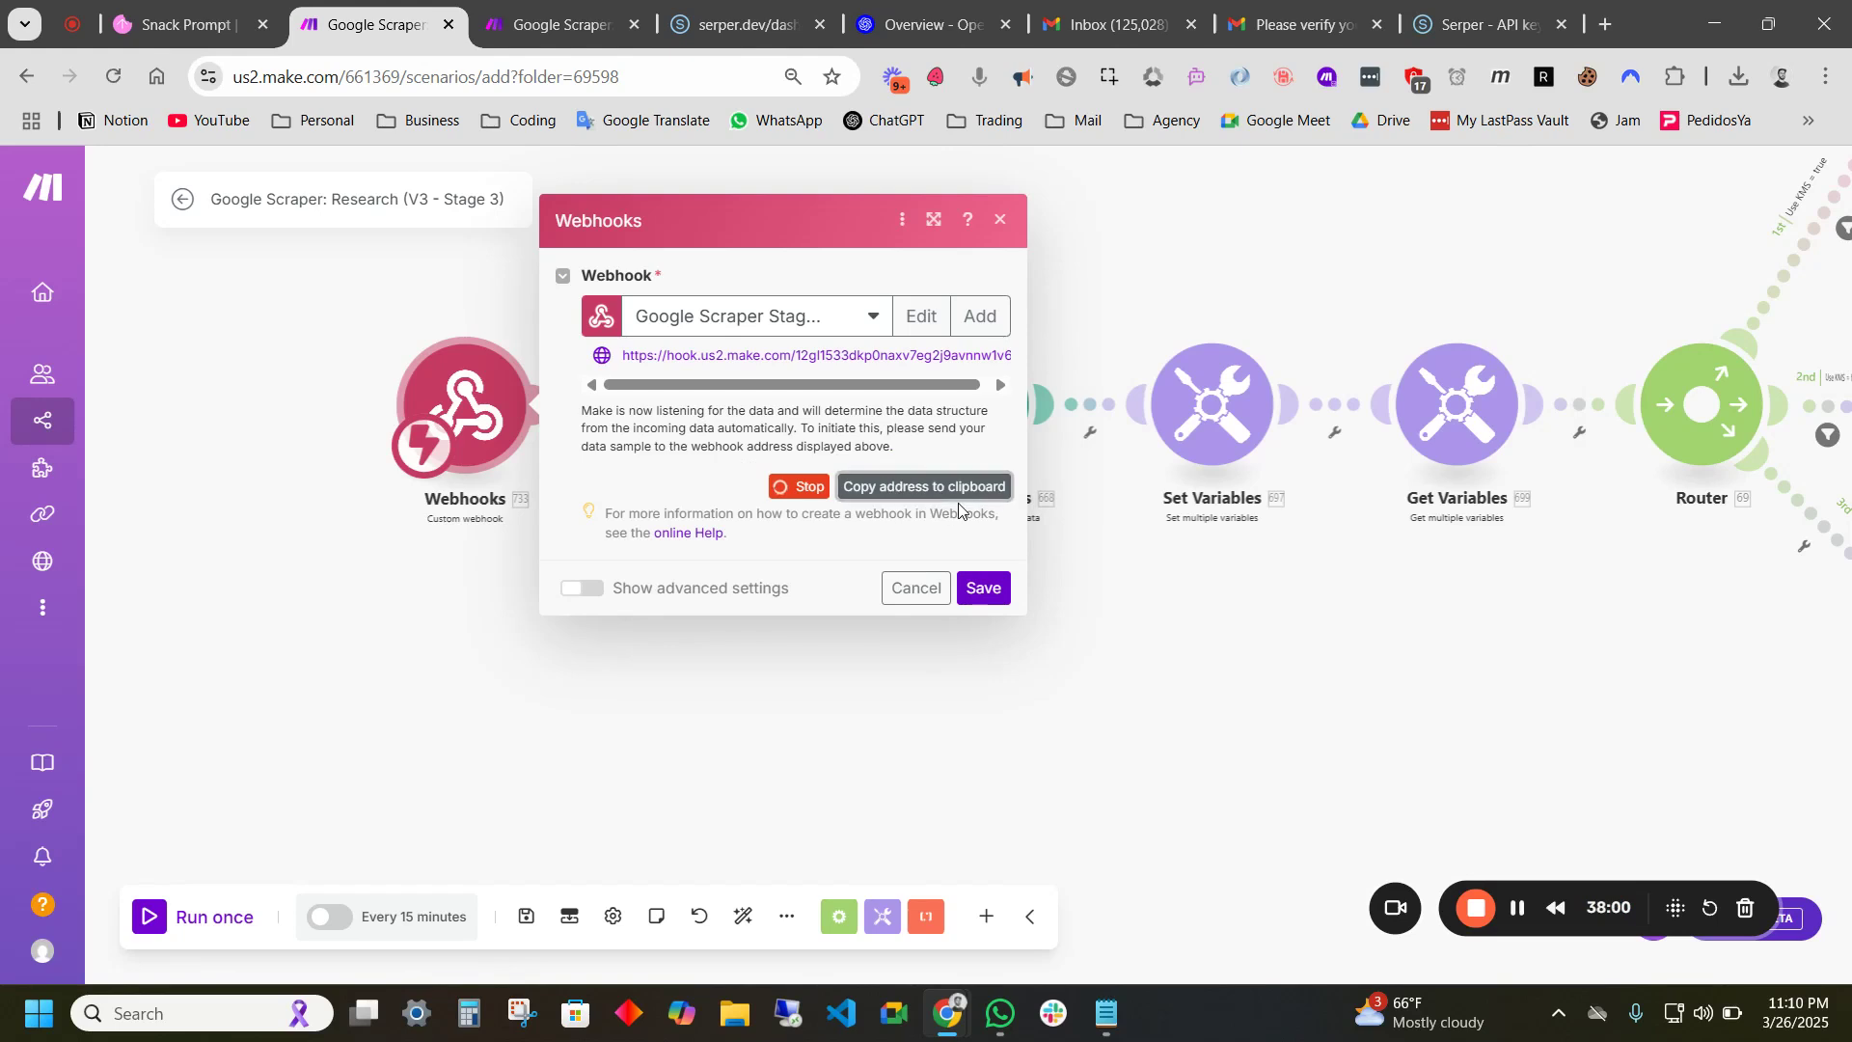
- Point the Stage 2 'Send Control Doc ID and API Key to Stage 3' request at the new webhook; save
left_click(559, 19)
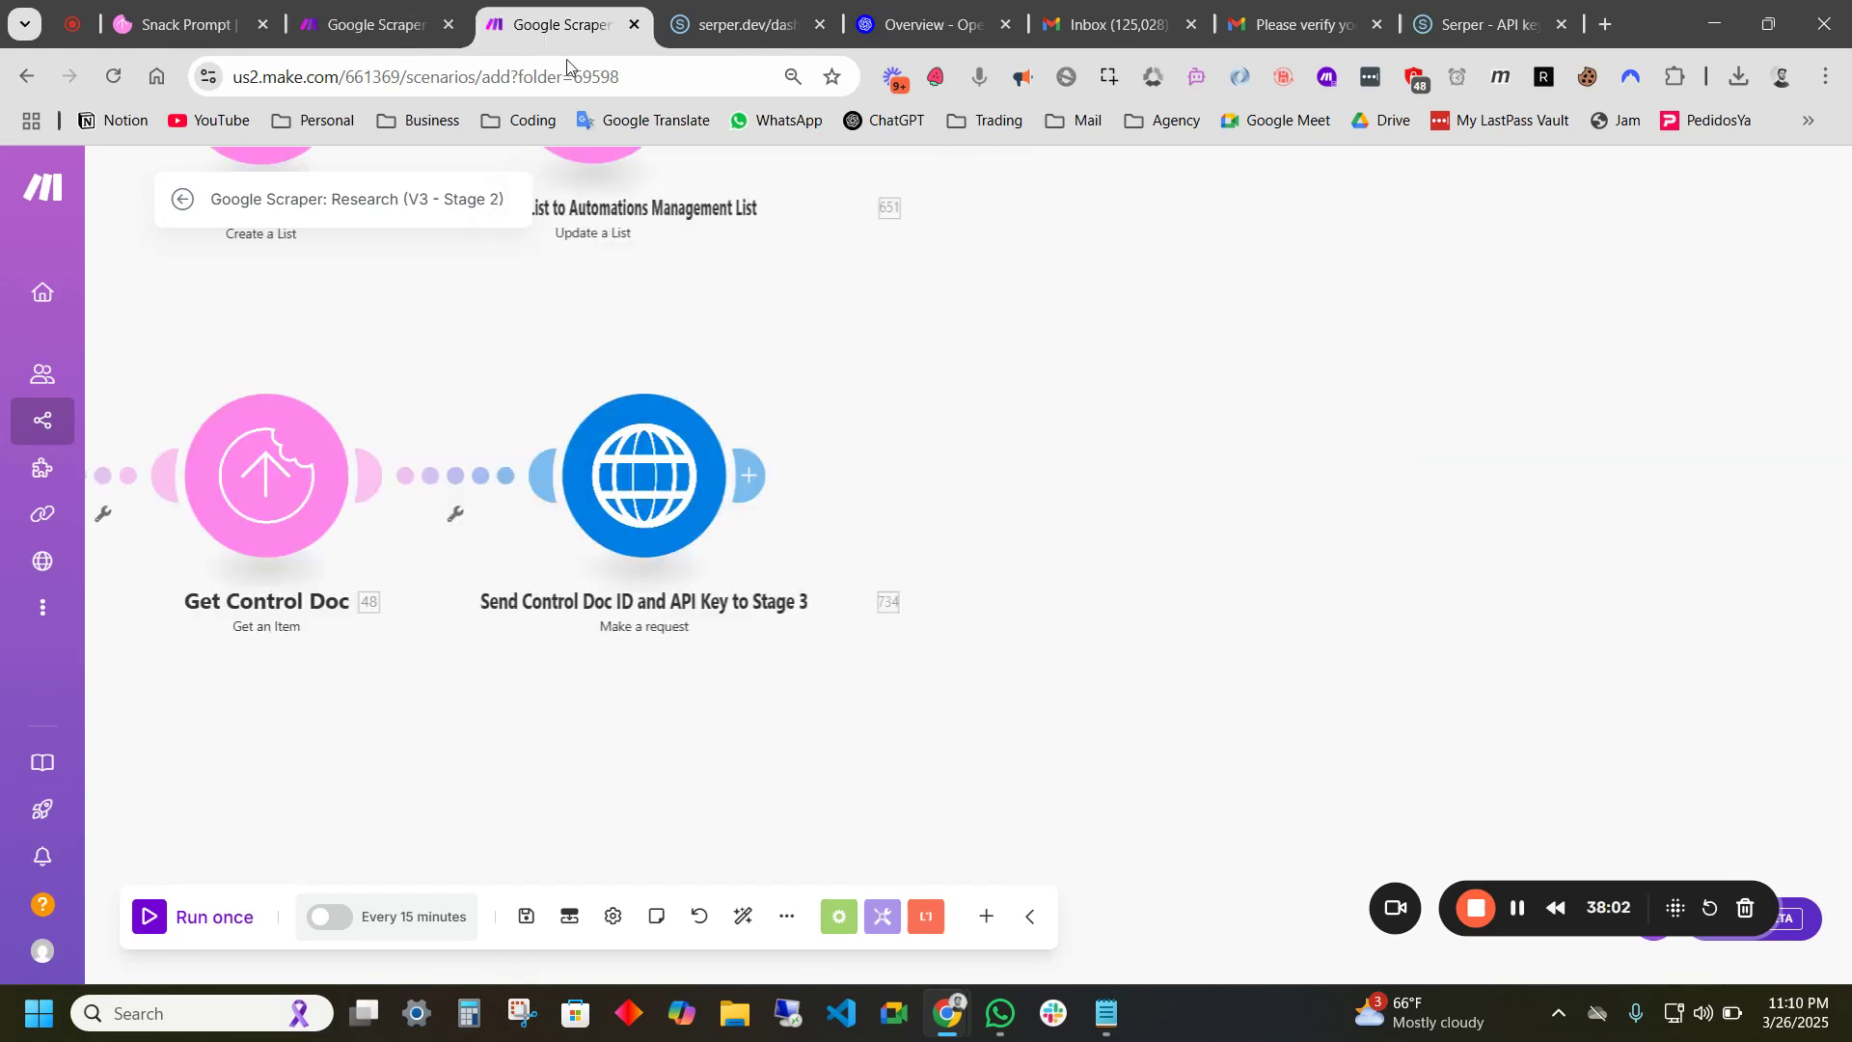
left_click(630, 466)
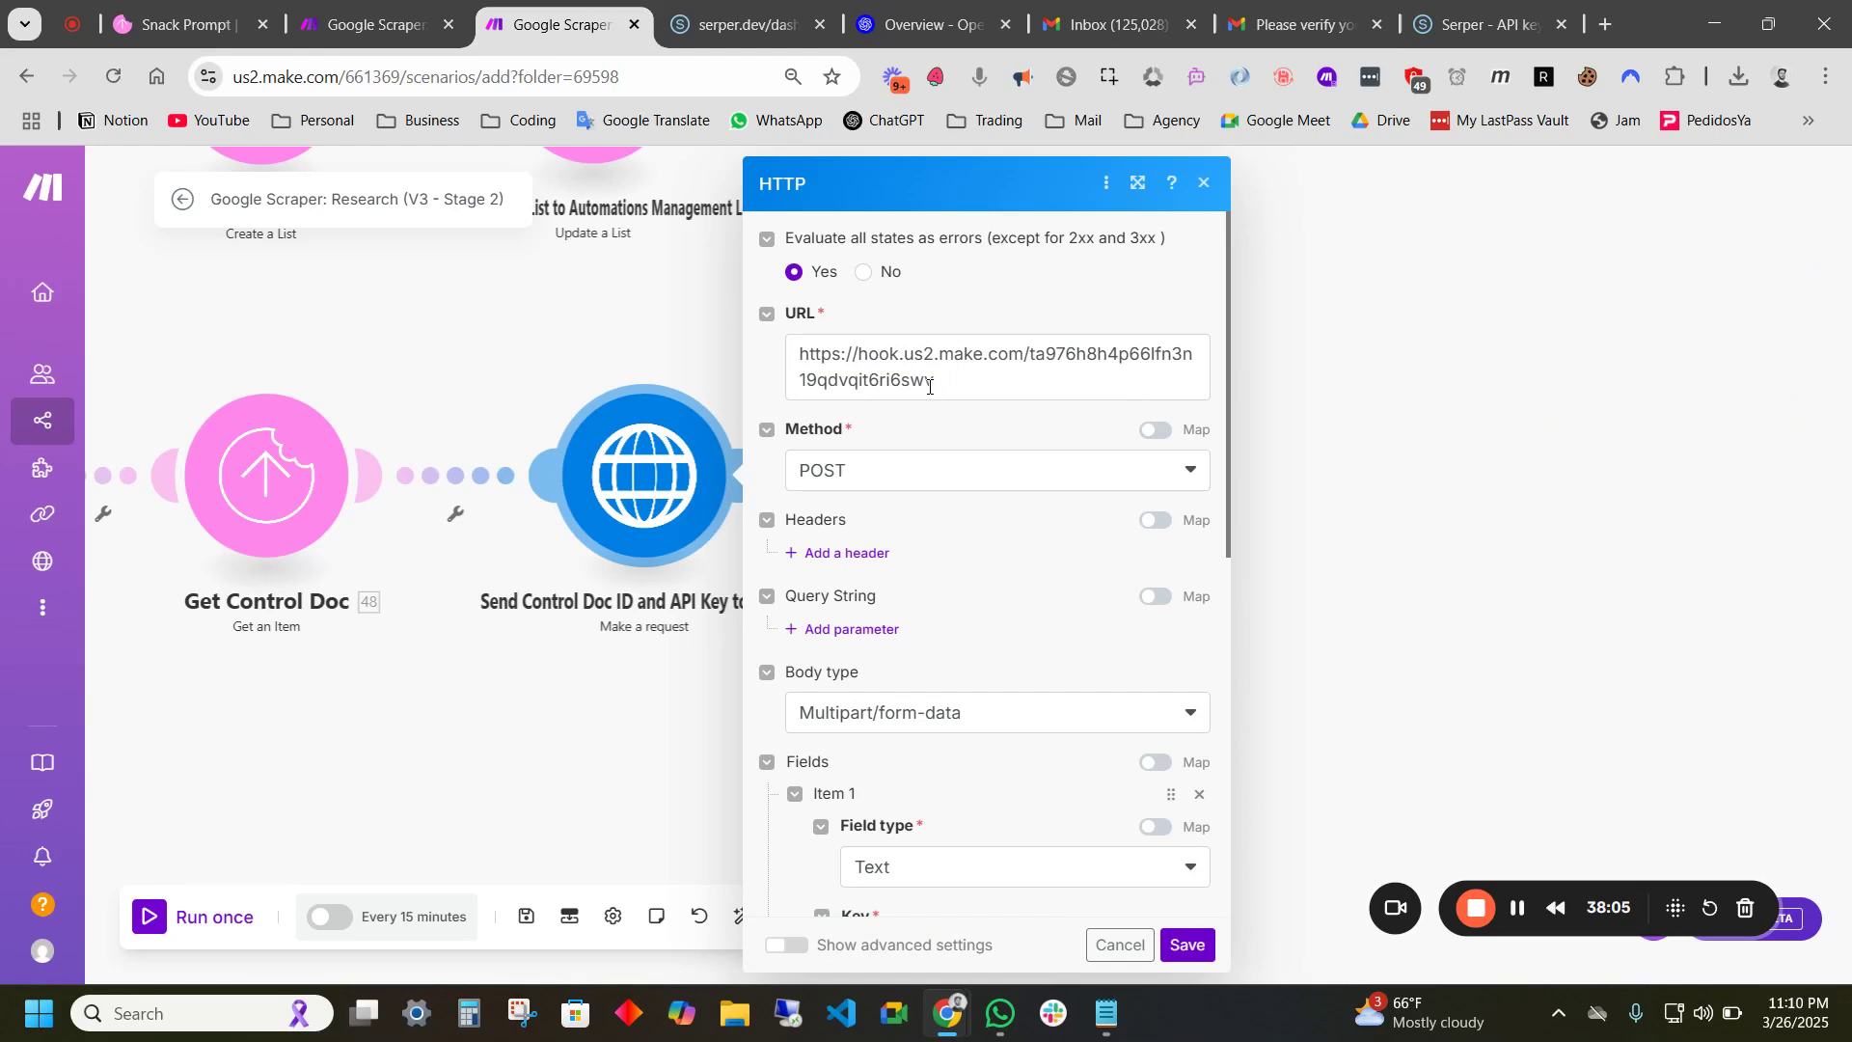
triple_click(799, 353)
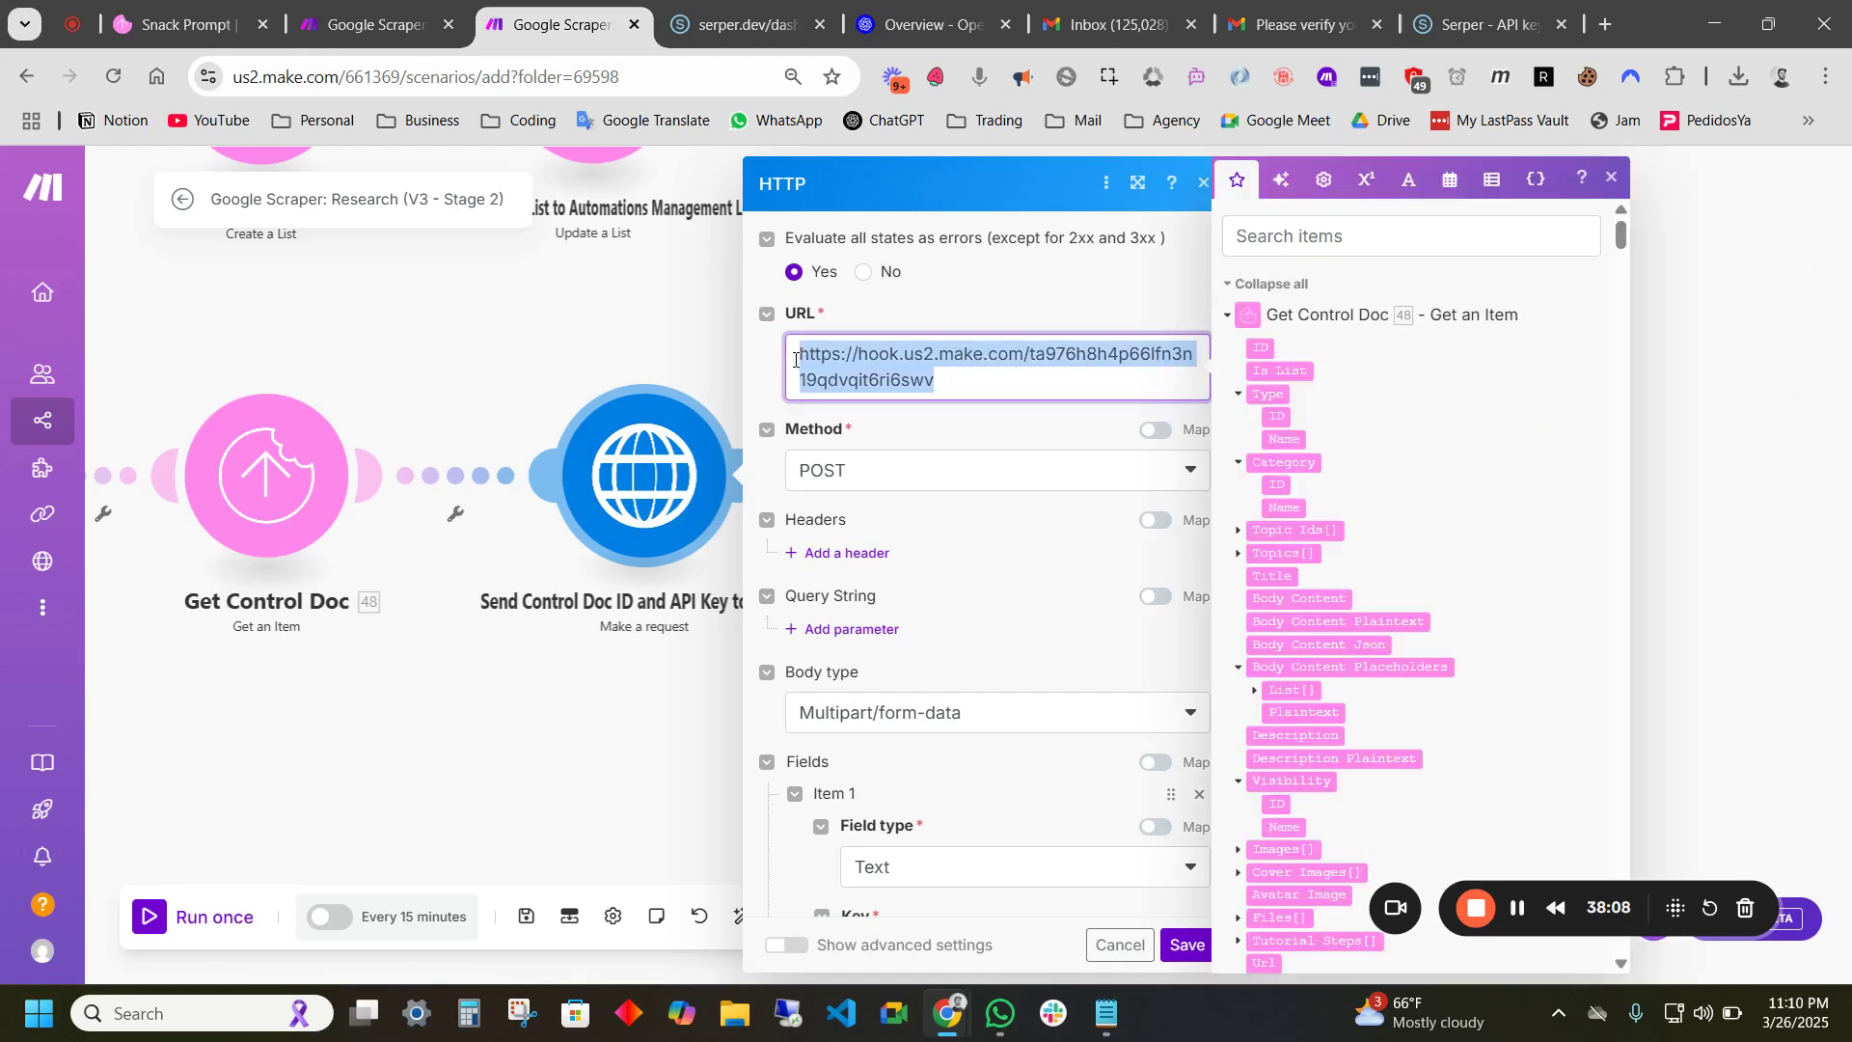
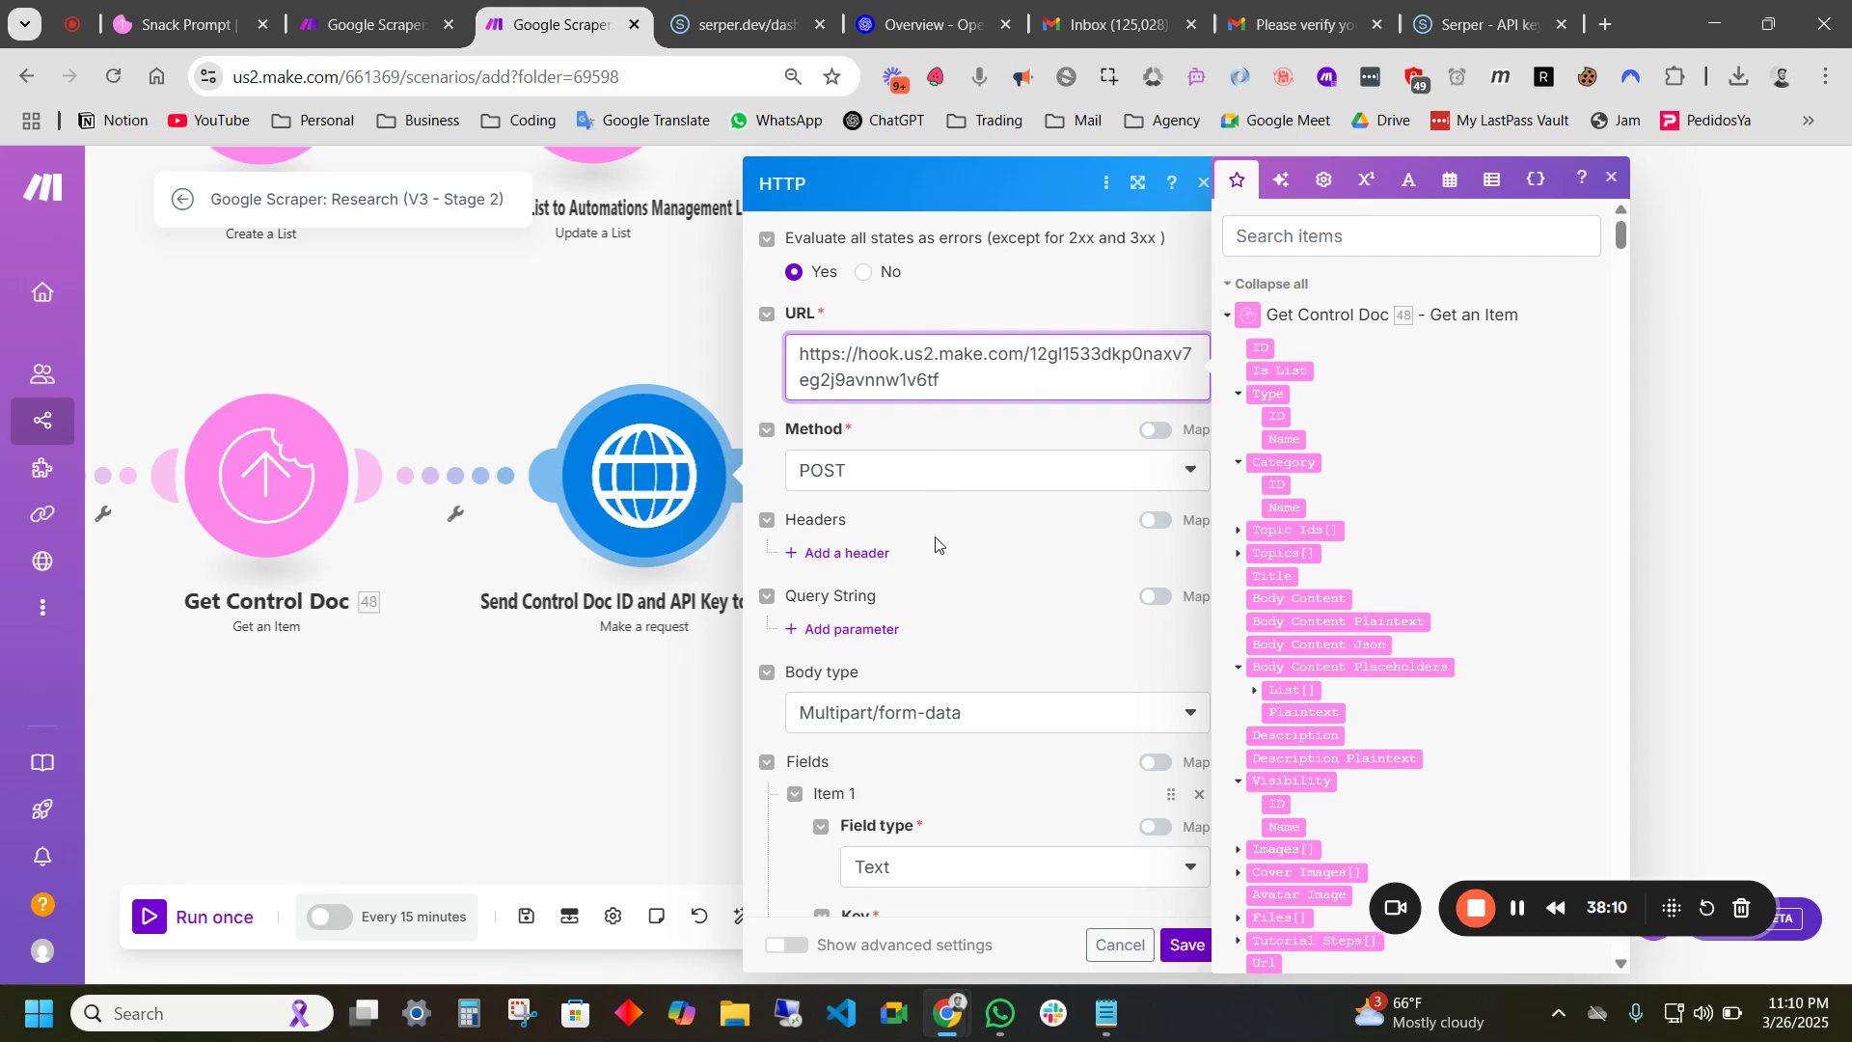
left_click(1186, 950)
scroll(947, 777, "down", 10)
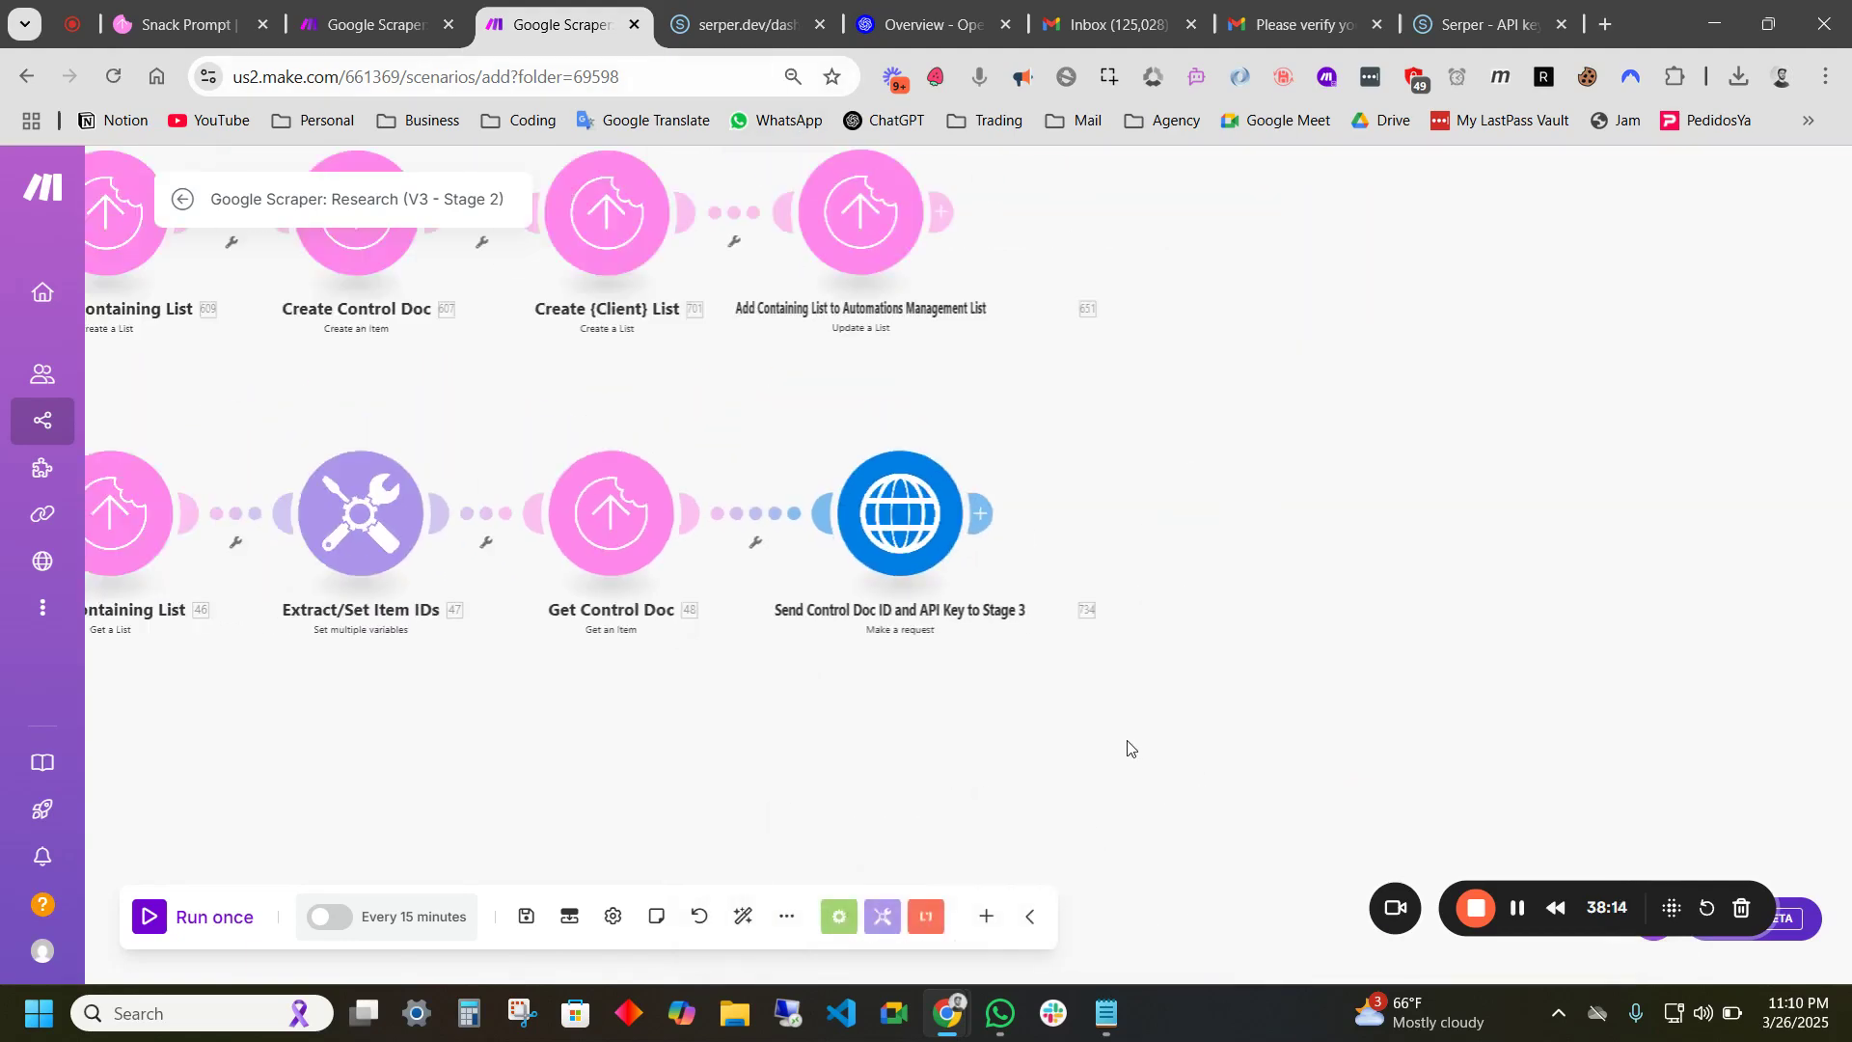
left_click_drag(868, 754, 1316, 649)
left_click_drag(669, 453, 1121, 438)
left_click_drag(1377, 675, 881, 591)
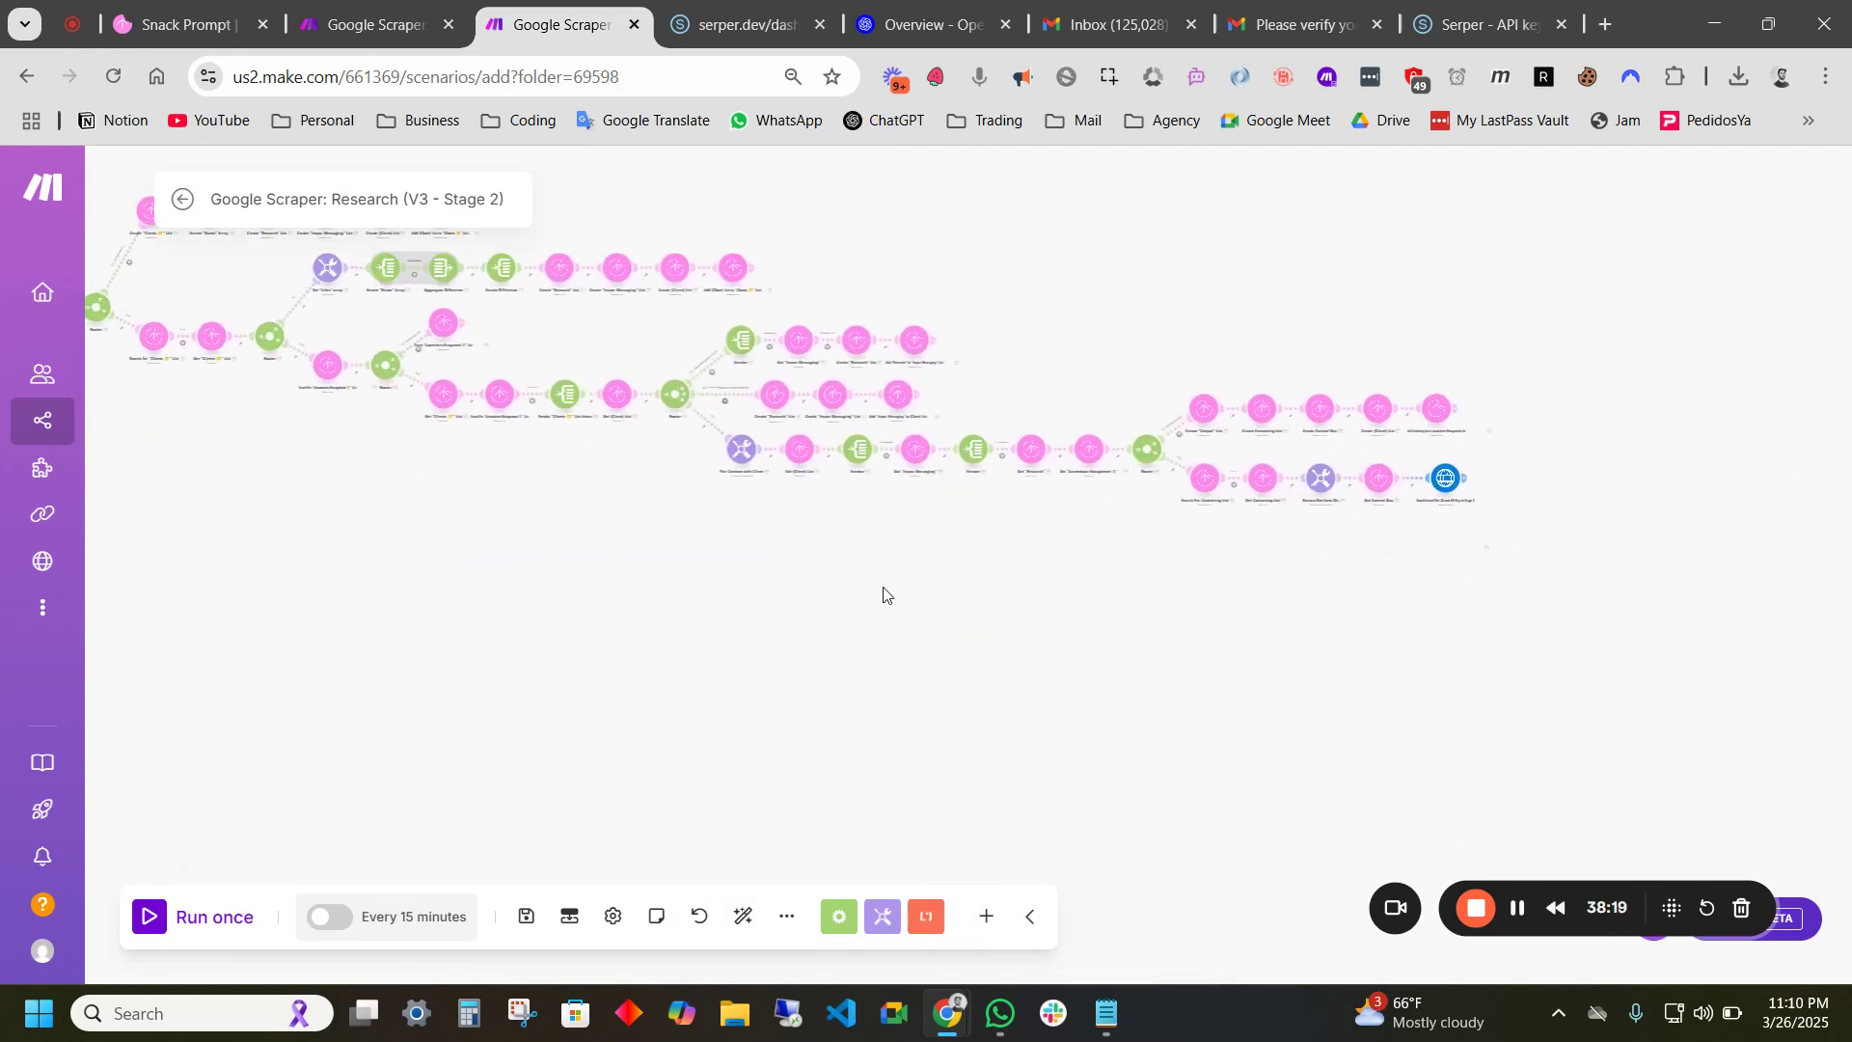
left_click(526, 927)
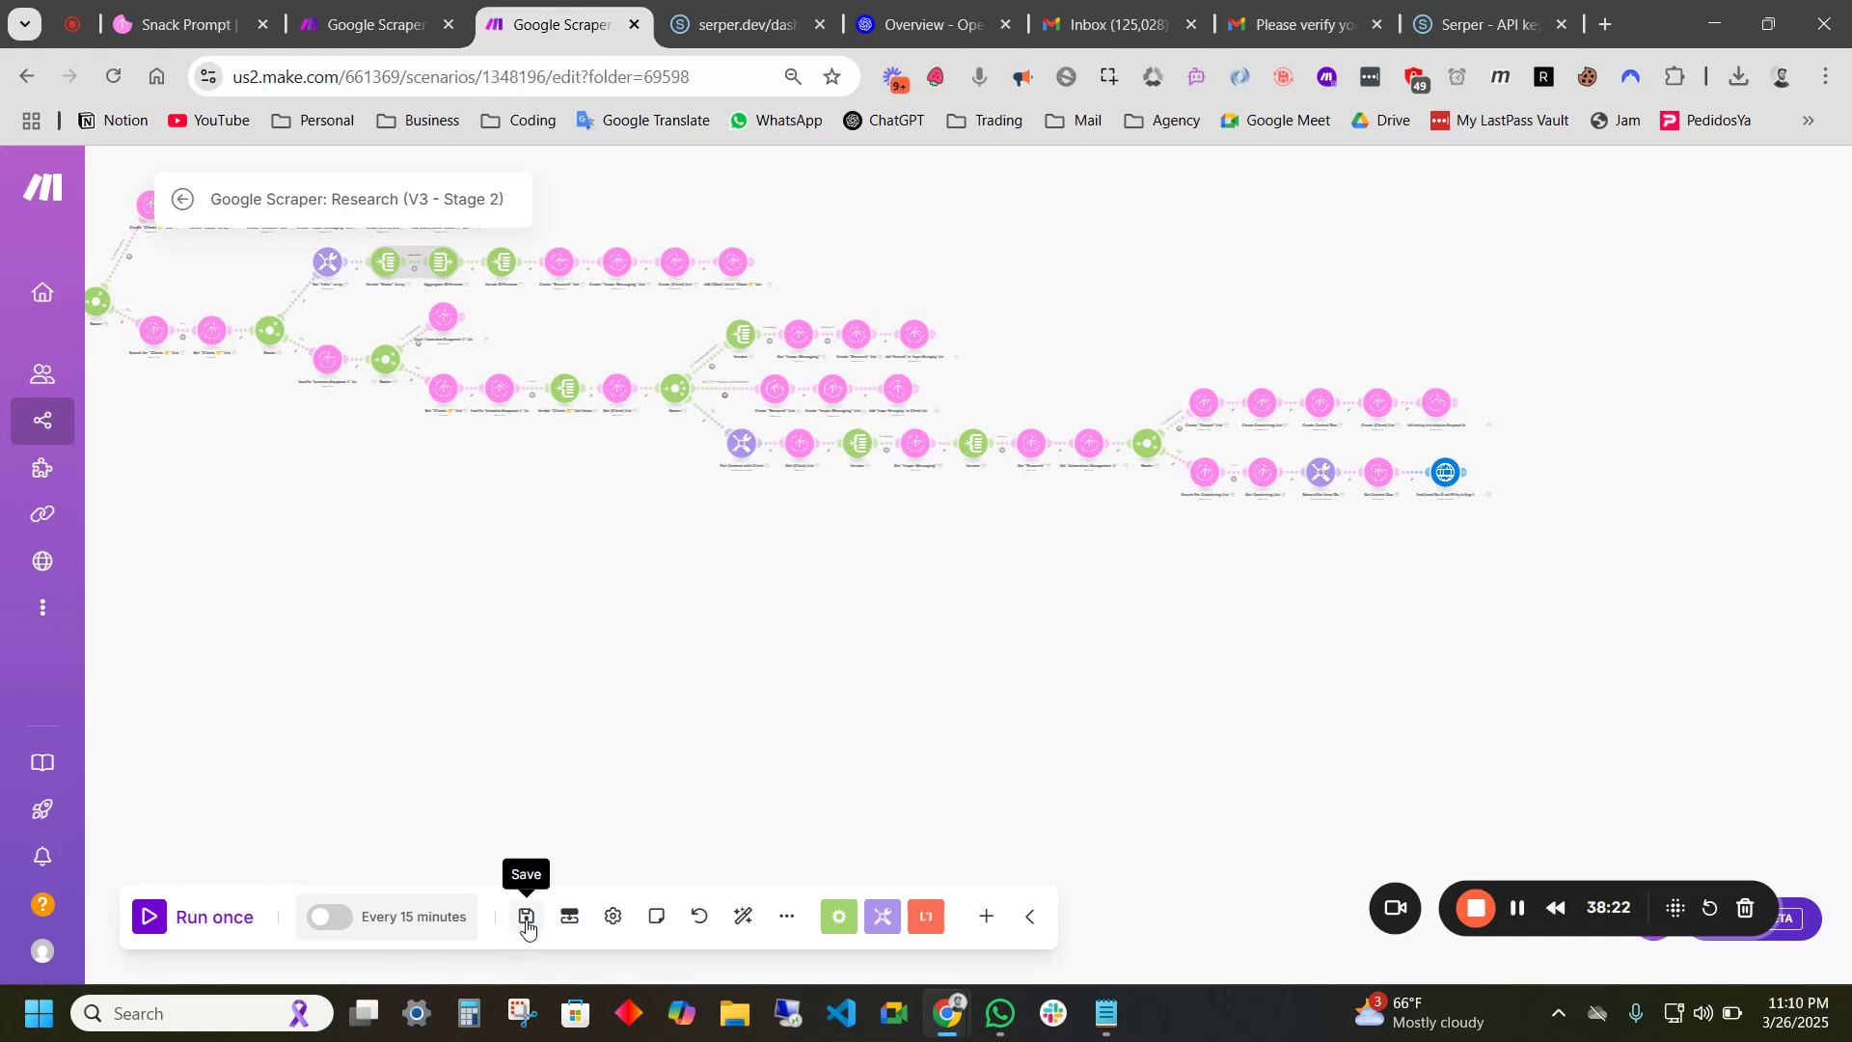
- Schedule the Stage 2 scenario to run immediately, activate it, and exit to the overview
left_click_drag(1670, 927, 1687, 877)
left_click_drag(1169, 586, 1297, 711)
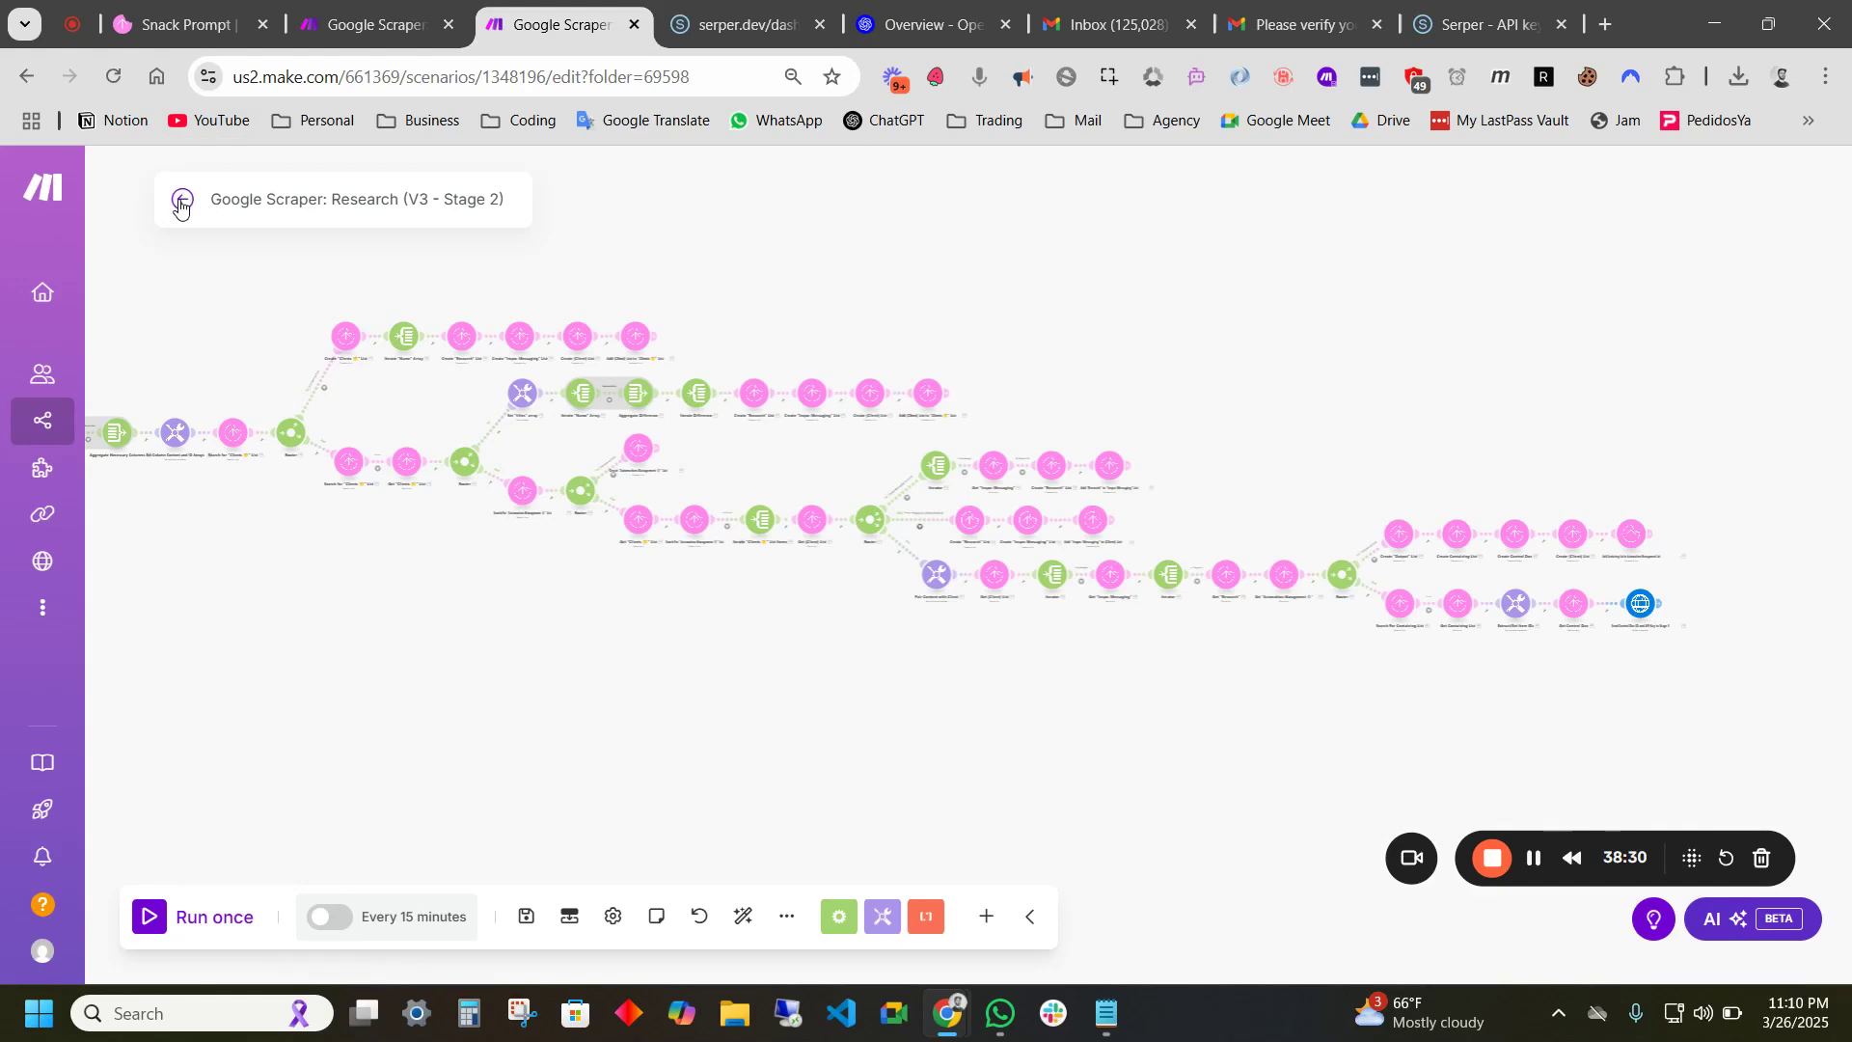
left_click_drag(528, 697, 584, 673)
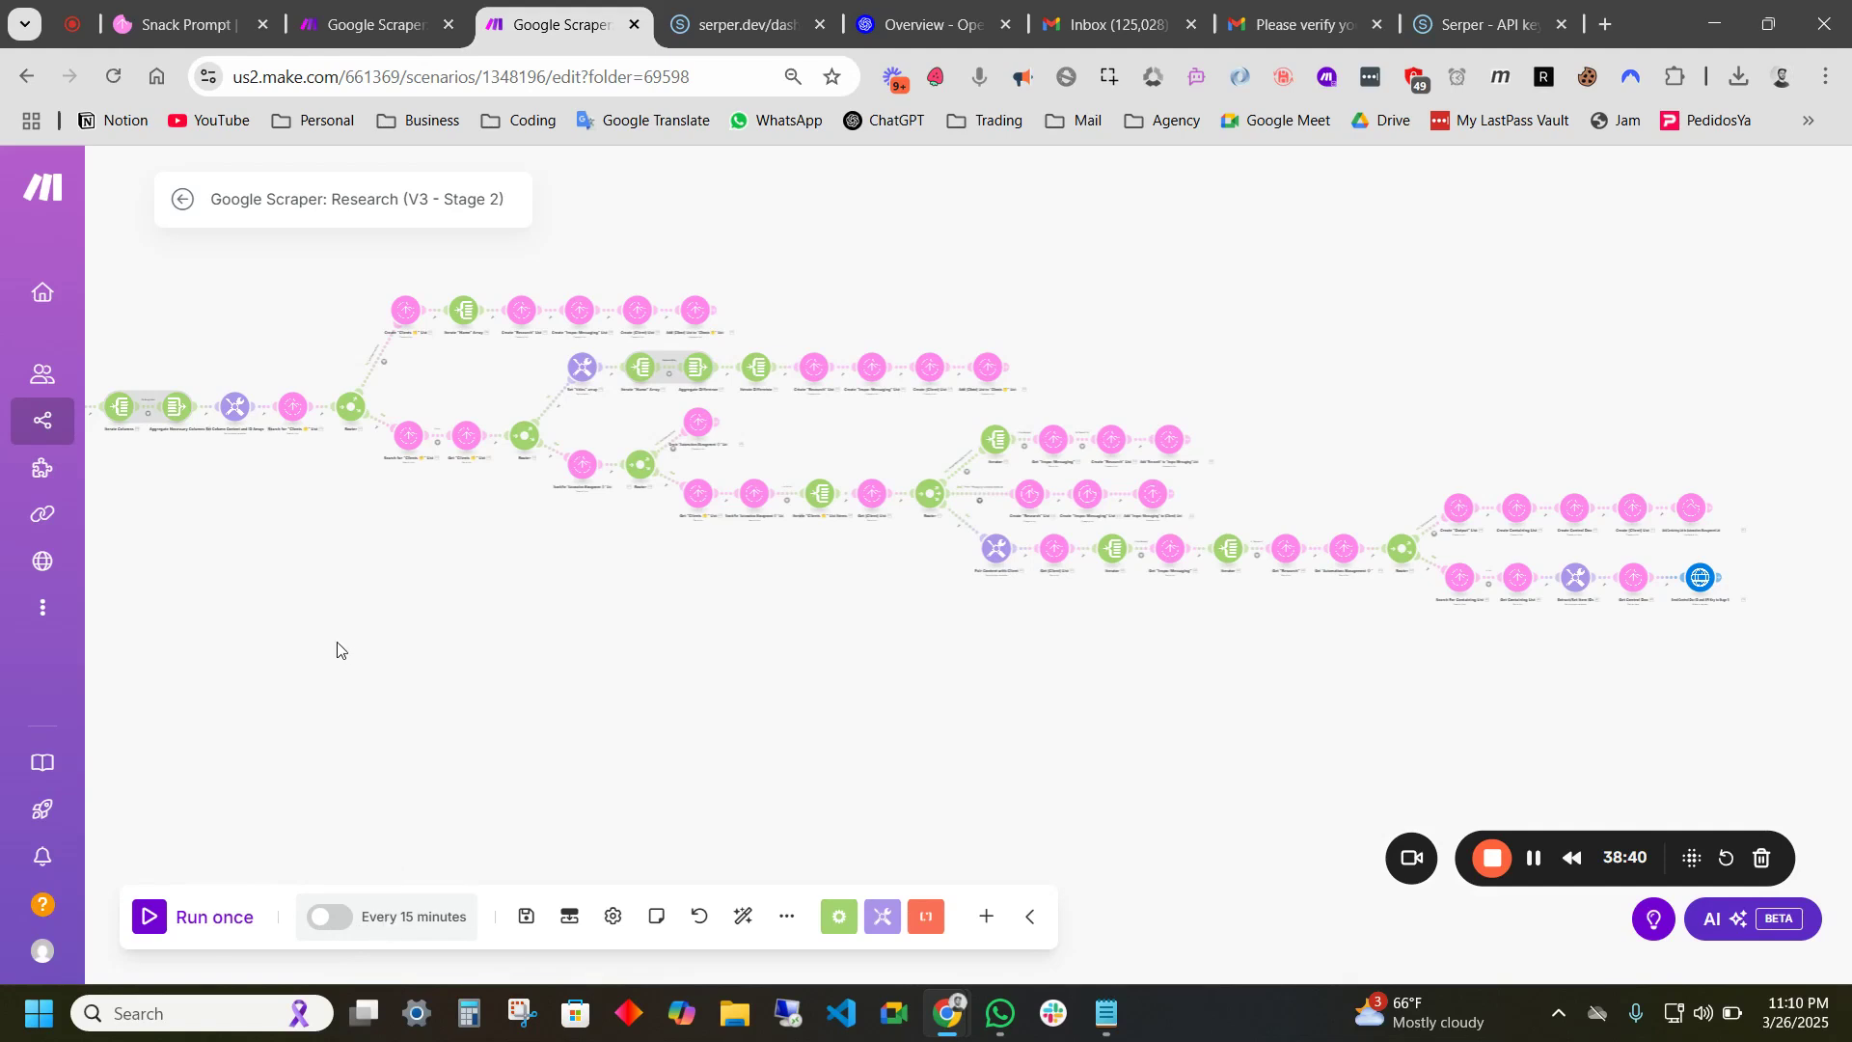
left_click_drag(339, 649, 662, 665)
left_click(405, 916)
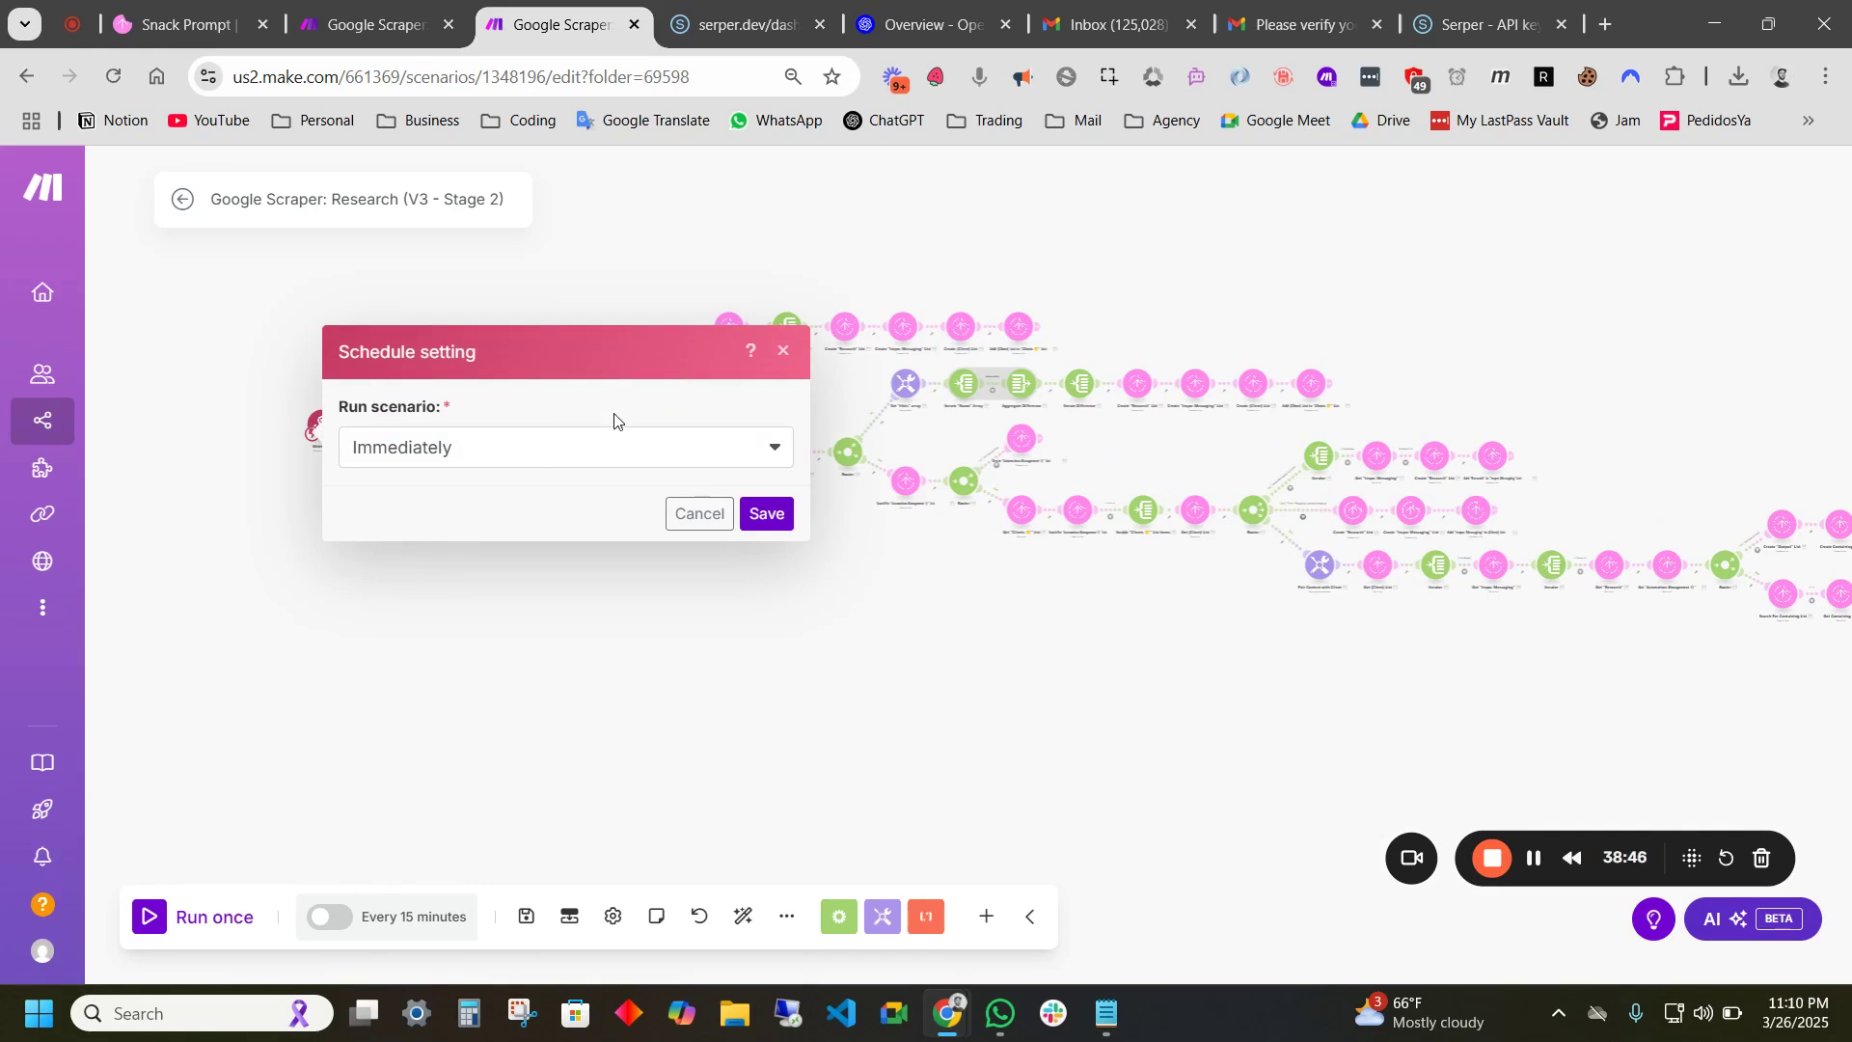
left_click(768, 518)
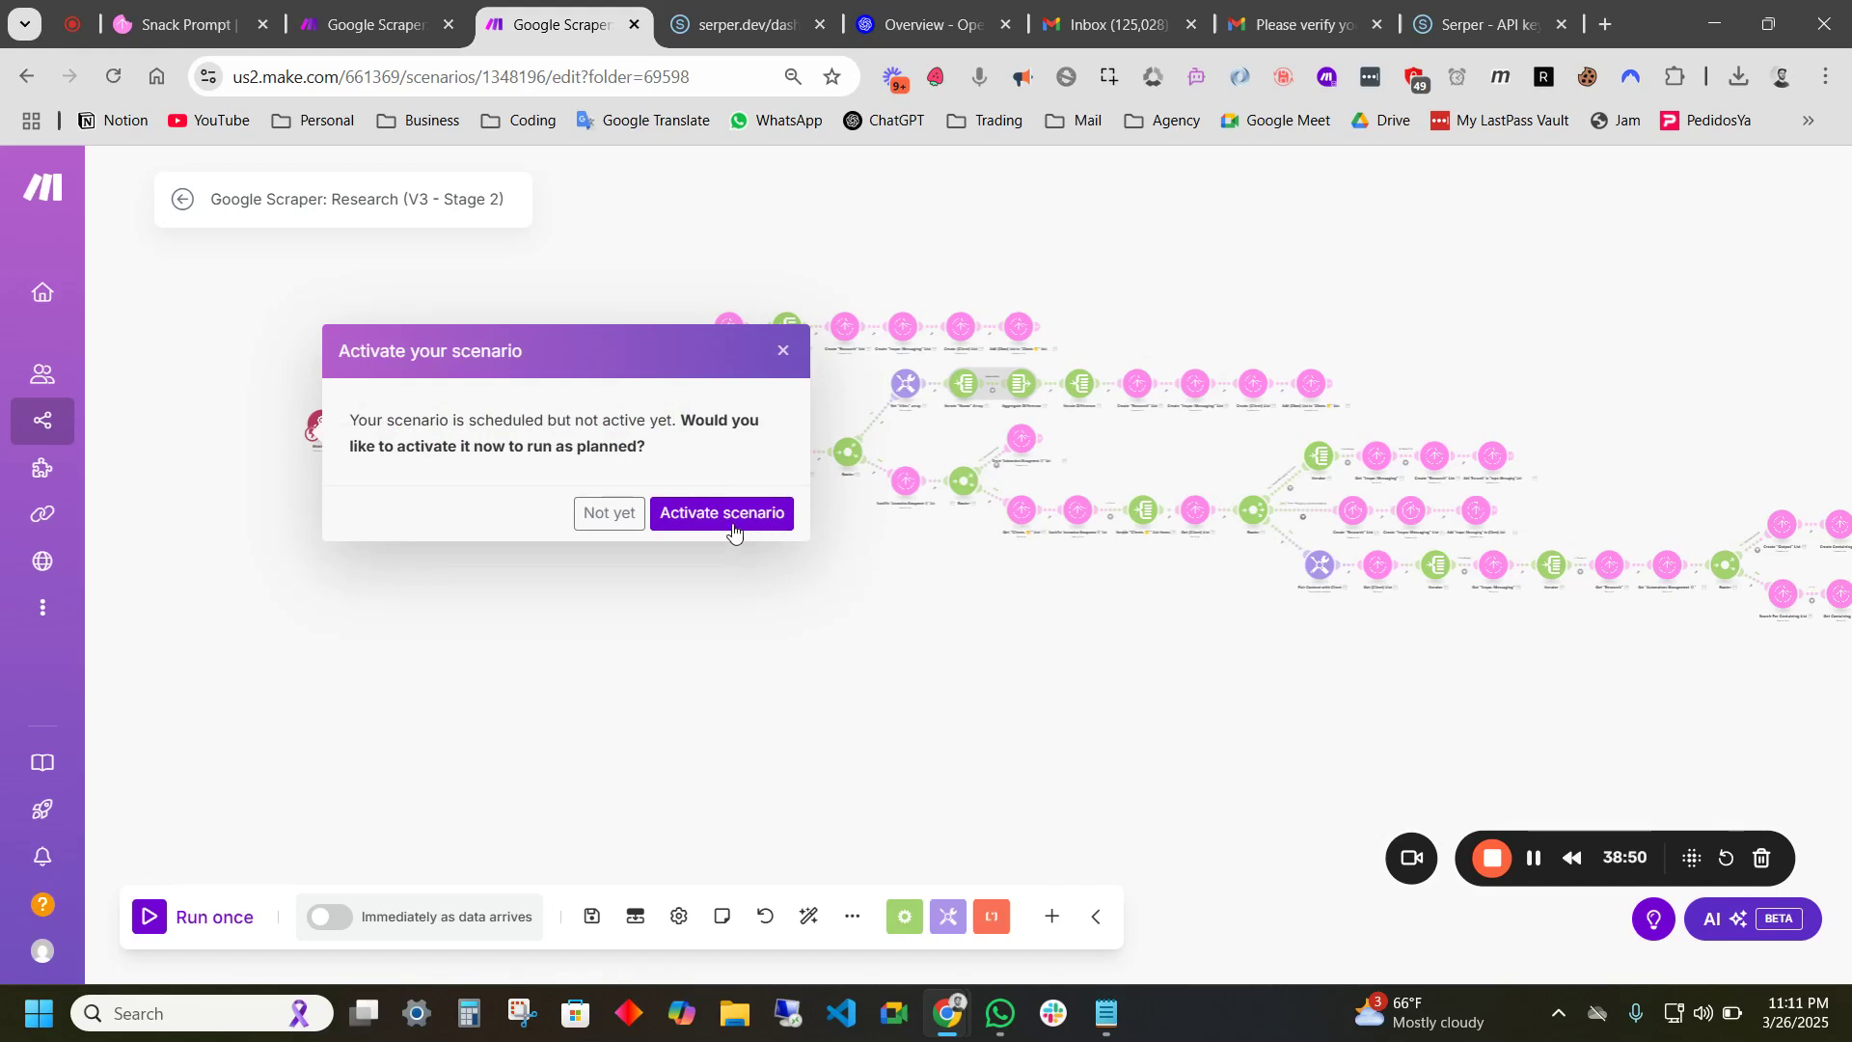
left_click(699, 518)
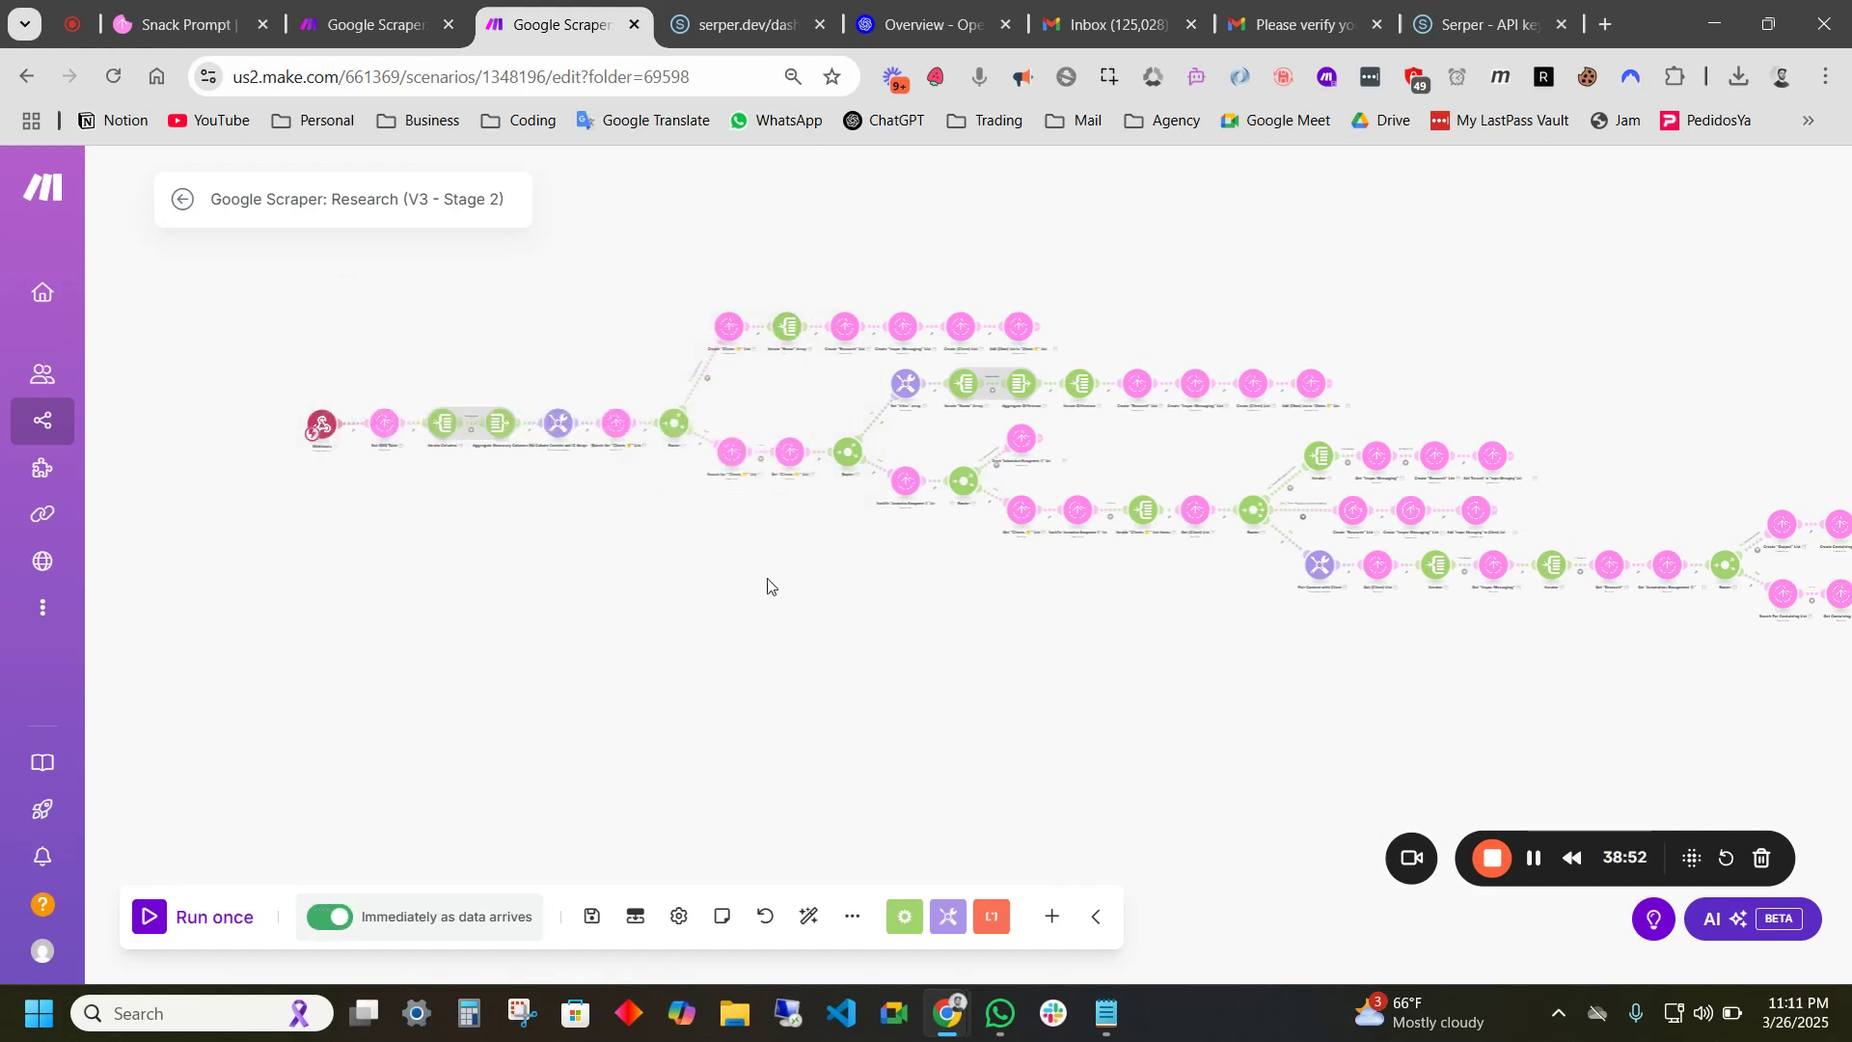
left_click(183, 198)
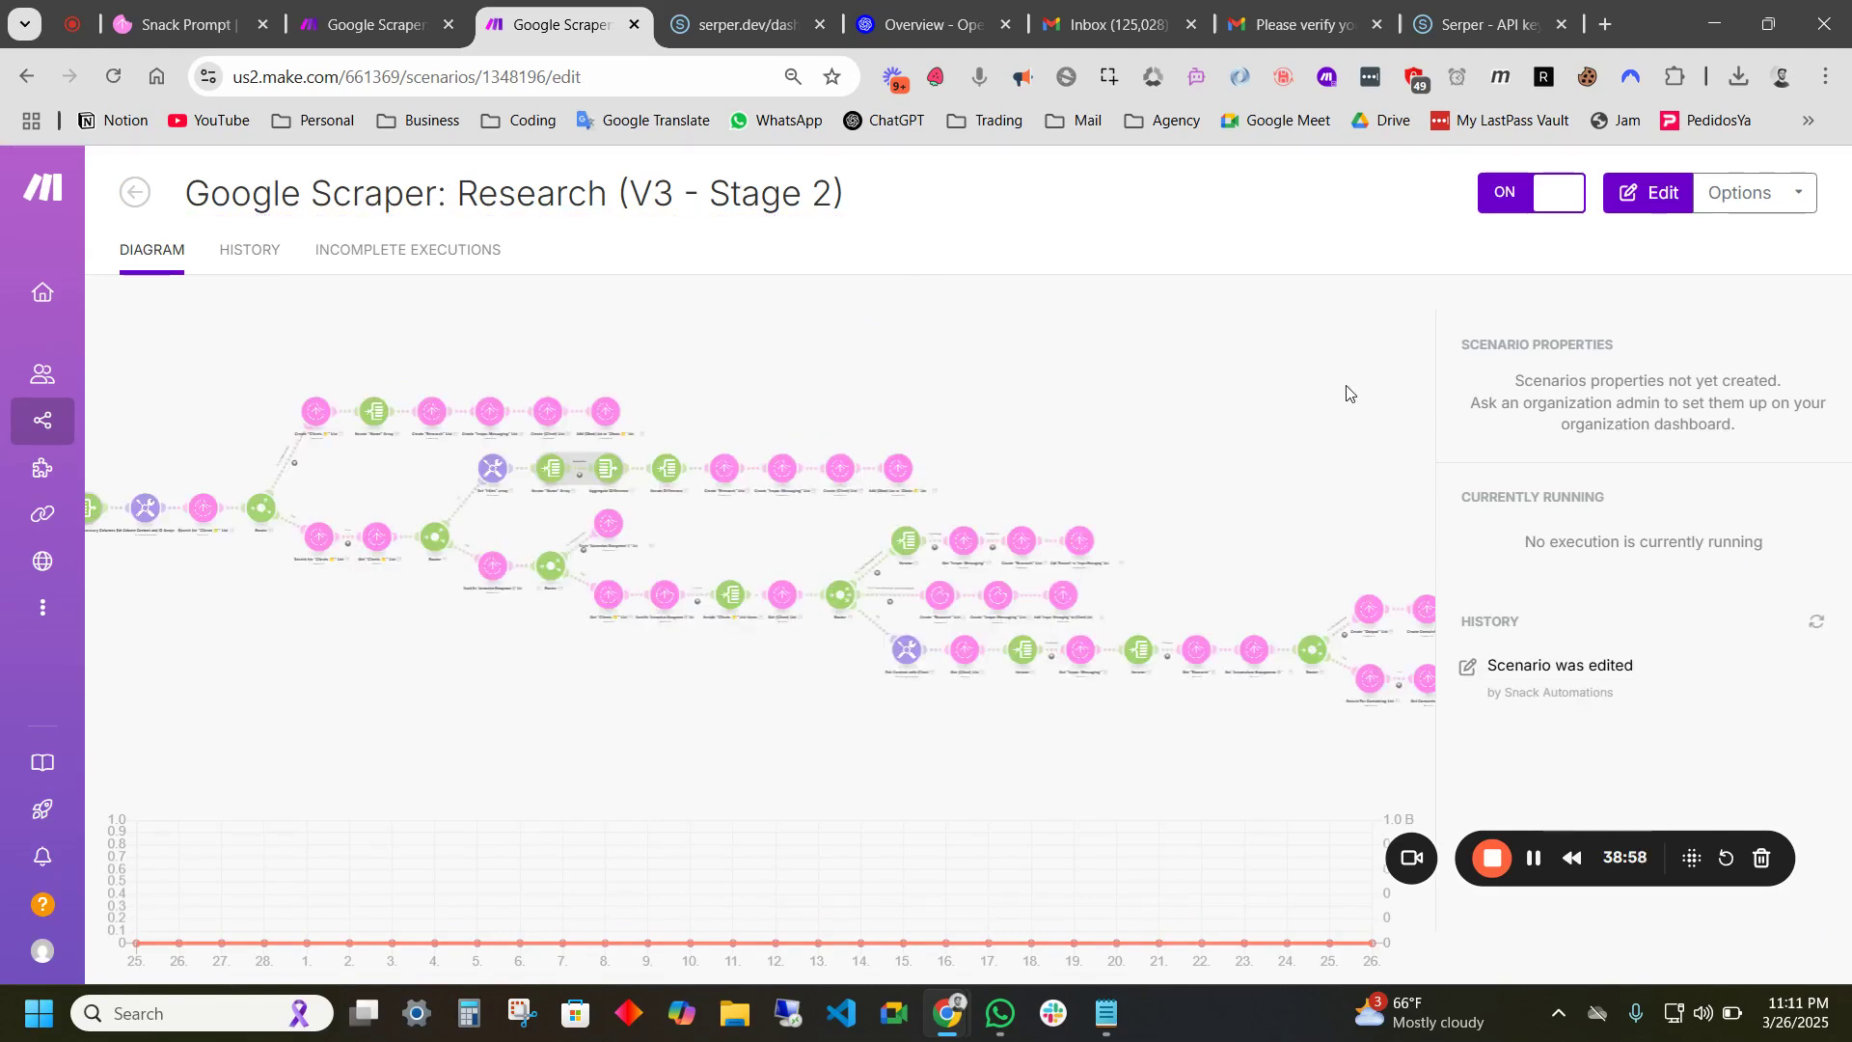
- Return to the Stage 3 scenario and save the webhook trigger settings
left_click(347, 25)
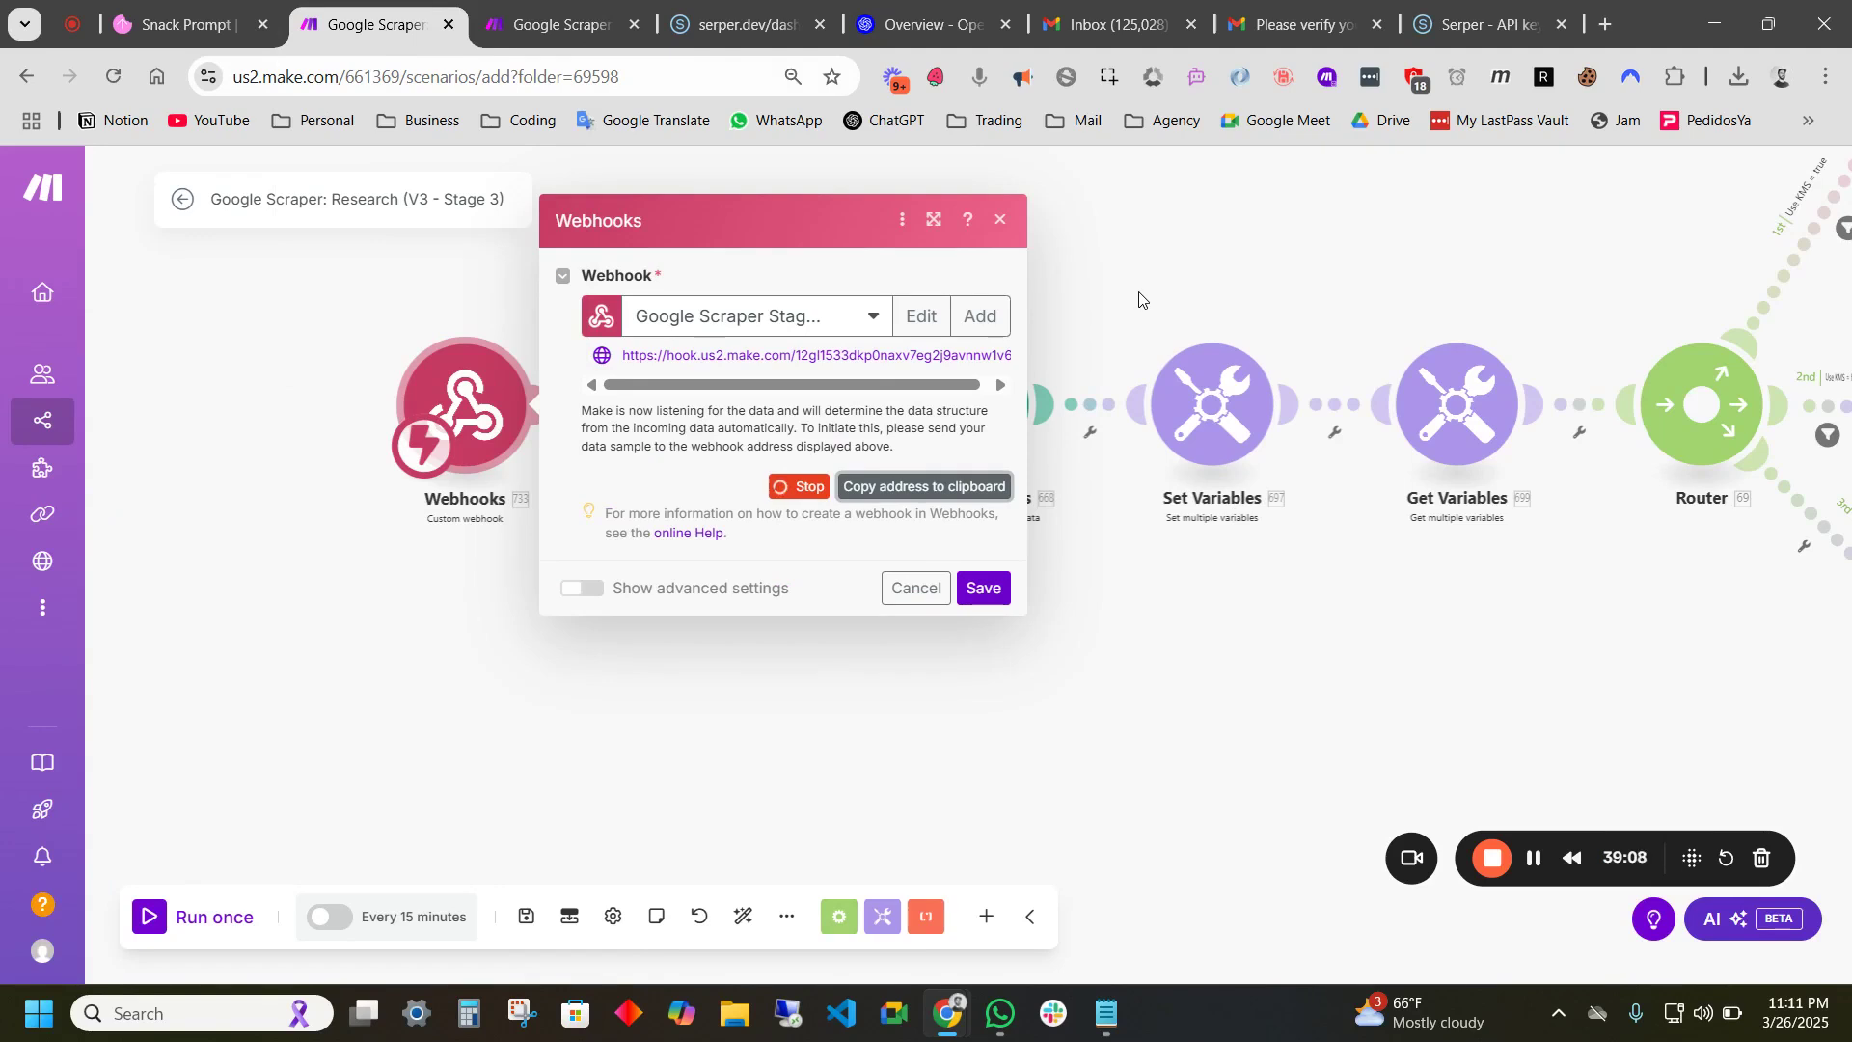
scroll(1165, 289, "down", 5)
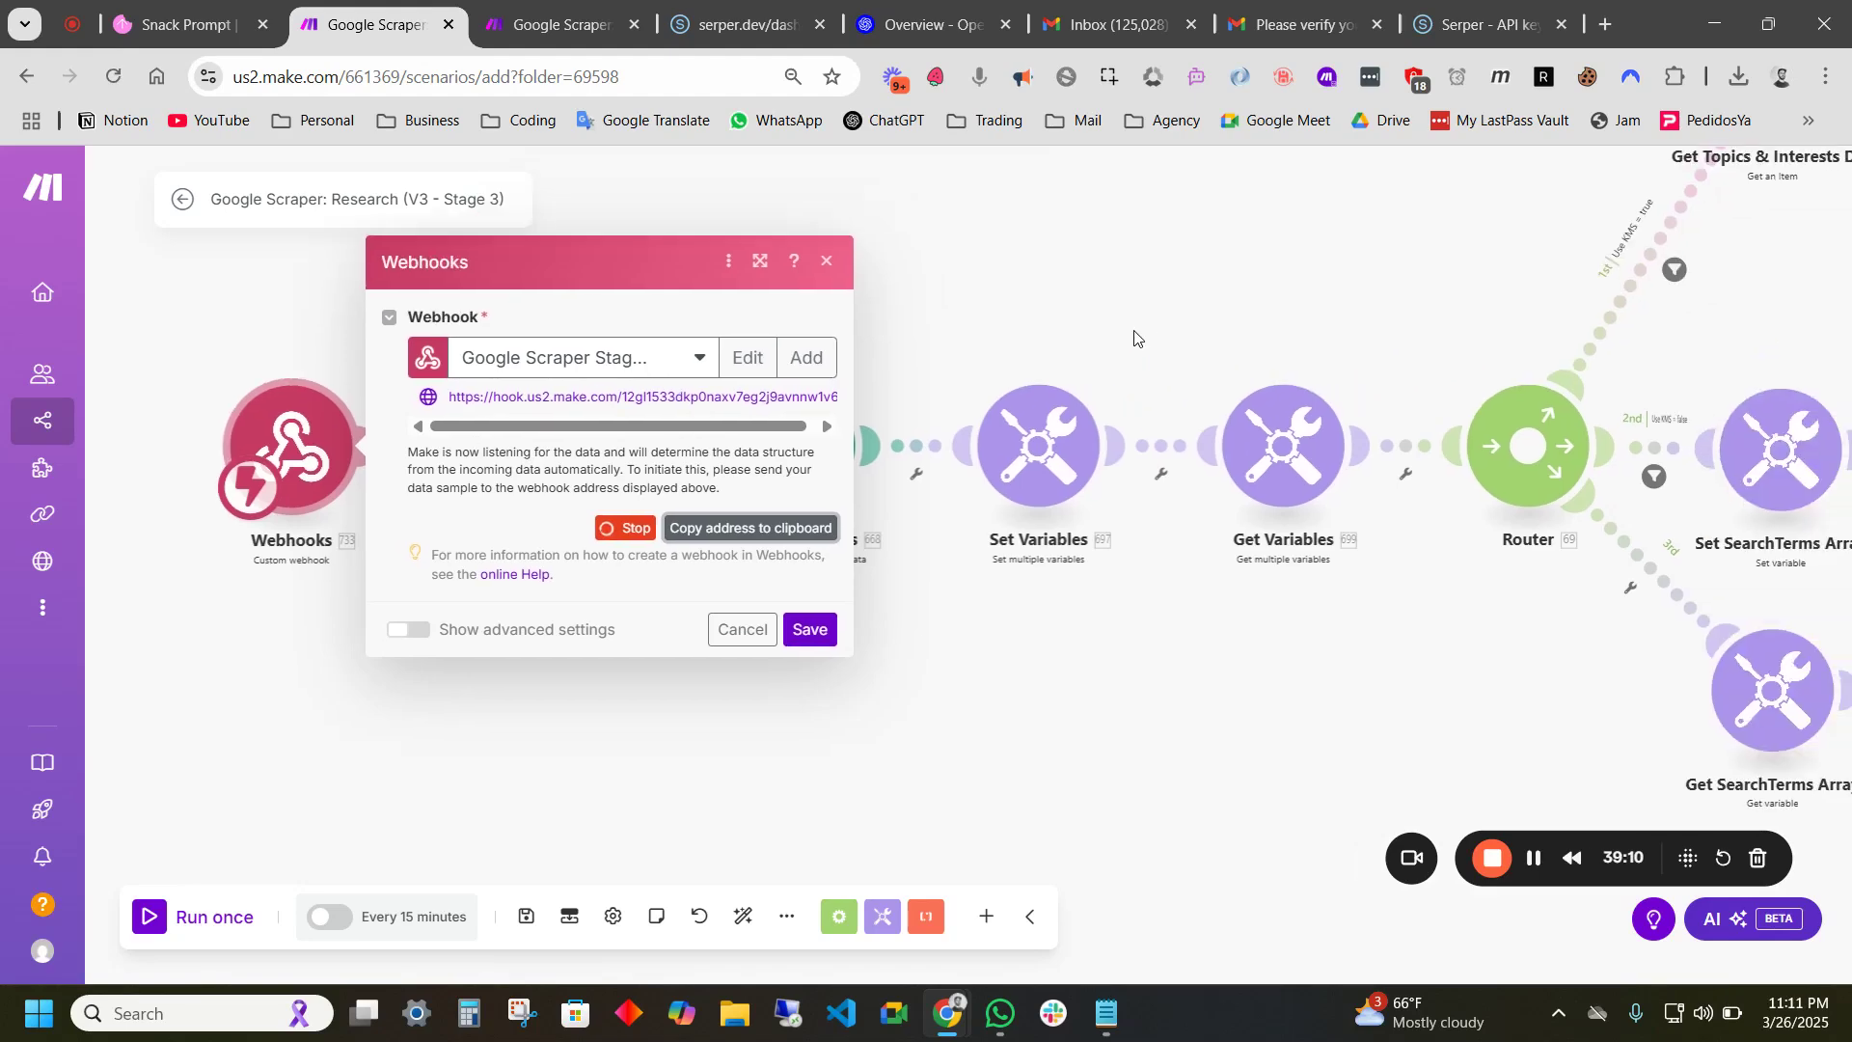
left_click_drag(1364, 308, 1015, 282)
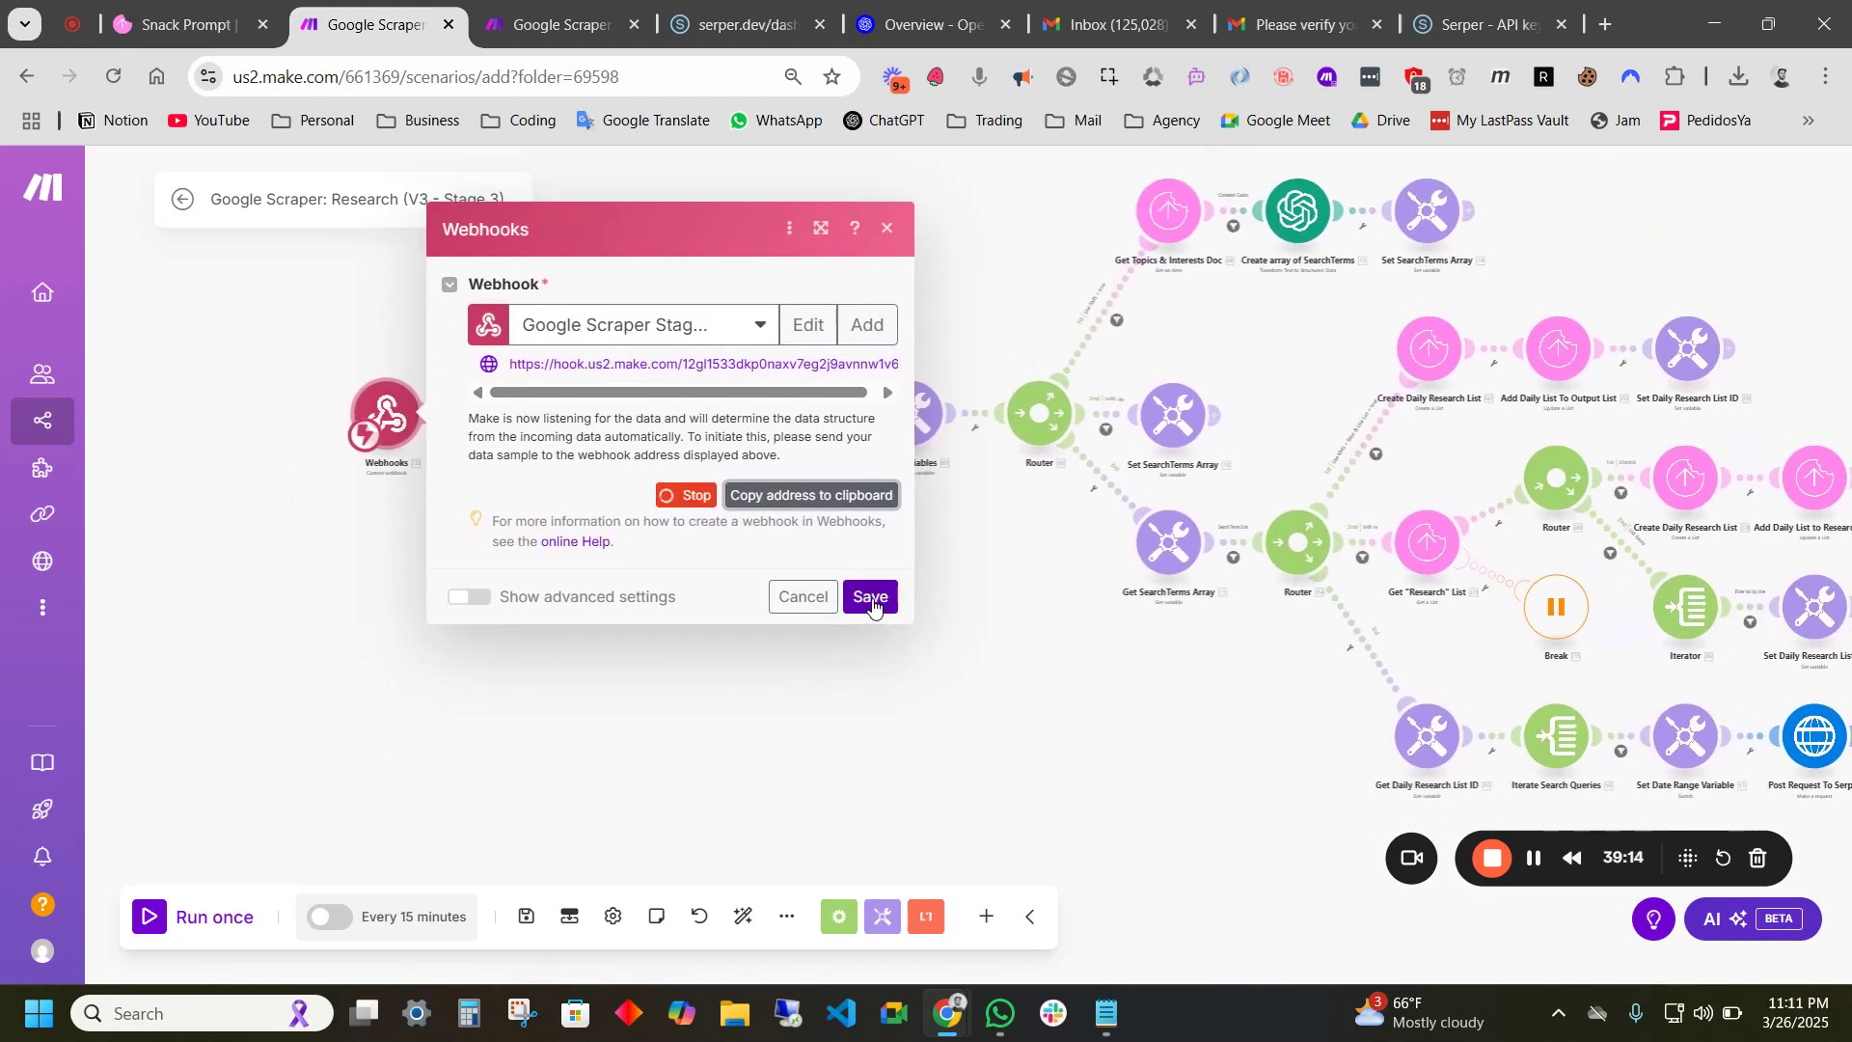
left_click(869, 600)
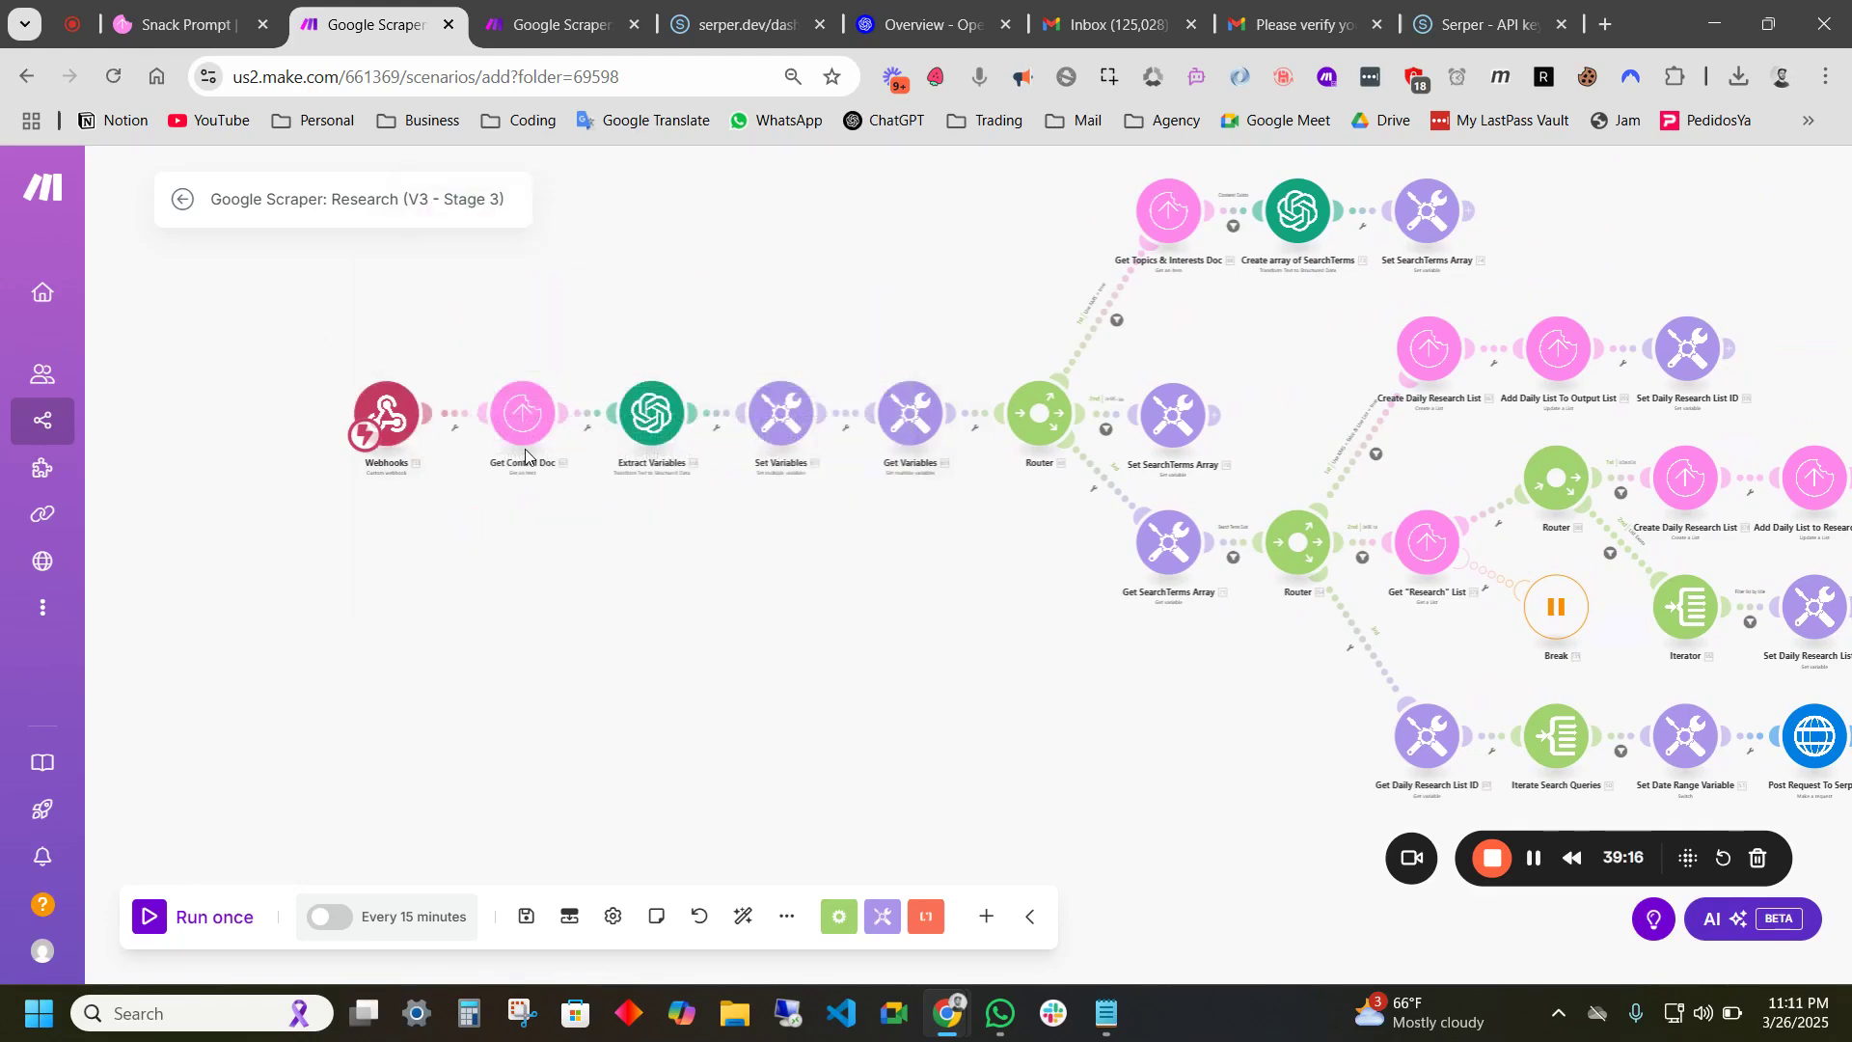
scroll(511, 453, "up", 5)
- Set the Get Control Doc module's Snack Prompt connection to CP Demo Connection and save
left_click(519, 390)
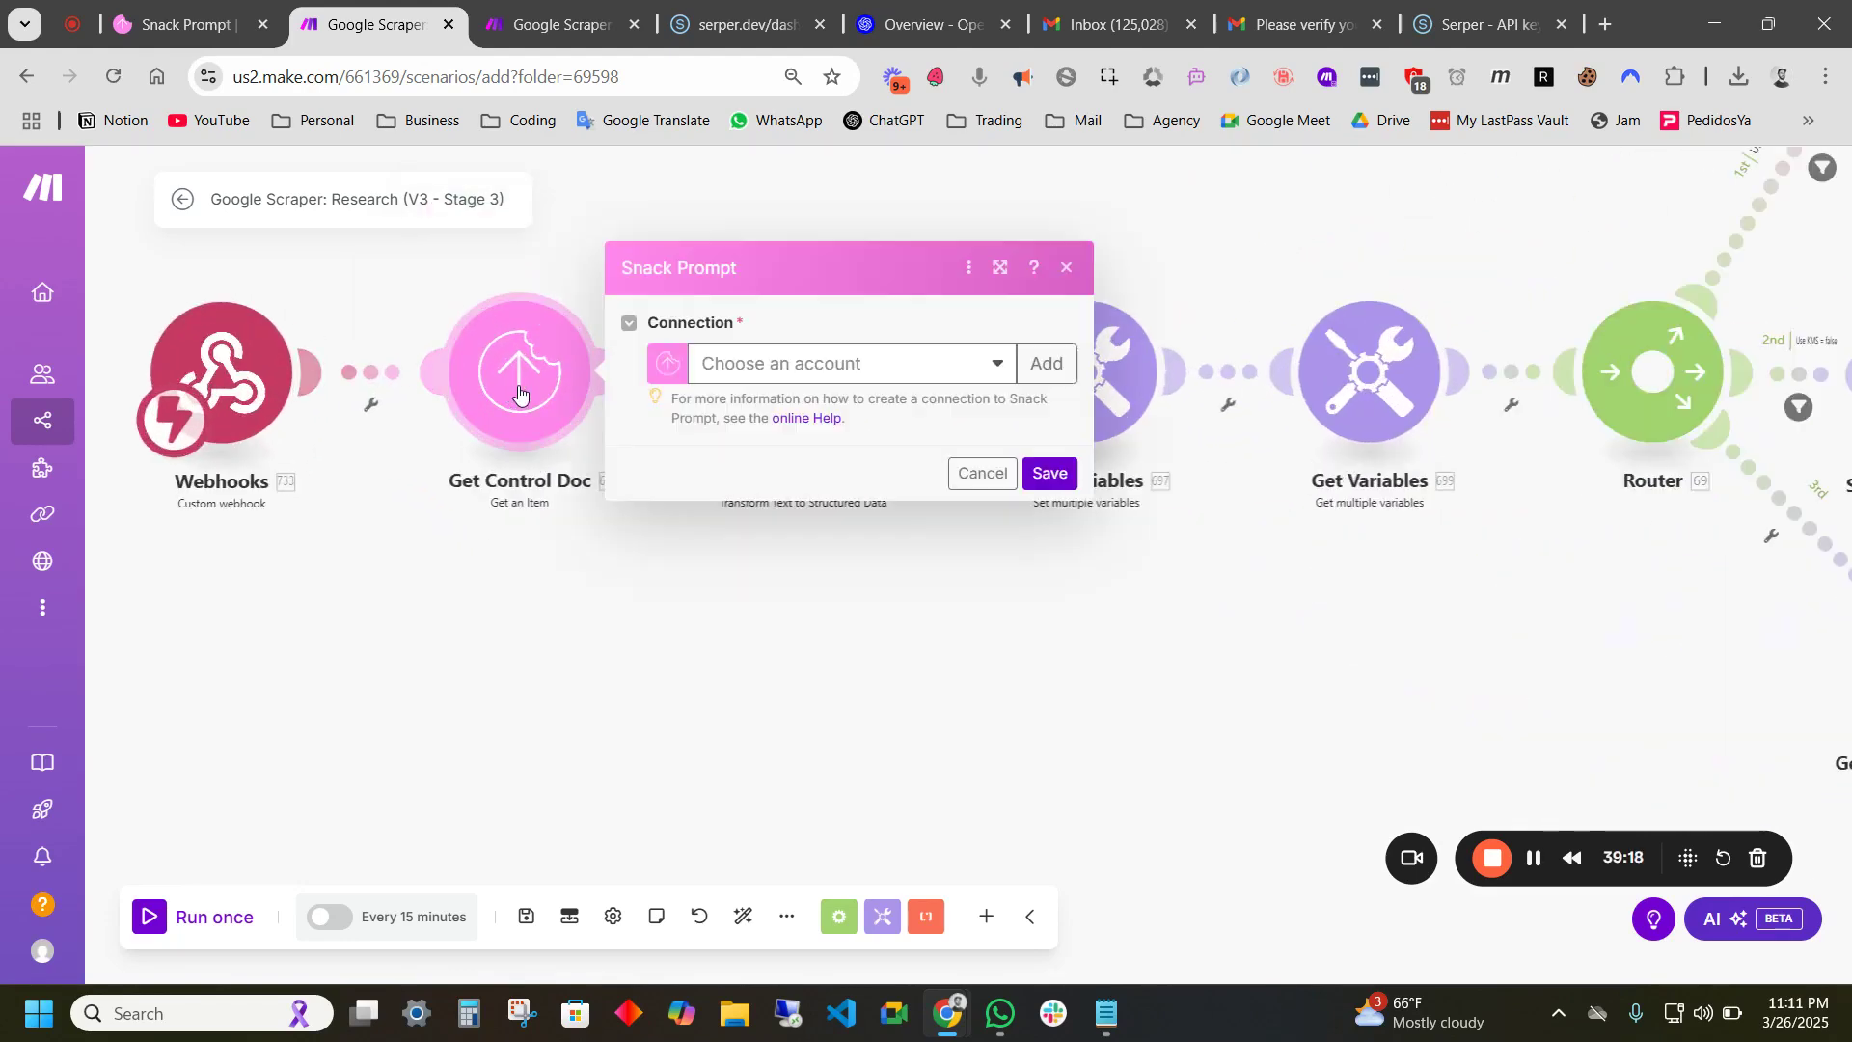
left_click(900, 374)
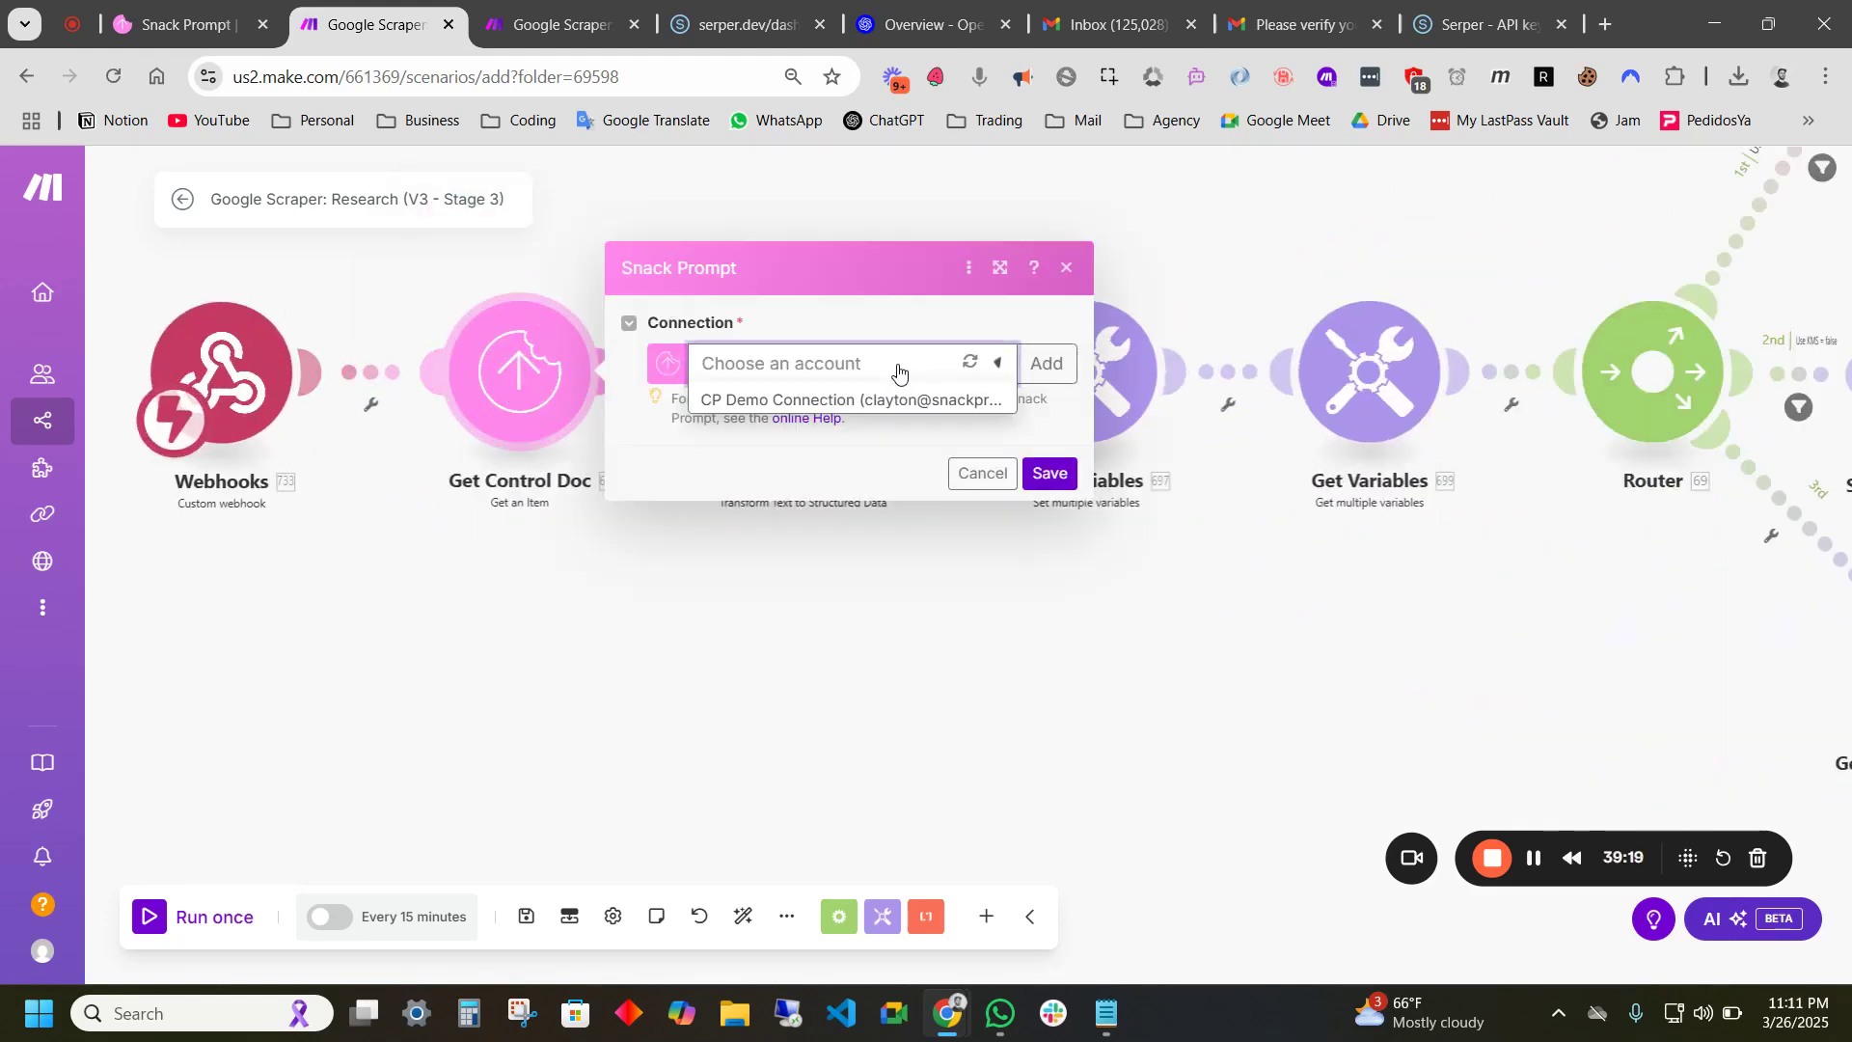
left_click(777, 405)
left_click(1051, 637)
- Pan the scenario to reach the Extract Variables OpenAI module and open its settings
scroll(965, 634, "down", 5)
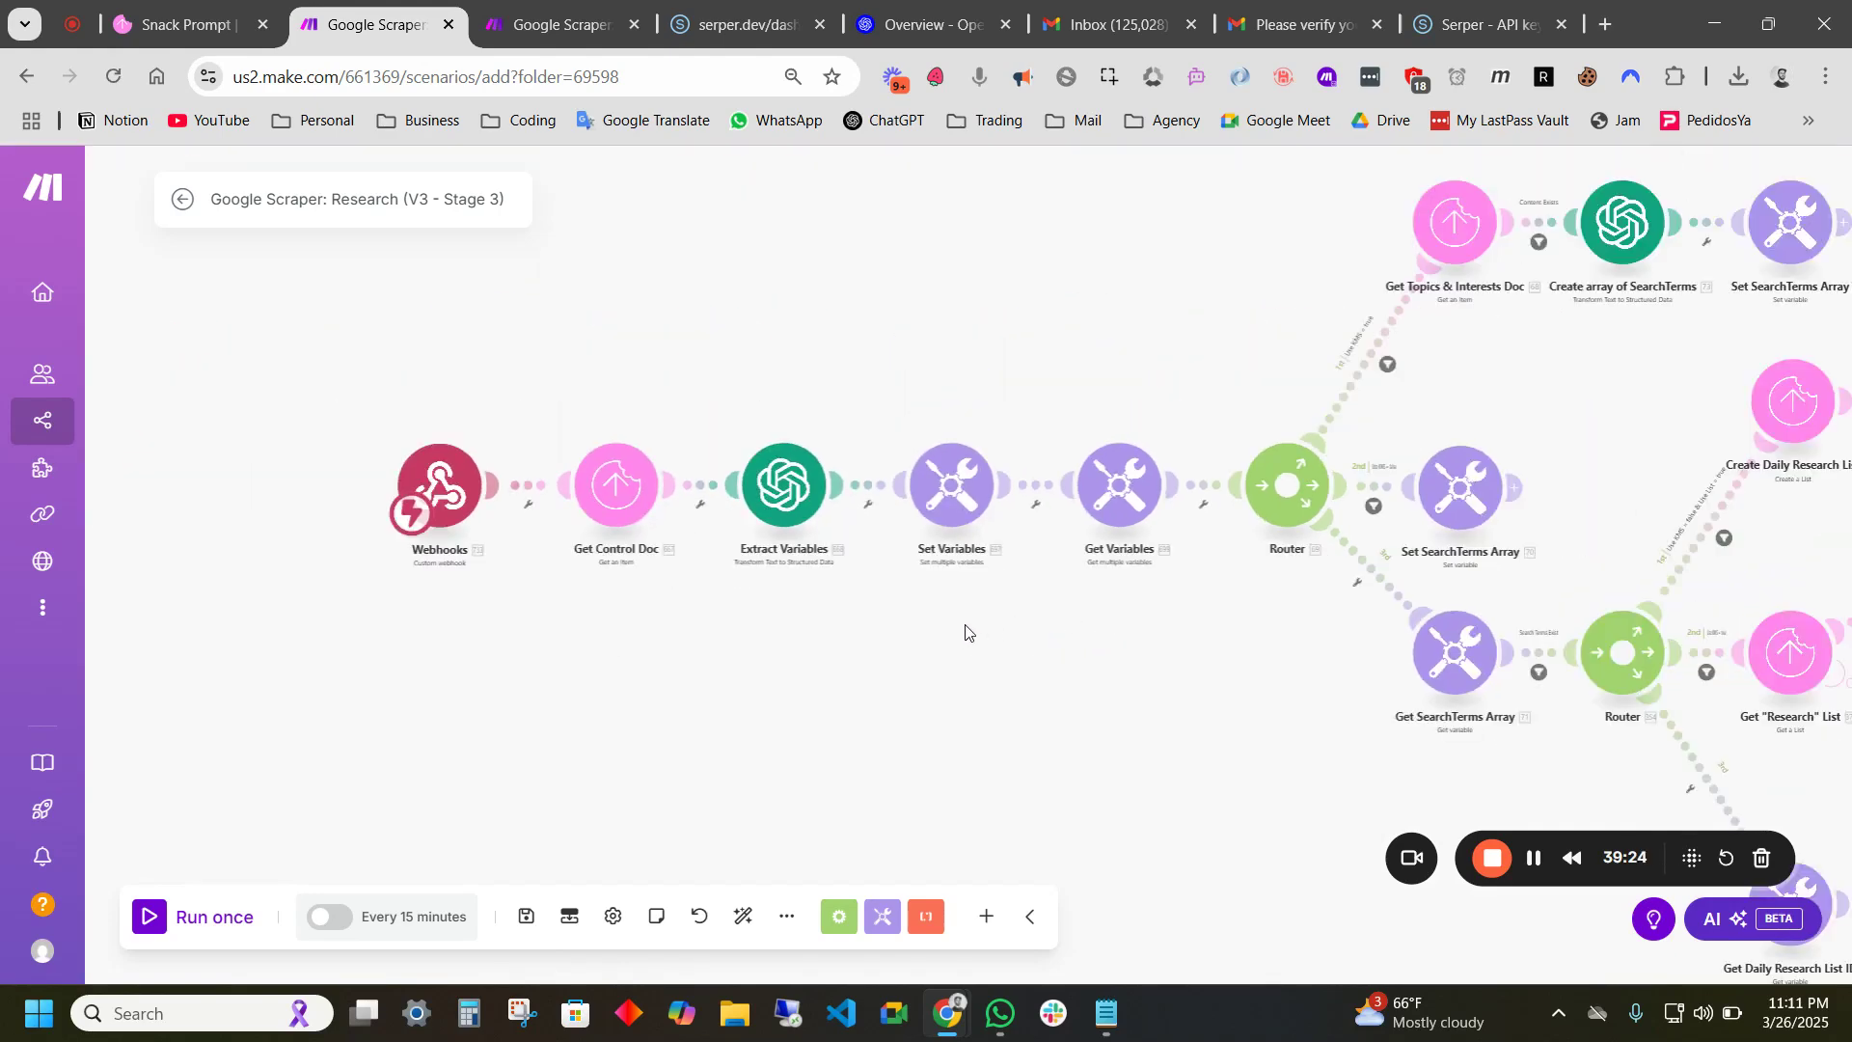
left_click_drag(1056, 602, 927, 603)
left_click_drag(1016, 651, 940, 608)
left_click(580, 458)
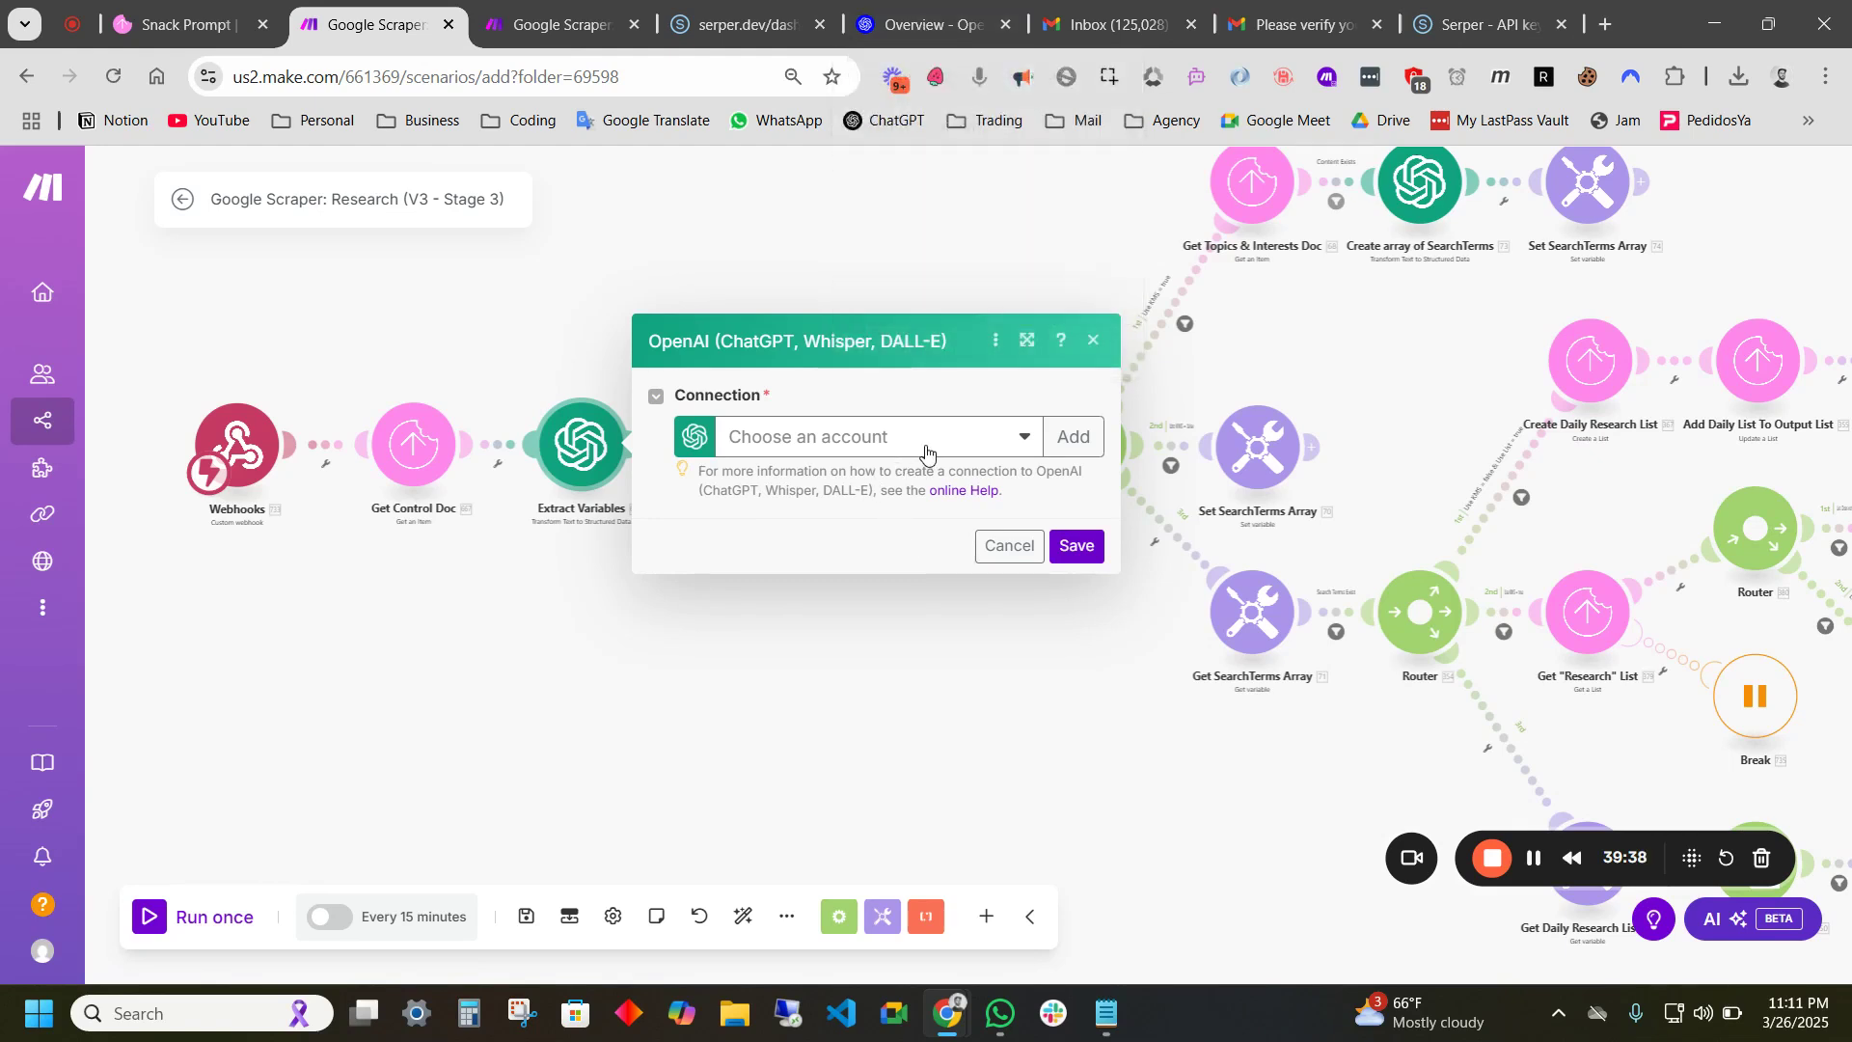
- Start a new OpenAI connection in Make, then go to the OpenAI developer platform overview
left_click(1082, 452)
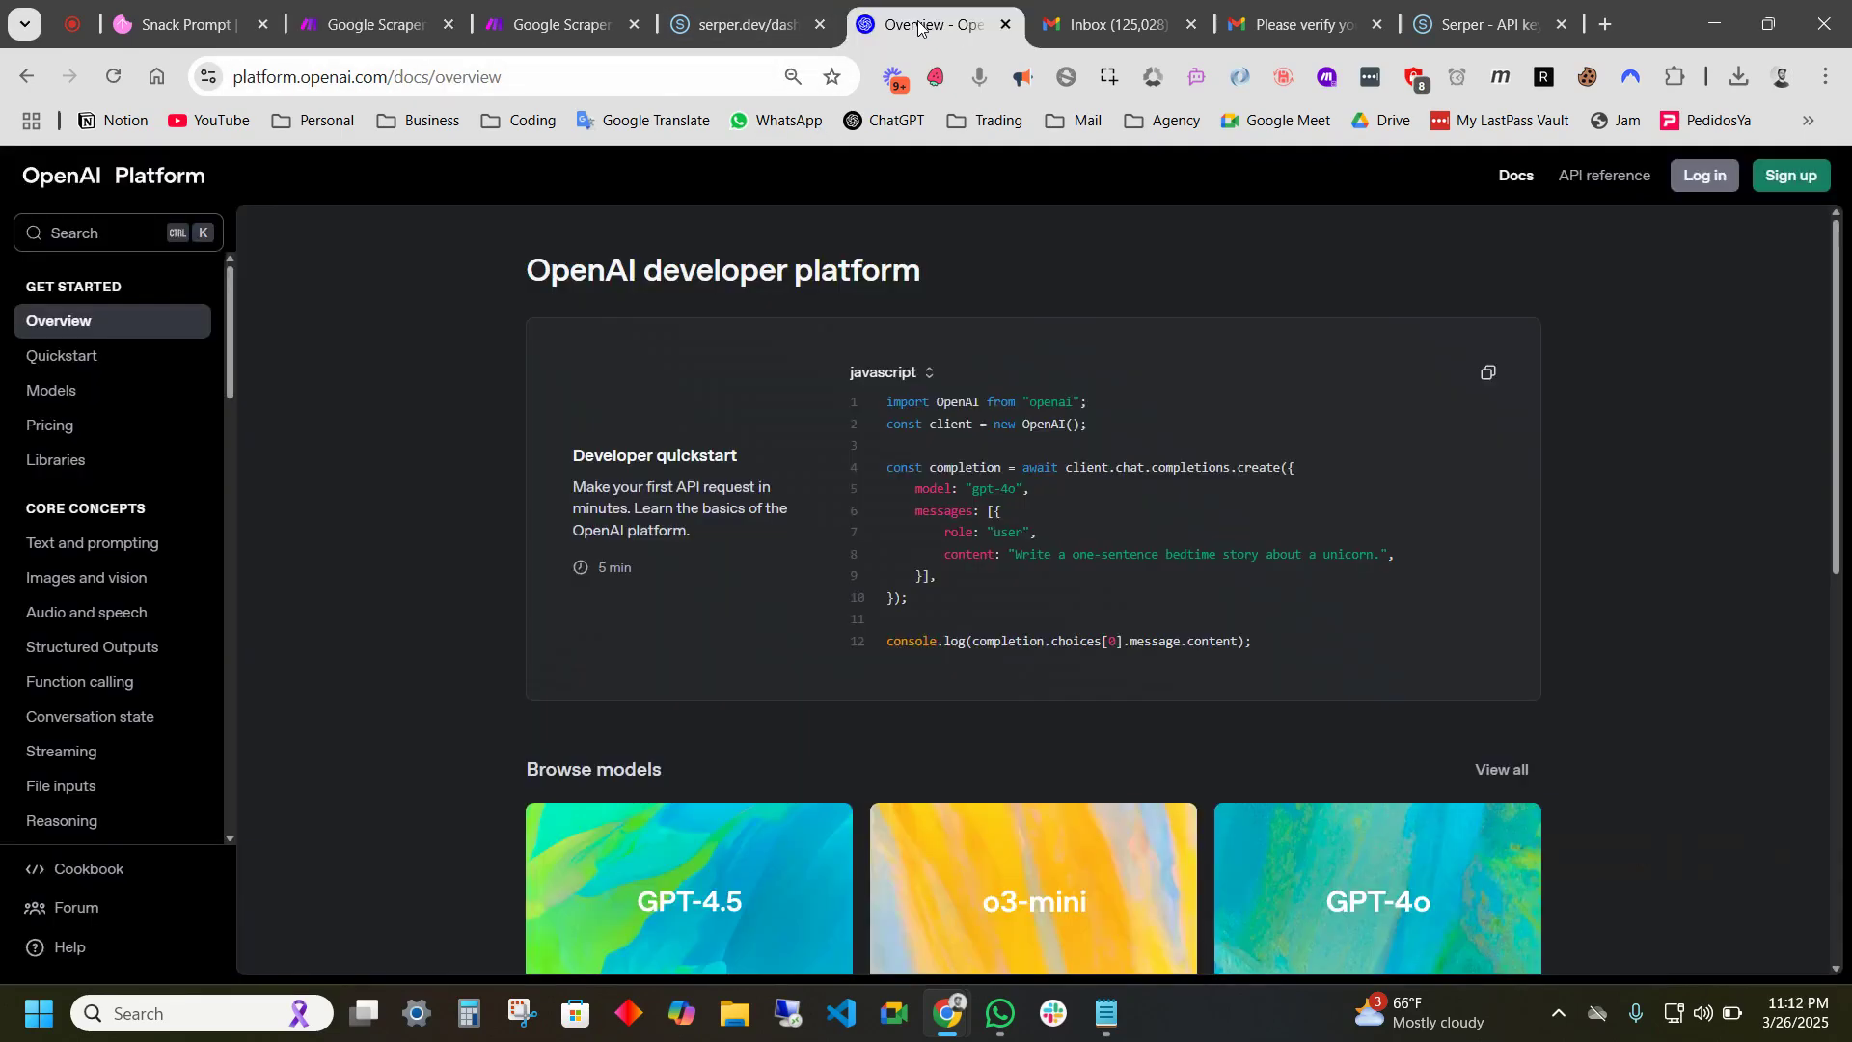
left_click(923, 25)
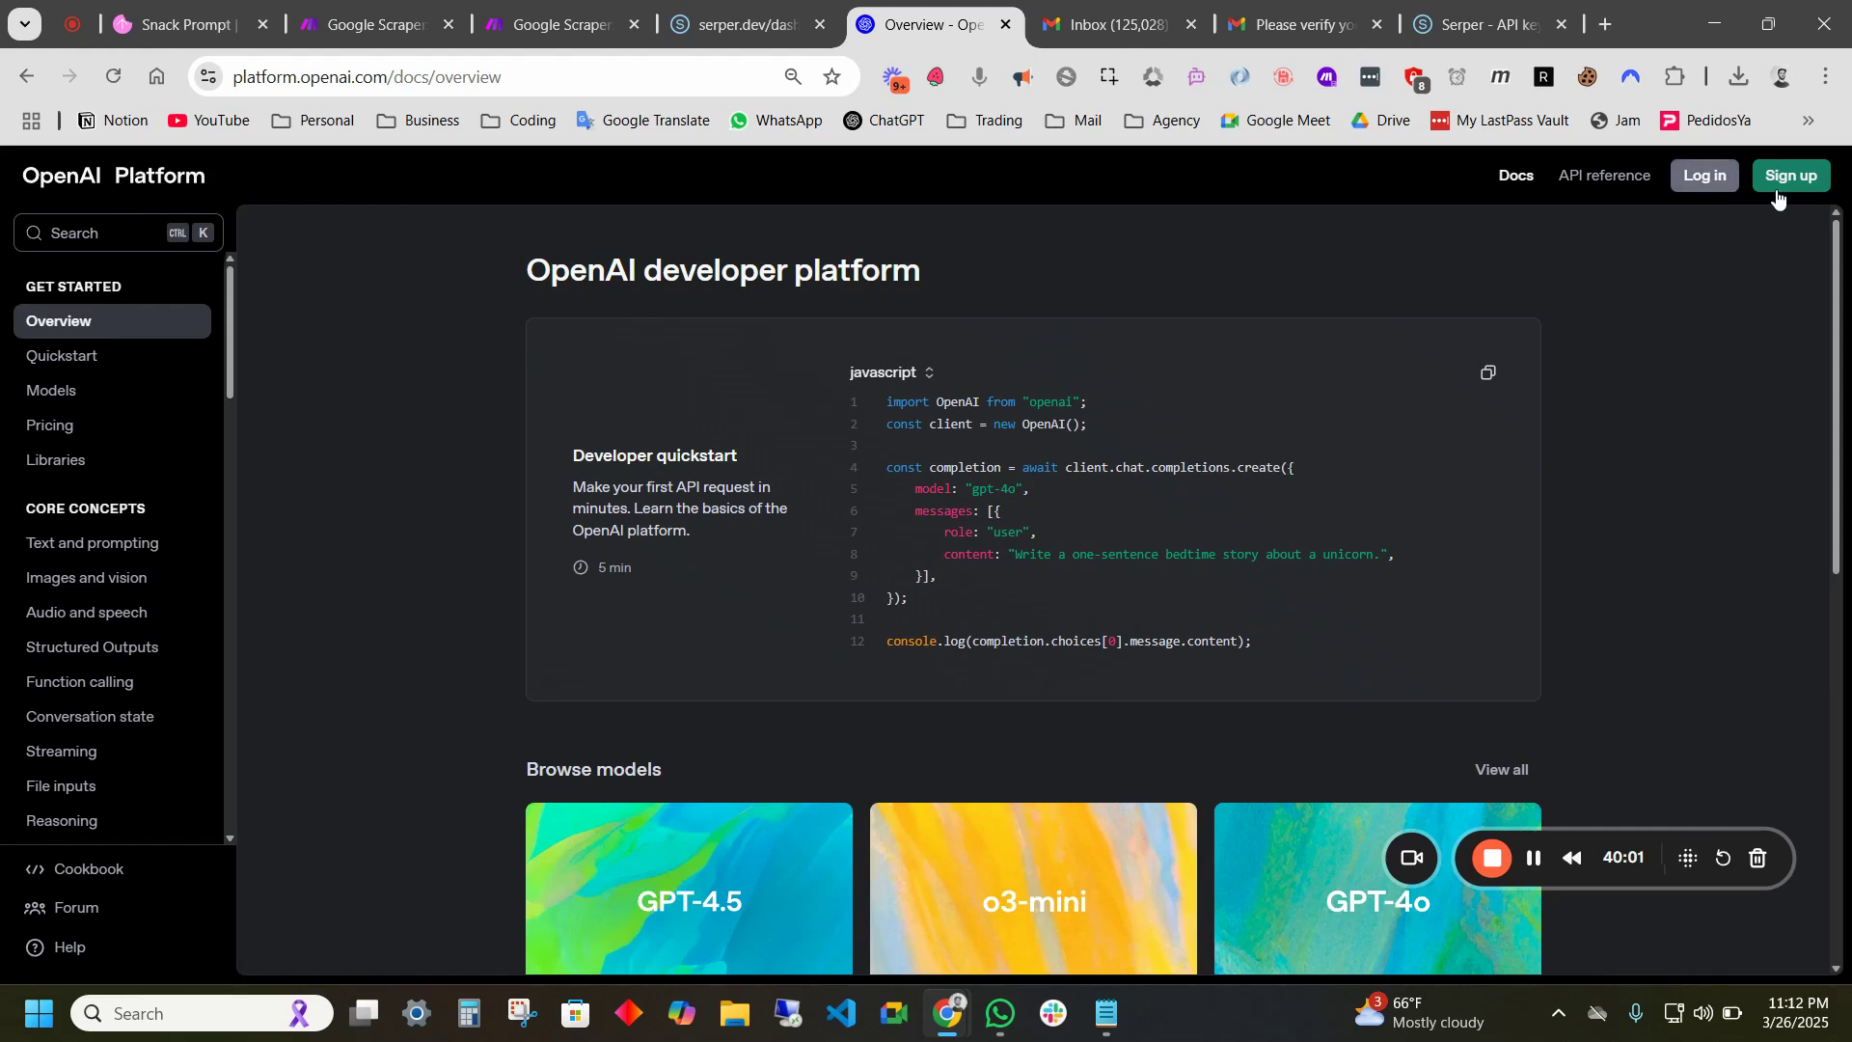
- Sign up for an OpenAI Platform account using the work Google account
left_click(1794, 178)
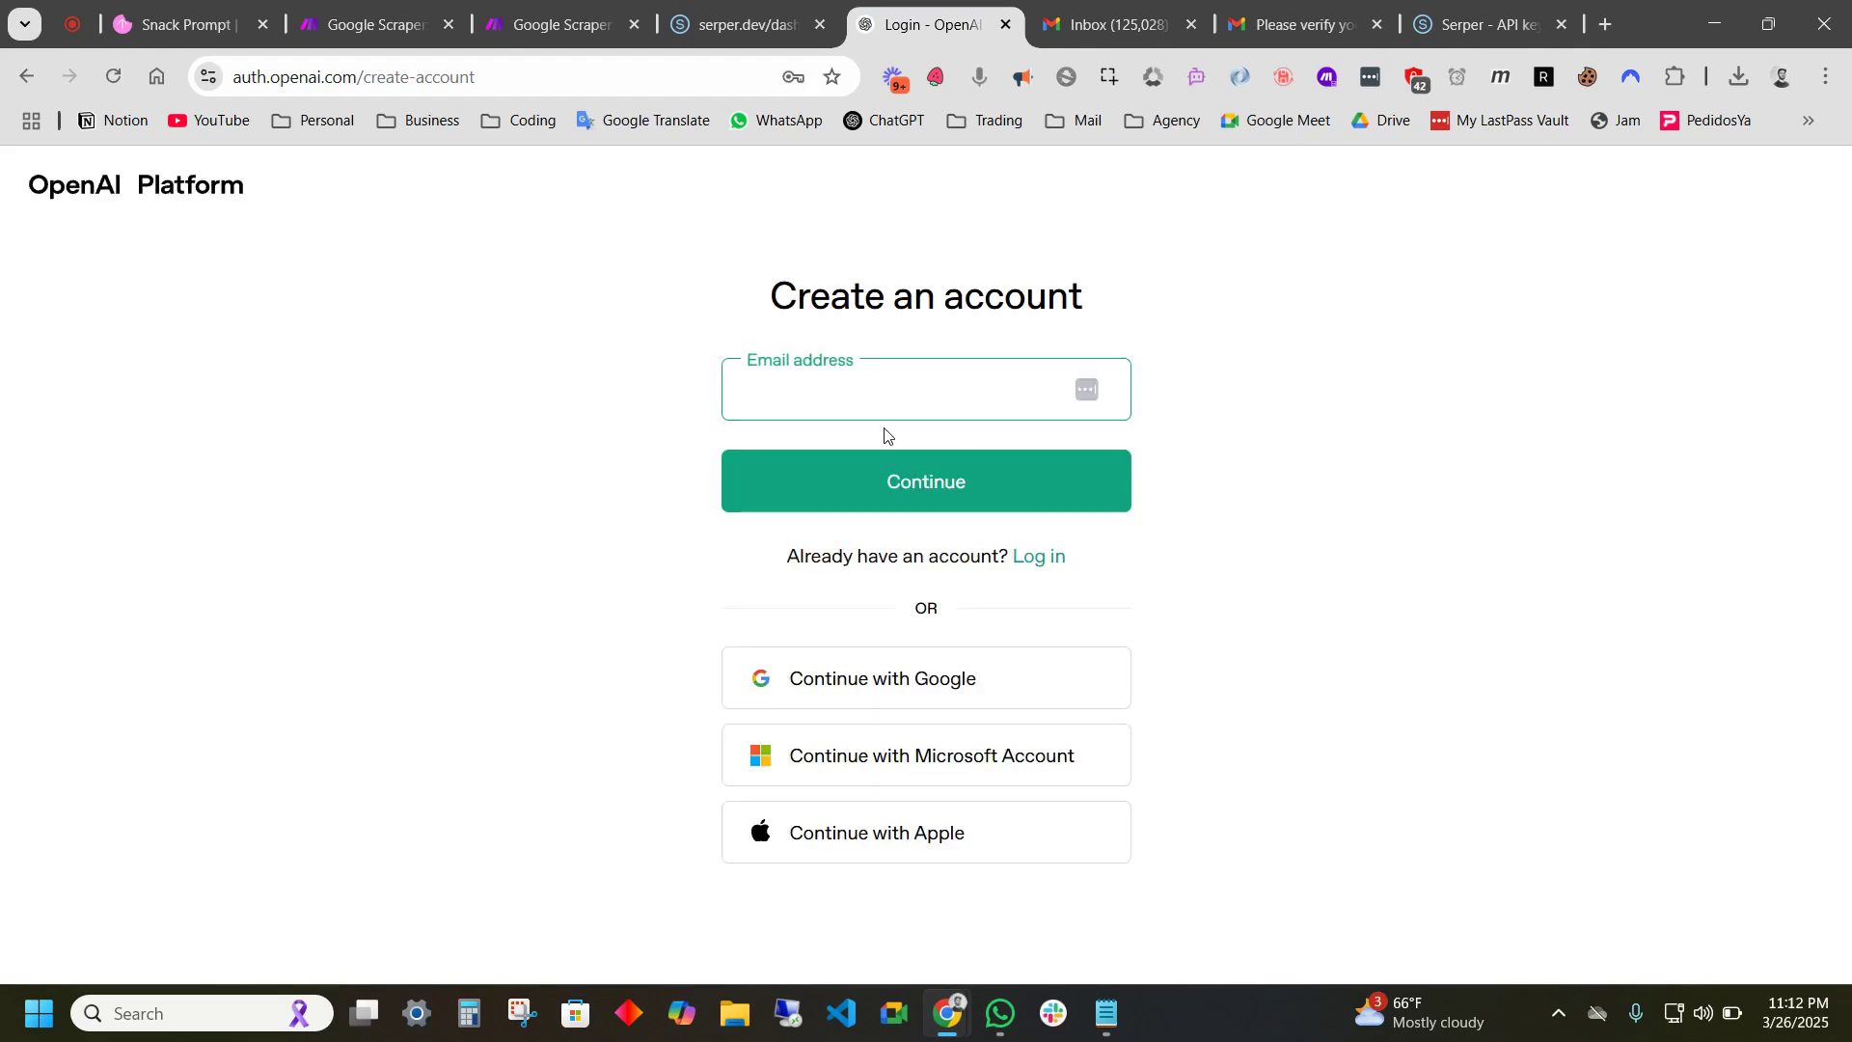
left_click(963, 690)
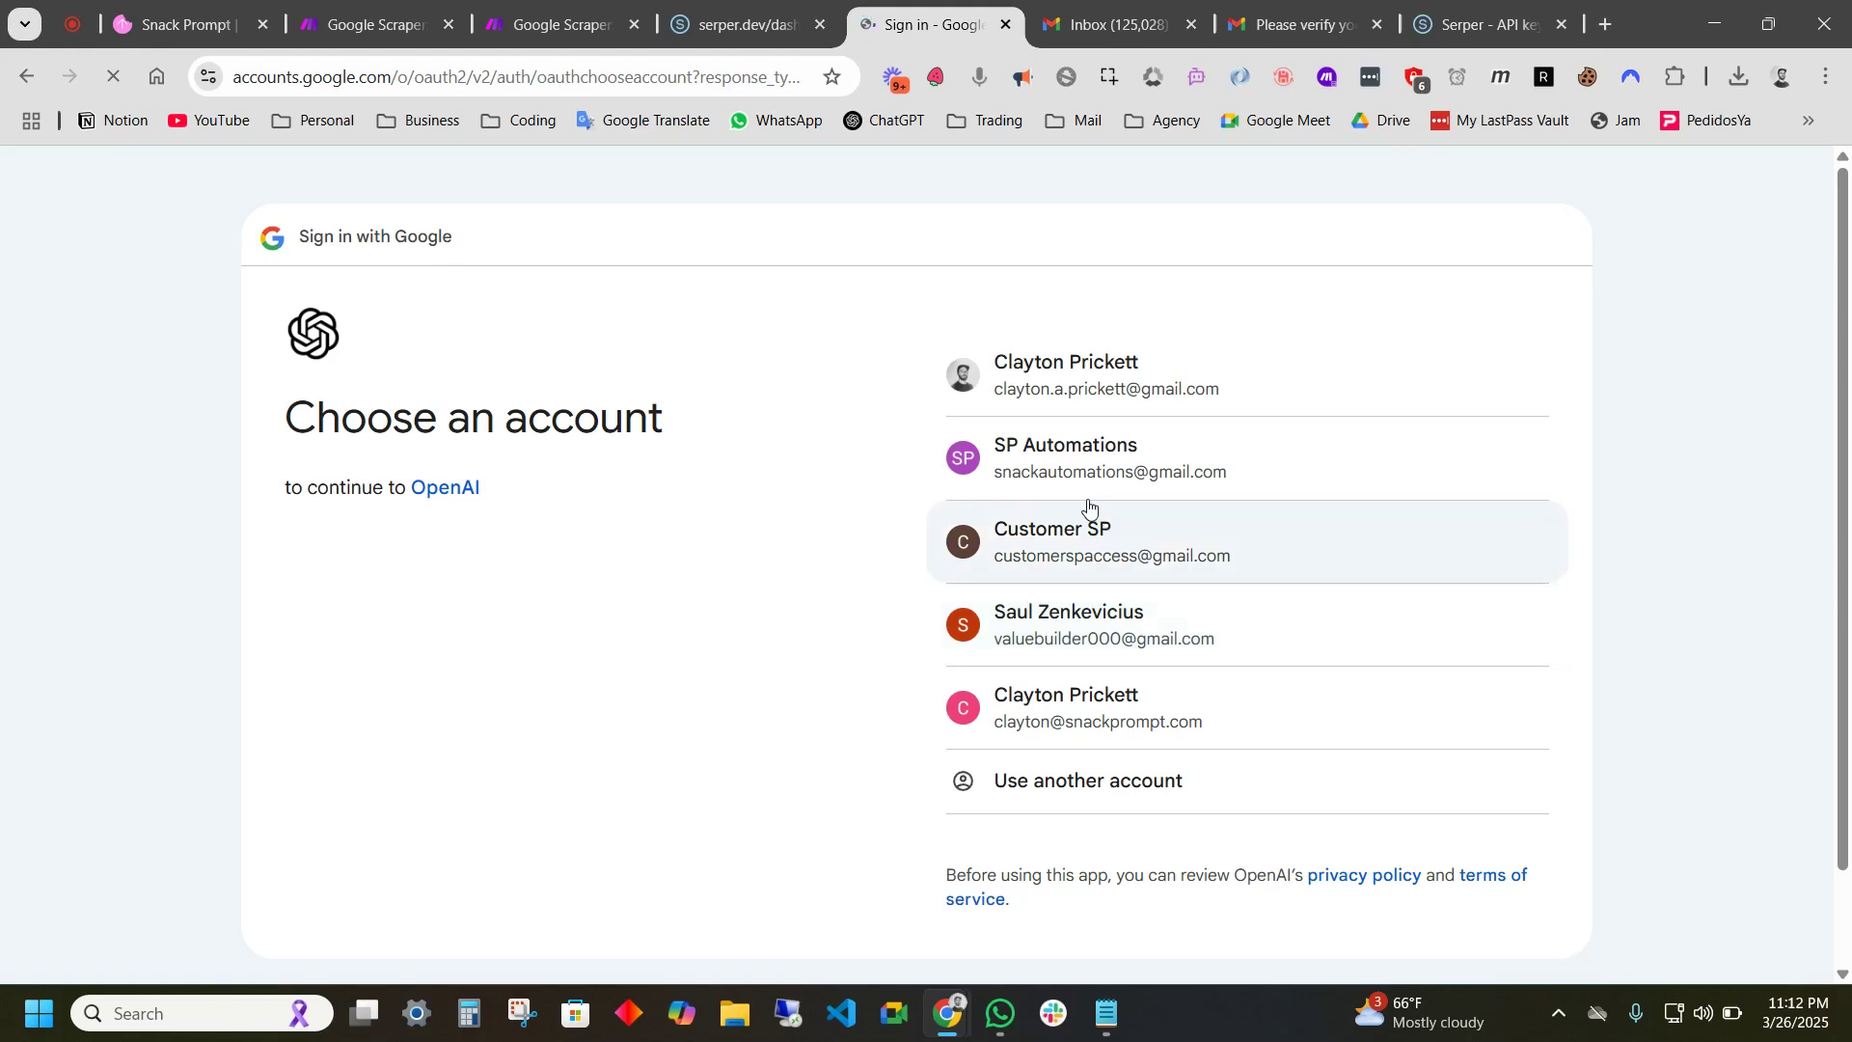
left_click(1087, 721)
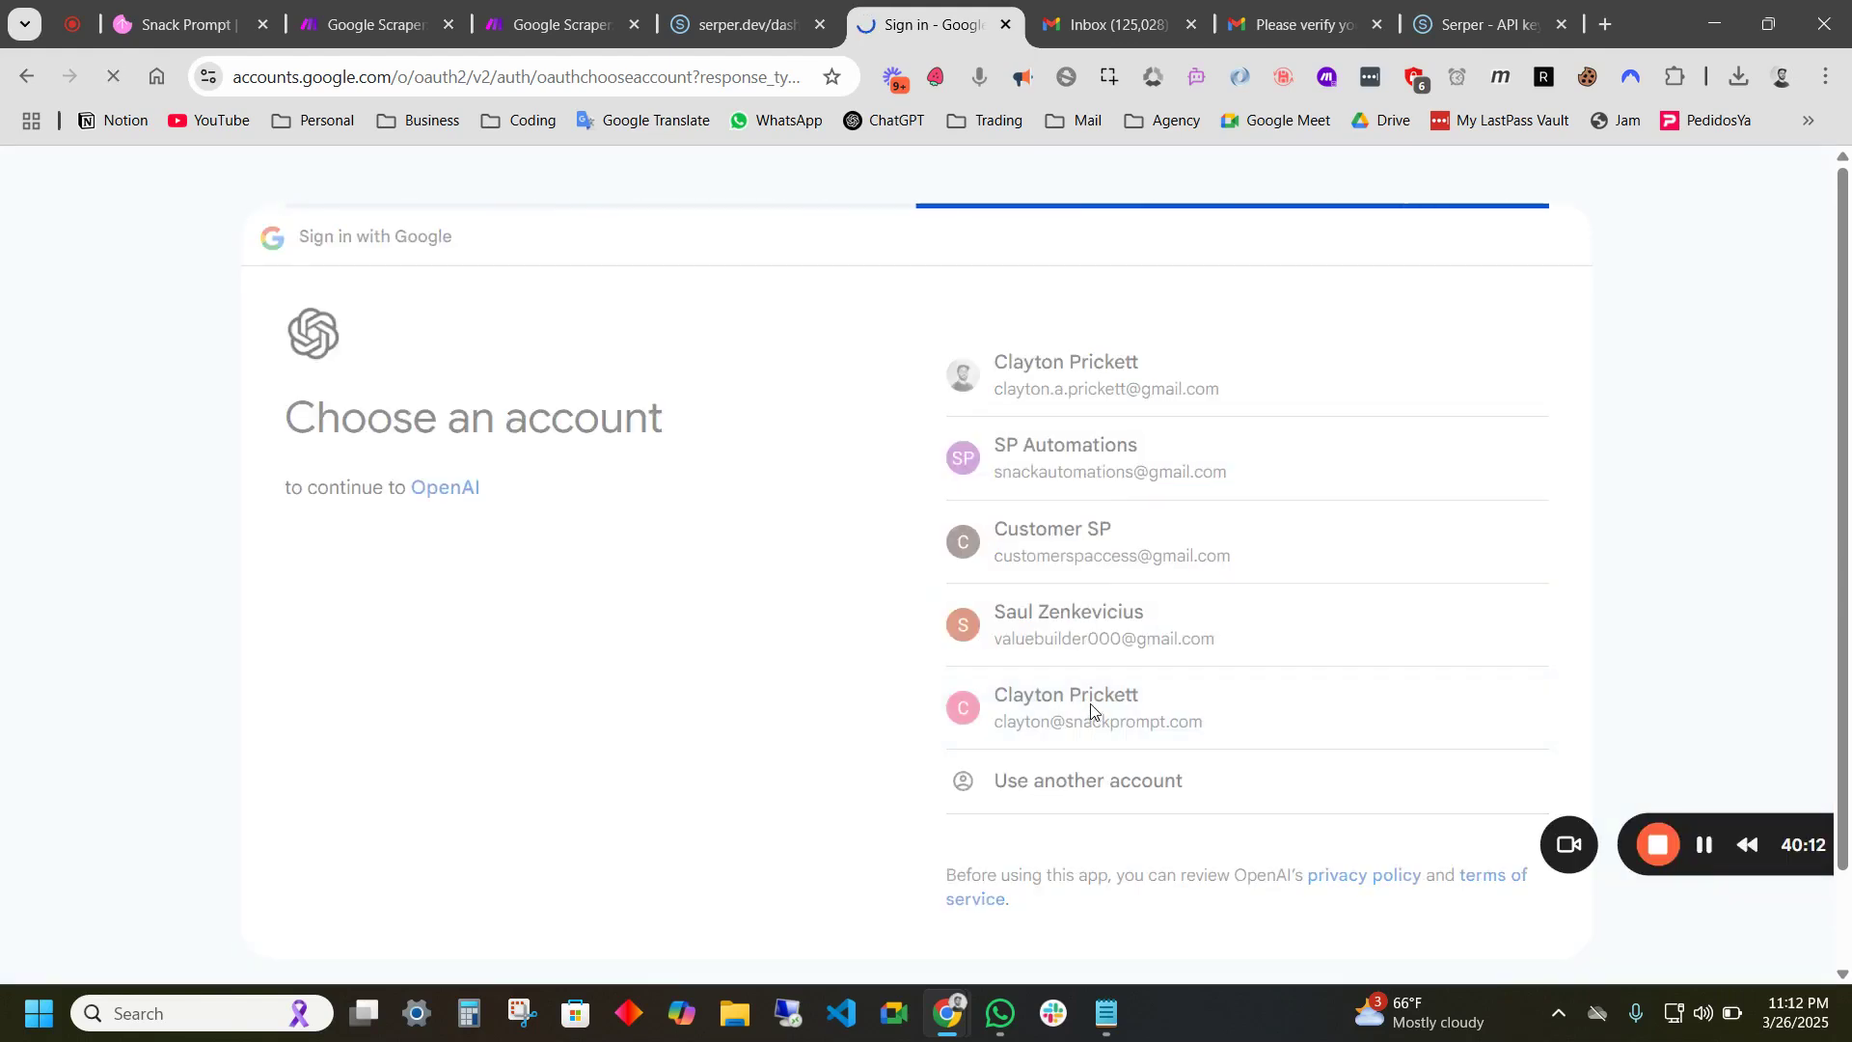
left_click(1455, 698)
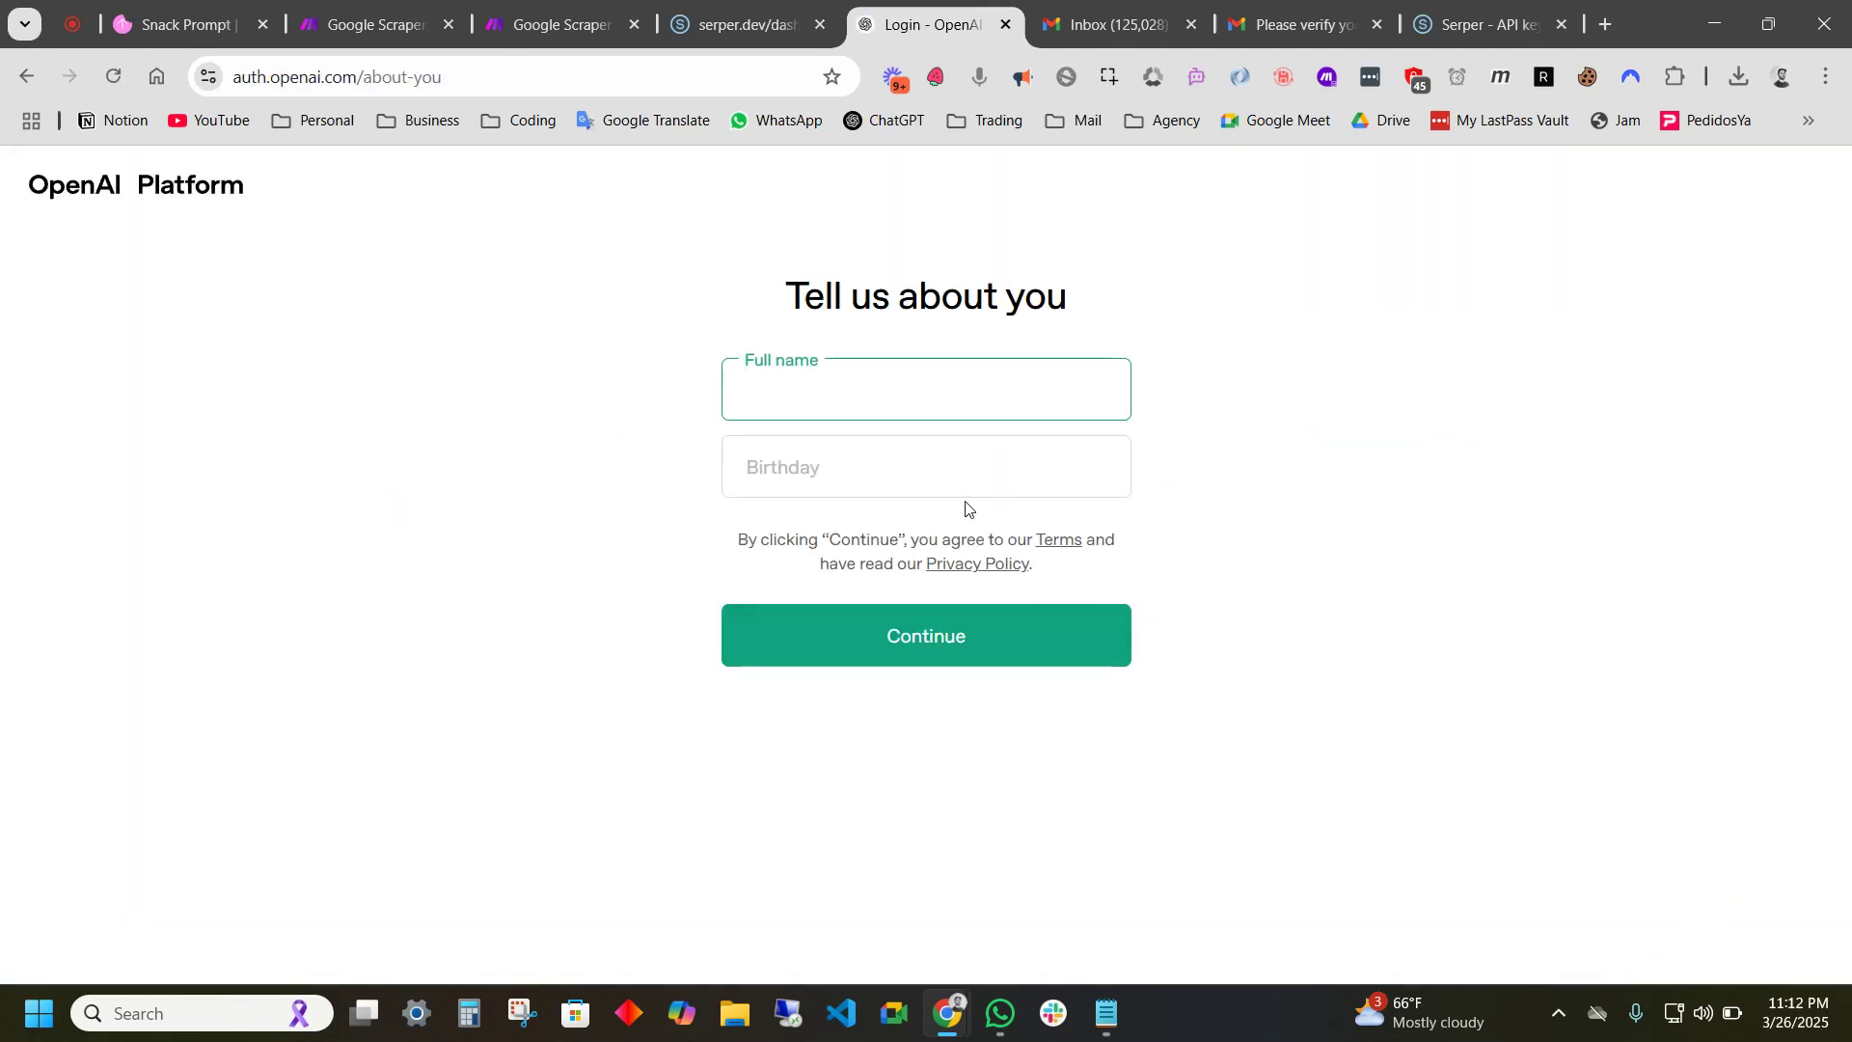
- Submit the user's full name and birthday, then close the leftover mail tabs
left_click(866, 391)
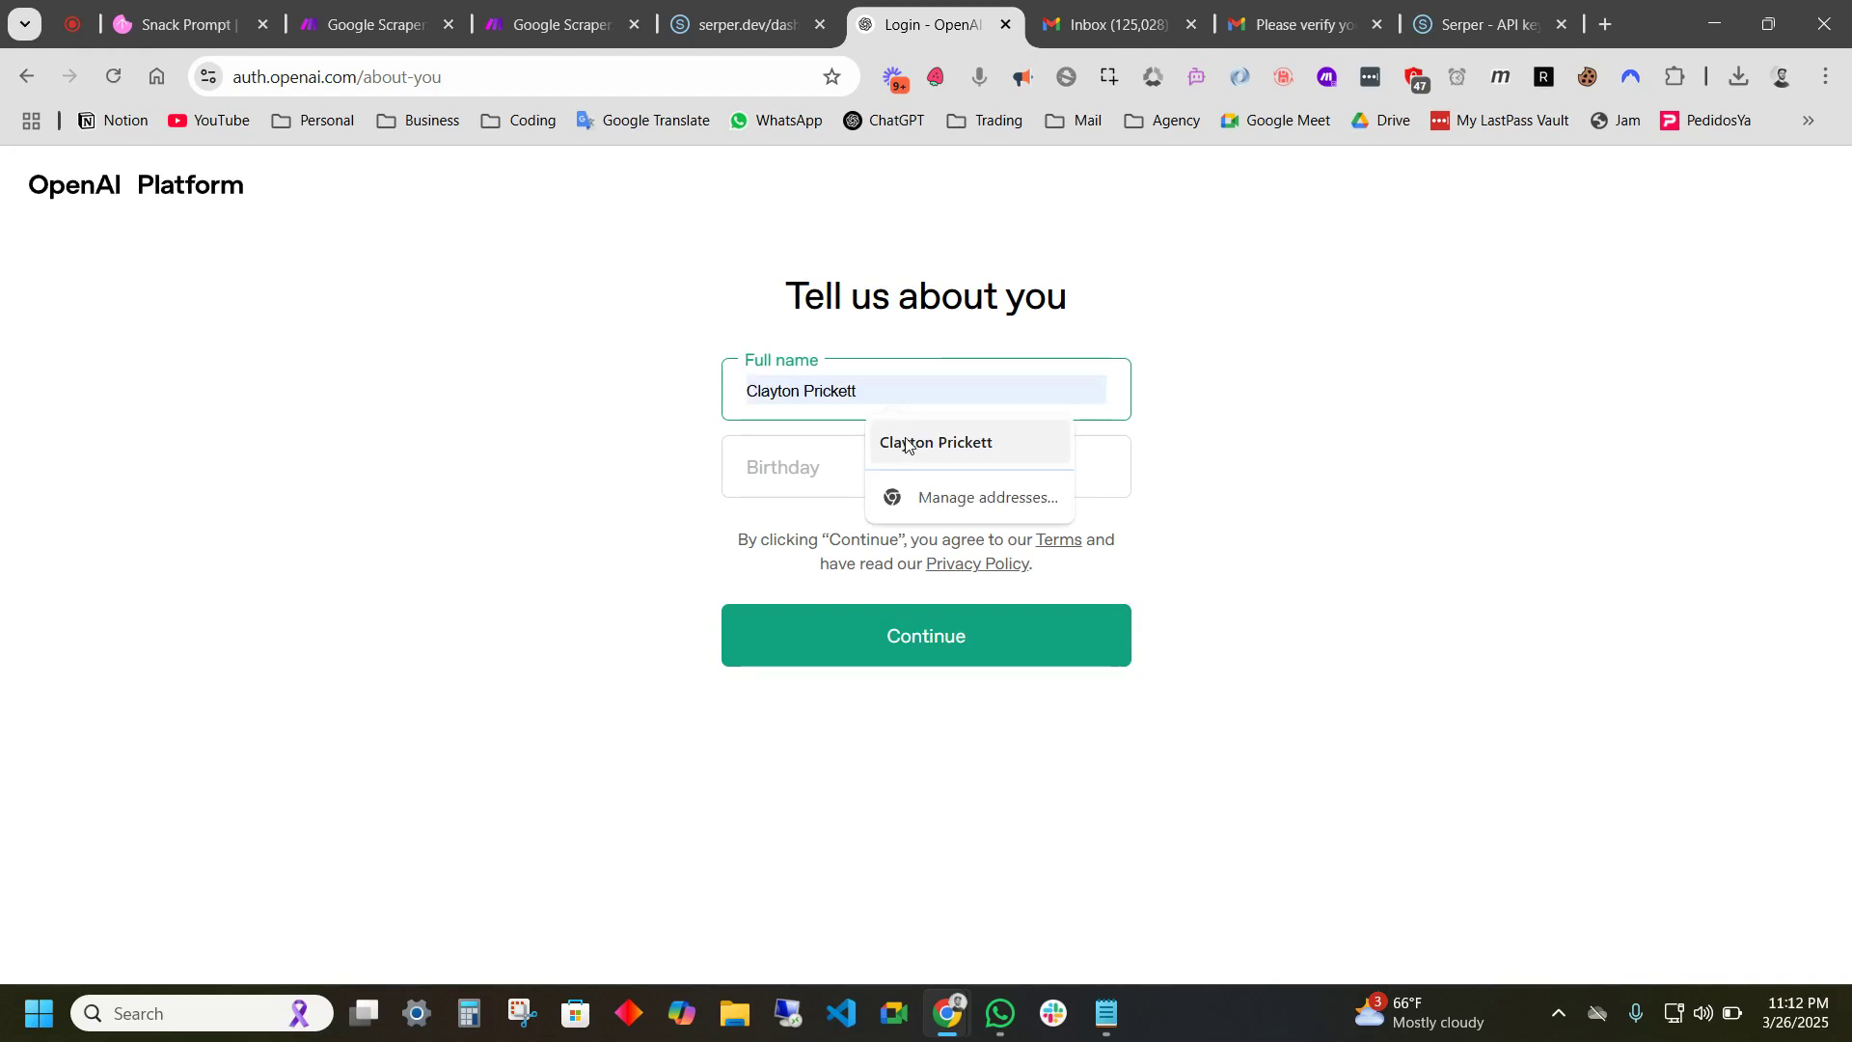
left_click(884, 442)
left_click(871, 471)
left_click(883, 631)
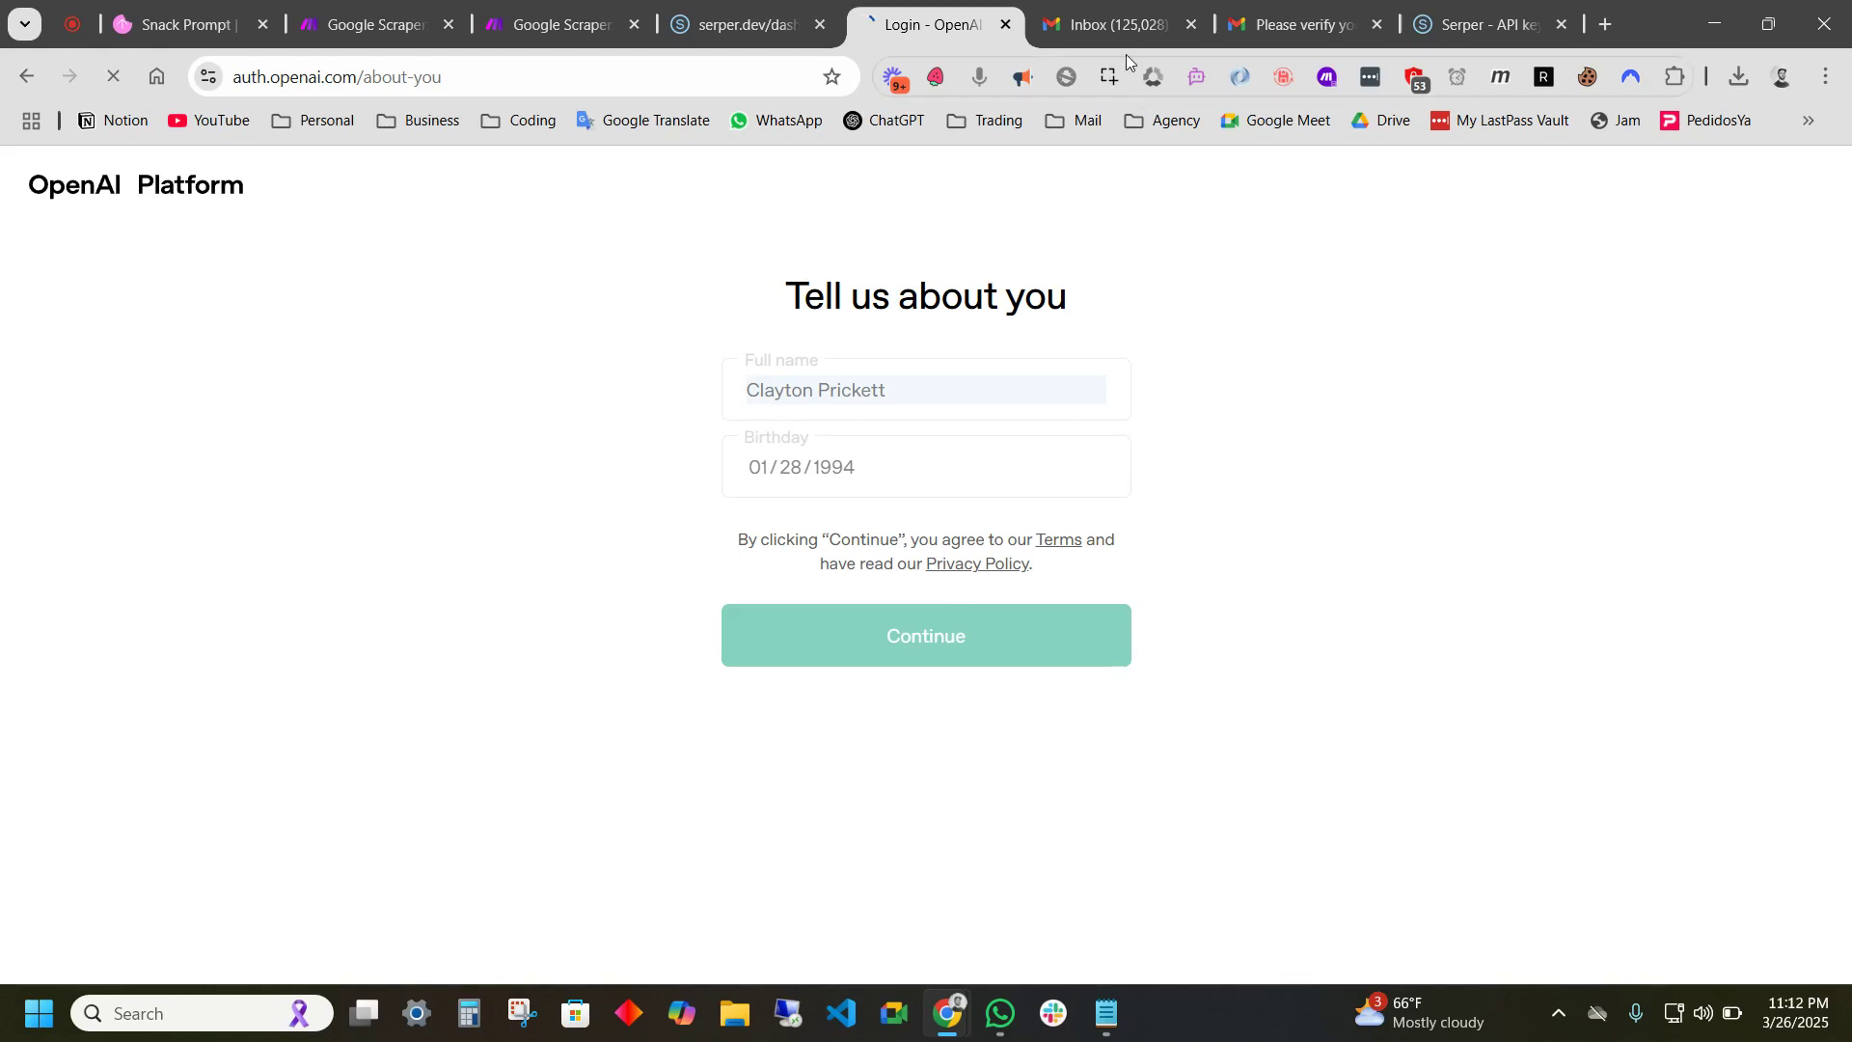
left_click(1191, 24)
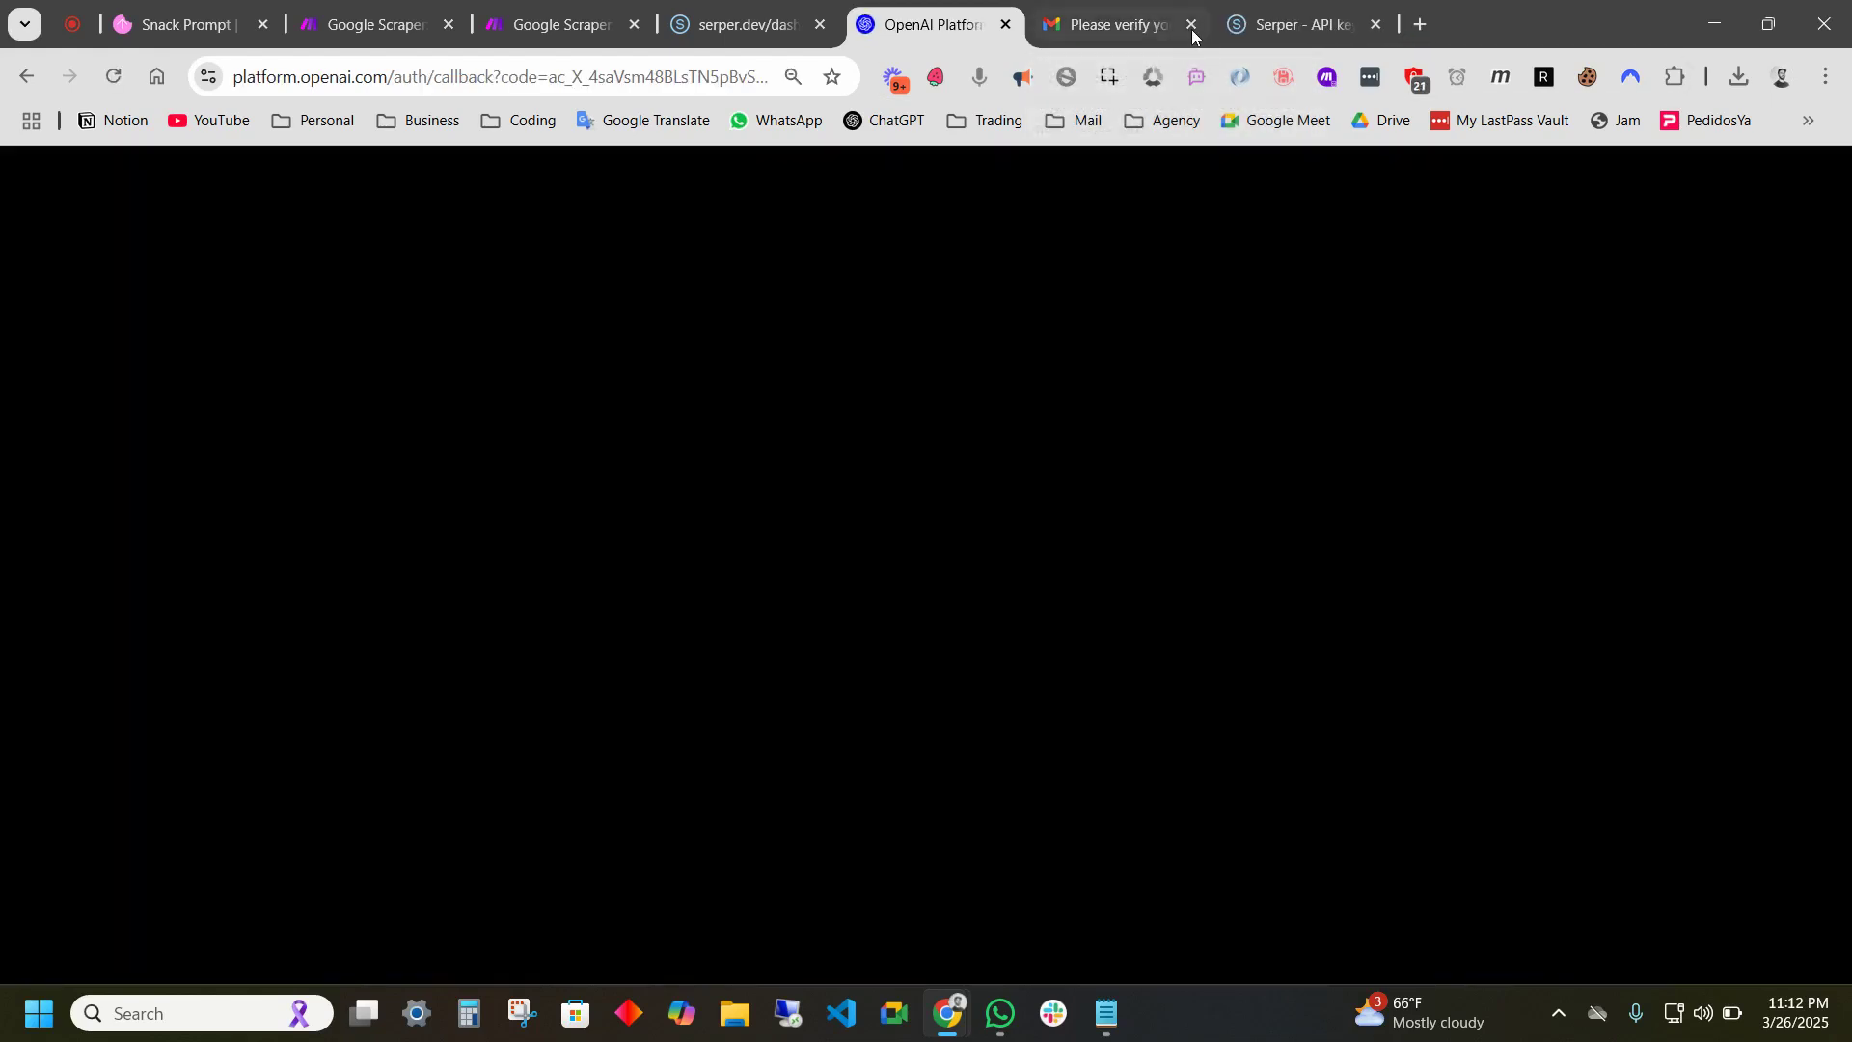
left_click(1191, 24)
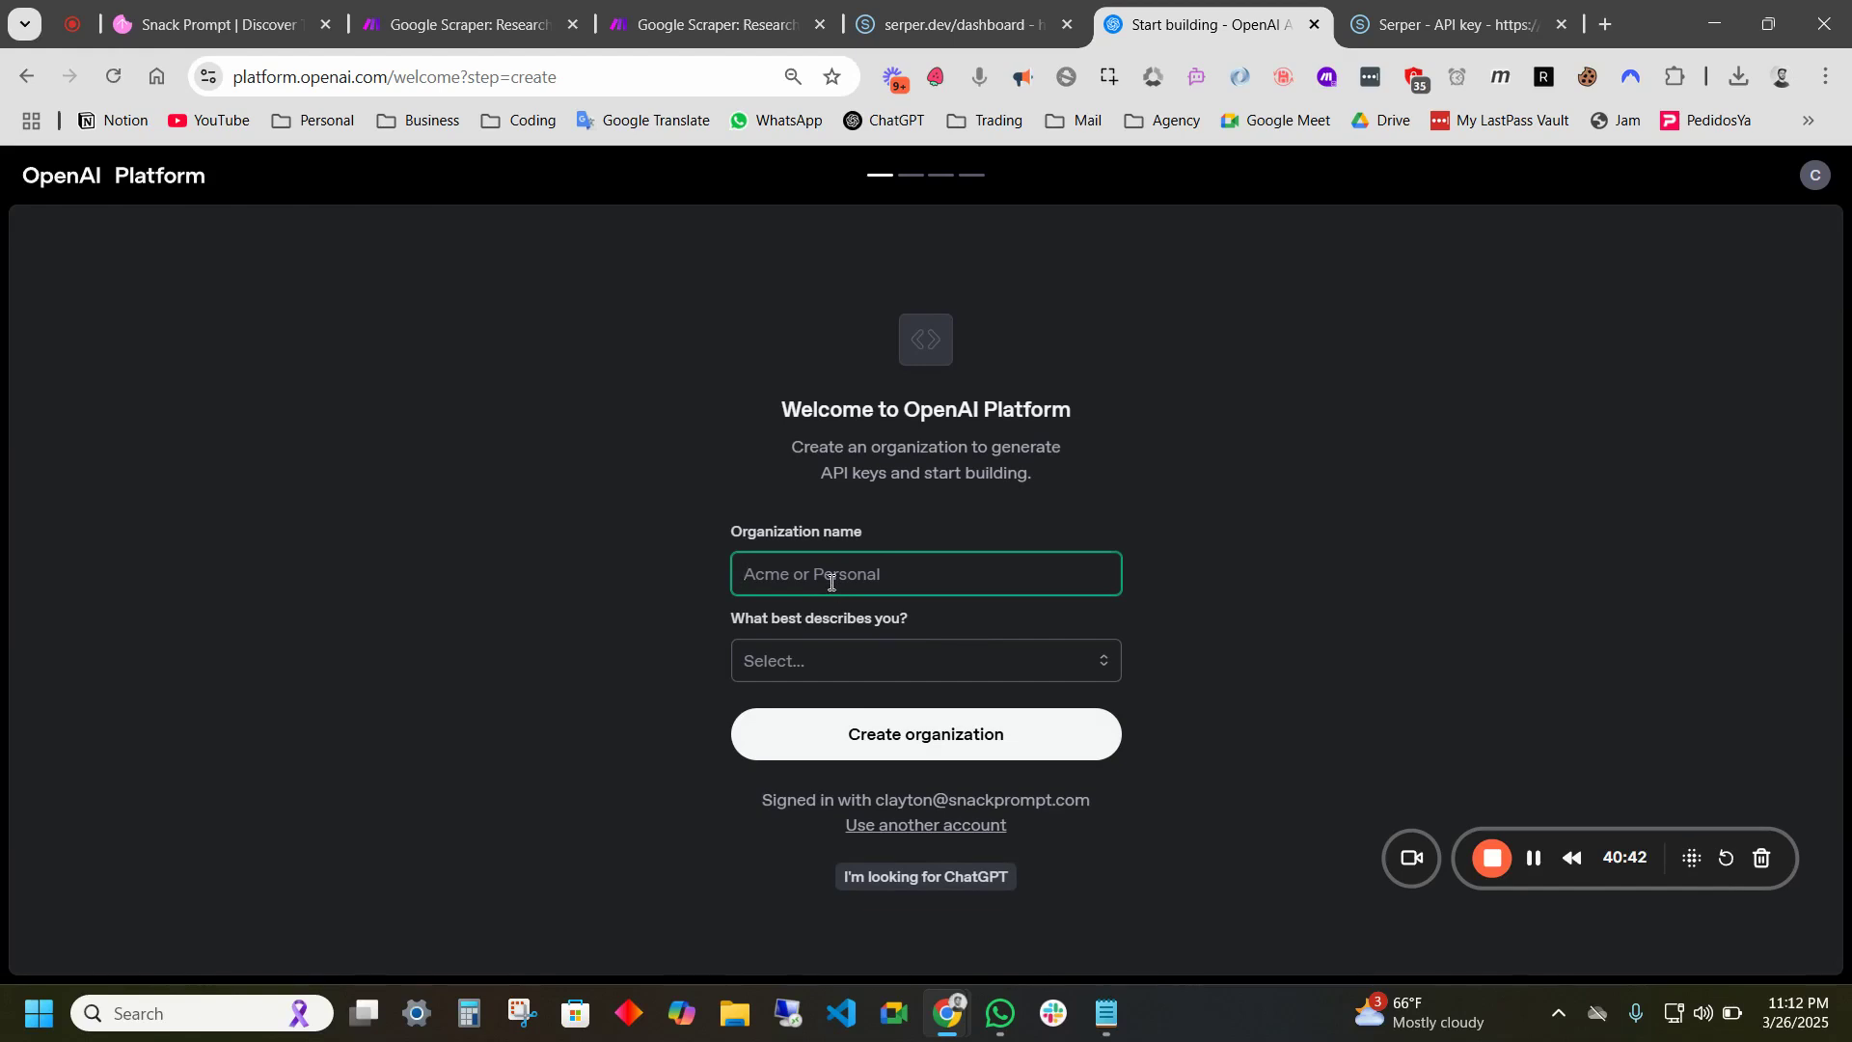
- Create the organization as Somewhat technical, trimming the trailing dash from its name
type("Clay")
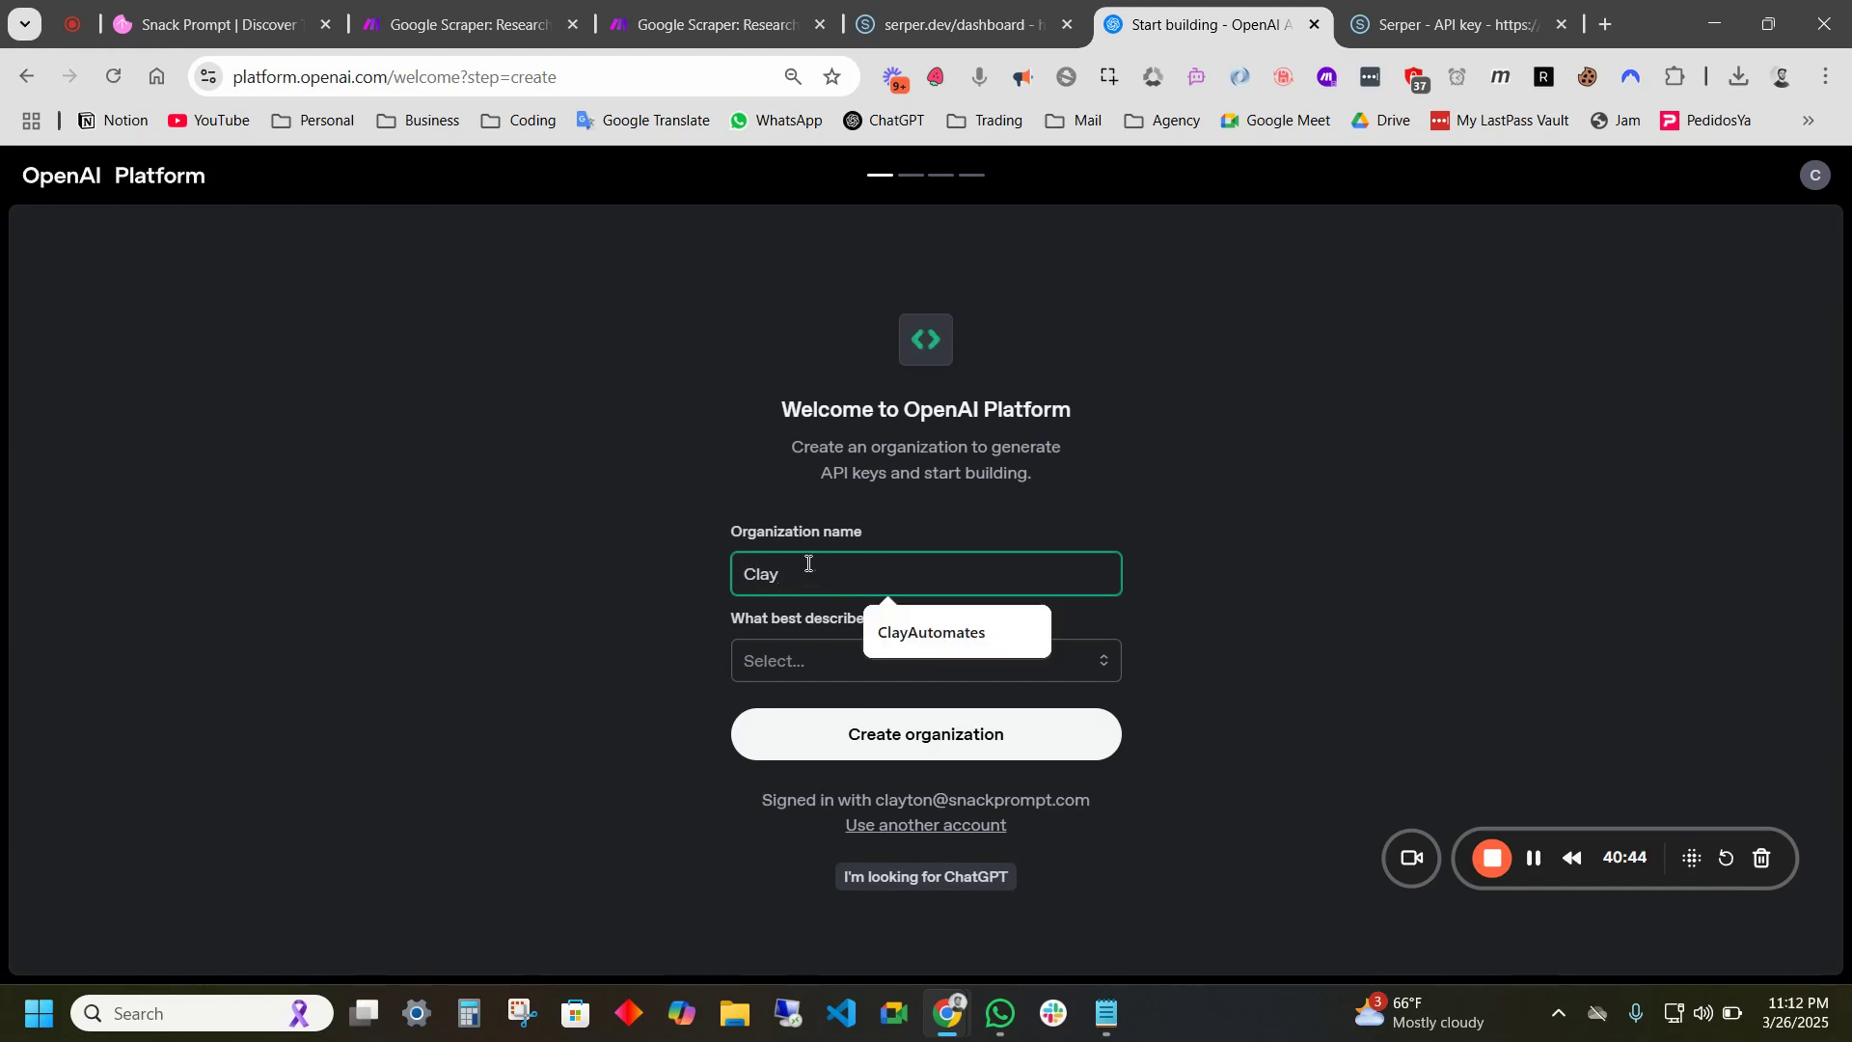
type(" - Snack Prompt")
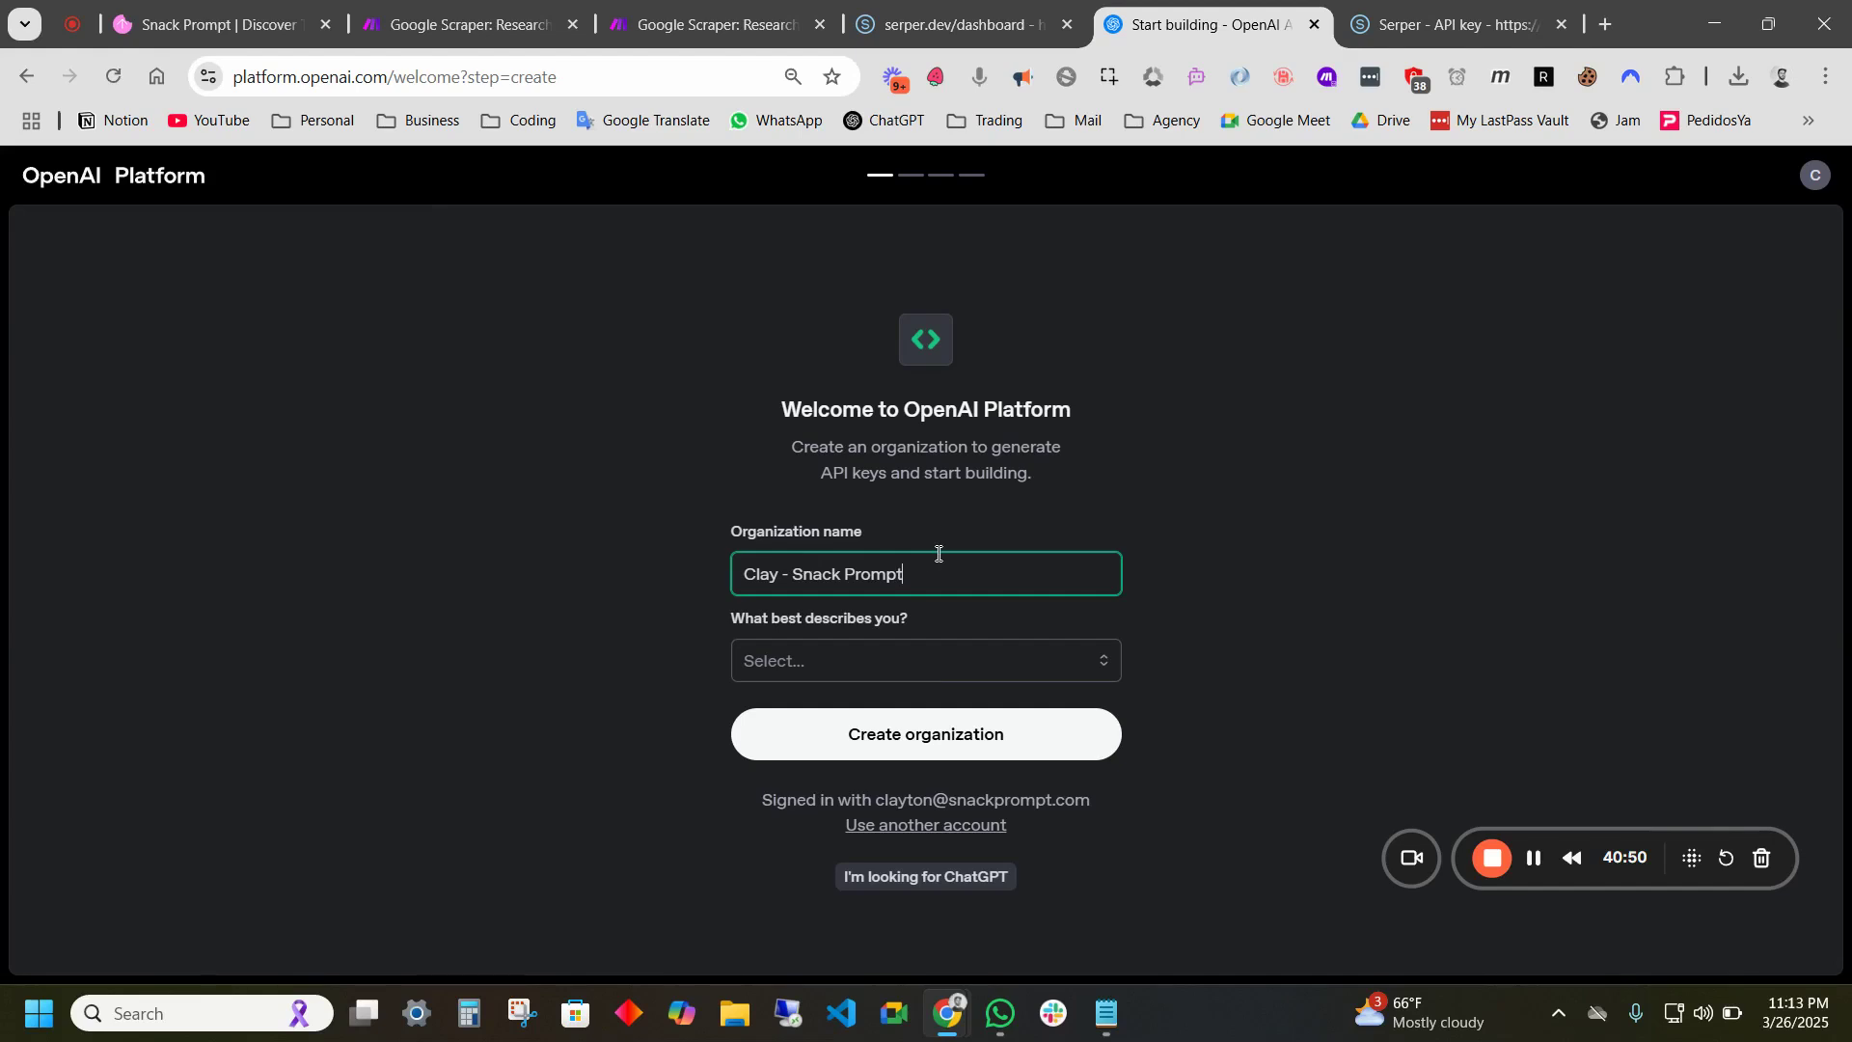
left_click(882, 670)
left_click(864, 740)
left_click(926, 743)
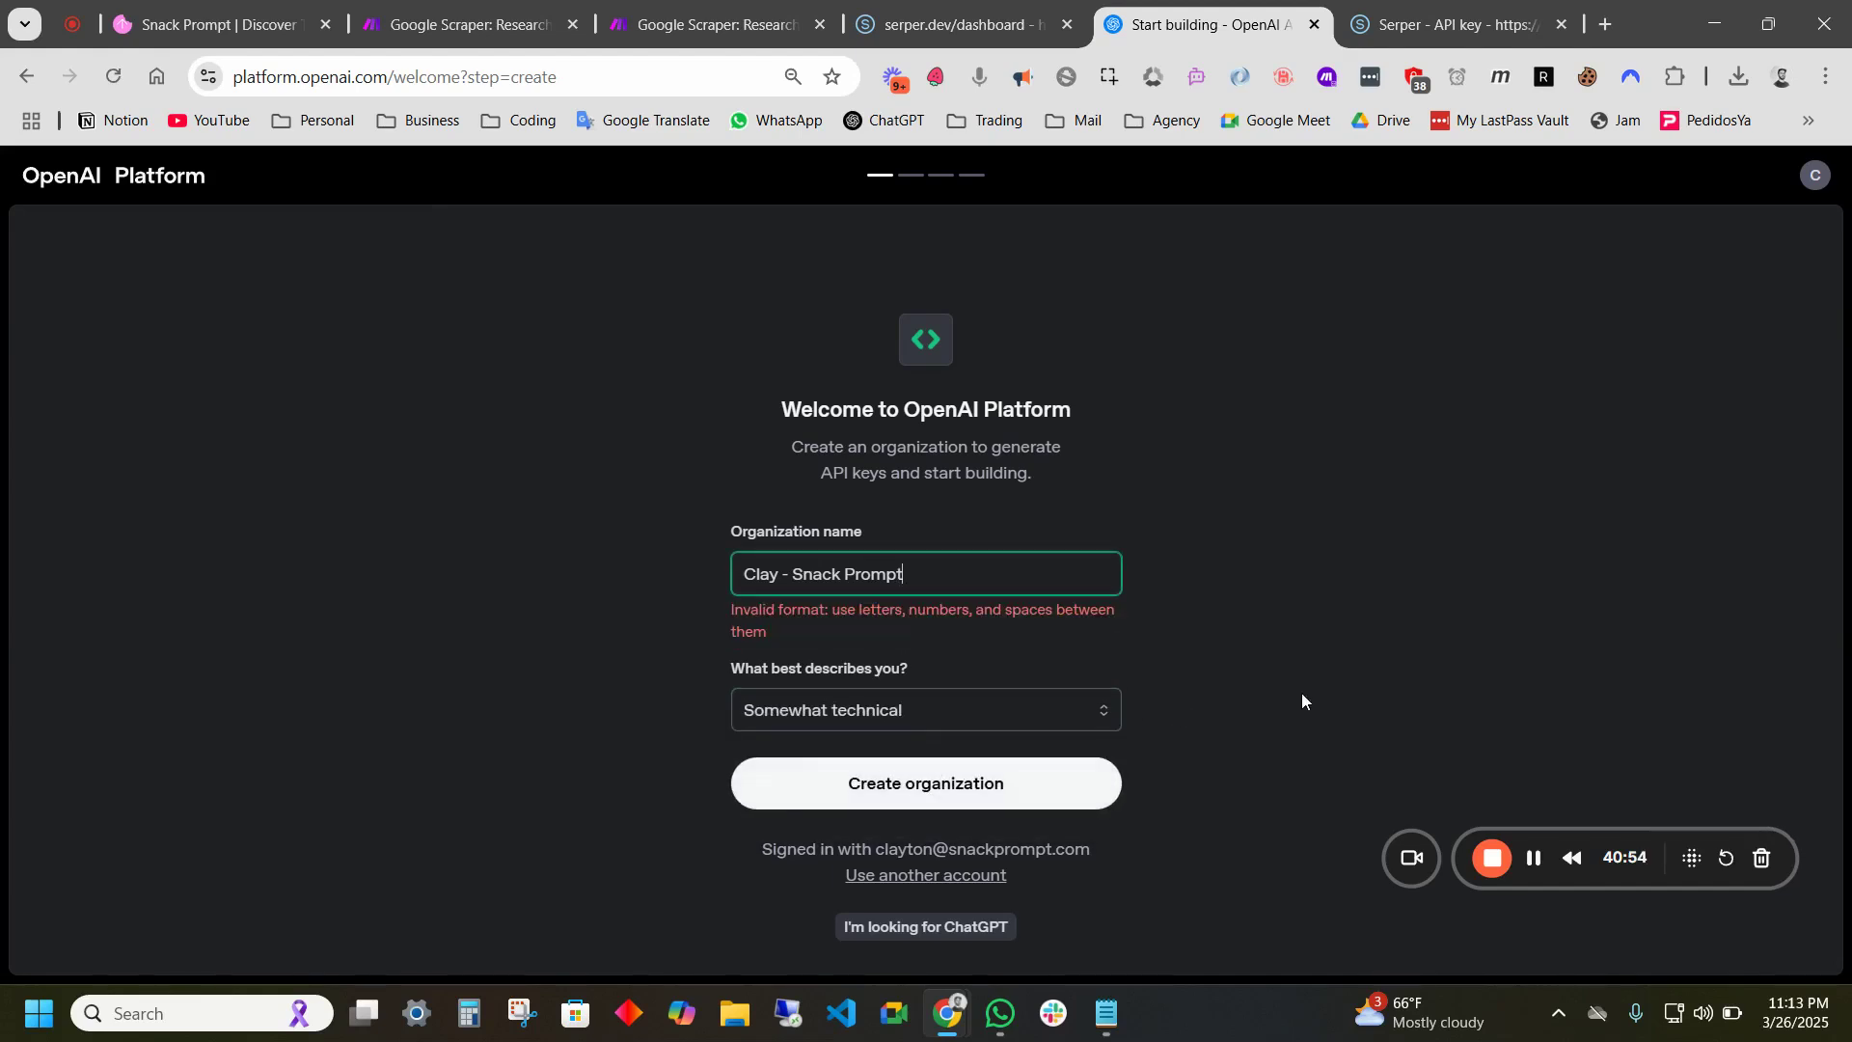
left_click(798, 570)
key("BackSpace")
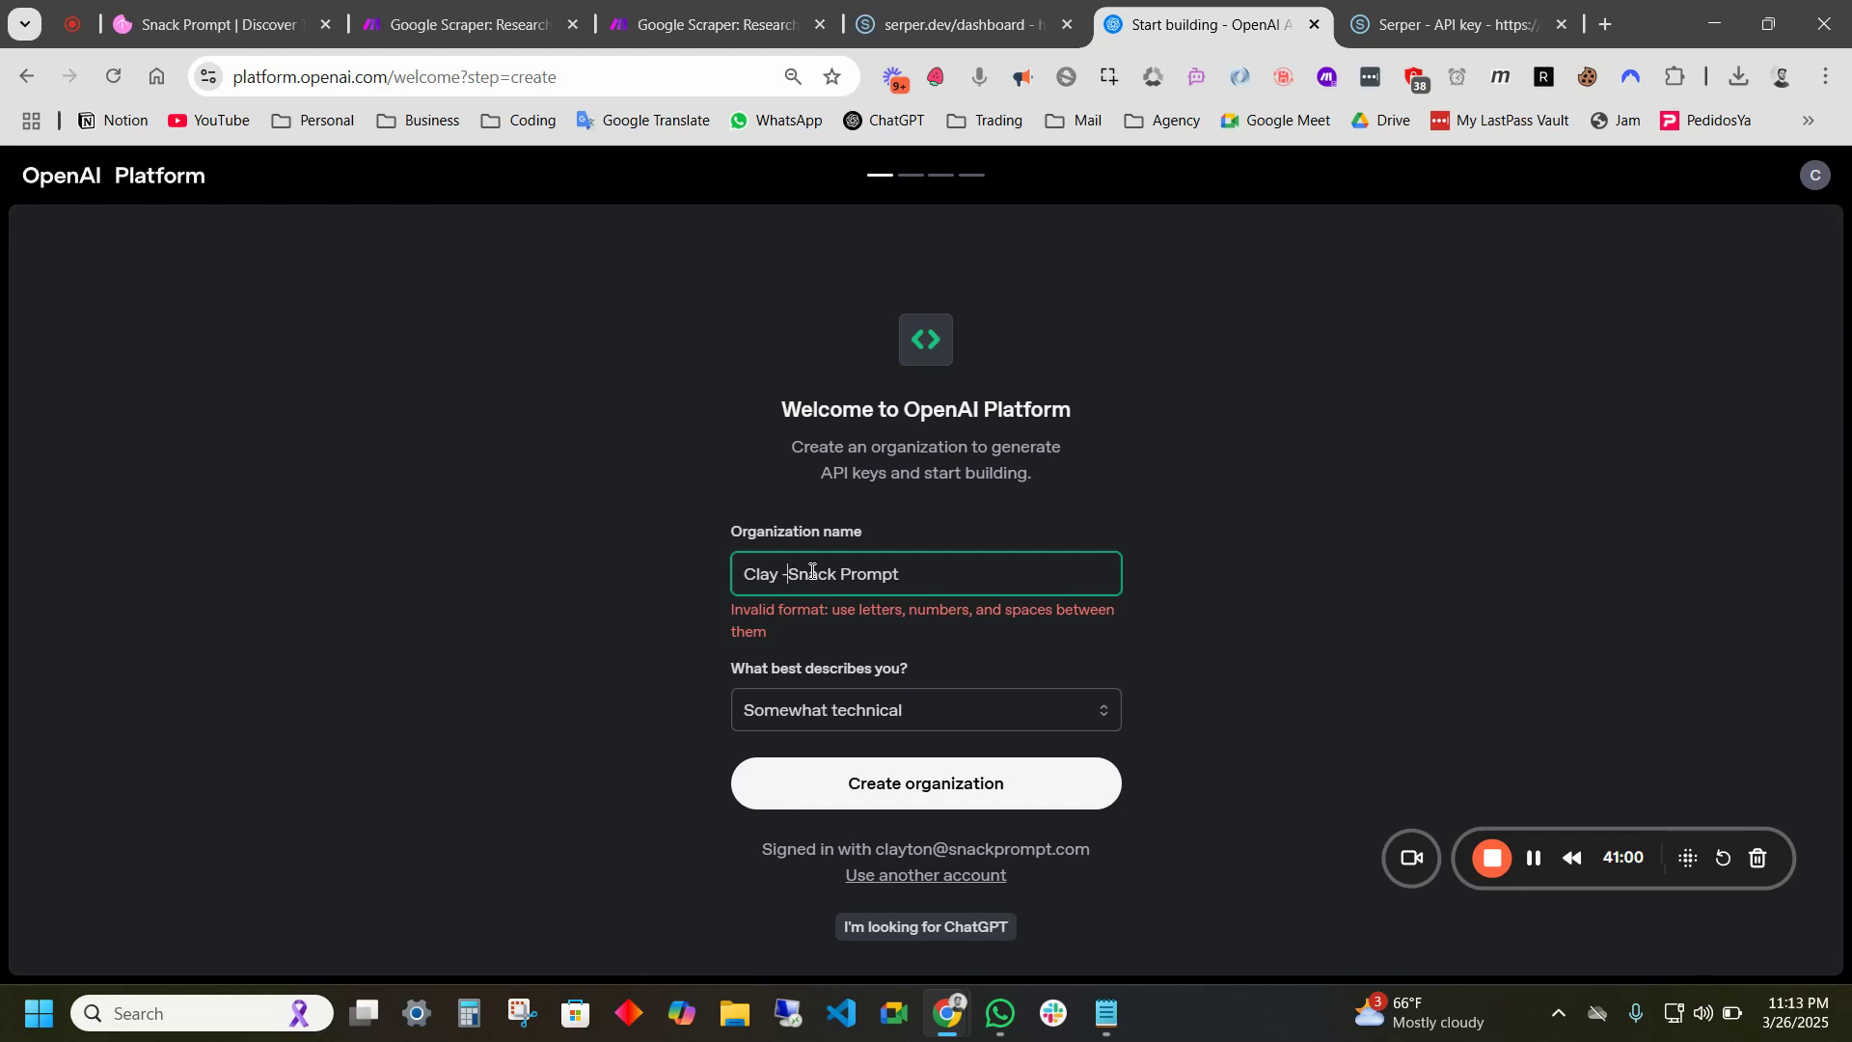
key("BackSpace")
key("BackSpace")
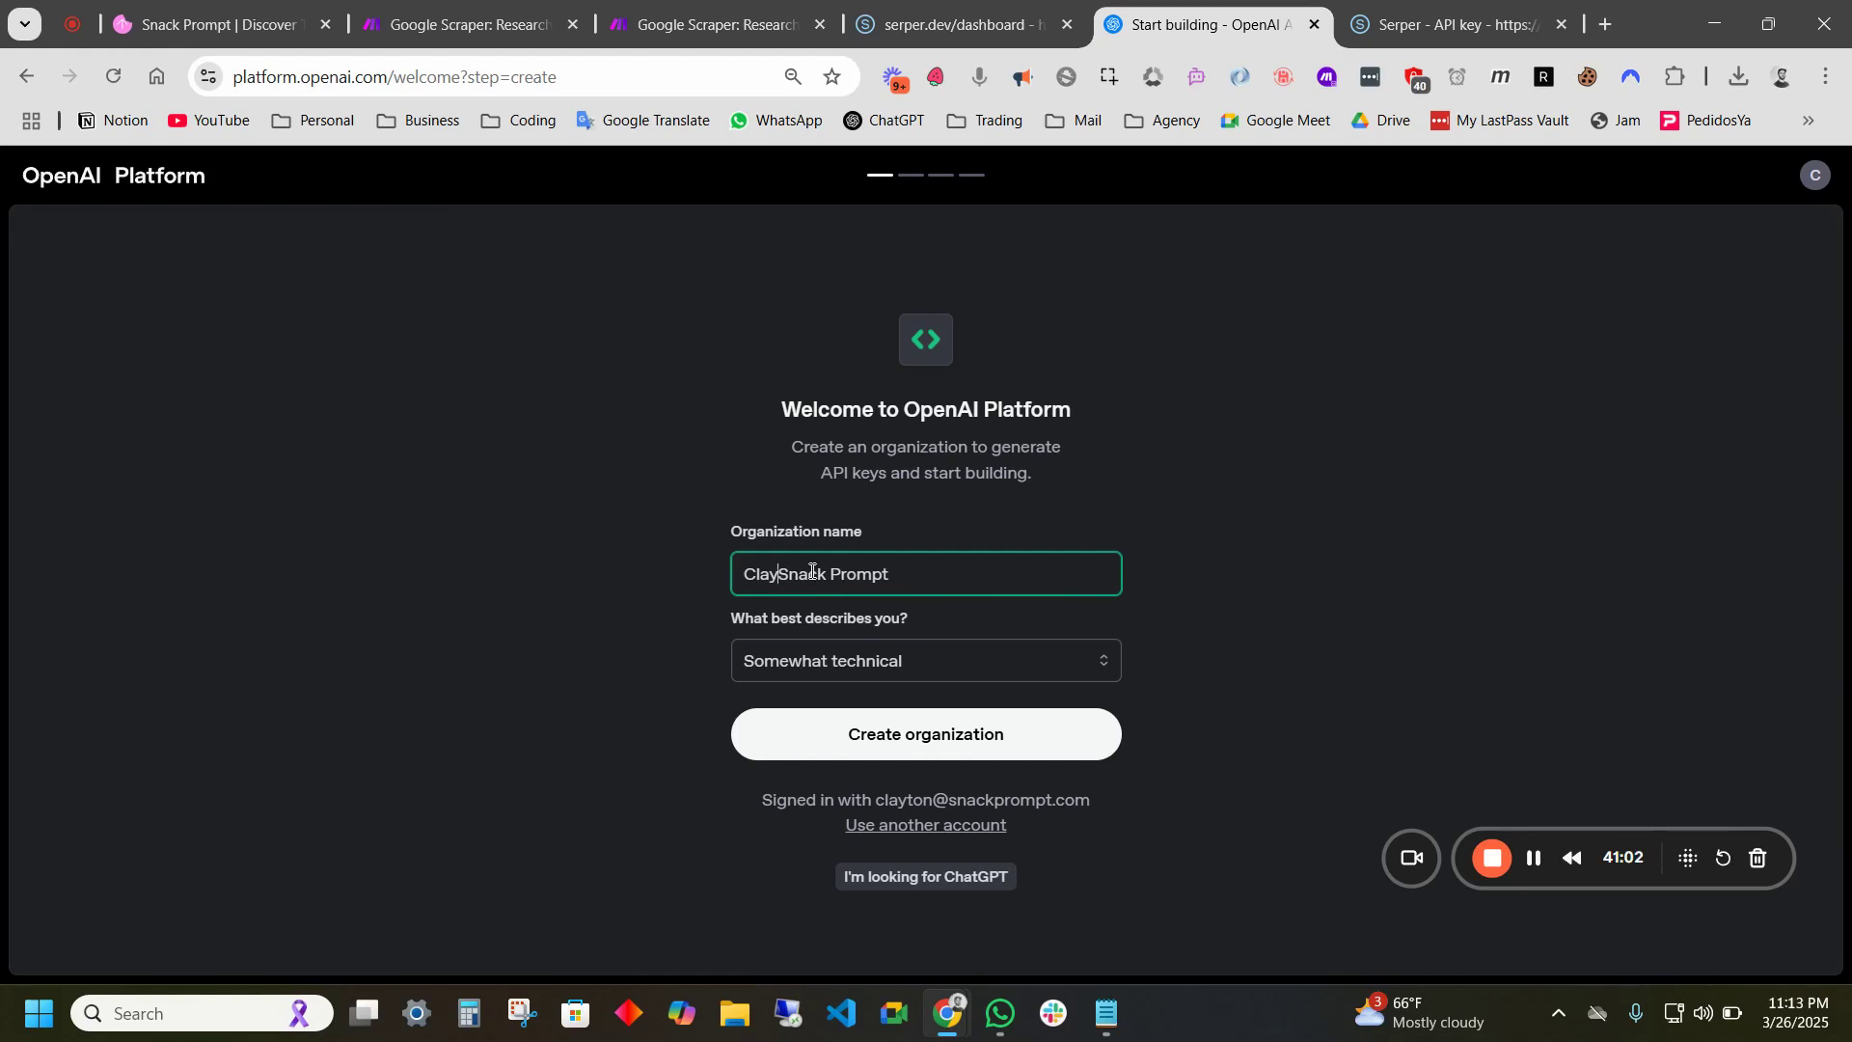
left_click(1013, 735)
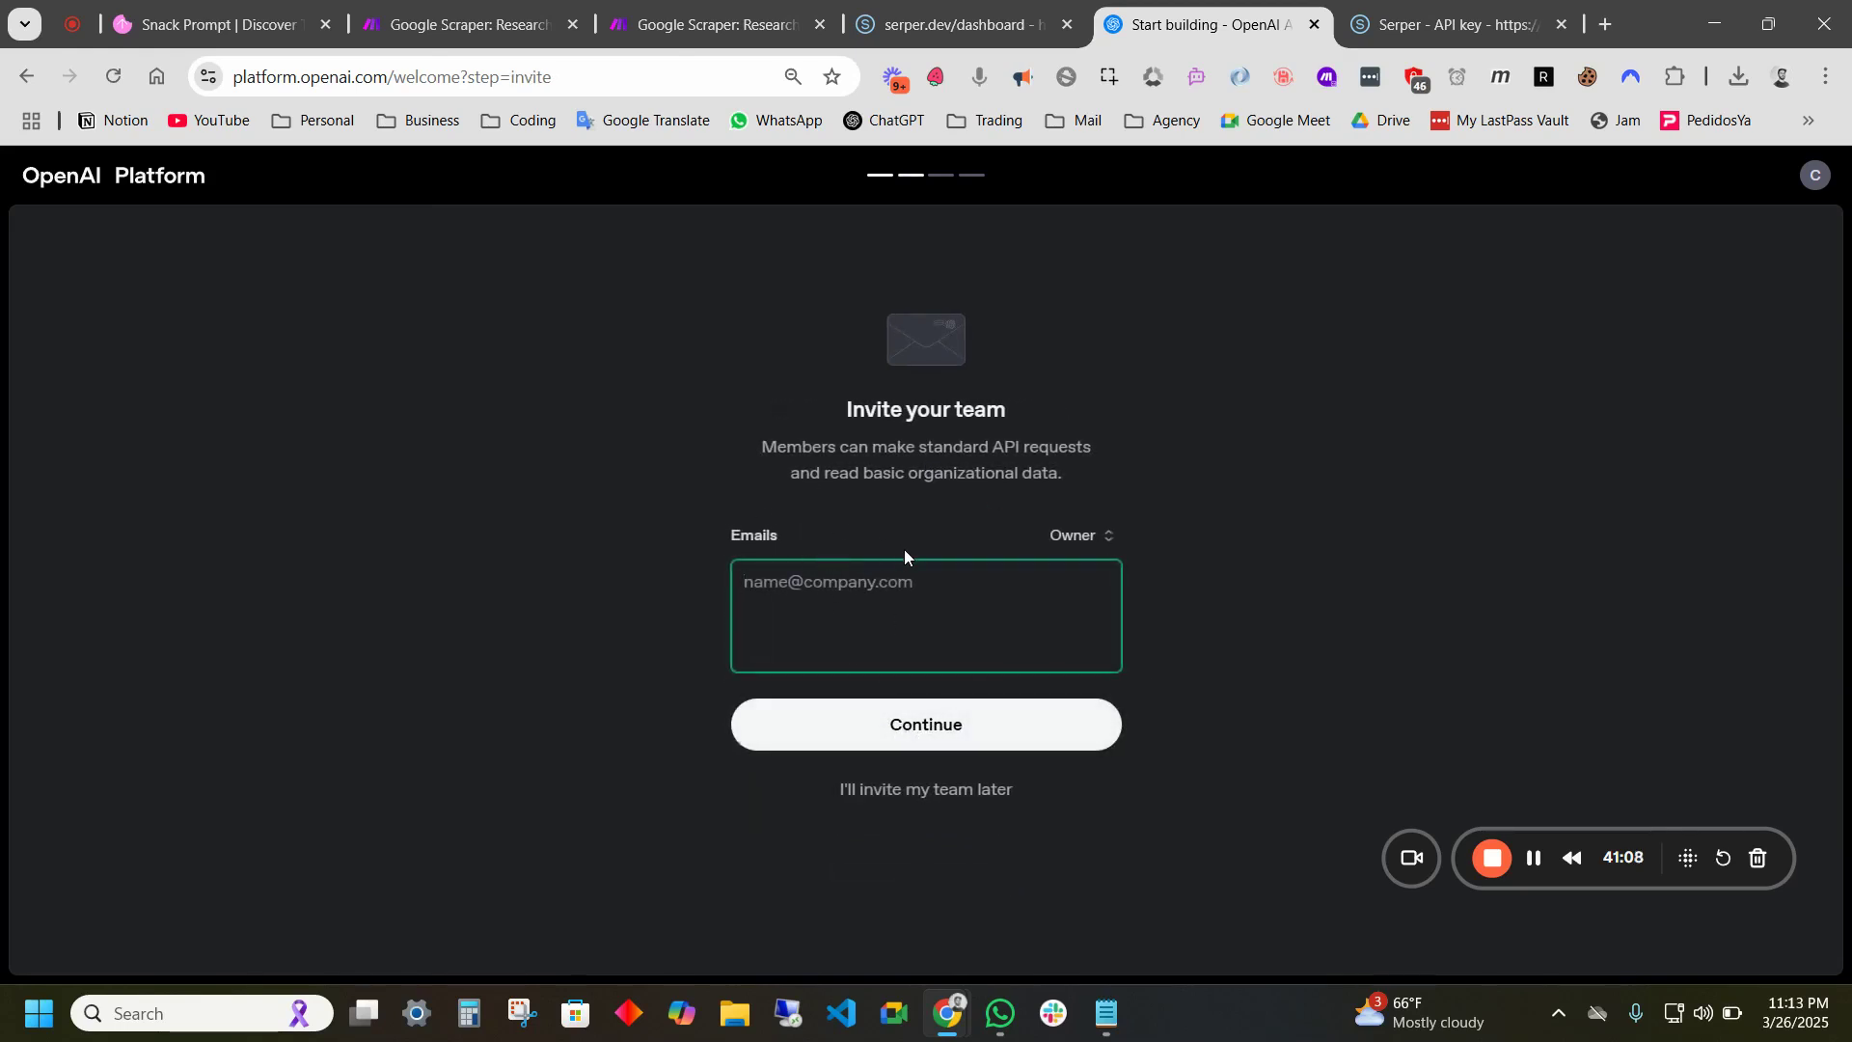
- Skip team invites and name the API key 'Demo Key' and project 'Make connection'
left_click(1003, 740)
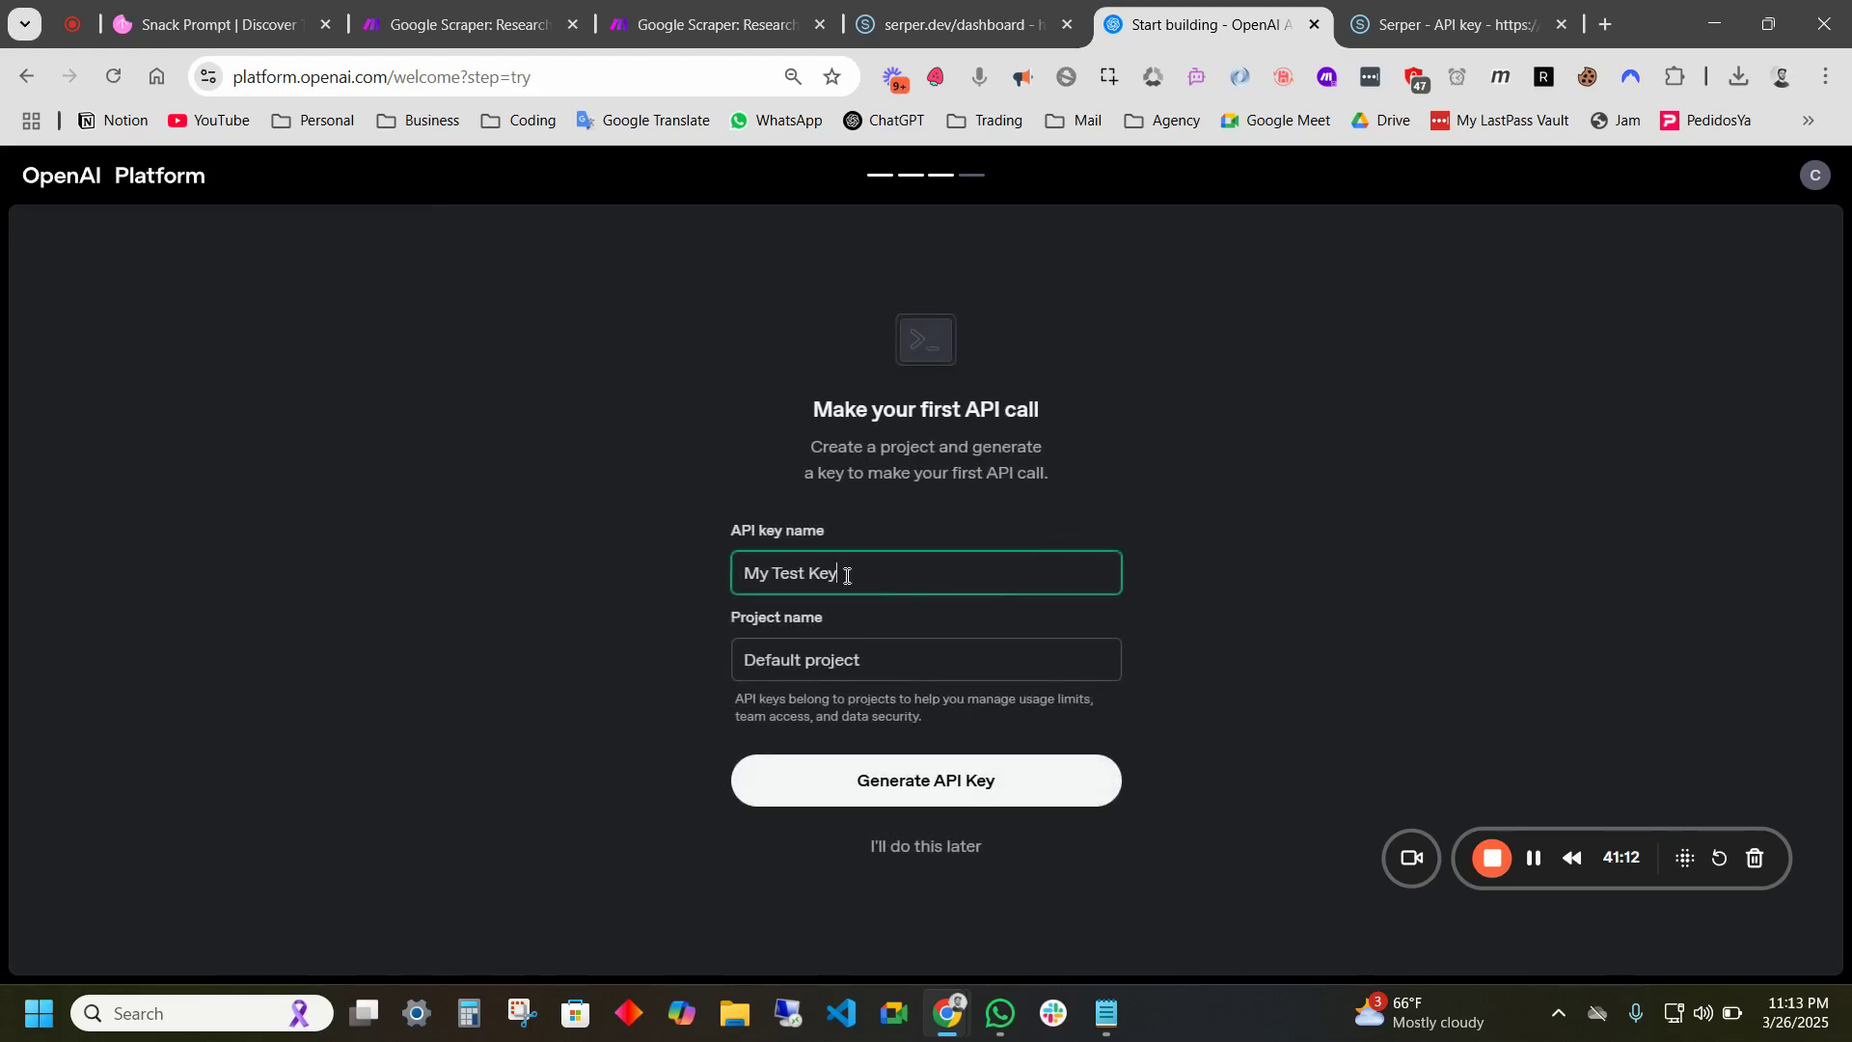
left_click_drag(862, 575, 729, 586)
type("Demo")
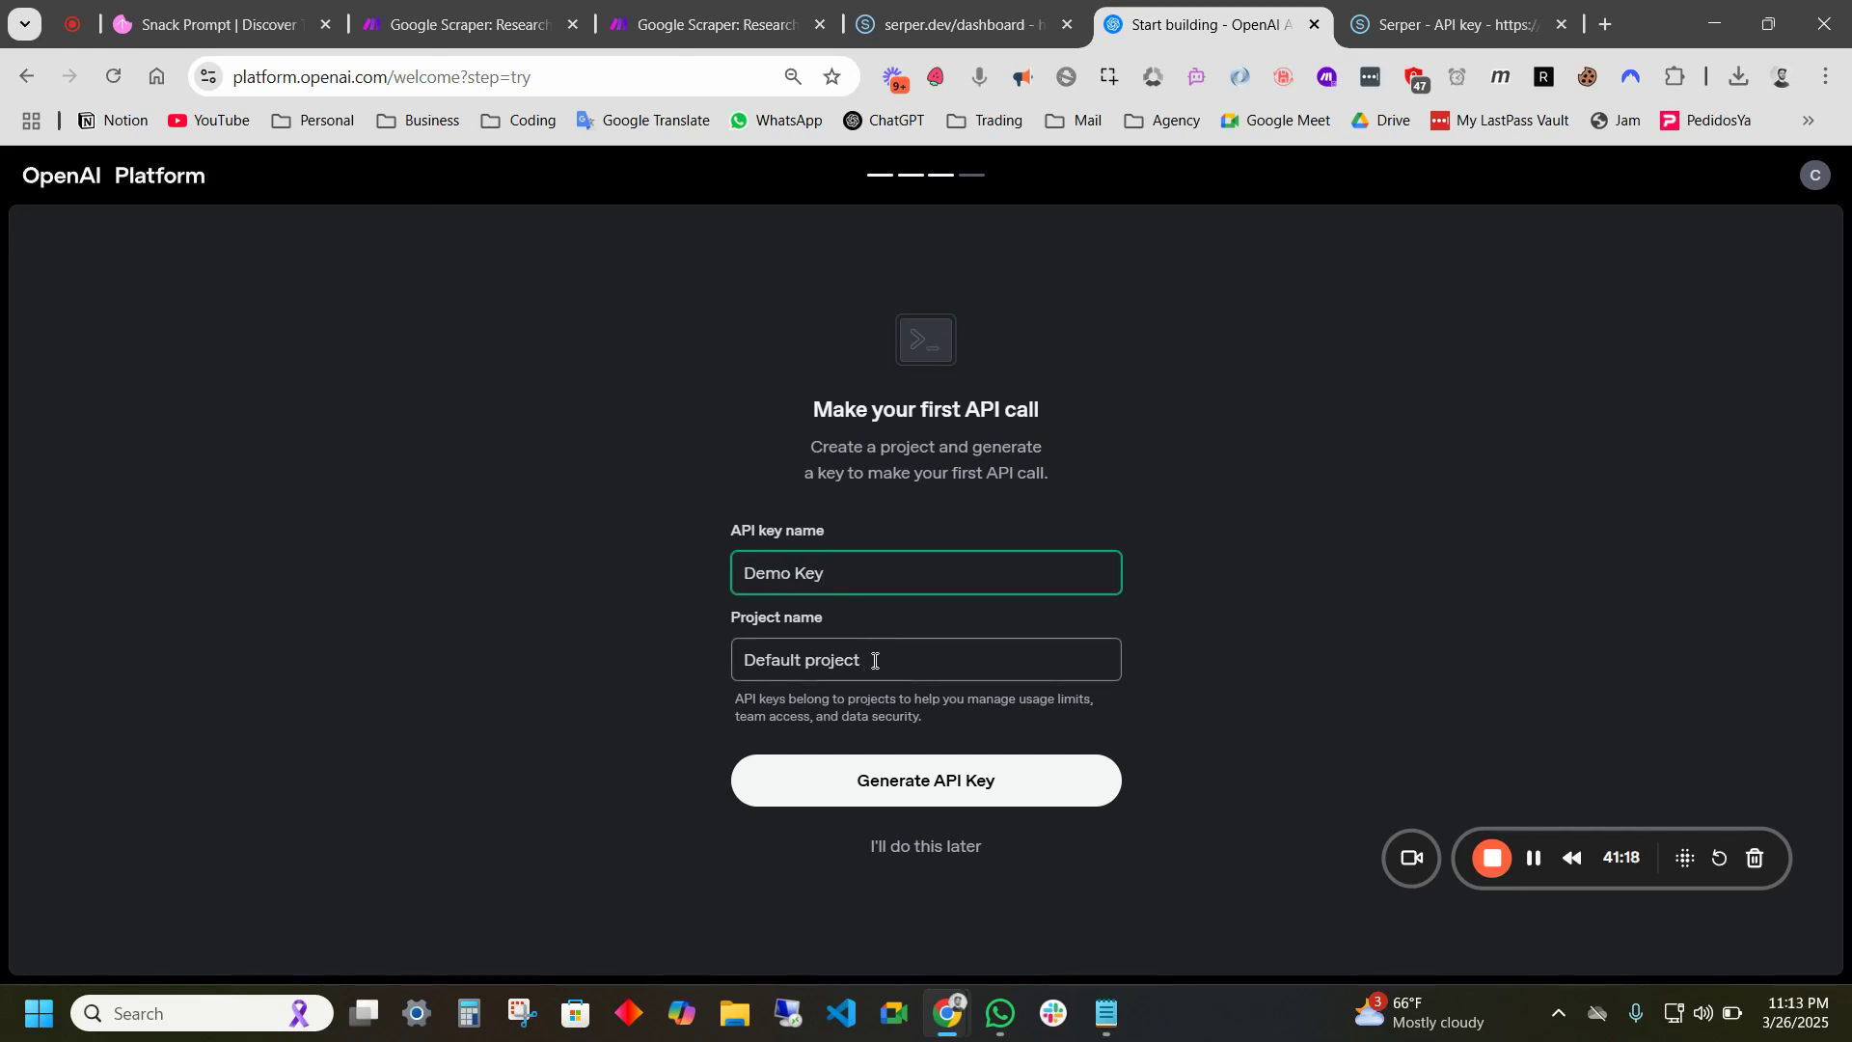
left_click_drag(875, 662, 761, 662)
type("ake.")
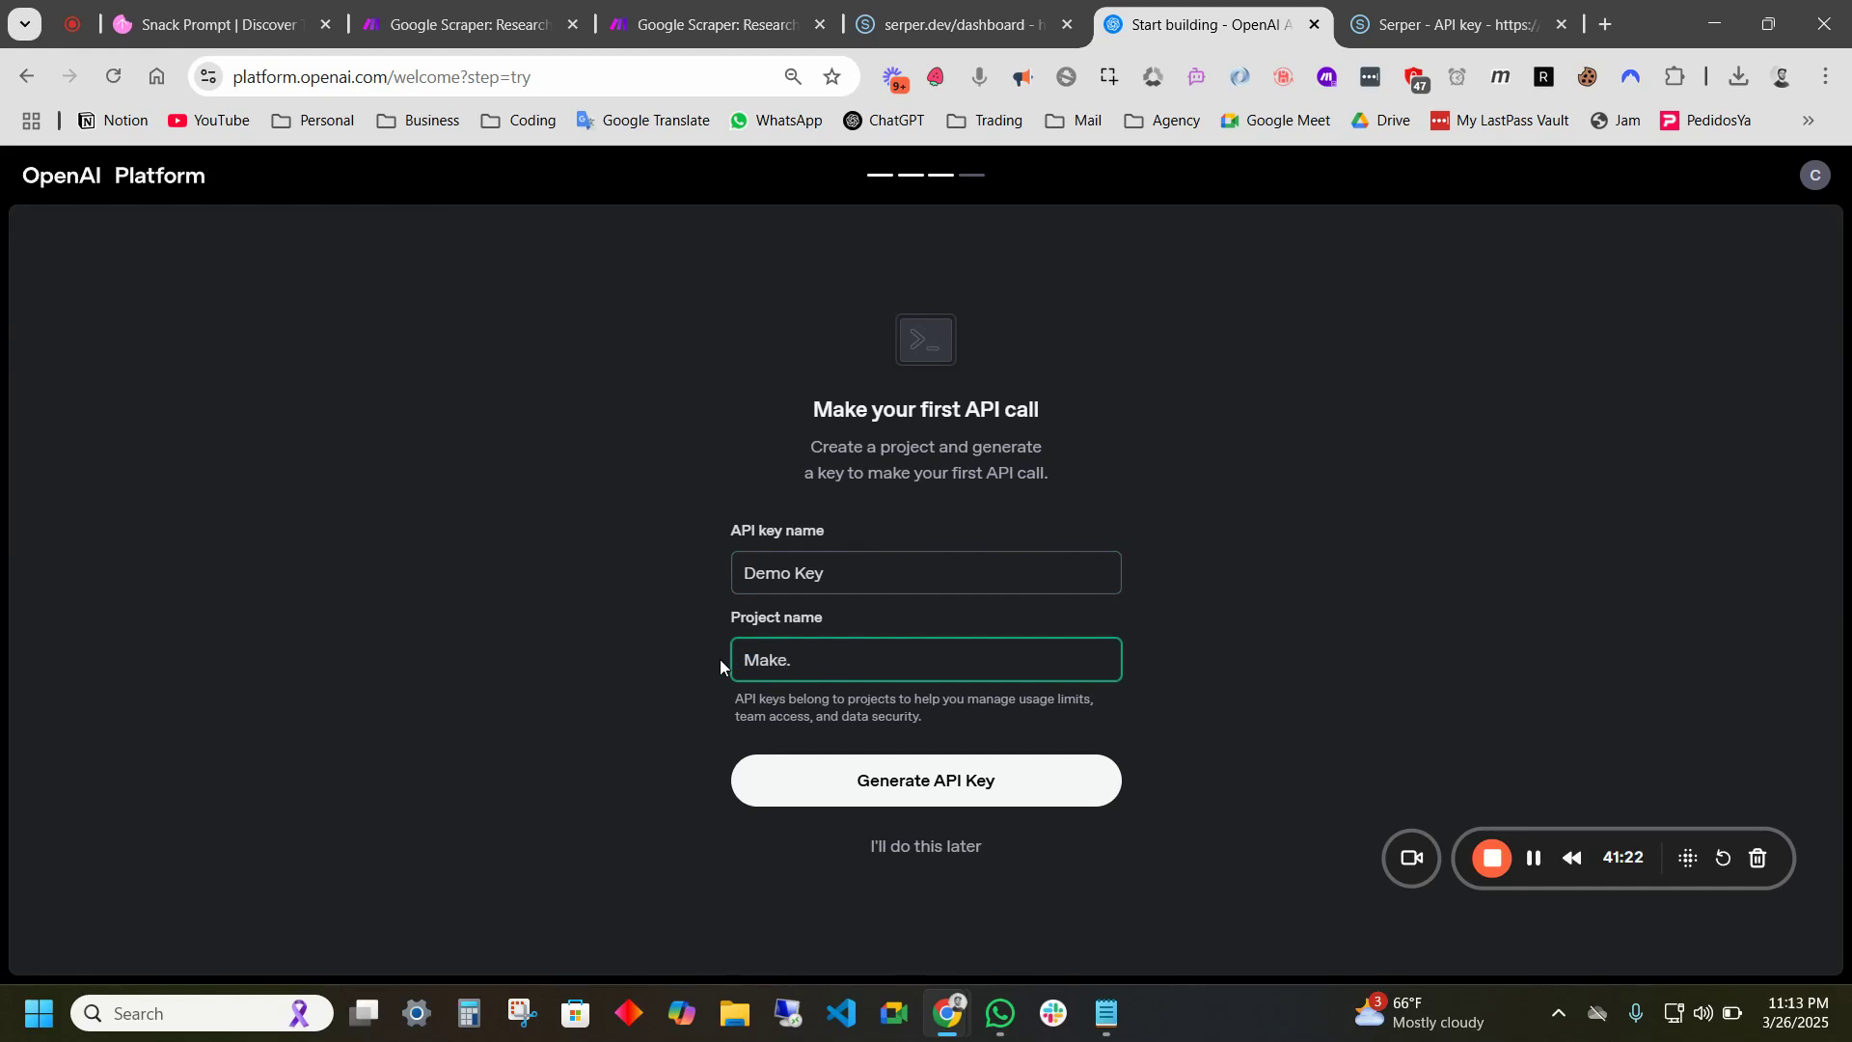
key("BackSpace")
type("connection")
- Generate the Demo Key API key, copy it, and return to Make
left_click(994, 798)
left_click(994, 796)
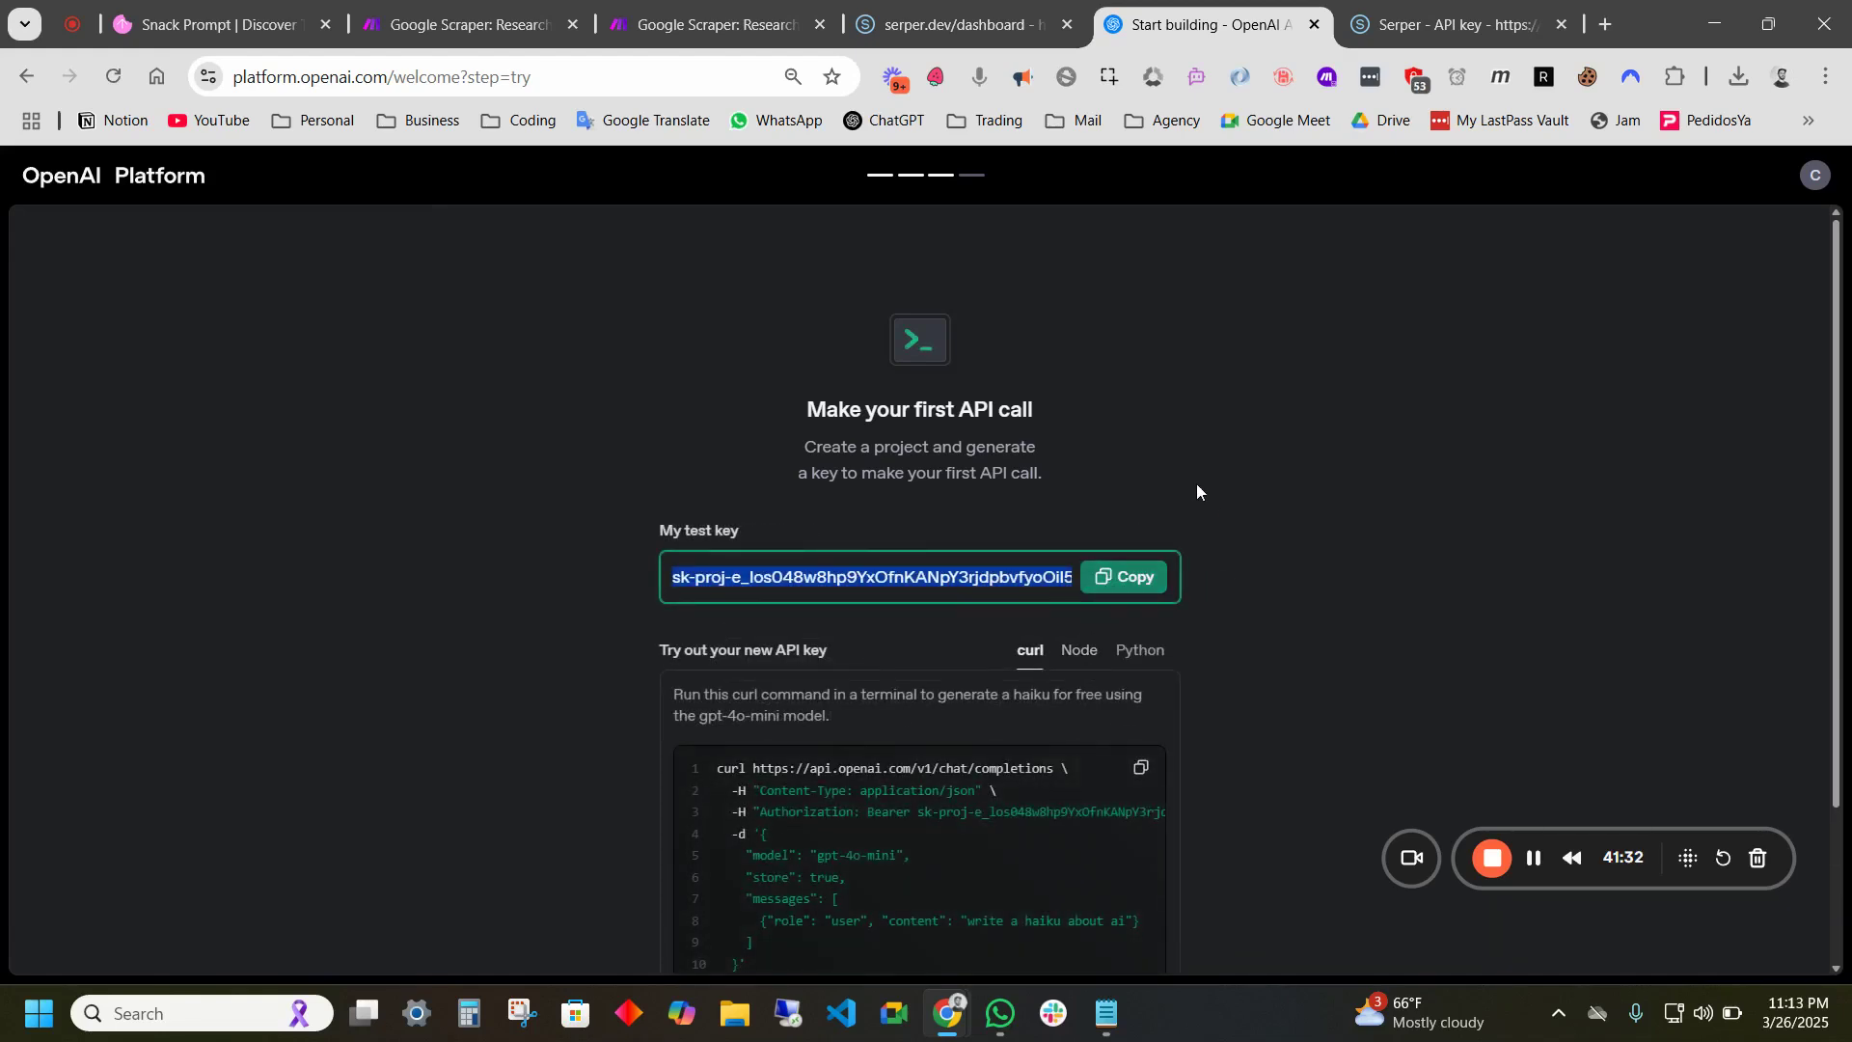
left_click(1118, 579)
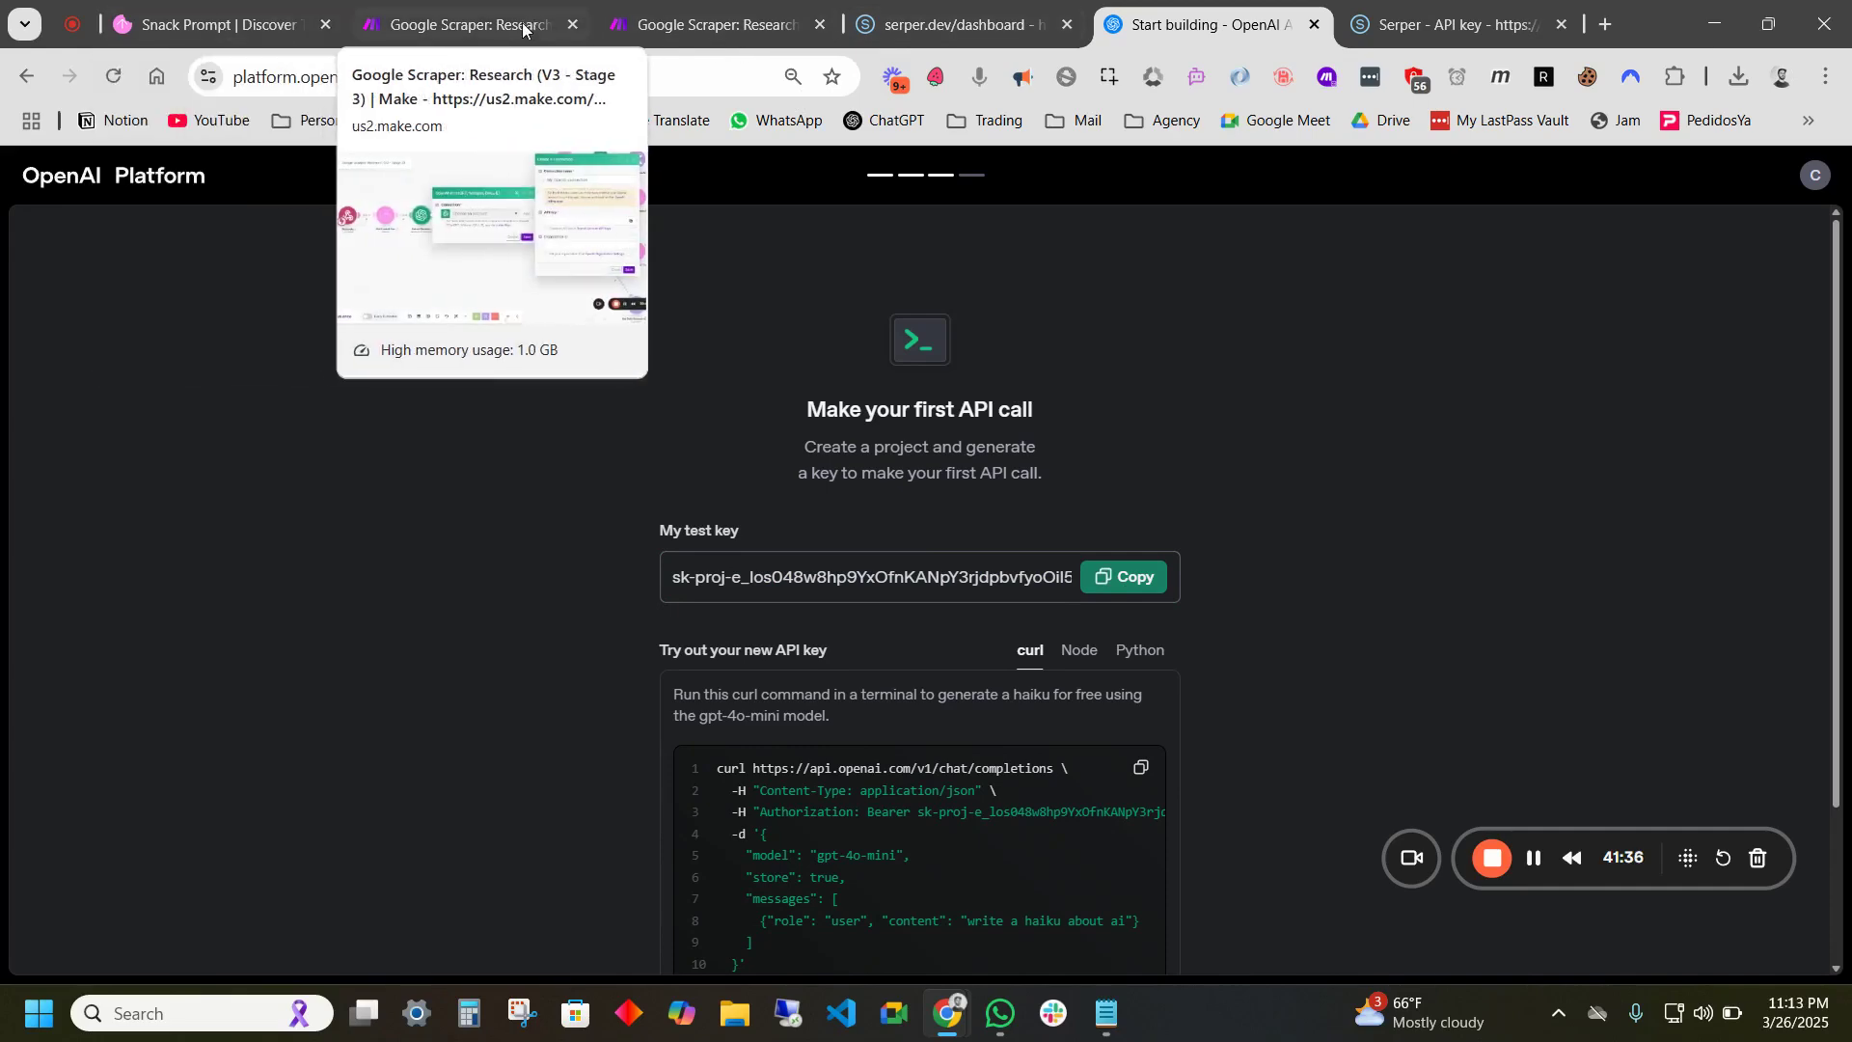
left_click(454, 24)
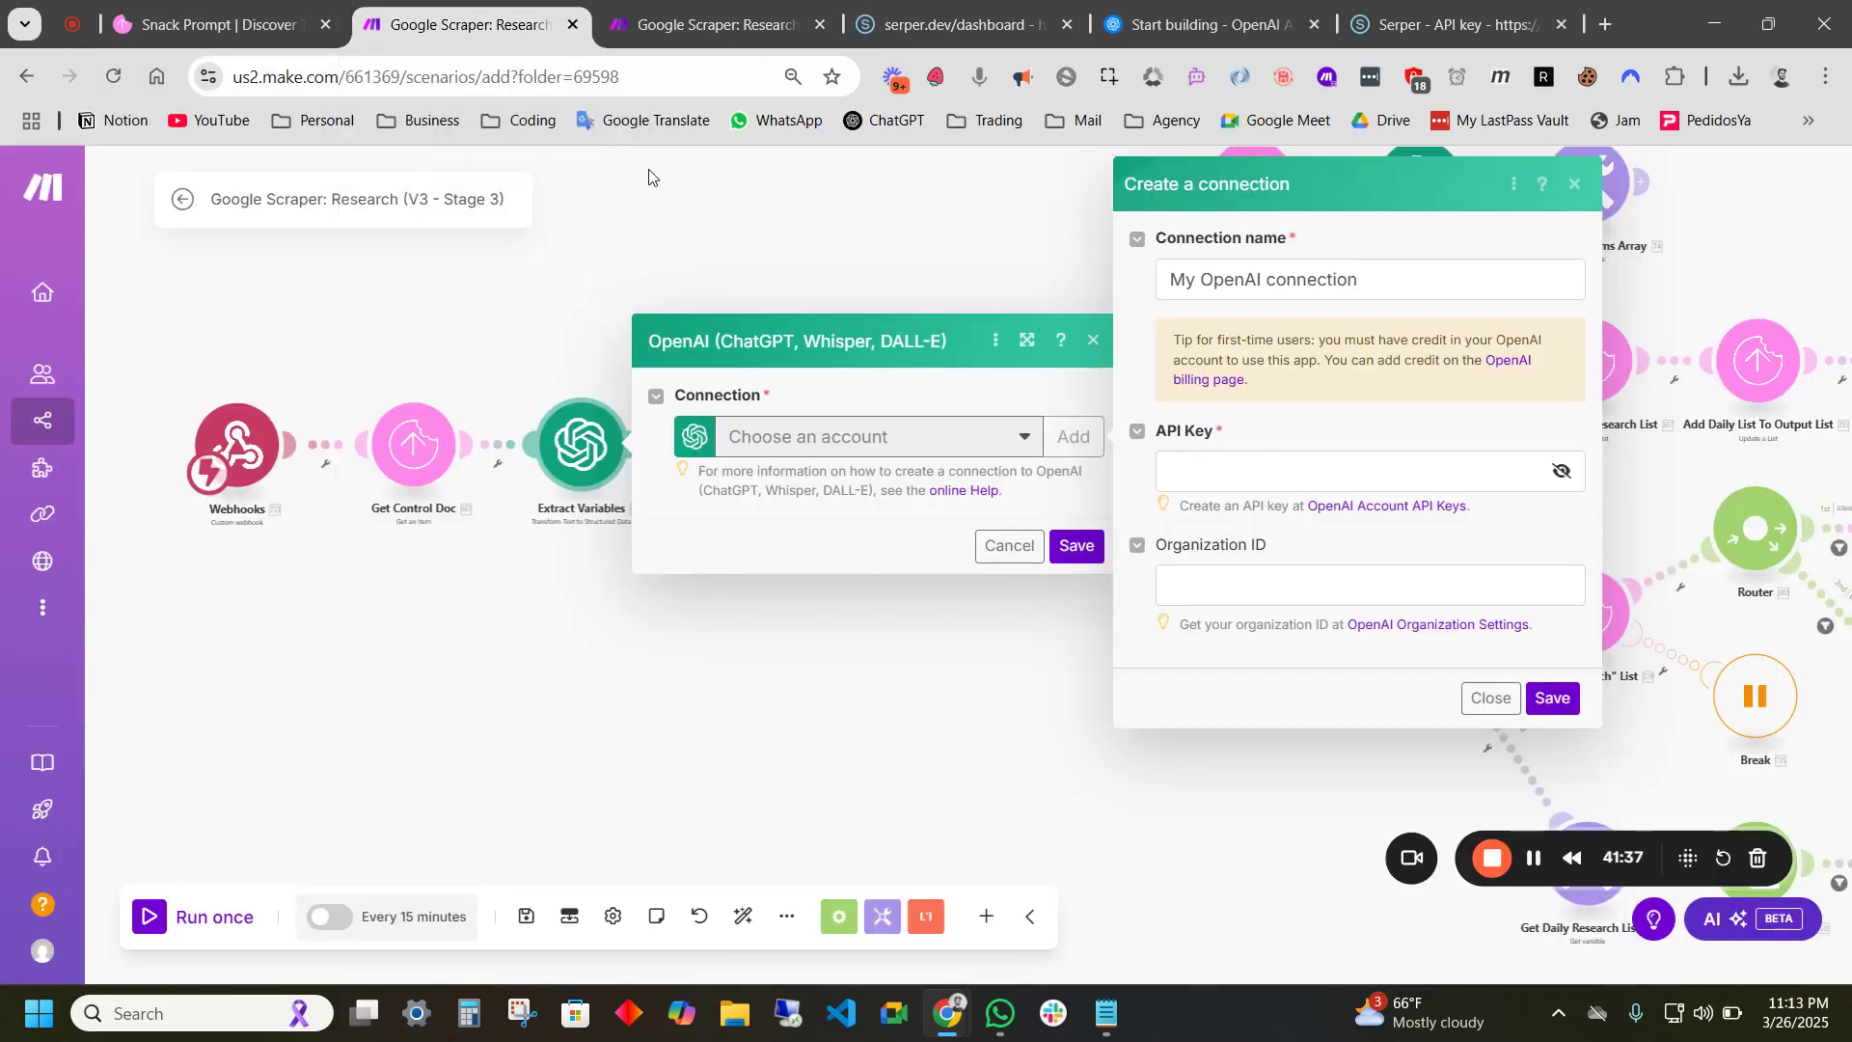
- Paste the copied API key into the new OpenAI connection's API Key field
left_click(1232, 478)
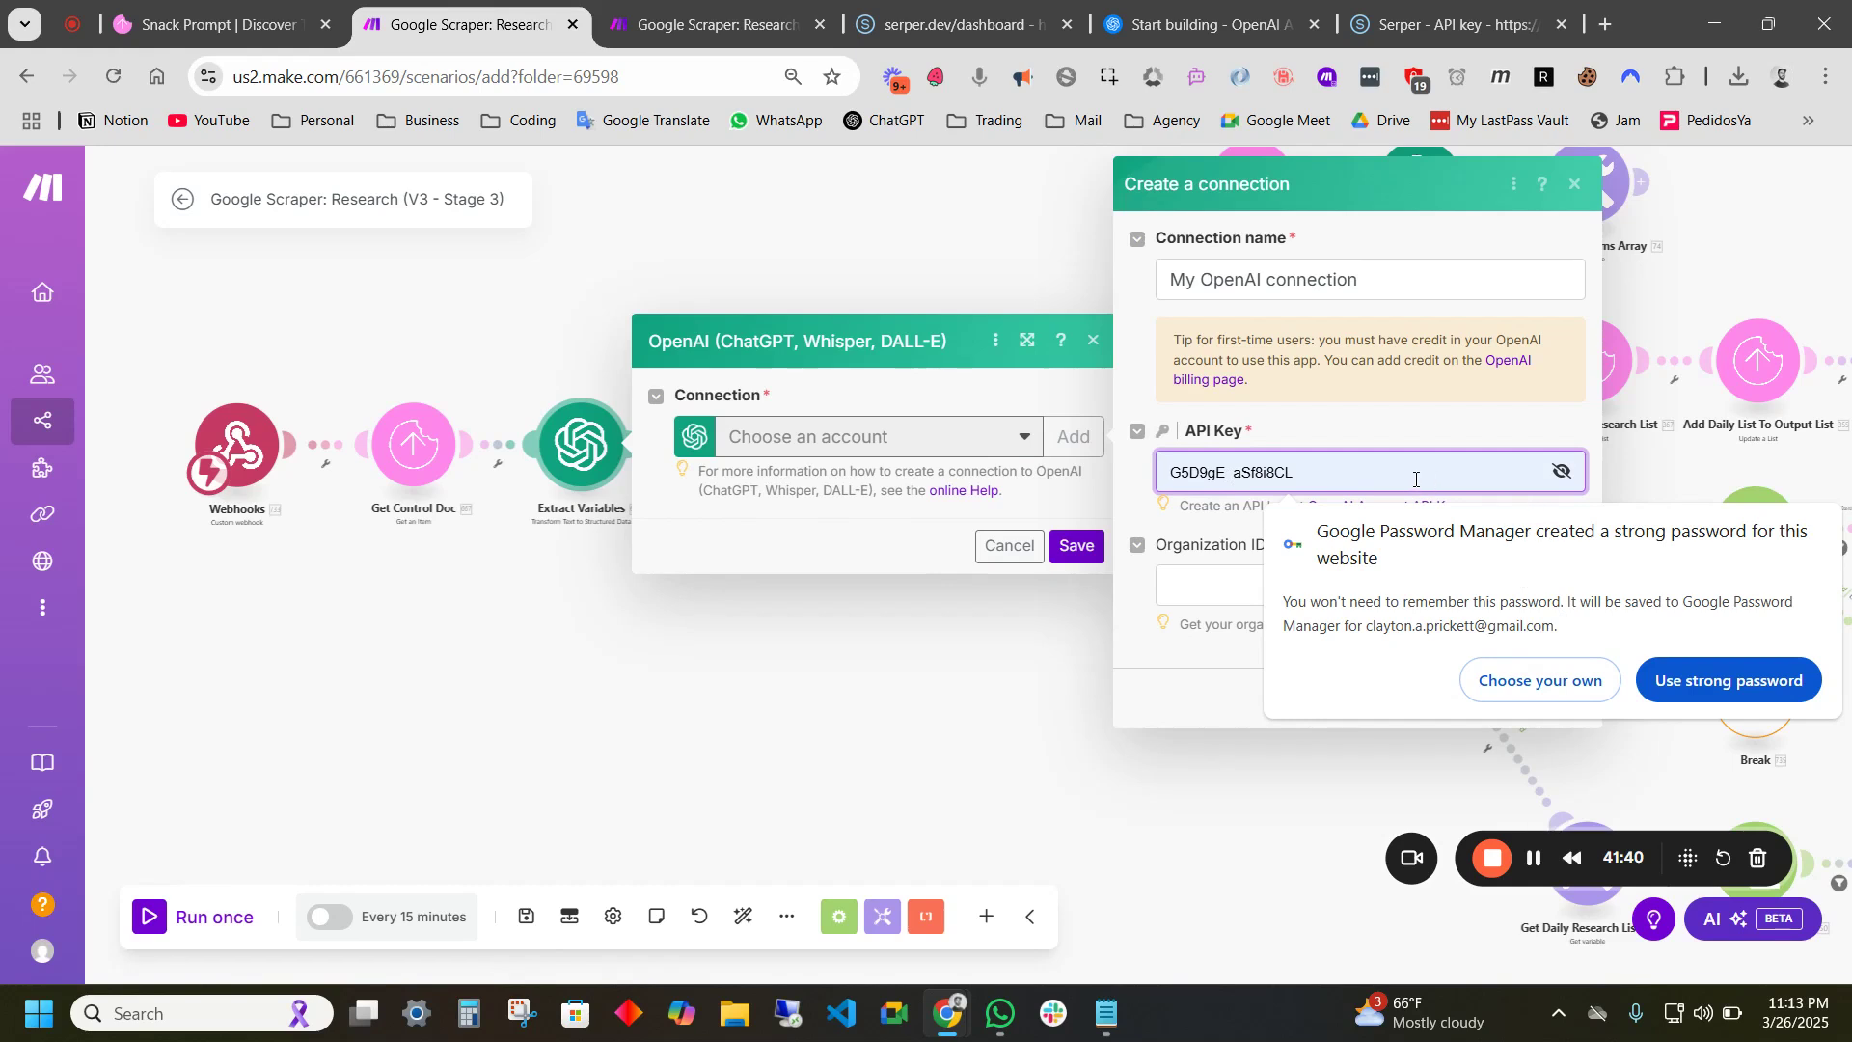
left_click(1541, 681)
key("ctrl+v")
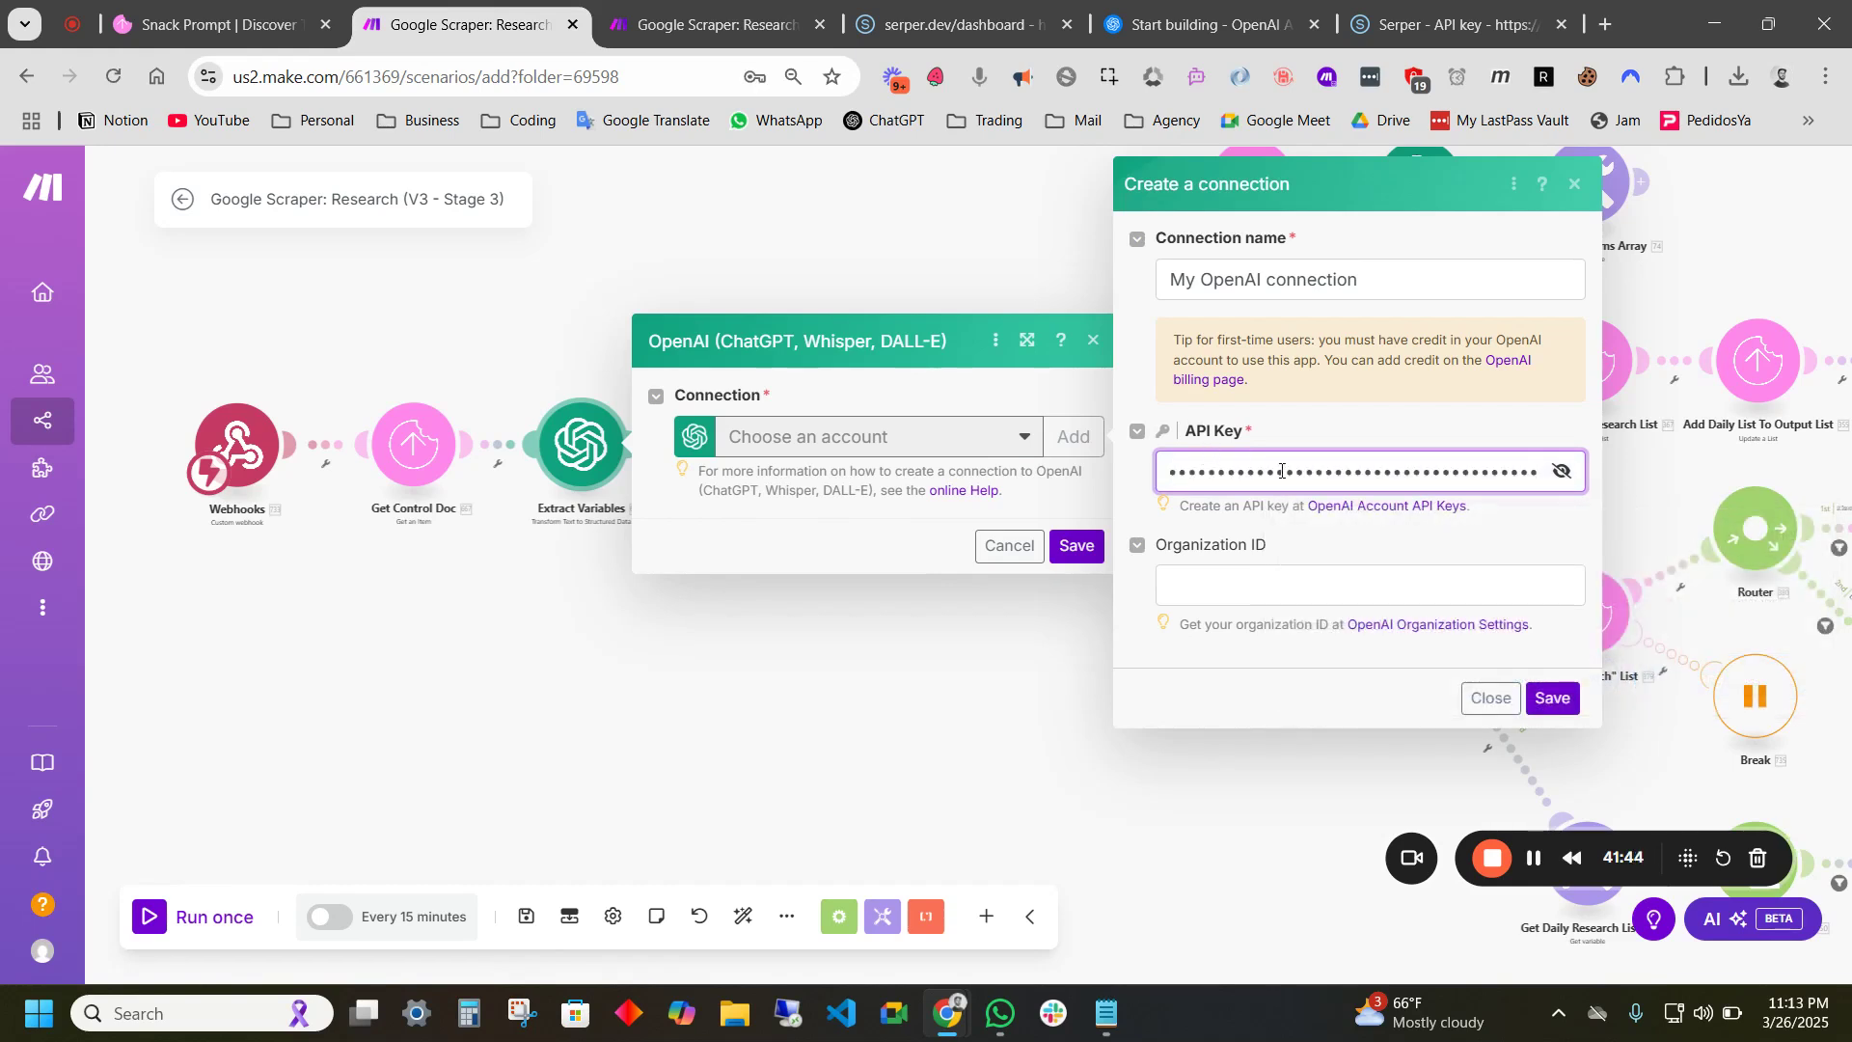
left_click(1243, 587)
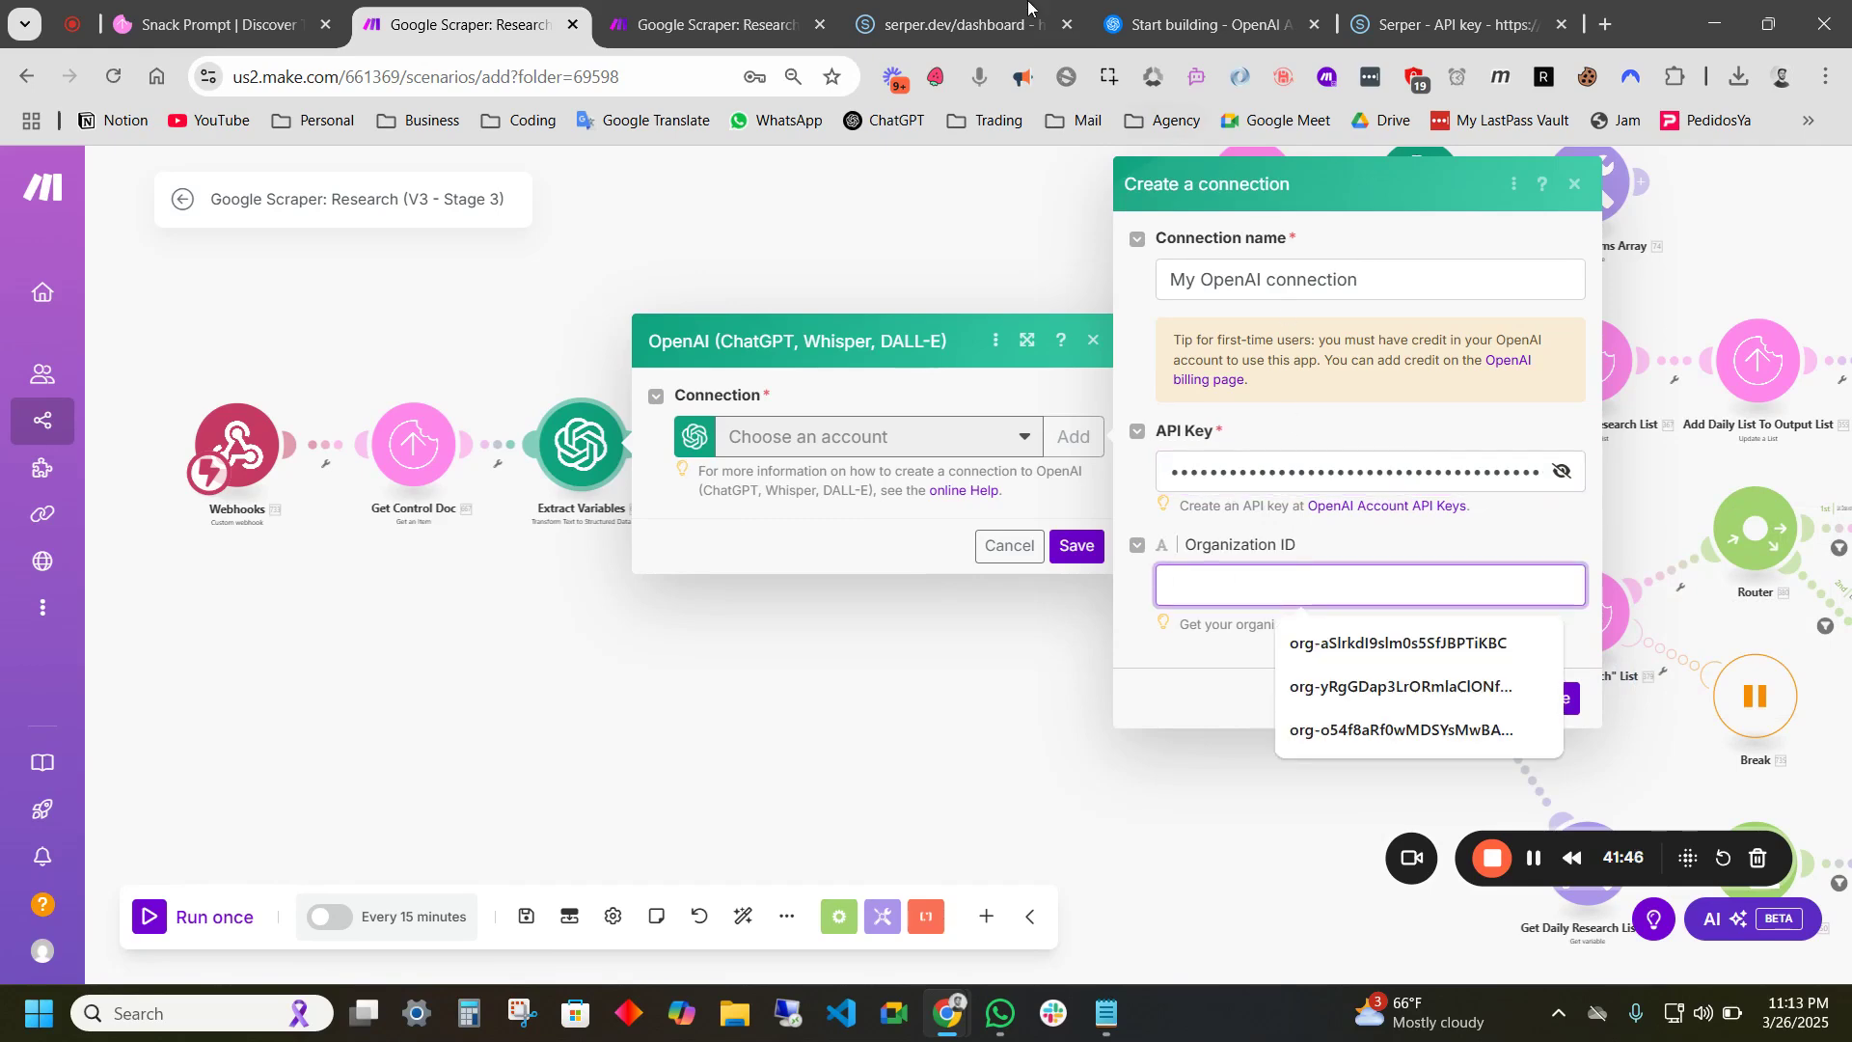
- Move past the first API call step in the OpenAI onboarding
left_click(1213, 28)
scroll(1410, 393, "down", 5)
left_click(947, 878)
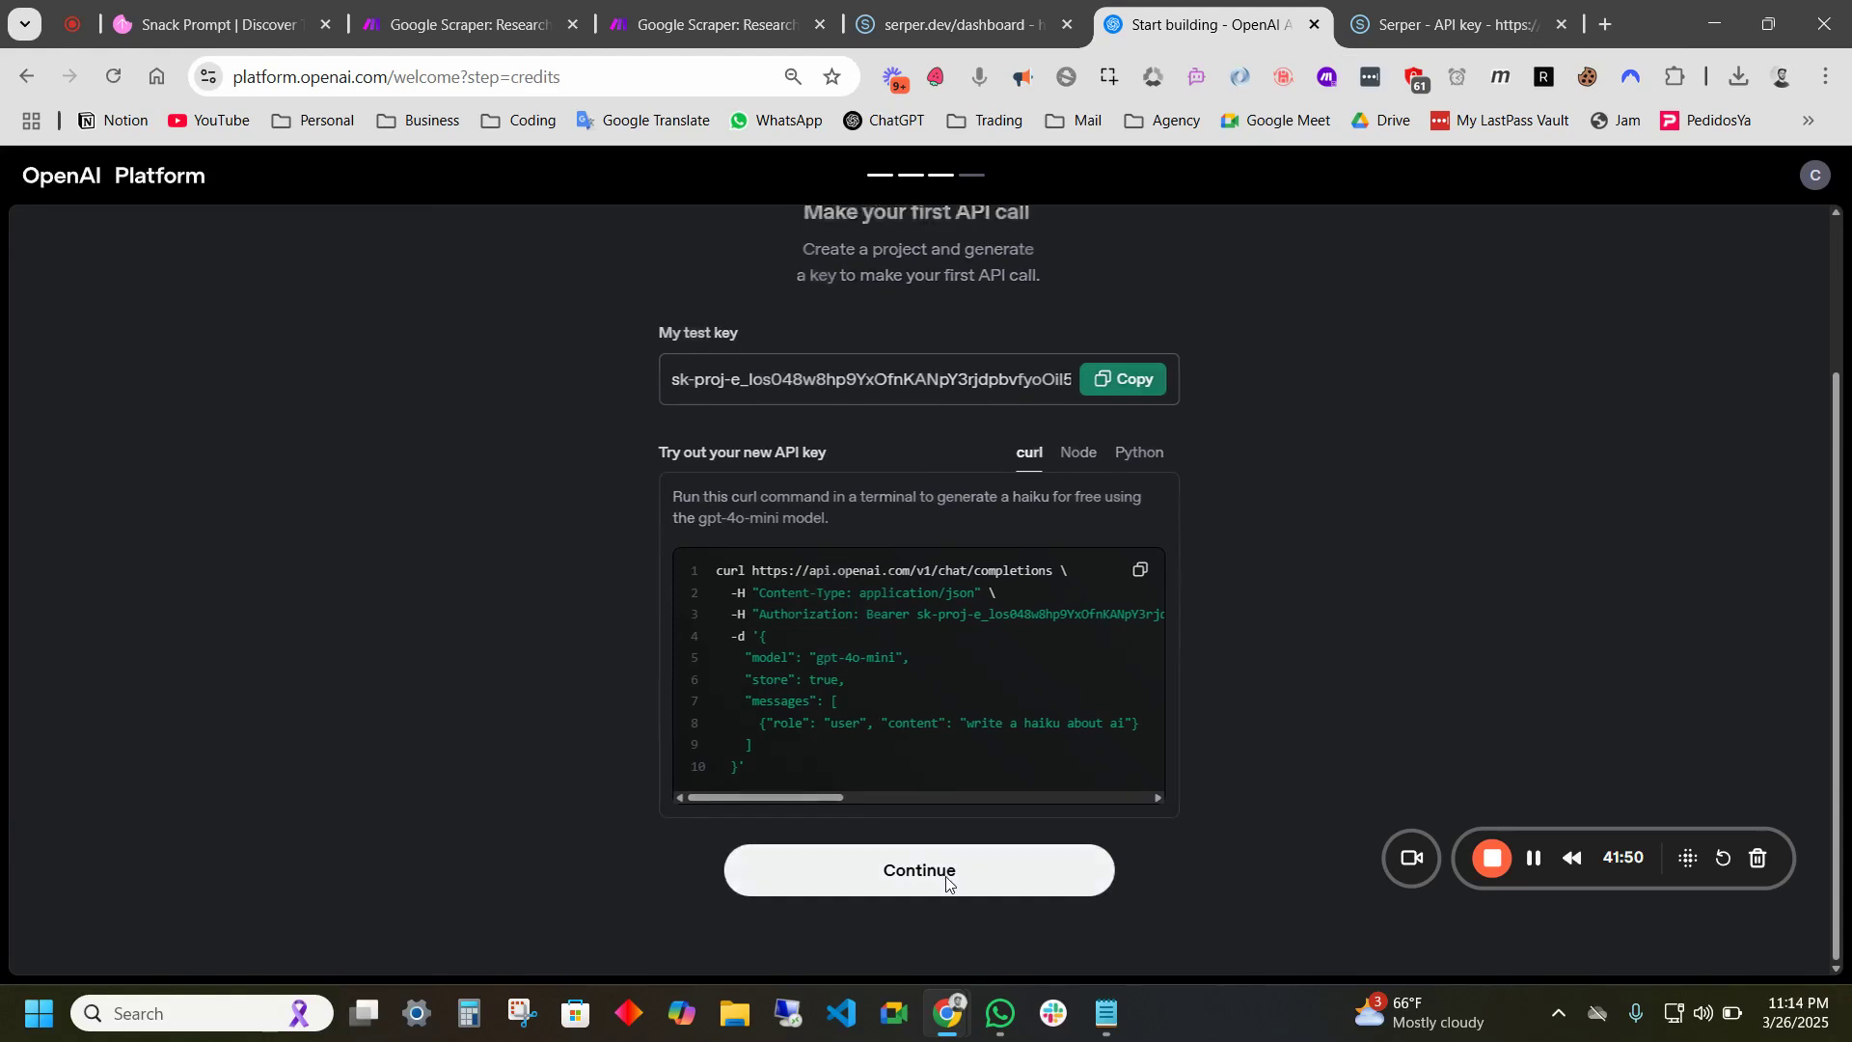
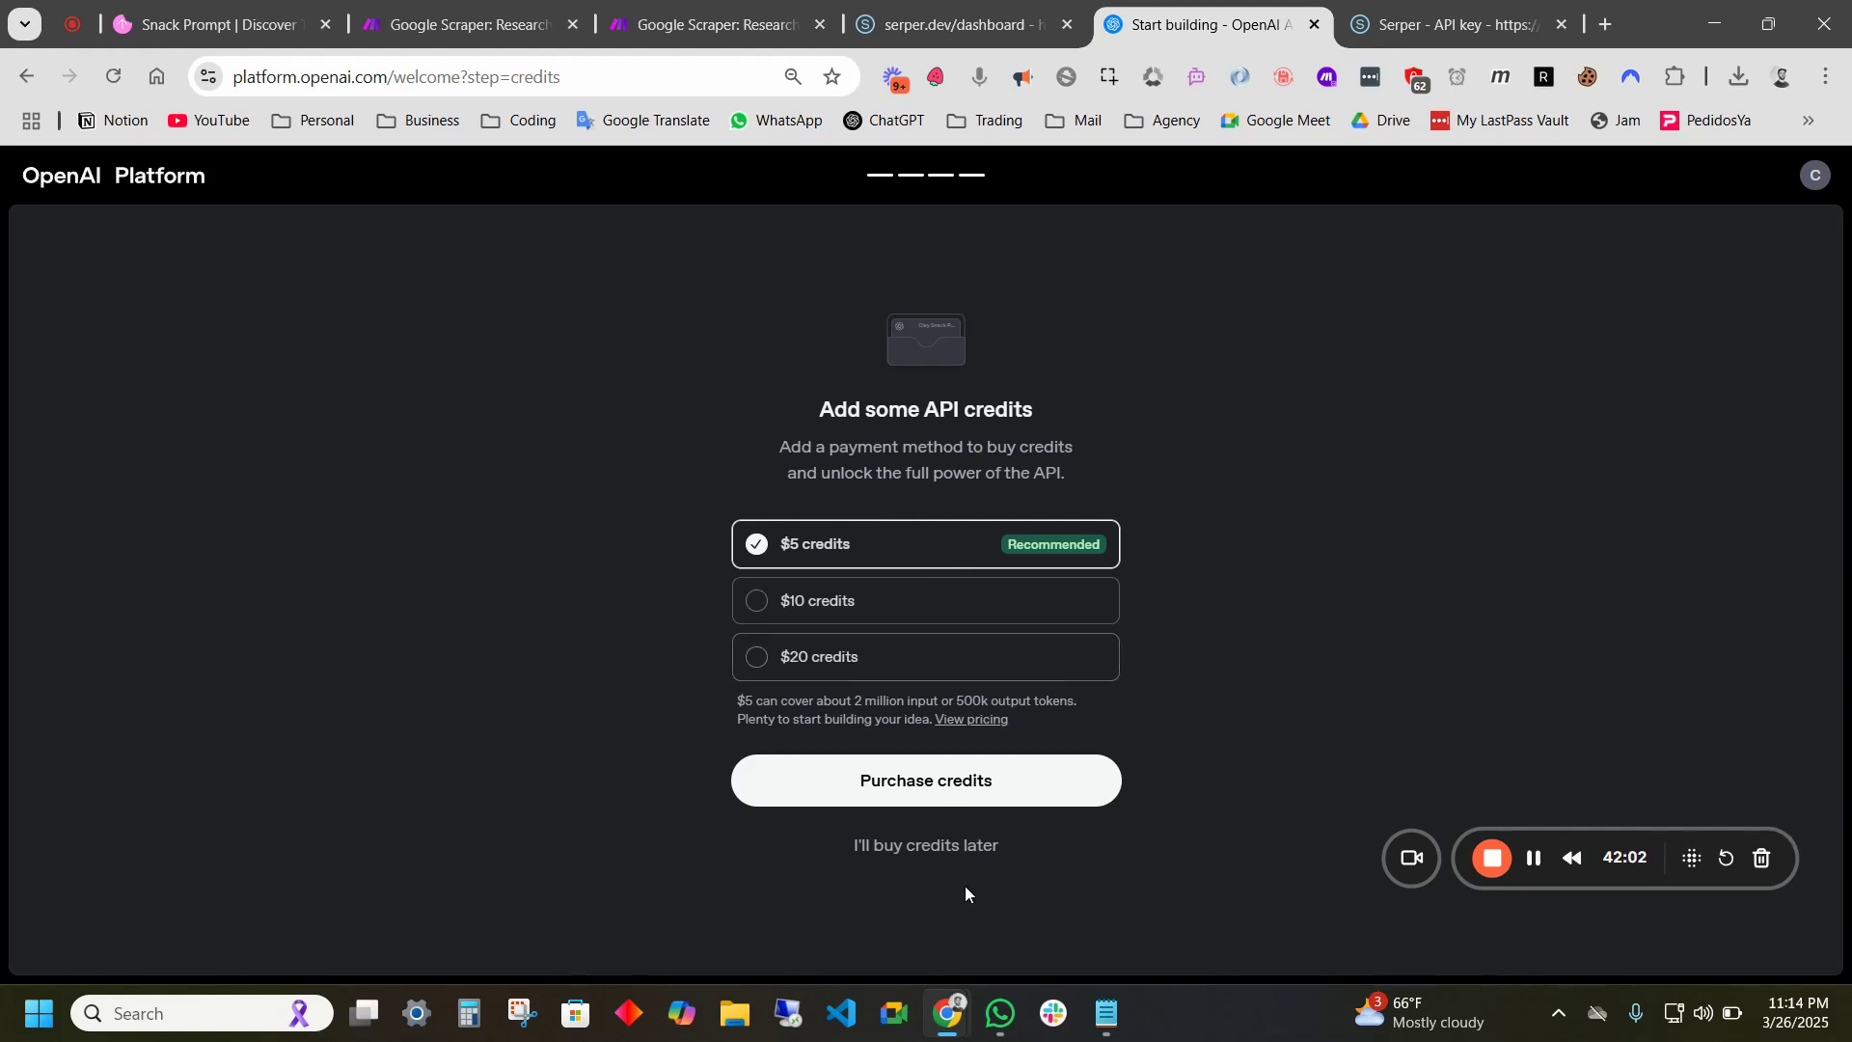
- Skip buying OpenAI credits and copy the Organization ID from the organization settings
left_click(936, 847)
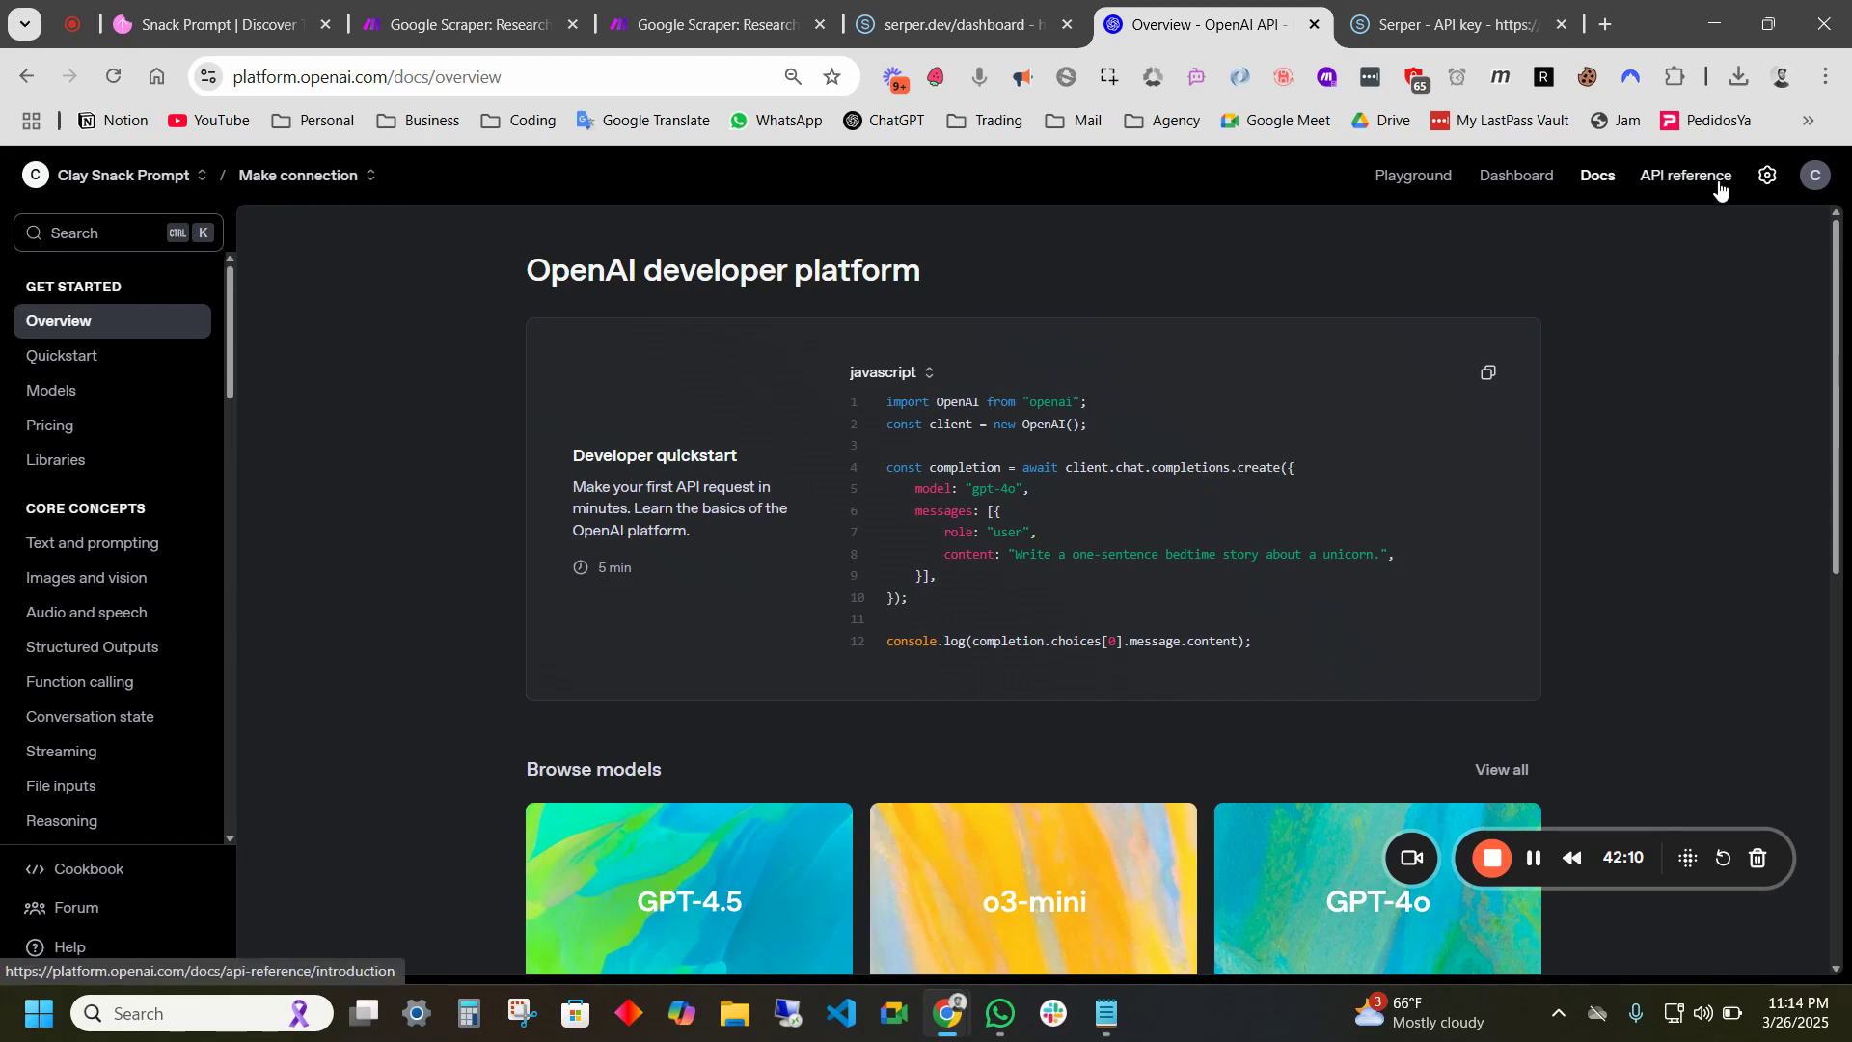
left_click(1775, 183)
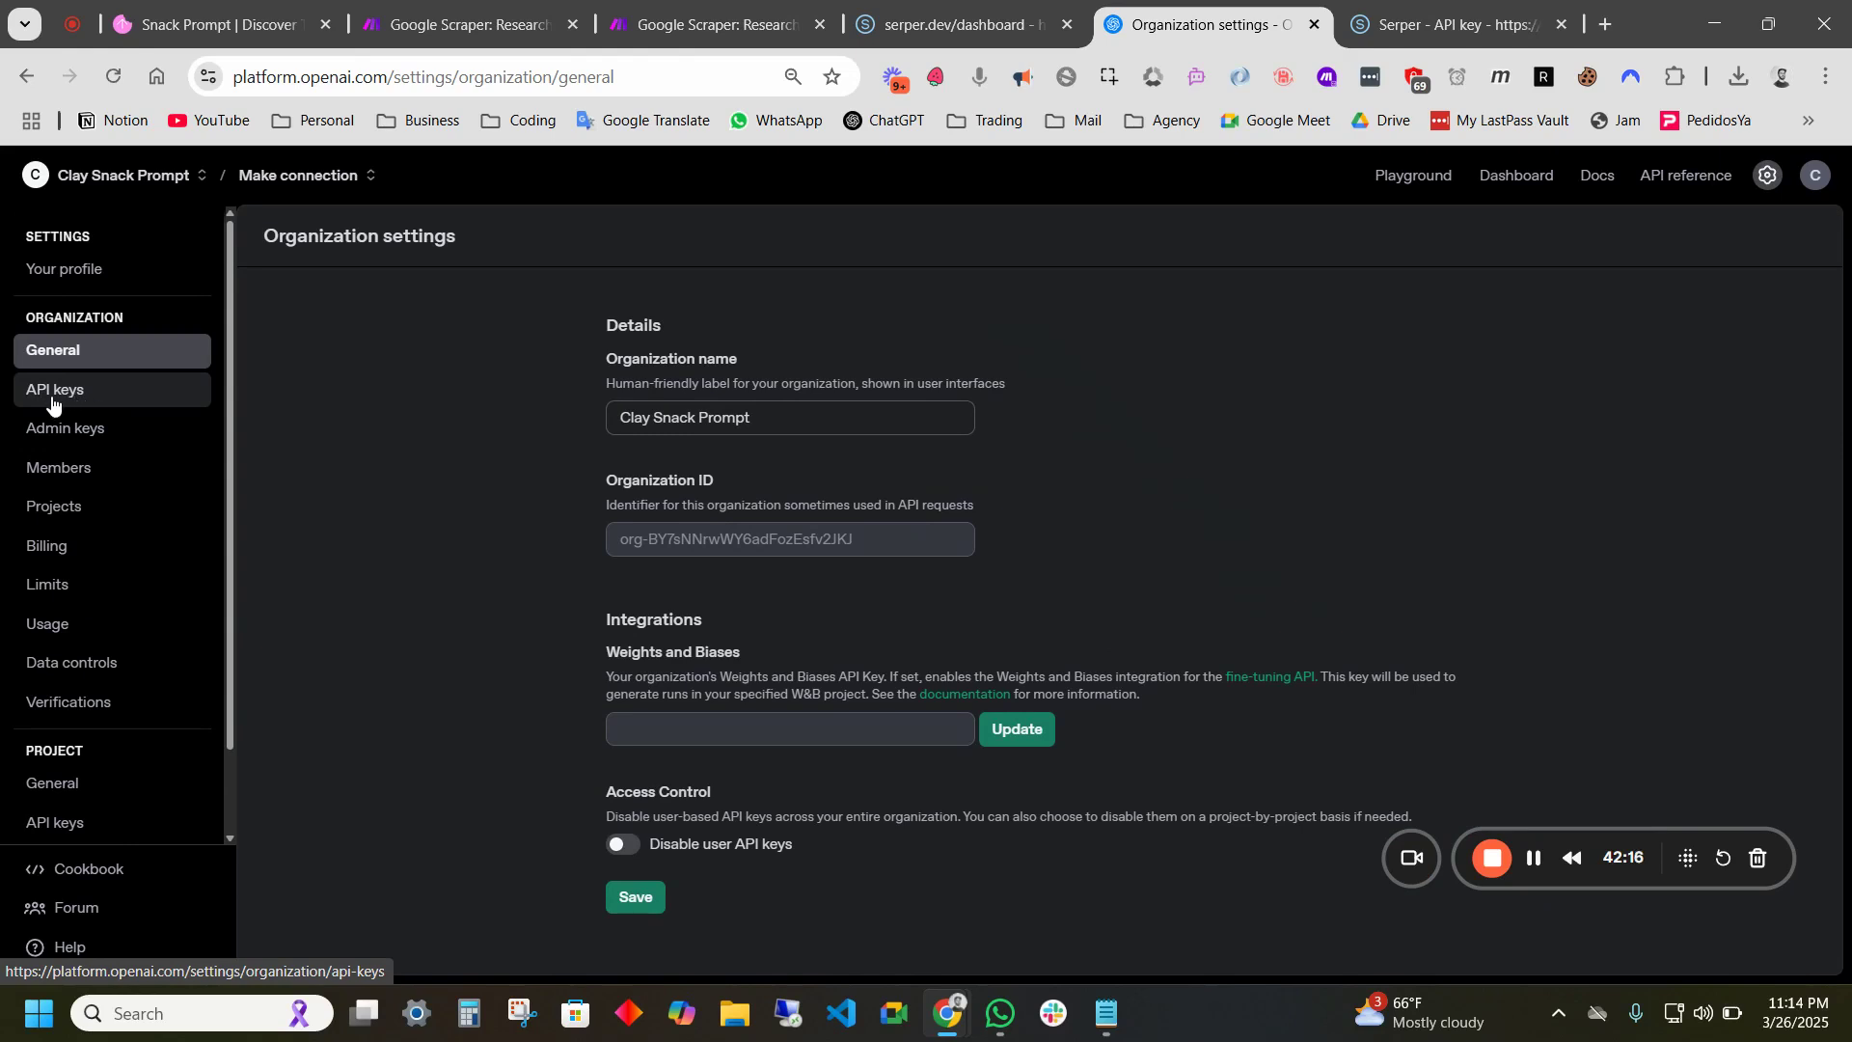
left_click_drag(876, 544, 594, 546)
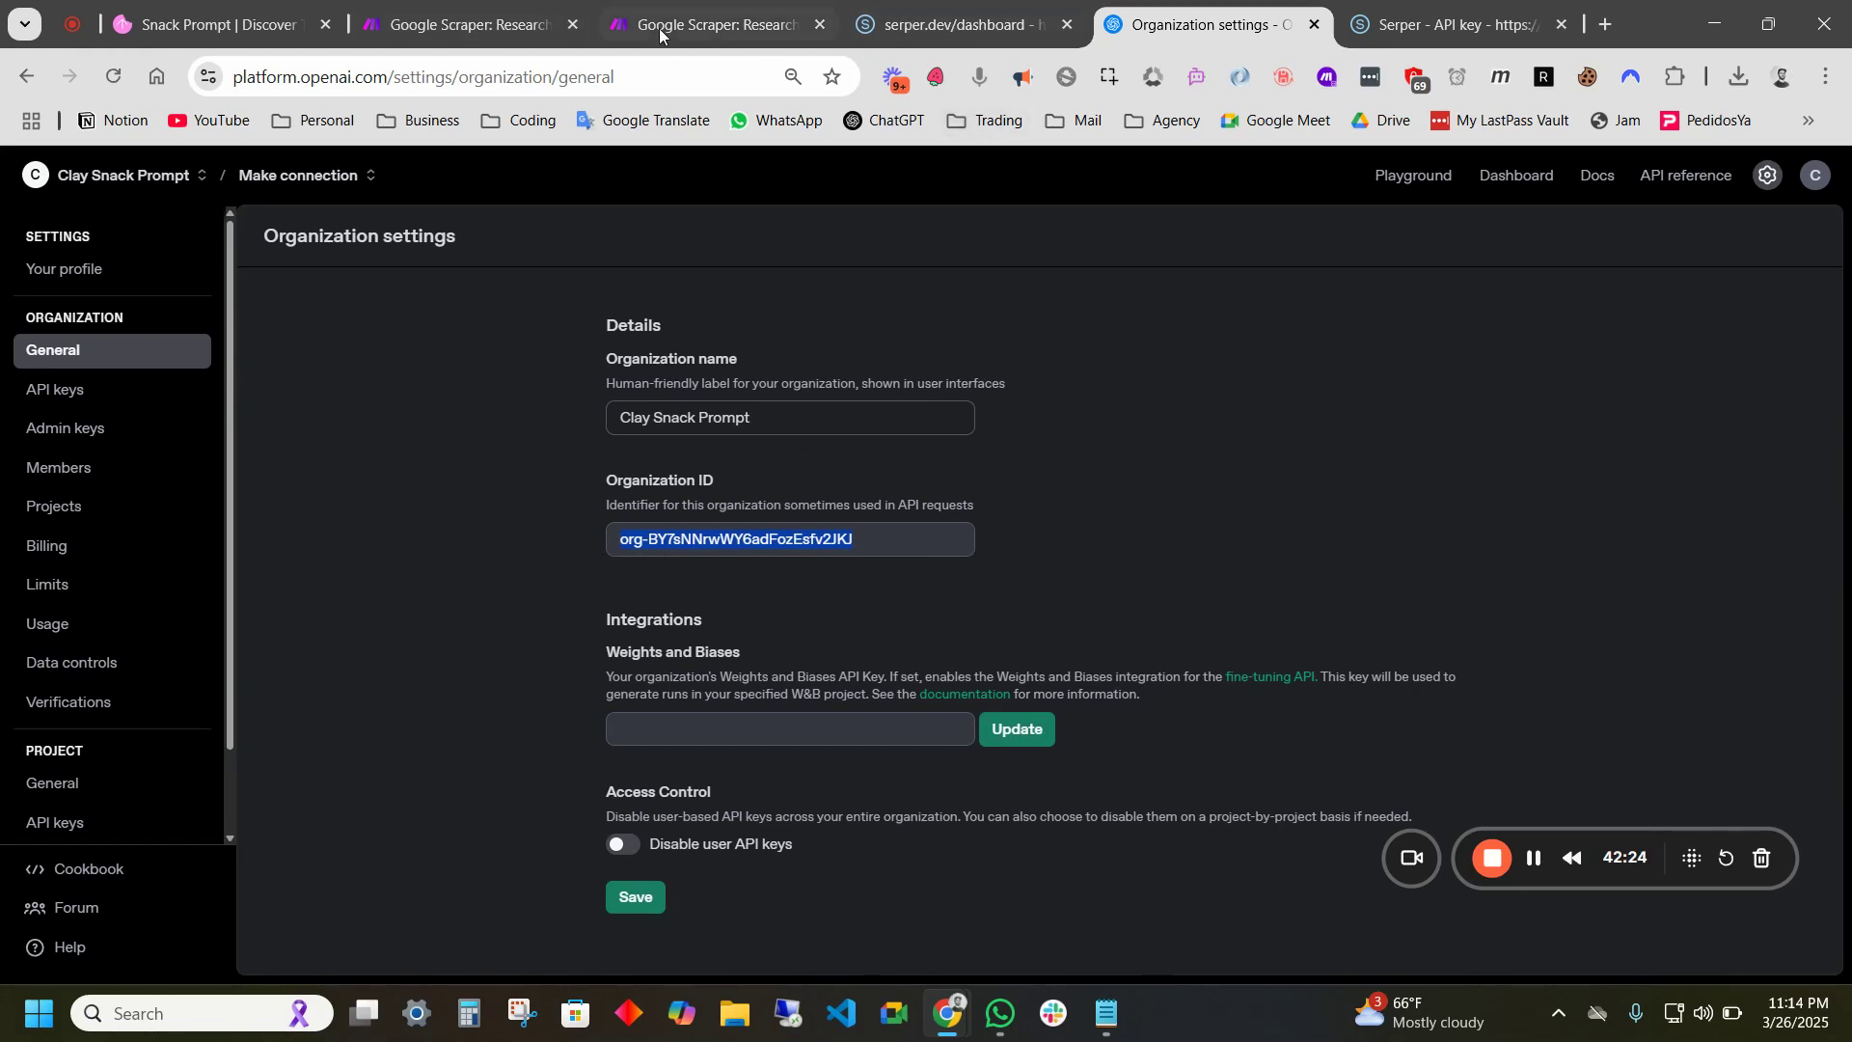
- Paste the Organization ID, name the connection 'CP Demo Connection', and save it
left_click(463, 24)
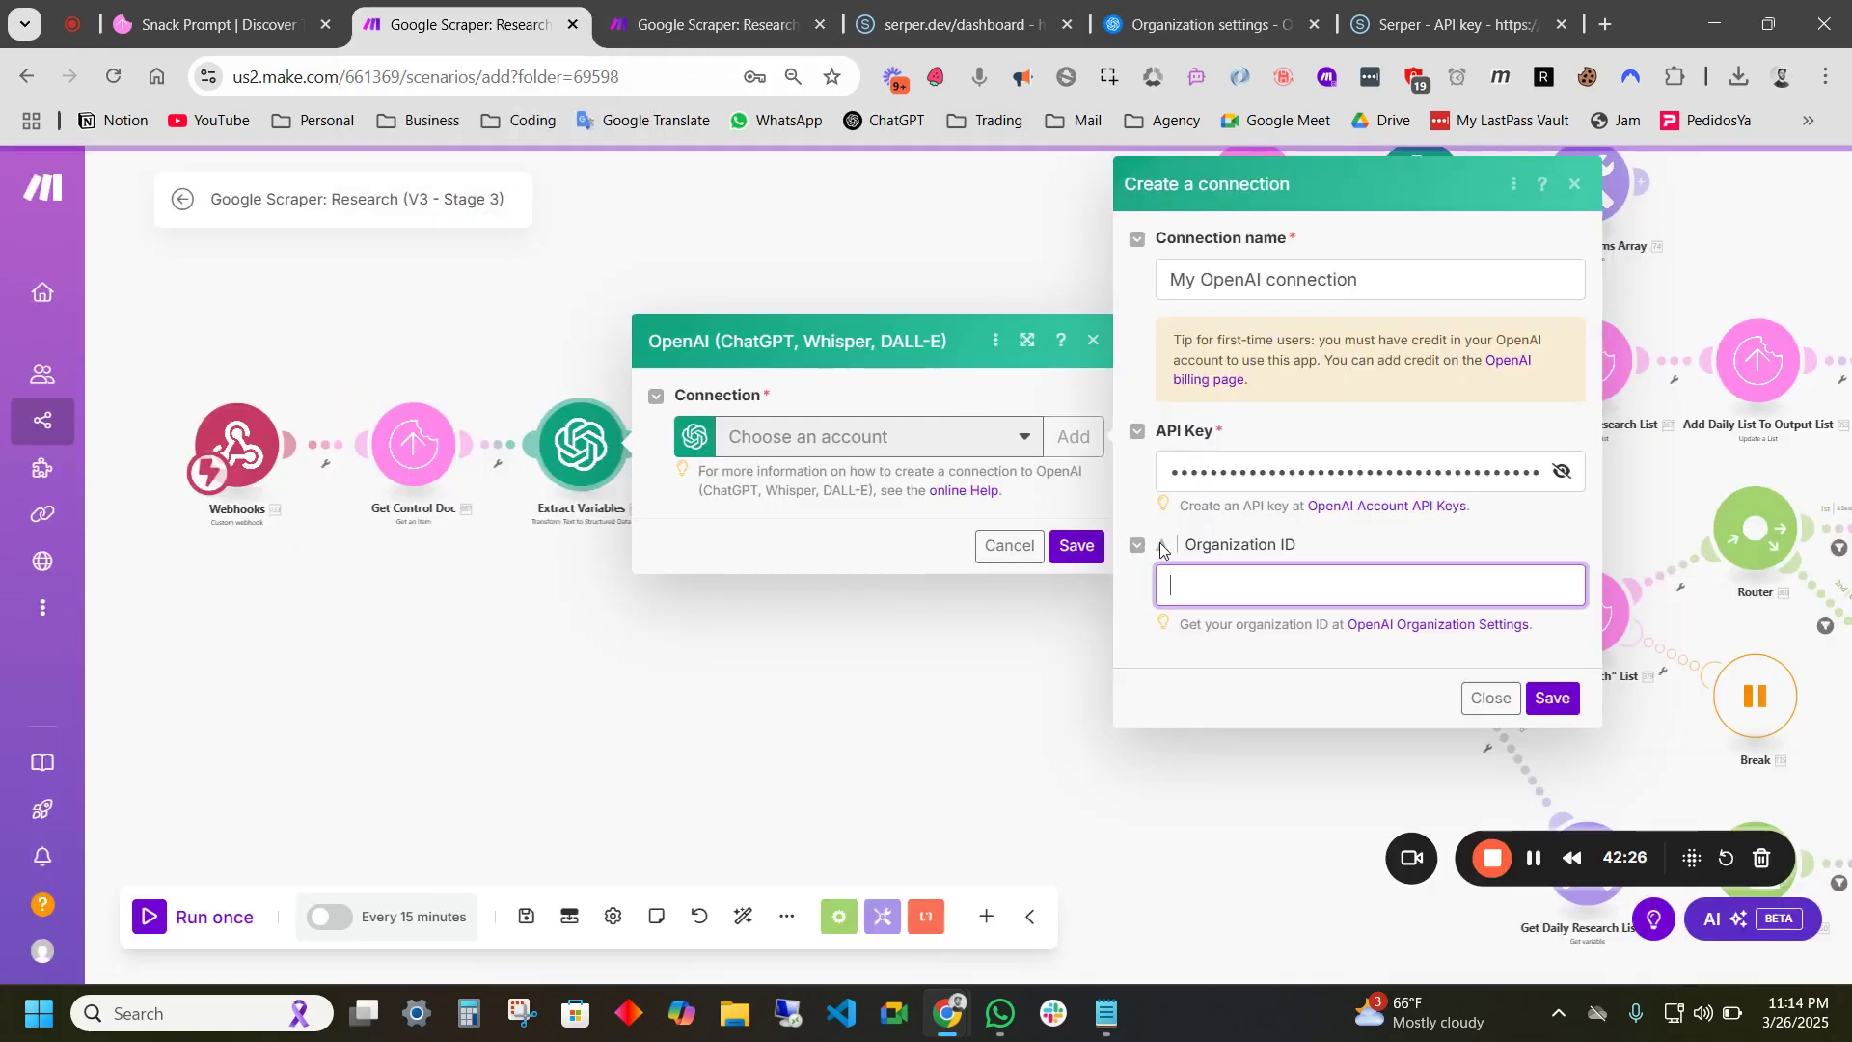
type("org-BY7sNNrwWY6adFozEsfy2JKJ")
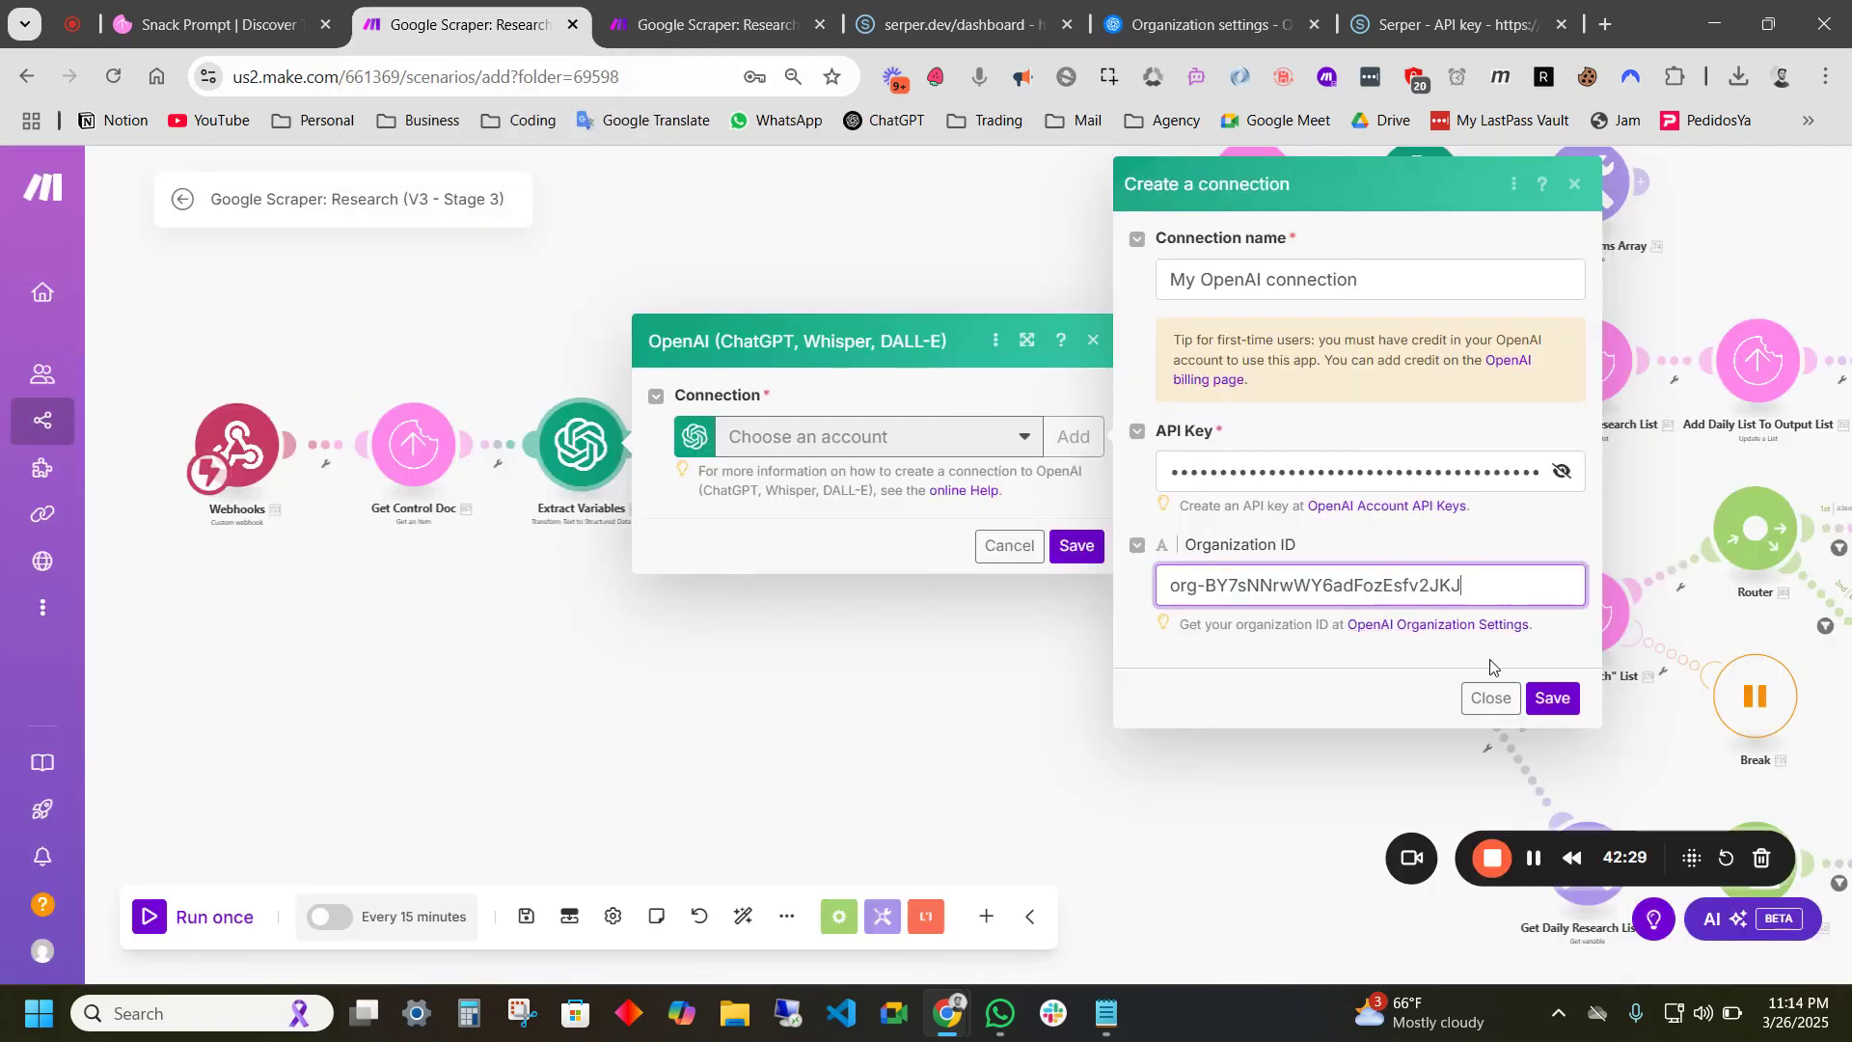
left_click_drag(1359, 277, 1111, 270)
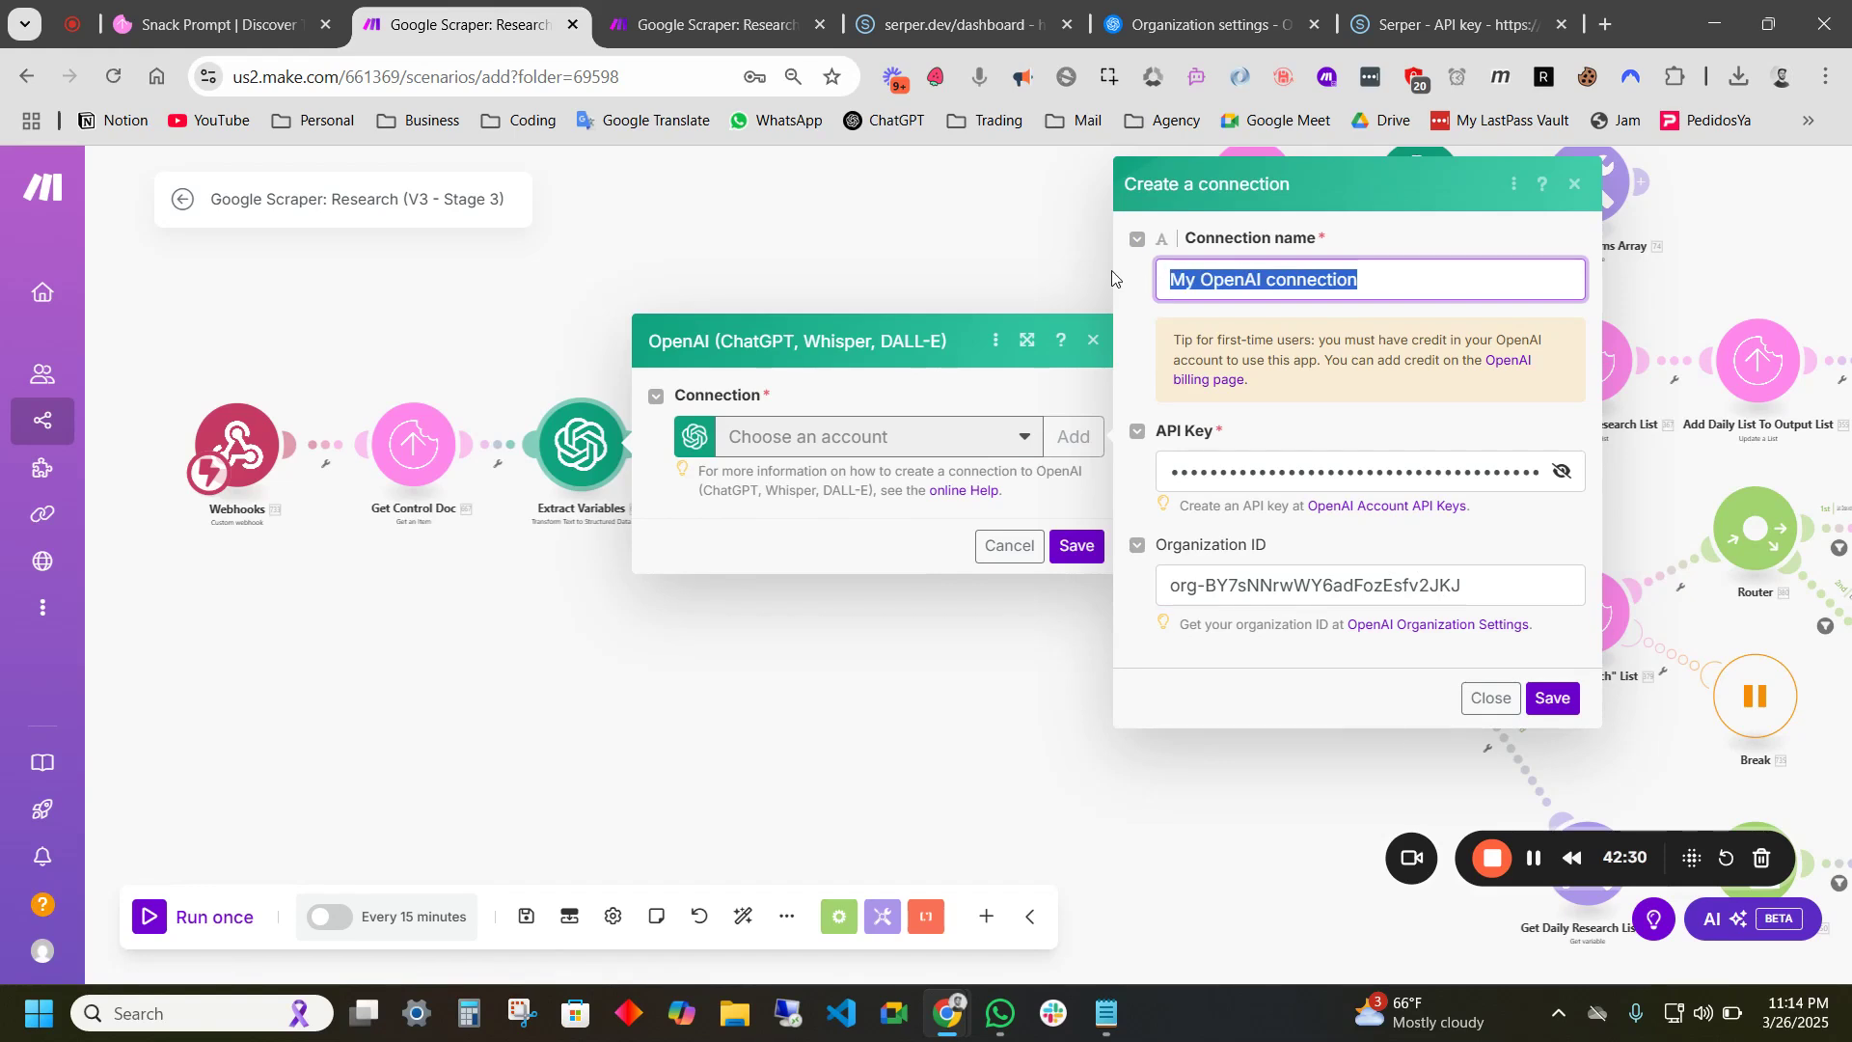
type("CP Demo")
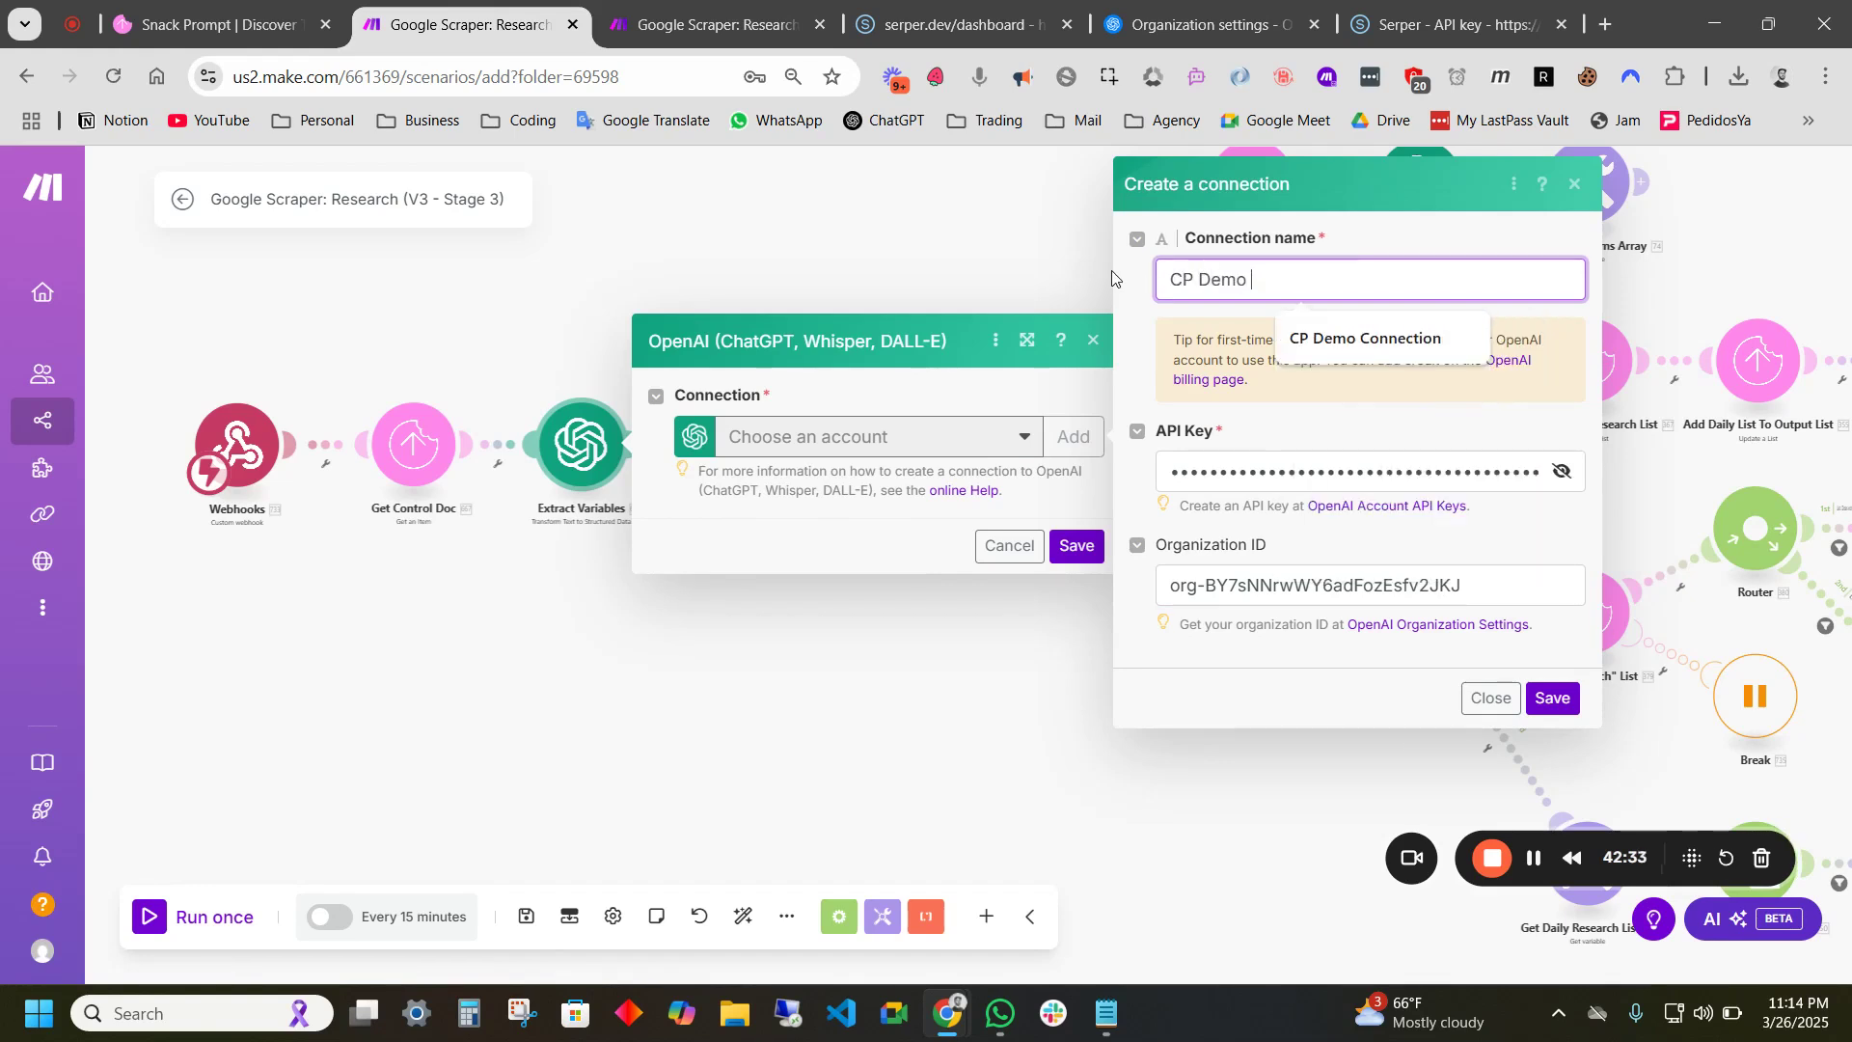
key("Down")
key("Return")
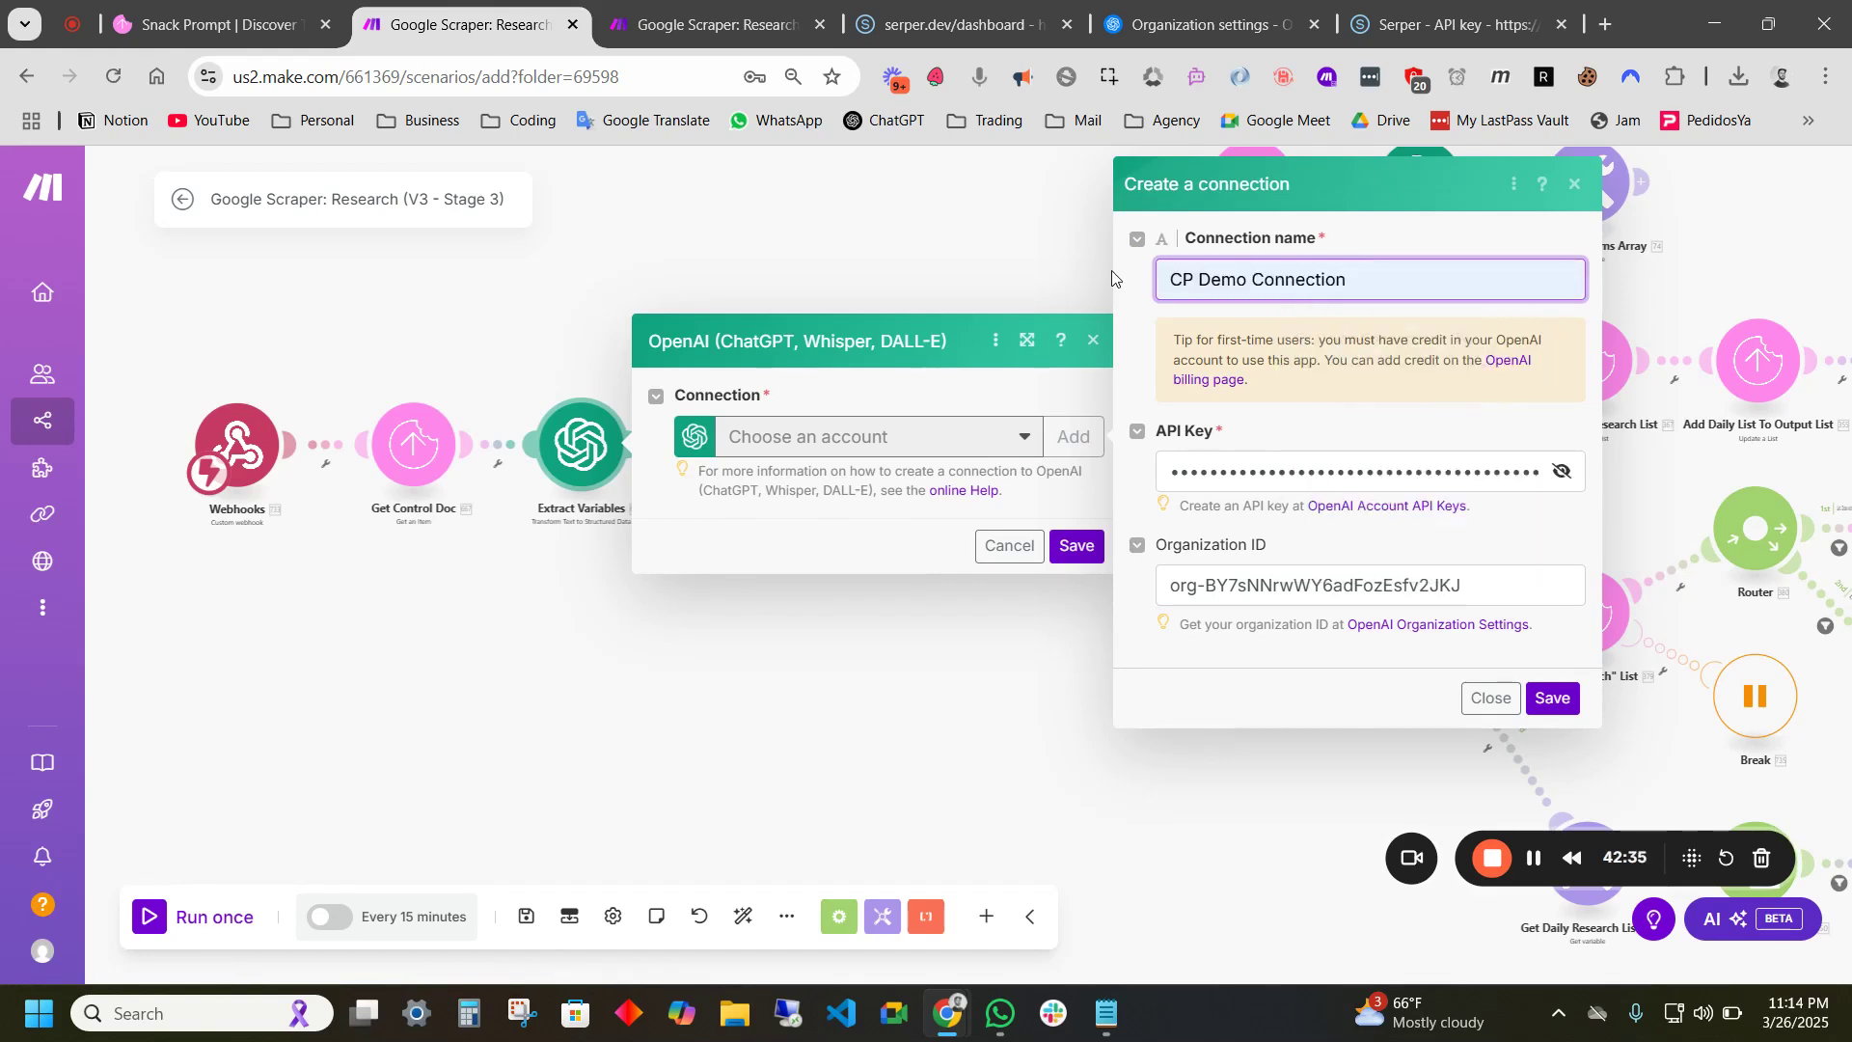
left_click(1533, 701)
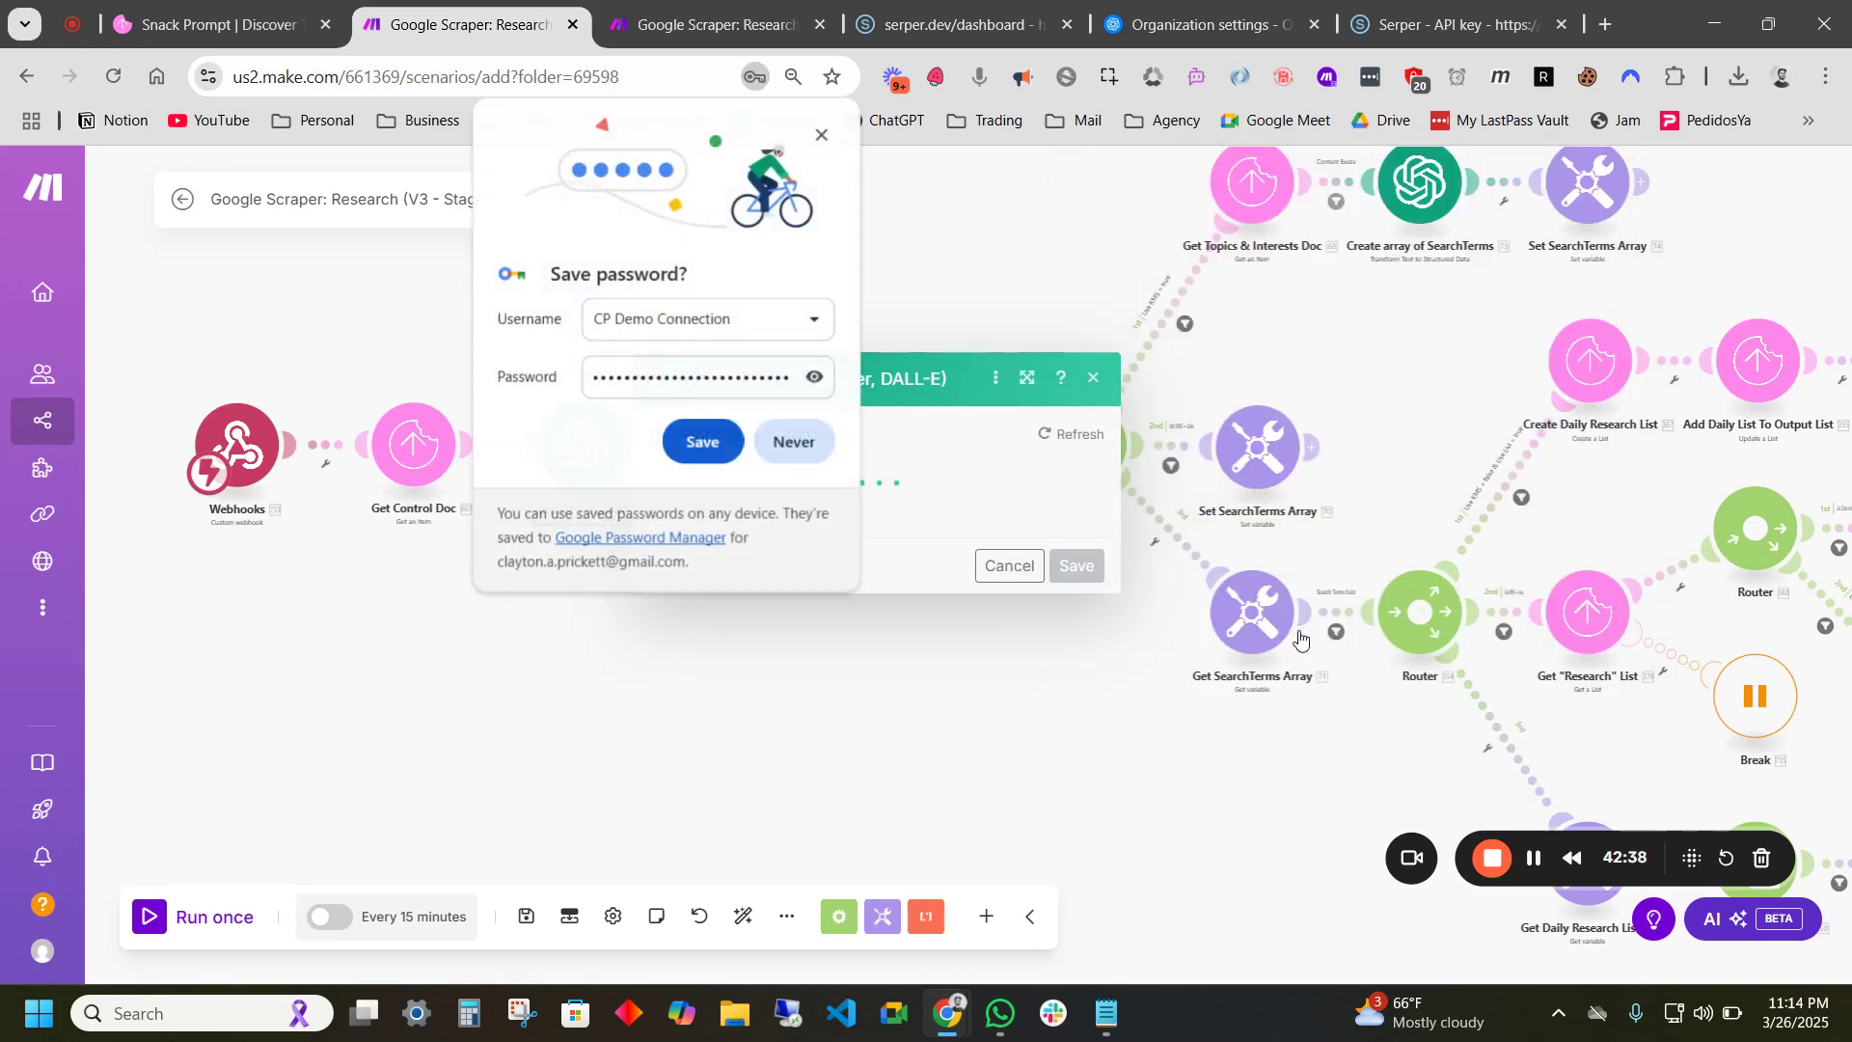
left_click(822, 136)
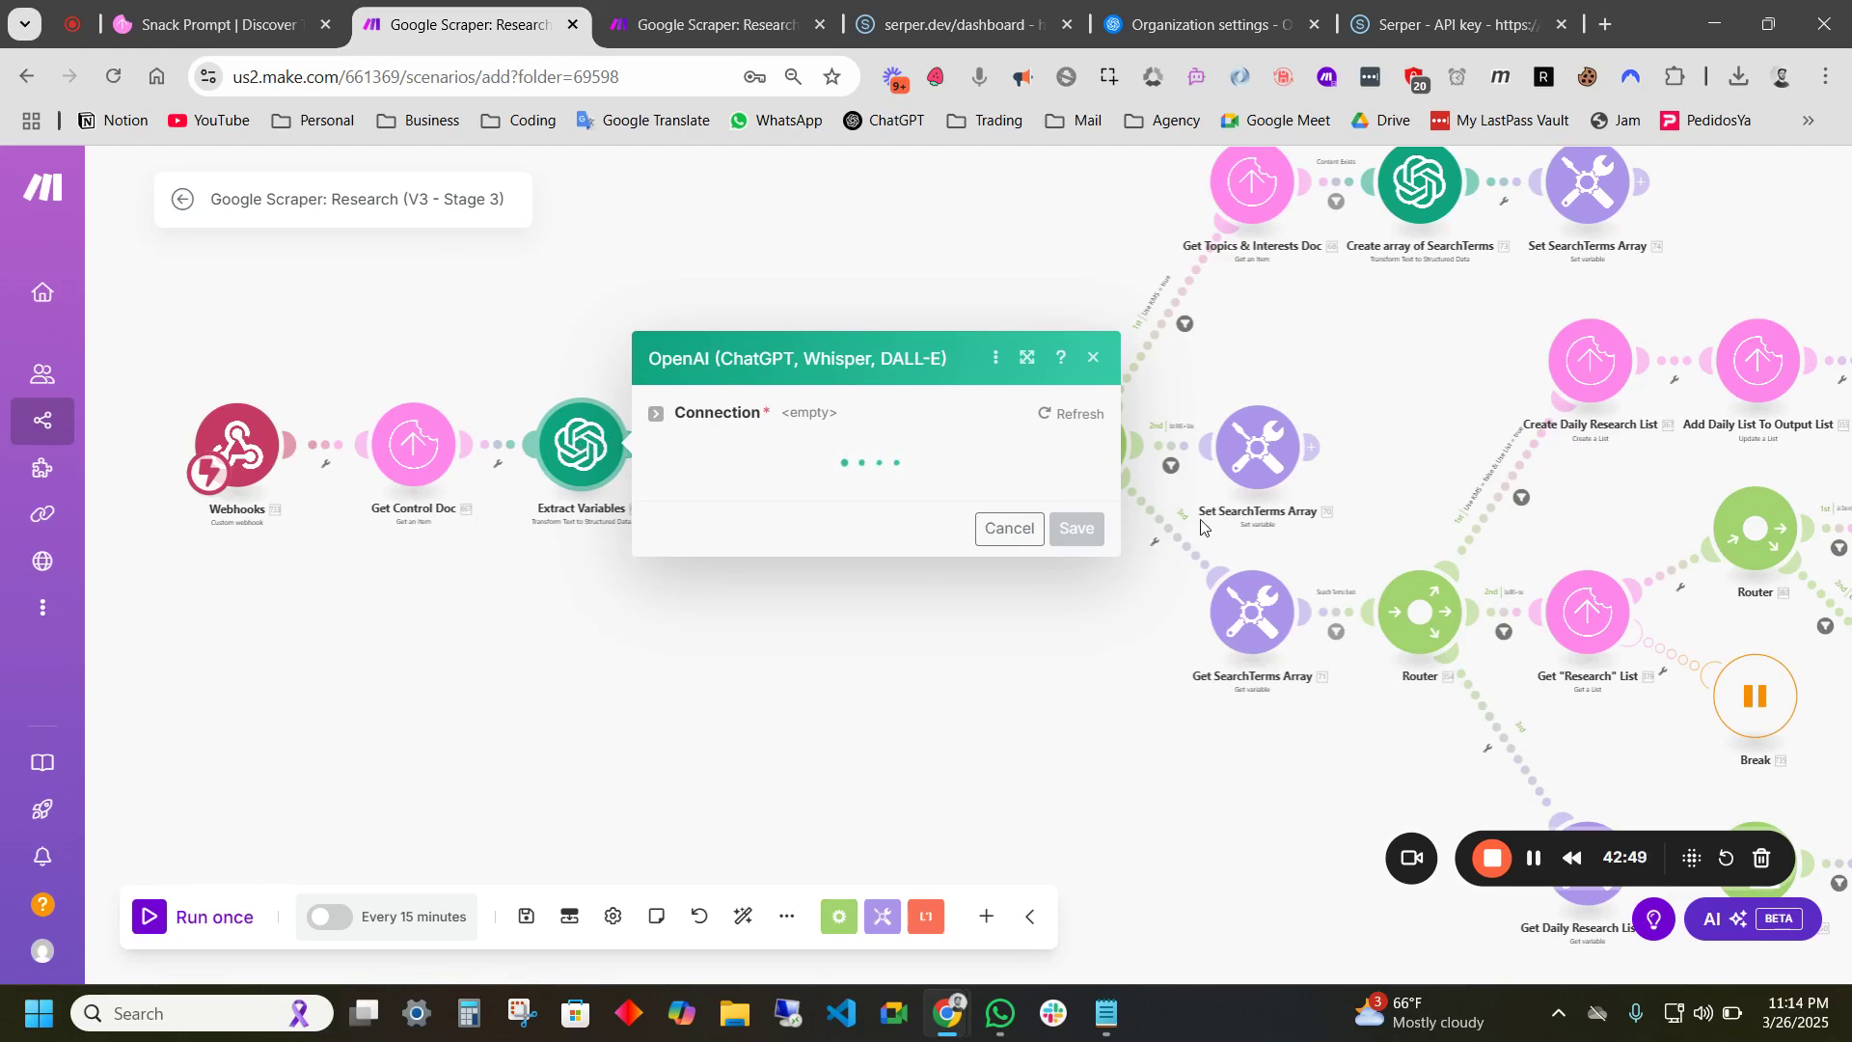
- Close the OpenAI module's settings panel
left_click_drag(1407, 446, 1056, 463)
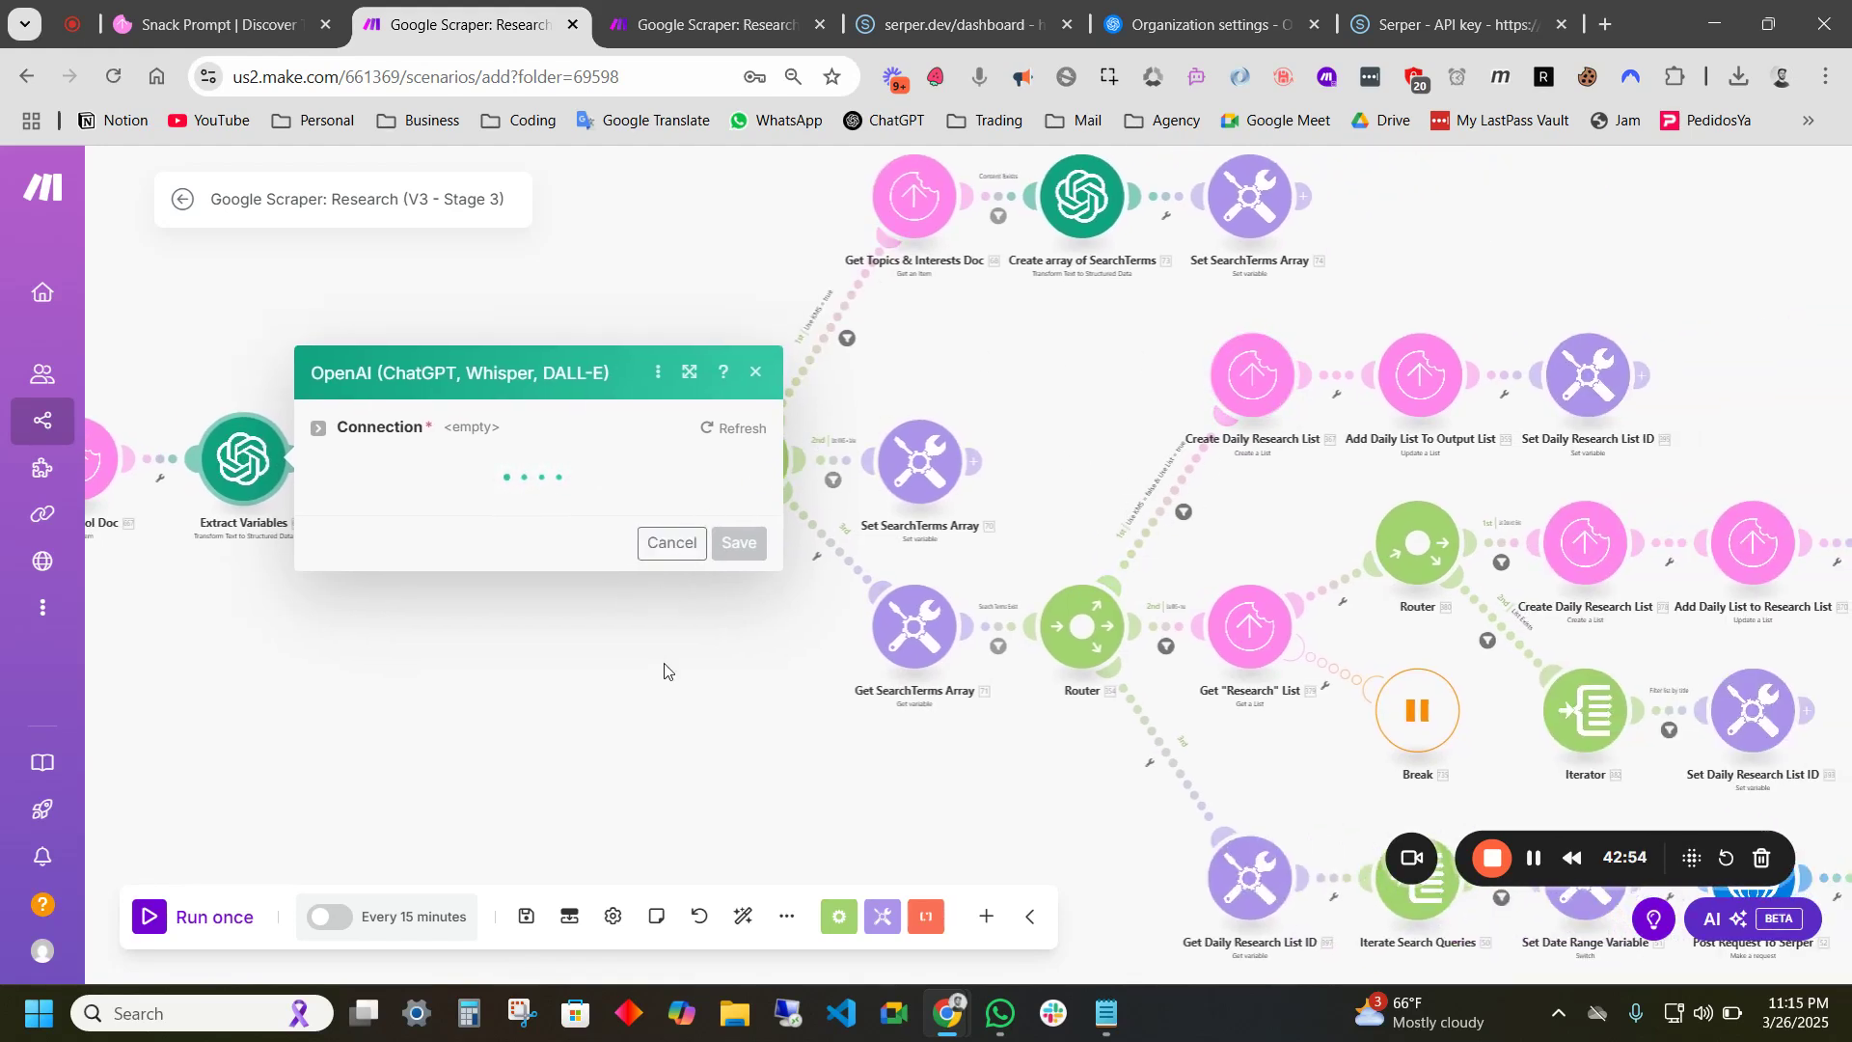
left_click_drag(736, 637, 774, 602)
left_click(1535, 858)
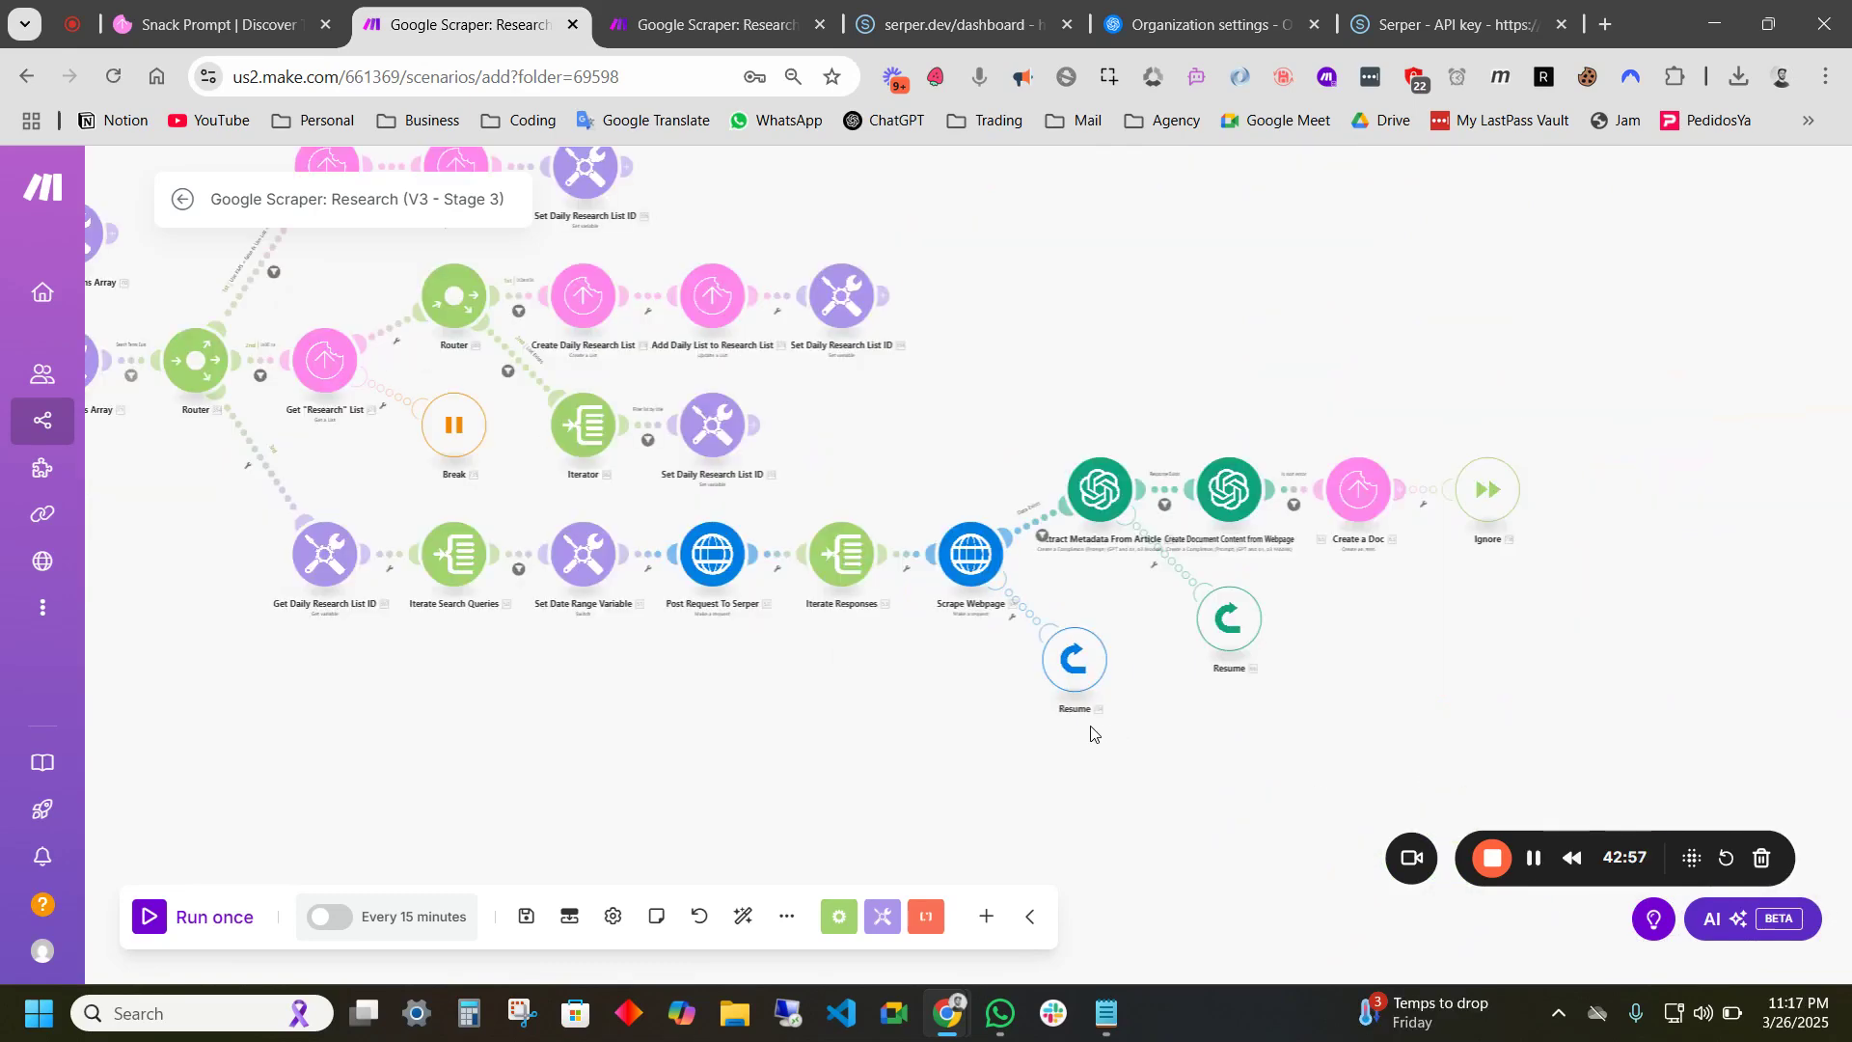
- Open the Webhooks trigger module and save its settings
left_click_drag(1003, 736, 1357, 769)
left_click_drag(525, 571, 680, 641)
left_click_drag(448, 585, 745, 681)
left_click_drag(579, 576, 768, 579)
scroll(340, 447, "up", 2)
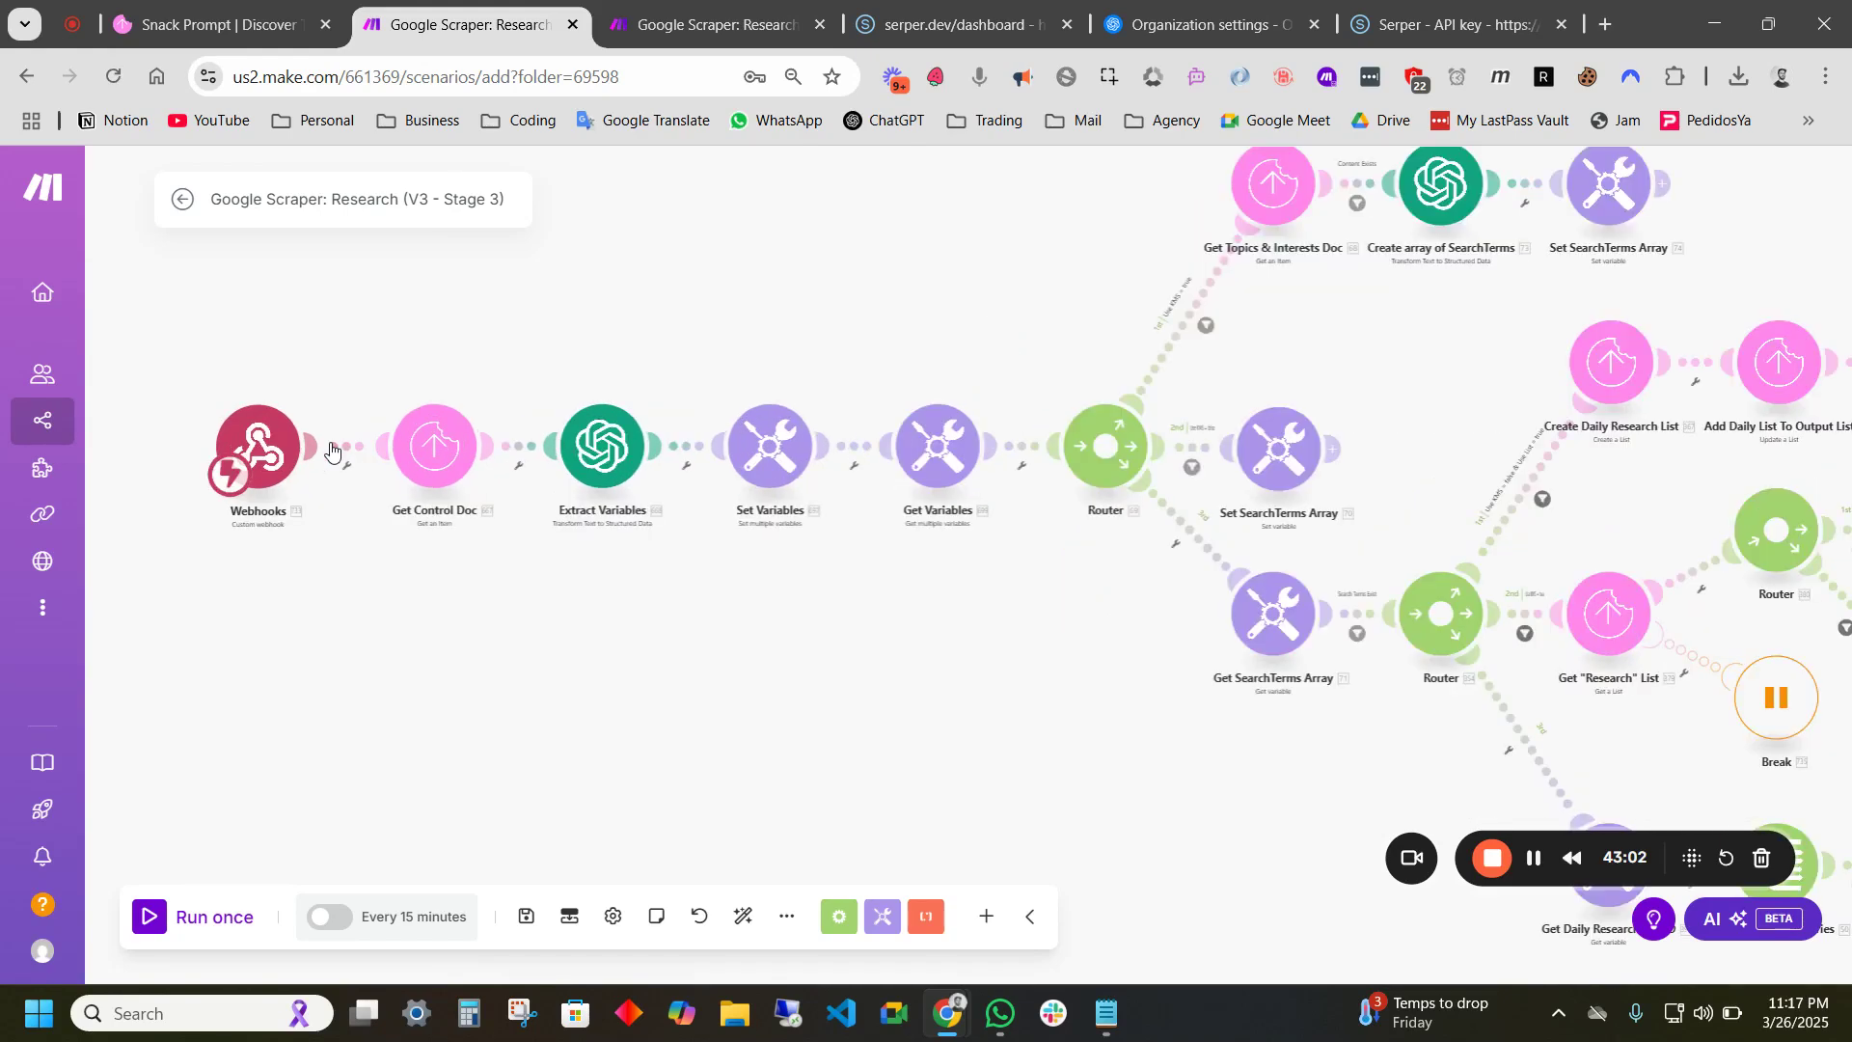
left_click(278, 417)
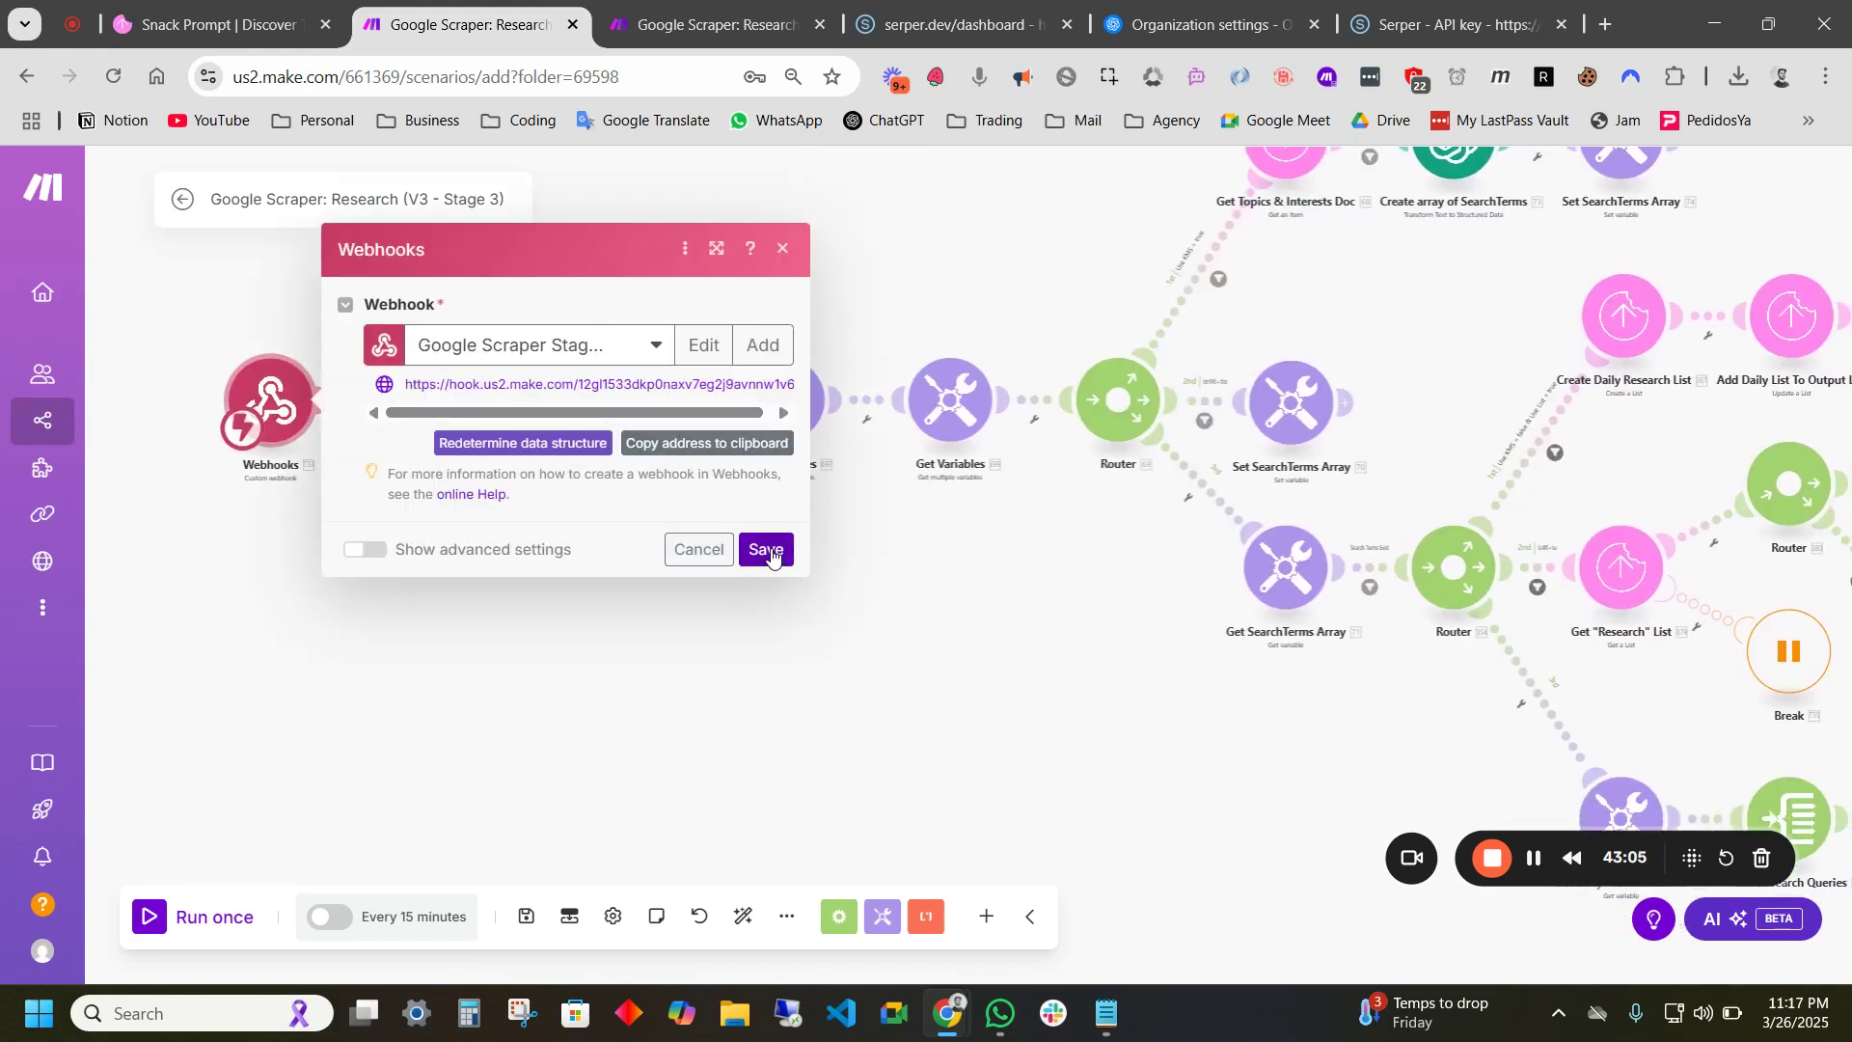
left_click(766, 549)
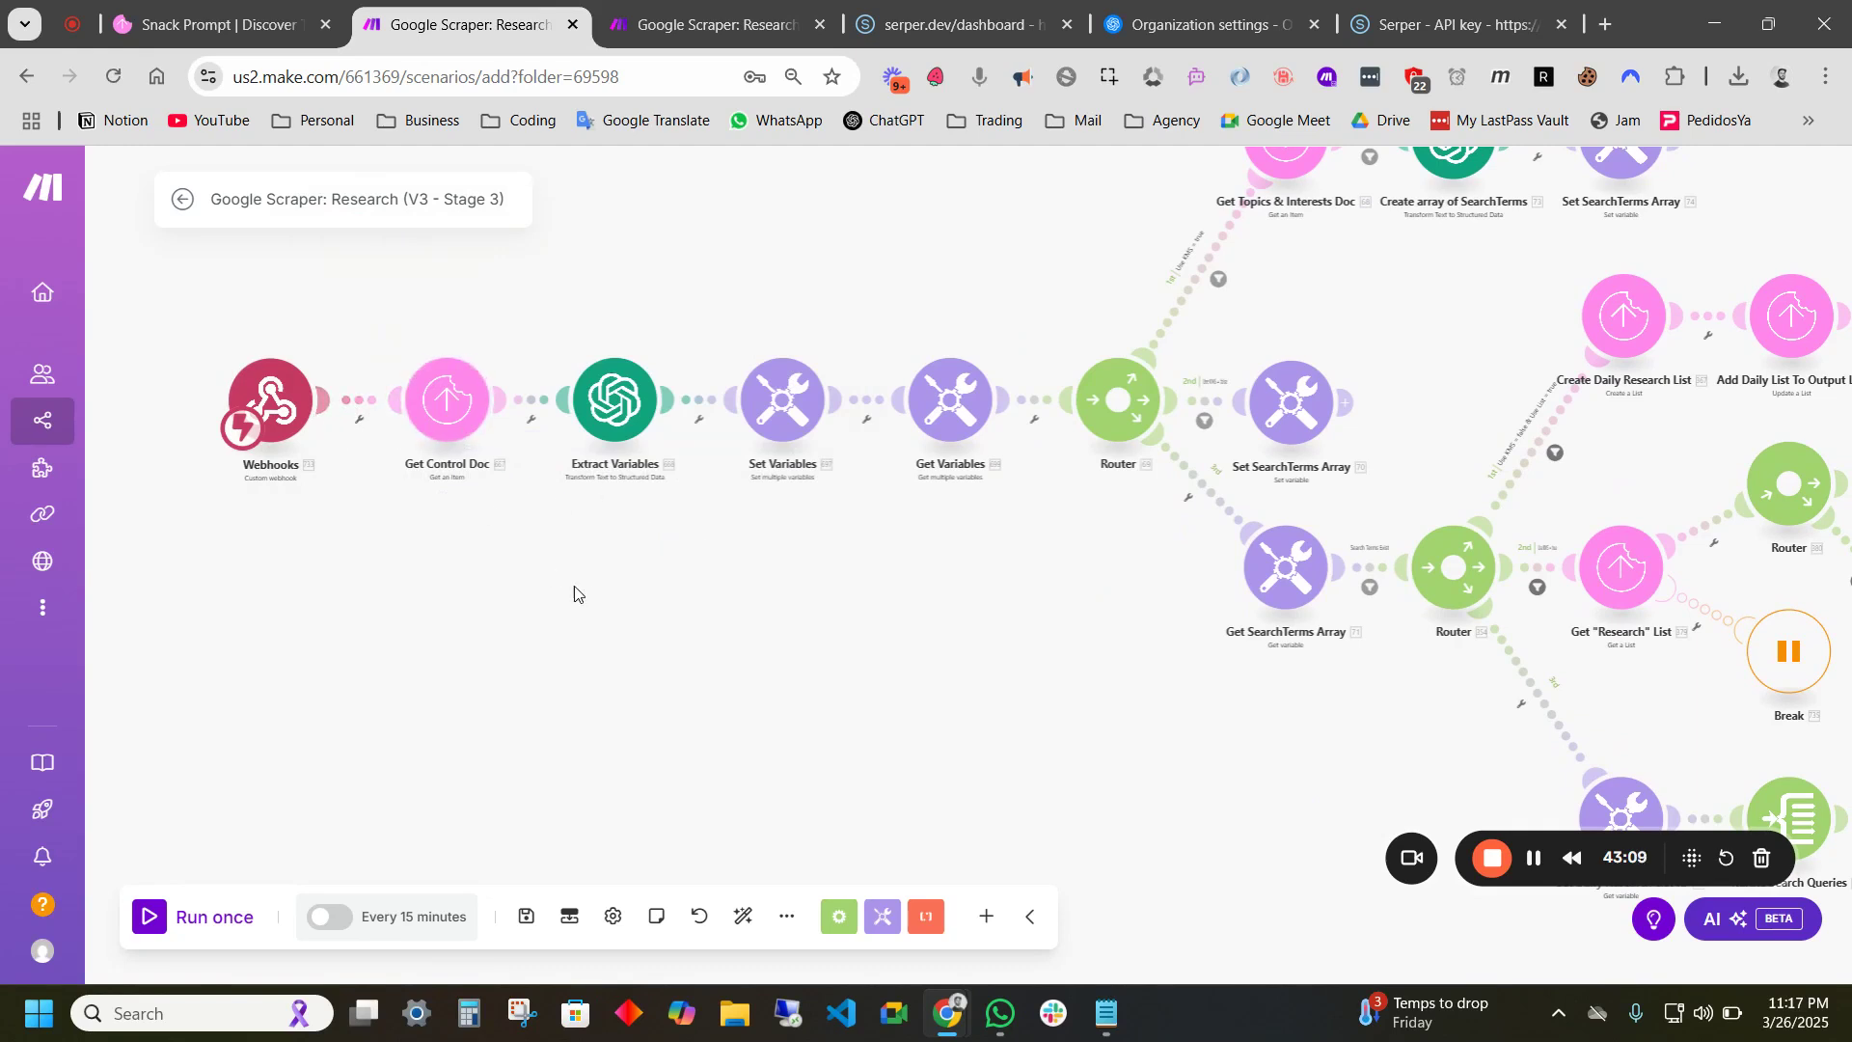
- Look over the router branches, check the Snack Prompt table, and come back to the scenario
left_click_drag(506, 498, 432, 503)
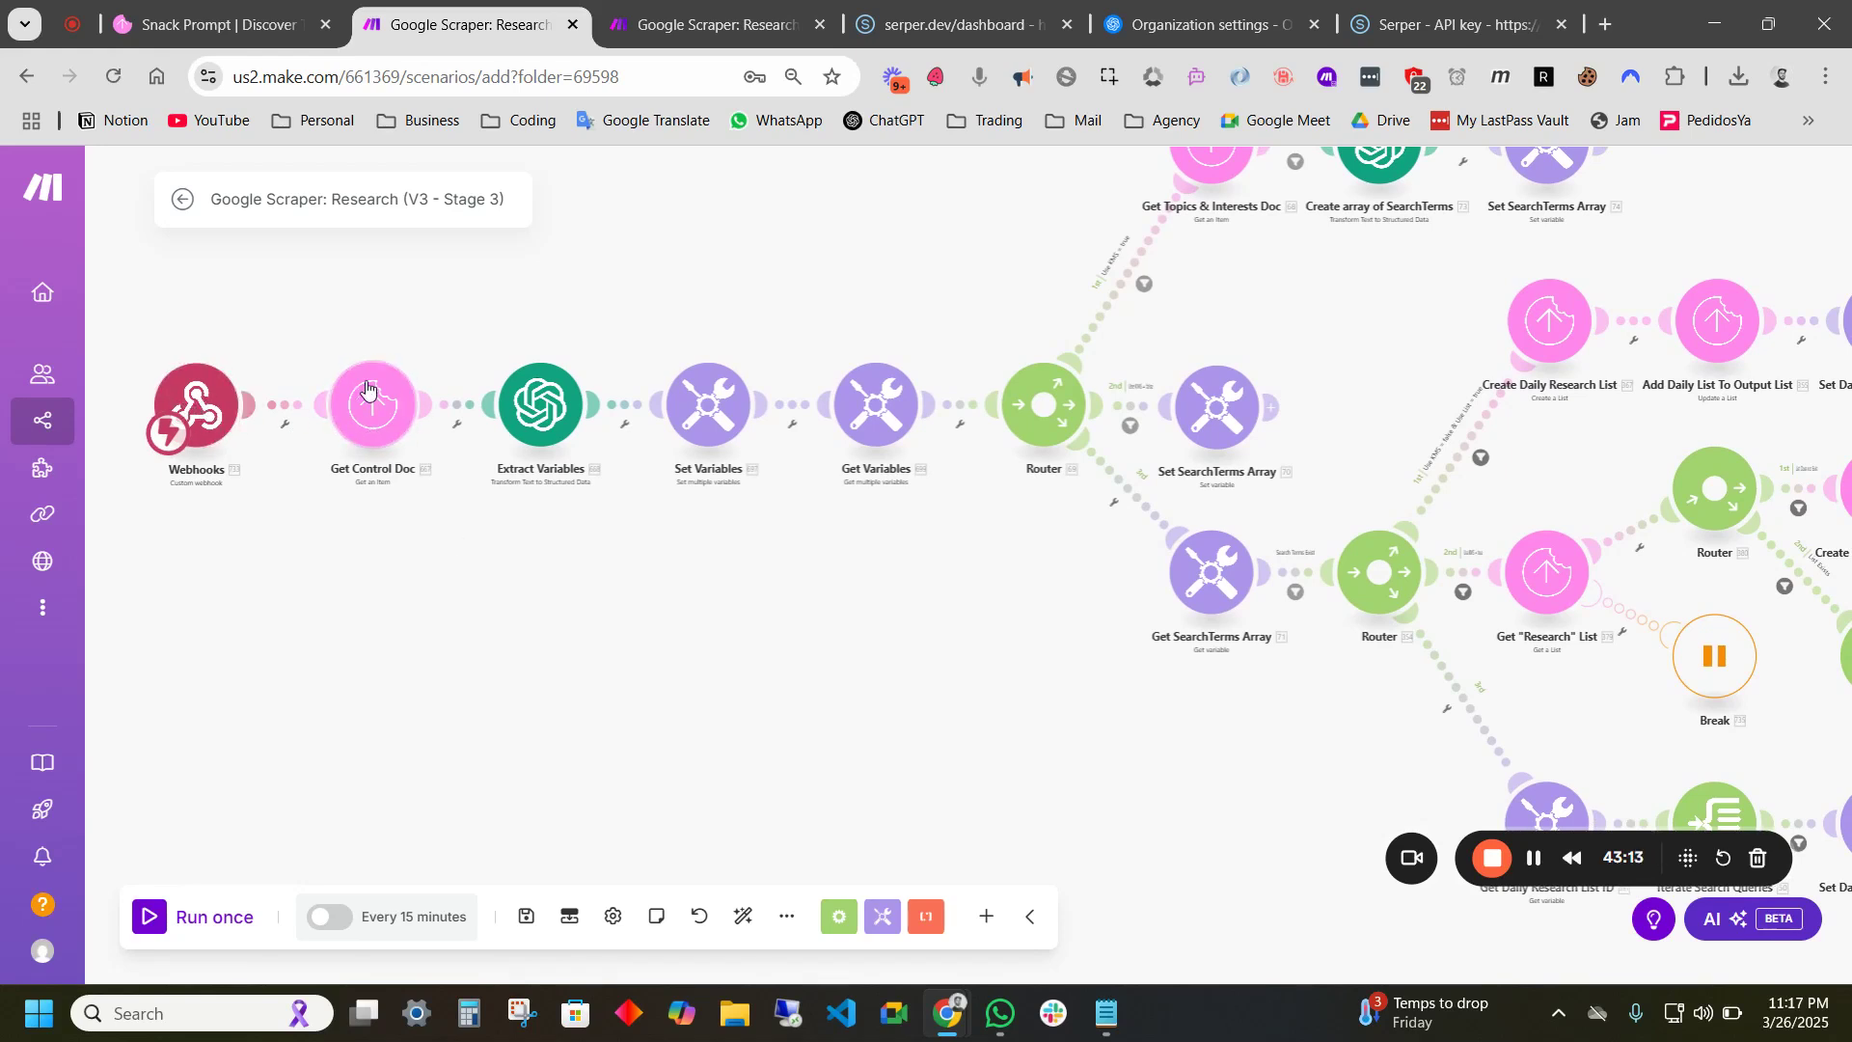
left_click_drag(702, 640, 632, 620)
left_click_drag(729, 584, 665, 644)
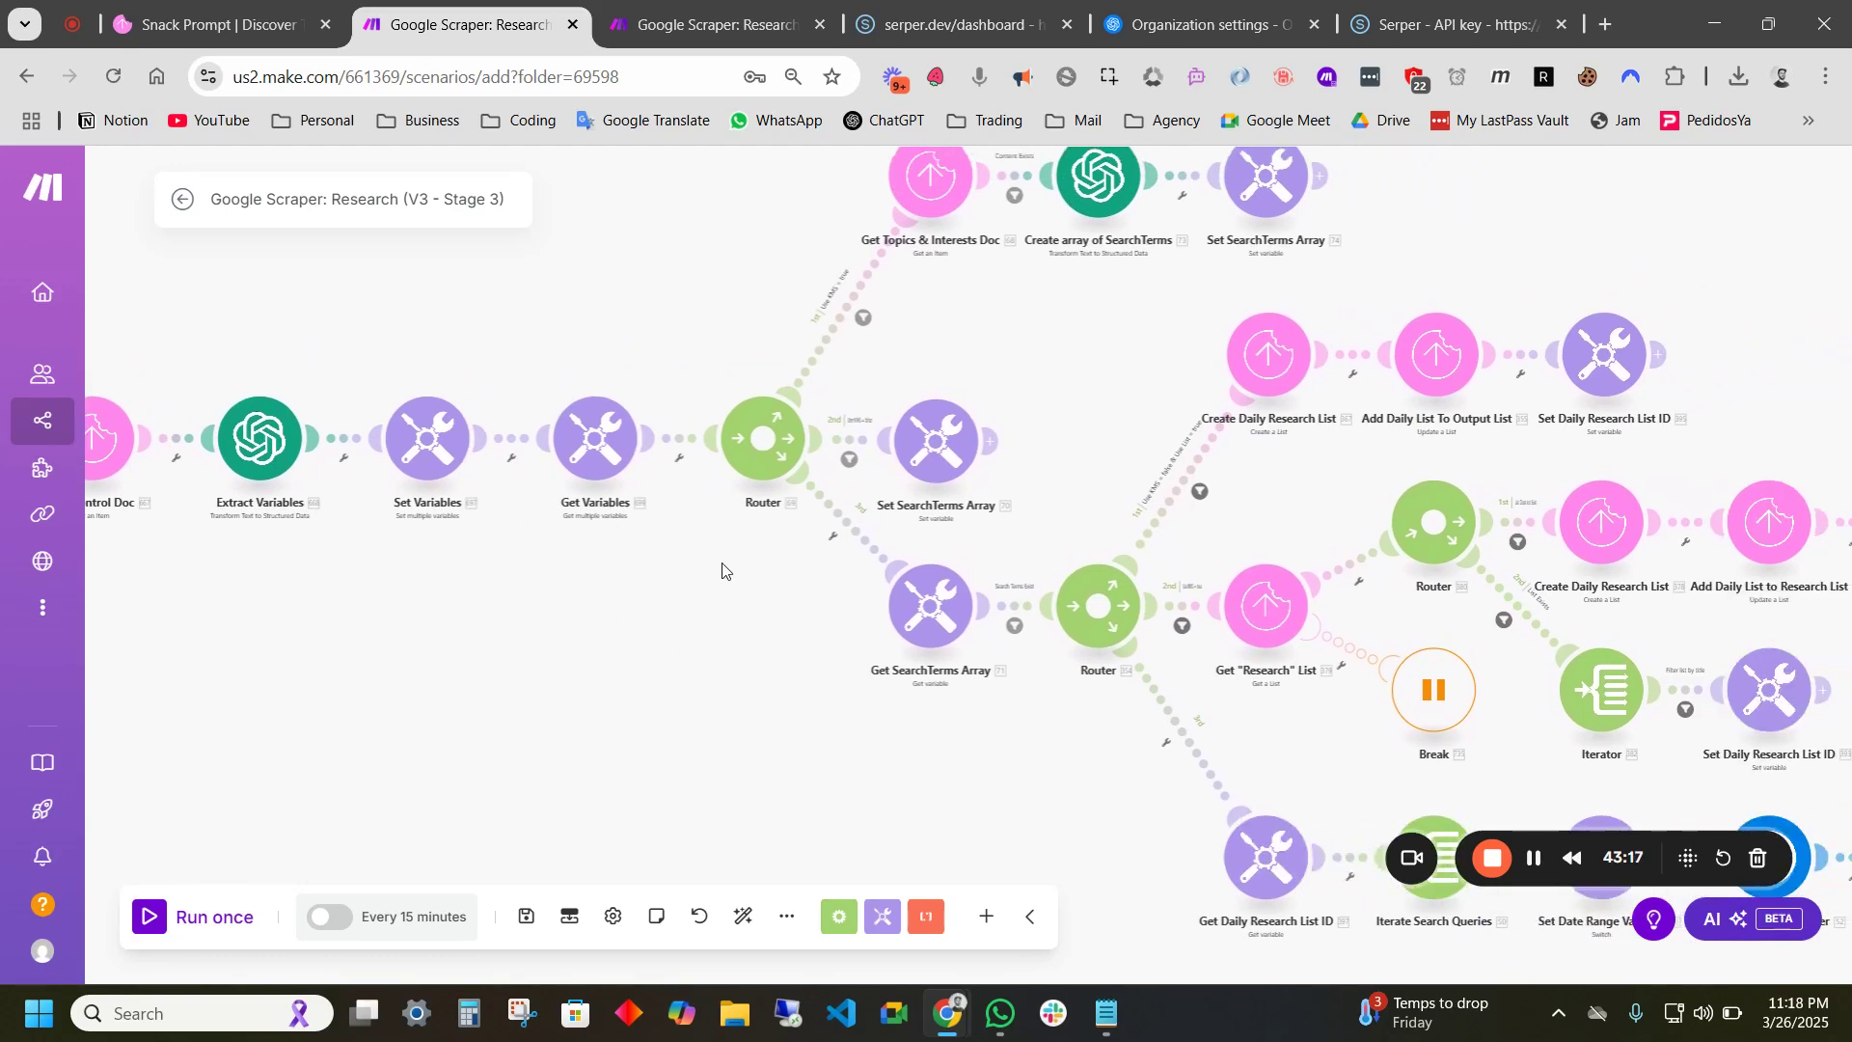
left_click_drag(726, 556, 588, 594)
left_click_drag(845, 388, 781, 437)
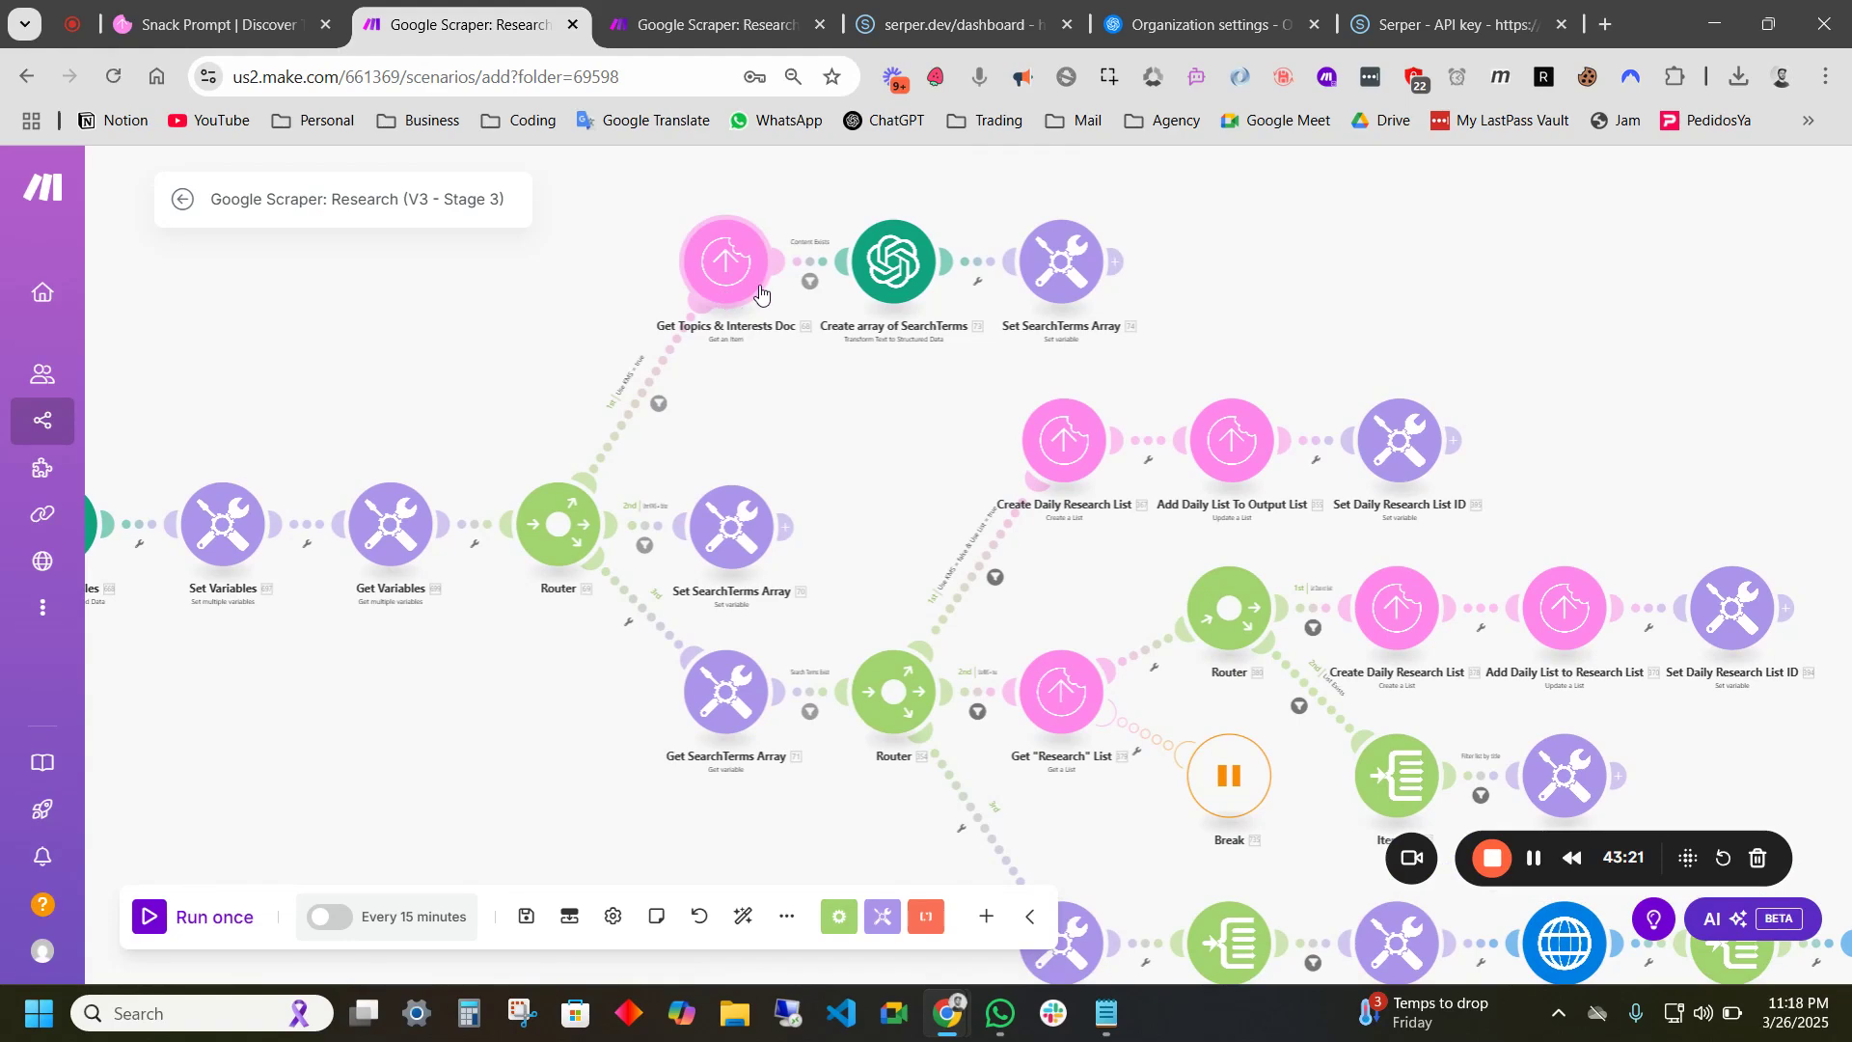
left_click(196, 23)
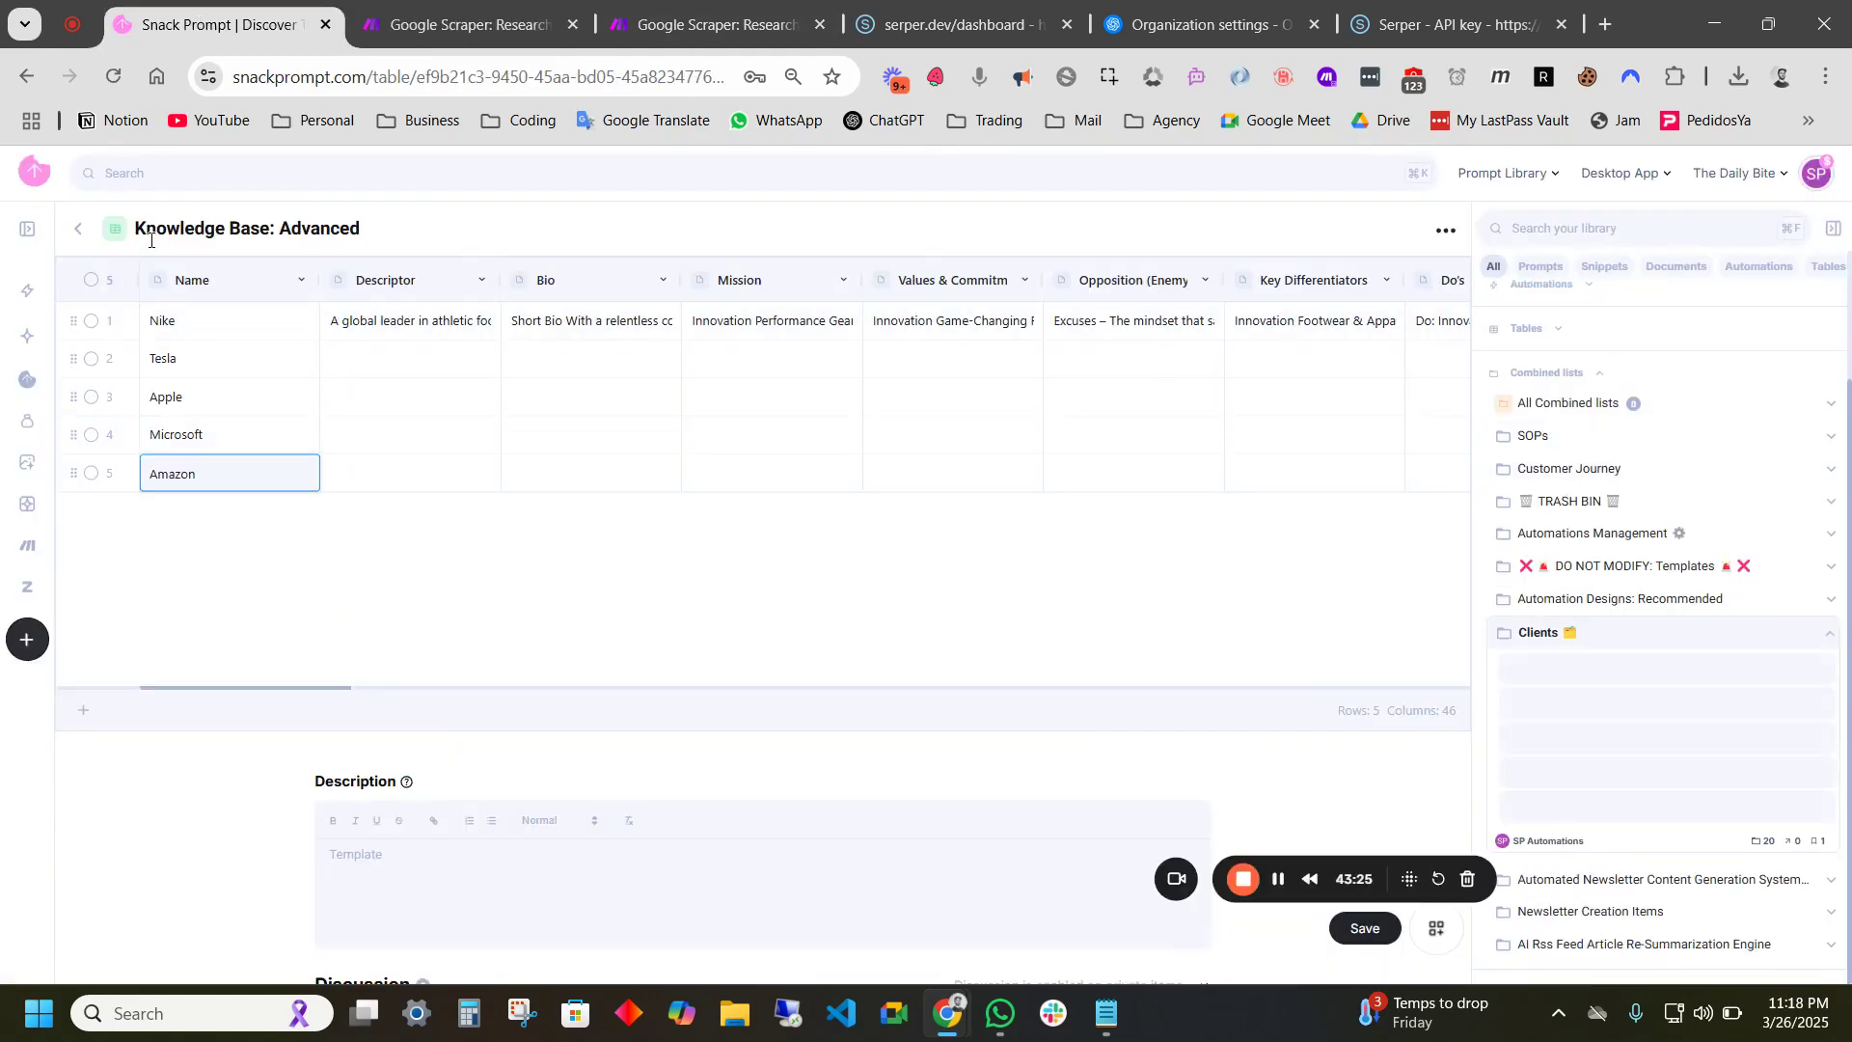
left_click(480, 21)
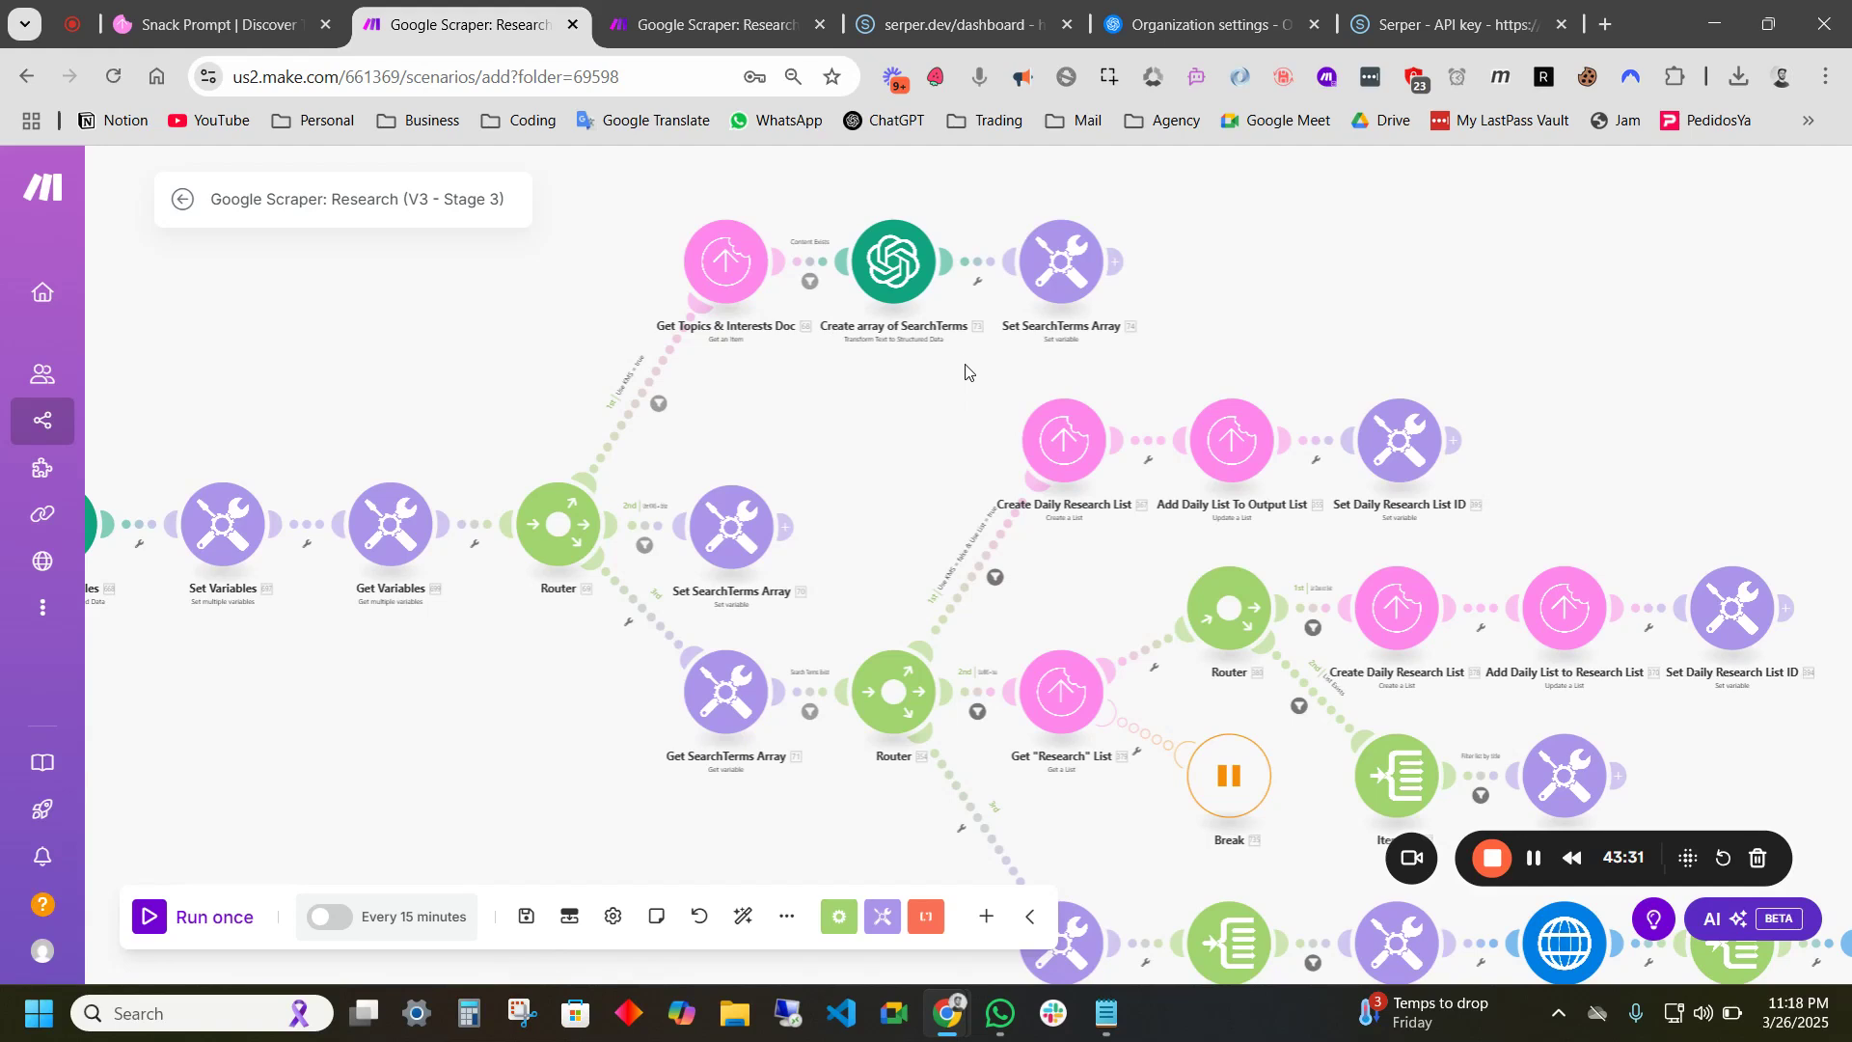
scroll(902, 421, "down", 1)
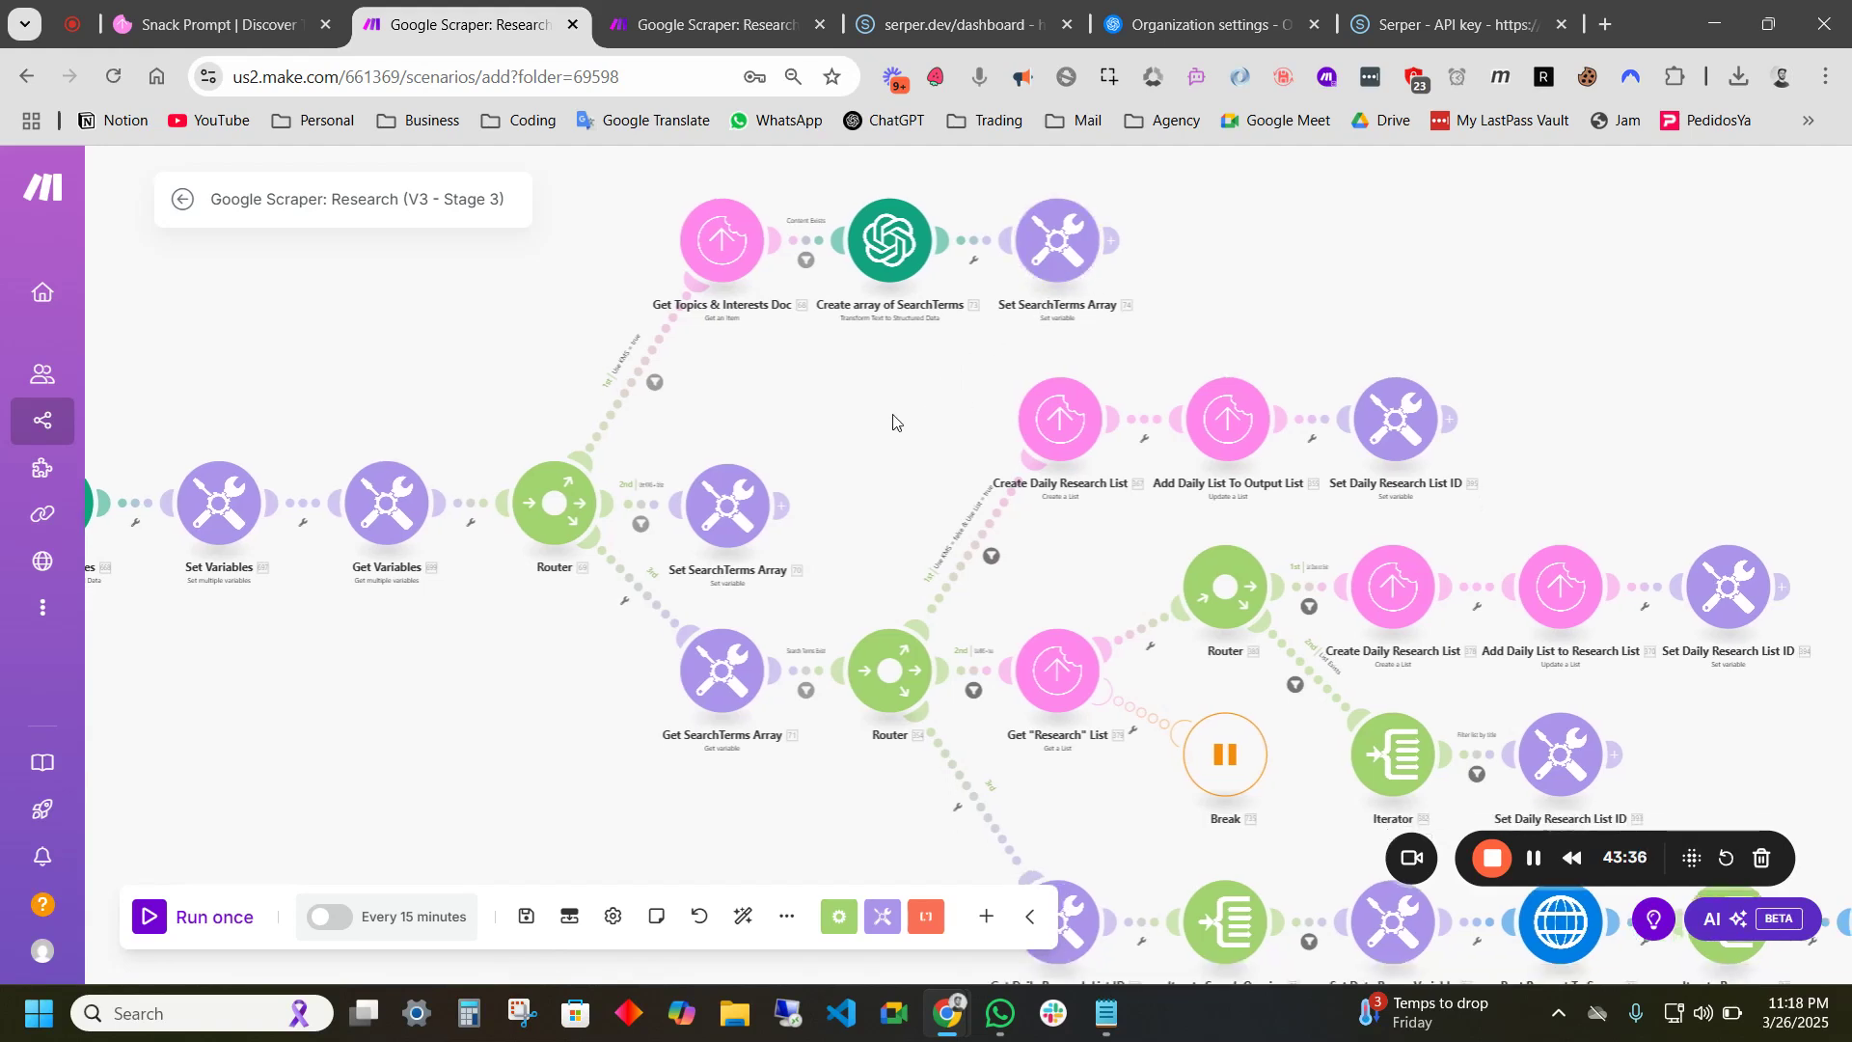
scroll(849, 414, "up", 3)
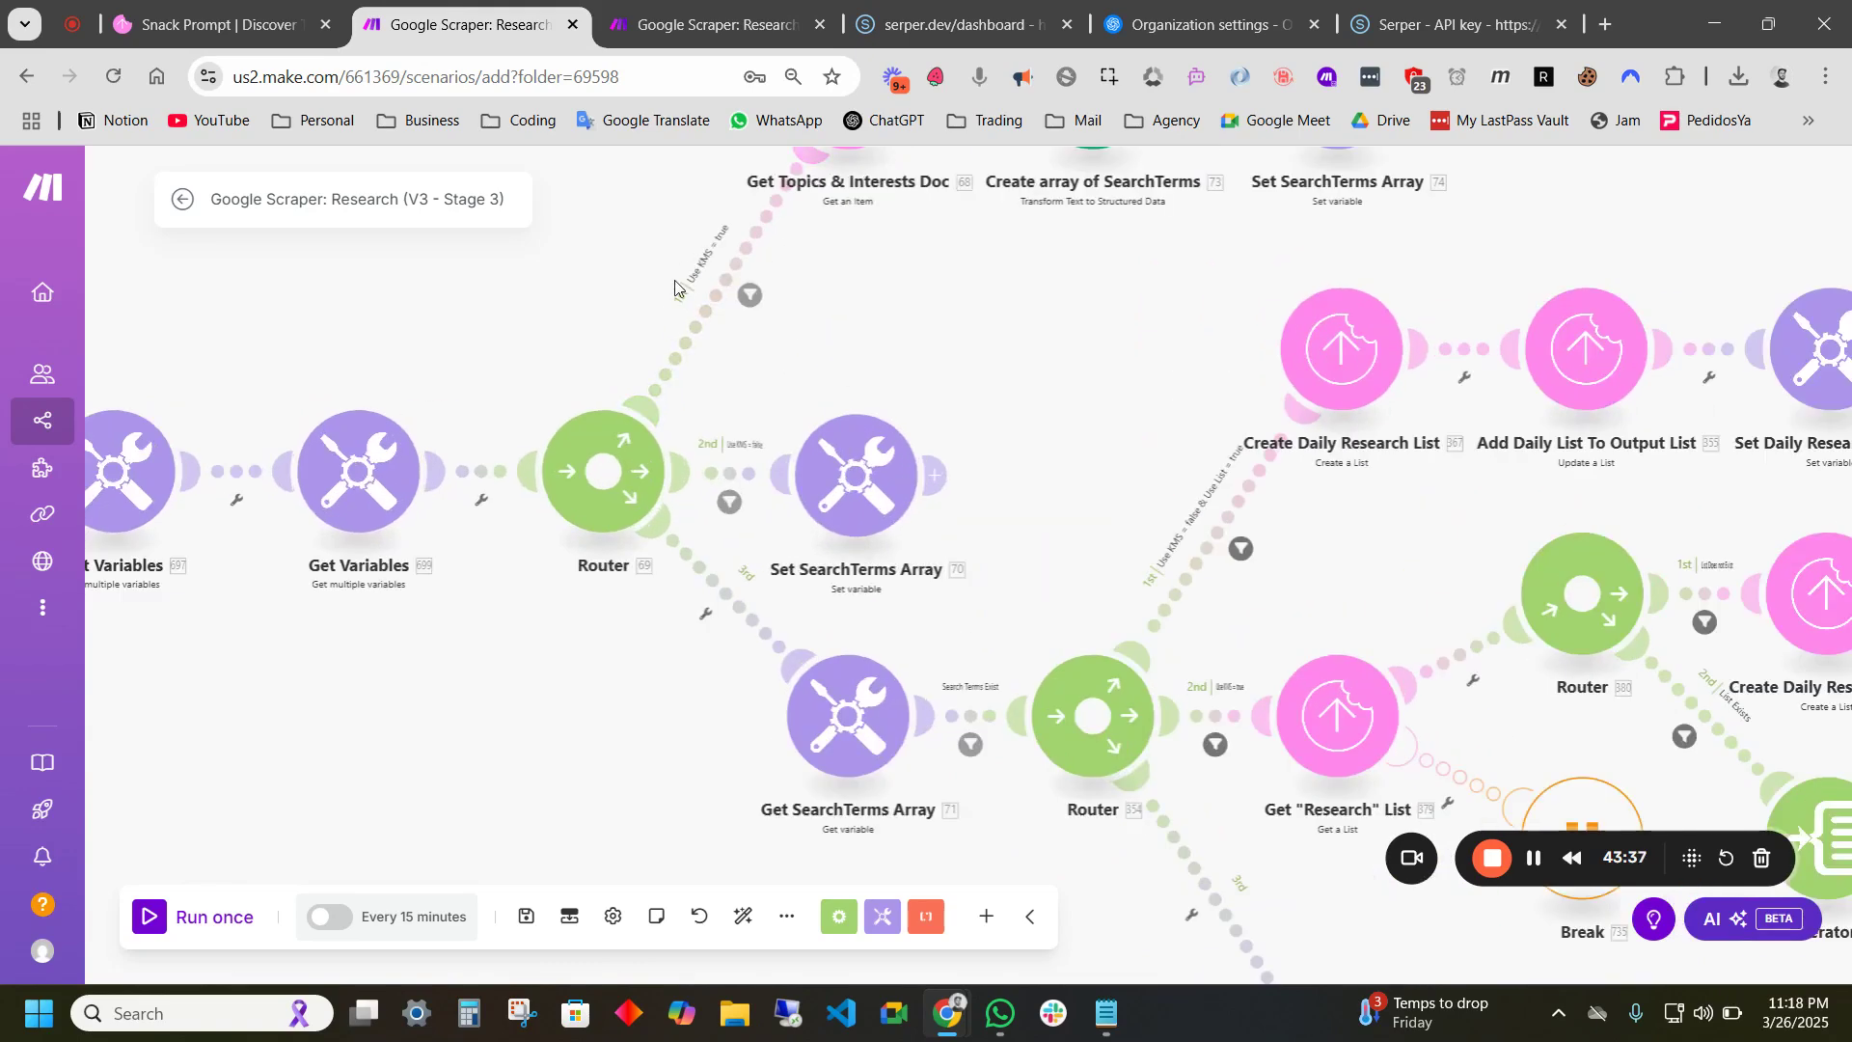
left_click_drag(926, 281, 901, 364)
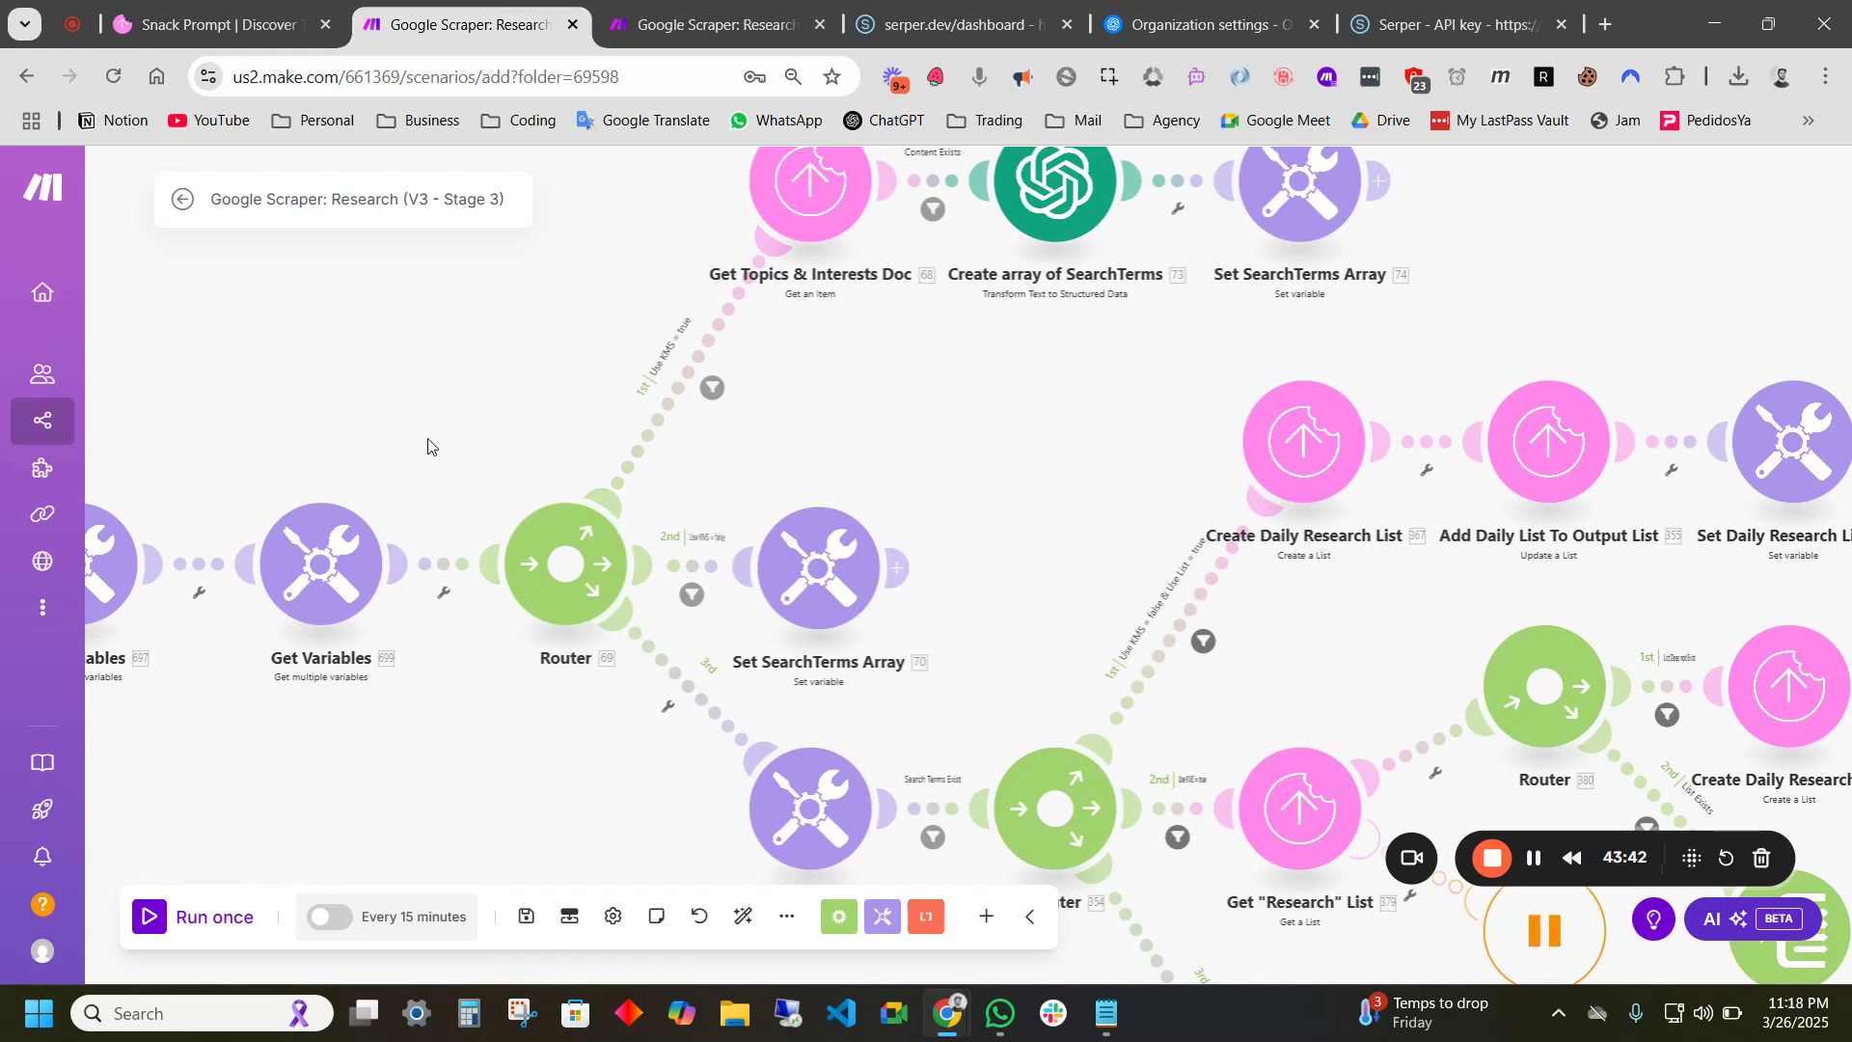
left_click_drag(424, 453, 765, 401)
scroll(1080, 444, "up", 3)
scroll(1074, 477, "right", 3)
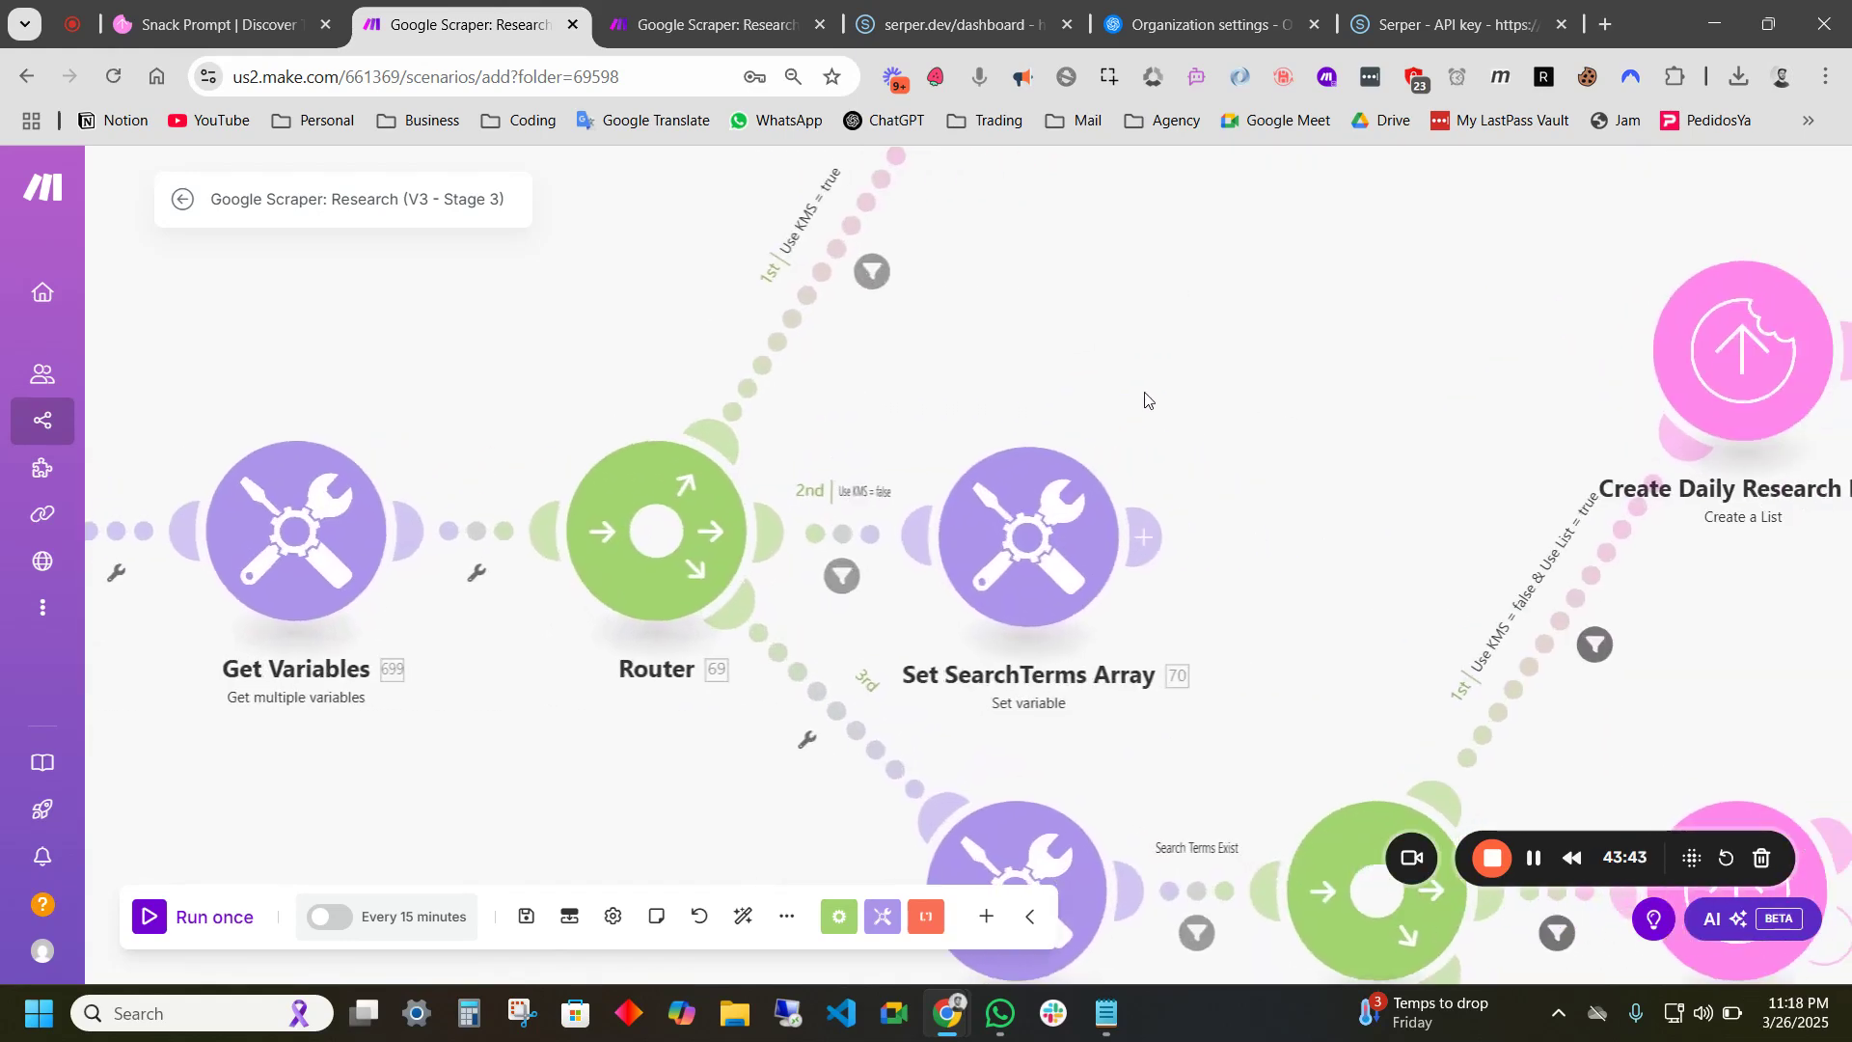
left_click_drag(1005, 541, 1083, 537)
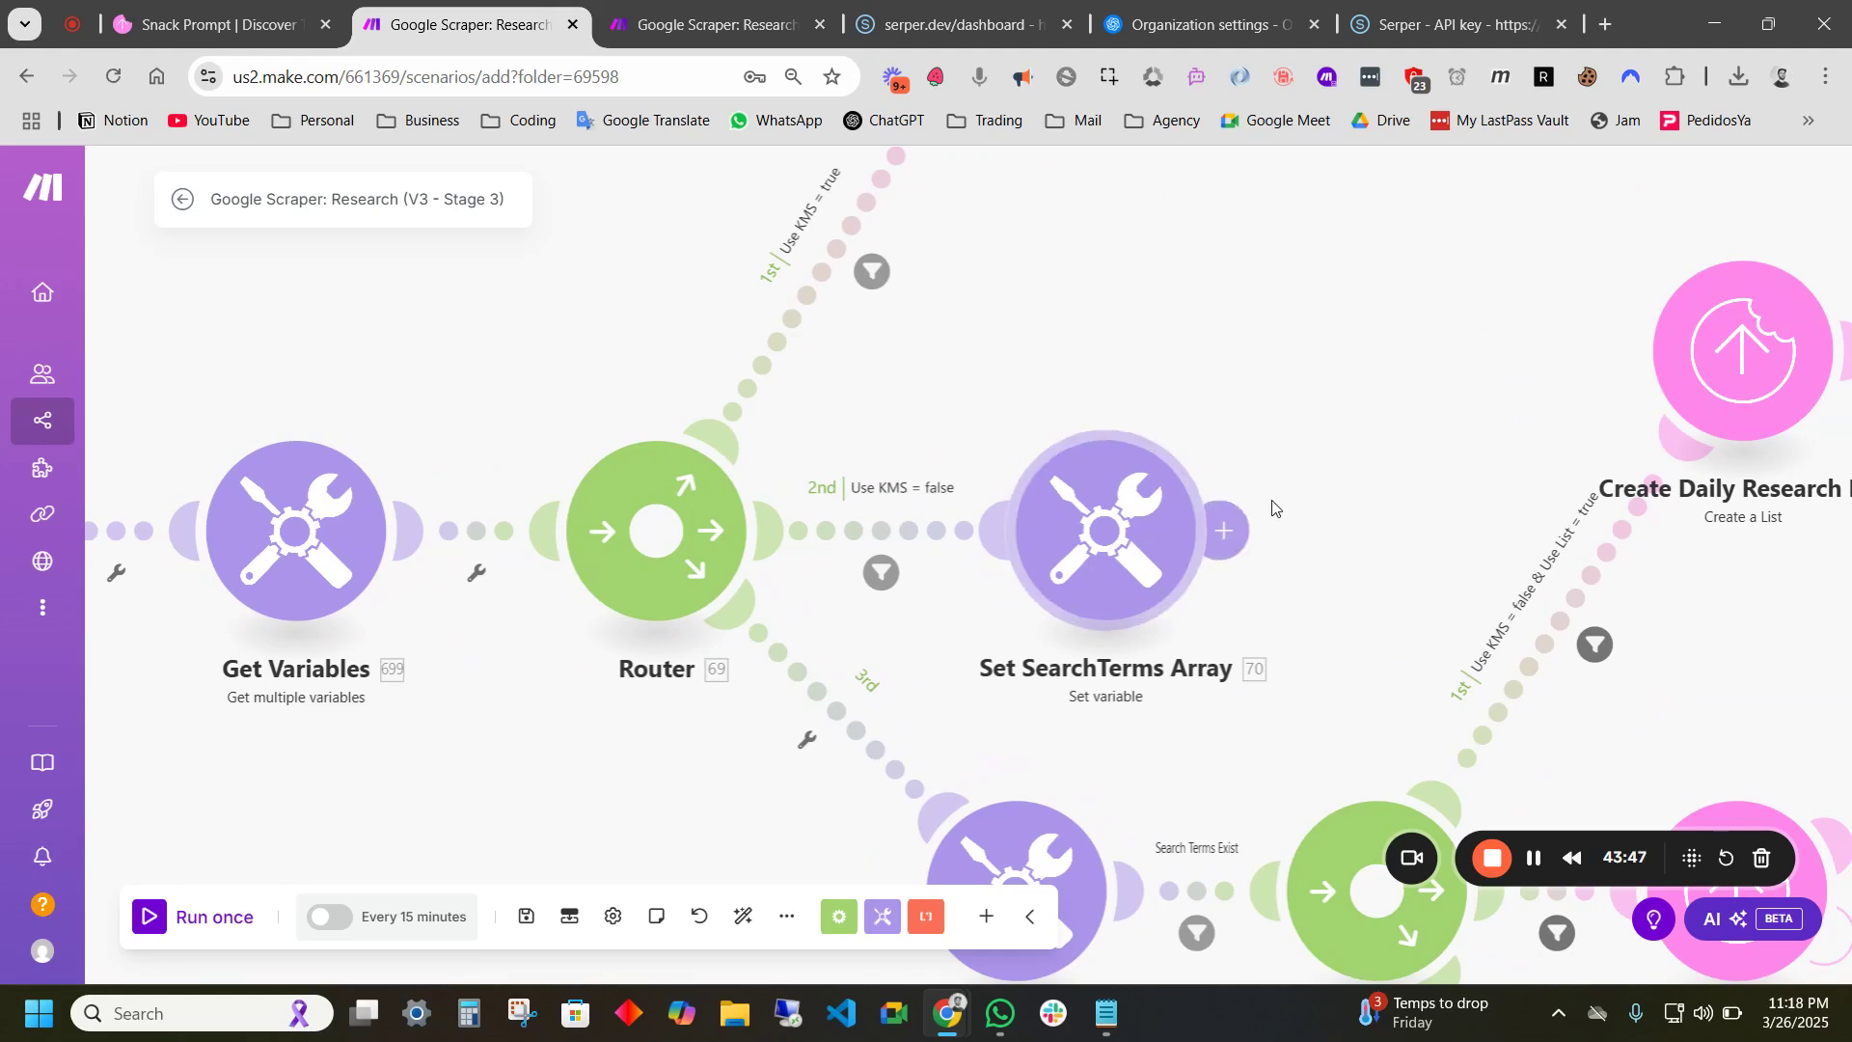
scroll(1337, 667, "down", 3)
scroll(1336, 667, "right", 4)
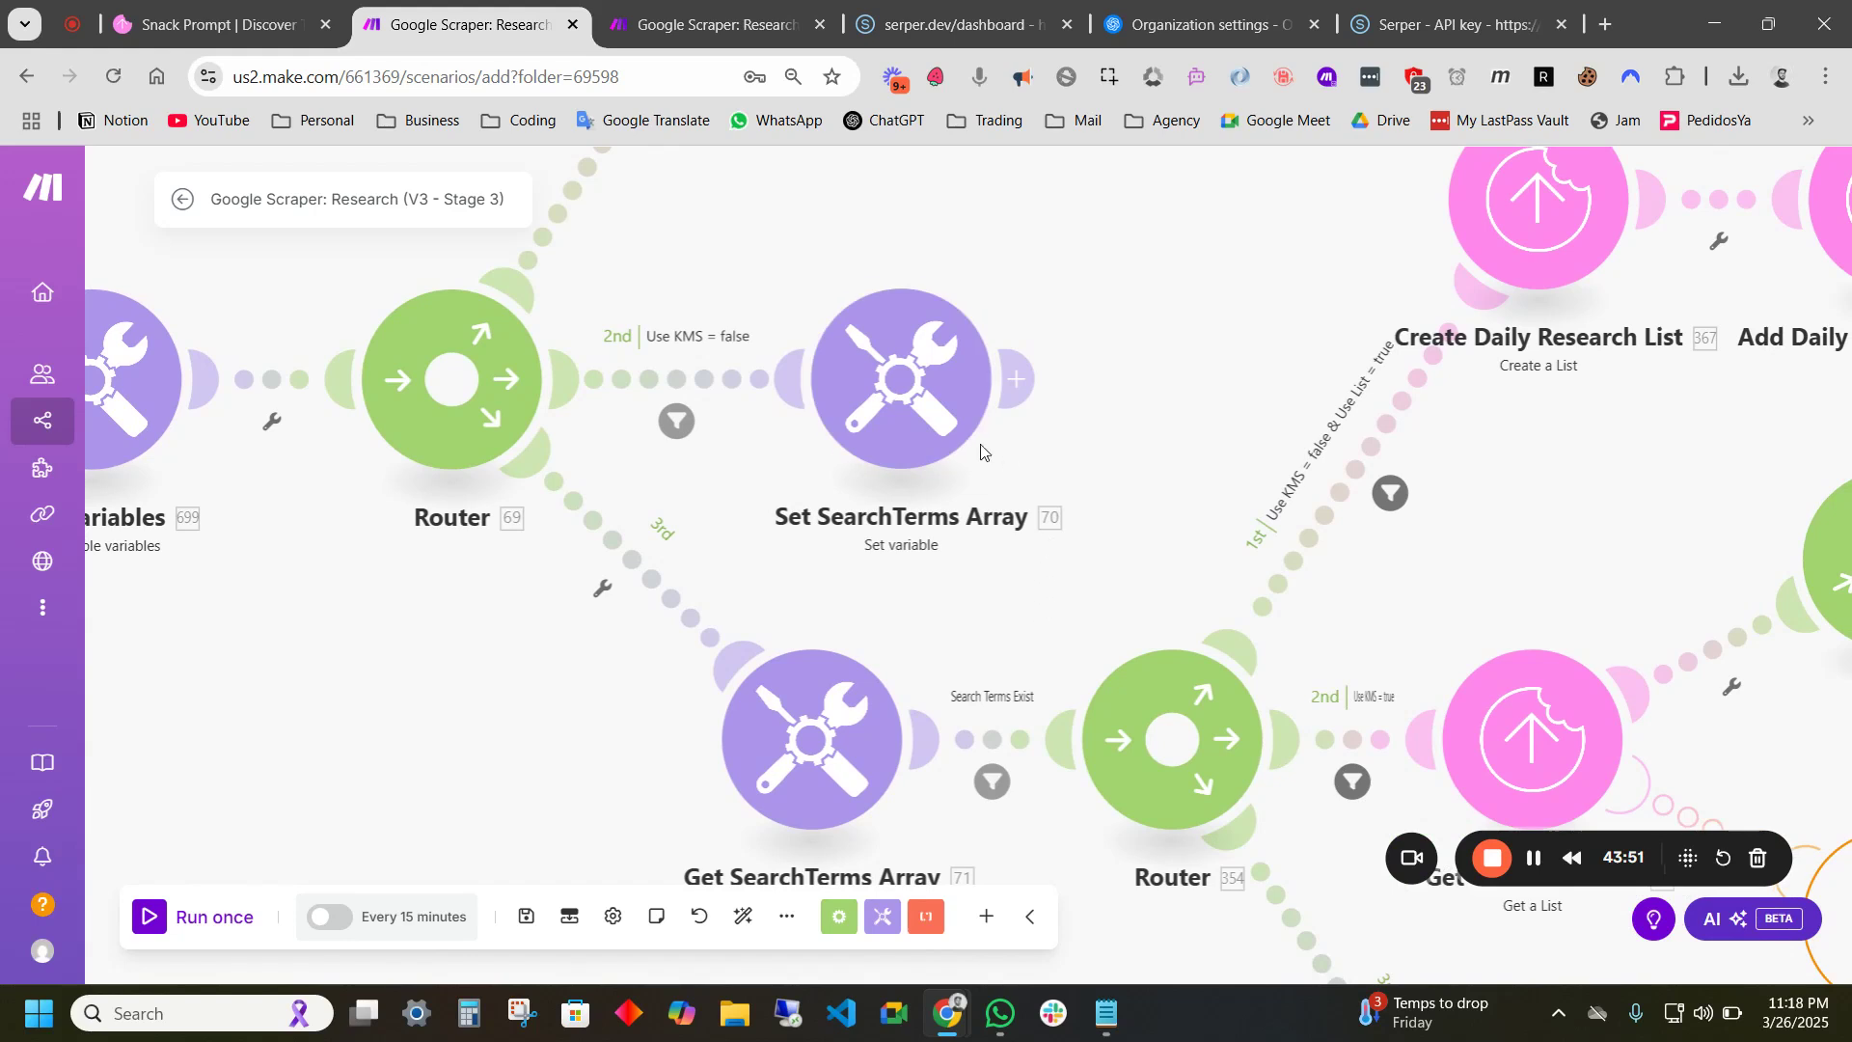
scroll(967, 427, "down", 3)
scroll(968, 427, "right", 2)
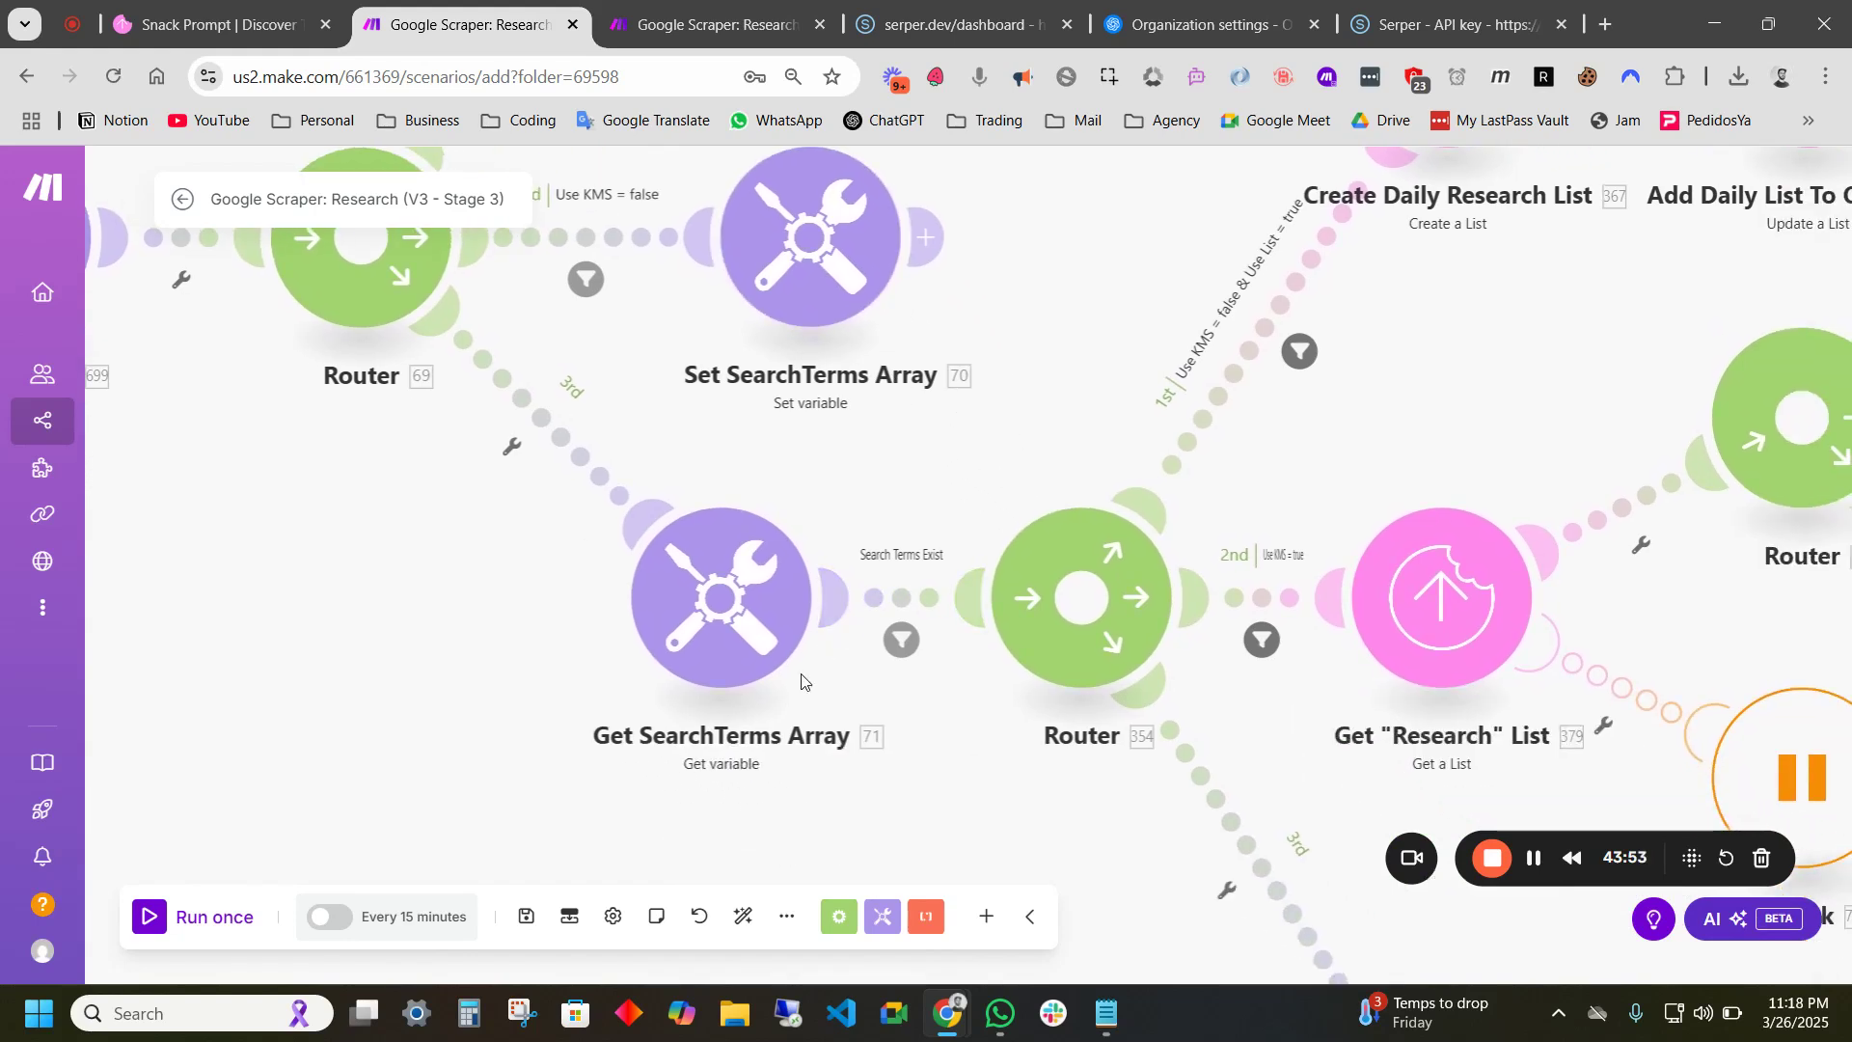
scroll(783, 655, "down", 1)
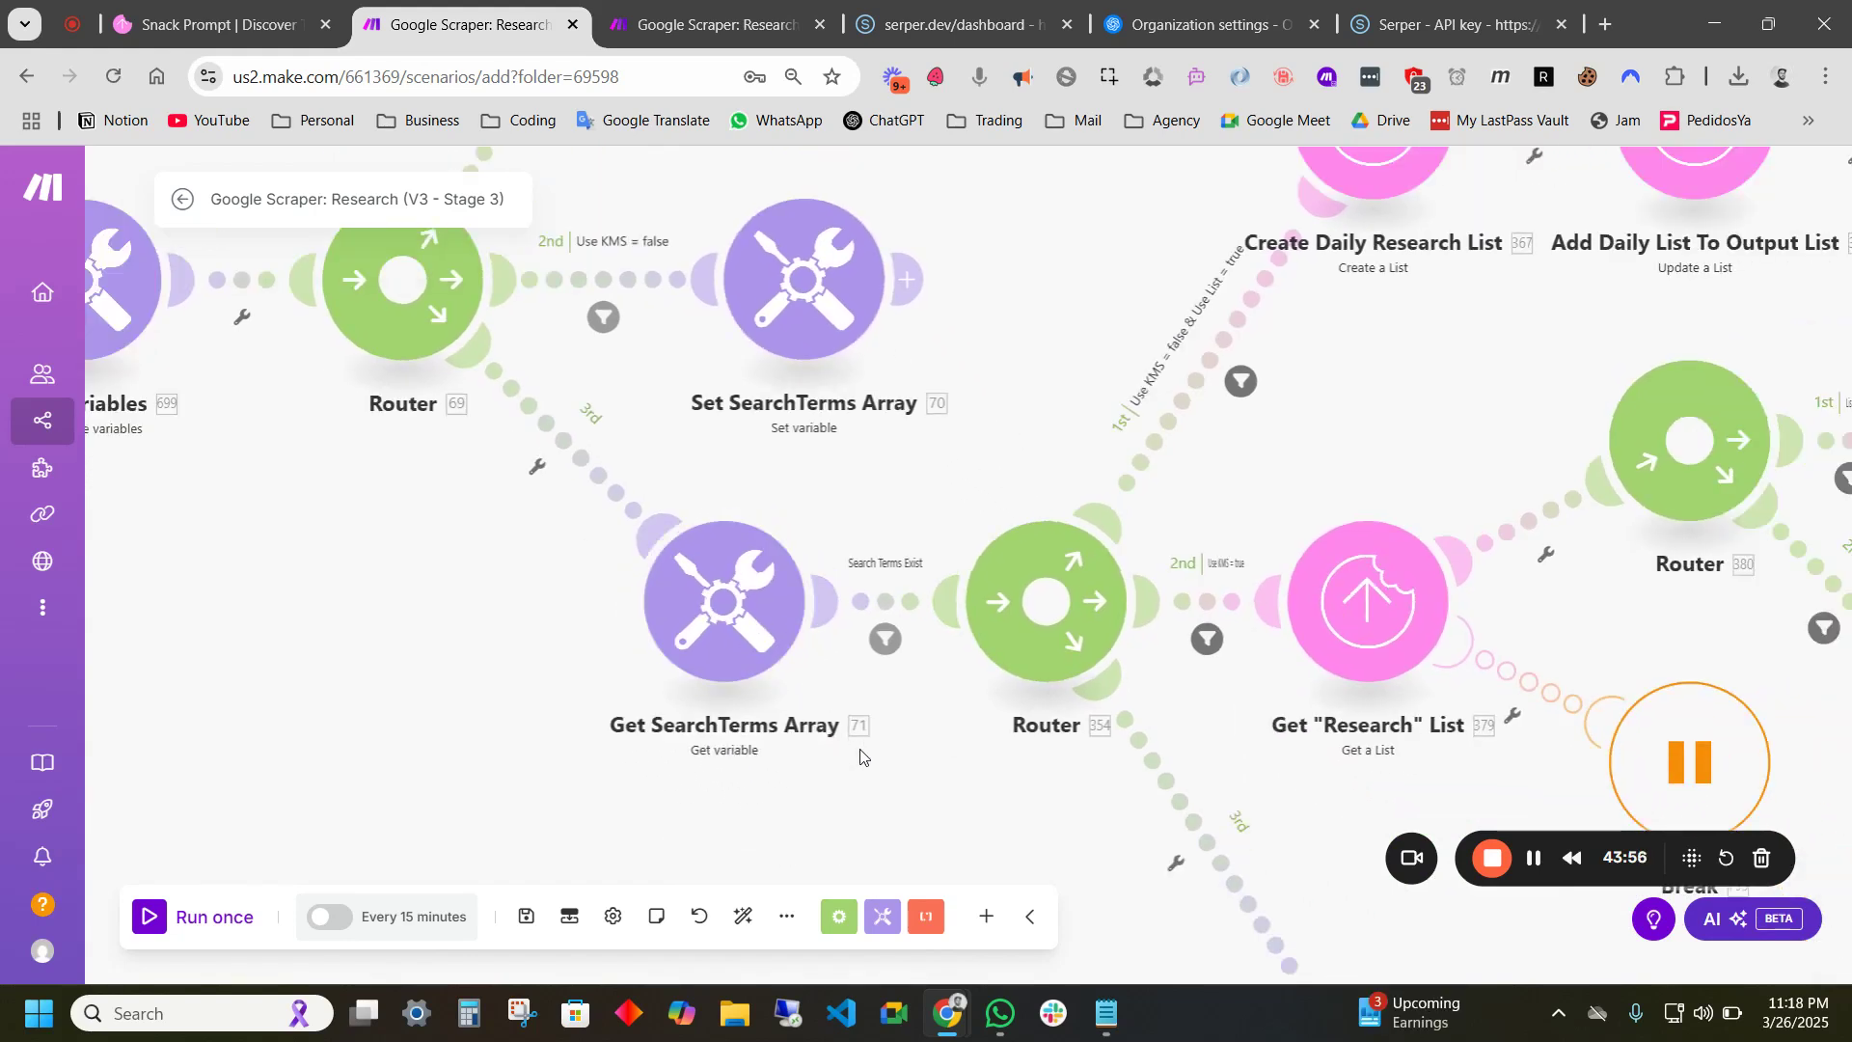
scroll(730, 769, "down", 1)
scroll(730, 768, "down", 4)
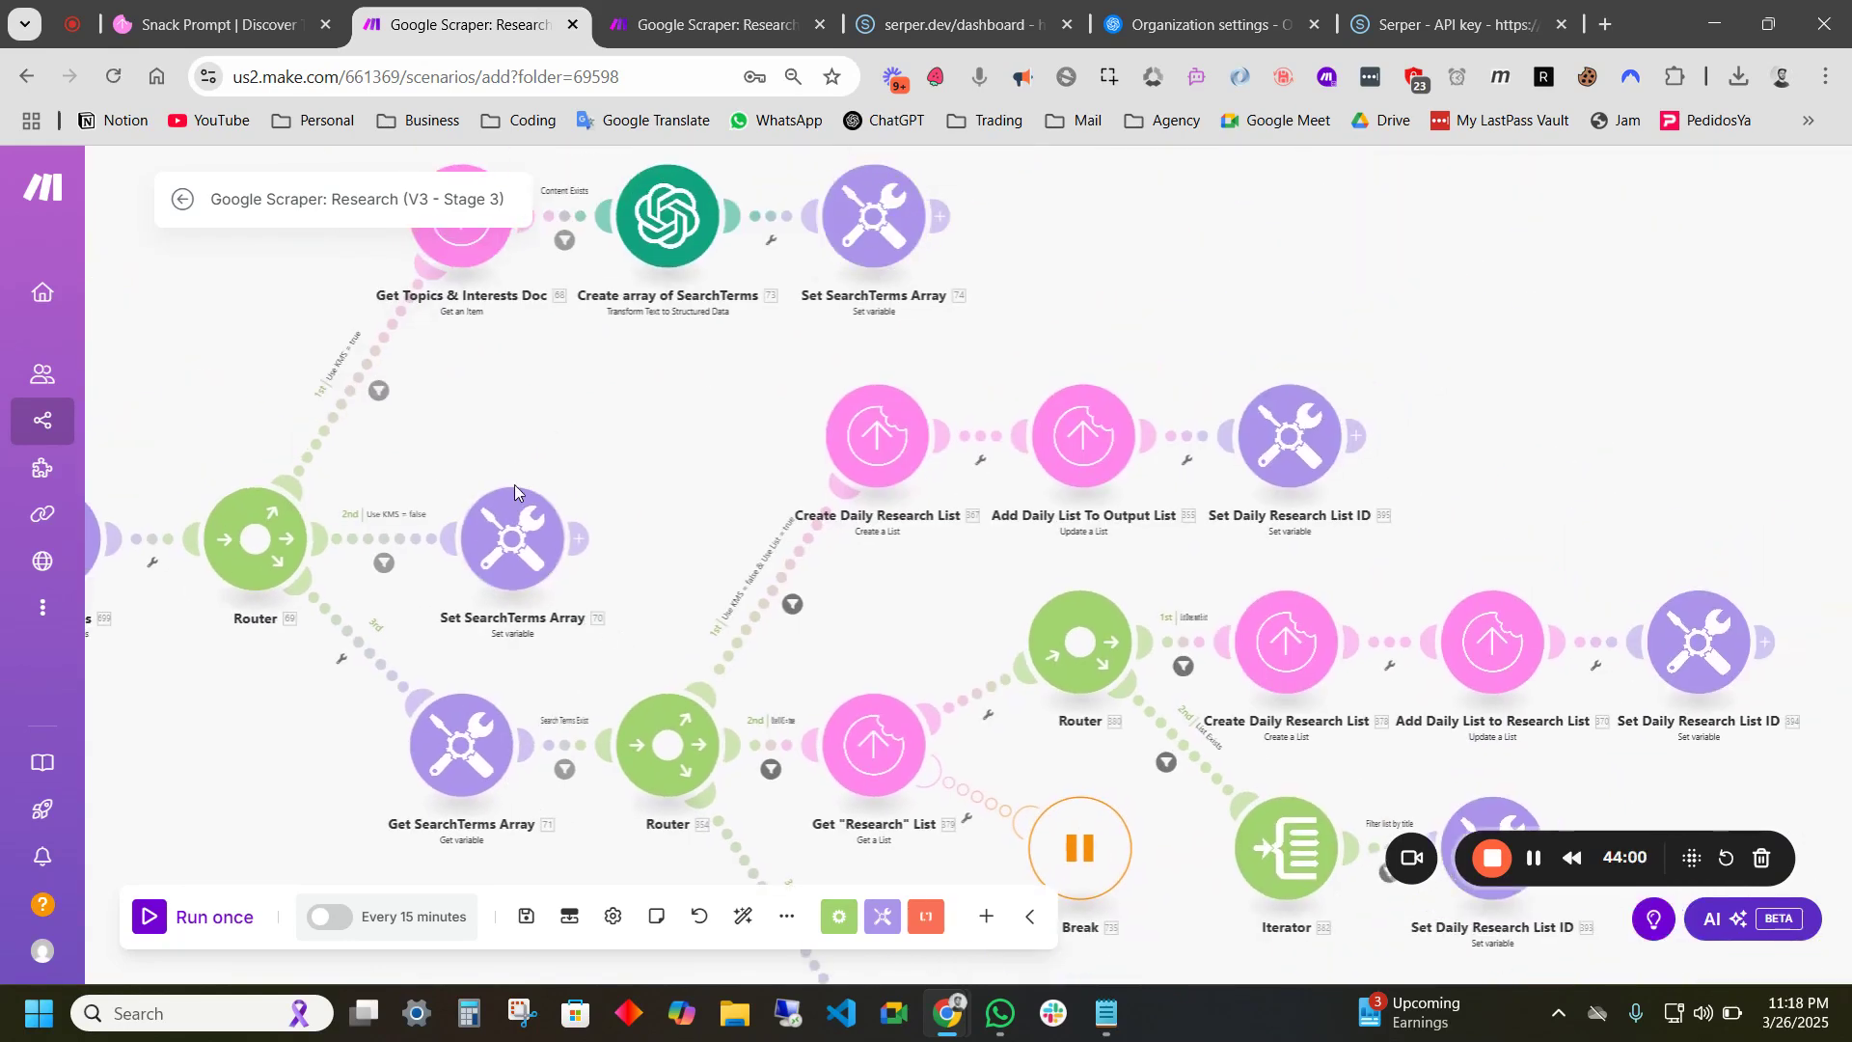
scroll(588, 617, "up", 3)
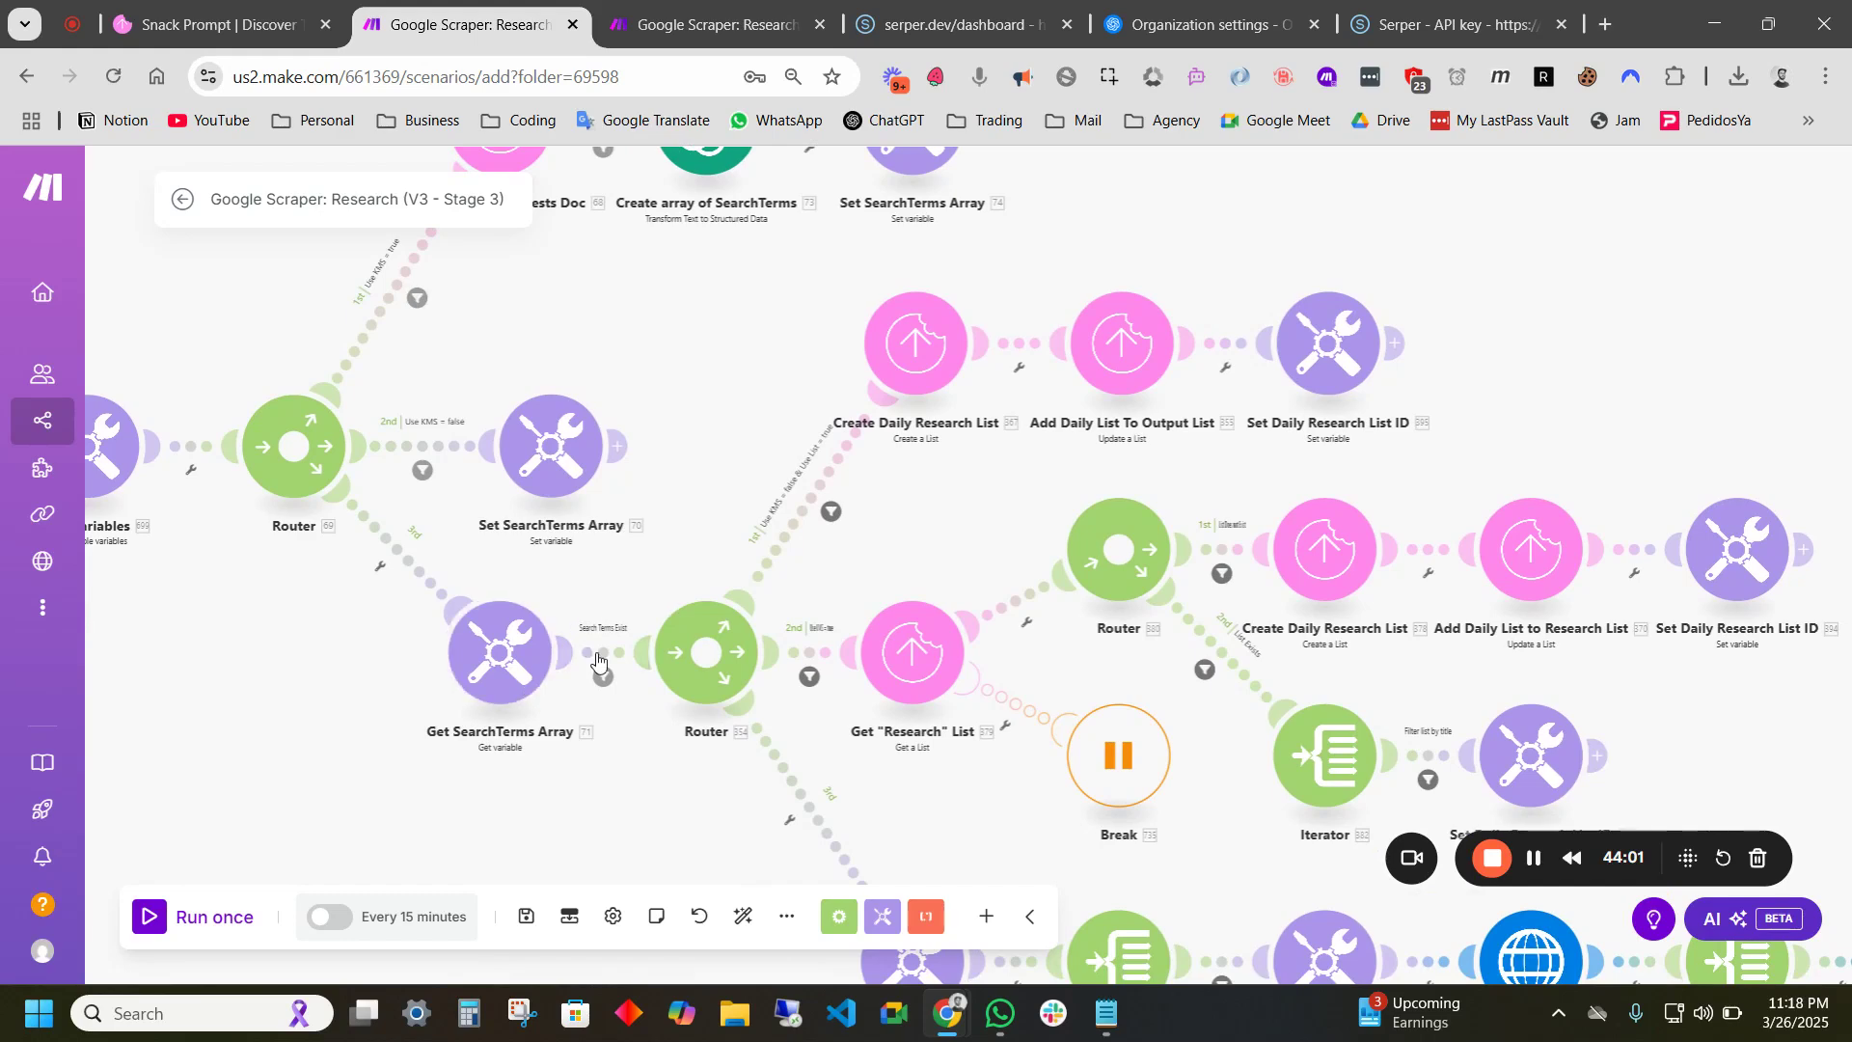
scroll(675, 761, "up", 3)
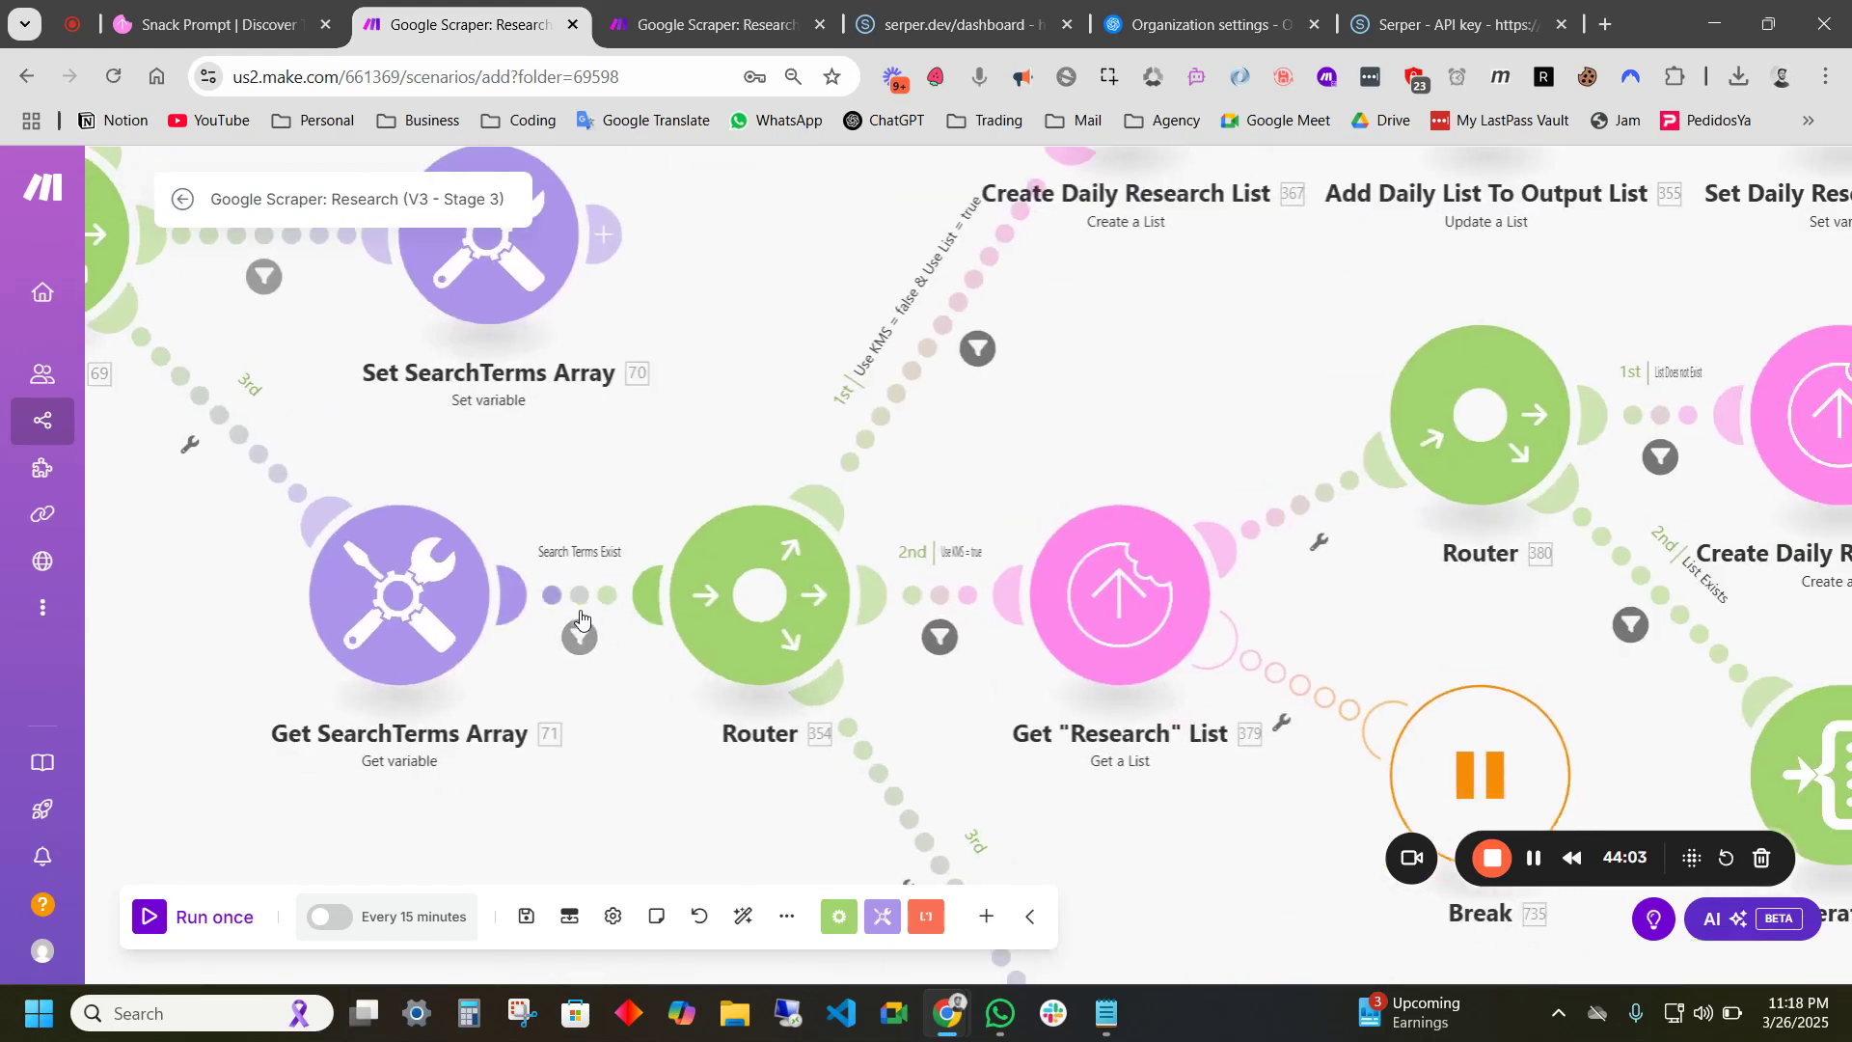
scroll(1094, 789, "down", 5)
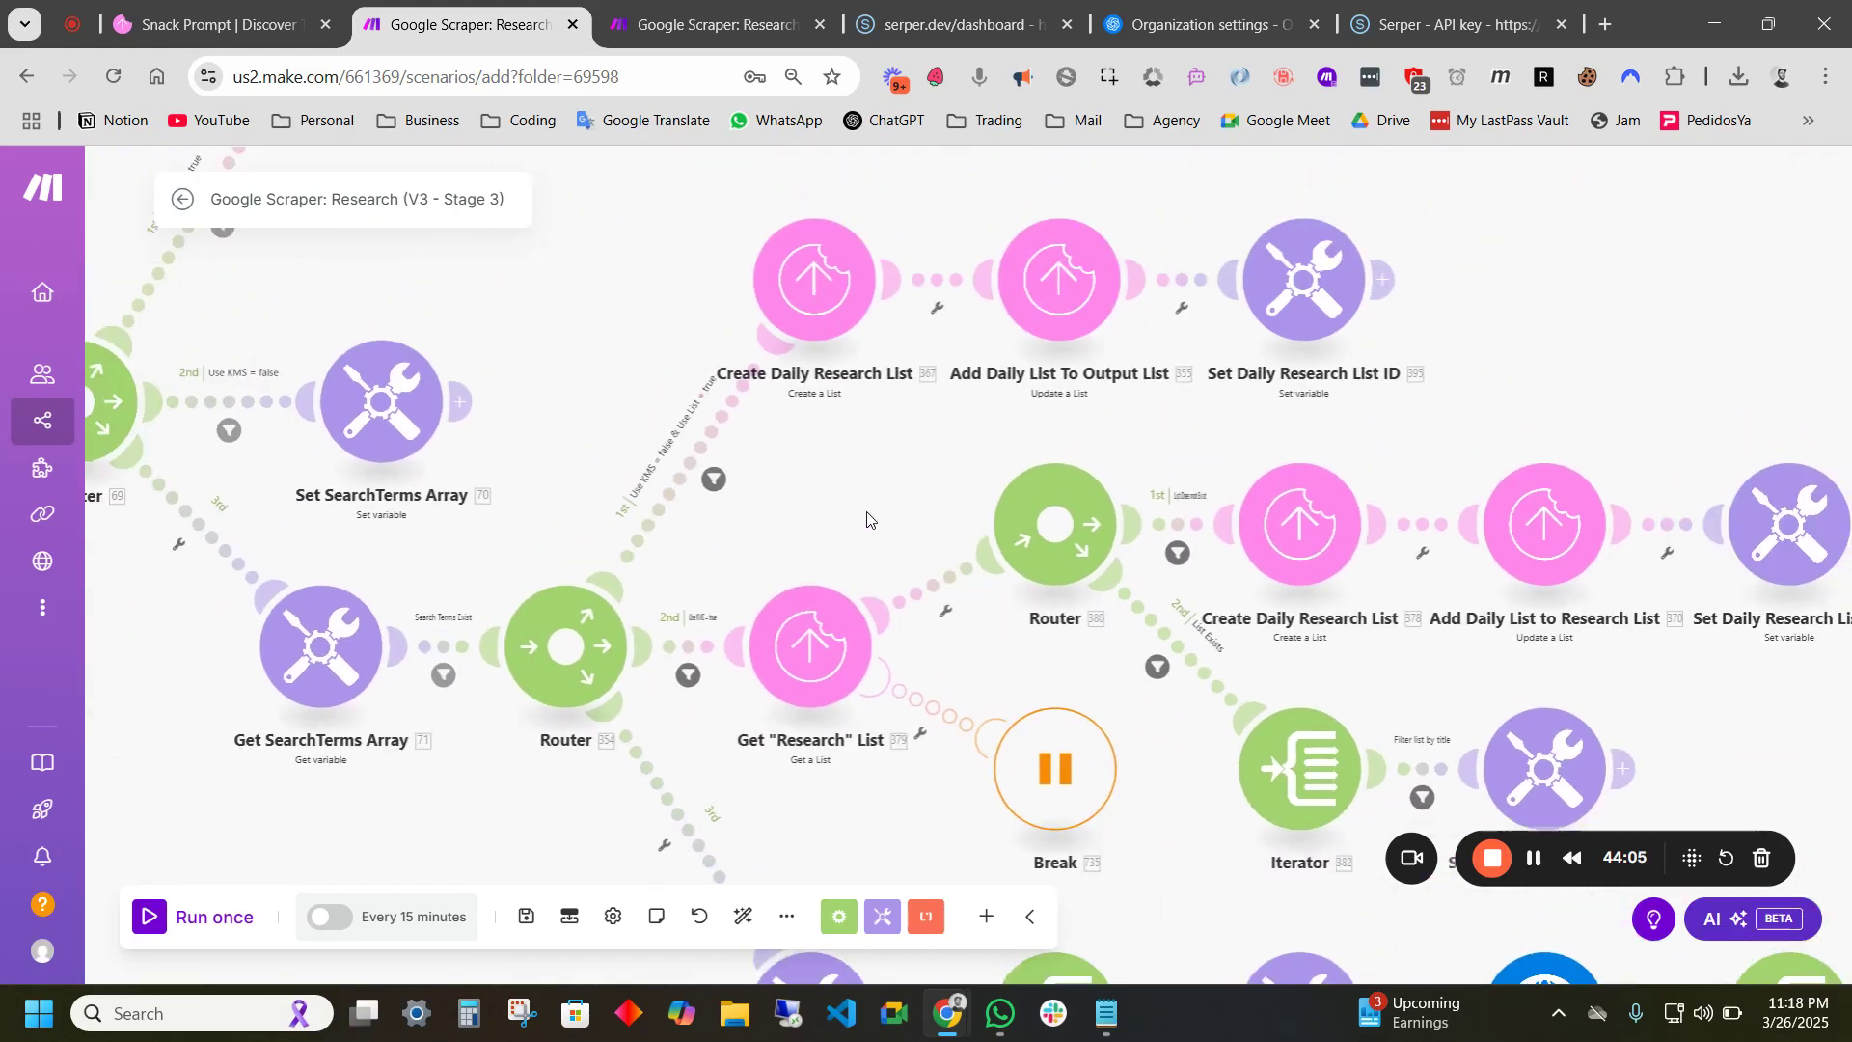
scroll(709, 552, "up", 3)
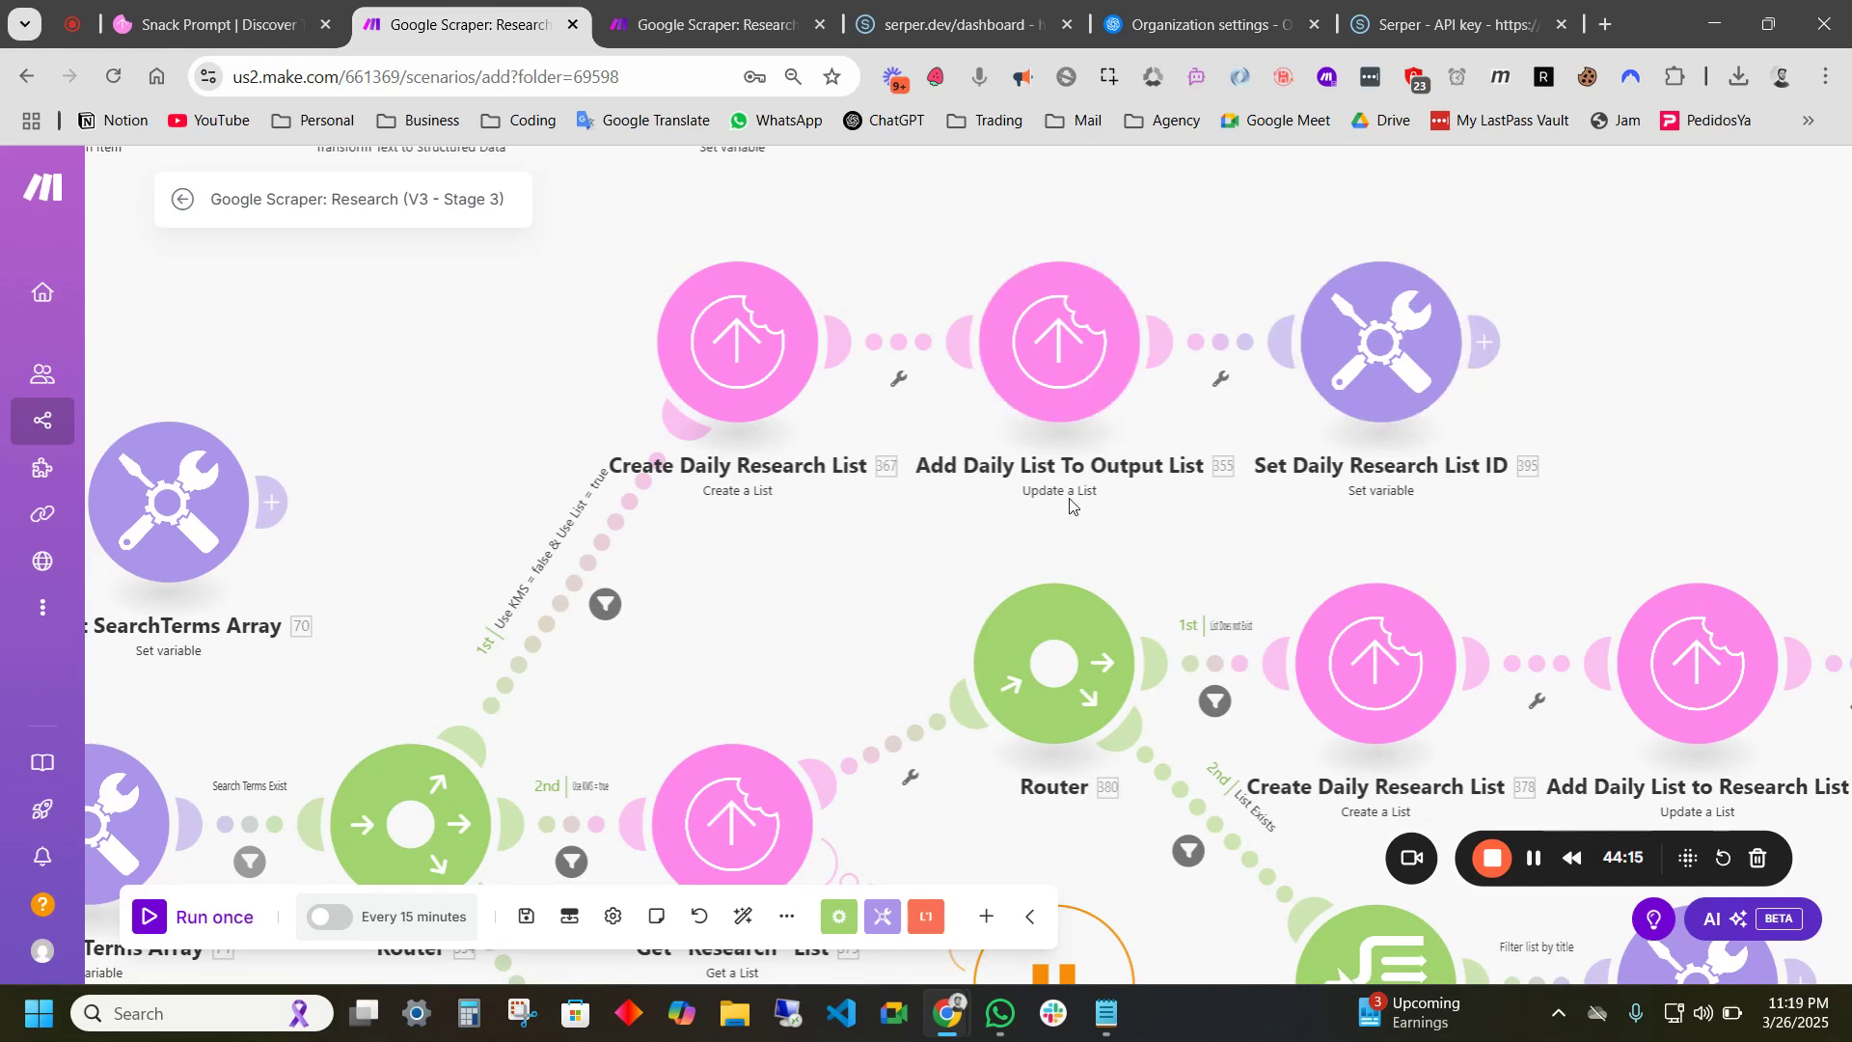
scroll(961, 487, "down", 3)
scroll(961, 487, "left", 3)
scroll(961, 487, "down", 2)
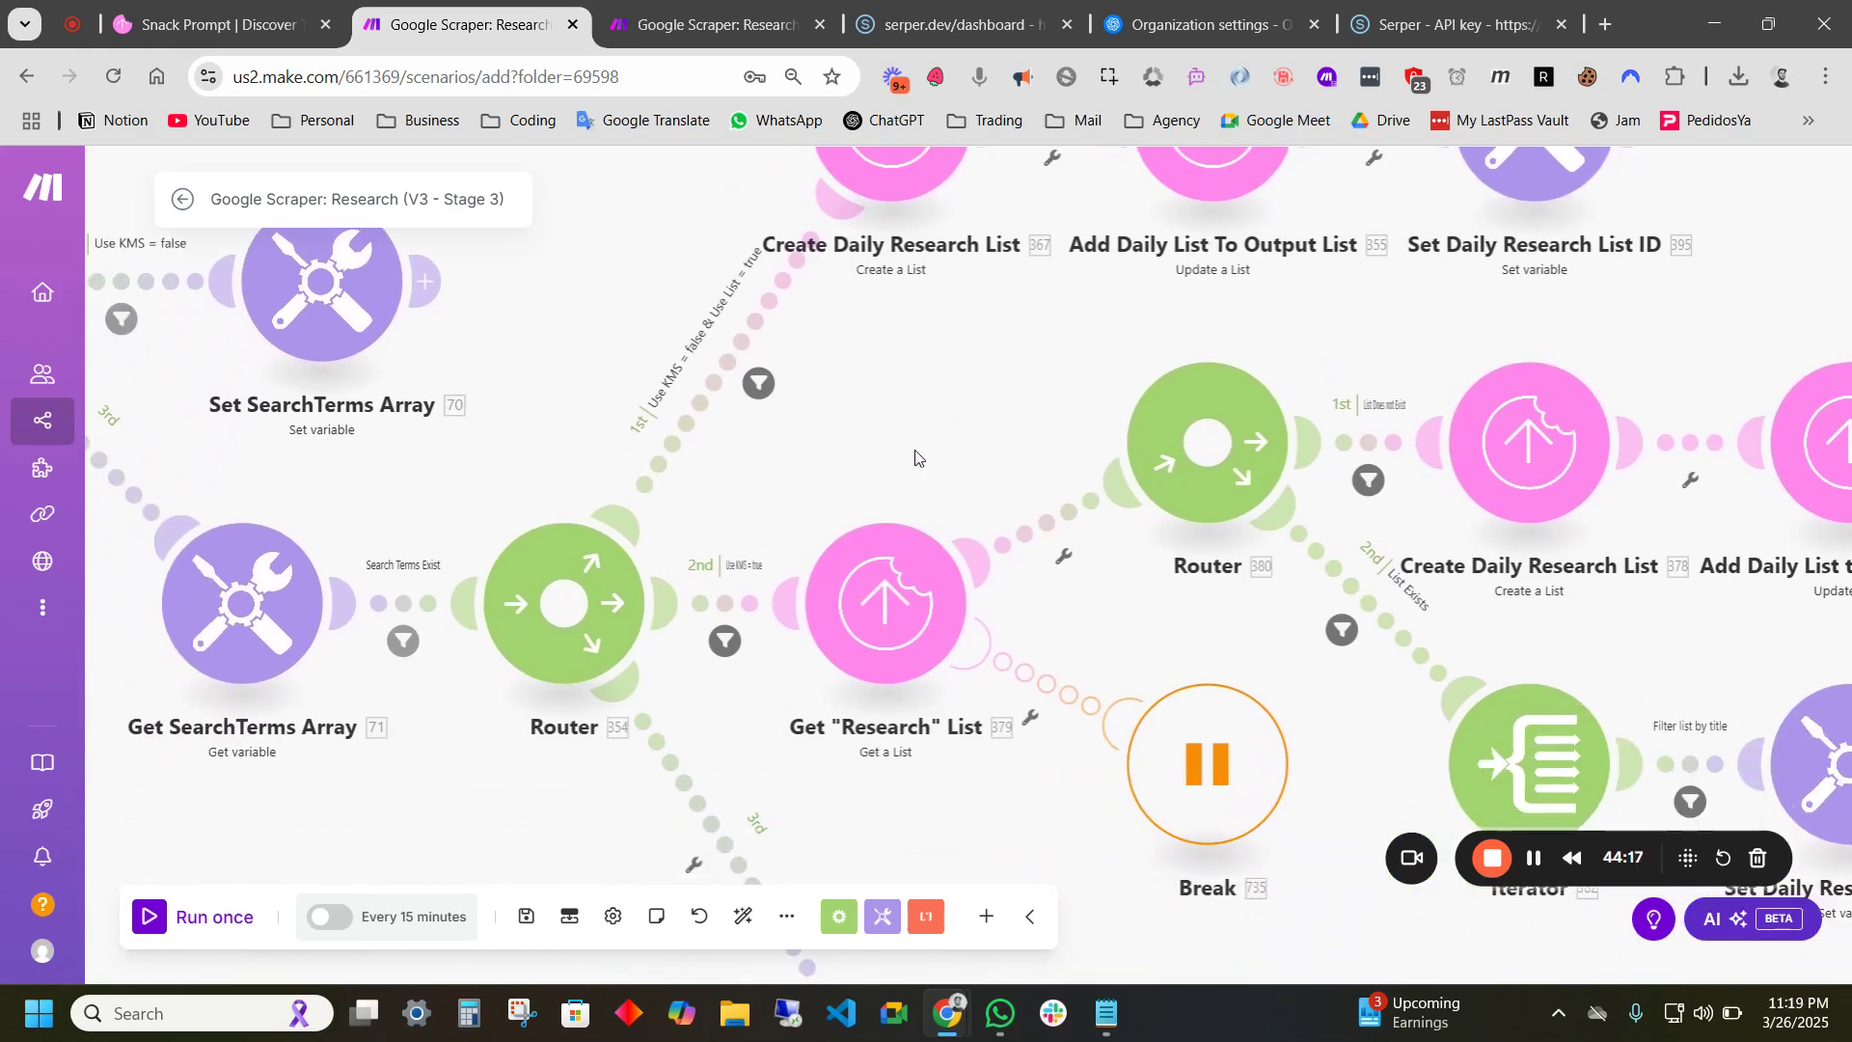
scroll(762, 559, "up", 2)
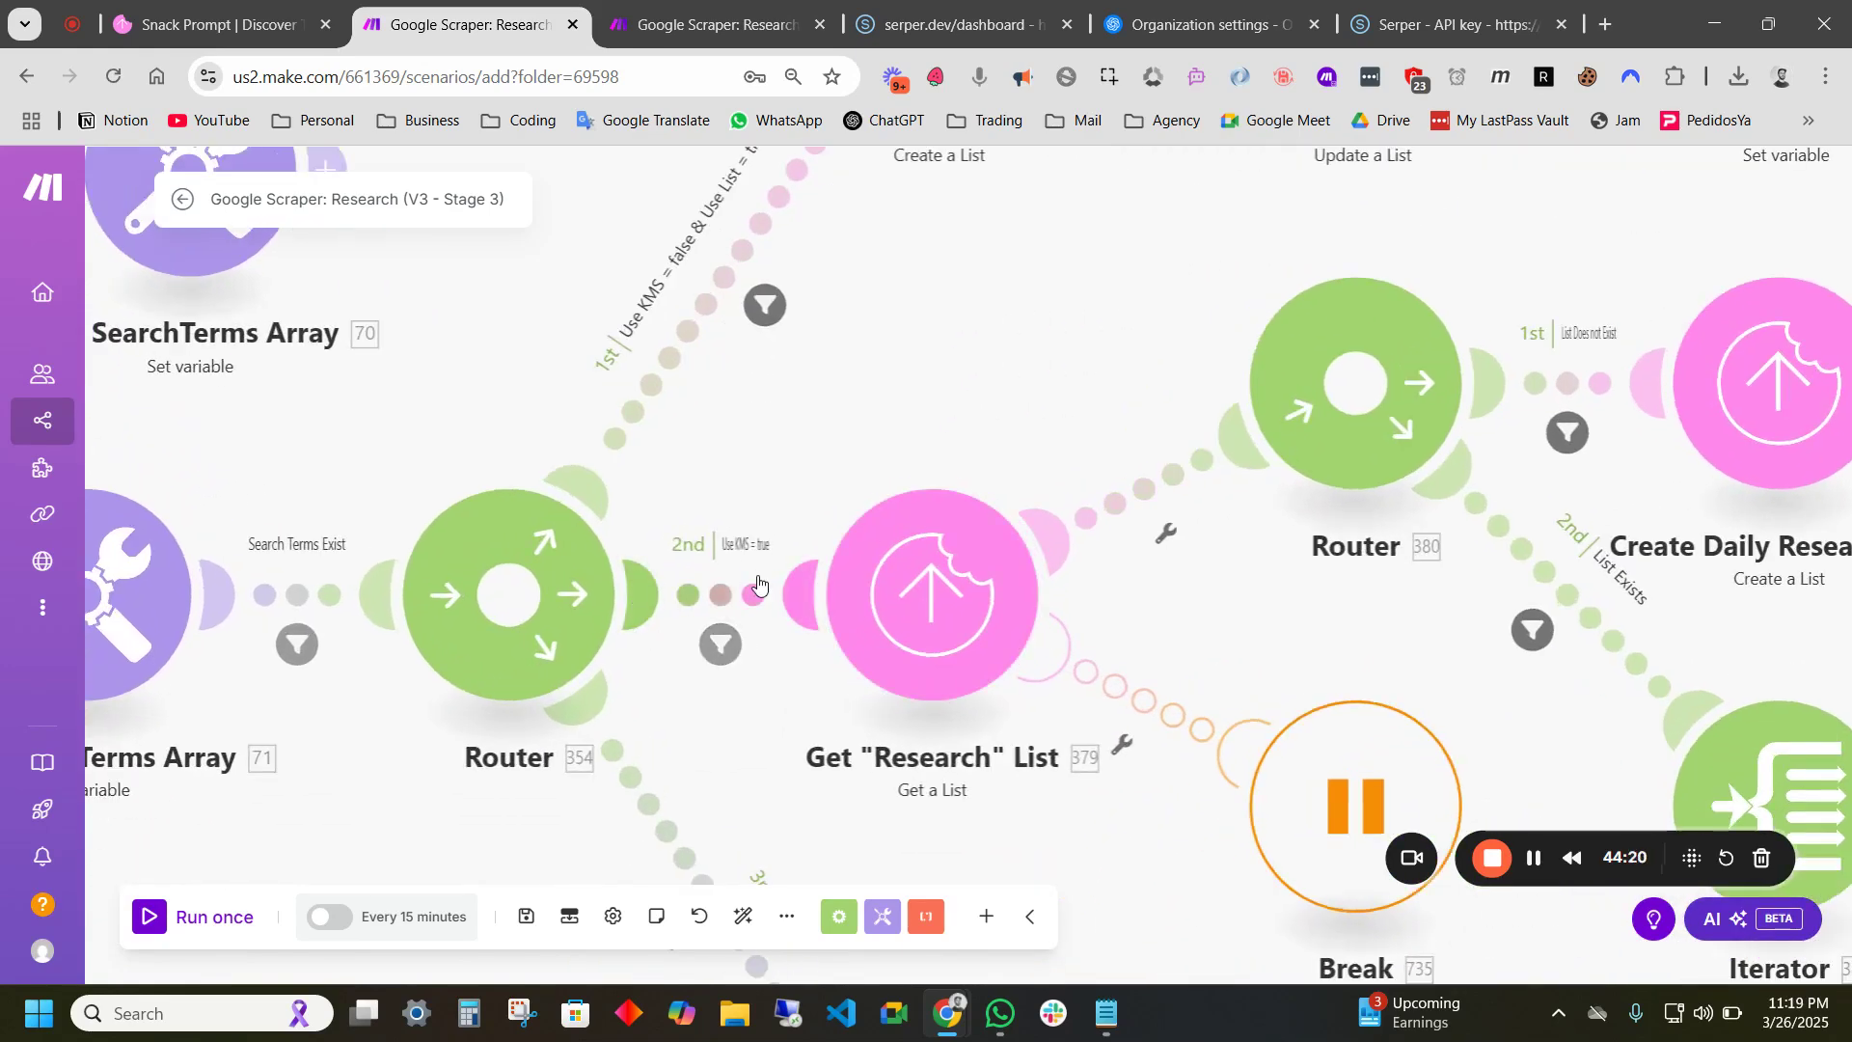
scroll(745, 658, "down", 2)
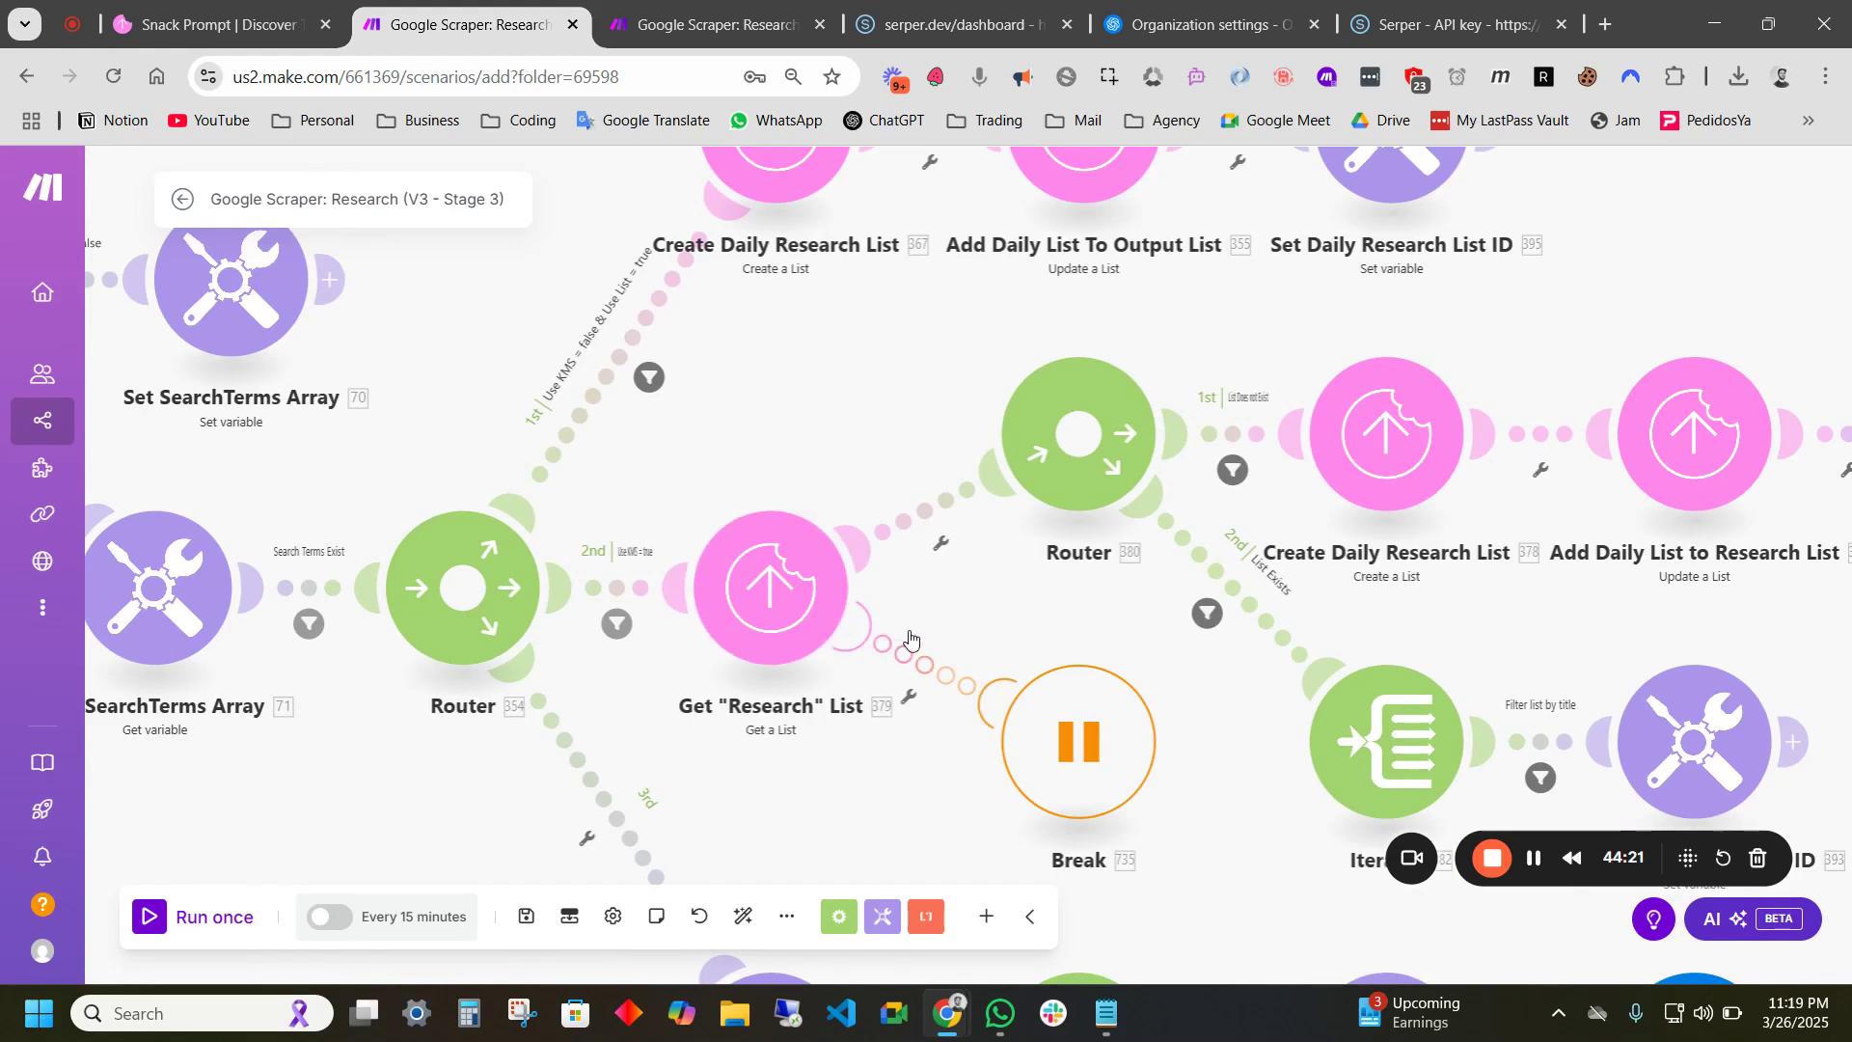
scroll(856, 670, "right", 4)
scroll(856, 670, "up", 1)
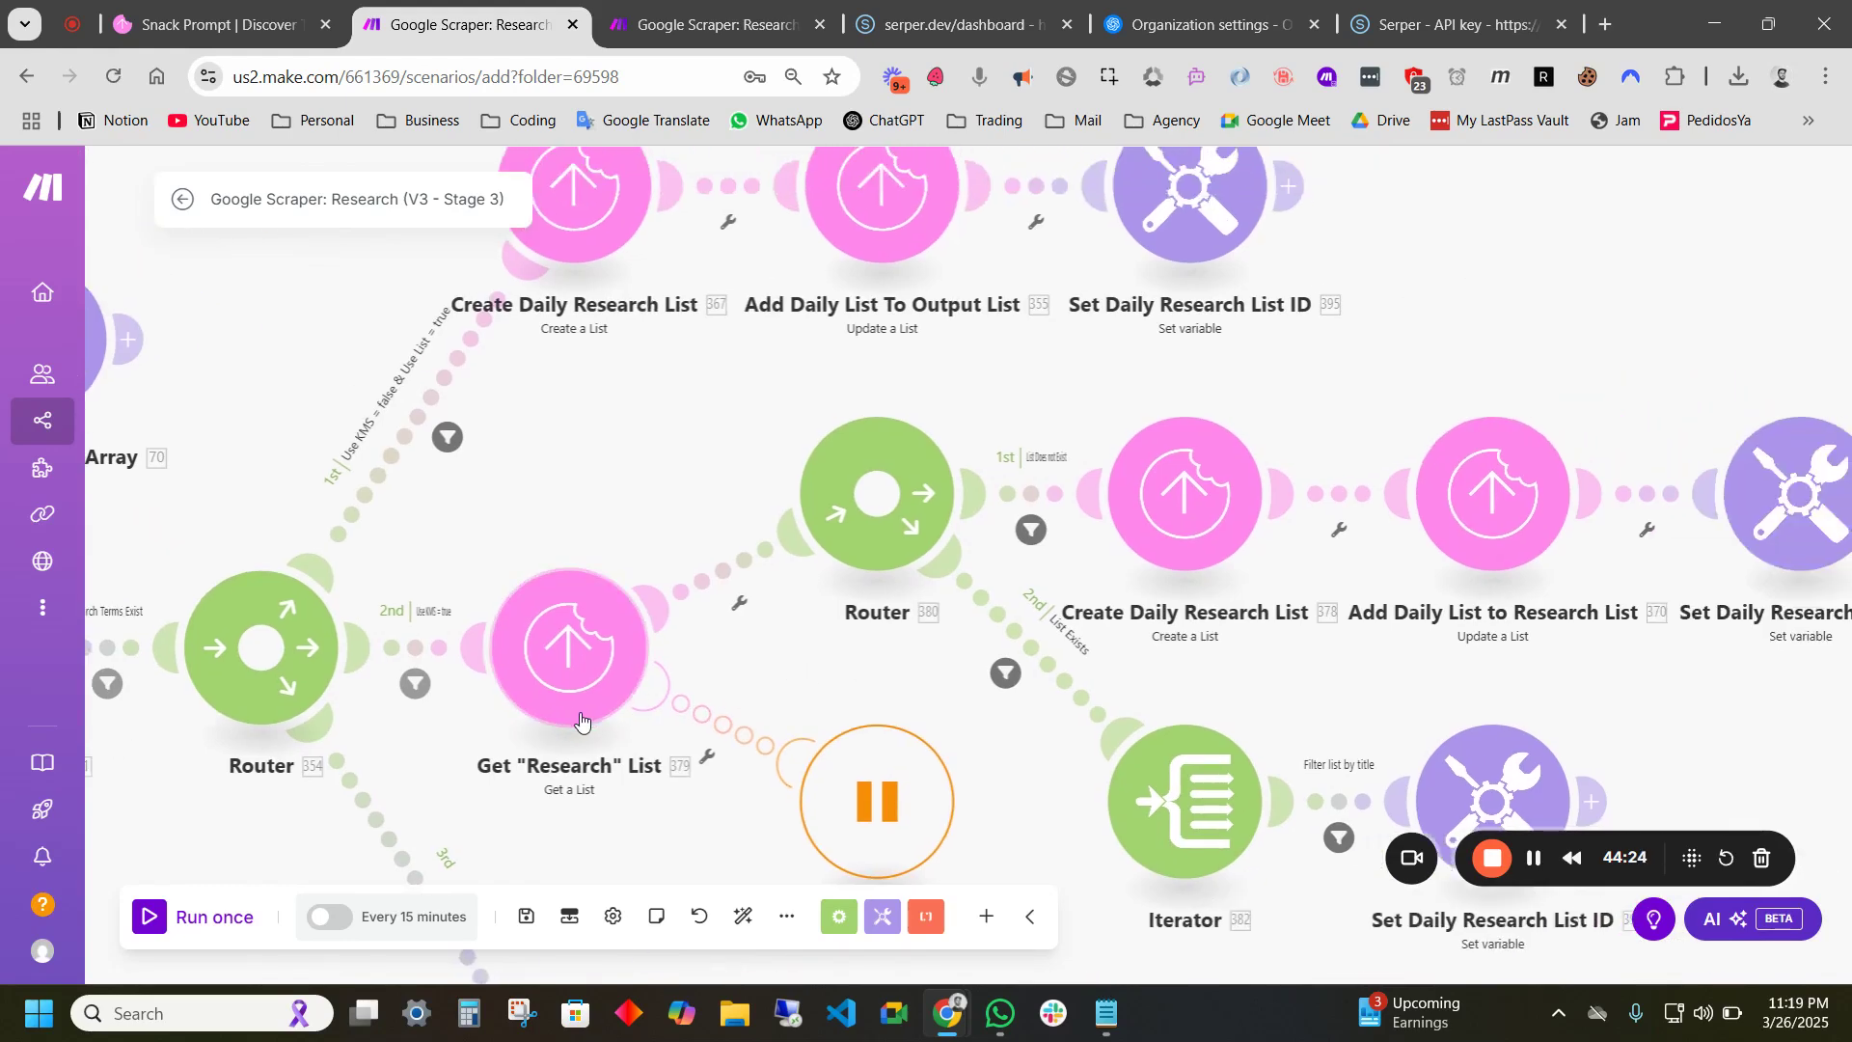
scroll(600, 714, "down", 2)
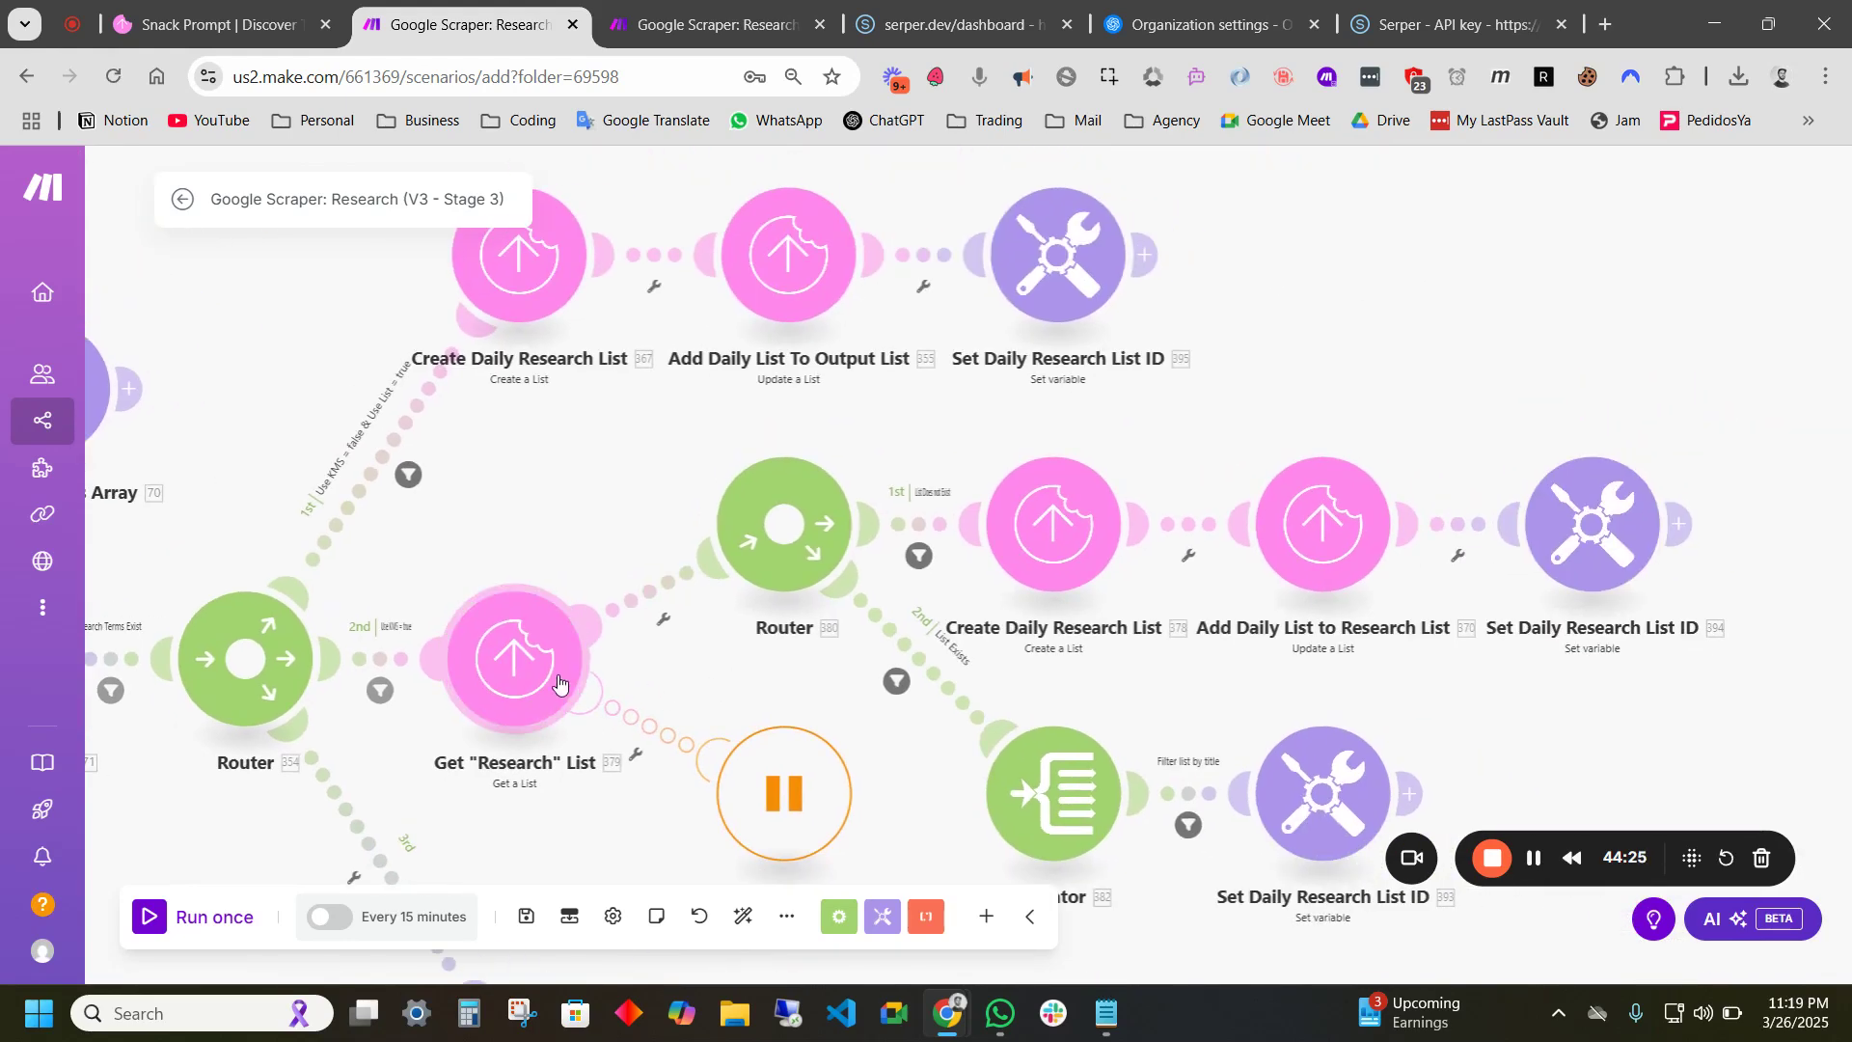
scroll(930, 511, "up", 2)
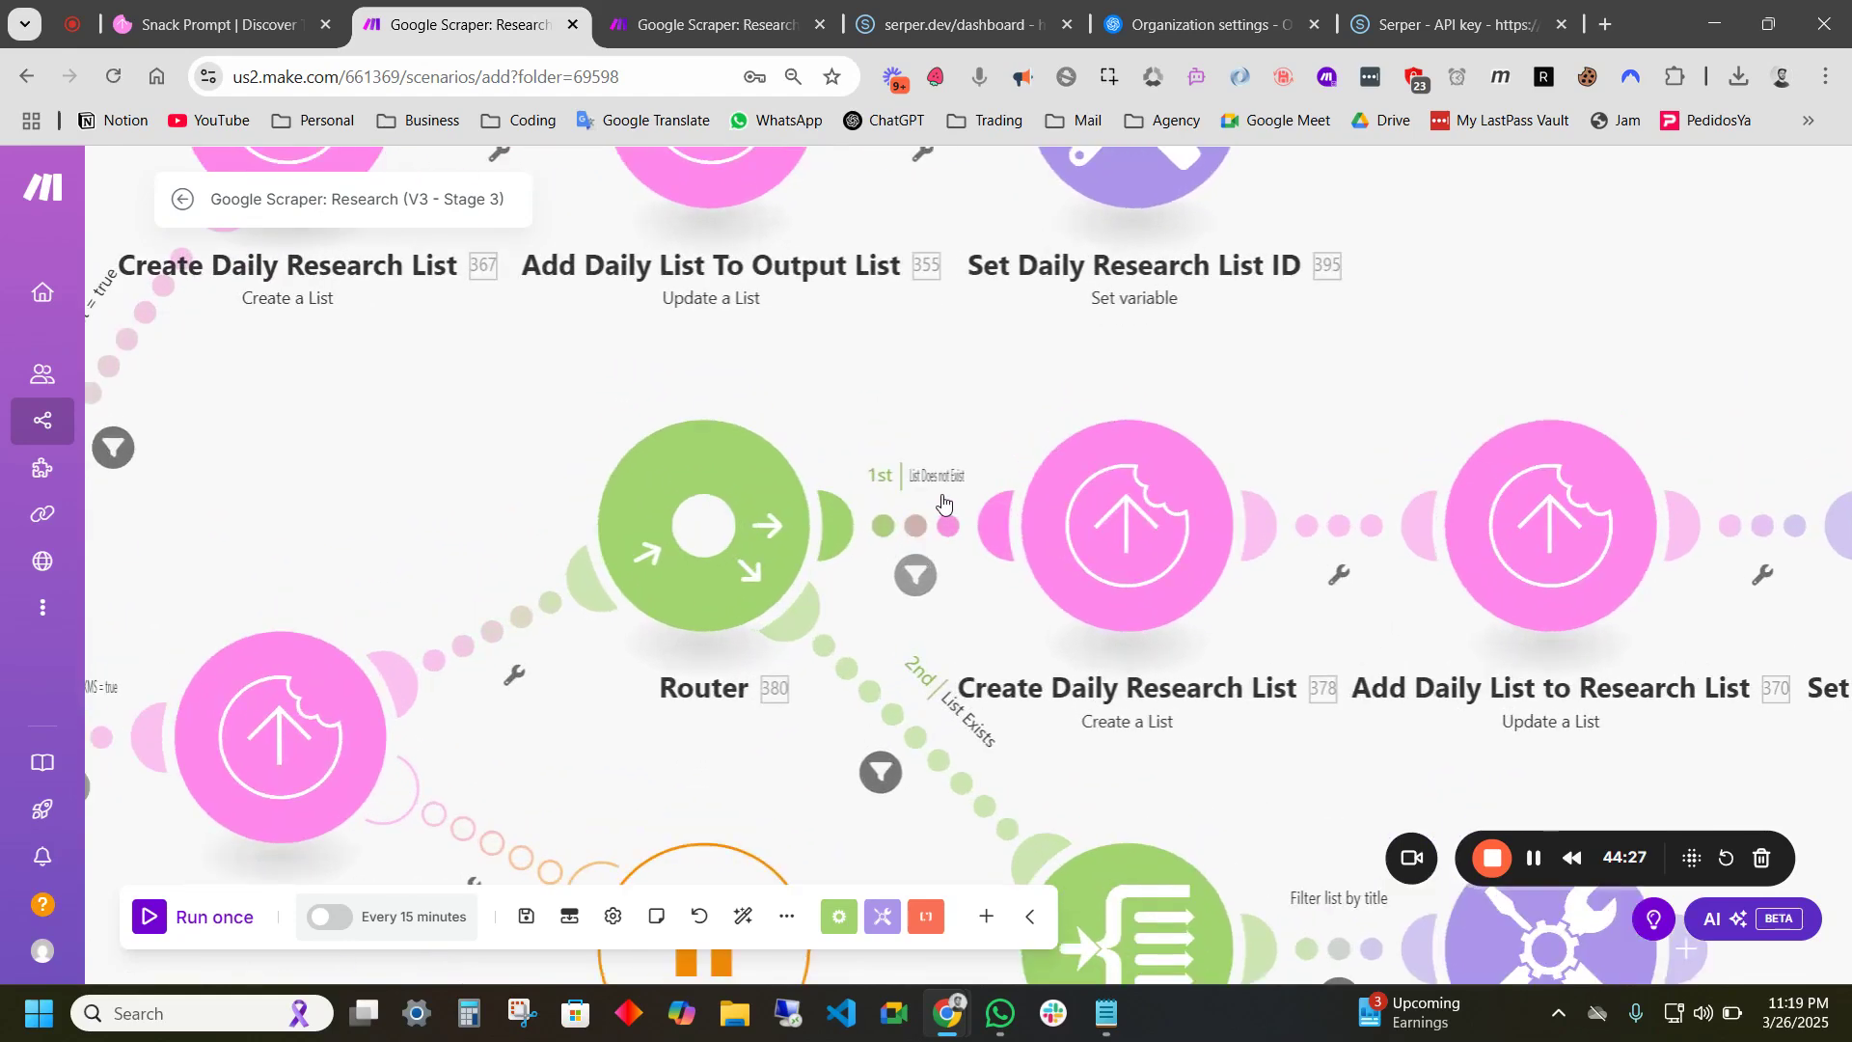
left_click(956, 538)
left_click(1186, 415)
scroll(1410, 786, "down", 1)
left_click_drag(1410, 778, 945, 559)
scroll(885, 637, "down", 1)
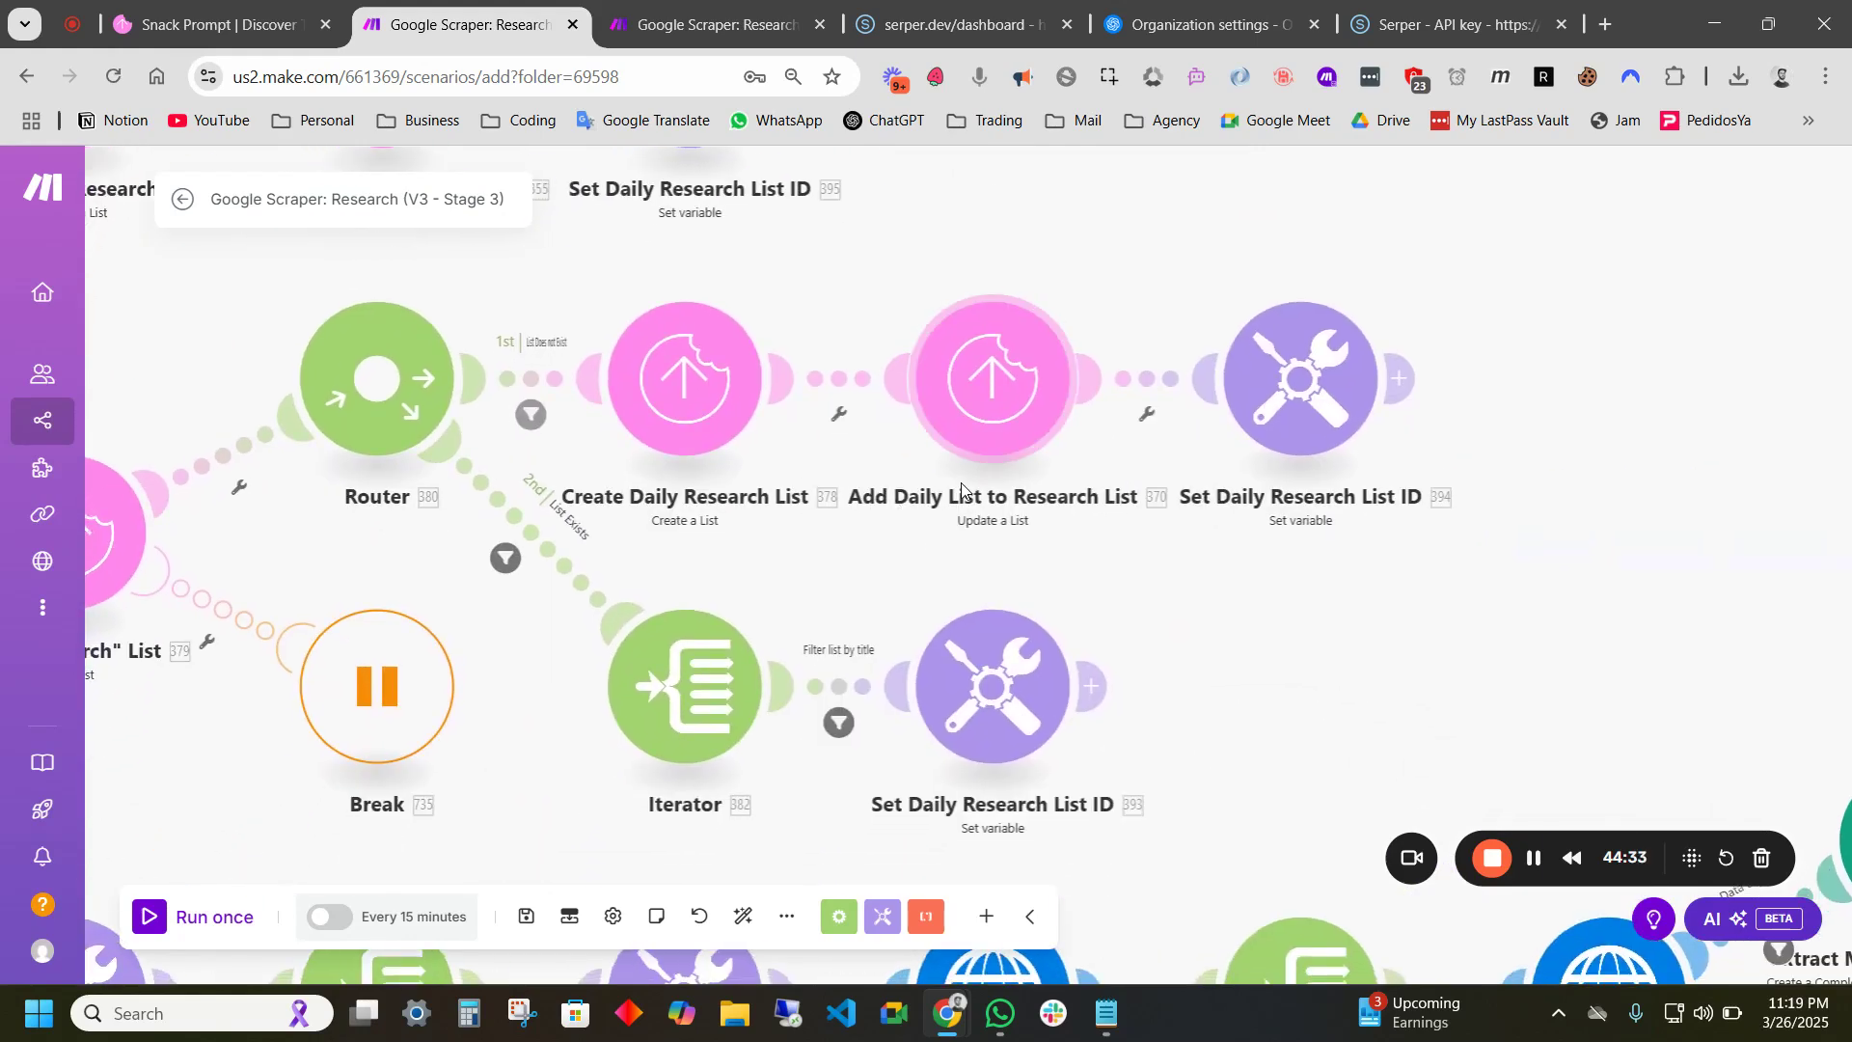
left_click_drag(1058, 549, 1270, 451)
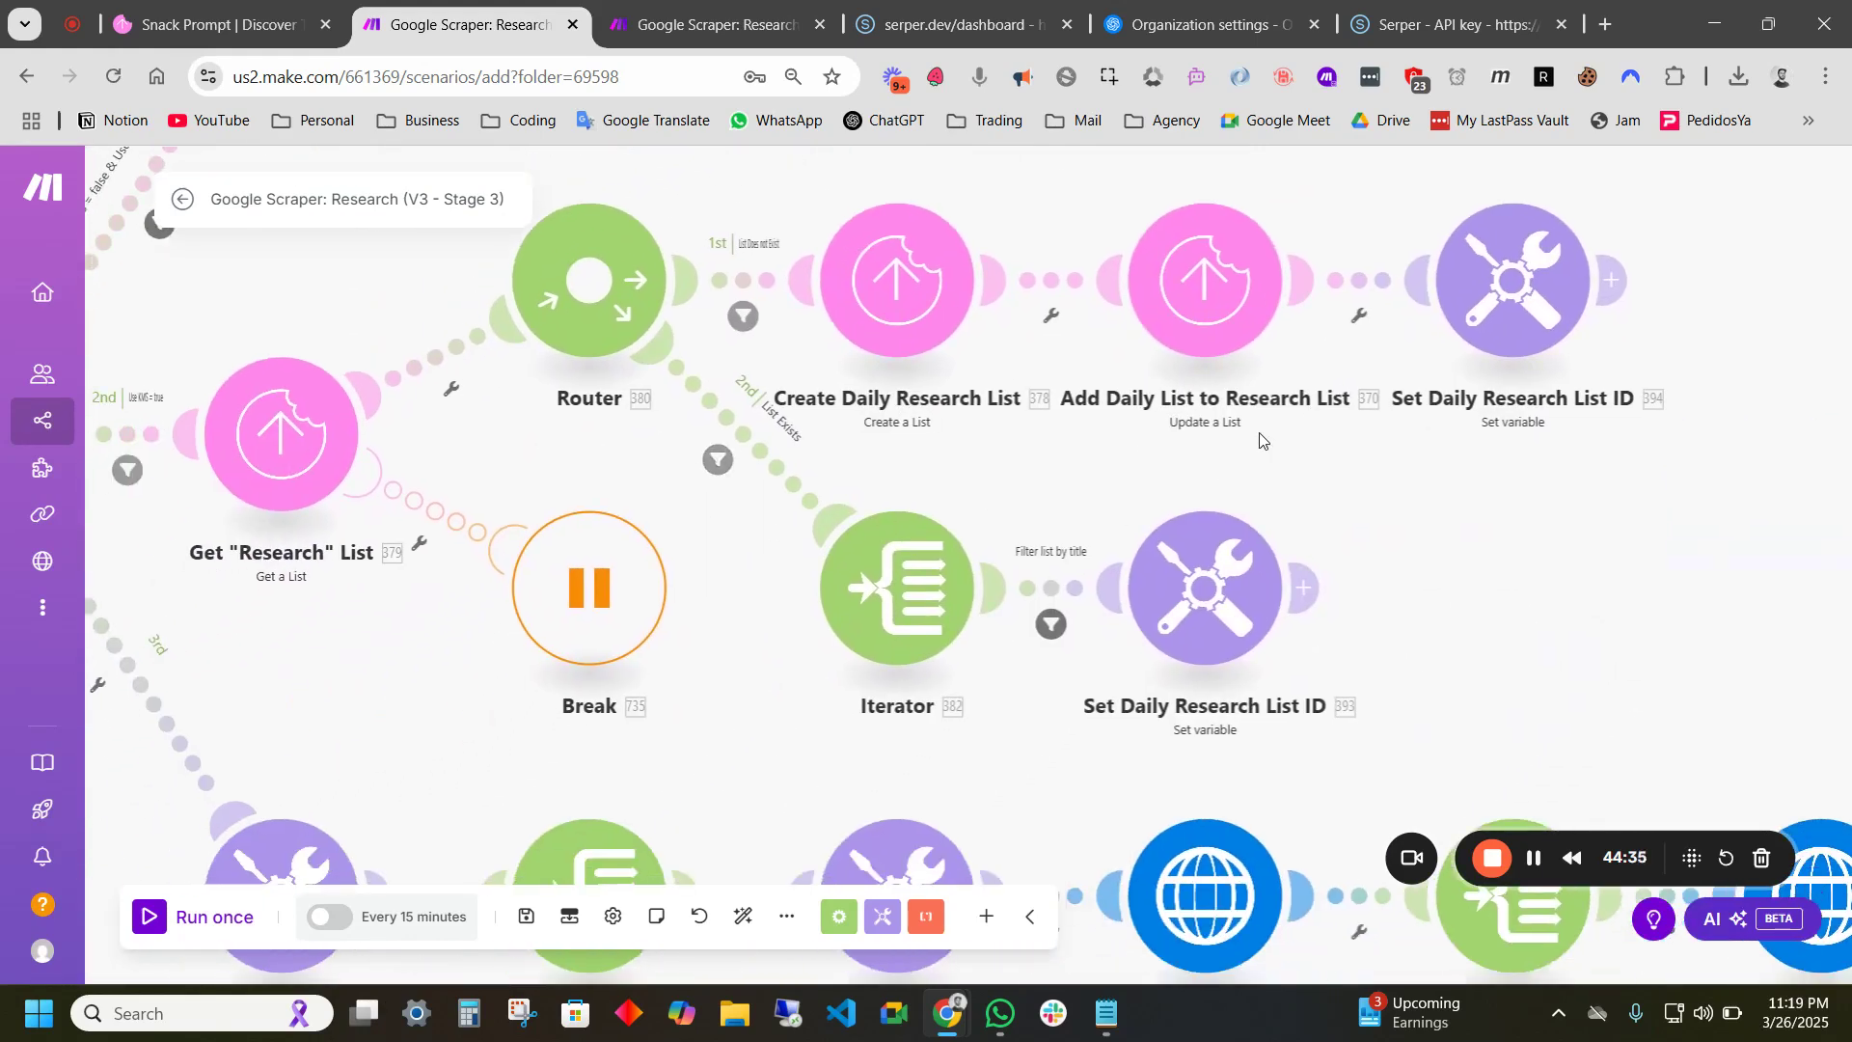
scroll(853, 476, "up", 1)
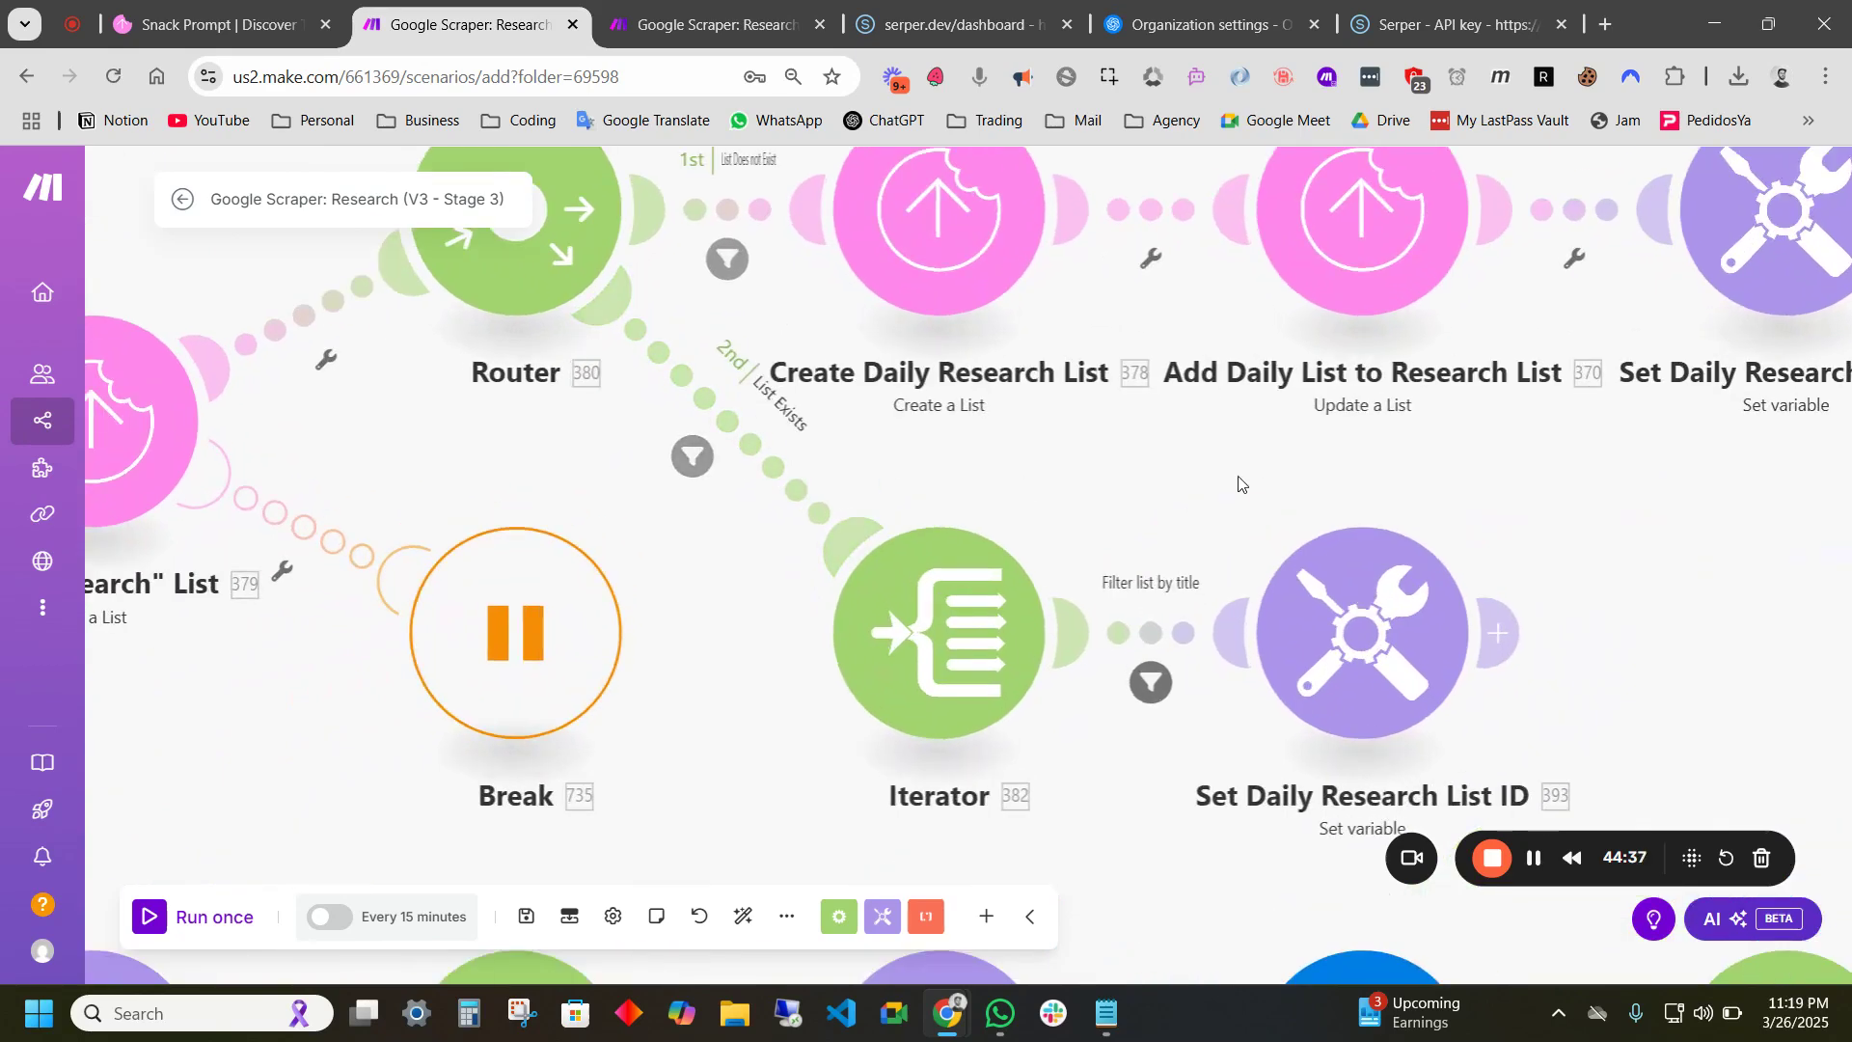
left_click_drag(1261, 488, 1122, 356)
scroll(1123, 357, "down", 1)
left_click_drag(1237, 527, 1382, 511)
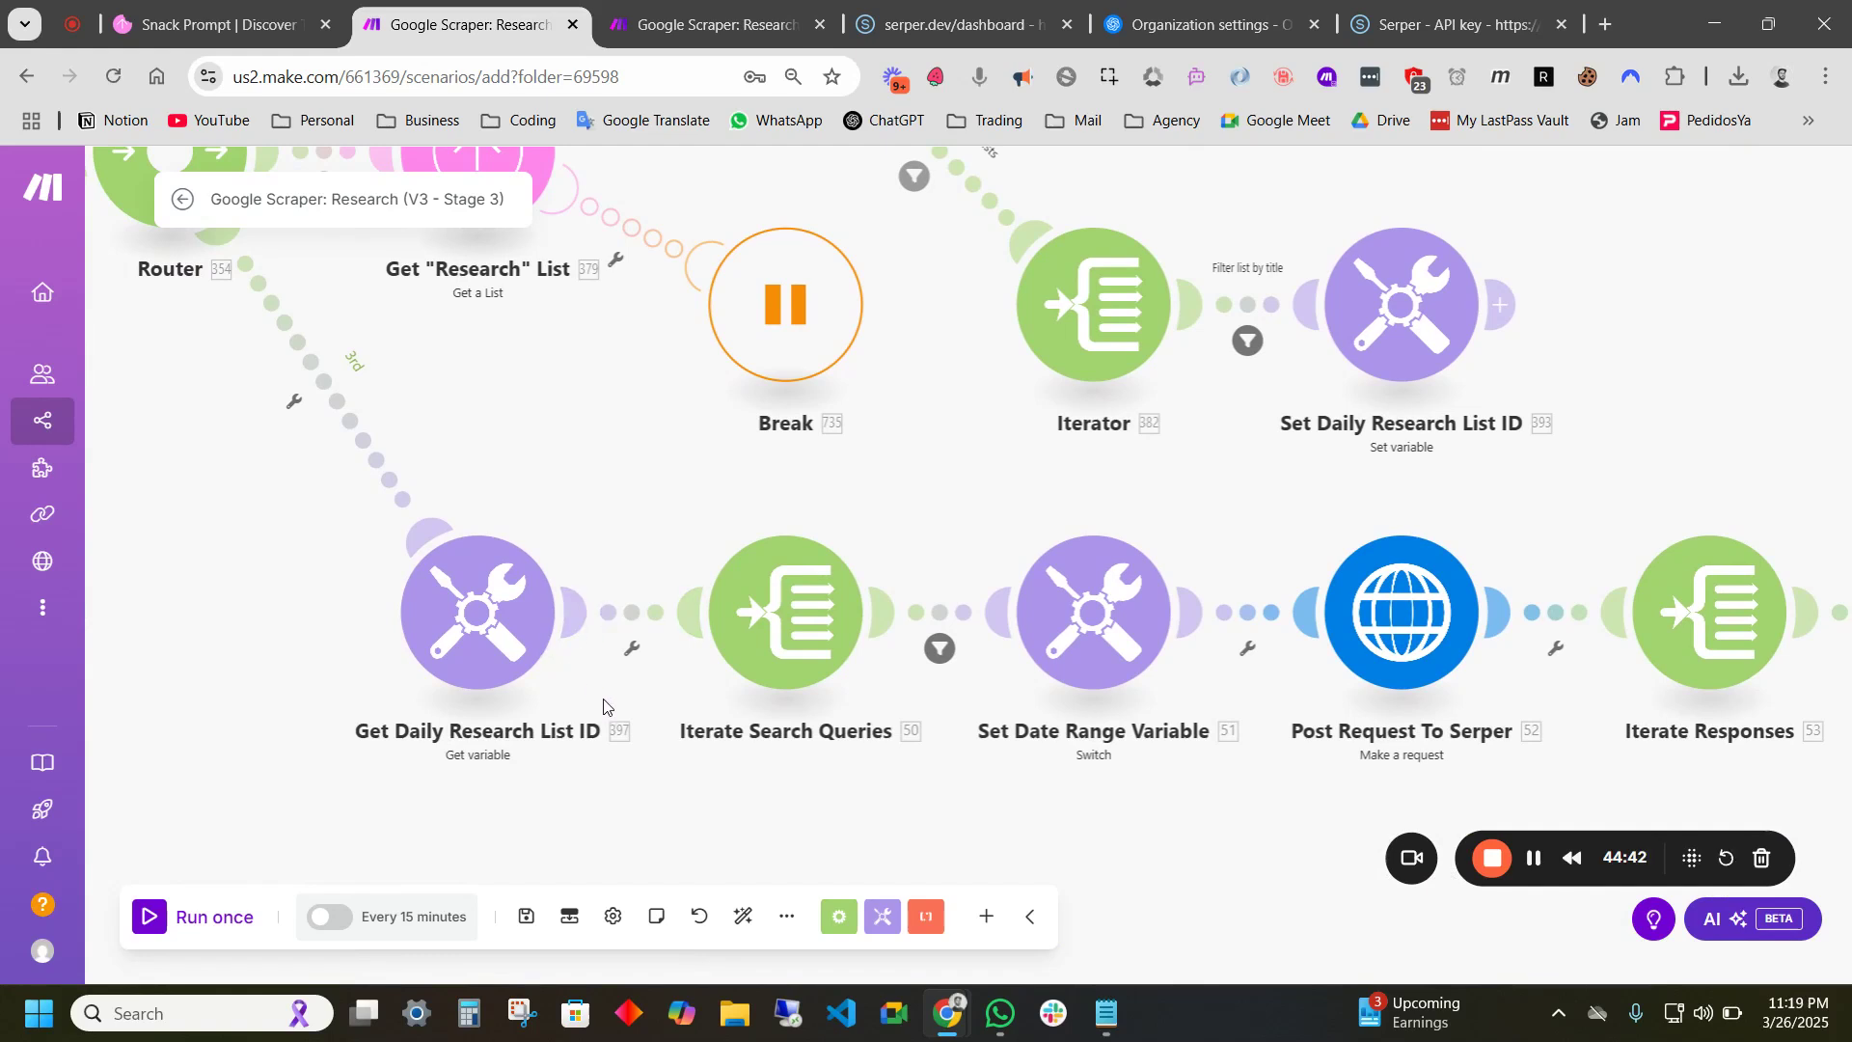
scroll(607, 703, "down", 1)
left_click_drag(801, 760, 640, 764)
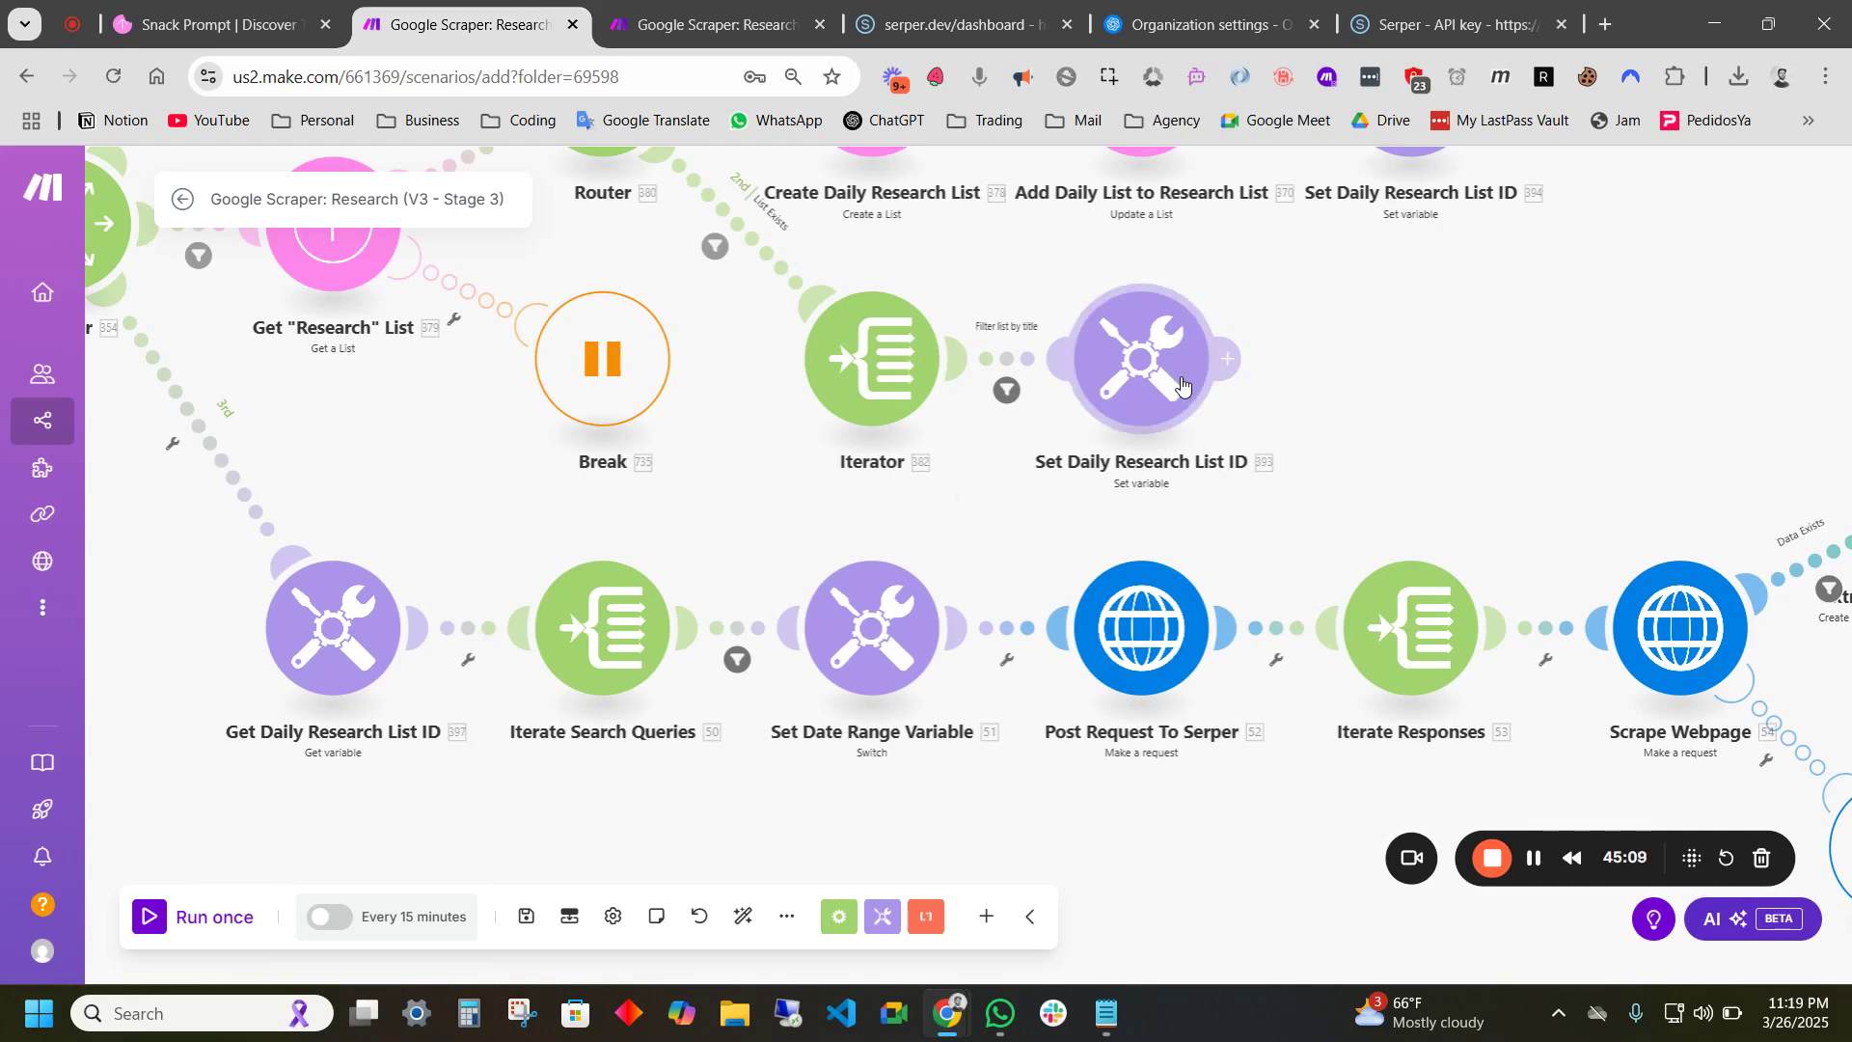
mouse_move(680, 32)
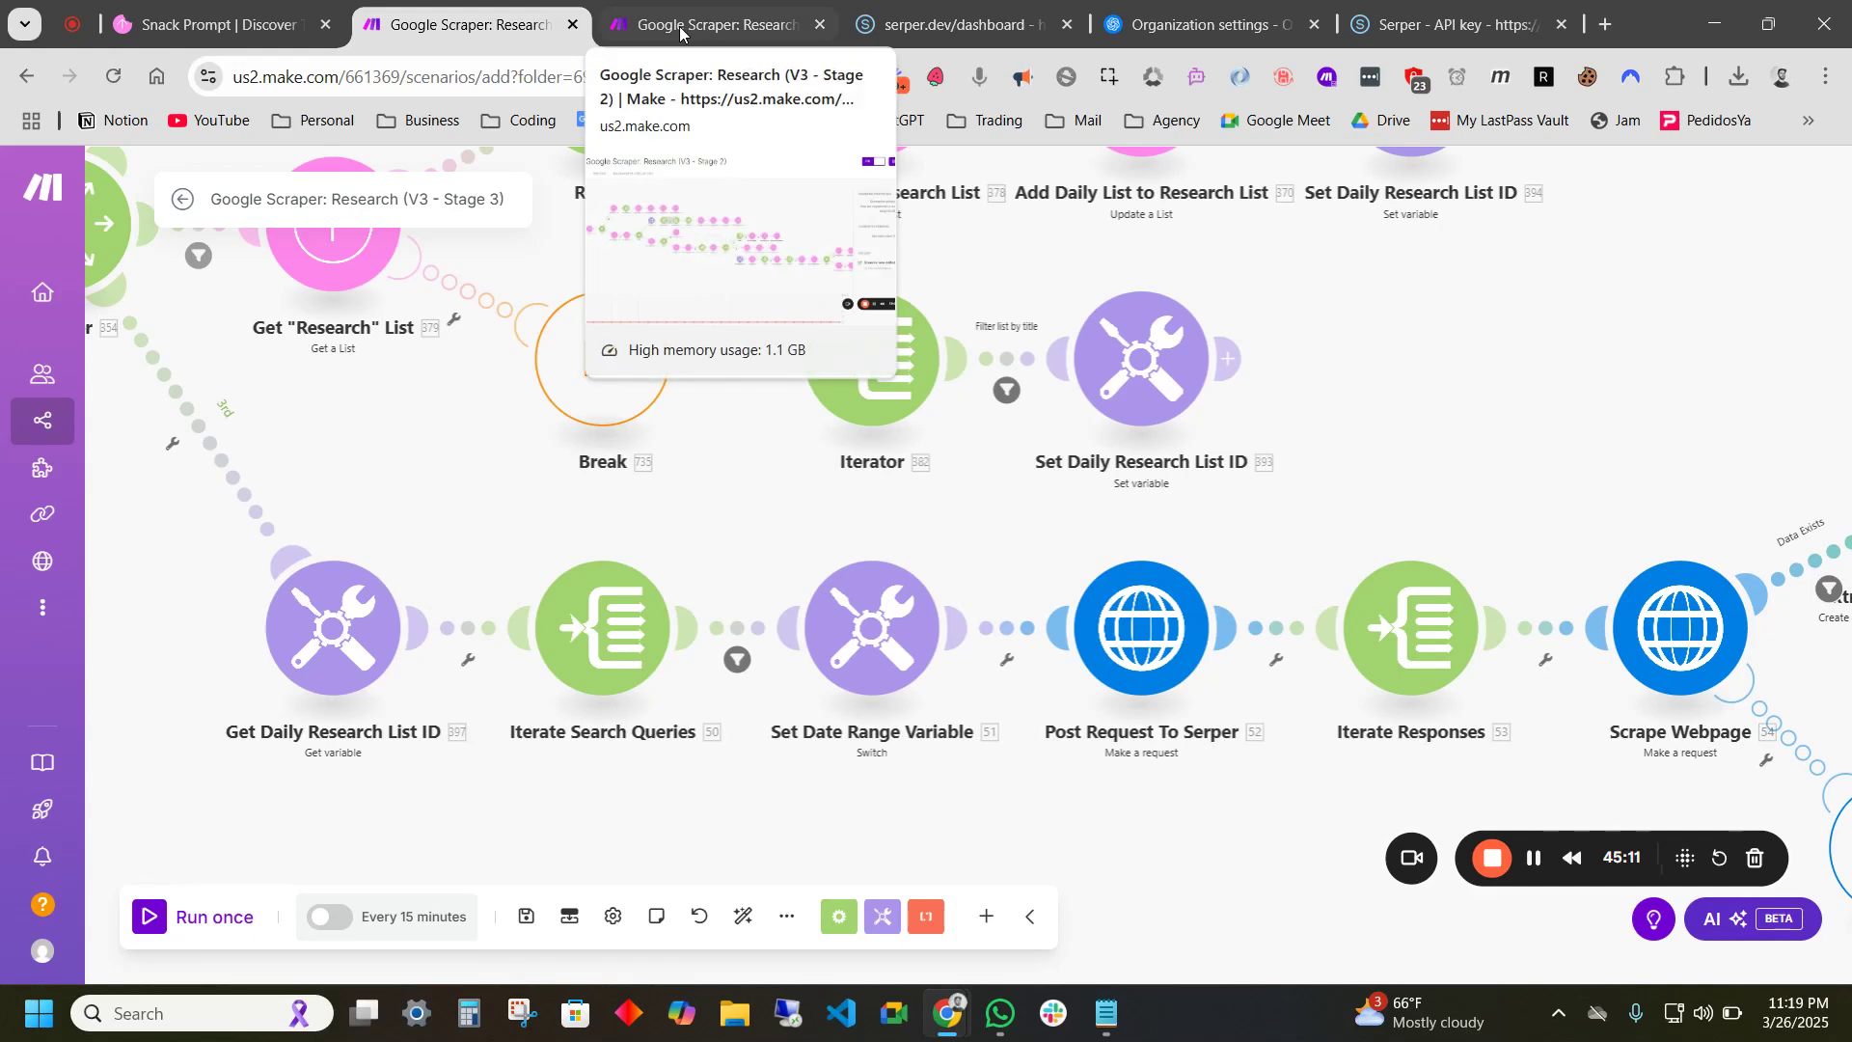
mouse_move(241, 32)
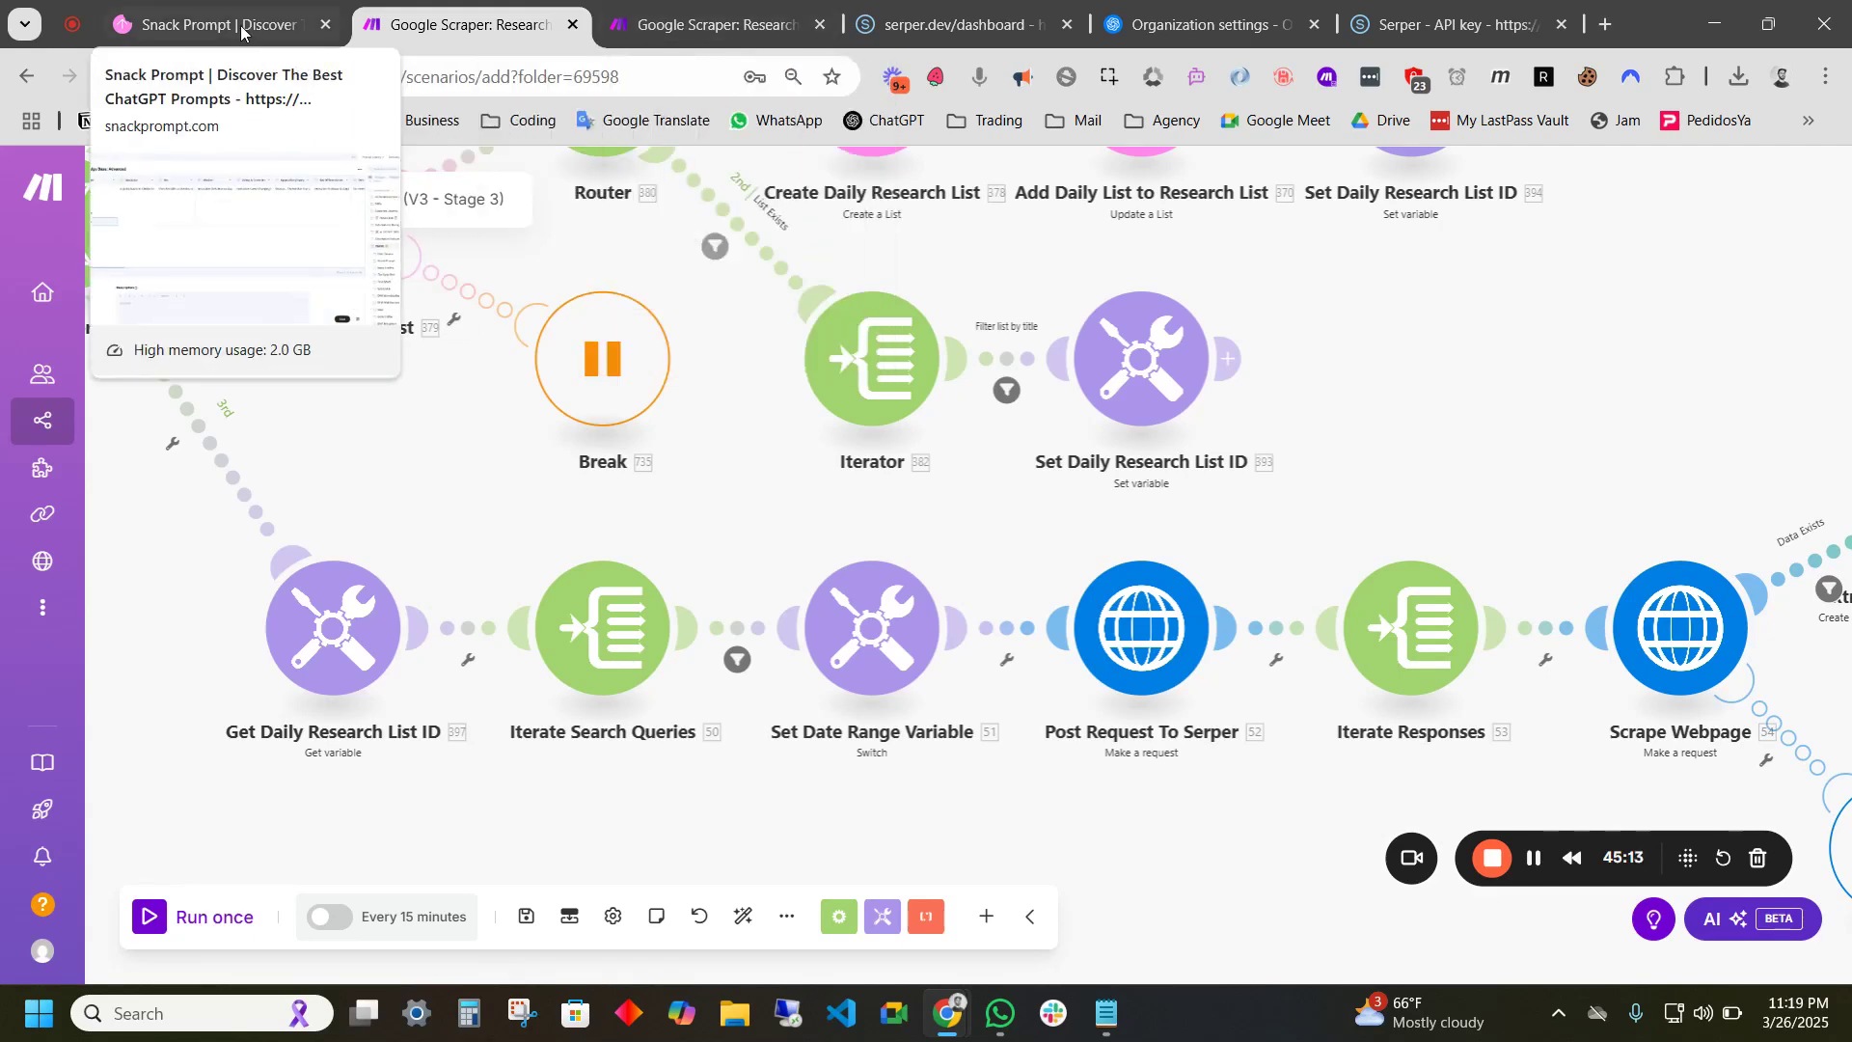
- Open the Inspo: Messaging - 31049 folder and collapse its Wednesday, 03/26/2025 research subfolder
left_click(241, 32)
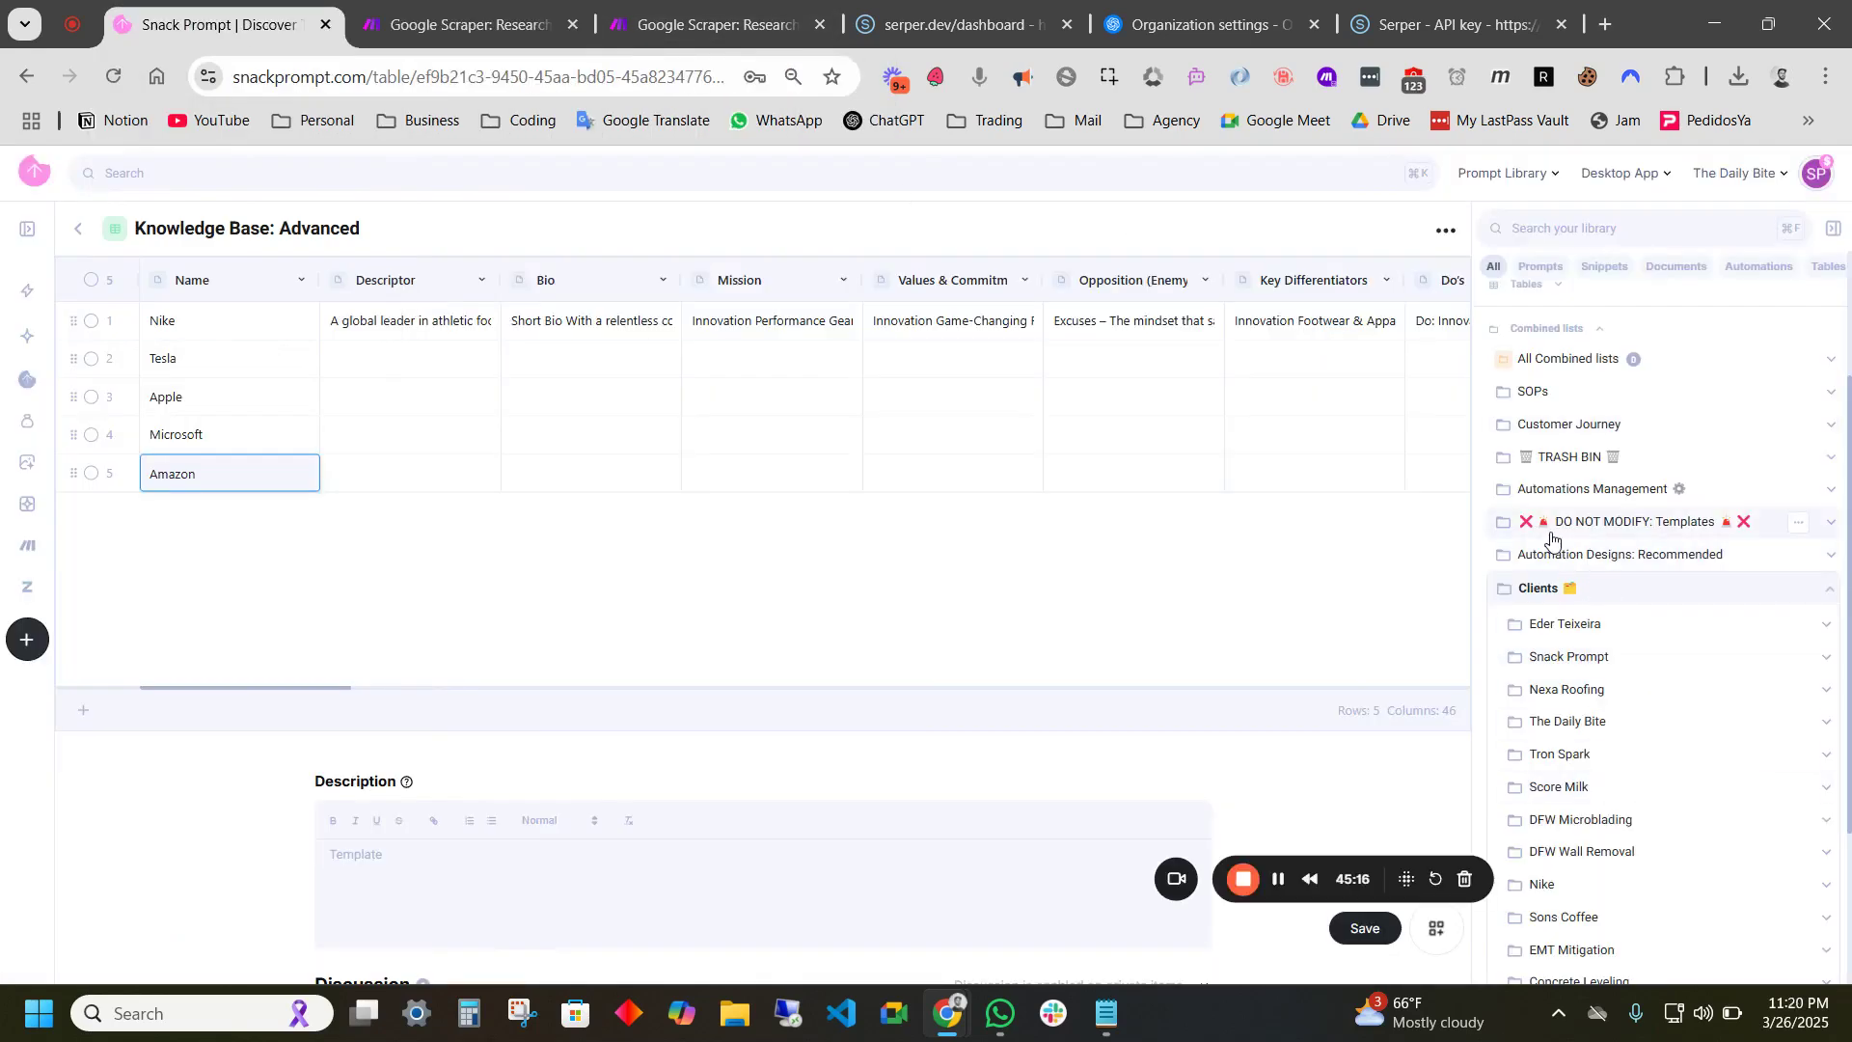
scroll(1529, 627, "down", 2)
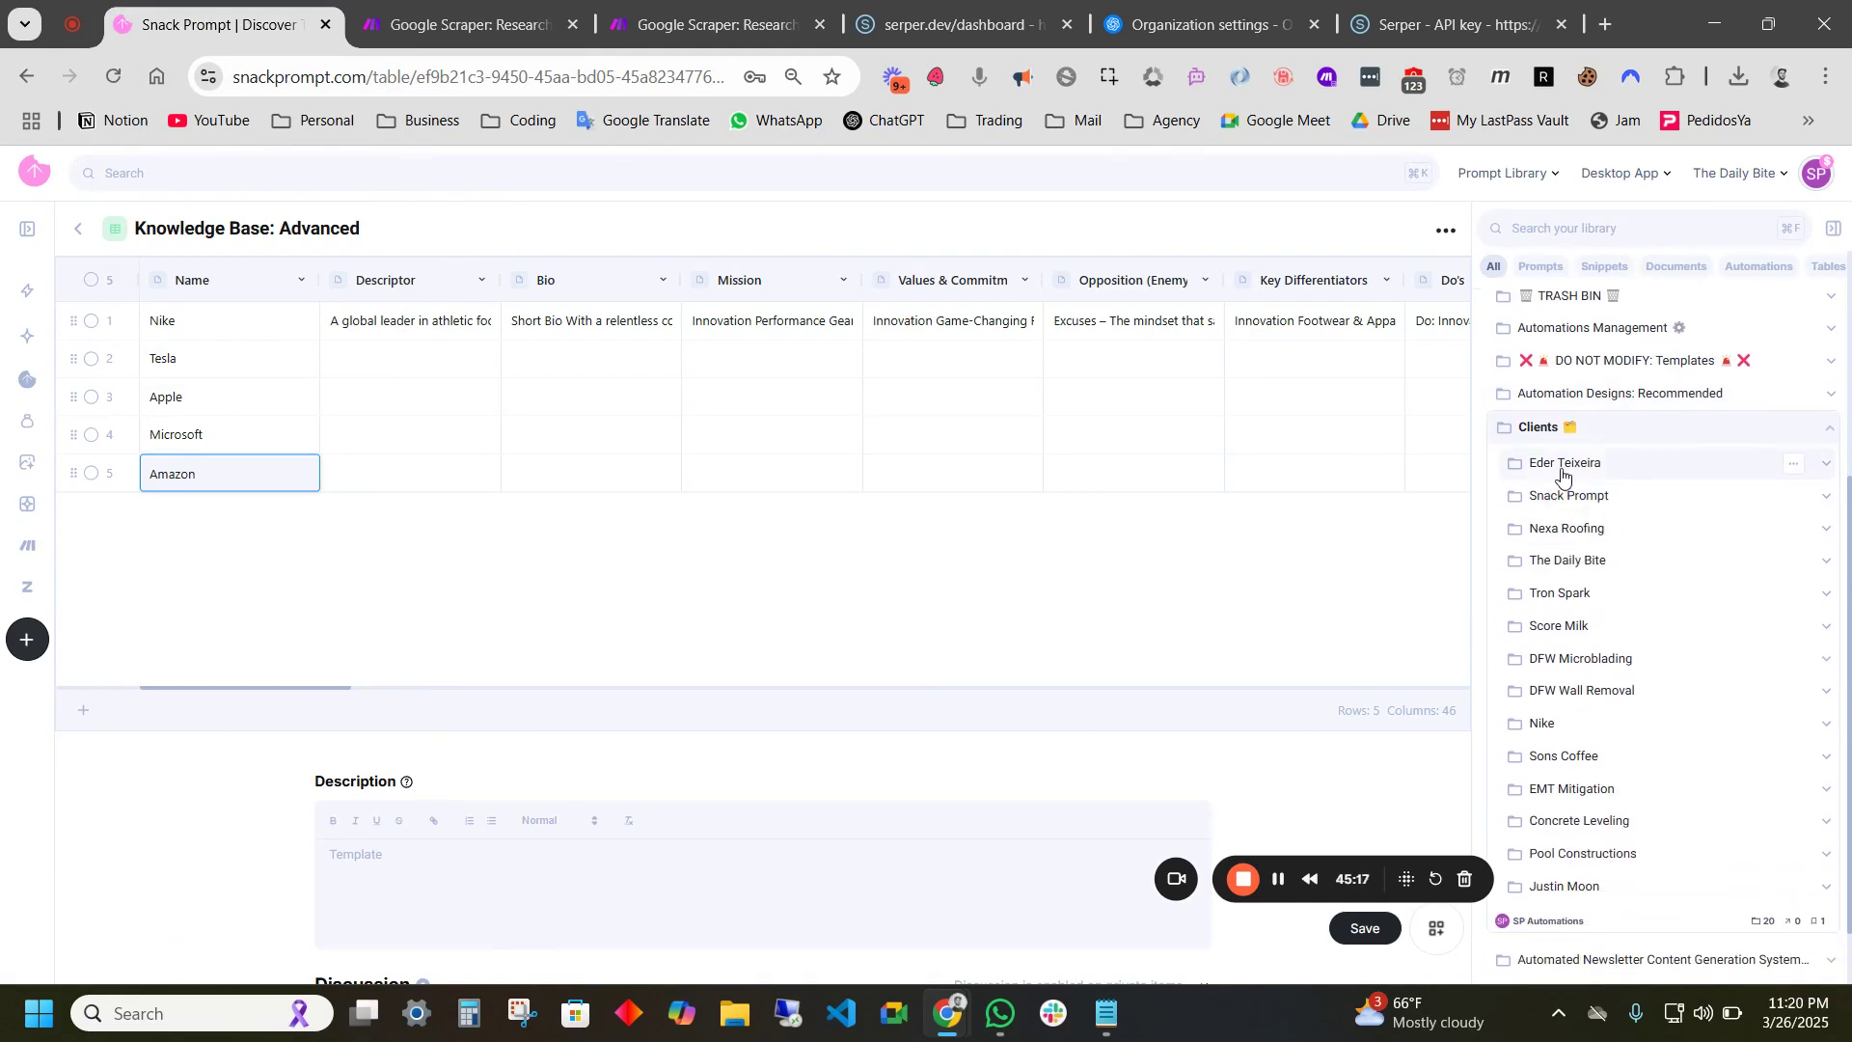
left_click(1566, 465)
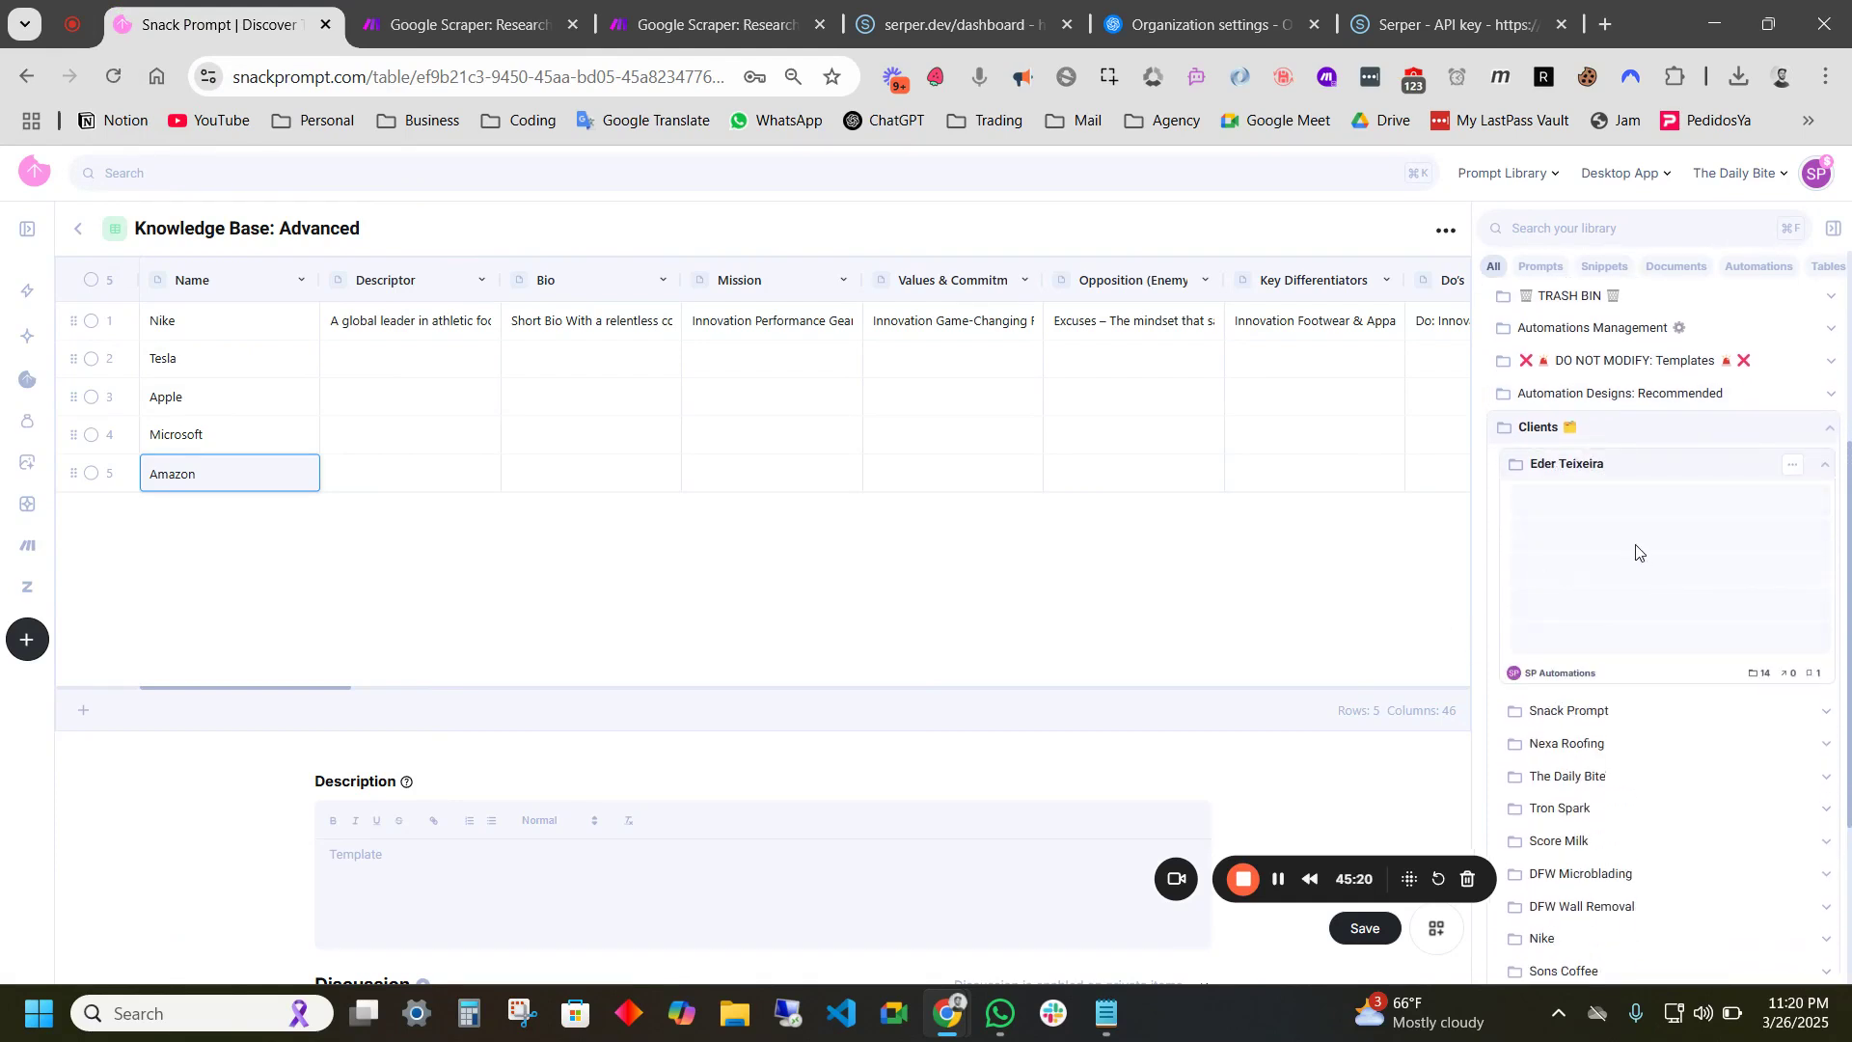
left_click(1585, 462)
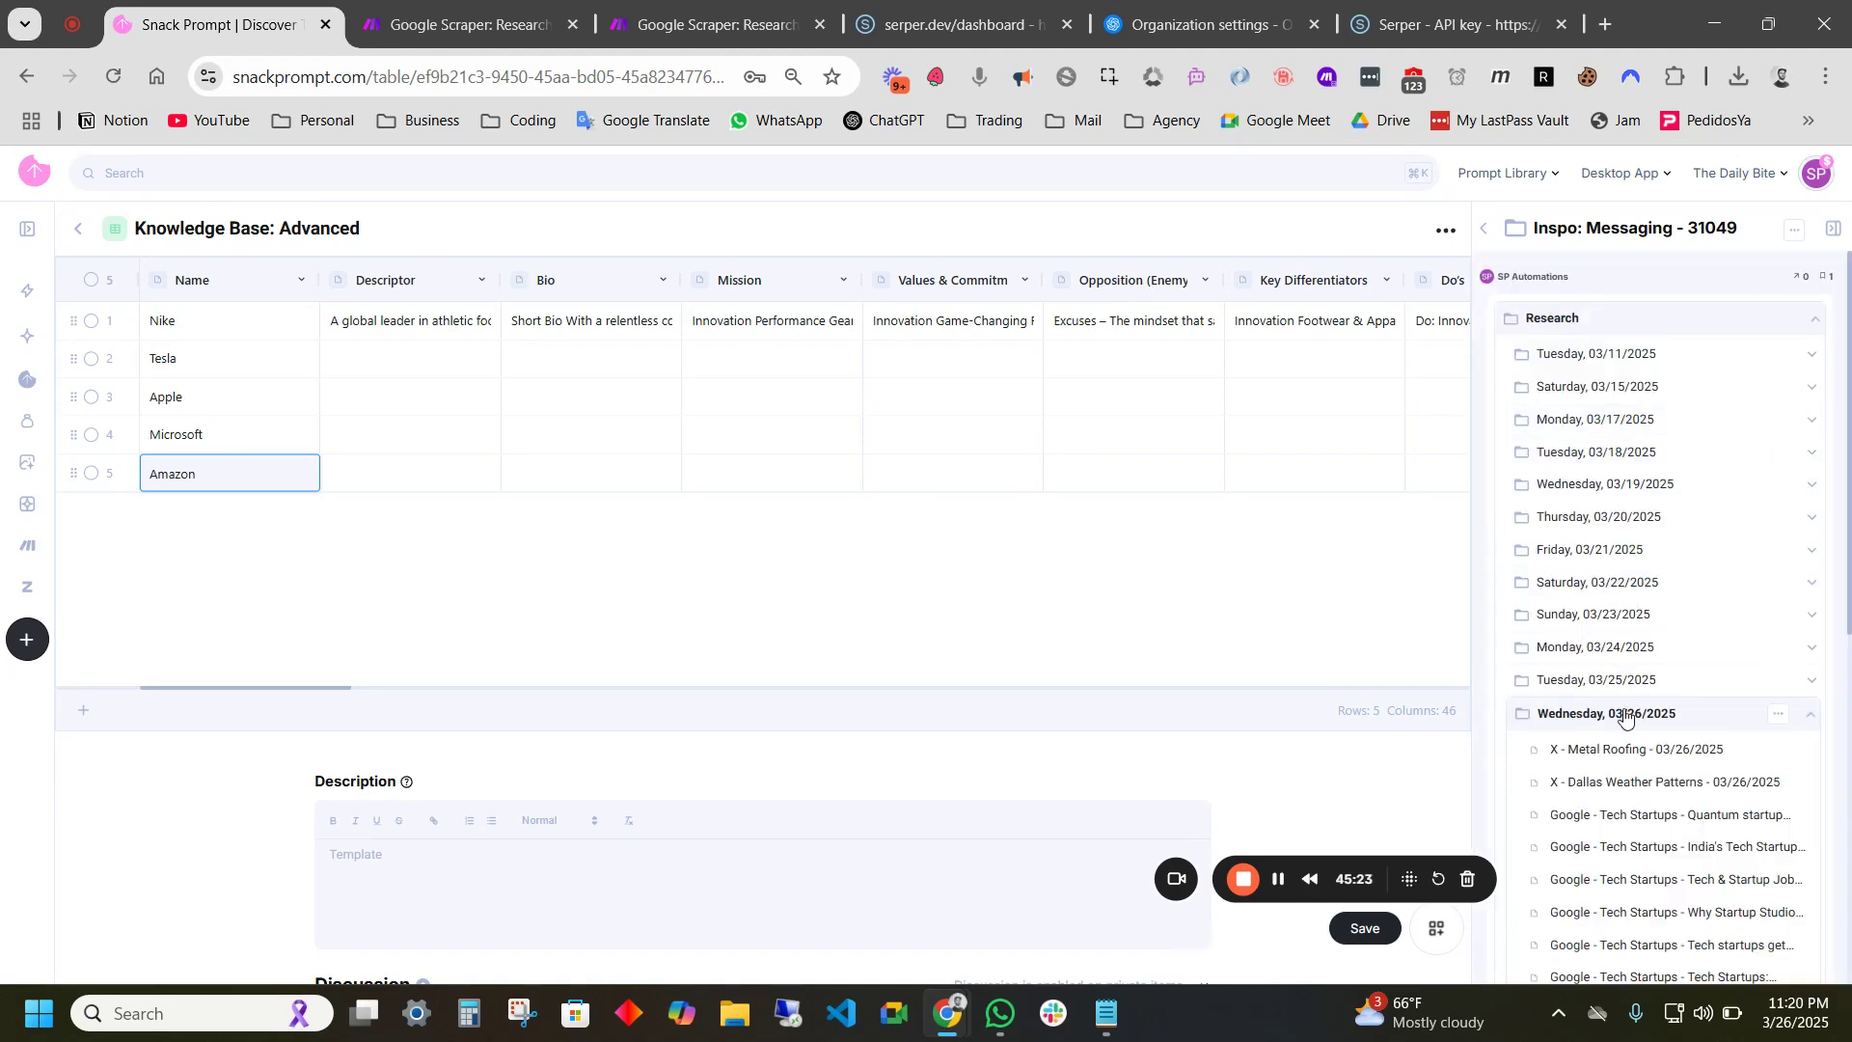
scroll(1628, 715, "down", 4)
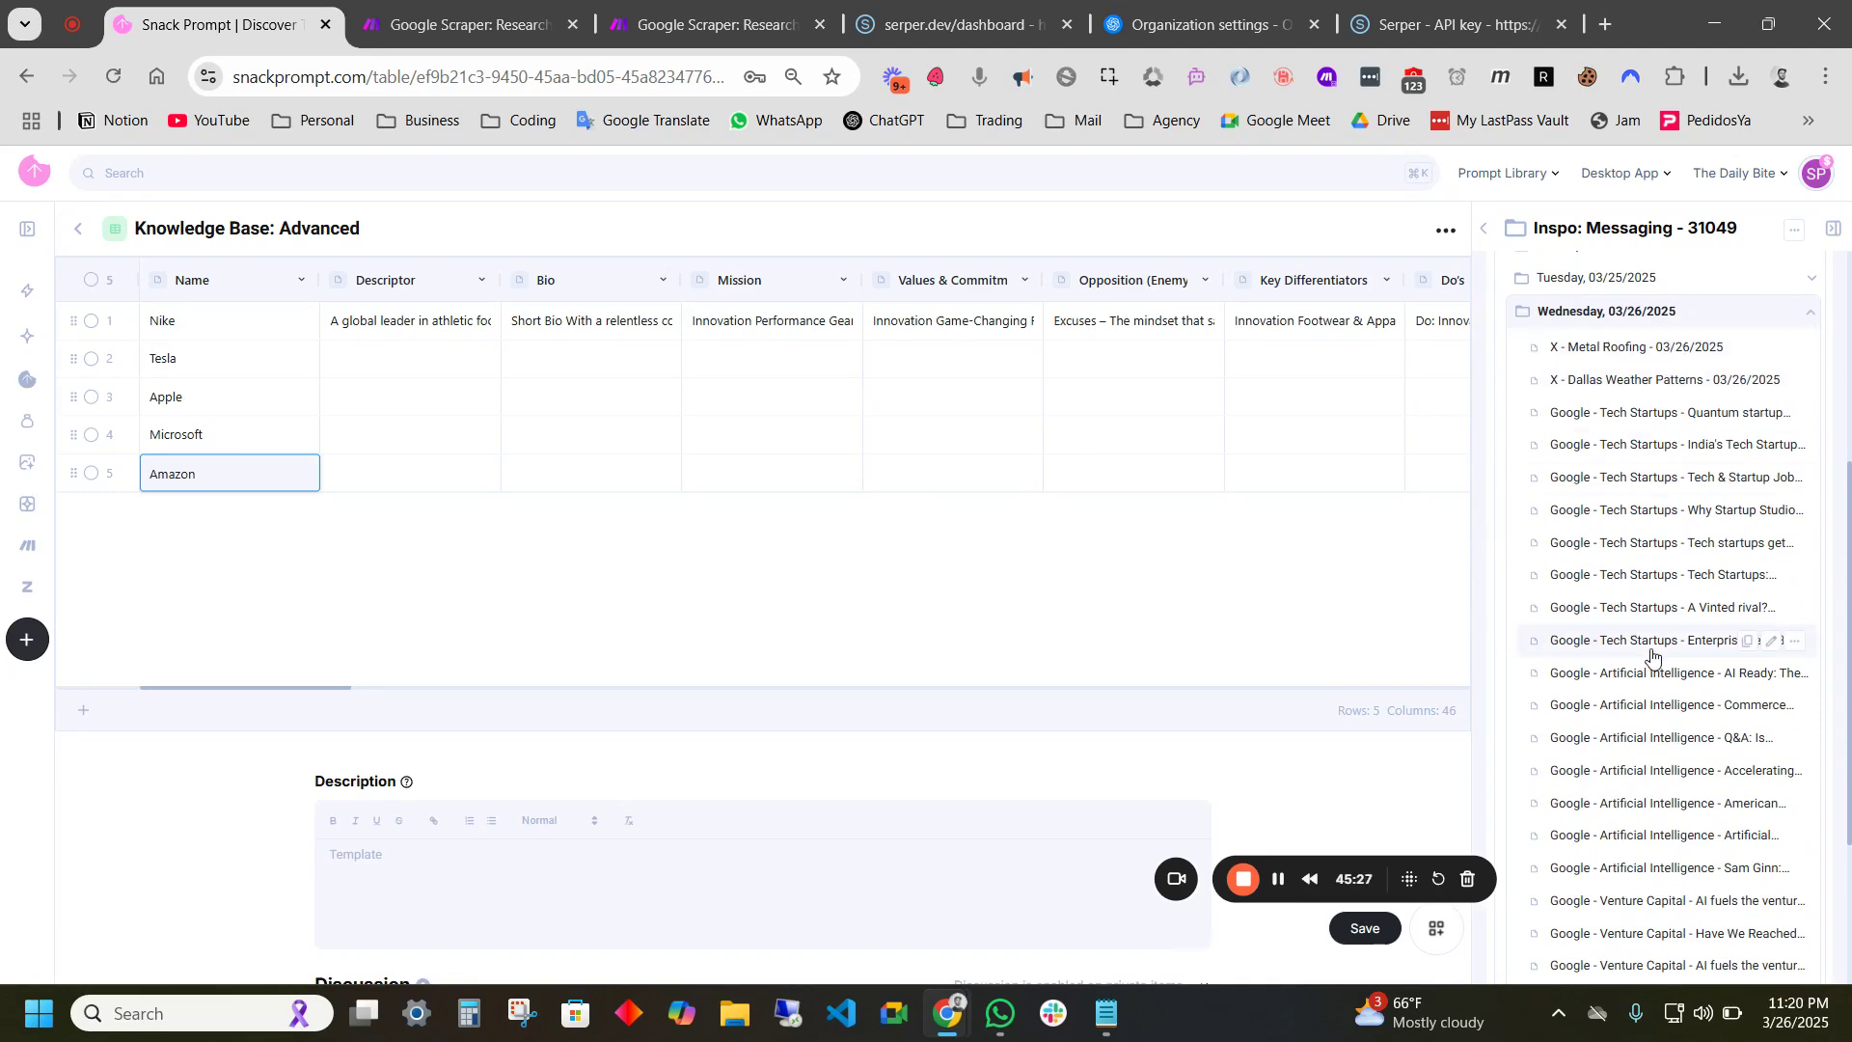
scroll(1697, 666, "down", 3)
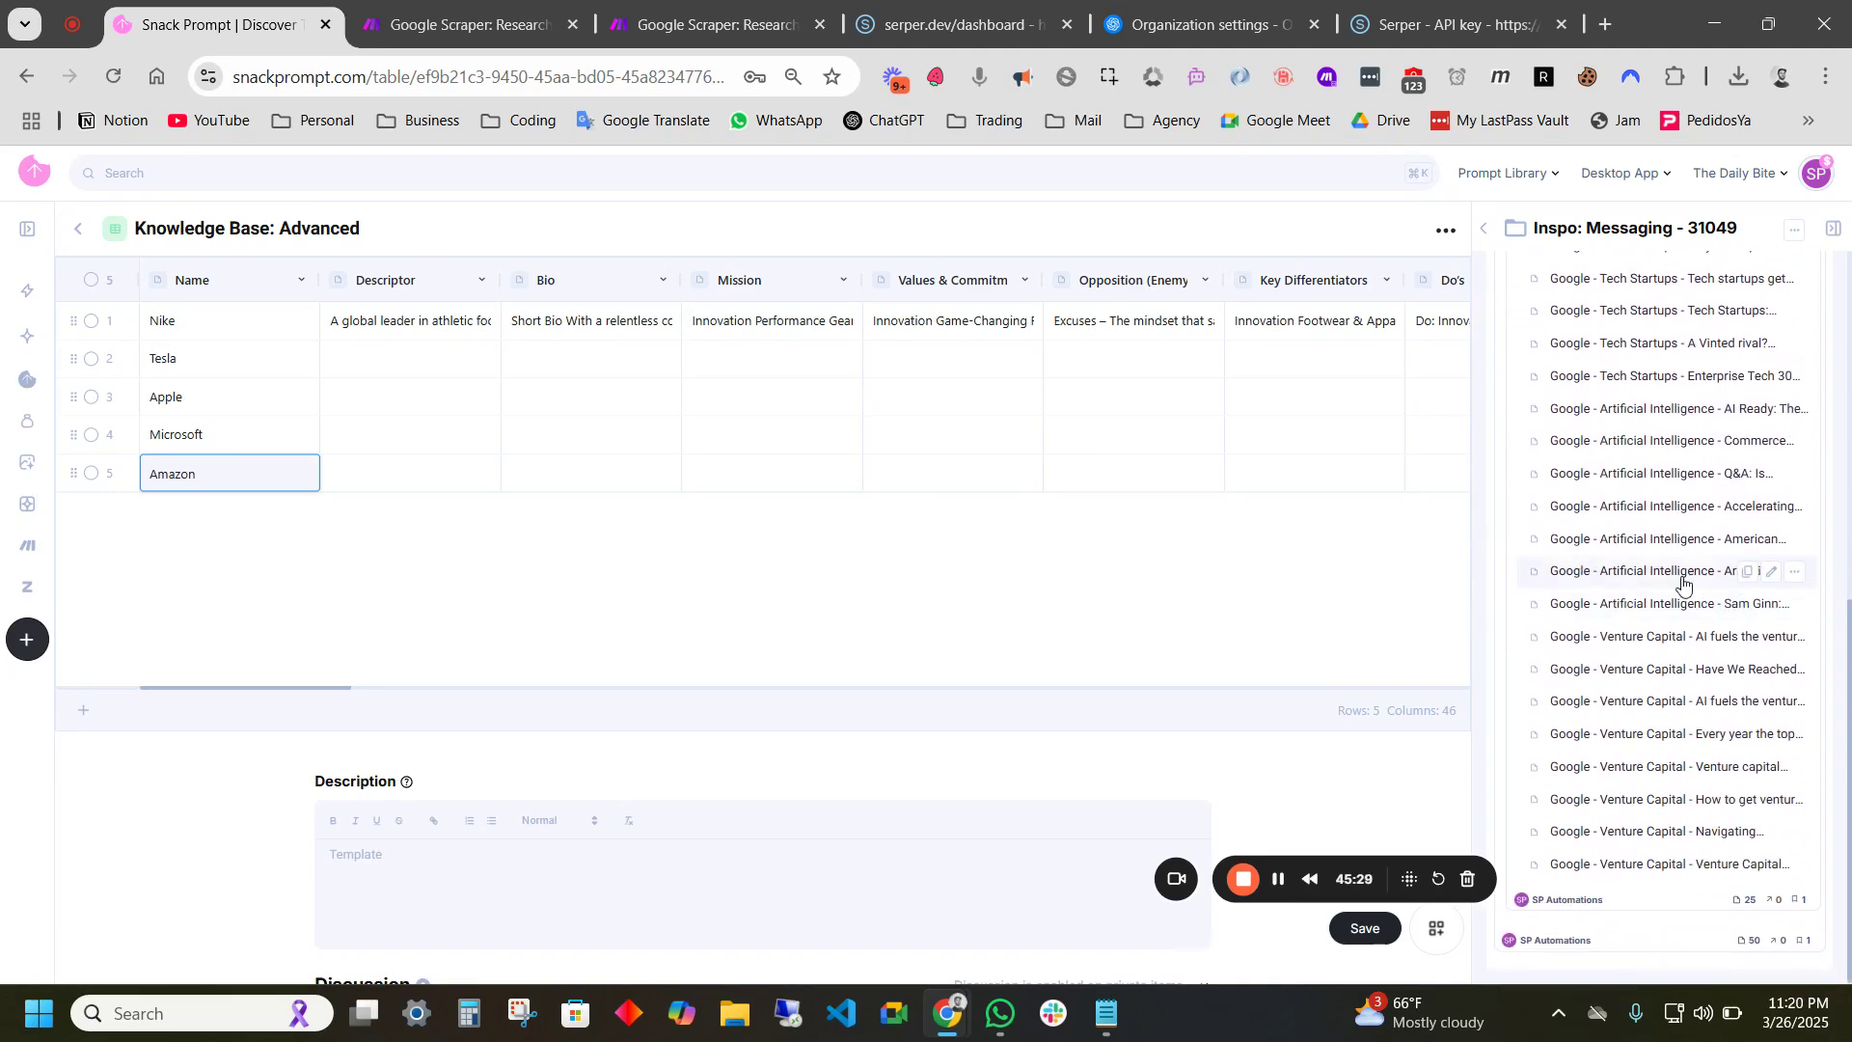
scroll(1661, 525, "up", 3)
left_click(1612, 292)
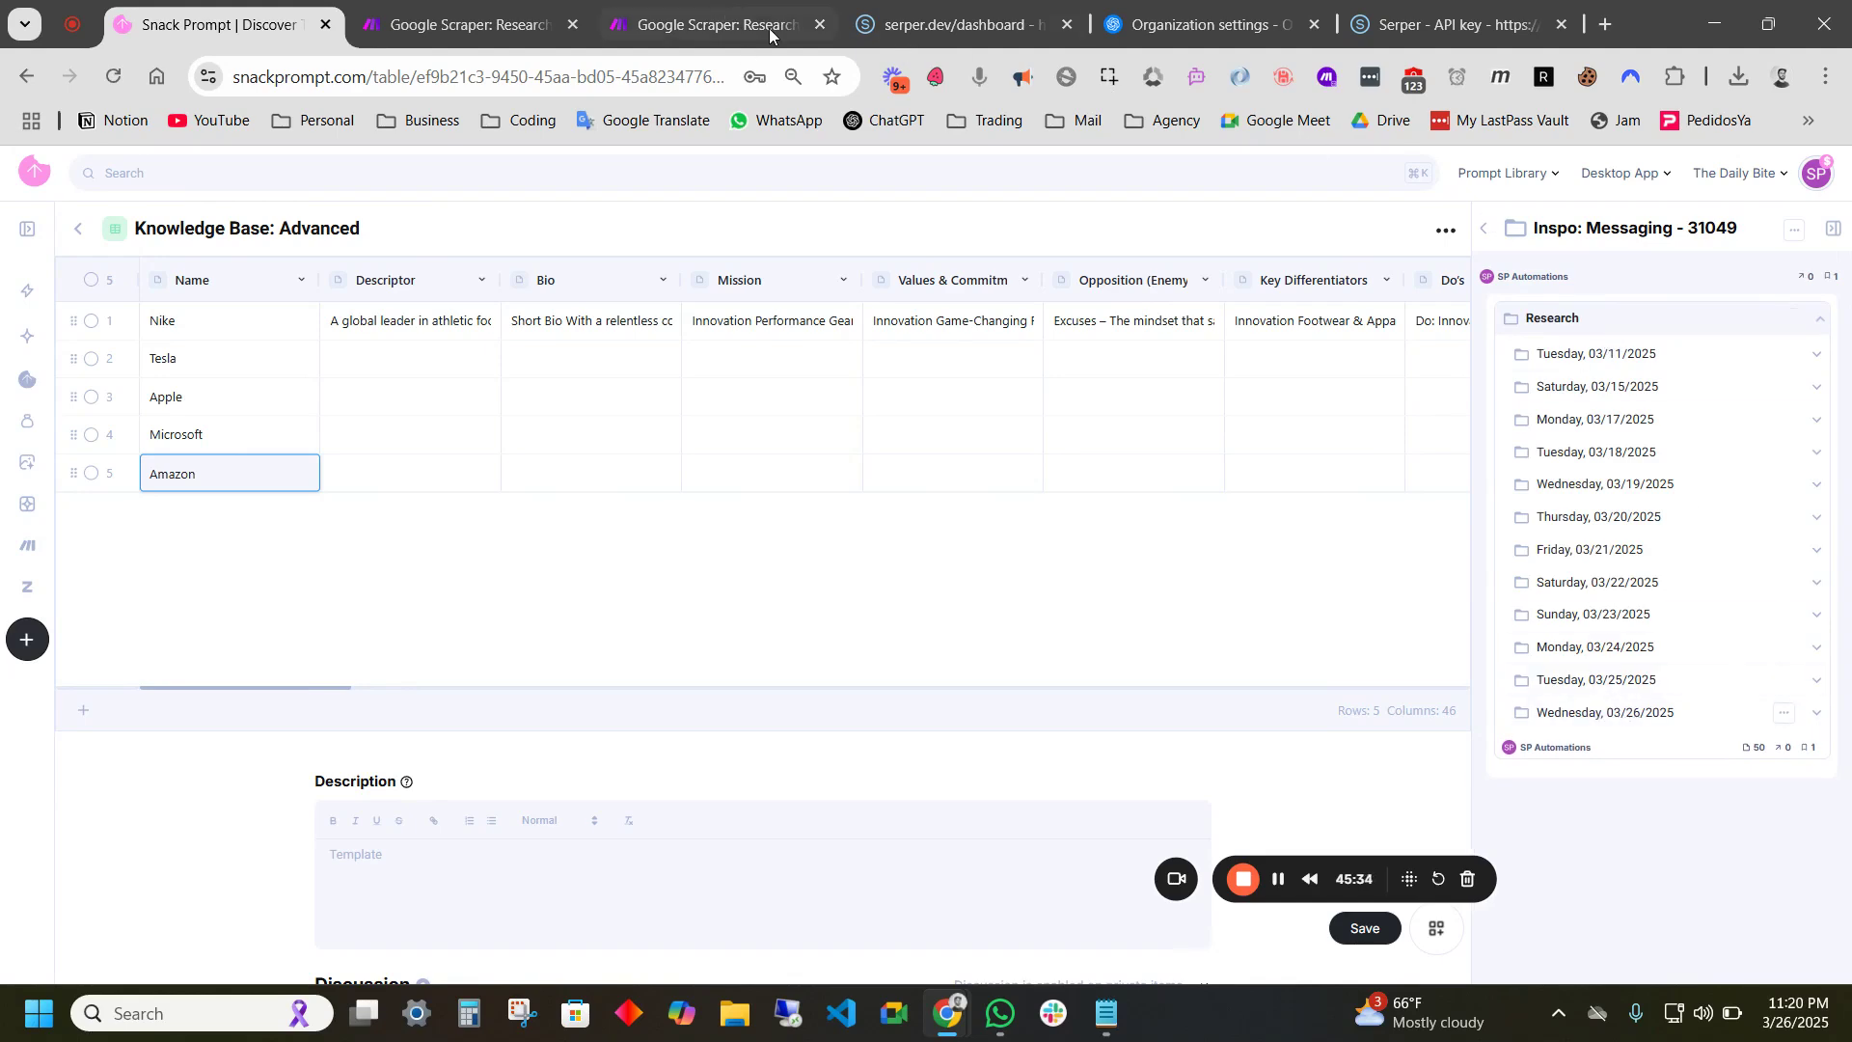
left_click(427, 25)
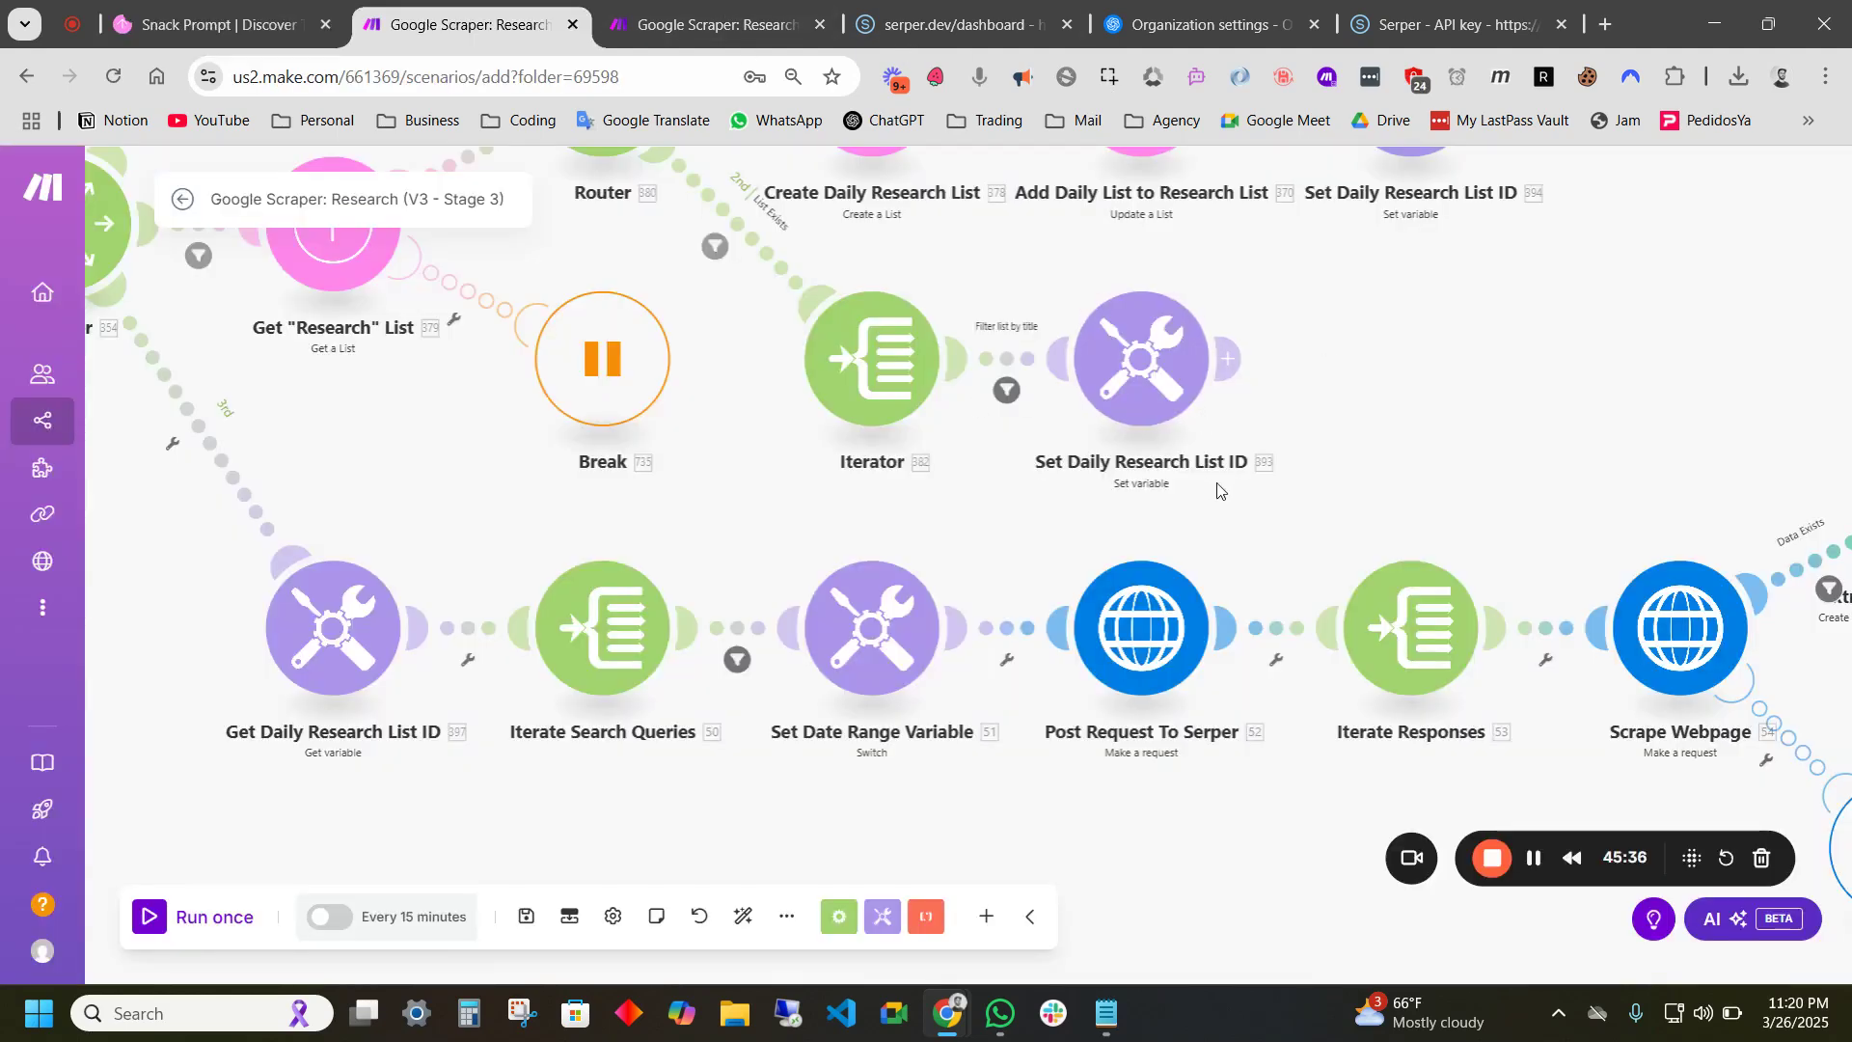
left_click_drag(1352, 536, 1231, 434)
scroll(1230, 434, "down", 1)
left_click_drag(953, 716, 770, 713)
left_click_drag(353, 675, 418, 671)
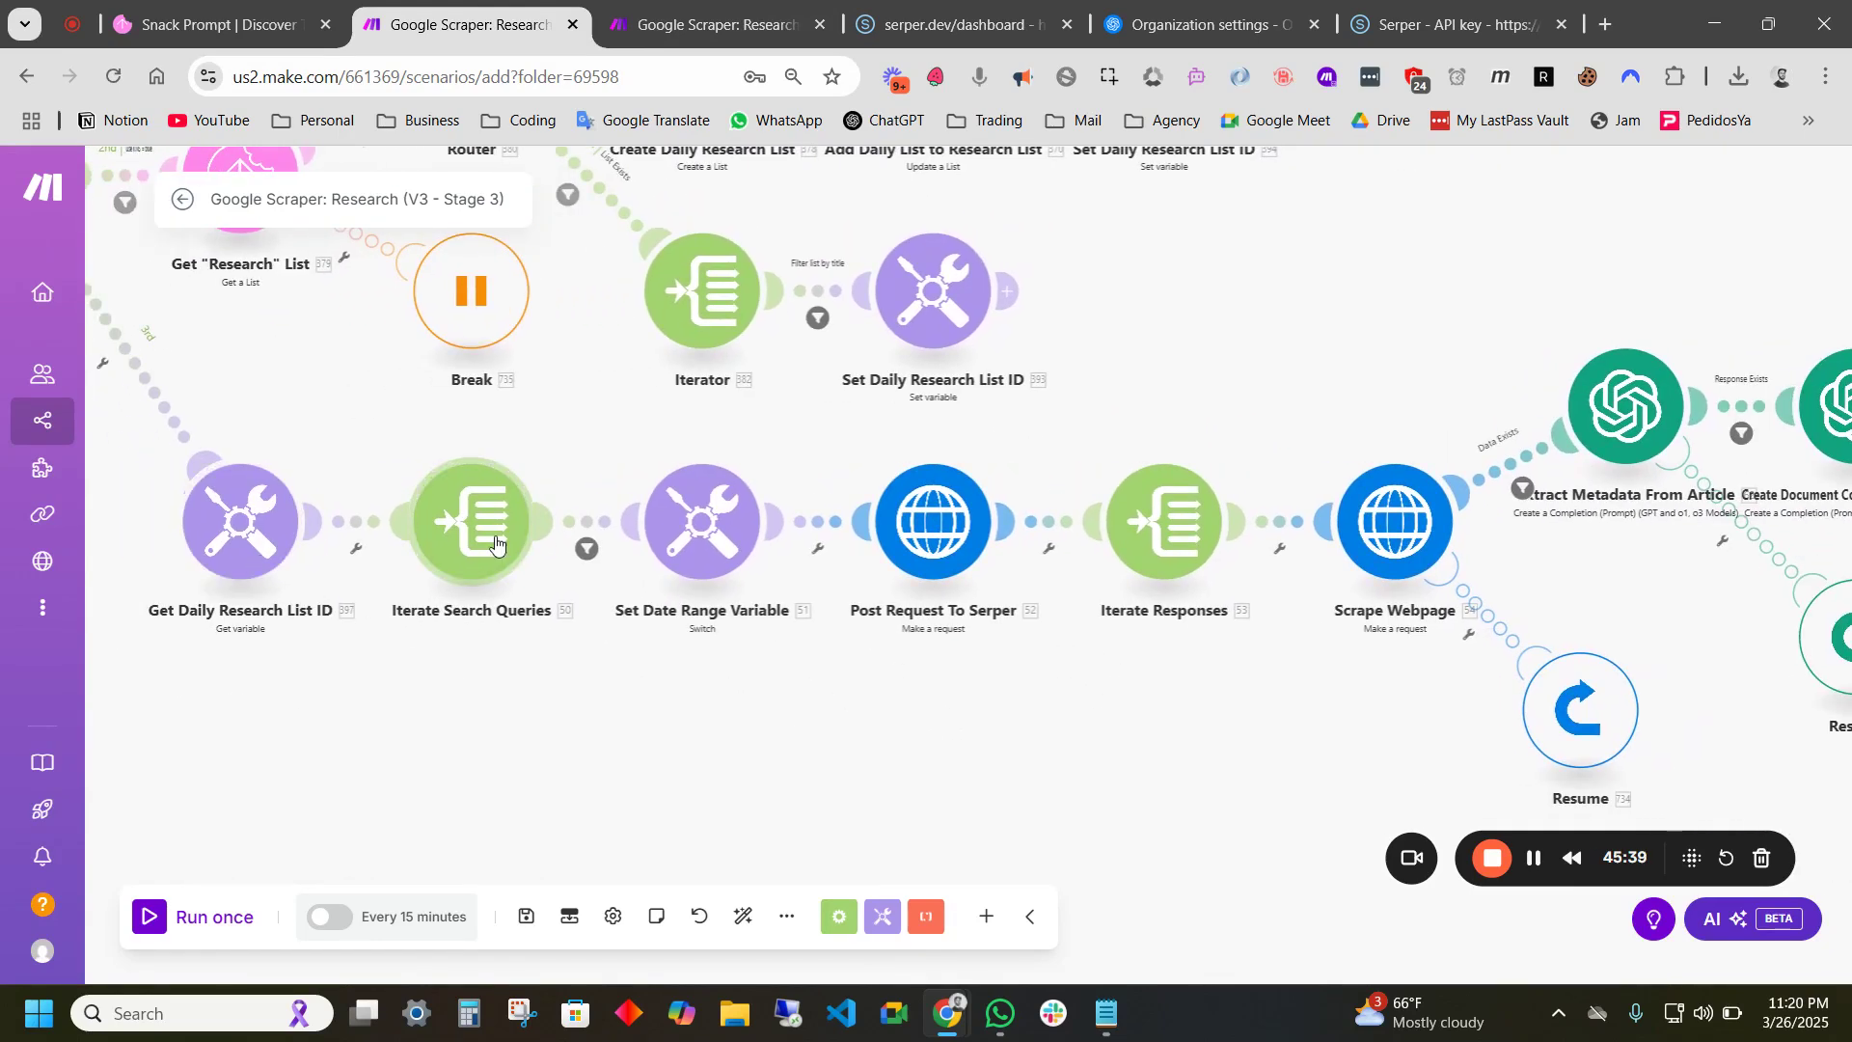
scroll(468, 570, "down", 1)
left_click_drag(504, 620, 674, 749)
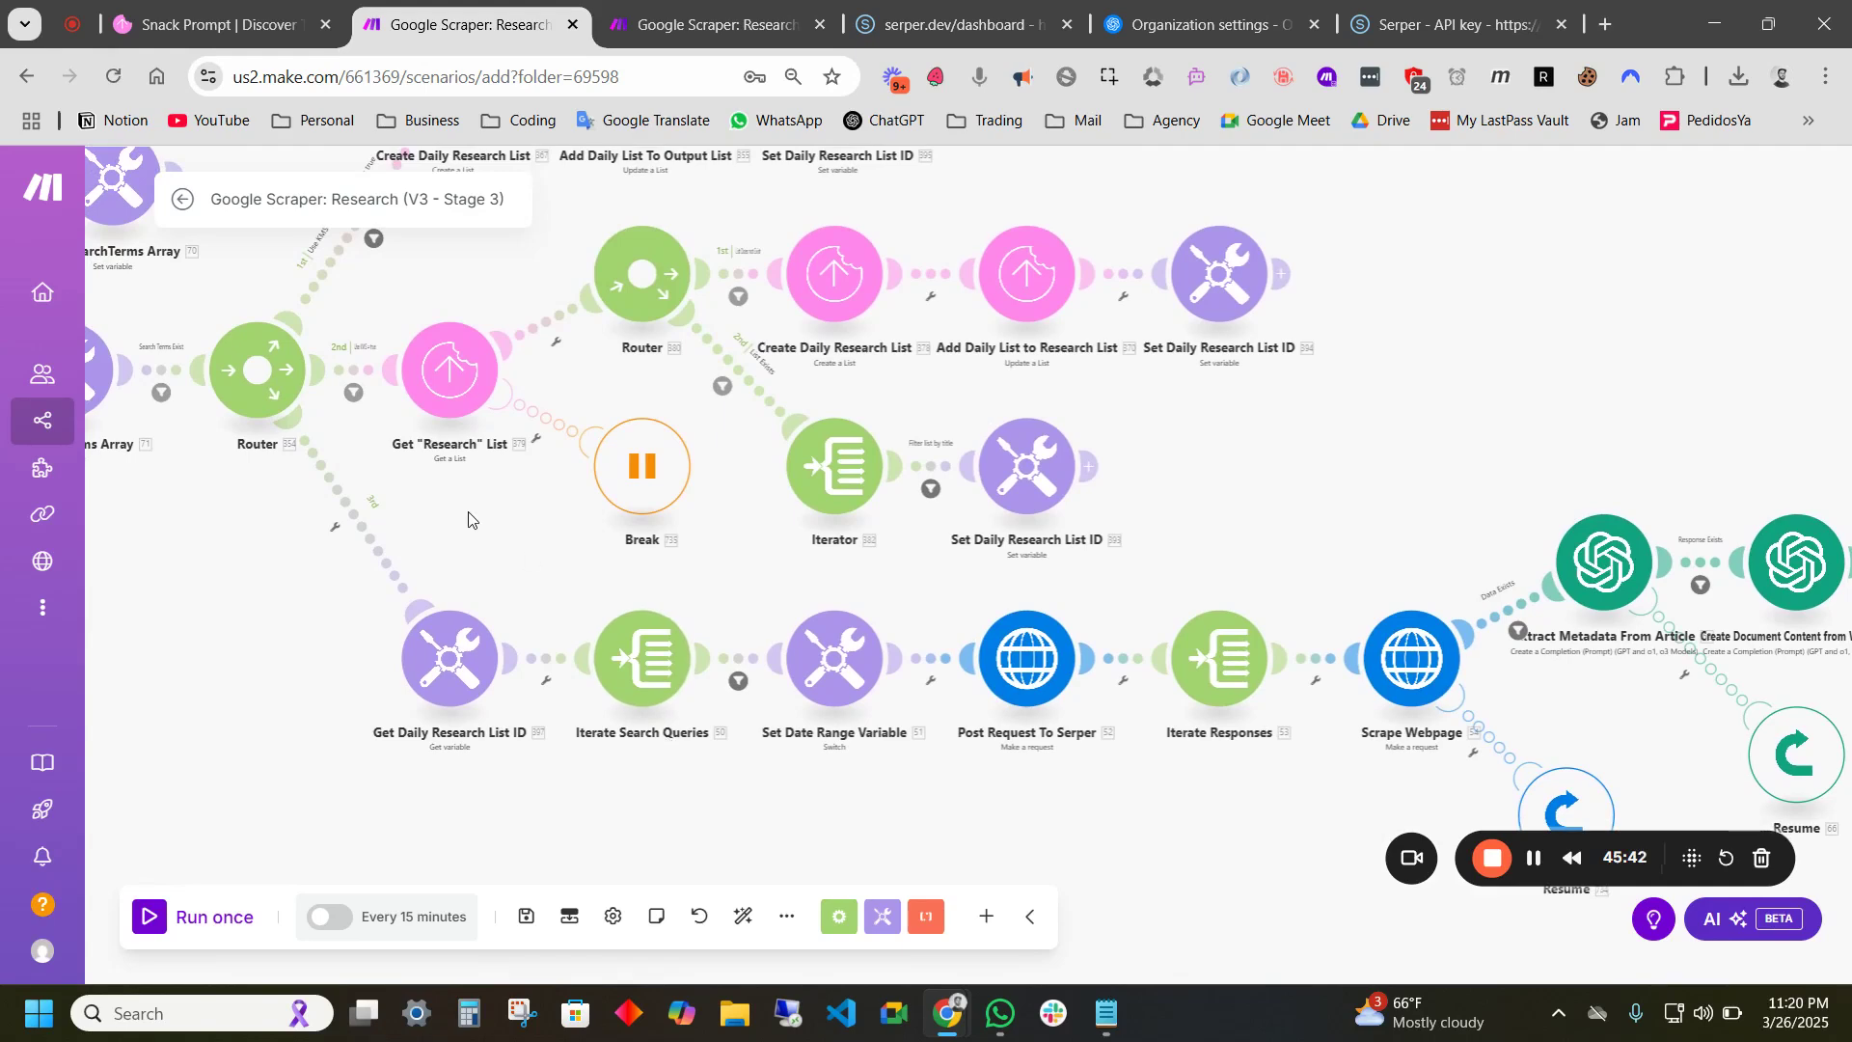
left_click_drag(464, 513, 751, 673)
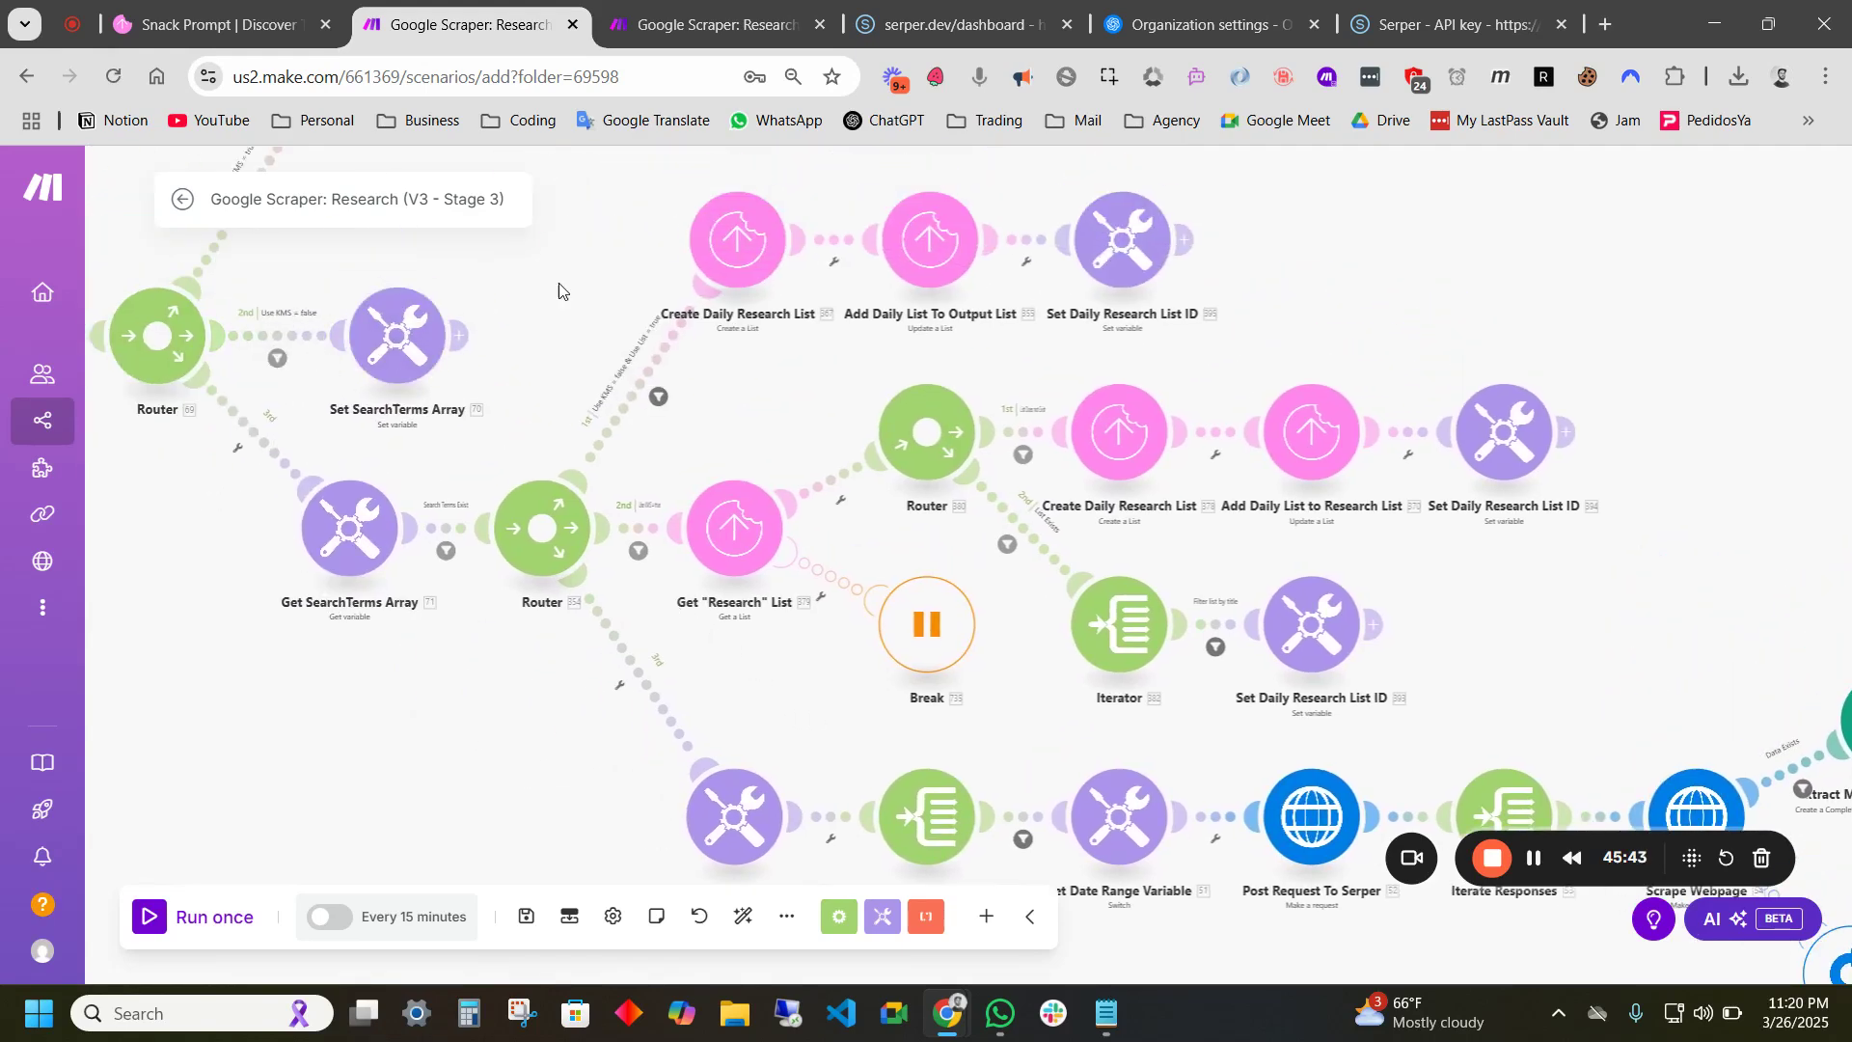
left_click_drag(315, 350, 302, 545)
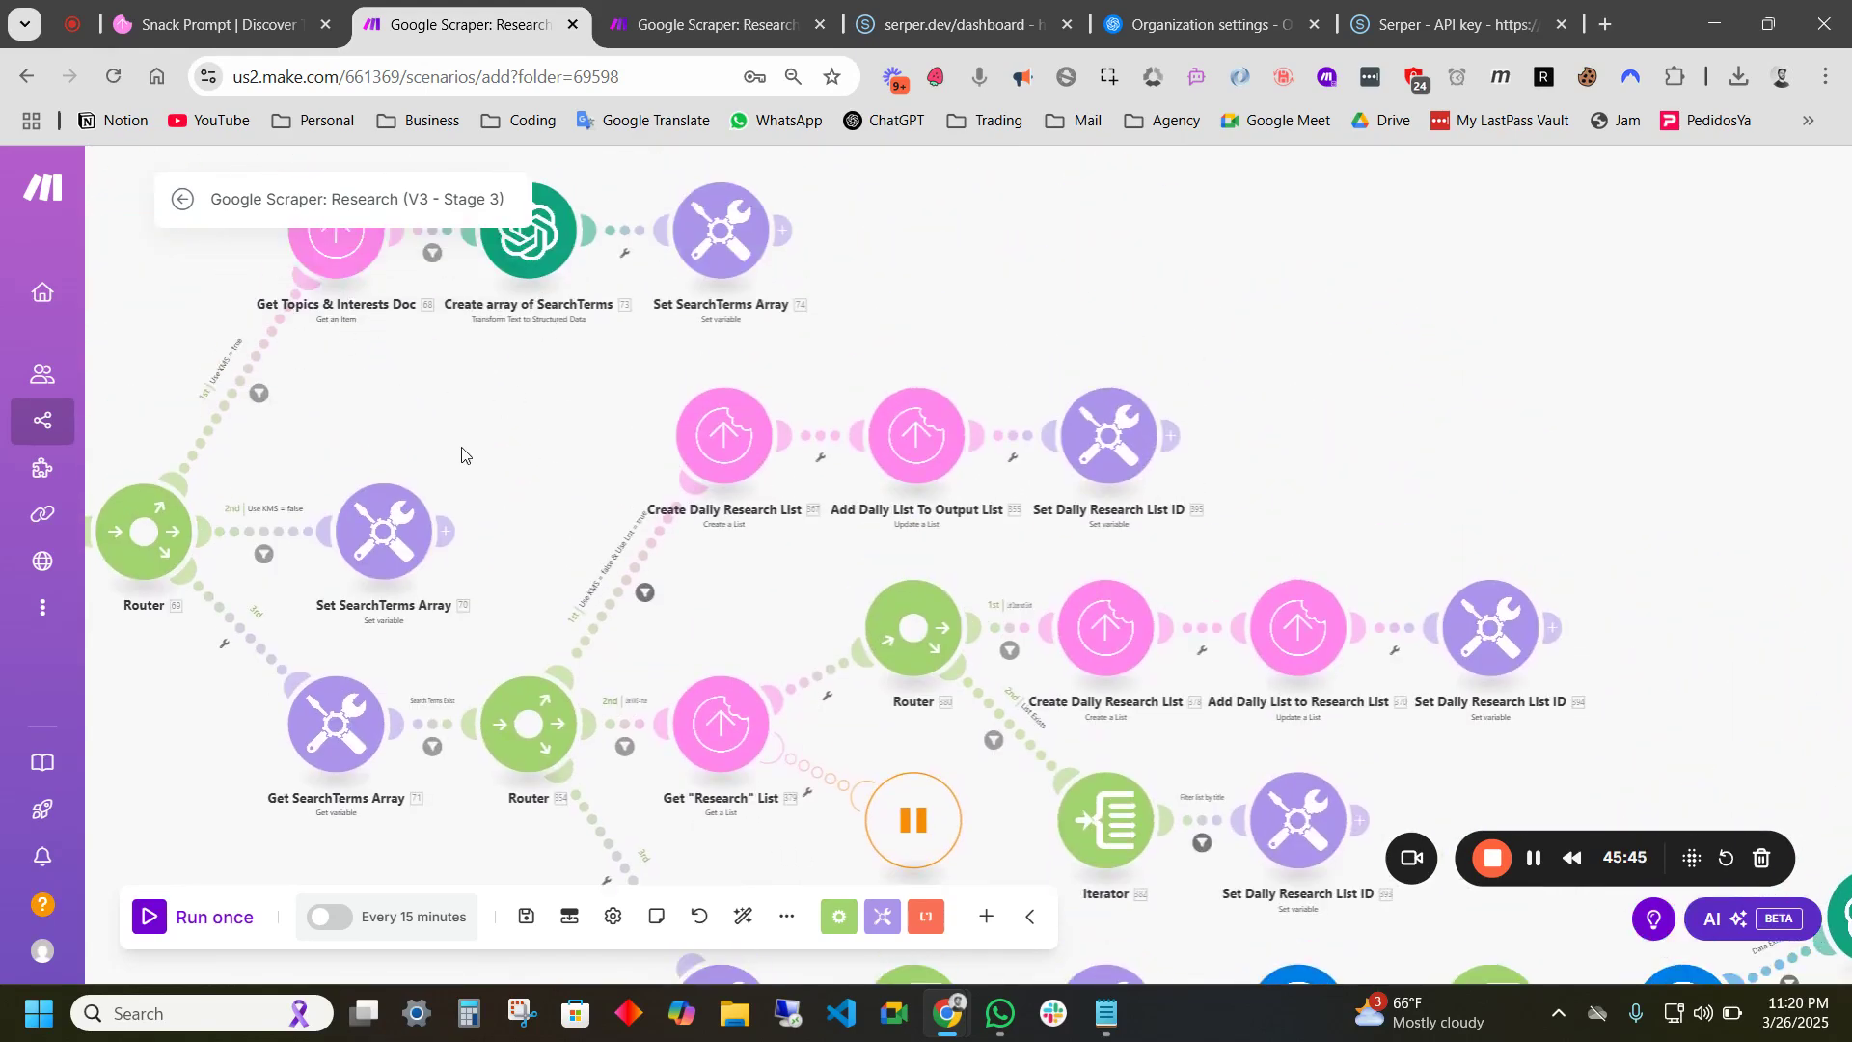
left_click_drag(462, 456, 596, 314)
left_click_drag(652, 447, 688, 354)
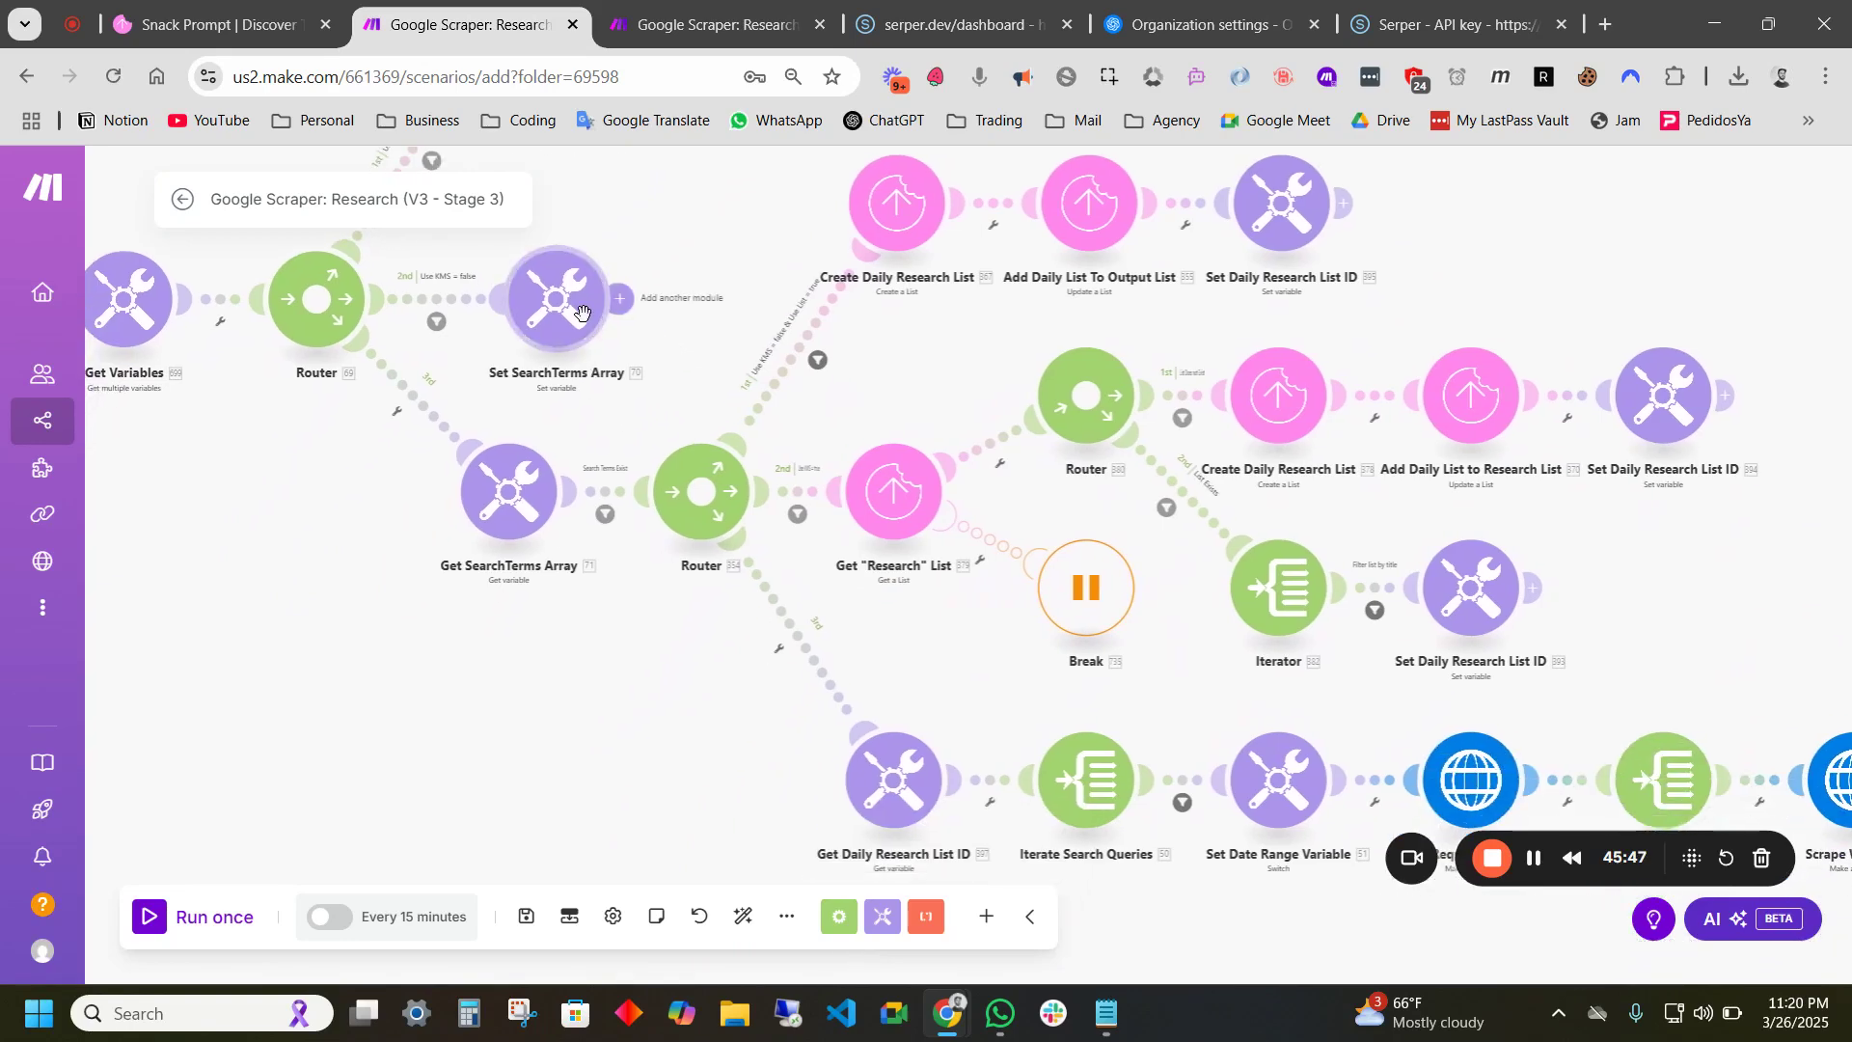
left_click_drag(1005, 684, 696, 433)
scroll(931, 632, "up", 2)
left_click_drag(1104, 681, 850, 685)
left_click_drag(990, 706, 682, 691)
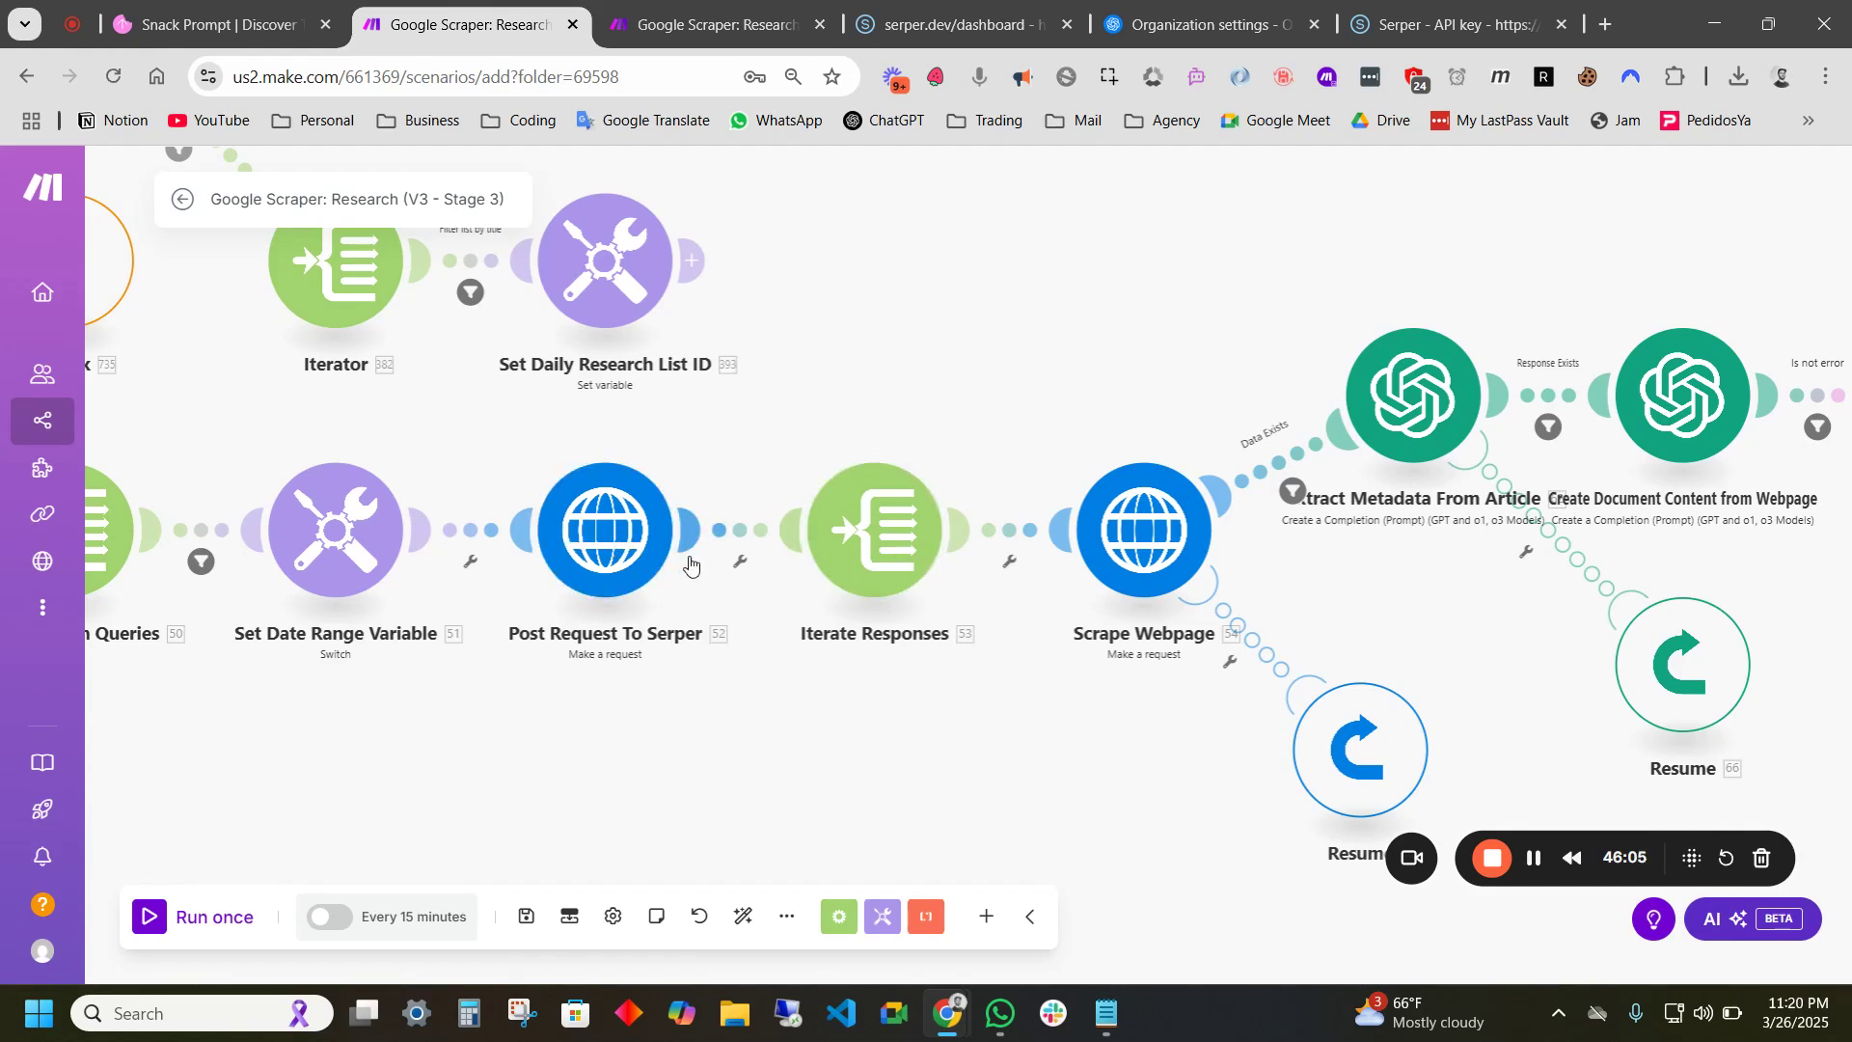
left_click_drag(908, 709, 749, 687)
left_click_drag(918, 633, 810, 705)
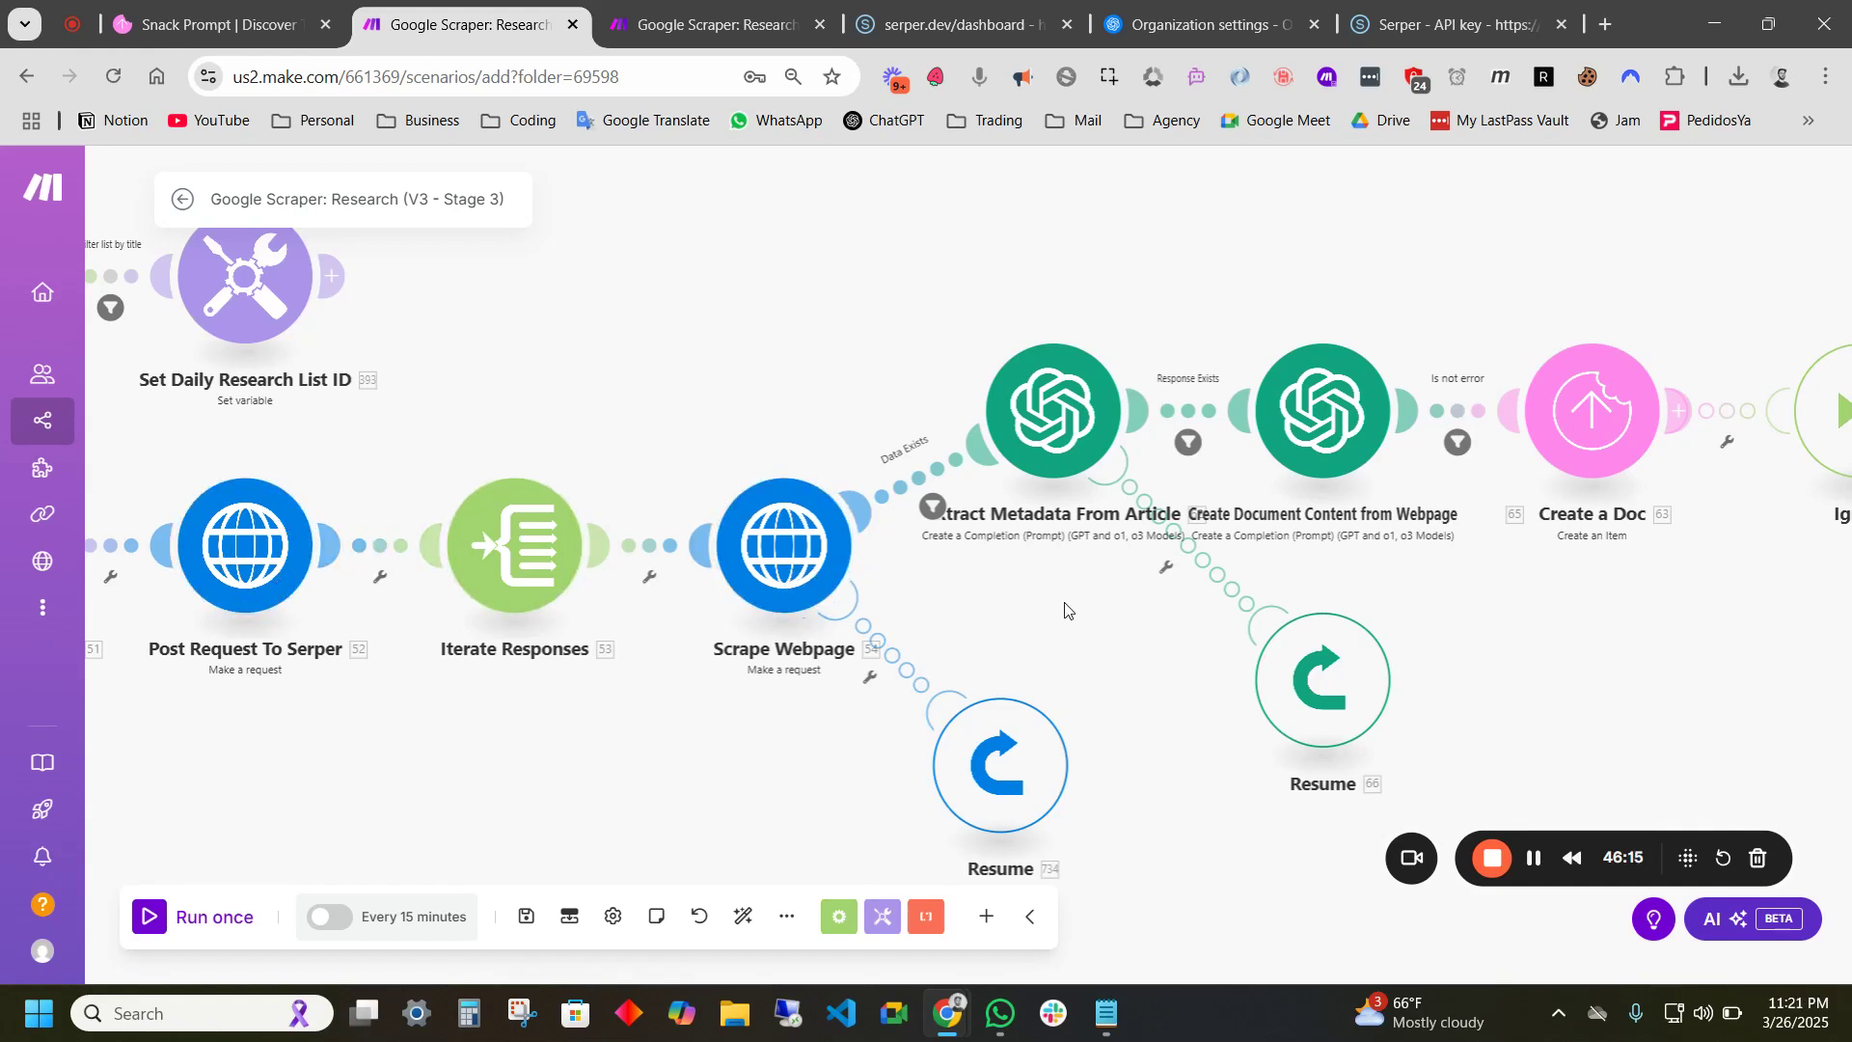
left_click_drag(946, 590, 795, 641)
left_click_drag(547, 495, 784, 352)
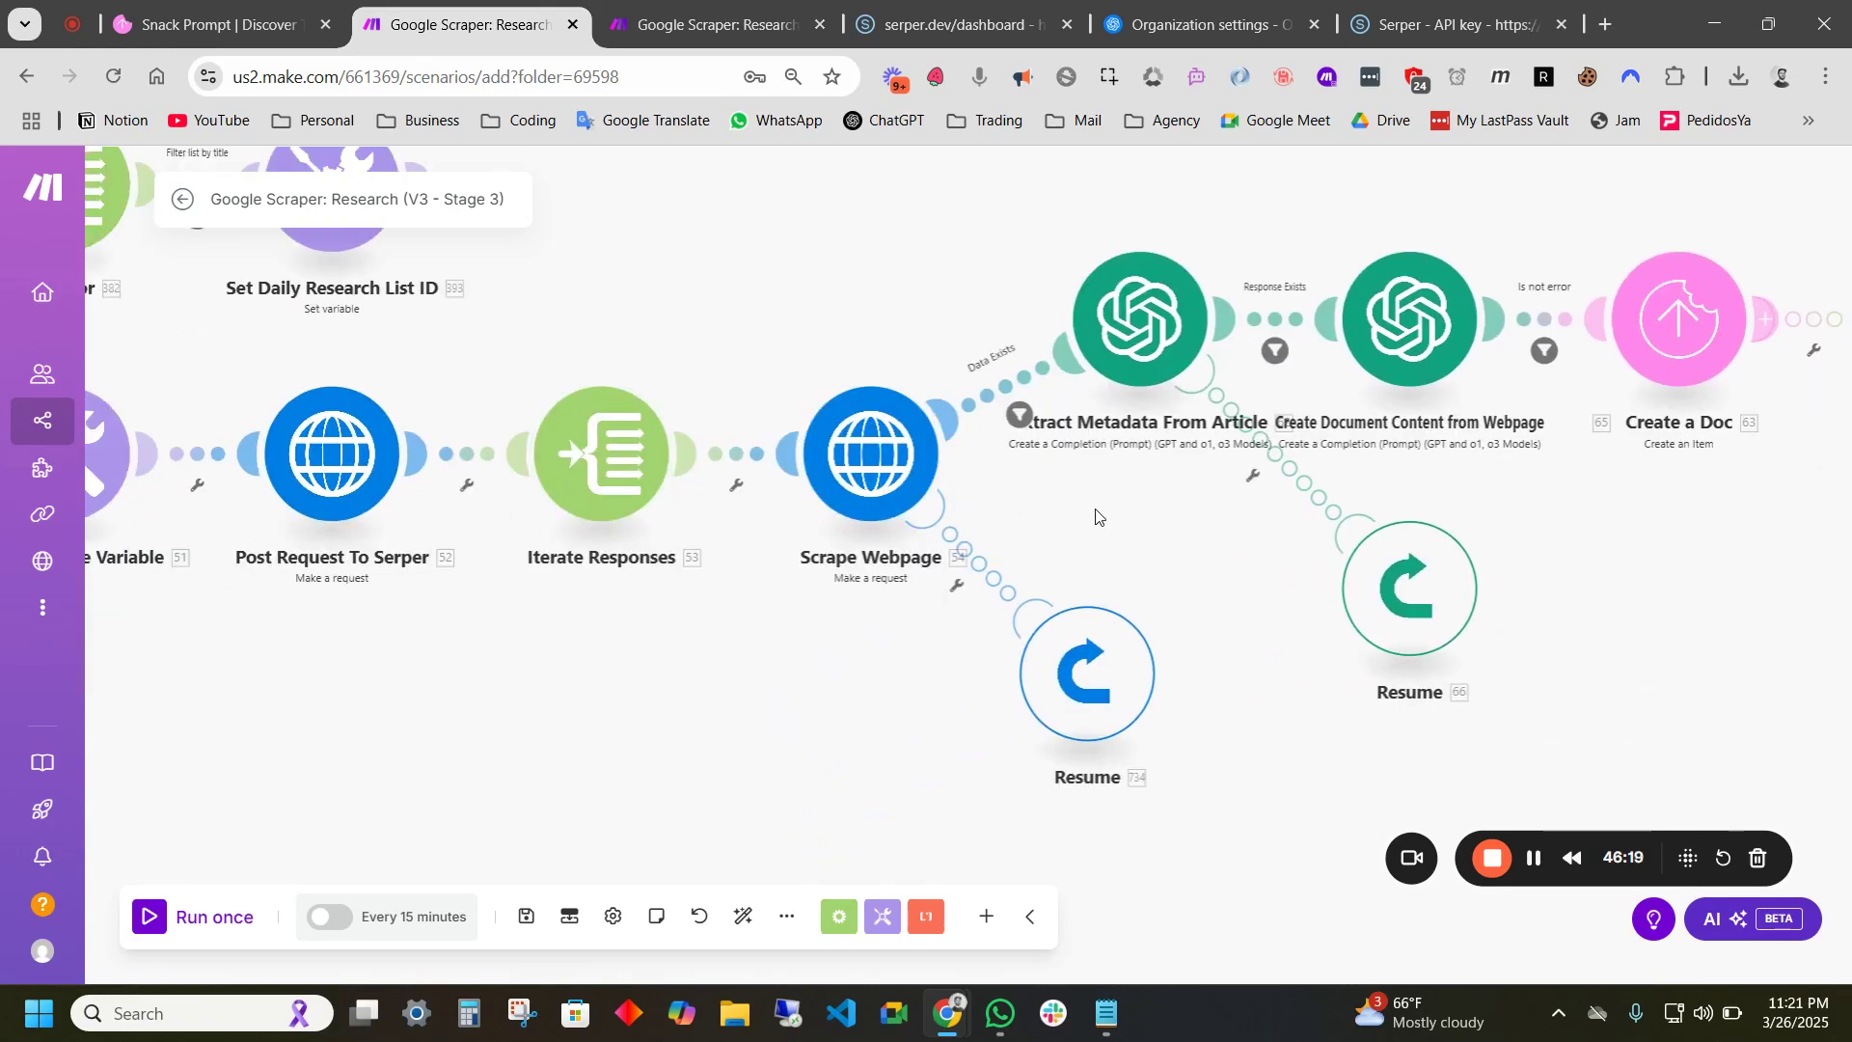
left_click_drag(1104, 525, 931, 577)
left_click_drag(771, 485, 559, 580)
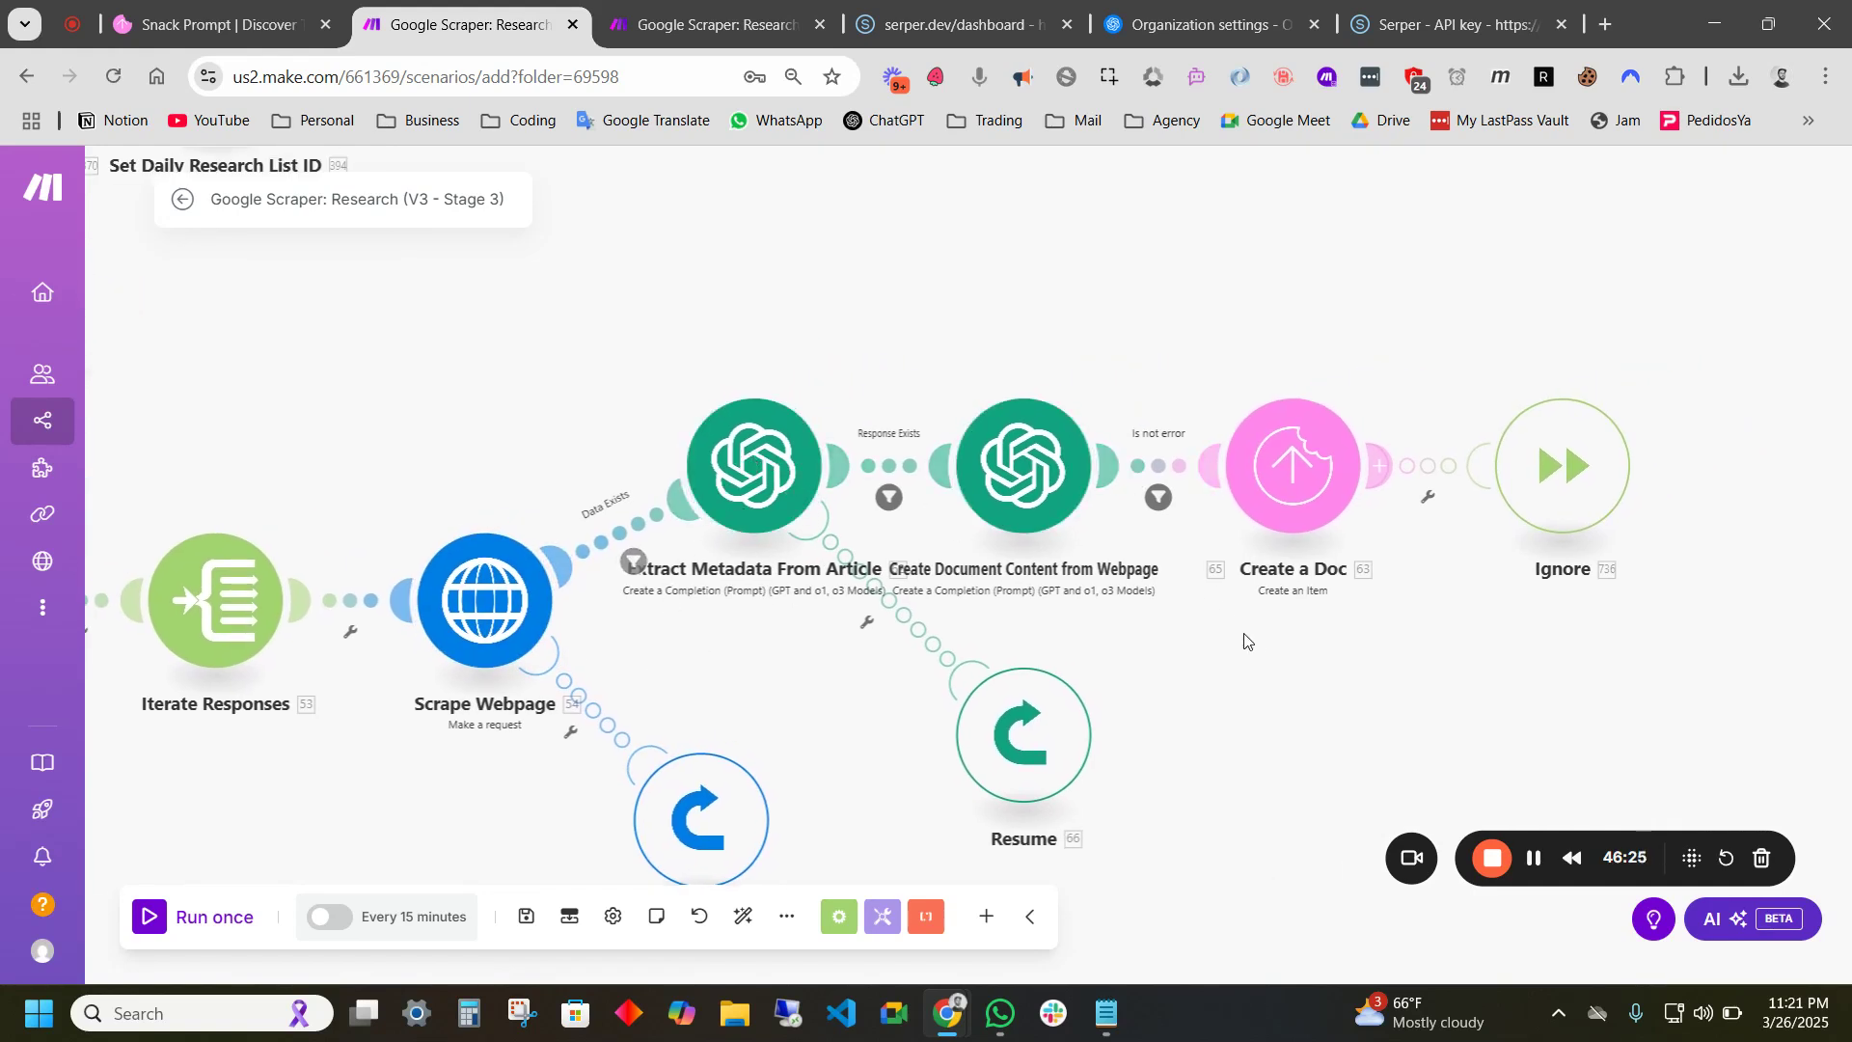
scroll(1099, 642, "down", 2)
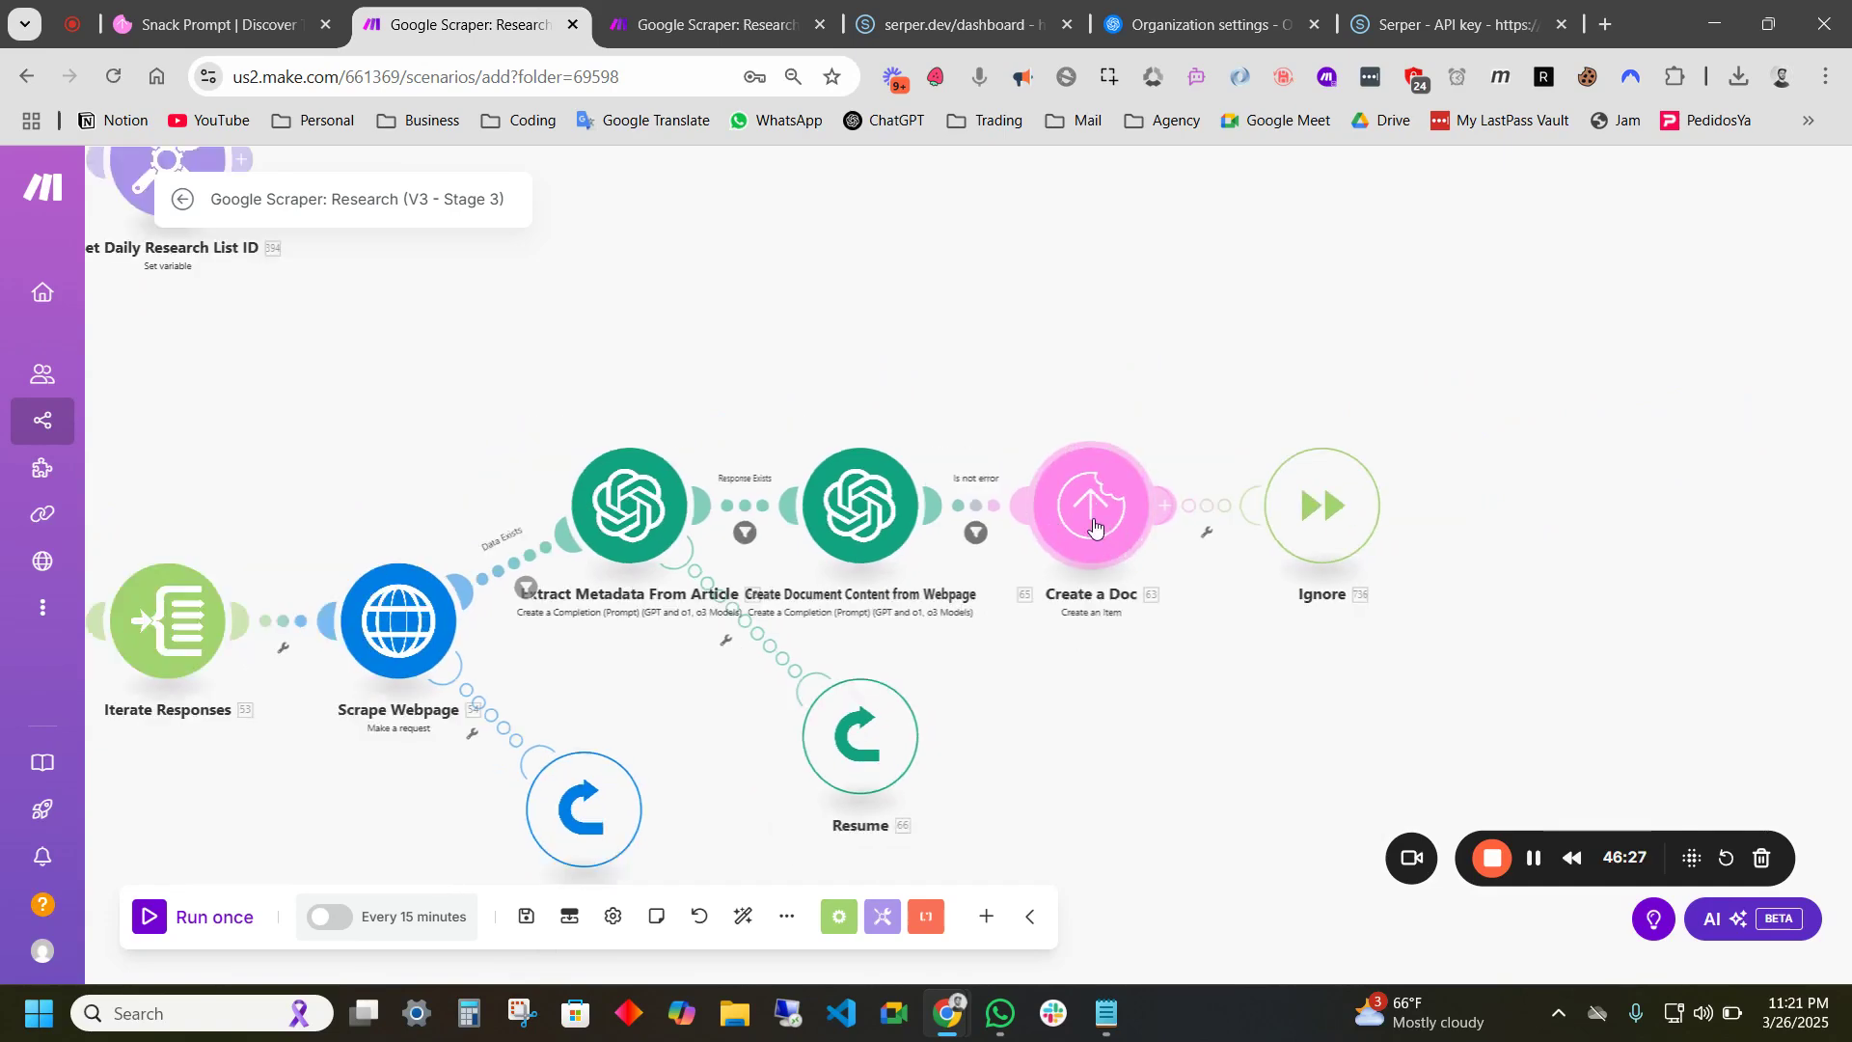
scroll(1094, 525, "down", 5)
- Zoom out to fit the whole Stage 3 scenario and save it
scroll(1240, 334, "down", 2)
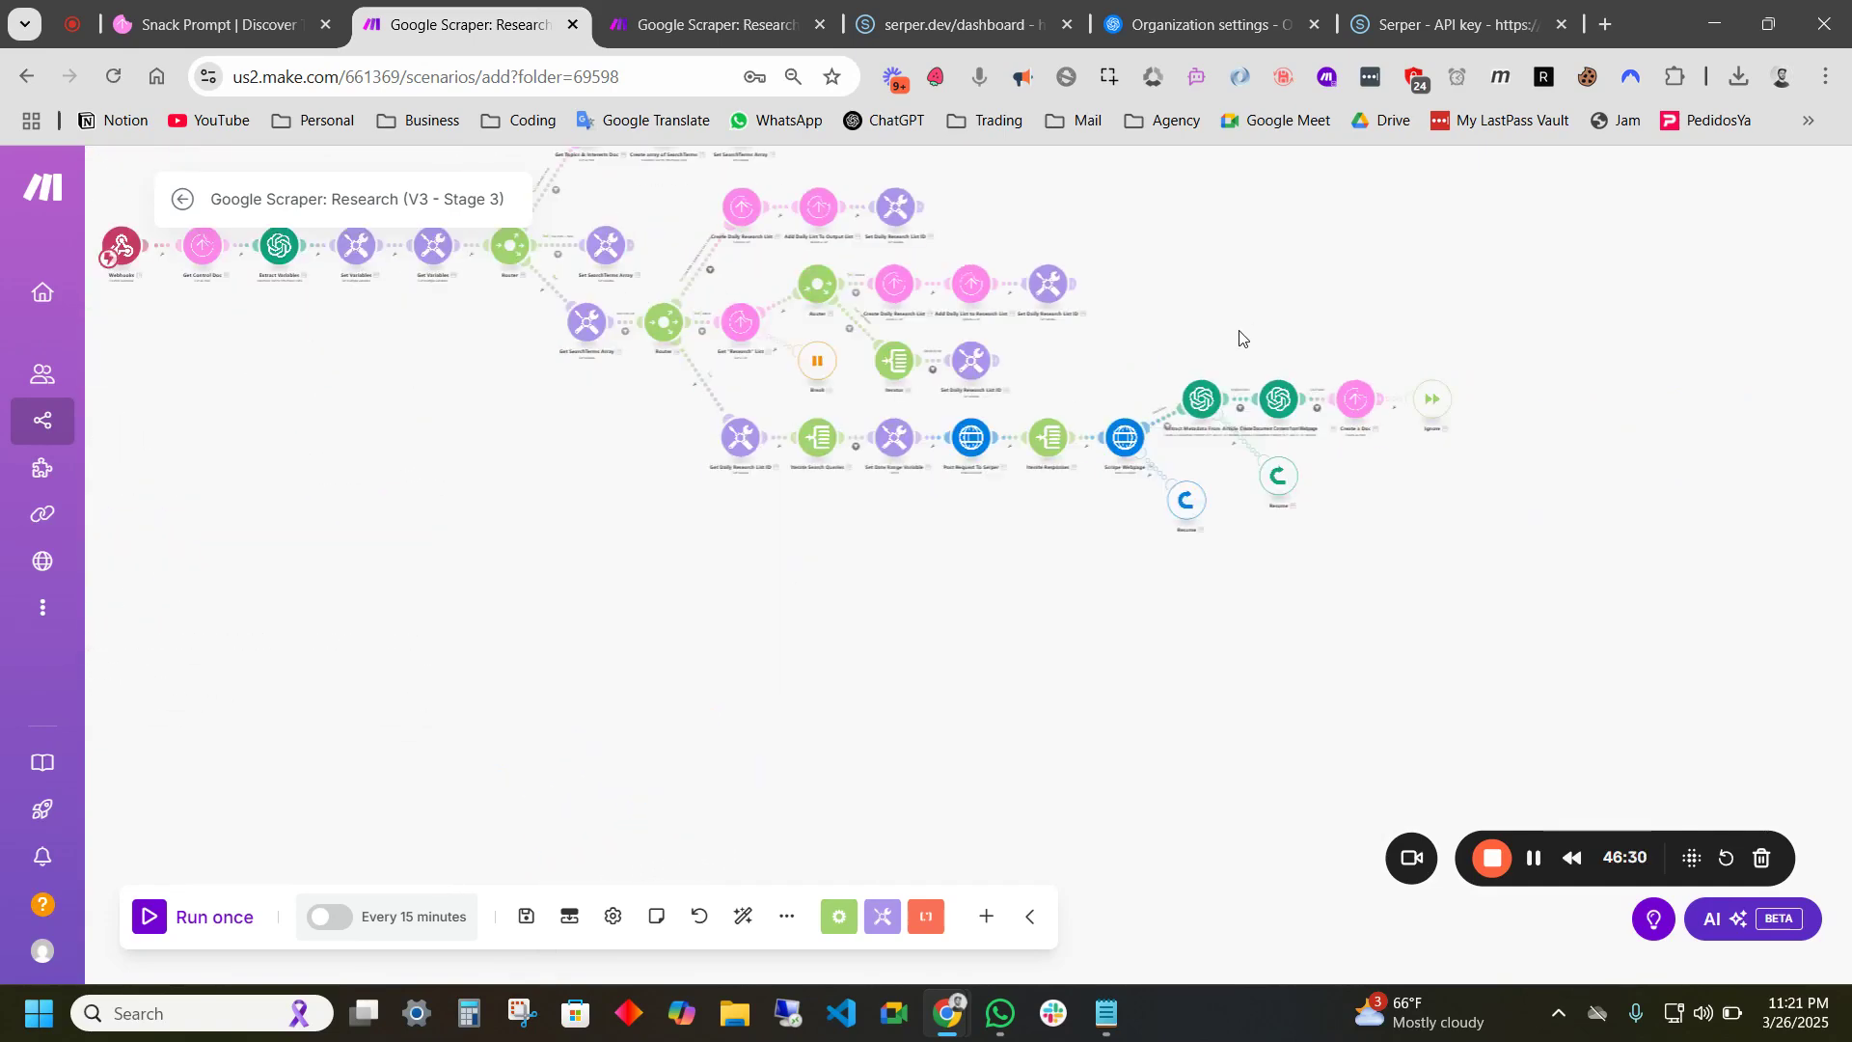
left_click_drag(1165, 315, 1214, 532)
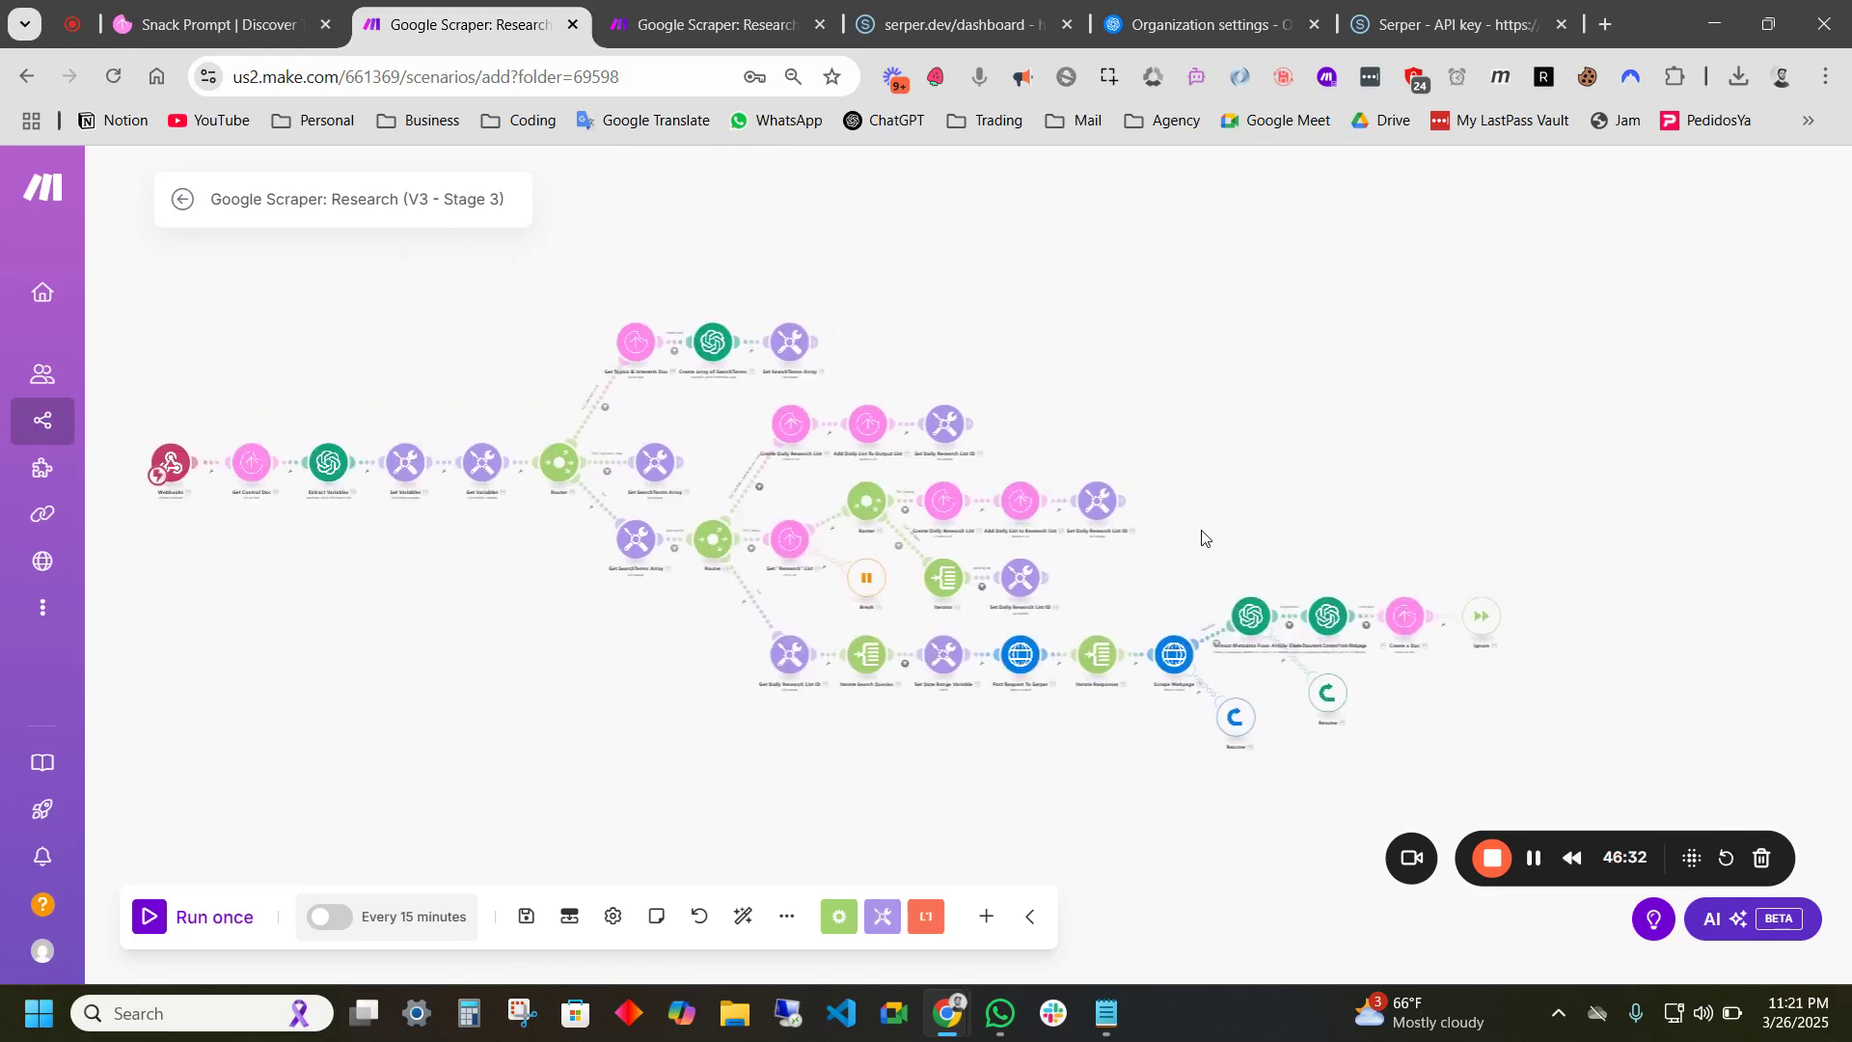
scroll(1082, 523, "up", 2)
scroll(1342, 577, "down", 1)
left_click_drag(1345, 578, 1416, 477)
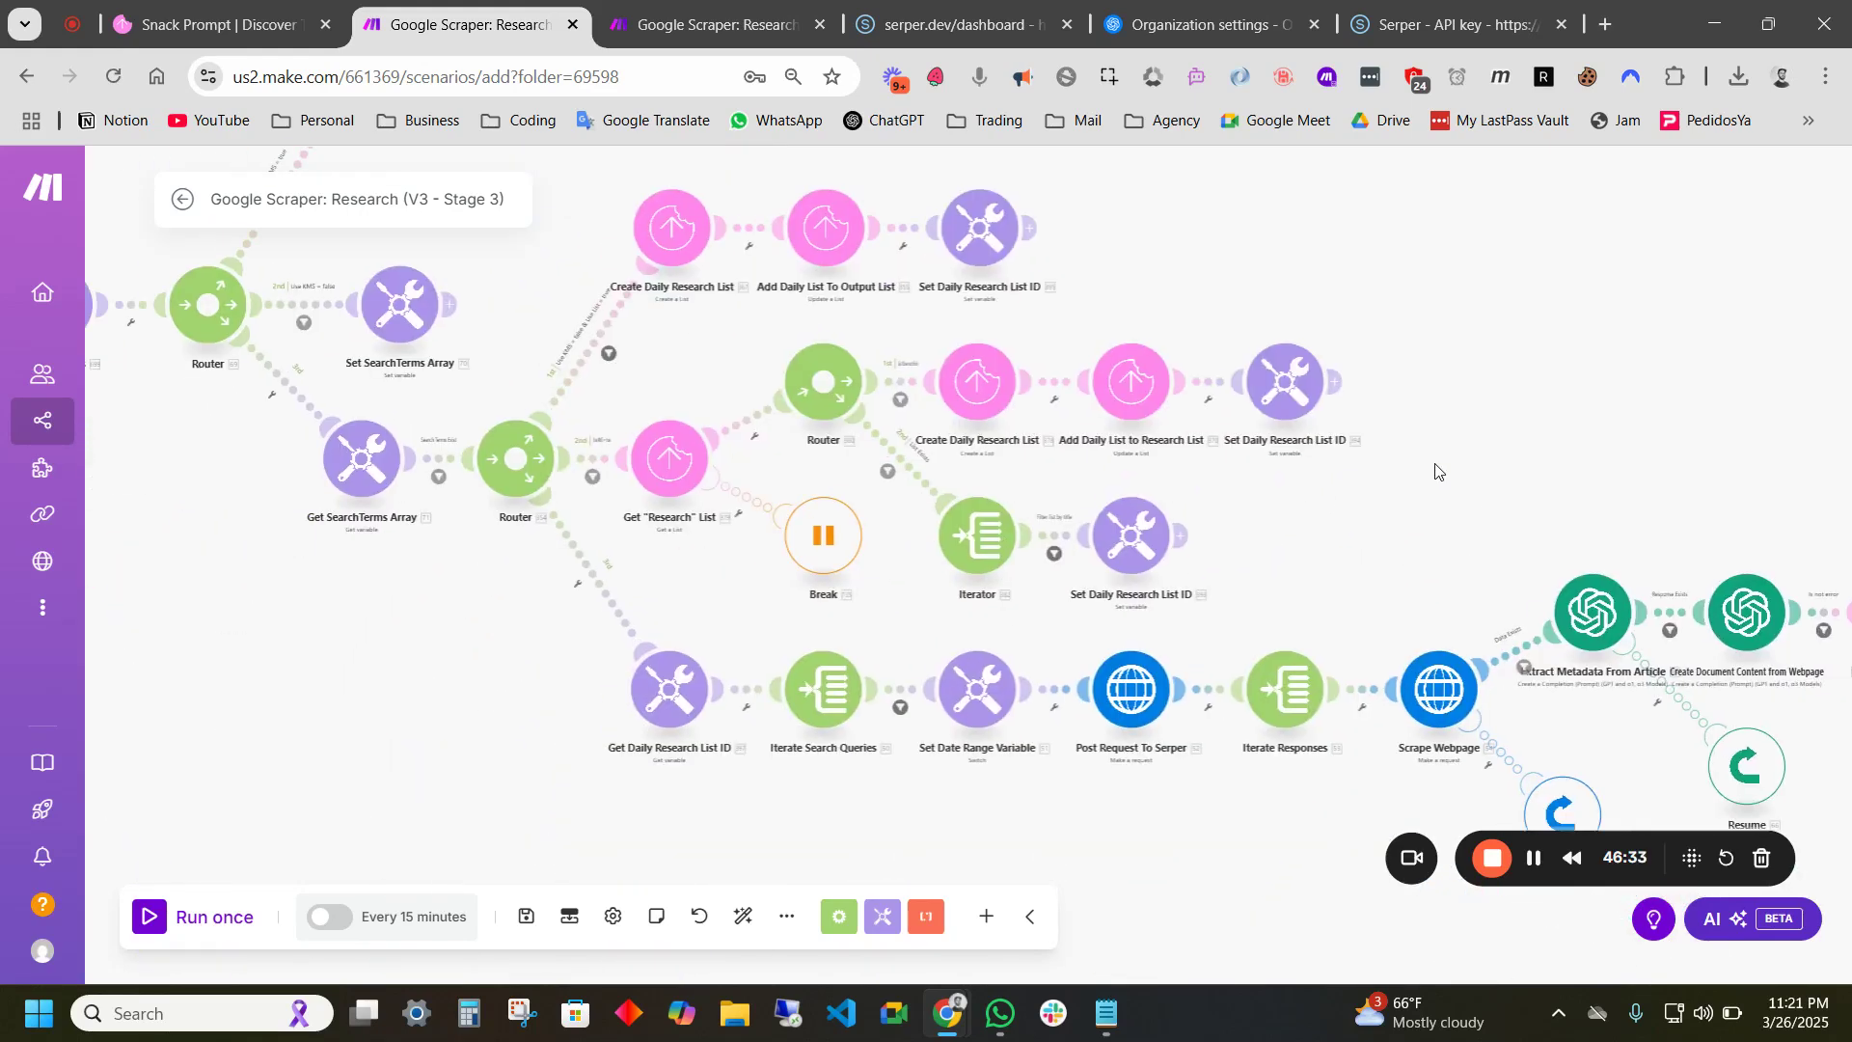
scroll(1416, 477, "down", 2)
left_click_drag(1544, 382, 1418, 493)
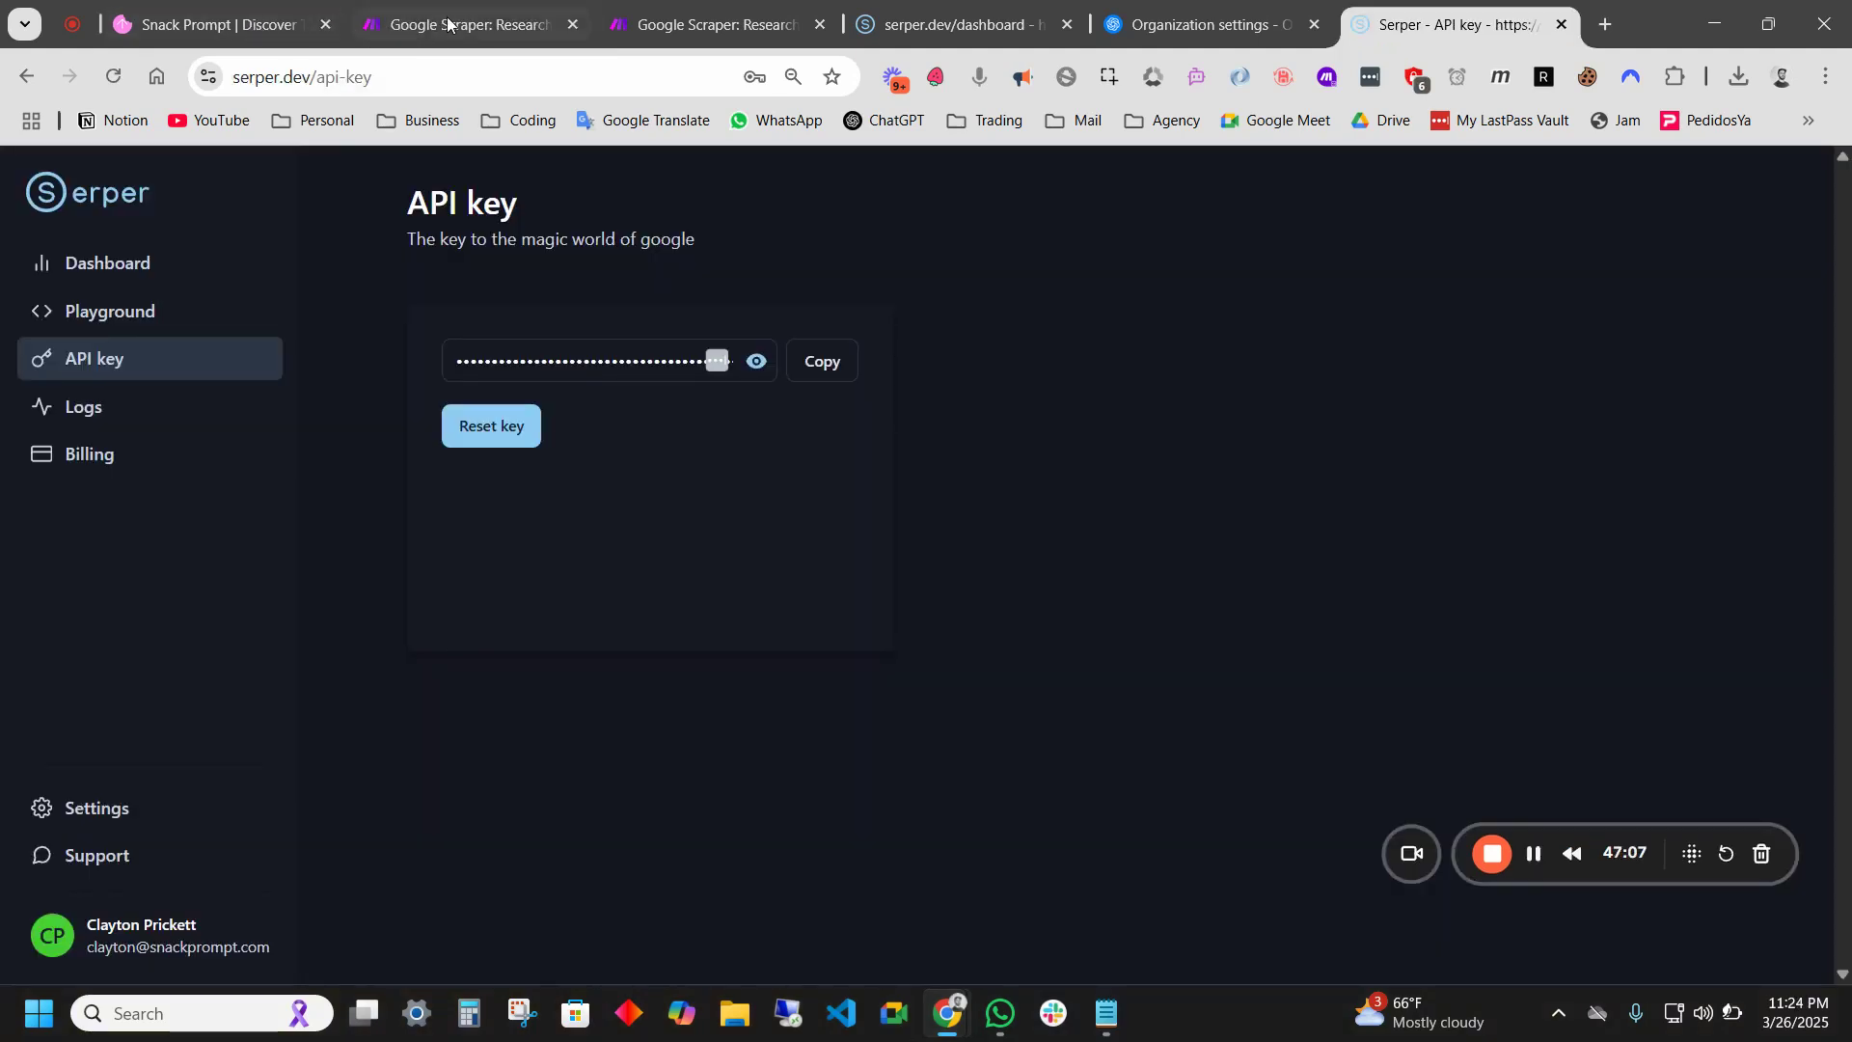
left_click(449, 24)
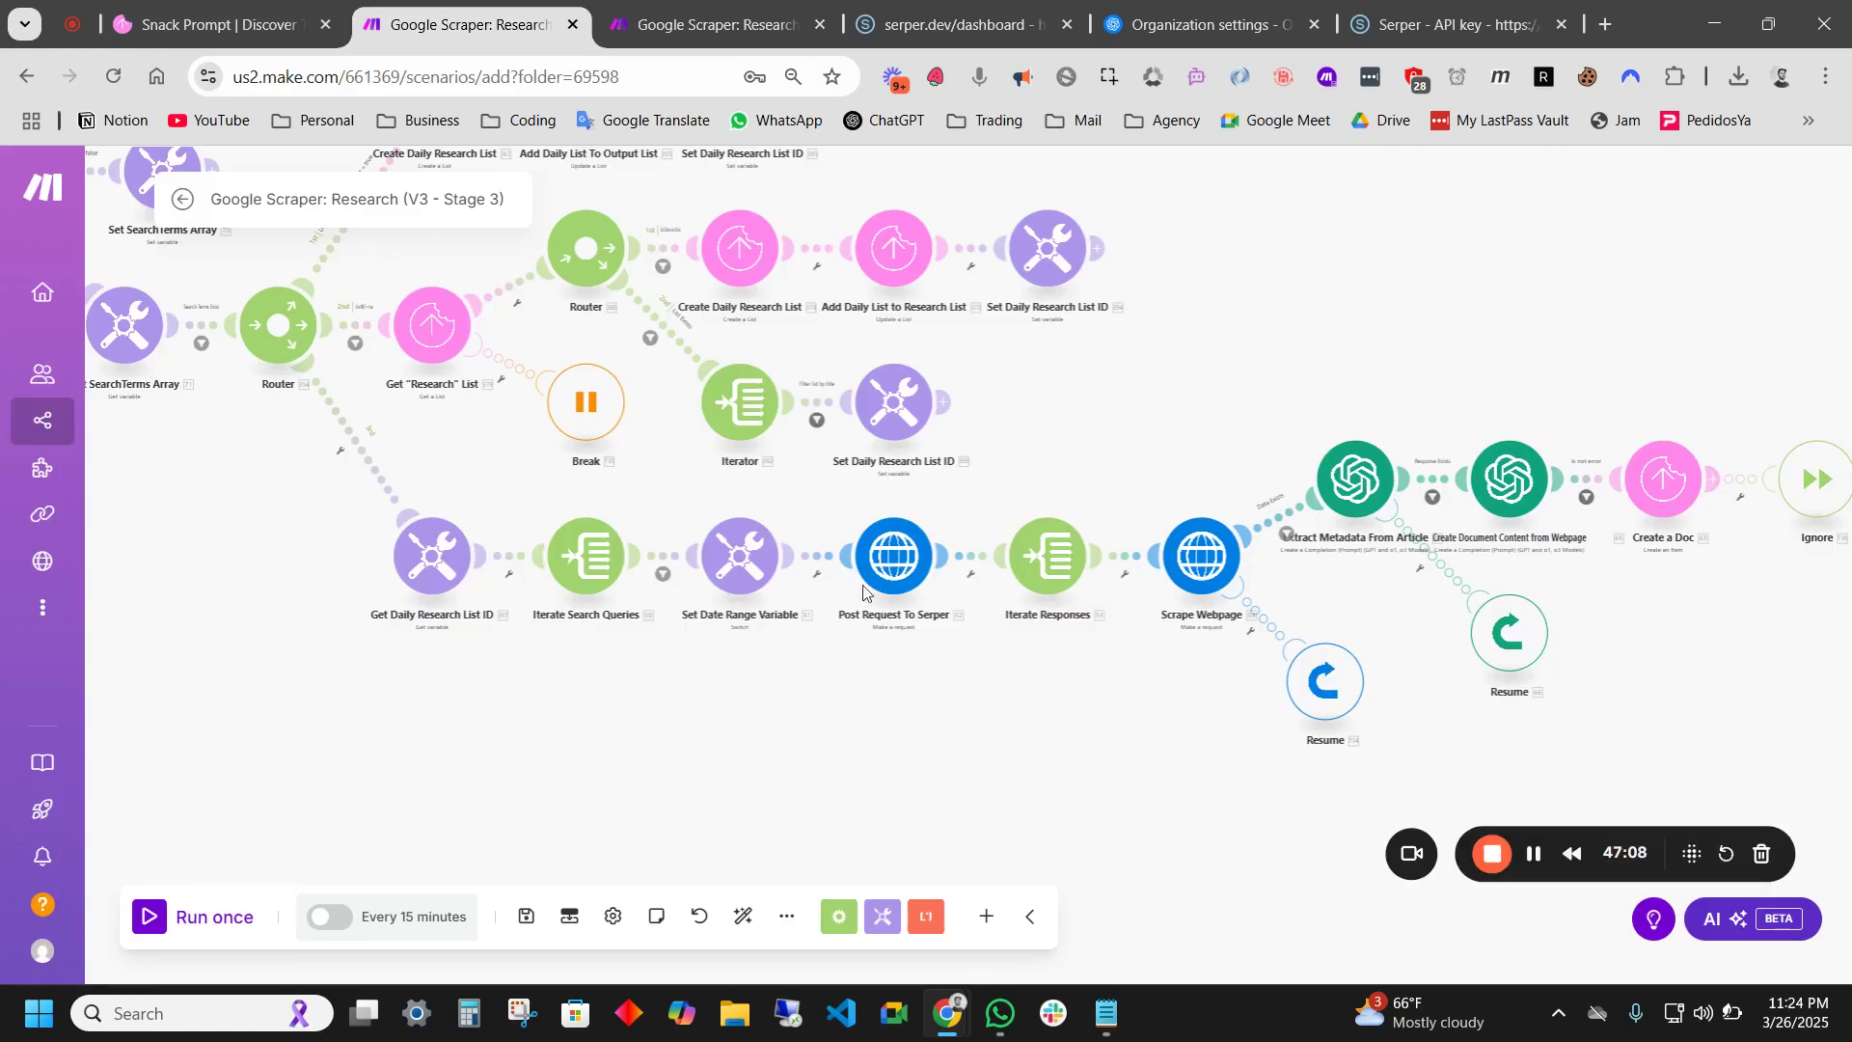
left_click(521, 919)
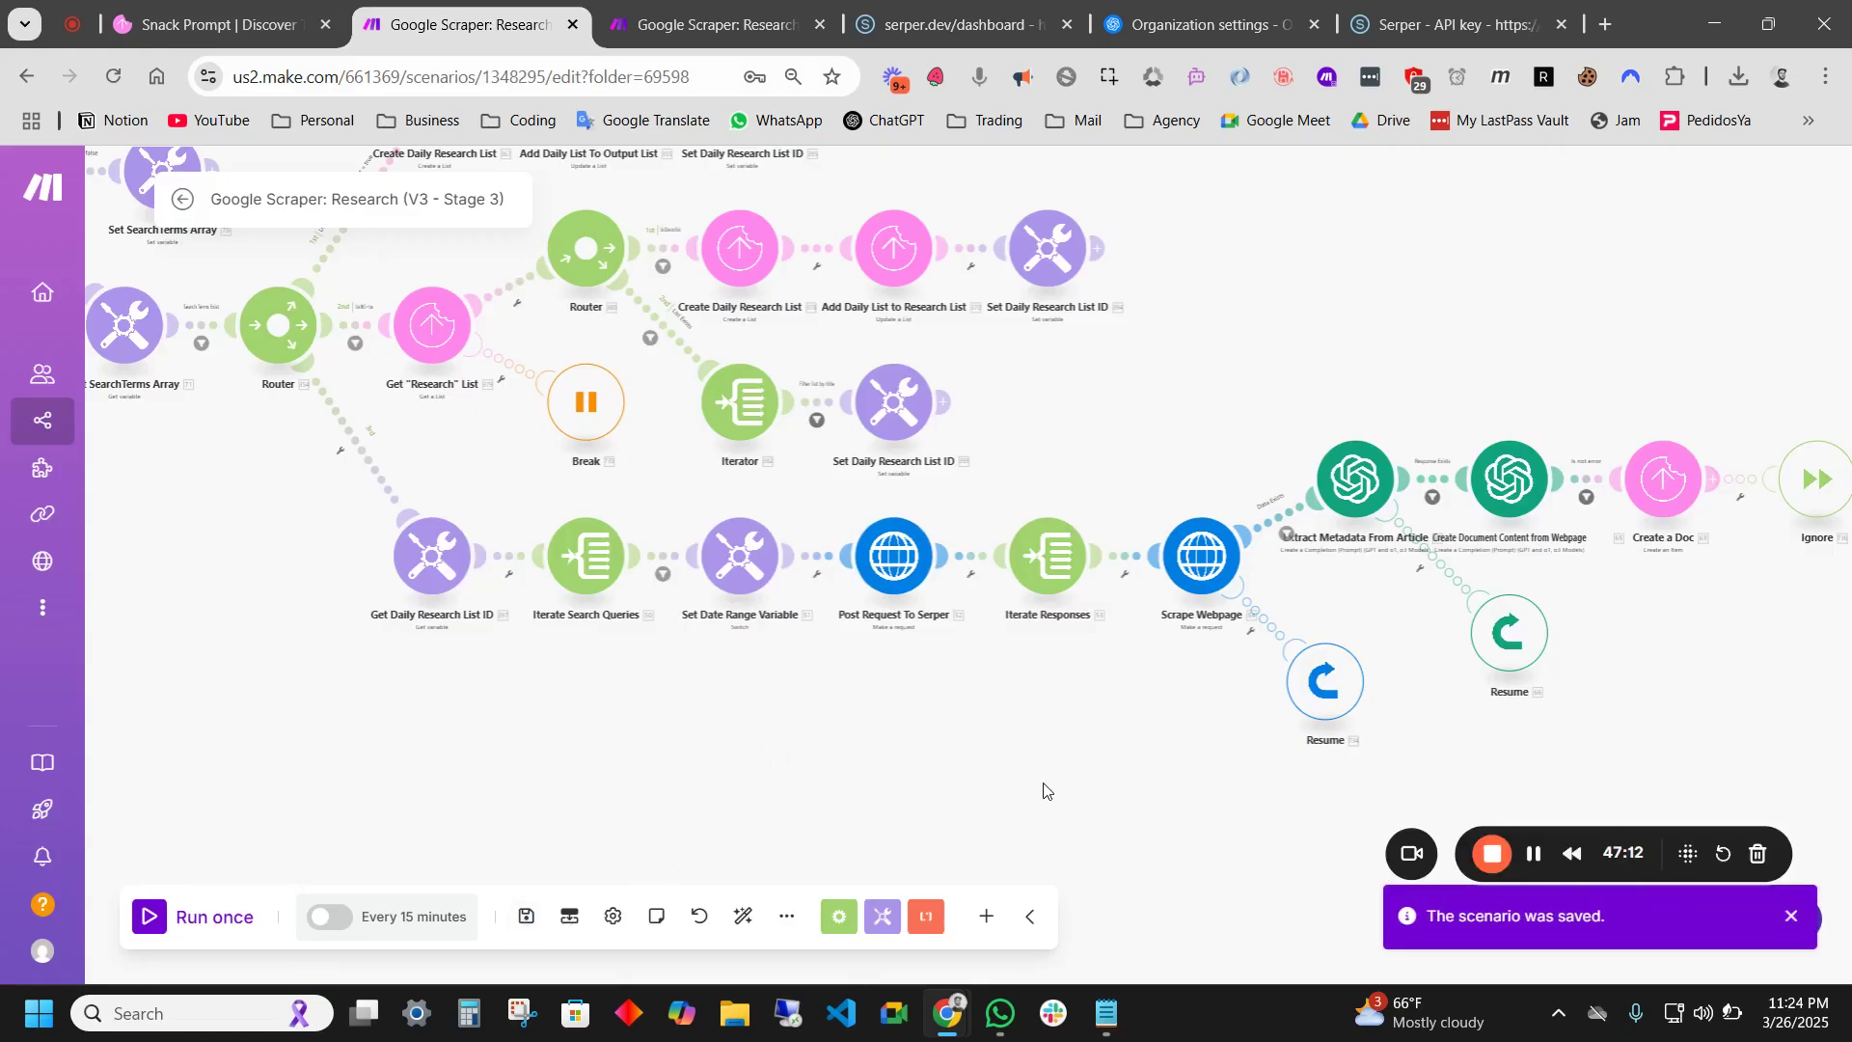
- Schedule the scenario to run Immediately as data arrives and activate it
scroll(934, 822, "down", 3)
left_click(405, 916)
left_click(454, 634)
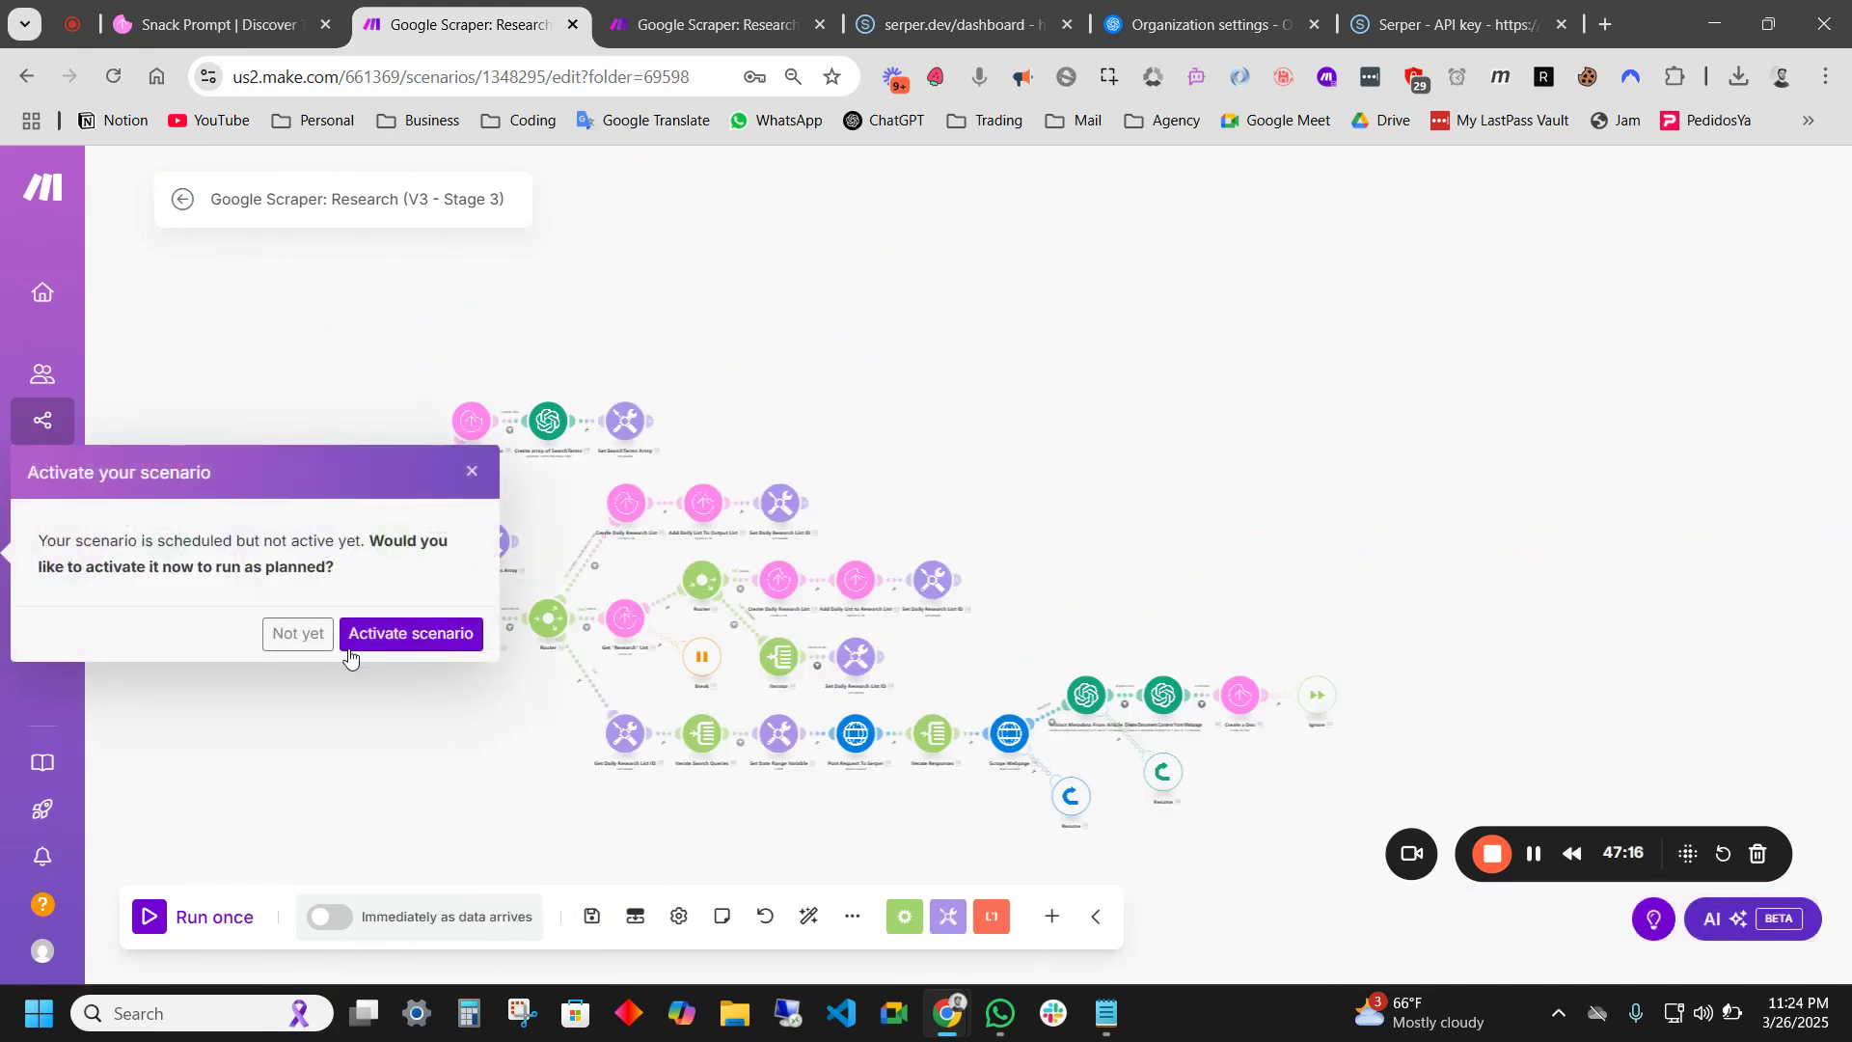
left_click(415, 641)
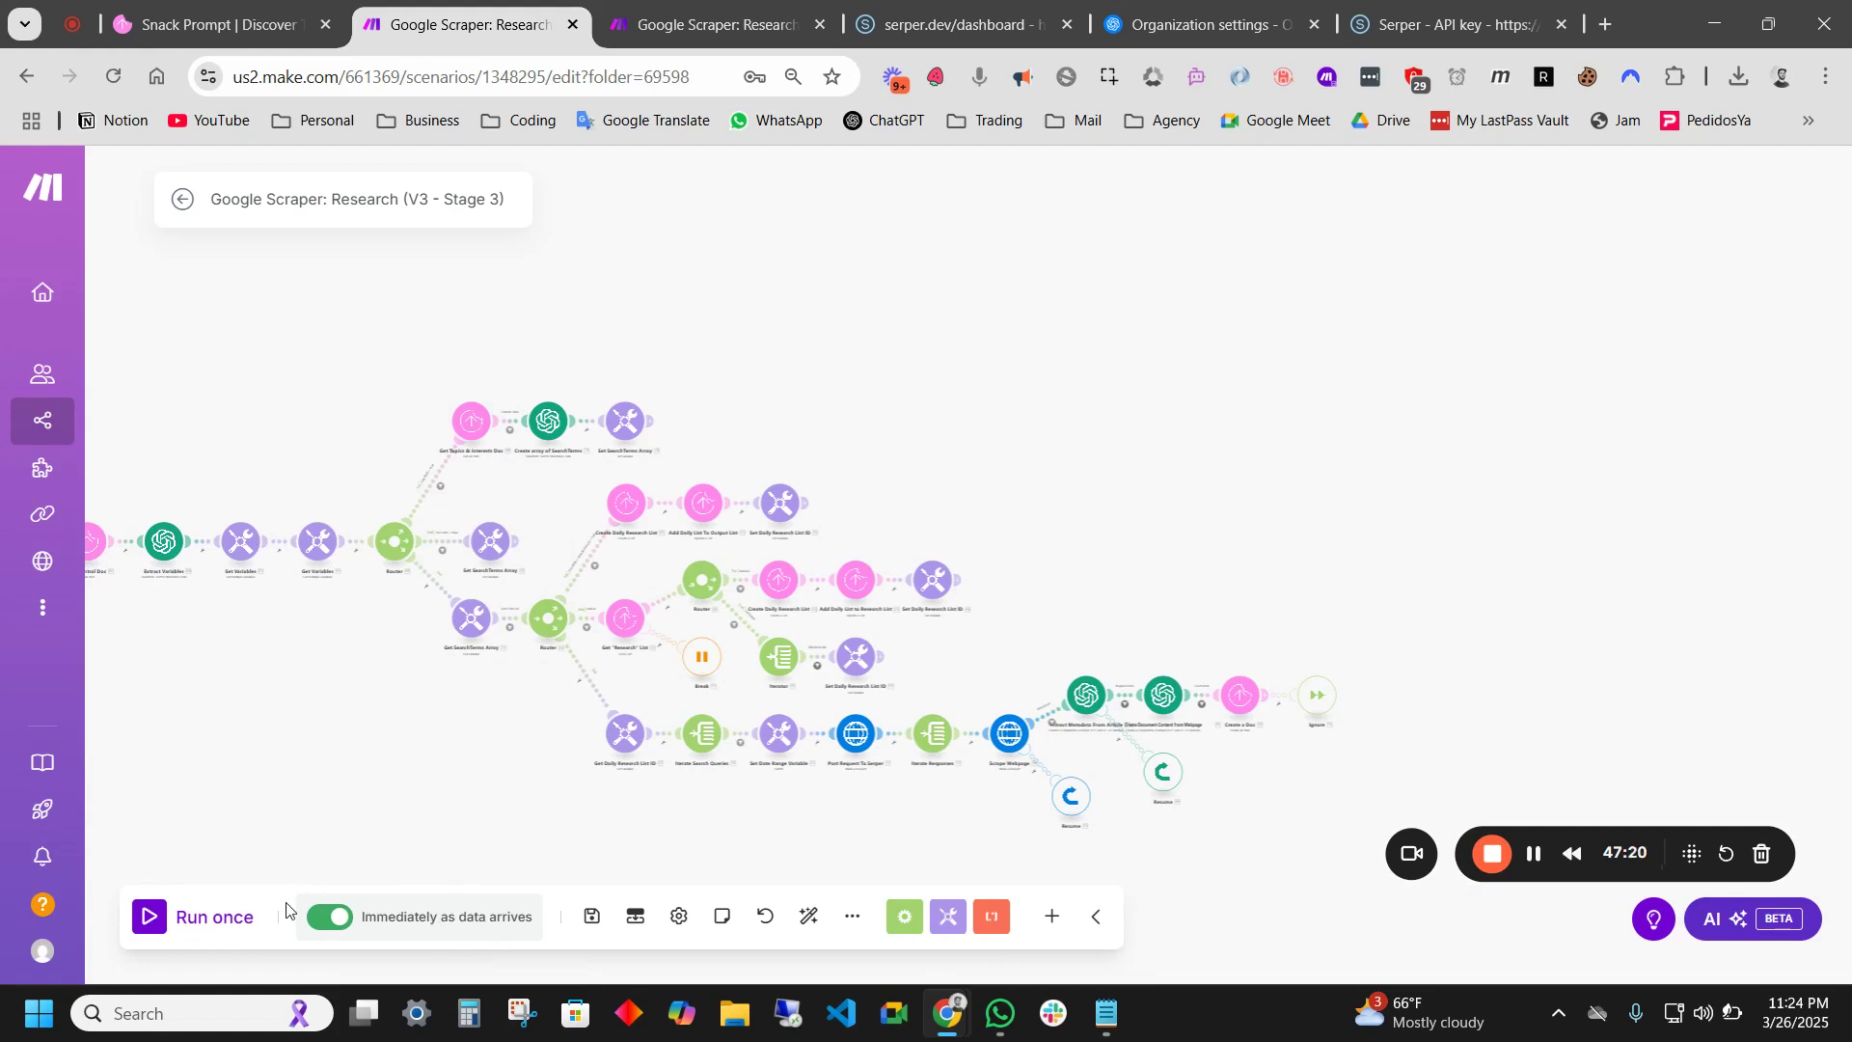
left_click_drag(223, 221, 417, 285)
scroll(206, 492, "up", 3)
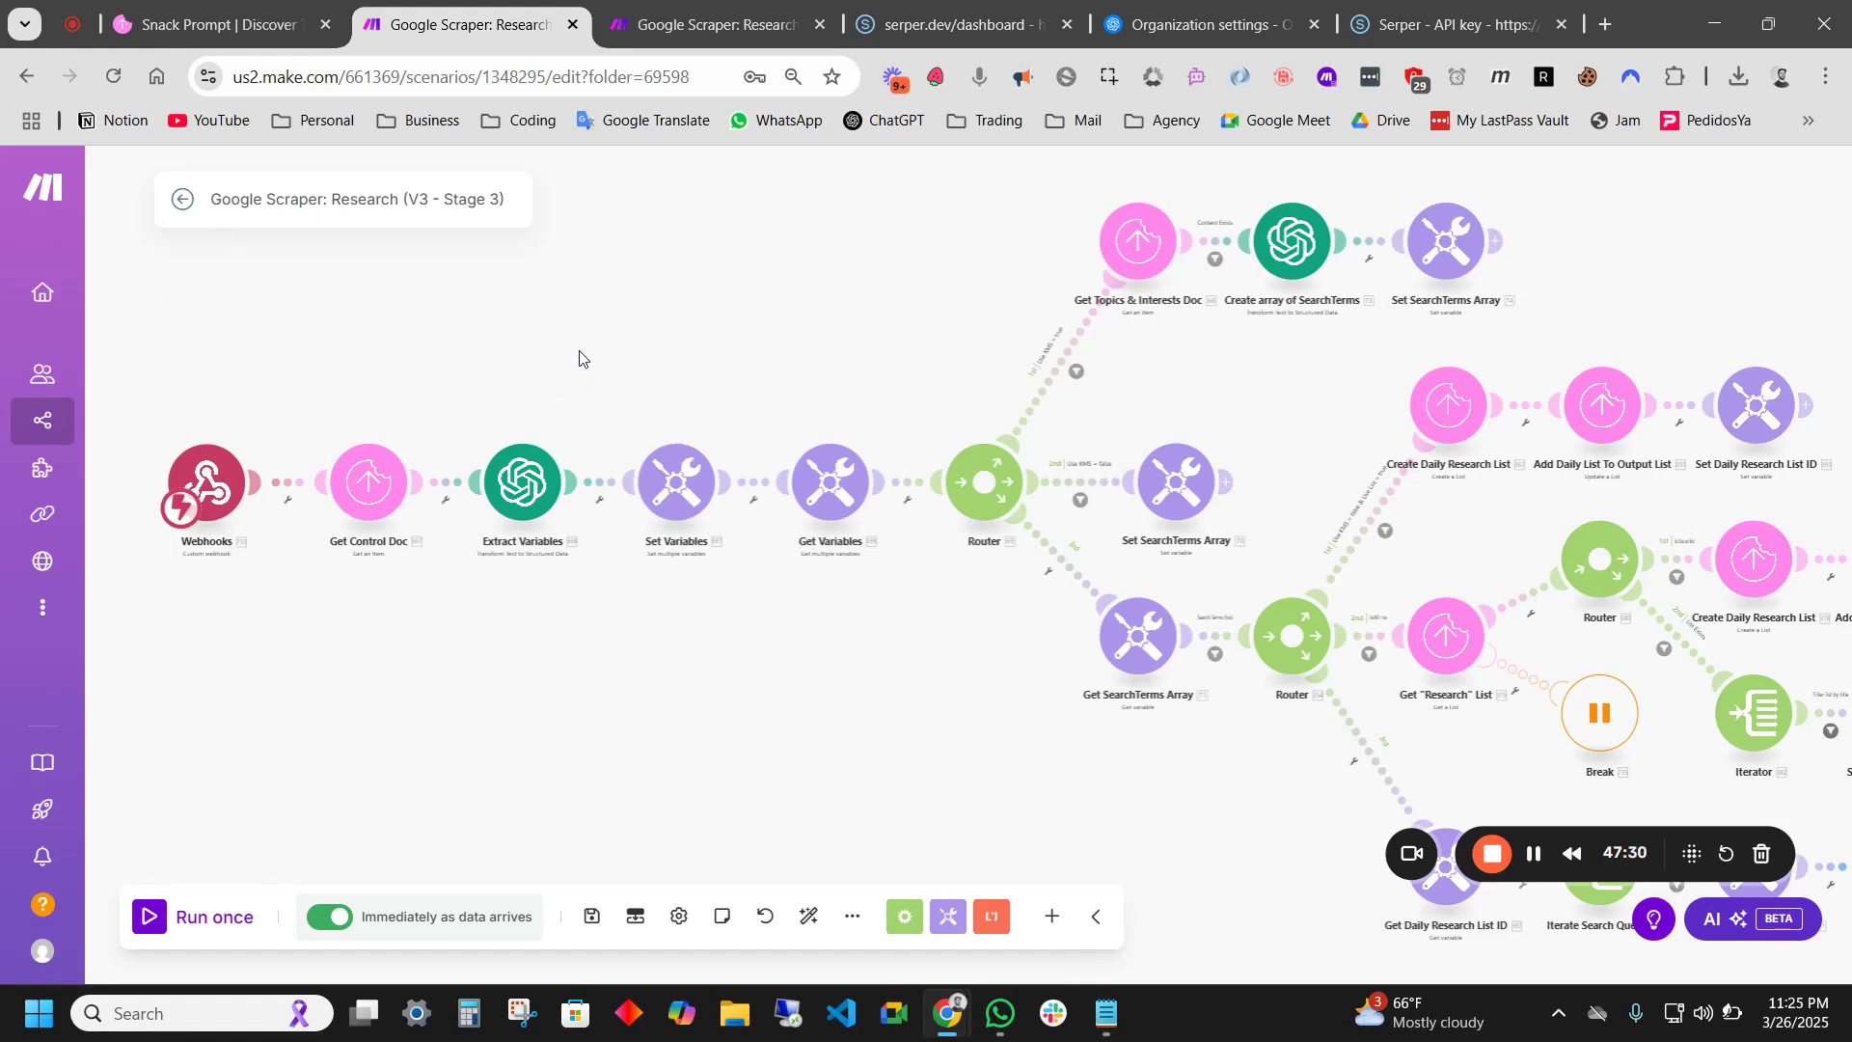
scroll(909, 362, "down", 4)
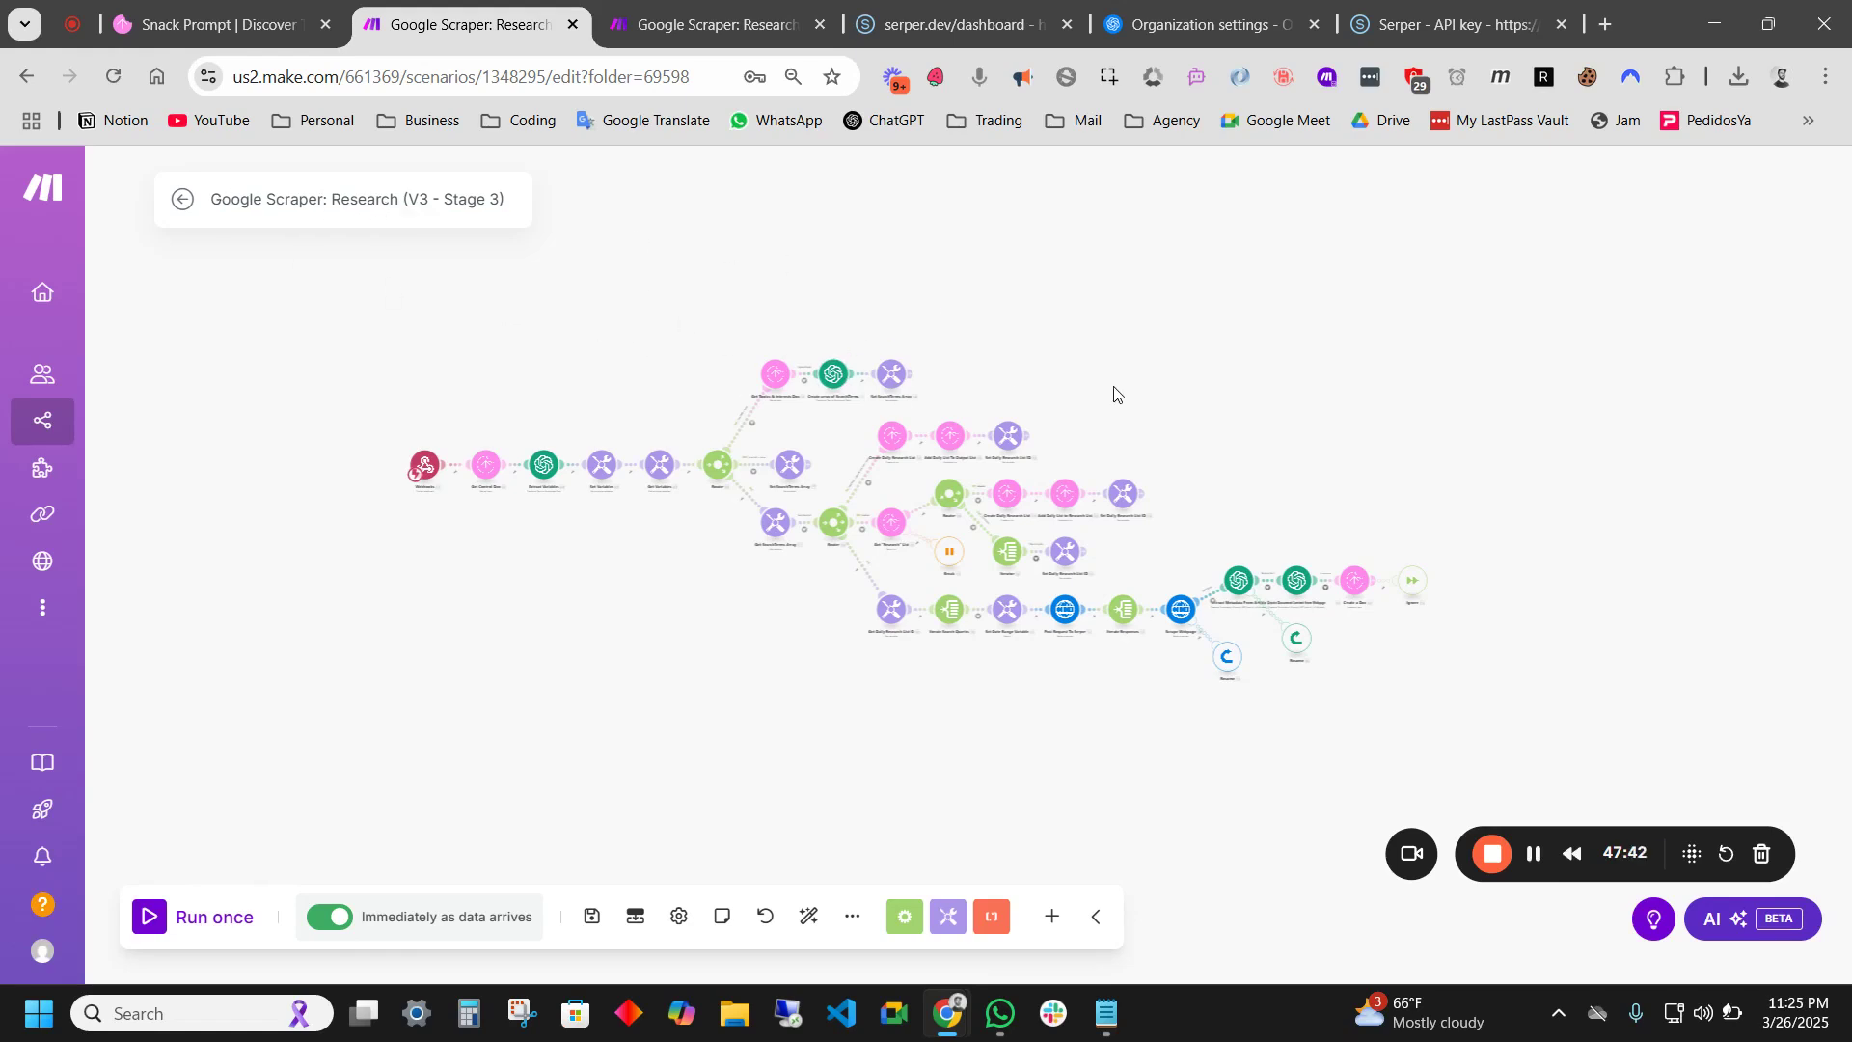
left_click_drag(747, 330, 671, 366)
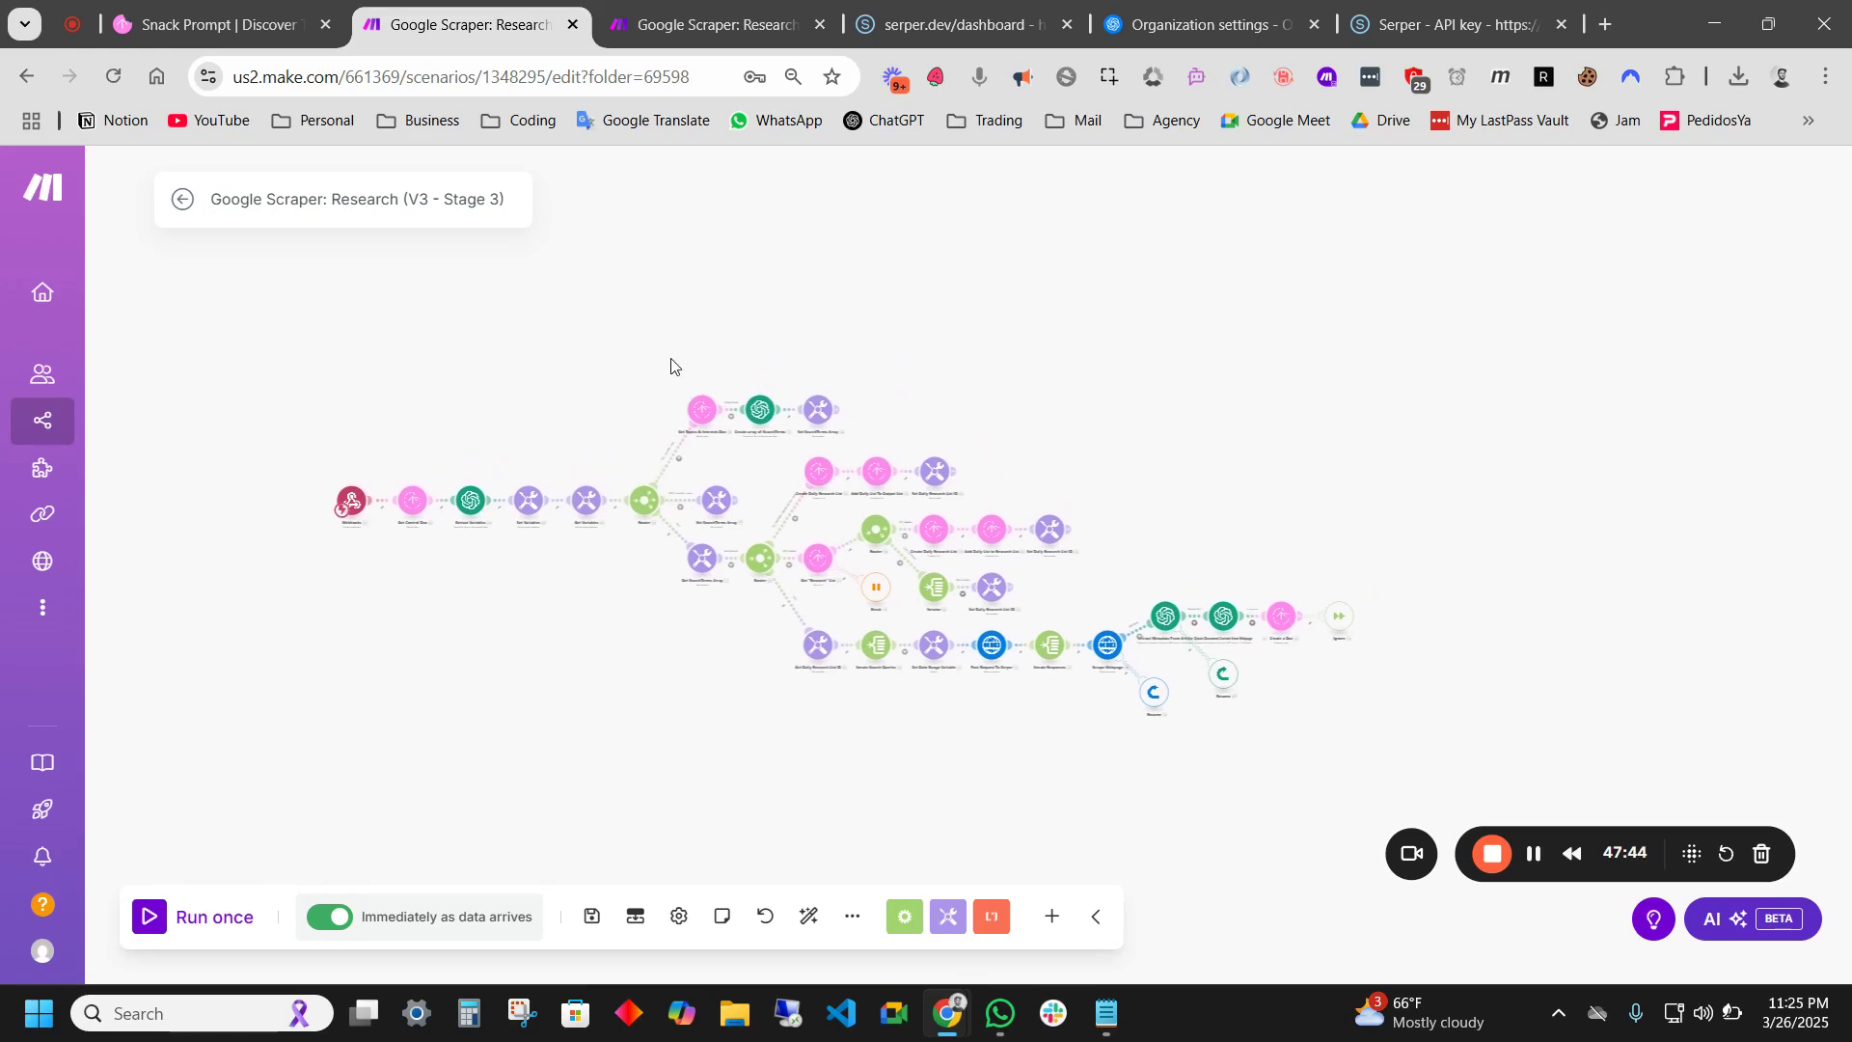
left_click_drag(1088, 420, 1206, 480)
scroll(1161, 415, "up", 5)
scroll(1232, 309, "down", 5)
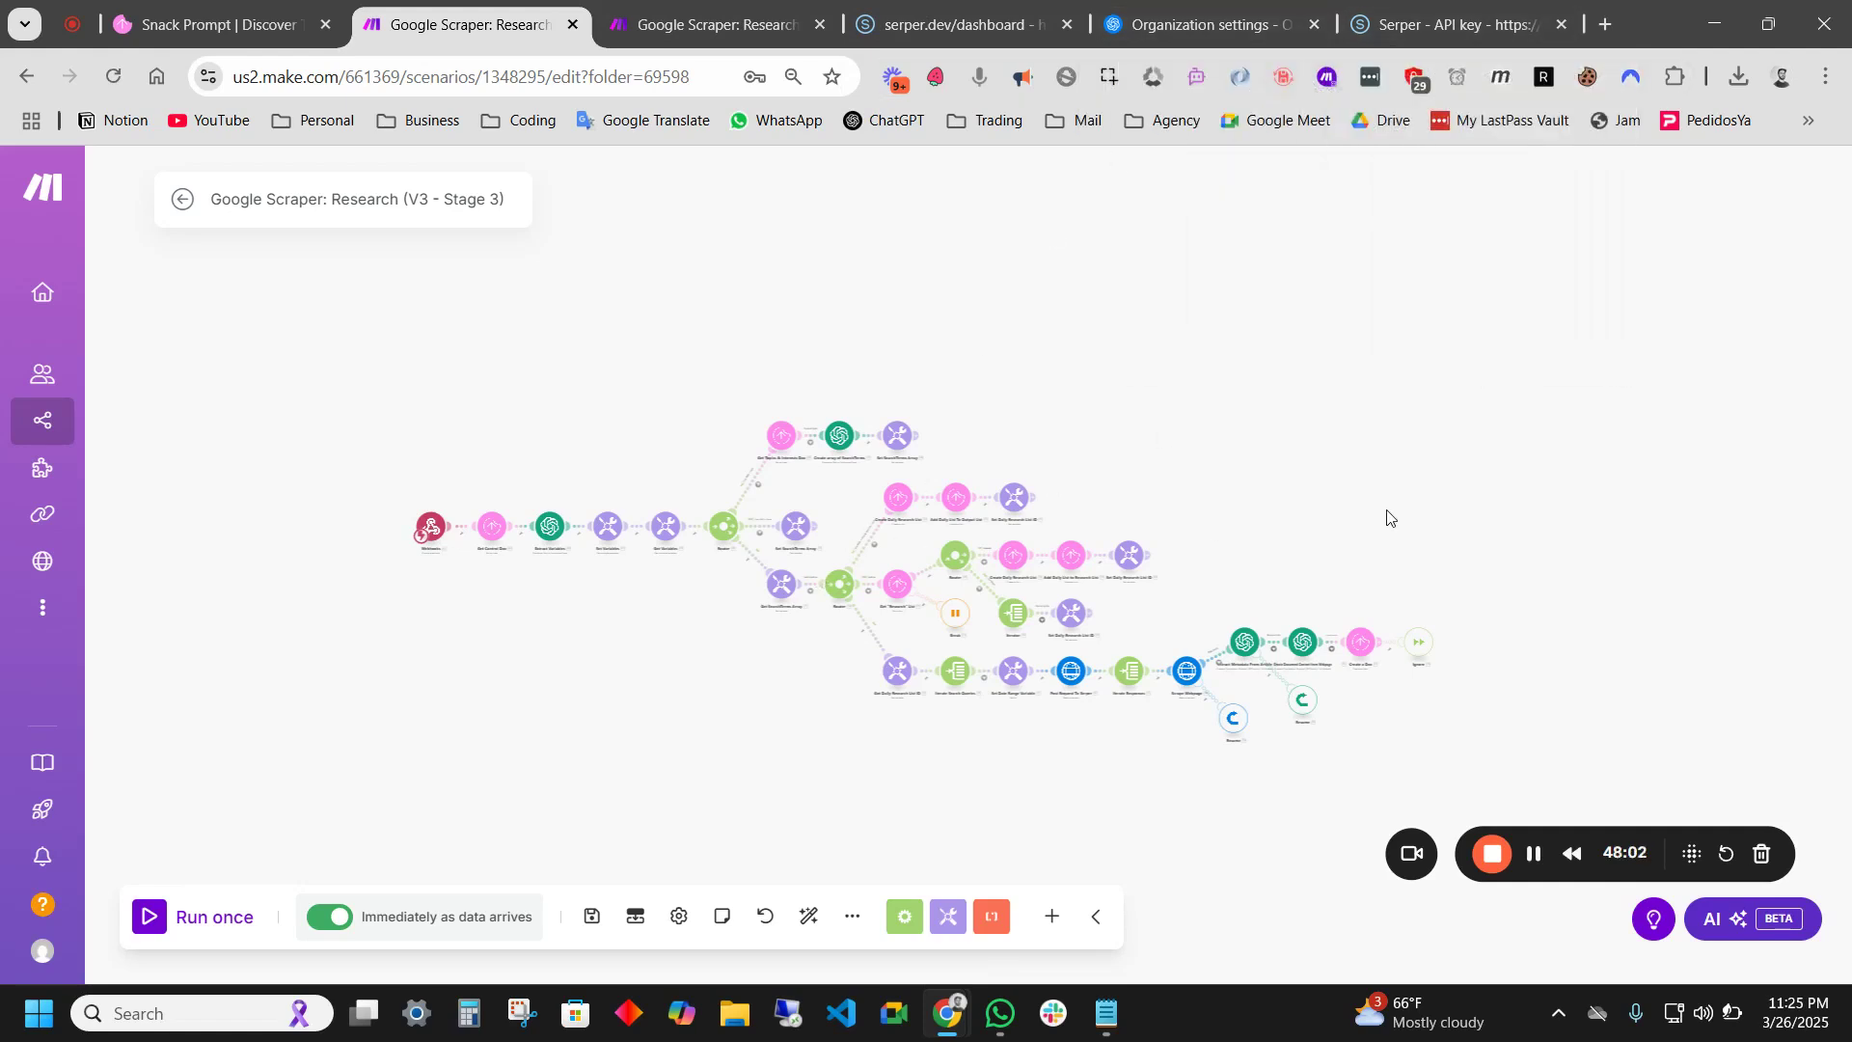
left_click_drag(1395, 432, 1310, 422)
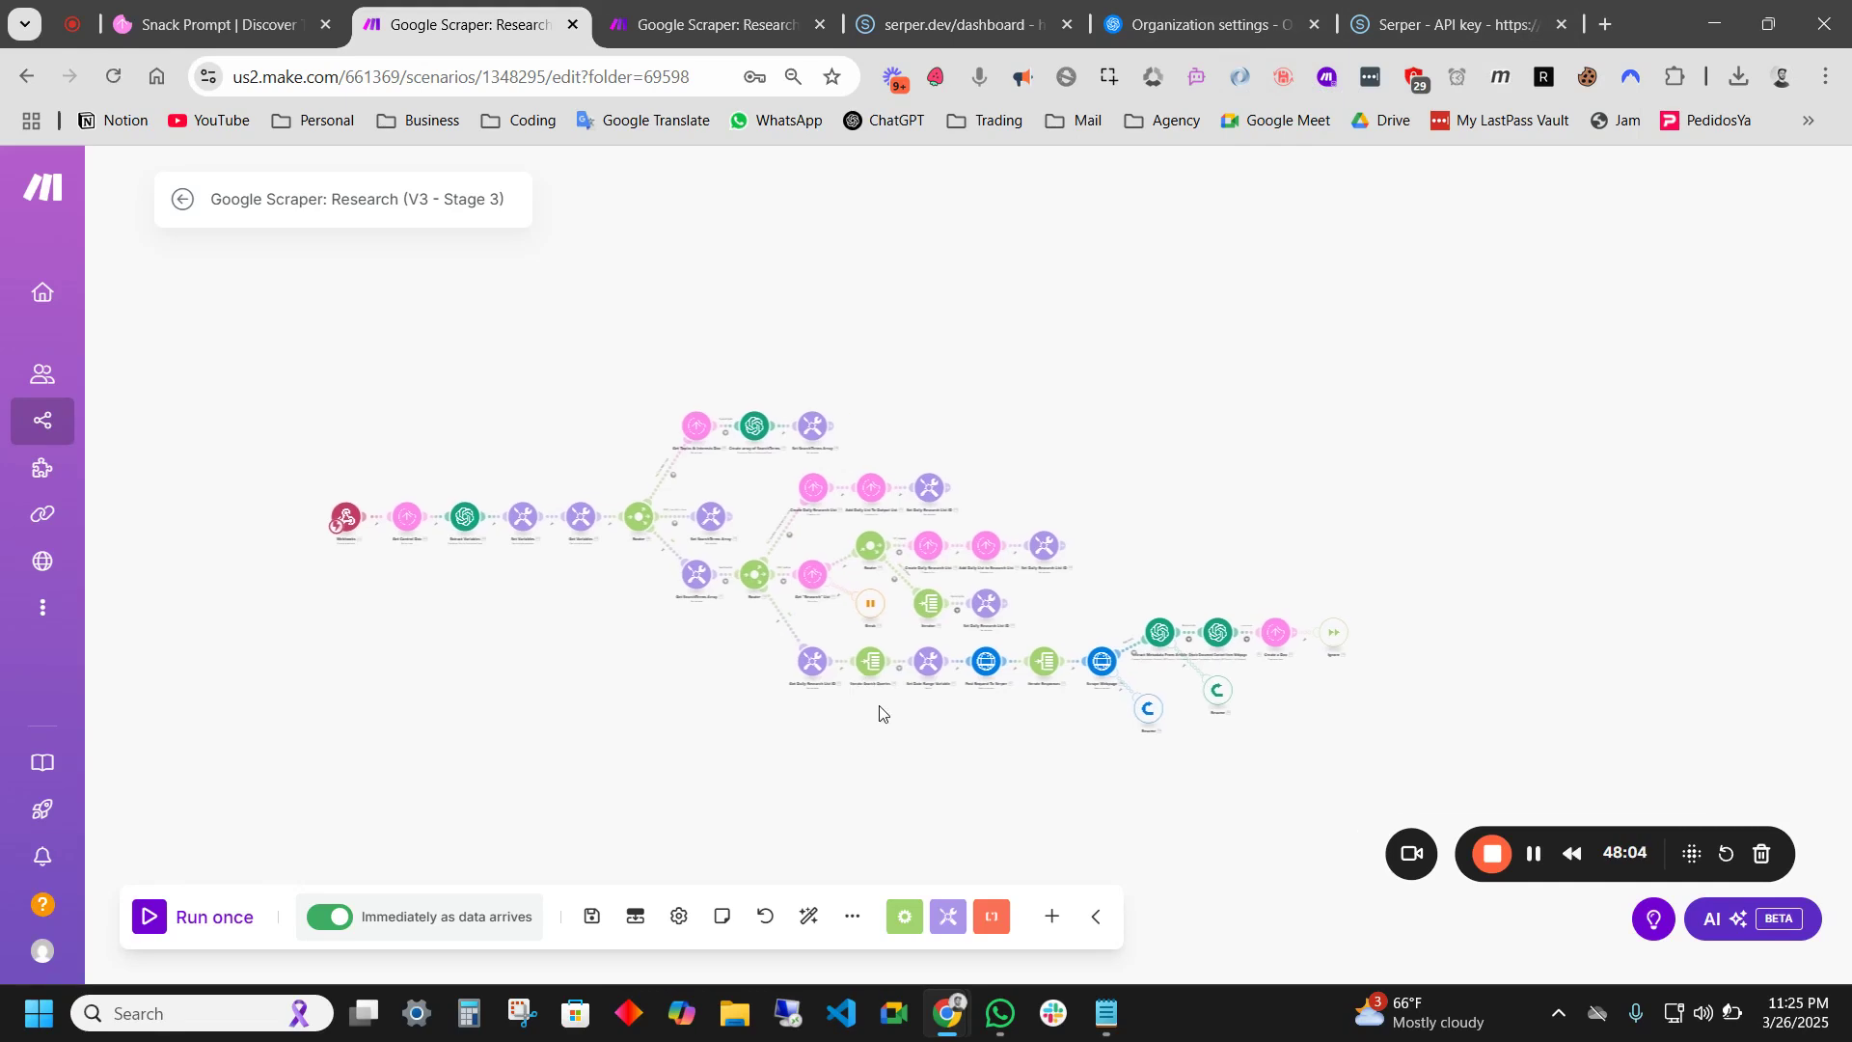
left_click_drag(1434, 550, 1549, 533)
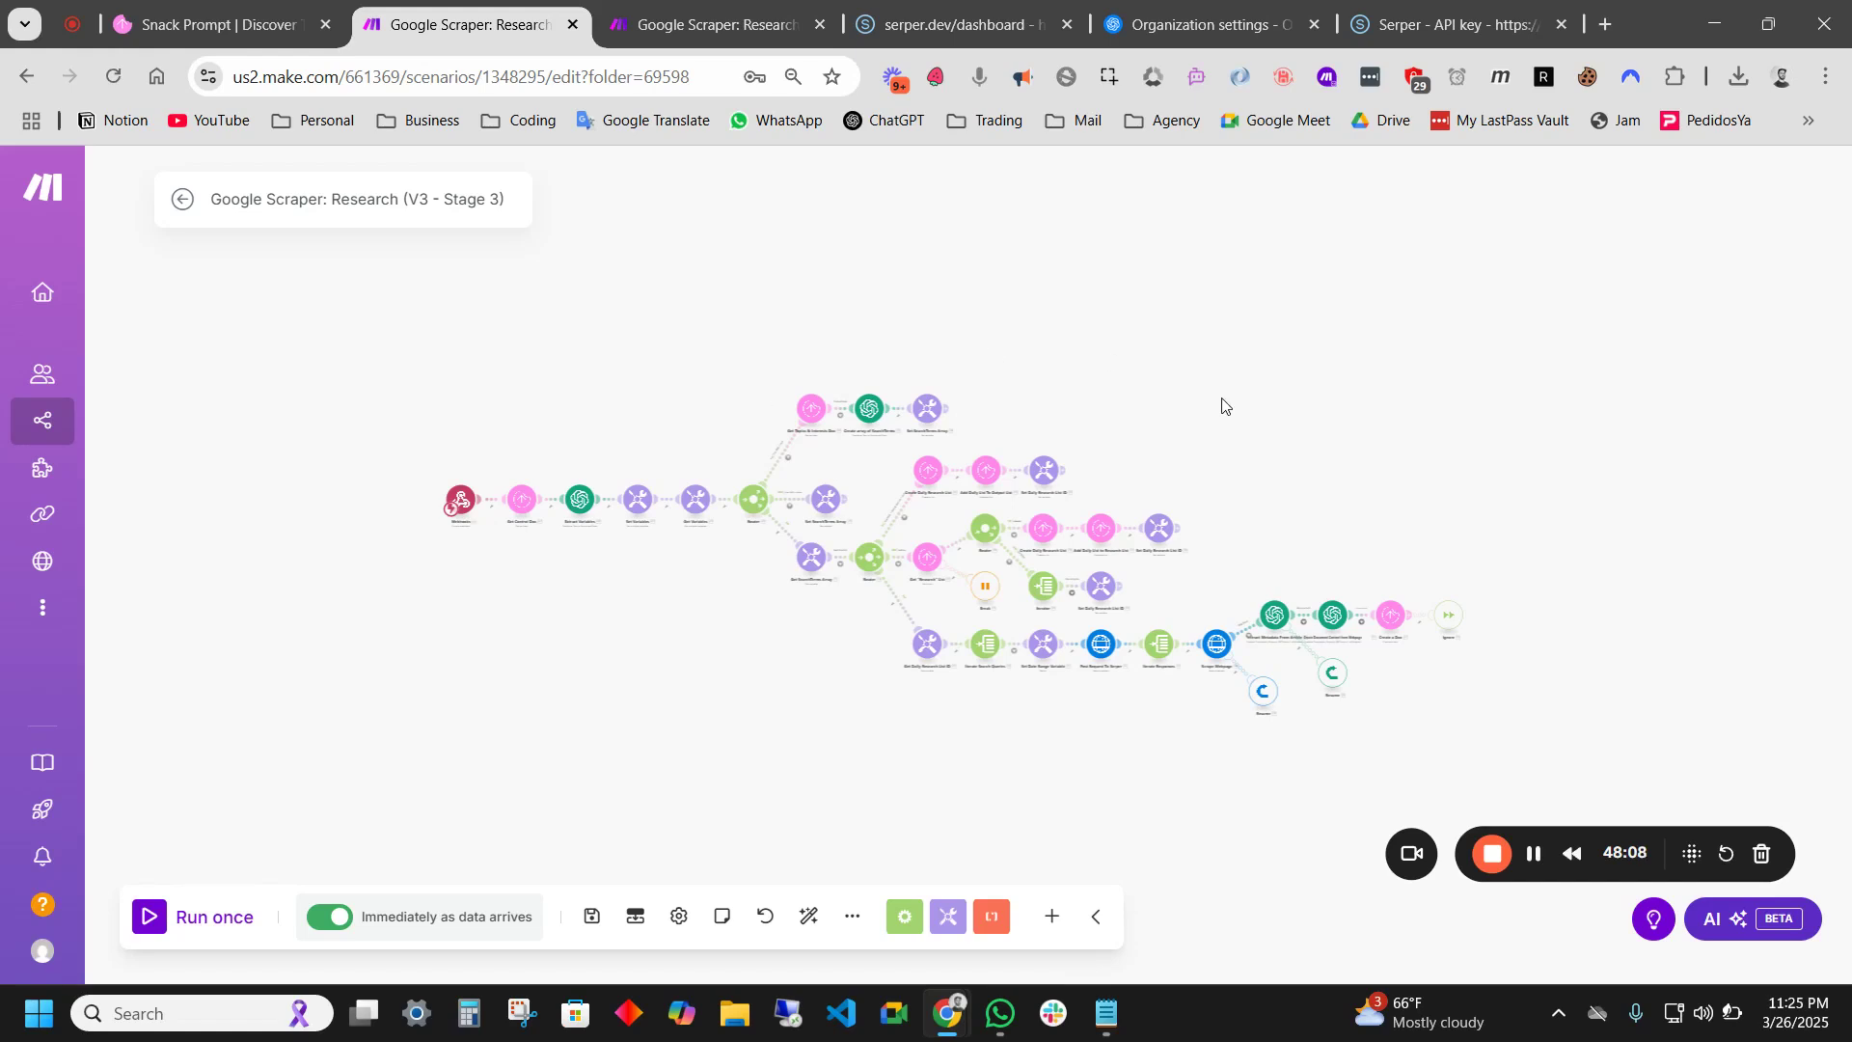
left_click_drag(1567, 452, 1486, 458)
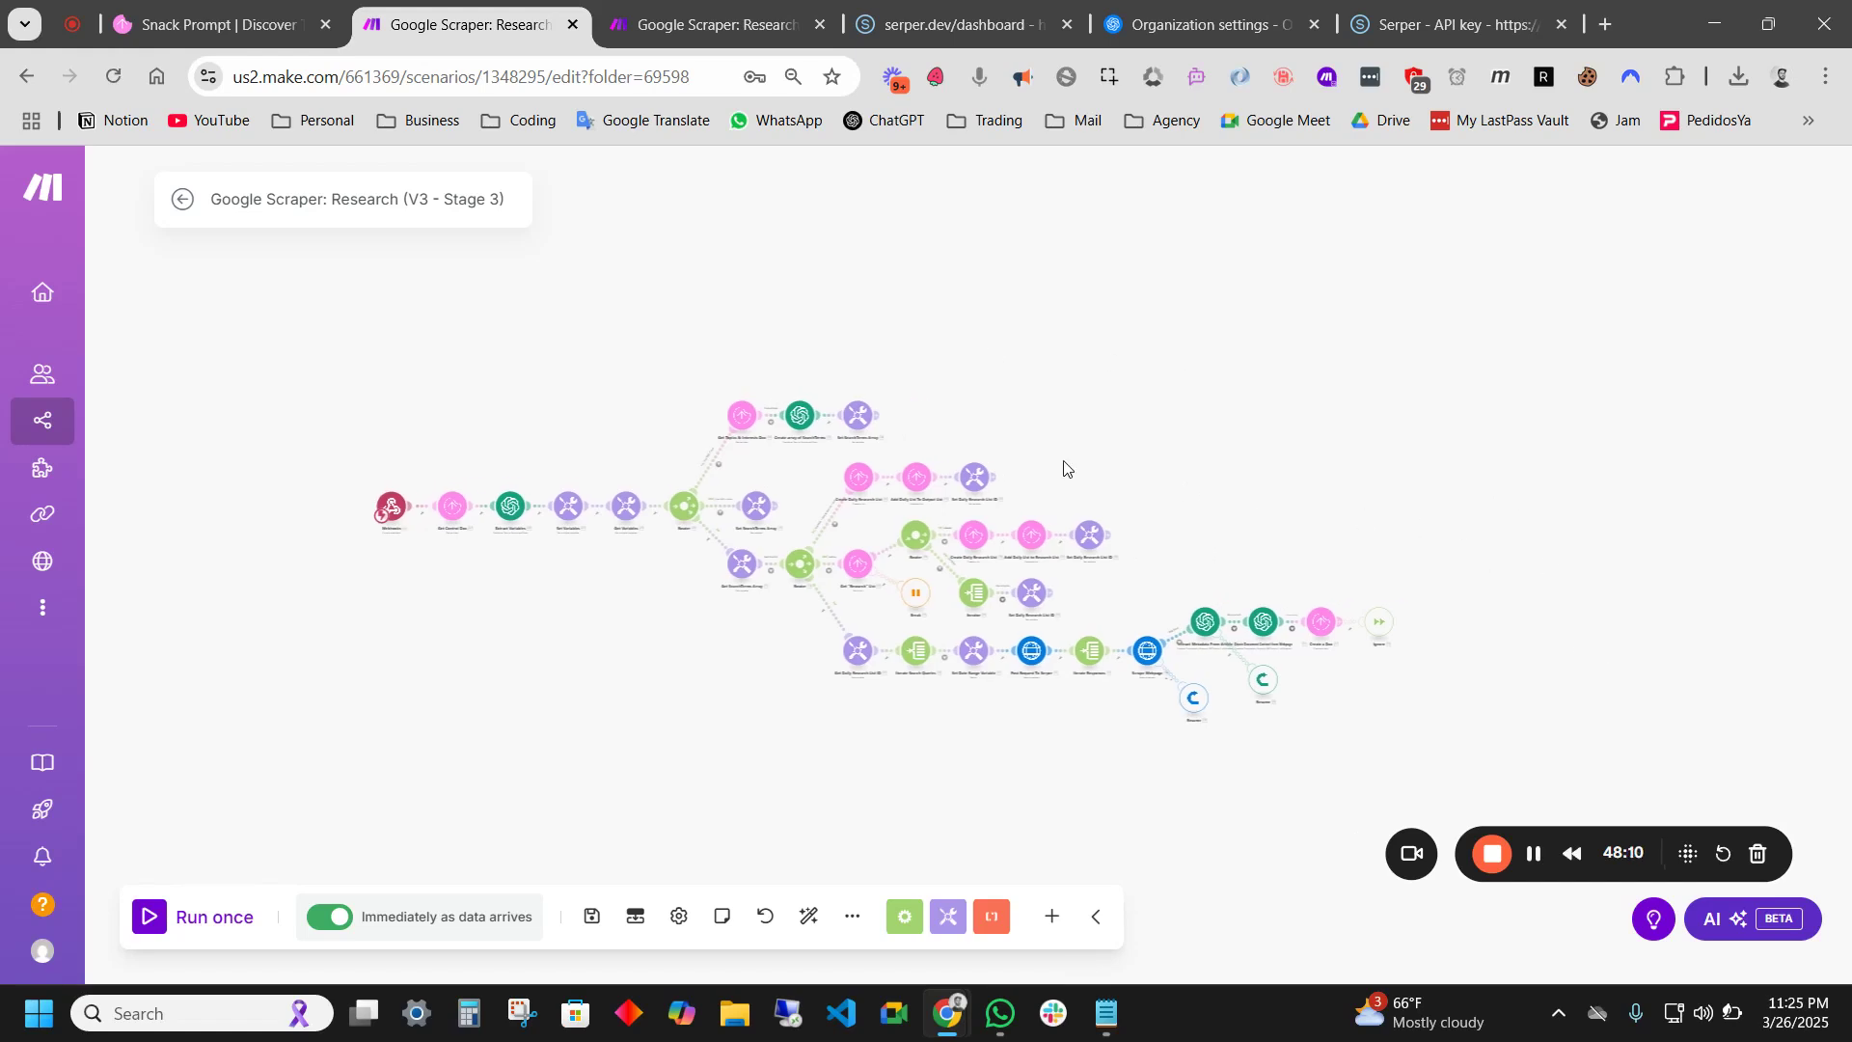